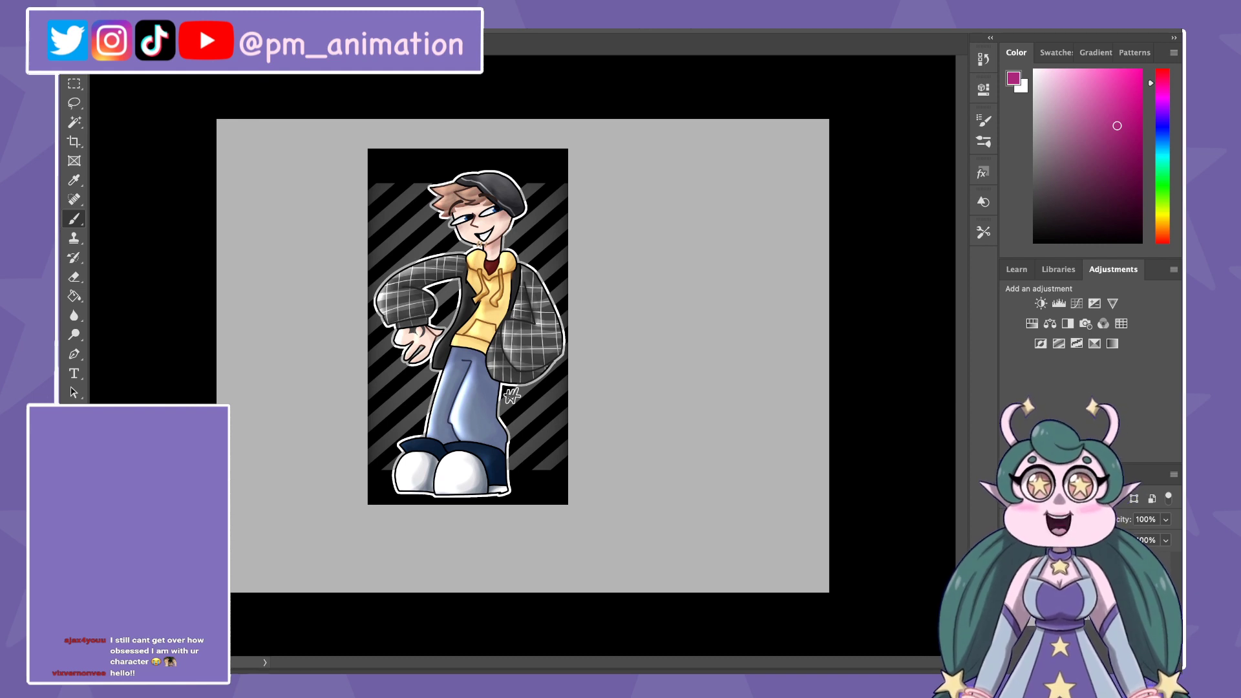
Step: Scale up the character artwork with Free Transform and nudge it slightly right
{"action": "key", "text": "ctrl+t"}
{"action": "left_click_drag", "start_coordinate": [568, 504], "coordinate": [618, 594]}
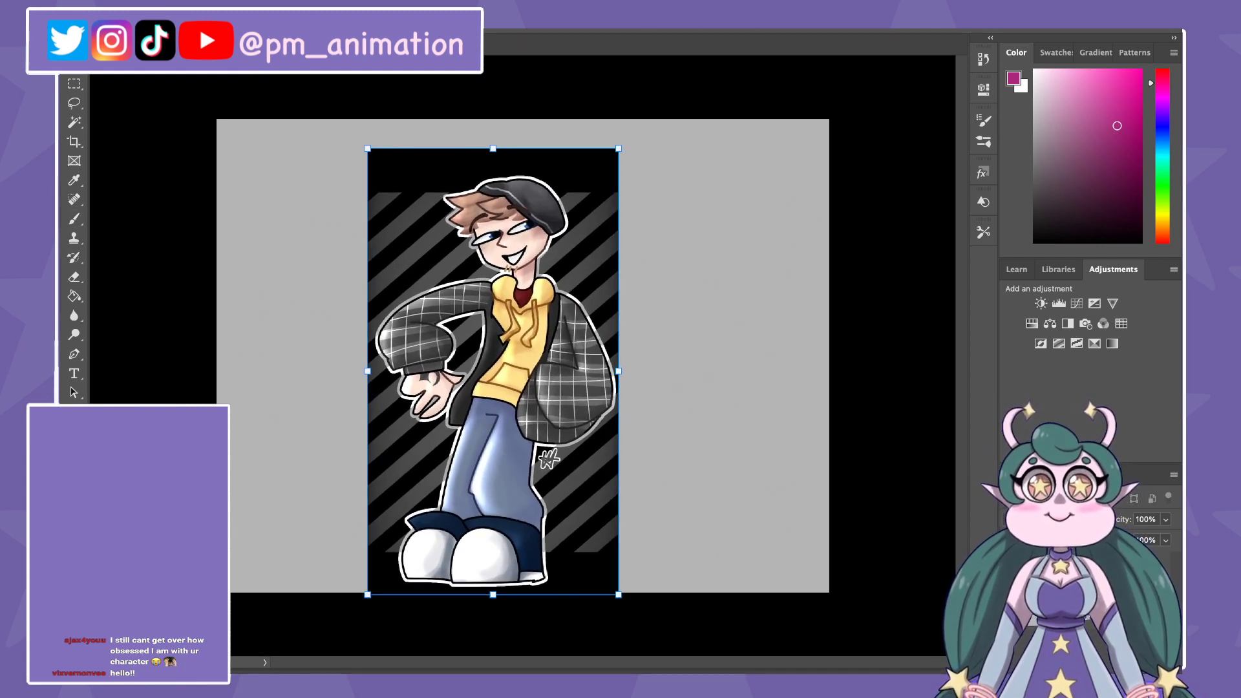
{"action": "left_click_drag", "start_coordinate": [619, 149], "coordinate": [635, 118]}
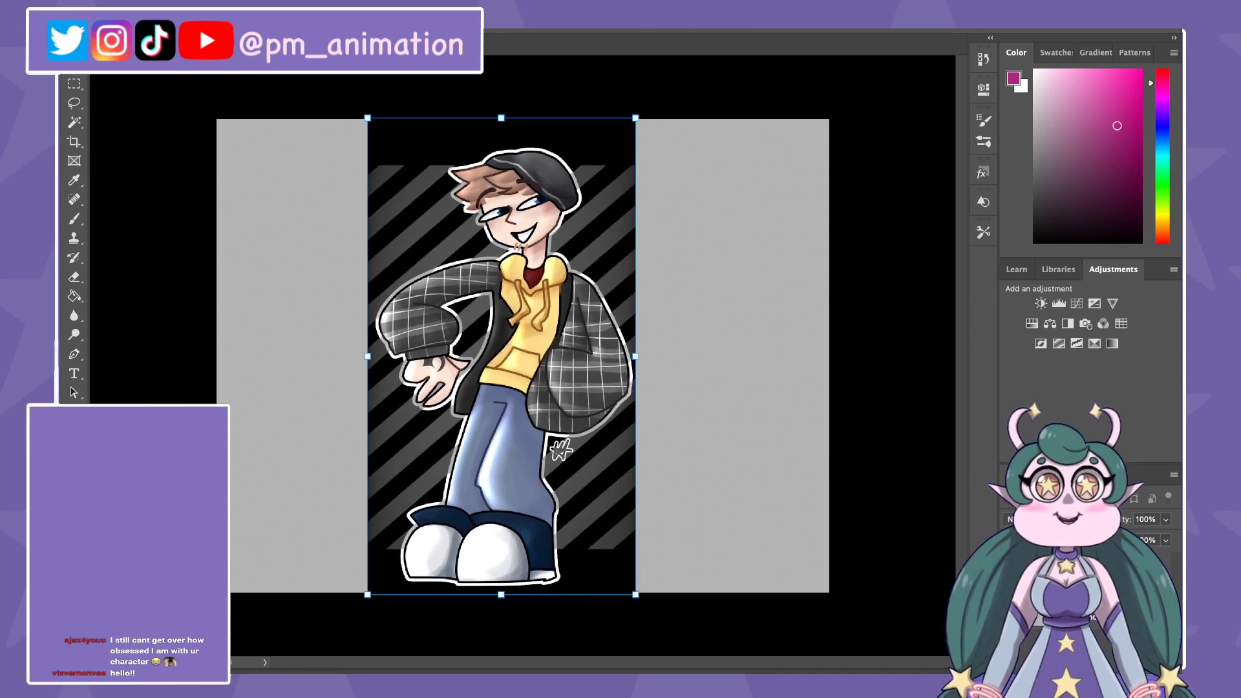
{"action": "left_click_drag", "start_coordinate": [548, 420], "coordinate": [579, 420]}
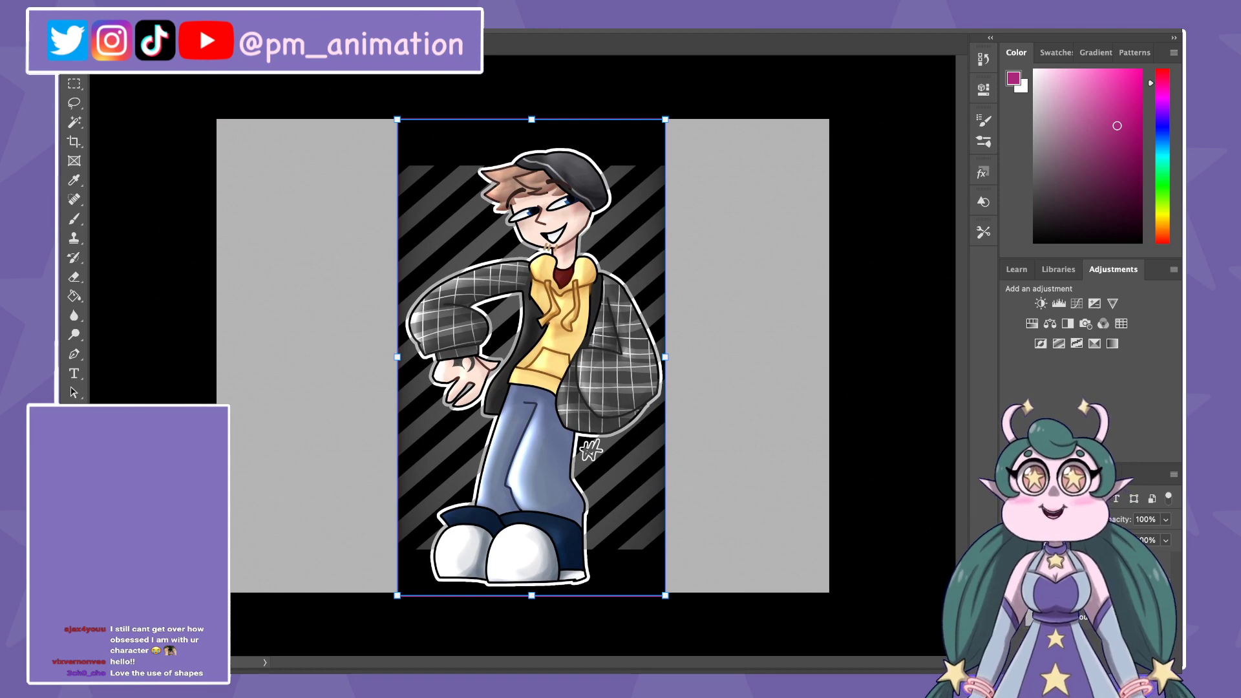
{"action": "key", "text": "Return"}
Step: Switch to the Brush and choose a brighter pink painting colour
{"action": "key", "text": "b"}
{"action": "key", "text": "ctrl+plus"}
{"action": "scroll", "coordinate": [535, 349], "scroll_direction": "down", "scroll_amount": 1}
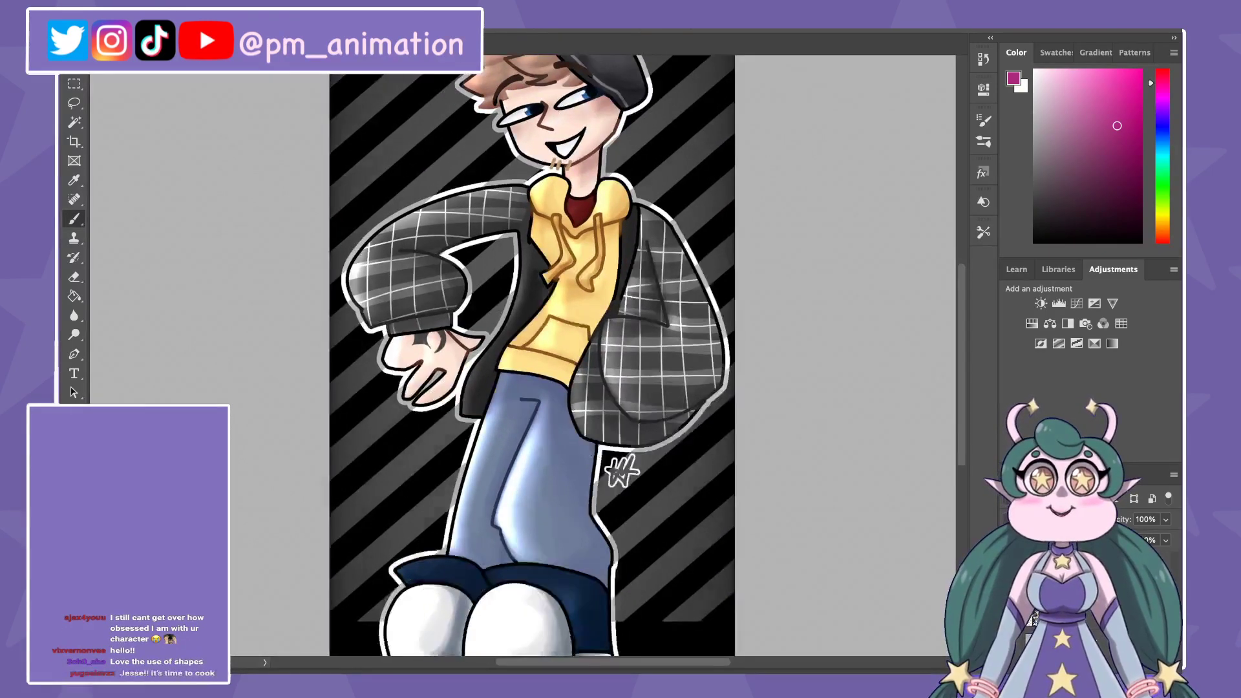
{"action": "scroll", "coordinate": [535, 349], "scroll_direction": "down", "scroll_amount": 1}
{"action": "scroll", "coordinate": [535, 349], "scroll_direction": "up", "scroll_amount": 2}
{"action": "scroll", "coordinate": [535, 349], "scroll_direction": "up", "scroll_amount": 1}
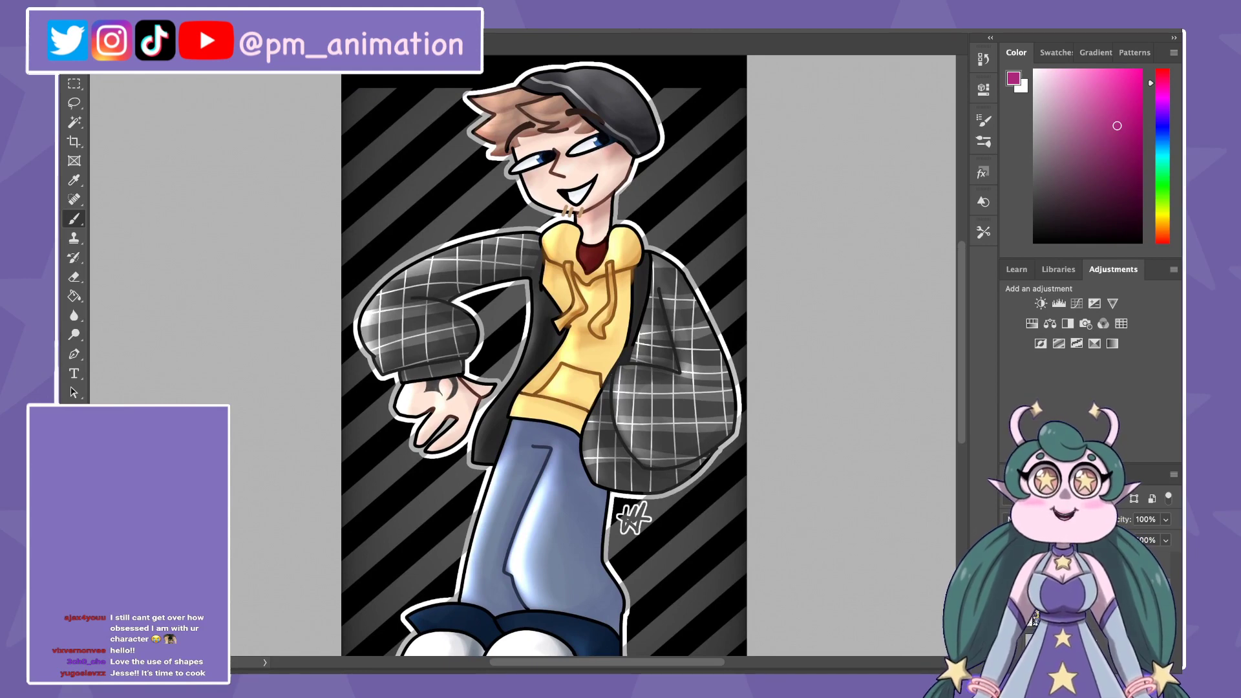
{"action": "left_click", "coordinate": [1137, 74]}
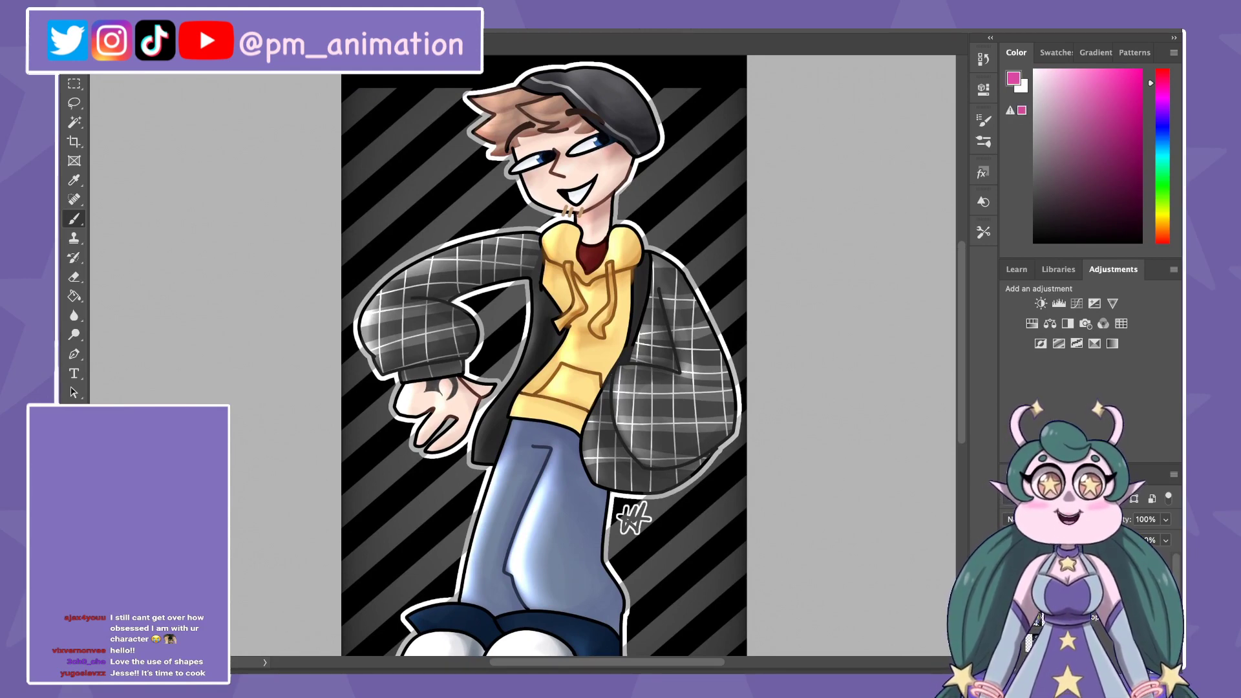
{"action": "left_click", "coordinate": [1119, 79]}
{"action": "key", "text": "ctrl+minus"}
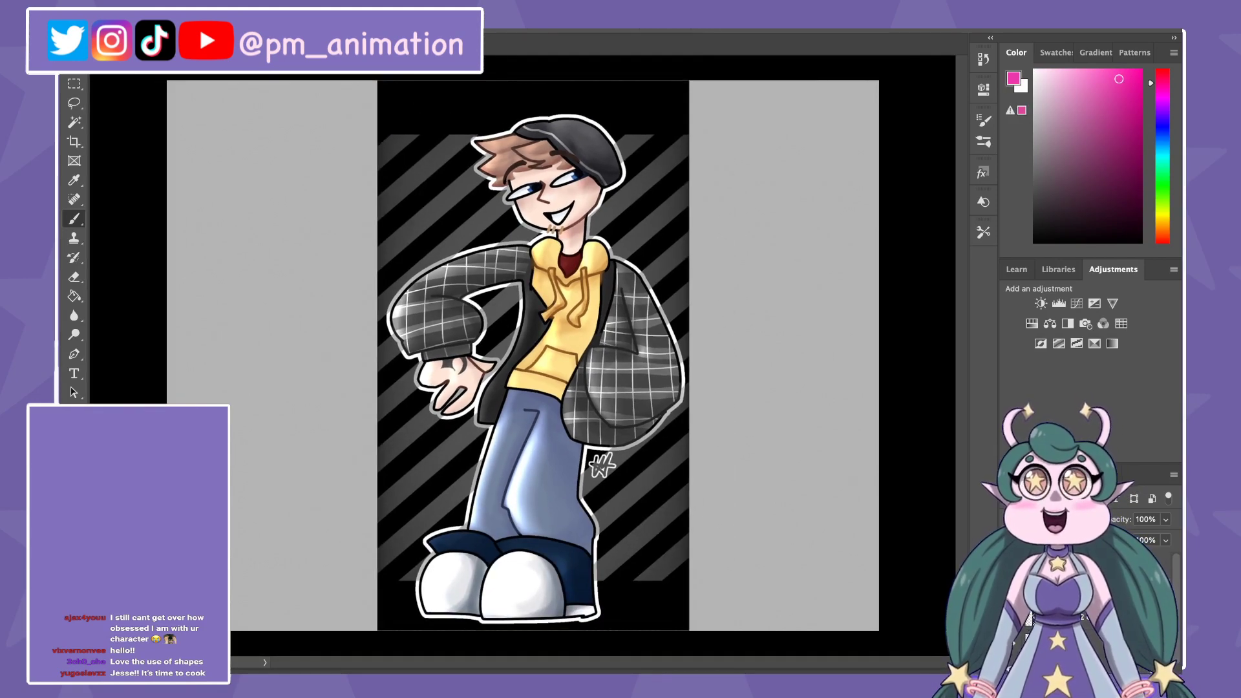
{"action": "key", "text": "ctrl+plus"}
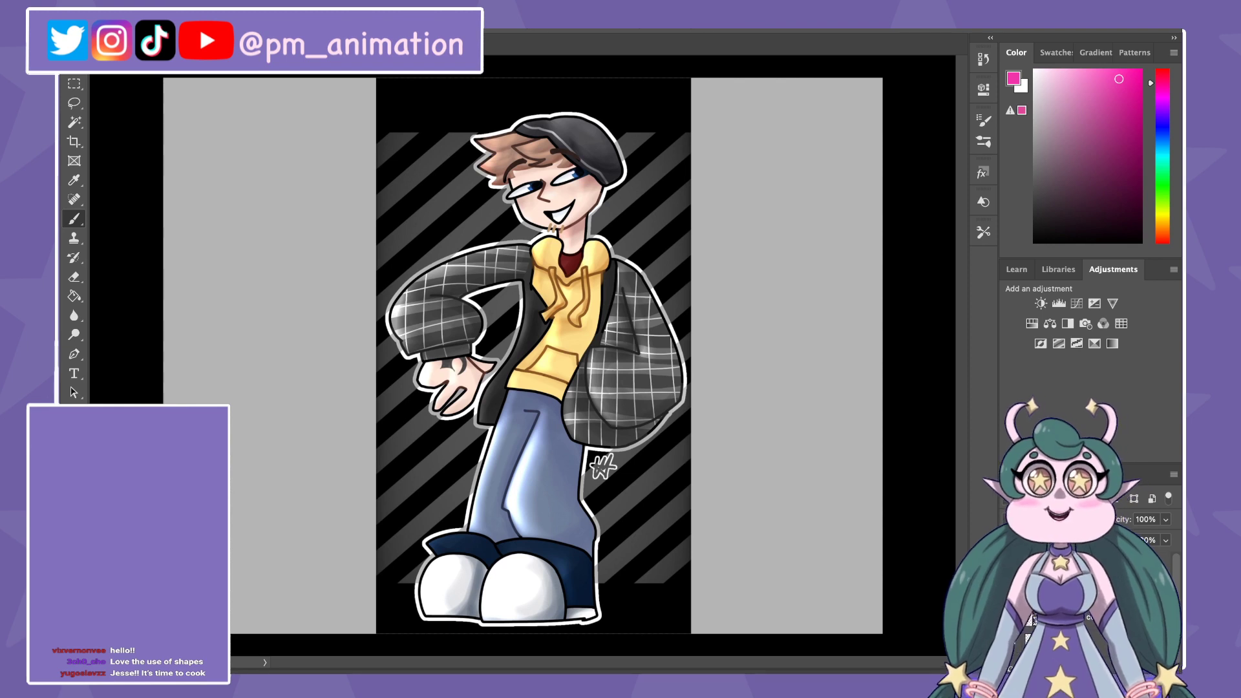
Step: Shrink the group reference into the top-left corner and slide the character right
{"action": "key", "text": "ctrl+t"}
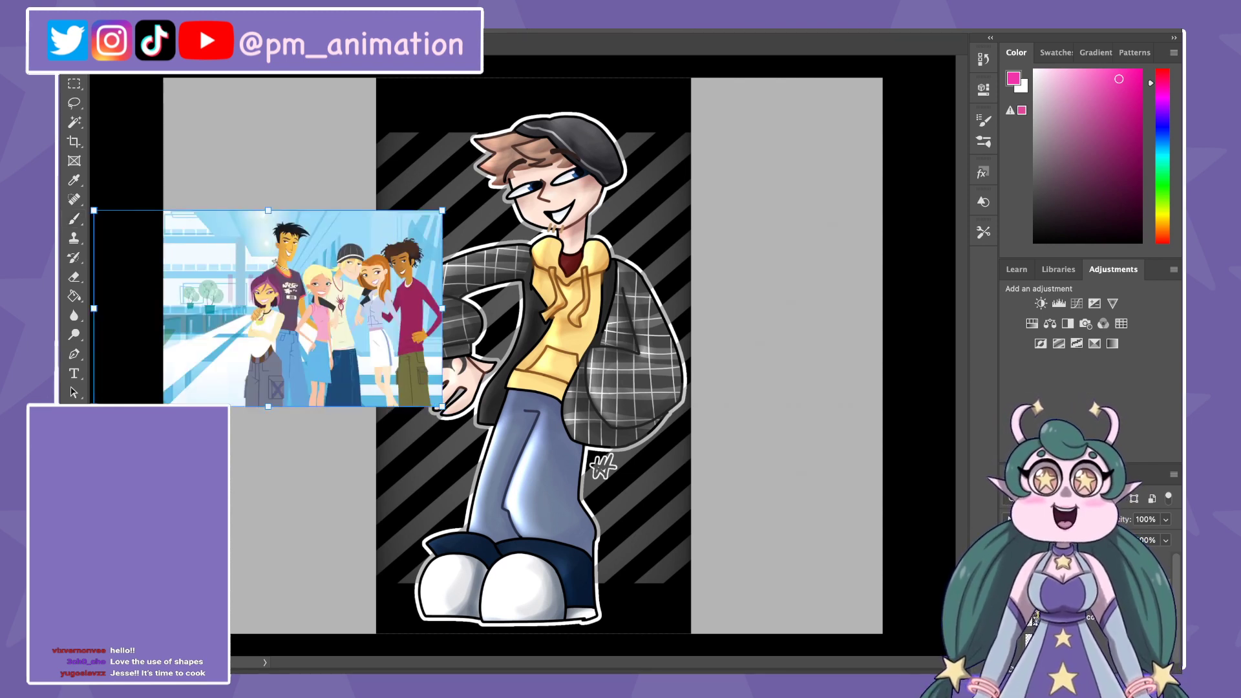
{"action": "left_click_drag", "start_coordinate": [302, 309], "coordinate": [268, 182]}
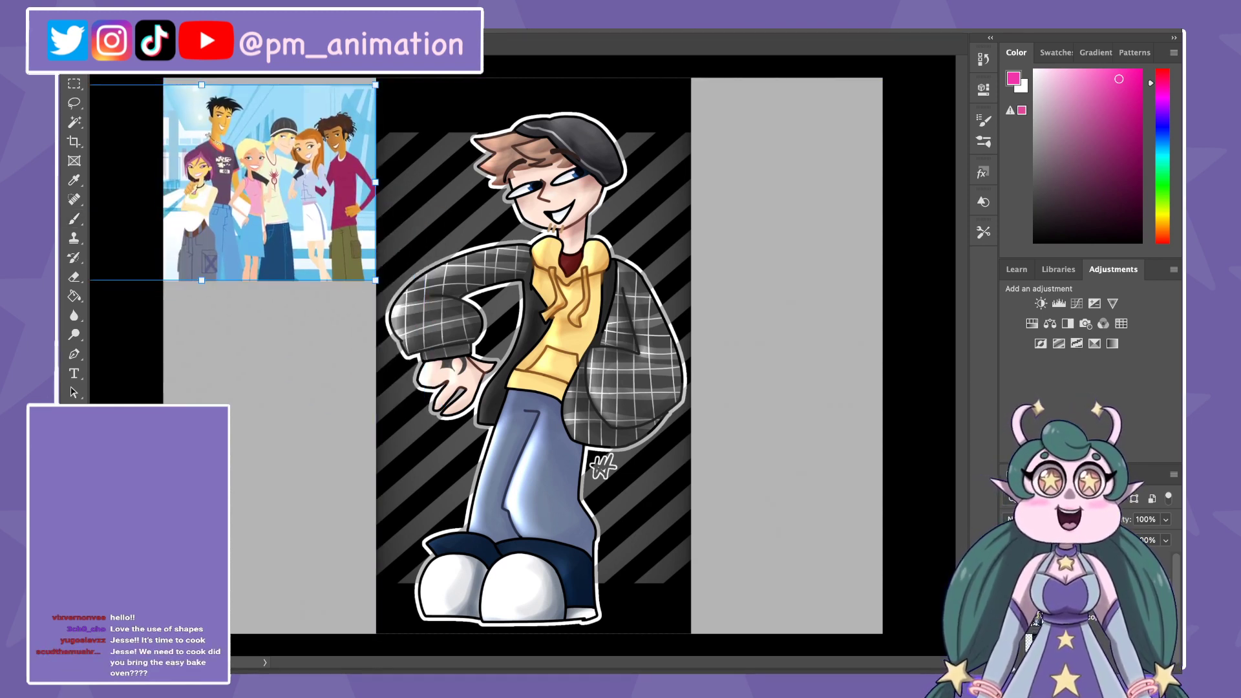
{"action": "key", "text": "Return"}
{"action": "left_click_drag", "start_coordinate": [533, 355], "coordinate": [669, 355]}
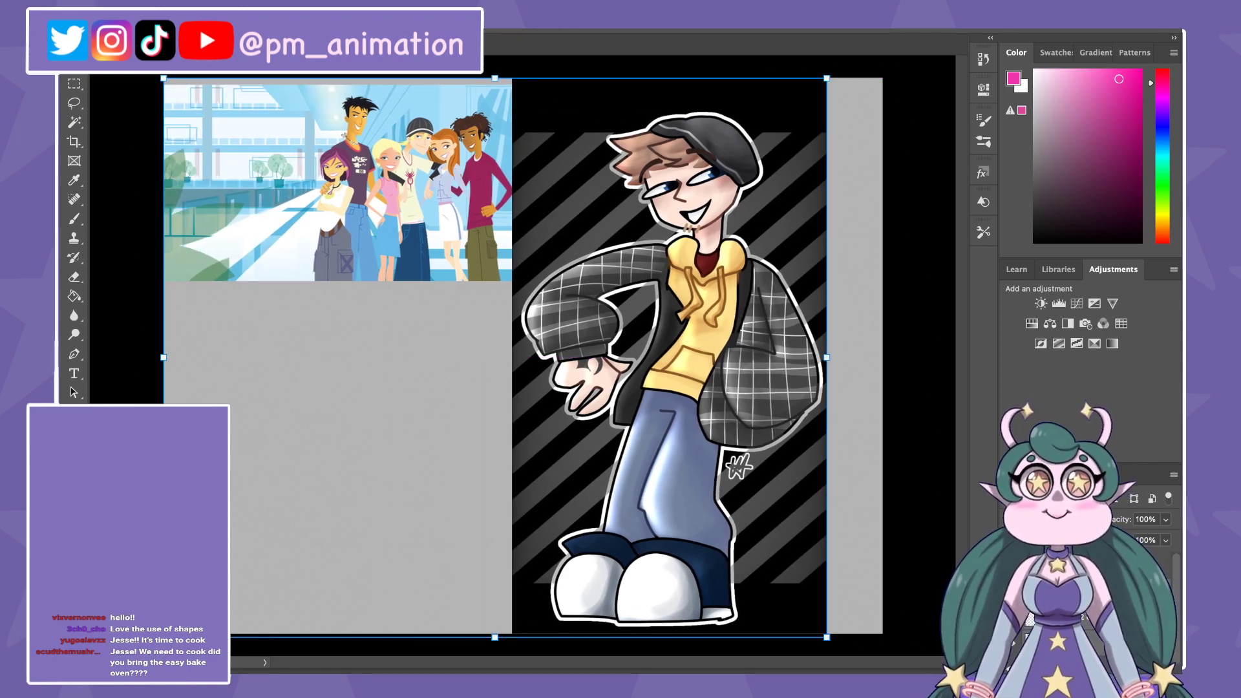
Step: Reposition and resize the group reference picture against the canvas's left edge
{"action": "key", "text": "alt+bracketleft"}
{"action": "left_click_drag", "start_coordinate": [337, 182], "coordinate": [264, 175]}
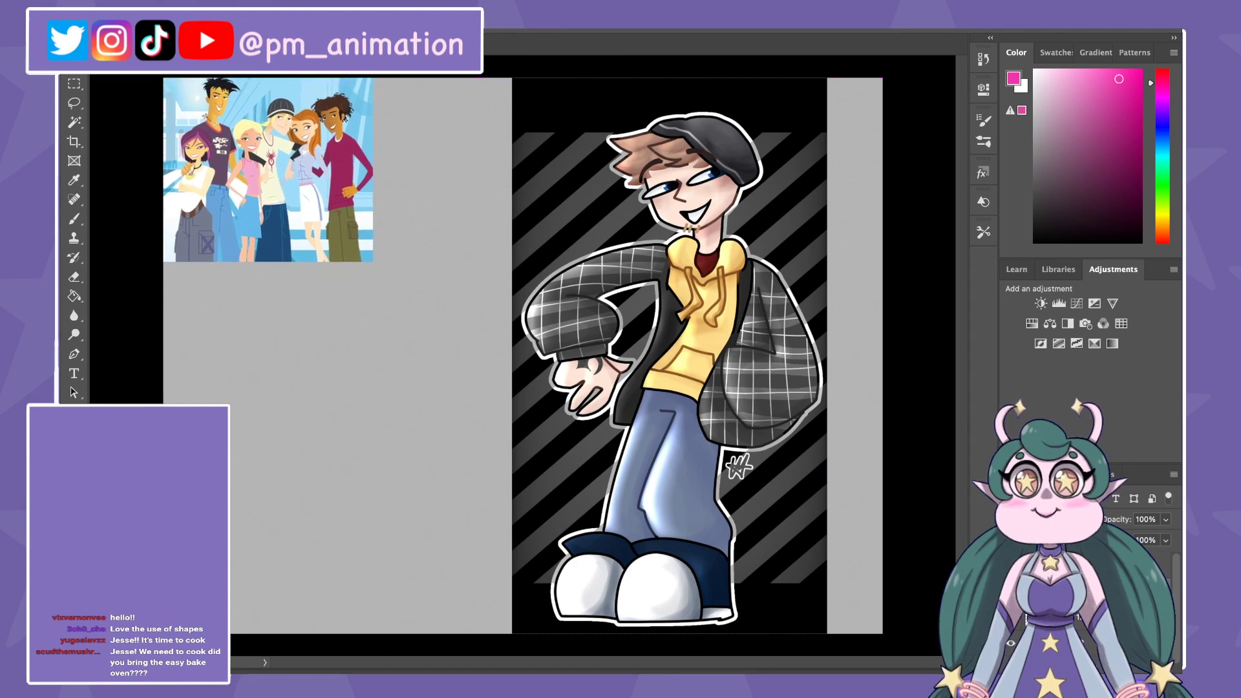
{"action": "left_click_drag", "start_coordinate": [385, 273], "coordinate": [497, 337]}
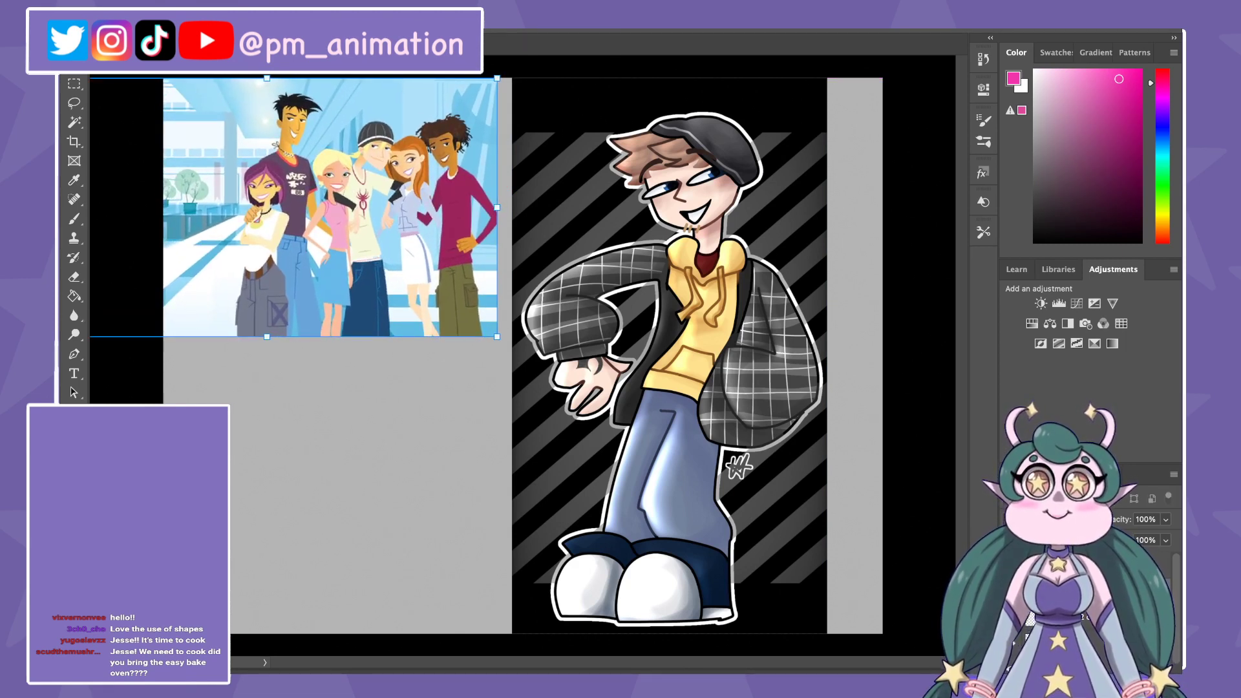
{"action": "left_click_drag", "start_coordinate": [323, 207], "coordinate": [303, 207]}
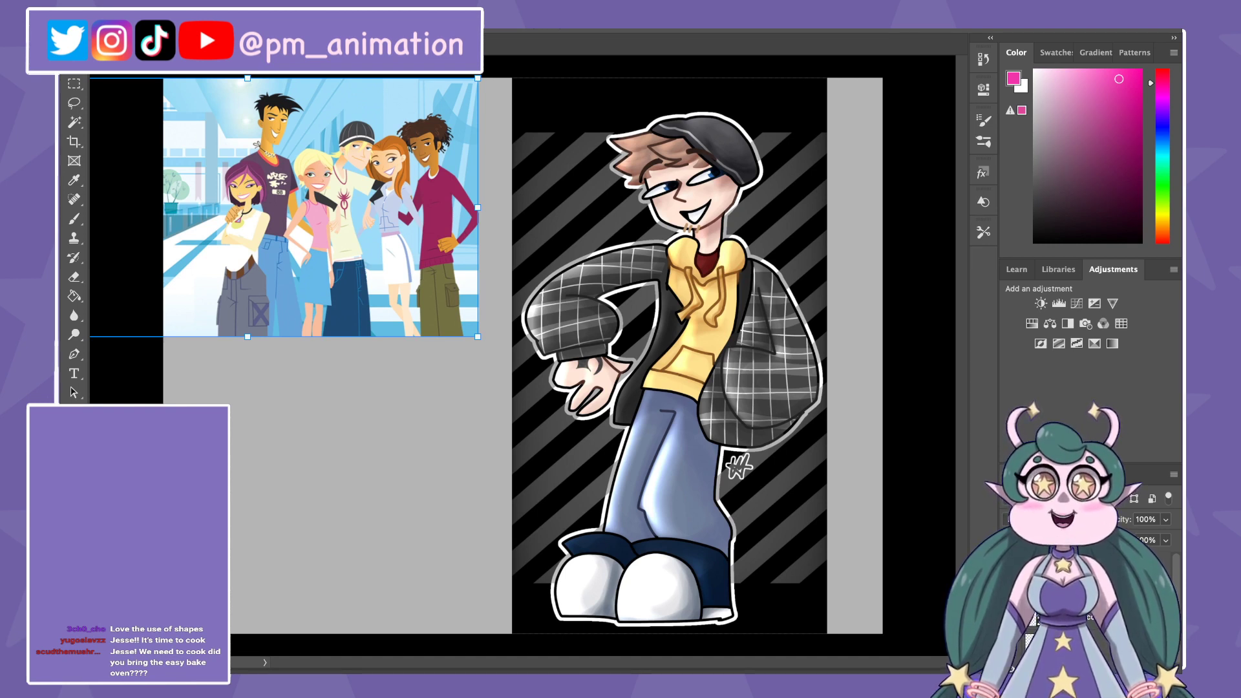
Step: Move the cartoon-group image below the group photo and shrink the photo
{"action": "key", "text": "alt+bracketleft"}
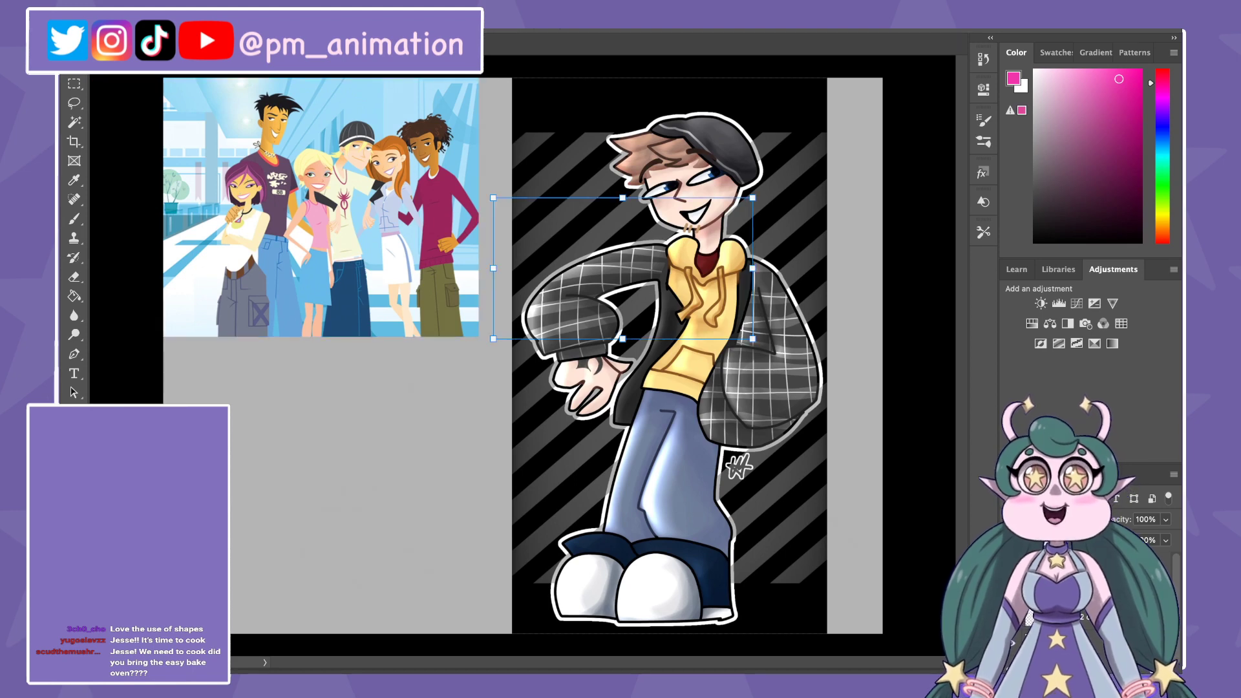
{"action": "left_click_drag", "start_coordinate": [623, 269], "coordinate": [382, 407]}
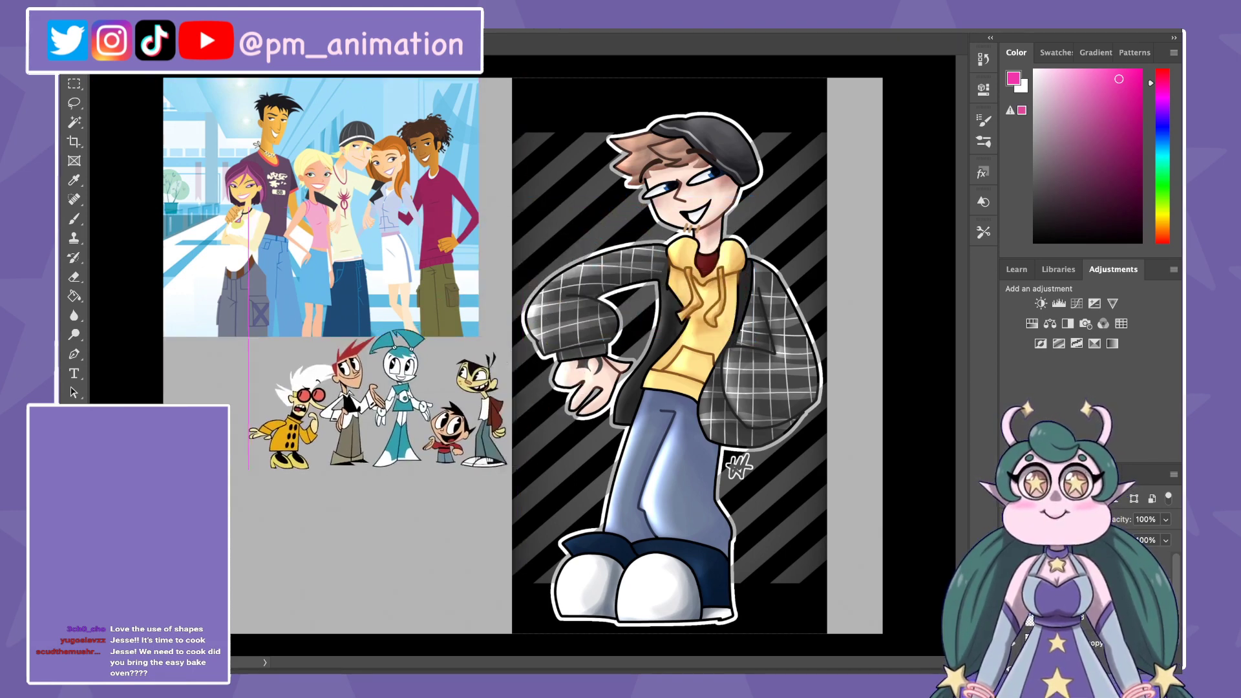
{"action": "key", "text": "alt+bracketright"}
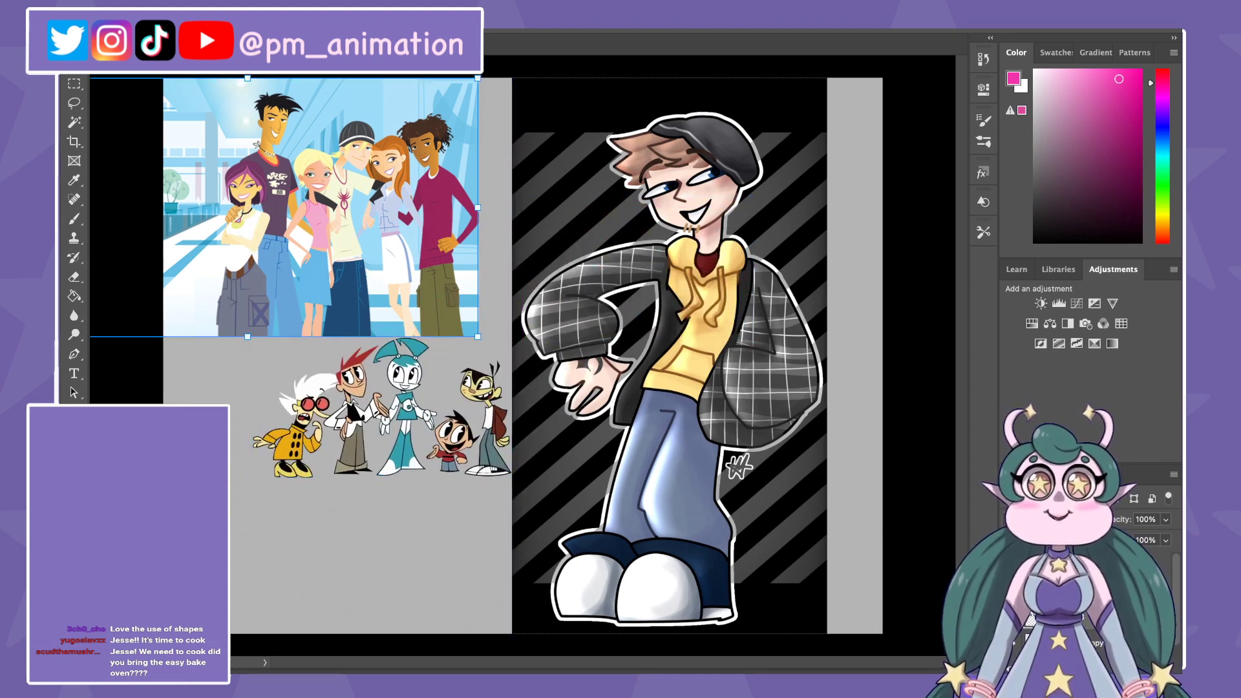
{"action": "left_click_drag", "start_coordinate": [478, 336], "coordinate": [386, 285]}
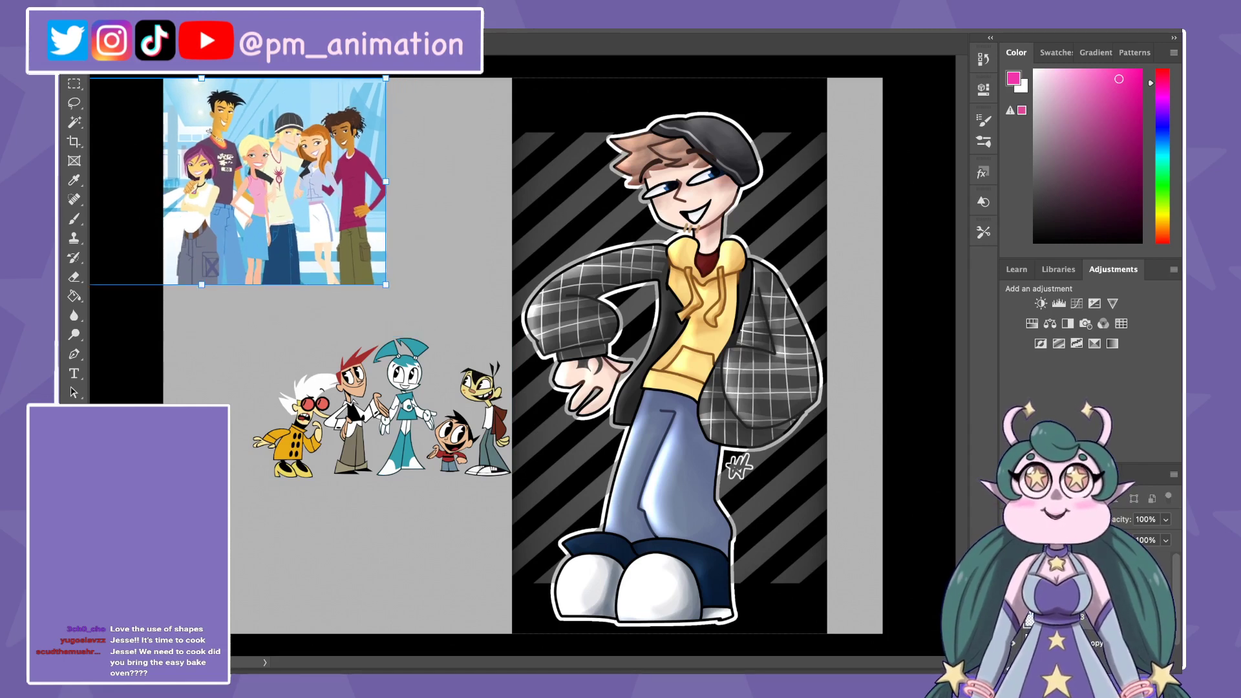
{"action": "mouse_move", "coordinate": [291, 181]}
{"action": "left_mouse_down"}
{"action": "mouse_move", "coordinate": [328, 181]}
{"action": "mouse_move", "coordinate": [287, 181]}
{"action": "left_mouse_up"}
{"action": "left_click_drag", "start_coordinate": [382, 408], "coordinate": [393, 314]}
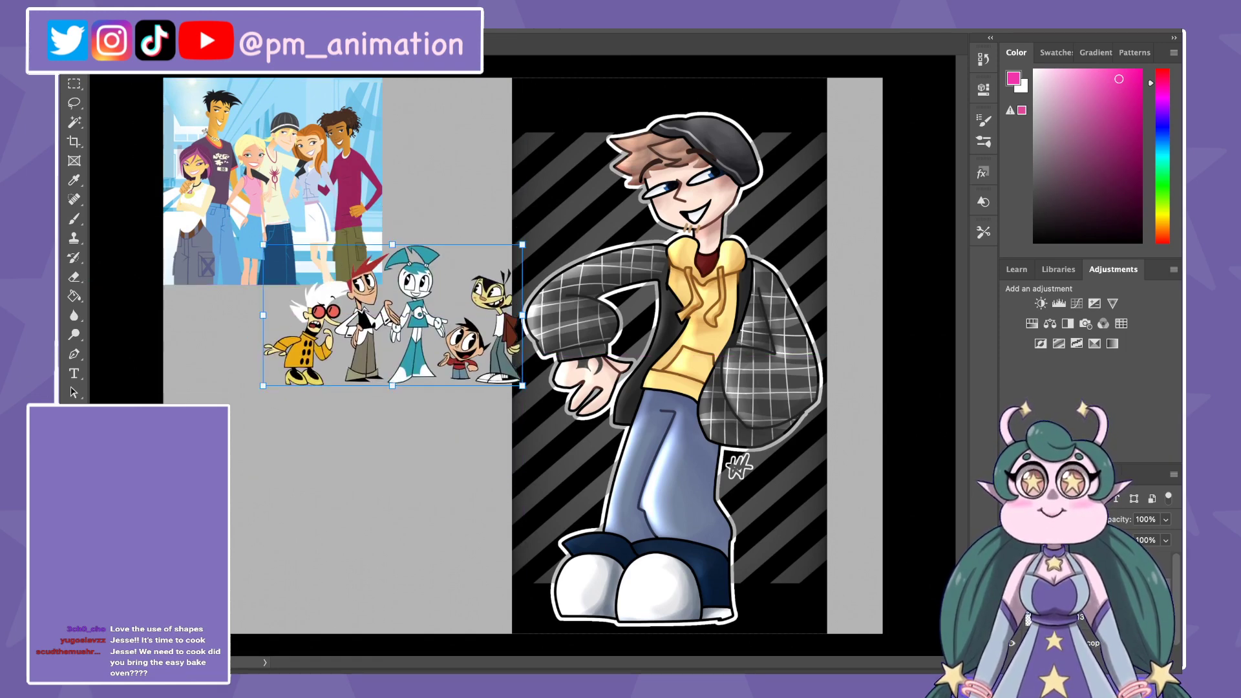
Step: Fine-tune both references so the cartoon image sits snugly under the group photo
{"action": "left_click_drag", "start_coordinate": [522, 245], "coordinate": [485, 266]}
{"action": "mouse_move", "coordinate": [373, 325]}
{"action": "left_mouse_down"}
{"action": "mouse_move", "coordinate": [395, 369]}
{"action": "mouse_move", "coordinate": [405, 320]}
{"action": "left_mouse_up"}
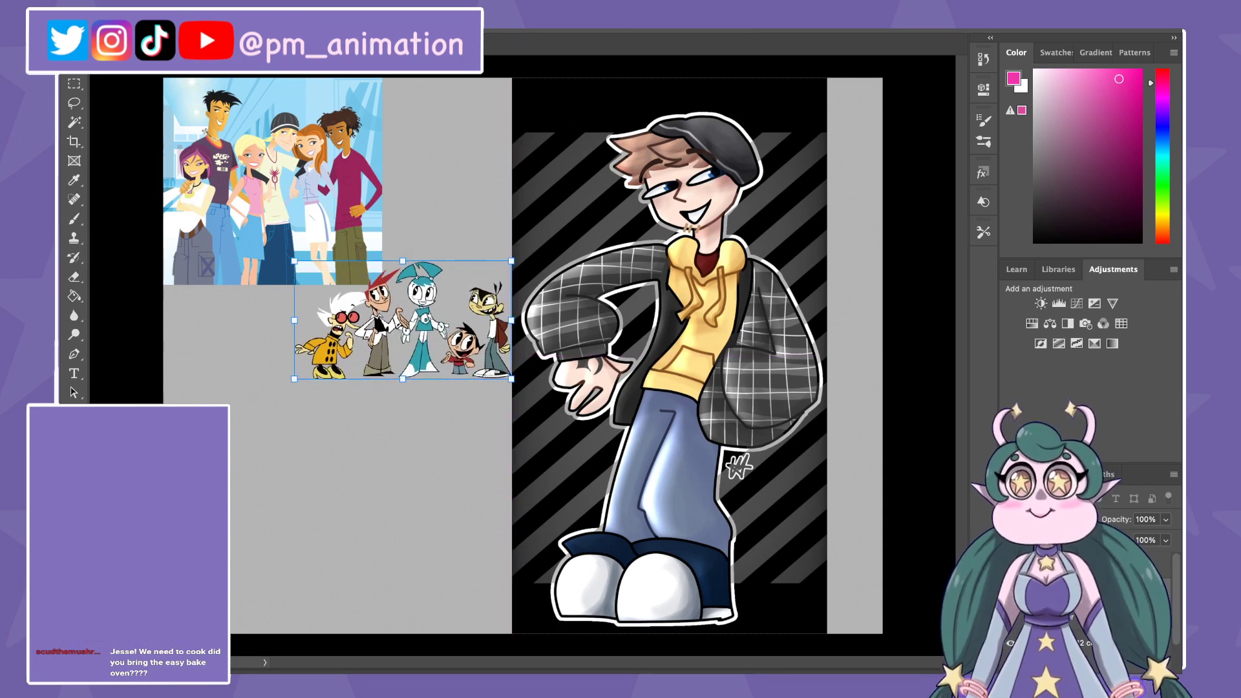
{"action": "left_click_drag", "start_coordinate": [383, 285], "coordinate": [320, 249]}
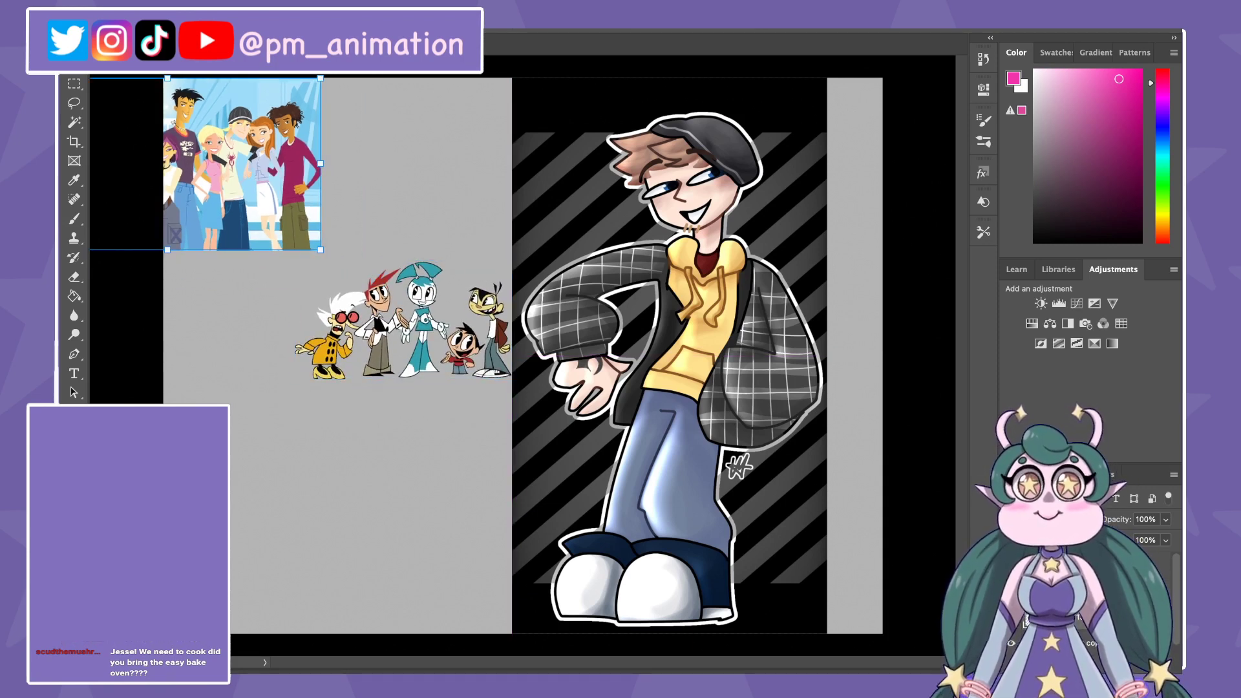
{"action": "left_click_drag", "start_coordinate": [244, 163], "coordinate": [274, 163]}
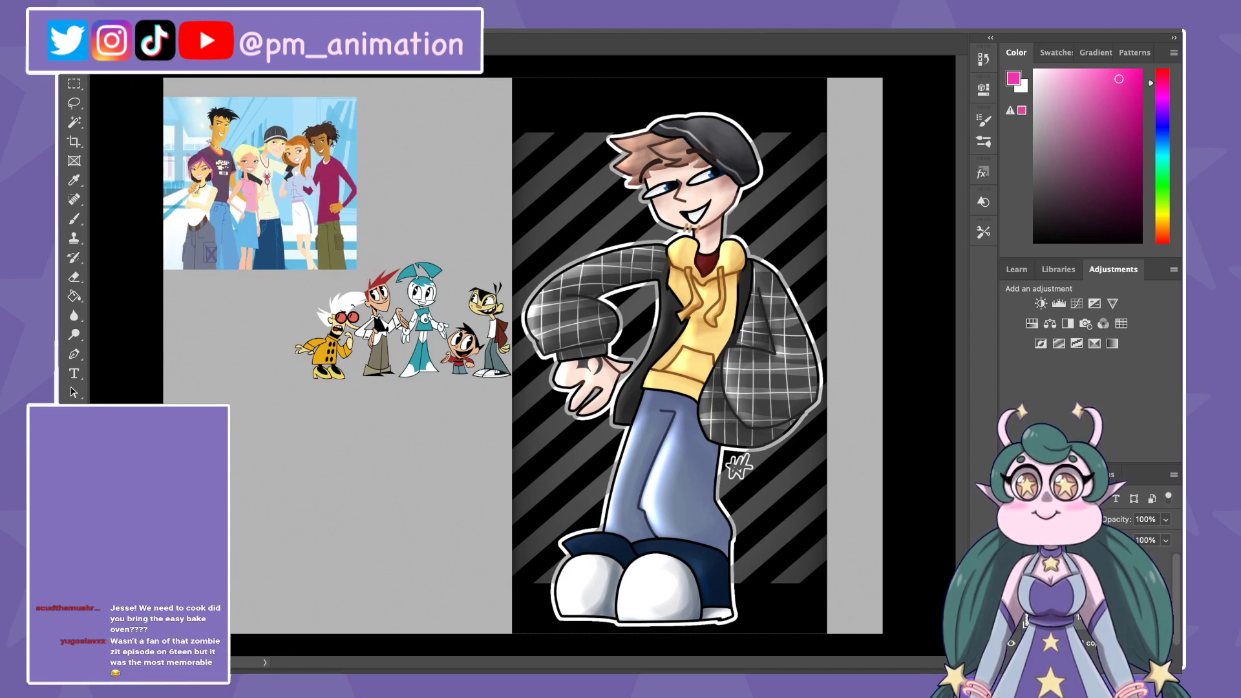
{"action": "left_click", "coordinate": [401, 320]}
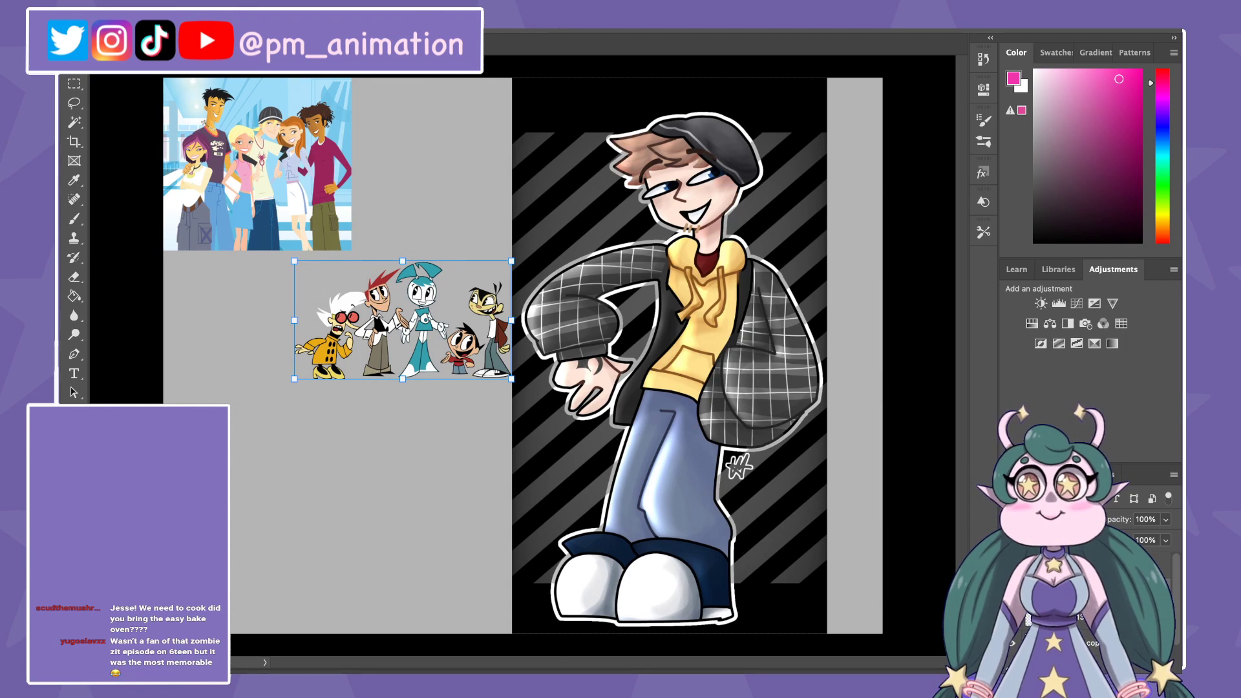
{"action": "left_click_drag", "start_coordinate": [403, 320], "coordinate": [397, 258]}
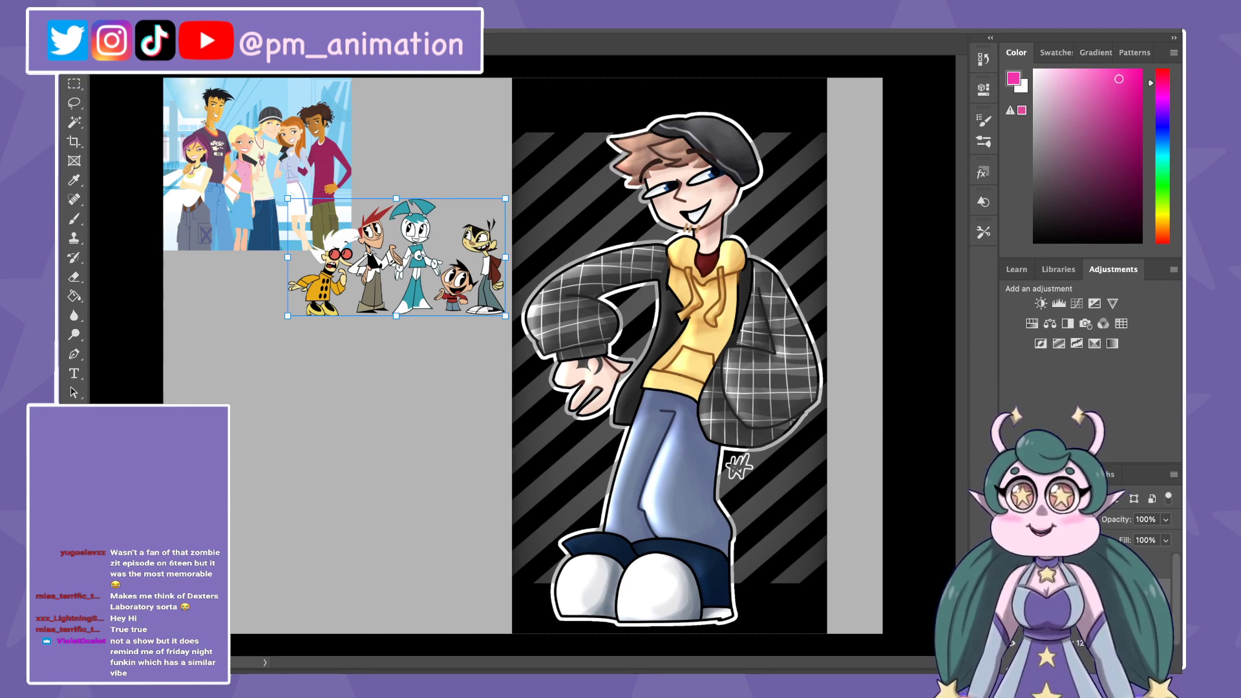
Step: Paste the Kim Possible picture, shrink it and place it up-left
{"action": "key", "text": "Return"}
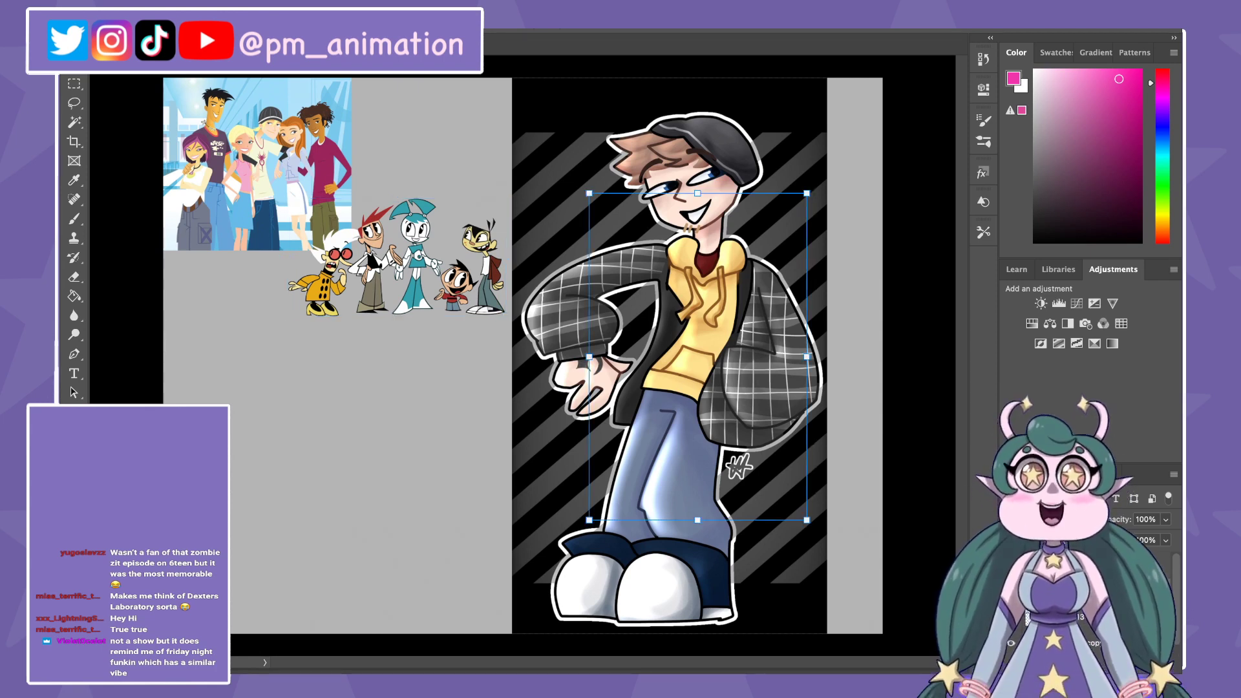
{"action": "key", "text": "ctrl+v"}
{"action": "left_click_drag", "start_coordinate": [562, 362], "coordinate": [473, 274]}
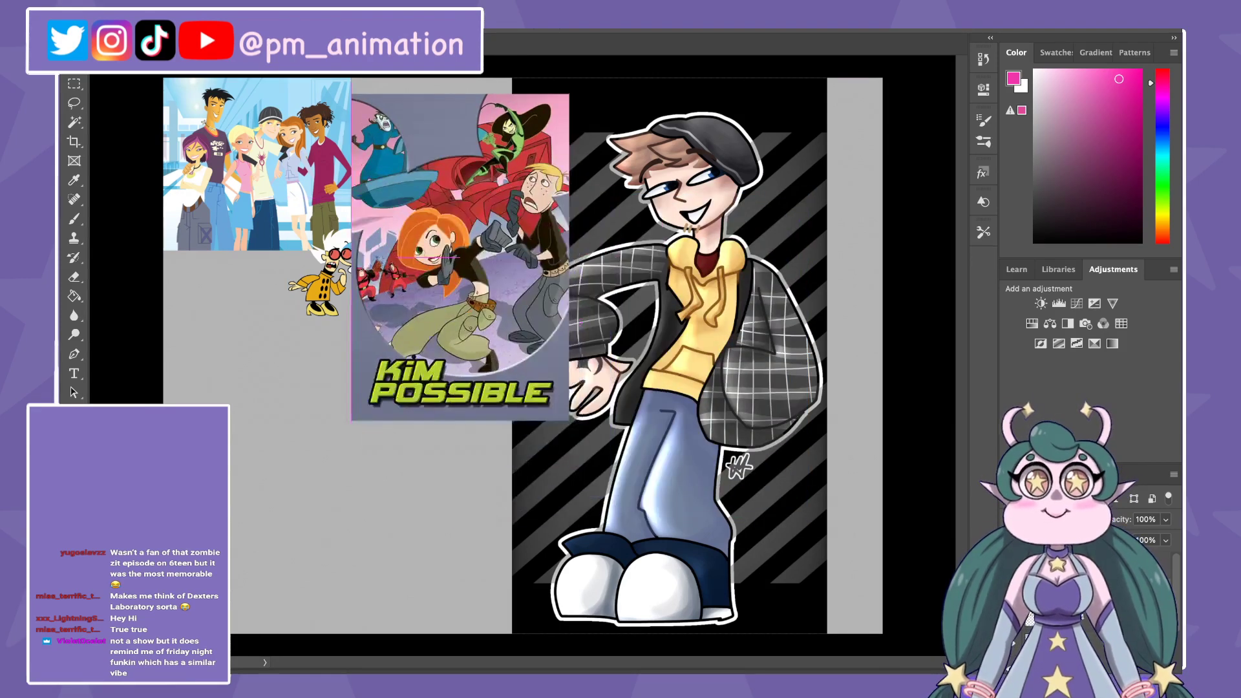
{"action": "key", "text": "ctrl+t"}
{"action": "left_click_drag", "start_coordinate": [582, 437], "coordinate": [508, 327]}
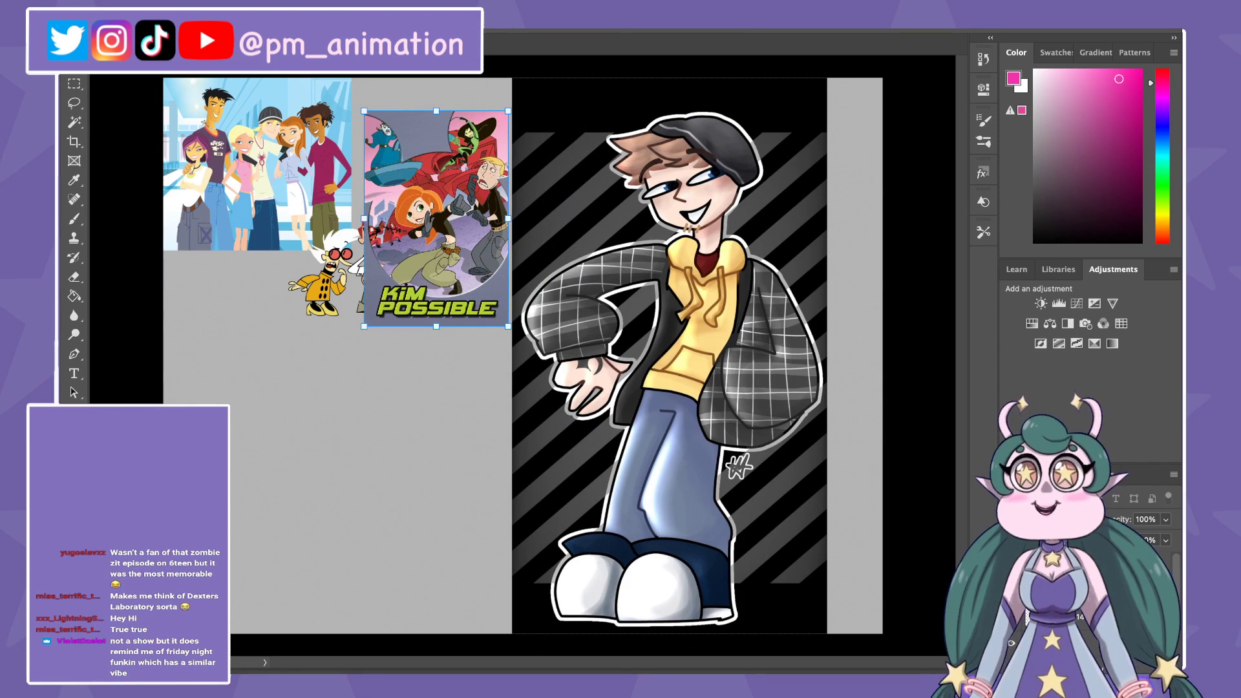
{"action": "left_click_drag", "start_coordinate": [437, 220], "coordinate": [434, 187]}
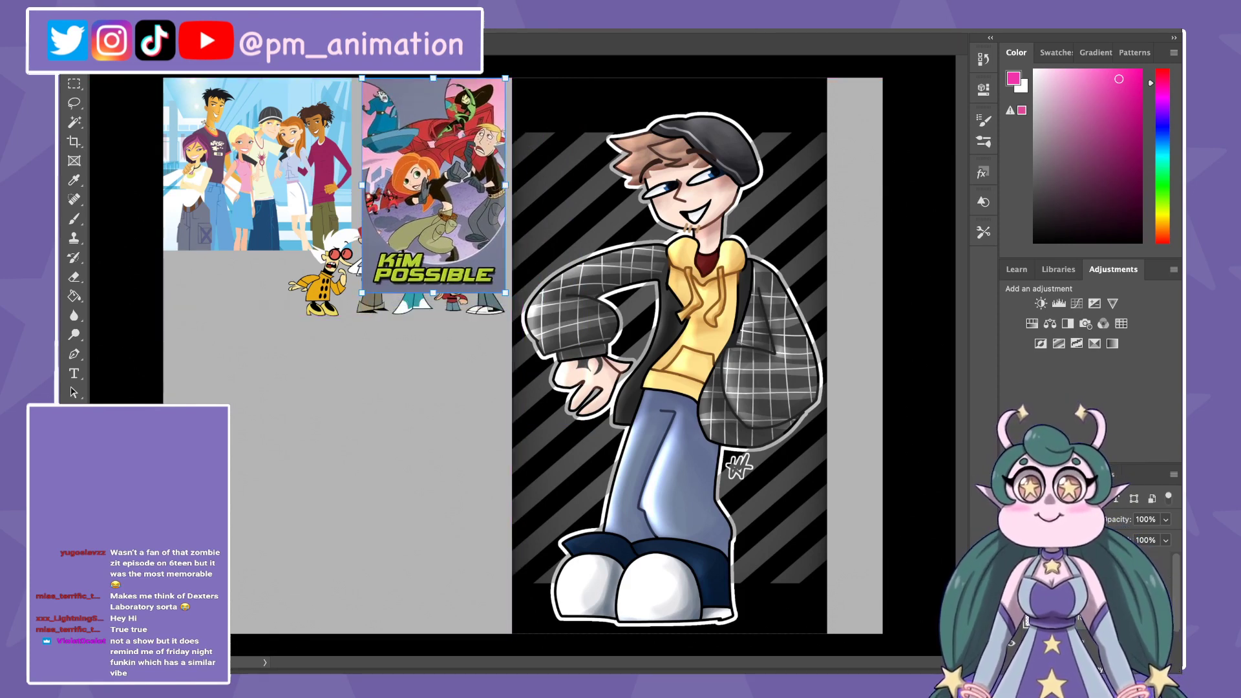
Step: Send Kim Possible behind the cartoon characters and move the cartoon group further left
{"action": "key", "text": "ctrl+bracketleft"}
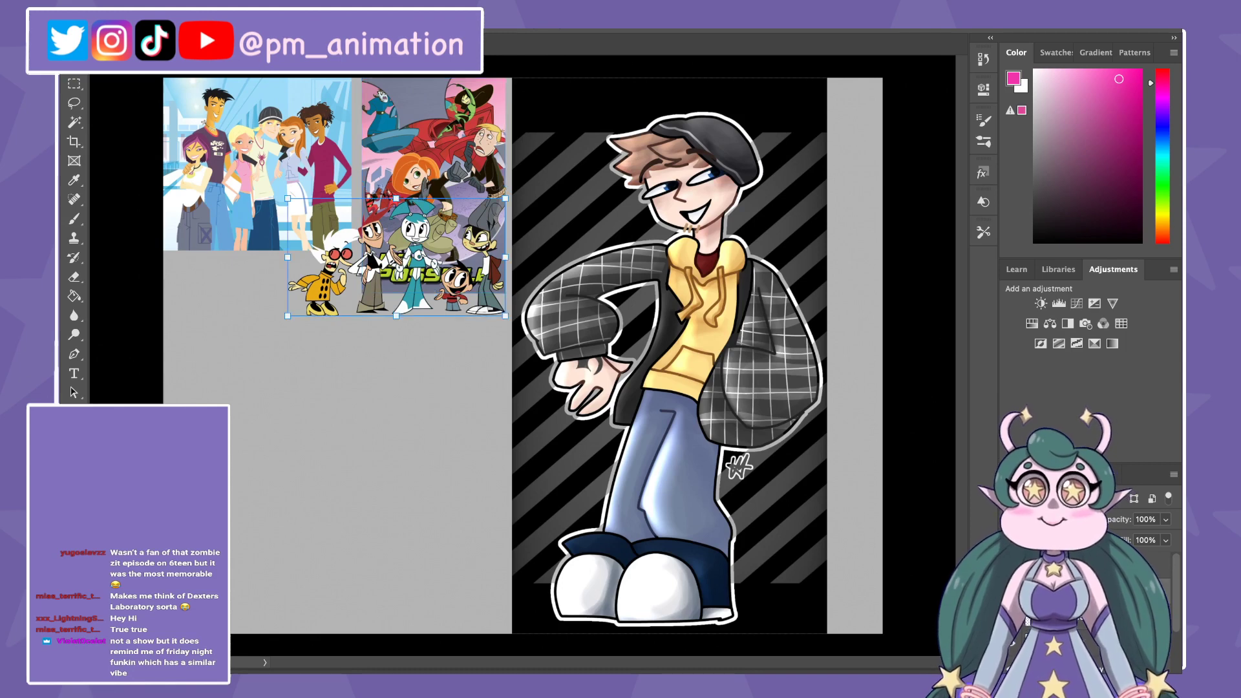
{"action": "left_click_drag", "start_coordinate": [414, 259], "coordinate": [306, 243]}
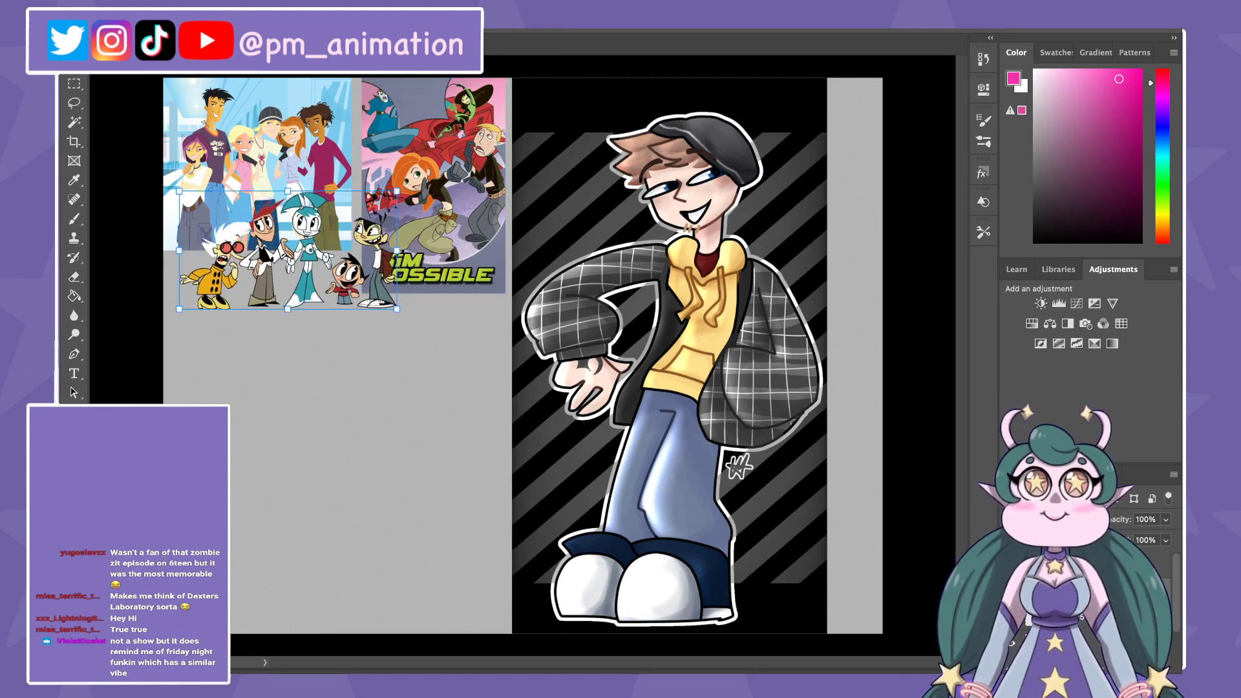
{"action": "key", "text": "b"}
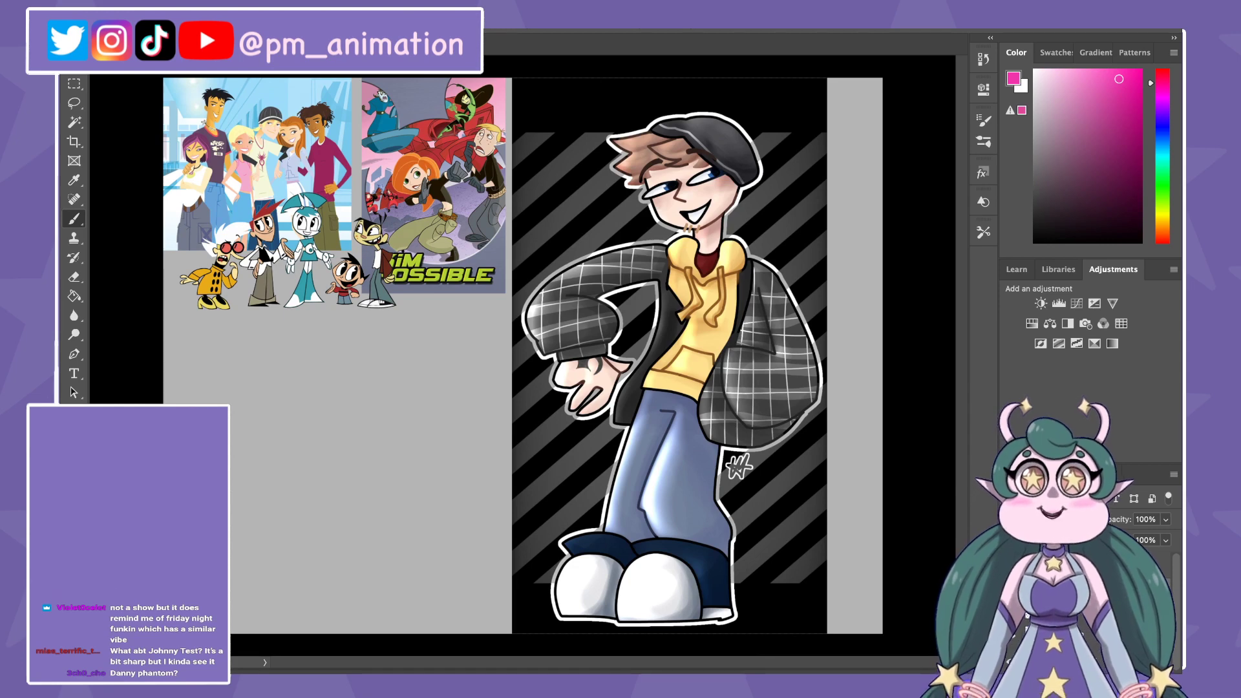
{"action": "key", "text": "ctrl+v"}
{"action": "left_click_drag", "start_coordinate": [851, 259], "coordinate": [376, 357]}
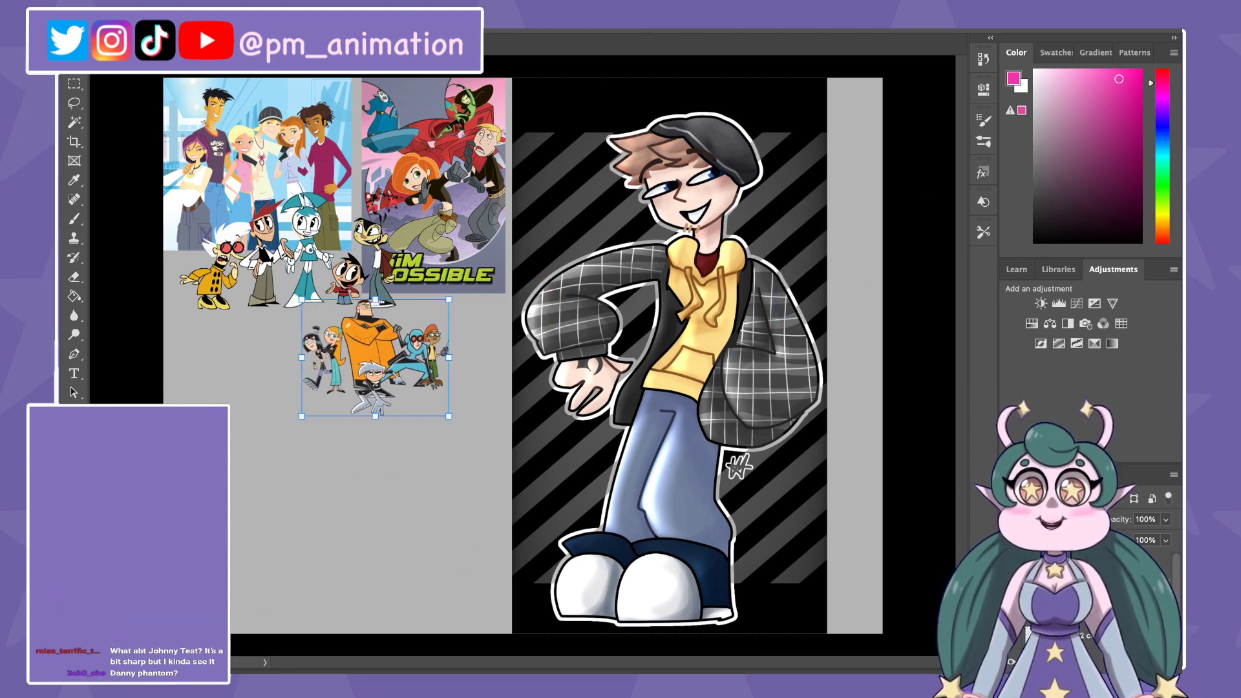
{"action": "key", "text": "Return"}
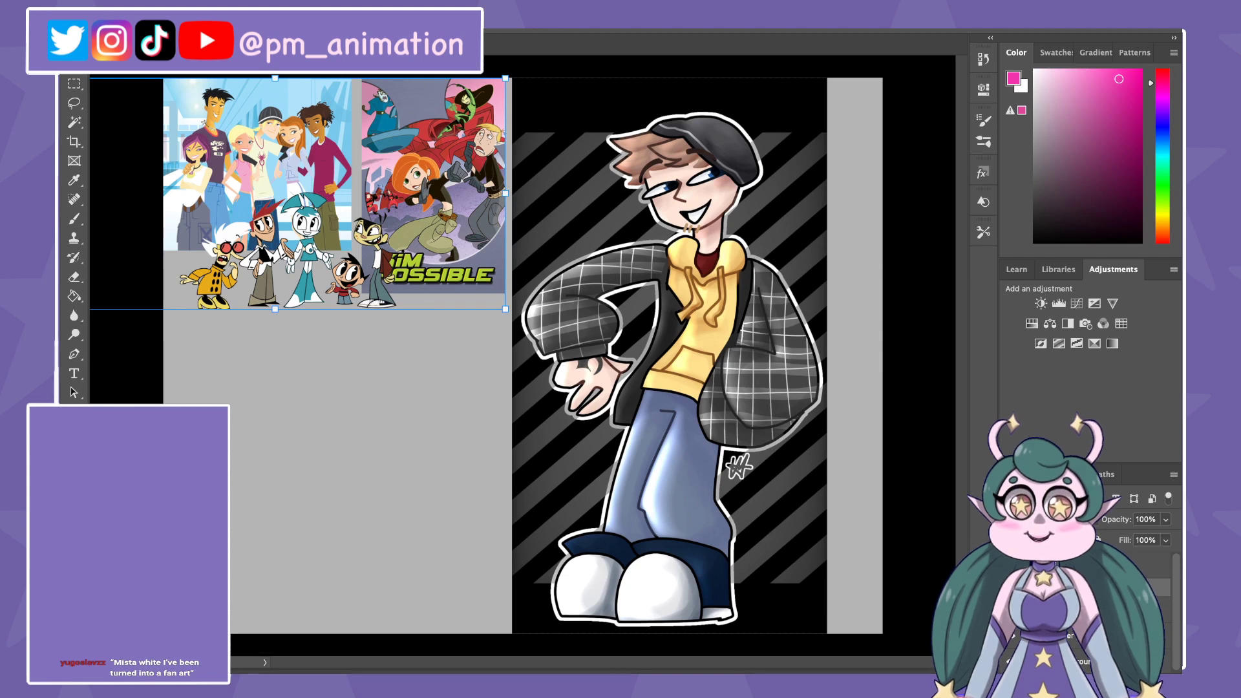
Step: Paste the Danny Phantom image, enlarge it below Kim Possible, and align it left
{"action": "key", "text": "Return"}
{"action": "key", "text": "ctrl+v"}
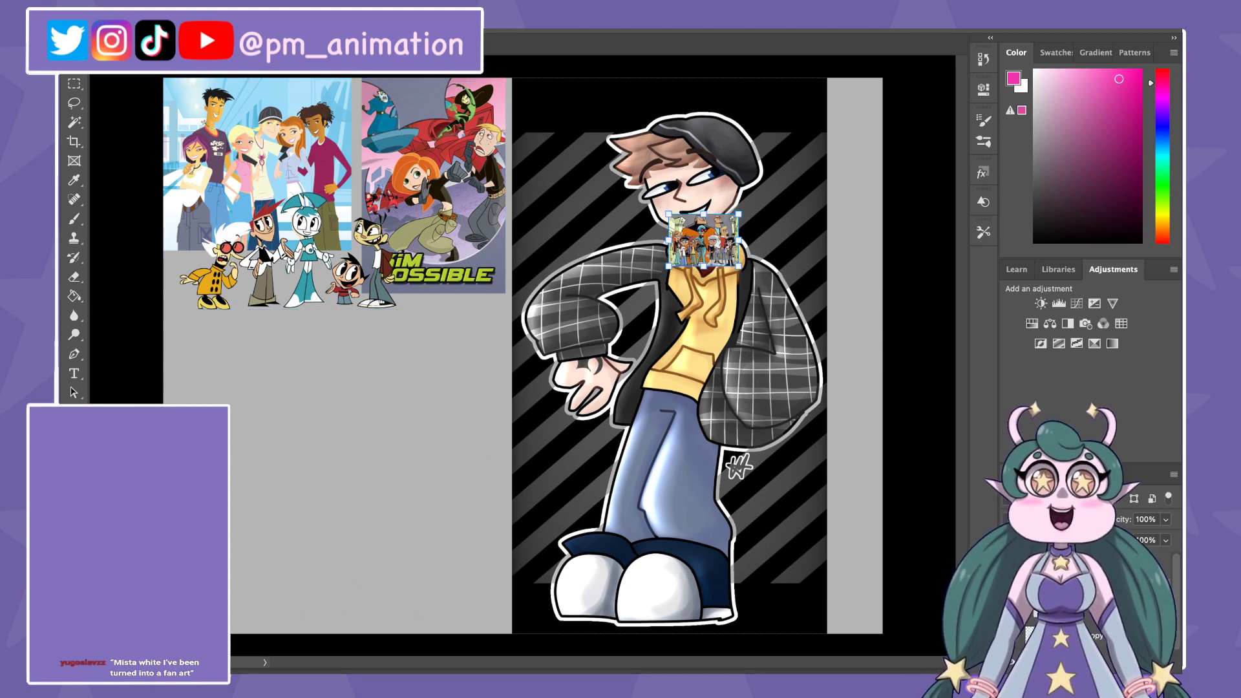
{"action": "mouse_move", "coordinate": [704, 240]}
{"action": "left_mouse_down"}
{"action": "mouse_move", "coordinate": [424, 348]}
{"action": "mouse_move", "coordinate": [543, 402]}
{"action": "left_mouse_up"}
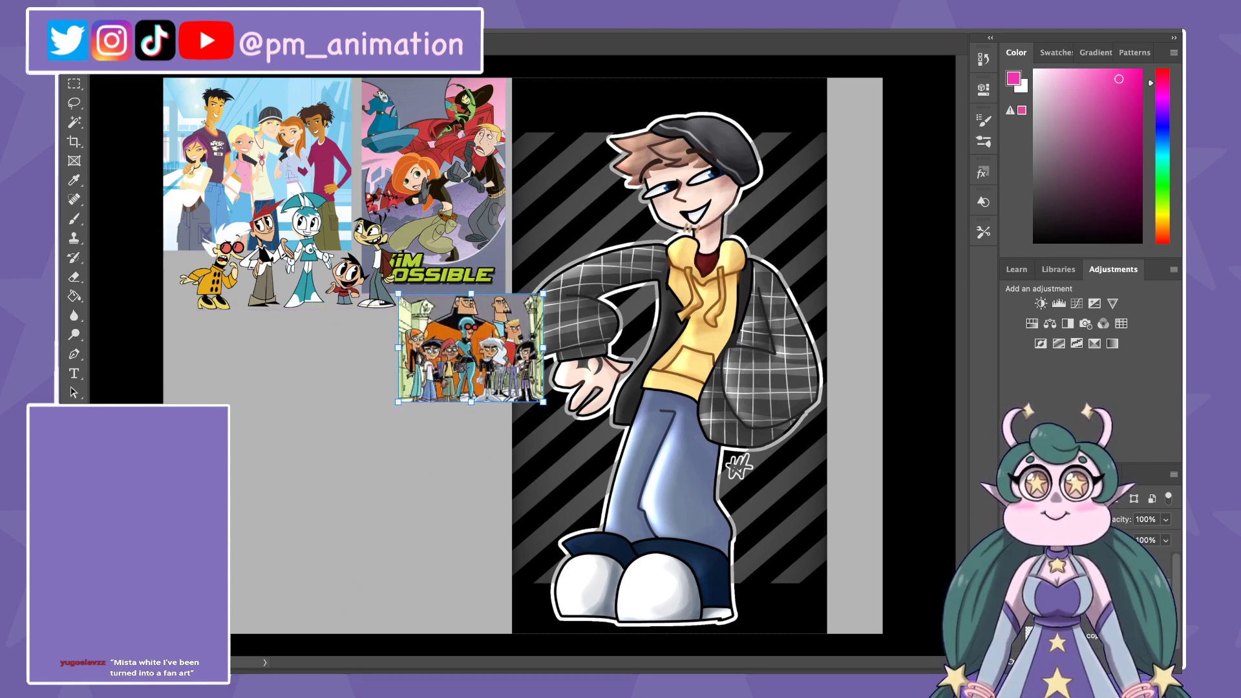
{"action": "left_click_drag", "start_coordinate": [471, 347], "coordinate": [439, 347]}
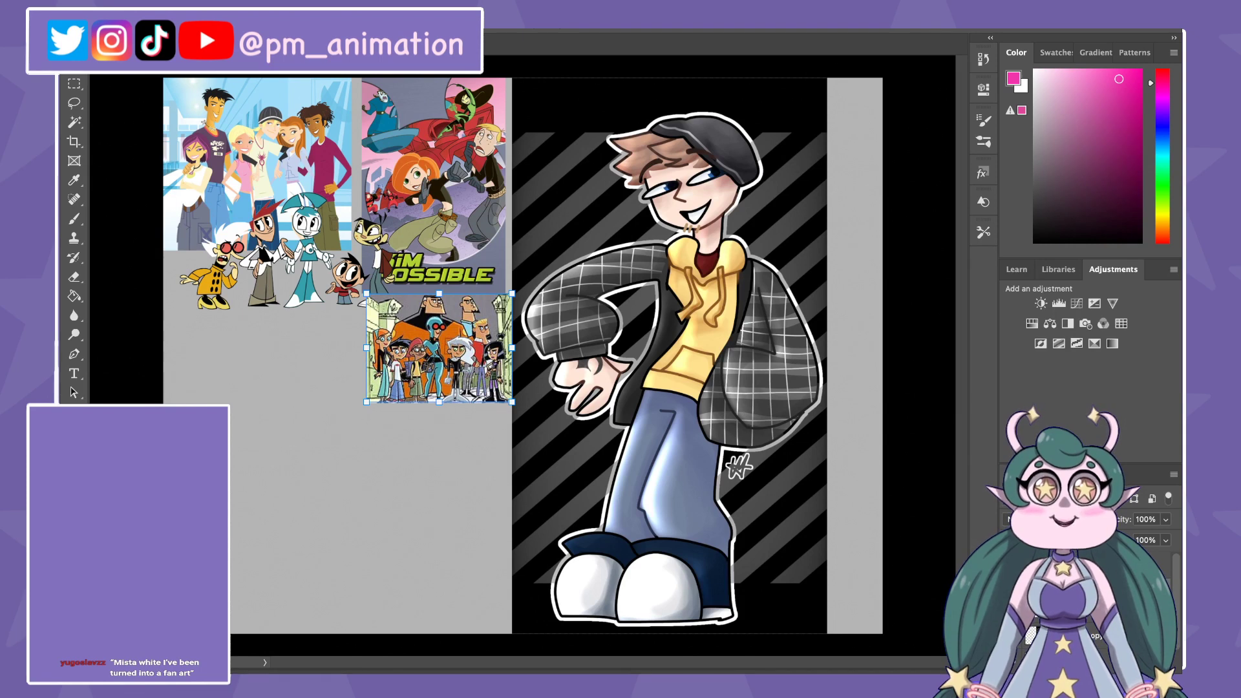
Step: Select the collage layers, hide and restore the Danny Phantom image, then commit
{"action": "left_click", "coordinate": [1067, 582]}
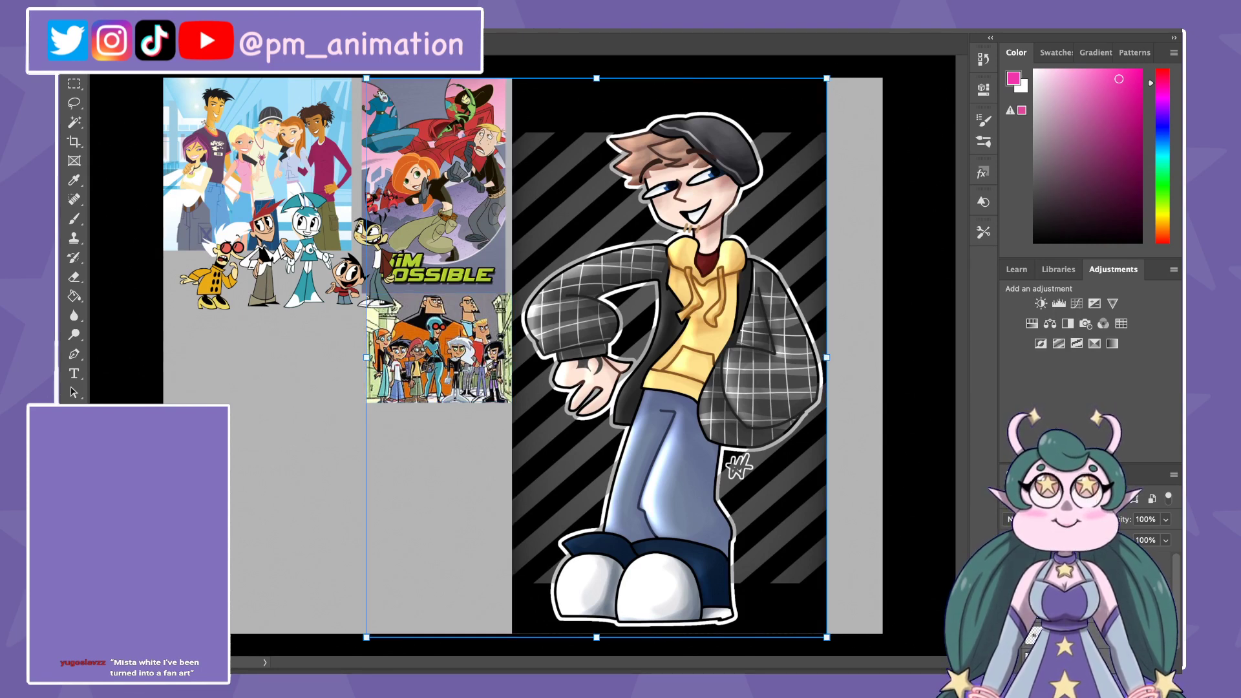
{"action": "left_click", "coordinate": [1067, 582], "text": "ctrl"}
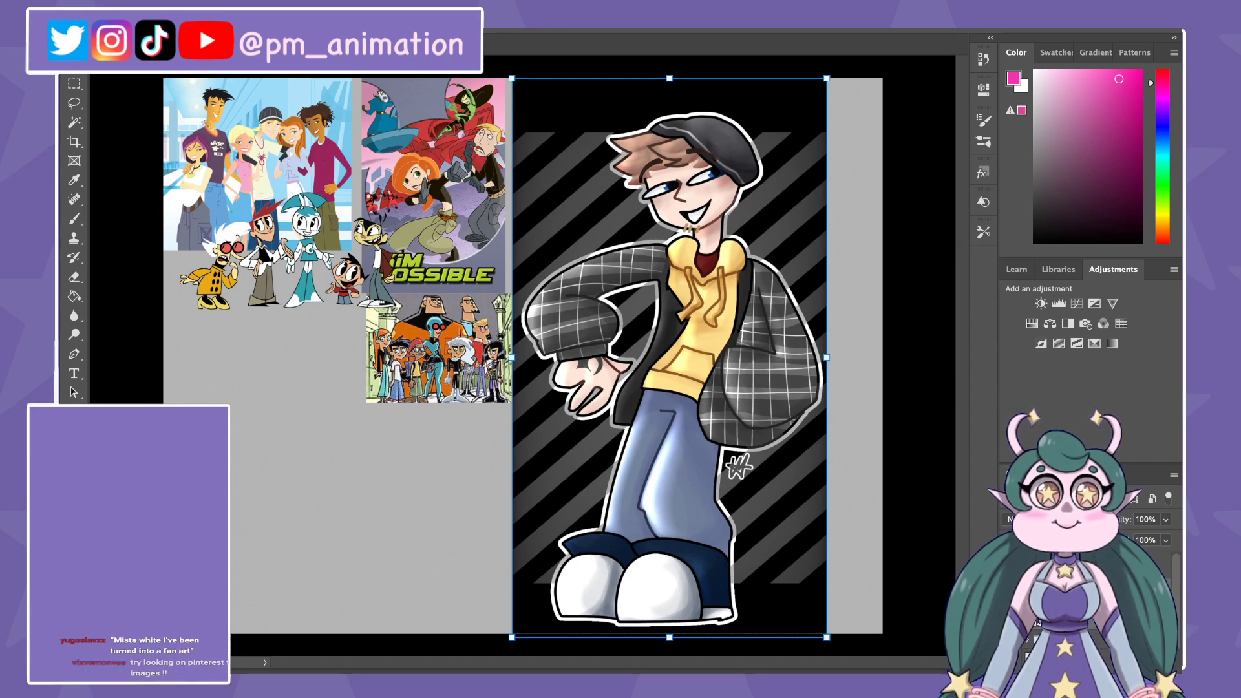
{"action": "left_click", "coordinate": [1067, 569]}
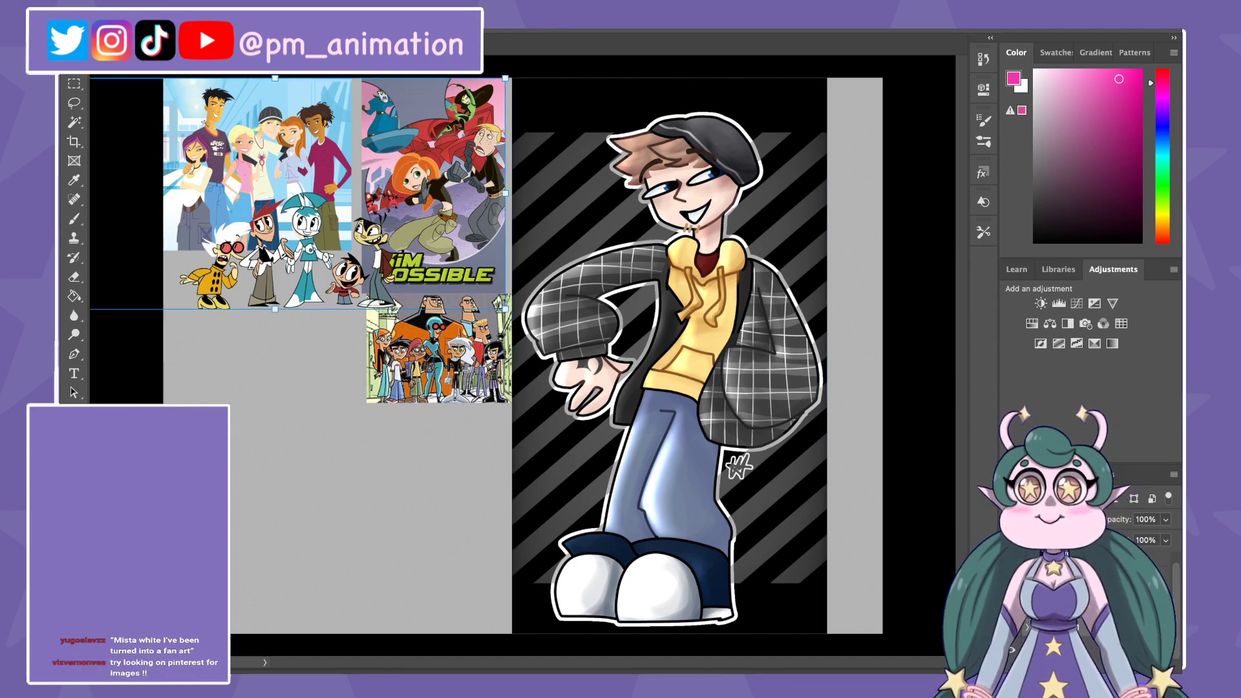
{"action": "key", "text": "Delete"}
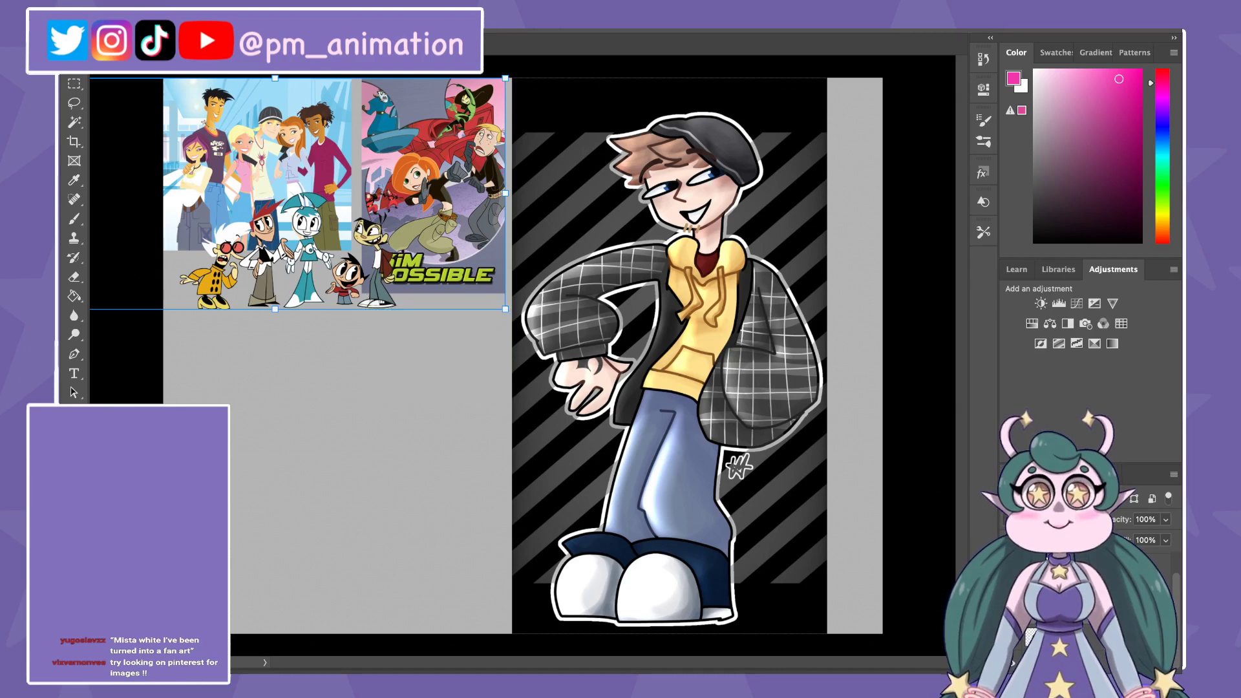
{"action": "key", "text": "ctrl+z"}
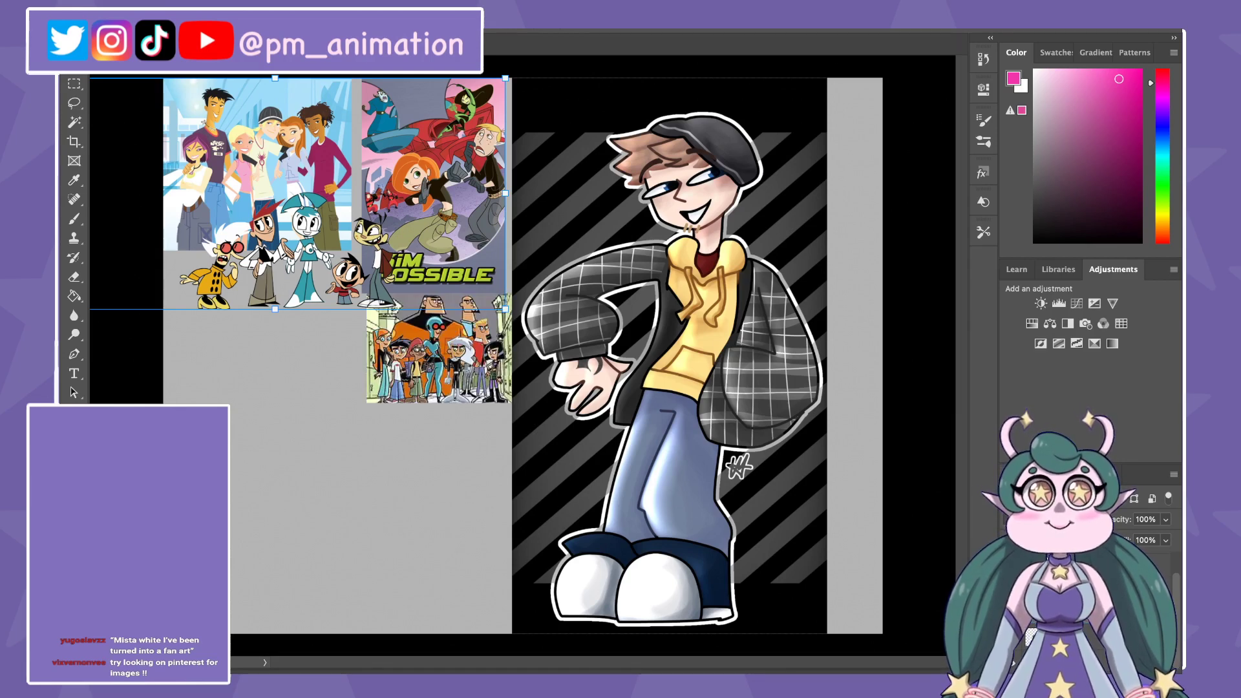
{"action": "key", "text": "Return"}
{"action": "key", "text": "b"}
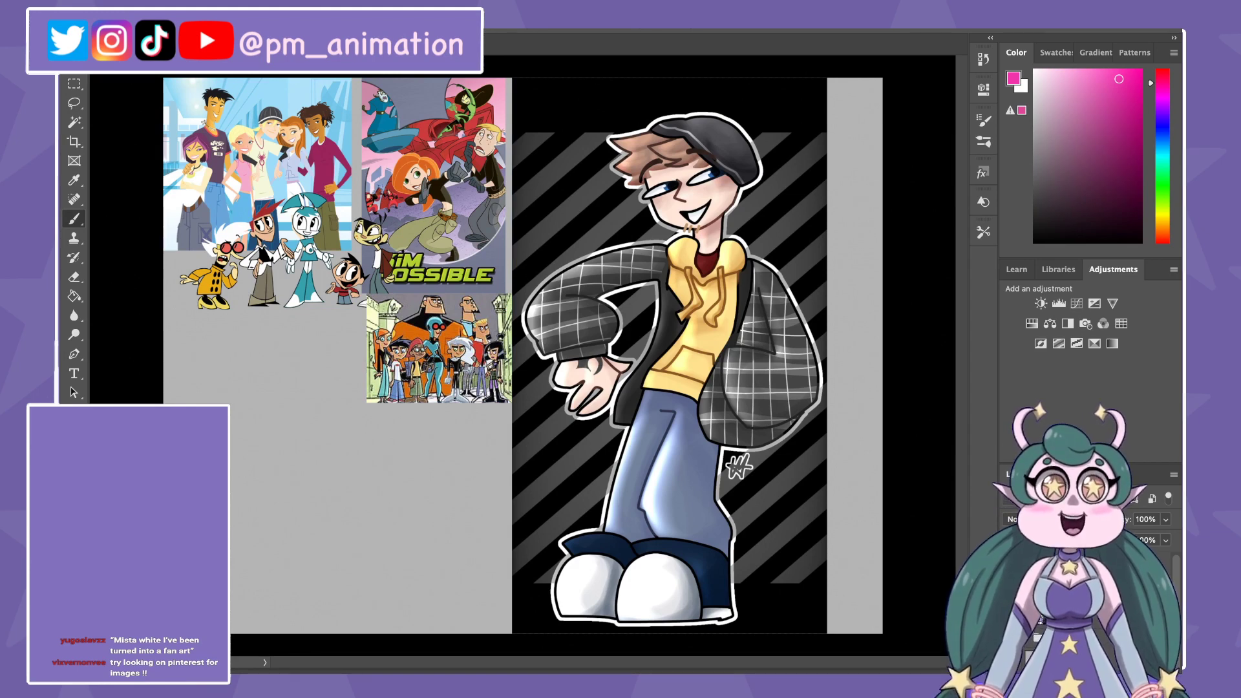
{"action": "key", "text": "ctrl+plus"}
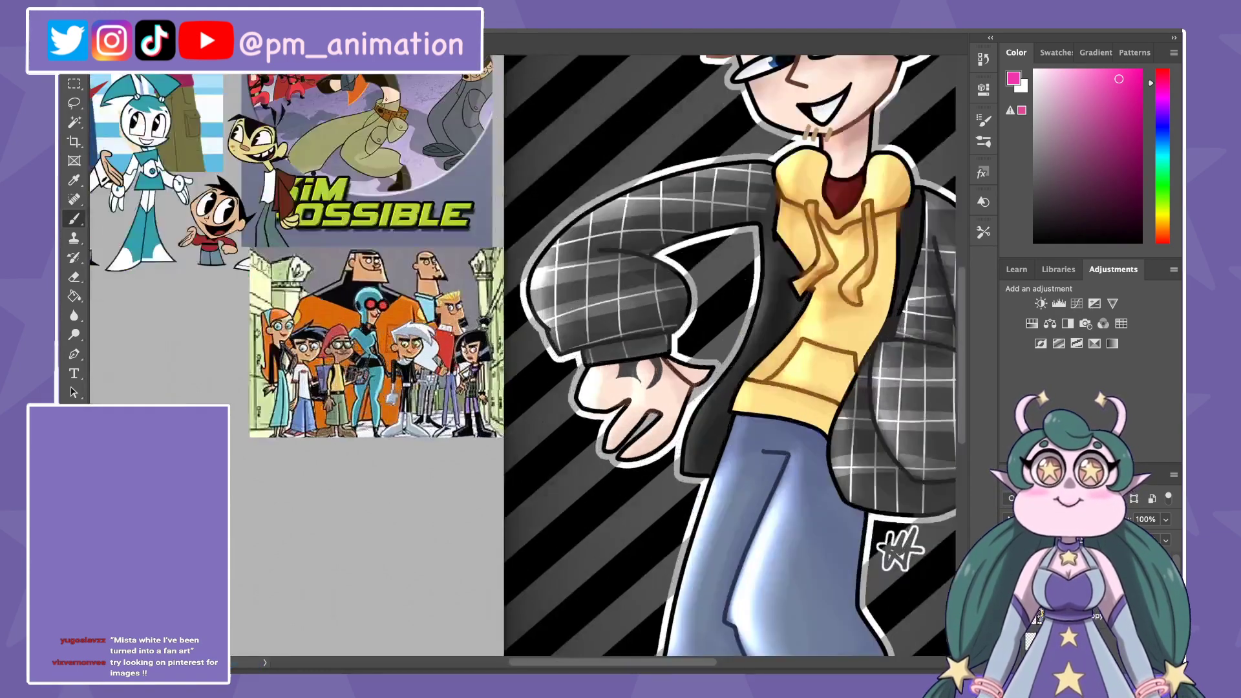
{"action": "key", "text": "ctrl+plus"}
{"action": "key", "text": "ctrl+minus"}
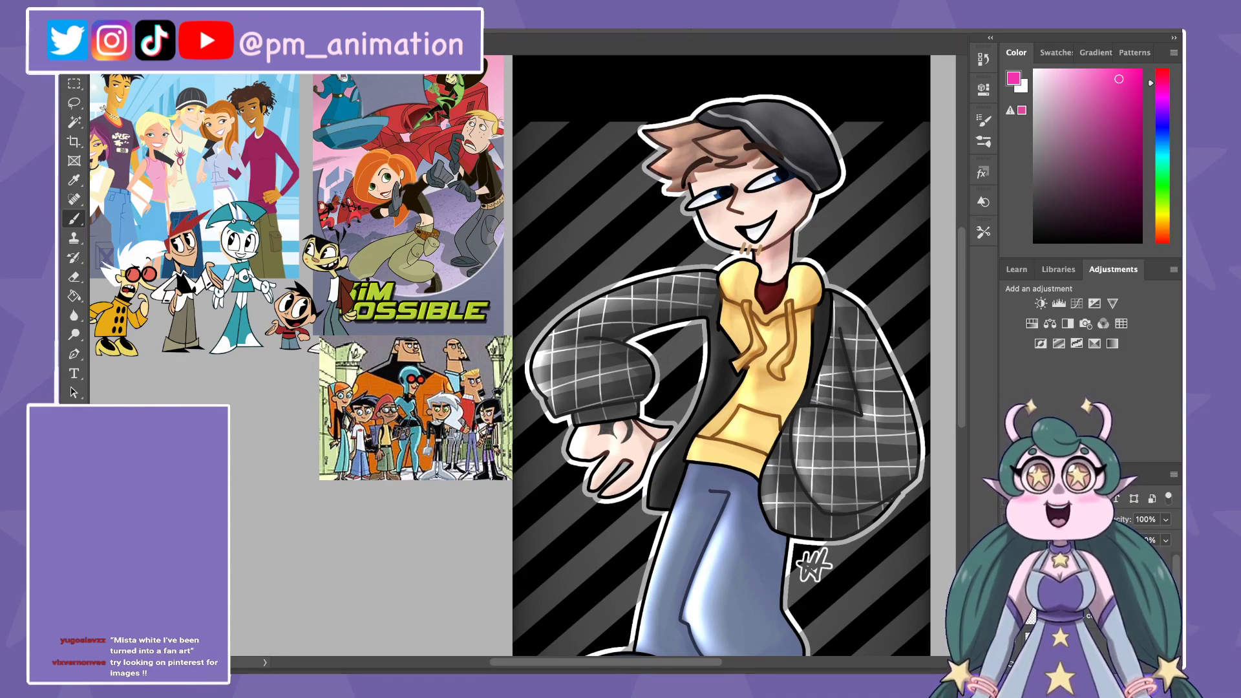
{"action": "scroll", "coordinate": [678, 421], "scroll_direction": "up", "scroll_amount": 5}
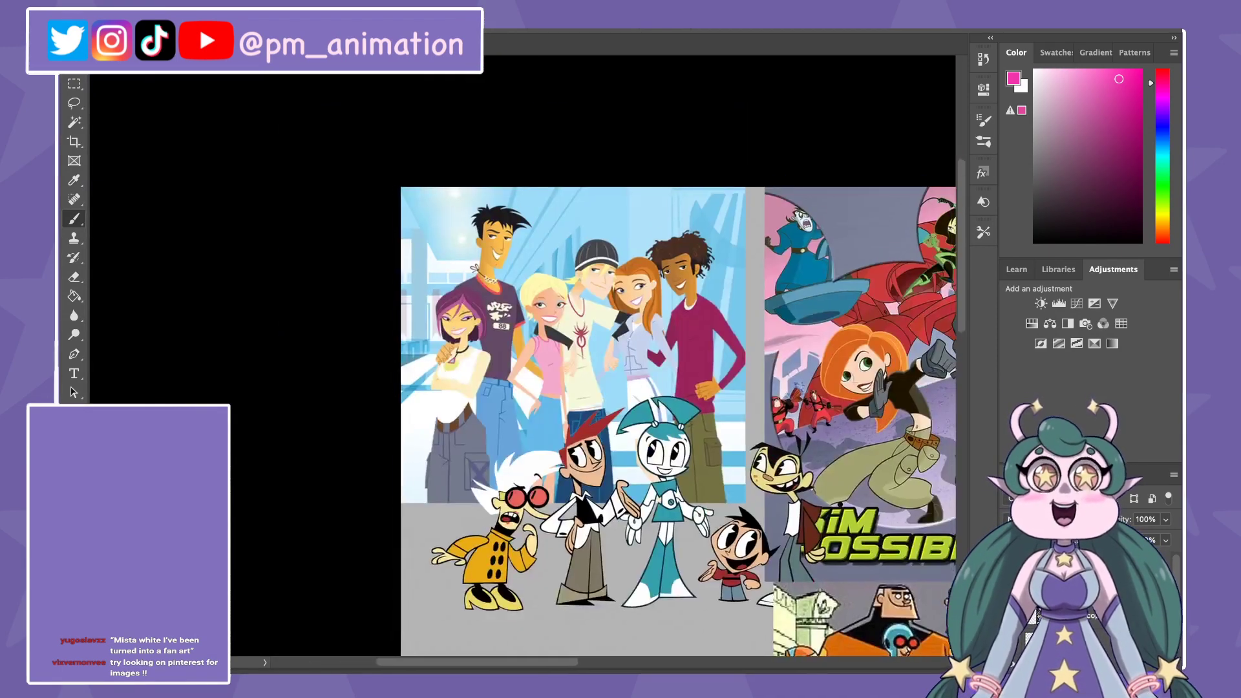
{"action": "scroll", "coordinate": [582, 323], "scroll_direction": "up", "scroll_amount": 2}
{"action": "scroll", "coordinate": [582, 324], "scroll_direction": "up", "scroll_amount": 1}
{"action": "scroll", "coordinate": [582, 324], "scroll_direction": "up", "scroll_amount": 1}
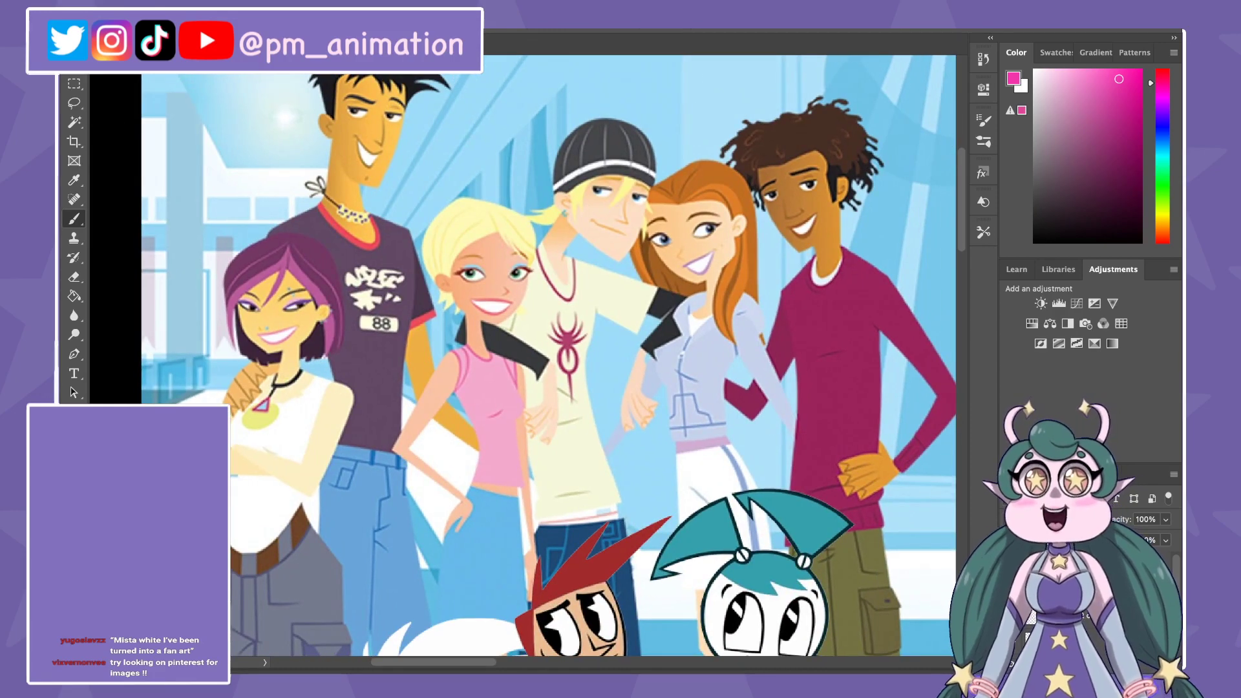
{"action": "scroll", "coordinate": [527, 298], "scroll_direction": "down", "scroll_amount": 1}
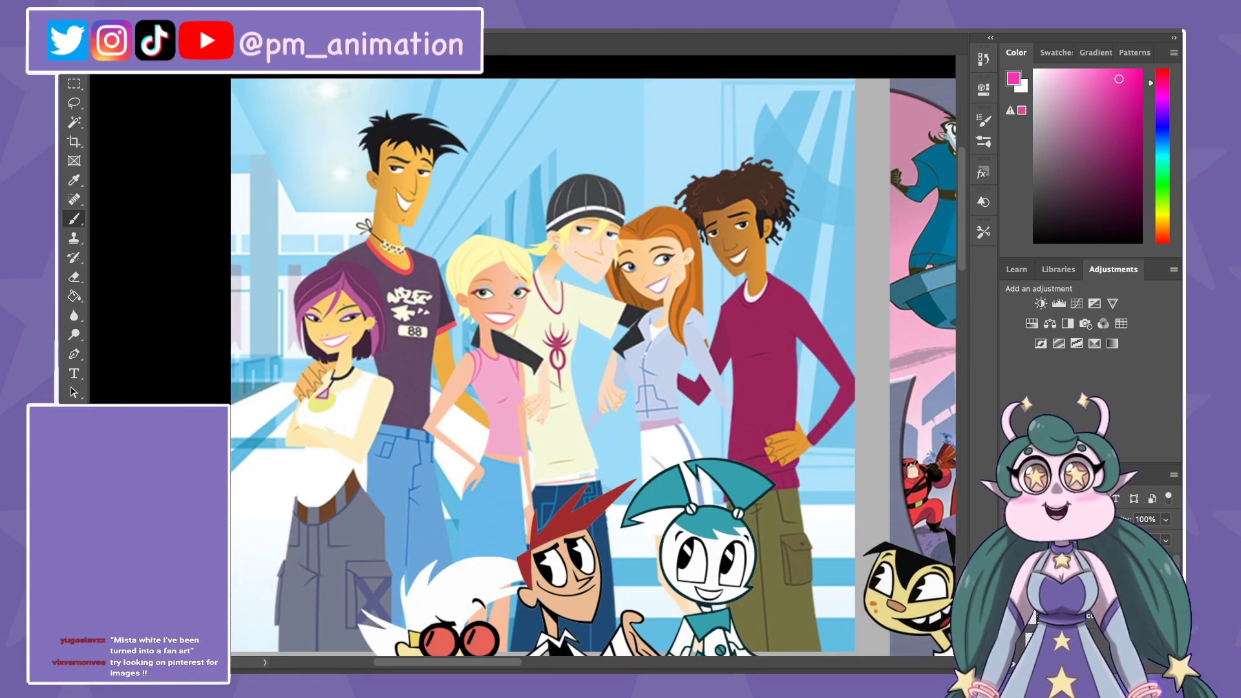
{"action": "scroll", "coordinate": [592, 372], "scroll_direction": "down", "scroll_amount": 2}
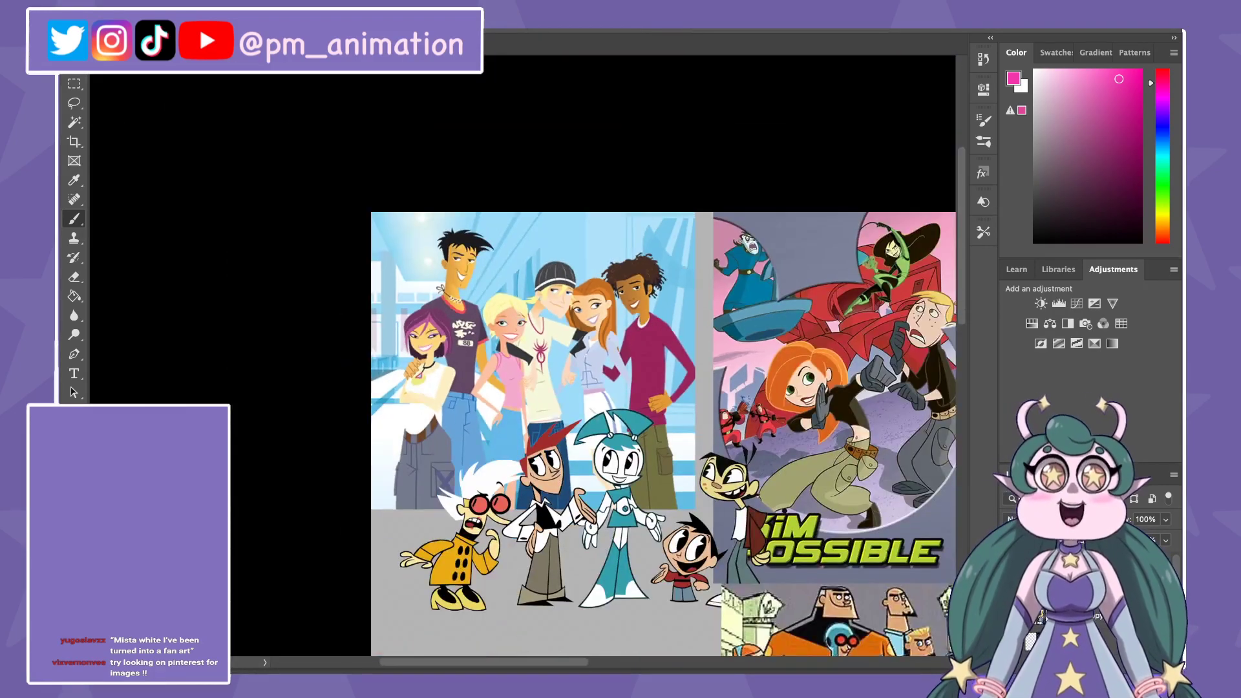
{"action": "scroll", "coordinate": [592, 372], "scroll_direction": "right", "scroll_amount": 3}
{"action": "scroll", "coordinate": [517, 362], "scroll_direction": "left", "scroll_amount": 3}
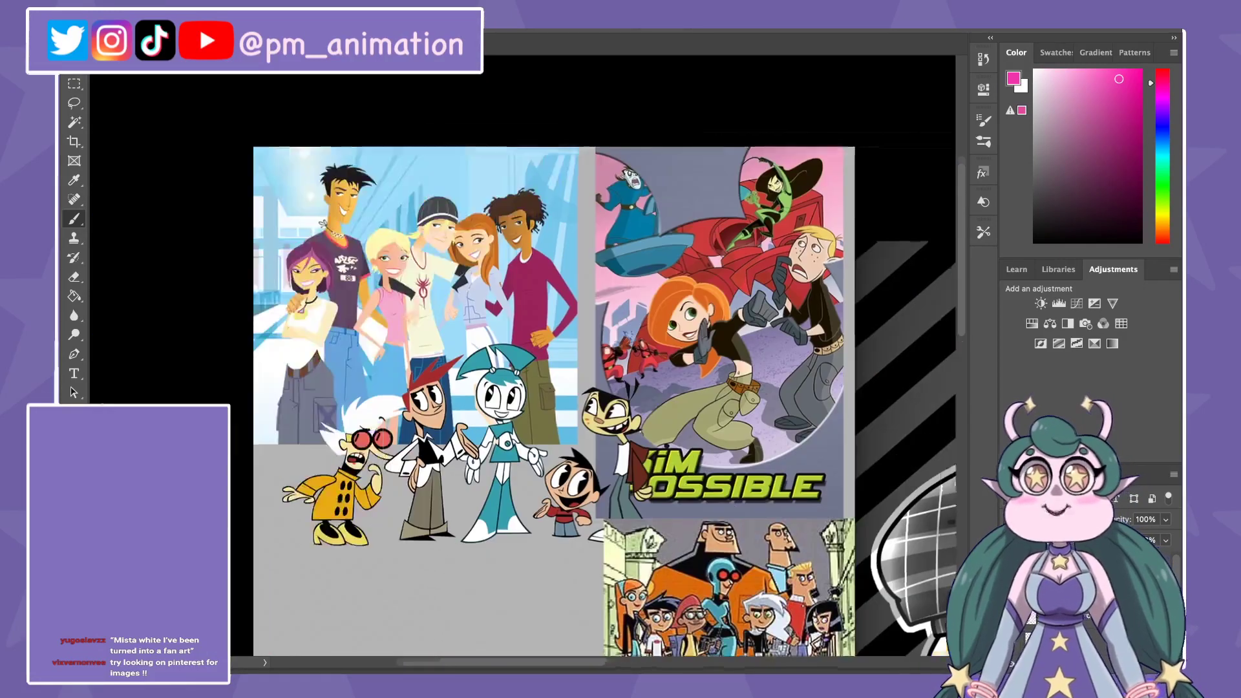
{"action": "scroll", "coordinate": [517, 362], "scroll_direction": "up", "scroll_amount": 3}
{"action": "scroll", "coordinate": [527, 361], "scroll_direction": "up", "scroll_amount": 1}
{"action": "scroll", "coordinate": [528, 360], "scroll_direction": "left", "scroll_amount": 2}
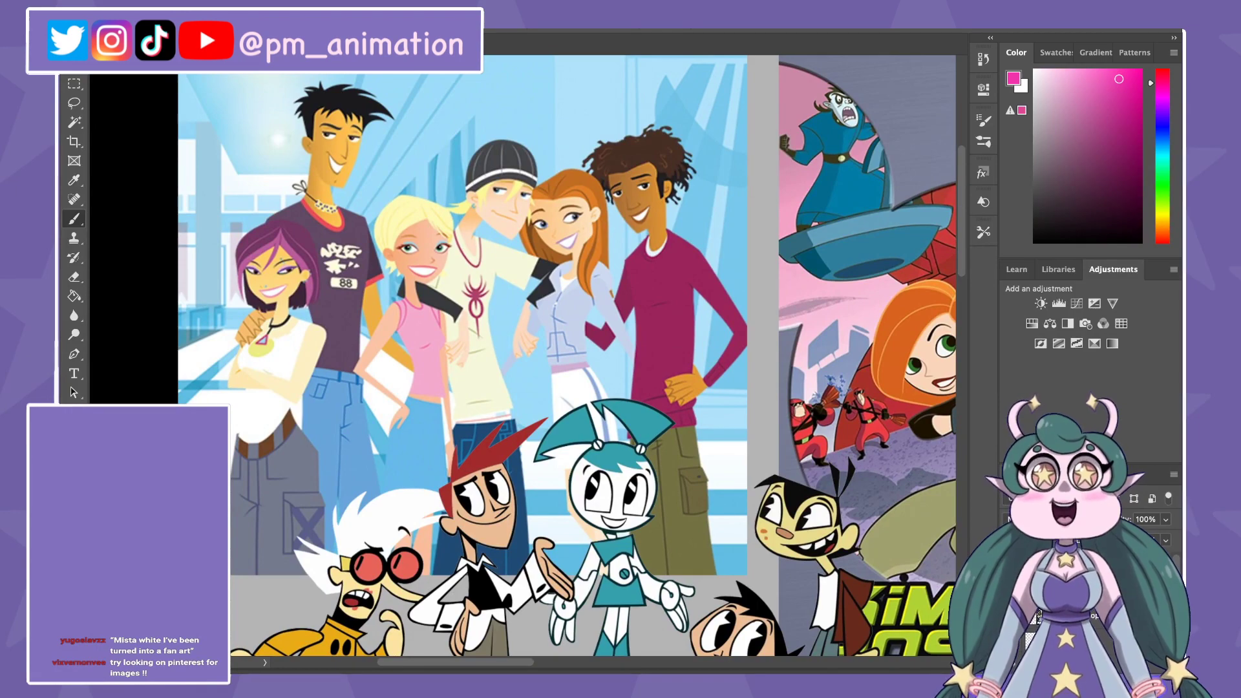
{"action": "scroll", "coordinate": [582, 356], "scroll_direction": "down", "scroll_amount": 2}
{"action": "scroll", "coordinate": [582, 356], "scroll_direction": "down", "scroll_amount": 2}
{"action": "scroll", "coordinate": [582, 355], "scroll_direction": "down", "scroll_amount": 4}
{"action": "scroll", "coordinate": [711, 356], "scroll_direction": "up", "scroll_amount": 5}
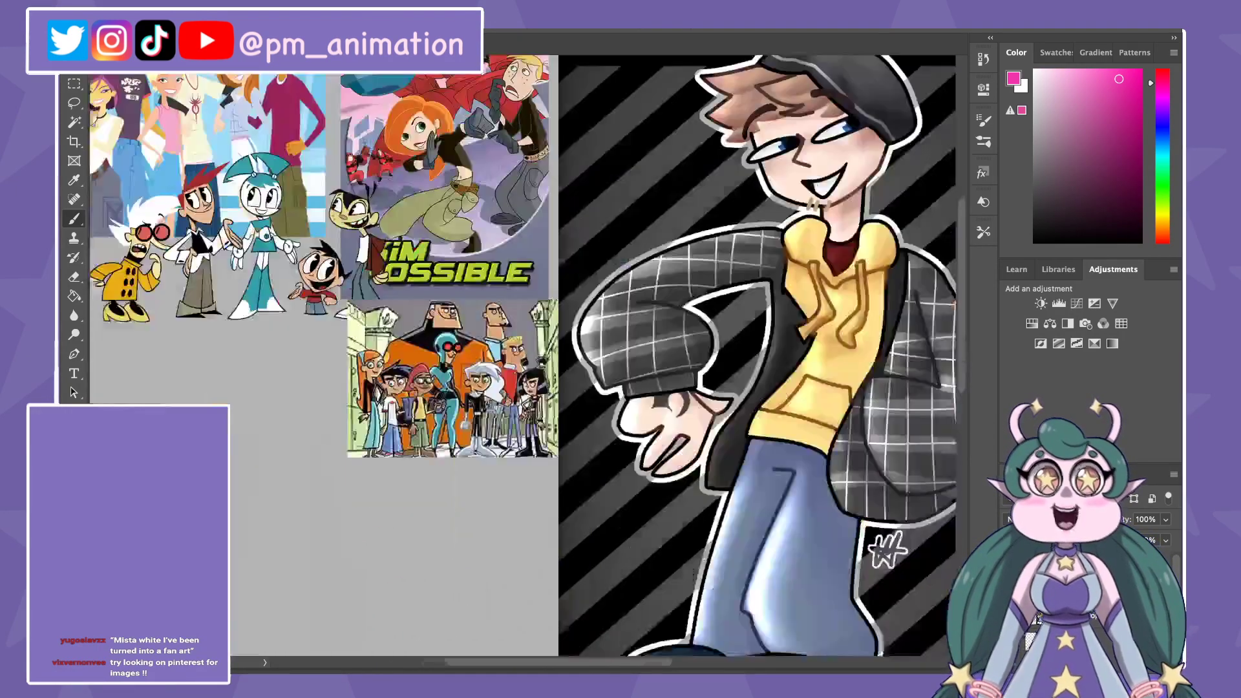
{"action": "scroll", "coordinate": [459, 317], "scroll_direction": "down", "scroll_amount": 1}
{"action": "scroll", "coordinate": [459, 317], "scroll_direction": "down", "scroll_amount": 2}
{"action": "scroll", "coordinate": [459, 317], "scroll_direction": "down", "scroll_amount": 2}
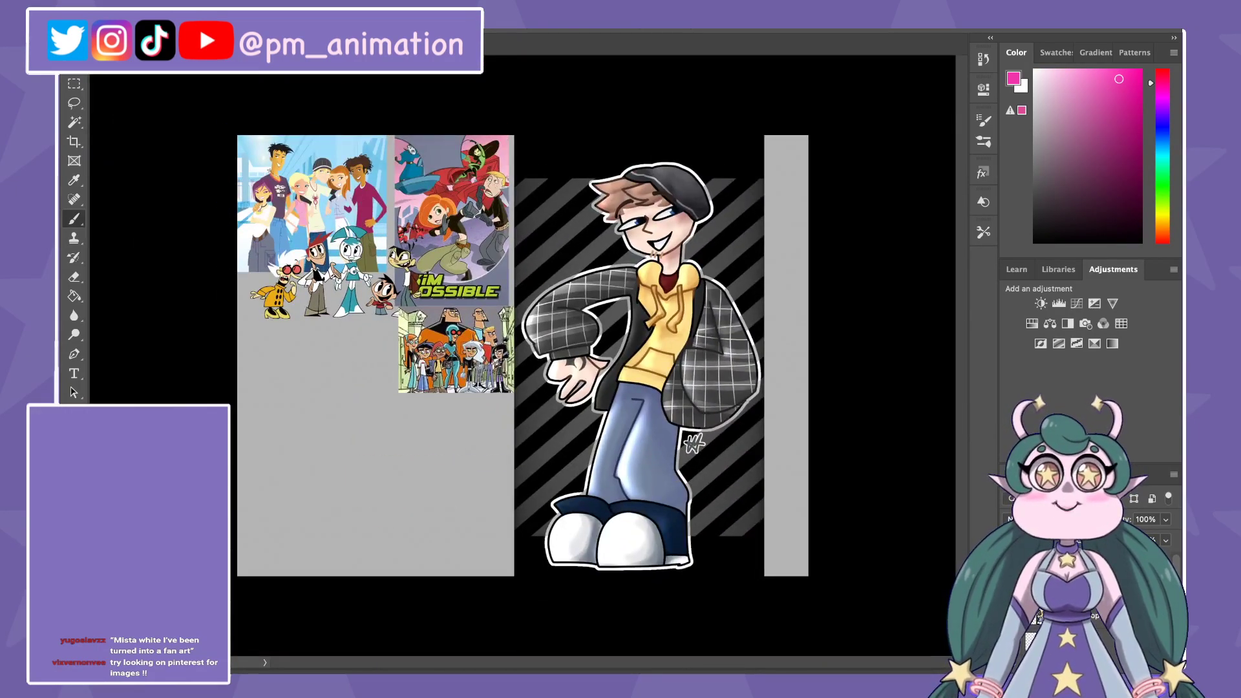
{"action": "scroll", "coordinate": [521, 354], "scroll_direction": "up", "scroll_amount": 1}
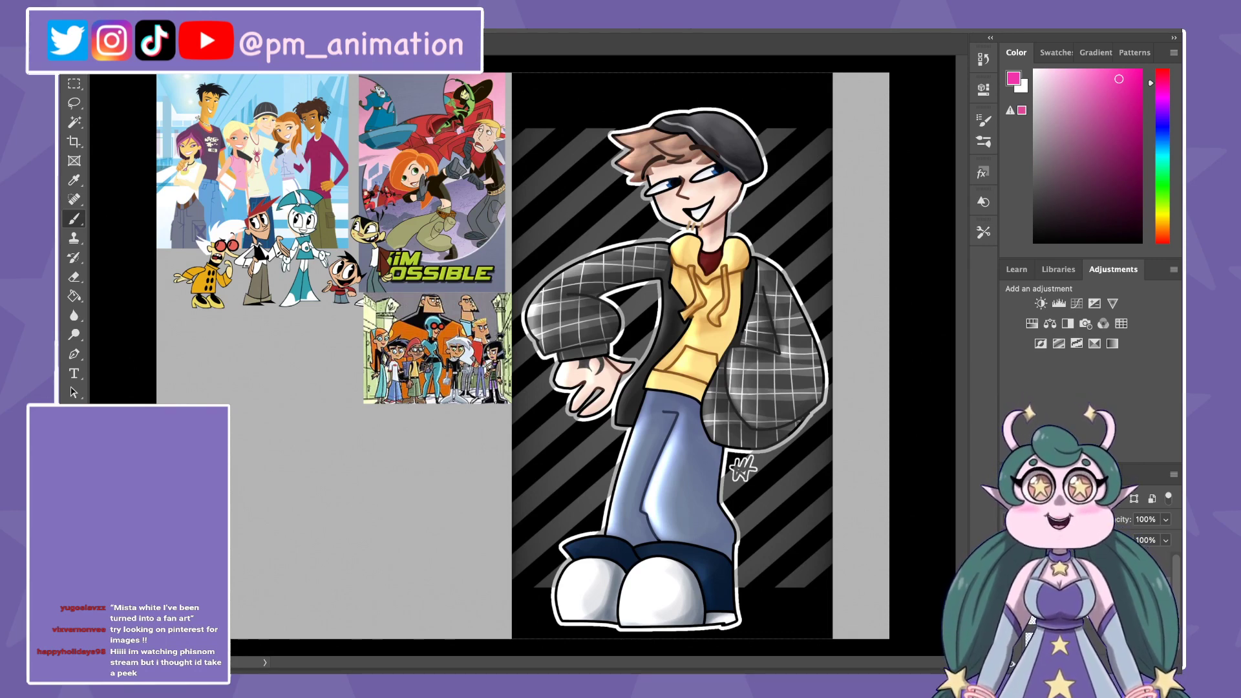
Step: Sample the jeans' light blue and paint highlight strokes down the jeans legs
{"action": "left_click", "coordinate": [667, 497], "text": "alt"}
{"action": "left_click_drag", "start_coordinate": [672, 434], "coordinate": [666, 469]}
{"action": "mouse_move", "coordinate": [689, 414]}
{"action": "left_mouse_down"}
{"action": "mouse_move", "coordinate": [715, 546]}
{"action": "mouse_move", "coordinate": [669, 540]}
{"action": "mouse_move", "coordinate": [658, 518]}
{"action": "mouse_move", "coordinate": [665, 456]}
{"action": "mouse_move", "coordinate": [679, 468]}
{"action": "mouse_move", "coordinate": [669, 517]}
{"action": "mouse_move", "coordinate": [698, 537]}
{"action": "left_mouse_up"}
{"action": "mouse_move", "coordinate": [693, 475]}
{"action": "left_mouse_down"}
{"action": "mouse_move", "coordinate": [701, 533]}
{"action": "mouse_move", "coordinate": [686, 539]}
{"action": "left_mouse_up"}
{"action": "mouse_move", "coordinate": [666, 412]}
{"action": "left_mouse_down"}
{"action": "mouse_move", "coordinate": [648, 424]}
{"action": "mouse_move", "coordinate": [638, 498]}
{"action": "left_mouse_up"}
{"action": "left_click_drag", "start_coordinate": [660, 439], "coordinate": [648, 488]}
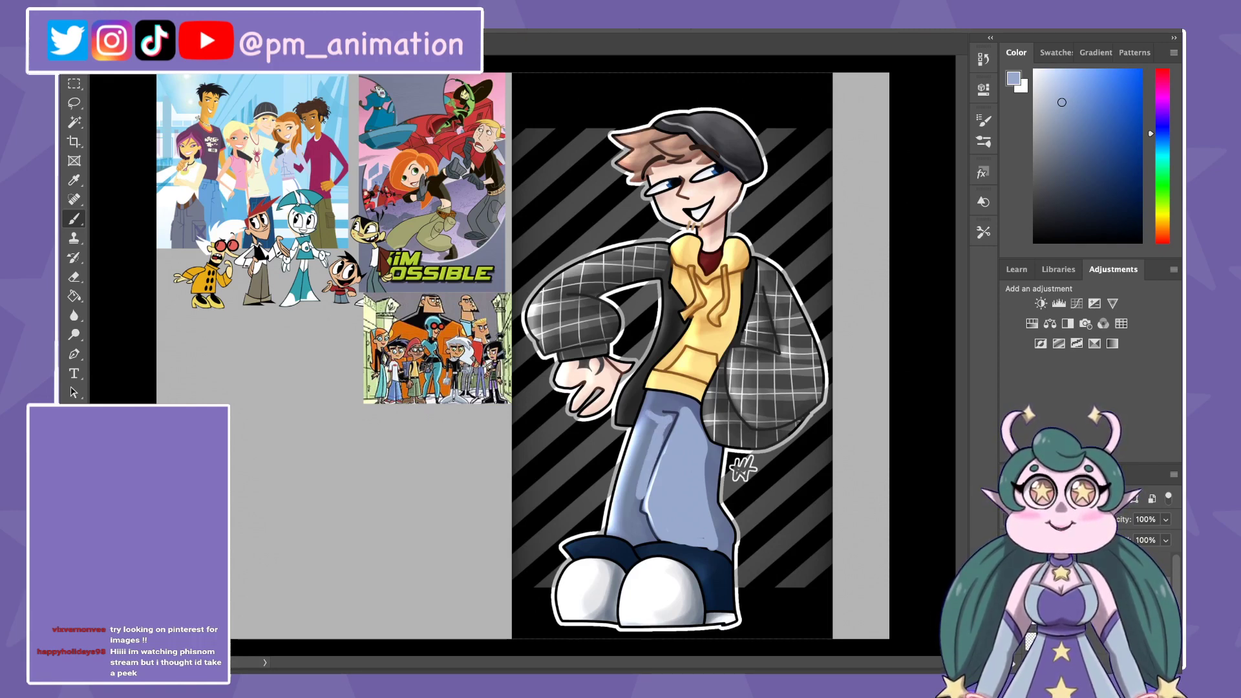
{"action": "scroll", "coordinate": [672, 356], "scroll_direction": "up", "scroll_amount": 2}
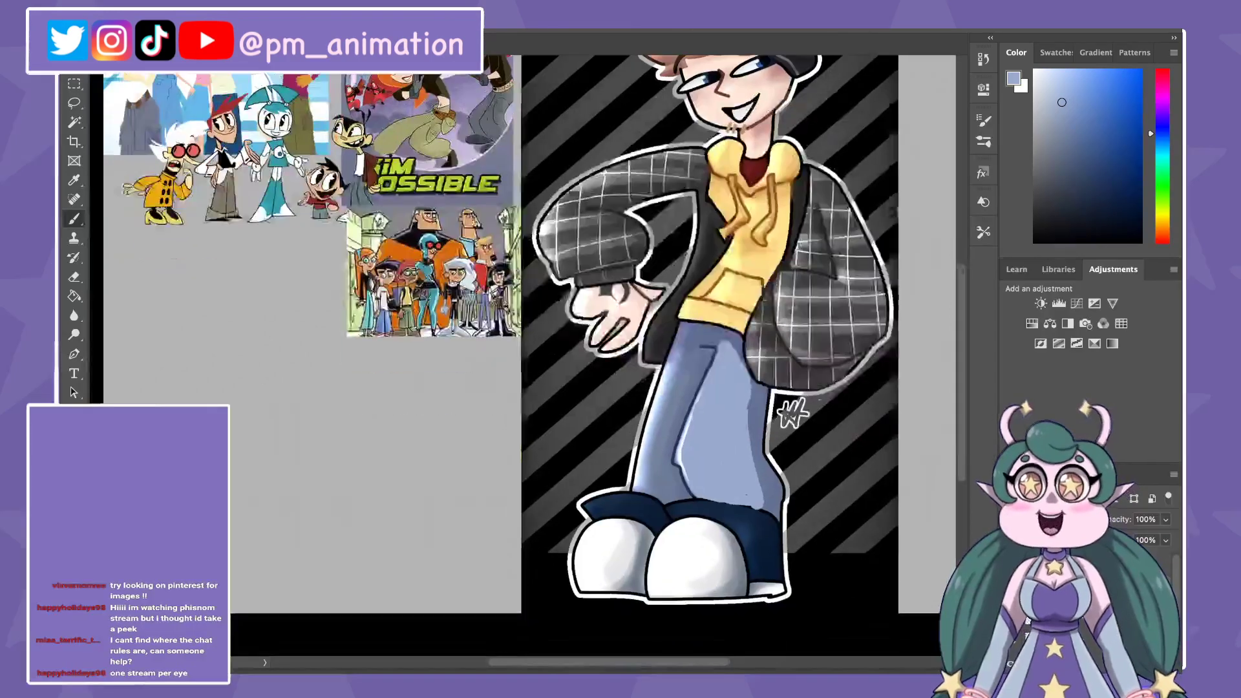
{"action": "scroll", "coordinate": [672, 356], "scroll_direction": "up", "scroll_amount": 1}
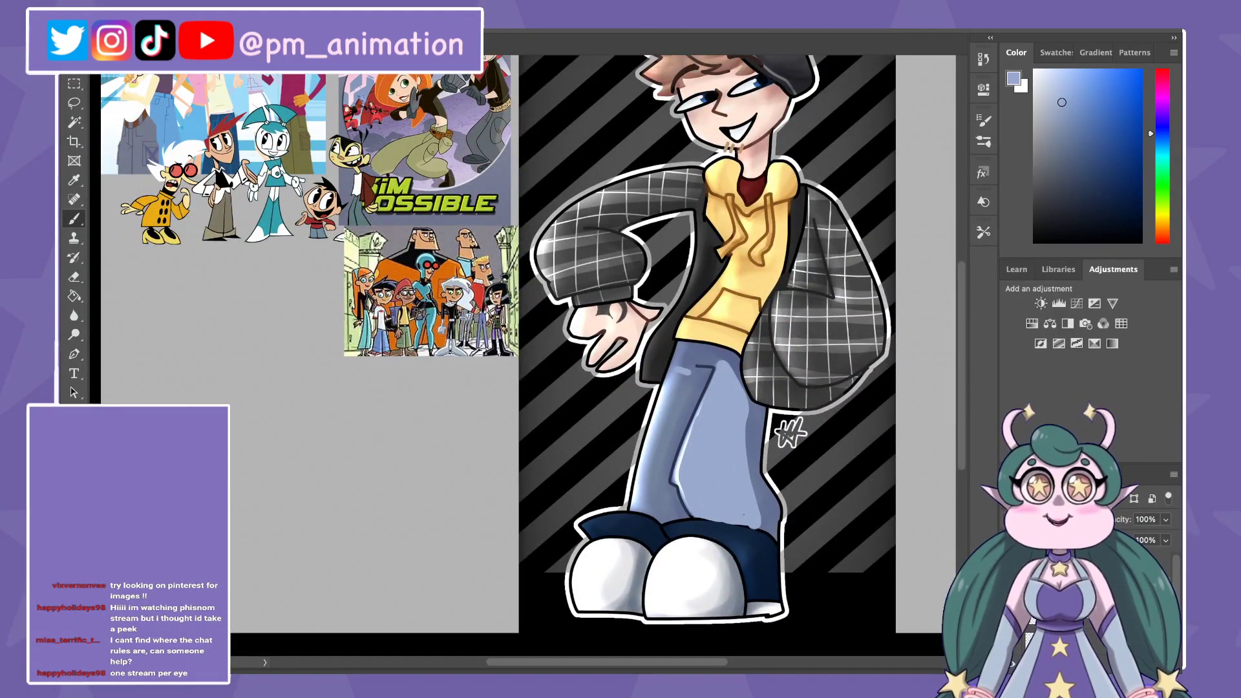
{"action": "mouse_move", "coordinate": [673, 380]}
{"action": "left_mouse_down"}
{"action": "mouse_move", "coordinate": [647, 501]}
{"action": "mouse_move", "coordinate": [665, 525]}
{"action": "mouse_move", "coordinate": [682, 512]}
{"action": "left_mouse_up"}
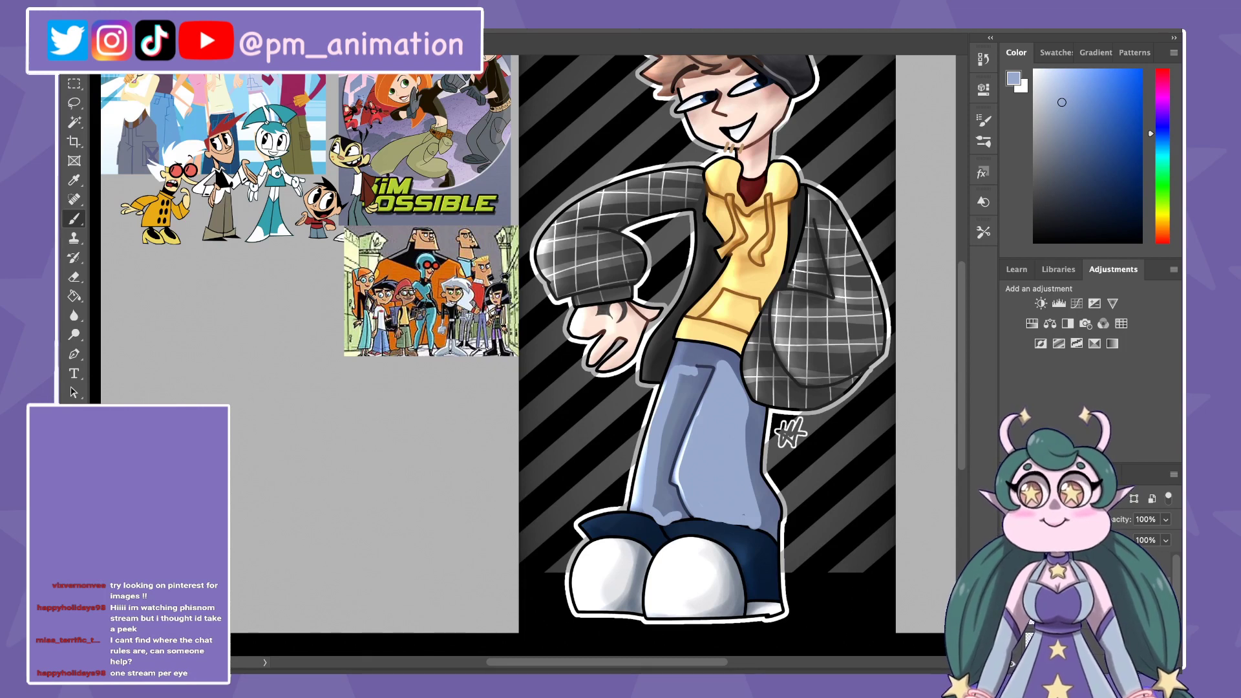
{"action": "mouse_move", "coordinate": [700, 369]}
{"action": "left_mouse_down"}
{"action": "mouse_move", "coordinate": [662, 476]}
{"action": "mouse_move", "coordinate": [663, 501]}
{"action": "mouse_move", "coordinate": [679, 503]}
{"action": "mouse_move", "coordinate": [683, 522]}
{"action": "left_mouse_up"}
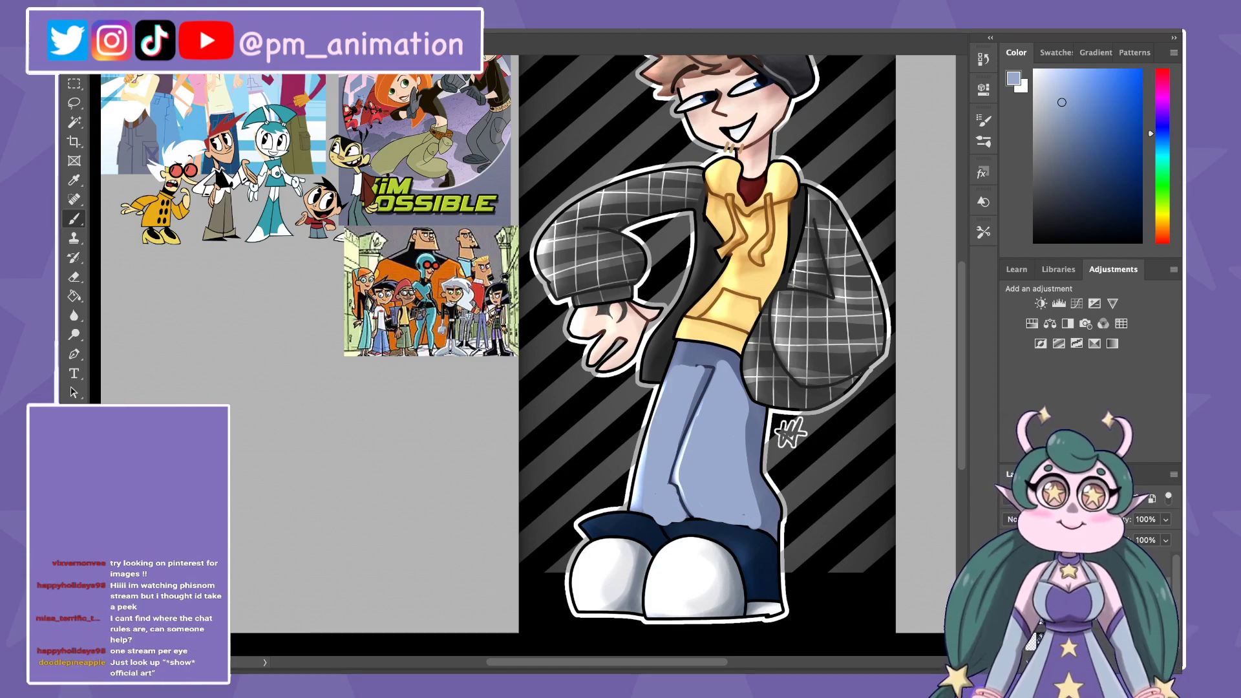
Step: Resample the jeans blue and paint darker shading near the waist and lower left leg
{"action": "scroll", "coordinate": [711, 355], "scroll_direction": "up", "scroll_amount": 2}
{"action": "scroll", "coordinate": [711, 356], "scroll_direction": "up", "scroll_amount": 3}
{"action": "scroll", "coordinate": [523, 375], "scroll_direction": "down", "scroll_amount": 1}
{"action": "scroll", "coordinate": [524, 374], "scroll_direction": "left", "scroll_amount": 1}
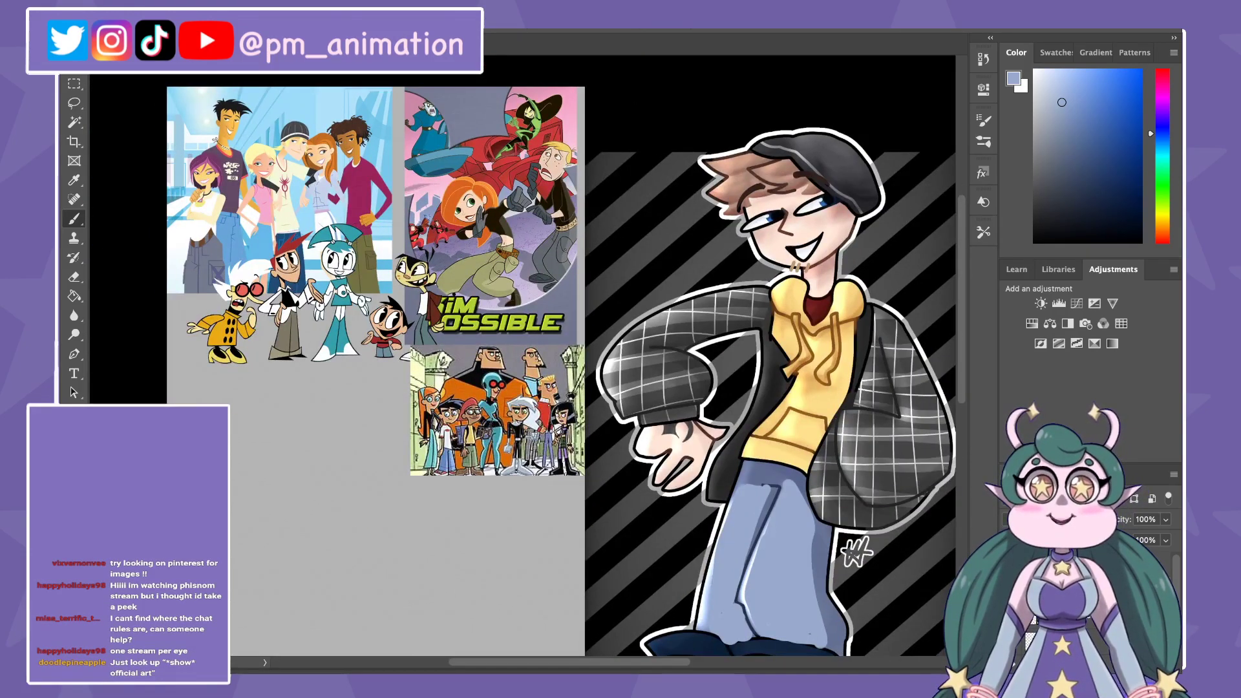
{"action": "scroll", "coordinate": [646, 356], "scroll_direction": "up", "scroll_amount": 3}
{"action": "scroll", "coordinate": [647, 356], "scroll_direction": "down", "scroll_amount": 2}
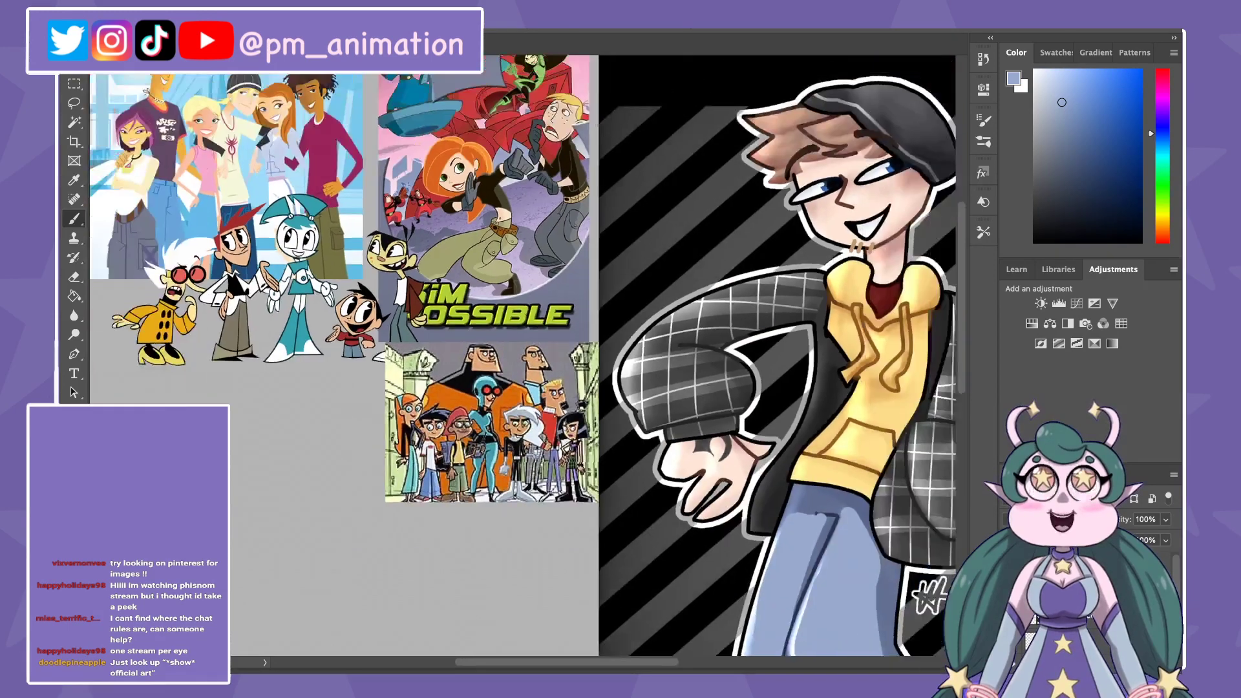
{"action": "scroll", "coordinate": [647, 356], "scroll_direction": "down", "scroll_amount": 3}
{"action": "scroll", "coordinate": [647, 355], "scroll_direction": "right", "scroll_amount": 2}
{"action": "scroll", "coordinate": [685, 355], "scroll_direction": "right", "scroll_amount": 1}
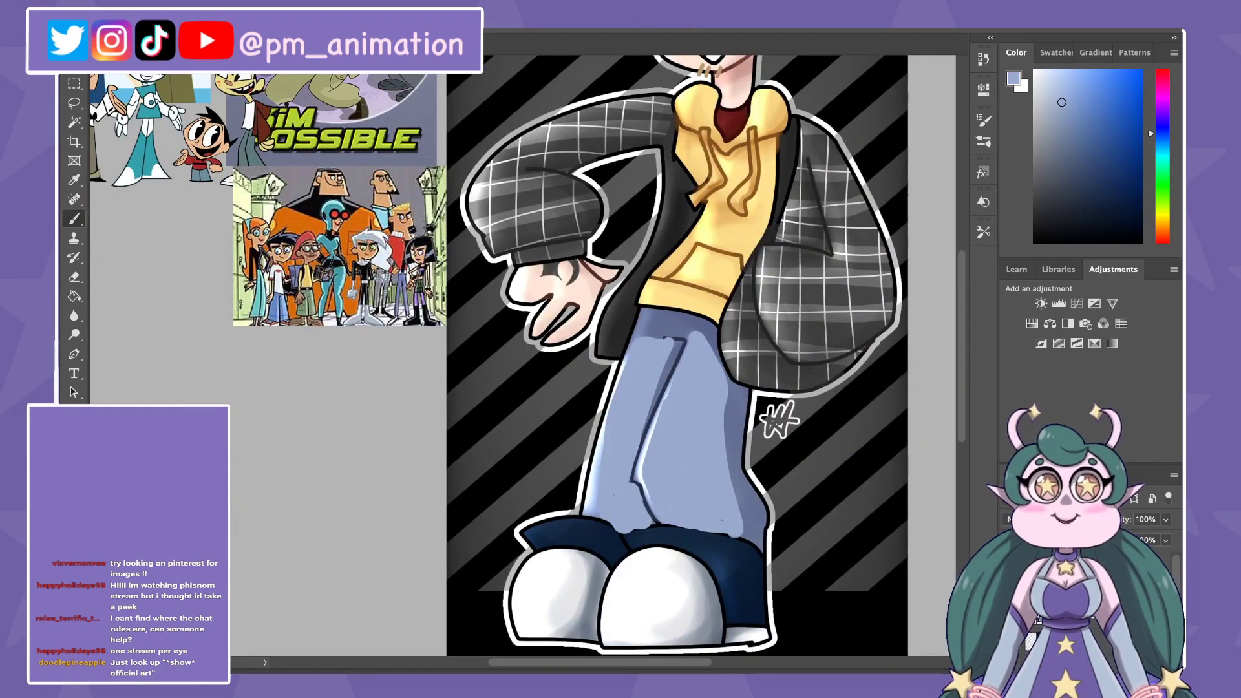
{"action": "left_click", "coordinate": [737, 421], "text": "alt"}
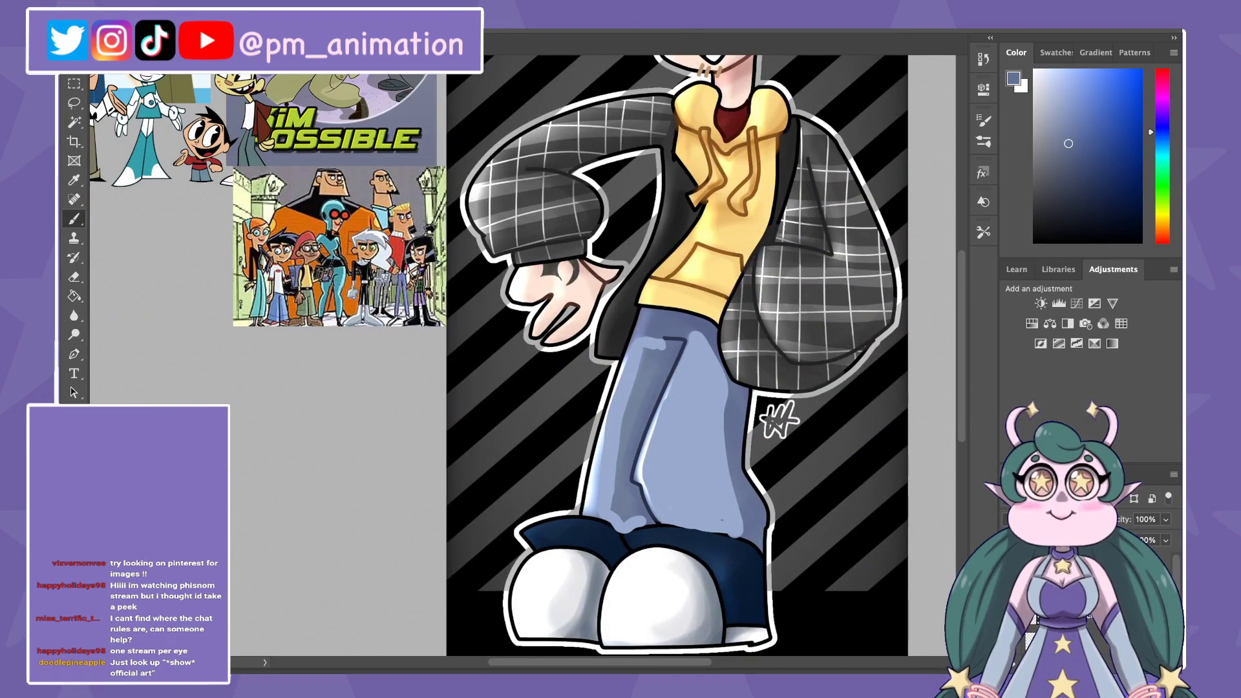
{"action": "mouse_move", "coordinate": [646, 330]}
{"action": "left_mouse_down"}
{"action": "mouse_move", "coordinate": [627, 382]}
{"action": "mouse_move", "coordinate": [643, 322]}
{"action": "mouse_move", "coordinate": [619, 532]}
{"action": "mouse_move", "coordinate": [585, 511]}
{"action": "left_mouse_up"}
{"action": "left_click_drag", "start_coordinate": [624, 391], "coordinate": [588, 511]}
{"action": "left_click_drag", "start_coordinate": [620, 362], "coordinate": [611, 510]}
{"action": "left_click_drag", "start_coordinate": [635, 395], "coordinate": [626, 418]}
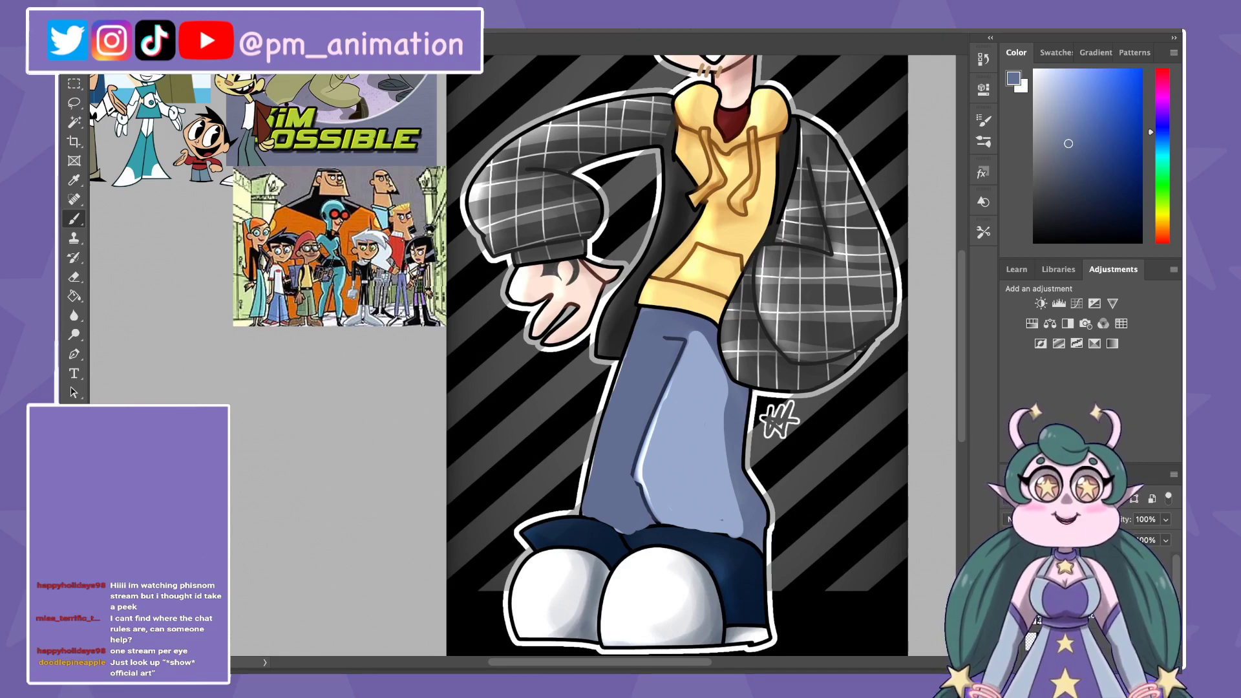
Step: Soften the upper plaid sleeve with a lighter grey stroke
{"action": "scroll", "coordinate": [679, 355], "scroll_direction": "down", "scroll_amount": 1}
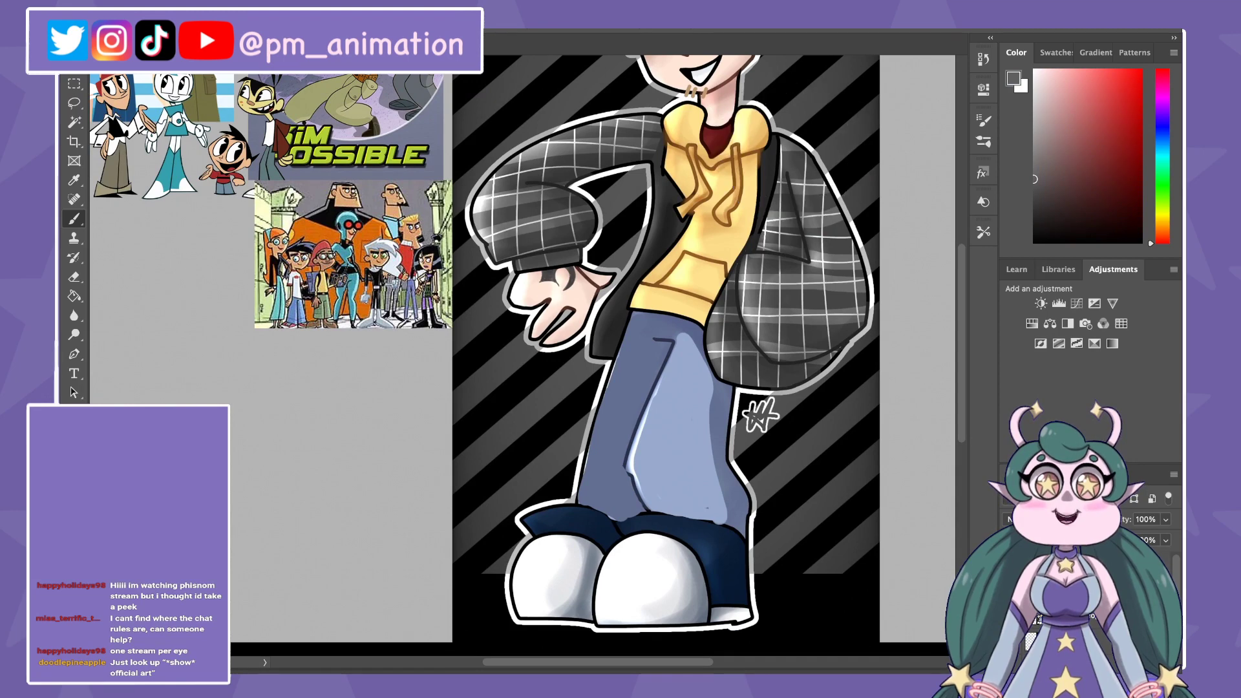
{"action": "mouse_move", "coordinate": [785, 146]}
{"action": "left_mouse_down"}
{"action": "mouse_move", "coordinate": [824, 194]}
{"action": "mouse_move", "coordinate": [859, 304]}
{"action": "mouse_move", "coordinate": [802, 356]}
{"action": "left_mouse_up"}
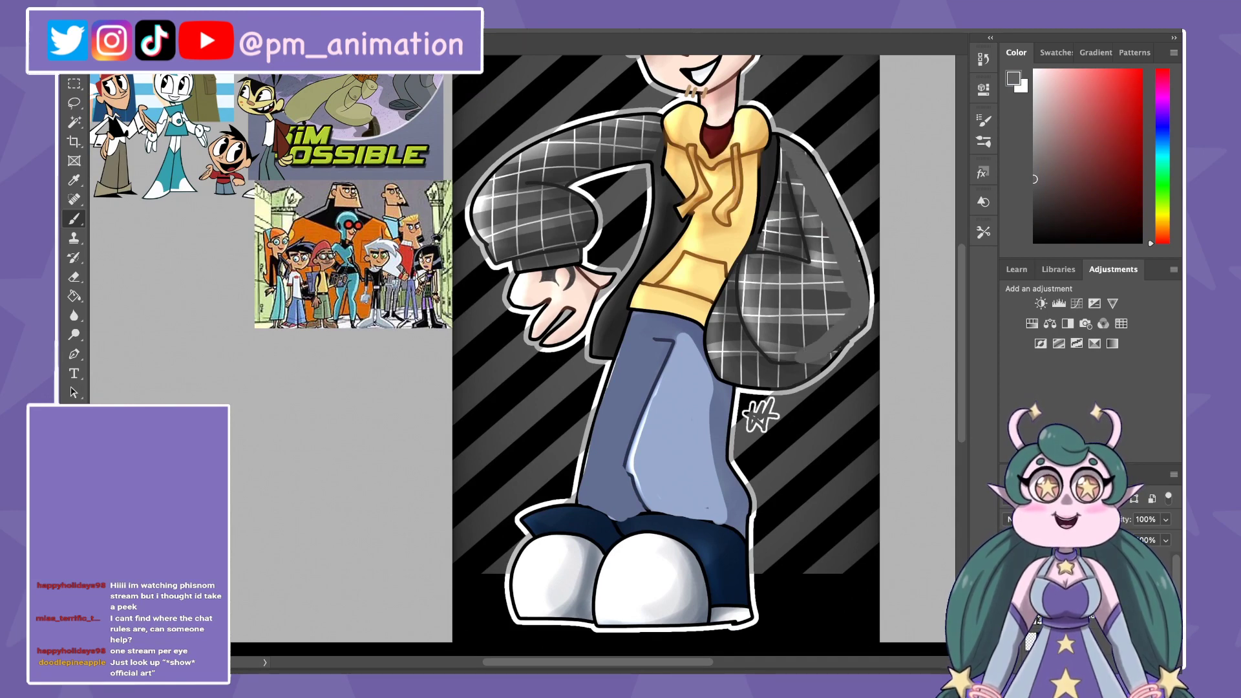
{"action": "scroll", "coordinate": [678, 356], "scroll_direction": "down", "scroll_amount": 2}
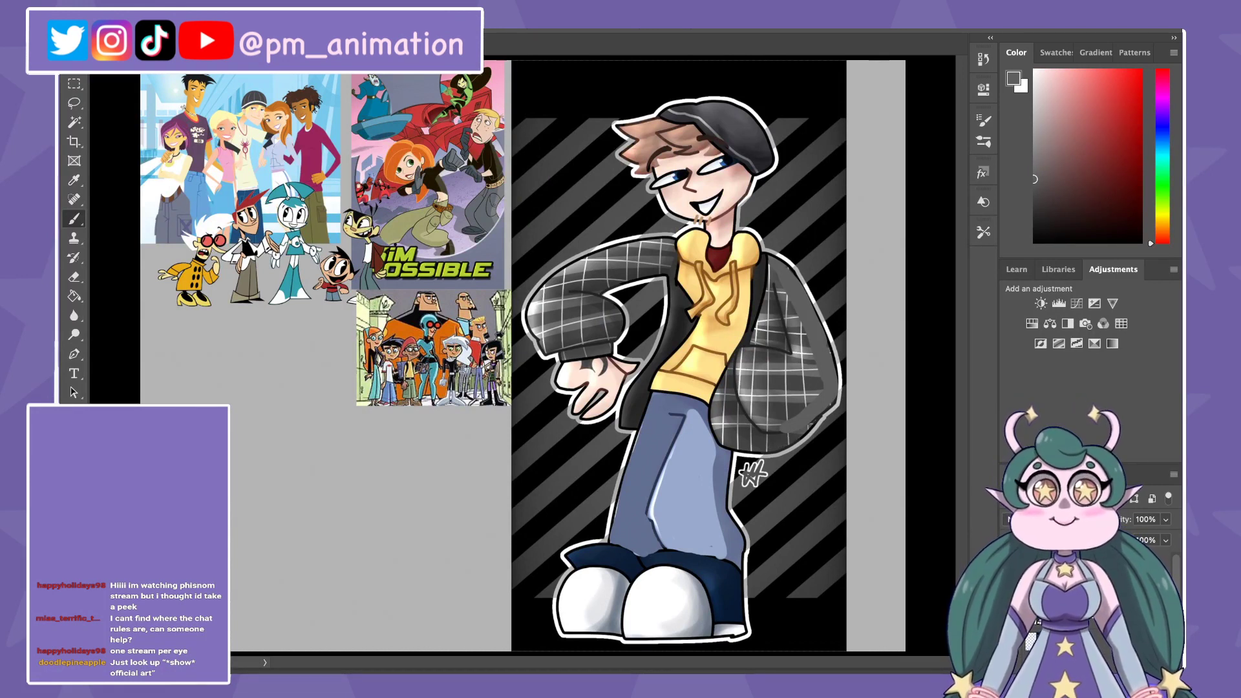
Step: Sample hoodie and skin colours, then brush a pale highlight down the face's side
{"action": "left_click", "coordinate": [714, 331], "text": "alt"}
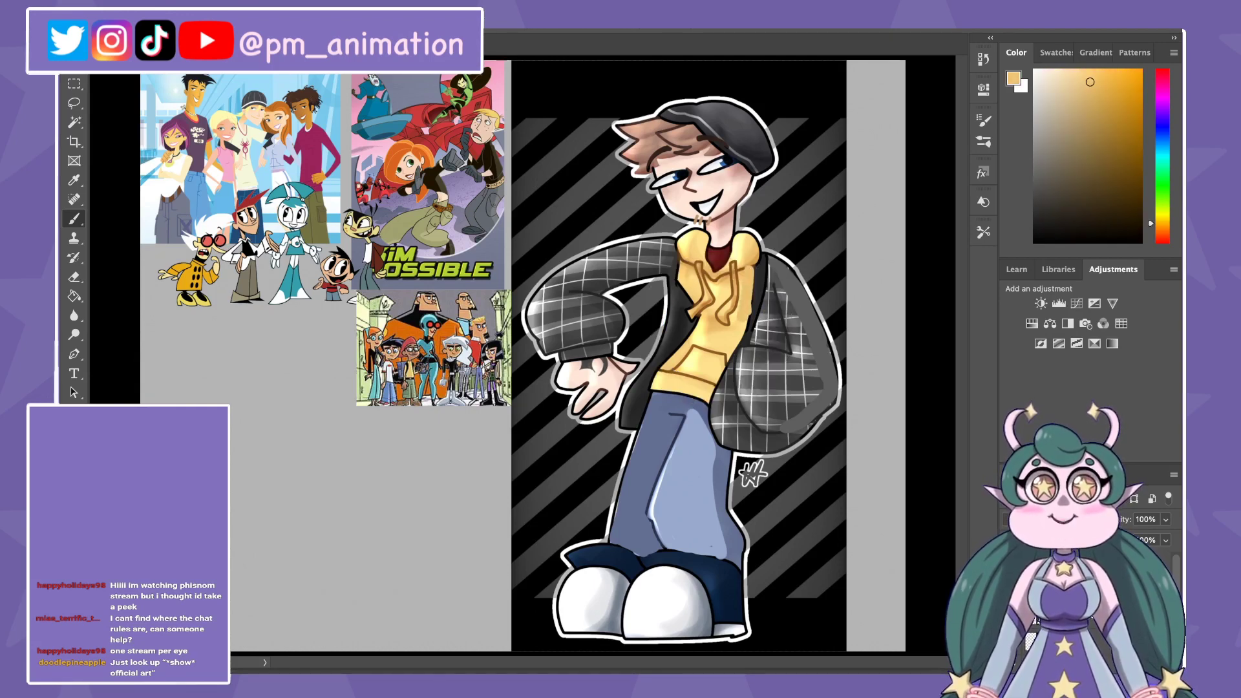
{"action": "key", "text": "ctrl+plus"}
{"action": "key", "text": "ctrl+minus"}
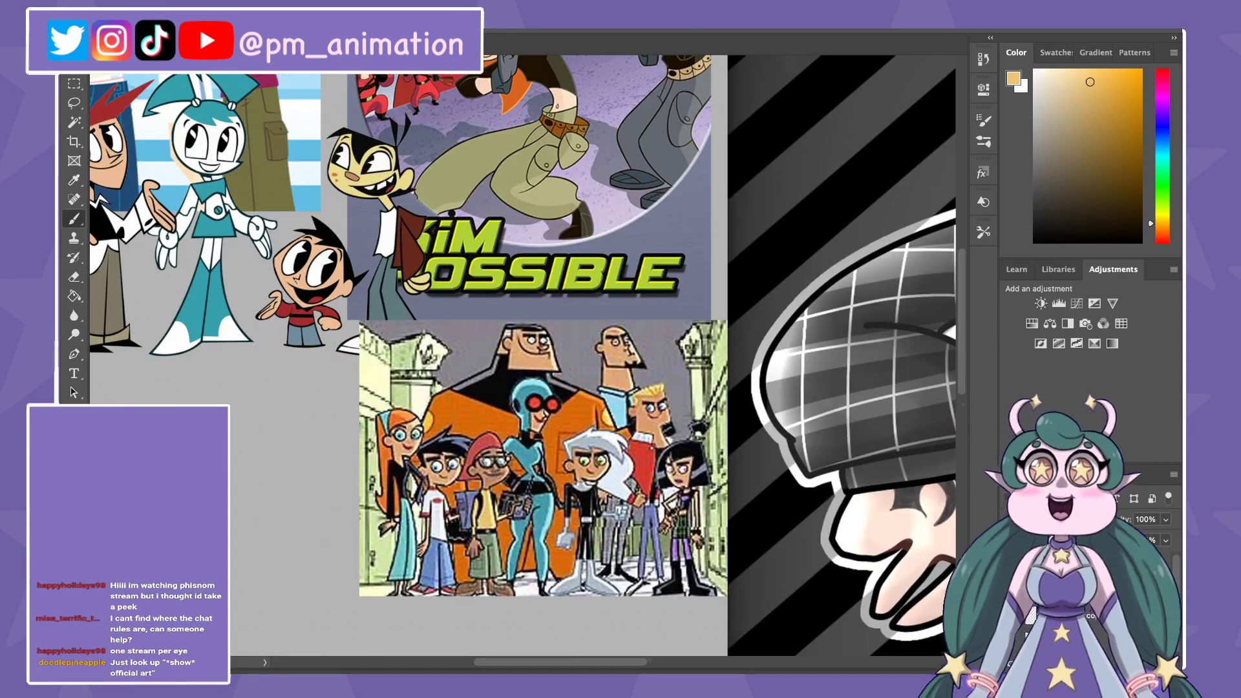
{"action": "key", "text": "ctrl+minus"}
{"action": "left_click", "coordinate": [847, 398], "text": "alt"}
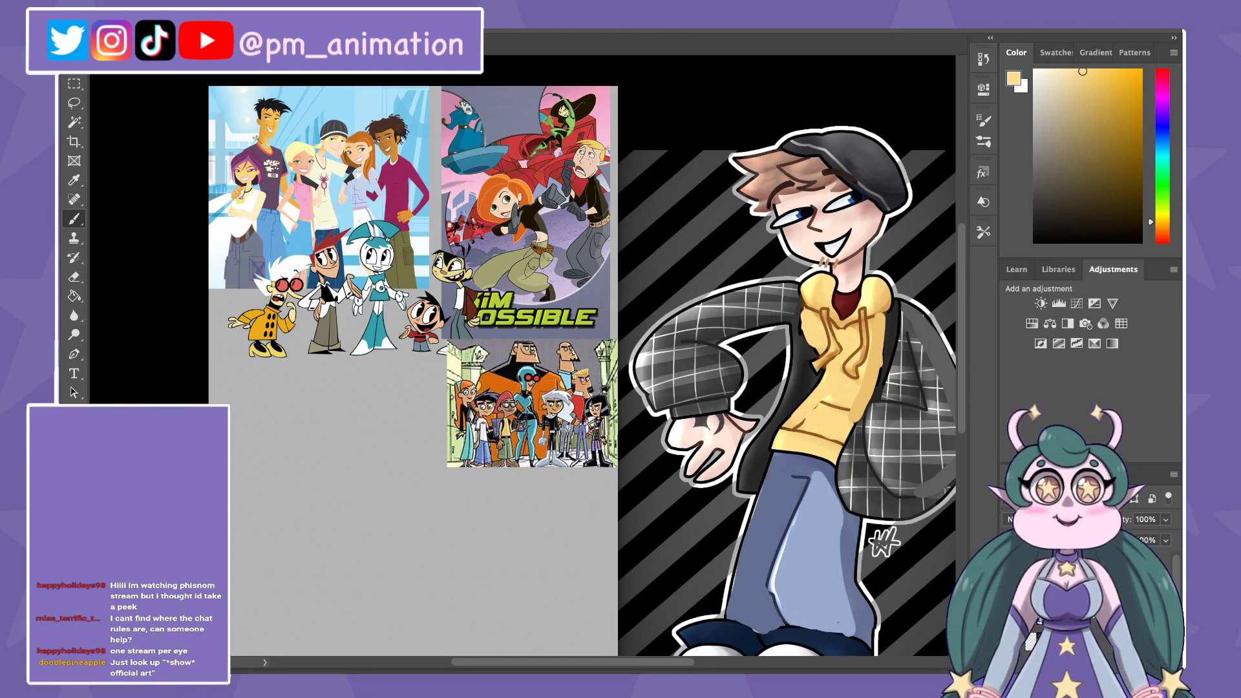
{"action": "left_click_drag", "start_coordinate": [781, 440], "coordinate": [634, 461]}
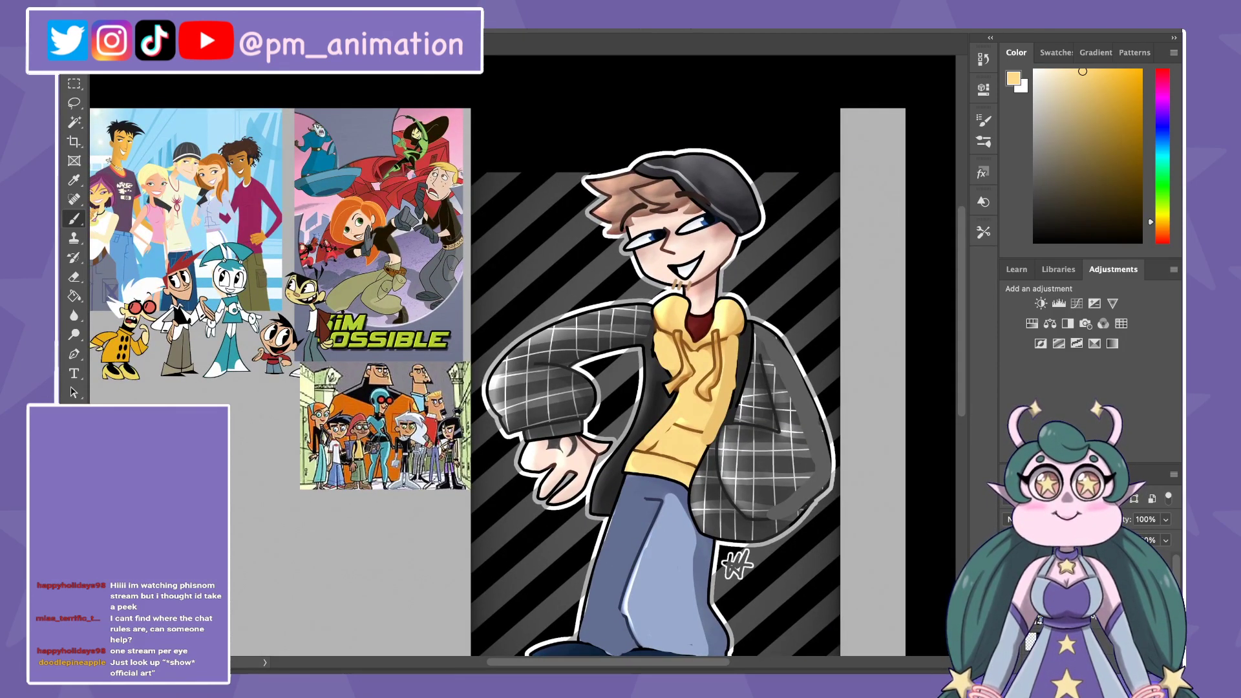
{"action": "left_click", "coordinate": [680, 245], "text": "alt"}
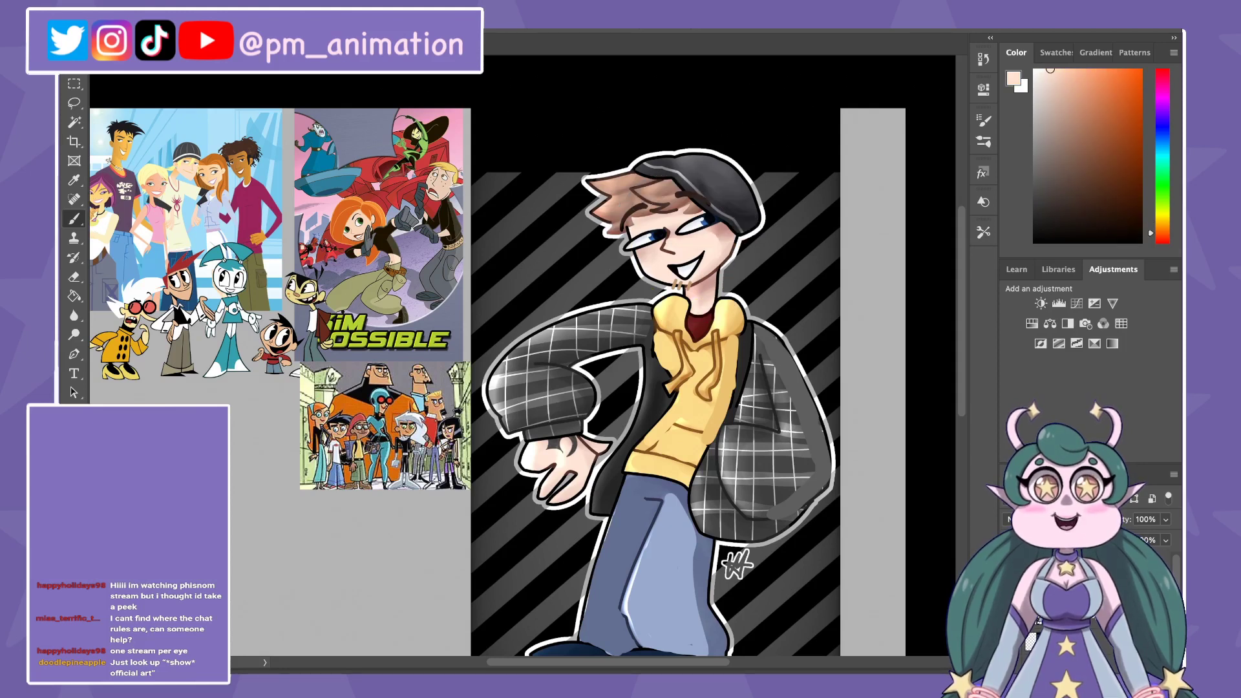
{"action": "left_click_drag", "start_coordinate": [719, 227], "coordinate": [710, 276]}
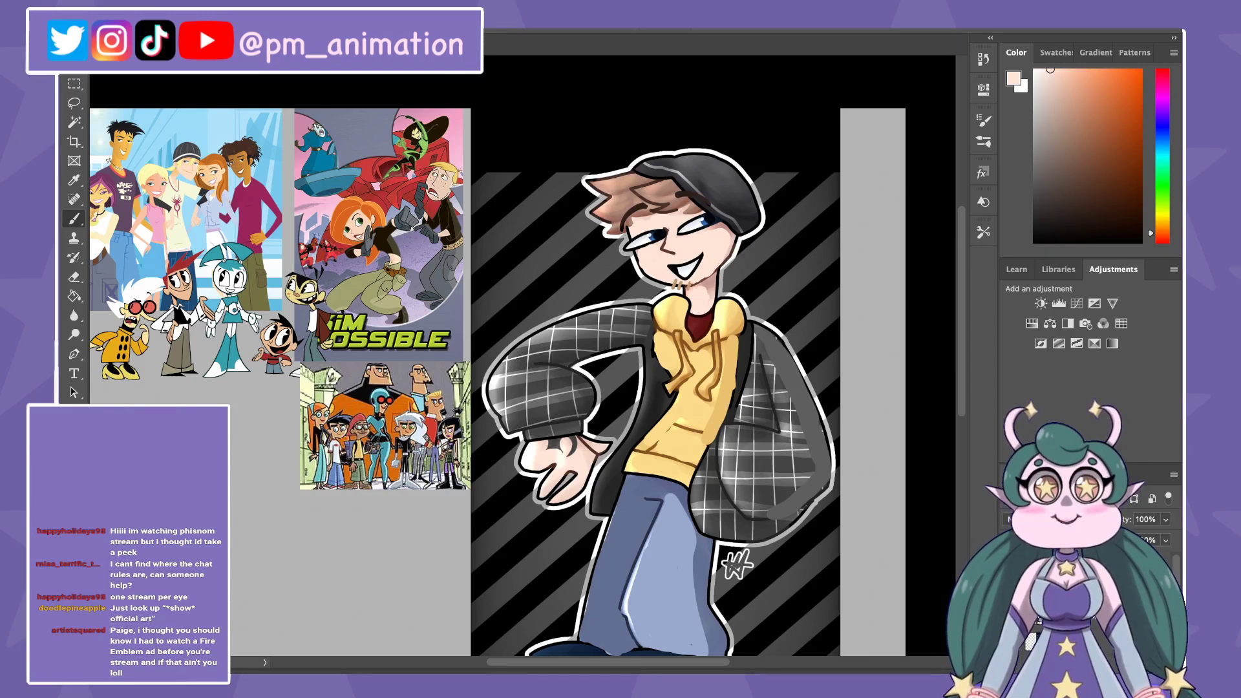
Step: Sample a pinkish skin tone from the face and paint a dark shadow stroke on the neck
{"action": "left_click", "coordinate": [706, 286], "text": "alt"}
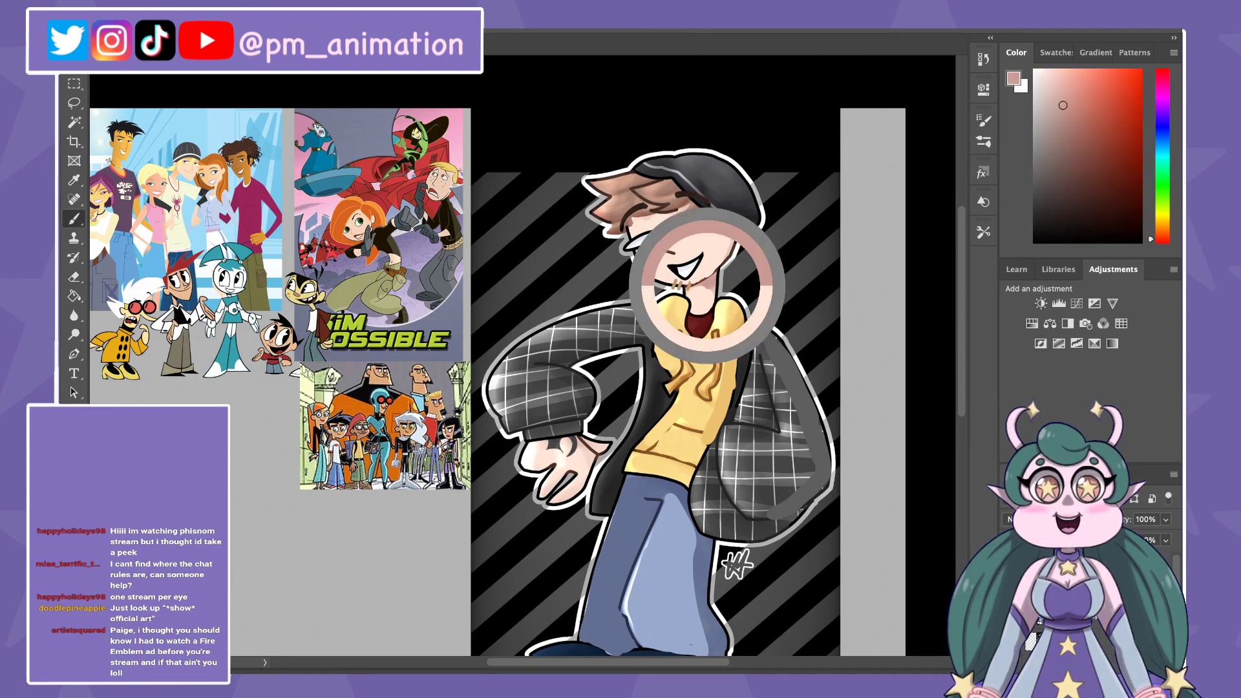
{"action": "left_click_drag", "start_coordinate": [698, 282], "coordinate": [711, 309]}
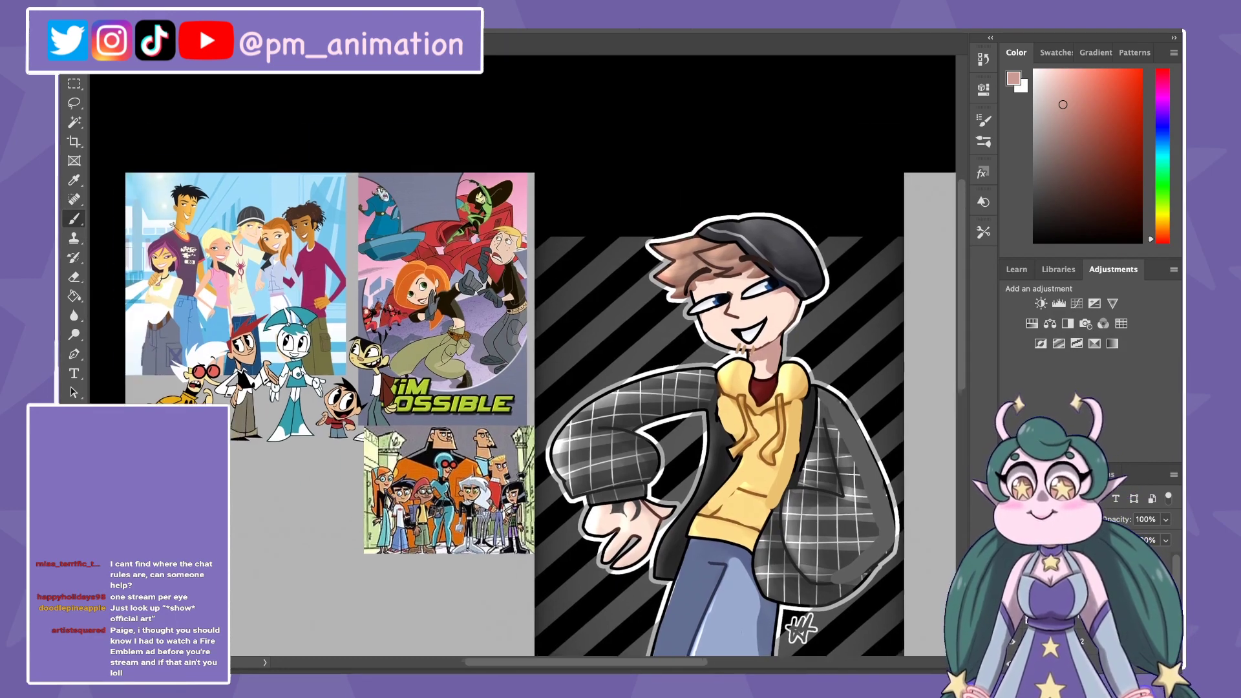
{"action": "left_click_drag", "start_coordinate": [647, 324], "coordinate": [711, 388]}
{"action": "left_click_drag", "start_coordinate": [789, 295], "coordinate": [753, 237]}
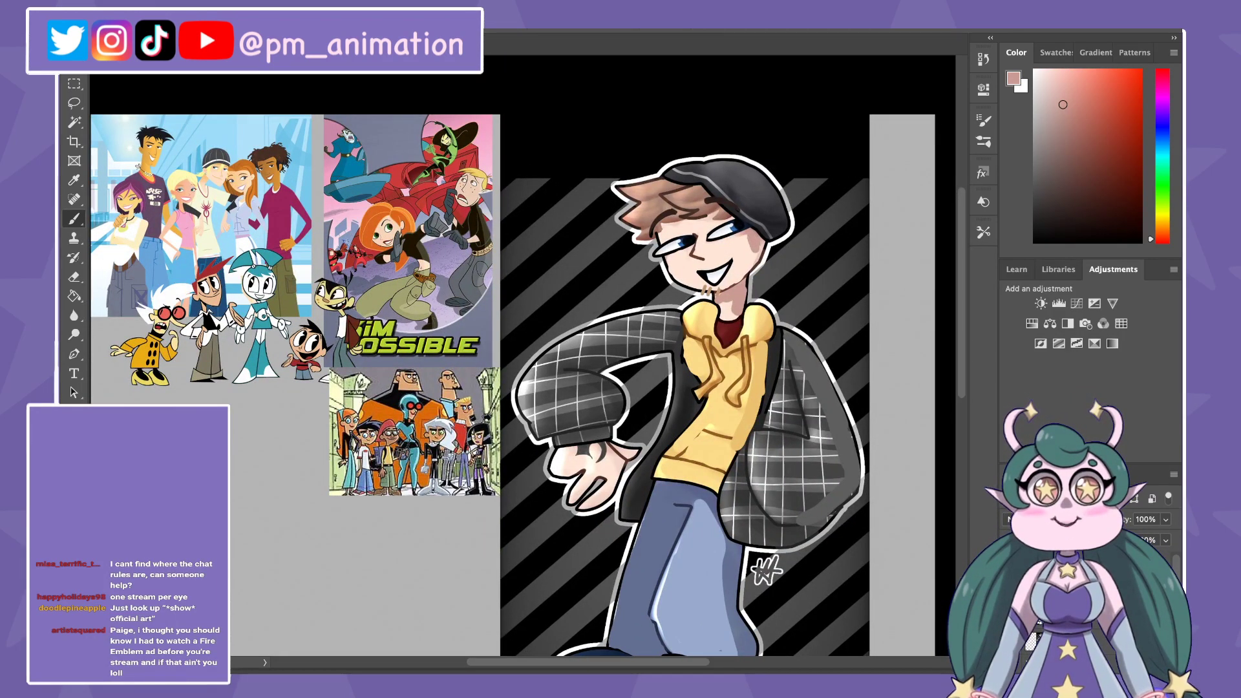
{"action": "left_click_drag", "start_coordinate": [647, 356], "coordinate": [624, 291]}
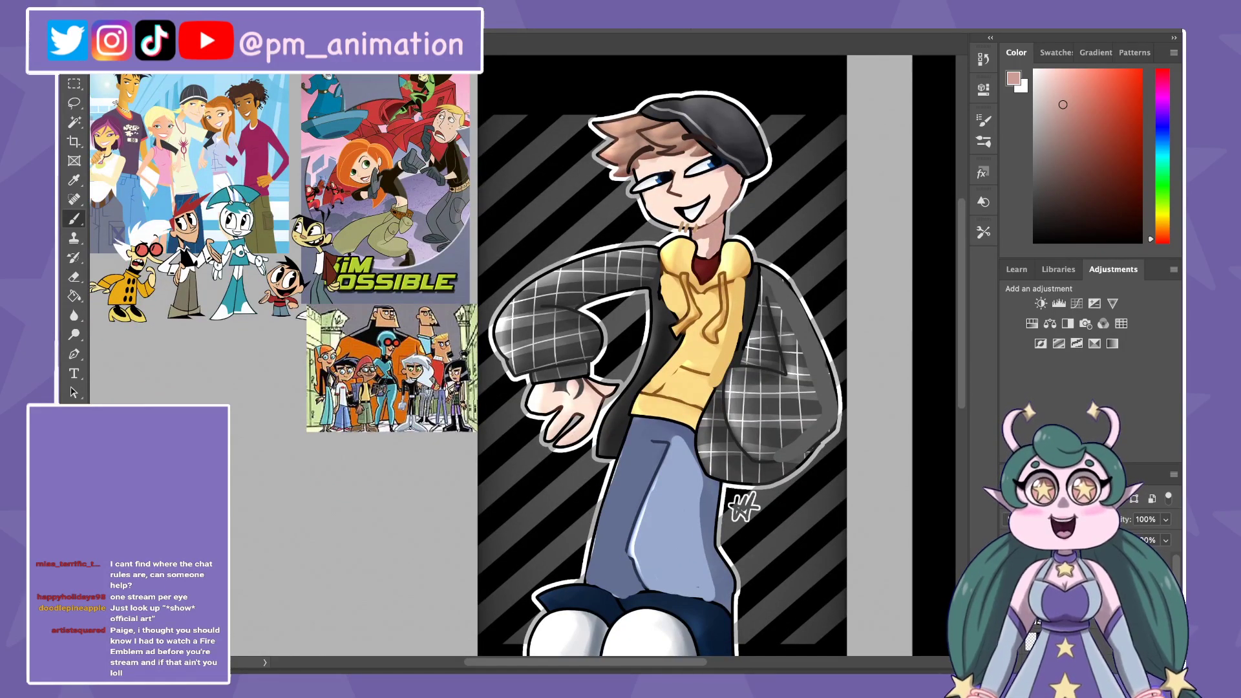
{"action": "left_click_drag", "start_coordinate": [647, 356], "coordinate": [645, 371]}
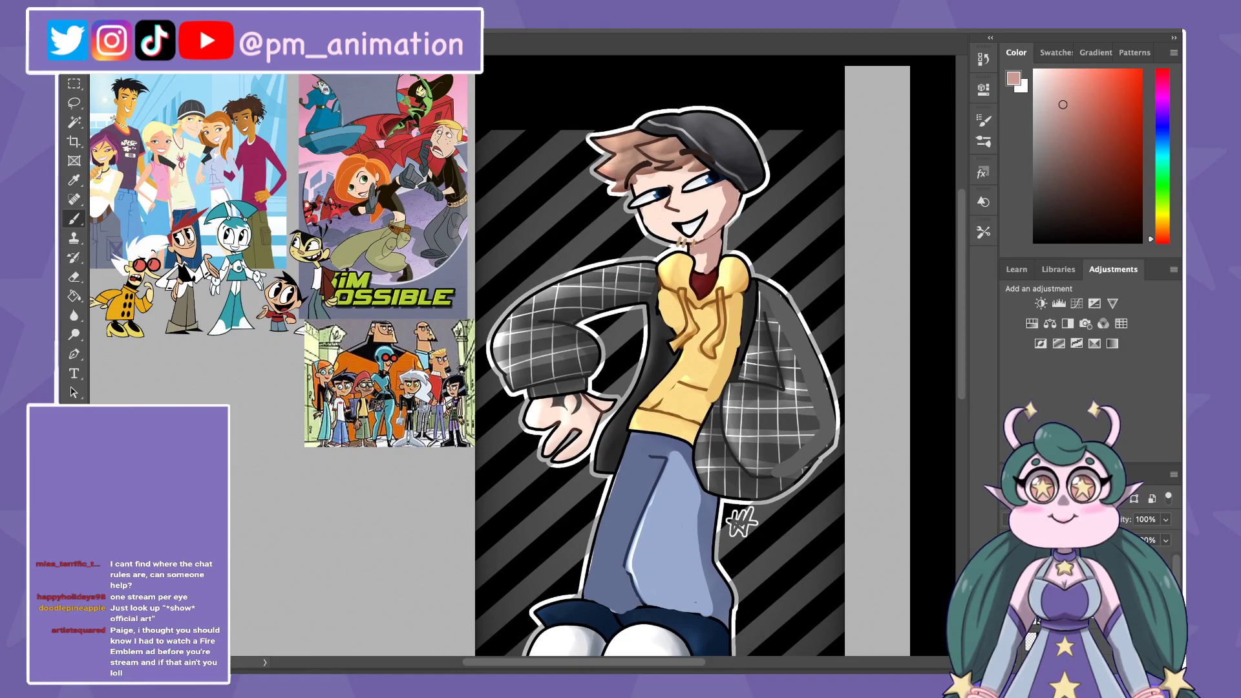
{"action": "left_click_drag", "start_coordinate": [695, 255], "coordinate": [707, 271]}
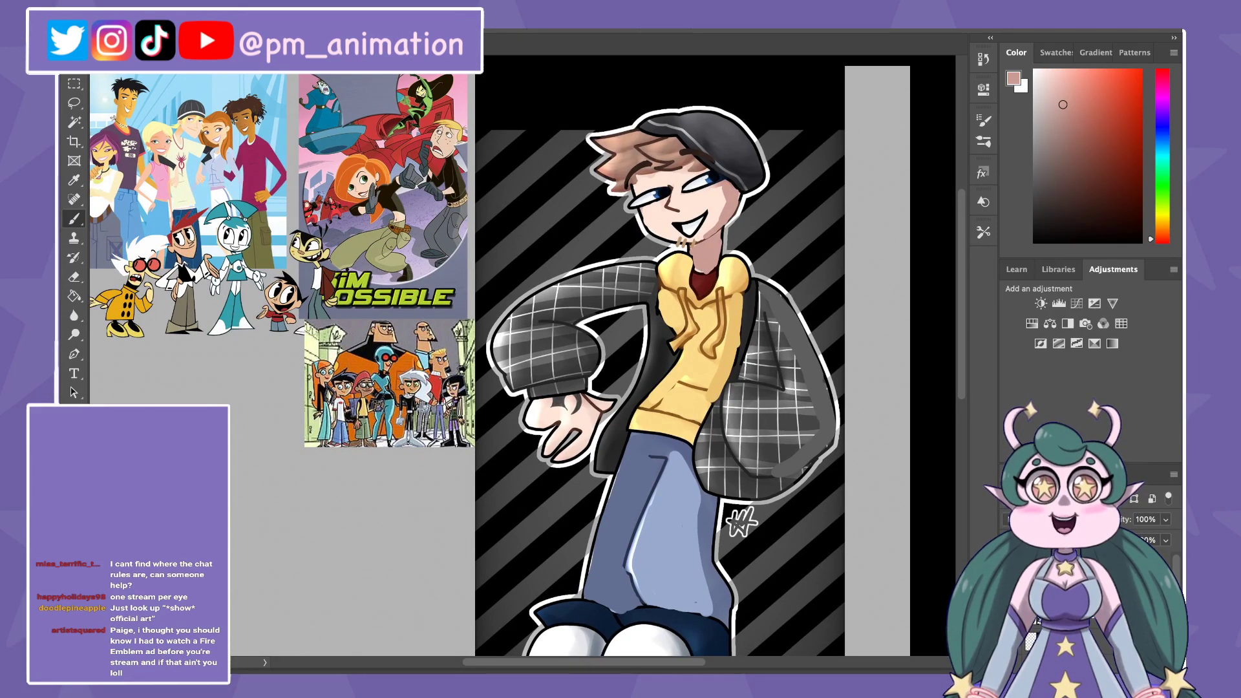
{"action": "key", "text": "ctrl+minus"}
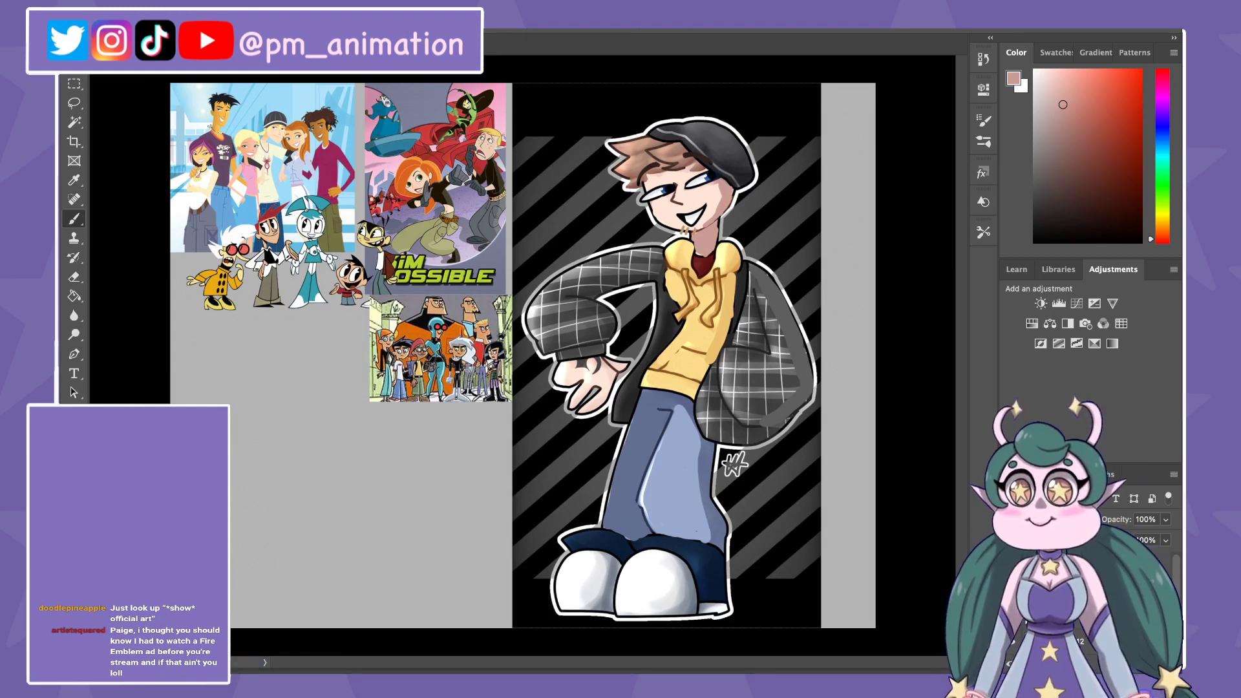
Step: Handwrite an underlined 'Cell Shade!' note in bright red beside the character
{"action": "left_click", "coordinate": [1141, 70]}
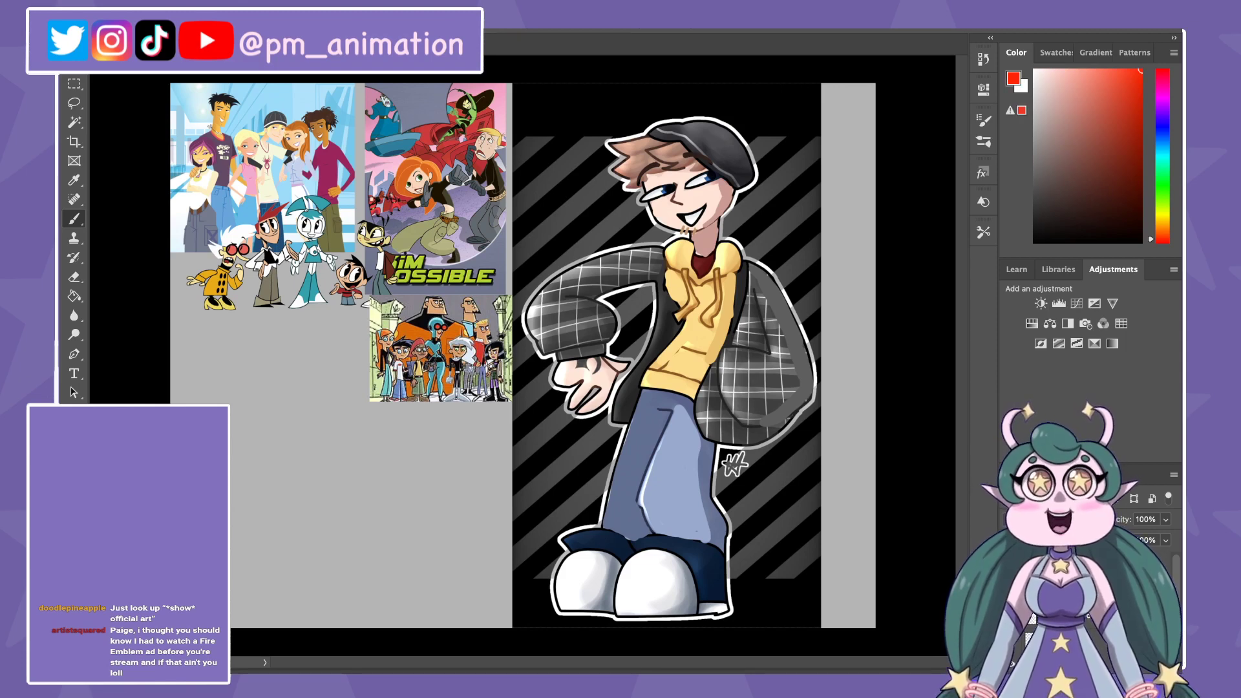
{"action": "mouse_move", "coordinate": [486, 445]}
{"action": "left_mouse_down"}
{"action": "mouse_move", "coordinate": [483, 476]}
{"action": "mouse_move", "coordinate": [506, 469]}
{"action": "left_mouse_up"}
{"action": "left_click_drag", "start_coordinate": [521, 426], "coordinate": [503, 463]}
{"action": "mouse_move", "coordinate": [534, 415]}
{"action": "left_mouse_down"}
{"action": "mouse_move", "coordinate": [477, 524]}
{"action": "mouse_move", "coordinate": [540, 507]}
{"action": "mouse_move", "coordinate": [565, 485]}
{"action": "left_mouse_up"}
{"action": "left_click_drag", "start_coordinate": [573, 441], "coordinate": [557, 472]}
{"action": "left_click_drag", "start_coordinate": [503, 533], "coordinate": [592, 488]}
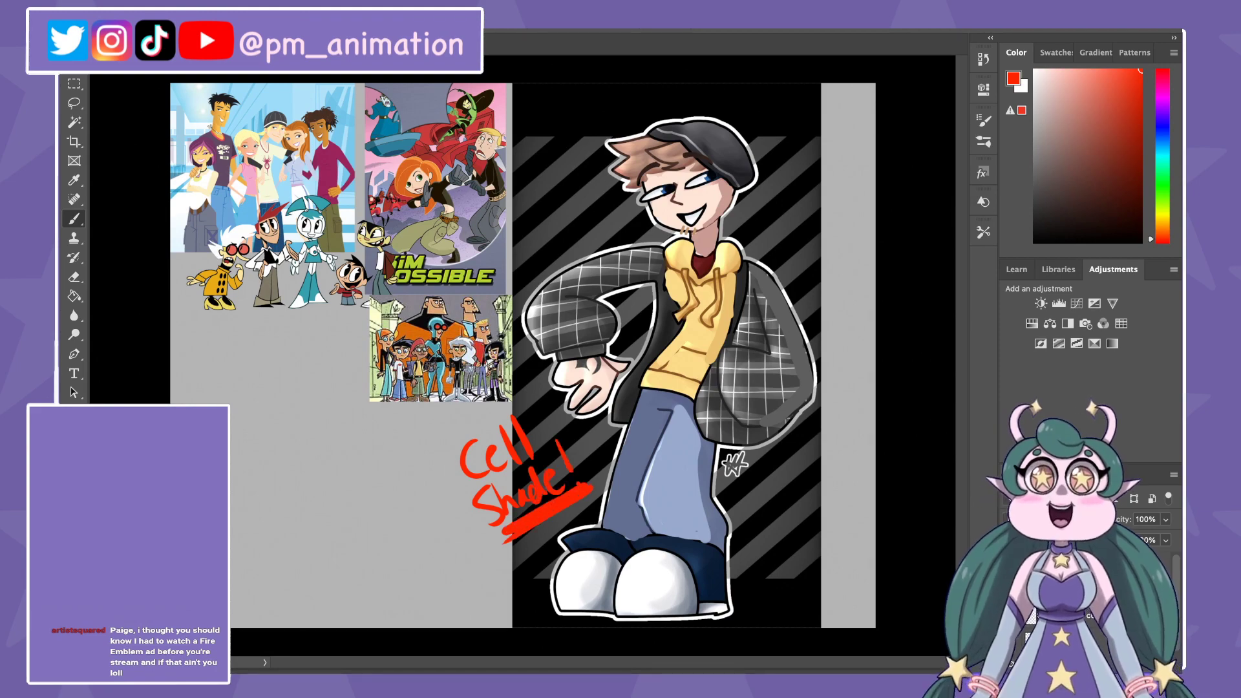
Step: Switch the painting colour to a pinker red
{"action": "scroll", "coordinate": [178, 246], "scroll_direction": "up", "scroll_amount": 1}
{"action": "scroll", "coordinate": [178, 246], "scroll_direction": "up", "scroll_amount": 1}
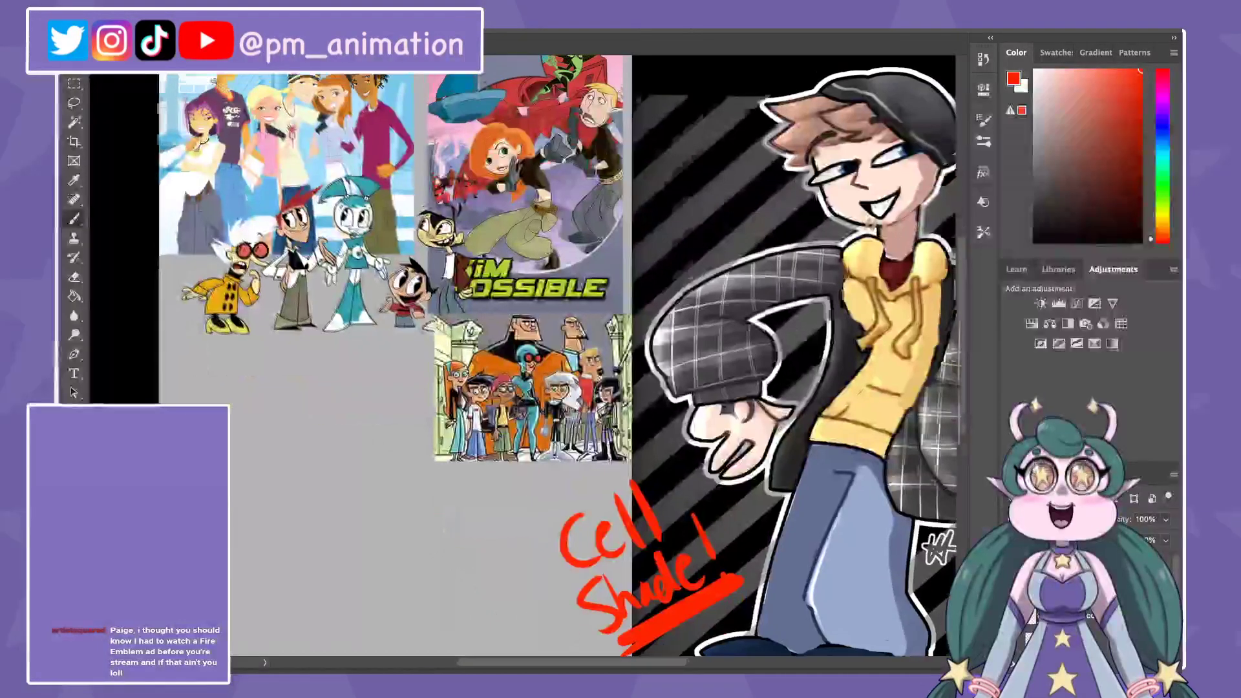
{"action": "scroll", "coordinate": [388, 323], "scroll_direction": "up", "scroll_amount": 2}
{"action": "scroll", "coordinate": [388, 323], "scroll_direction": "up", "scroll_amount": 1}
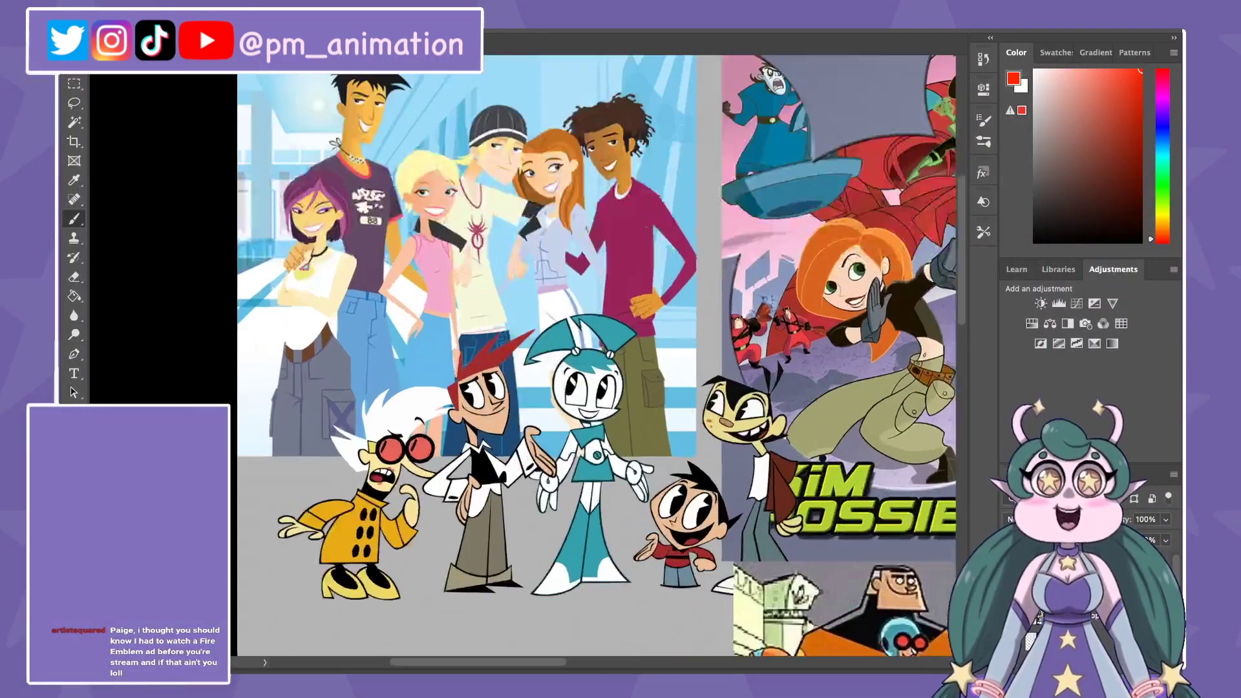
{"action": "scroll", "coordinate": [594, 355], "scroll_direction": "right", "scroll_amount": 5}
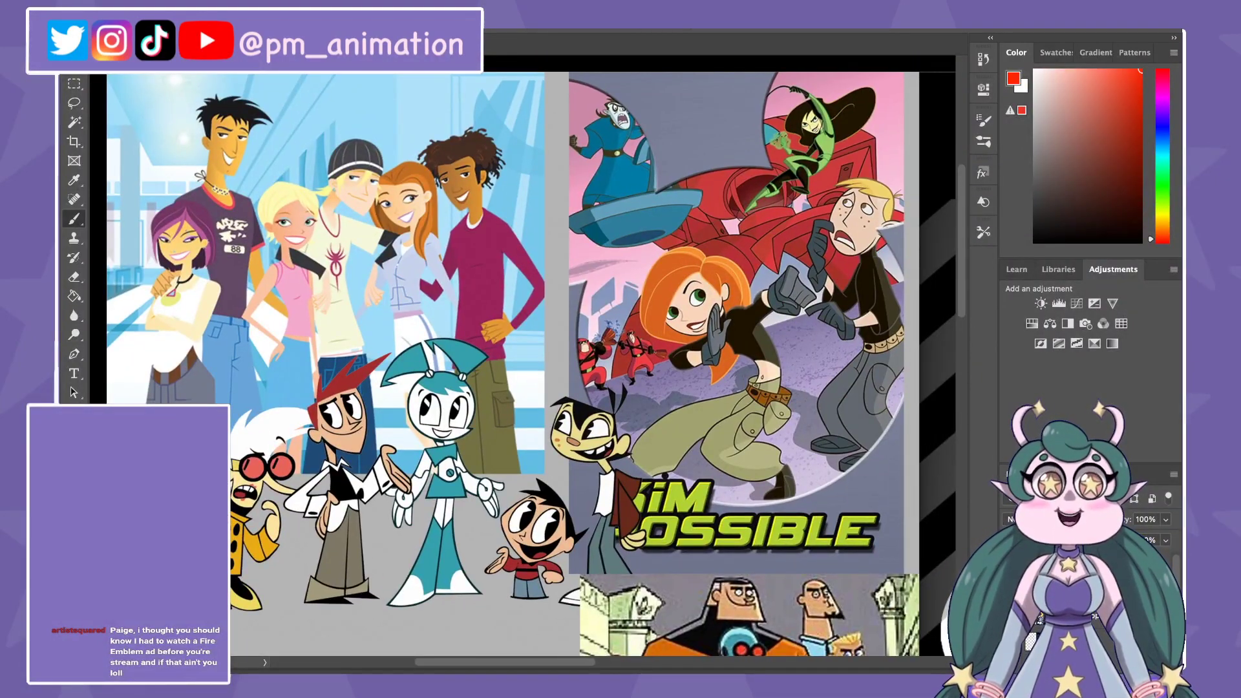
{"action": "scroll", "coordinate": [530, 369], "scroll_direction": "down", "scroll_amount": 2}
{"action": "scroll", "coordinate": [530, 369], "scroll_direction": "down", "scroll_amount": 1}
{"action": "scroll", "coordinate": [530, 368], "scroll_direction": "right", "scroll_amount": 5}
{"action": "scroll", "coordinate": [530, 368], "scroll_direction": "down", "scroll_amount": 1}
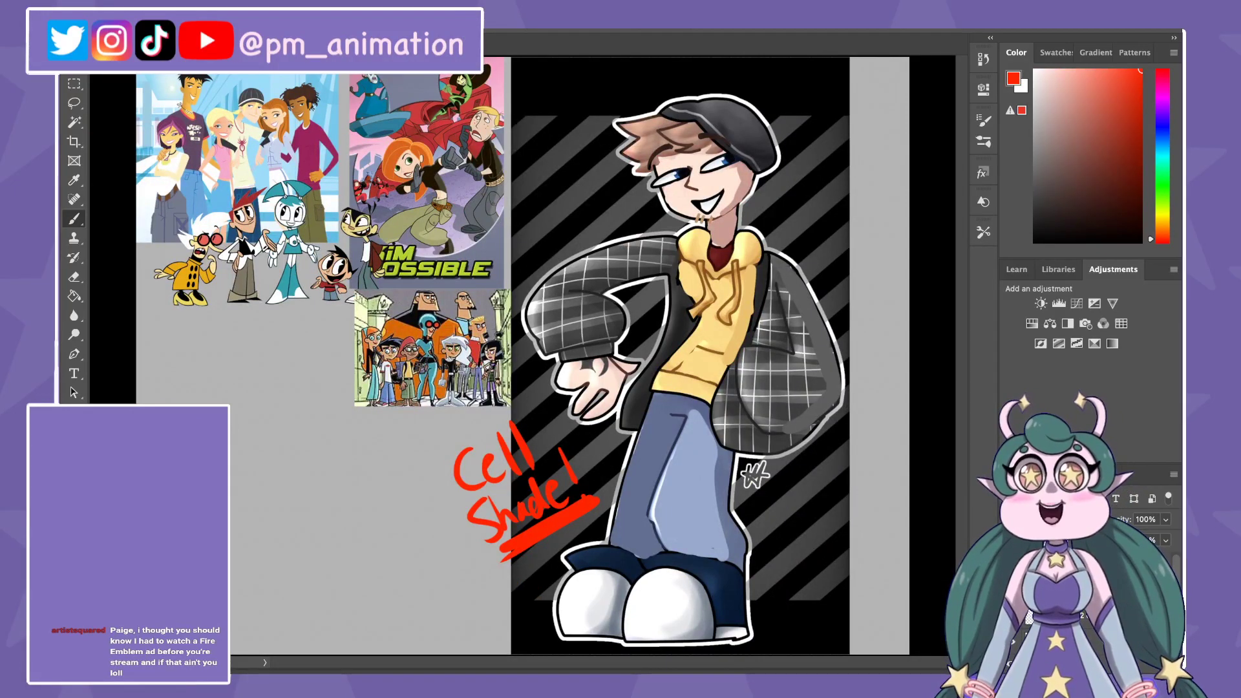
{"action": "scroll", "coordinate": [529, 374], "scroll_direction": "up", "scroll_amount": 2}
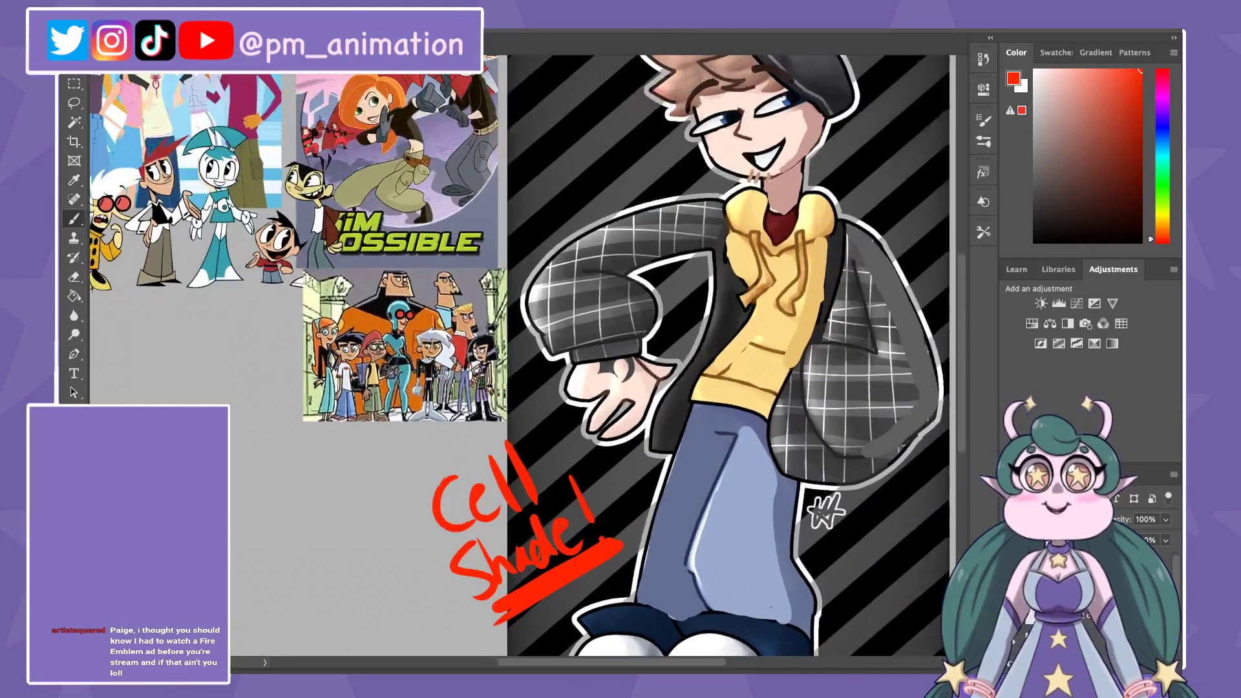
{"action": "scroll", "coordinate": [523, 355], "scroll_direction": "up", "scroll_amount": 4}
{"action": "scroll", "coordinate": [523, 356], "scroll_direction": "left", "scroll_amount": 2}
{"action": "scroll", "coordinate": [524, 355], "scroll_direction": "up", "scroll_amount": 1}
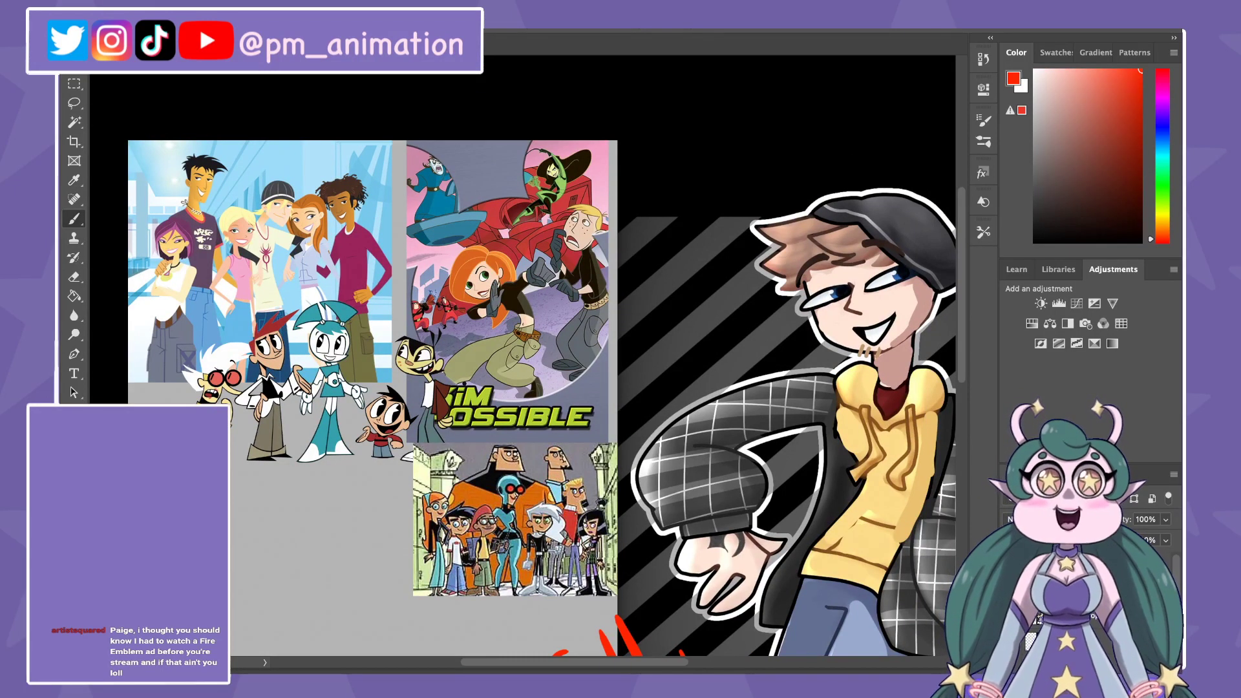
{"action": "left_click", "coordinate": [1162, 73]}
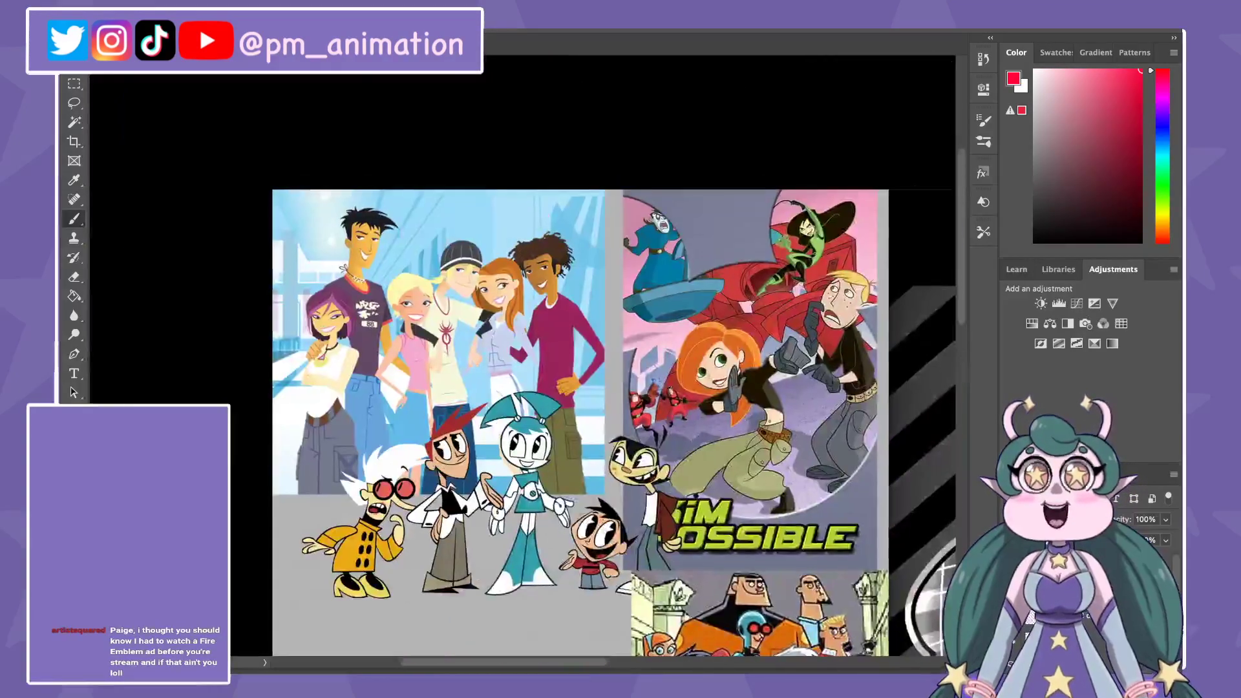
Step: Sketch red corrections over the beanie, the hat's top edge and the right eye
{"action": "left_click_drag", "start_coordinate": [453, 230], "coordinate": [460, 233]}
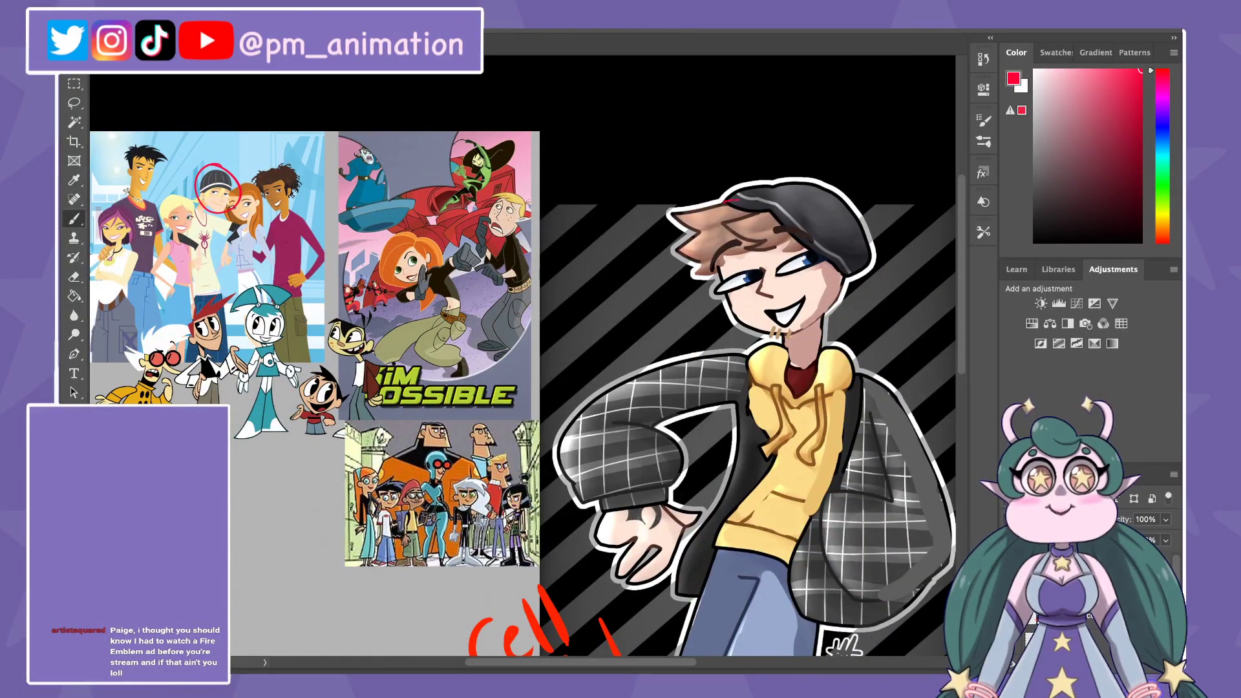
{"action": "mouse_move", "coordinate": [730, 202]}
{"action": "left_mouse_down"}
{"action": "mouse_move", "coordinate": [788, 220]}
{"action": "mouse_move", "coordinate": [784, 208]}
{"action": "mouse_move", "coordinate": [849, 263]}
{"action": "left_mouse_up"}
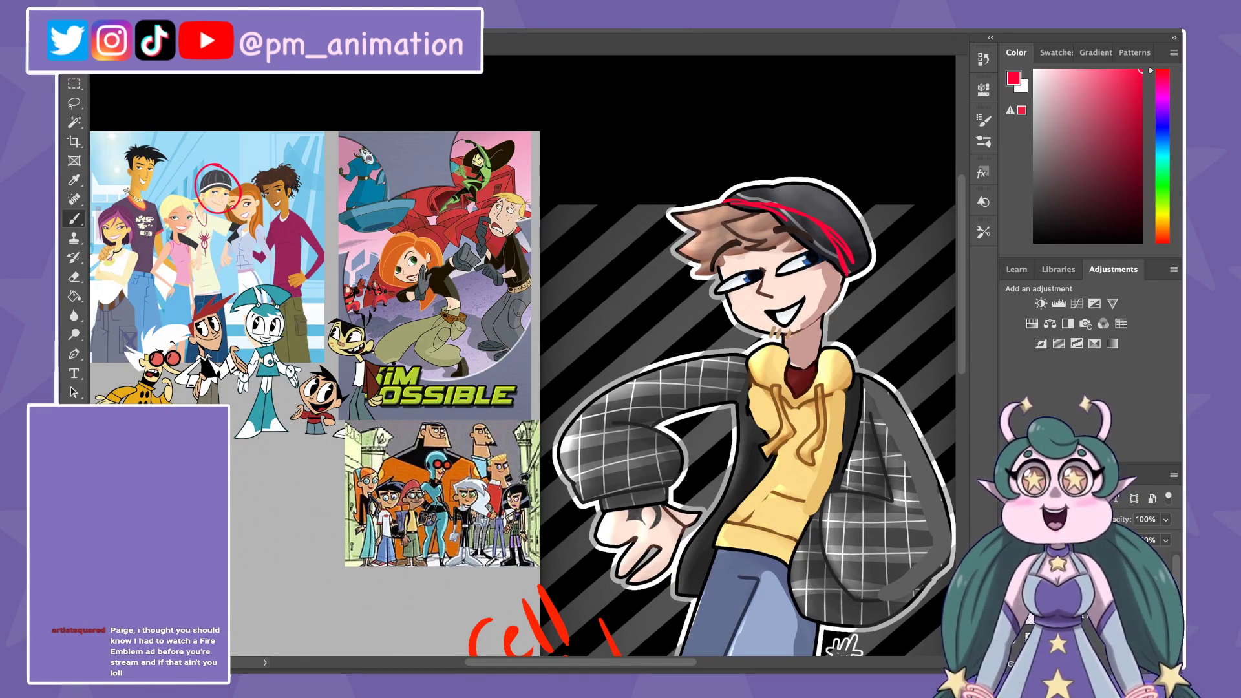
{"action": "mouse_move", "coordinate": [844, 256]}
{"action": "left_mouse_down"}
{"action": "mouse_move", "coordinate": [840, 296]}
{"action": "mouse_move", "coordinate": [886, 261]}
{"action": "mouse_move", "coordinate": [829, 292]}
{"action": "left_mouse_up"}
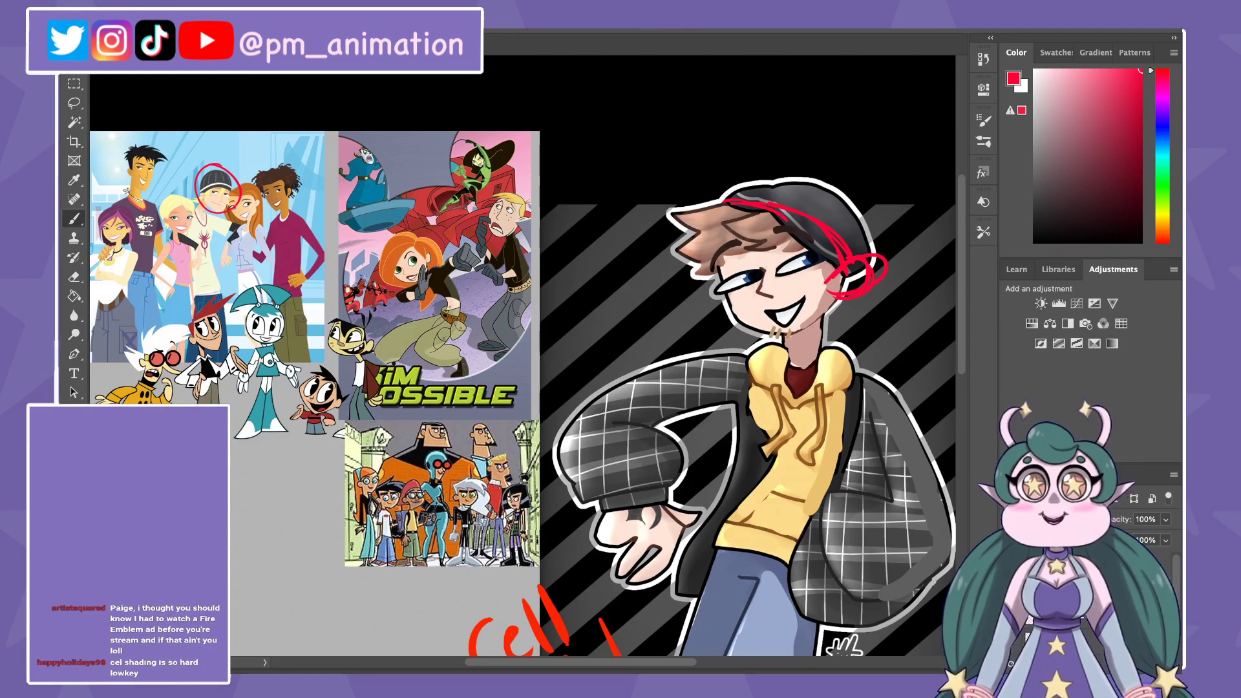
{"action": "key", "text": "ctrl+z"}
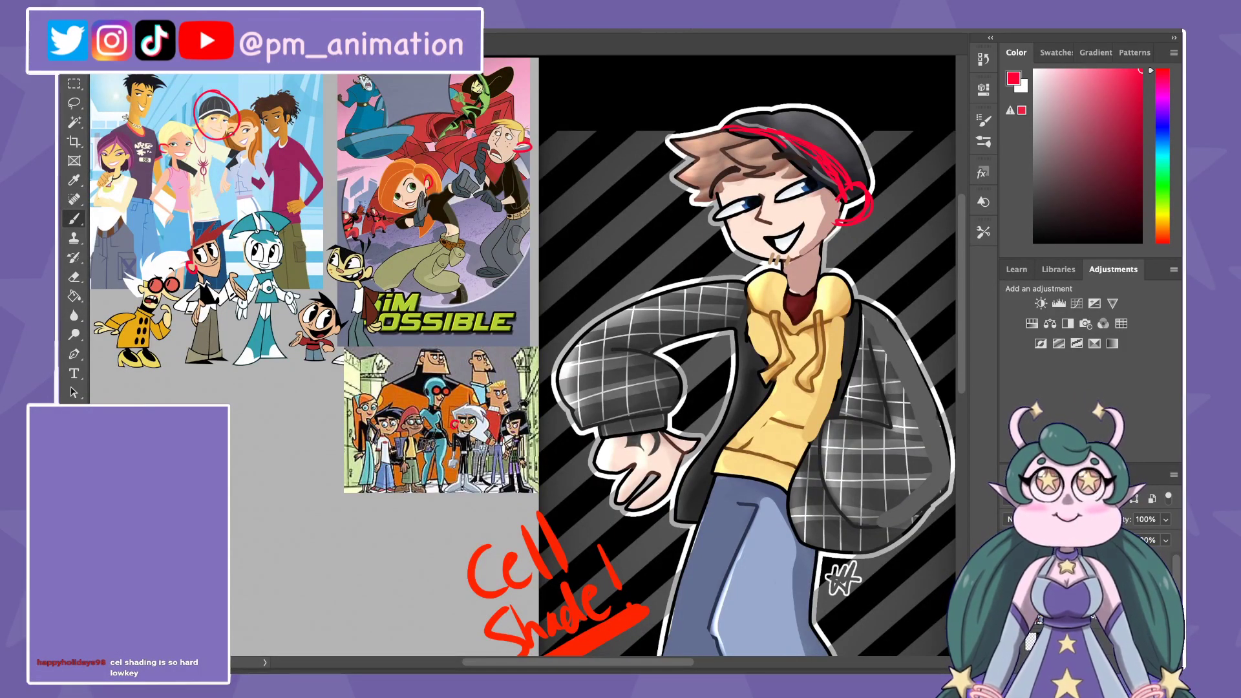
{"action": "left_click_drag", "start_coordinate": [717, 126], "coordinate": [786, 109]}
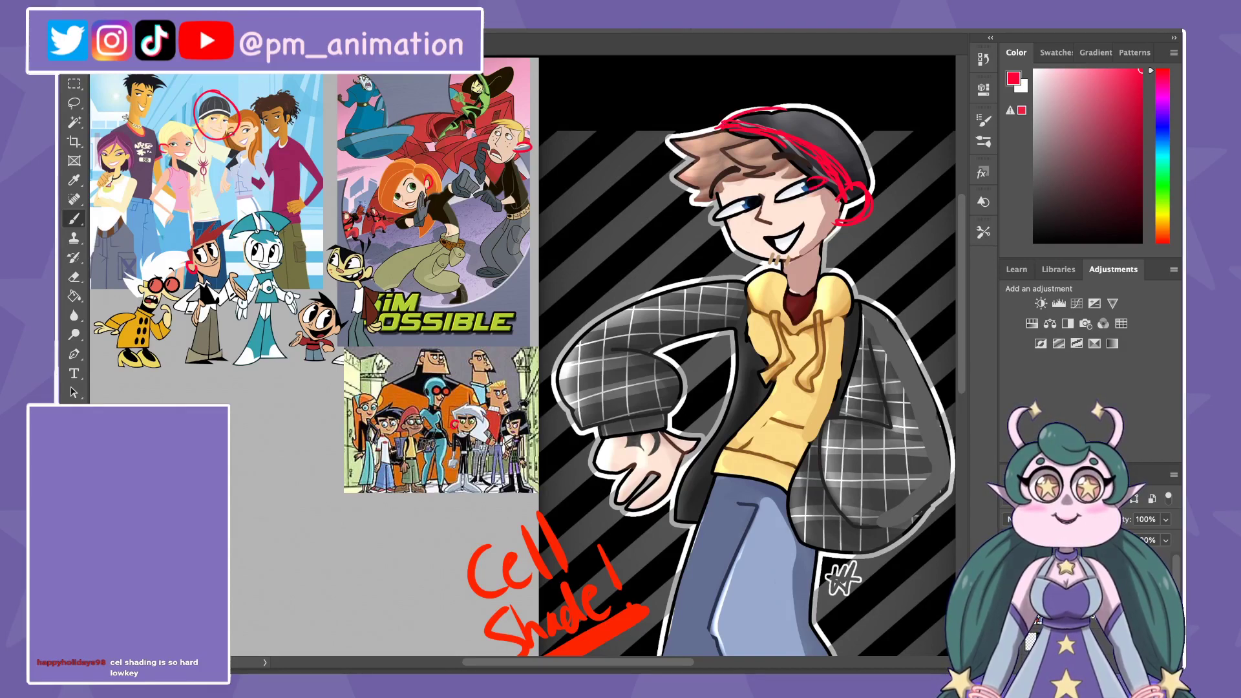
{"action": "left_click_drag", "start_coordinate": [826, 185], "coordinate": [789, 198]}
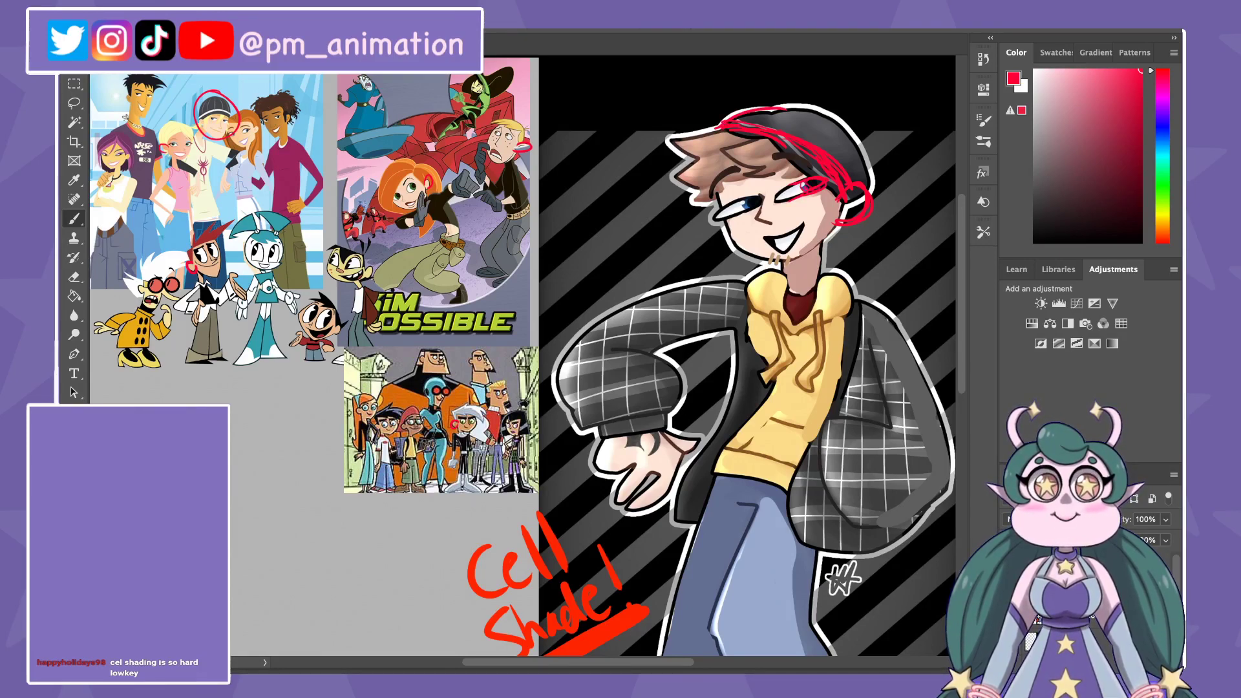
Step: Draw red neck and collar lines below the chin
{"action": "key", "text": "ctrl+minus"}
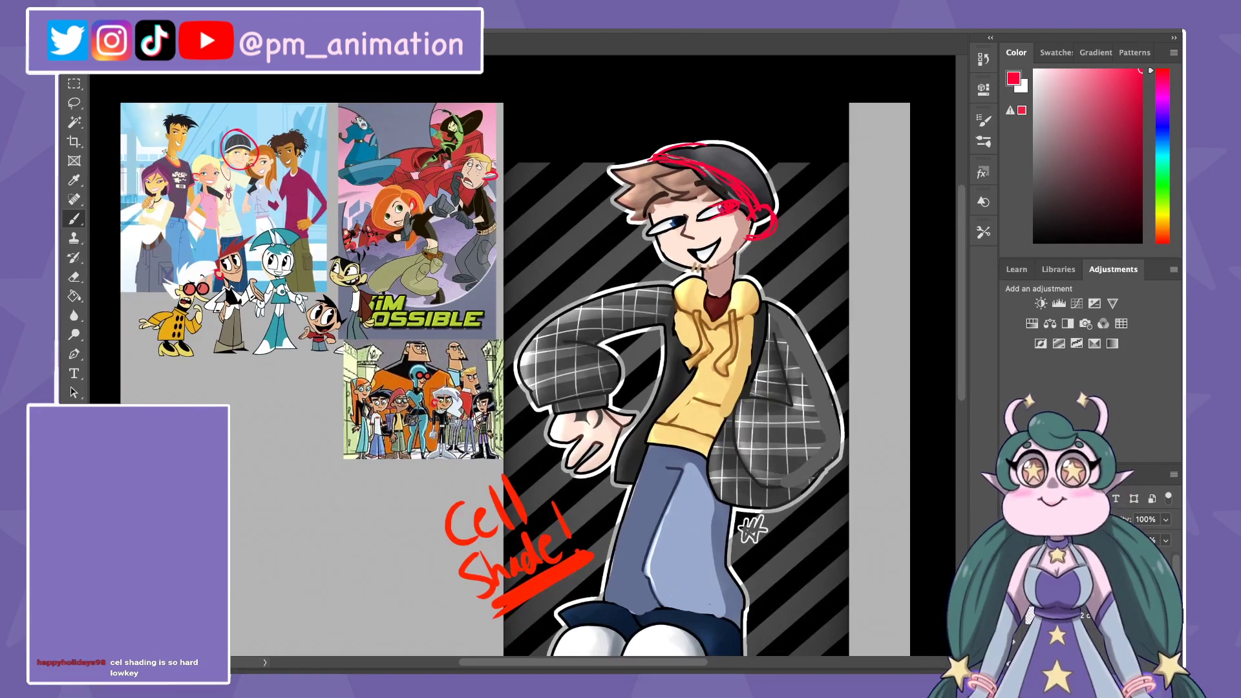
{"action": "mouse_move", "coordinate": [705, 270]}
{"action": "left_mouse_down"}
{"action": "mouse_move", "coordinate": [705, 297]}
{"action": "mouse_move", "coordinate": [730, 285]}
{"action": "mouse_move", "coordinate": [715, 318]}
{"action": "left_mouse_up"}
{"action": "mouse_move", "coordinate": [750, 276]}
{"action": "left_mouse_down"}
{"action": "mouse_move", "coordinate": [768, 301]}
{"action": "mouse_move", "coordinate": [702, 322]}
{"action": "left_mouse_up"}
{"action": "mouse_move", "coordinate": [700, 273]}
{"action": "left_mouse_down"}
{"action": "mouse_move", "coordinate": [678, 300]}
{"action": "mouse_move", "coordinate": [689, 319]}
{"action": "left_mouse_up"}
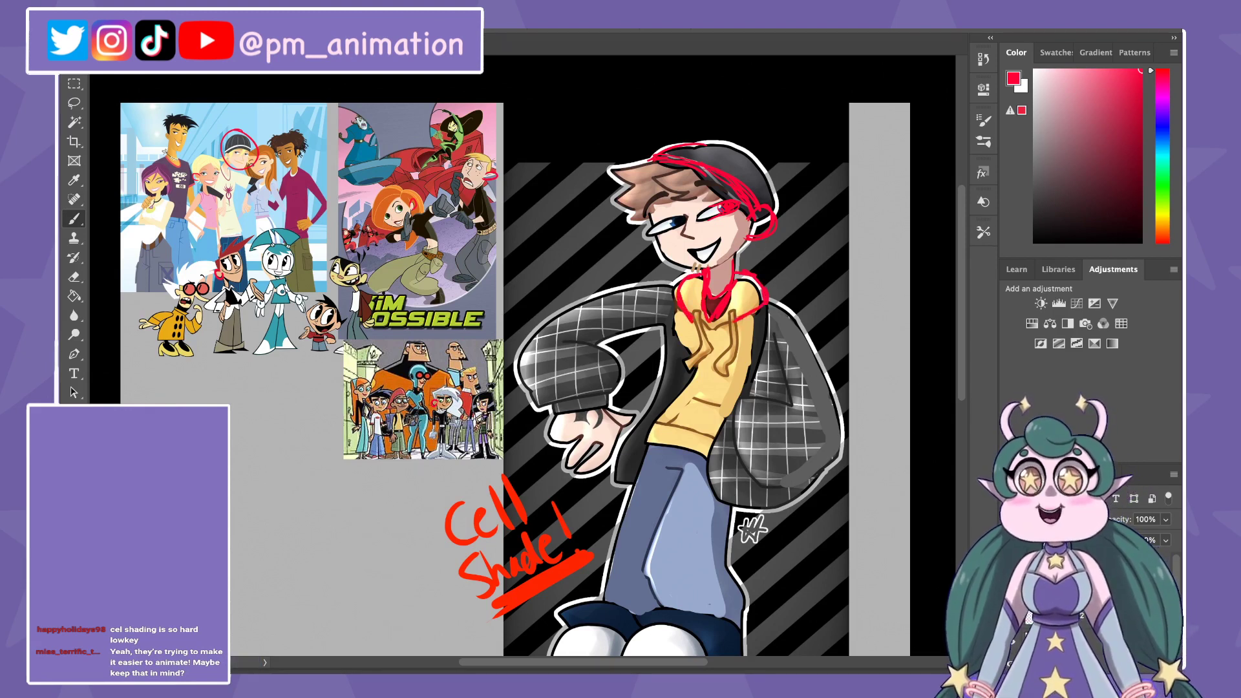
Step: Draw two red hoodie strings with a loop at the end
{"action": "key", "text": "ctrl+minus"}
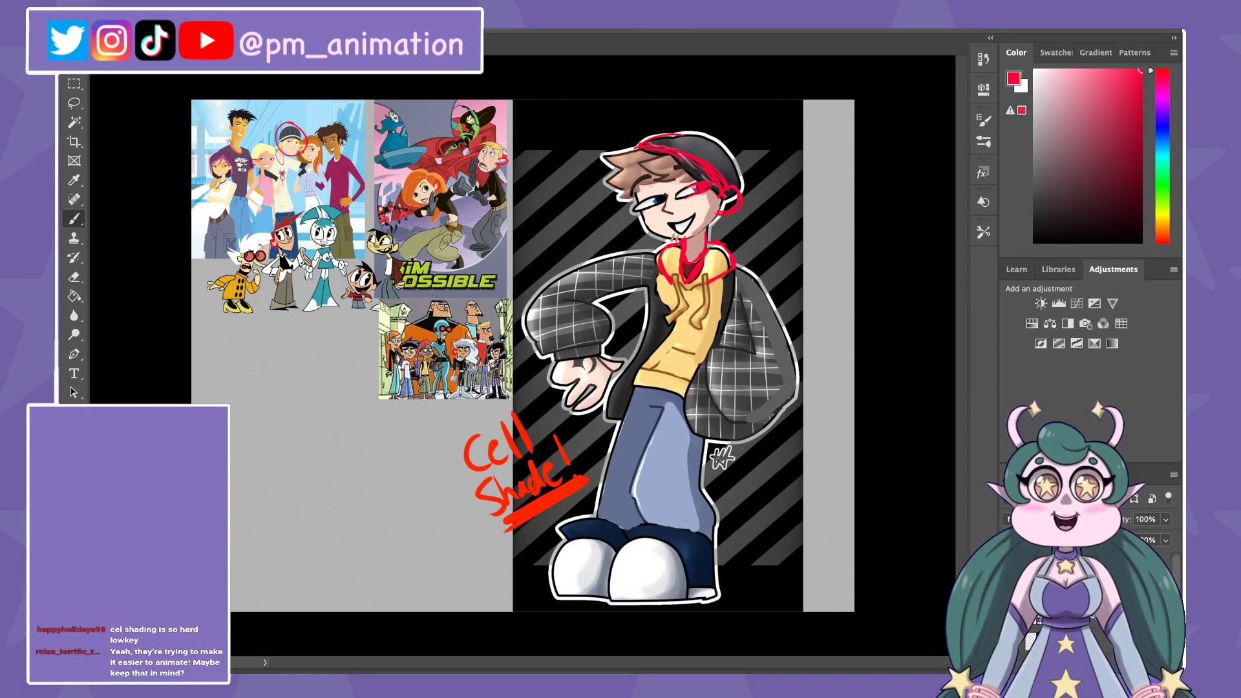
{"action": "key", "text": "ctrl+plus"}
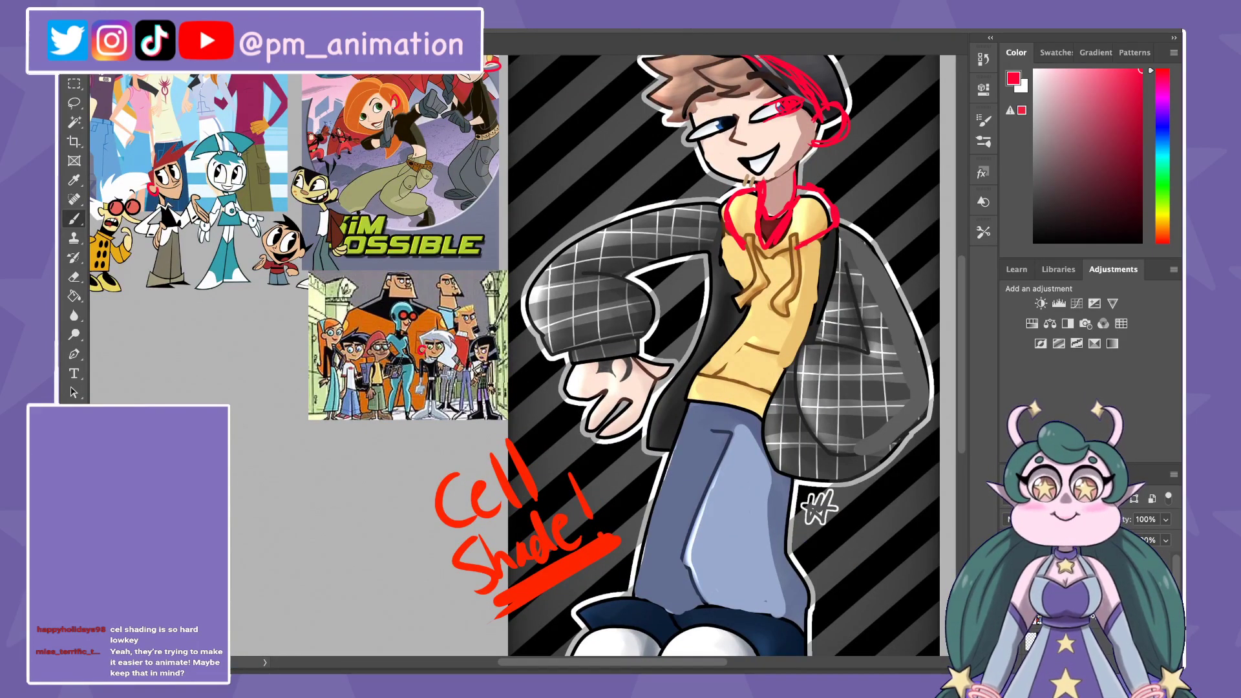
{"action": "left_click_drag", "start_coordinate": [751, 245], "coordinate": [730, 304]}
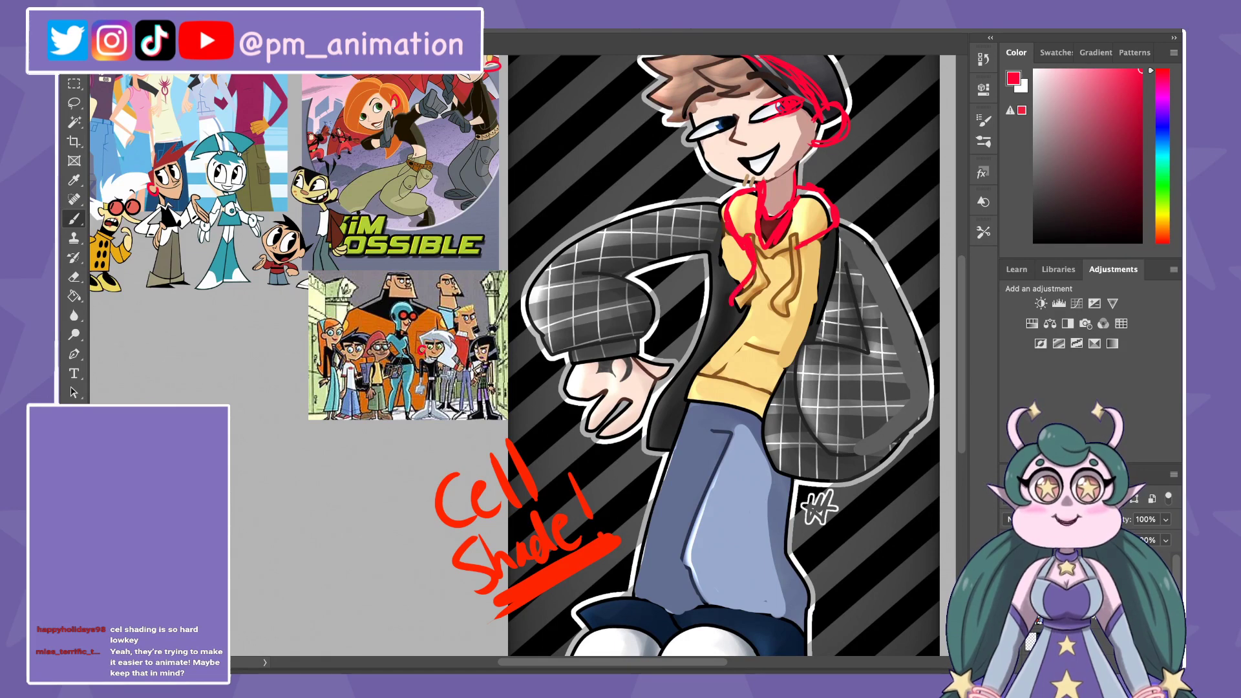
{"action": "left_click_drag", "start_coordinate": [760, 245], "coordinate": [736, 307]}
{"action": "mouse_move", "coordinate": [788, 252]}
{"action": "left_mouse_down"}
{"action": "mouse_move", "coordinate": [782, 313]}
{"action": "mouse_move", "coordinate": [800, 252]}
{"action": "left_mouse_up"}
Step: Fade the Cell Shade note to 50% opacity
{"action": "key", "text": "v"}
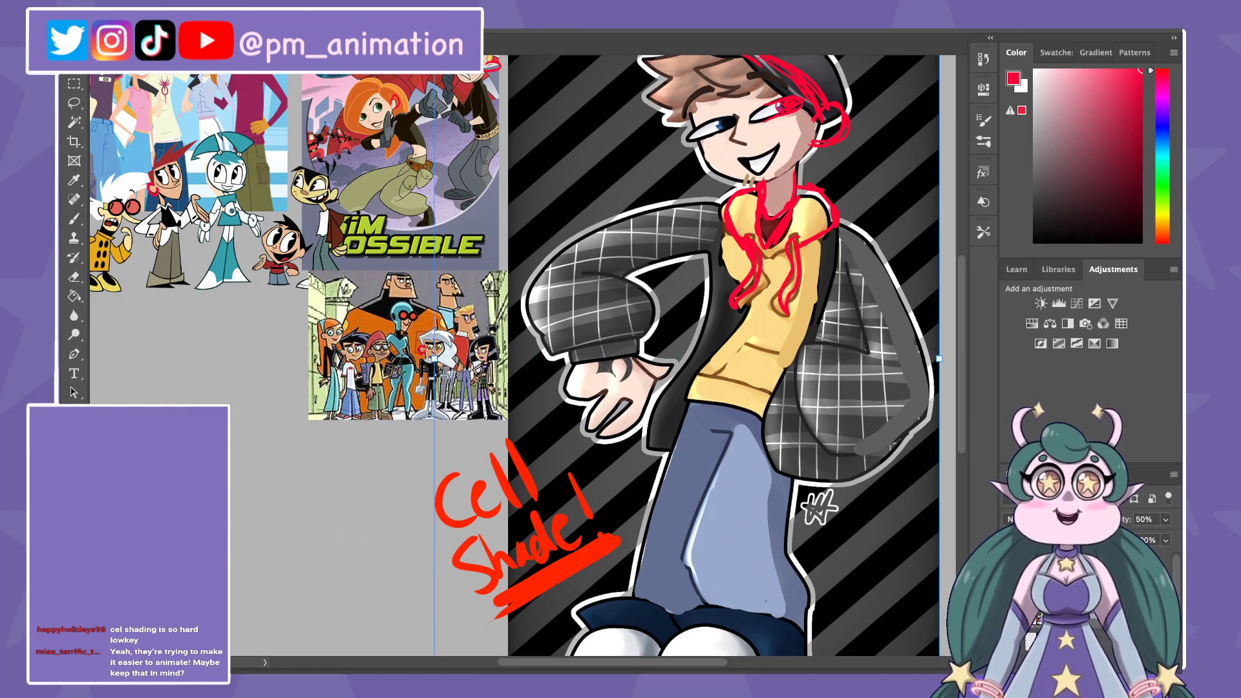
{"action": "key", "text": "5"}
{"action": "key", "text": "b"}
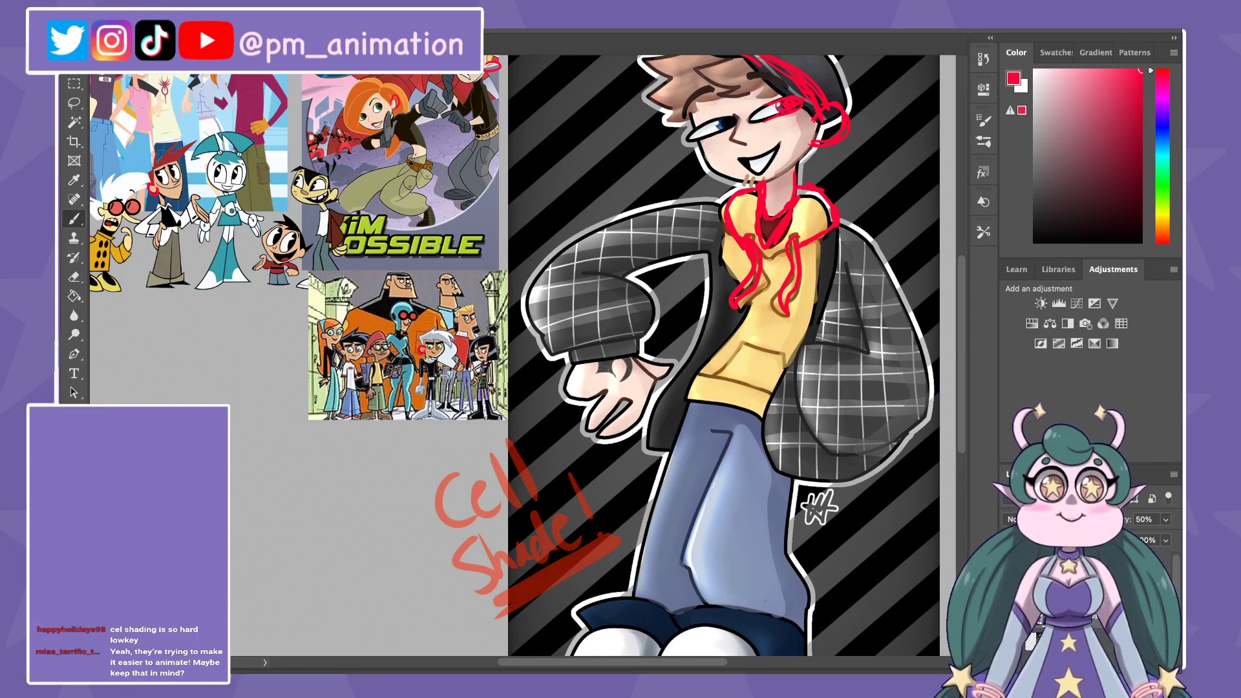
Step: Fade the painting to pale grey, then trace red lines over the hair top and left plaid sleeve
{"action": "key", "text": "ctrl+0"}
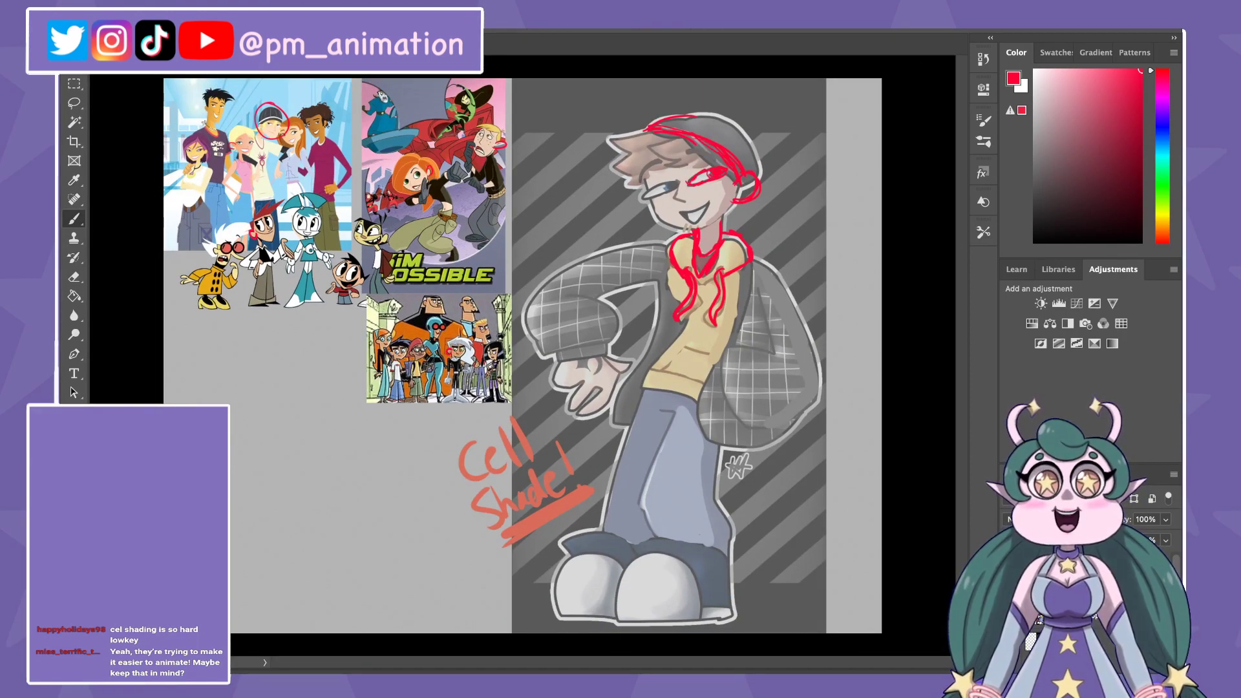
{"action": "mouse_move", "coordinate": [646, 132]}
{"action": "left_mouse_down"}
{"action": "mouse_move", "coordinate": [624, 137]}
{"action": "mouse_move", "coordinate": [622, 156]}
{"action": "left_mouse_up"}
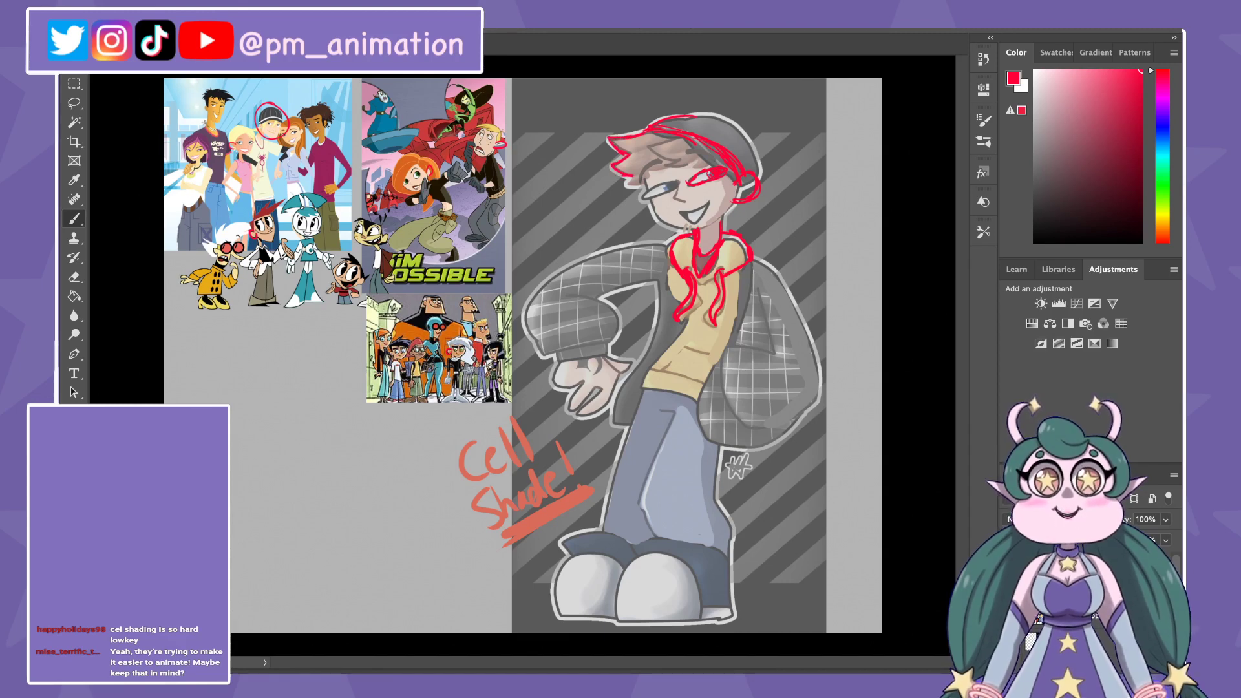
{"action": "key", "text": "e"}
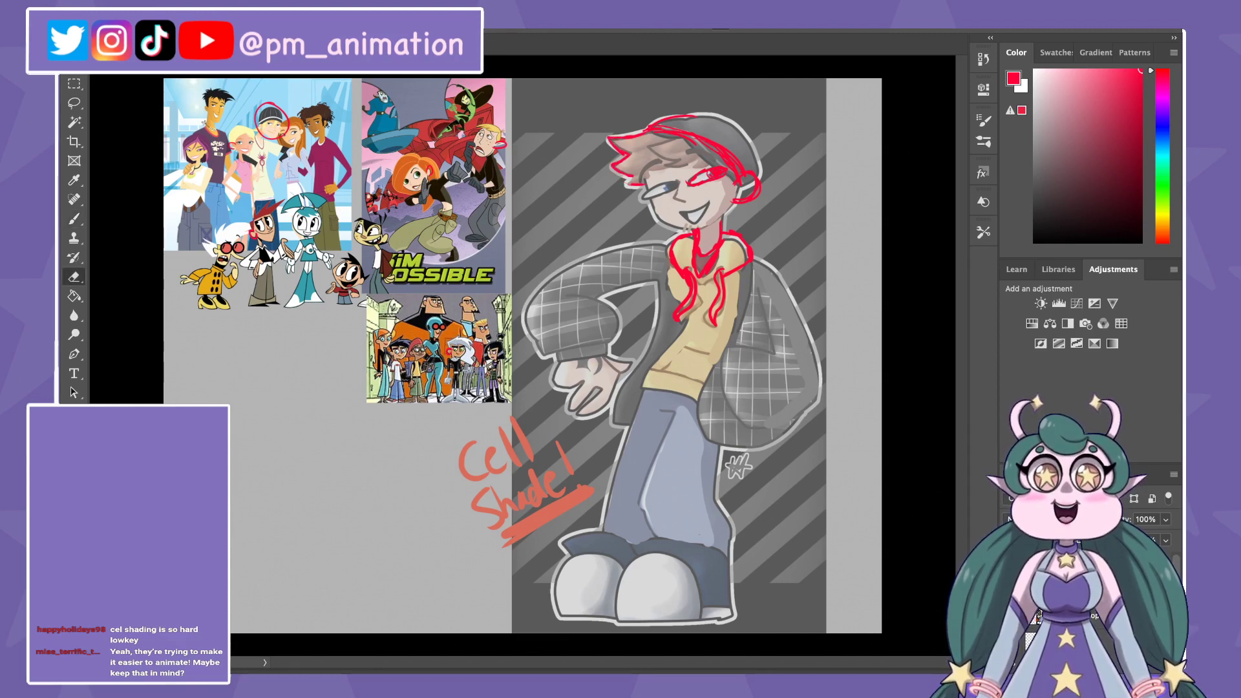
{"action": "key", "text": "b"}
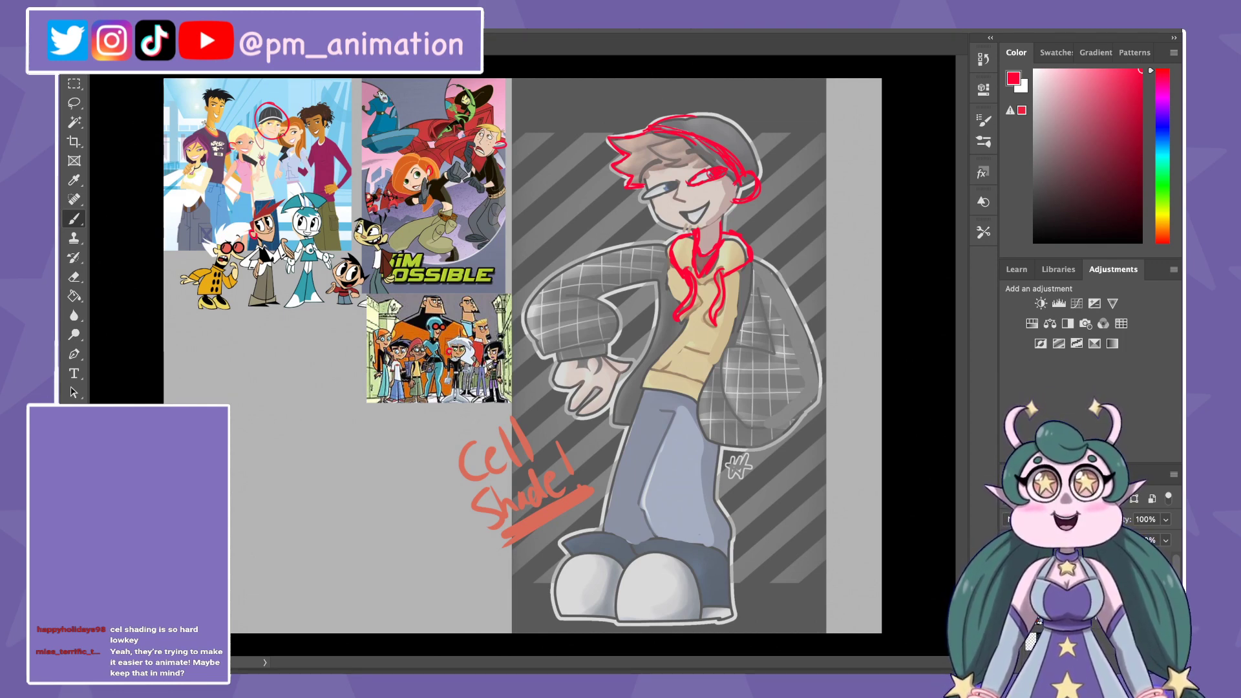
{"action": "mouse_move", "coordinate": [665, 244]}
{"action": "left_mouse_down"}
{"action": "mouse_move", "coordinate": [529, 336]}
{"action": "mouse_move", "coordinate": [589, 349]}
{"action": "left_mouse_up"}
{"action": "left_click_drag", "start_coordinate": [585, 292], "coordinate": [613, 343]}
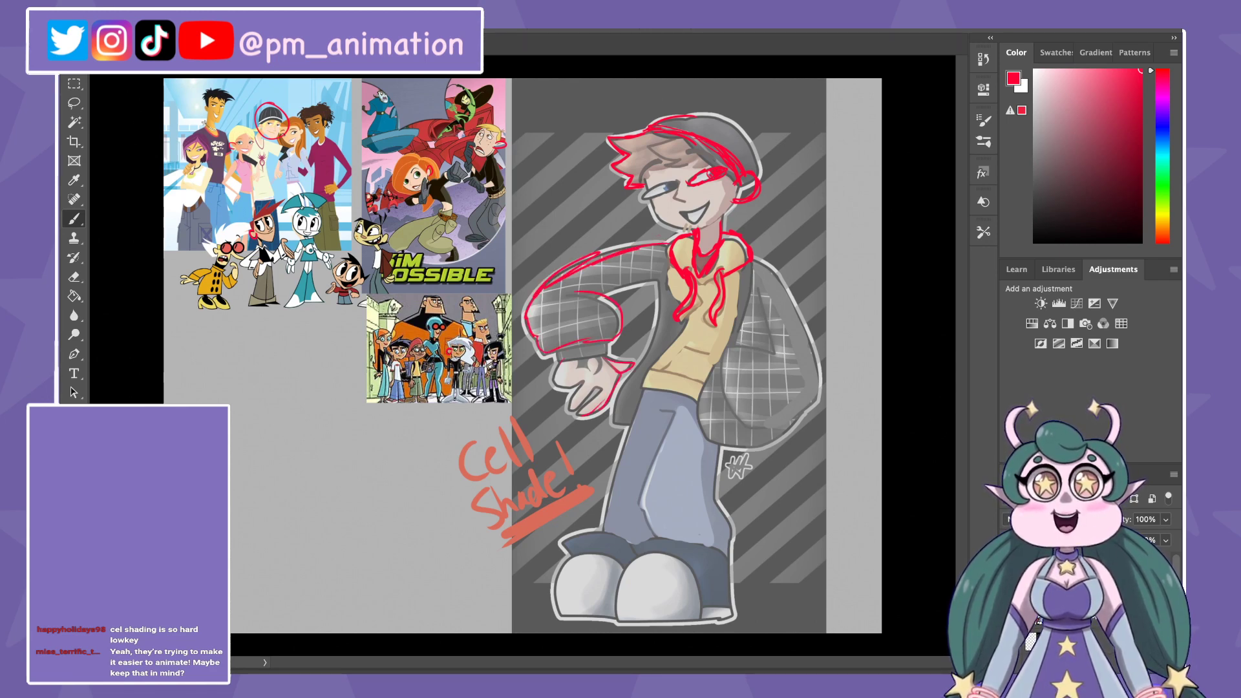
Step: Zoom into the reference collage and loop the teal-haired robot girl's hand in red
{"action": "scroll", "coordinate": [301, 272], "scroll_direction": "up", "scroll_amount": 2}
{"action": "scroll", "coordinate": [300, 271], "scroll_direction": "up", "scroll_amount": 1}
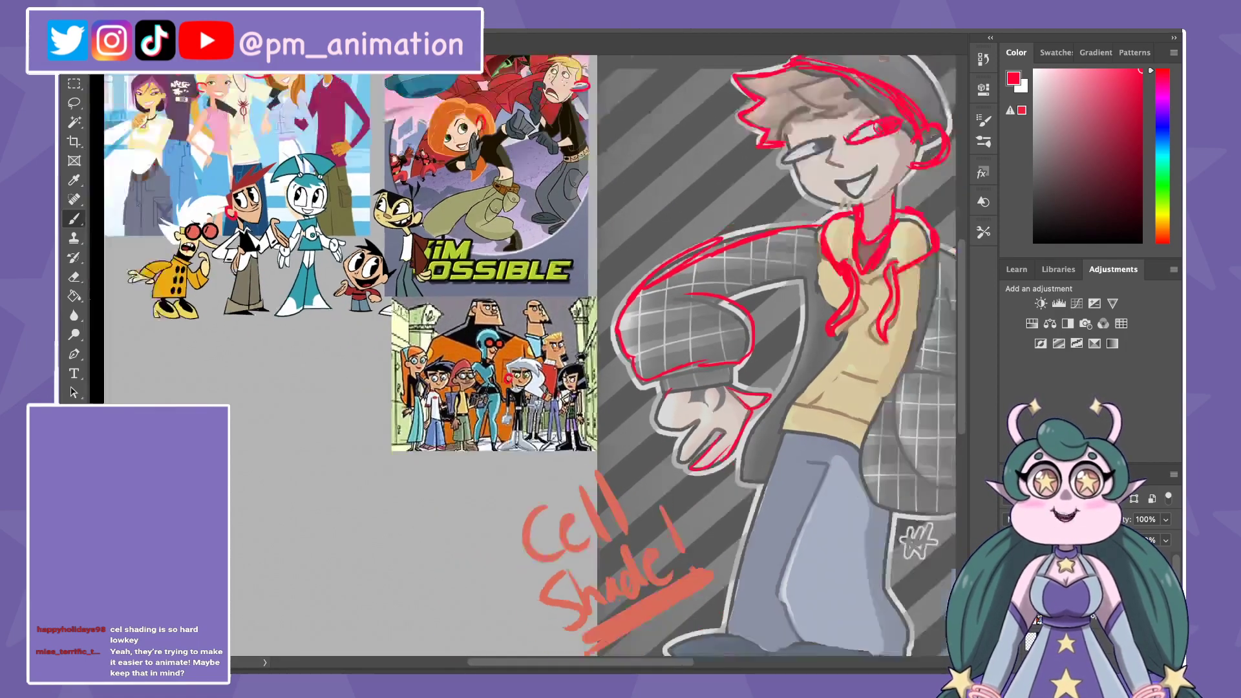
{"action": "scroll", "coordinate": [300, 271], "scroll_direction": "up", "scroll_amount": 2}
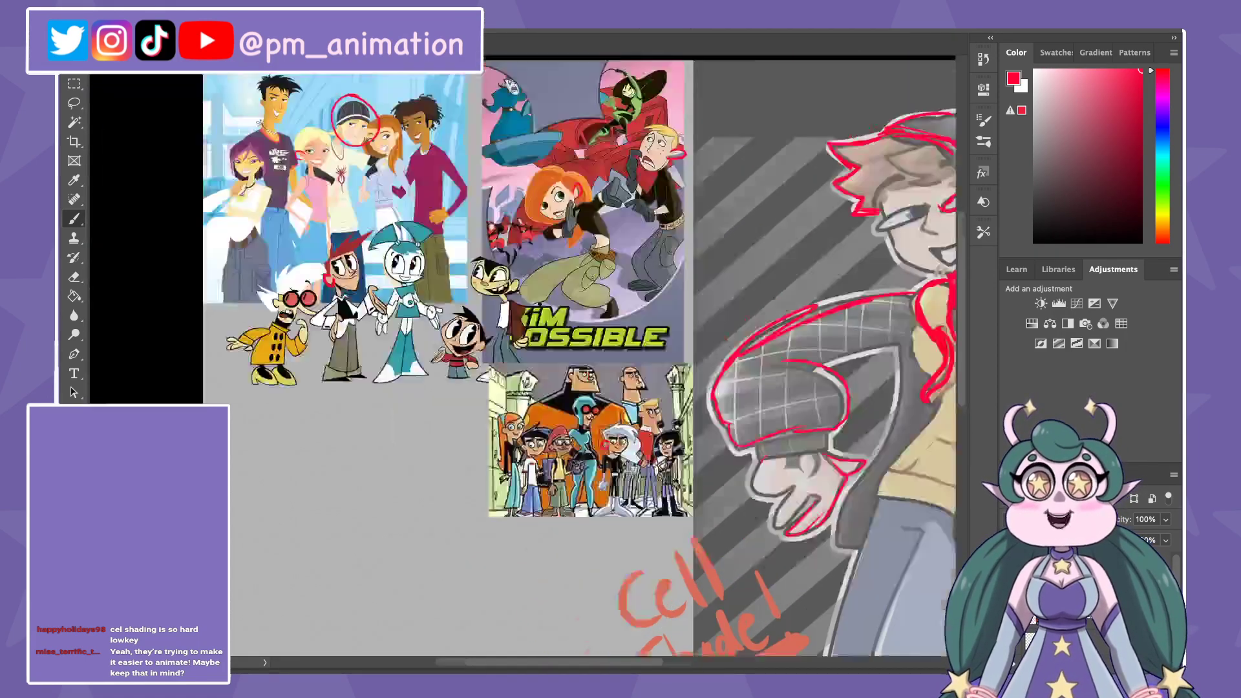
{"action": "scroll", "coordinate": [301, 272], "scroll_direction": "up", "scroll_amount": 2}
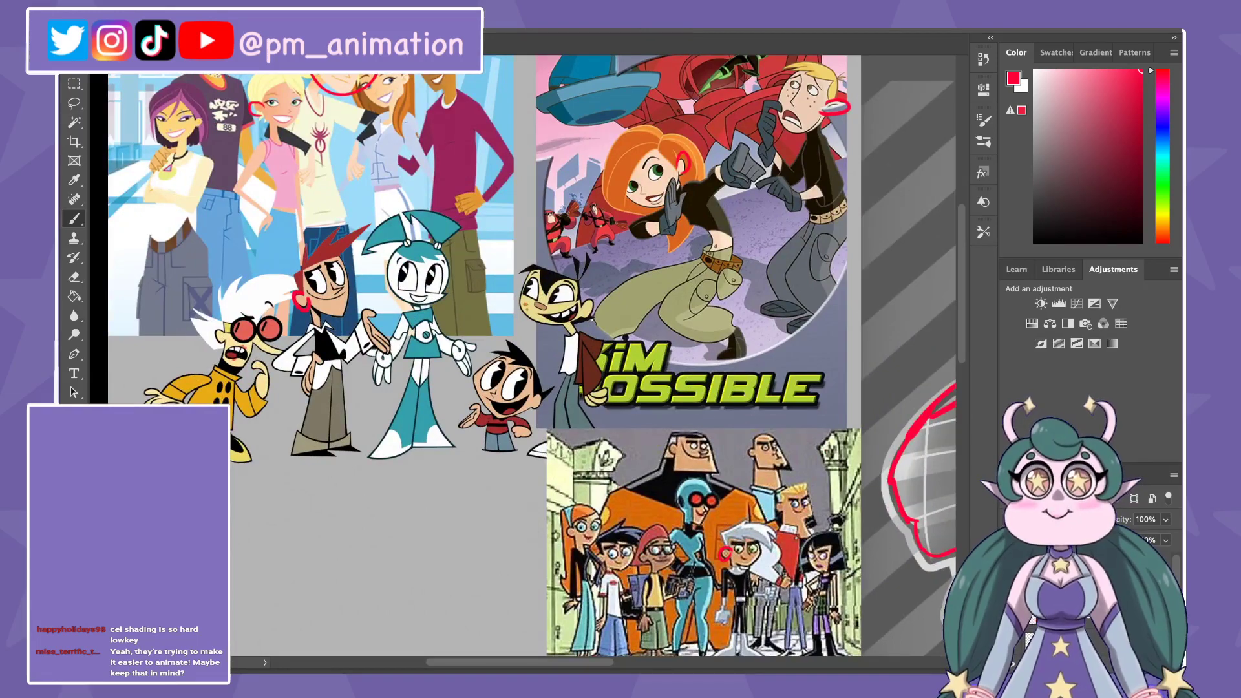
{"action": "mouse_move", "coordinate": [371, 323]}
{"action": "left_mouse_down"}
{"action": "mouse_move", "coordinate": [388, 358]}
{"action": "mouse_move", "coordinate": [360, 310]}
{"action": "mouse_move", "coordinate": [377, 311]}
{"action": "left_mouse_up"}
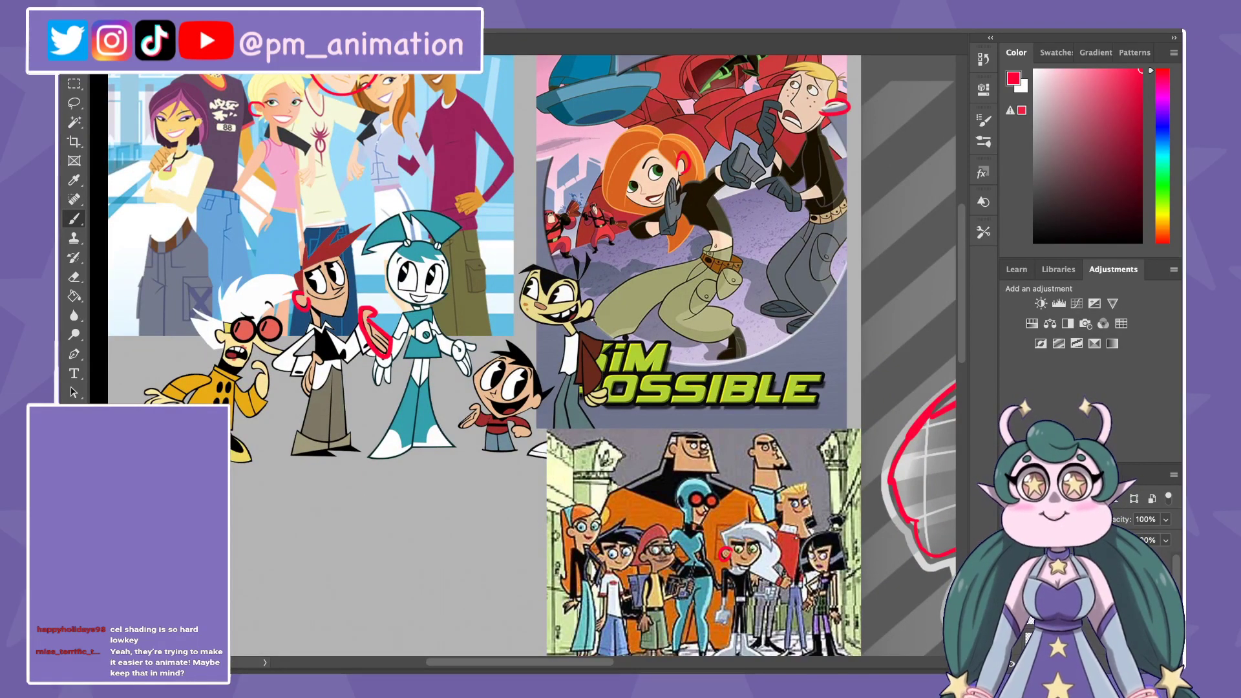
{"action": "scroll", "coordinate": [523, 355], "scroll_direction": "down", "scroll_amount": 2}
{"action": "scroll", "coordinate": [524, 355], "scroll_direction": "right", "scroll_amount": 3}
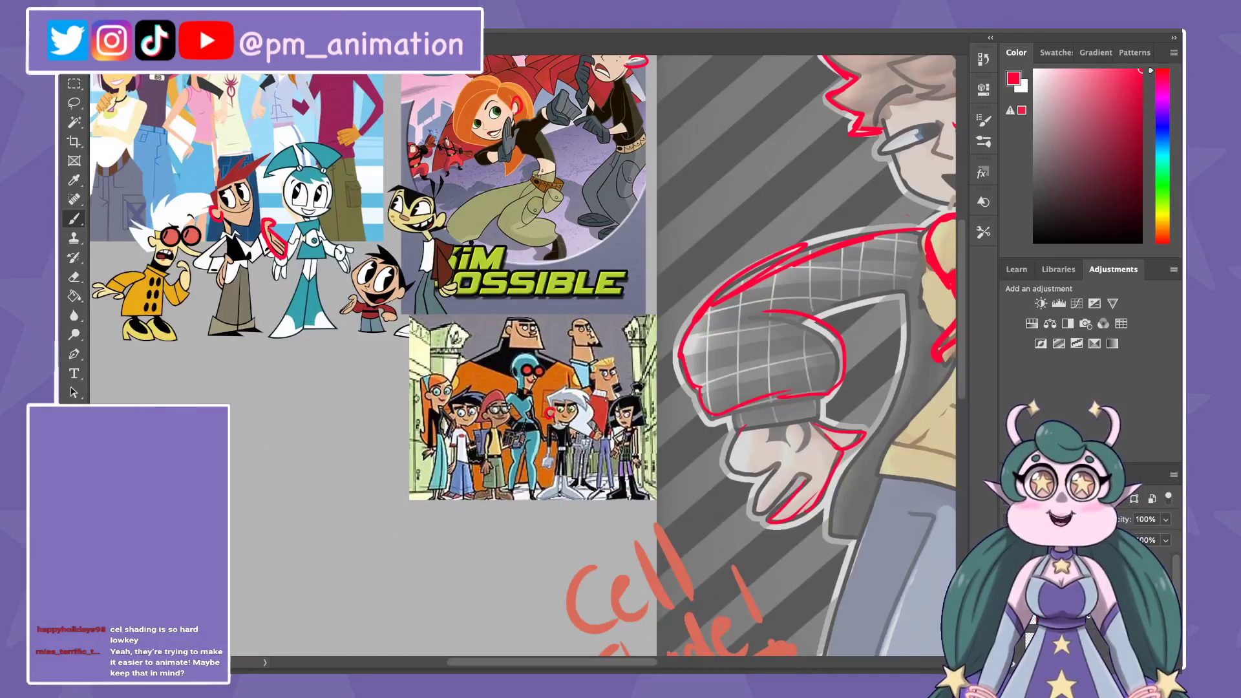
{"action": "scroll", "coordinate": [524, 355], "scroll_direction": "down", "scroll_amount": 3}
{"action": "scroll", "coordinate": [523, 356], "scroll_direction": "left", "scroll_amount": 3}
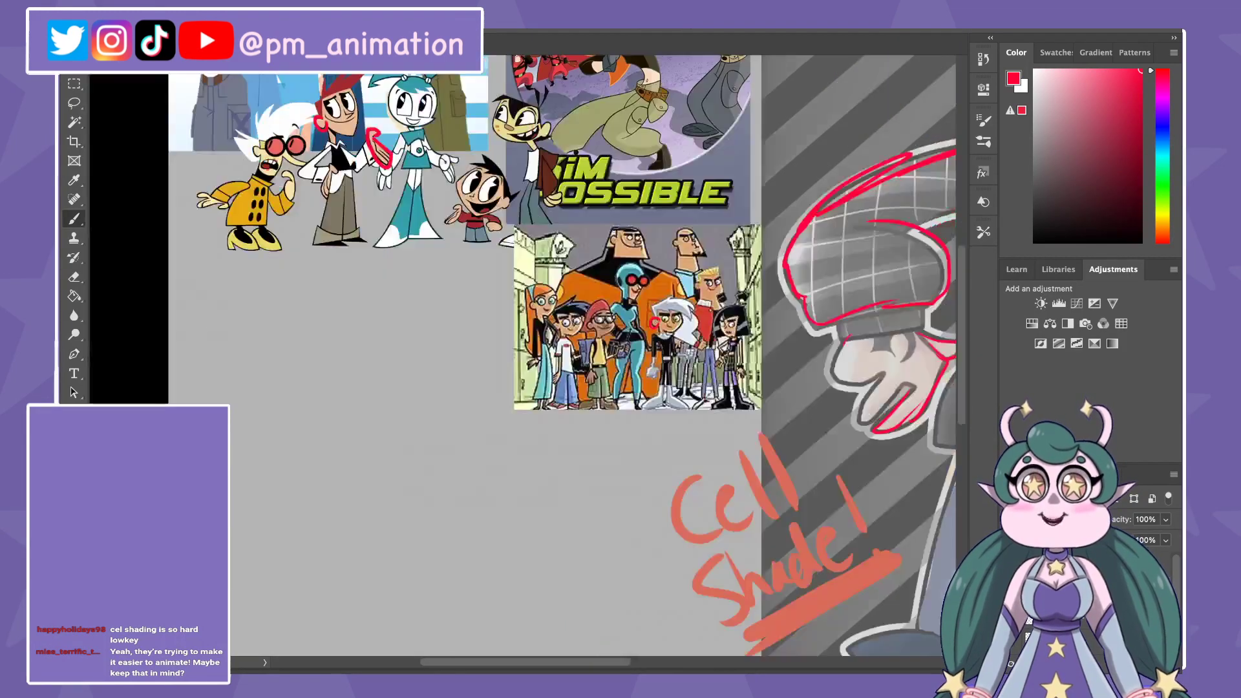
{"action": "scroll", "coordinate": [524, 355], "scroll_direction": "up", "scroll_amount": 1}
{"action": "scroll", "coordinate": [523, 356], "scroll_direction": "right", "scroll_amount": 1}
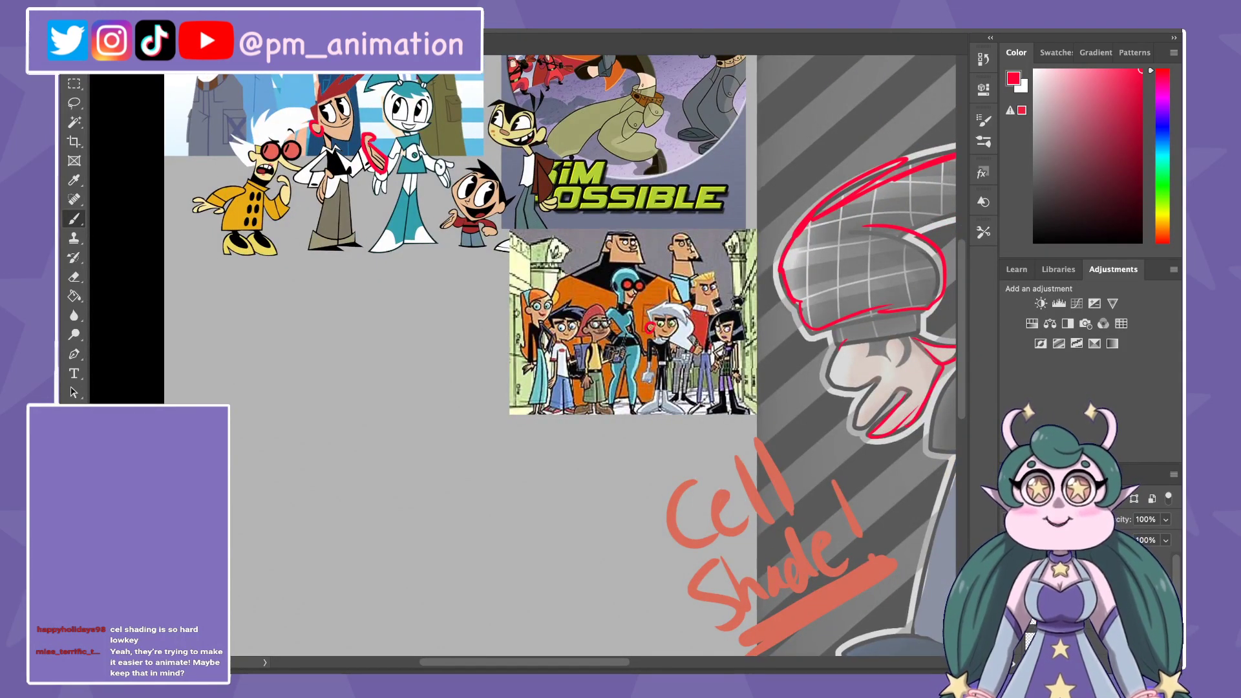
Step: Sketch a red fist with a thumb side and finger lines in the grey margin
{"action": "mouse_move", "coordinate": [360, 519]}
{"action": "left_mouse_down"}
{"action": "mouse_move", "coordinate": [295, 439]}
{"action": "mouse_move", "coordinate": [384, 400]}
{"action": "mouse_move", "coordinate": [411, 447]}
{"action": "left_mouse_up"}
{"action": "left_click_drag", "start_coordinate": [417, 501], "coordinate": [408, 428]}
{"action": "left_click_drag", "start_coordinate": [336, 472], "coordinate": [408, 447]}
{"action": "left_click_drag", "start_coordinate": [331, 431], "coordinate": [336, 465]}
{"action": "mouse_move", "coordinate": [365, 423]}
{"action": "left_mouse_down"}
{"action": "mouse_move", "coordinate": [368, 456]}
{"action": "mouse_move", "coordinate": [430, 494]}
{"action": "left_mouse_up"}
Step: Trace the lower outline of the character's hand in red and add finger lines inside it
{"action": "scroll", "coordinate": [562, 355], "scroll_direction": "up", "scroll_amount": 2}
{"action": "scroll", "coordinate": [562, 356], "scroll_direction": "left", "scroll_amount": 2}
{"action": "scroll", "coordinate": [563, 355], "scroll_direction": "down", "scroll_amount": 4}
{"action": "scroll", "coordinate": [562, 355], "scroll_direction": "right", "scroll_amount": 3}
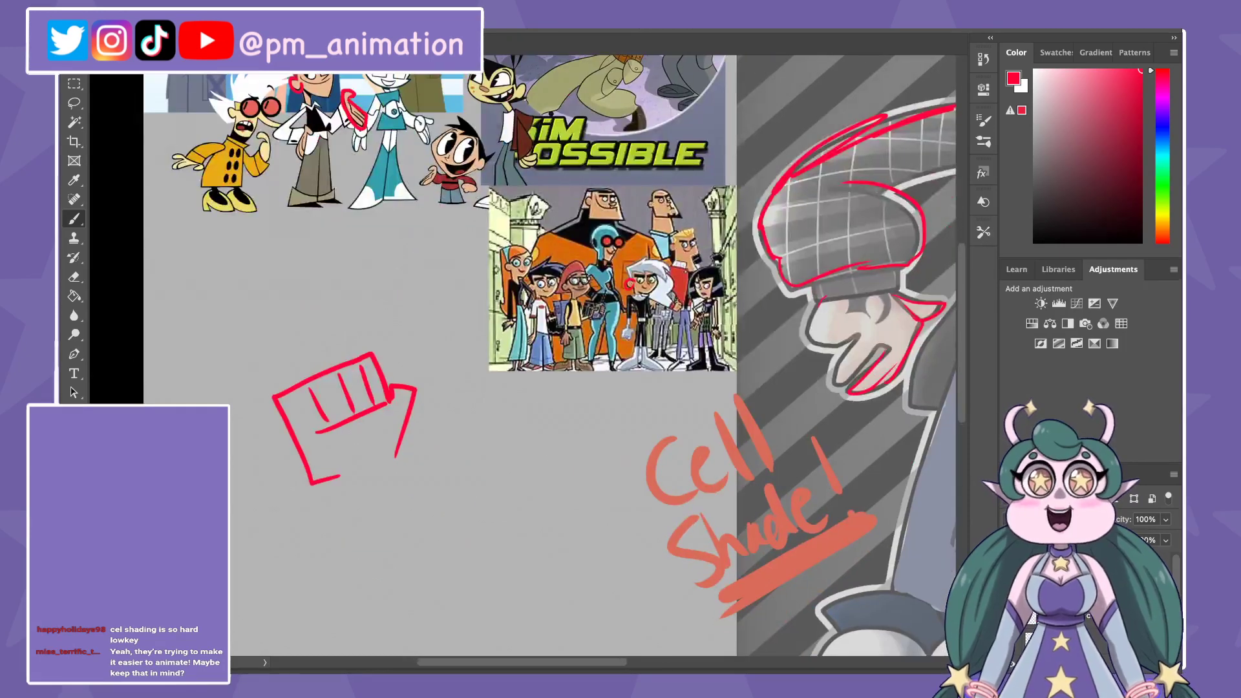
{"action": "scroll", "coordinate": [508, 349], "scroll_direction": "down", "scroll_amount": 2}
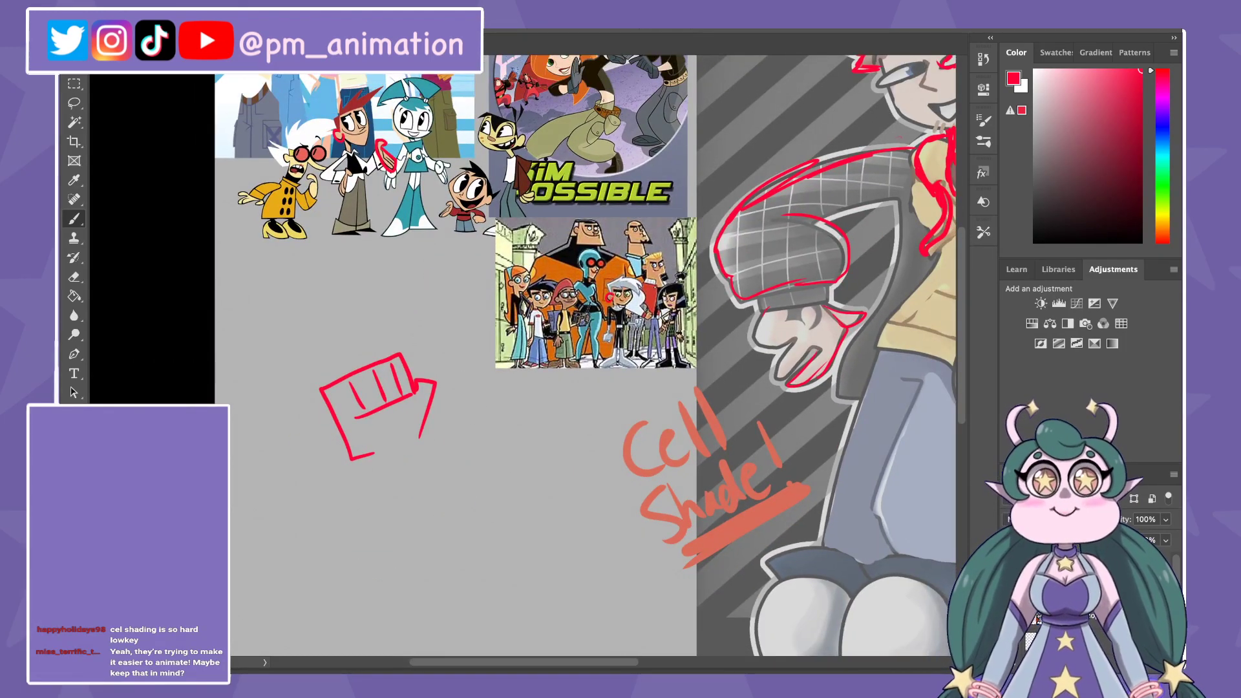
{"action": "mouse_move", "coordinate": [764, 311]}
{"action": "left_mouse_down"}
{"action": "mouse_move", "coordinate": [748, 335]}
{"action": "mouse_move", "coordinate": [772, 380]}
{"action": "mouse_move", "coordinate": [830, 382]}
{"action": "left_mouse_up"}
{"action": "left_click_drag", "start_coordinate": [798, 337], "coordinate": [773, 360]}
{"action": "left_click_drag", "start_coordinate": [796, 347], "coordinate": [771, 371]}
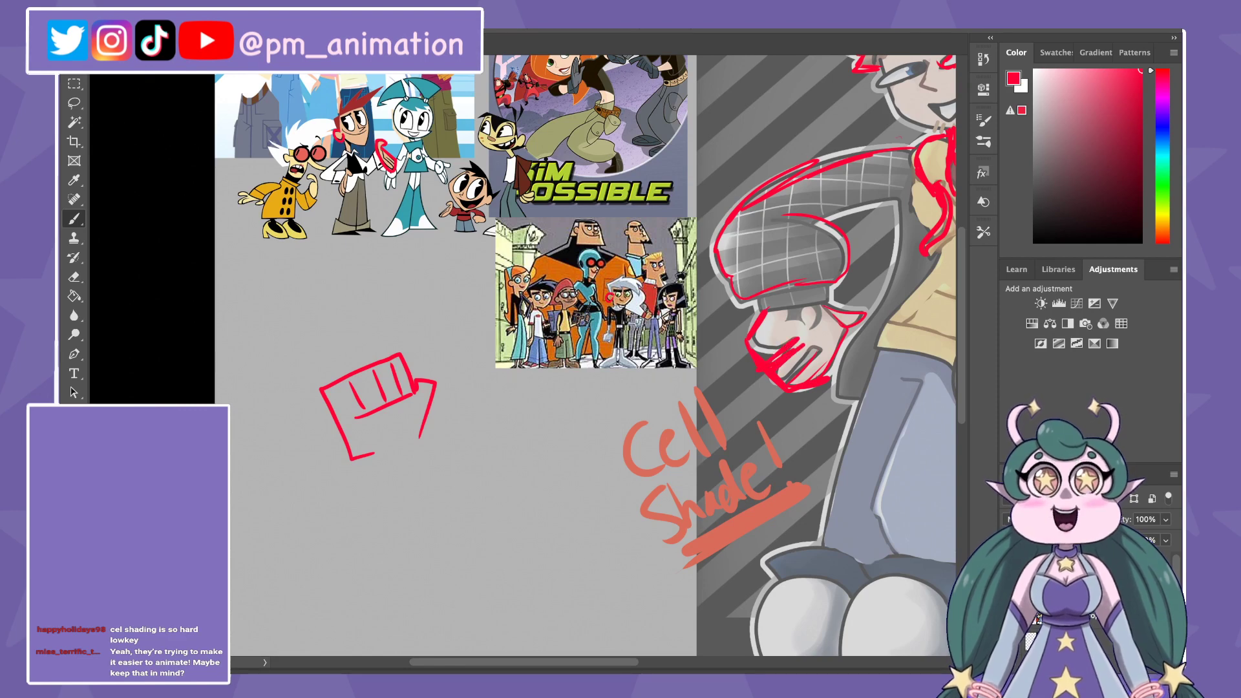
Step: Add a red hand-and-arm shape below the fist sketch and fit the canvas on screen
{"action": "left_click_drag", "start_coordinate": [336, 396], "coordinate": [353, 417]}
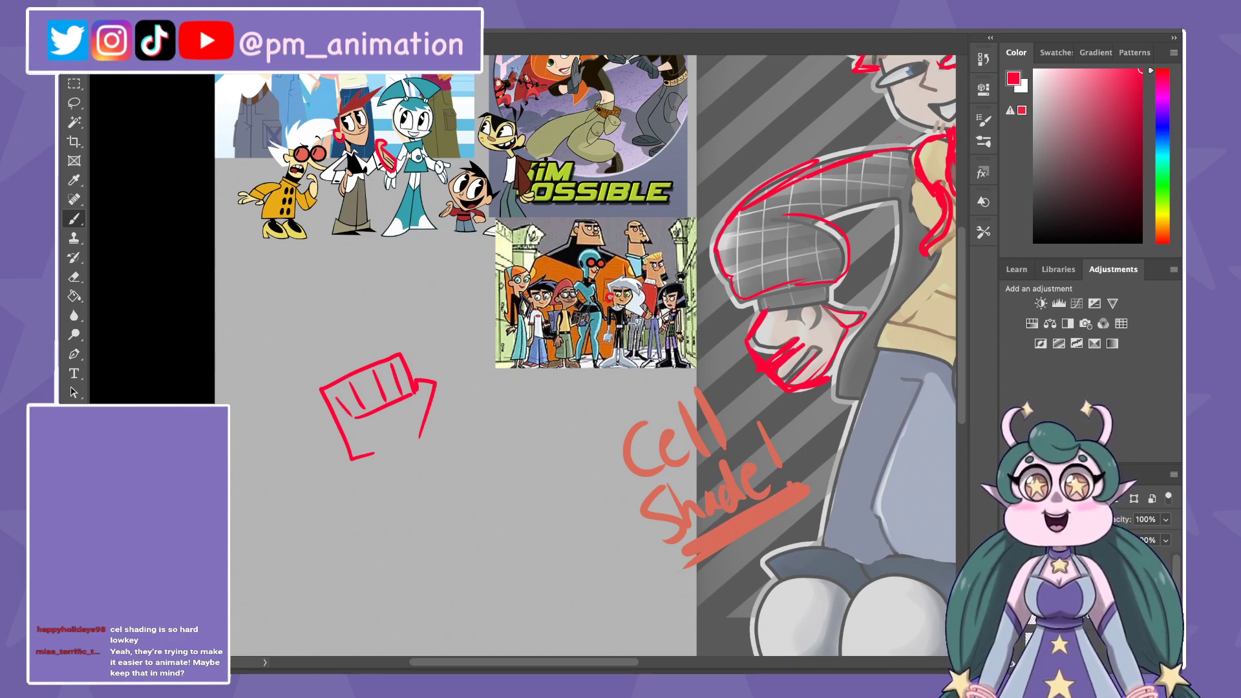
{"action": "mouse_move", "coordinate": [523, 564]}
{"action": "left_mouse_down"}
{"action": "mouse_move", "coordinate": [500, 520]}
{"action": "mouse_move", "coordinate": [363, 512]}
{"action": "mouse_move", "coordinate": [521, 562]}
{"action": "left_mouse_up"}
{"action": "left_click_drag", "start_coordinate": [368, 493], "coordinate": [446, 504]}
{"action": "left_click_drag", "start_coordinate": [366, 511], "coordinate": [443, 515]}
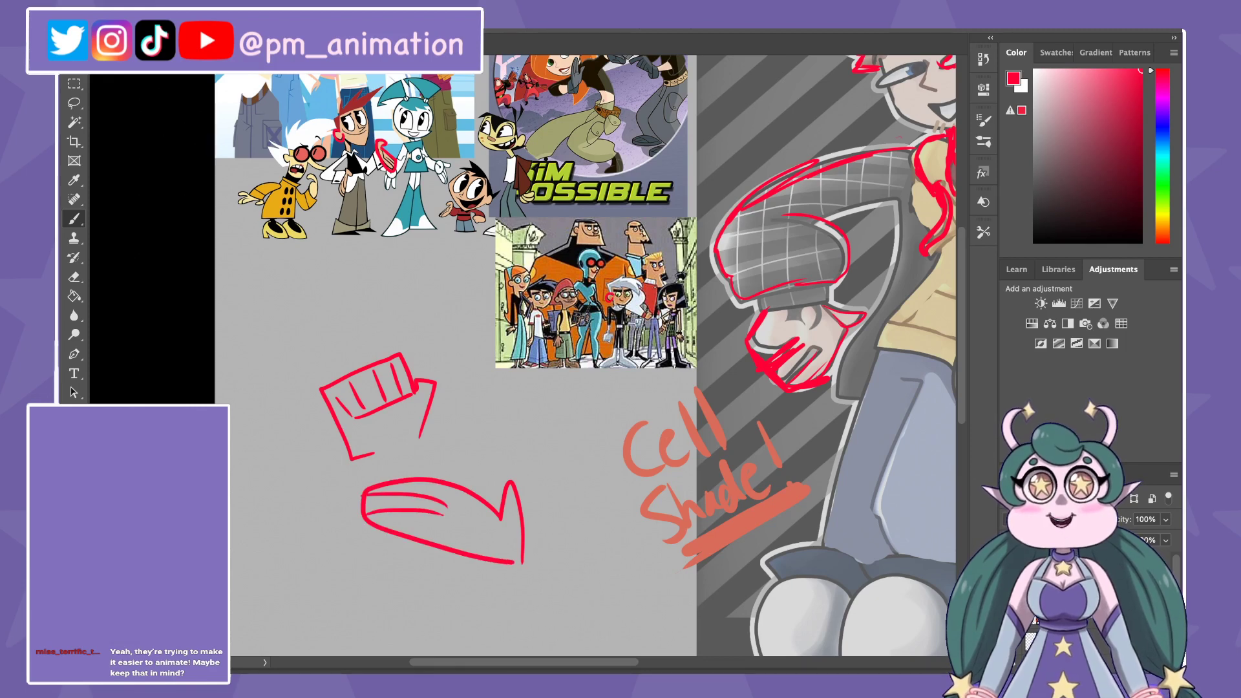
{"action": "key", "text": "ctrl+0"}
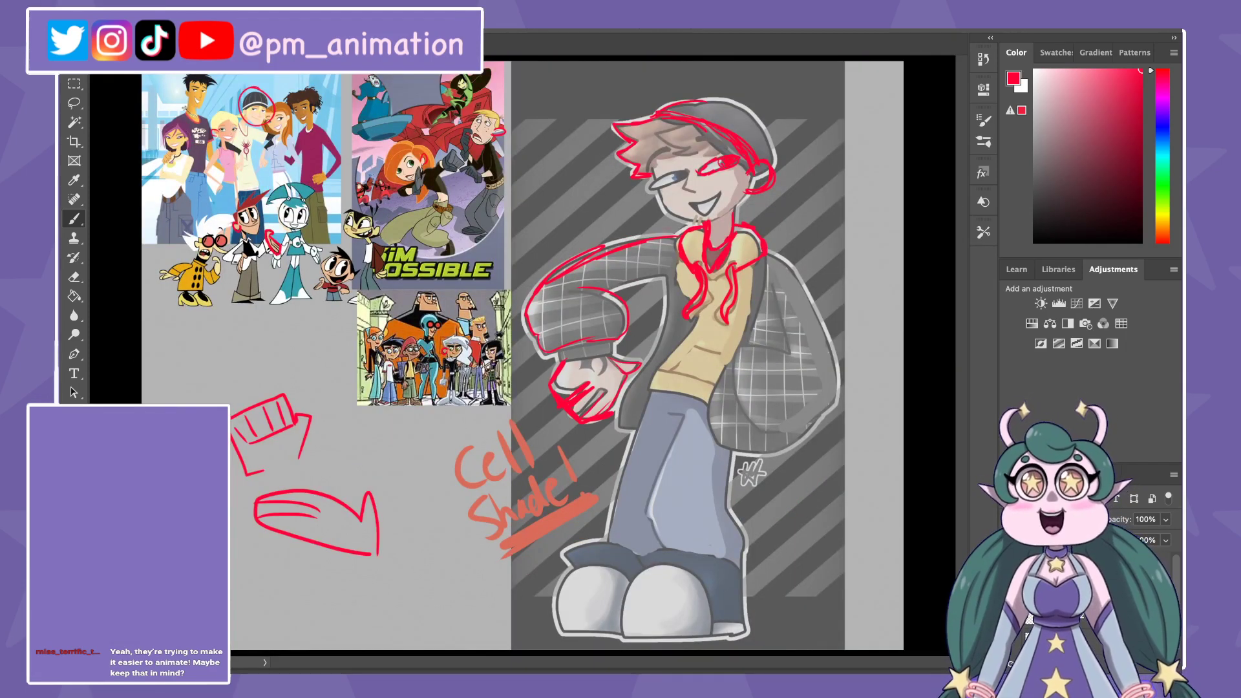
{"action": "scroll", "coordinate": [278, 219], "scroll_direction": "up", "scroll_amount": 3}
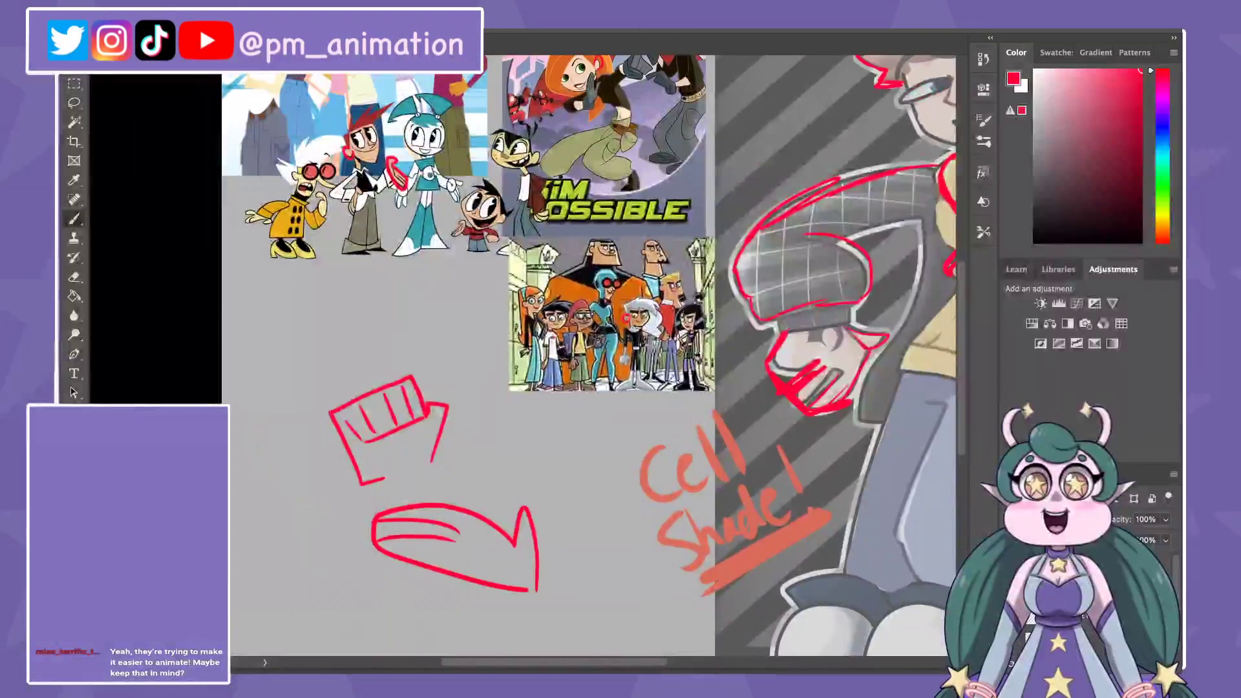
Step: Circle the white-haired, yellow-coated character in red, then zoom around to review the drawing
{"action": "left_click_drag", "start_coordinate": [277, 200], "coordinate": [282, 219]}
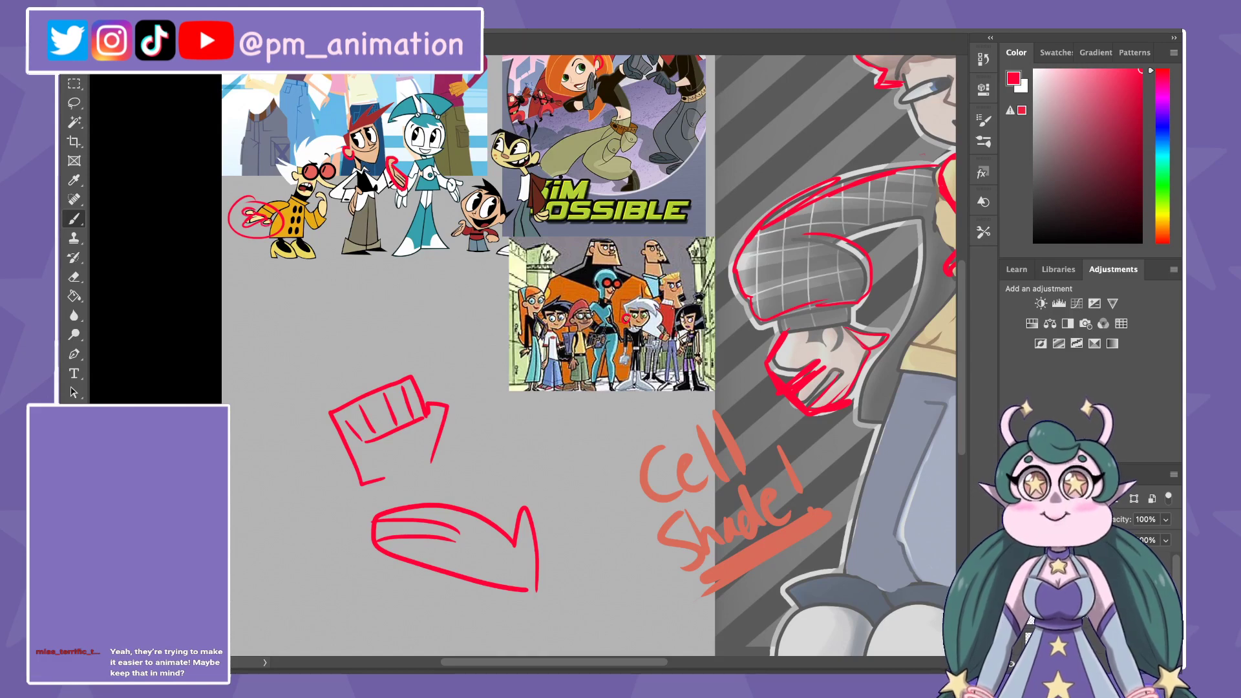
{"action": "key", "text": "ctrl+minus"}
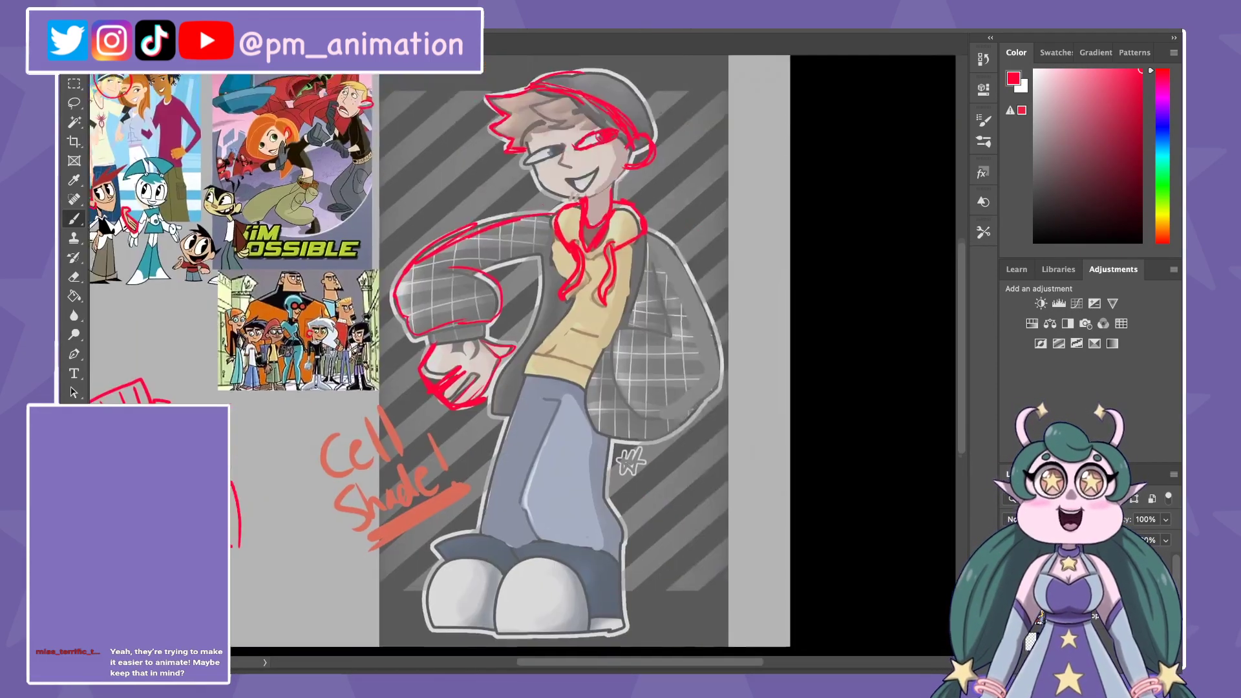
{"action": "scroll", "coordinate": [620, 349], "scroll_direction": "right", "scroll_amount": 5}
{"action": "key", "text": "ctrl+plus"}
{"action": "key", "text": "ctrl+plus"}
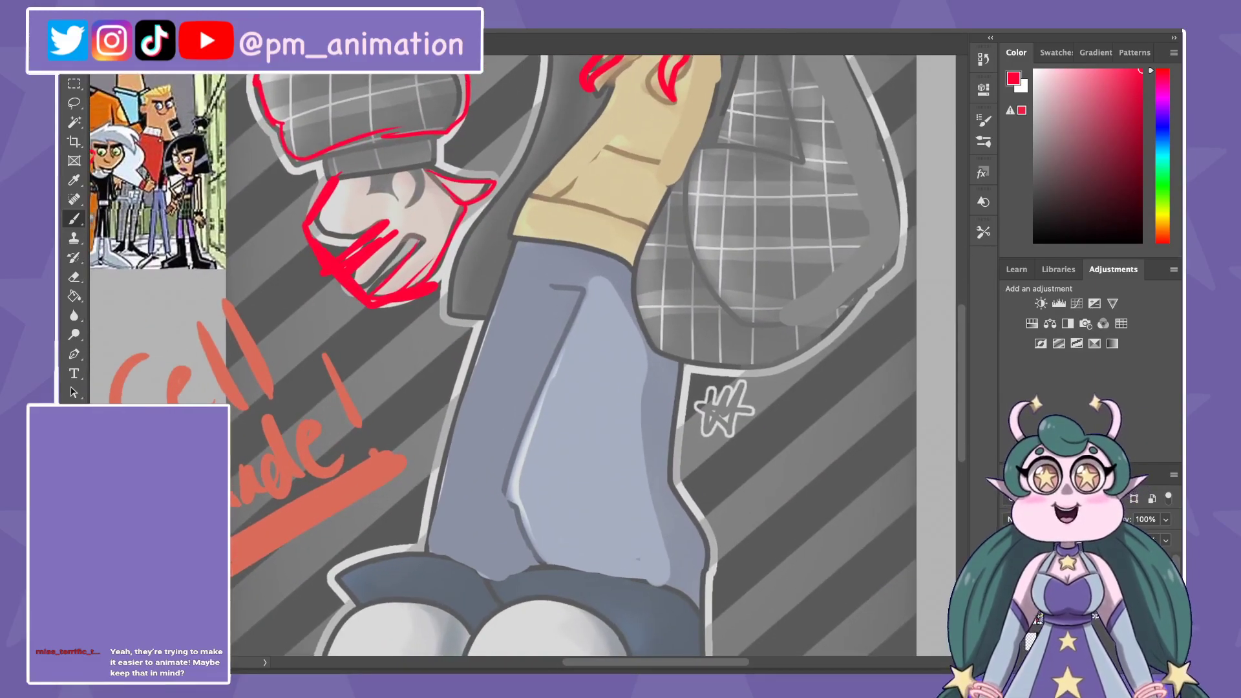
{"action": "scroll", "coordinate": [522, 356], "scroll_direction": "up", "scroll_amount": 5}
{"action": "scroll", "coordinate": [523, 355], "scroll_direction": "left", "scroll_amount": 10}
{"action": "scroll", "coordinate": [522, 355], "scroll_direction": "up", "scroll_amount": 2}
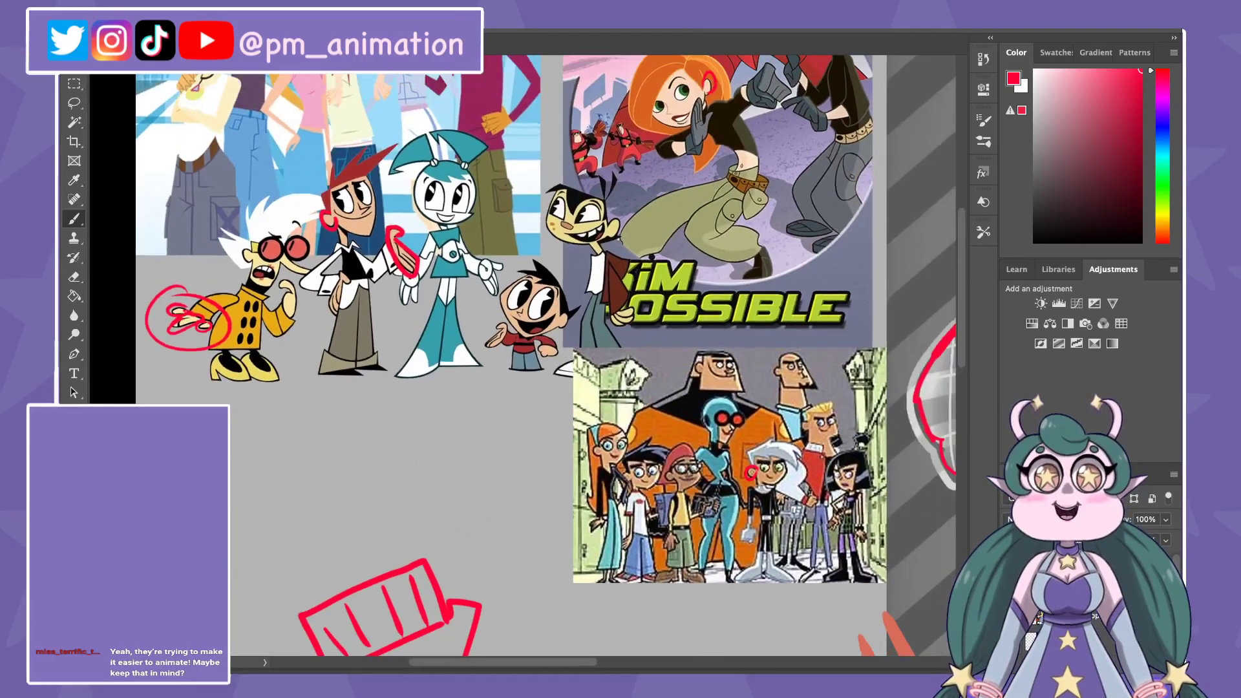
{"action": "scroll", "coordinate": [522, 355], "scroll_direction": "up", "scroll_amount": 2}
{"action": "scroll", "coordinate": [523, 355], "scroll_direction": "right", "scroll_amount": 3}
{"action": "key", "text": "ctrl+minus"}
{"action": "scroll", "coordinate": [522, 355], "scroll_direction": "down", "scroll_amount": 3}
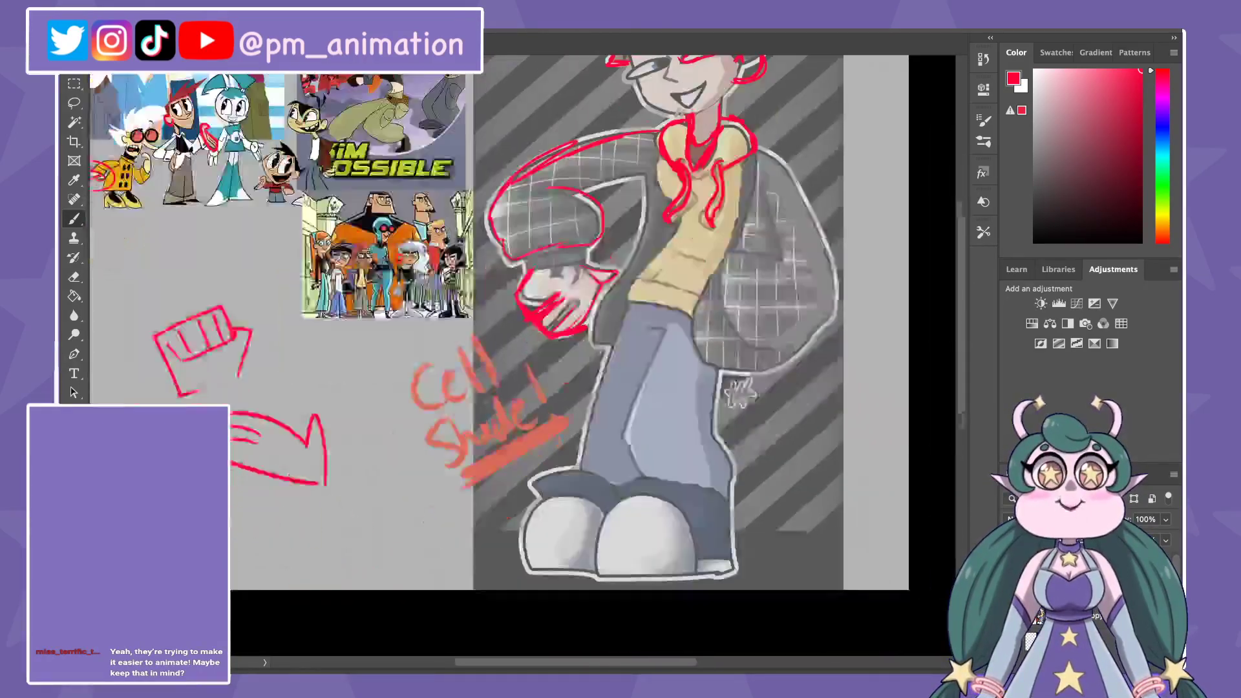
{"action": "scroll", "coordinate": [522, 356], "scroll_direction": "left", "scroll_amount": 3}
{"action": "scroll", "coordinate": [522, 356], "scroll_direction": "up", "scroll_amount": 2}
{"action": "scroll", "coordinate": [522, 355], "scroll_direction": "left", "scroll_amount": 2}
{"action": "scroll", "coordinate": [522, 356], "scroll_direction": "down", "scroll_amount": 2}
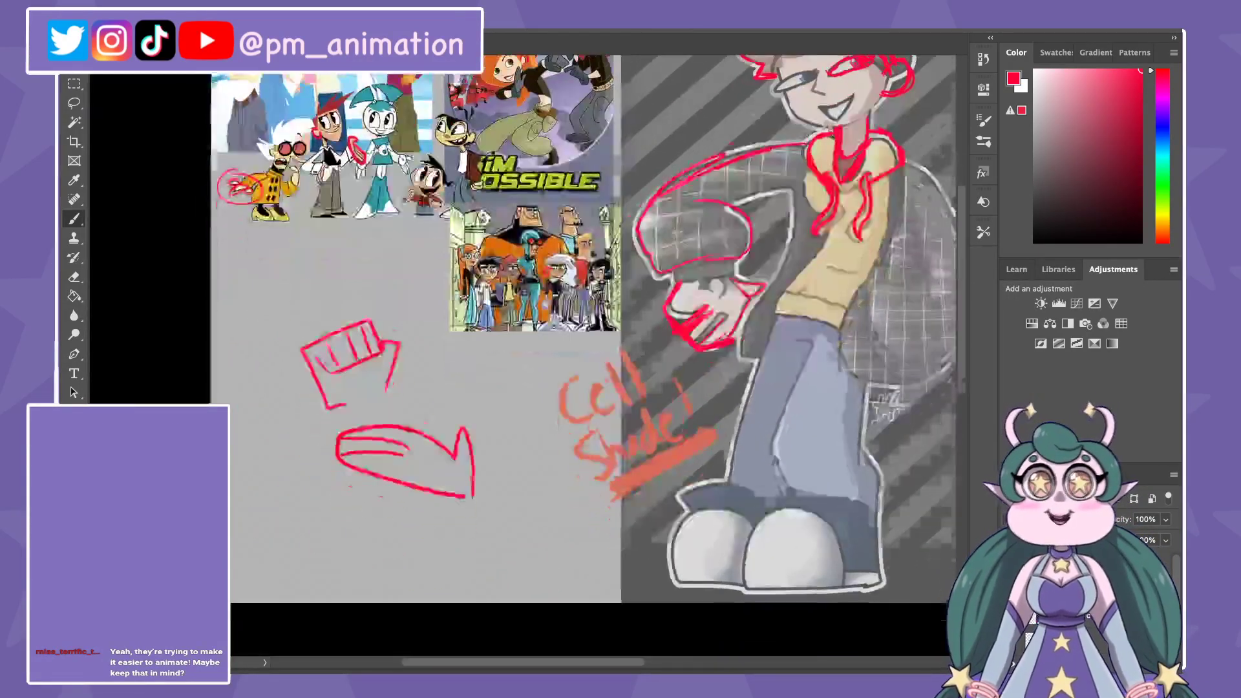
{"action": "scroll", "coordinate": [522, 356], "scroll_direction": "down", "scroll_amount": 2}
Step: Lasso the red fist and arrow sketches below the references and delete them
{"action": "key", "text": "l"}
{"action": "left_click_drag", "start_coordinate": [425, 369], "coordinate": [517, 404]}
{"action": "key", "text": "Delete"}
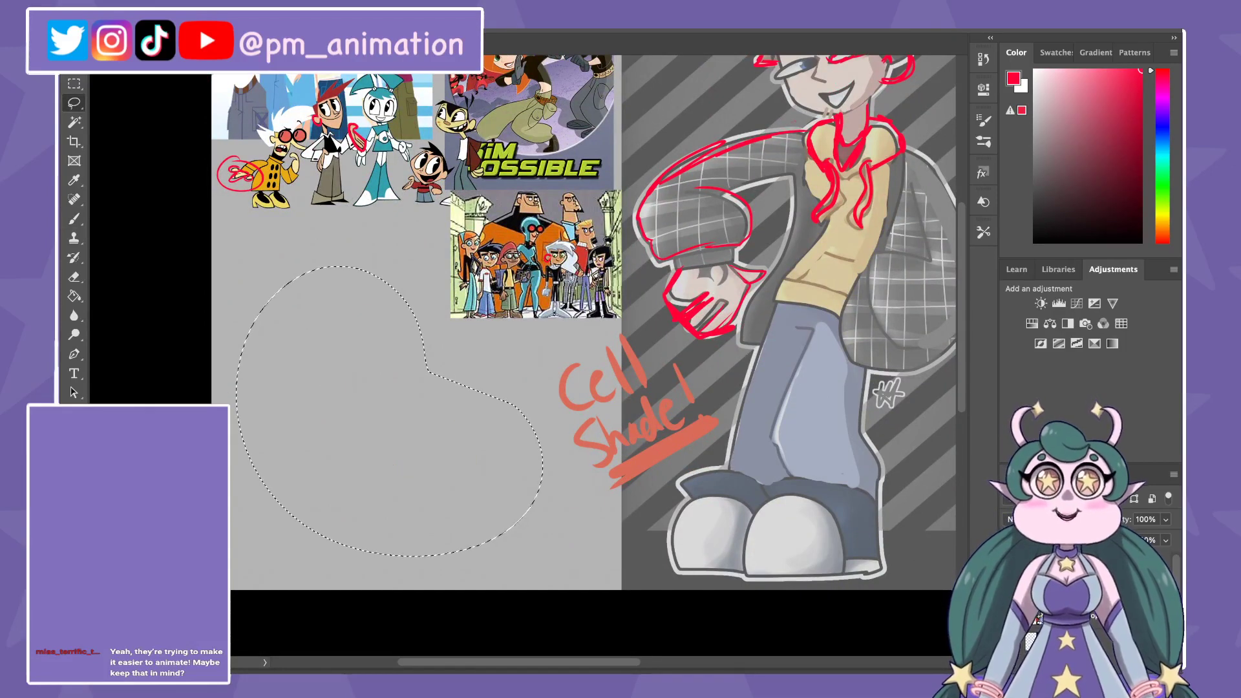
{"action": "key", "text": "ctrl+d"}
{"action": "key", "text": "ctrl+0"}
{"action": "key", "text": "b"}
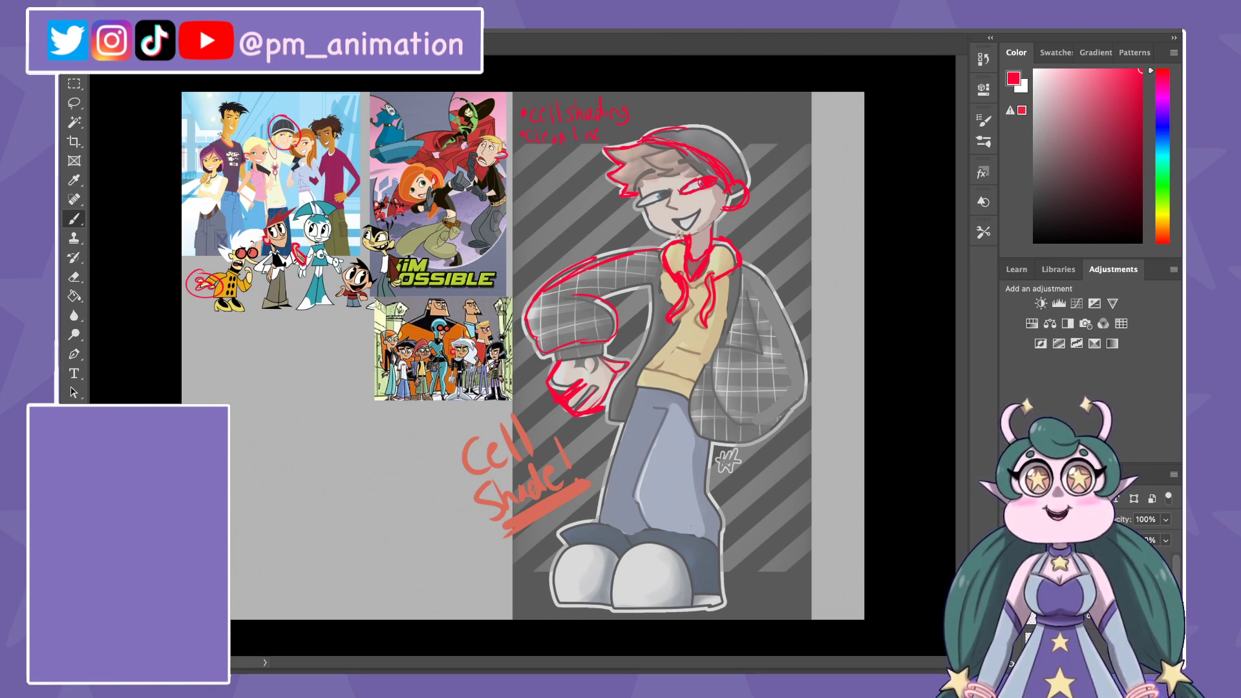
Step: Zoom into the teen group reference and mark the pink-top girl's shoulder in red
{"action": "scroll", "coordinate": [660, 356], "scroll_direction": "up", "scroll_amount": 2}
{"action": "scroll", "coordinate": [659, 356], "scroll_direction": "down", "scroll_amount": 3}
{"action": "scroll", "coordinate": [349, 259], "scroll_direction": "up", "scroll_amount": 4}
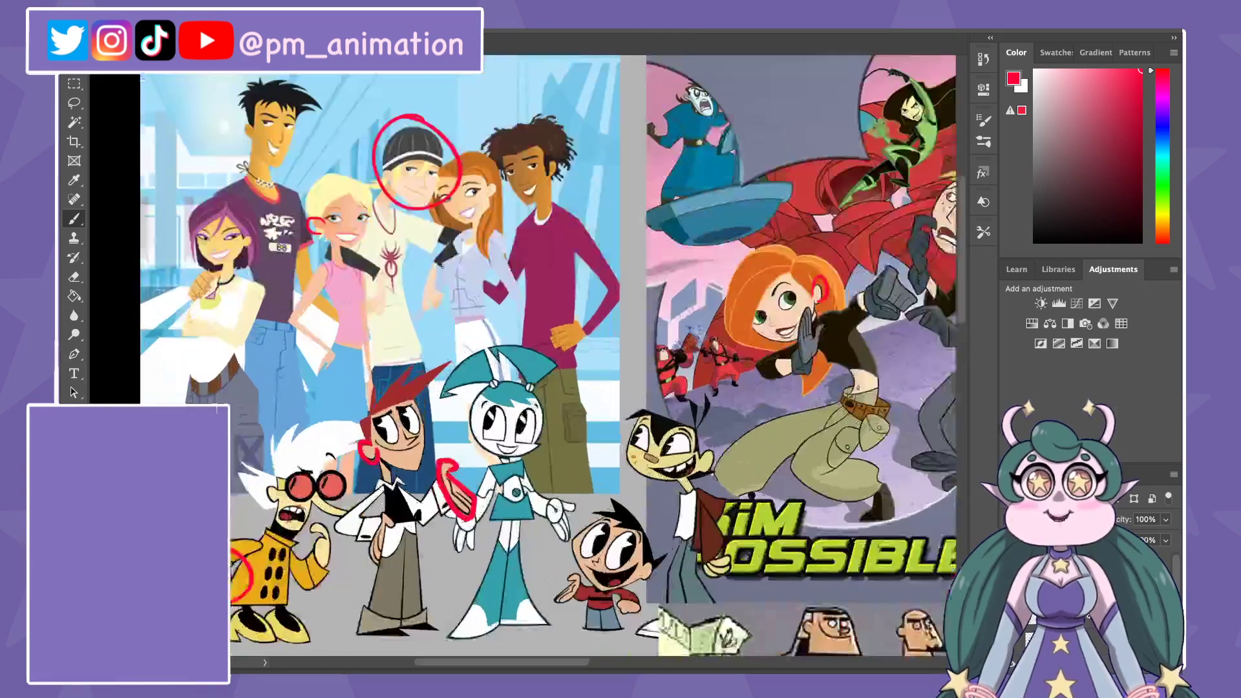
{"action": "scroll", "coordinate": [582, 355], "scroll_direction": "down", "scroll_amount": 2}
{"action": "scroll", "coordinate": [452, 517], "scroll_direction": "up", "scroll_amount": 2}
{"action": "scroll", "coordinate": [517, 193], "scroll_direction": "up", "scroll_amount": 3}
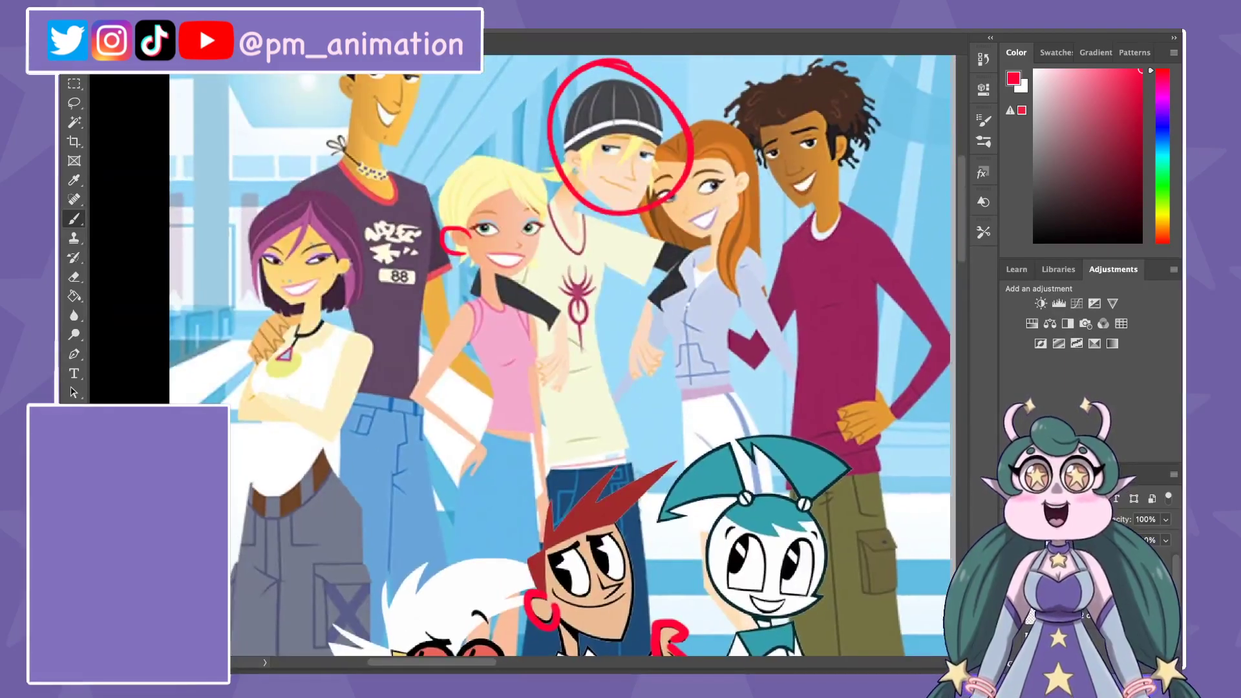
{"action": "scroll", "coordinate": [582, 194], "scroll_direction": "up", "scroll_amount": 2}
{"action": "scroll", "coordinate": [517, 323], "scroll_direction": "up", "scroll_amount": 2}
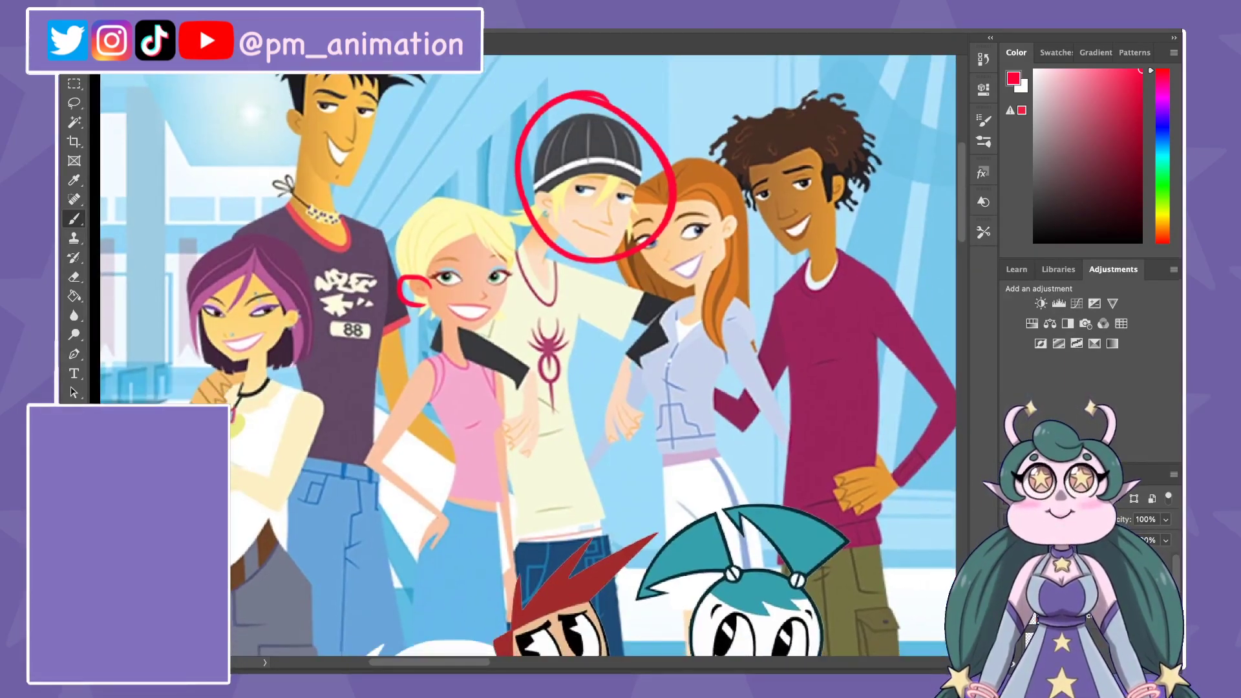
{"action": "left_click_drag", "start_coordinate": [426, 357], "coordinate": [445, 392]}
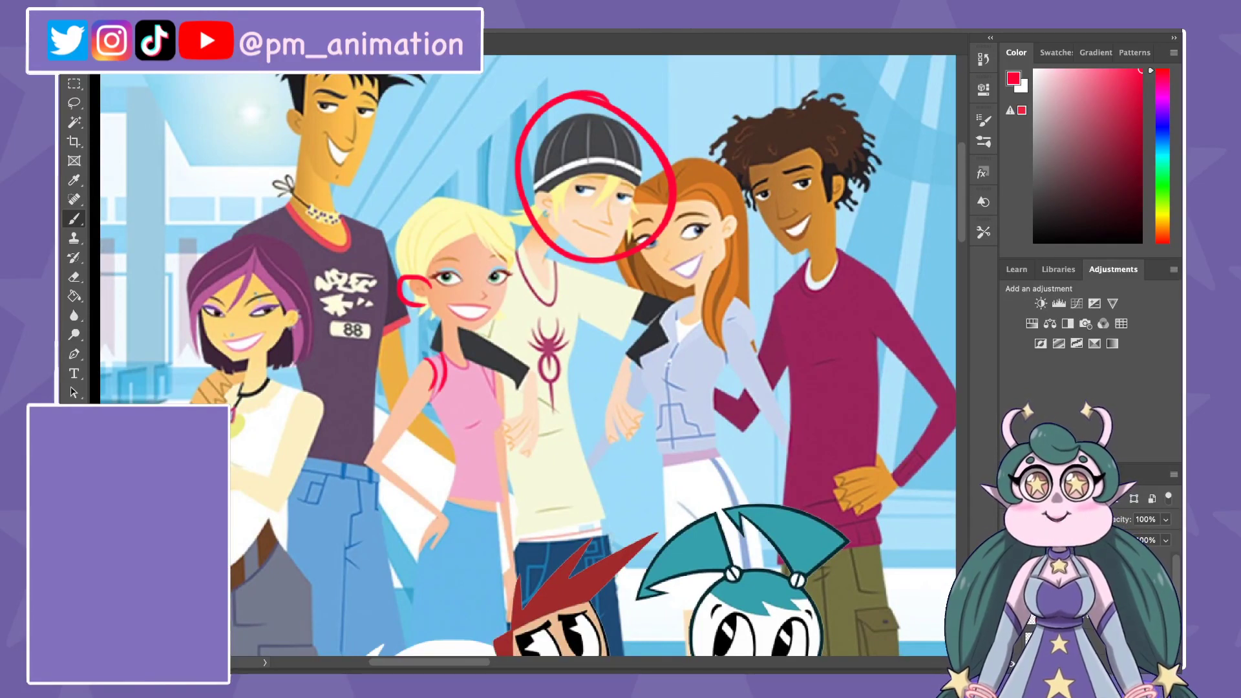
{"action": "left_click_drag", "start_coordinate": [271, 562], "coordinate": [232, 594]}
Step: Mark the grey pants in the group reference with red strokes
{"action": "scroll", "coordinate": [527, 356], "scroll_direction": "down", "scroll_amount": 3}
{"action": "scroll", "coordinate": [527, 356], "scroll_direction": "down", "scroll_amount": 4}
{"action": "scroll", "coordinate": [527, 355], "scroll_direction": "left", "scroll_amount": 2}
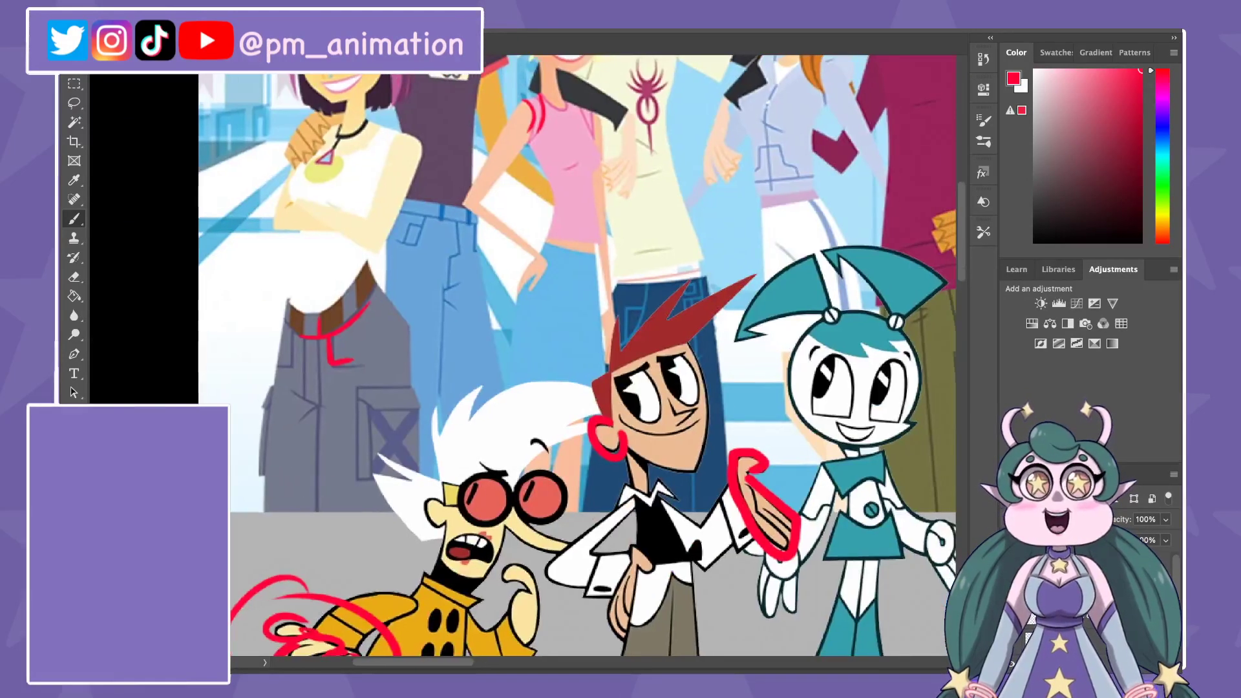
{"action": "left_click_drag", "start_coordinate": [320, 363], "coordinate": [313, 490]}
{"action": "mouse_move", "coordinate": [316, 395]}
{"action": "left_mouse_down"}
{"action": "mouse_move", "coordinate": [295, 407]}
{"action": "mouse_move", "coordinate": [300, 395]}
{"action": "left_mouse_up"}
{"action": "left_click_drag", "start_coordinate": [316, 409], "coordinate": [289, 428]}
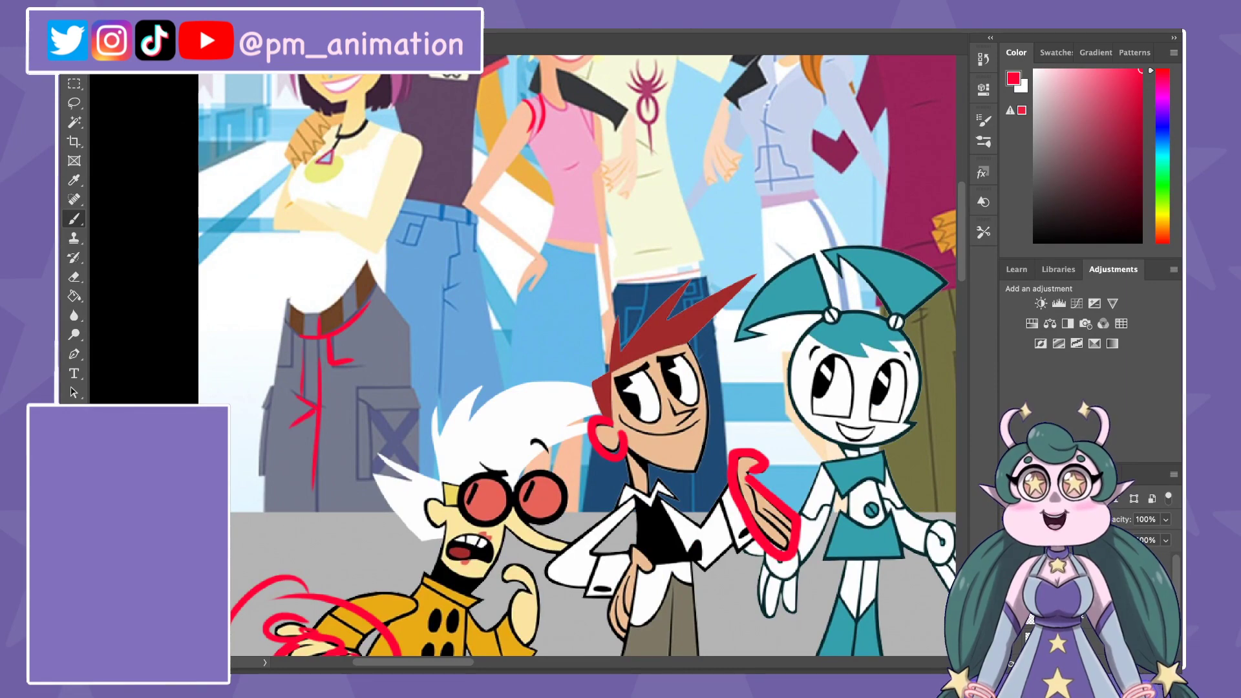
Step: Pan across the reference images to inspect the hand, briefly toggling eraser and brush
{"action": "scroll", "coordinate": [303, 420], "scroll_direction": "down", "scroll_amount": 2}
{"action": "scroll", "coordinate": [614, 355], "scroll_direction": "down", "scroll_amount": 2}
{"action": "scroll", "coordinate": [614, 356], "scroll_direction": "right", "scroll_amount": 3}
{"action": "scroll", "coordinate": [614, 355], "scroll_direction": "right", "scroll_amount": 5}
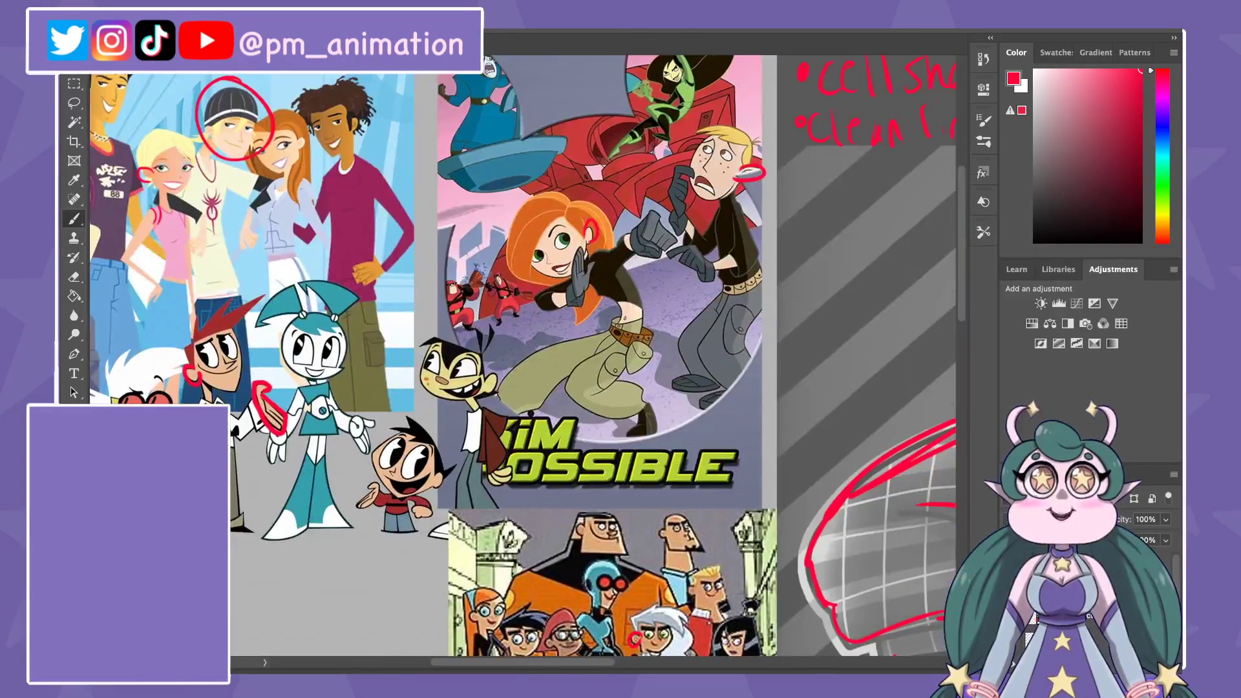
{"action": "scroll", "coordinate": [614, 356], "scroll_direction": "right", "scroll_amount": 2}
{"action": "scroll", "coordinate": [550, 265], "scroll_direction": "down", "scroll_amount": 1}
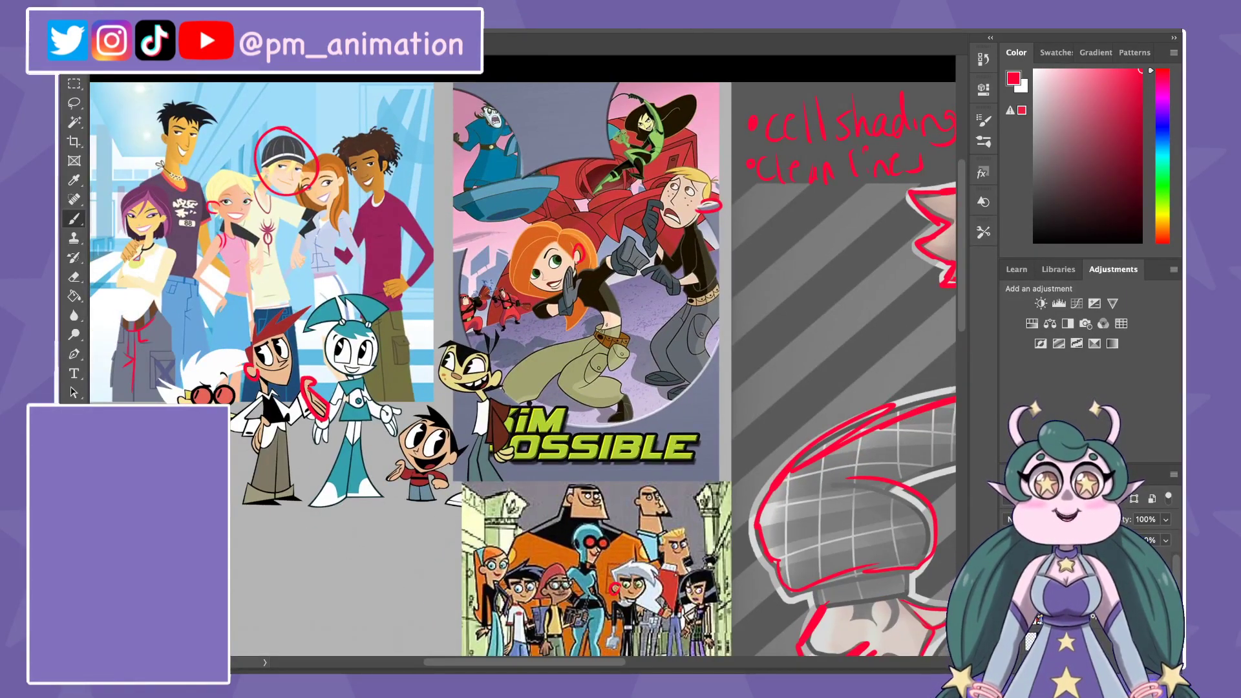
{"action": "scroll", "coordinate": [524, 362], "scroll_direction": "right", "scroll_amount": 6}
{"action": "scroll", "coordinate": [523, 362], "scroll_direction": "left", "scroll_amount": 4}
{"action": "scroll", "coordinate": [524, 362], "scroll_direction": "down", "scroll_amount": 4}
{"action": "scroll", "coordinate": [524, 362], "scroll_direction": "up", "scroll_amount": 1}
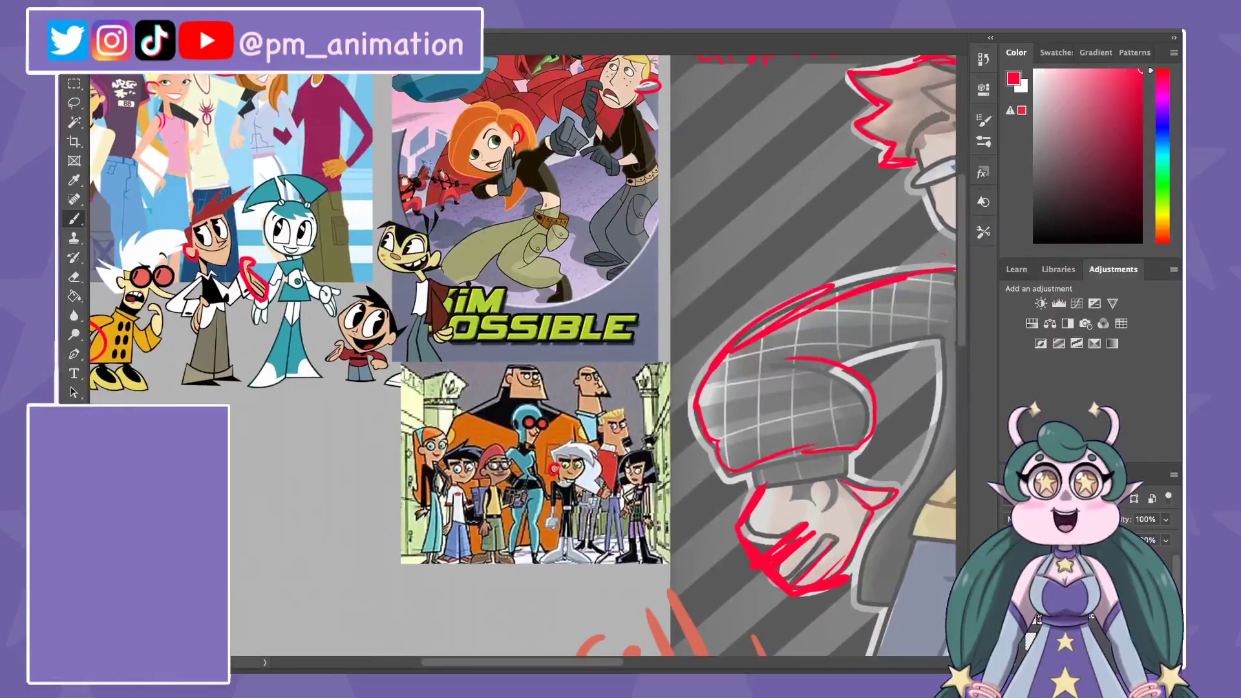
{"action": "scroll", "coordinate": [524, 355], "scroll_direction": "up", "scroll_amount": 2}
{"action": "scroll", "coordinate": [523, 355], "scroll_direction": "left", "scroll_amount": 1}
{"action": "scroll", "coordinate": [524, 356], "scroll_direction": "up", "scroll_amount": 1}
{"action": "scroll", "coordinate": [523, 356], "scroll_direction": "down", "scroll_amount": 4}
{"action": "scroll", "coordinate": [524, 355], "scroll_direction": "right", "scroll_amount": 3}
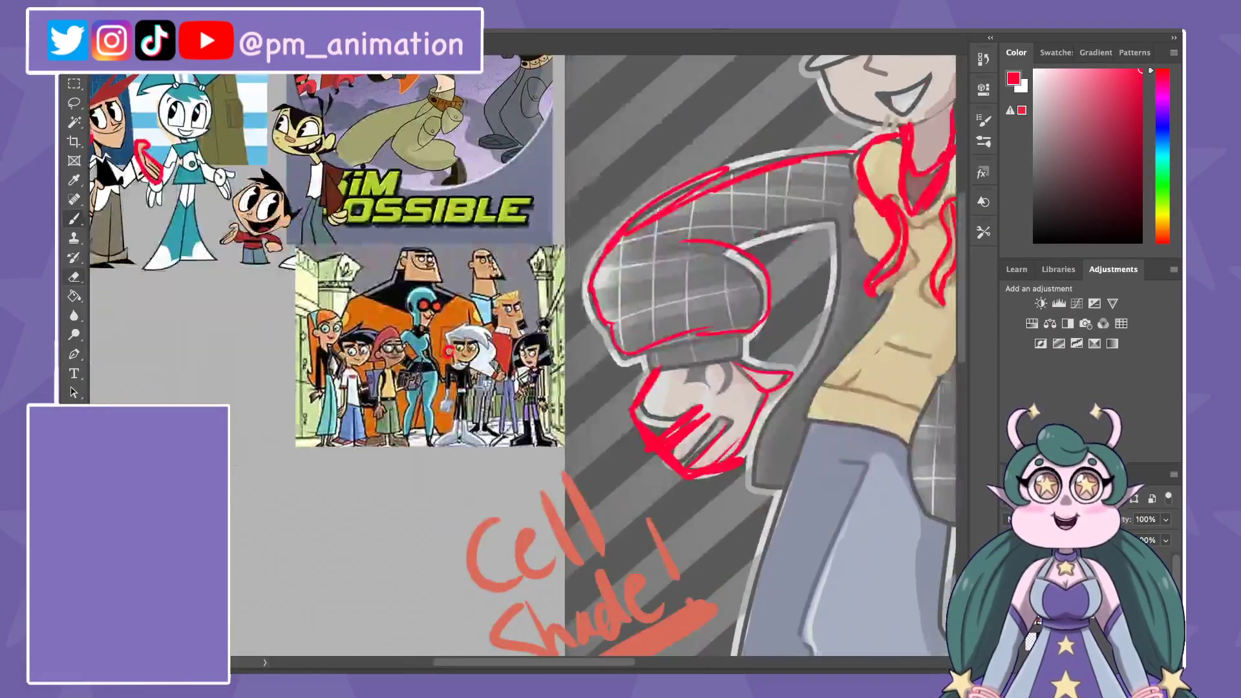
{"action": "key", "text": "e"}
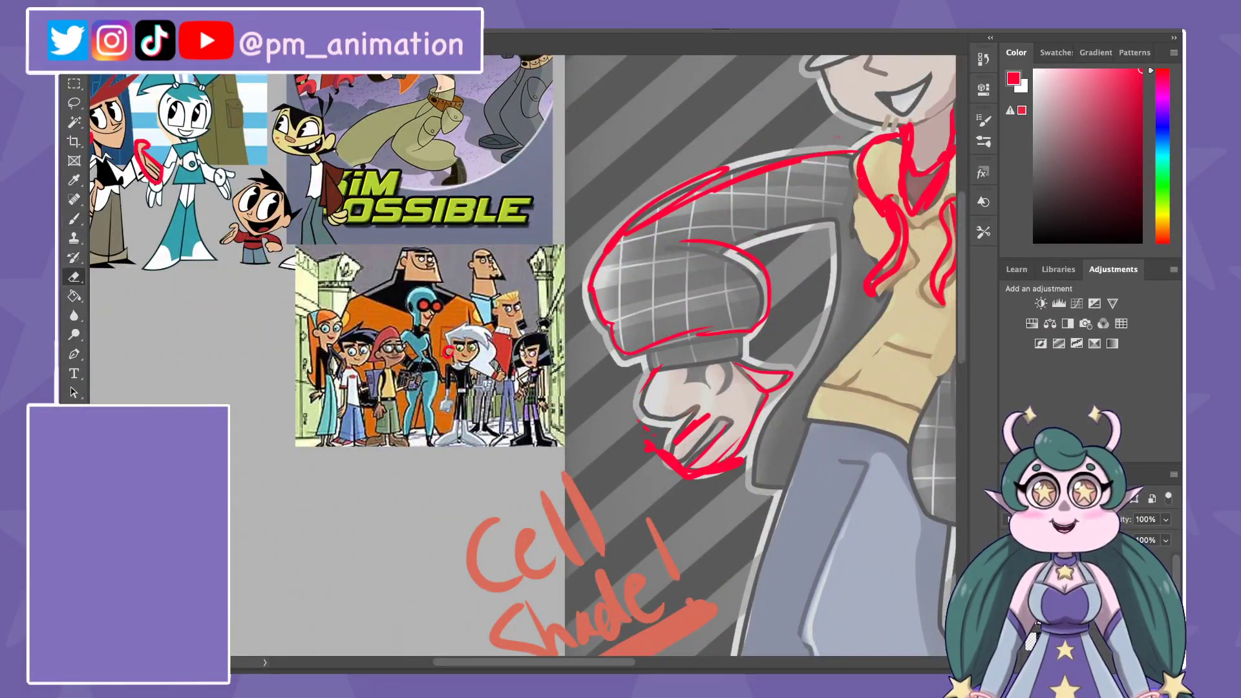
{"action": "scroll", "coordinate": [686, 413], "scroll_direction": "up", "scroll_amount": 3}
{"action": "scroll", "coordinate": [647, 388], "scroll_direction": "up", "scroll_amount": 2}
{"action": "key", "text": "b"}
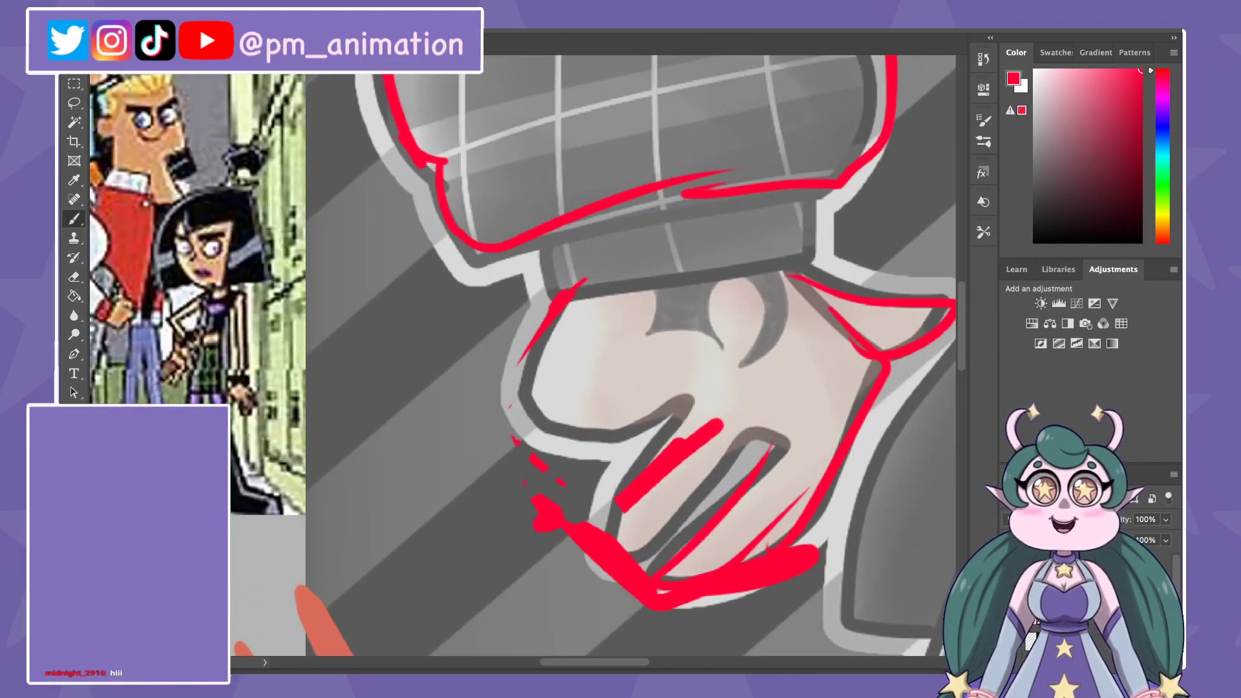
{"action": "scroll", "coordinate": [582, 427], "scroll_direction": "down", "scroll_amount": 1}
{"action": "scroll", "coordinate": [581, 427], "scroll_direction": "down", "scroll_amount": 1}
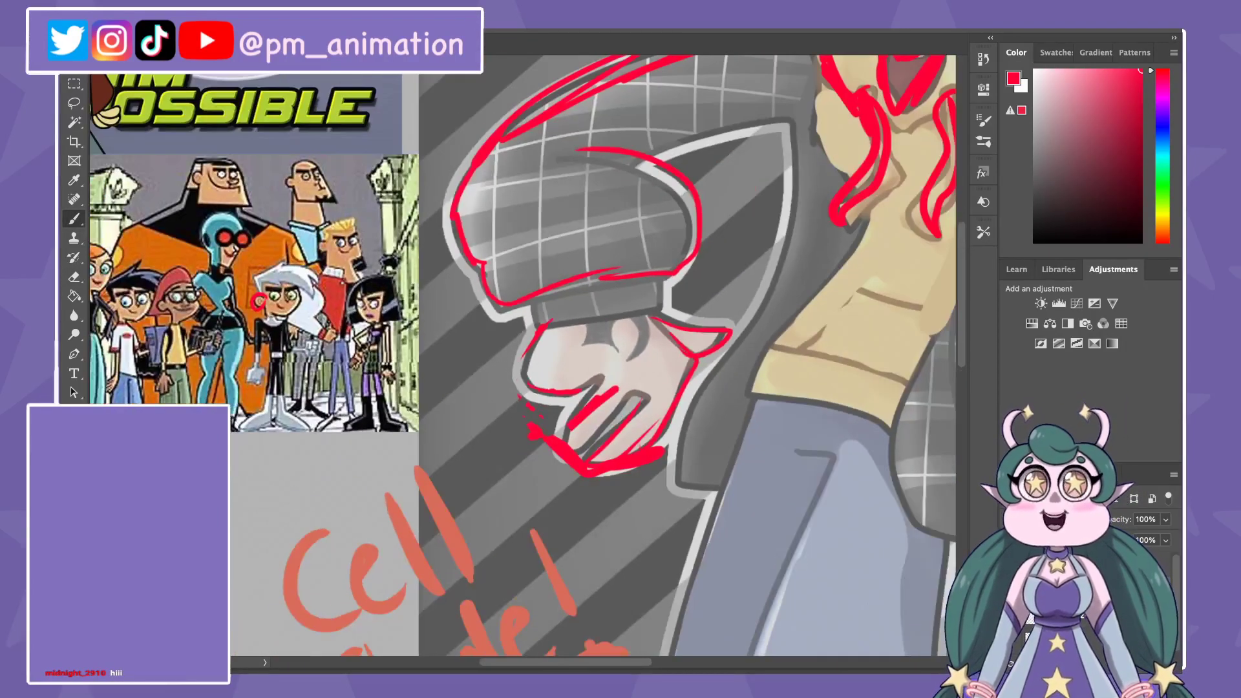
{"action": "scroll", "coordinate": [582, 427], "scroll_direction": "down", "scroll_amount": 1}
{"action": "scroll", "coordinate": [582, 362], "scroll_direction": "up", "scroll_amount": 2}
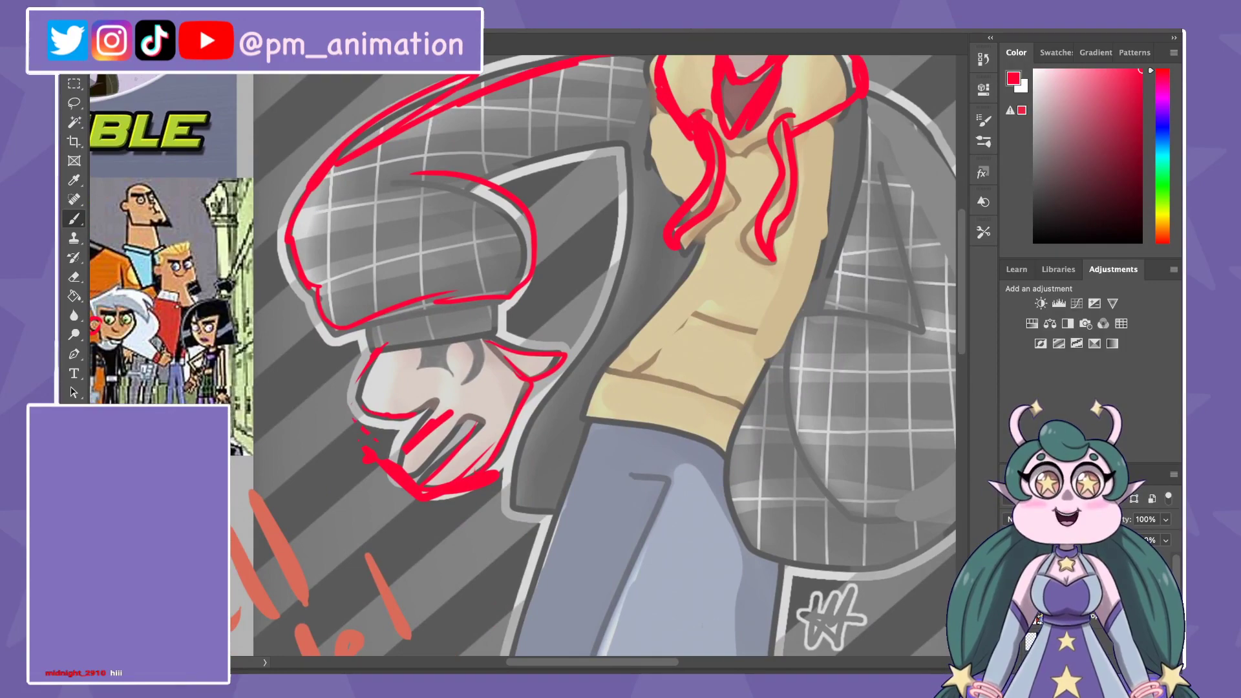
{"action": "left_click_drag", "start_coordinate": [452, 323], "coordinate": [840, 426]}
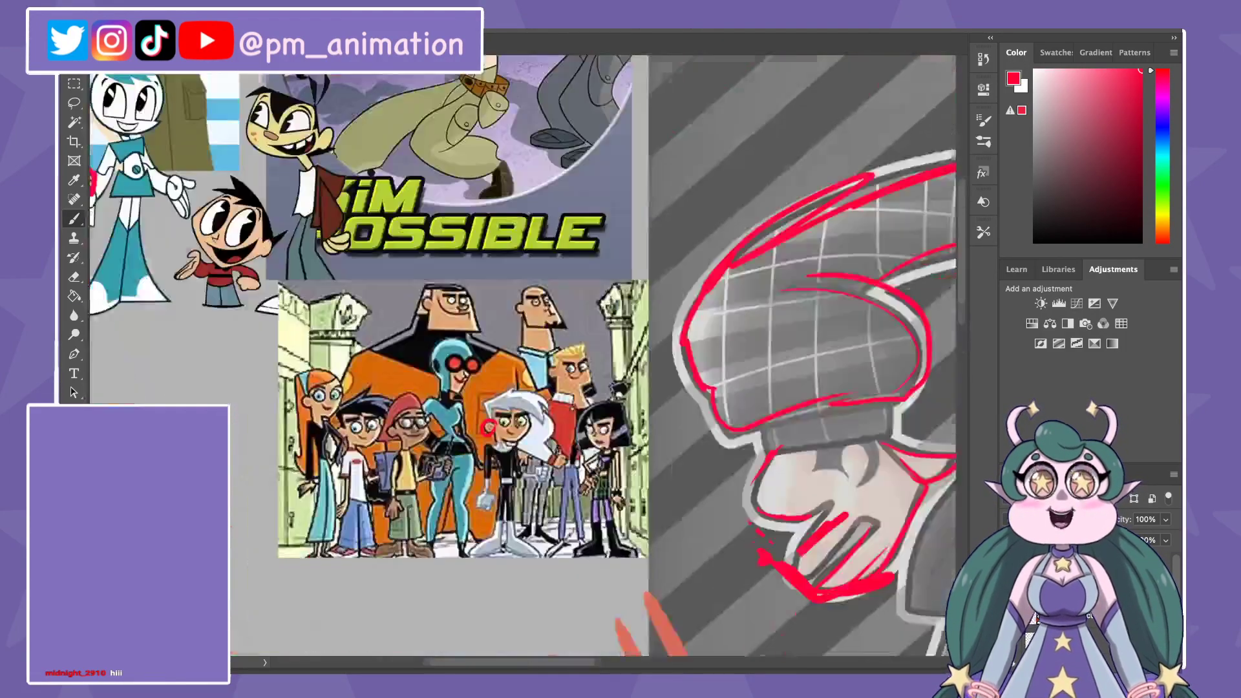
{"action": "scroll", "coordinate": [523, 356], "scroll_direction": "up", "scroll_amount": 5}
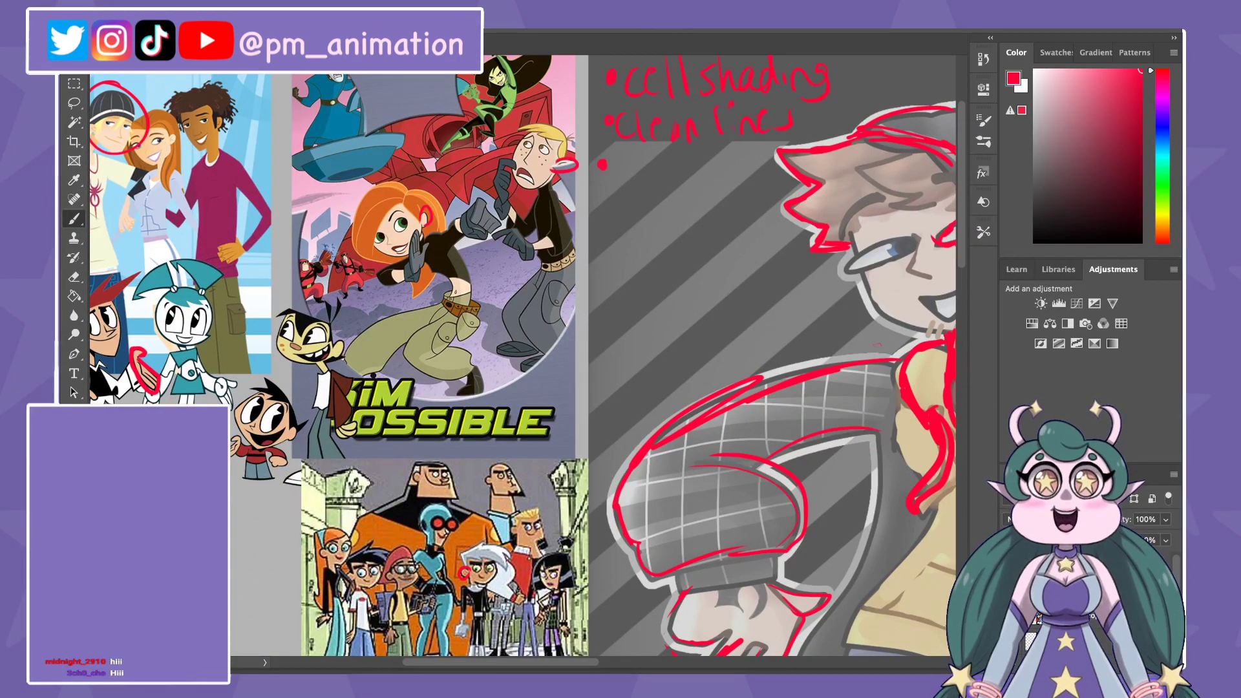
Step: Add red marks over the reference face and hand, and handwrite the 'Full shapes' note
{"action": "mouse_move", "coordinate": [425, 214]}
{"action": "left_mouse_down"}
{"action": "mouse_move", "coordinate": [410, 272]}
{"action": "mouse_move", "coordinate": [421, 252]}
{"action": "mouse_move", "coordinate": [419, 265]}
{"action": "left_mouse_up"}
{"action": "left_click_drag", "start_coordinate": [623, 152], "coordinate": [623, 181]}
{"action": "left_click_drag", "start_coordinate": [616, 152], "coordinate": [632, 150]}
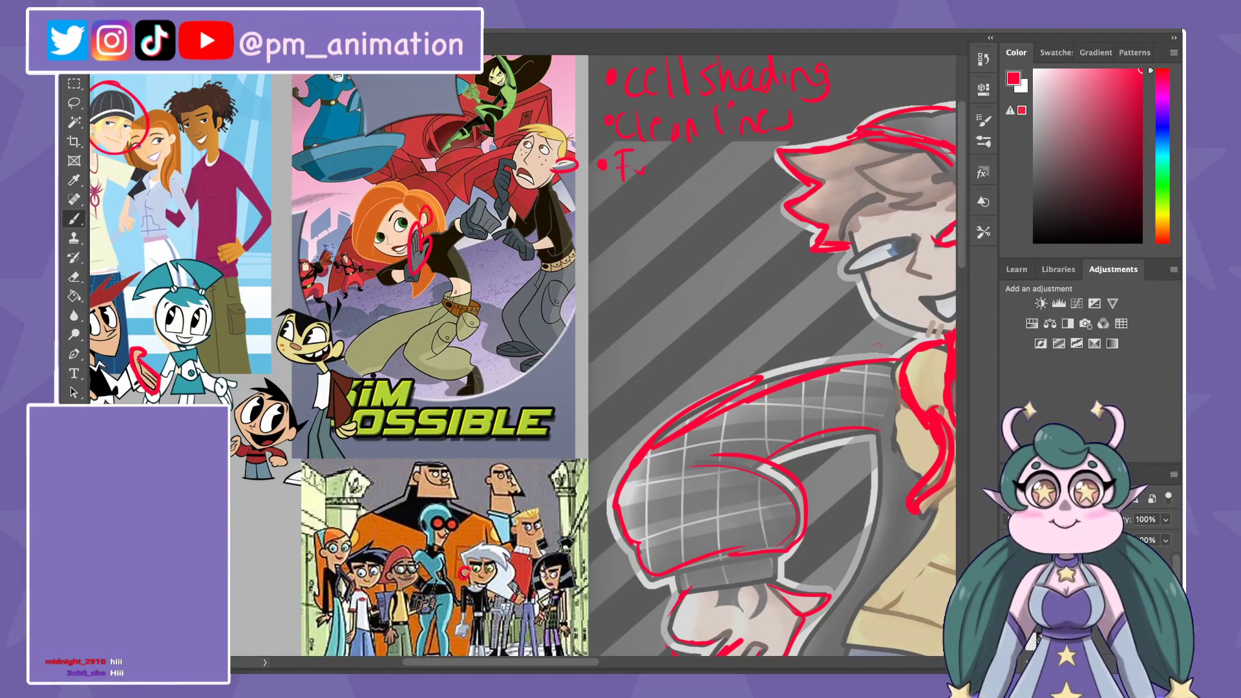
{"action": "mouse_move", "coordinate": [710, 167]}
{"action": "left_mouse_down"}
{"action": "mouse_move", "coordinate": [719, 196]}
{"action": "mouse_move", "coordinate": [730, 184]}
{"action": "left_mouse_up"}
{"action": "left_click_drag", "start_coordinate": [732, 160], "coordinate": [743, 181]}
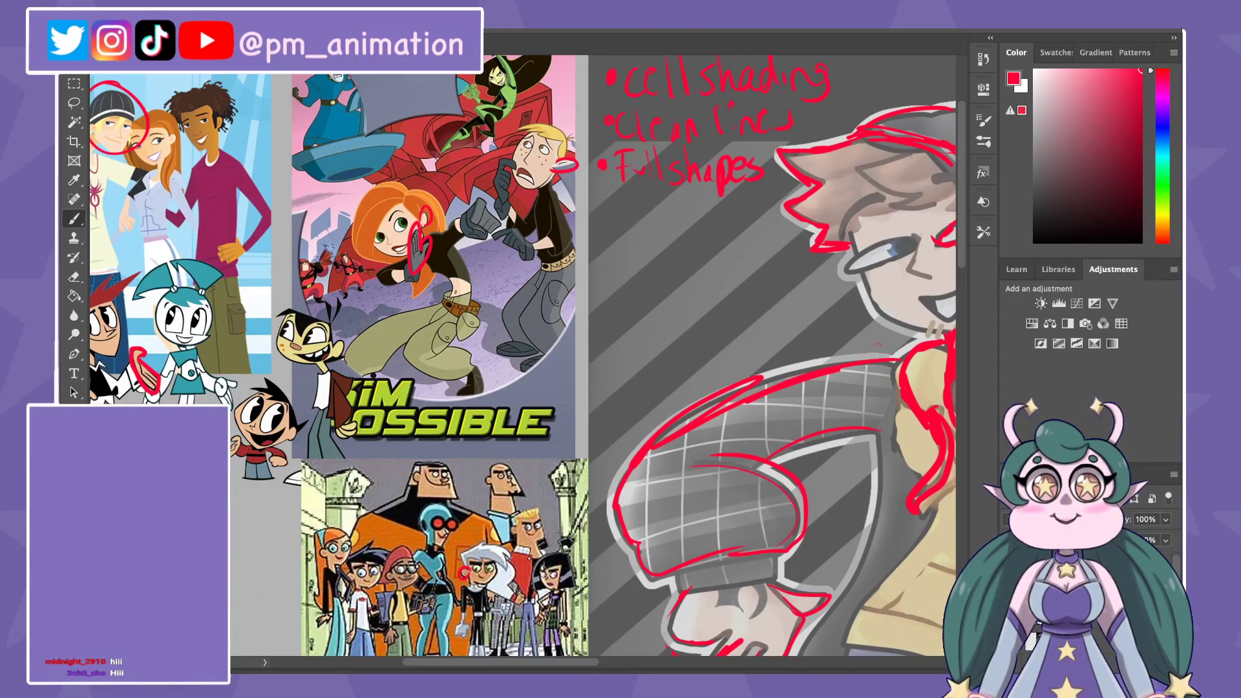
Step: Handwrite a fourth short red bullet note in the critique list
{"action": "scroll", "coordinate": [522, 362], "scroll_direction": "right", "scroll_amount": 3}
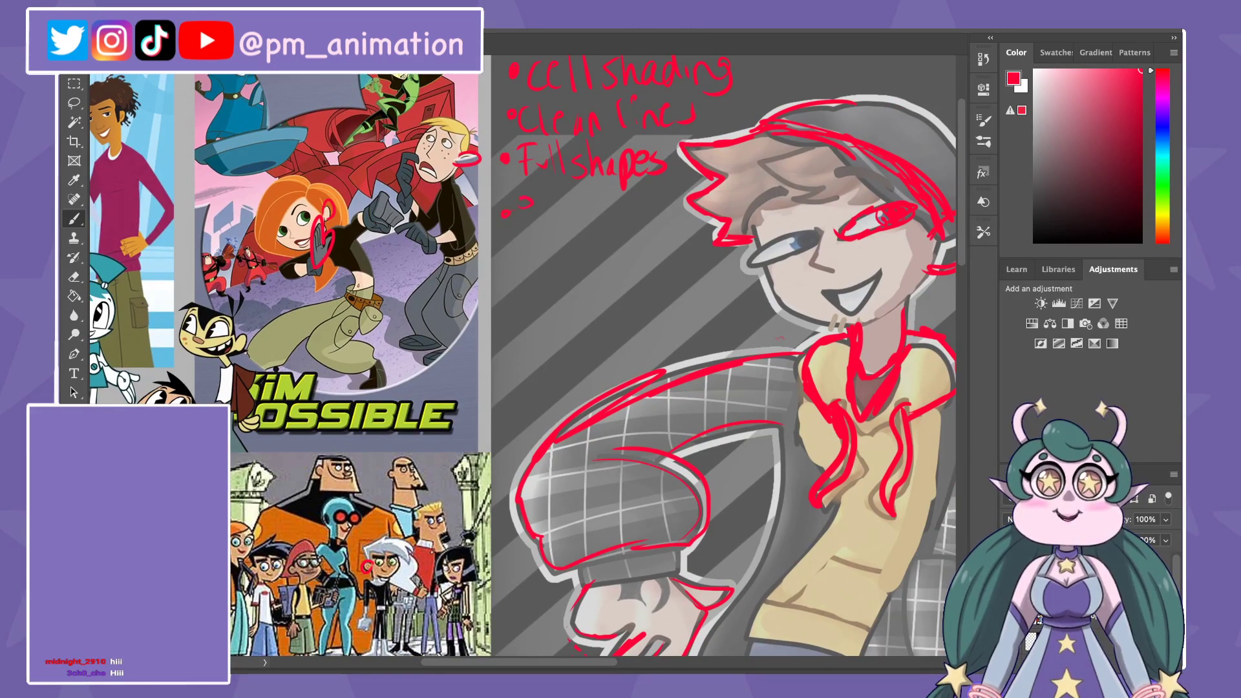
{"action": "mouse_move", "coordinate": [553, 213]}
{"action": "left_mouse_down"}
{"action": "mouse_move", "coordinate": [539, 223]}
{"action": "mouse_move", "coordinate": [561, 221]}
{"action": "left_mouse_up"}
{"action": "mouse_move", "coordinate": [560, 201]}
{"action": "left_mouse_down"}
{"action": "mouse_move", "coordinate": [574, 197]}
{"action": "mouse_move", "coordinate": [569, 230]}
{"action": "left_mouse_up"}
{"action": "left_click_drag", "start_coordinate": [601, 186], "coordinate": [597, 207]}
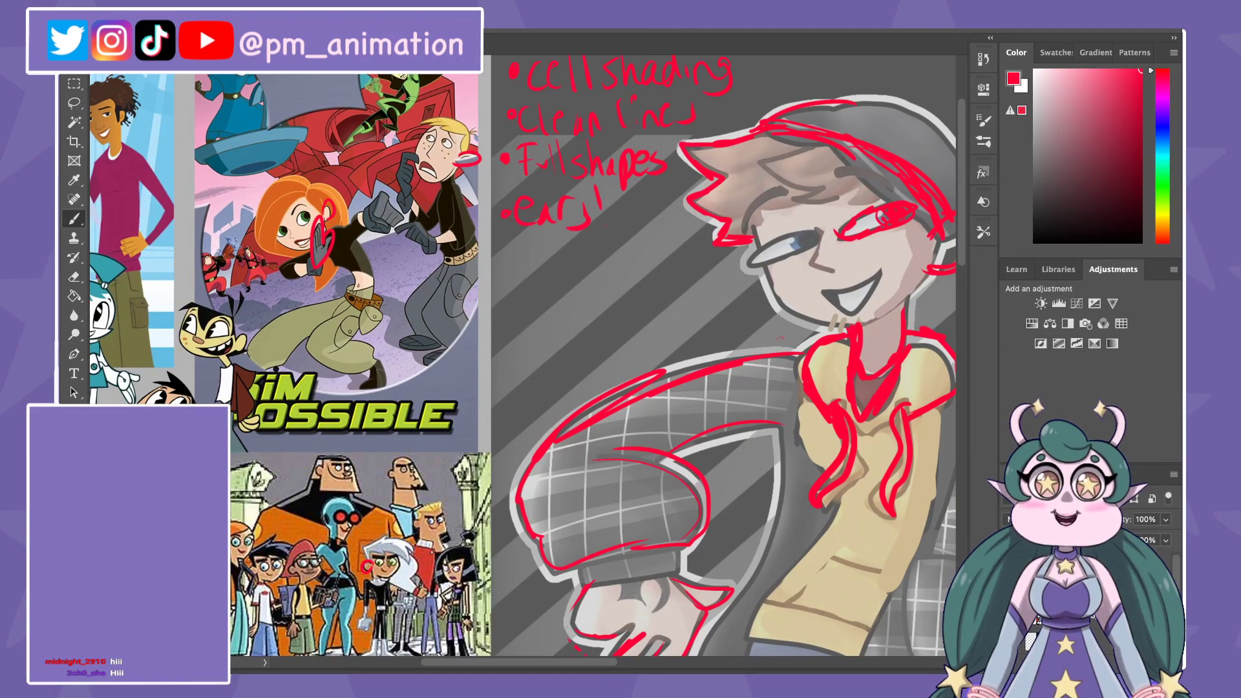
Step: Sketch red lines over the reference character's leg and fit the page to the window
{"action": "scroll", "coordinate": [647, 355], "scroll_direction": "left", "scroll_amount": 10}
{"action": "scroll", "coordinate": [646, 356], "scroll_direction": "right", "scroll_amount": 8}
{"action": "scroll", "coordinate": [646, 356], "scroll_direction": "down", "scroll_amount": 3}
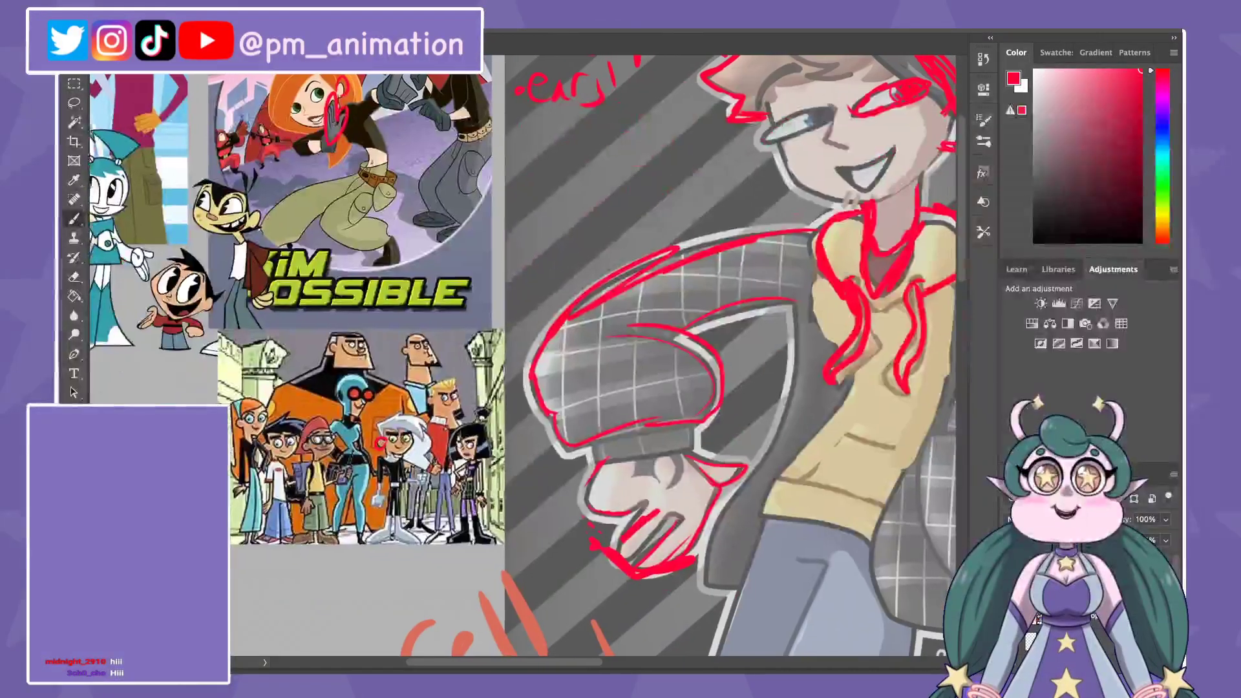
{"action": "mouse_move", "coordinate": [361, 181]}
{"action": "left_mouse_down"}
{"action": "mouse_move", "coordinate": [321, 207]}
{"action": "mouse_move", "coordinate": [342, 236]}
{"action": "left_mouse_up"}
{"action": "left_click_drag", "start_coordinate": [372, 197], "coordinate": [348, 231]}
{"action": "left_click_drag", "start_coordinate": [366, 217], "coordinate": [385, 223]}
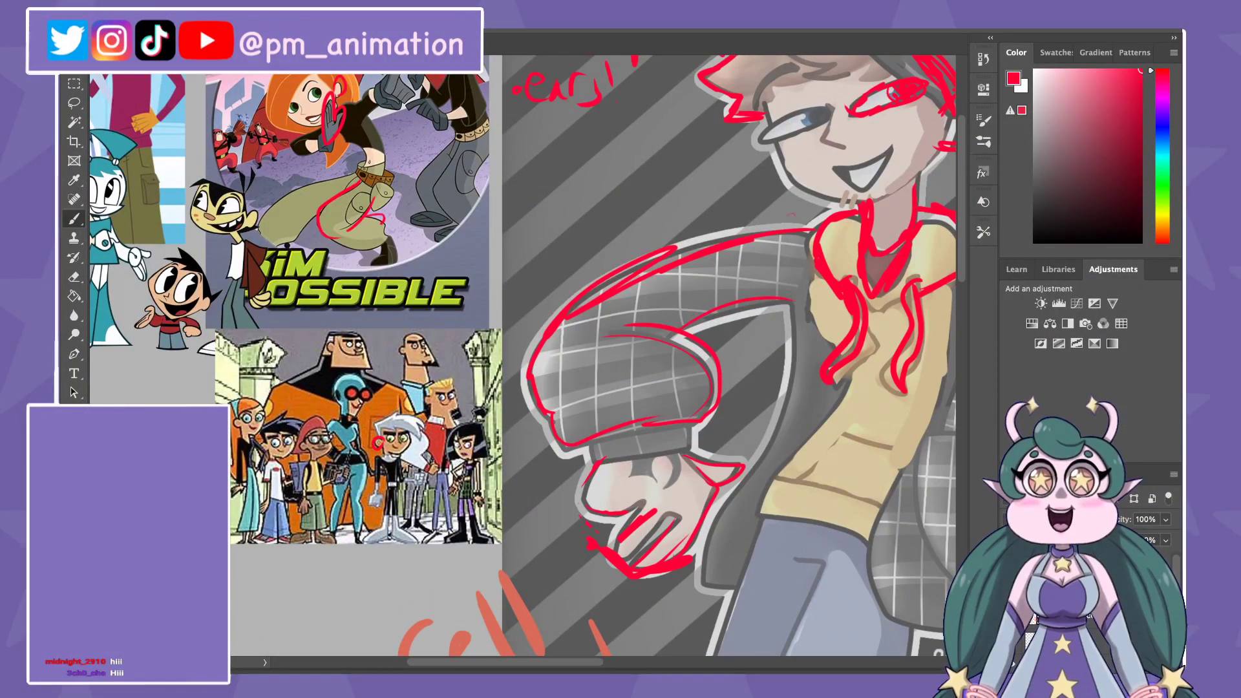
{"action": "key", "text": "ctrl+0"}
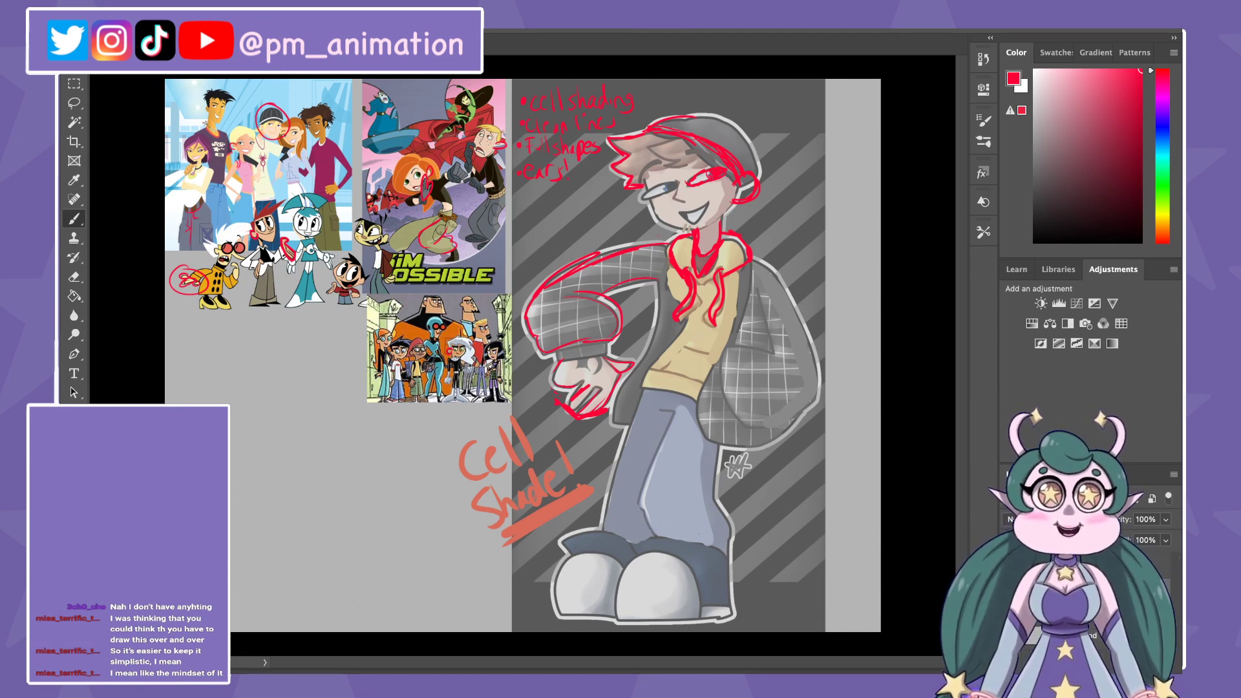
Step: Delete the drawing, restore it with undo, then clear everything to a blank grey canvas
{"action": "key", "text": "Delete"}
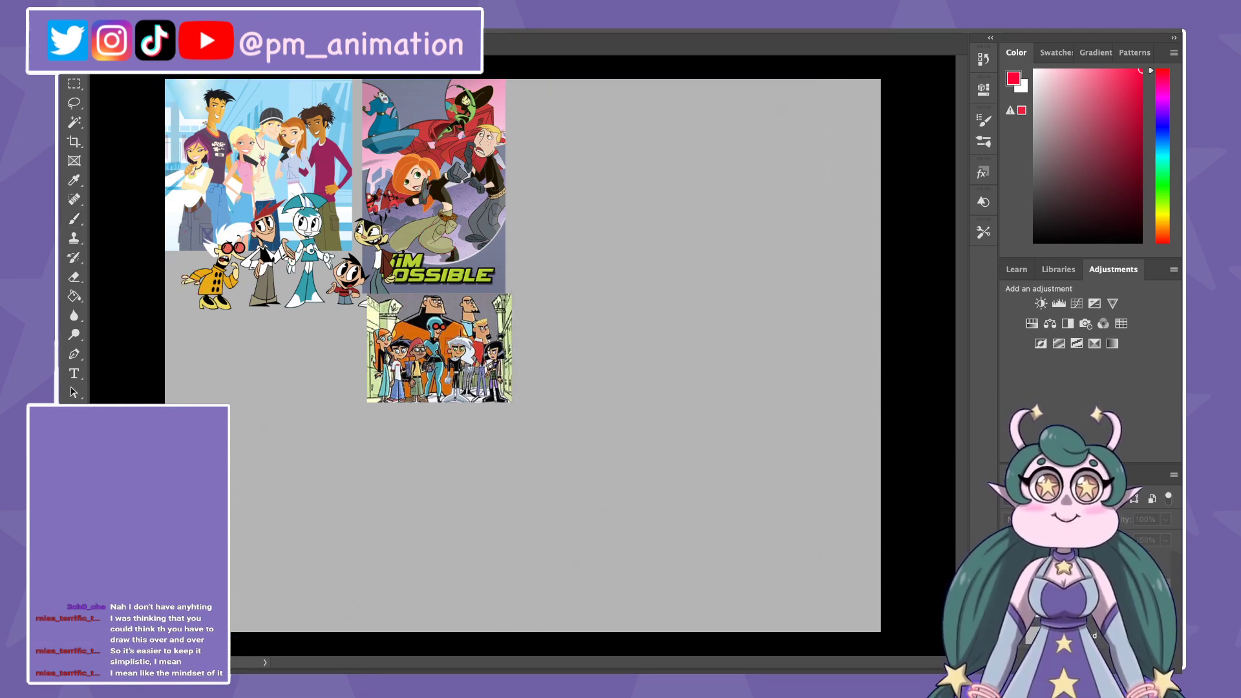
{"action": "key", "text": "ctrl+z"}
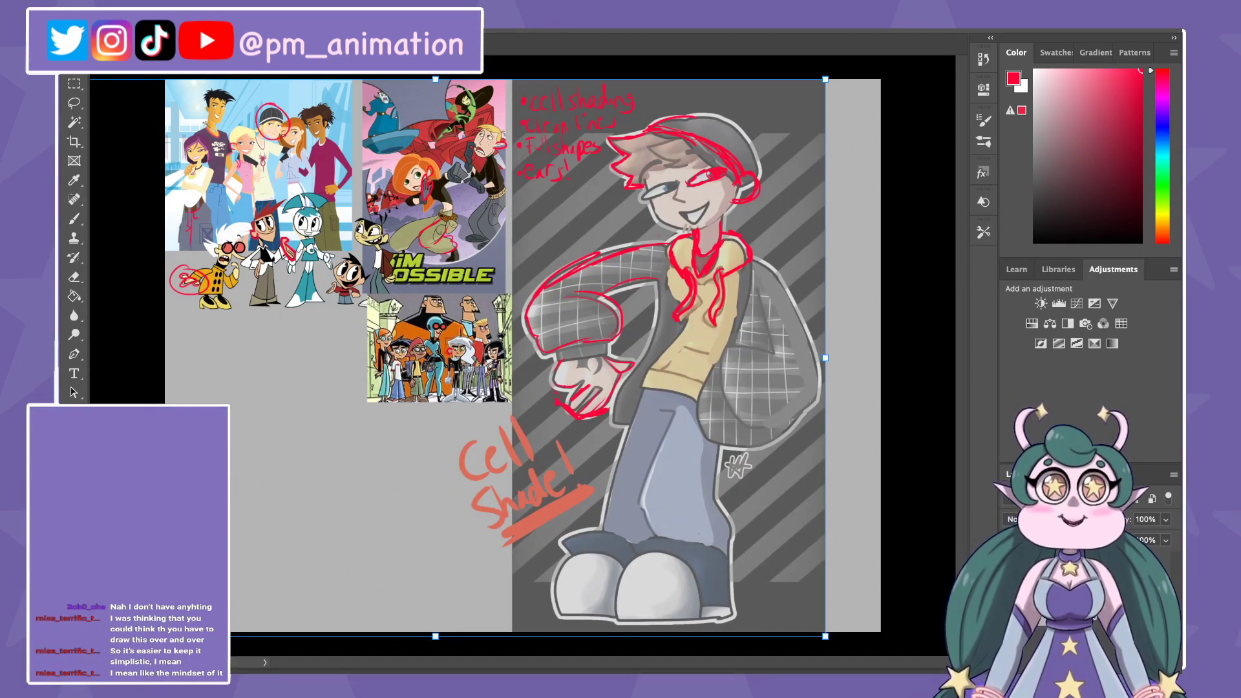
{"action": "key", "text": "Delete"}
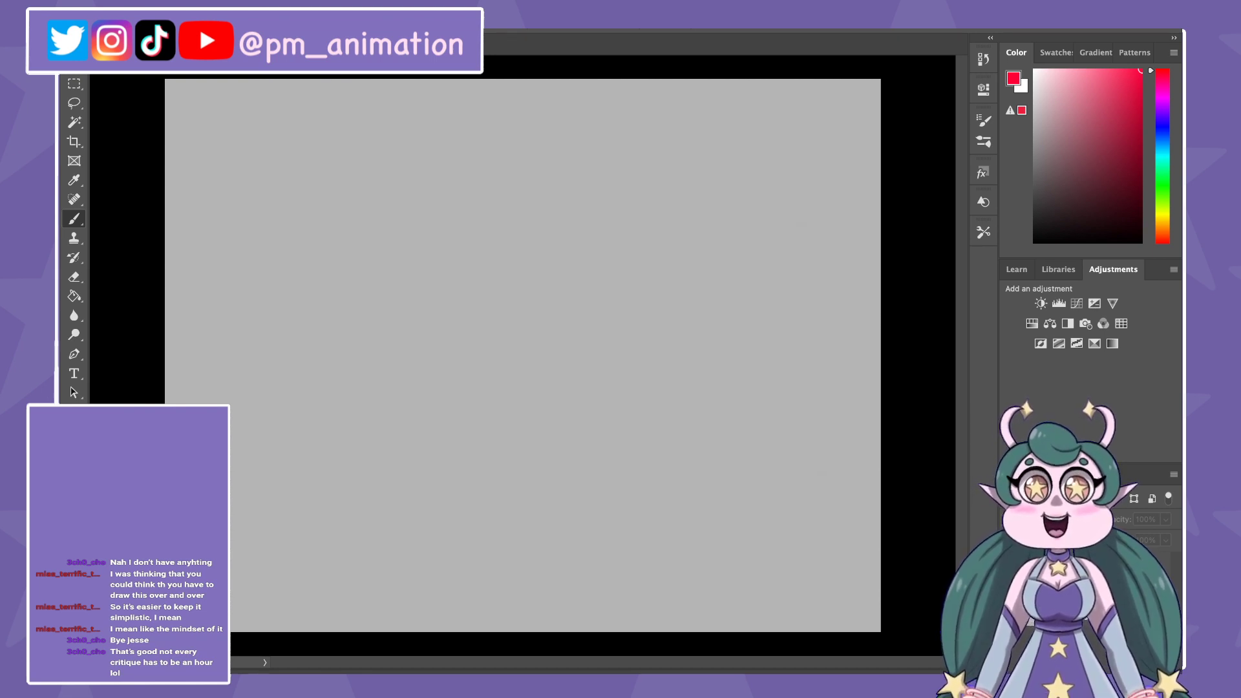
Step: Paste the dark long-haired portrait, scale it to full canvas height, and centre it
{"action": "key", "text": "ctrl+v"}
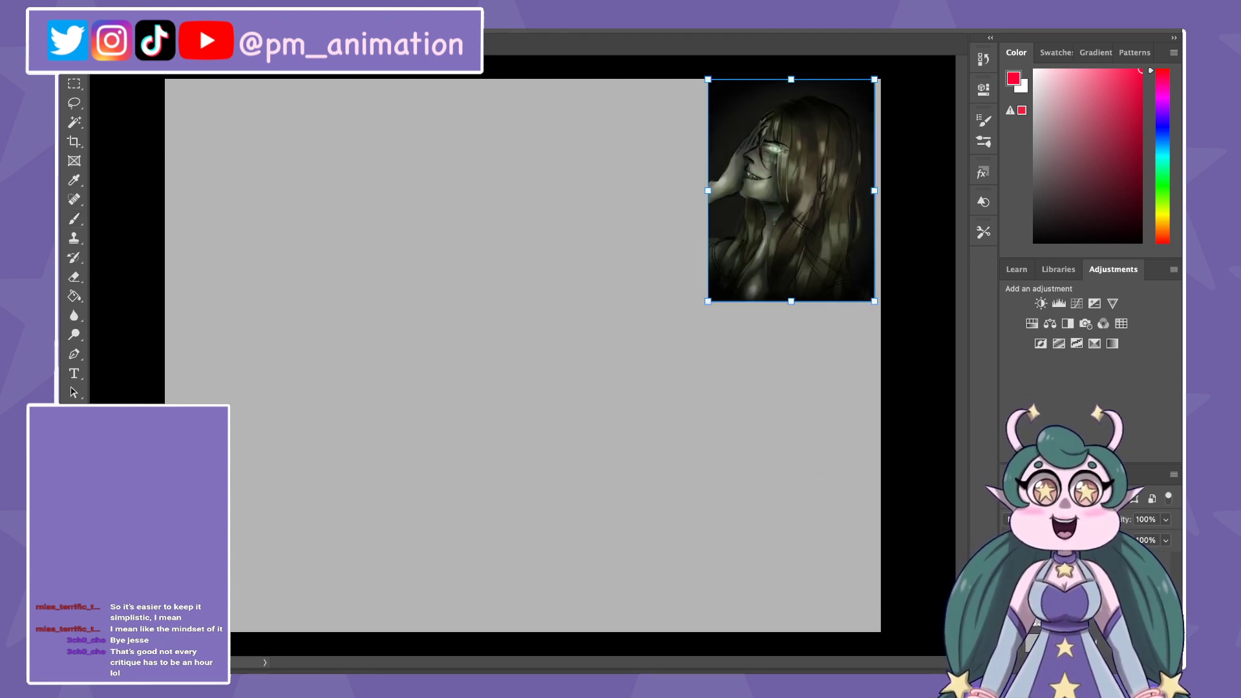
{"action": "left_click_drag", "start_coordinate": [708, 301], "coordinate": [457, 636]}
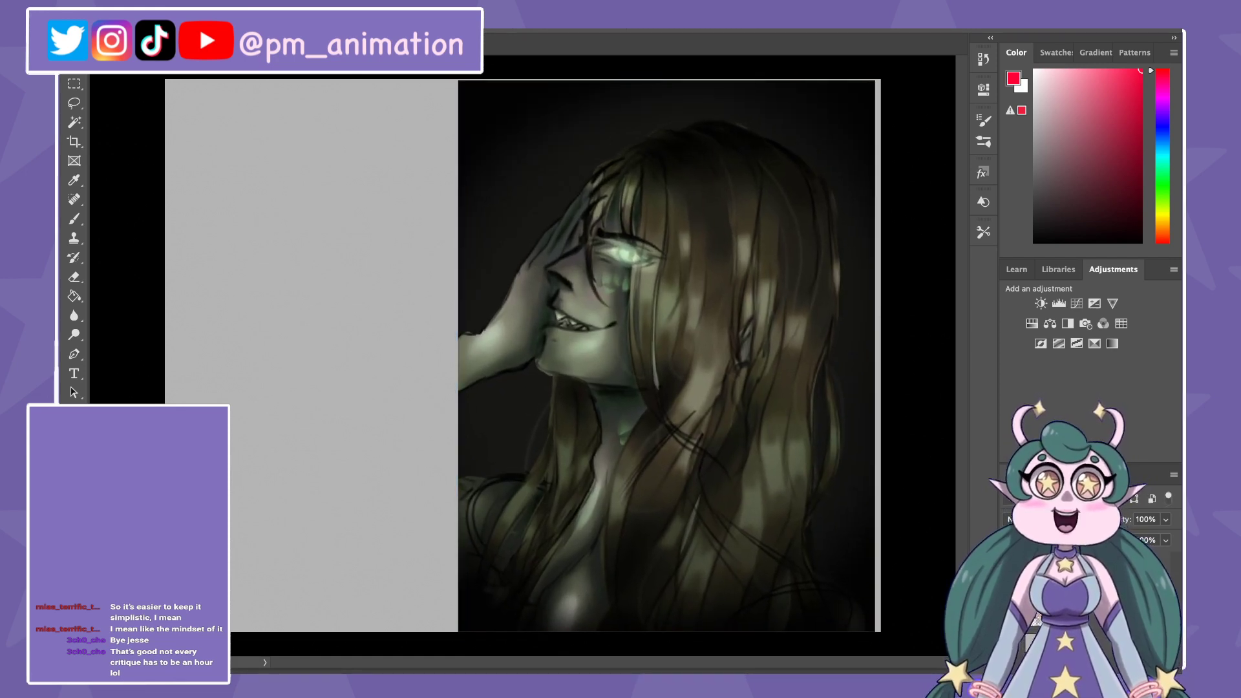
{"action": "left_click_drag", "start_coordinate": [666, 357], "coordinate": [542, 358]}
{"action": "key", "text": "b"}
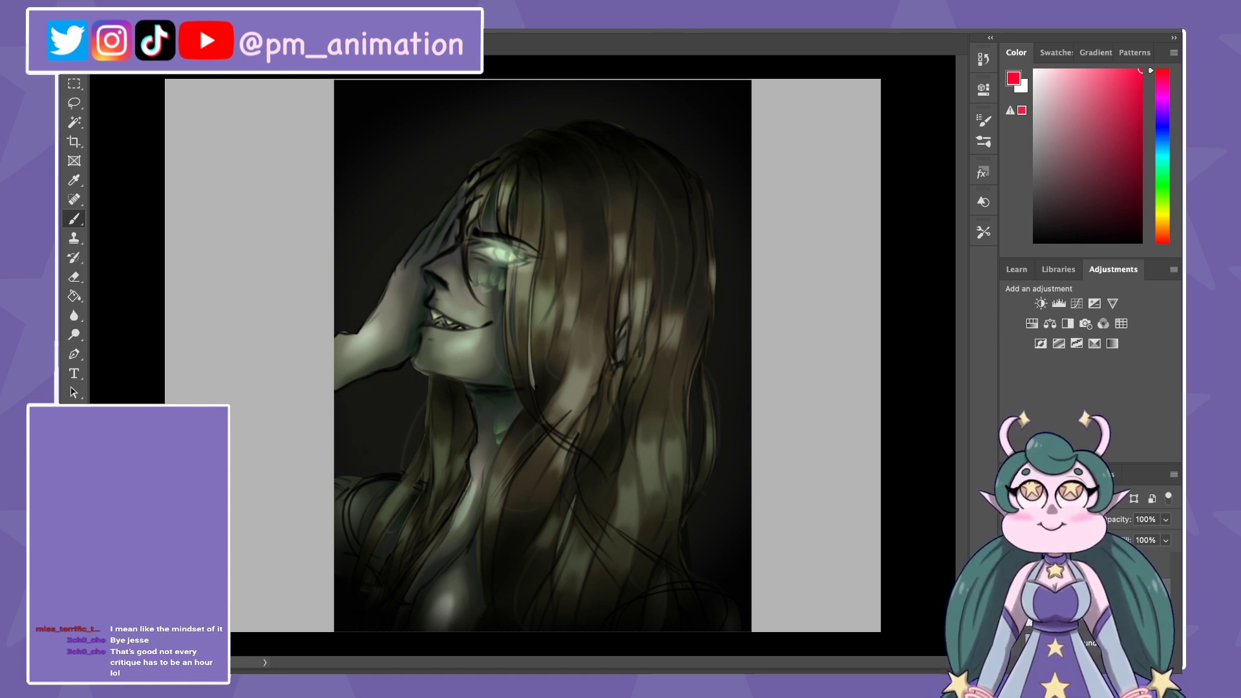
{"action": "key", "text": "ctrl+t"}
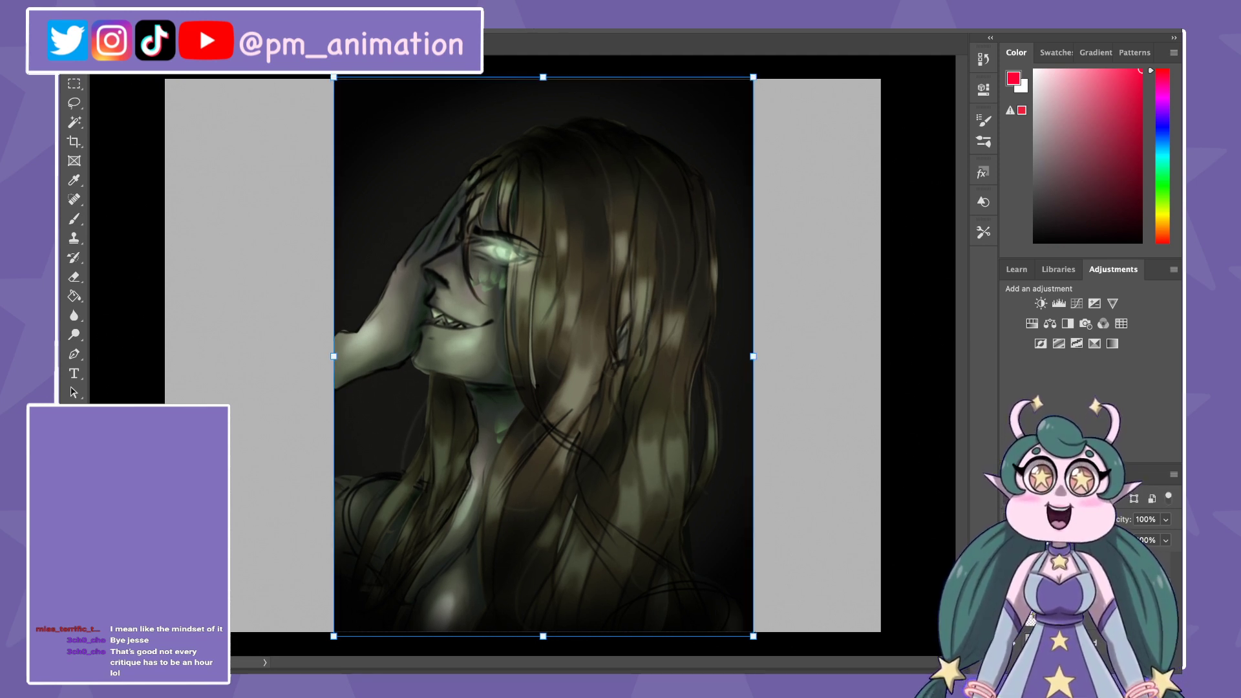
{"action": "key", "text": "Return"}
{"action": "key", "text": "b"}
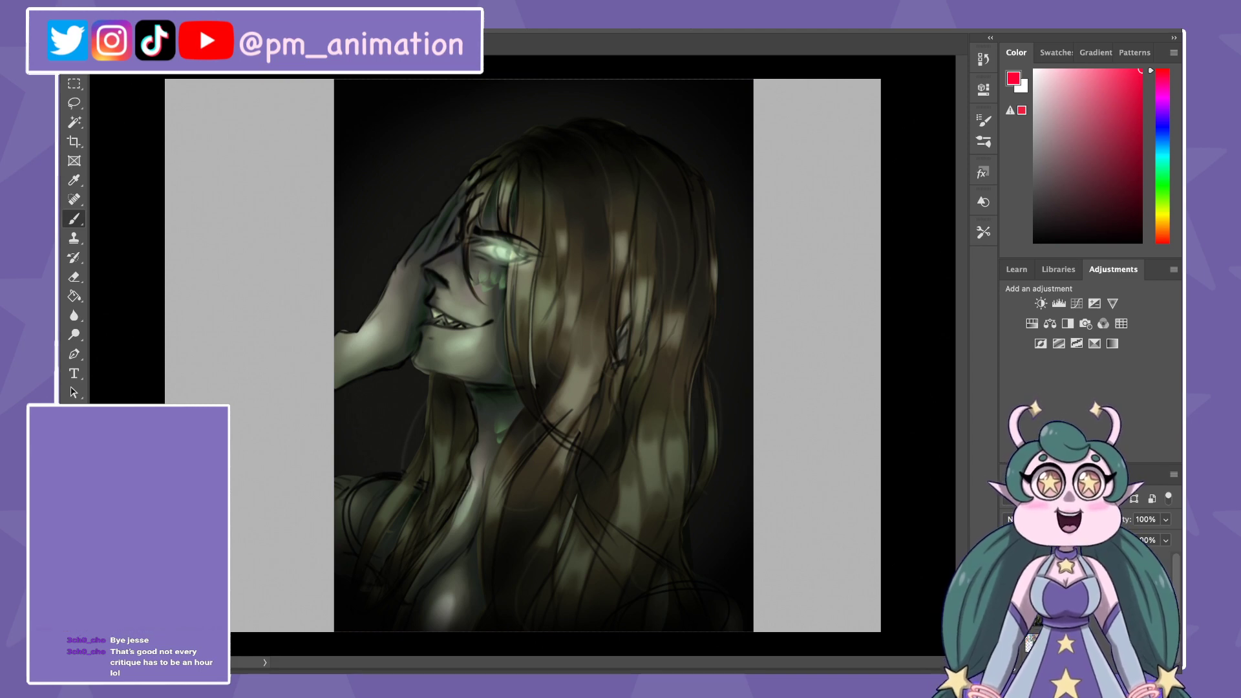
Step: Trace the nose, mouth and jaw lines in red
{"action": "scroll", "coordinate": [510, 258], "scroll_direction": "up", "scroll_amount": 2}
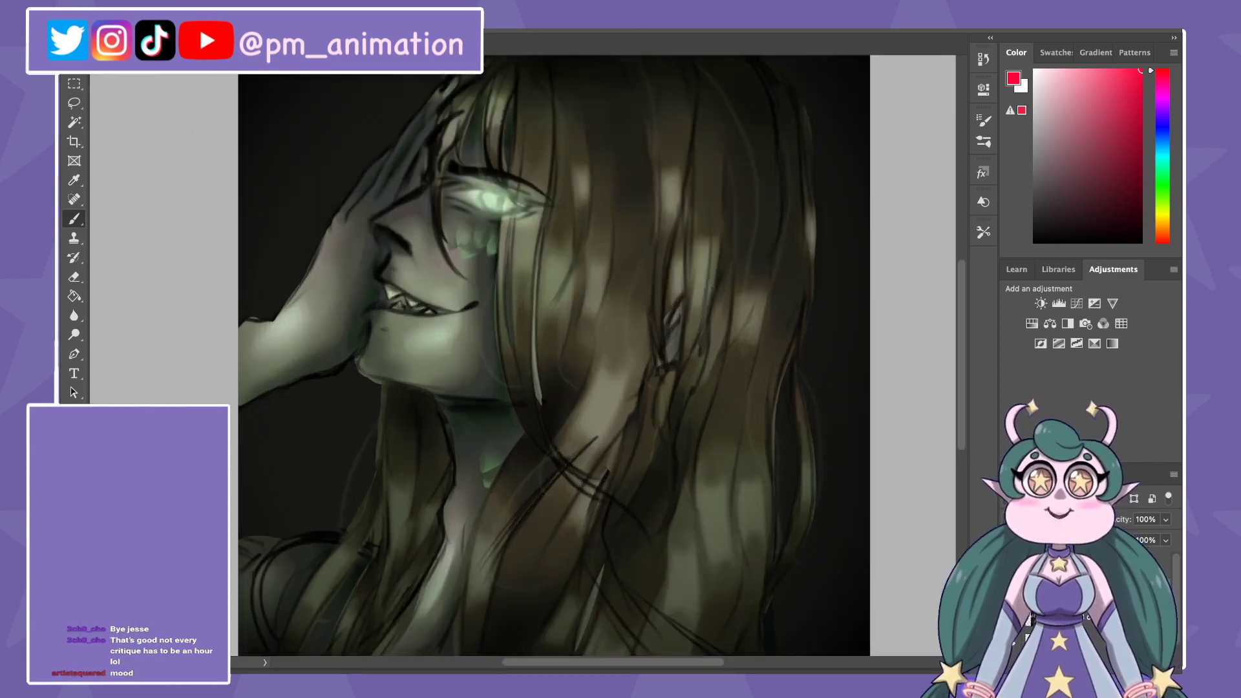
{"action": "scroll", "coordinate": [511, 259], "scroll_direction": "up", "scroll_amount": 2}
{"action": "scroll", "coordinate": [511, 259], "scroll_direction": "up", "scroll_amount": 1}
{"action": "scroll", "coordinate": [517, 278], "scroll_direction": "down", "scroll_amount": 1}
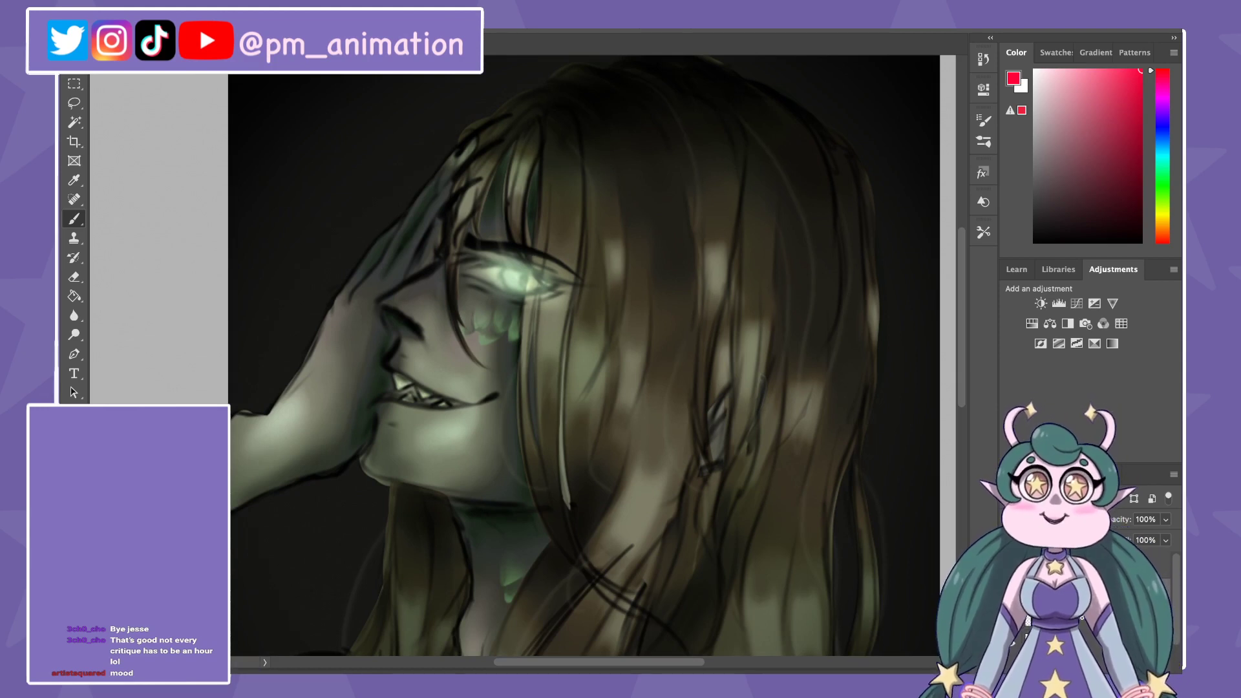
{"action": "scroll", "coordinate": [517, 278], "scroll_direction": "down", "scroll_amount": 1}
{"action": "scroll", "coordinate": [518, 278], "scroll_direction": "down", "scroll_amount": 1}
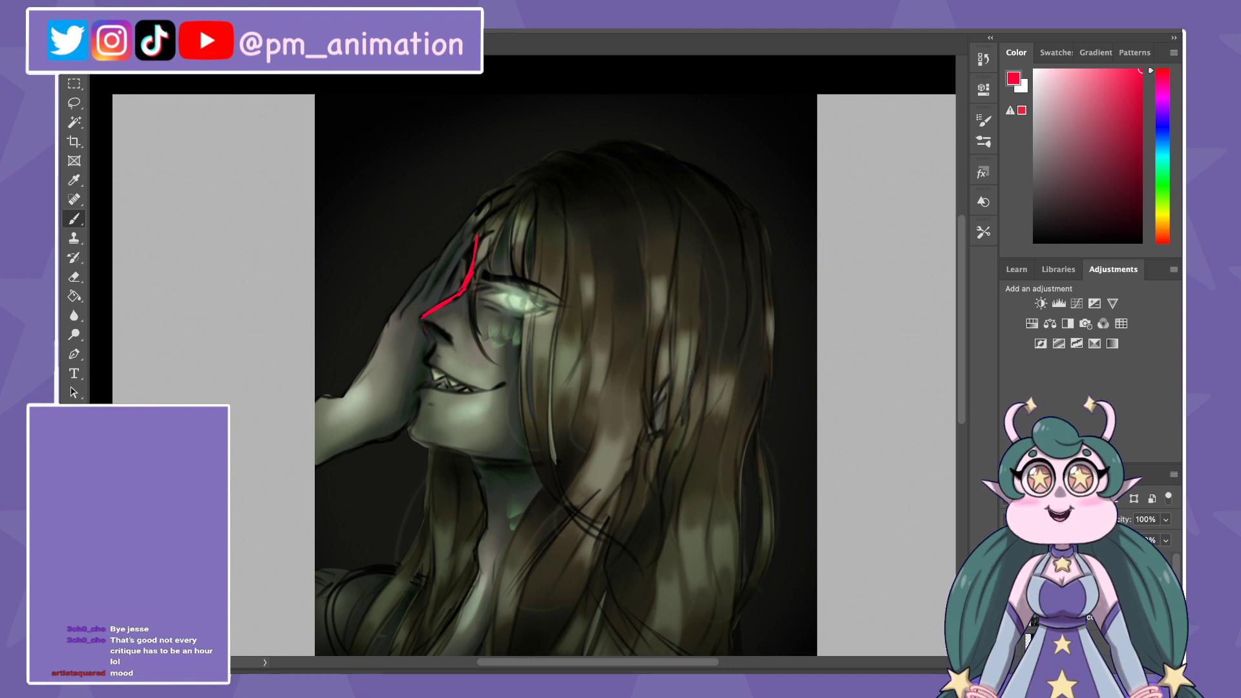
{"action": "left_click_drag", "start_coordinate": [423, 321], "coordinate": [451, 340]}
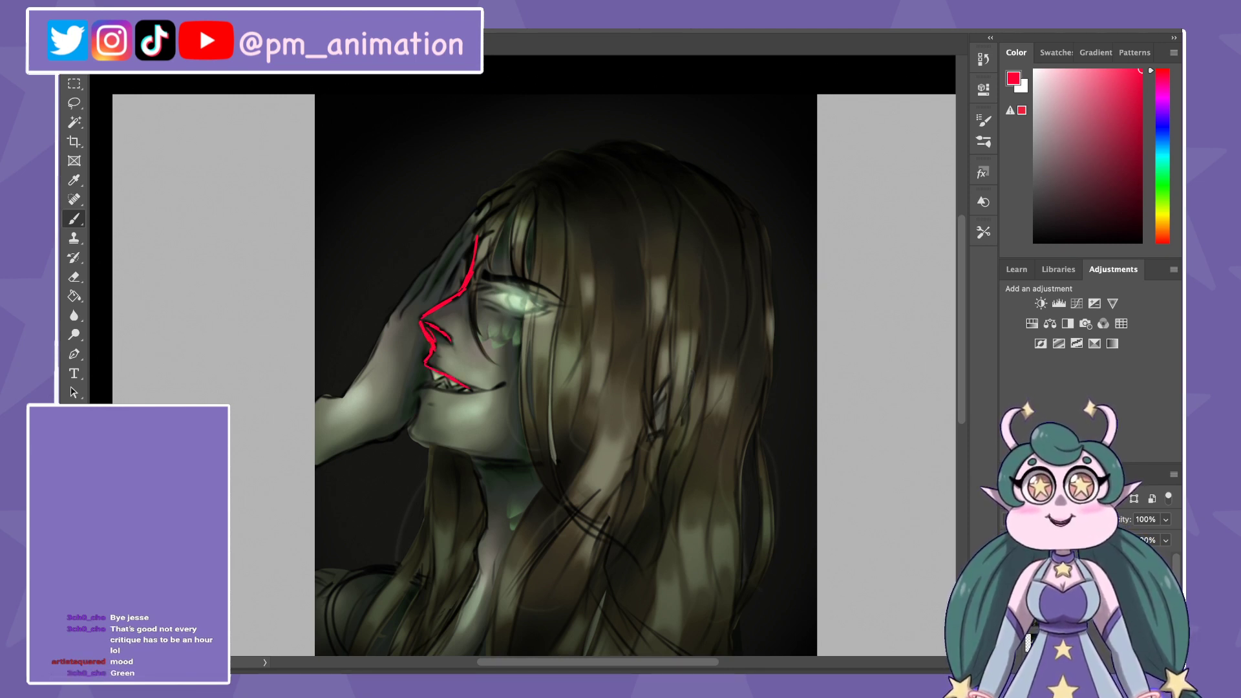
{"action": "left_click_drag", "start_coordinate": [433, 376], "coordinate": [503, 384]}
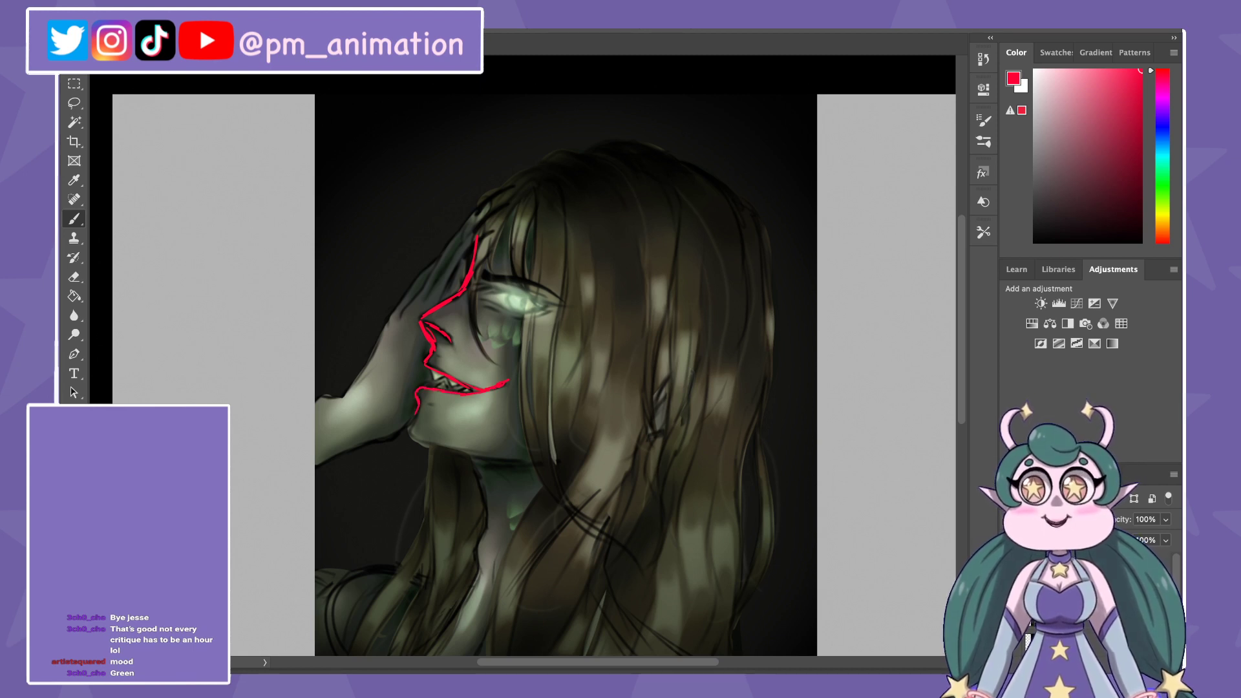
{"action": "left_click_drag", "start_coordinate": [448, 453], "coordinate": [530, 459]}
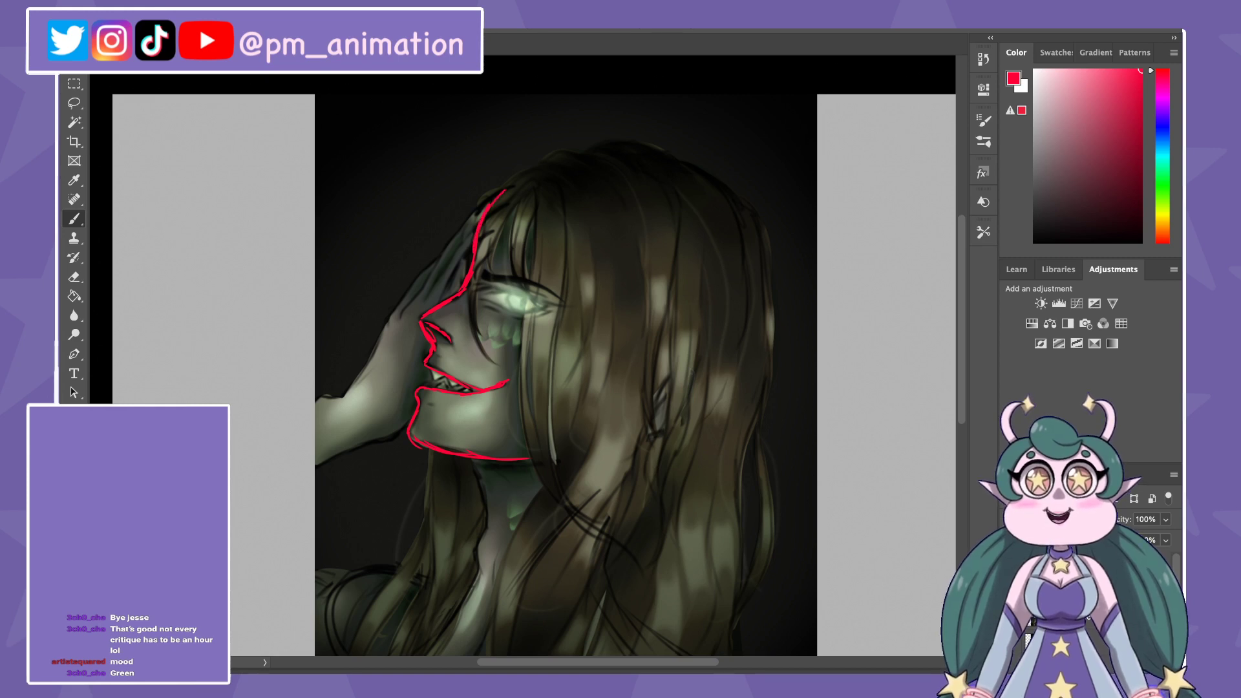
Step: Outline the top, crown and back of the head in red
{"action": "mouse_move", "coordinate": [482, 223]}
{"action": "left_mouse_down"}
{"action": "mouse_move", "coordinate": [539, 168]}
{"action": "mouse_move", "coordinate": [613, 146]}
{"action": "mouse_move", "coordinate": [692, 170]}
{"action": "mouse_move", "coordinate": [768, 254]}
{"action": "left_mouse_up"}
{"action": "mouse_move", "coordinate": [718, 184]}
{"action": "left_mouse_down"}
{"action": "mouse_move", "coordinate": [768, 262]}
{"action": "mouse_move", "coordinate": [778, 336]}
{"action": "left_mouse_up"}
{"action": "left_click_drag", "start_coordinate": [778, 259], "coordinate": [748, 386]}
{"action": "mouse_move", "coordinate": [768, 312]}
{"action": "left_mouse_down"}
{"action": "mouse_move", "coordinate": [735, 389]}
{"action": "mouse_move", "coordinate": [611, 460]}
{"action": "mouse_move", "coordinate": [499, 459]}
{"action": "mouse_move", "coordinate": [545, 321]}
{"action": "left_mouse_up"}
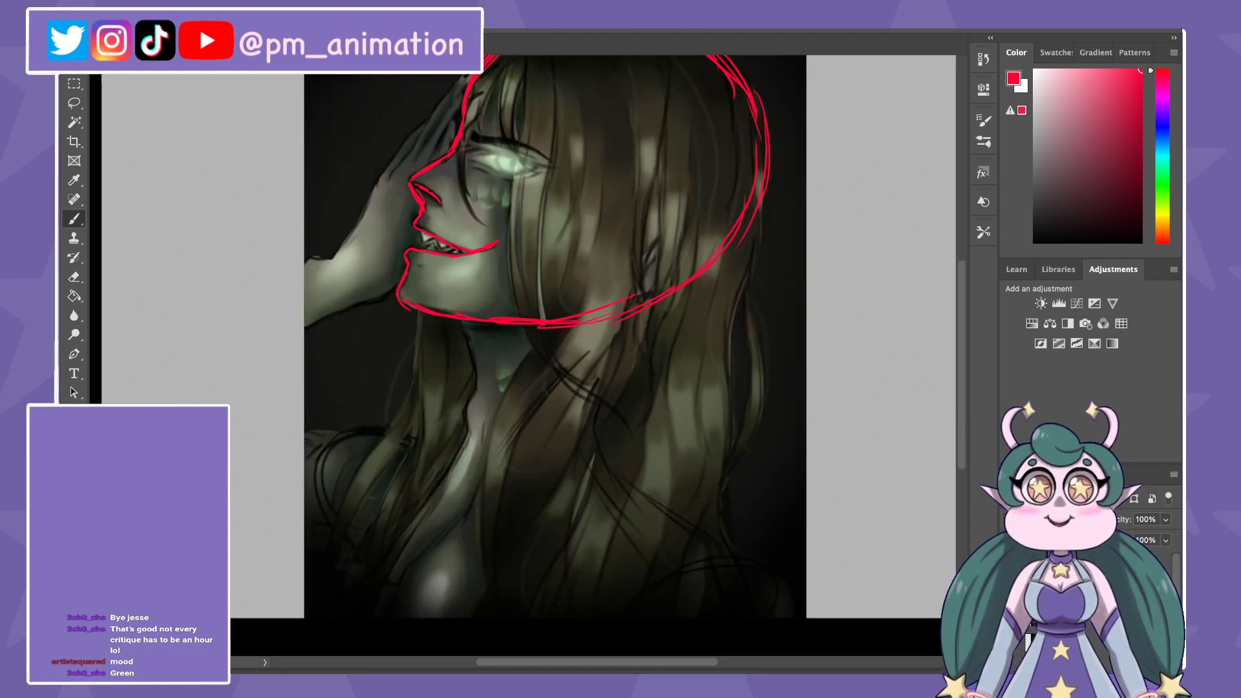
Step: Draw the neck line down to the chest, plus the back of the neck and shoulder
{"action": "mouse_move", "coordinate": [455, 315]}
{"action": "left_mouse_down"}
{"action": "mouse_move", "coordinate": [482, 367]}
{"action": "mouse_move", "coordinate": [437, 524]}
{"action": "mouse_move", "coordinate": [381, 568]}
{"action": "left_mouse_up"}
{"action": "left_click_drag", "start_coordinate": [287, 430], "coordinate": [378, 437]}
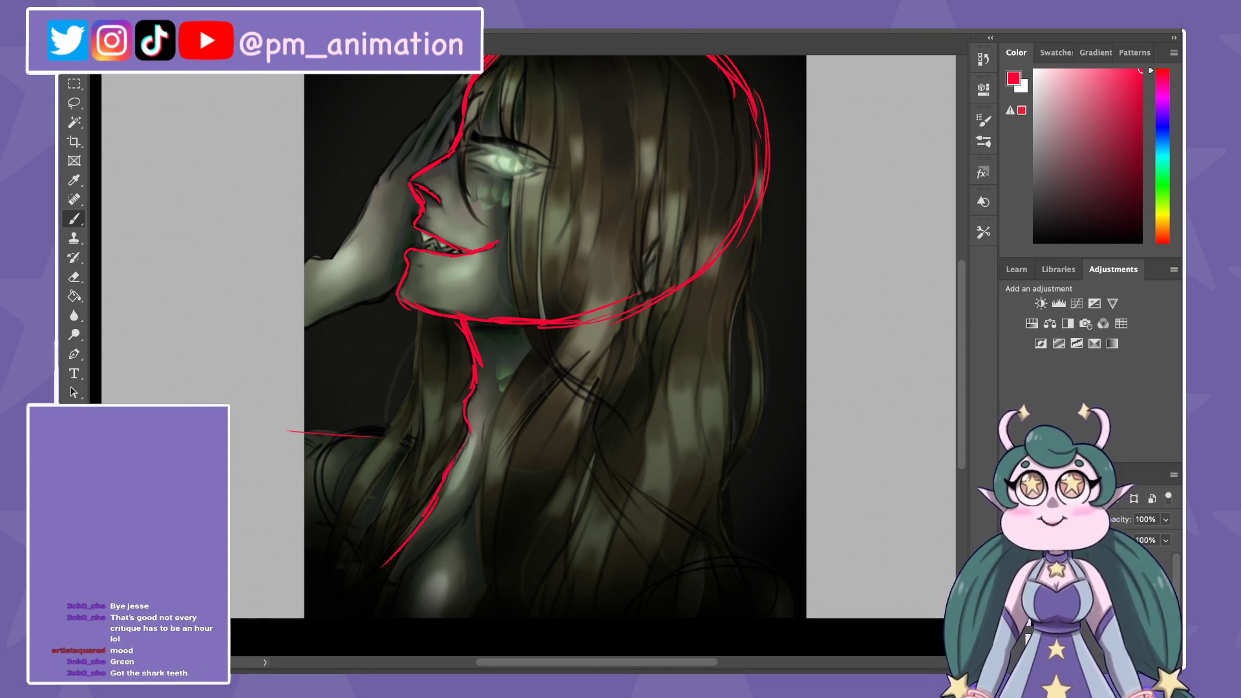
{"action": "mouse_move", "coordinate": [584, 323]}
{"action": "left_mouse_down"}
{"action": "mouse_move", "coordinate": [591, 460]}
{"action": "mouse_move", "coordinate": [699, 529]}
{"action": "mouse_move", "coordinate": [695, 576]}
{"action": "left_mouse_up"}
Step: Add the ear curve, upper eyelid and eyebrow strokes in red
{"action": "key", "text": "ctrl+minus"}
{"action": "scroll", "coordinate": [556, 336], "scroll_direction": "up", "scroll_amount": 3}
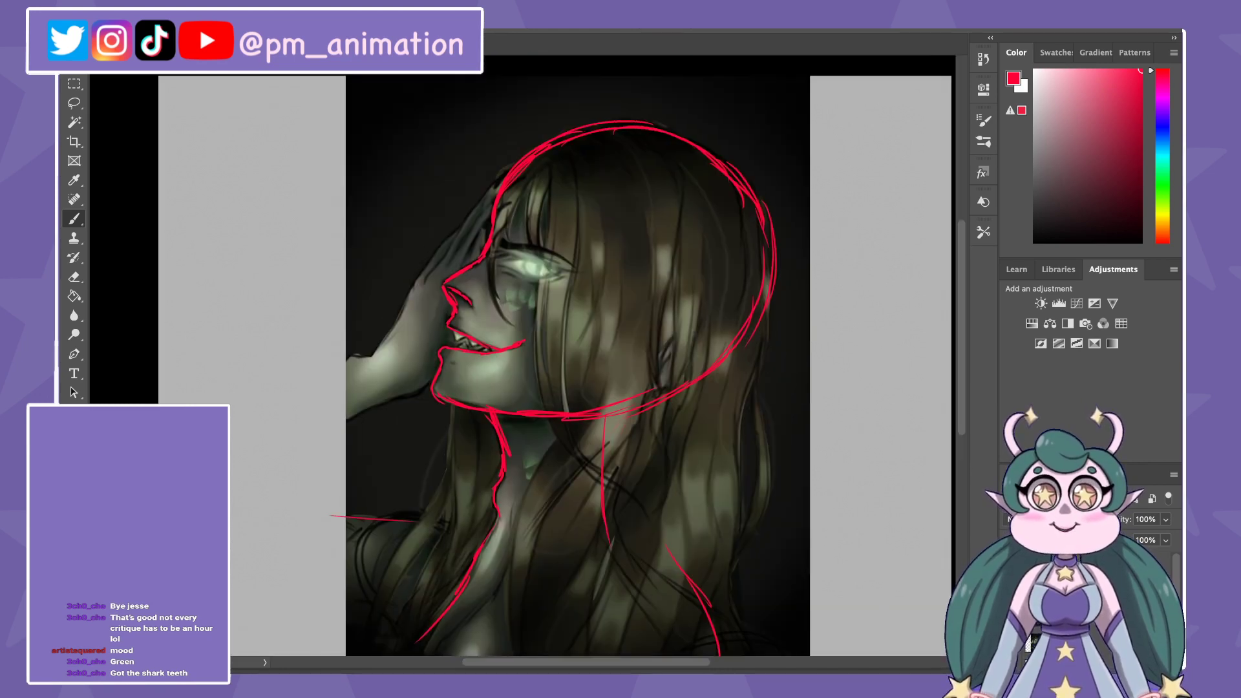
{"action": "mouse_move", "coordinate": [648, 392]}
{"action": "left_mouse_down"}
{"action": "mouse_move", "coordinate": [675, 376]}
{"action": "mouse_move", "coordinate": [704, 323]}
{"action": "mouse_move", "coordinate": [654, 388]}
{"action": "left_mouse_up"}
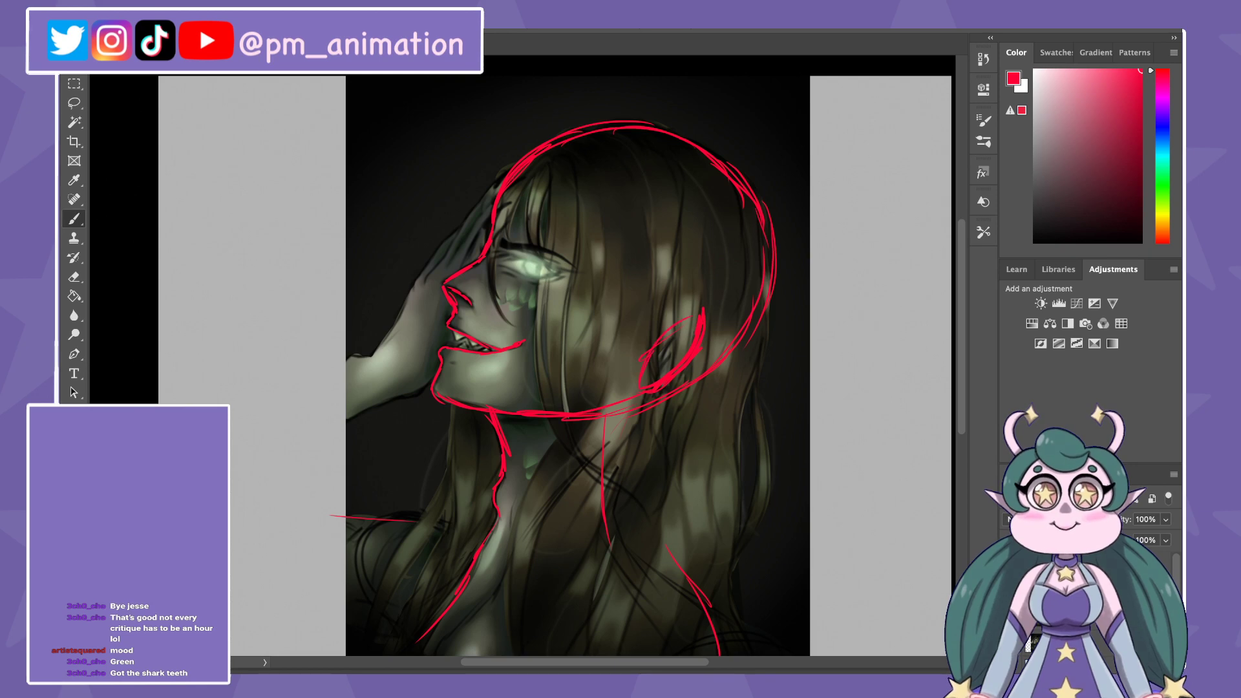
{"action": "key", "text": "ctrl+plus"}
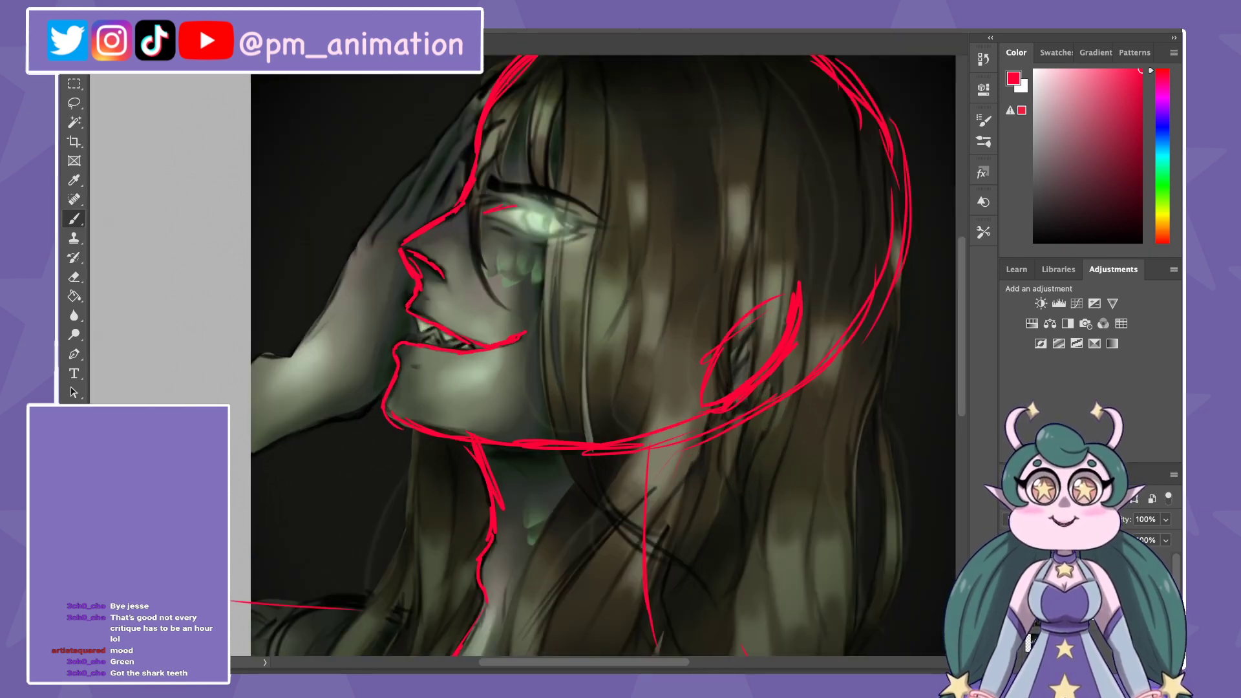
{"action": "left_click_drag", "start_coordinate": [516, 207], "coordinate": [594, 225]}
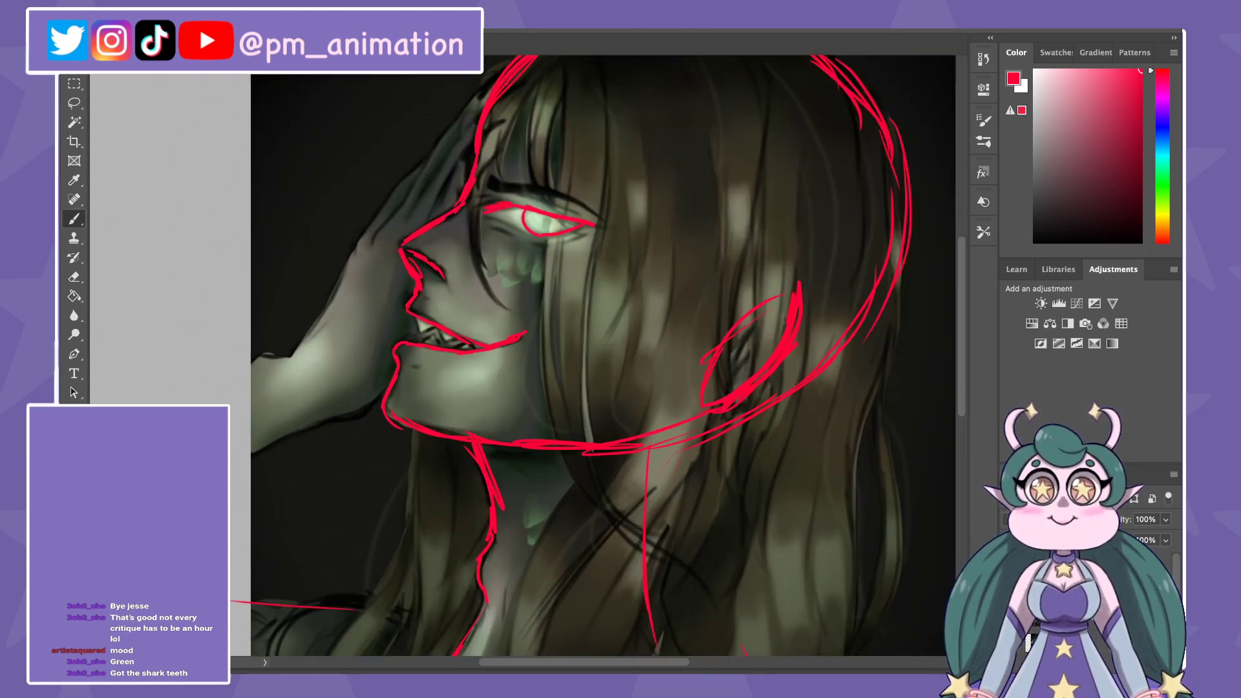
{"action": "left_click_drag", "start_coordinate": [494, 189], "coordinate": [575, 202]}
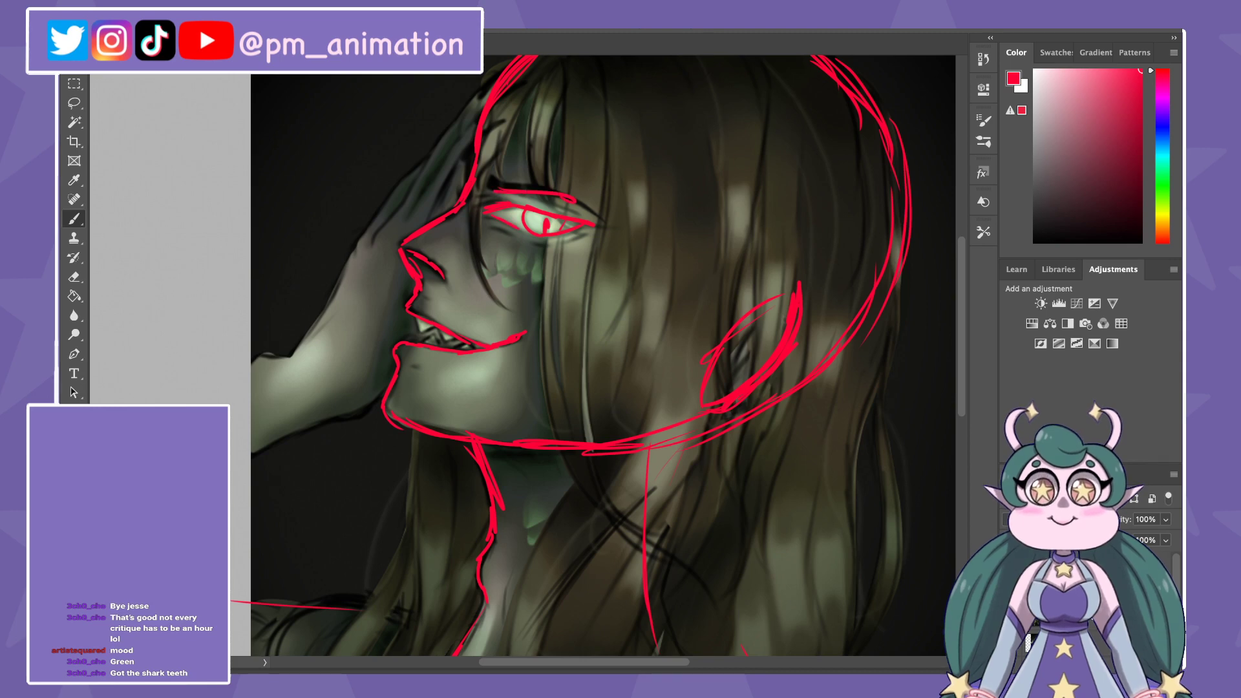
{"action": "left_click_drag", "start_coordinate": [492, 179], "coordinate": [510, 190]}
Step: Sketch red lines along the hand, forehead, wrist and jaw, then view the whole drawing
{"action": "key", "text": "ctrl+minus"}
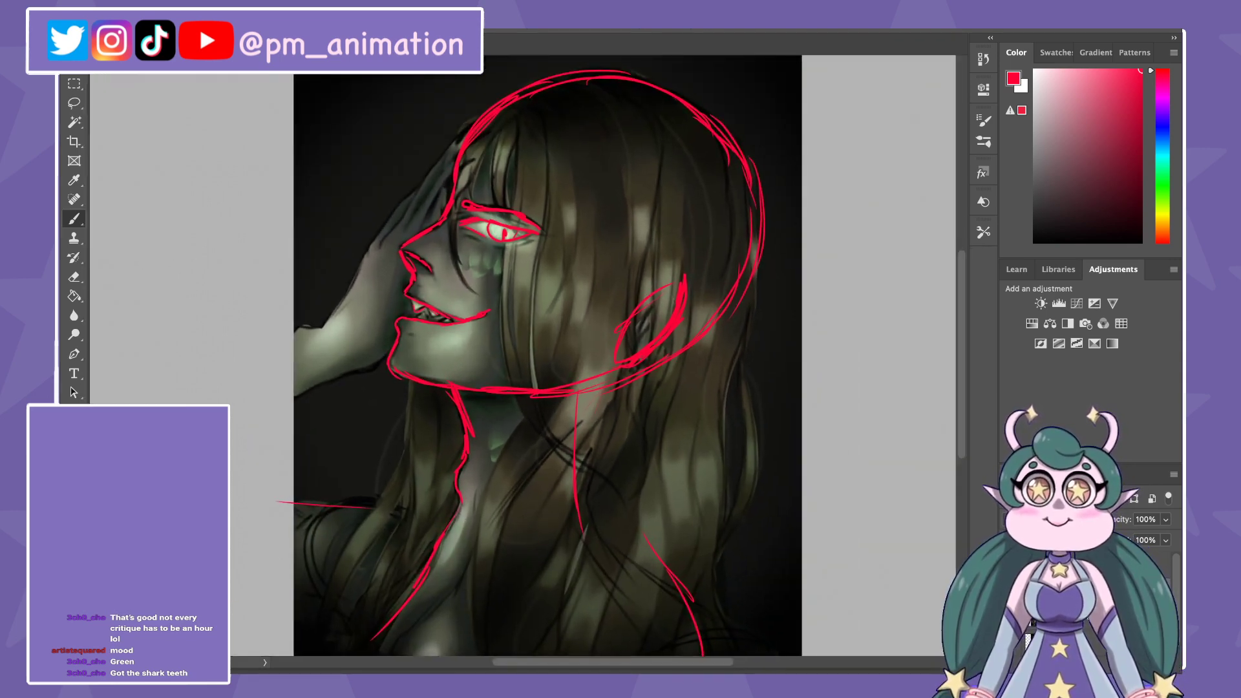
{"action": "left_click_drag", "start_coordinate": [391, 216], "coordinate": [464, 129]}
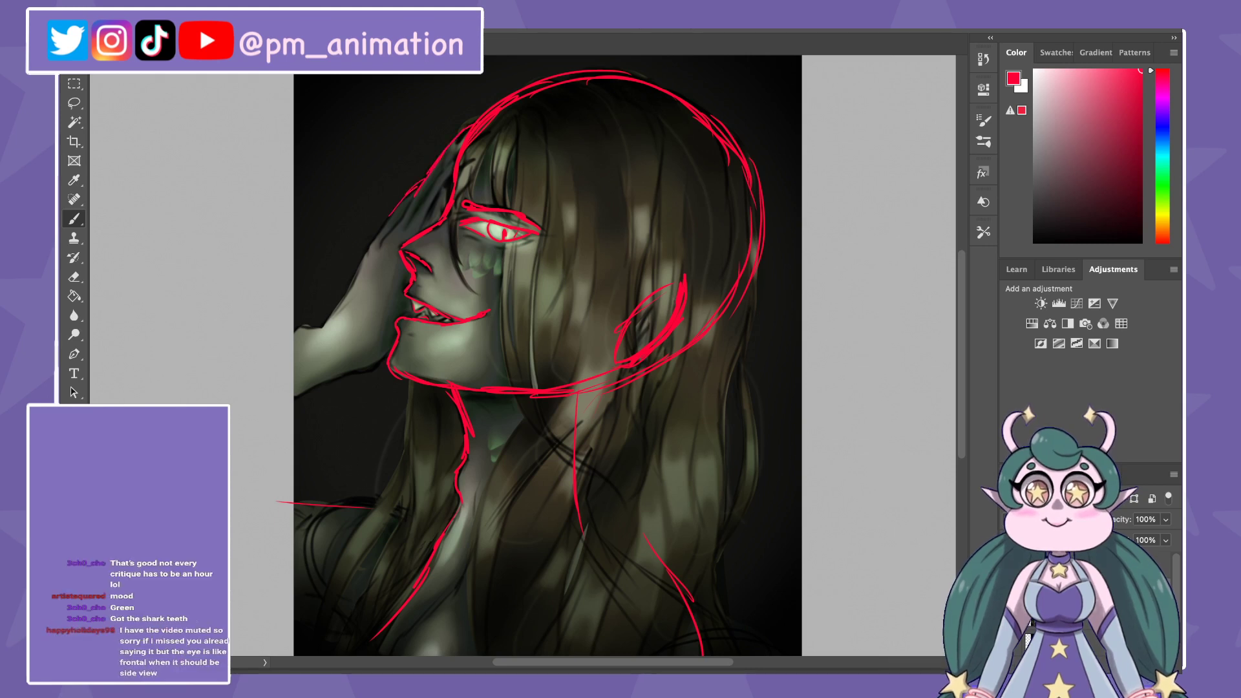
{"action": "left_click_drag", "start_coordinate": [404, 193], "coordinate": [344, 299]}
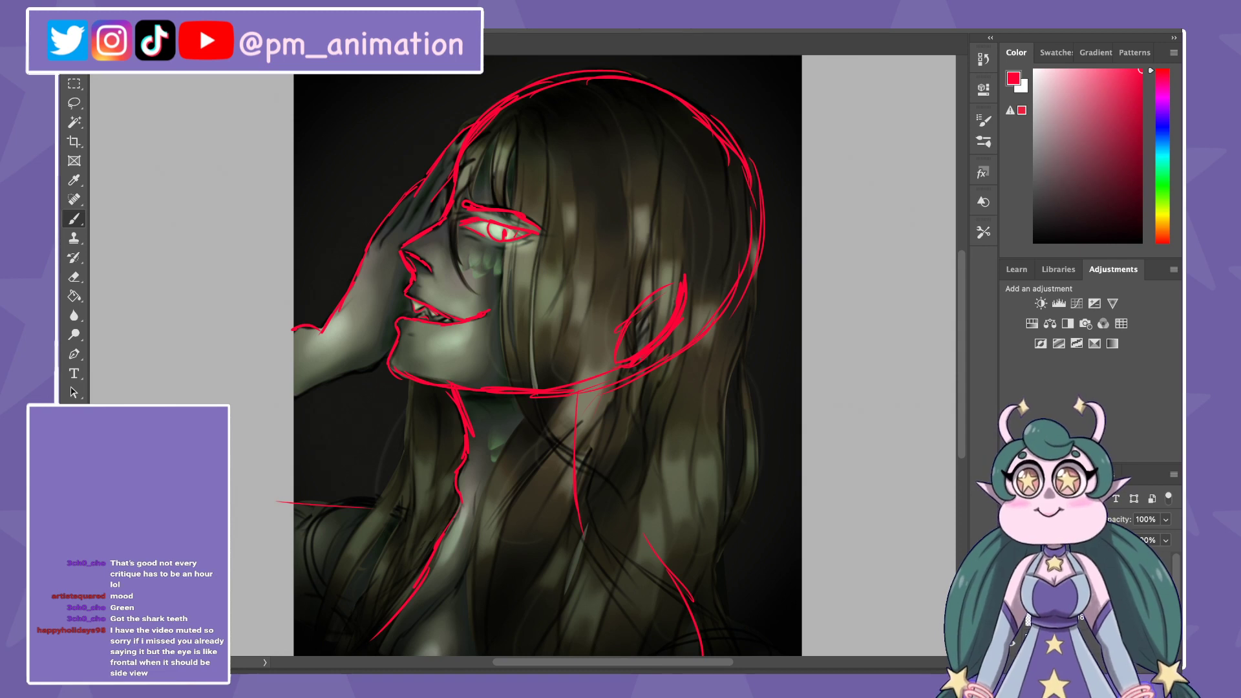
{"action": "left_click_drag", "start_coordinate": [387, 361], "coordinate": [295, 395]}
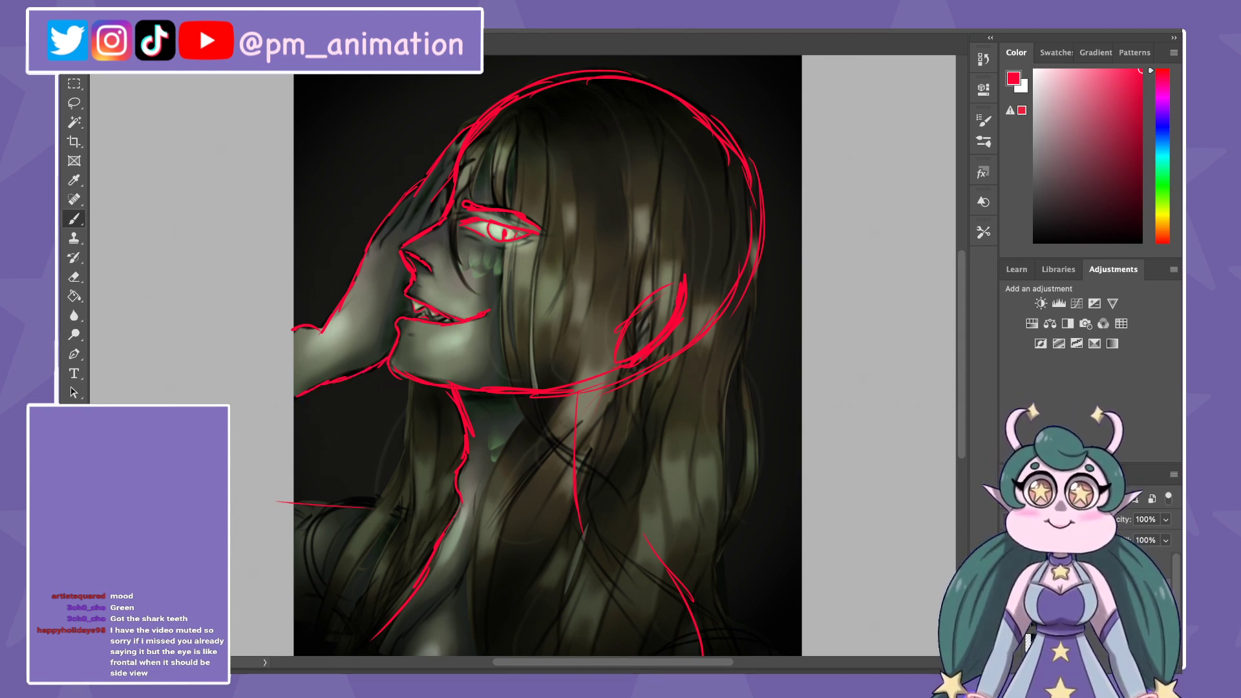
{"action": "key", "text": "ctrl+minus"}
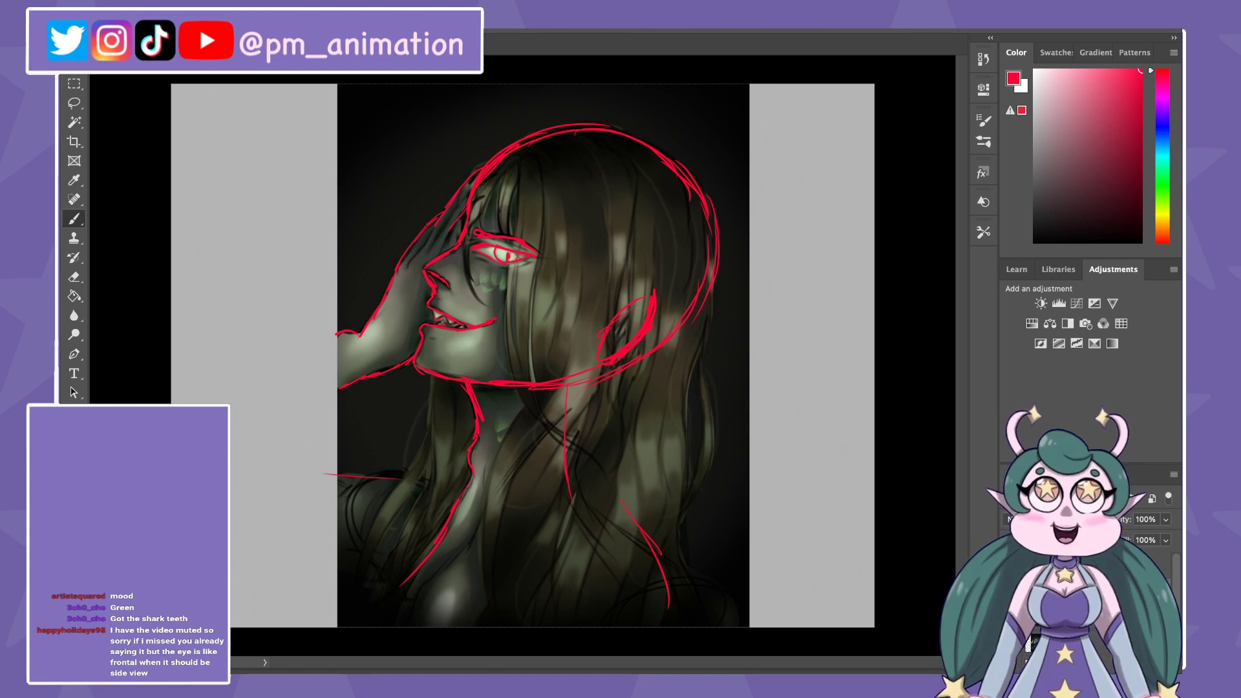
Step: Hide the painting and scale the red sketch down proportionally, undoing a trial skew
{"action": "key", "text": "ctrl+comma"}
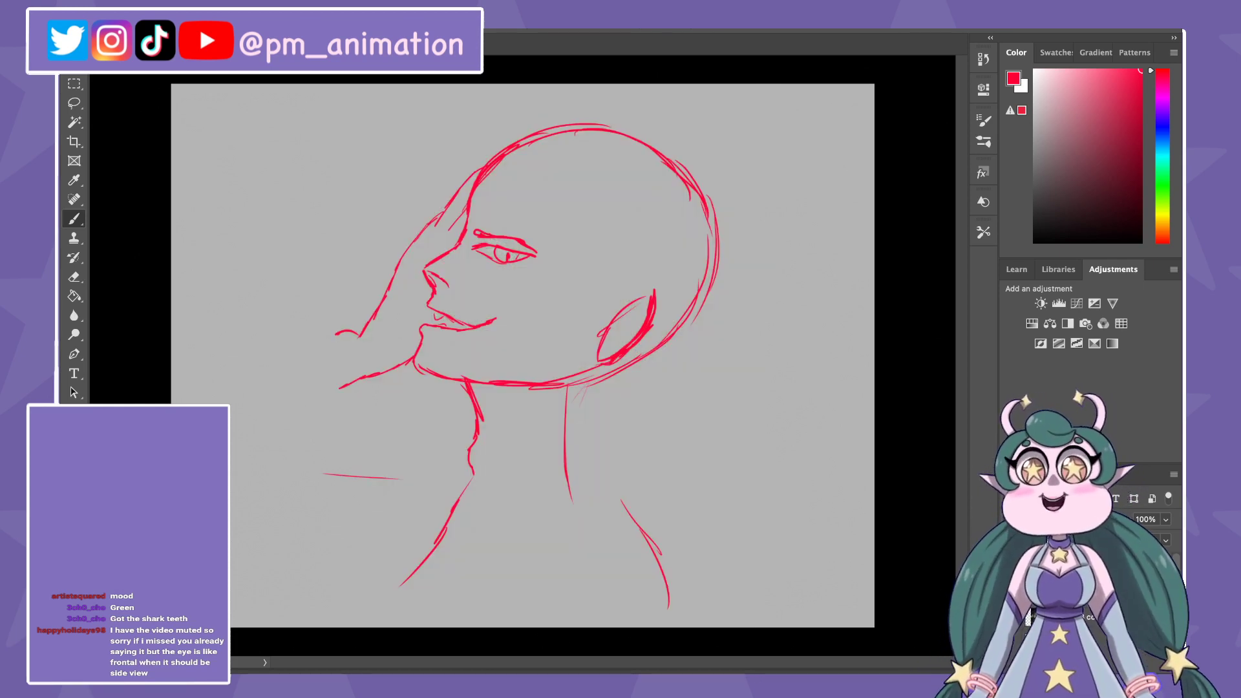
{"action": "key", "text": "v"}
{"action": "key", "text": "b"}
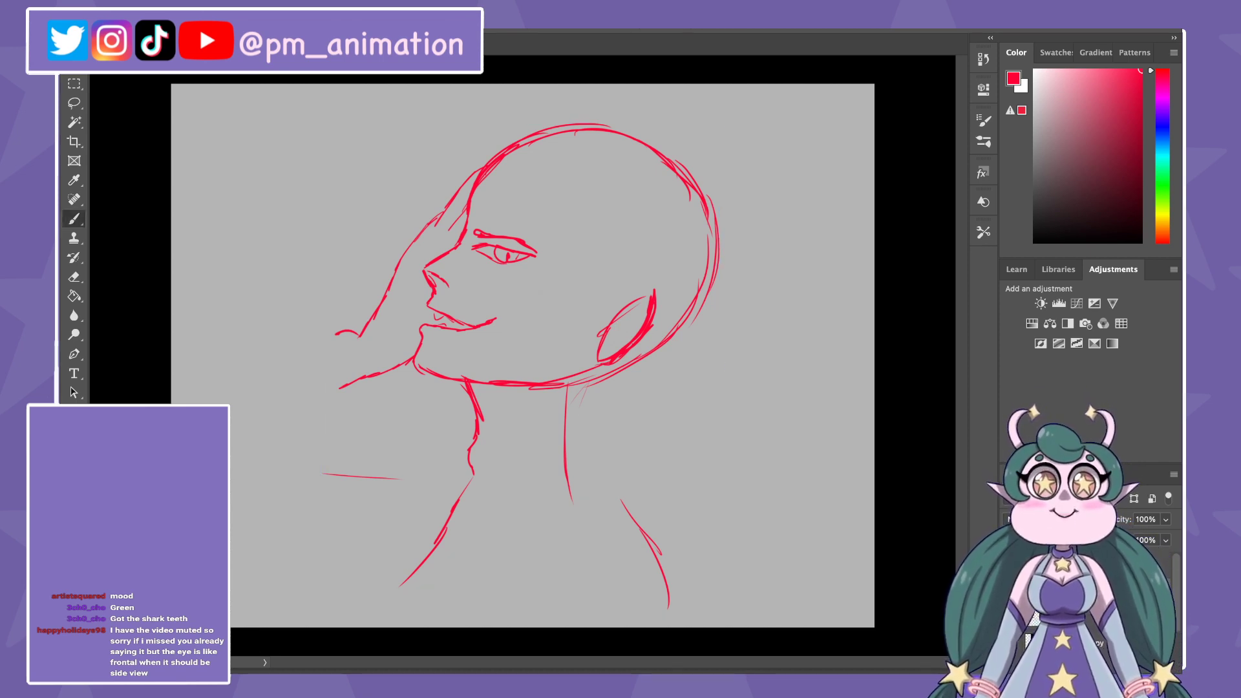
{"action": "key", "text": "v"}
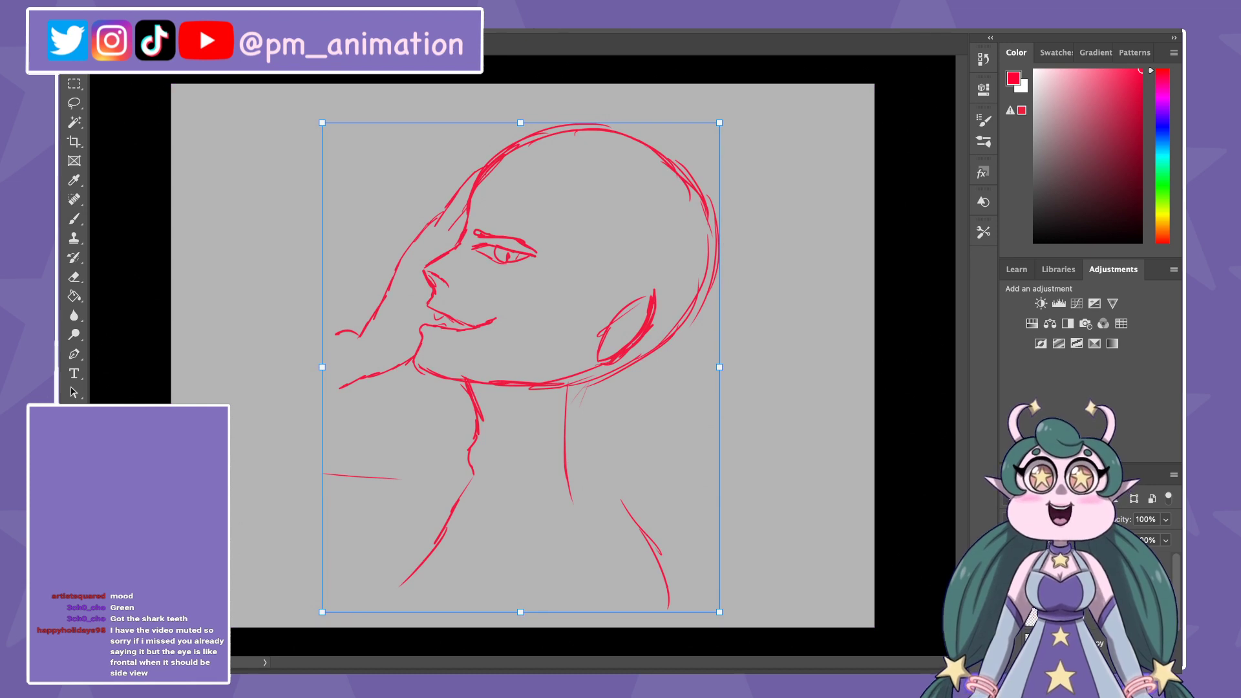
{"action": "left_click_drag", "start_coordinate": [322, 367], "coordinate": [324, 335]}
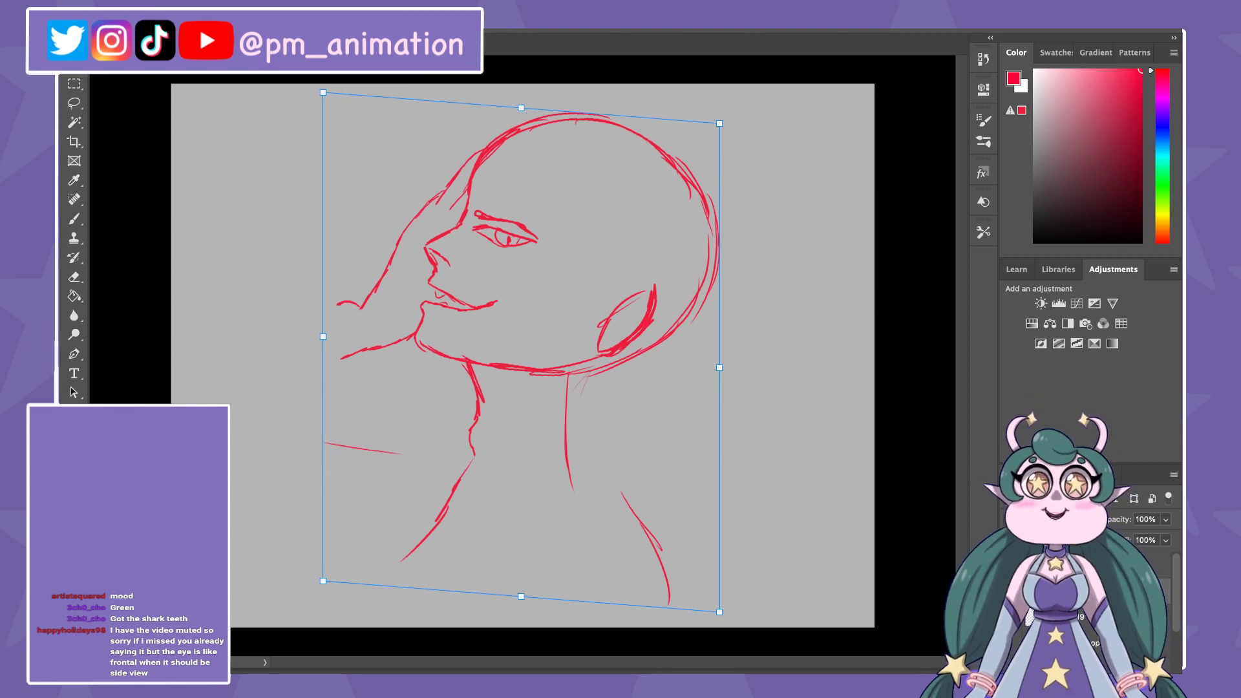
{"action": "key", "text": "ctrl+z"}
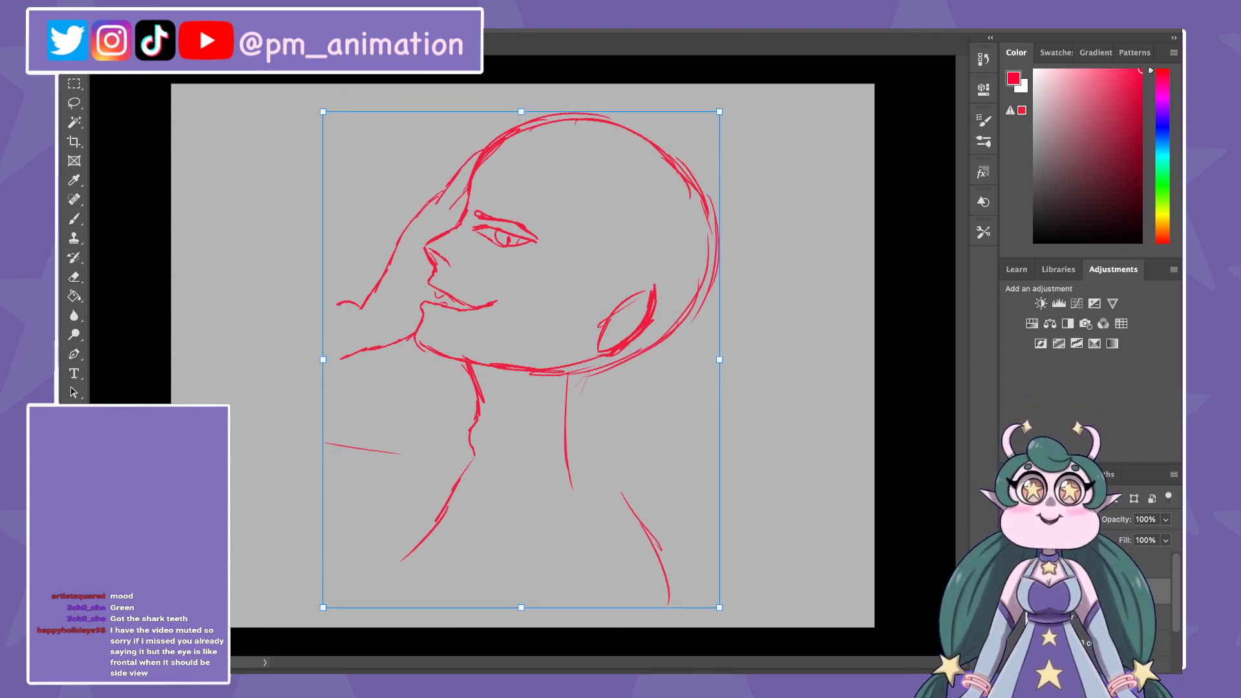
{"action": "left_click_drag", "start_coordinate": [521, 608], "coordinate": [520, 612]}
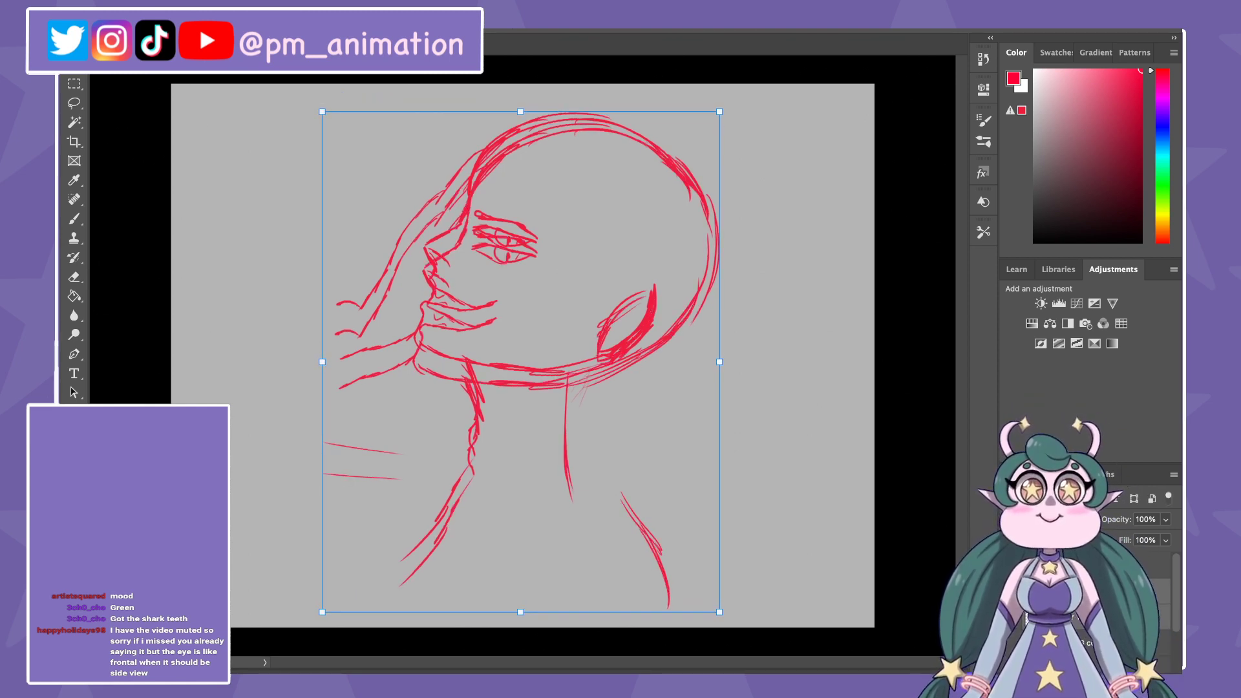
{"action": "left_click_drag", "start_coordinate": [720, 112], "coordinate": [595, 267]}
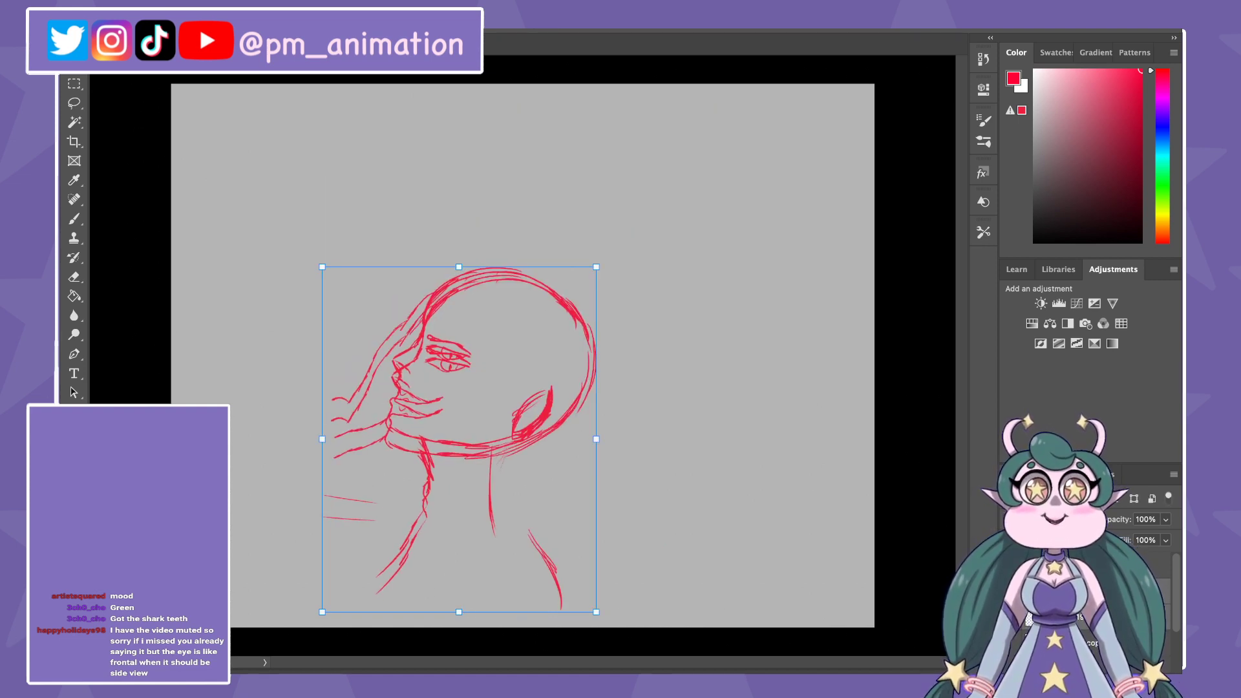
{"action": "key", "text": "Return"}
Step: Place a duplicate sketch to the right and reposition both copies side by side
{"action": "mouse_move", "coordinate": [459, 388]}
{"action": "left_mouse_down"}
{"action": "mouse_move", "coordinate": [734, 213]}
{"action": "mouse_move", "coordinate": [773, 288]}
{"action": "left_mouse_up"}
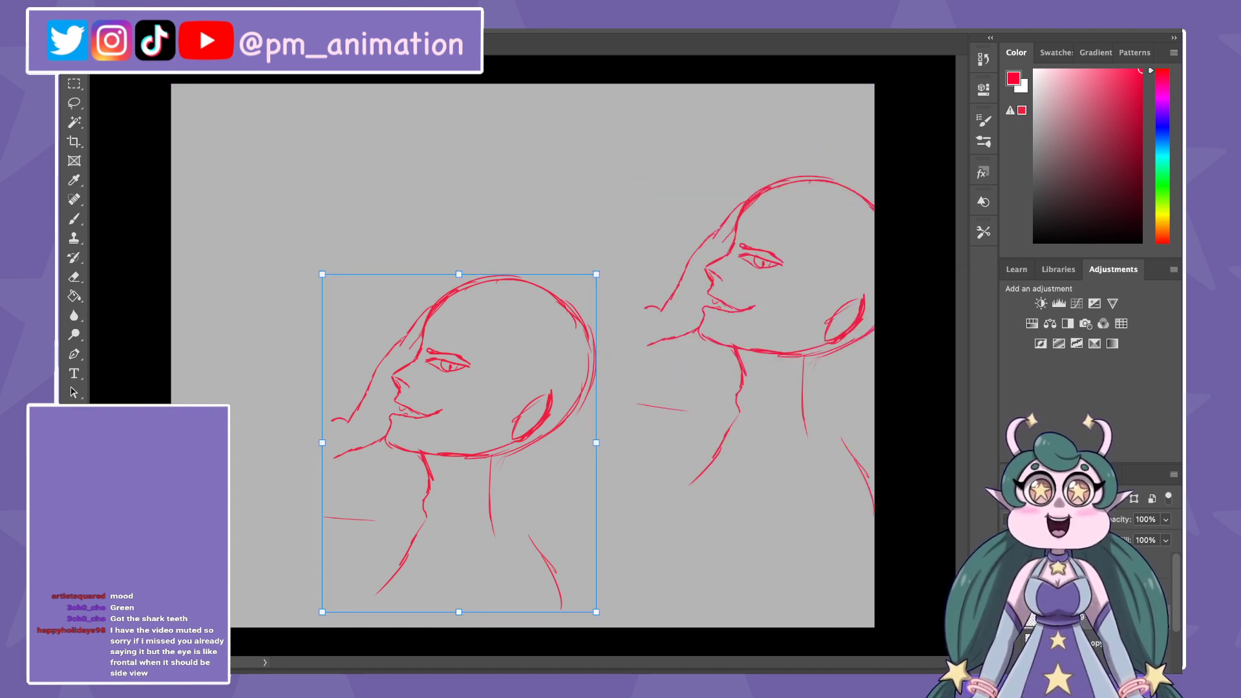
{"action": "left_click_drag", "start_coordinate": [453, 421], "coordinate": [425, 296]}
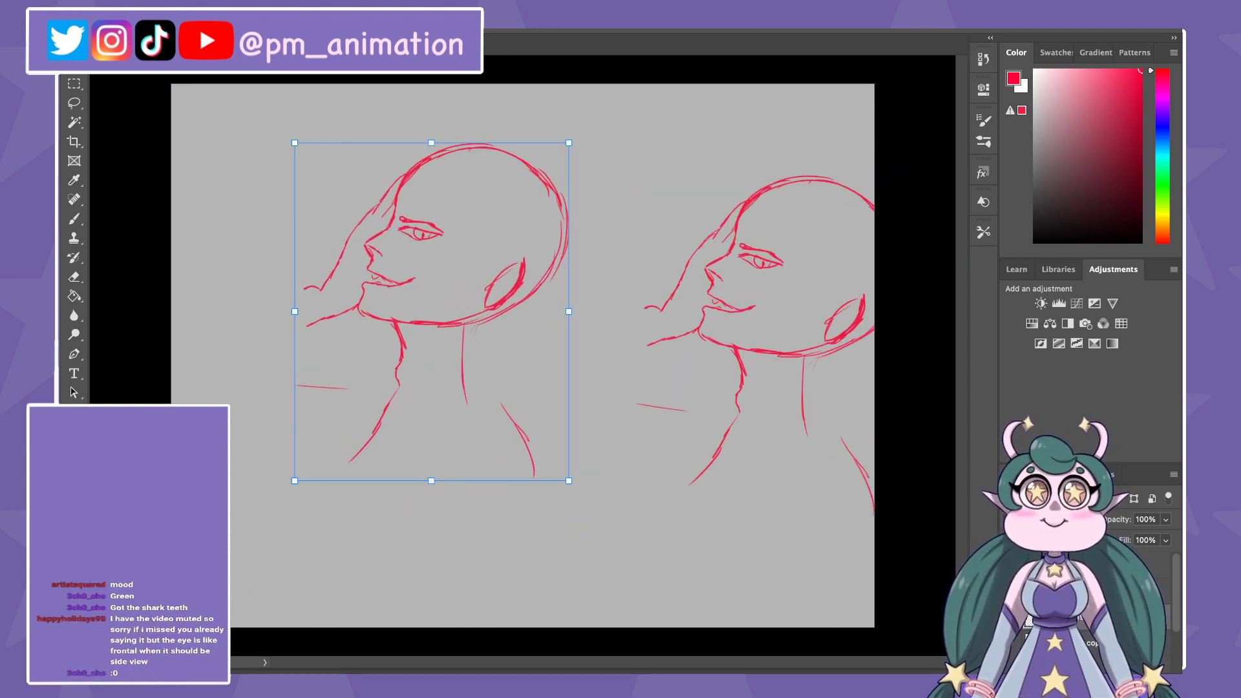
{"action": "left_click", "coordinate": [763, 323]}
{"action": "left_click_drag", "start_coordinate": [762, 323], "coordinate": [681, 300]}
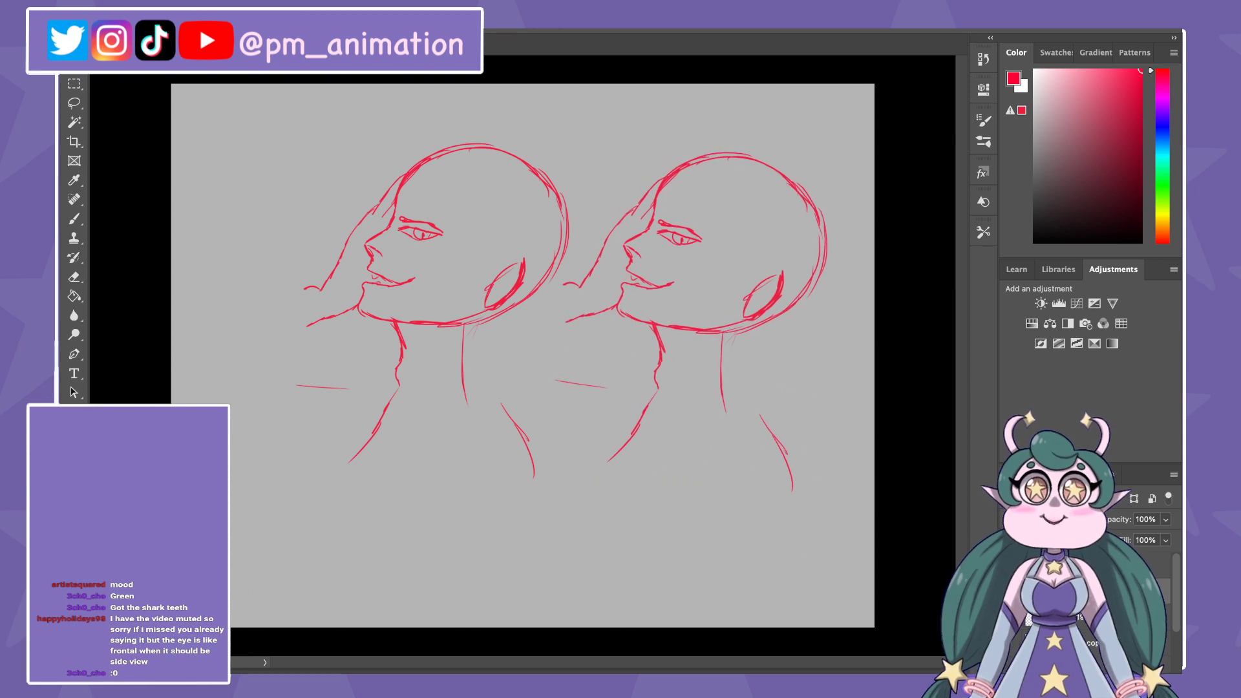
{"action": "key", "text": "ctrl+t"}
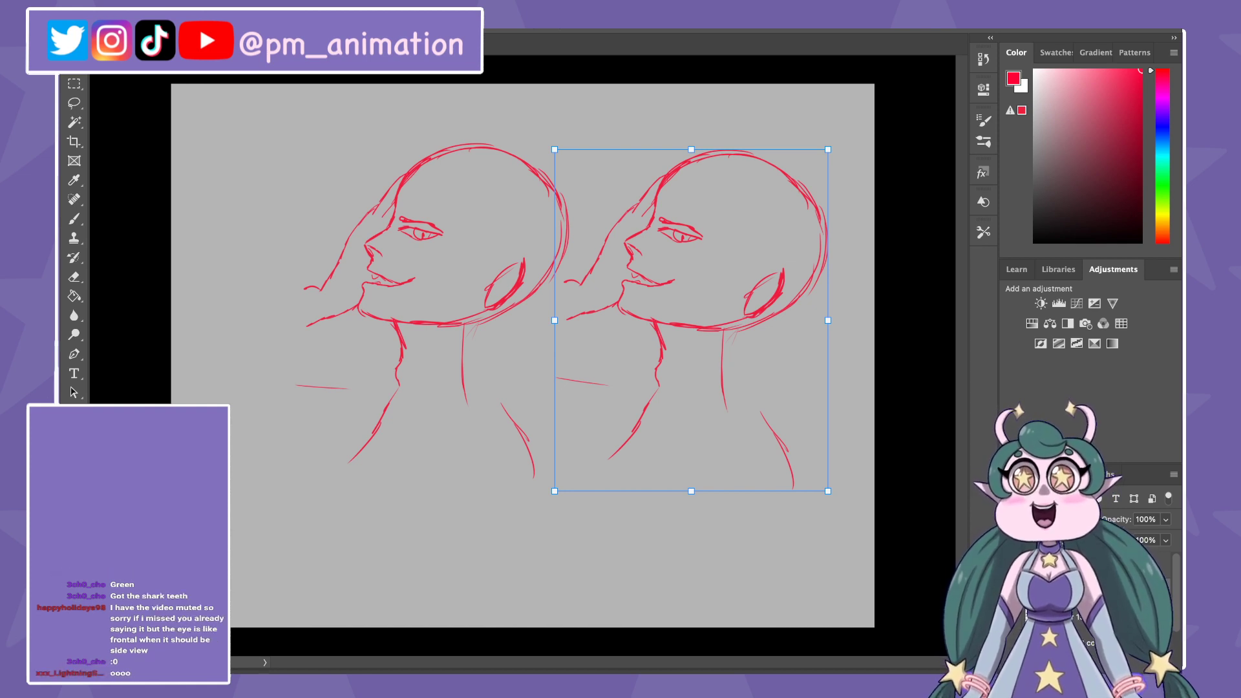
{"action": "key", "text": "Return"}
{"action": "key", "text": "b"}
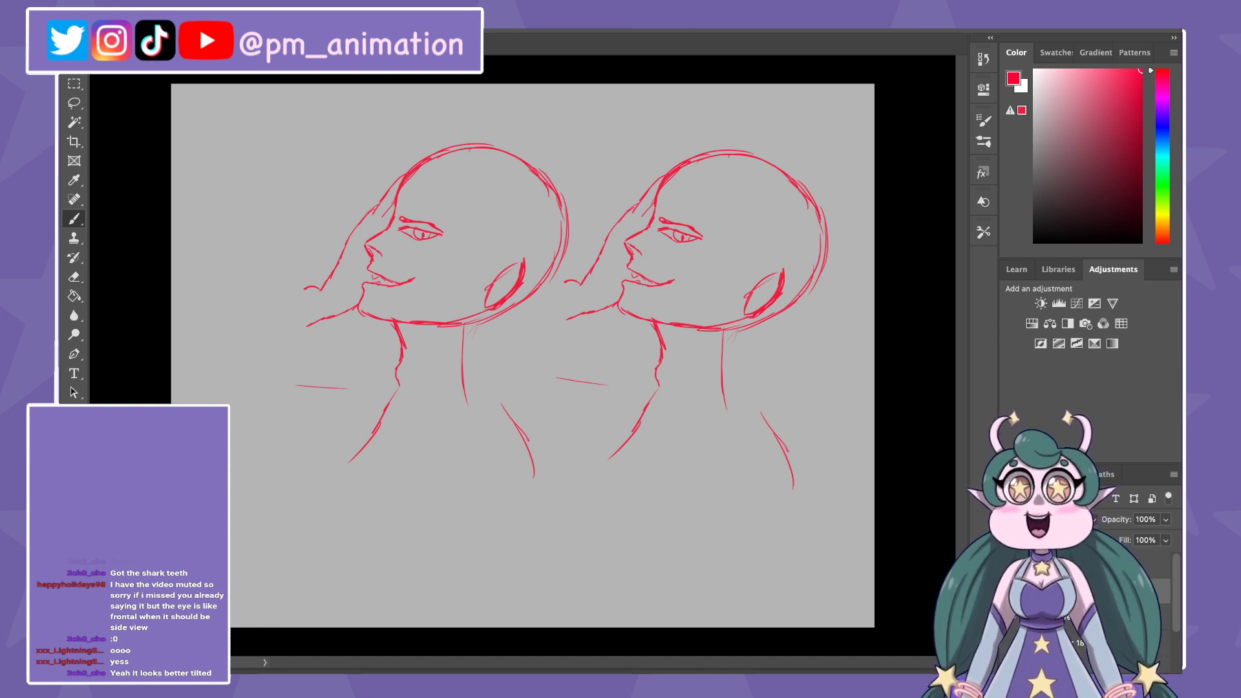
Step: Hide the red sketches, show the original painting and clear a trial Magic Wand selection
{"action": "key", "text": "Delete"}
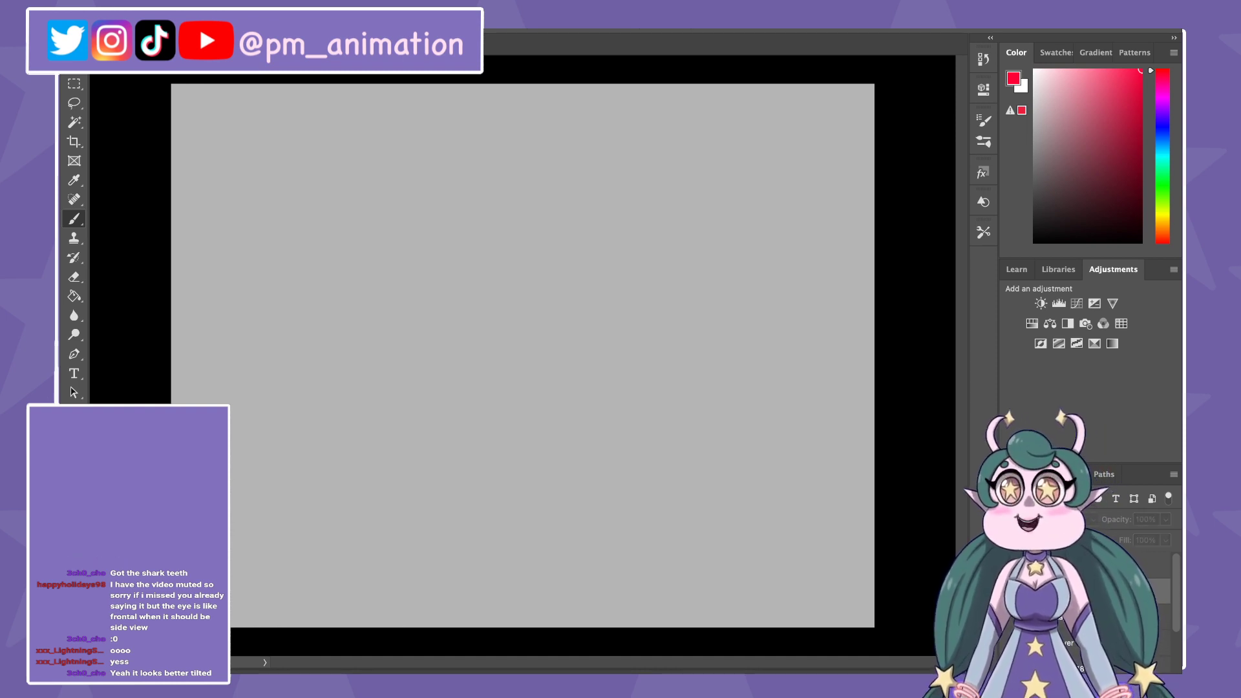
{"action": "key", "text": "l"}
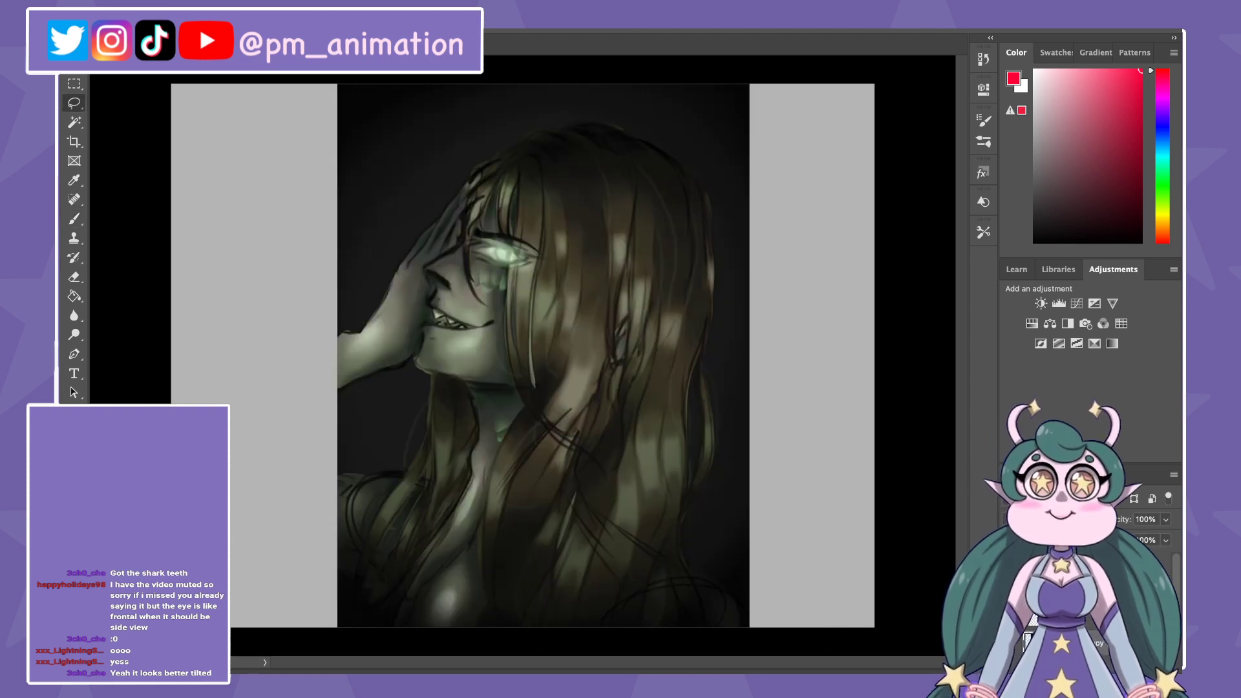
{"action": "key", "text": "ctrl+plus"}
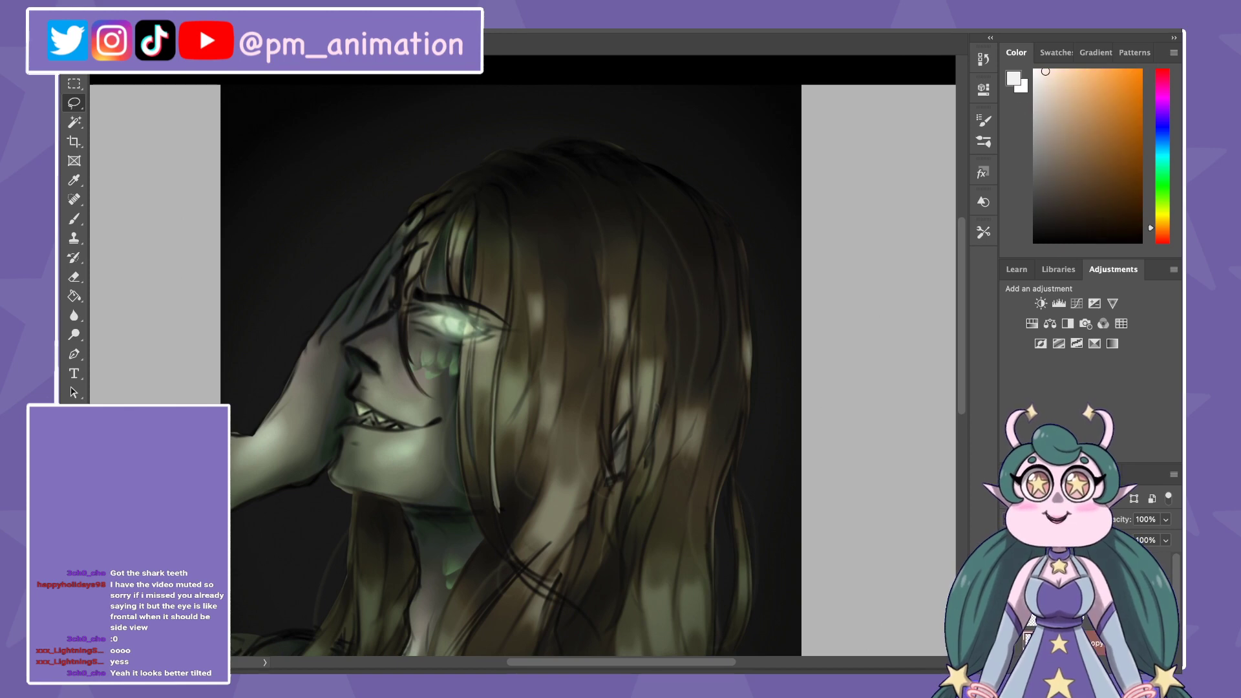
{"action": "key", "text": "w"}
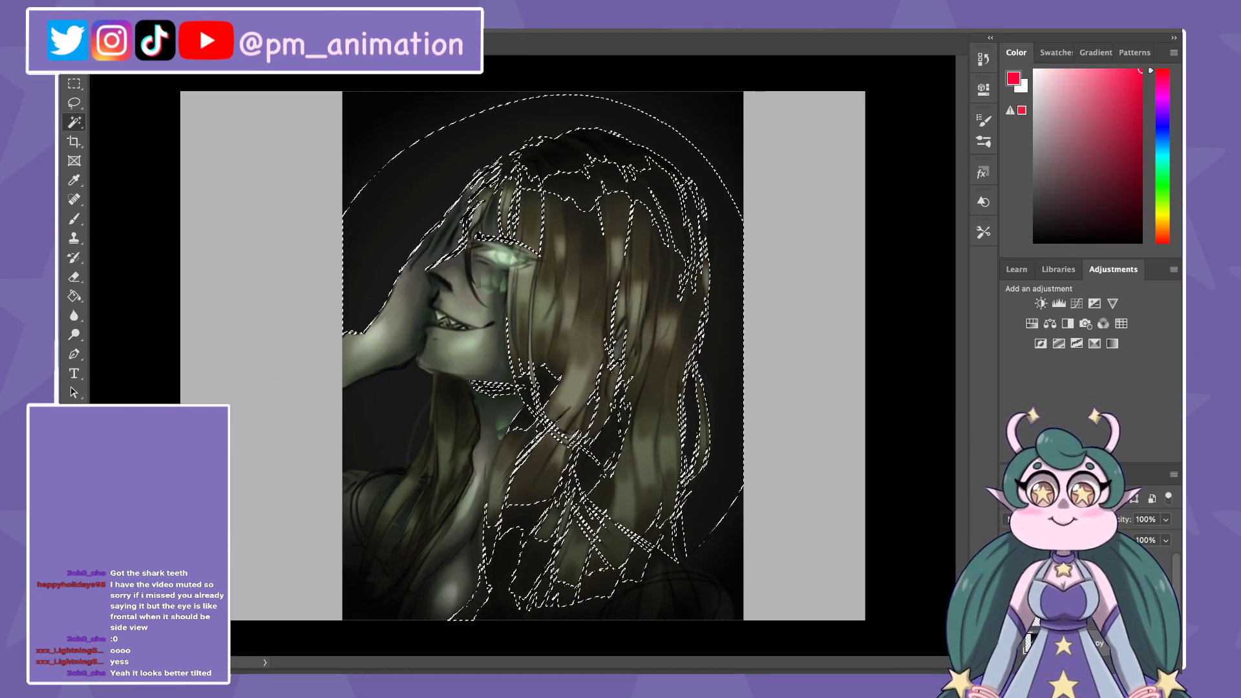
{"action": "key", "text": "ctrl+d"}
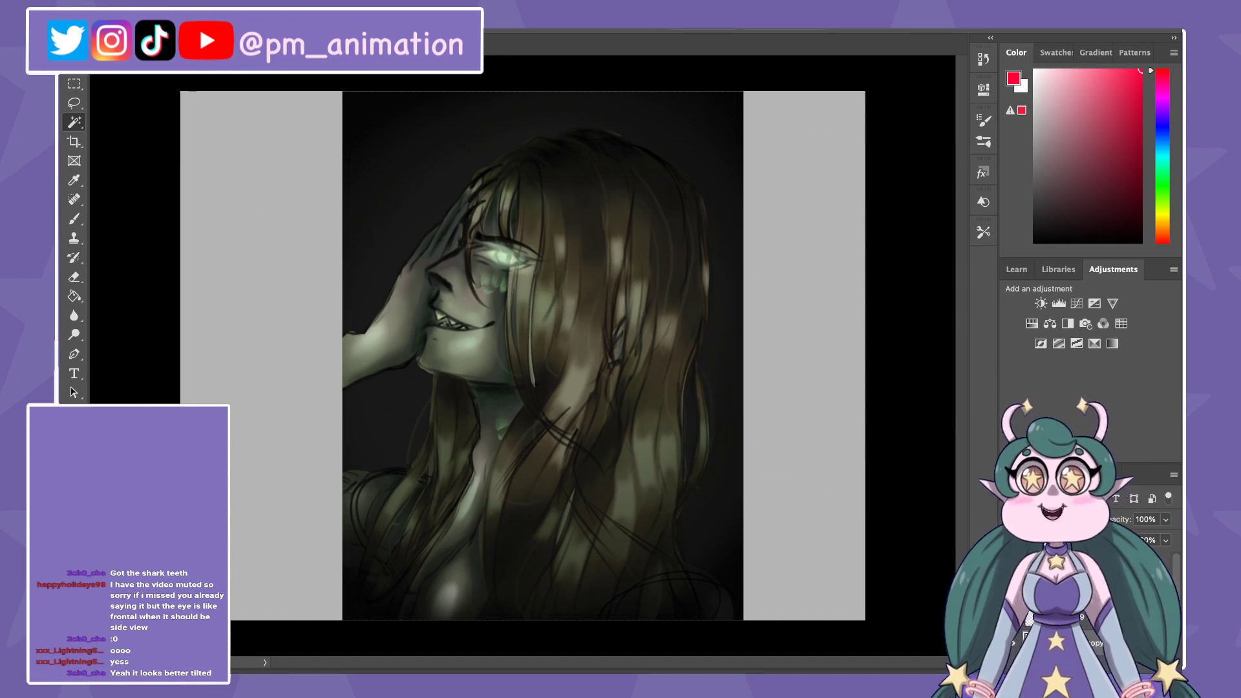
Step: Select the hand with the Polygonal Lasso, delete it as a test, then undo
{"action": "key", "text": "l"}
{"action": "key", "text": "shift+l"}
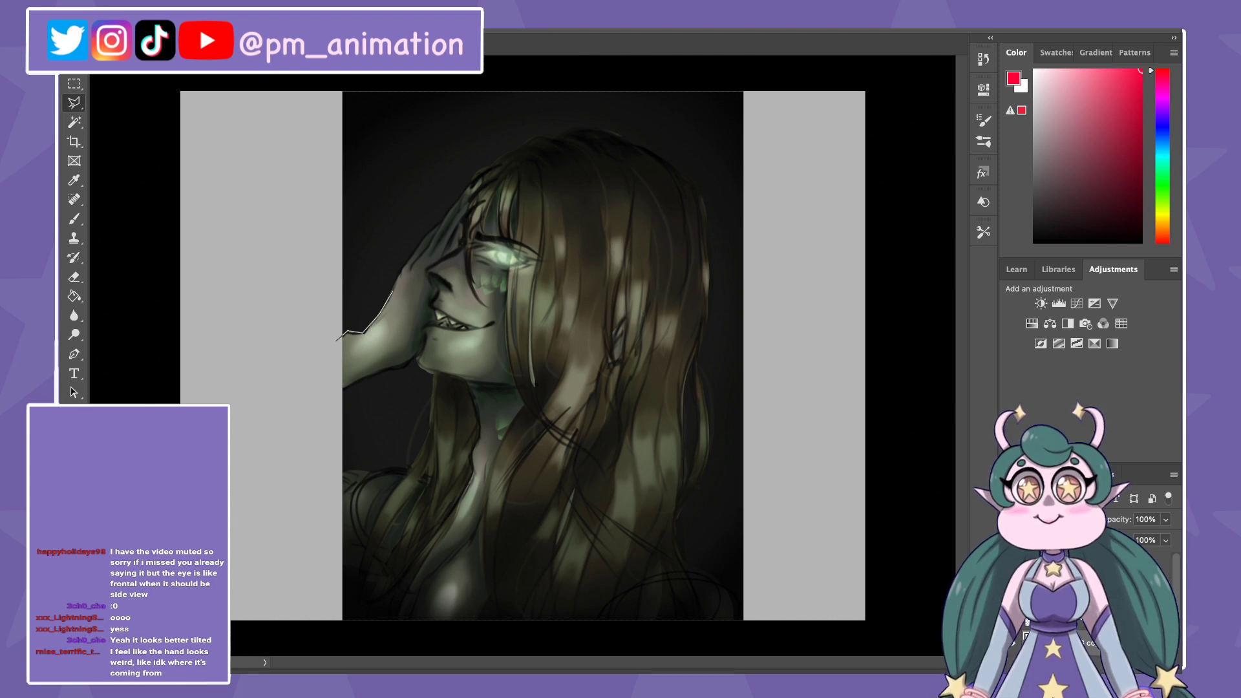
{"action": "left_click", "coordinate": [401, 270]}
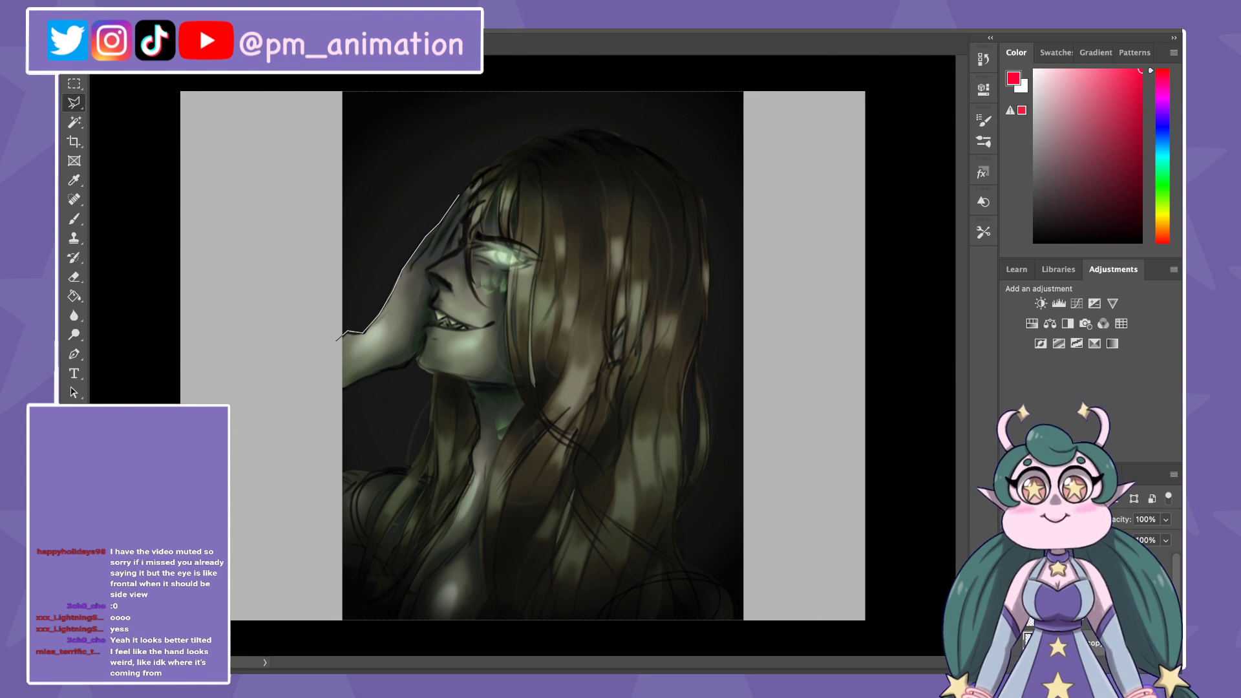
{"action": "left_click", "coordinate": [477, 174]}
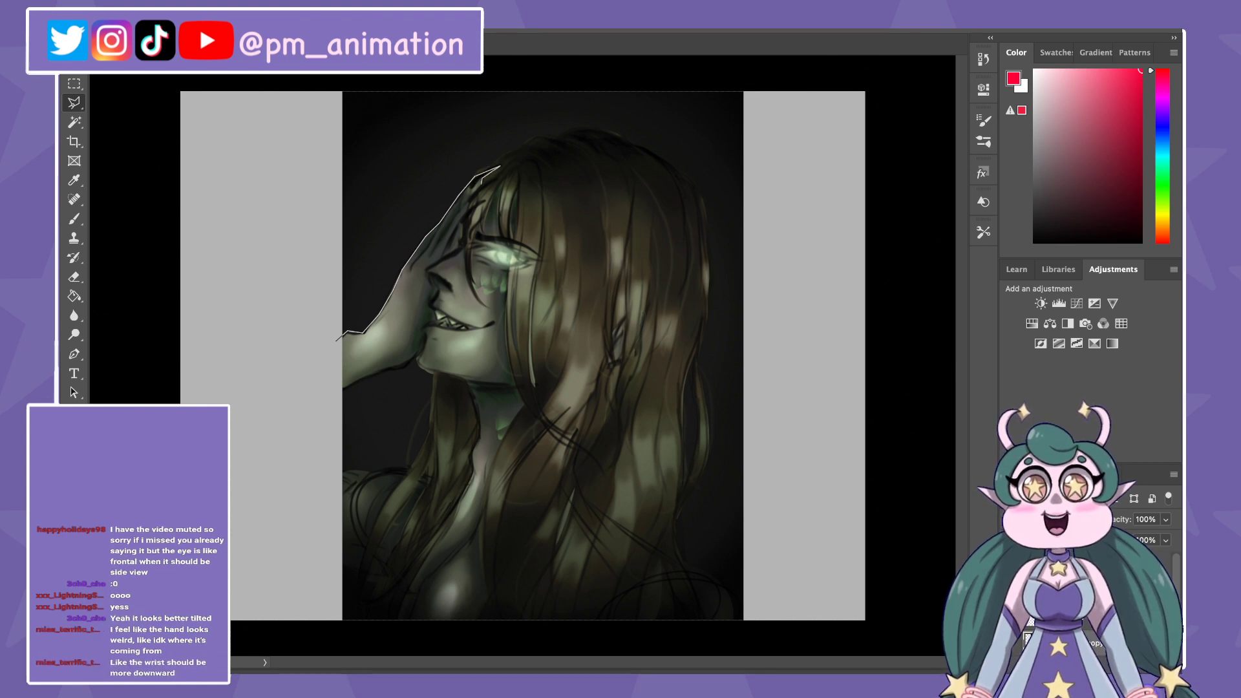
{"action": "left_click", "coordinate": [473, 202]}
{"action": "left_click", "coordinate": [484, 197]}
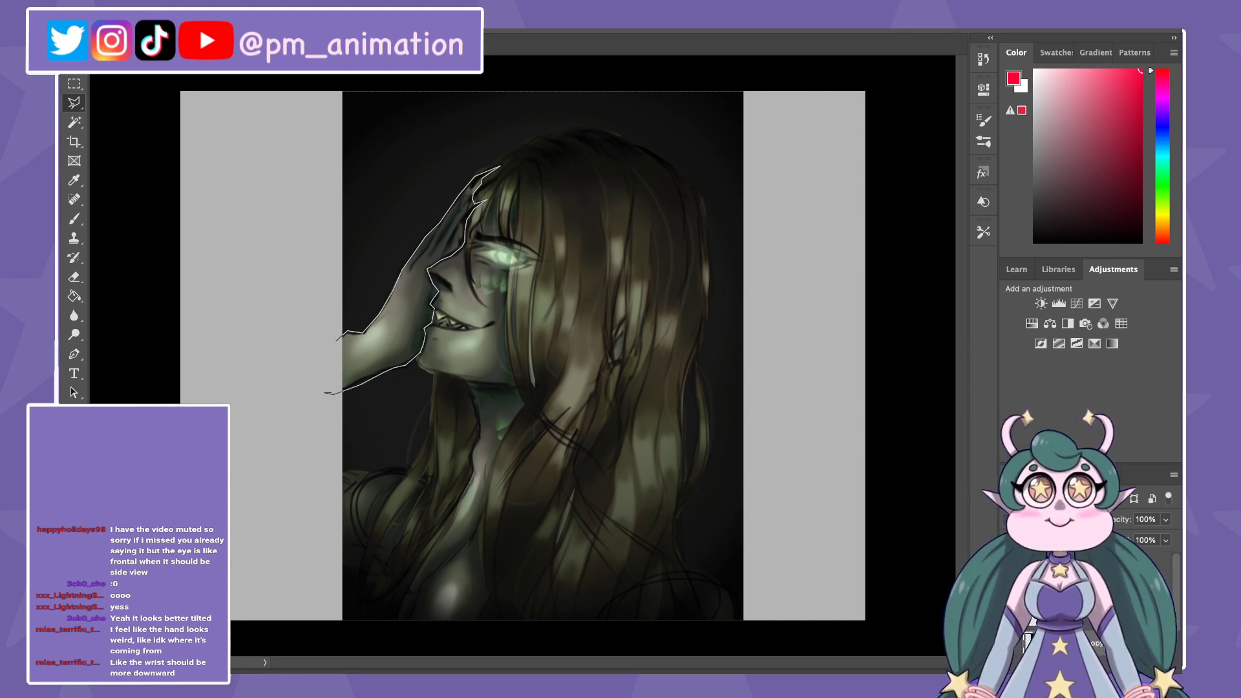
{"action": "double_click", "coordinate": [336, 391]}
{"action": "key", "text": "Delete"}
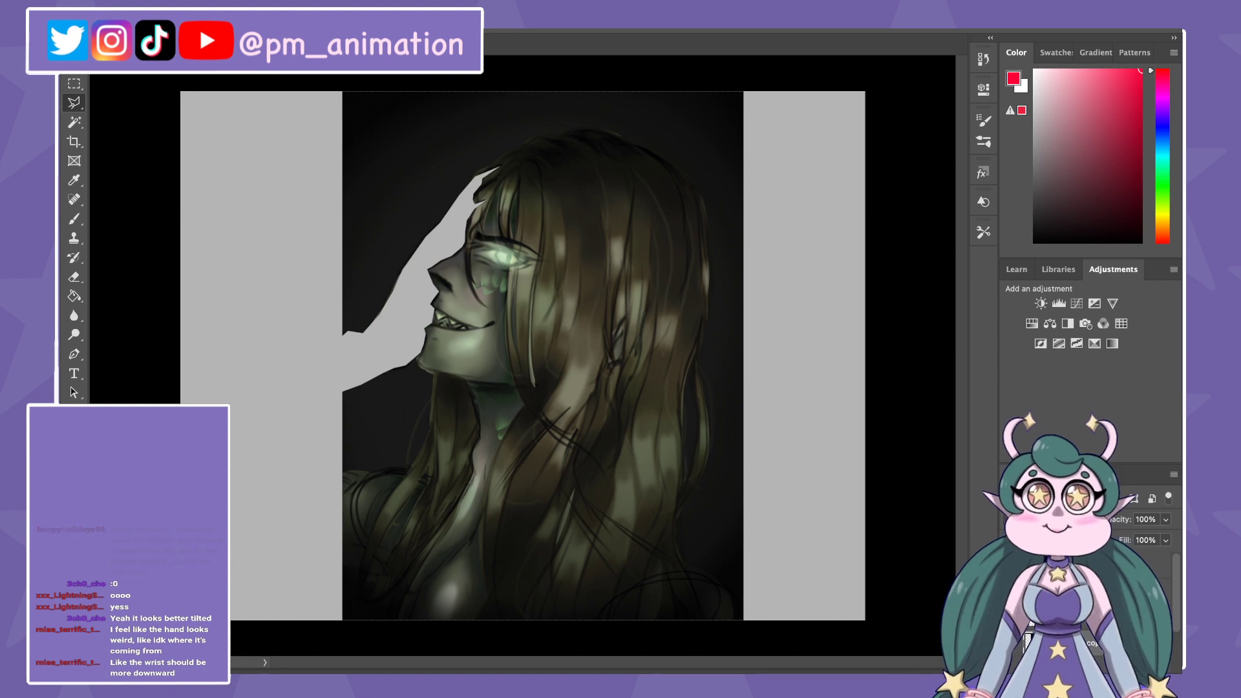
{"action": "key", "text": "ctrl+z"}
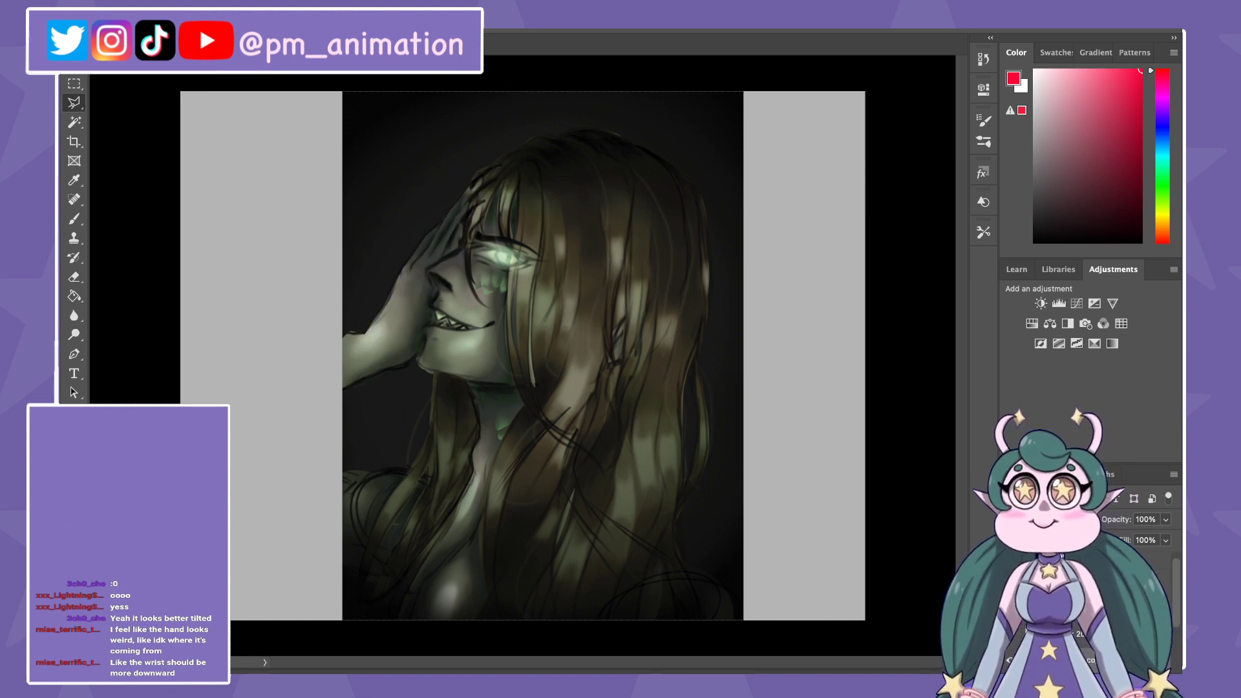
Step: Start a Polygonal Lasso outline across the top of the hair and down its right side
{"action": "left_click", "coordinate": [466, 199]}
{"action": "left_click", "coordinate": [477, 169]}
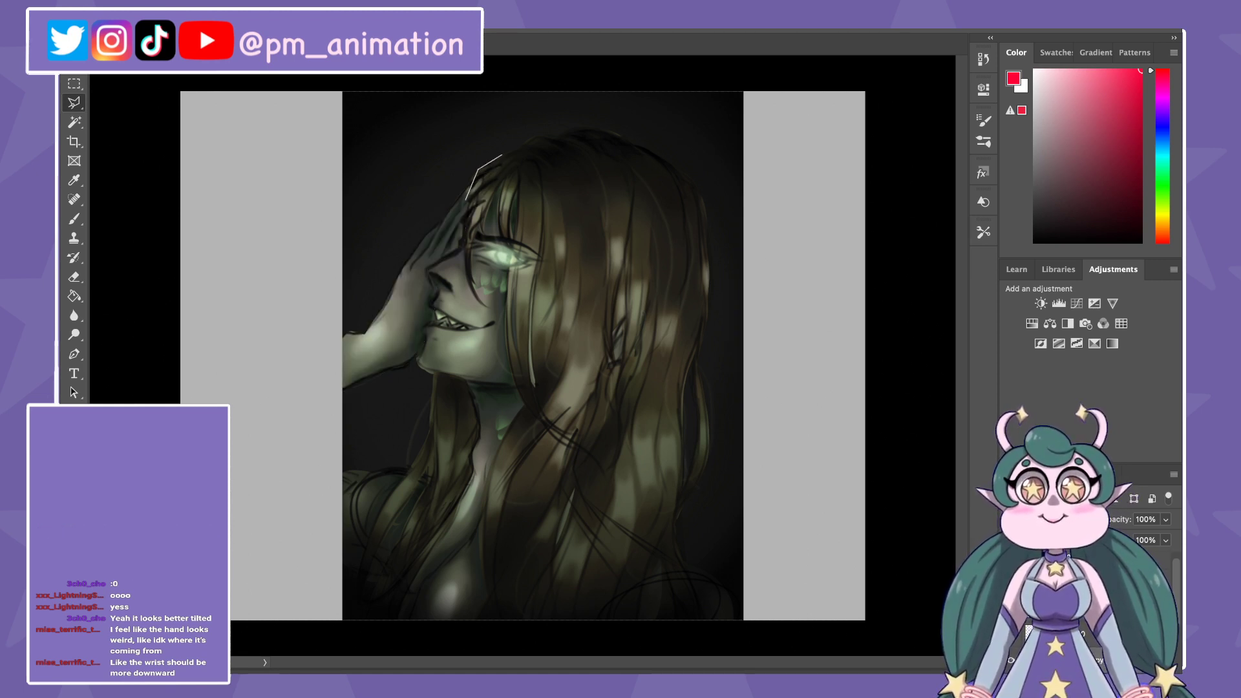
{"action": "left_click", "coordinate": [523, 143]}
{"action": "left_click", "coordinate": [541, 136]}
{"action": "left_click", "coordinate": [579, 128]}
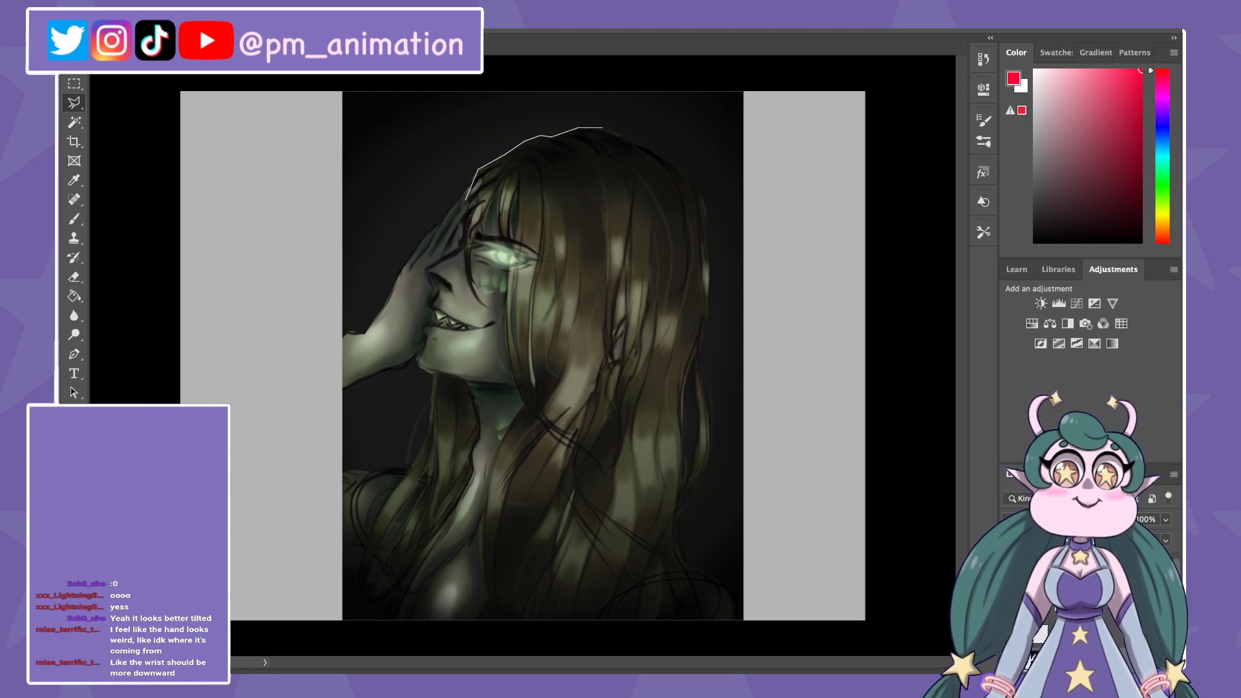
{"action": "left_click", "coordinate": [637, 144]}
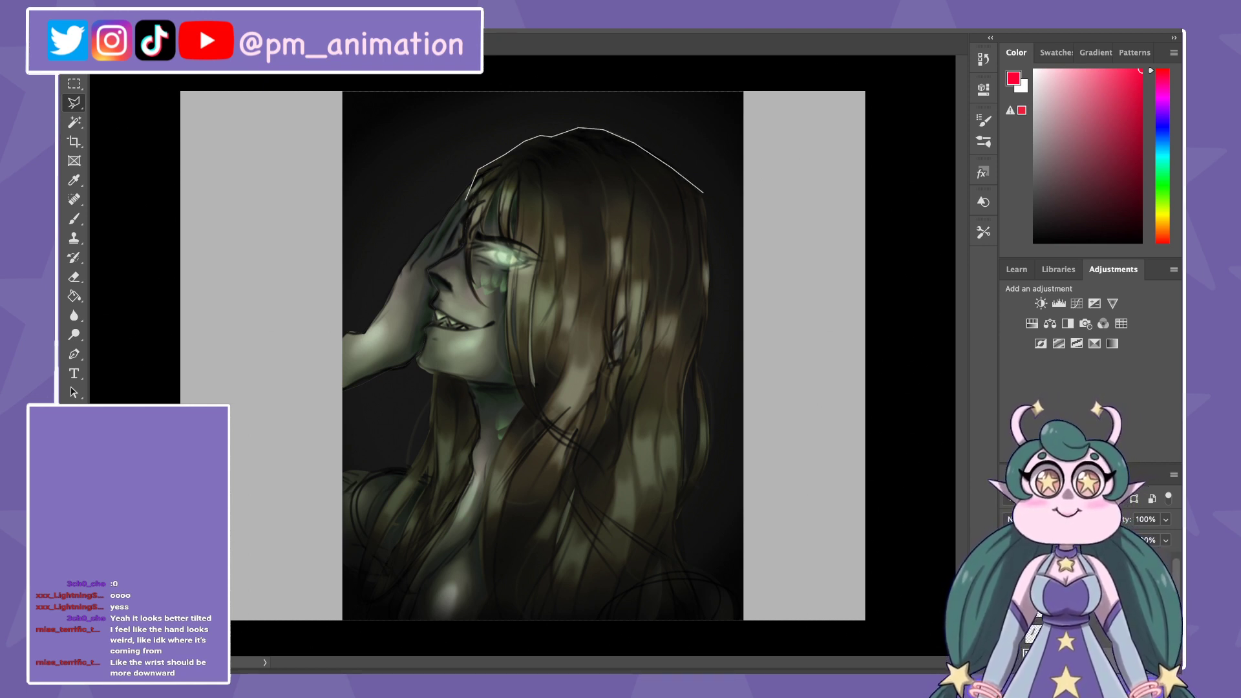
{"action": "left_click", "coordinate": [704, 192]}
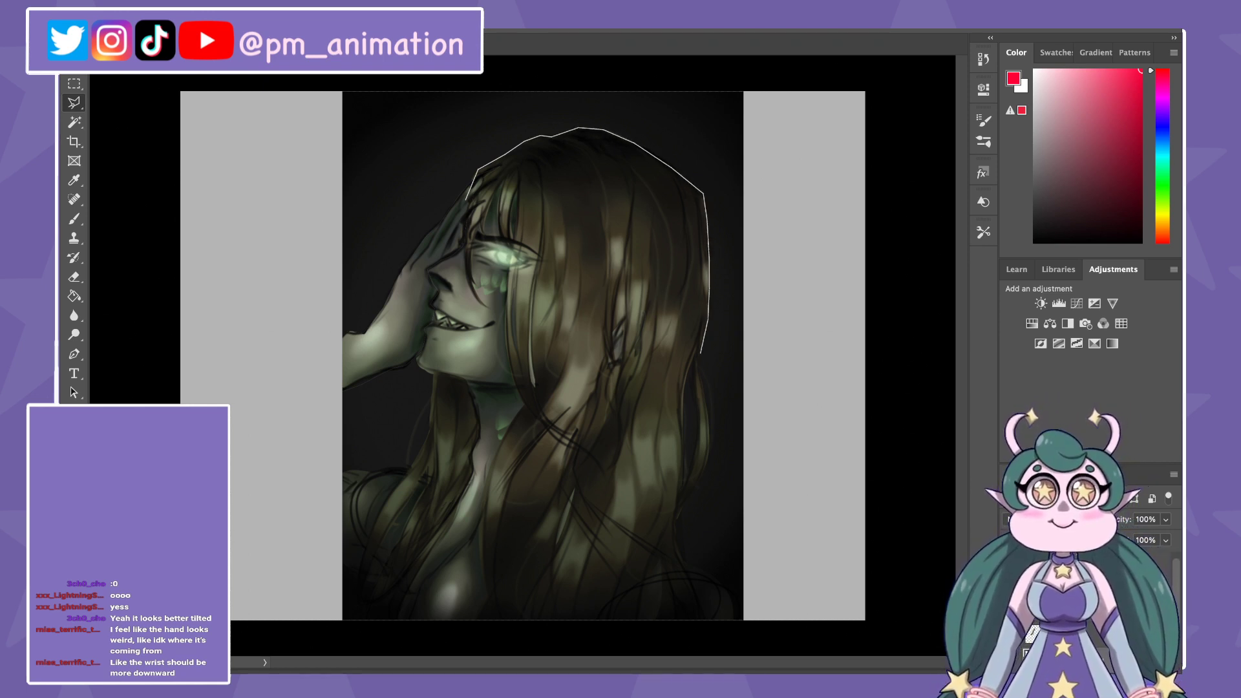
{"action": "left_click", "coordinate": [700, 353]}
{"action": "left_click", "coordinate": [706, 470]}
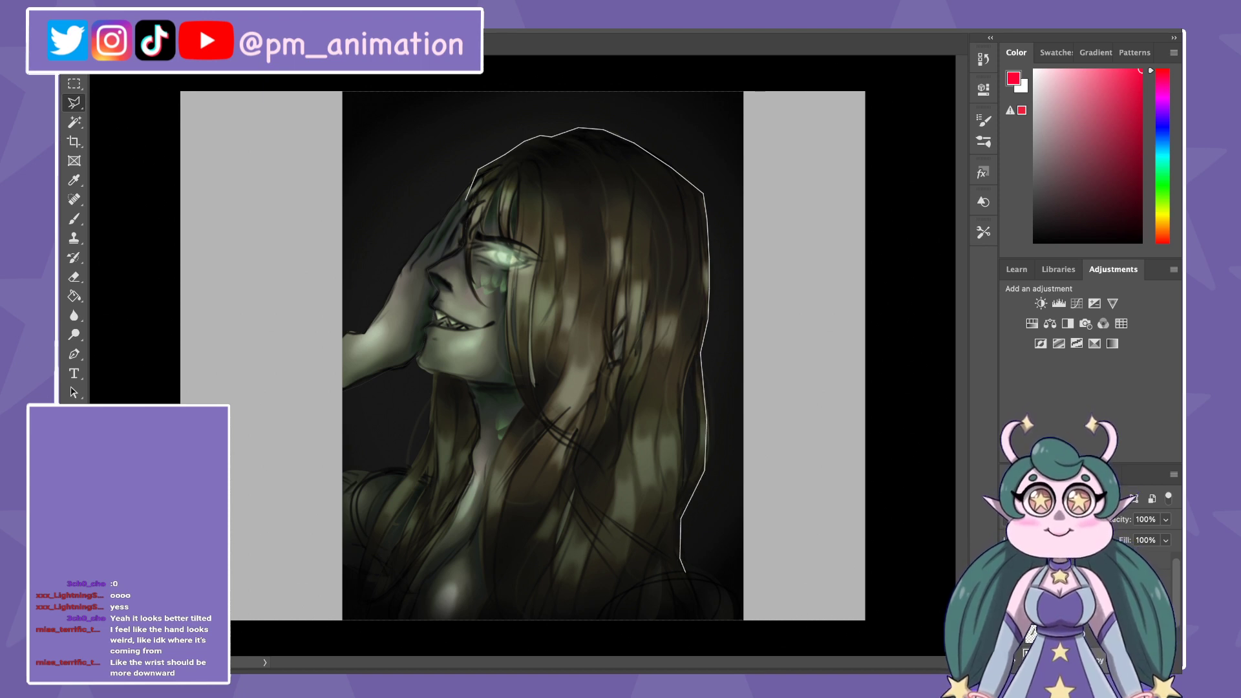
Step: Close the outline around the whole figure, test-delete it, then restore it
{"action": "left_click", "coordinate": [731, 596]}
{"action": "left_click", "coordinate": [735, 638]}
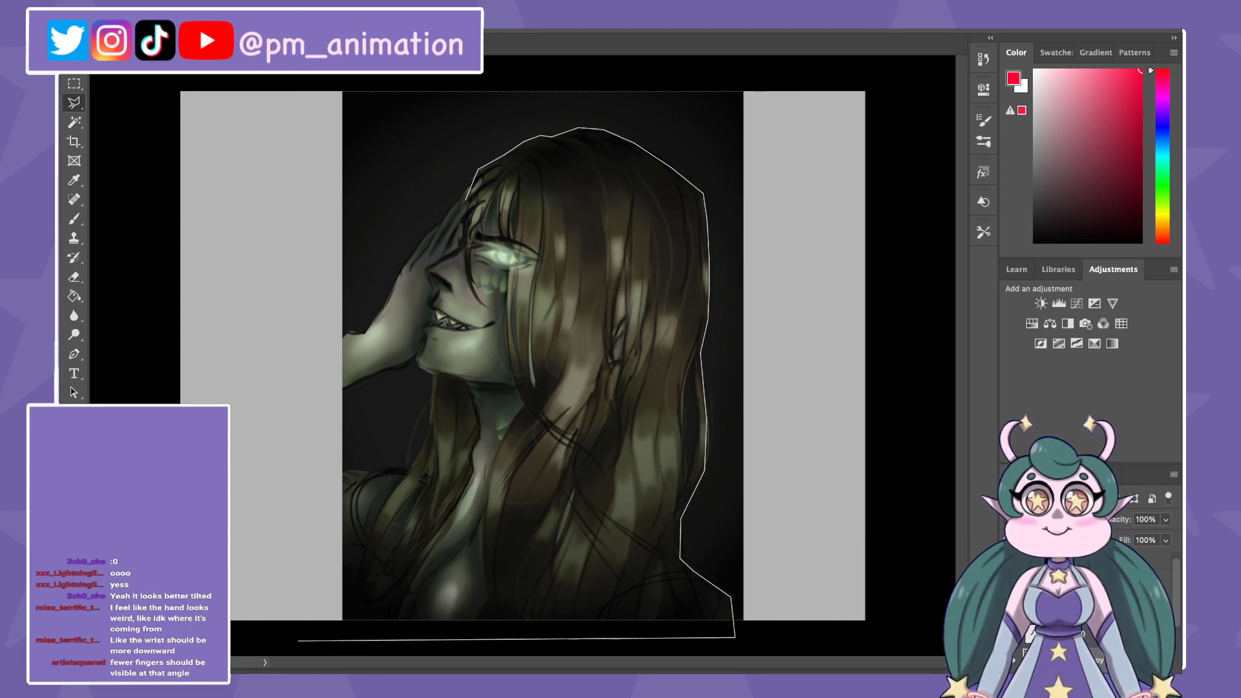
{"action": "left_click", "coordinate": [304, 638]}
{"action": "left_click", "coordinate": [322, 466]}
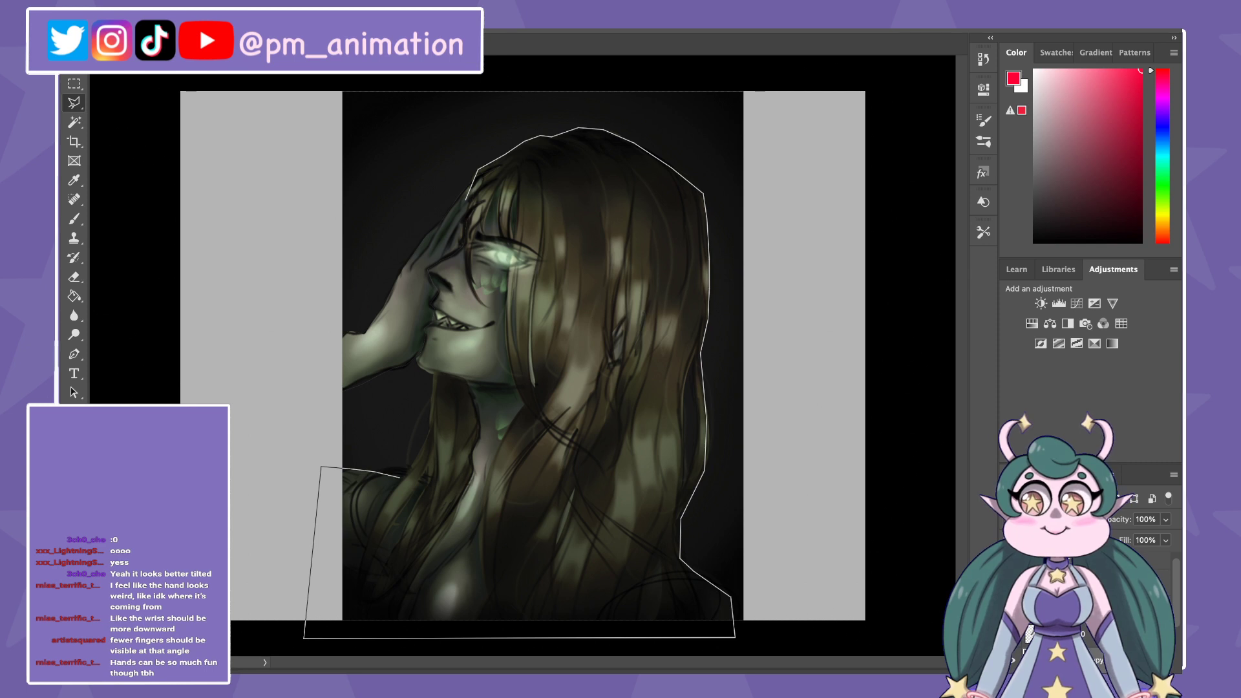
{"action": "left_click", "coordinate": [373, 471]}
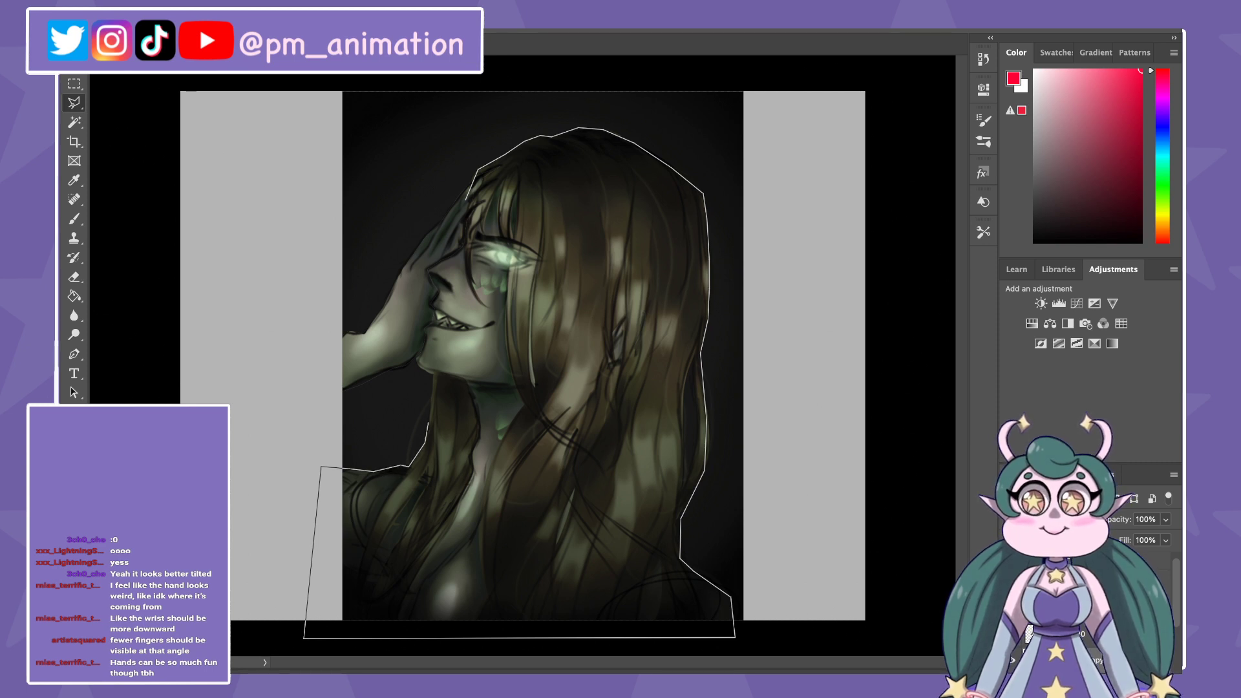
{"action": "left_click", "coordinate": [416, 366]}
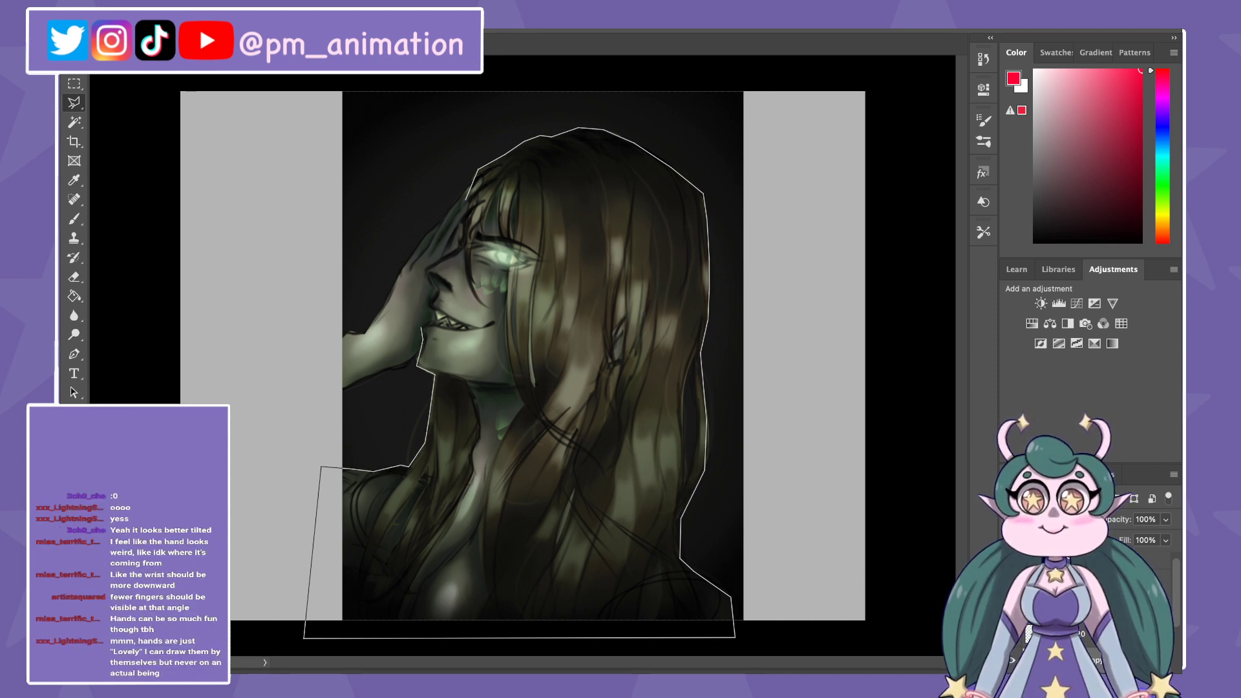
{"action": "left_click", "coordinate": [477, 170]}
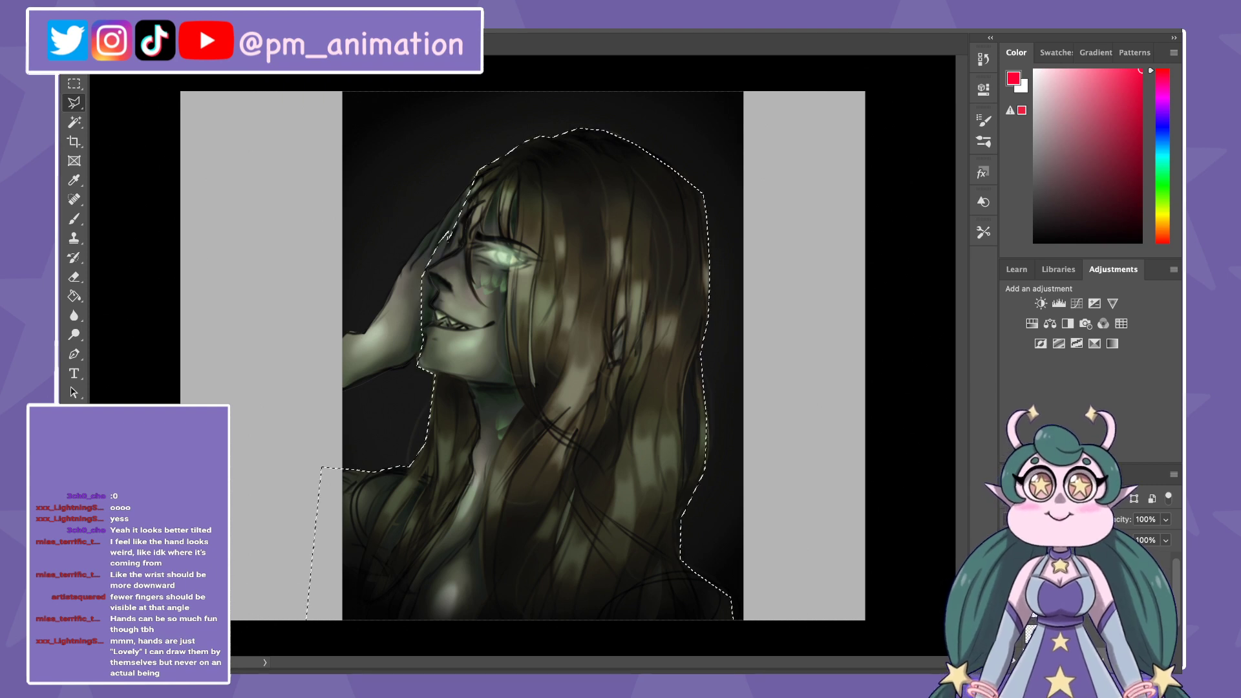
{"action": "key", "text": "Delete"}
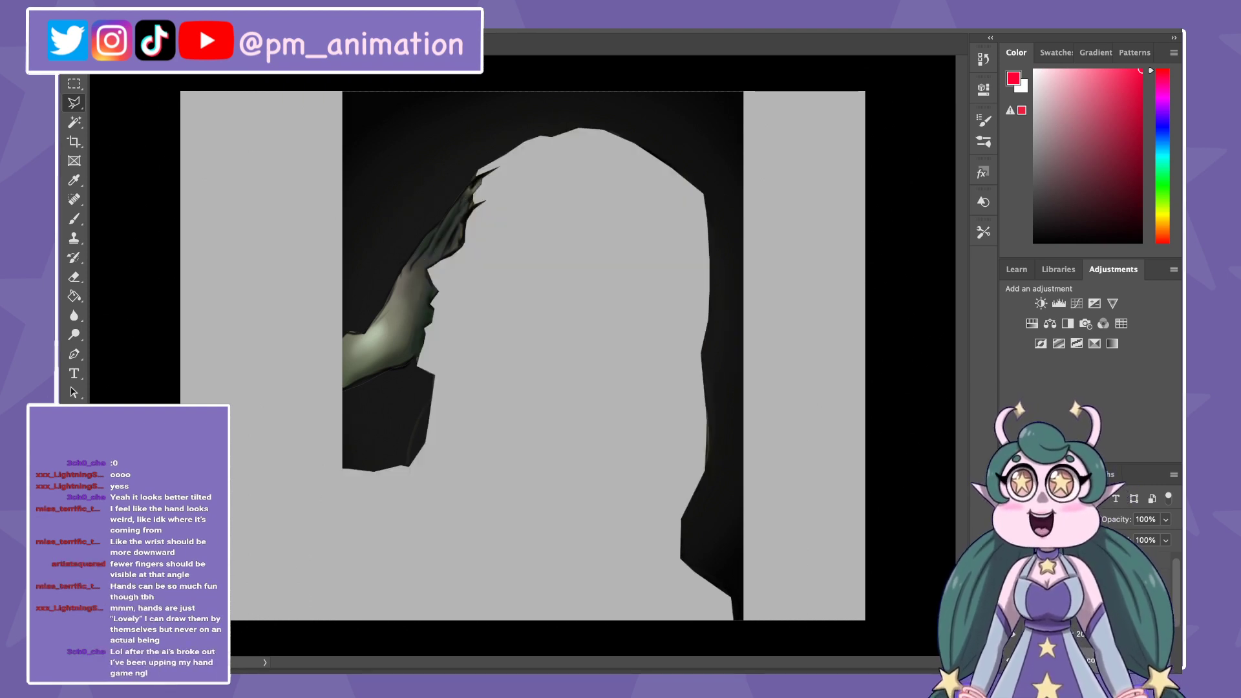
{"action": "key", "text": "ctrl+z"}
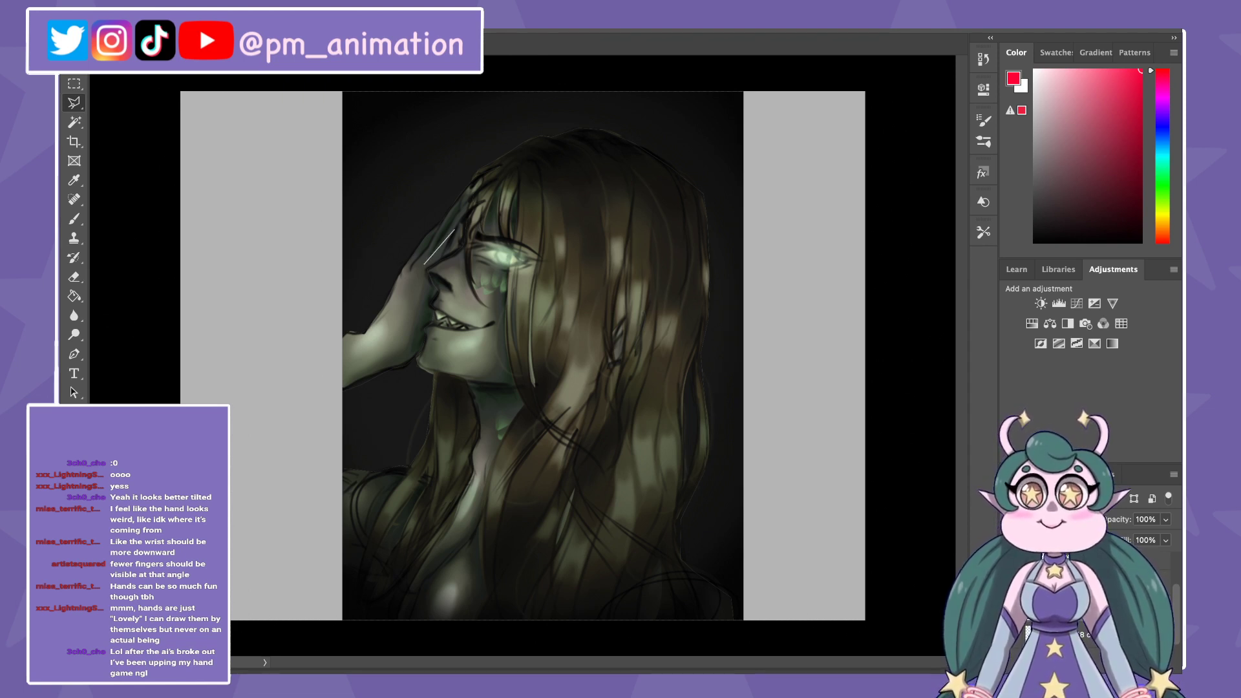
Step: Outline just the head along the jaw and top of the hair, test-delete, then restore the selection
{"action": "left_click", "coordinate": [408, 328]}
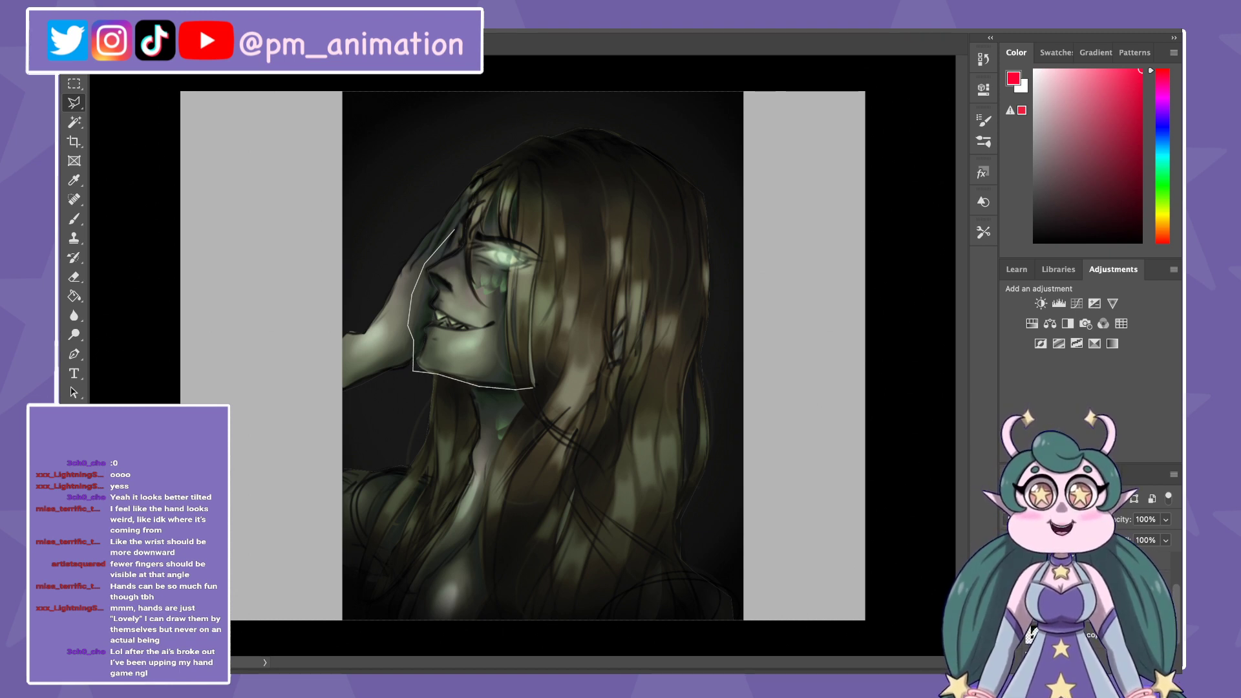
{"action": "left_click", "coordinate": [569, 388]}
{"action": "left_click", "coordinate": [611, 377]}
{"action": "left_click", "coordinate": [729, 301]}
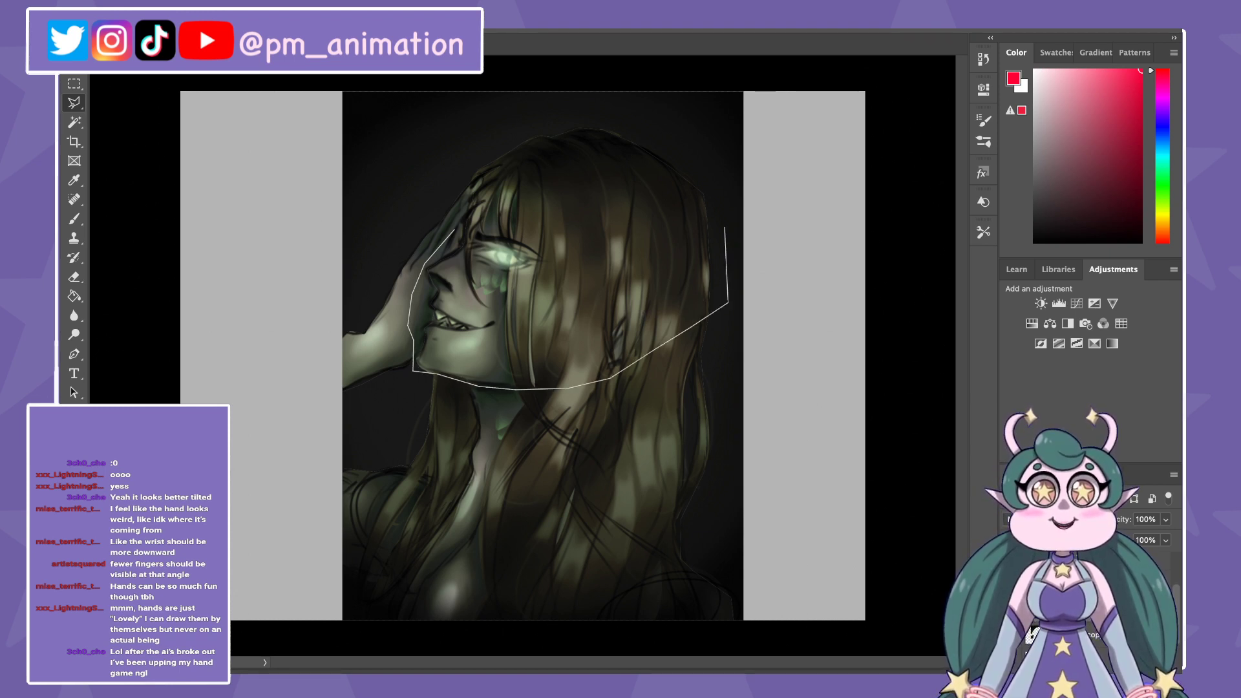
{"action": "left_click", "coordinate": [719, 132]}
{"action": "left_click", "coordinate": [638, 108]}
{"action": "left_click", "coordinate": [535, 113]}
{"action": "left_click", "coordinate": [478, 130]}
{"action": "double_click", "coordinate": [431, 197]}
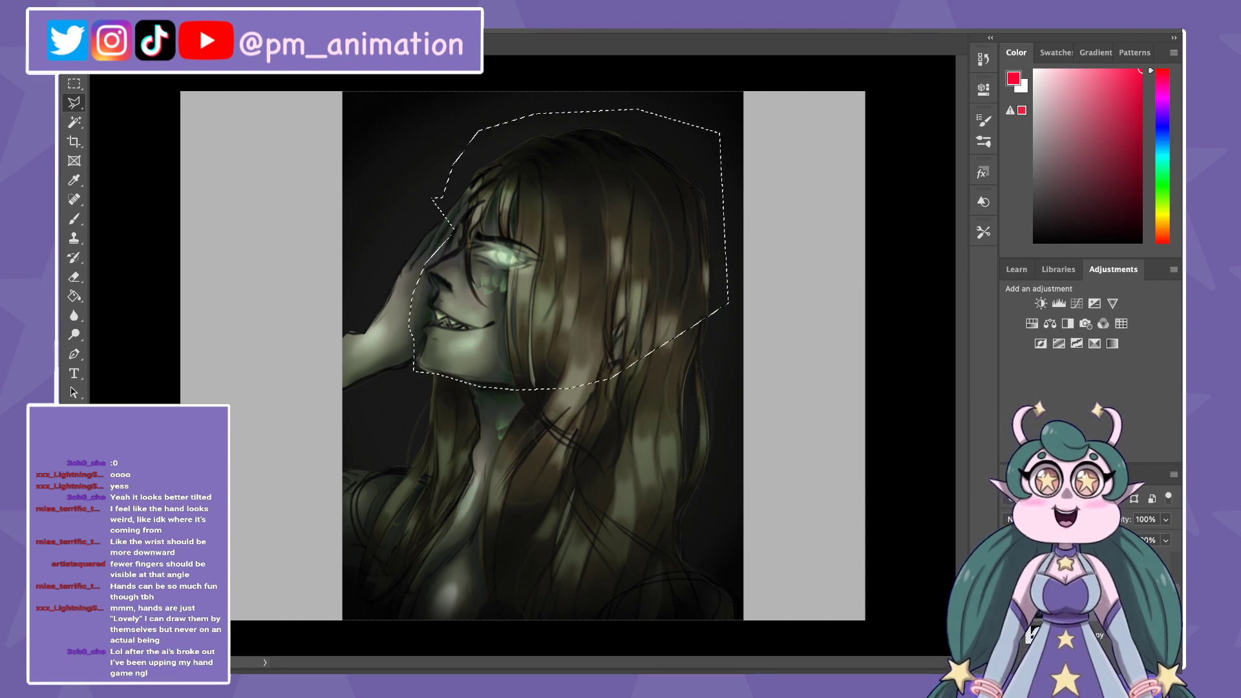
{"action": "key", "text": "Delete"}
{"action": "key", "text": "ctrl+d"}
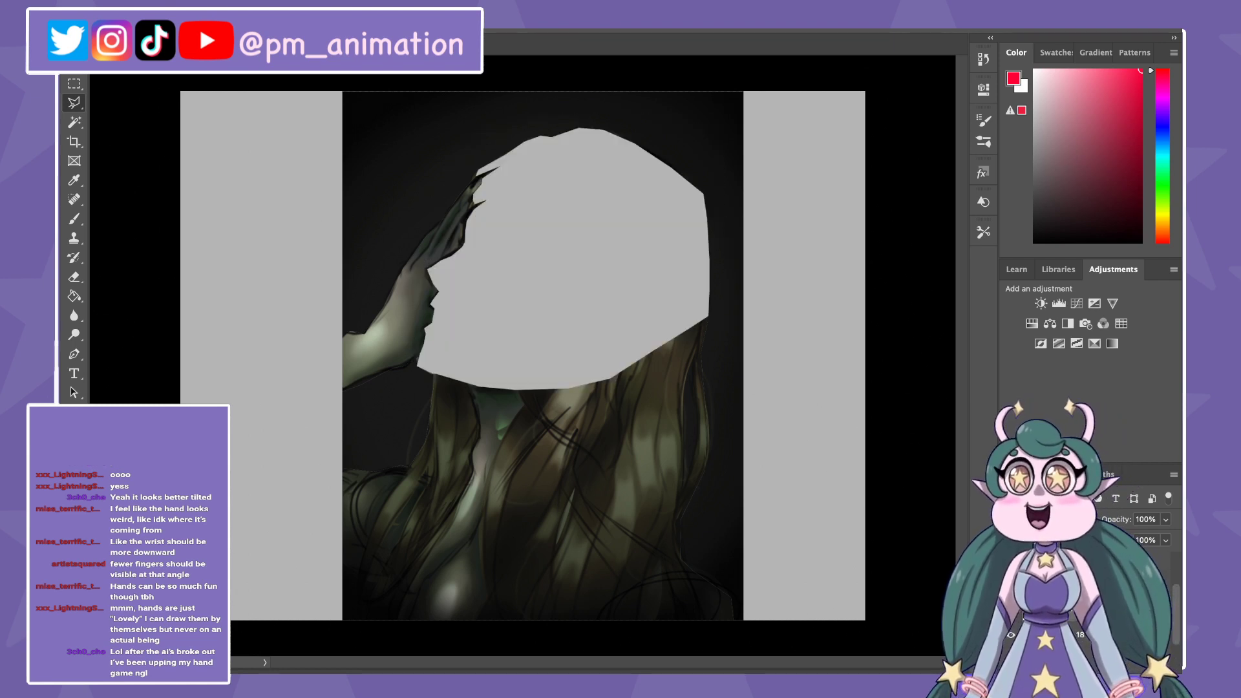
{"action": "key", "text": "ctrl+z"}
{"action": "key", "text": "ctrl+z"}
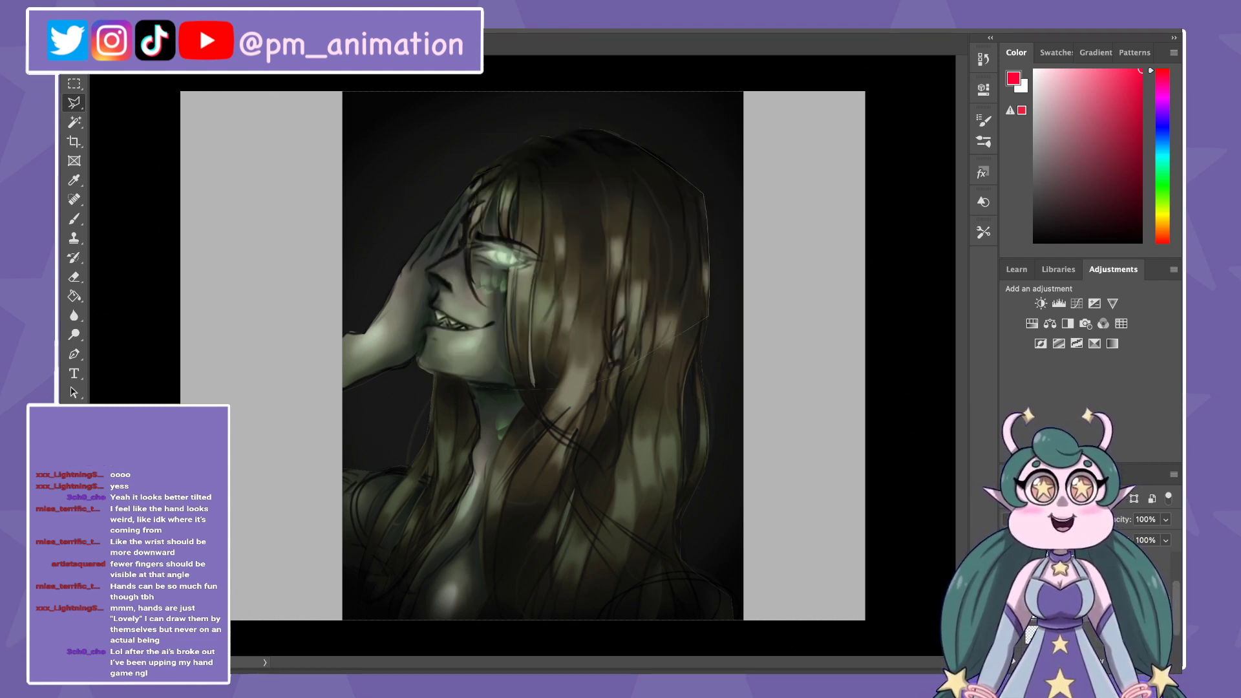
Step: Tilt the selected head slightly upward with Free Transform
{"action": "key", "text": "ctrl+t"}
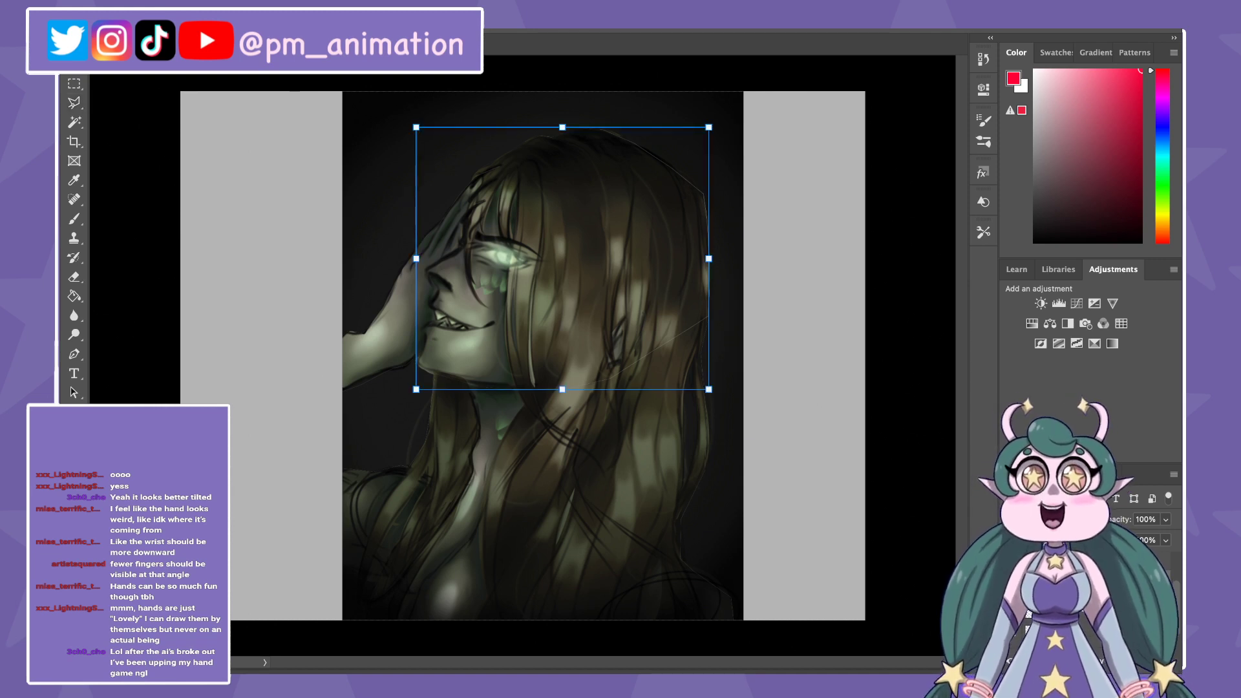
{"action": "left_click_drag", "start_coordinate": [416, 259], "coordinate": [417, 241]}
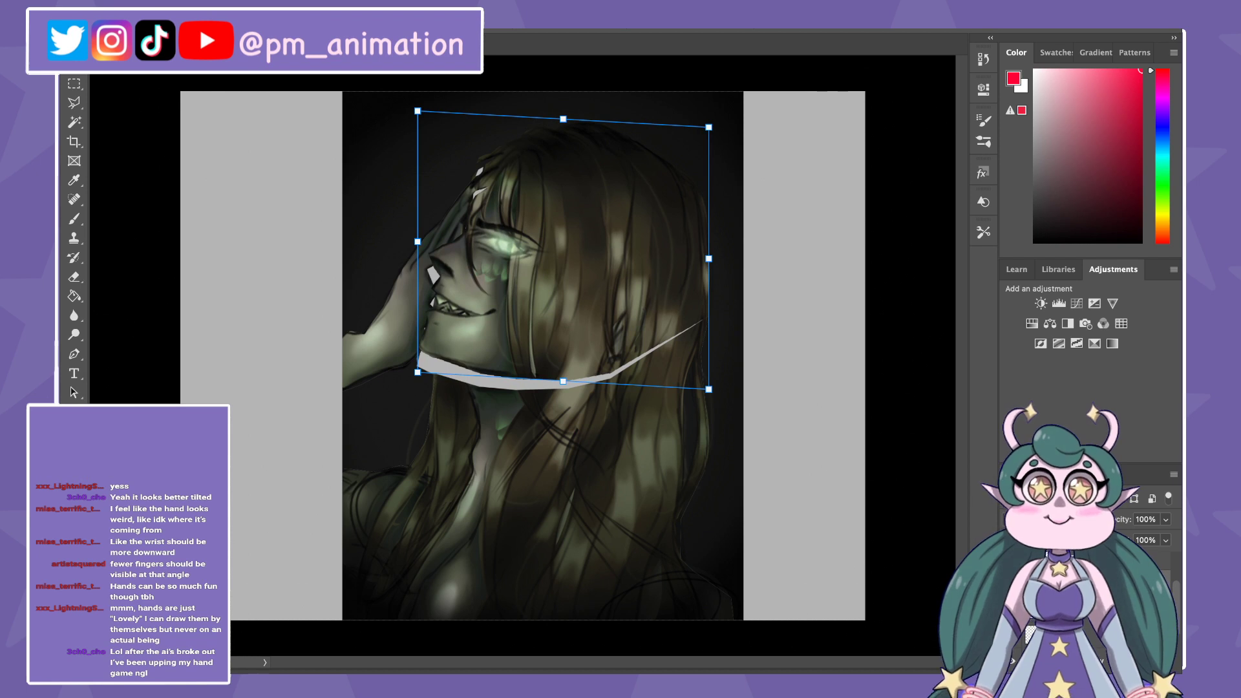
{"action": "key", "text": "Return"}
Step: Marquee the painting area and fill the light gap under the jaw with black
{"action": "key", "text": "l"}
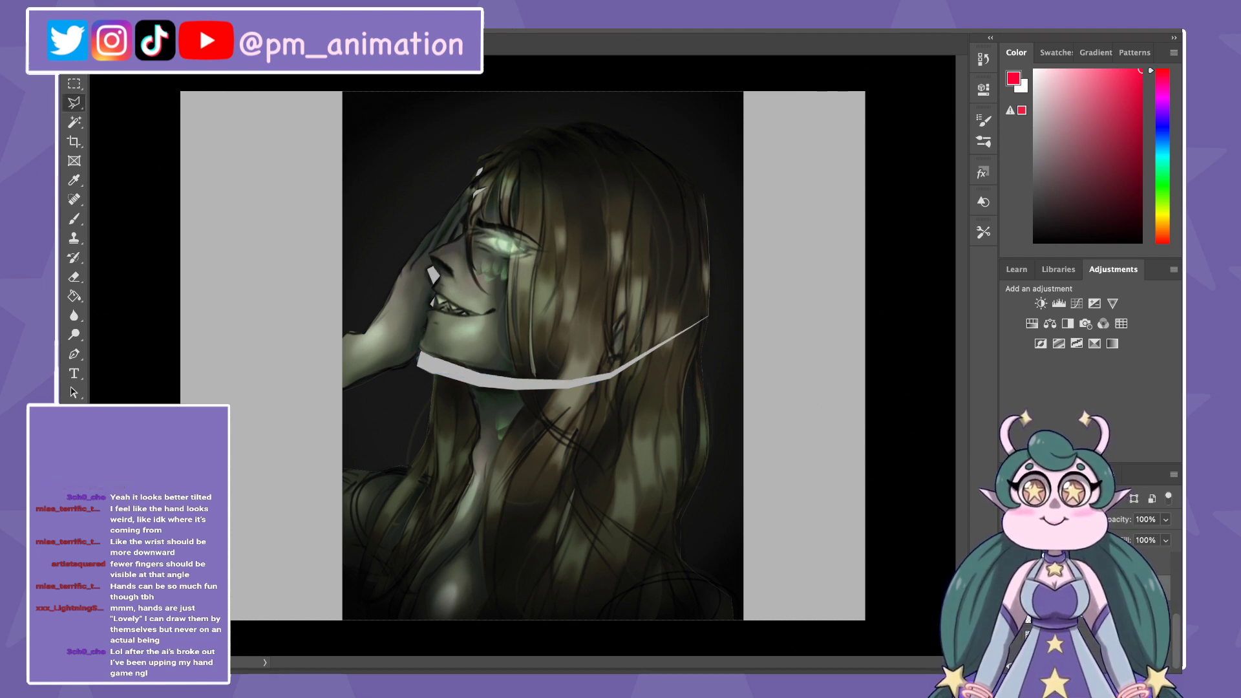
{"action": "key", "text": "m"}
{"action": "left_click_drag", "start_coordinate": [342, 91], "coordinate": [745, 619]}
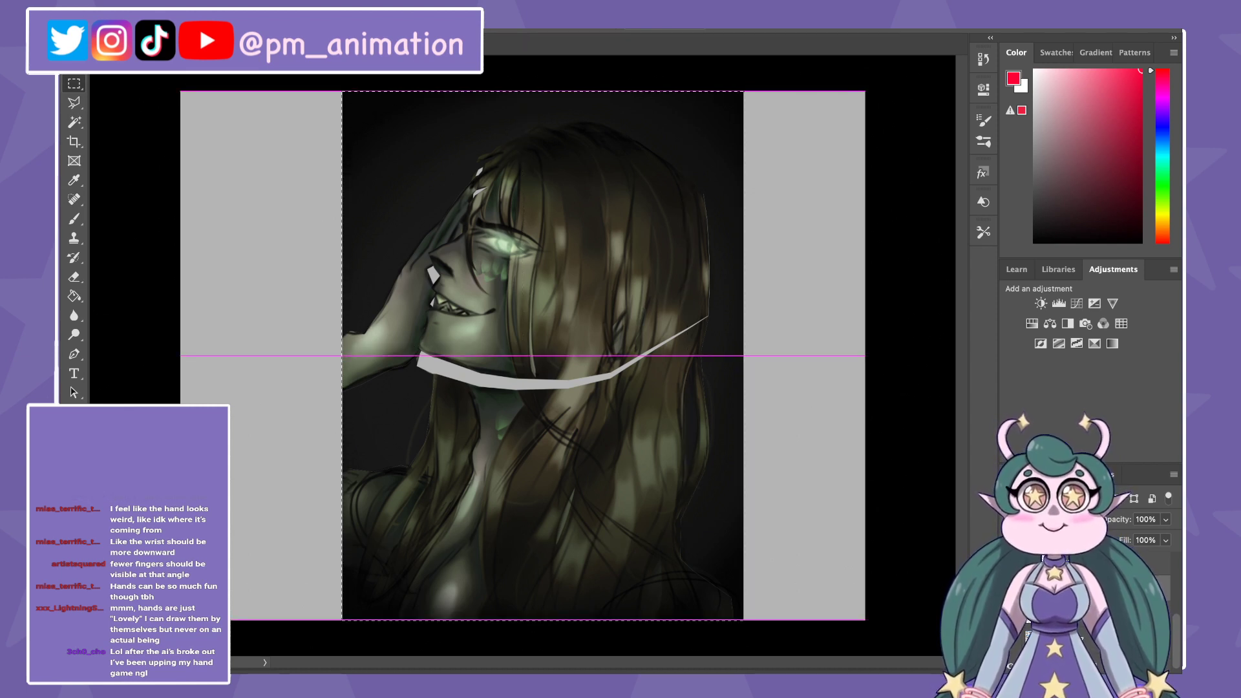
{"action": "key", "text": "g"}
{"action": "key", "text": "d"}
{"action": "right_click", "coordinate": [679, 138], "text": "alt+shift"}
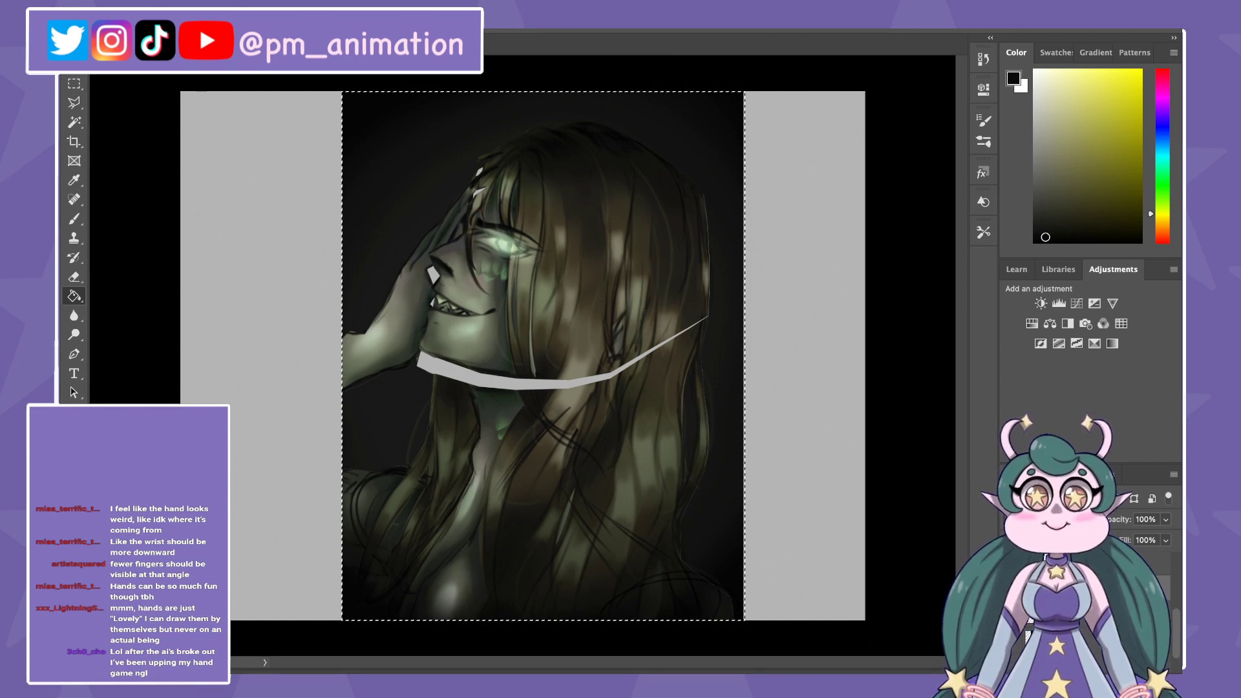
{"action": "key", "text": "alt+BackSpace"}
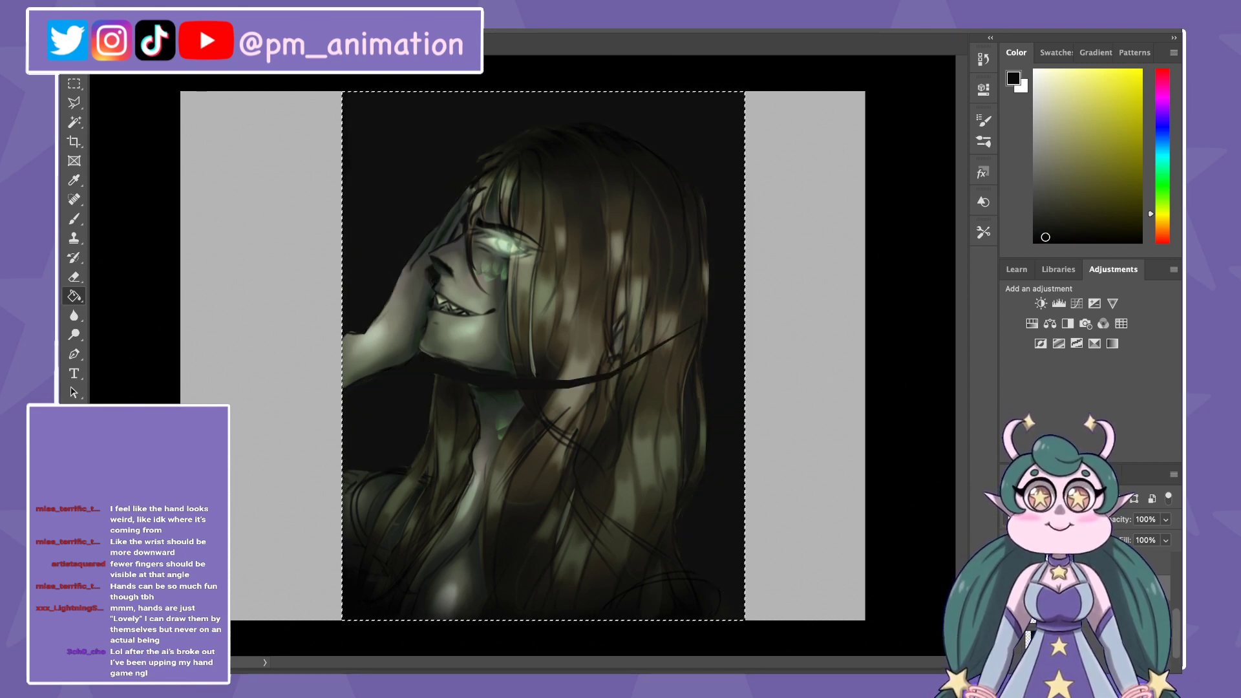
{"action": "key", "text": "ctrl+d"}
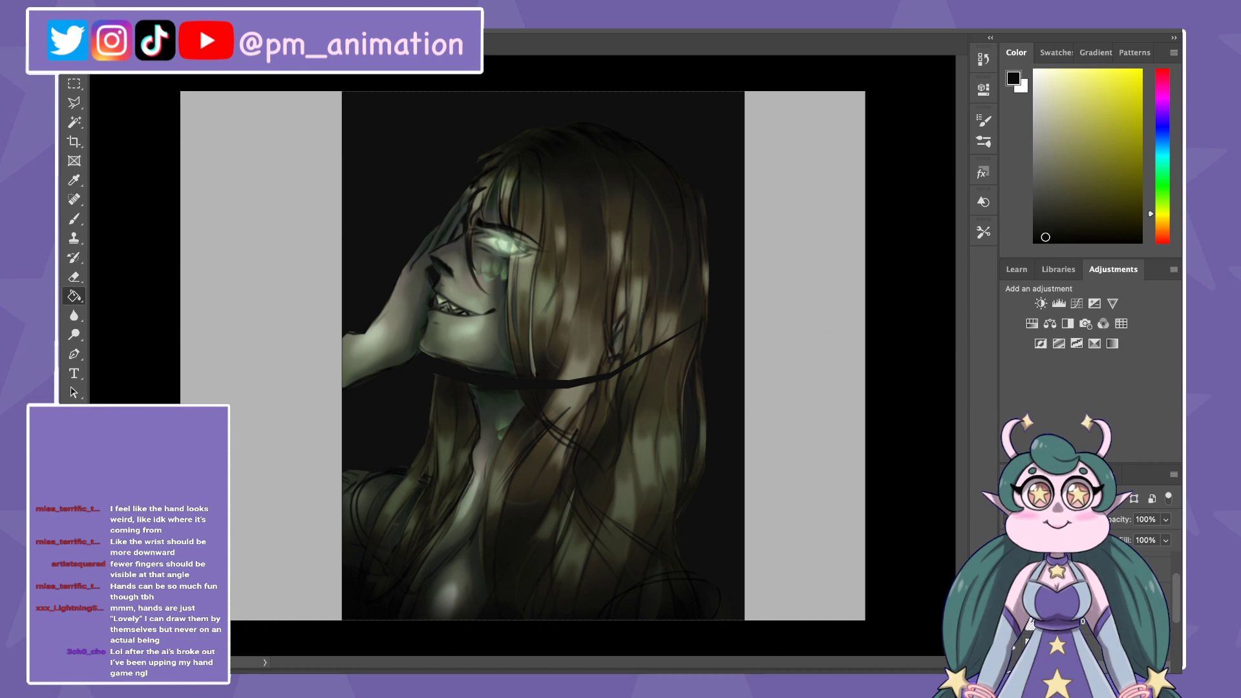
Step: Nudge the head region down slightly and commit its new position
{"action": "key", "text": "ctrl+t"}
{"action": "key", "text": "shift+Down"}
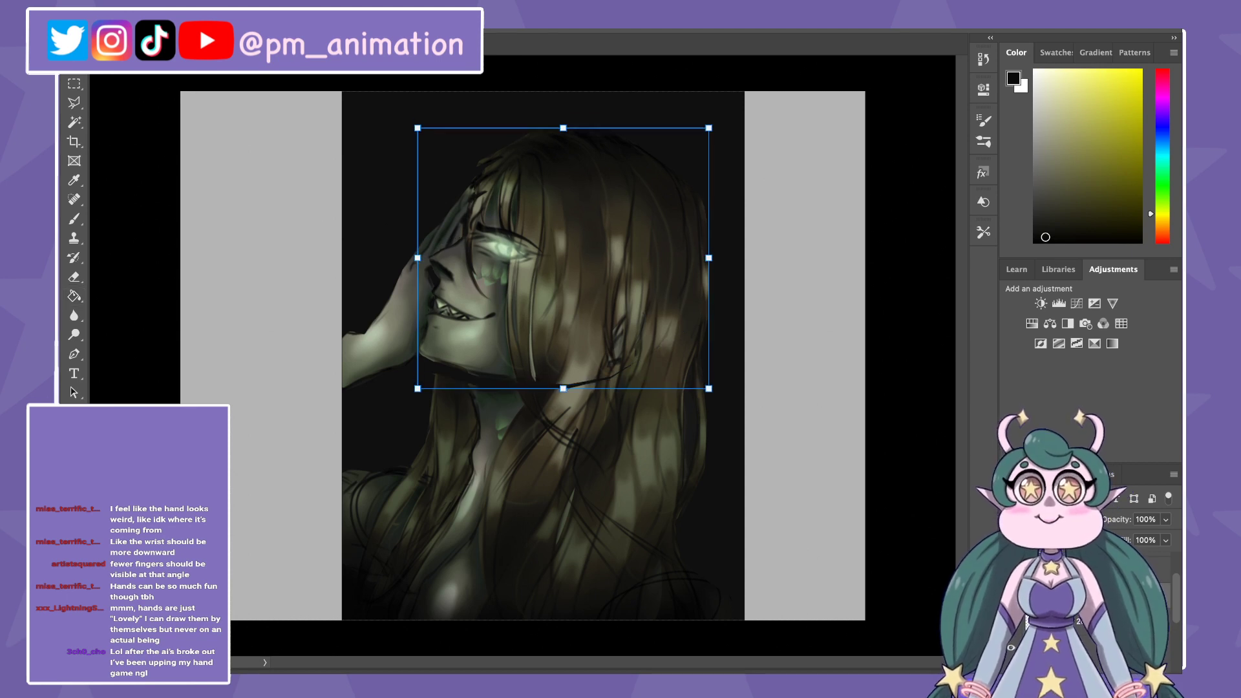
{"action": "key", "text": "shift+Down"}
{"action": "key", "text": "Down"}
{"action": "key", "text": "Down"}
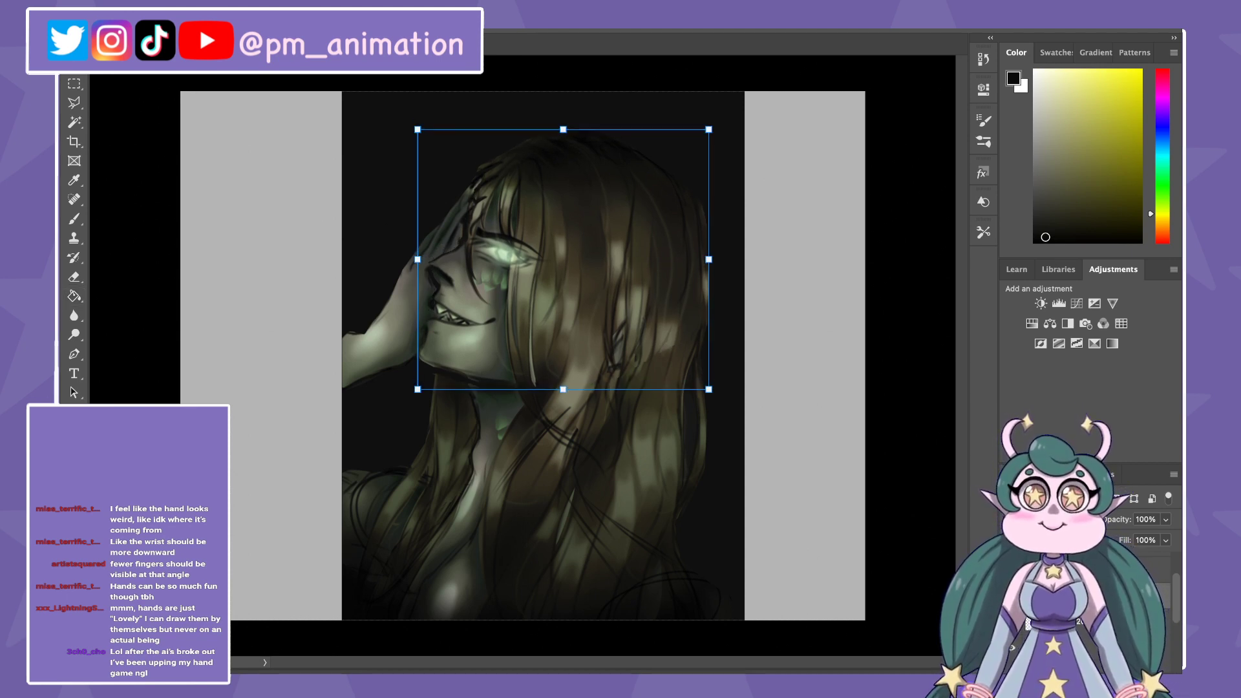
{"action": "key", "text": "ctrl+plus"}
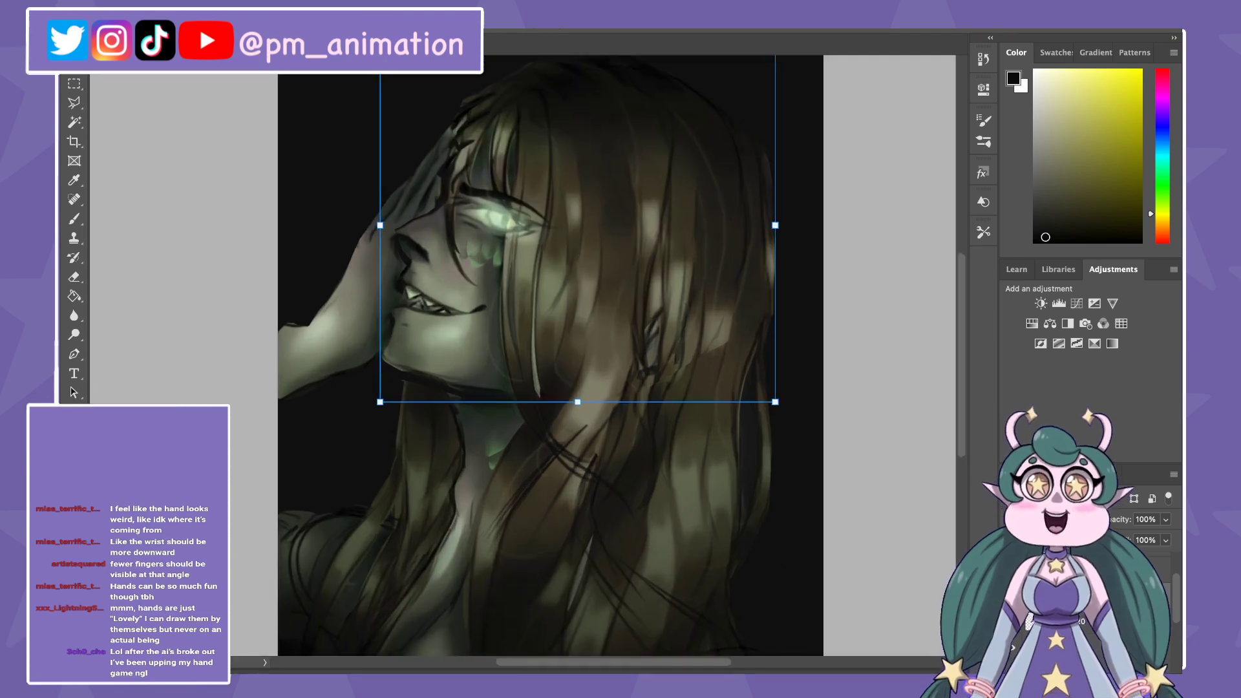
{"action": "key", "text": "Return"}
{"action": "key", "text": "b"}
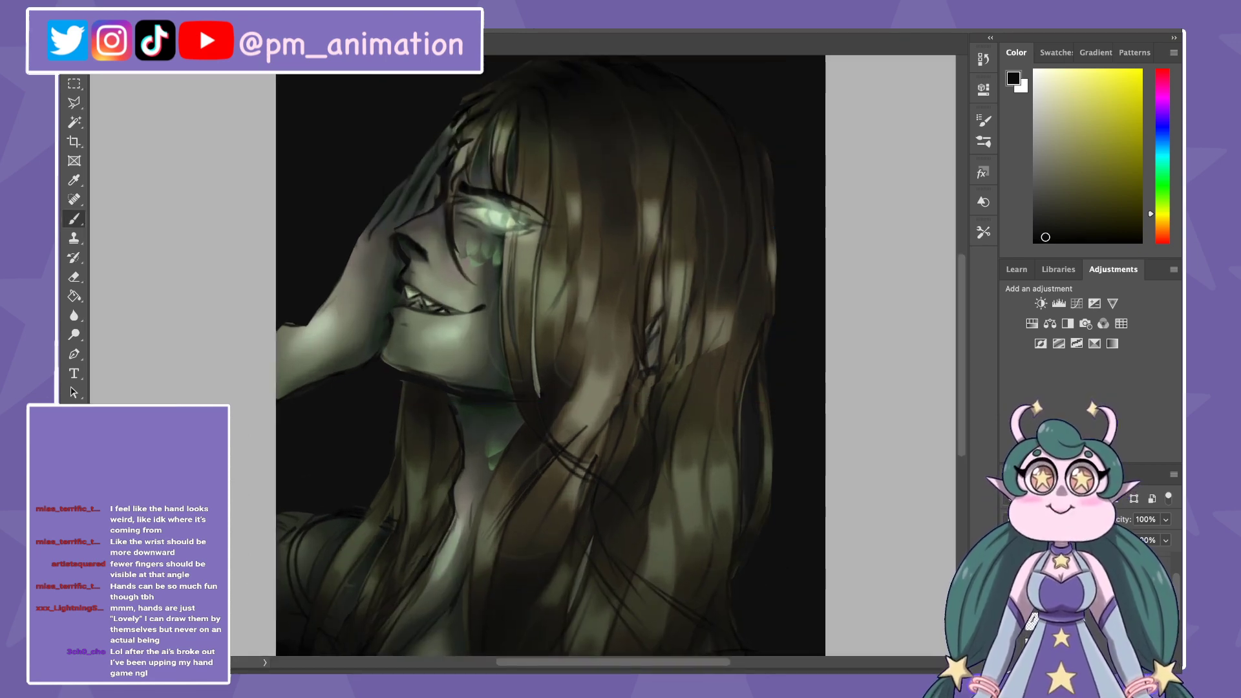
{"action": "key", "text": "ctrl+minus"}
{"action": "key", "text": "ctrl+plus"}
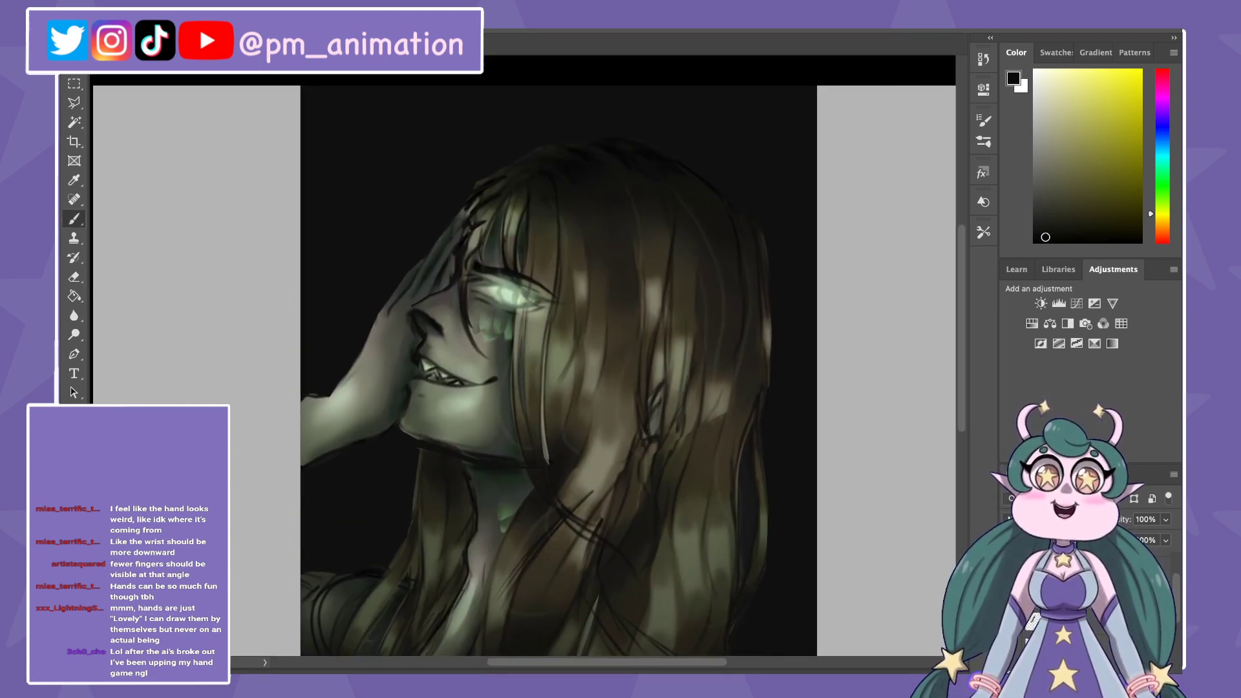
{"action": "scroll", "coordinate": [523, 368], "scroll_direction": "up", "scroll_amount": 1}
{"action": "scroll", "coordinate": [524, 369], "scroll_direction": "right", "scroll_amount": 1}
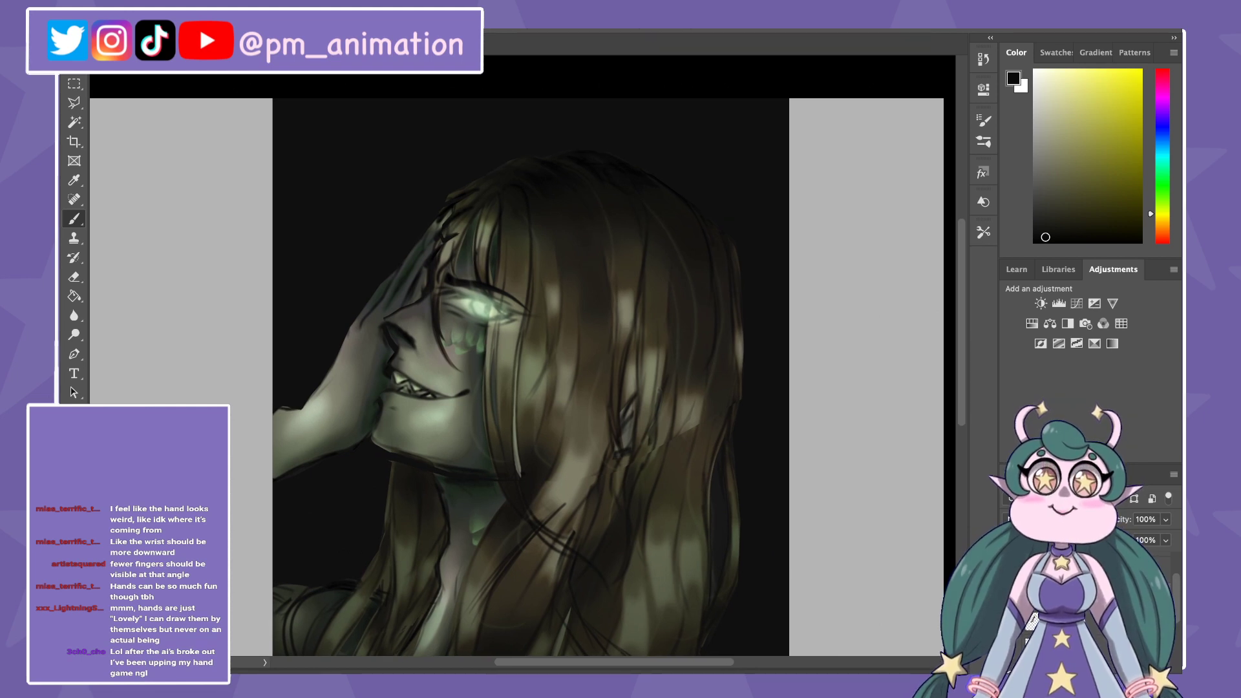
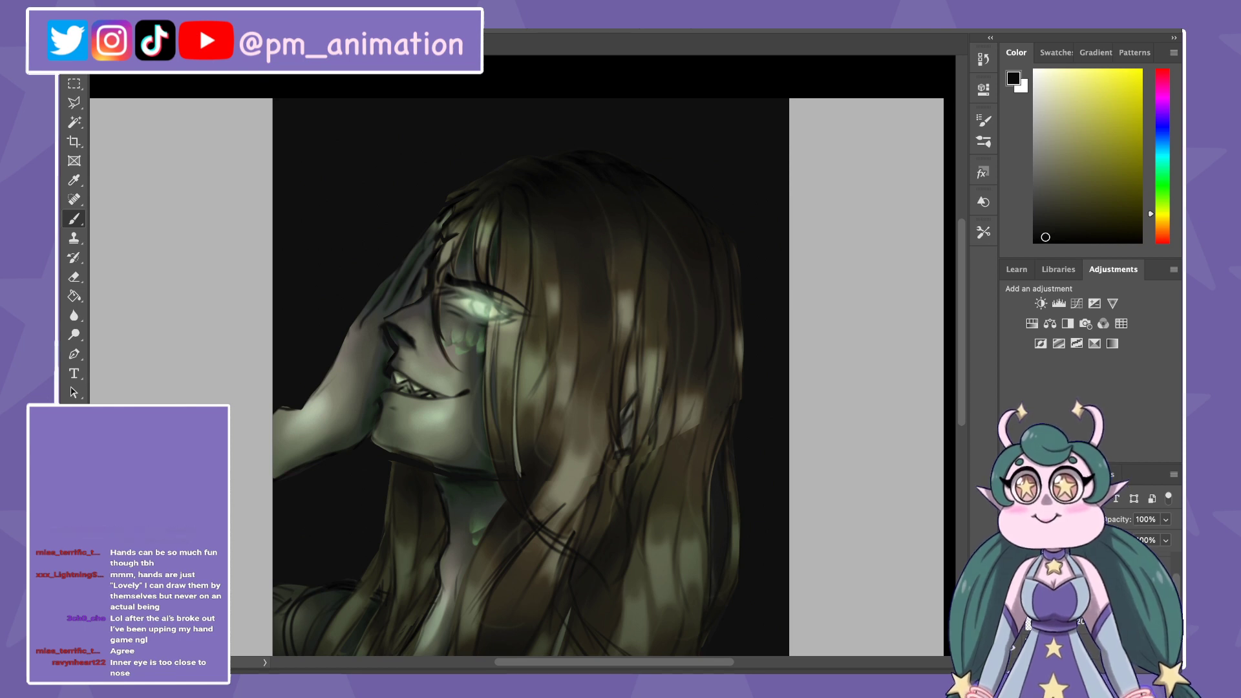
Step: Zoom in and lasso-select the glowing eye, undoing a trial black fill
{"action": "key", "text": "l"}
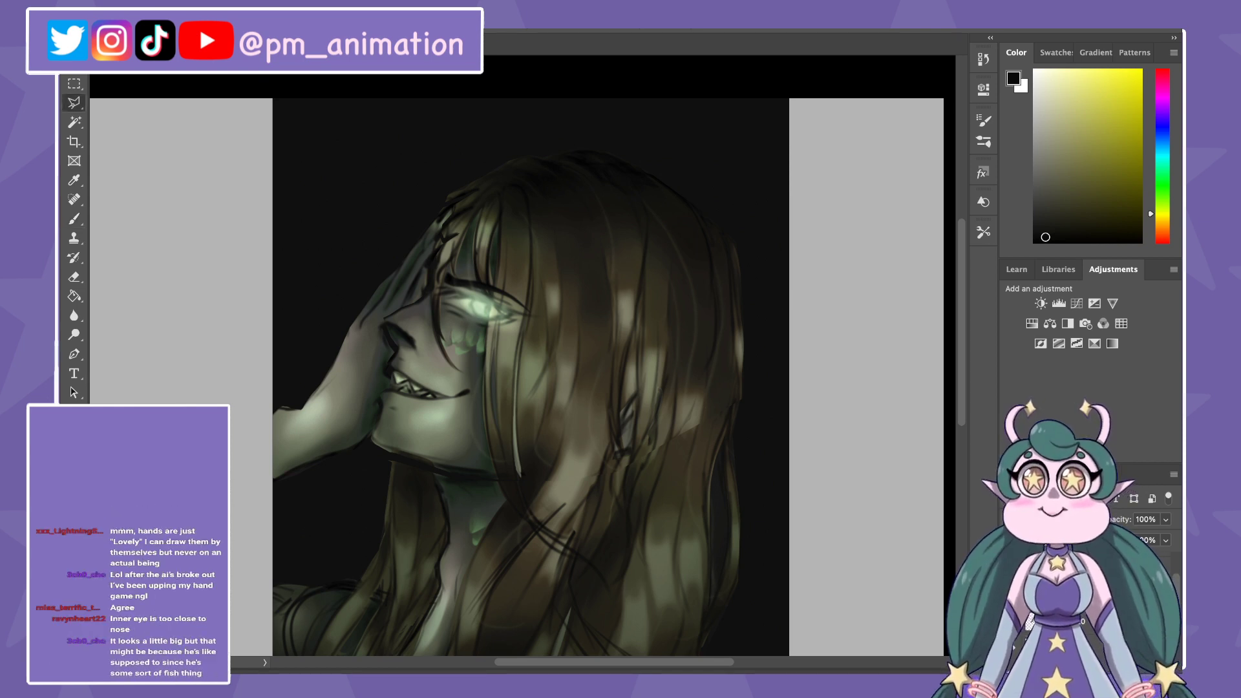
{"action": "key", "text": "ctrl+plus"}
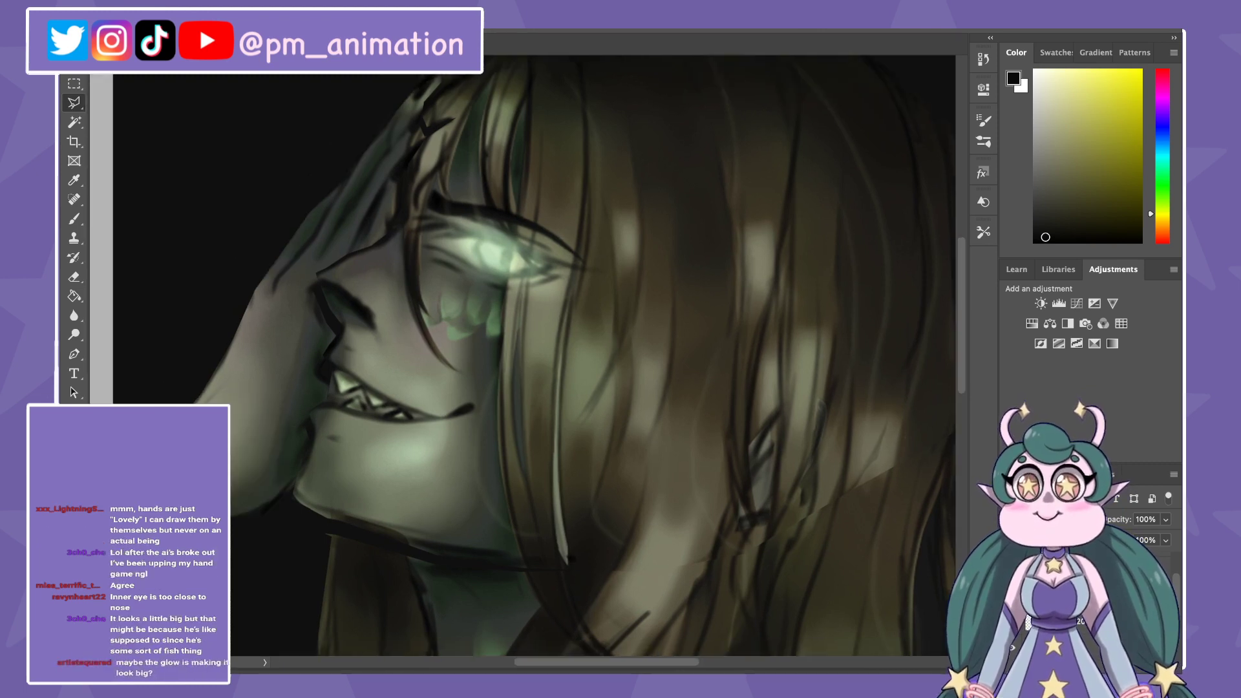
{"action": "left_click_drag", "start_coordinate": [575, 355], "coordinate": [671, 336]}
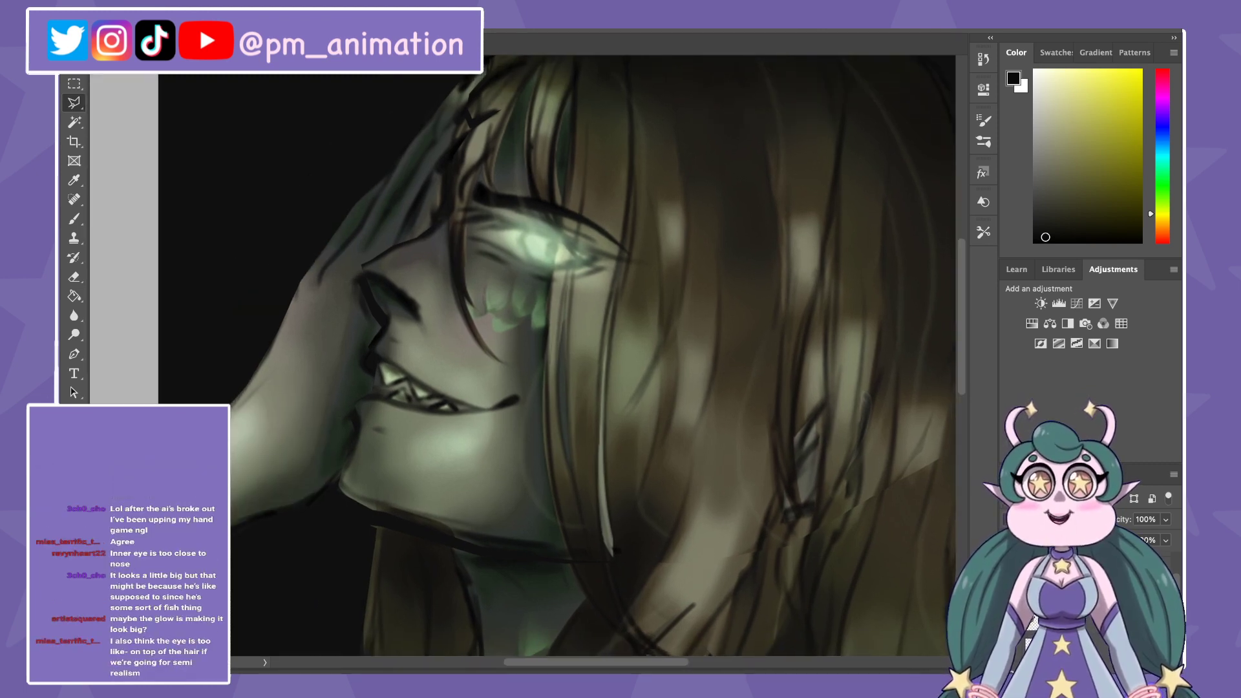
{"action": "left_click", "coordinate": [466, 205]}
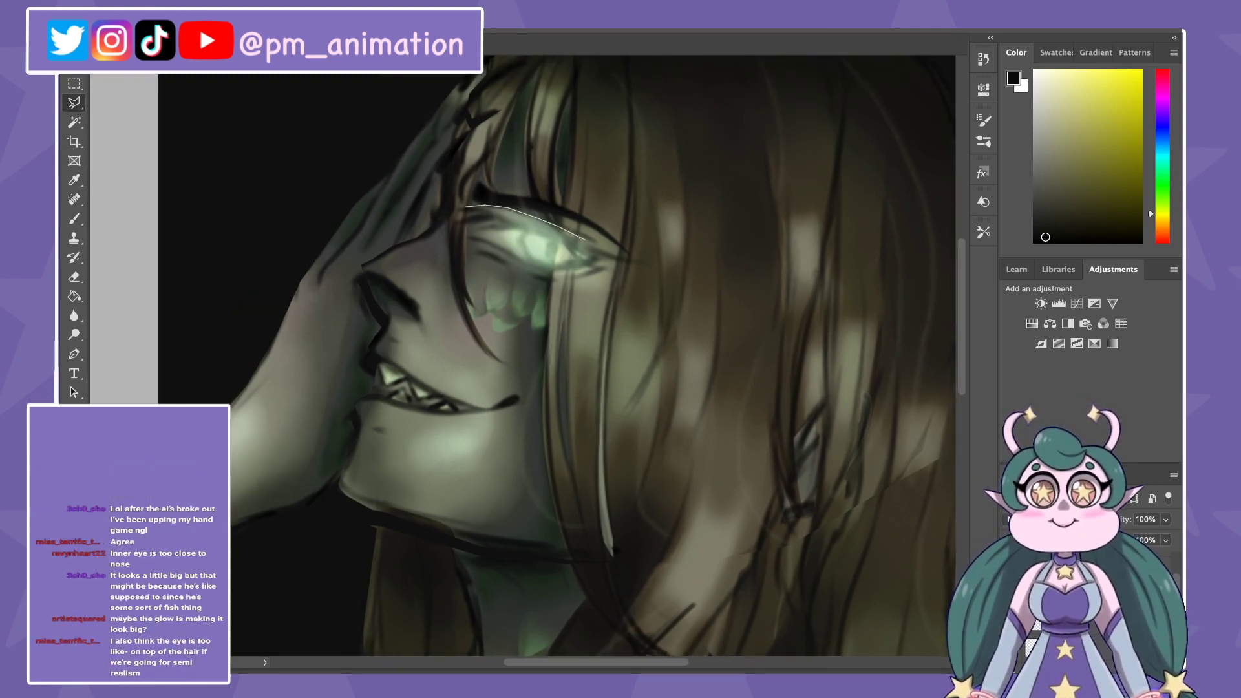
{"action": "left_click_drag", "start_coordinate": [585, 239], "coordinate": [602, 261]}
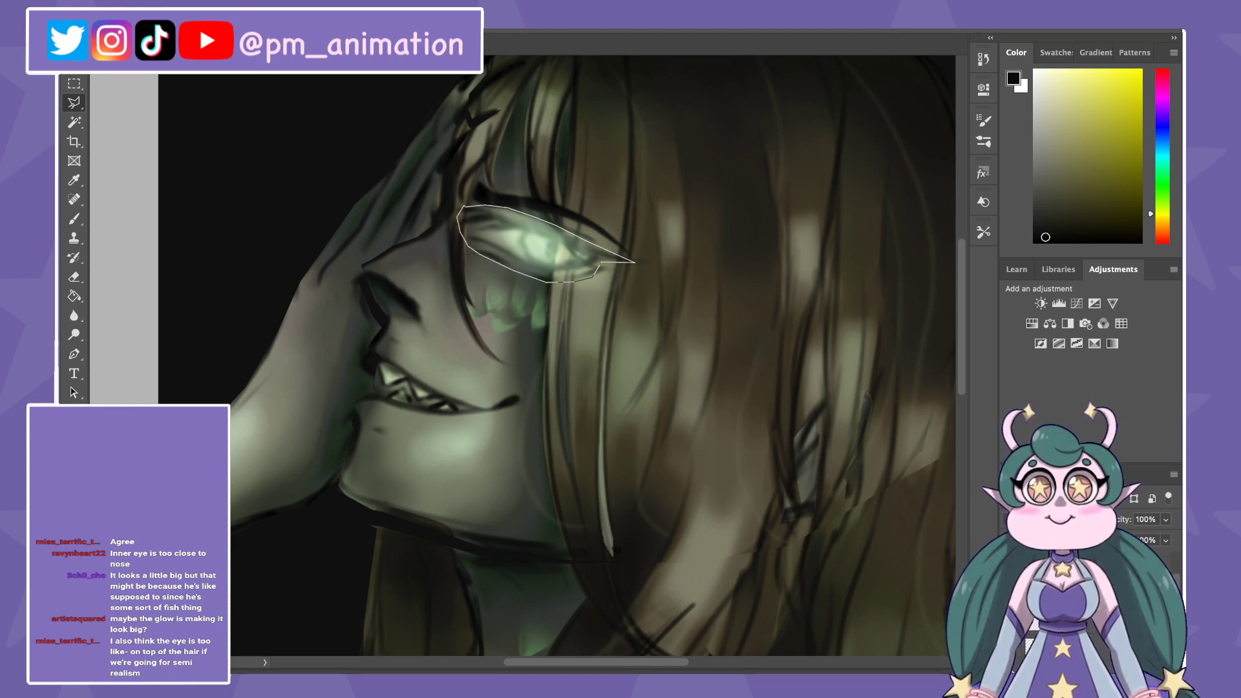
{"action": "key", "text": "Return"}
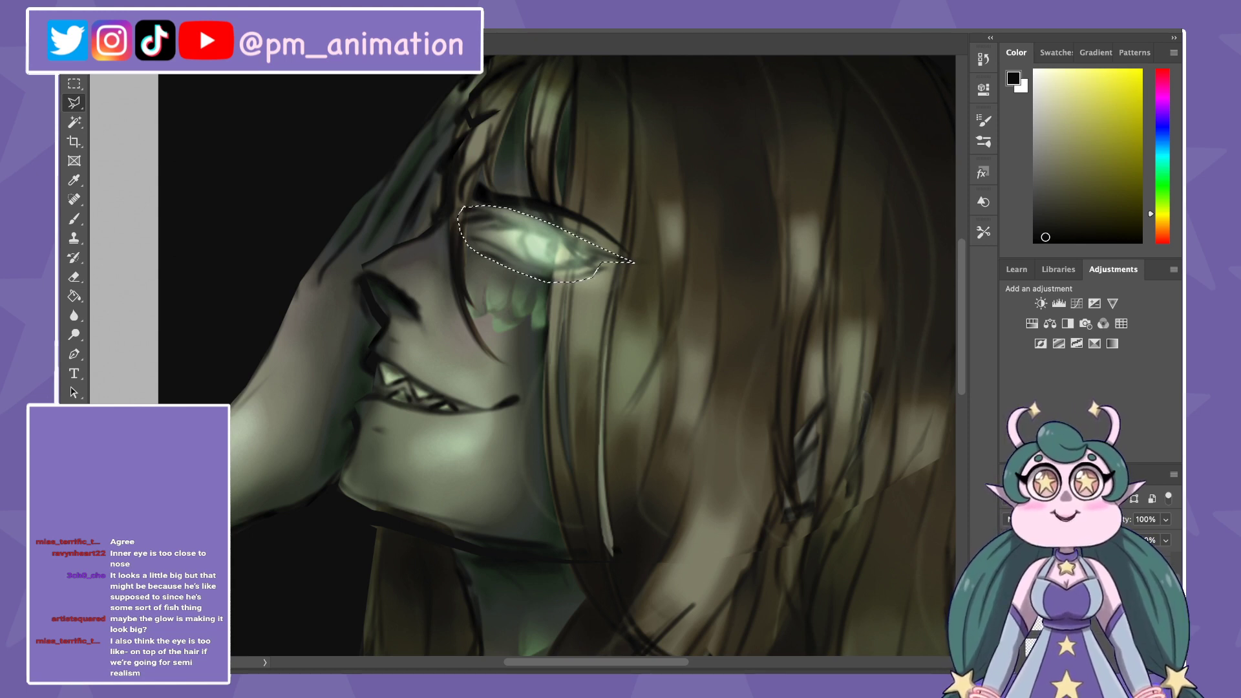
{"action": "key", "text": "alt+BackSpace"}
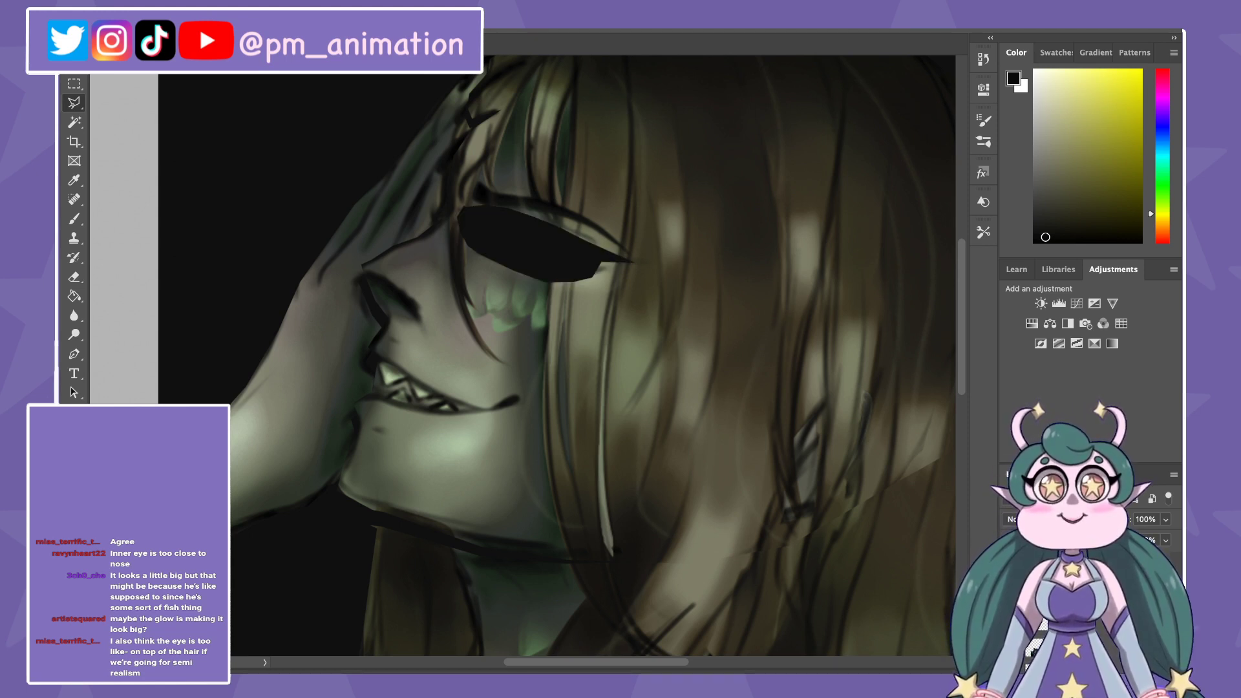
{"action": "key", "text": "ctrl+z"}
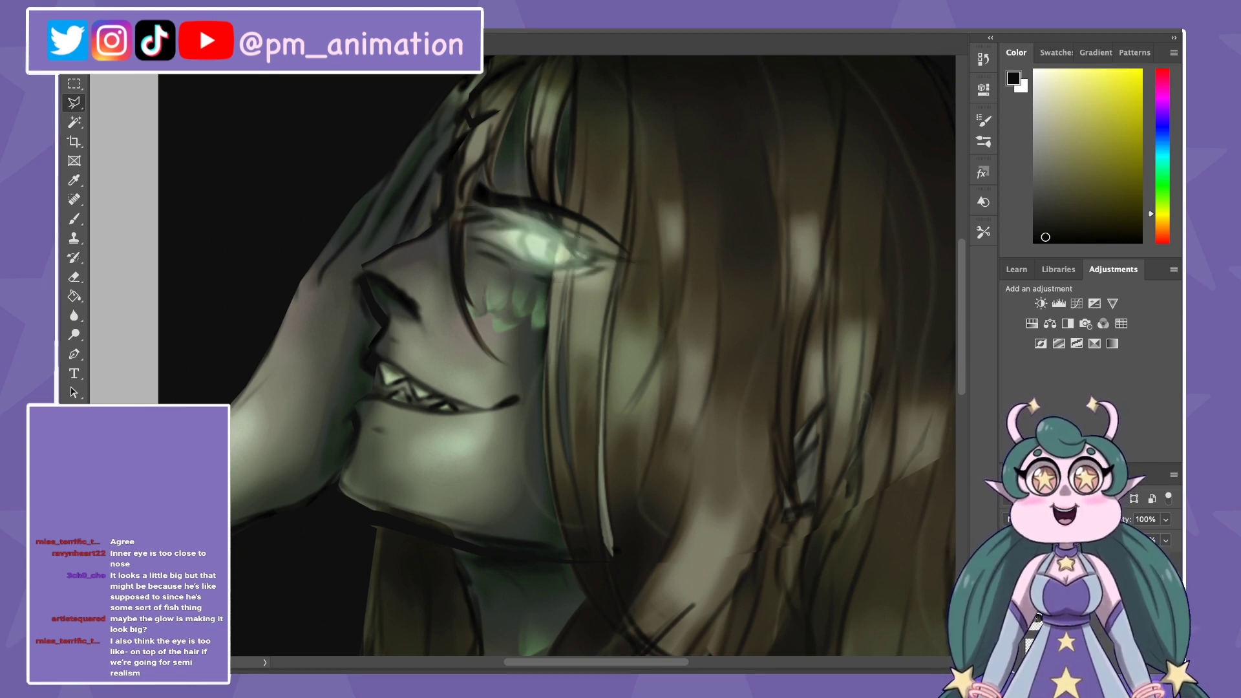
Step: Scale the selected eye down slightly, nudge it up into place, and commit the transform
{"action": "key", "text": "ctrl+t"}
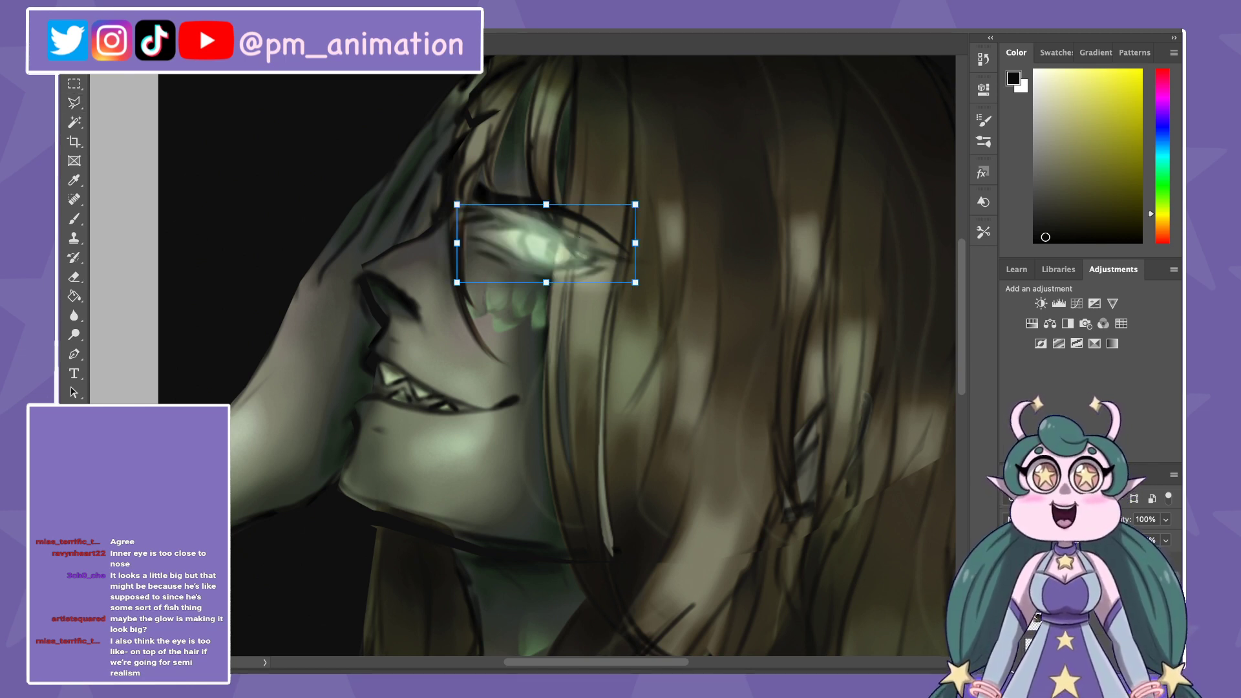
{"action": "left_click_drag", "start_coordinate": [636, 204], "coordinate": [618, 212]}
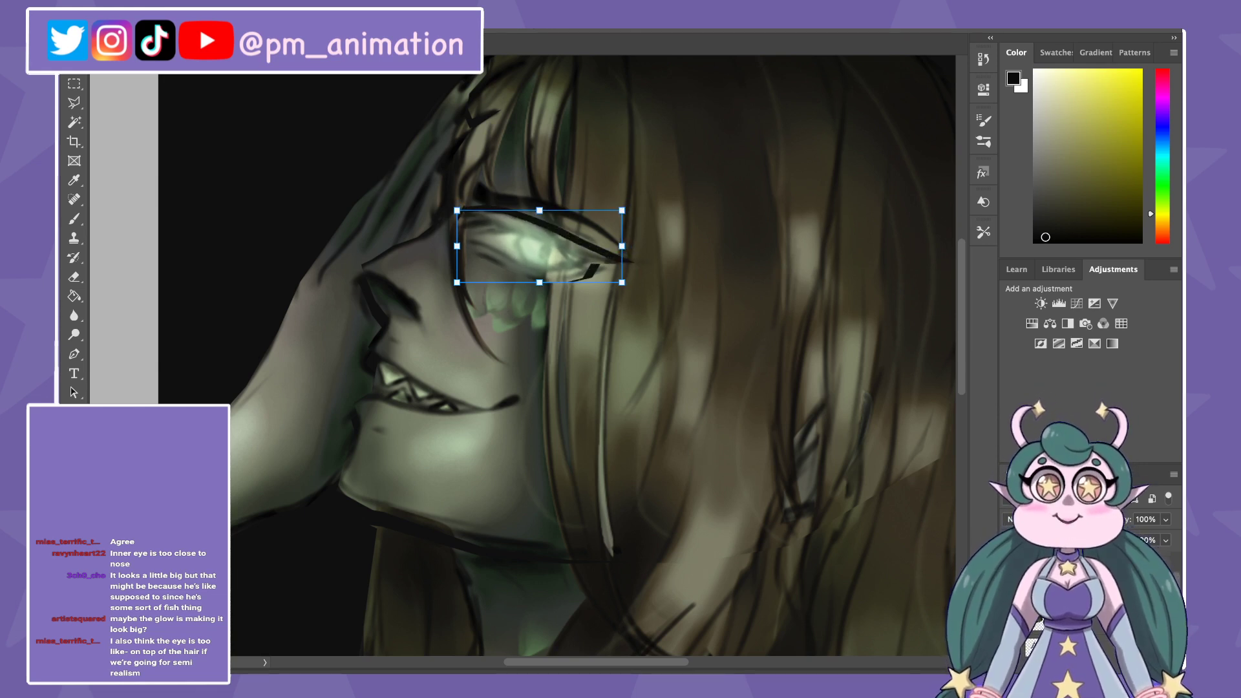
{"action": "left_click_drag", "start_coordinate": [537, 247], "coordinate": [548, 243]}
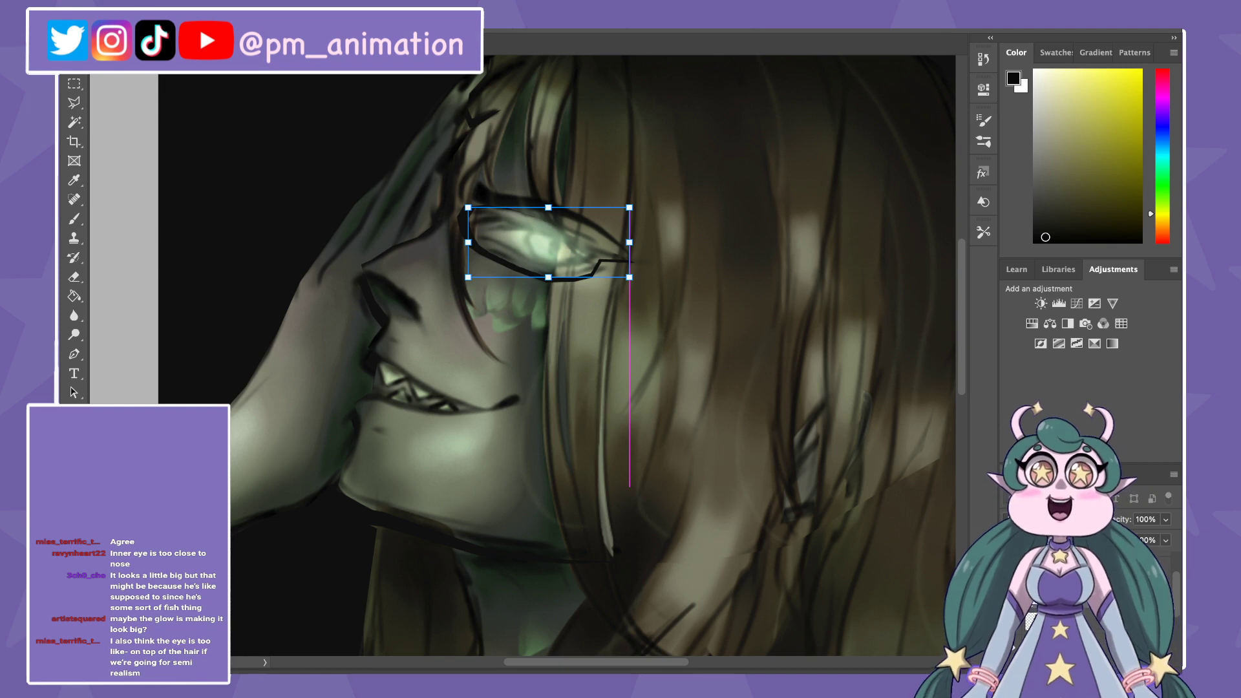
{"action": "key", "text": "Up"}
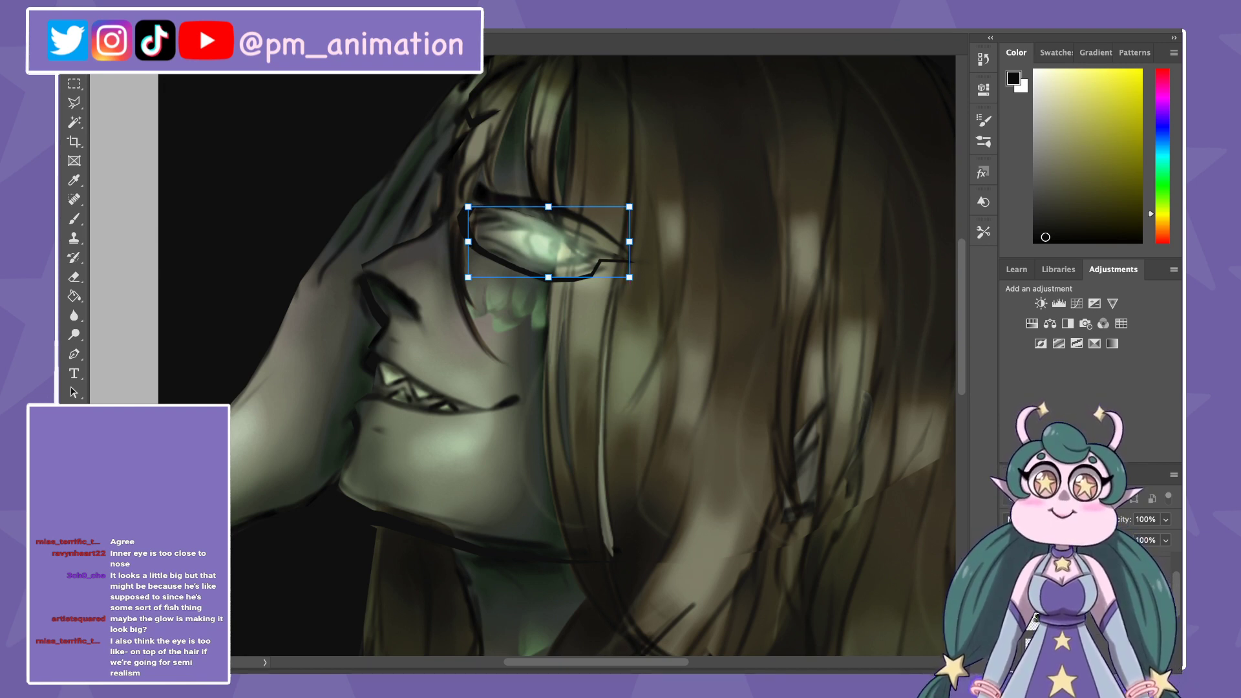
{"action": "left_click_drag", "start_coordinate": [548, 242], "coordinate": [539, 244]}
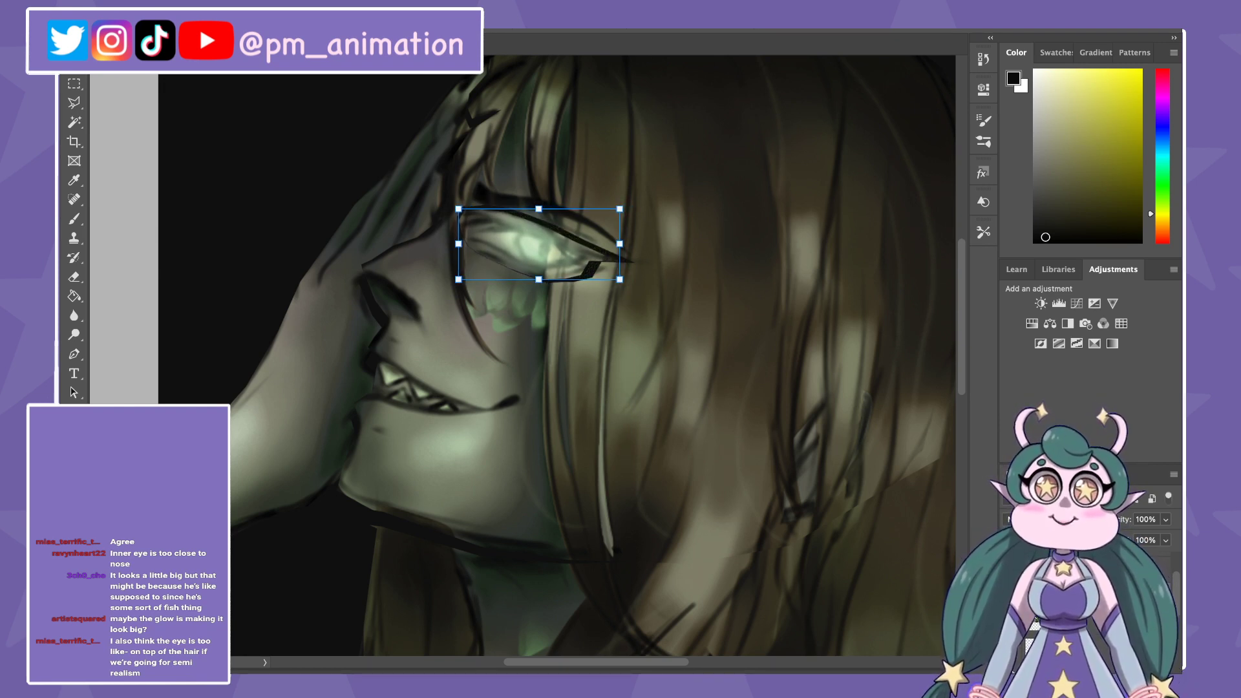
{"action": "scroll", "coordinate": [592, 356], "scroll_direction": "up", "scroll_amount": 3}
{"action": "scroll", "coordinate": [592, 355], "scroll_direction": "up", "scroll_amount": 1}
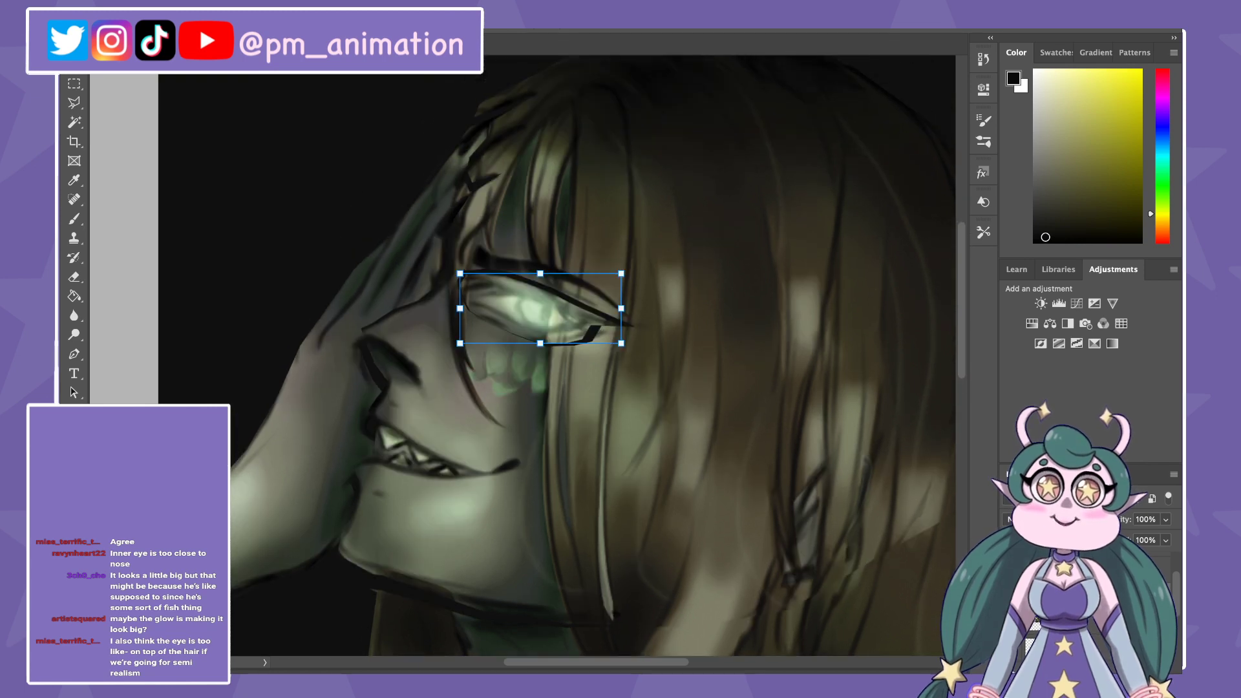
{"action": "key", "text": "Up"}
{"action": "key", "text": "Up"}
{"action": "key", "text": "Up"}
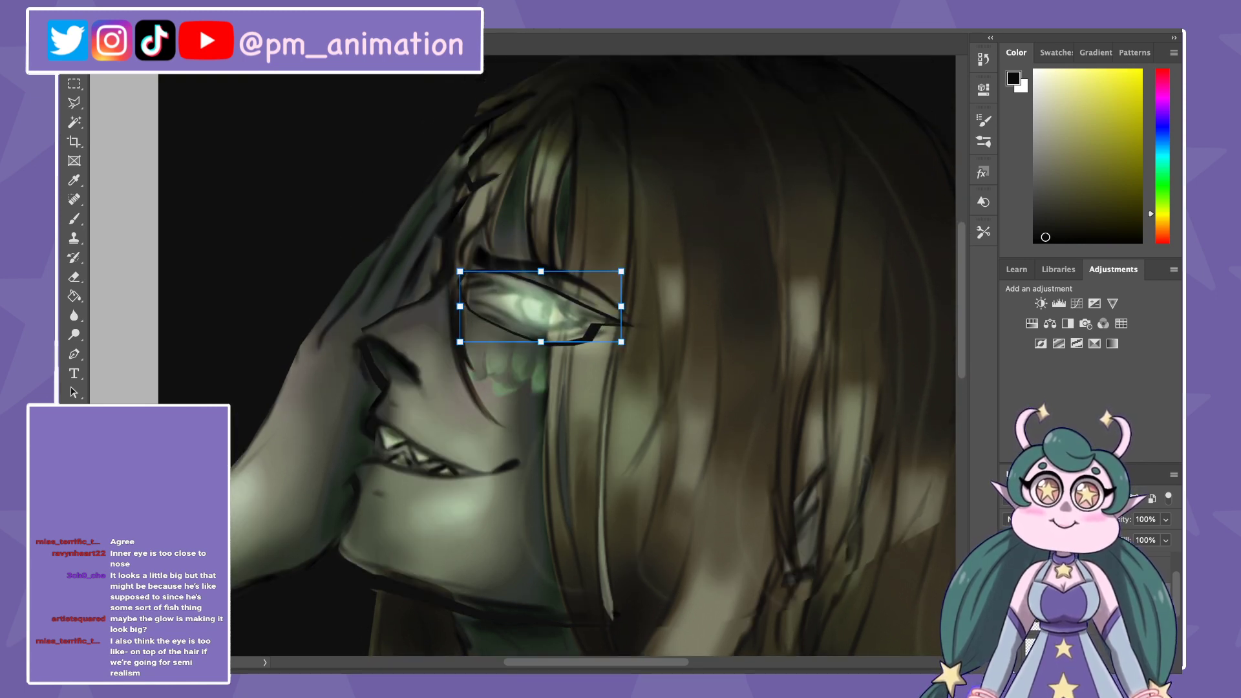
{"action": "key", "text": "Return"}
{"action": "key", "text": "b"}
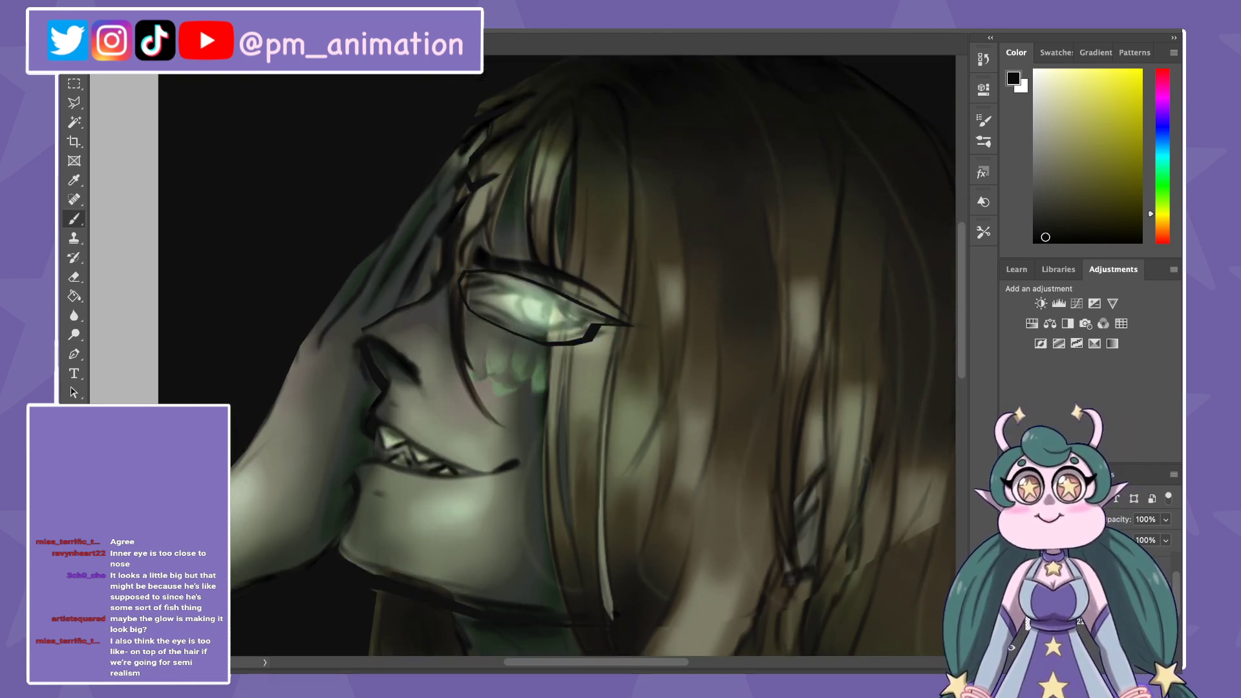
Step: Paint brown strokes along the eye's left edge, discarding a trial erase through the eye
{"action": "left_click", "coordinate": [456, 270], "text": "alt"}
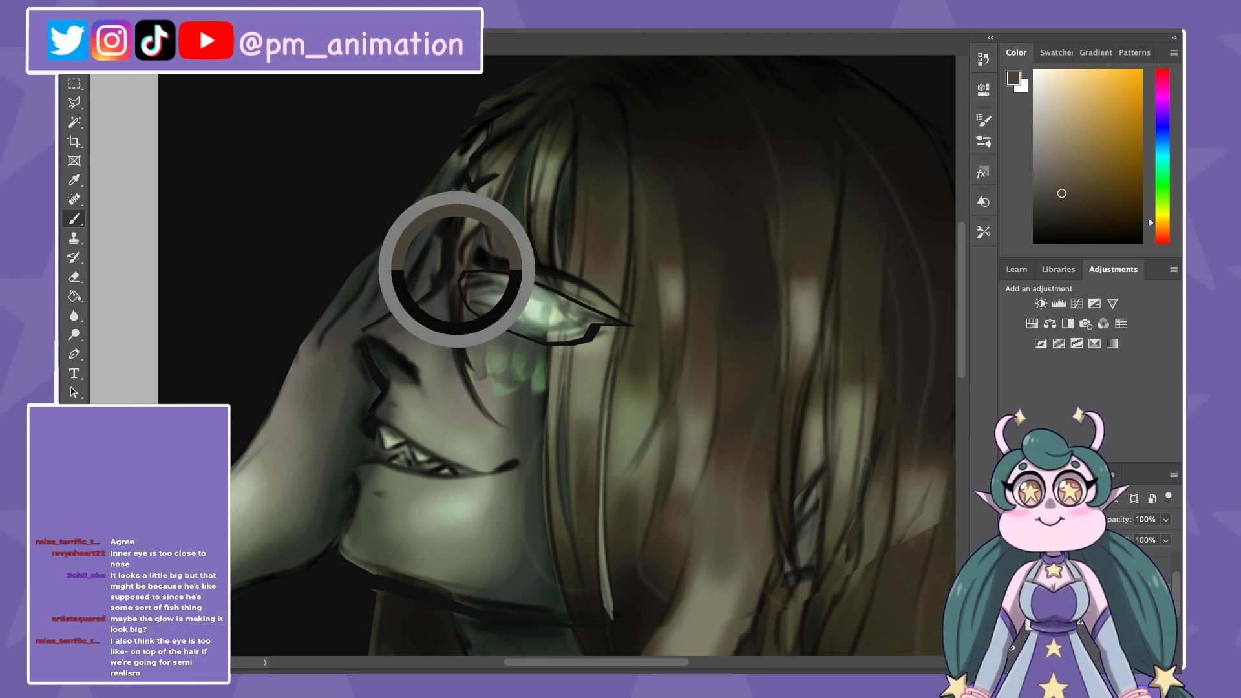
{"action": "left_click_drag", "start_coordinate": [459, 271], "coordinate": [467, 304]}
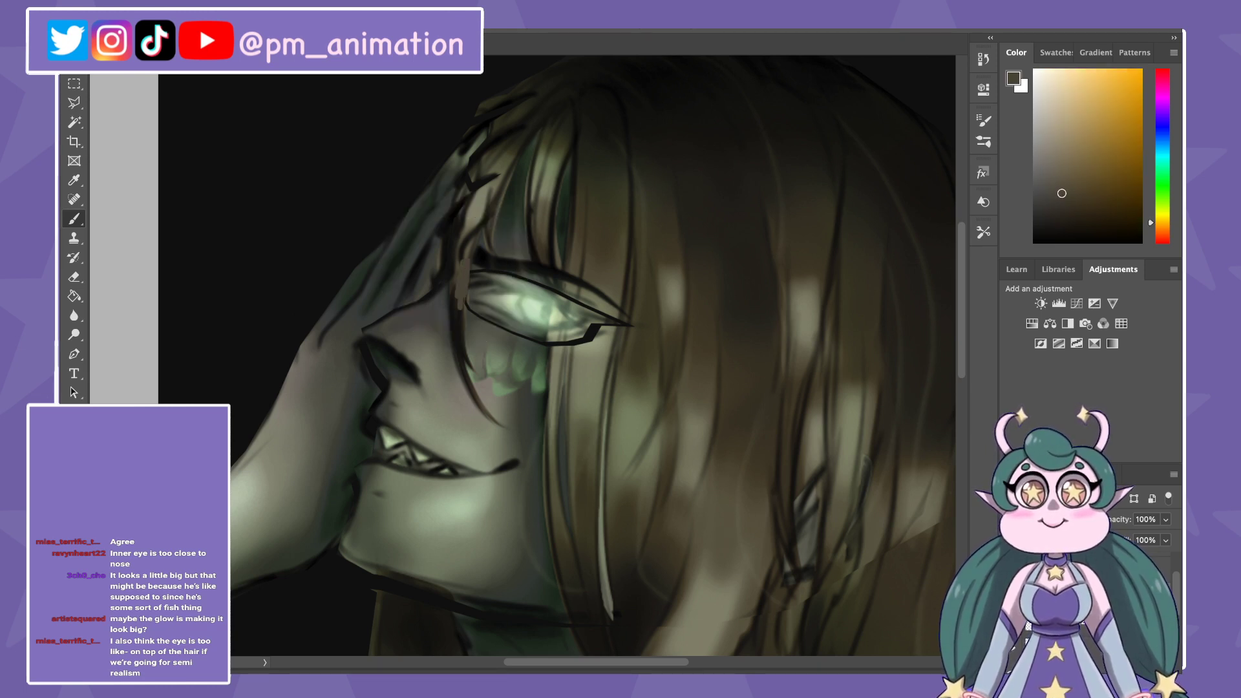
{"action": "left_click", "coordinate": [543, 320], "text": "alt"}
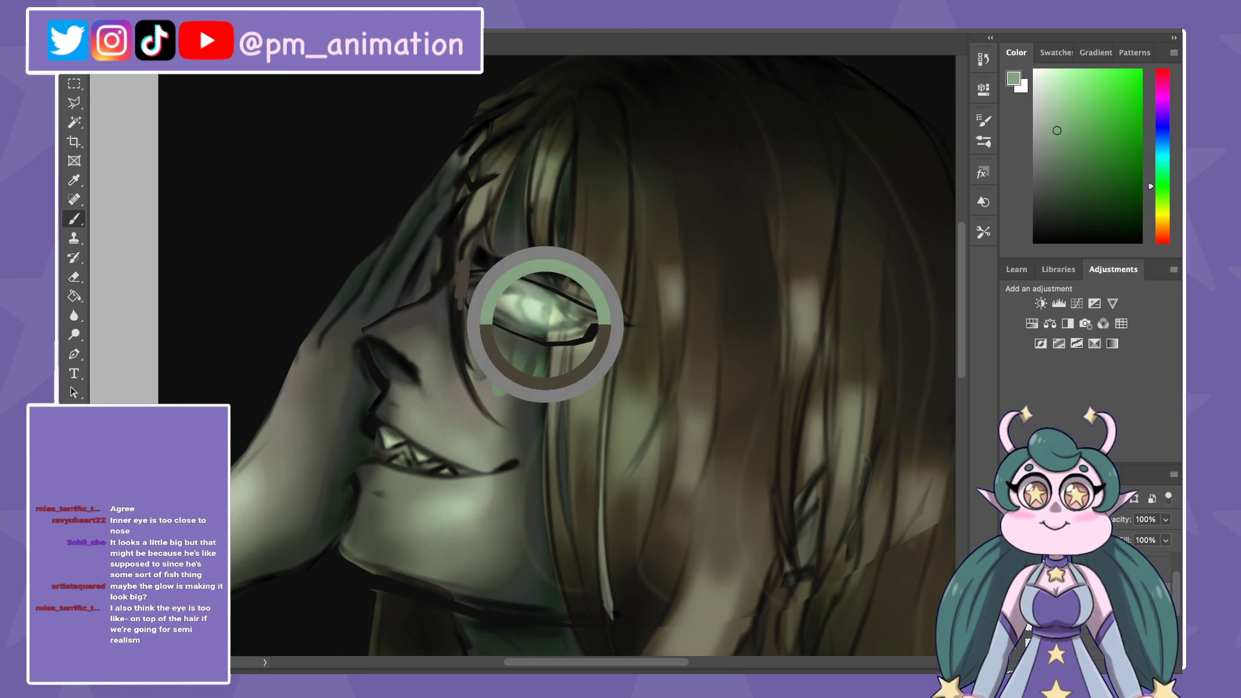
{"action": "left_click", "coordinate": [530, 310], "text": "alt"}
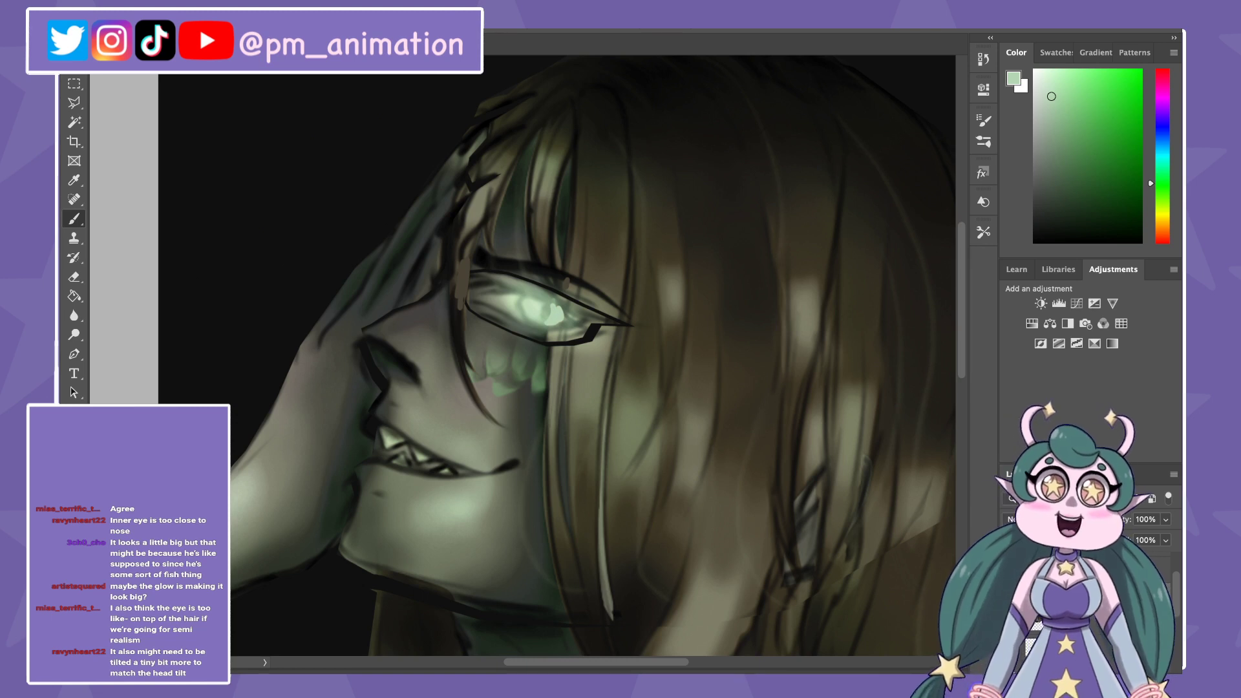
{"action": "scroll", "coordinate": [549, 324], "scroll_direction": "down", "scroll_amount": 1}
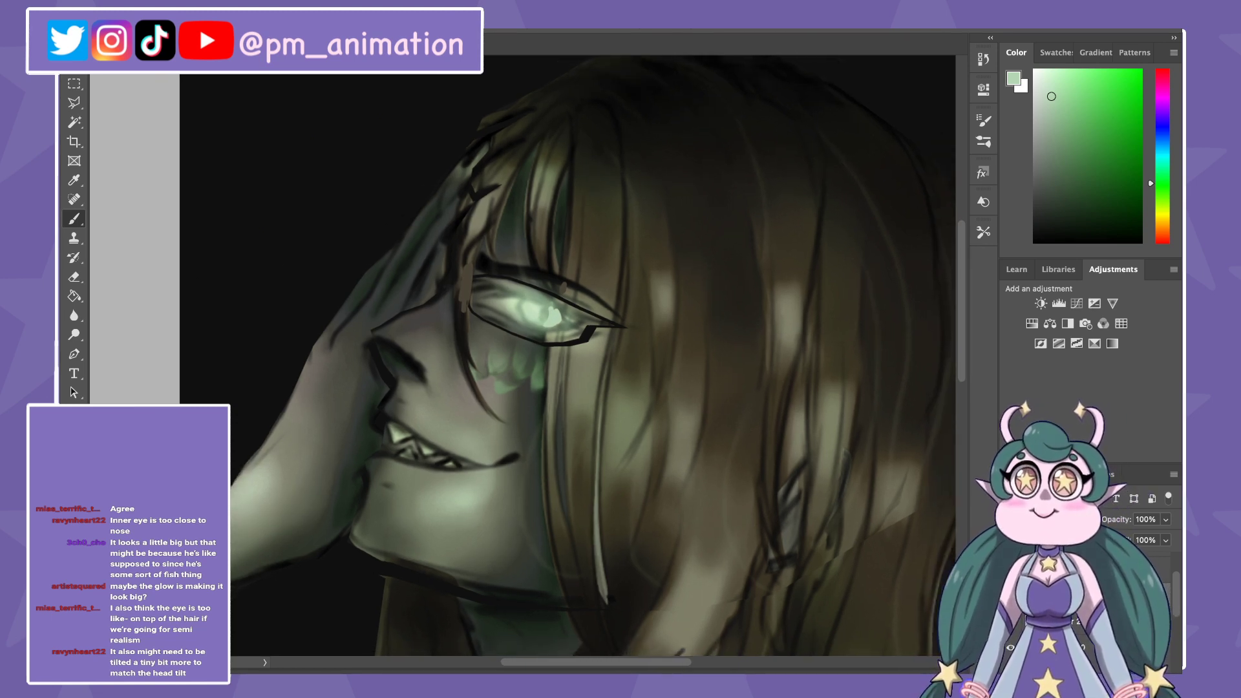
{"action": "key", "text": "e"}
{"action": "mouse_move", "coordinate": [572, 308]}
{"action": "left_mouse_down"}
{"action": "mouse_move", "coordinate": [568, 341]}
{"action": "mouse_move", "coordinate": [549, 341]}
{"action": "left_mouse_up"}
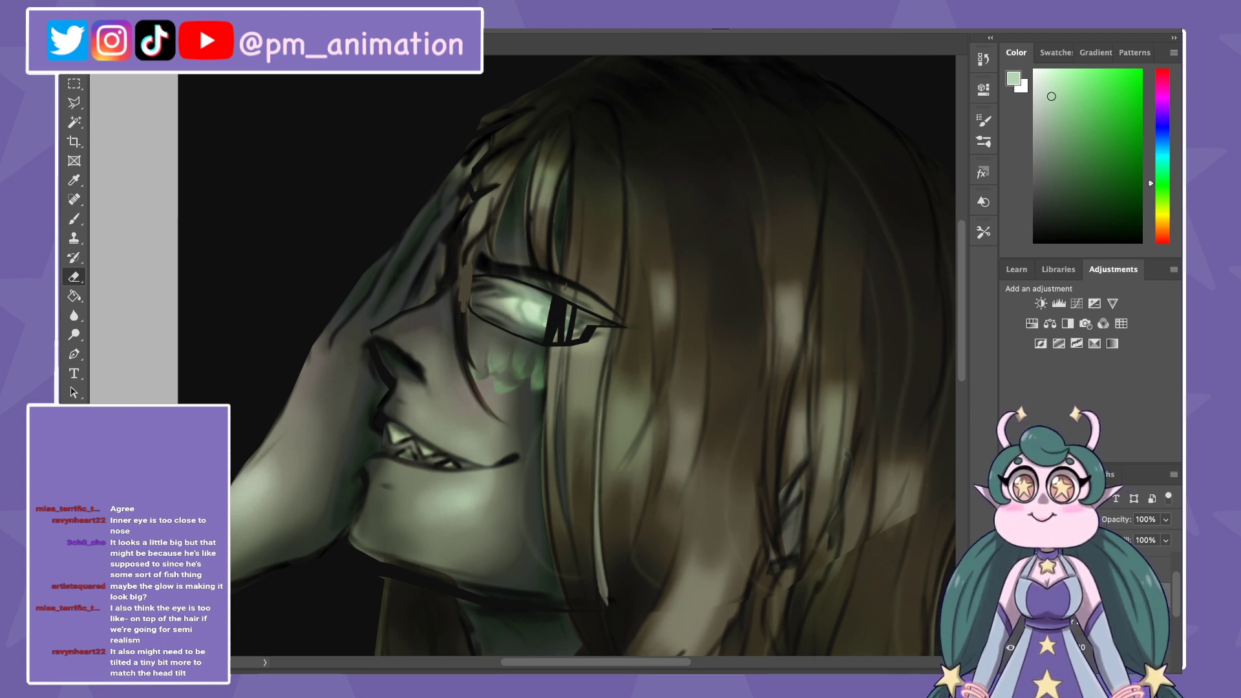
{"action": "key", "text": "ctrl+z"}
{"action": "key", "text": "ctrl+z"}
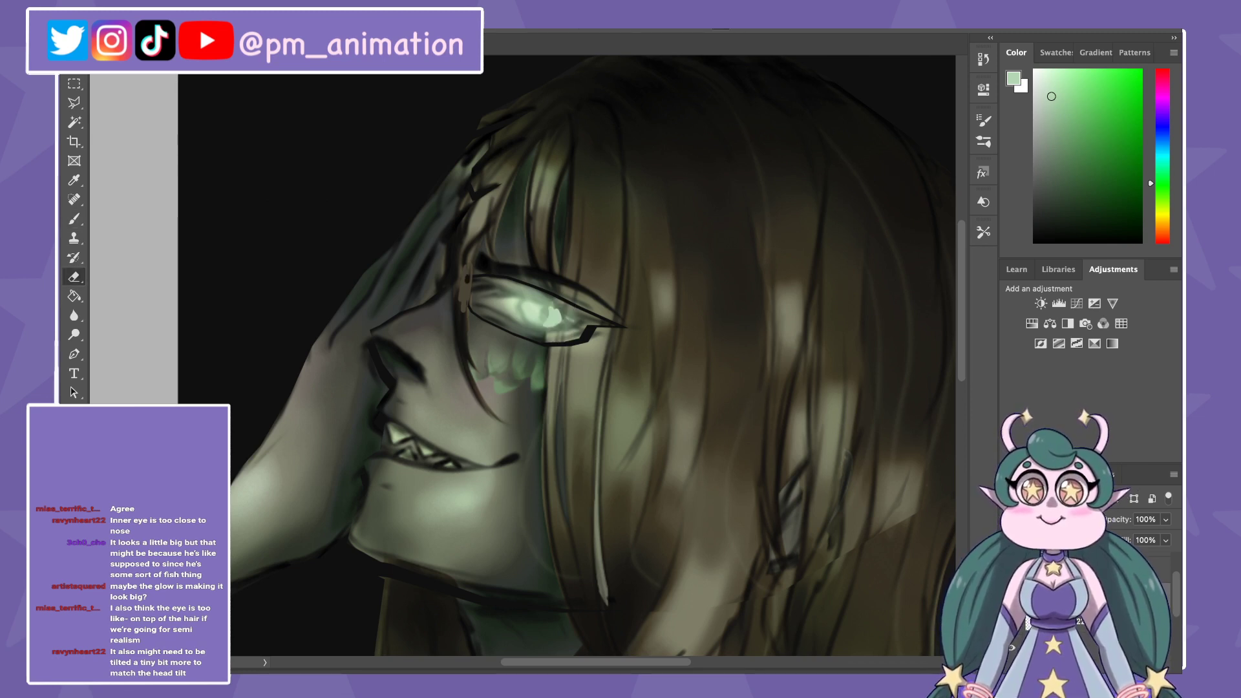
{"action": "key", "text": "ctrl+z"}
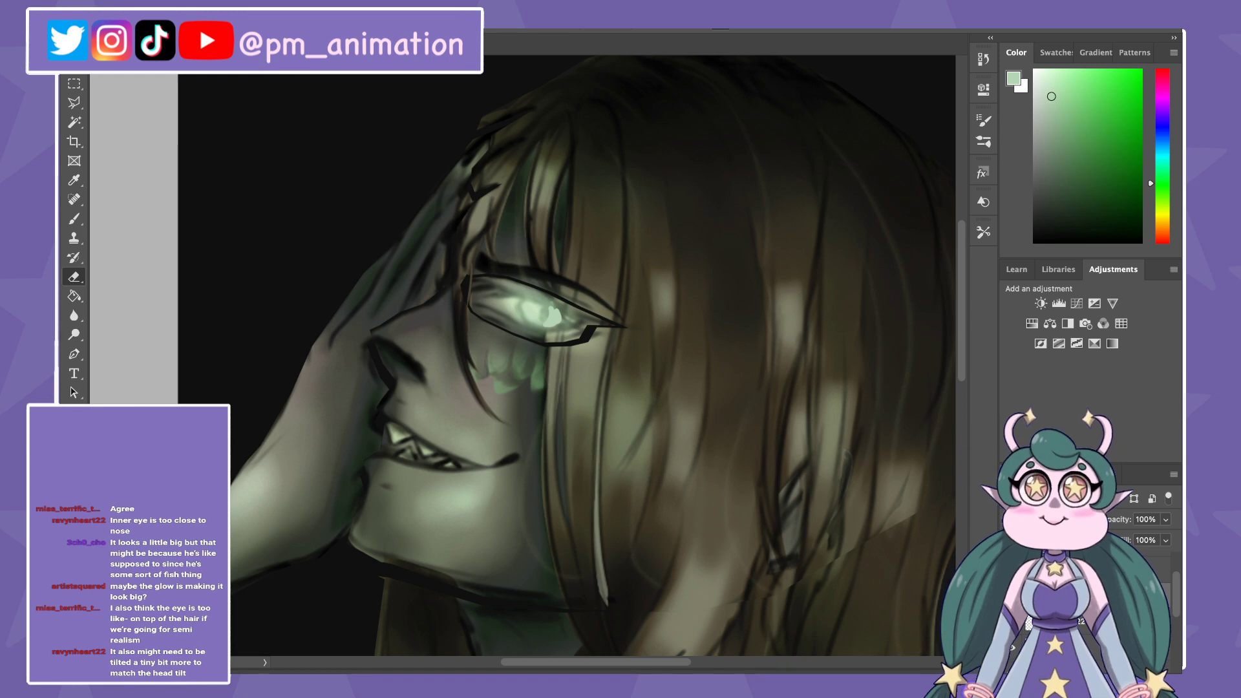
{"action": "key", "text": "ctrl+shift+z"}
Step: Try tilting the eye to match the head angle, then cancel and recommit its transform
{"action": "key", "text": "ctrl+t"}
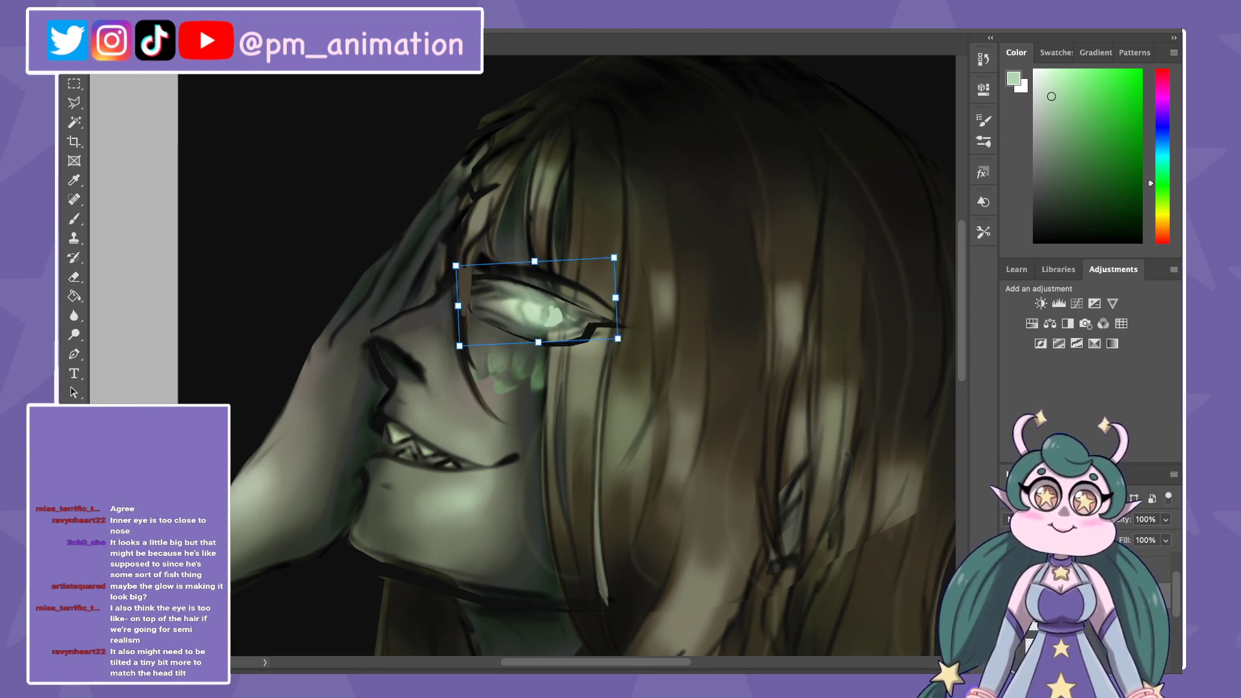
{"action": "left_click_drag", "start_coordinate": [626, 253], "coordinate": [628, 270]}
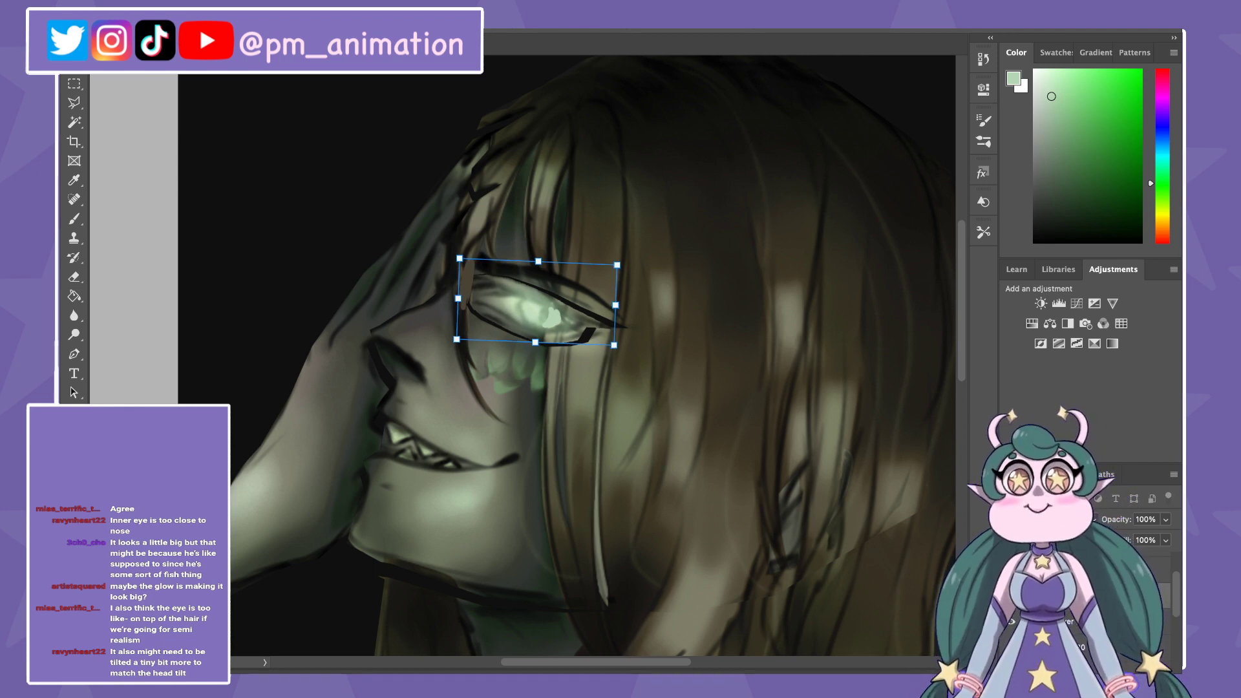
{"action": "key", "text": "Escape"}
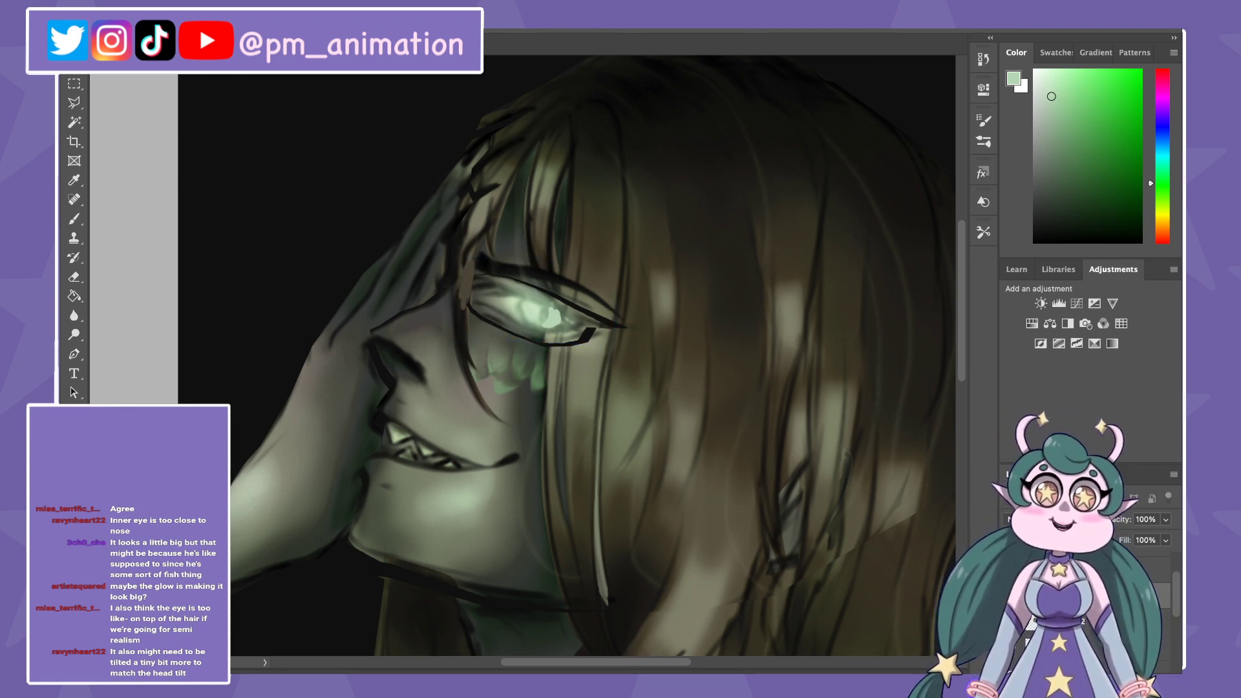
{"action": "key", "text": "ctrl+t"}
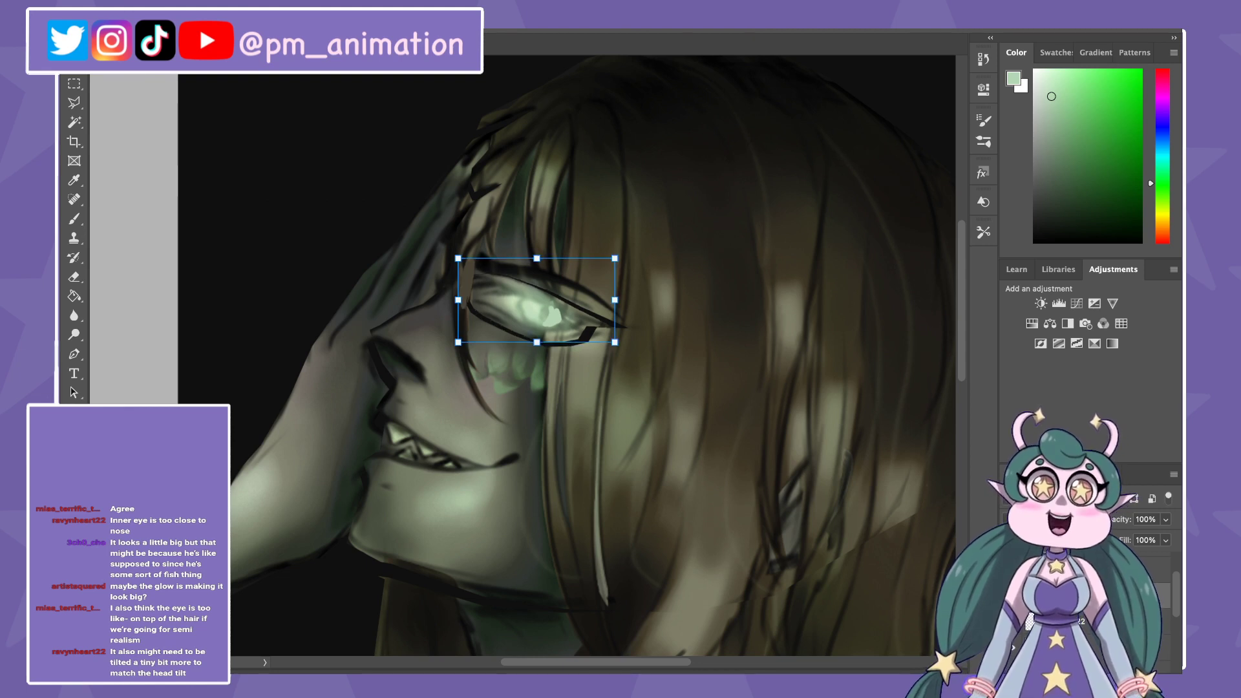
{"action": "key", "text": "Return"}
{"action": "key", "text": "b"}
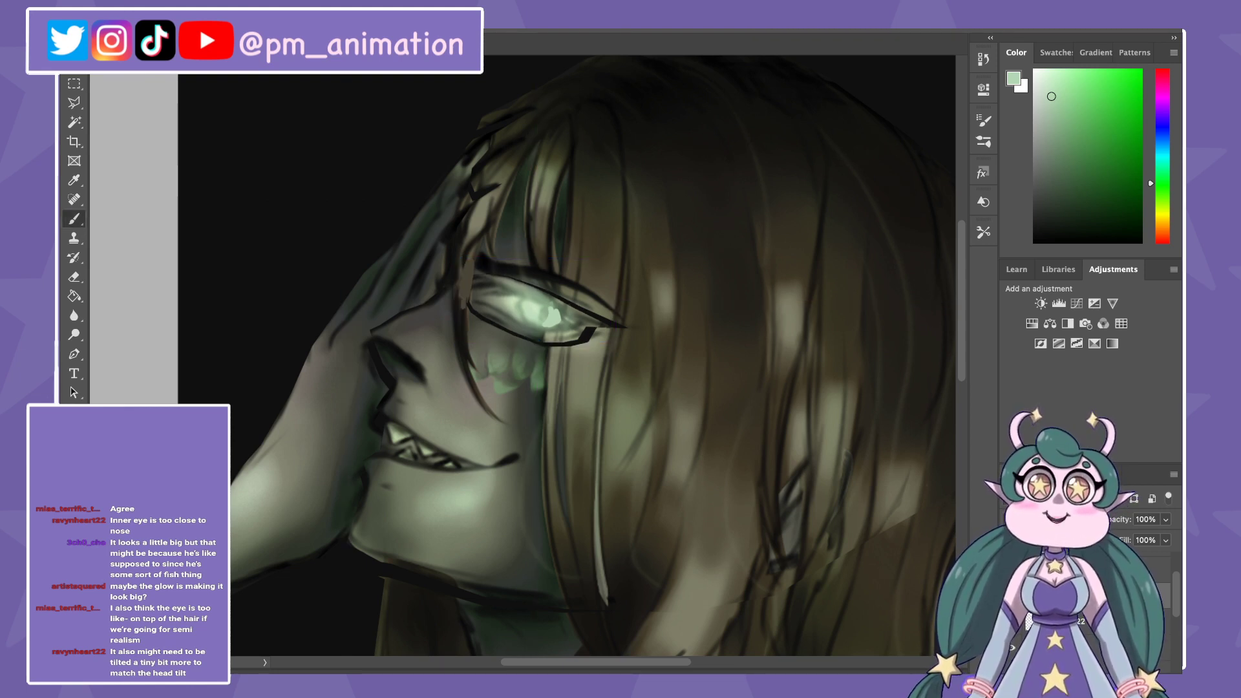
Step: Try light grey-green strokes over the outer eye corner, then undo them
{"action": "left_click", "coordinate": [475, 320], "text": "alt"}
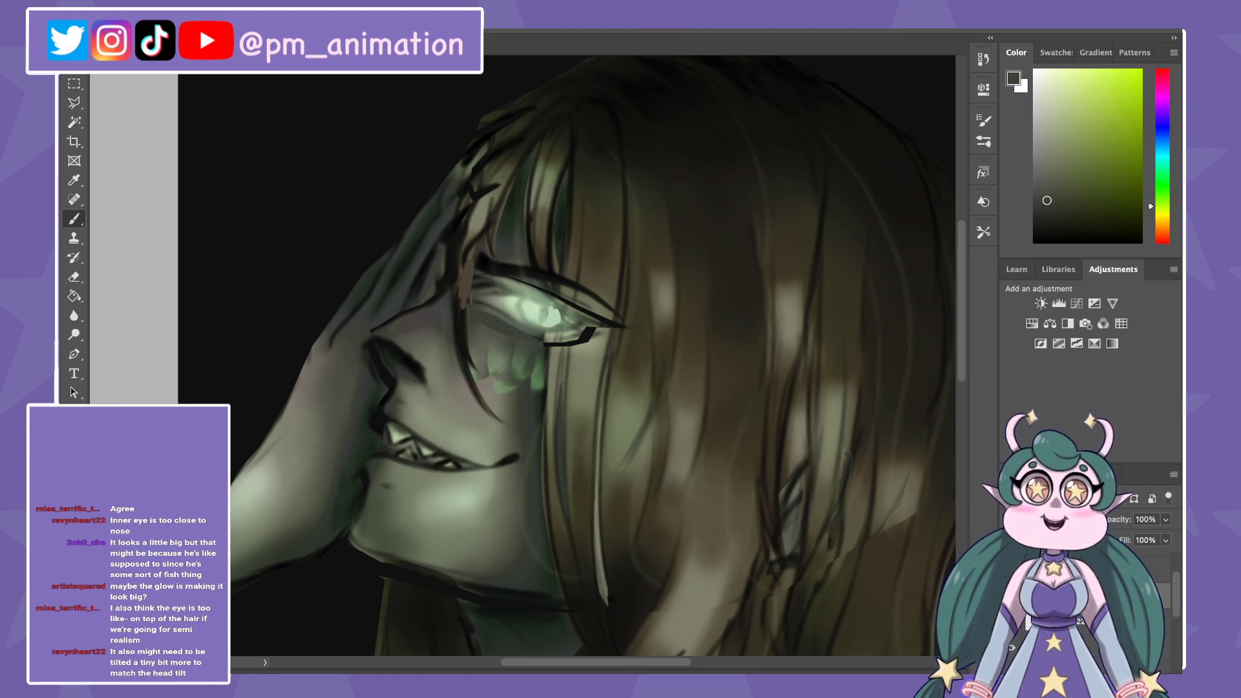
{"action": "left_click", "coordinate": [551, 338], "text": "alt"}
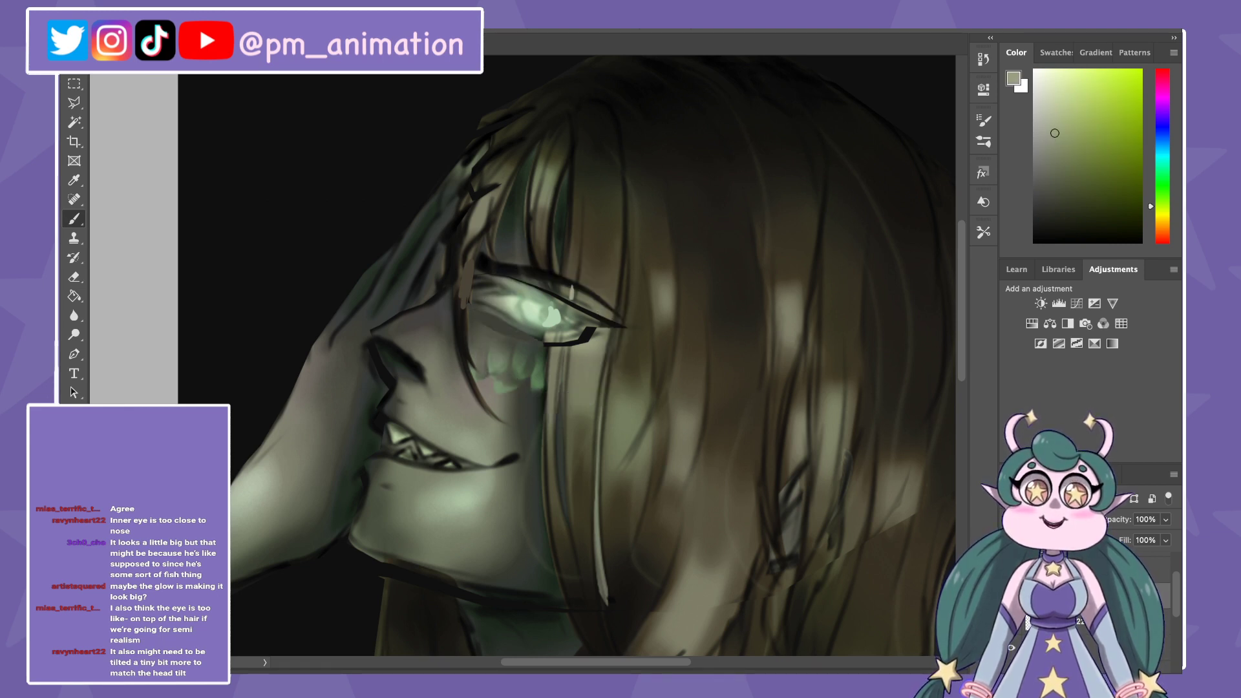
{"action": "mouse_move", "coordinate": [572, 299]}
{"action": "left_mouse_down"}
{"action": "mouse_move", "coordinate": [561, 355]}
{"action": "mouse_move", "coordinate": [608, 329]}
{"action": "left_mouse_up"}
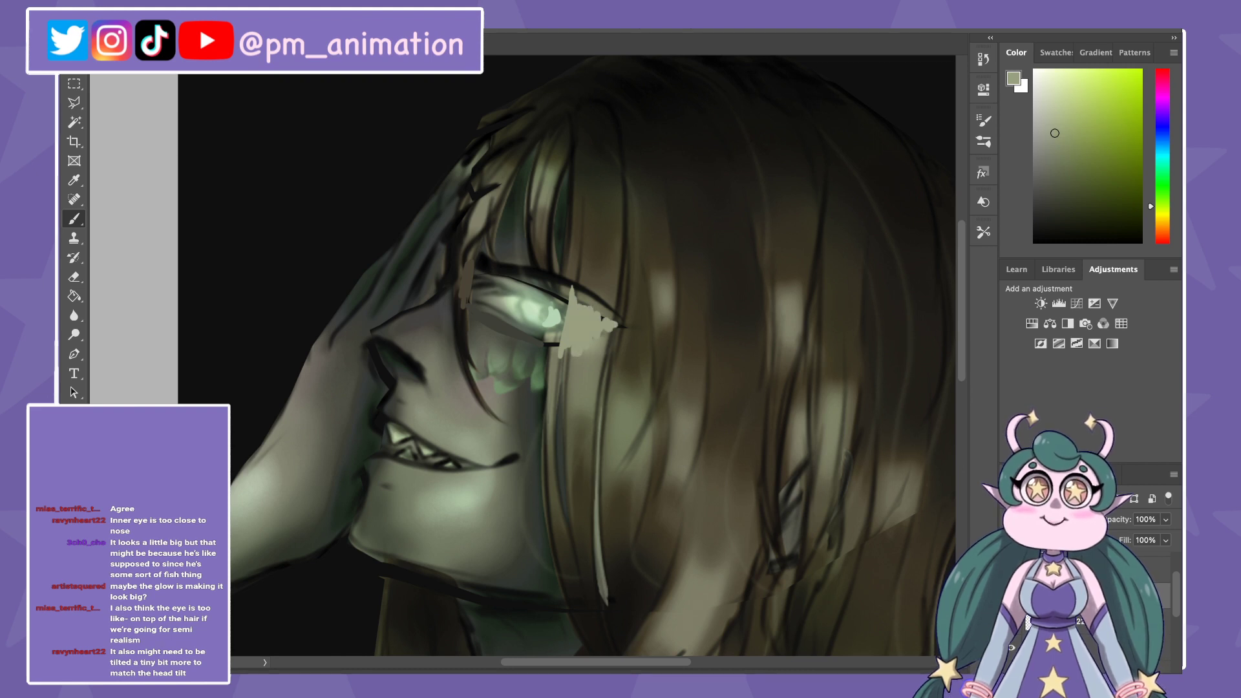
{"action": "key", "text": "ctrl+z"}
{"action": "left_click", "coordinate": [541, 303], "text": "alt"}
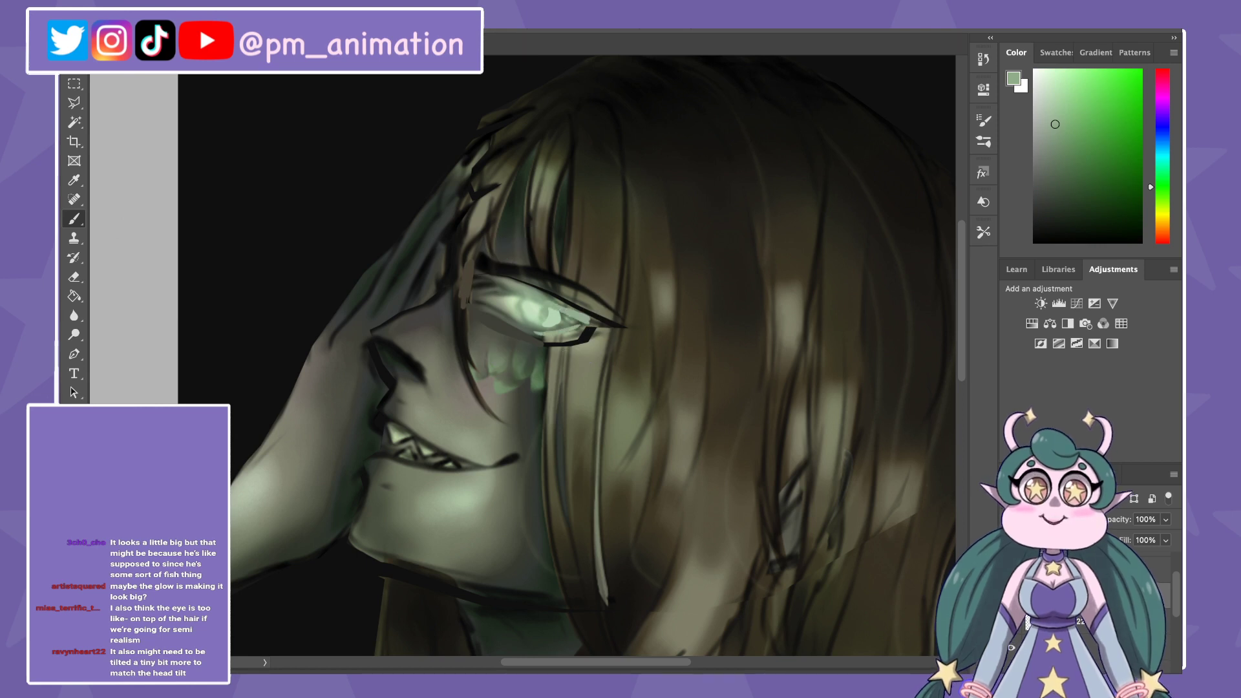
Step: Paint a thin near-black strand and lighter hair strands above the eye
{"action": "left_click", "coordinate": [565, 238], "text": "alt"}
{"action": "left_click_drag", "start_coordinate": [573, 184], "coordinate": [566, 279]}
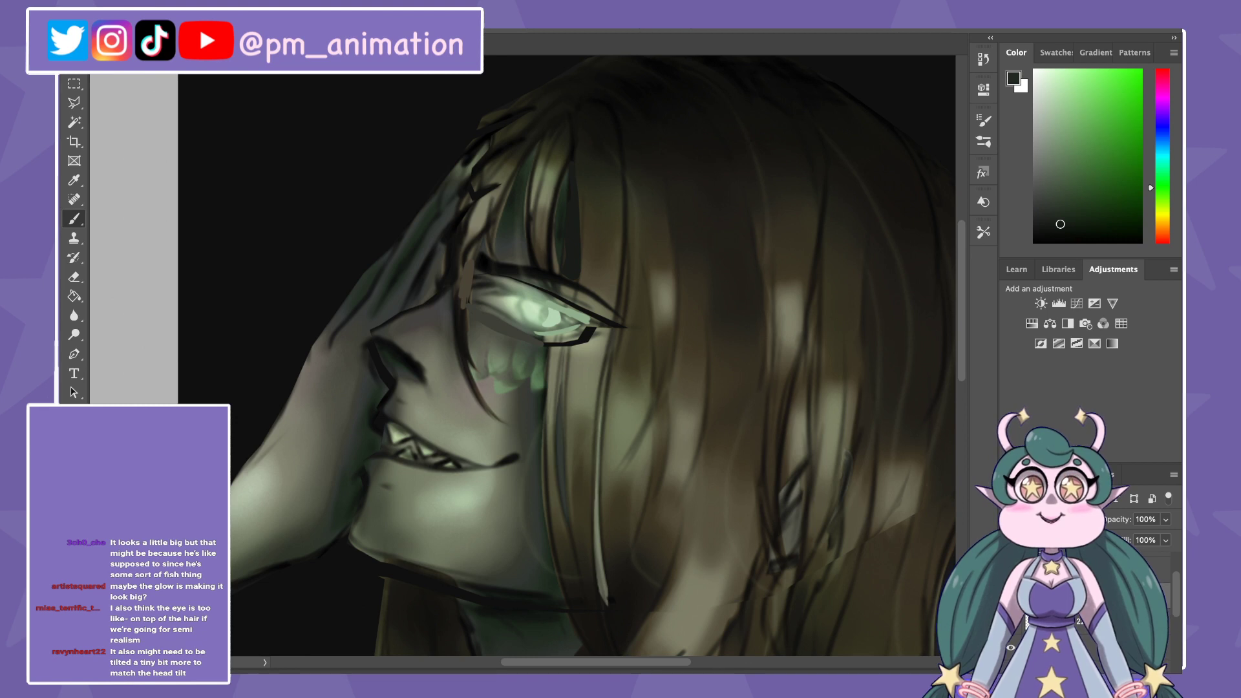
{"action": "left_click", "coordinate": [554, 207], "text": "alt"}
{"action": "left_click_drag", "start_coordinate": [571, 176], "coordinate": [577, 277]}
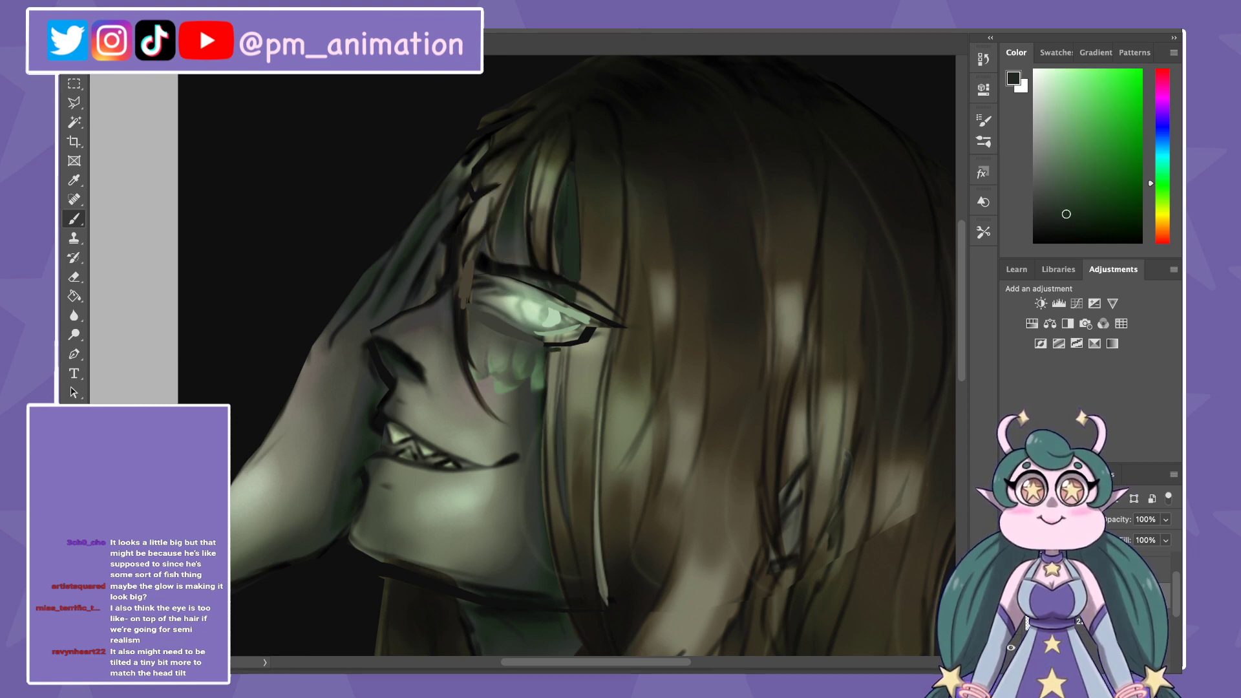
{"action": "key", "text": "l"}
{"action": "scroll", "coordinate": [569, 356], "scroll_direction": "down", "scroll_amount": 5}
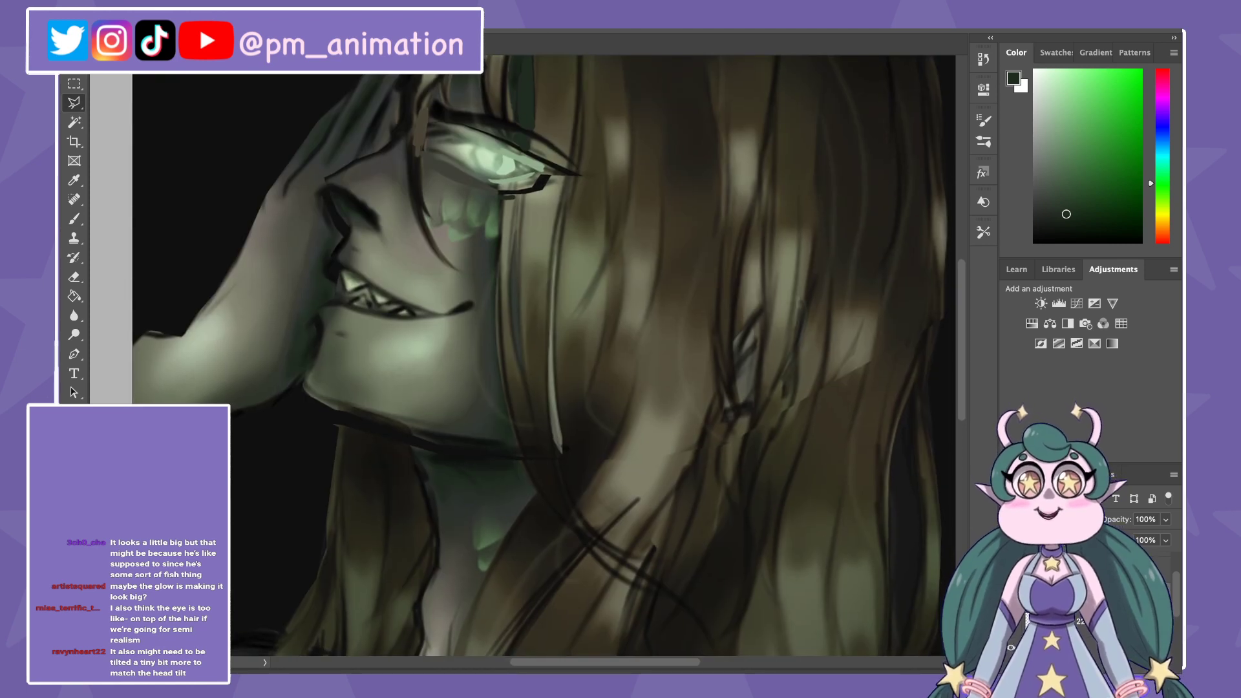
Step: Outline the hair lock beside the face with a polygonal selection
{"action": "left_click", "coordinate": [568, 185]}
{"action": "left_click", "coordinate": [501, 194]}
{"action": "left_click", "coordinate": [491, 333]}
{"action": "left_click", "coordinate": [517, 462]}
{"action": "left_click", "coordinate": [577, 580]}
{"action": "left_click", "coordinate": [645, 612]}
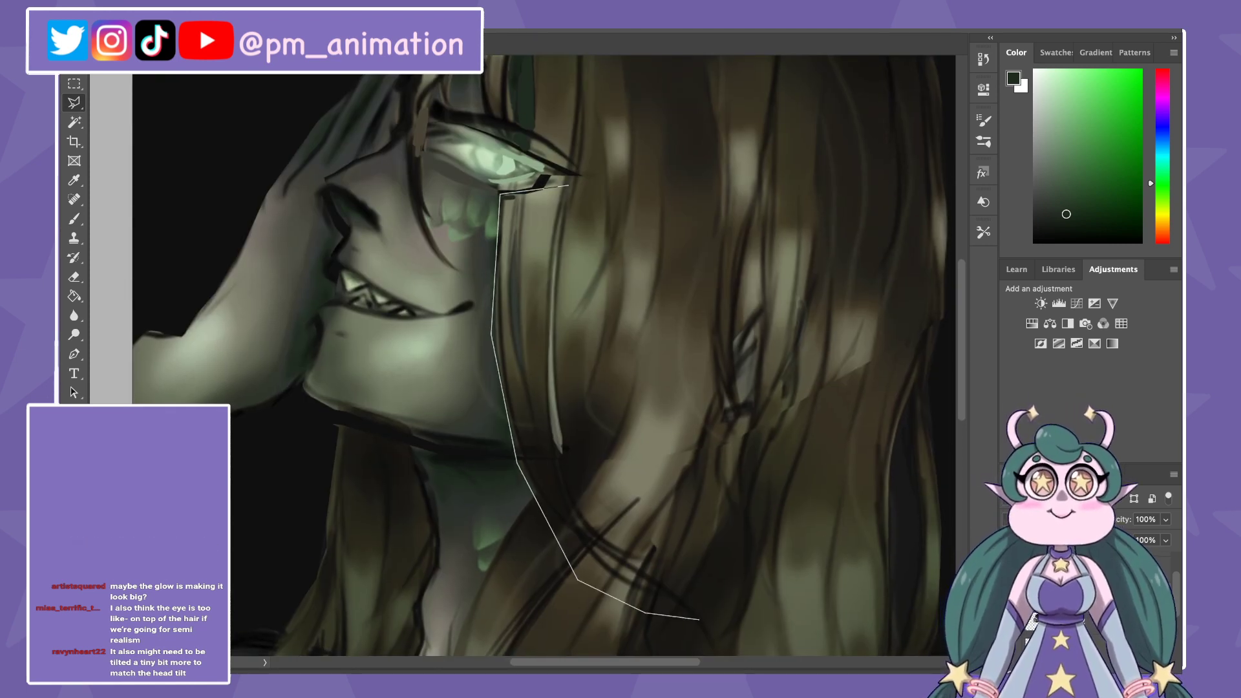
{"action": "left_click", "coordinate": [567, 186]}
{"action": "key", "text": "v"}
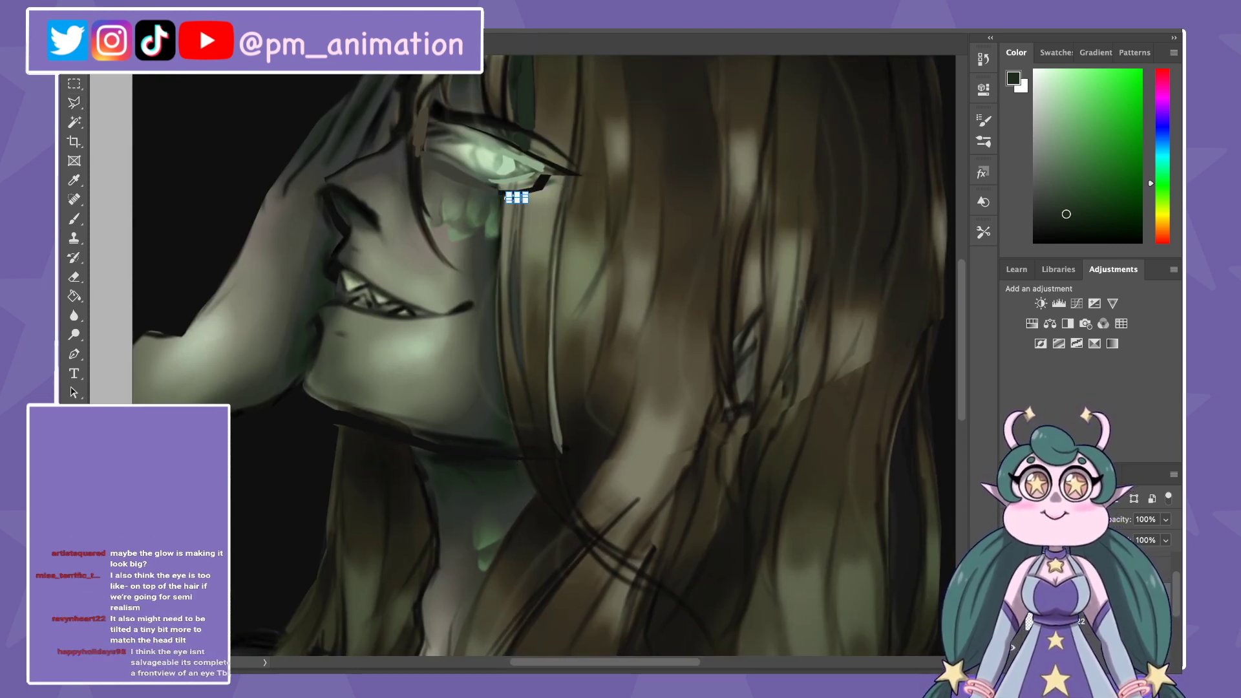
Step: Scale the hair lock shorter and narrower, commit it, and deselect
{"action": "key", "text": "ctrl+t"}
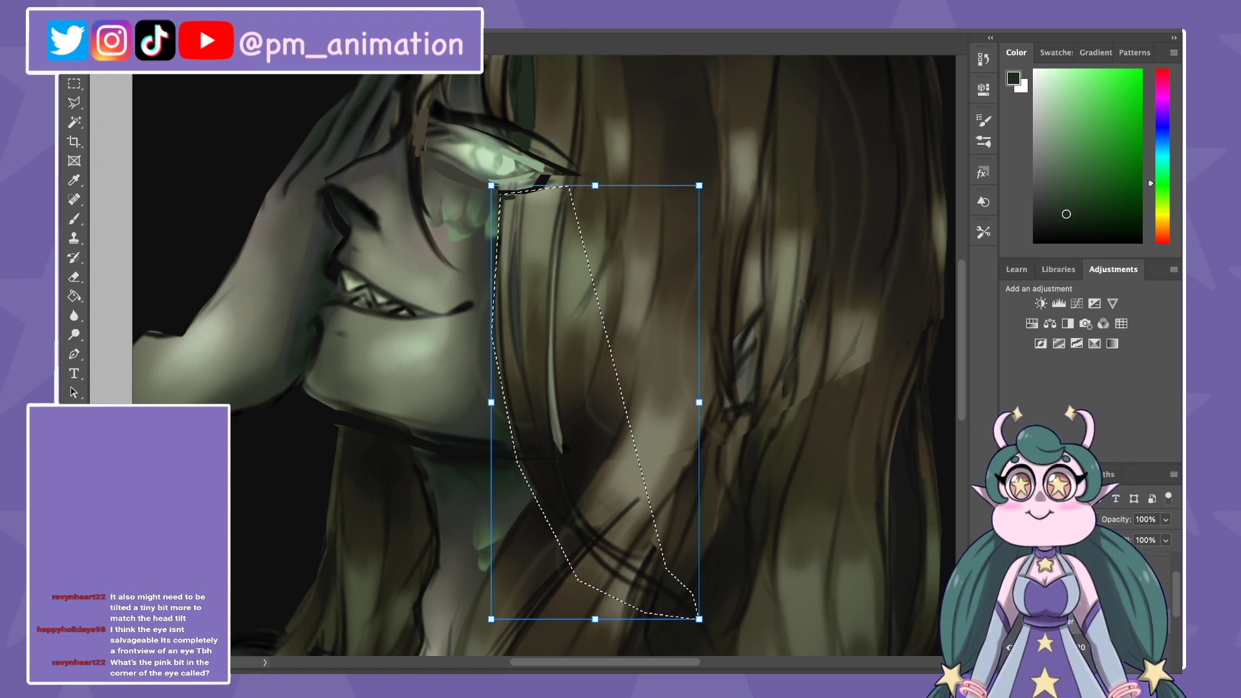
{"action": "left_click_drag", "start_coordinate": [699, 618], "coordinate": [647, 461]}
{"action": "left_click_drag", "start_coordinate": [491, 323], "coordinate": [500, 323]}
{"action": "key", "text": "Right"}
{"action": "key", "text": "Right"}
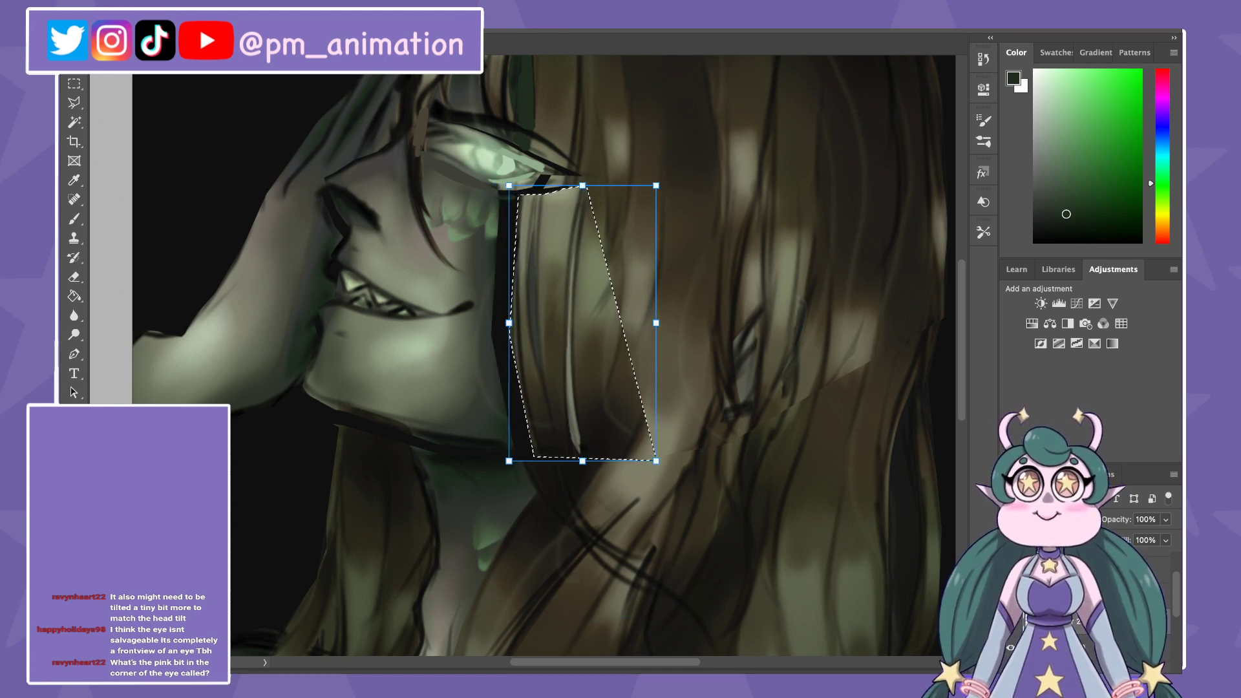
{"action": "key", "text": "Return"}
{"action": "key", "text": "ctrl+d"}
Step: Lighten the eye corner with a yellow-green dab and a Paint Bucket fill
{"action": "key", "text": "b"}
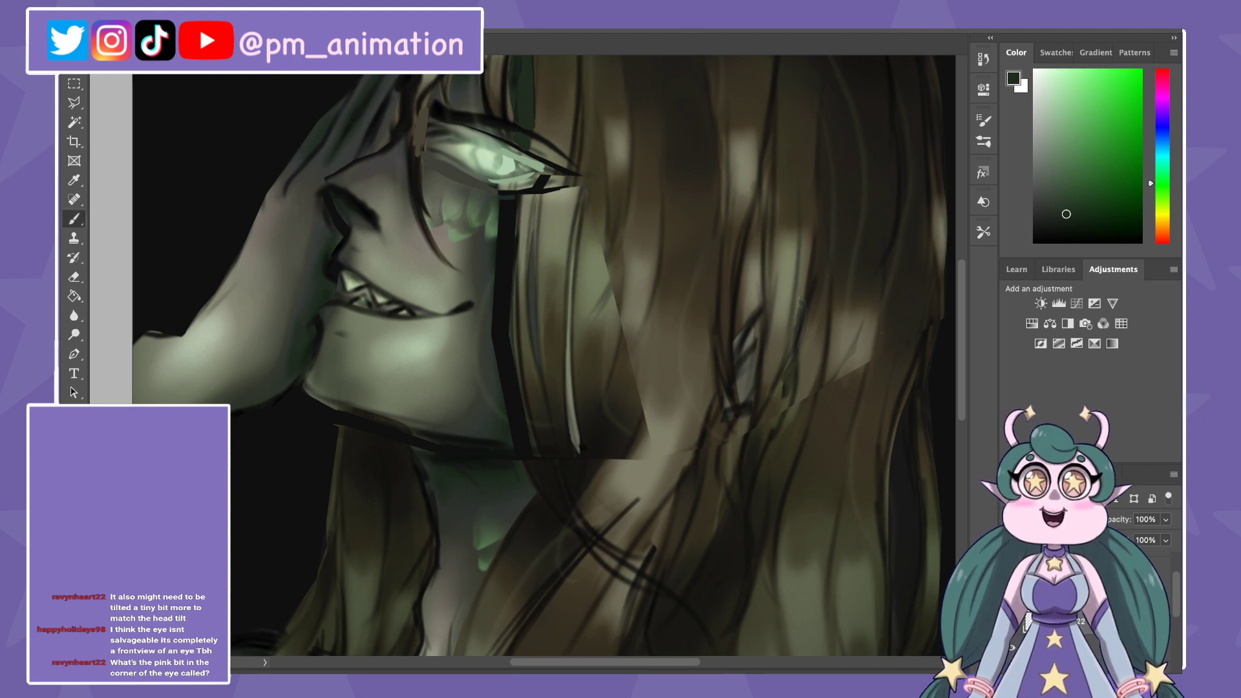
{"action": "left_click", "coordinate": [472, 263], "text": "alt"}
{"action": "left_click", "coordinate": [521, 447]}
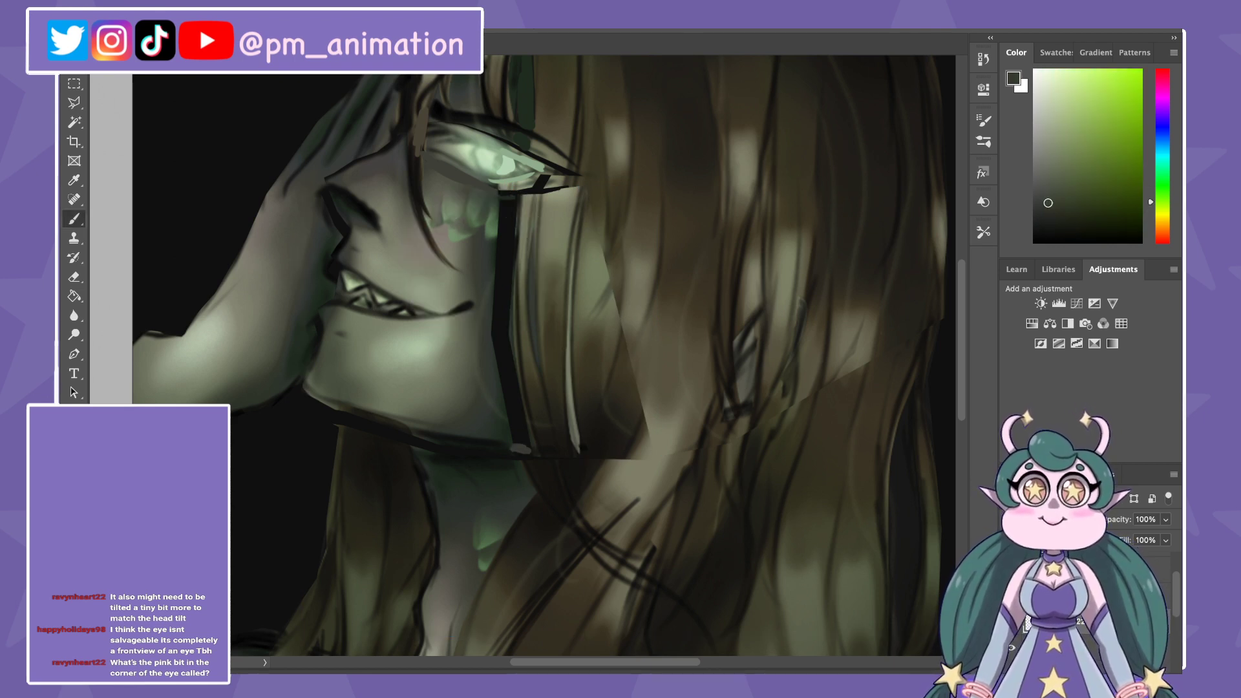
{"action": "key", "text": "g"}
{"action": "left_click", "coordinate": [507, 323]}
{"action": "key", "text": "b"}
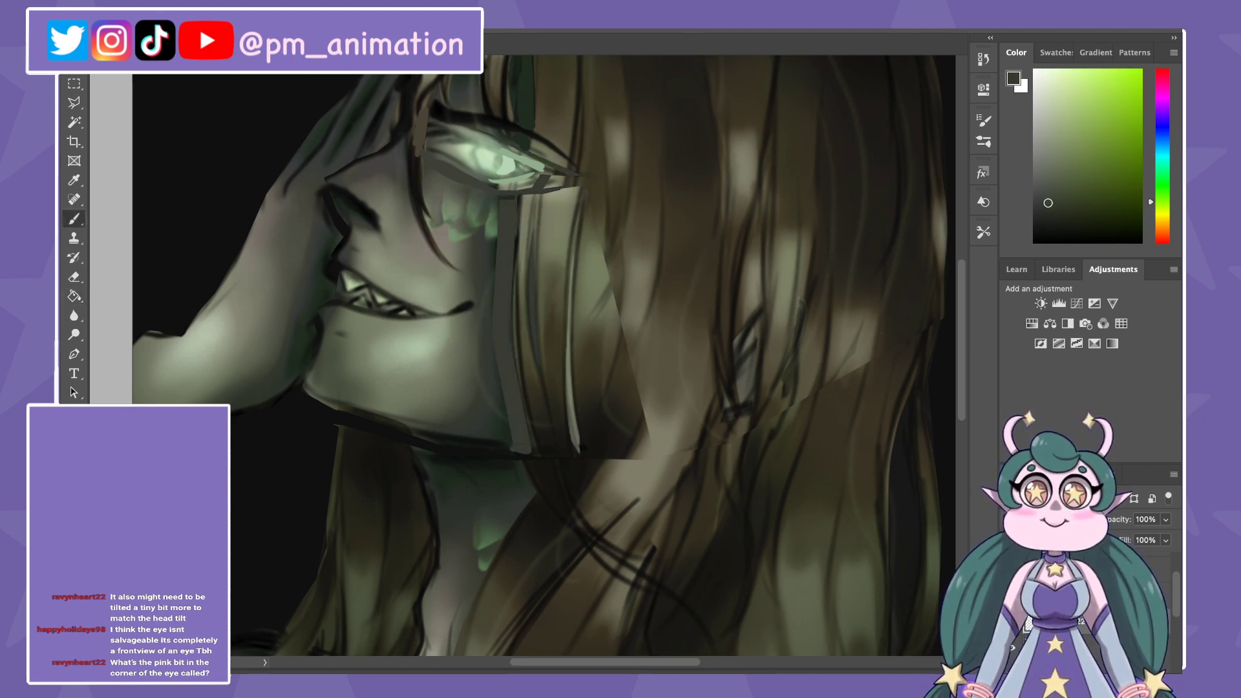
{"action": "scroll", "coordinate": [536, 355], "scroll_direction": "up", "scroll_amount": 3}
Step: Paint dark yellow-brown hair dabs at the eye corner, then sample olive and orange-brown tones
{"action": "left_click", "coordinate": [526, 241], "text": "alt"}
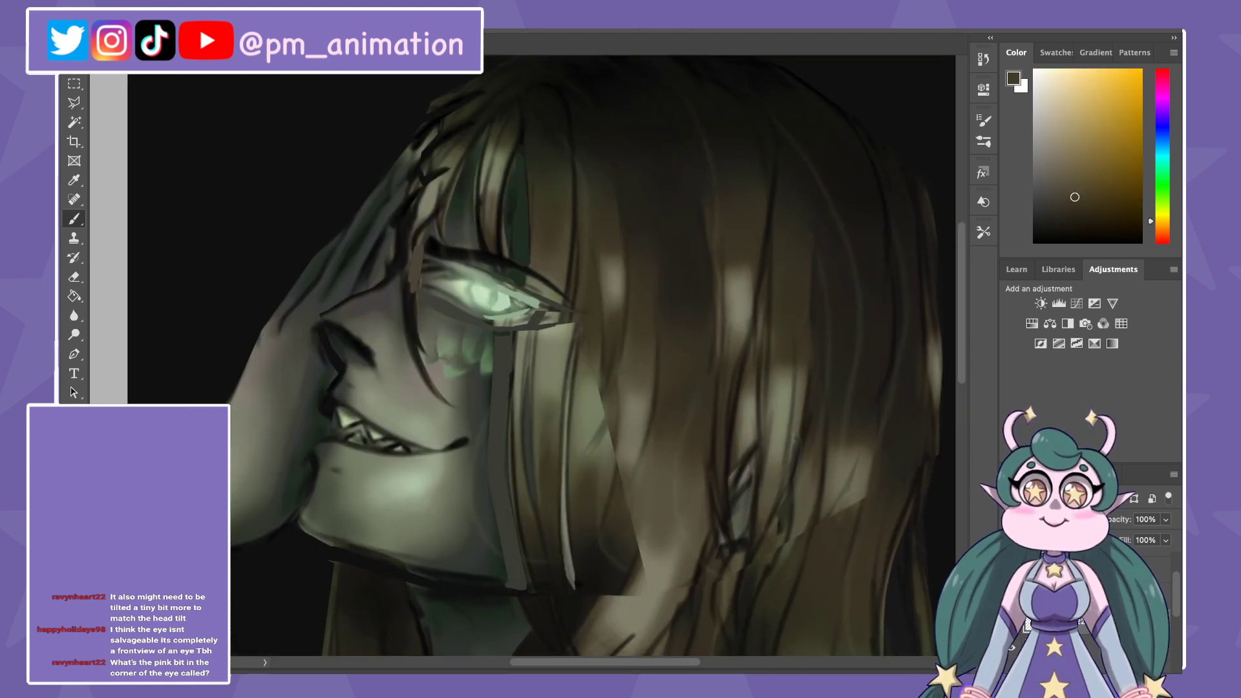
{"action": "mouse_move", "coordinate": [552, 294]}
{"action": "left_mouse_down"}
{"action": "mouse_move", "coordinate": [545, 343]}
{"action": "mouse_move", "coordinate": [556, 336]}
{"action": "mouse_move", "coordinate": [543, 346]}
{"action": "mouse_move", "coordinate": [574, 335]}
{"action": "left_mouse_up"}
{"action": "left_click", "coordinate": [554, 356], "text": "alt"}
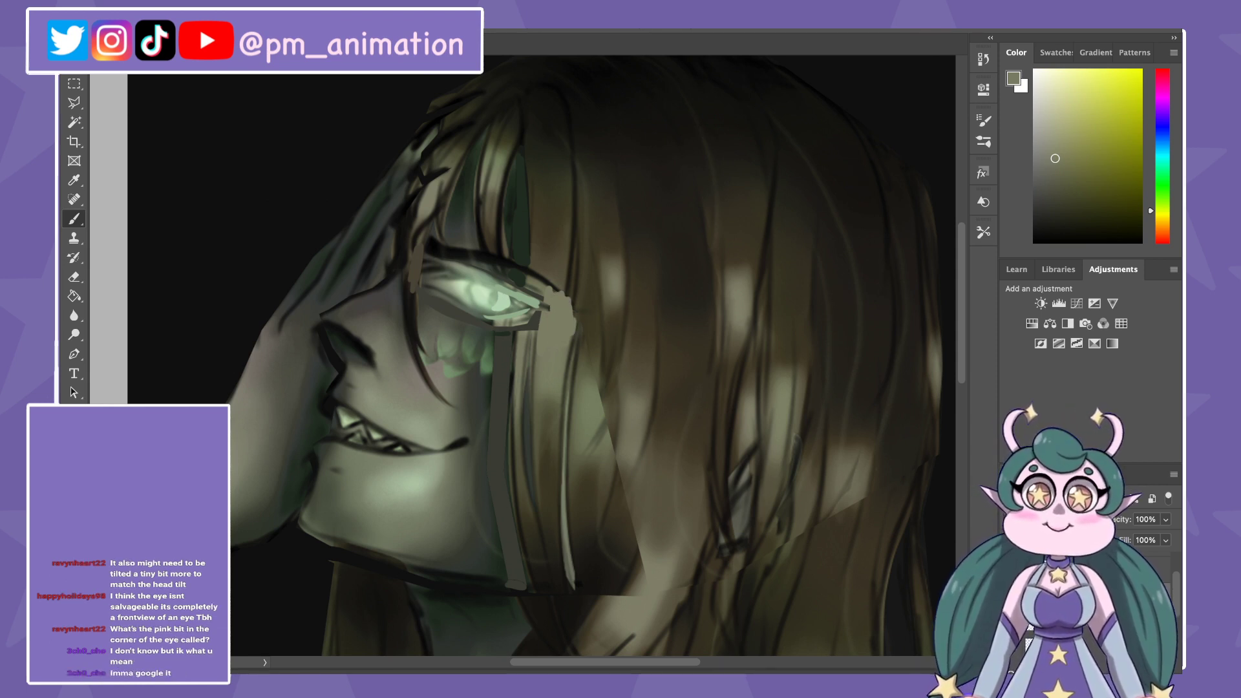
{"action": "left_click", "coordinate": [540, 262], "text": "alt"}
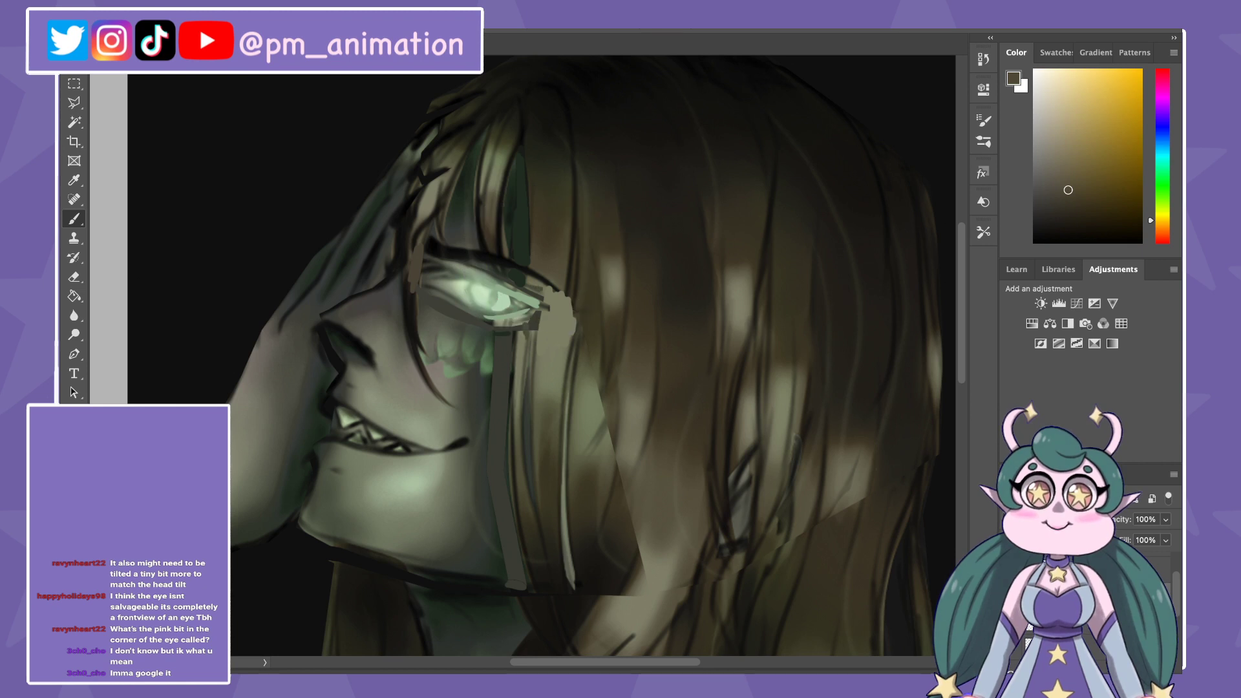
{"action": "left_click", "coordinate": [521, 350], "text": "alt"}
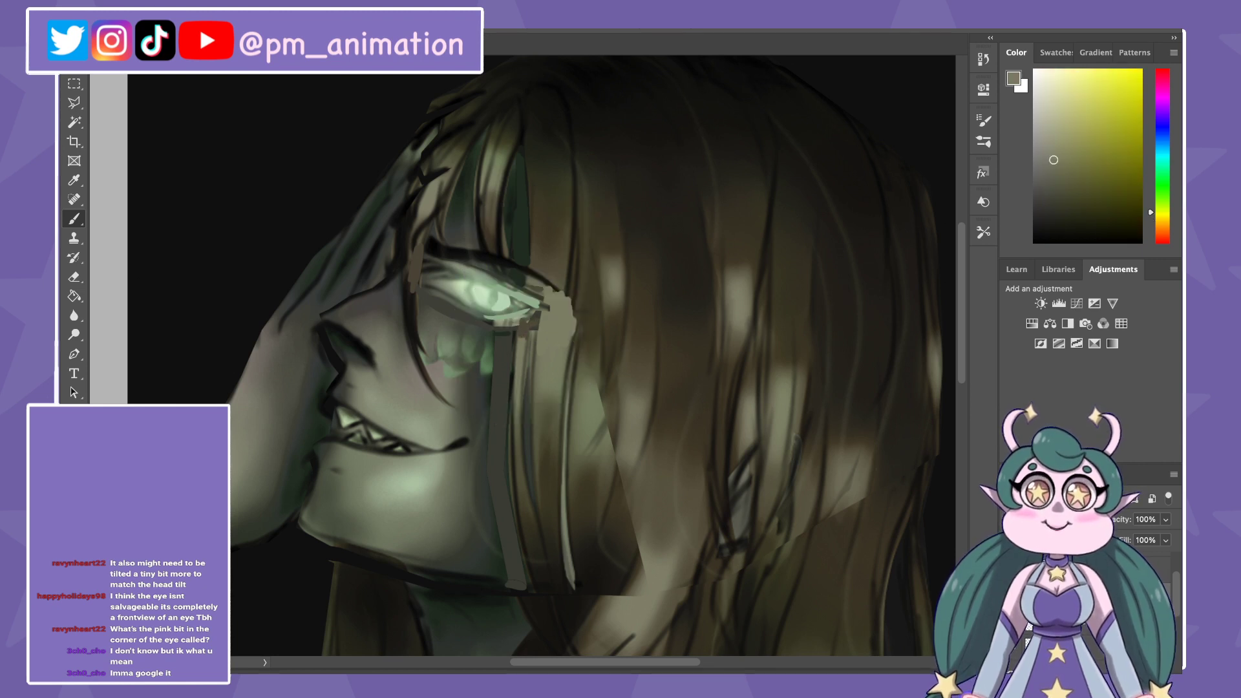
Step: Add a small light stroke and green strokes beneath the glowing eye, then fit the canvas
{"action": "left_click_drag", "start_coordinate": [535, 314], "coordinate": [532, 335]}
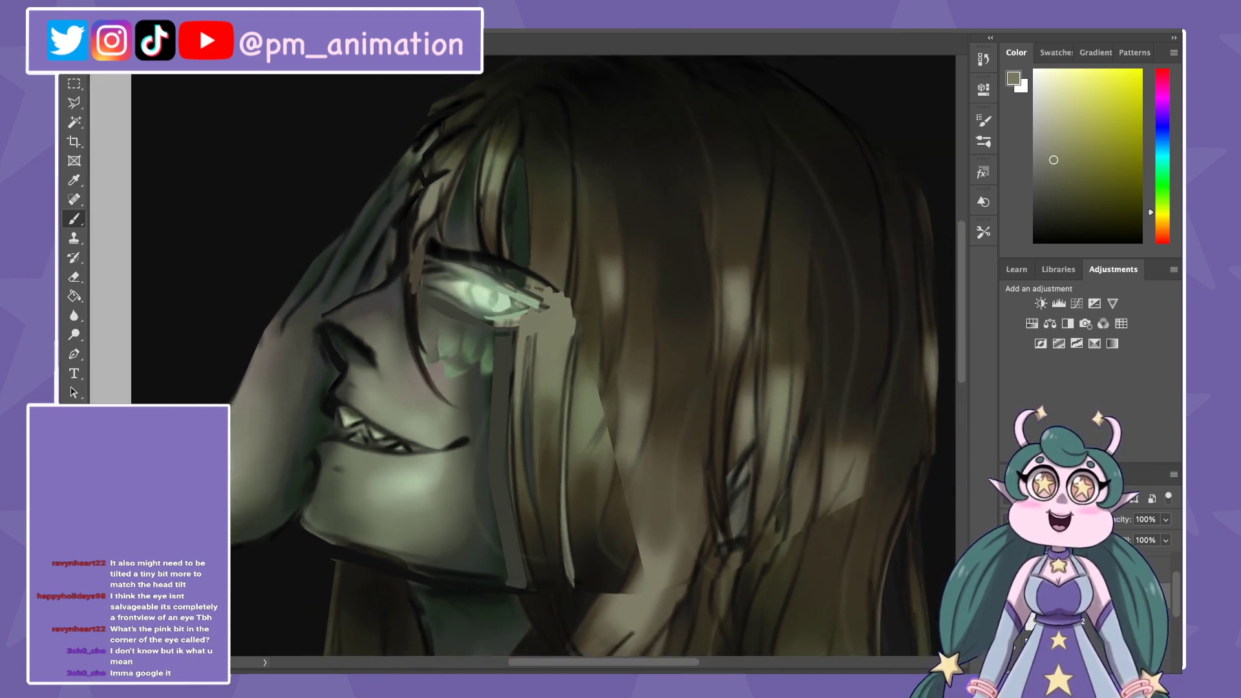
{"action": "left_click", "coordinate": [491, 364], "text": "alt"}
{"action": "mouse_move", "coordinate": [495, 347]}
{"action": "left_mouse_down"}
{"action": "mouse_move", "coordinate": [488, 376]}
{"action": "mouse_move", "coordinate": [511, 368]}
{"action": "left_mouse_up"}
{"action": "key", "text": "ctrl+minus"}
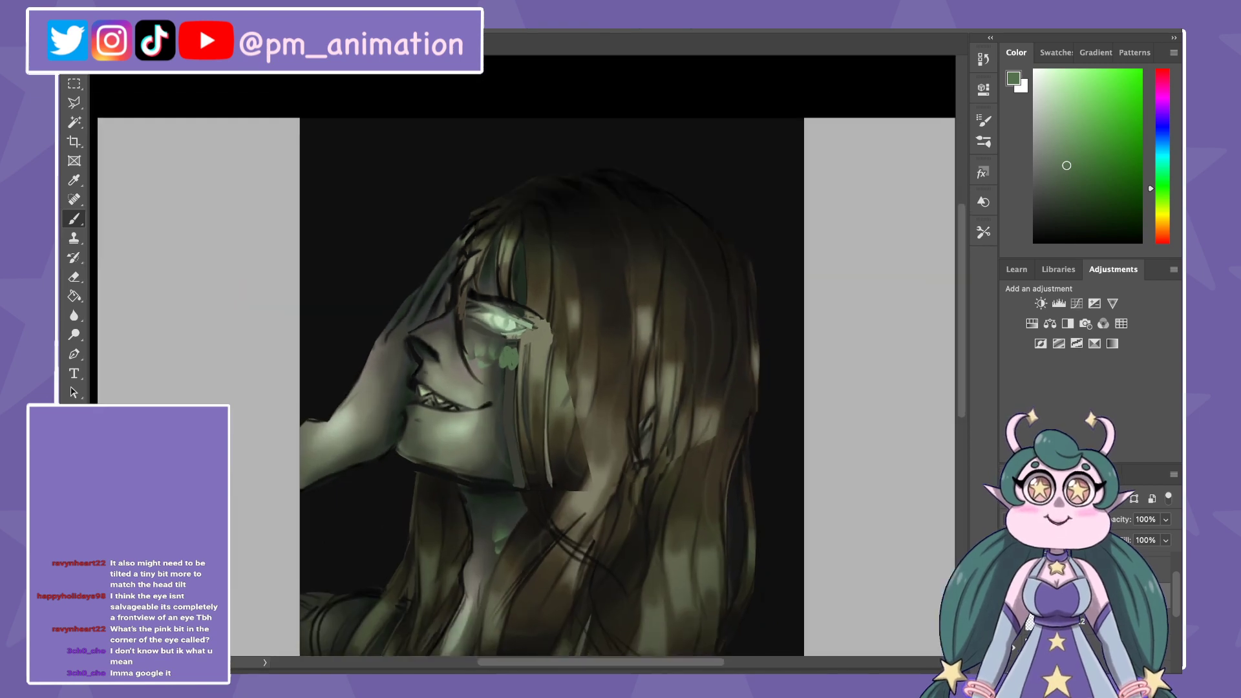
{"action": "key", "text": "ctrl+0"}
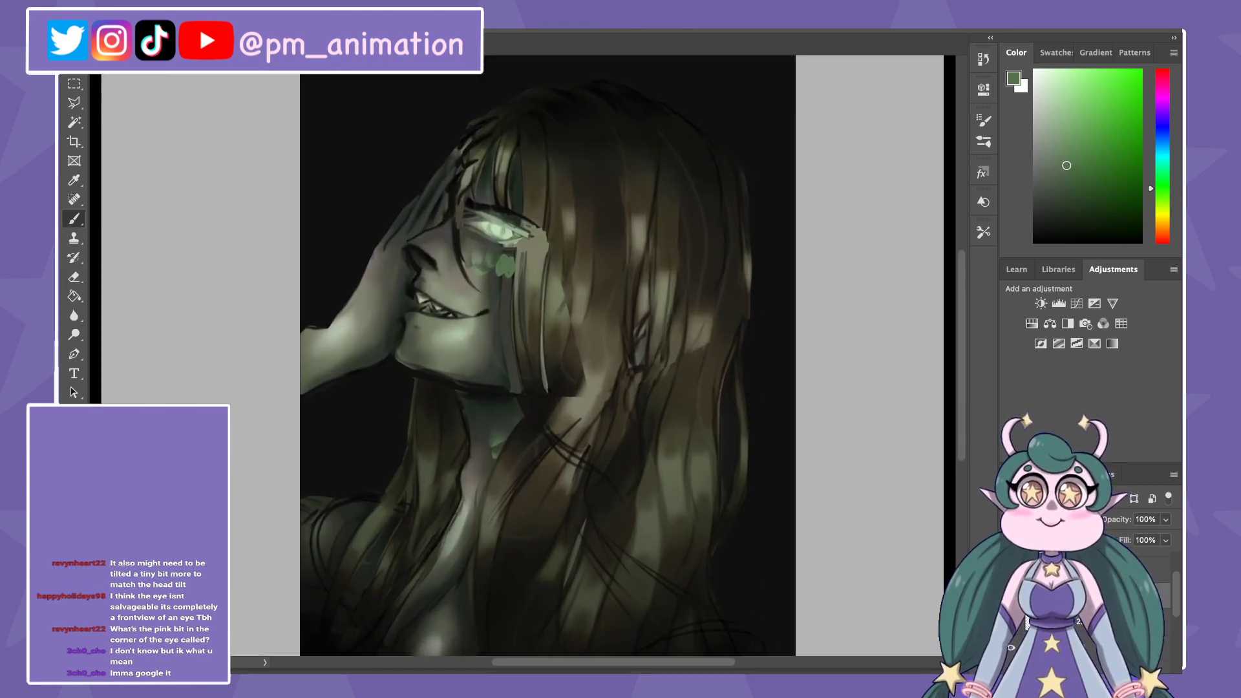
Step: Transform the eye area, undo a trial counterclockwise rotation, and commit
{"action": "key", "text": "ctrl+t"}
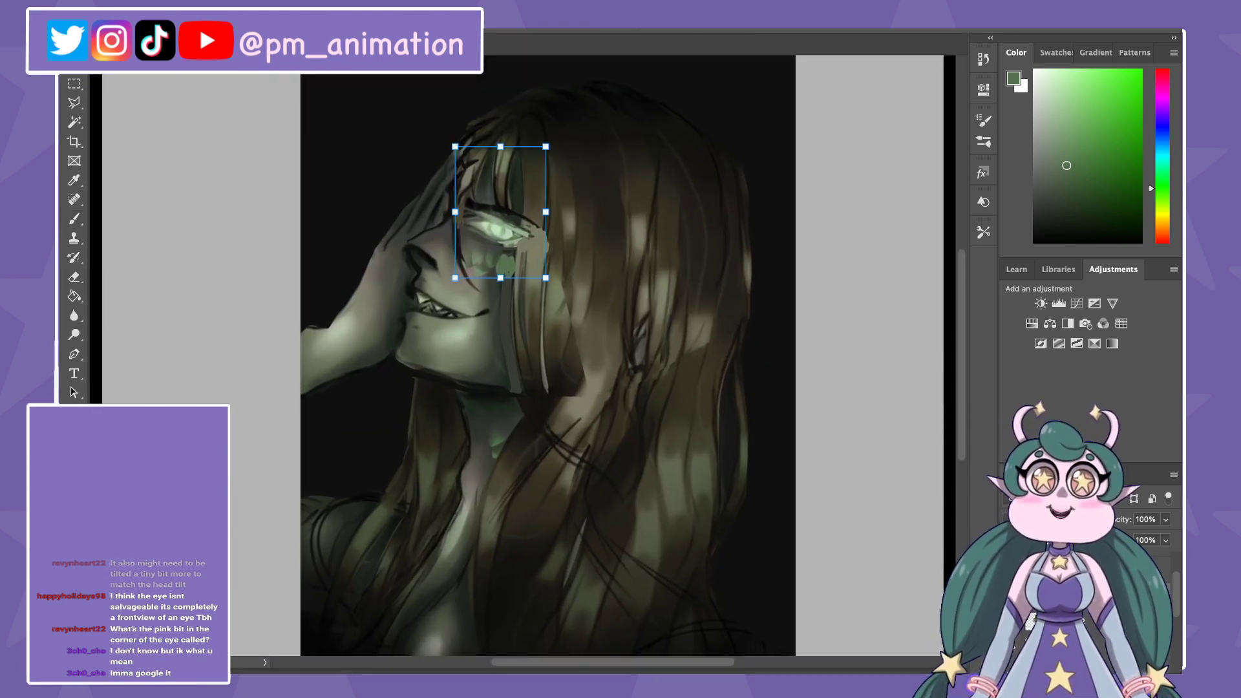
{"action": "left_click_drag", "start_coordinate": [557, 152], "coordinate": [553, 139]}
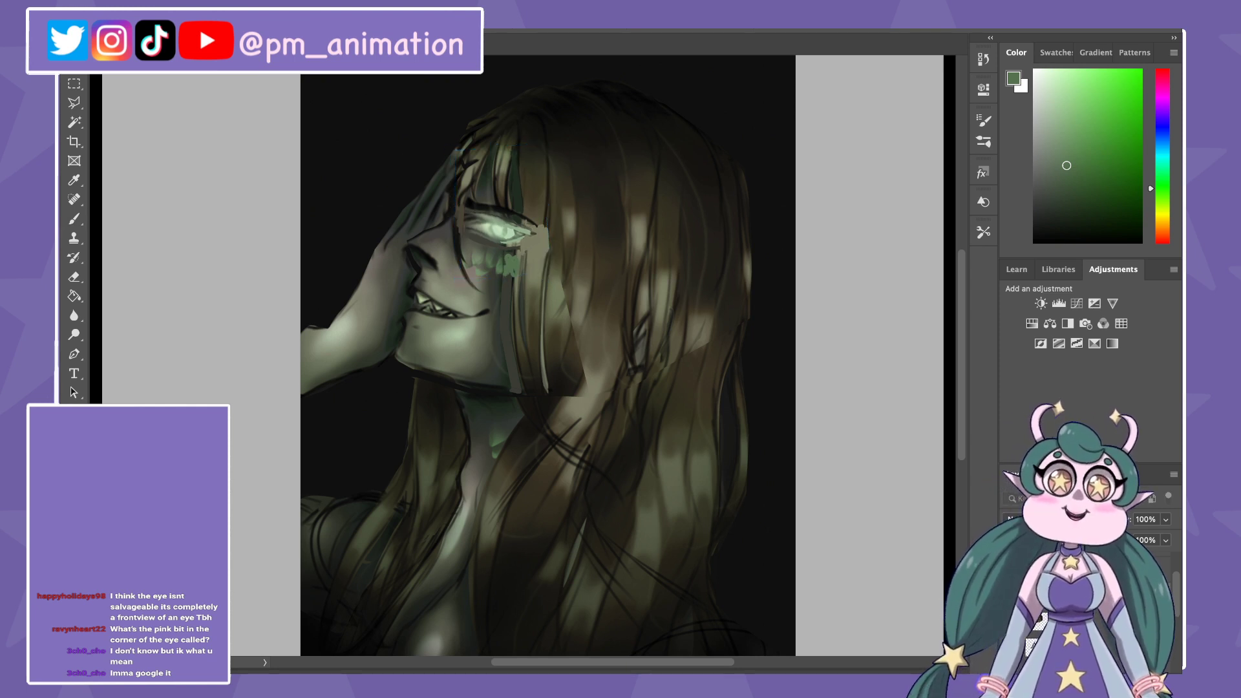
{"action": "key", "text": "ctrl+z"}
{"action": "scroll", "coordinate": [547, 355], "scroll_direction": "up", "scroll_amount": 1}
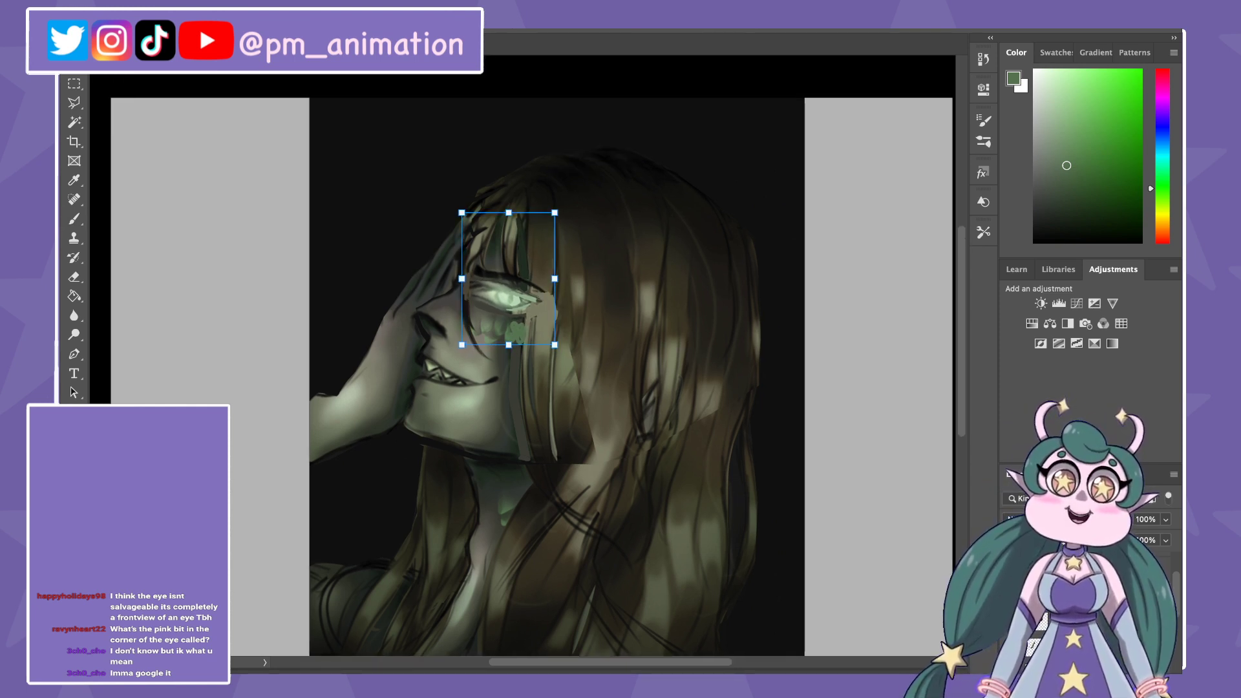
{"action": "key", "text": "Return"}
Step: Tilt the canvas view and nudge the eye area up and one pixel right
{"action": "key", "text": "r"}
{"action": "mouse_move", "coordinate": [647, 259]}
{"action": "left_mouse_down"}
{"action": "mouse_move", "coordinate": [401, 453]}
{"action": "mouse_move", "coordinate": [514, 201]}
{"action": "left_mouse_up"}
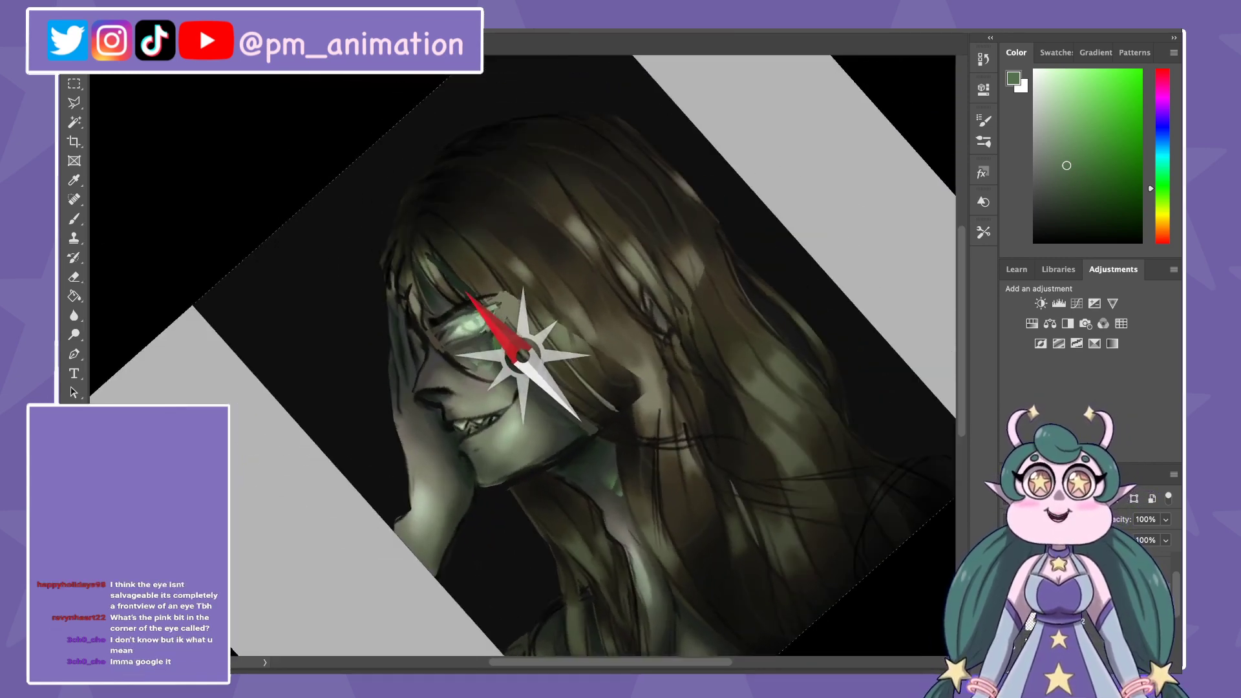
{"action": "left_click_drag", "start_coordinate": [479, 265], "coordinate": [465, 255]}
{"action": "key", "text": "ctrl+t"}
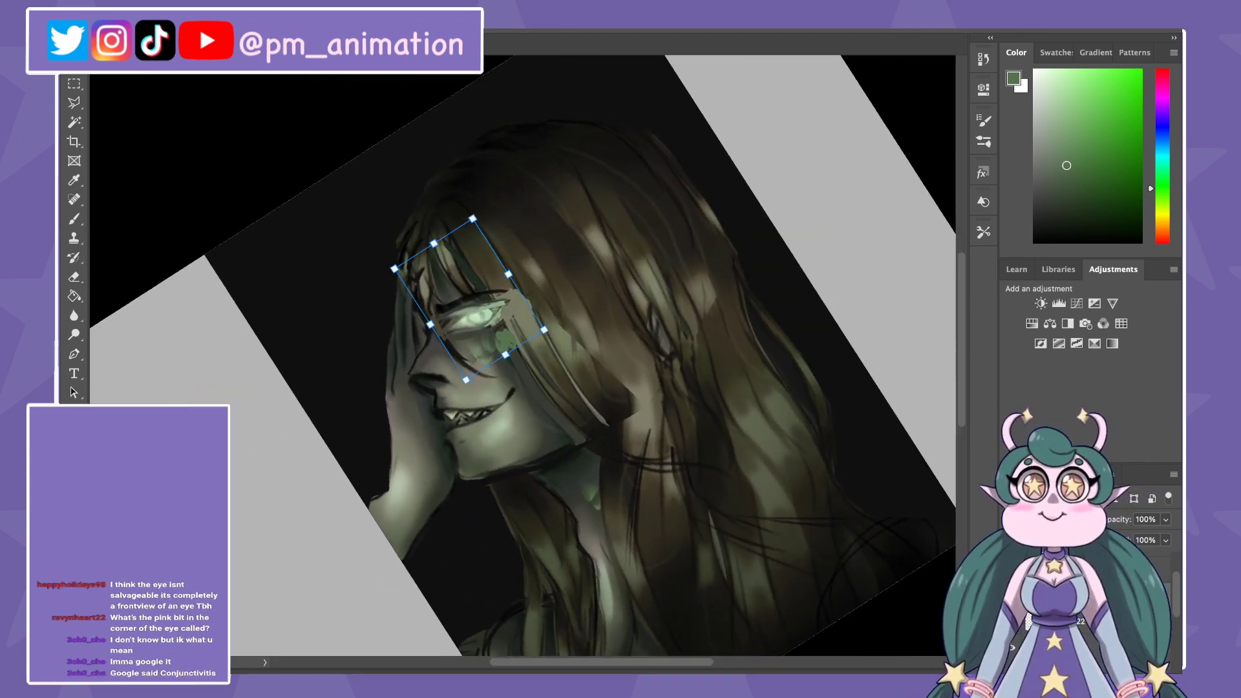
{"action": "key", "text": "Up"}
{"action": "key", "text": "Up"}
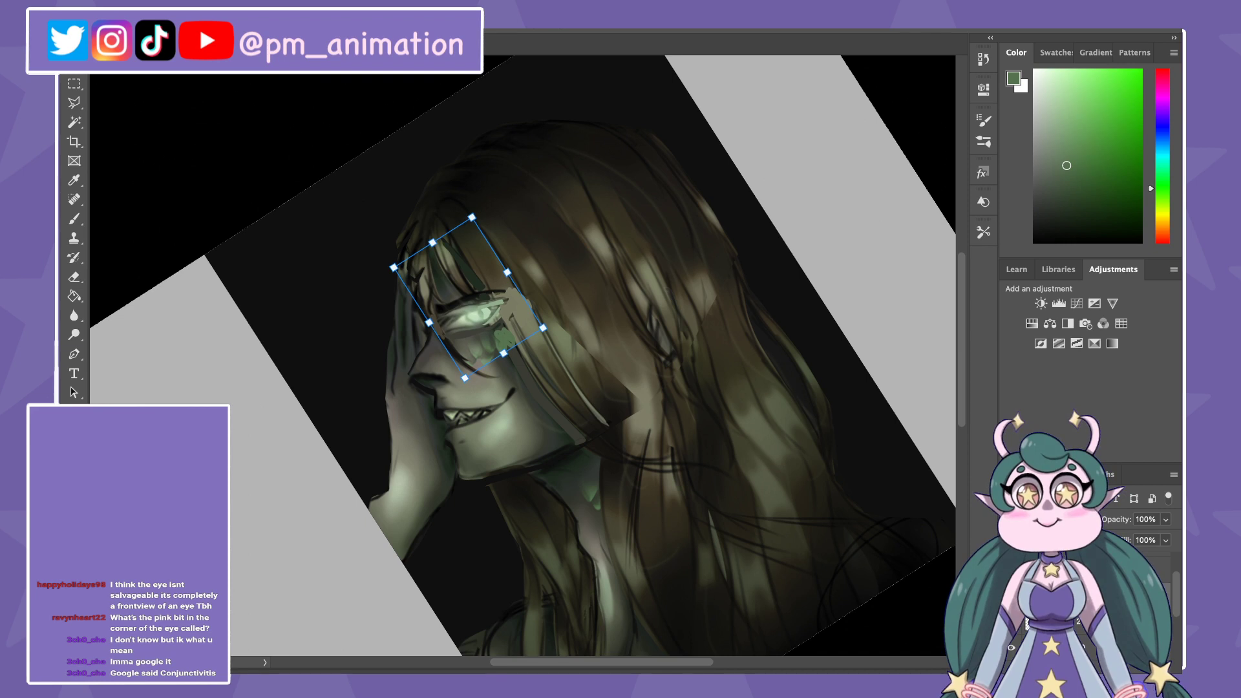
{"action": "key", "text": "Right"}
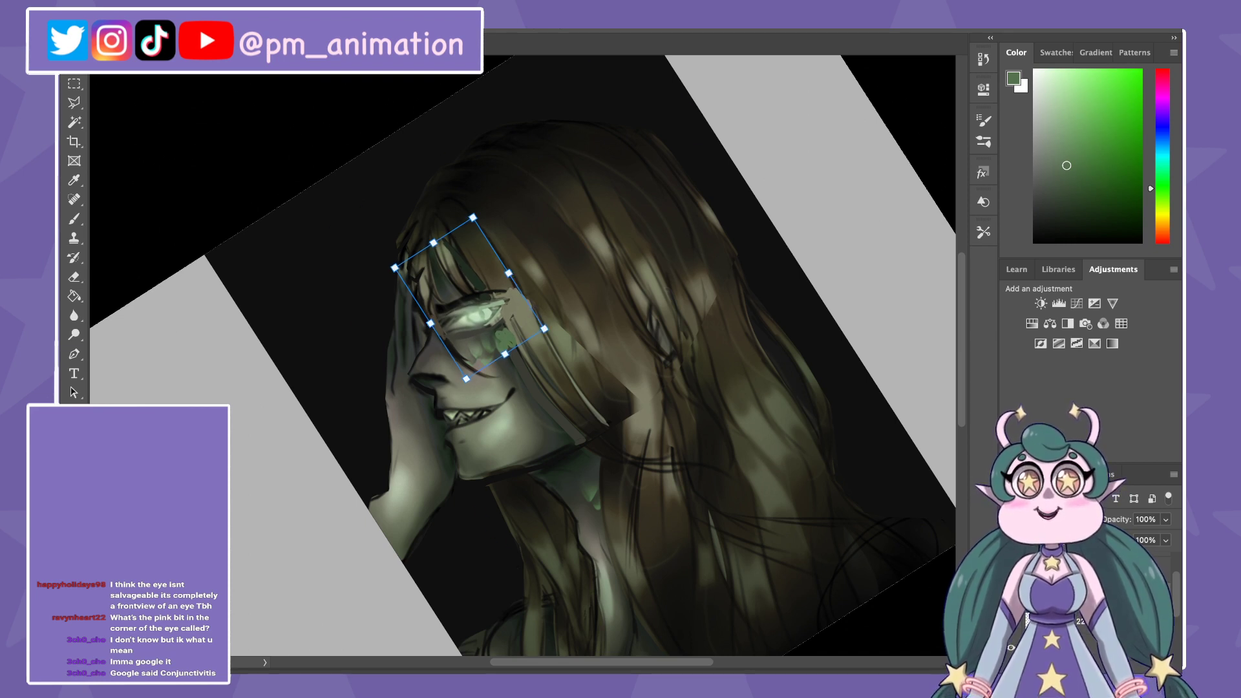
{"action": "key", "text": "Return"}
Step: Sample dark hair and skin tones and brush darker tone over the light strand beside the eye
{"action": "key", "text": "b"}
{"action": "left_click", "coordinate": [425, 355], "text": "alt"}
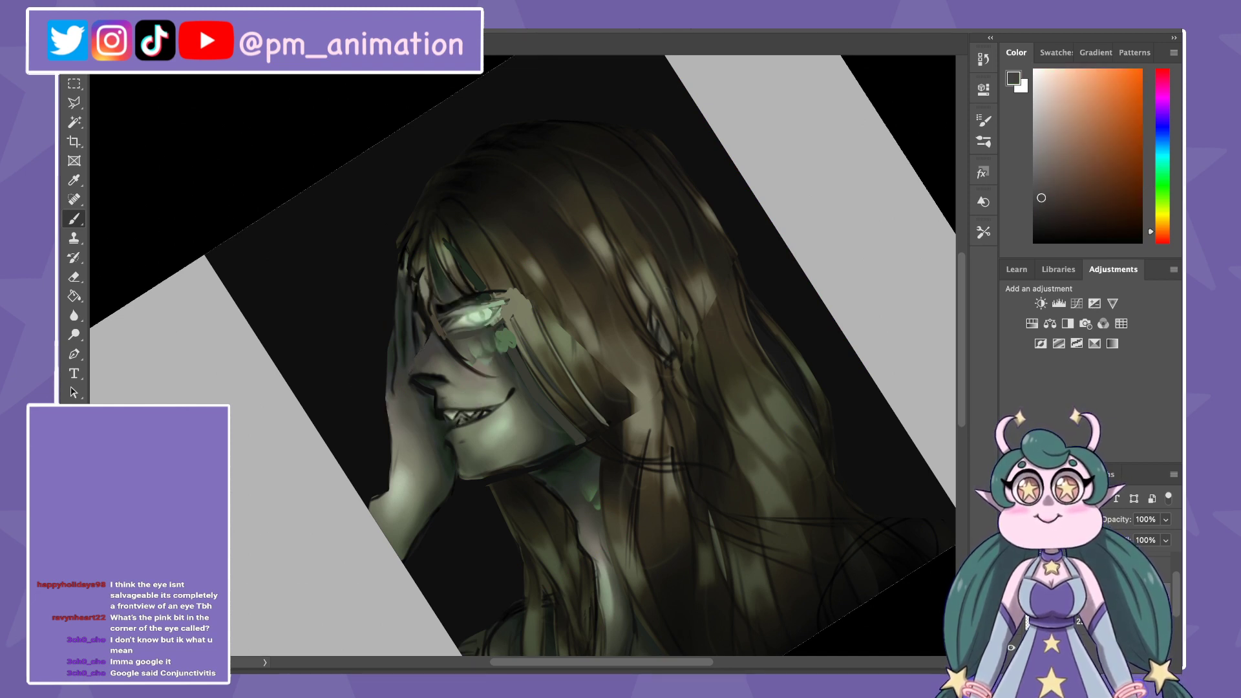
{"action": "left_click", "coordinate": [429, 327], "text": "alt"}
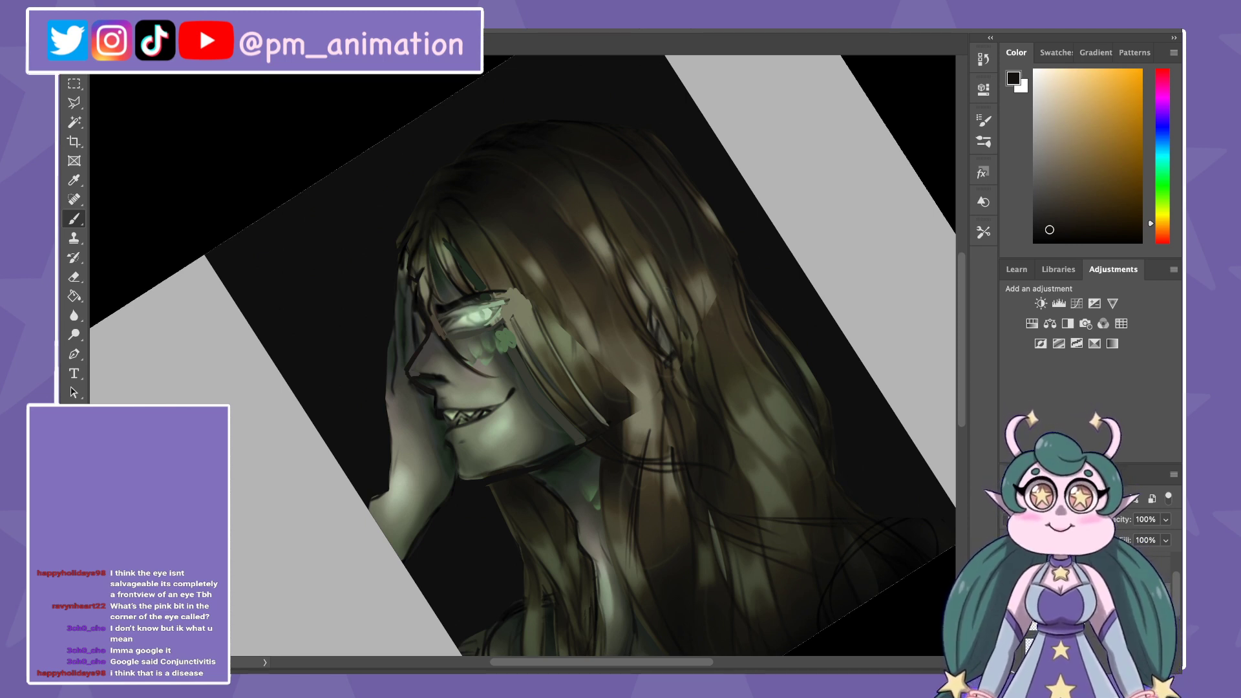
{"action": "left_click_drag", "start_coordinate": [451, 458], "coordinate": [472, 508]}
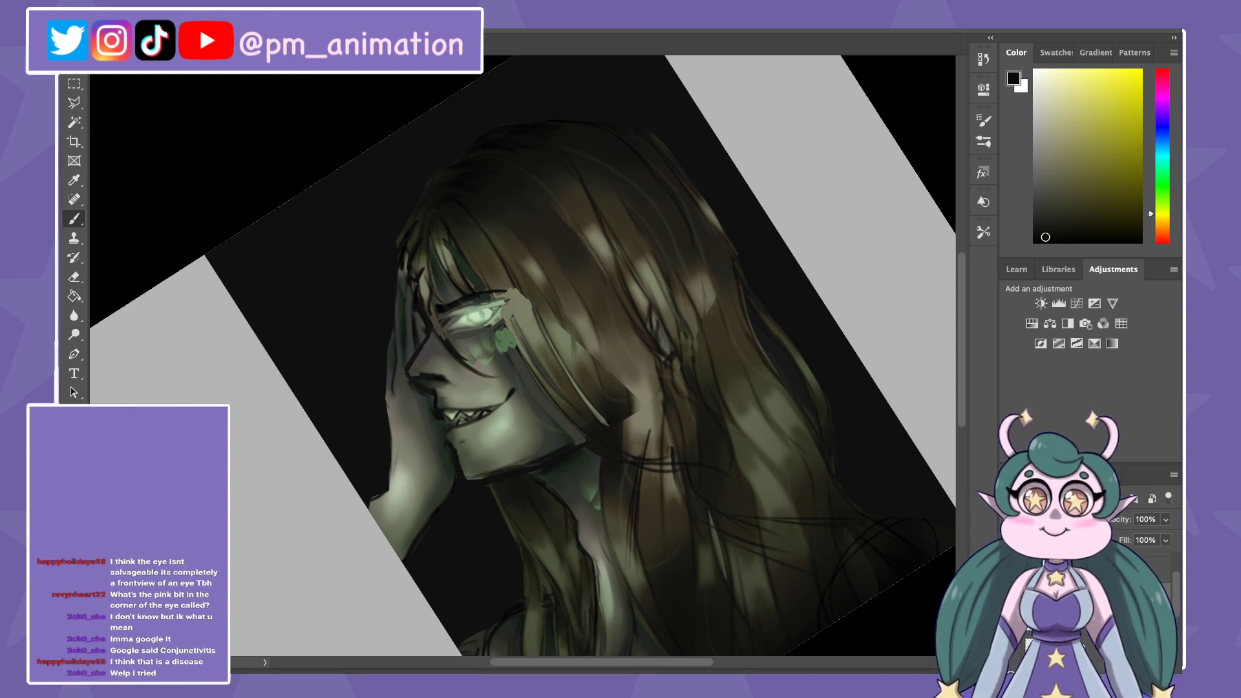
{"action": "left_click", "coordinate": [470, 474], "text": "alt"}
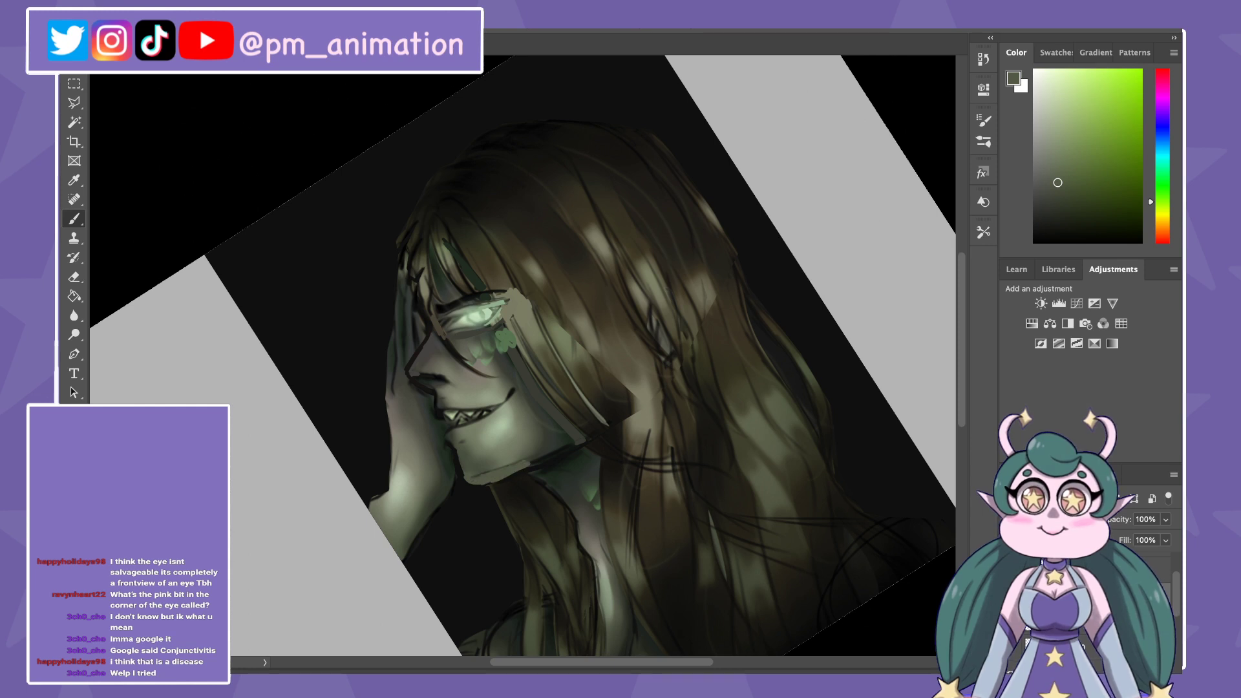
{"action": "left_click", "coordinate": [501, 265], "text": "alt"}
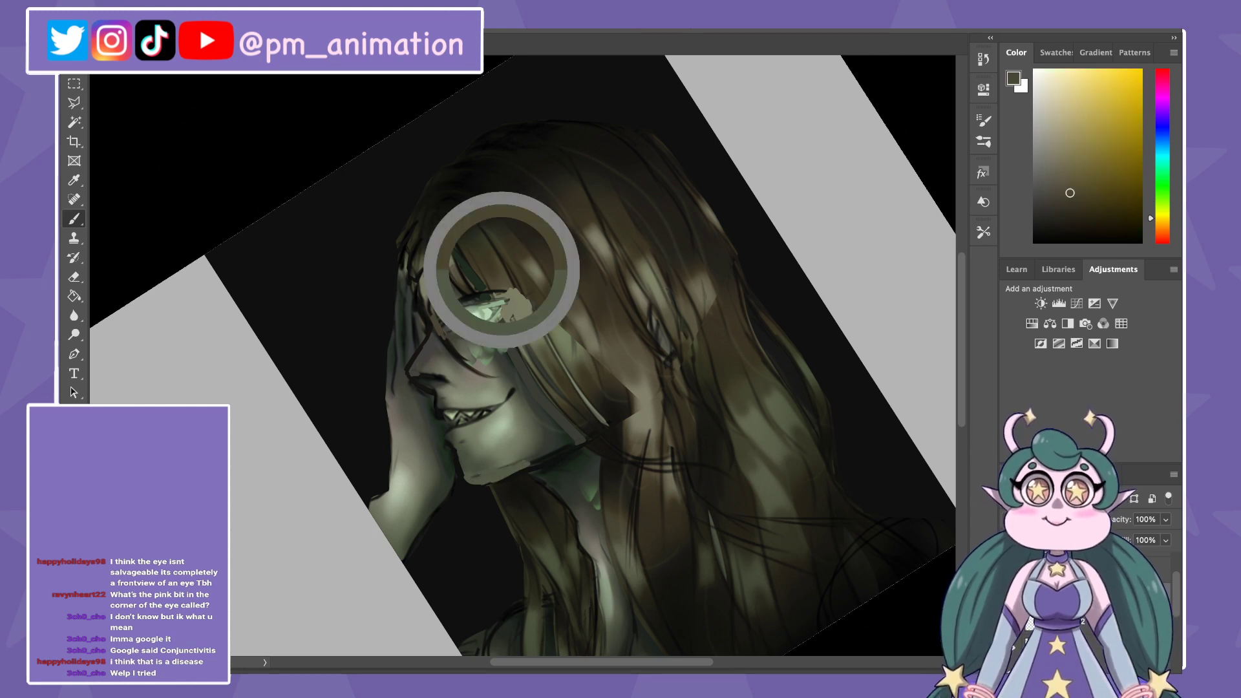
{"action": "left_click_drag", "start_coordinate": [519, 296], "coordinate": [542, 349]}
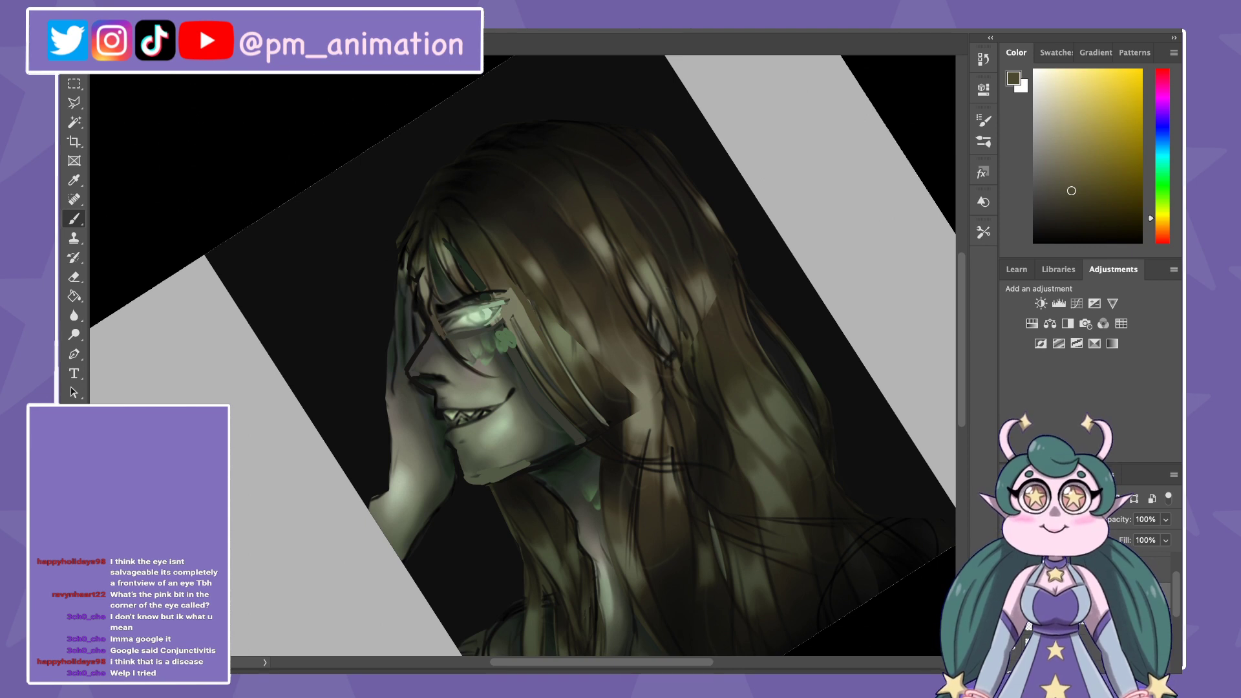
{"action": "left_click", "coordinate": [550, 448], "text": "alt"}
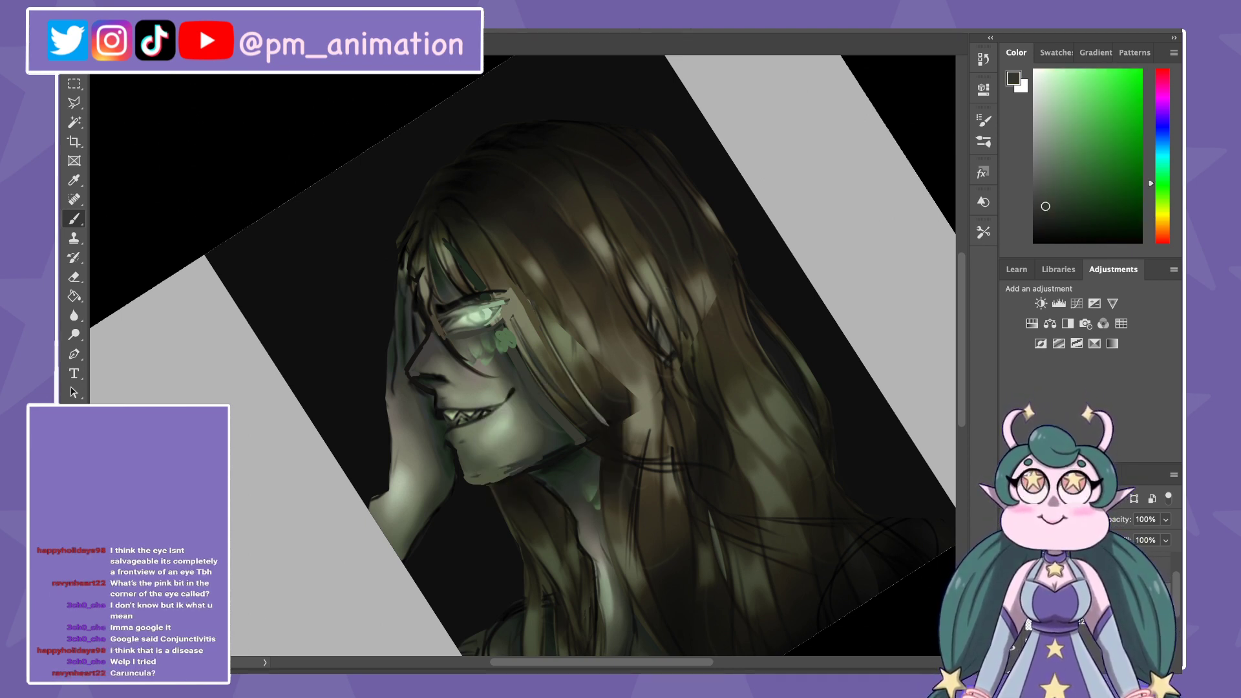
Step: Turn the view diagonally and paint grey-olive light hair strands beside the face
{"action": "key", "text": "r"}
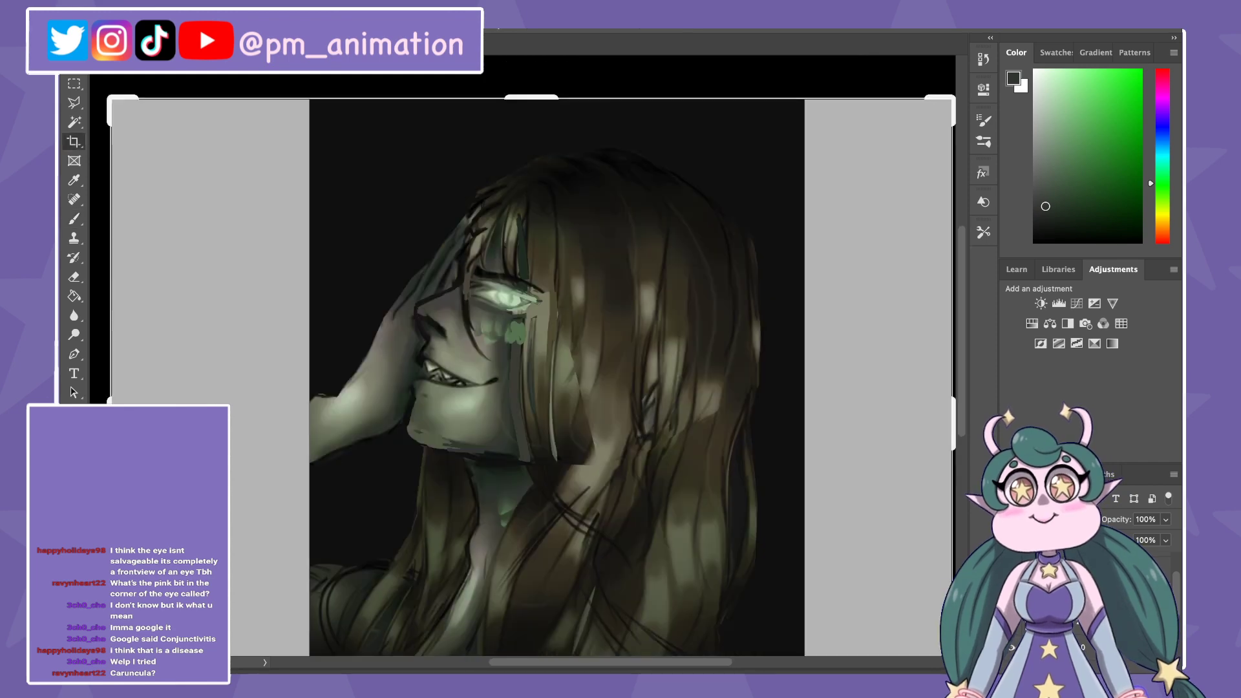
{"action": "left_click_drag", "start_coordinate": [614, 277], "coordinate": [582, 401]}
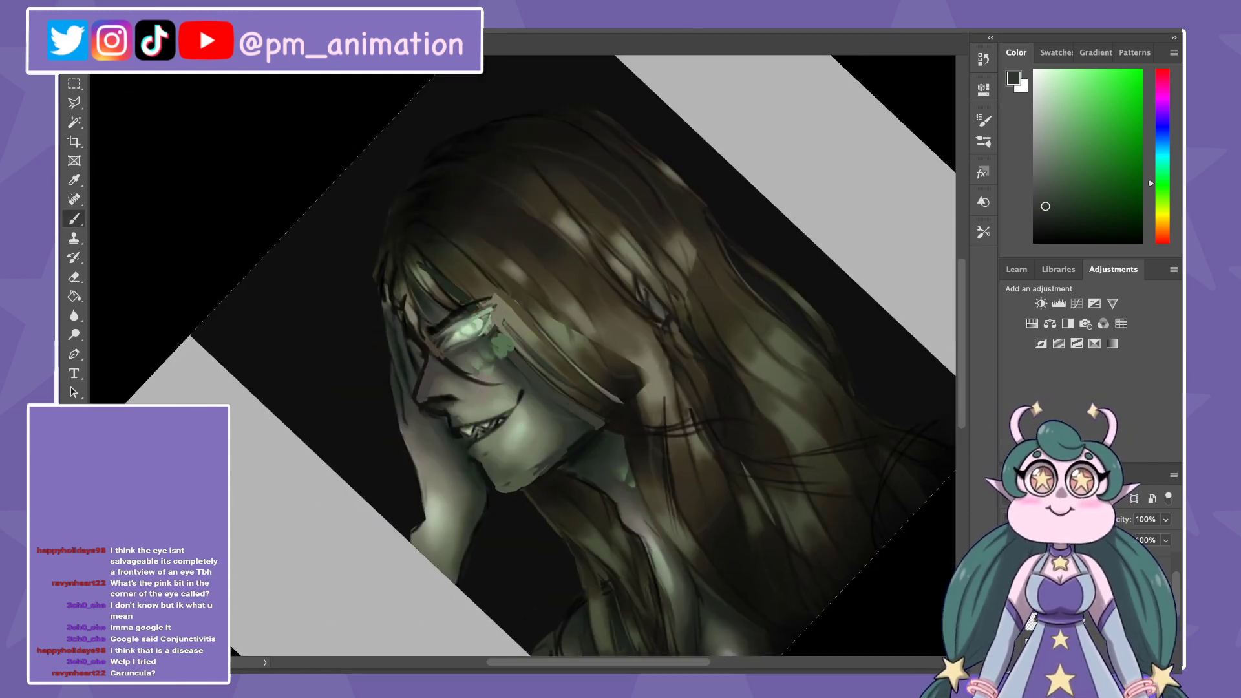
{"action": "key", "text": "ctrl+minus"}
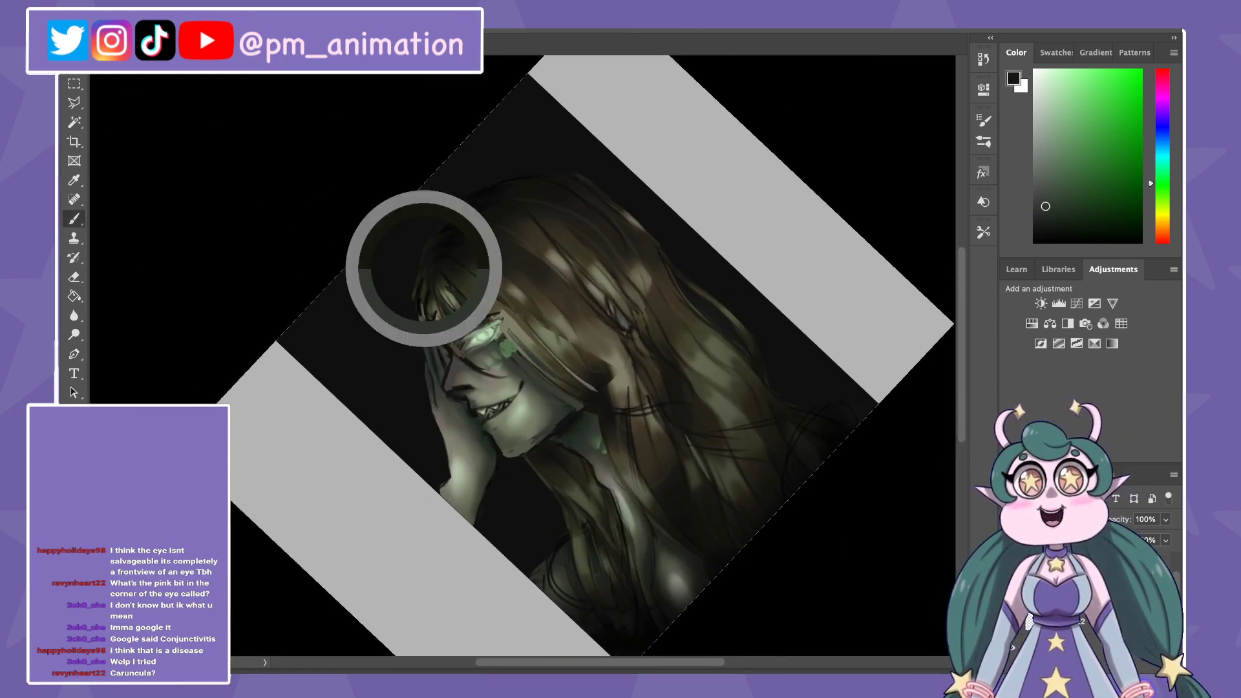
{"action": "left_click", "coordinate": [413, 253], "text": "alt"}
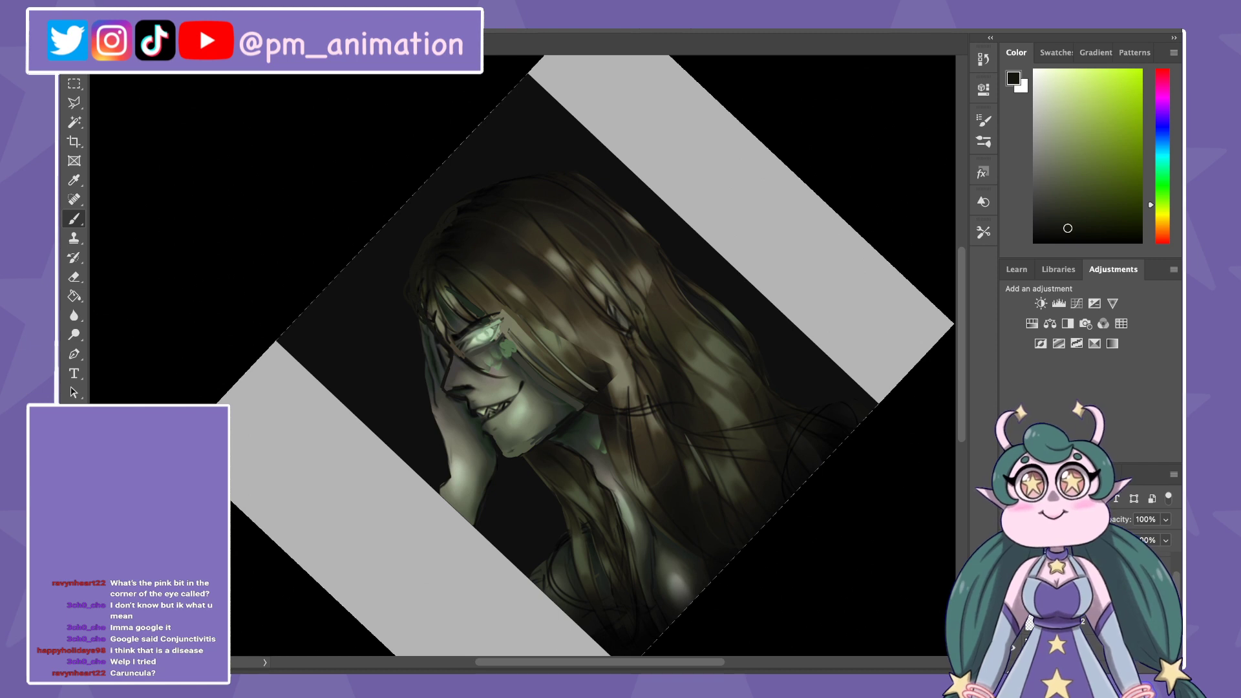
{"action": "left_click", "coordinate": [441, 325], "text": "alt"}
{"action": "left_click_drag", "start_coordinate": [420, 285], "coordinate": [437, 324]}
{"action": "left_click_drag", "start_coordinate": [440, 333], "coordinate": [456, 354]}
Step: Add a small dark stroke in the hair and resample painting colours from the canvas
{"action": "left_click", "coordinate": [415, 278], "text": "alt"}
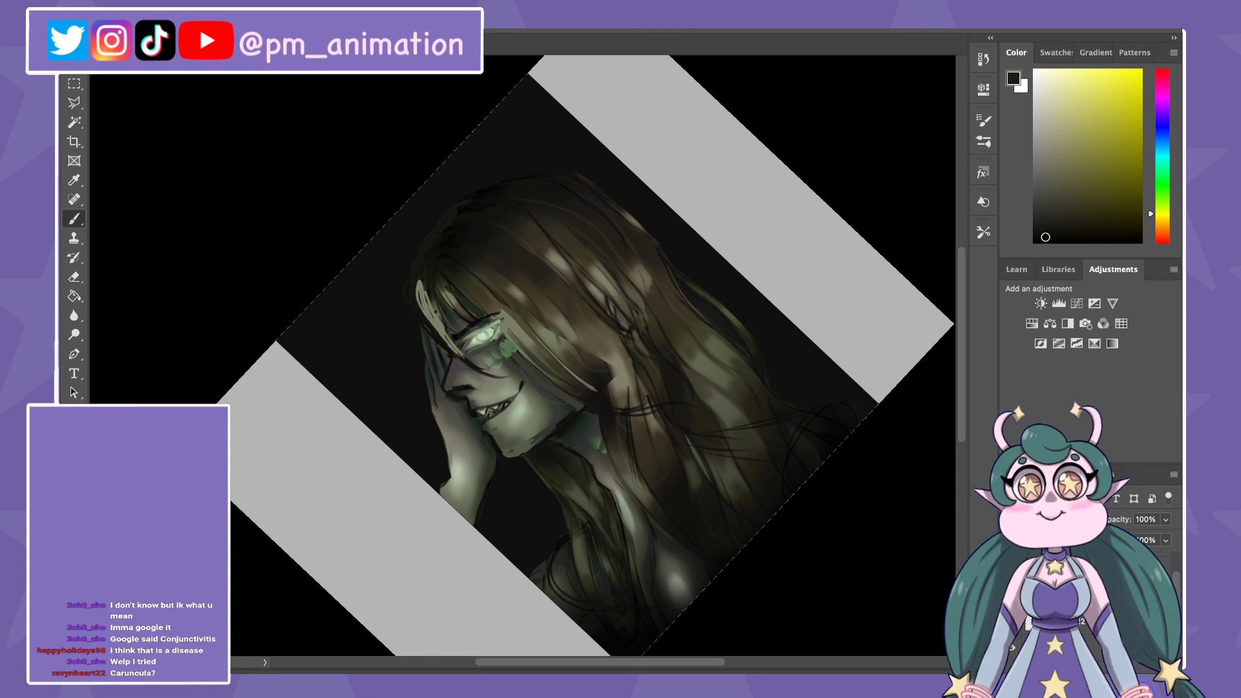
{"action": "left_click", "coordinate": [426, 258], "text": "alt"}
{"action": "left_click_drag", "start_coordinate": [417, 282], "coordinate": [424, 309]}
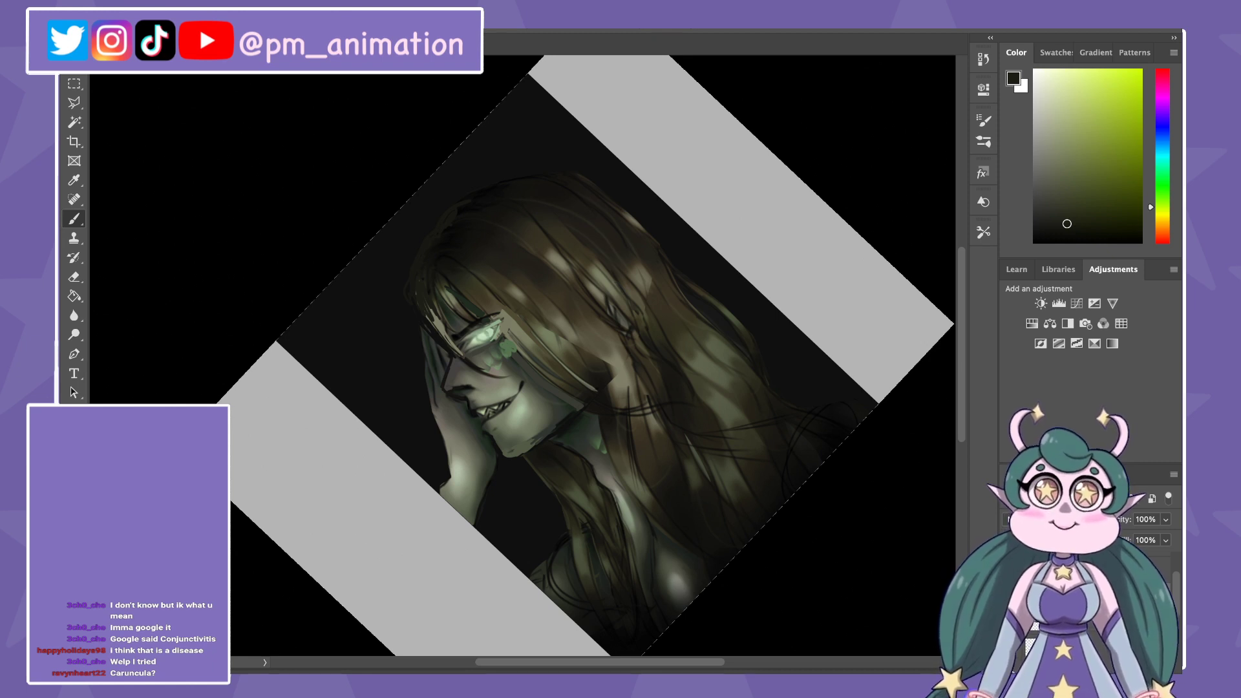
{"action": "key", "text": "c"}
{"action": "key", "text": "b"}
{"action": "left_click", "coordinate": [459, 392], "text": "alt"}
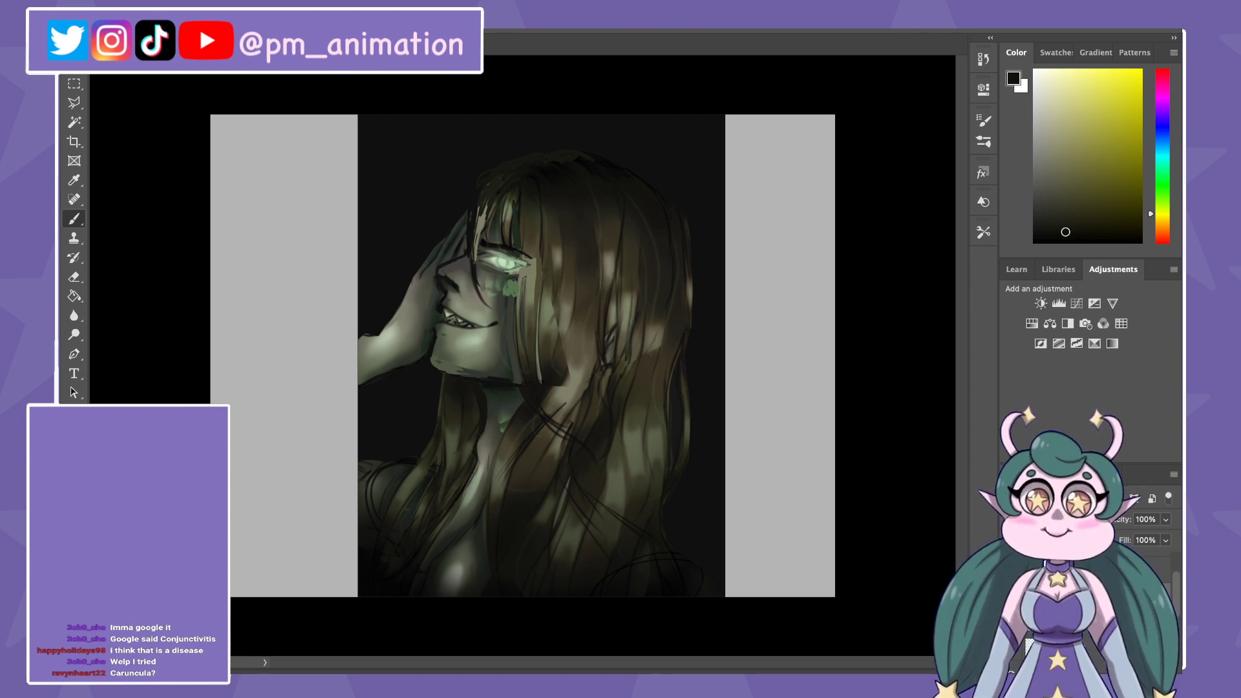
{"action": "left_click", "coordinate": [507, 384], "text": "alt"}
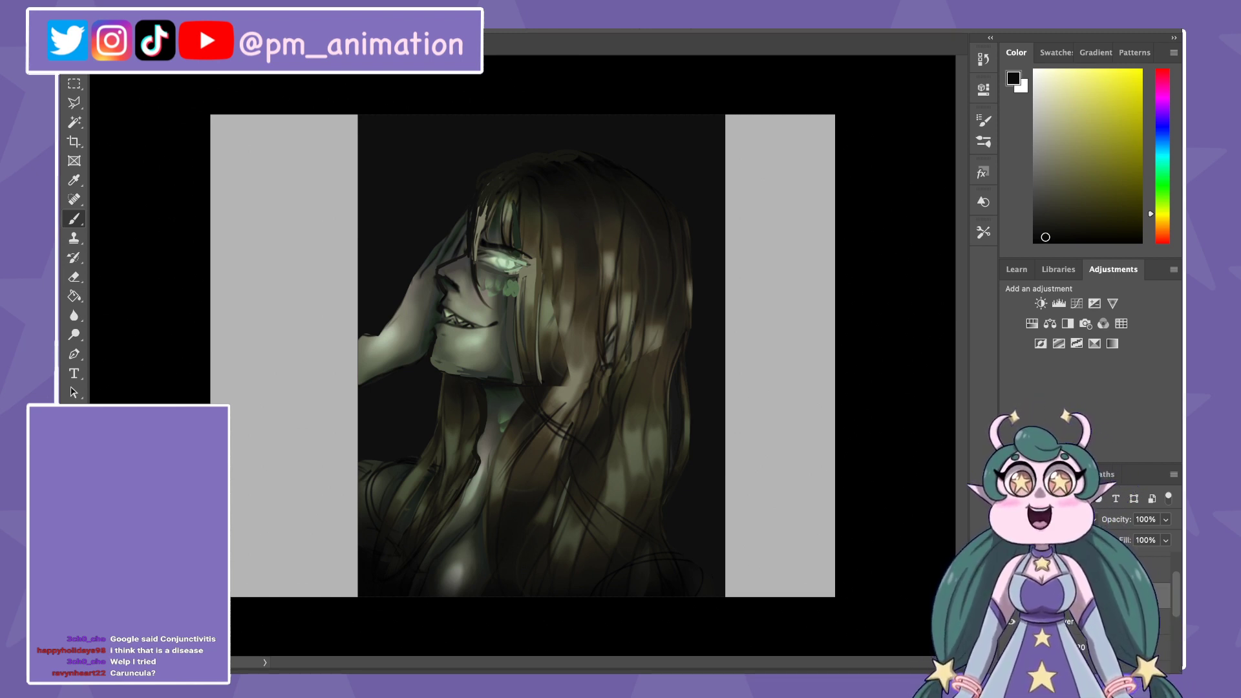
{"action": "key", "text": "r"}
{"action": "left_click_drag", "start_coordinate": [646, 356], "coordinate": [598, 266]}
{"action": "key", "text": "b"}
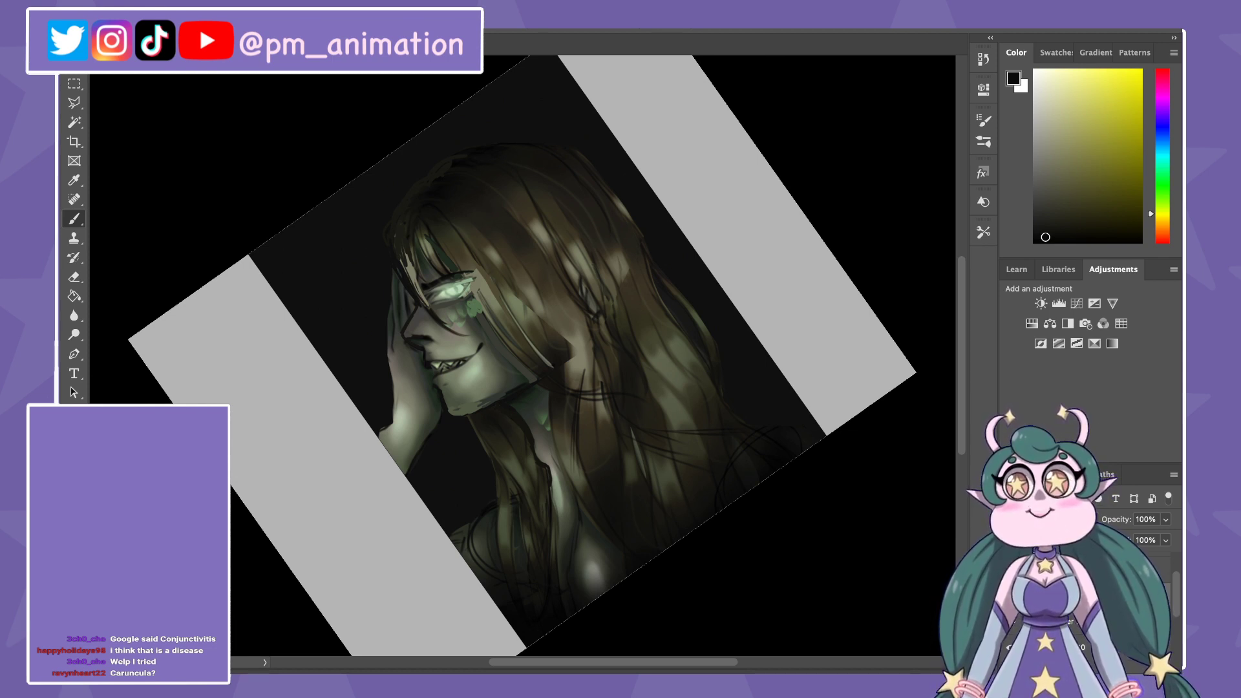
{"action": "key", "text": "Escape"}
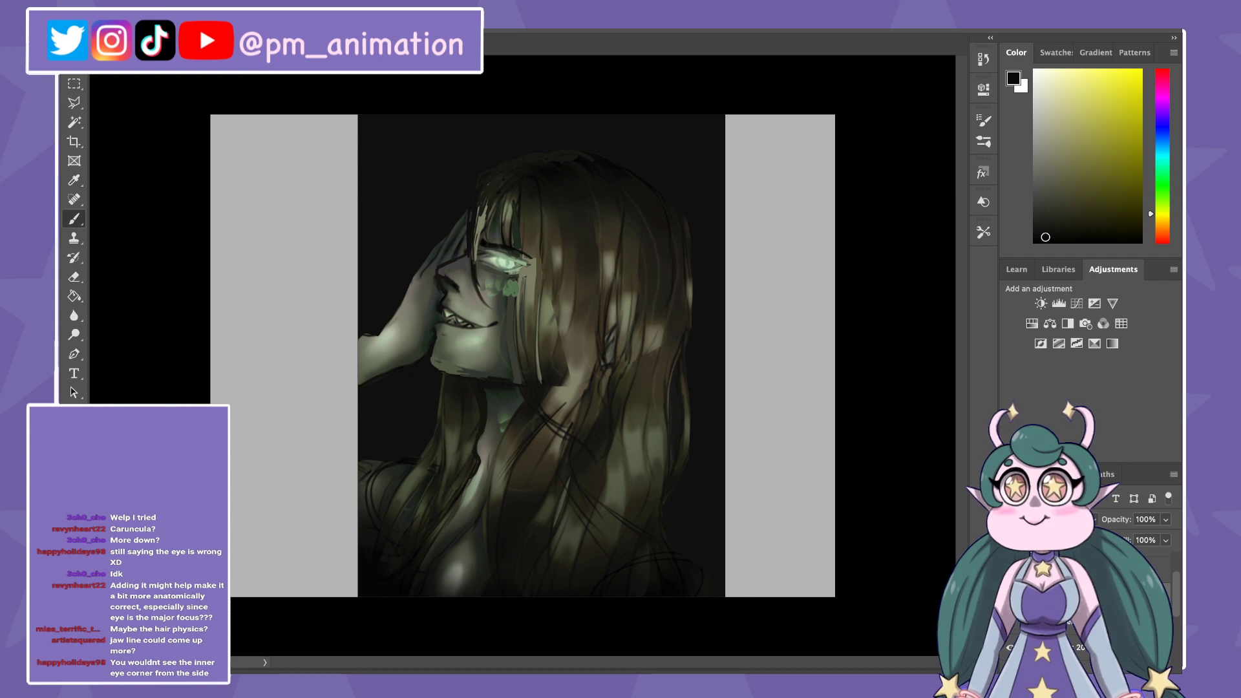
Step: Zoom in on the face and outline the mouth region with a polygonal selection
{"action": "key", "text": "l"}
{"action": "key", "text": "ctrl+plus"}
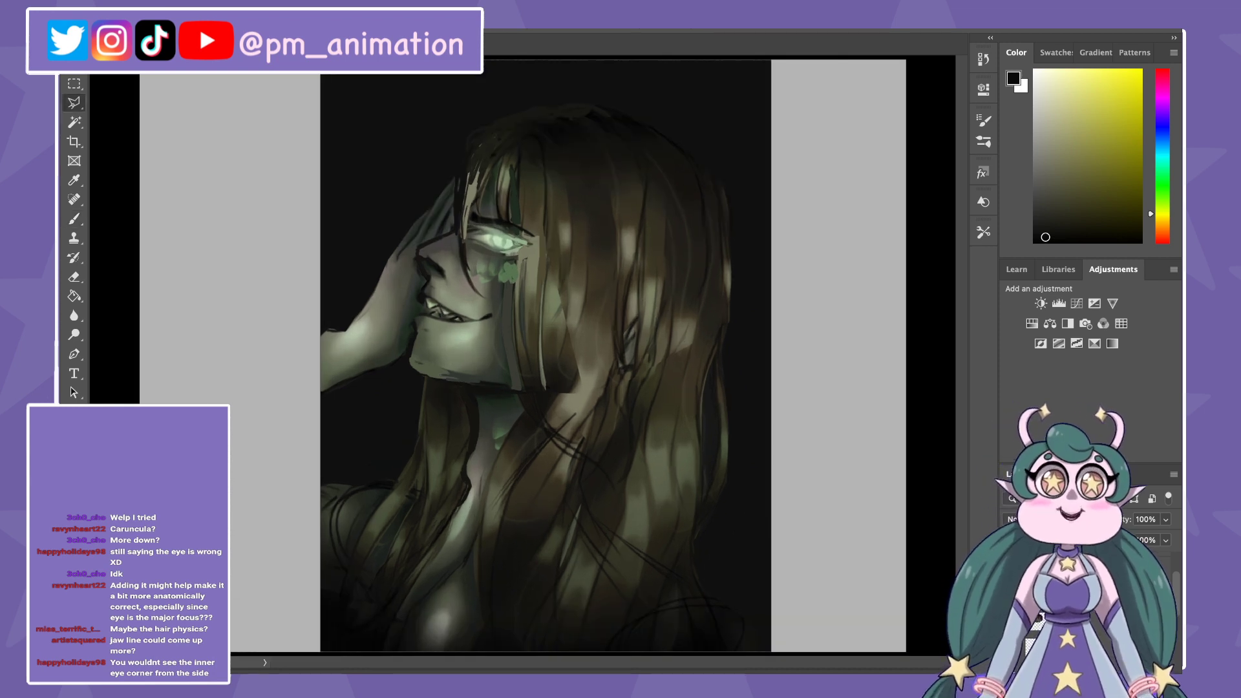
{"action": "key", "text": "ctrl+plus"}
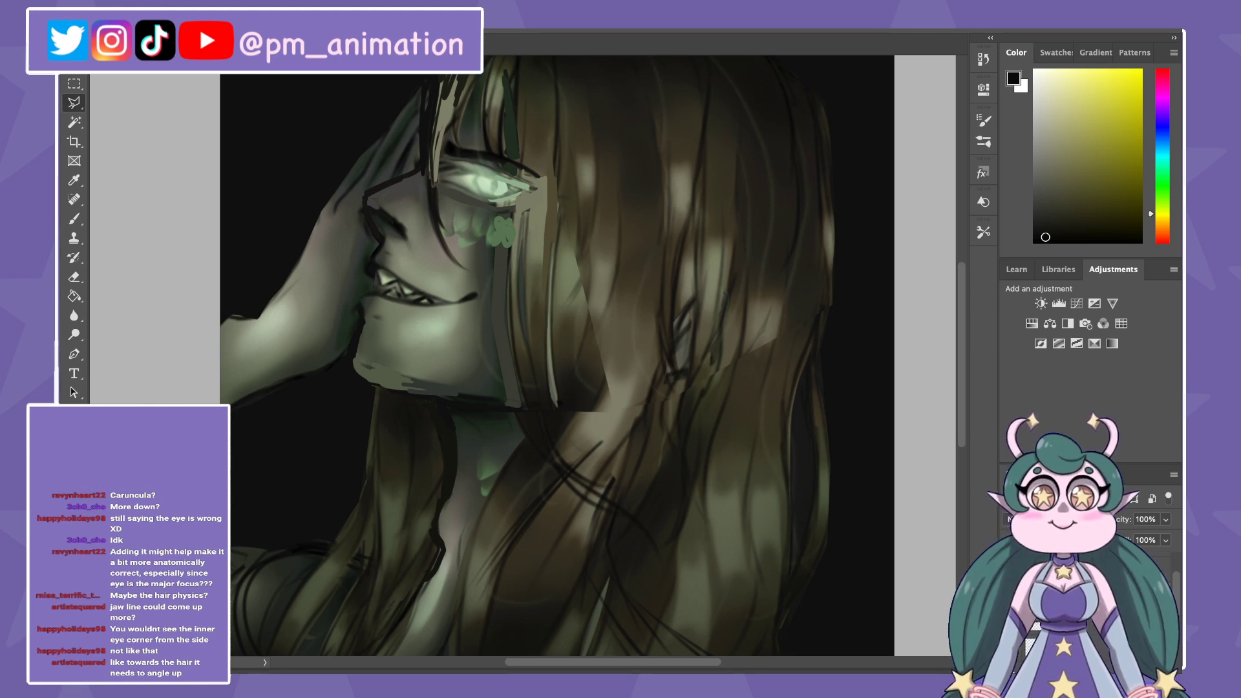
{"action": "key", "text": "b"}
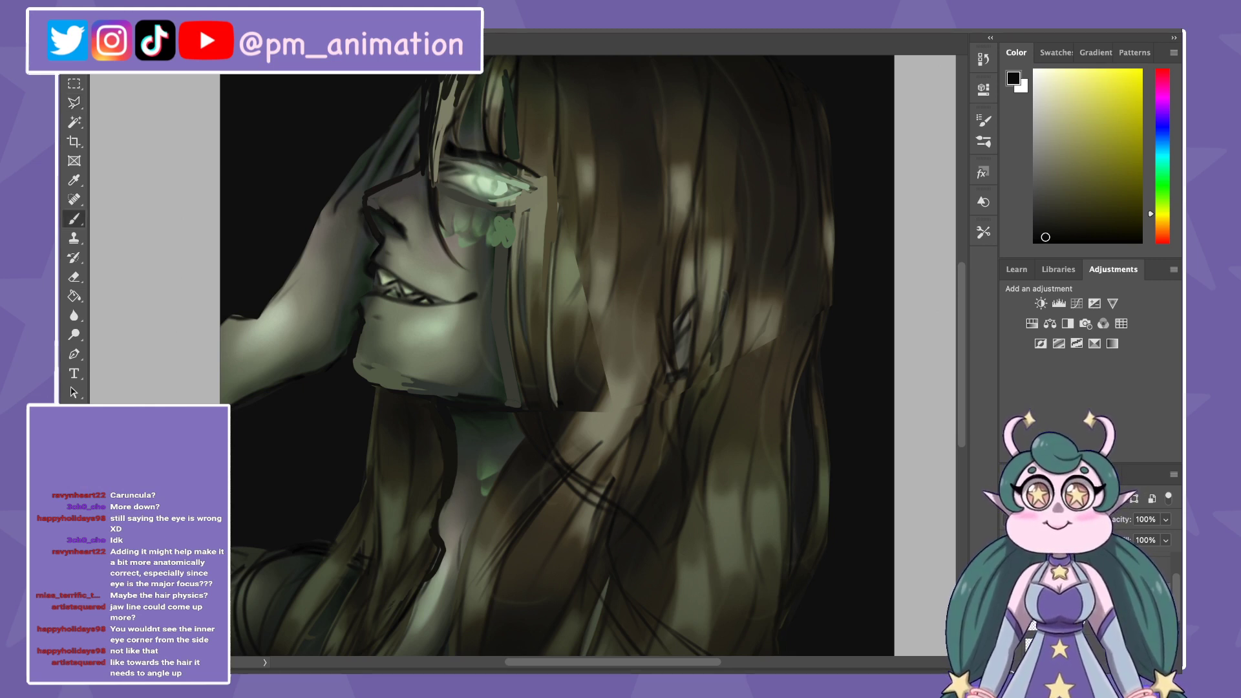
{"action": "key", "text": "l"}
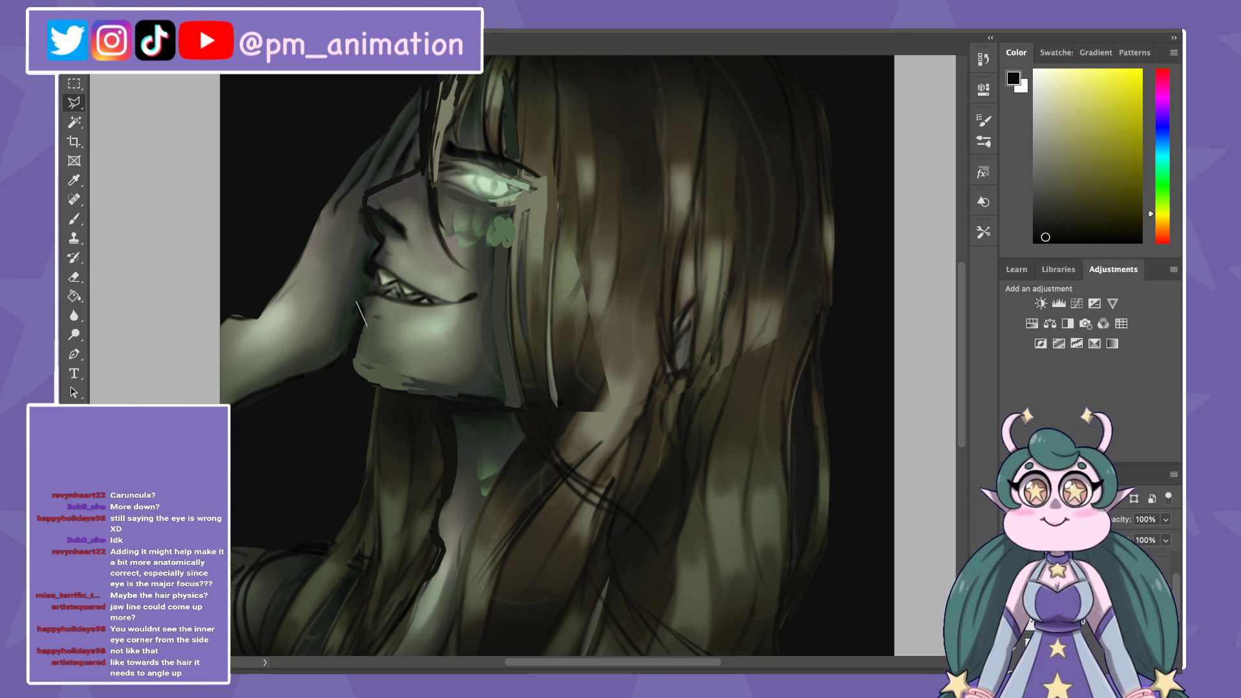
{"action": "left_click", "coordinate": [456, 328]}
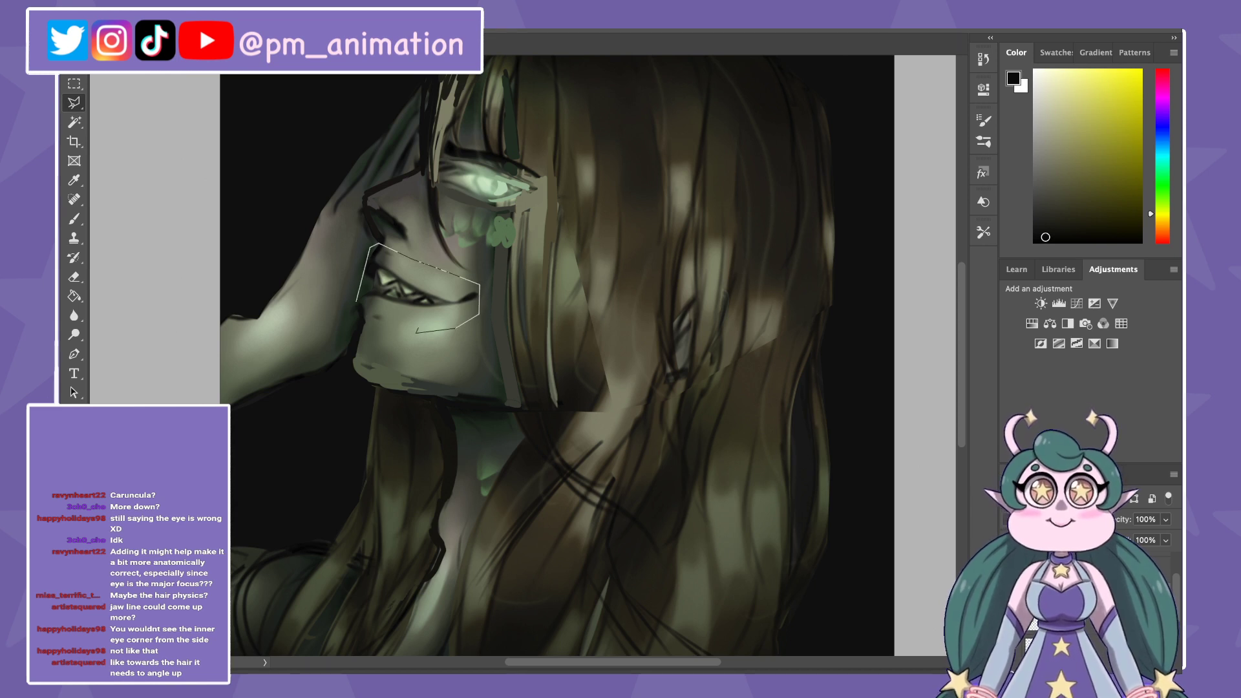
{"action": "left_click", "coordinate": [418, 331]}
{"action": "left_click", "coordinate": [357, 301]}
Step: Tilt the mouth region down on the left, commit the transform, and deselect
{"action": "key", "text": "ctrl+t"}
{"action": "left_click_drag", "start_coordinate": [357, 288], "coordinate": [357, 295]}
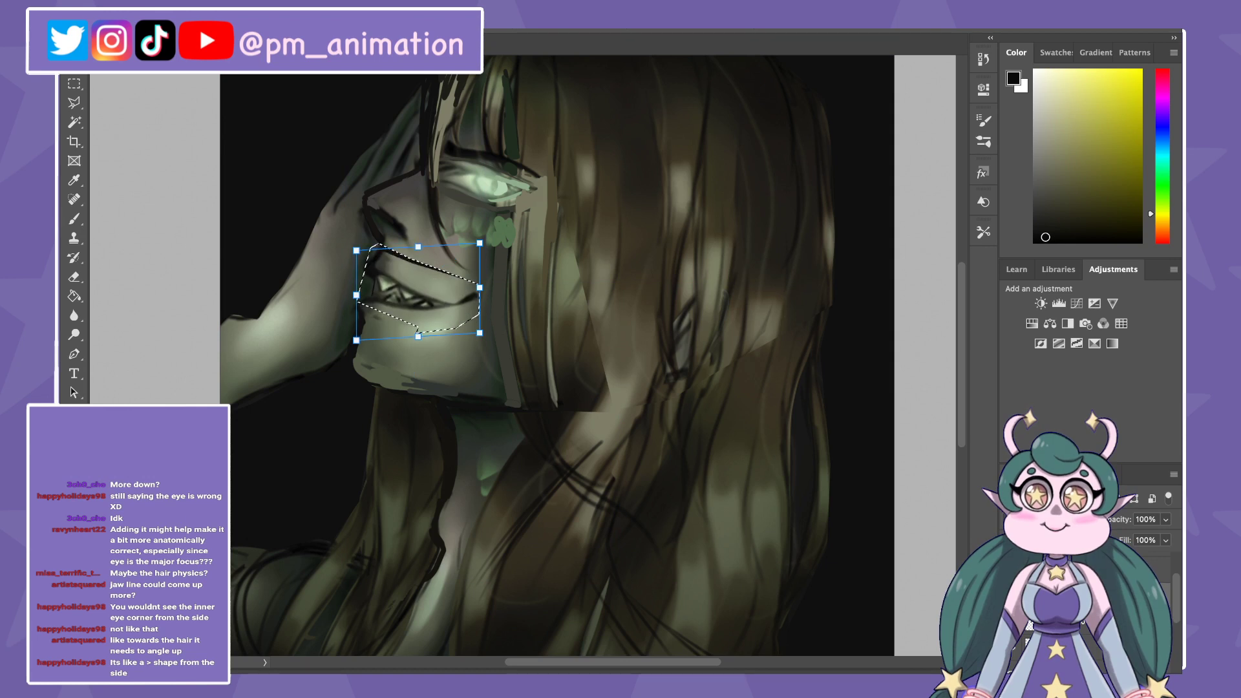
{"action": "scroll", "coordinate": [589, 356], "scroll_direction": "up", "scroll_amount": 3}
{"action": "scroll", "coordinate": [588, 356], "scroll_direction": "left", "scroll_amount": 3}
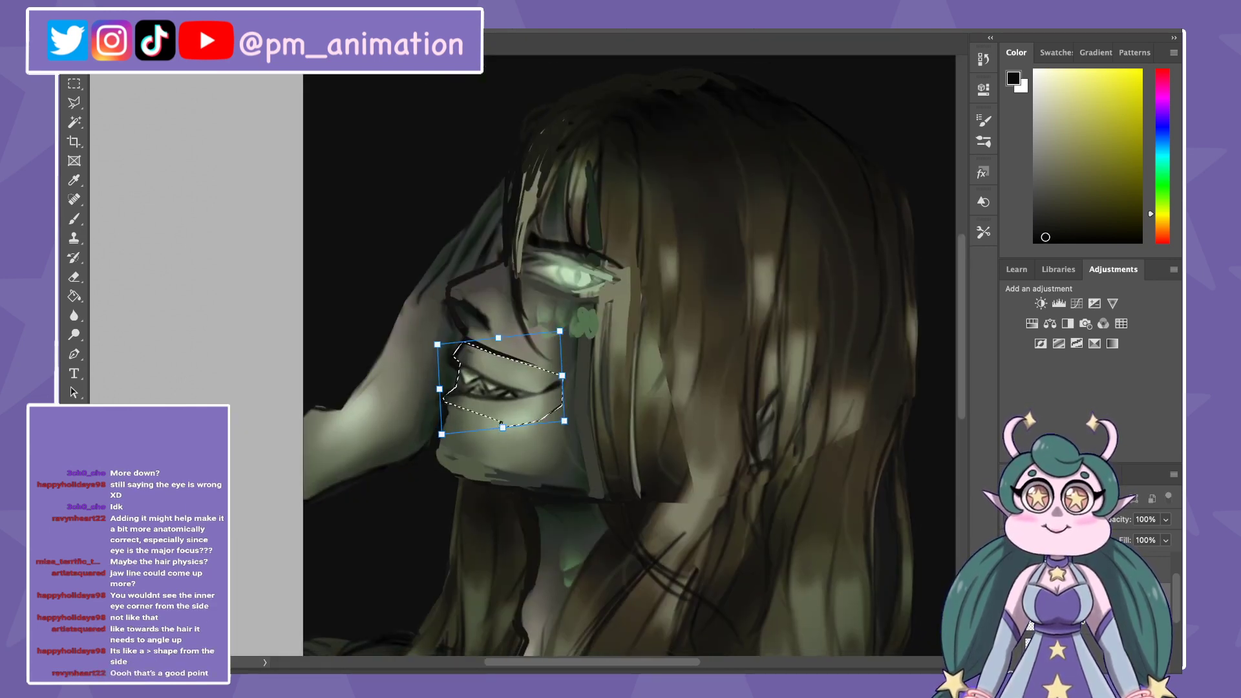
{"action": "left_click_drag", "start_coordinate": [565, 421], "coordinate": [563, 422]}
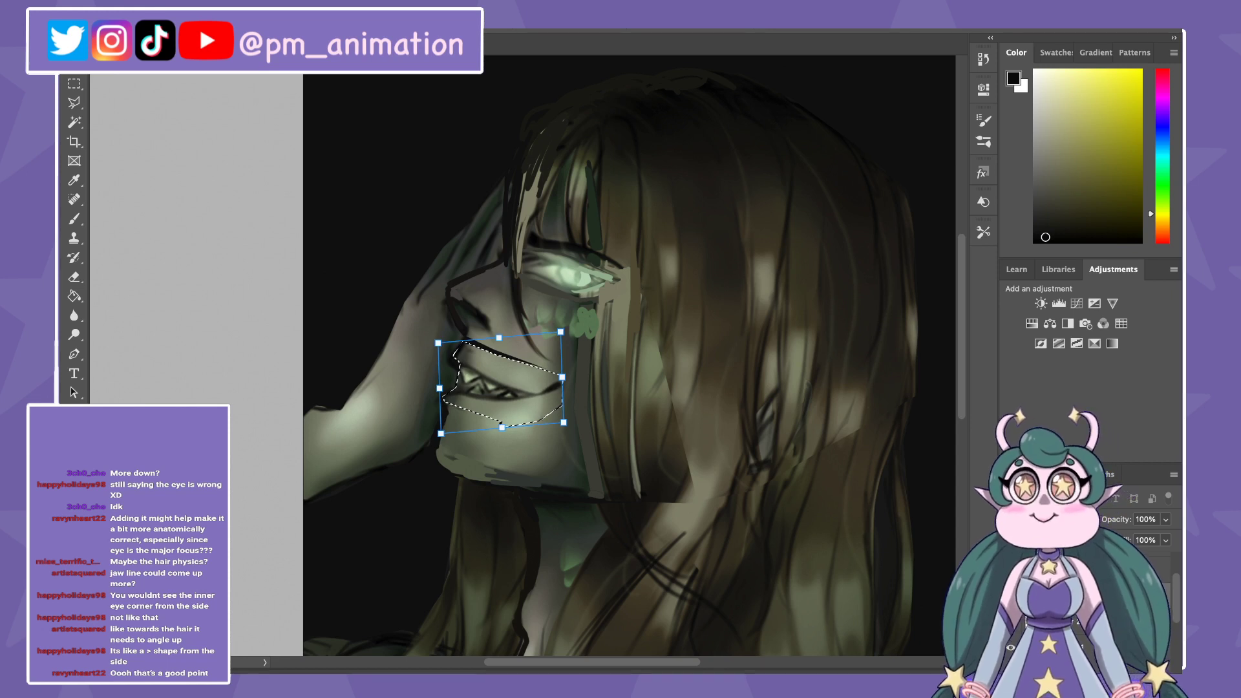
{"action": "key", "text": "ctrl+z"}
{"action": "key", "text": "ctrl+z"}
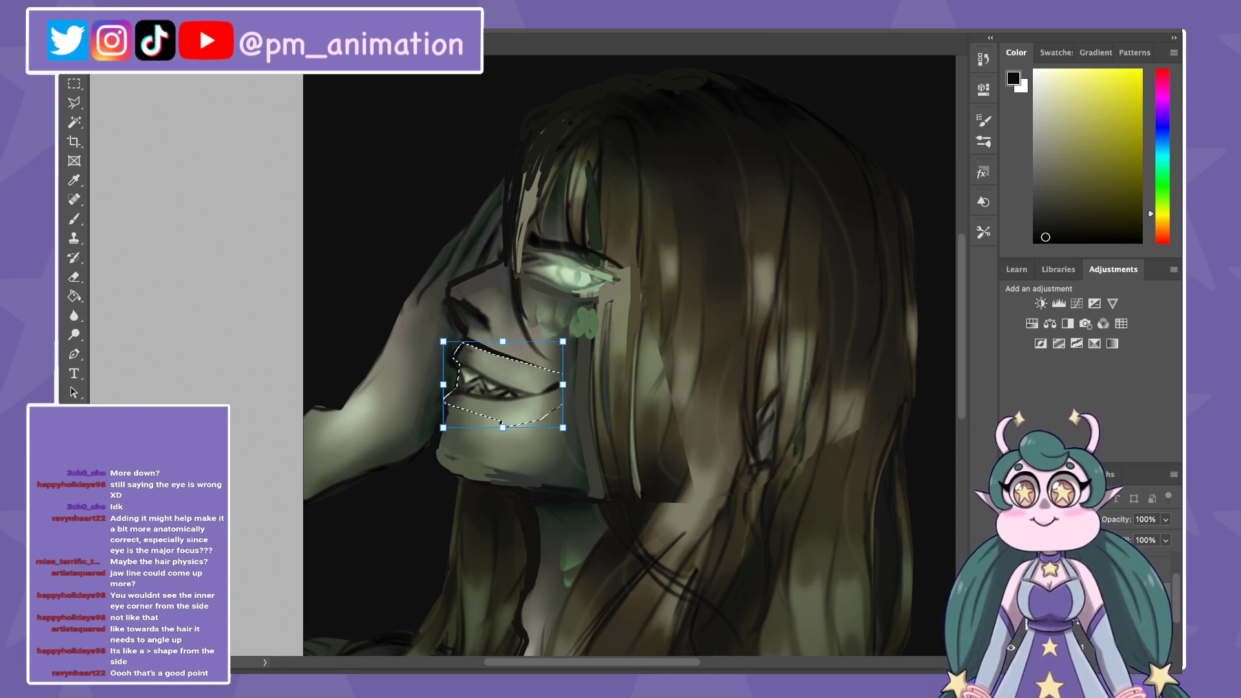
{"action": "key", "text": "Return"}
{"action": "key", "text": "ctrl+d"}
Step: Paint over the dark mouth line near the nose with sampled grey-greens
{"action": "key", "text": "b"}
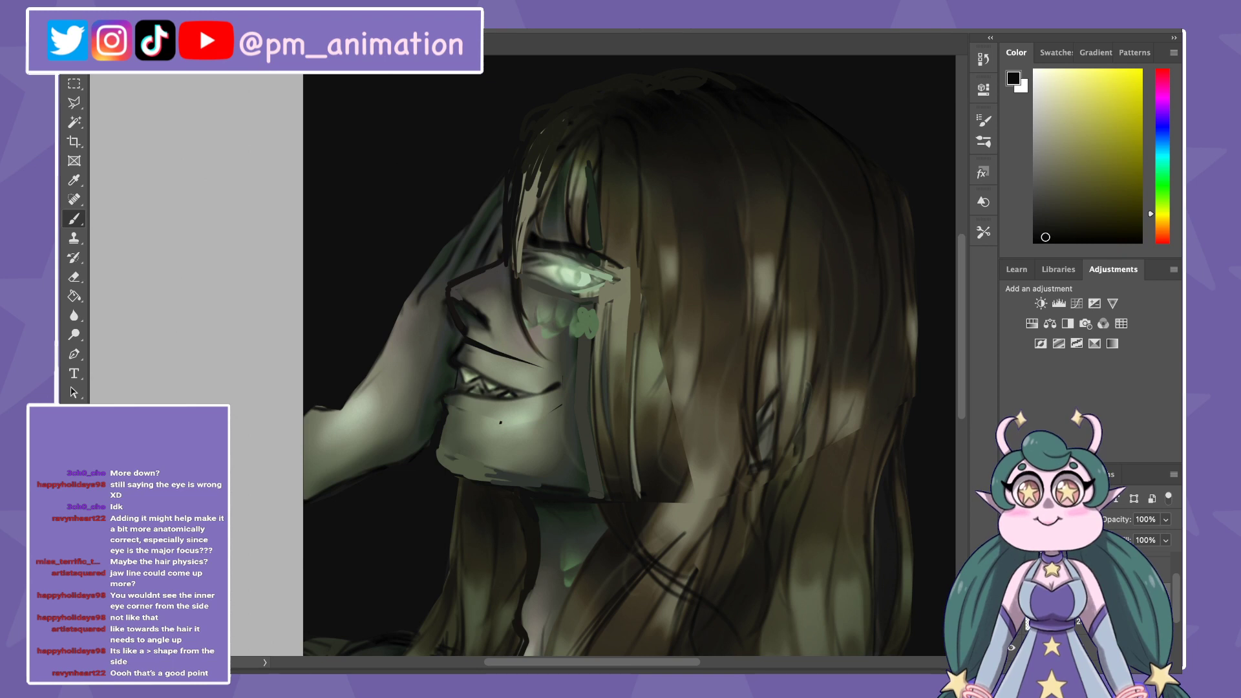
{"action": "left_click", "coordinate": [471, 344], "text": "alt"}
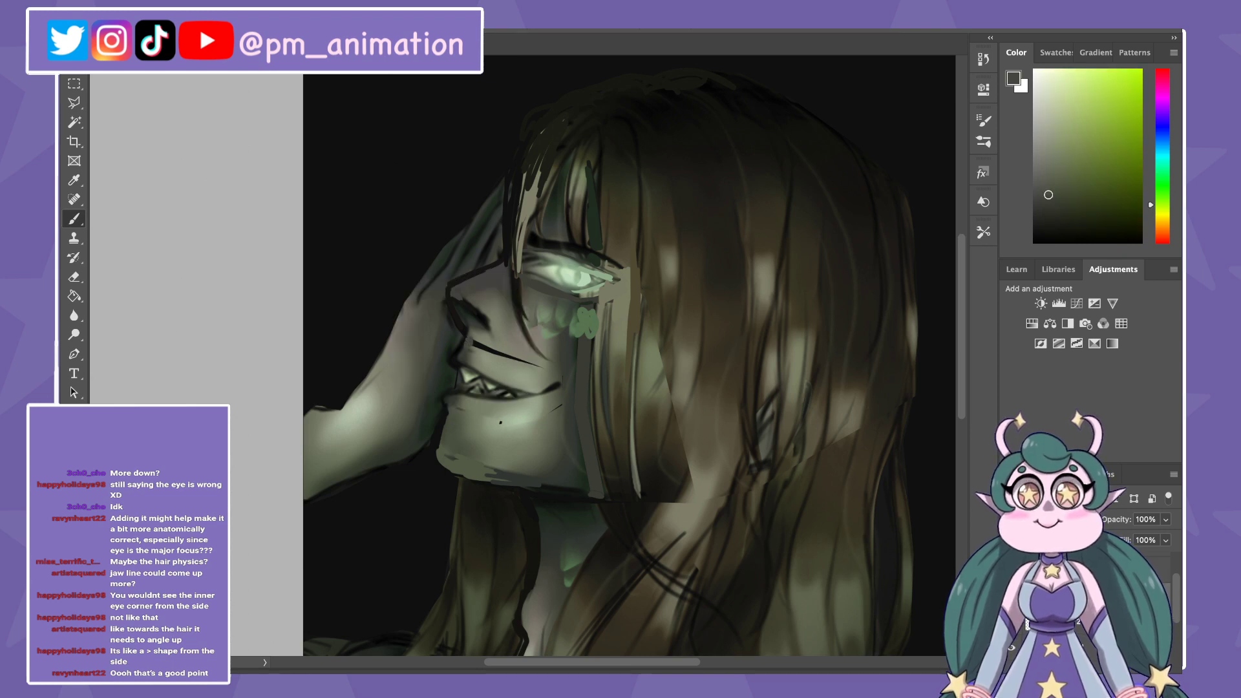
{"action": "left_click", "coordinate": [486, 342], "text": "alt"}
{"action": "left_click_drag", "start_coordinate": [487, 349], "coordinate": [537, 366]}
{"action": "left_click_drag", "start_coordinate": [581, 323], "coordinate": [530, 372]}
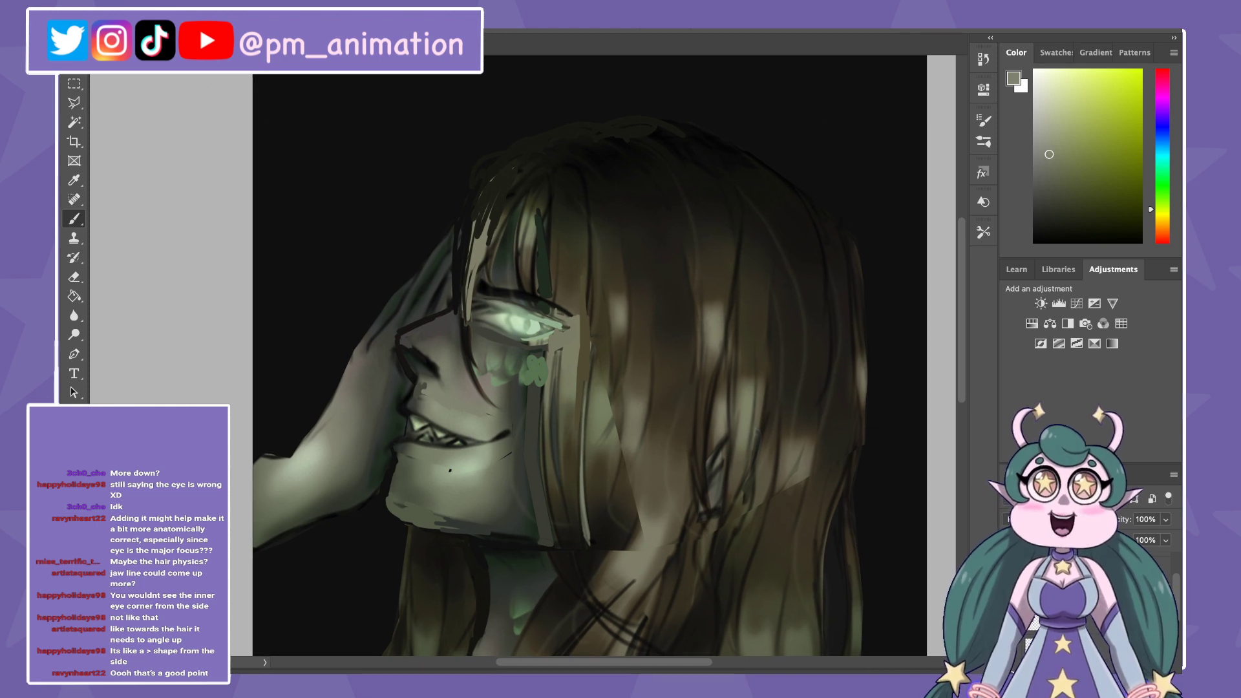
Step: Lasso the mouth and tilt its right side upward with Free Transform, committing it
{"action": "key", "text": "l"}
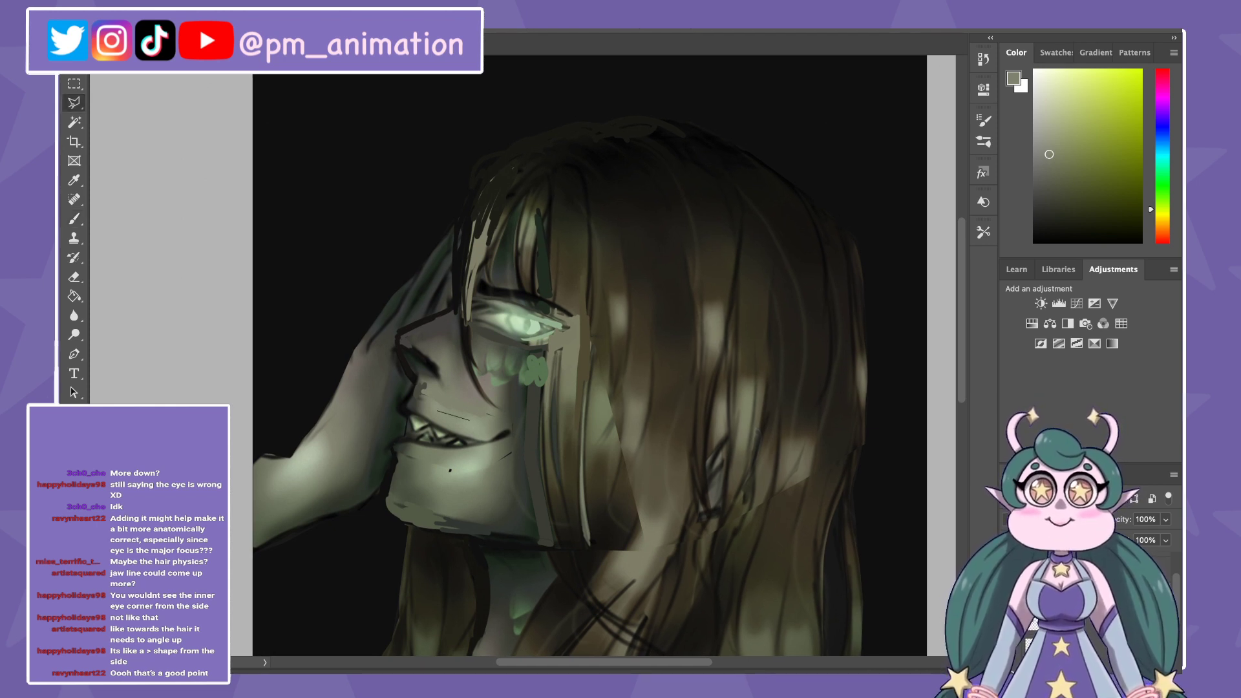
{"action": "left_click", "coordinate": [400, 450]}
{"action": "left_click", "coordinate": [411, 408]}
{"action": "left_click", "coordinate": [517, 417]}
{"action": "left_click", "coordinate": [524, 444]}
{"action": "left_click", "coordinate": [462, 464]}
{"action": "left_click", "coordinate": [400, 449]}
{"action": "key", "text": "ctrl+t"}
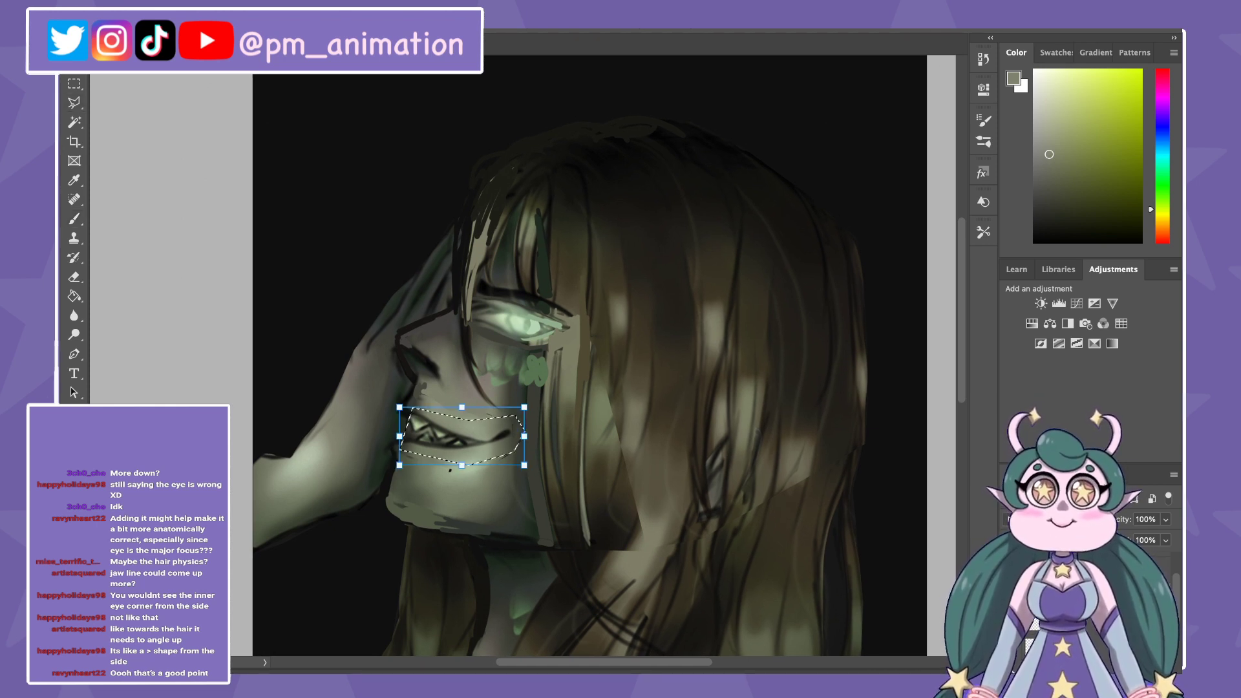
{"action": "left_click_drag", "start_coordinate": [523, 436], "coordinate": [527, 424]}
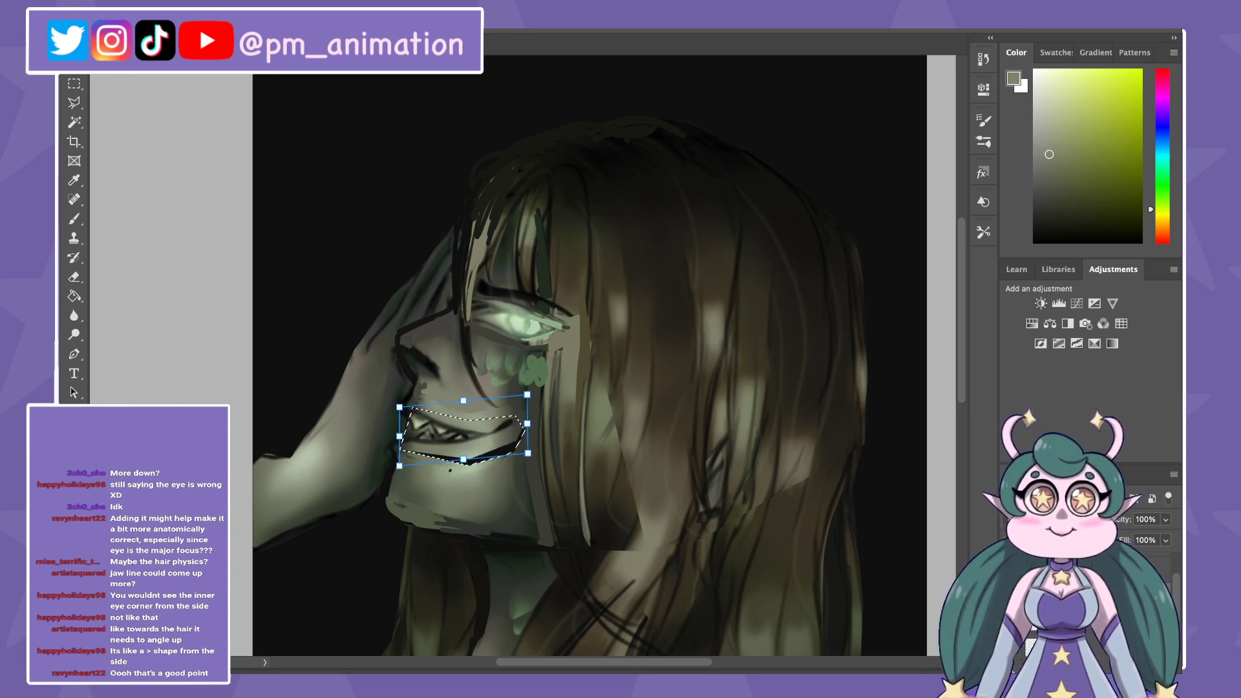
{"action": "key", "text": "Return"}
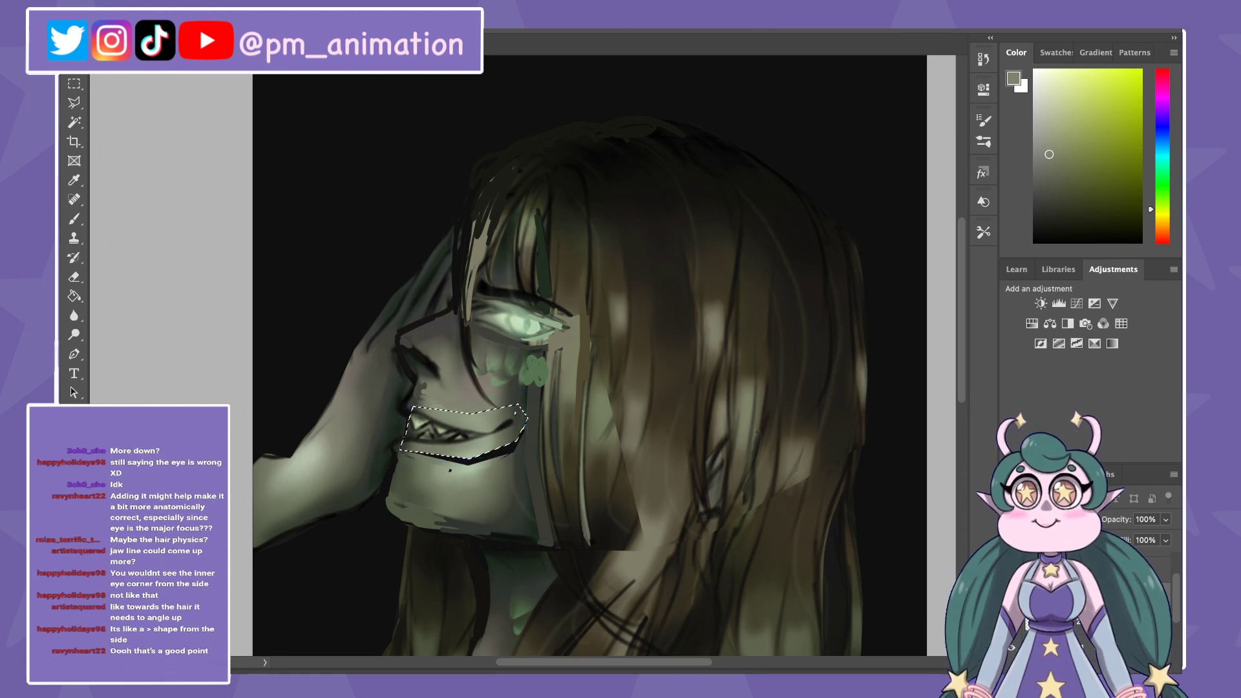
Step: Deselect and paint light green along the jaw and mouth line, sampling nearby tones
{"action": "key", "text": "ctrl+d"}
{"action": "key", "text": "b"}
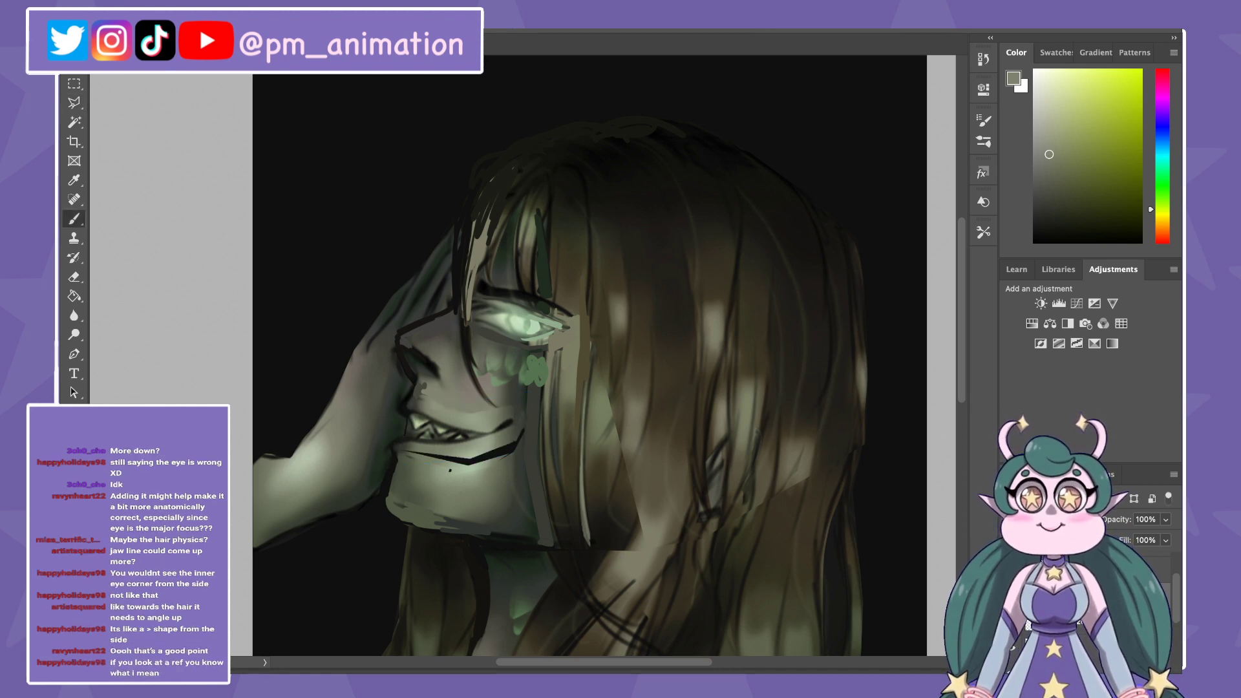
{"action": "left_click", "coordinate": [432, 468], "text": "alt"}
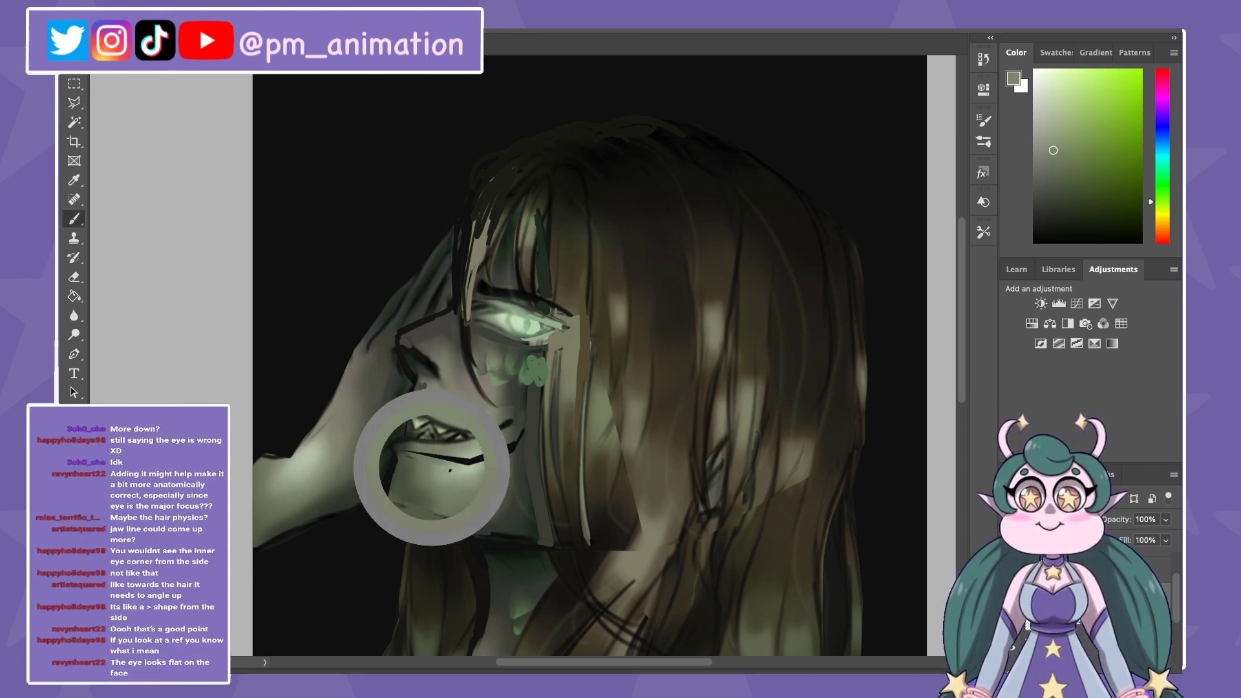
{"action": "left_click_drag", "start_coordinate": [463, 463], "coordinate": [523, 425]}
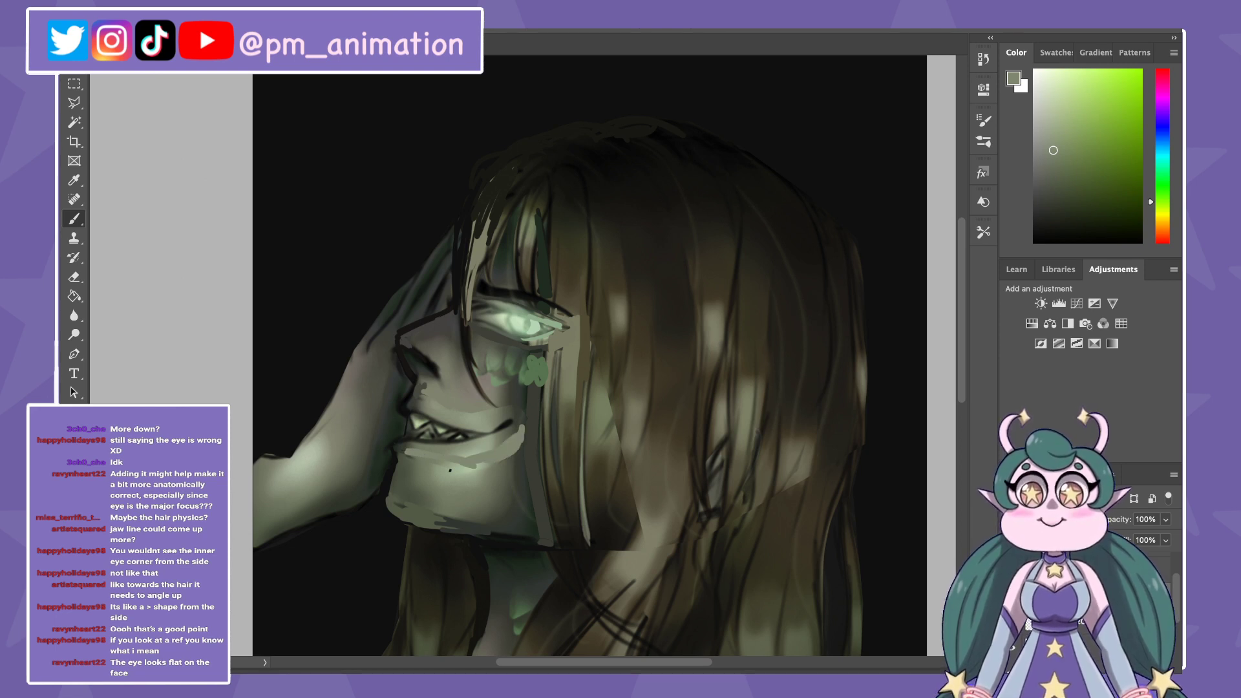
{"action": "left_click", "coordinate": [518, 396], "text": "alt"}
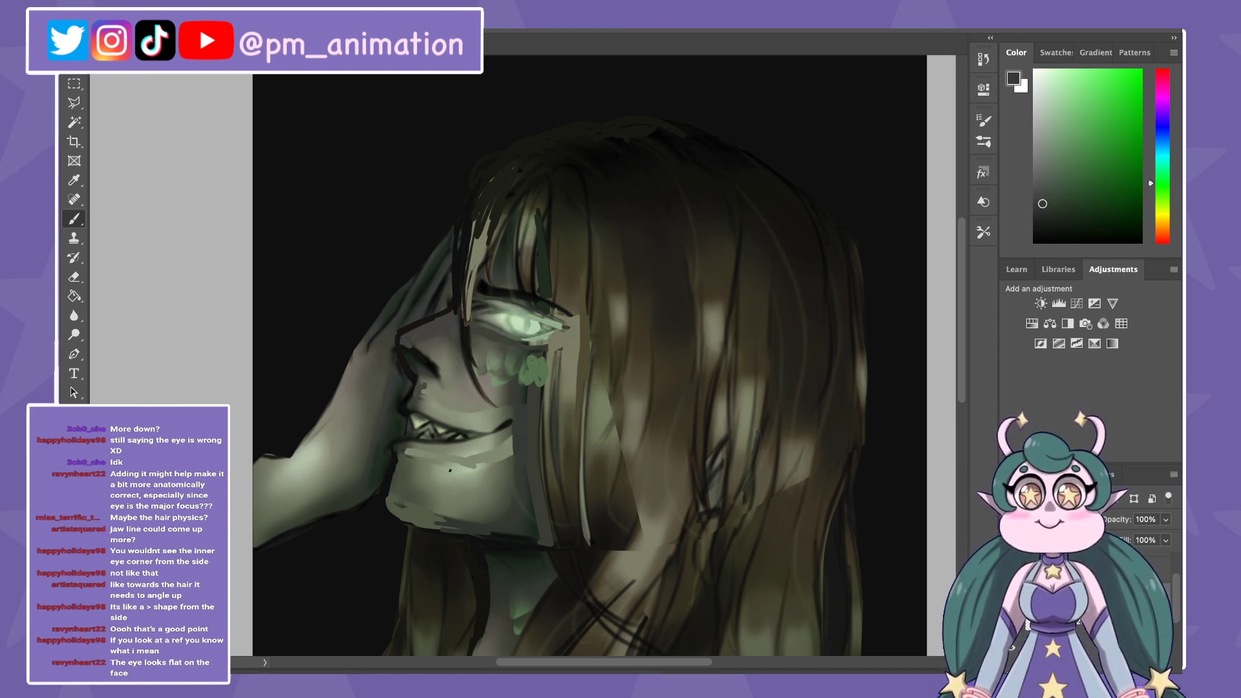
{"action": "left_click", "coordinate": [485, 334], "text": "alt"}
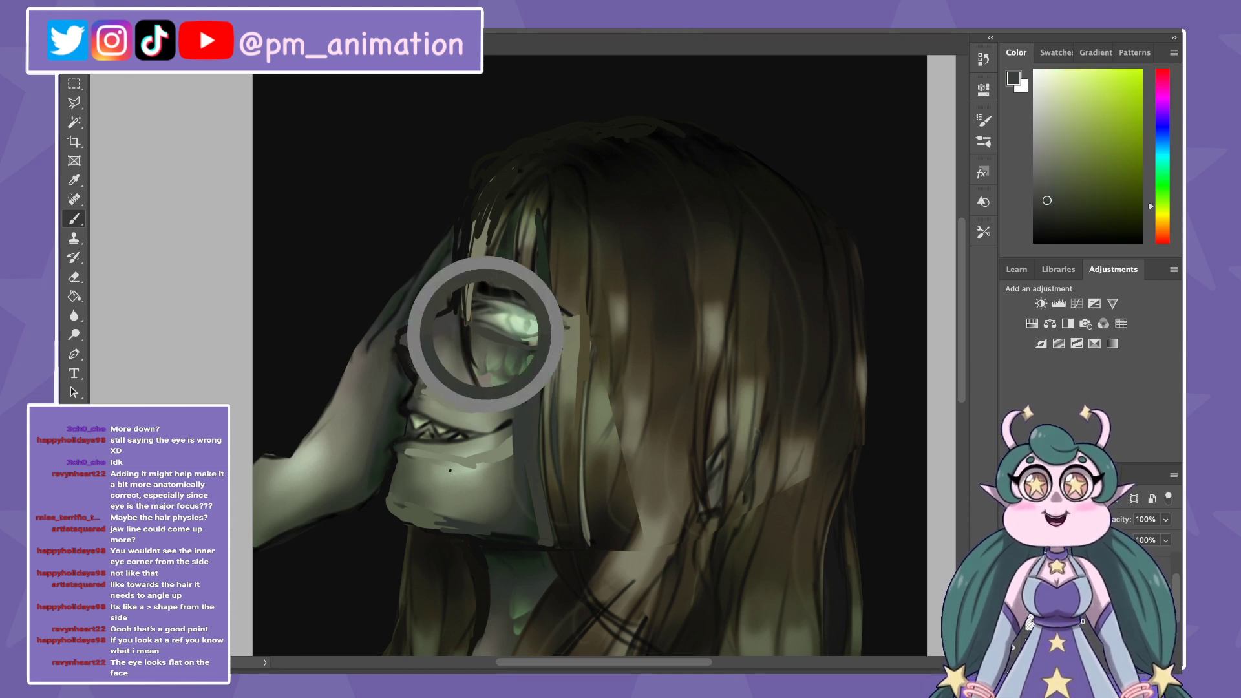
{"action": "key", "text": "l"}
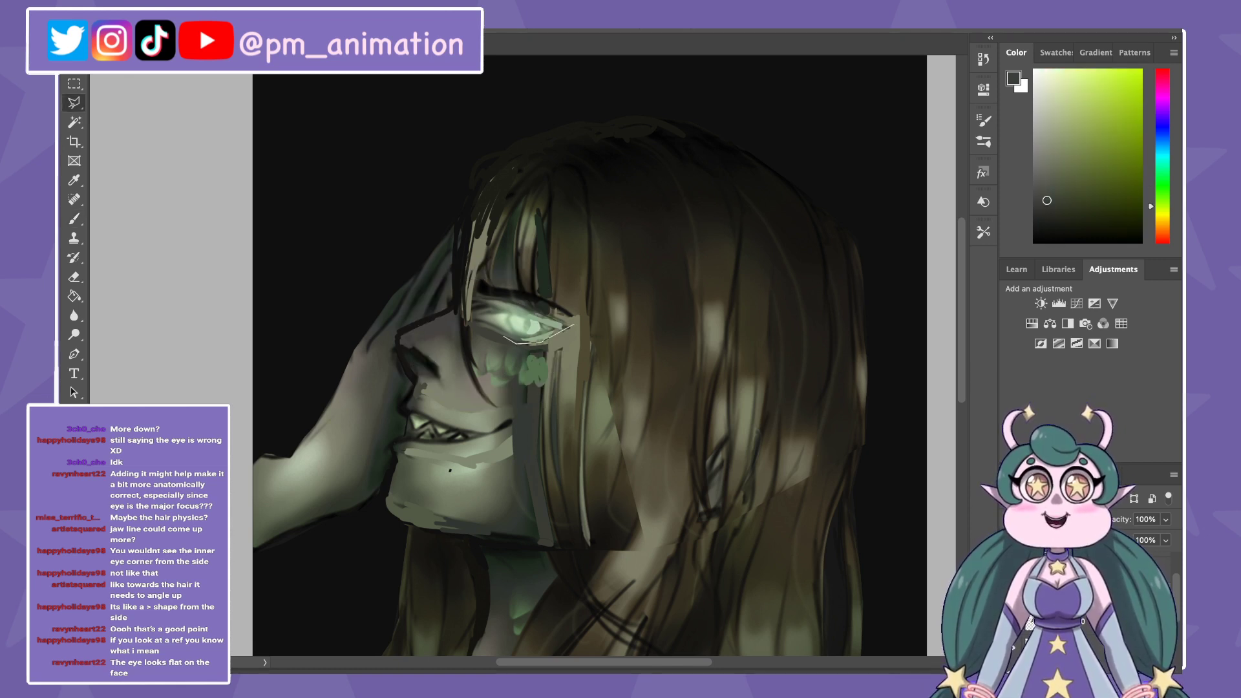
Step: Free-transform the eye selection, narrowing its inner side and raising its lower-left corner
{"action": "key", "text": "Return"}
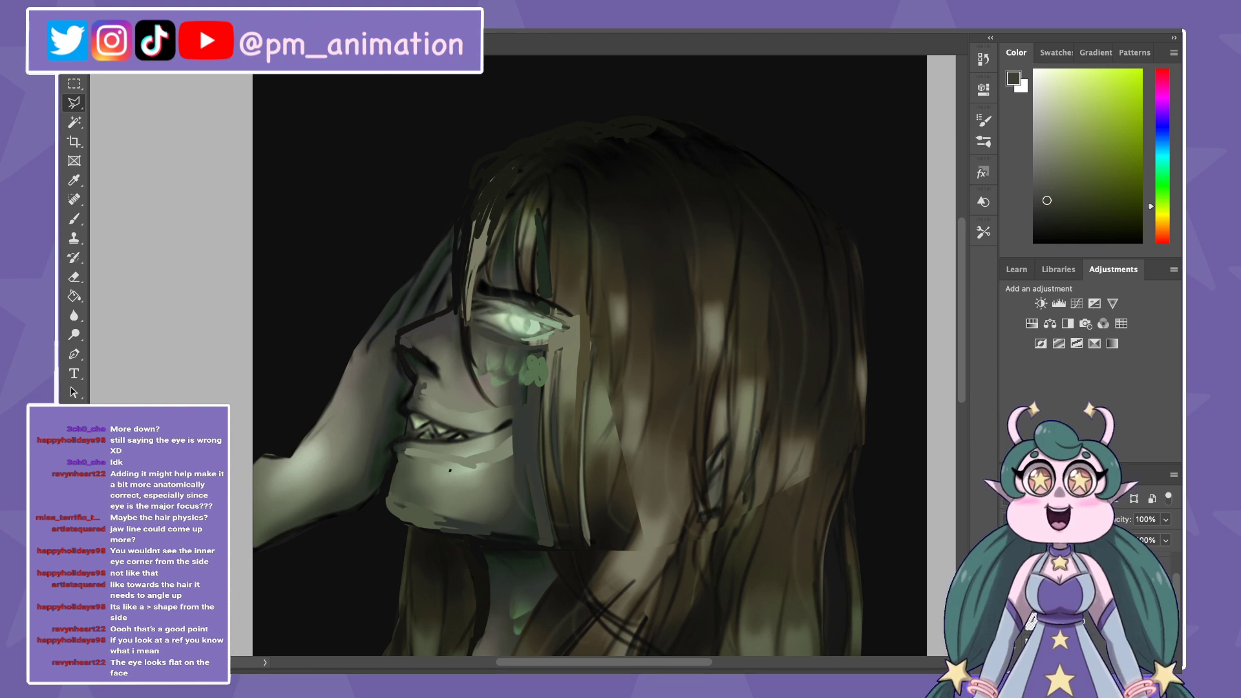
{"action": "key", "text": "ctrl+t"}
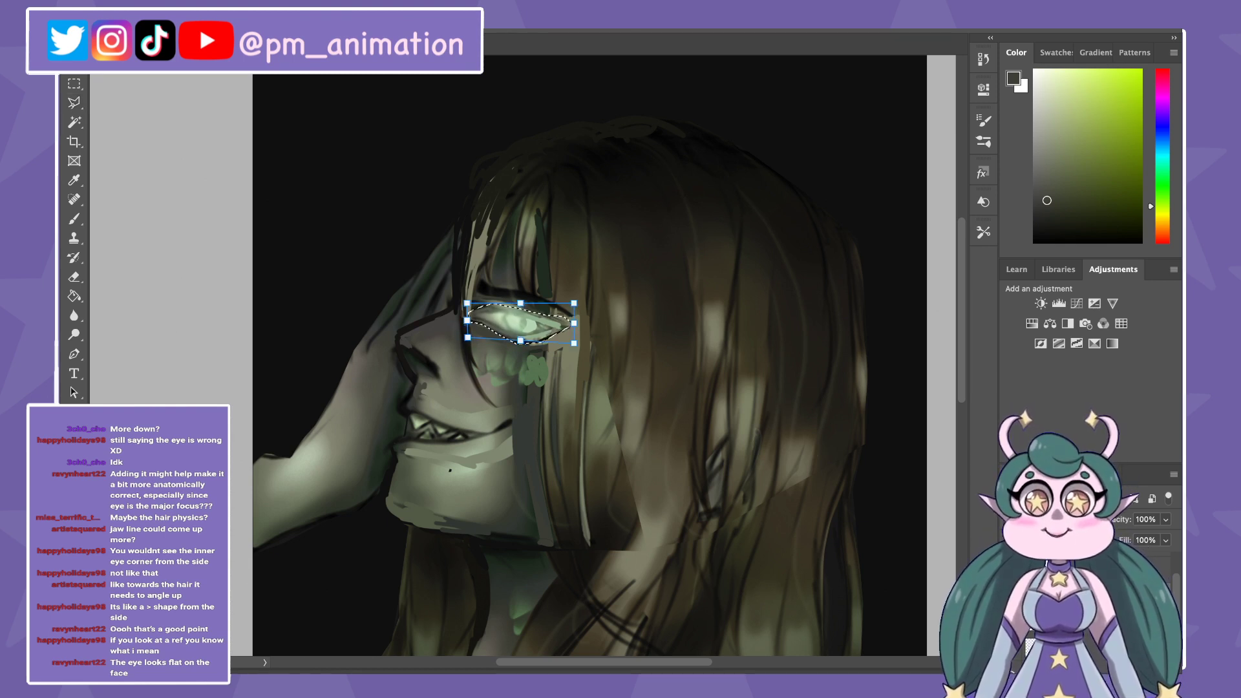
{"action": "left_click_drag", "start_coordinate": [468, 321], "coordinate": [473, 320]}
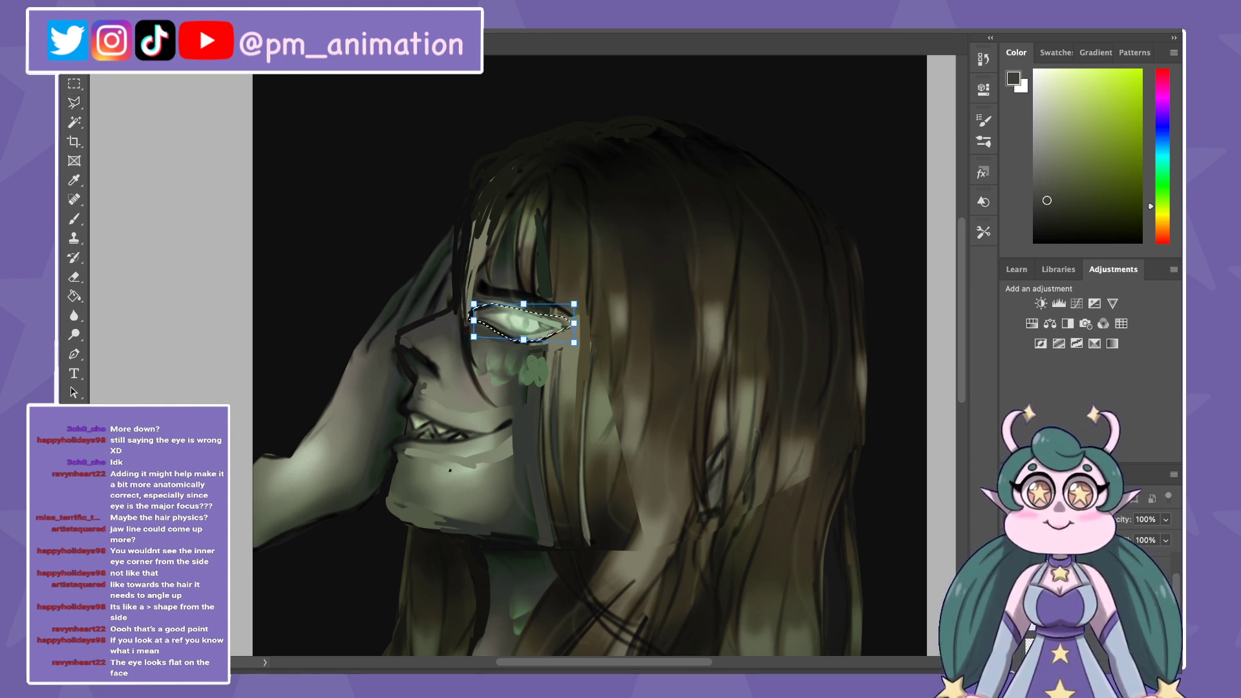
{"action": "scroll", "coordinate": [522, 353], "scroll_direction": "up", "scroll_amount": 2}
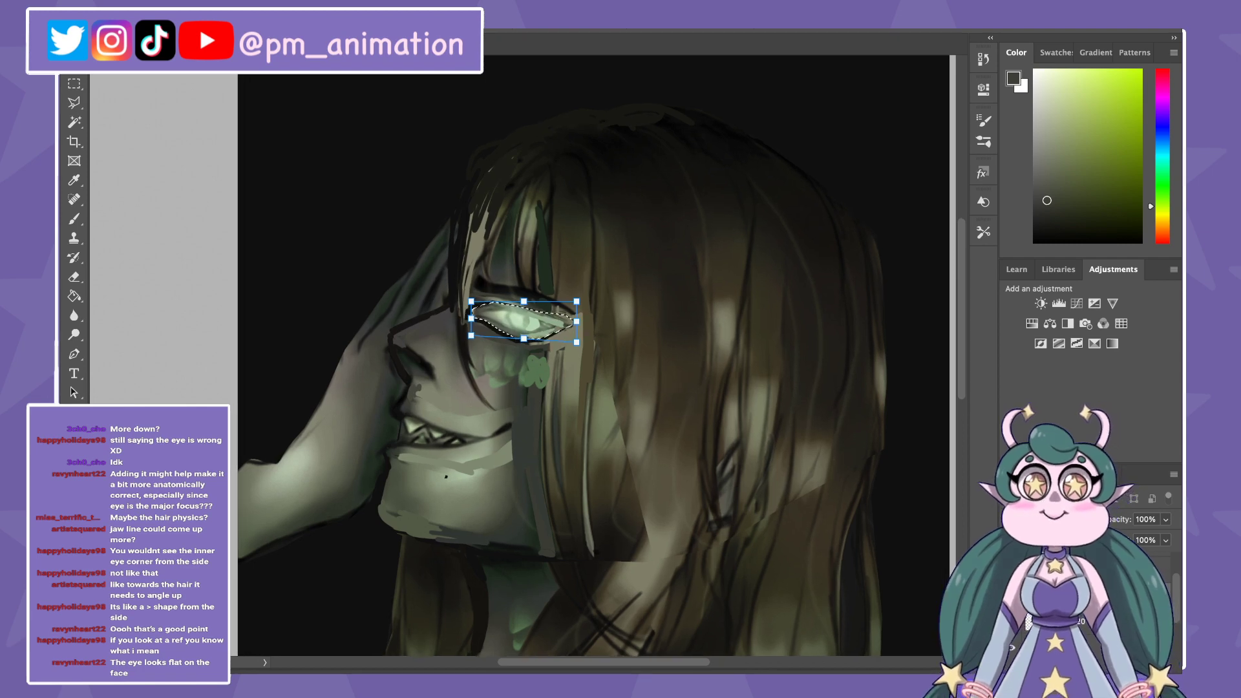
{"action": "scroll", "coordinate": [521, 354], "scroll_direction": "up", "scroll_amount": 2}
{"action": "scroll", "coordinate": [540, 344], "scroll_direction": "up", "scroll_amount": 2}
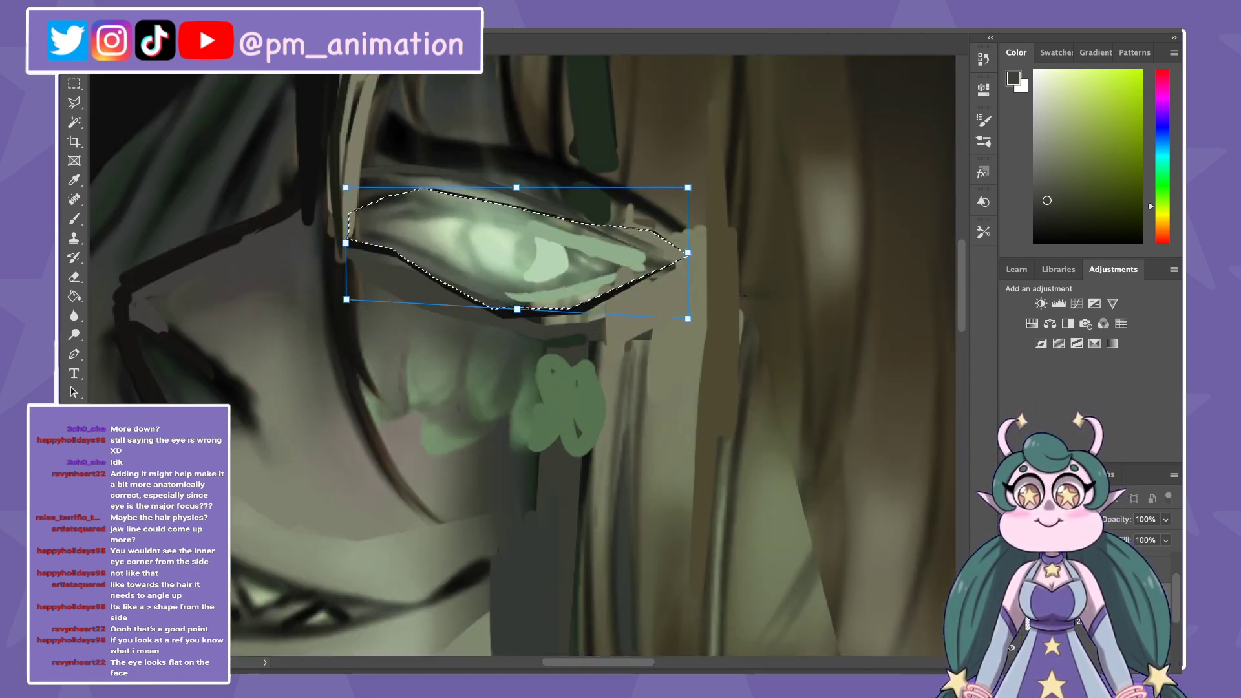
{"action": "left_click_drag", "start_coordinate": [346, 188], "coordinate": [355, 188]}
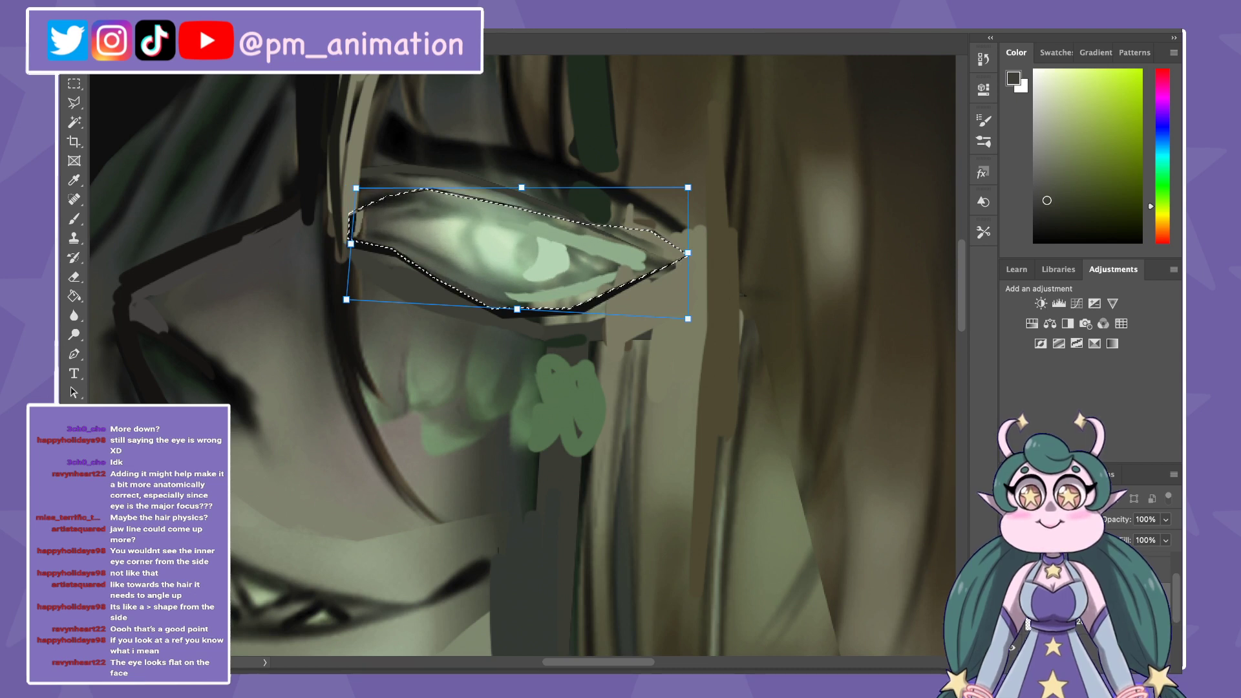
{"action": "left_click_drag", "start_coordinate": [347, 299], "coordinate": [358, 289]}
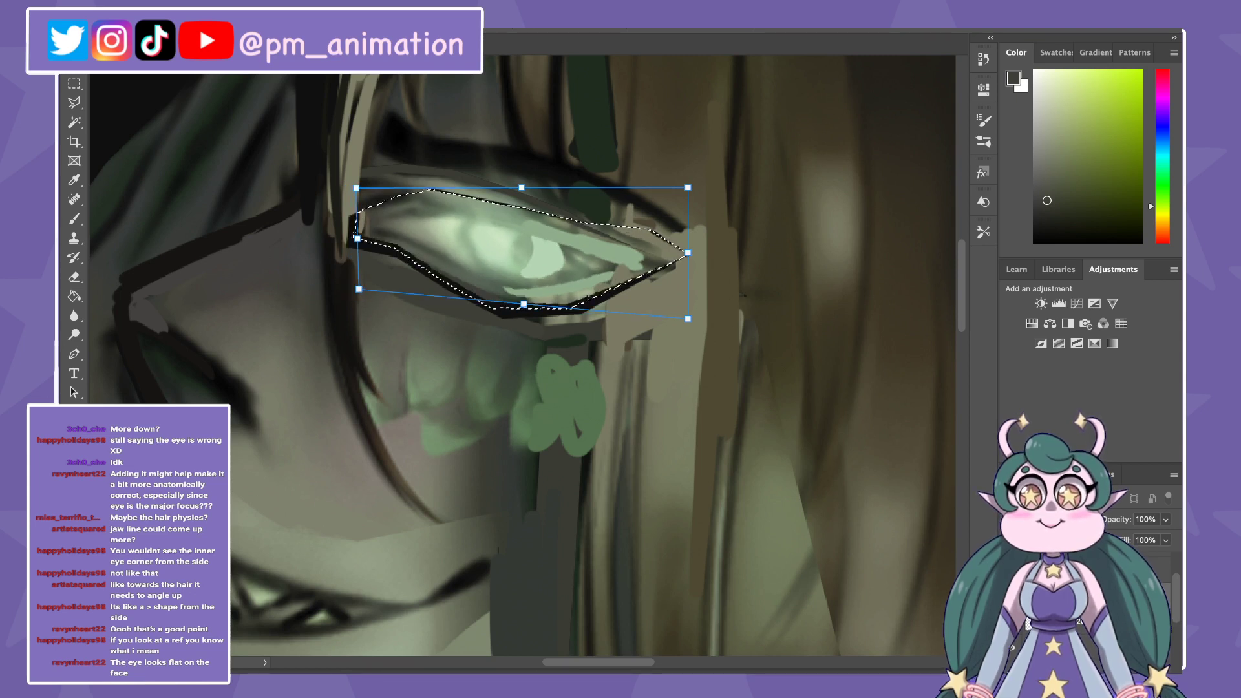
Step: Distort the eye's corners, lifting the outer upper corner, and nudge it up and right
{"action": "left_click_drag", "start_coordinate": [517, 324], "coordinate": [610, 466]}
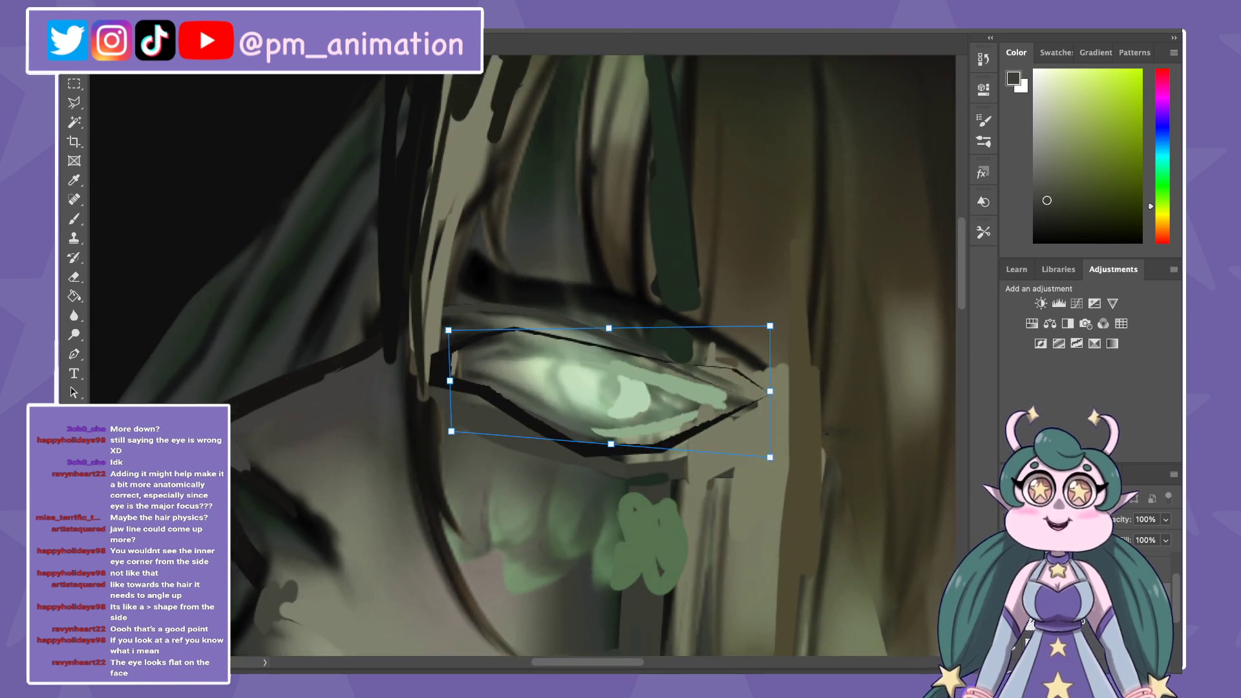
{"action": "left_click_drag", "start_coordinate": [450, 427], "coordinate": [435, 424]}
{"action": "left_click_drag", "start_coordinate": [769, 452], "coordinate": [771, 466]}
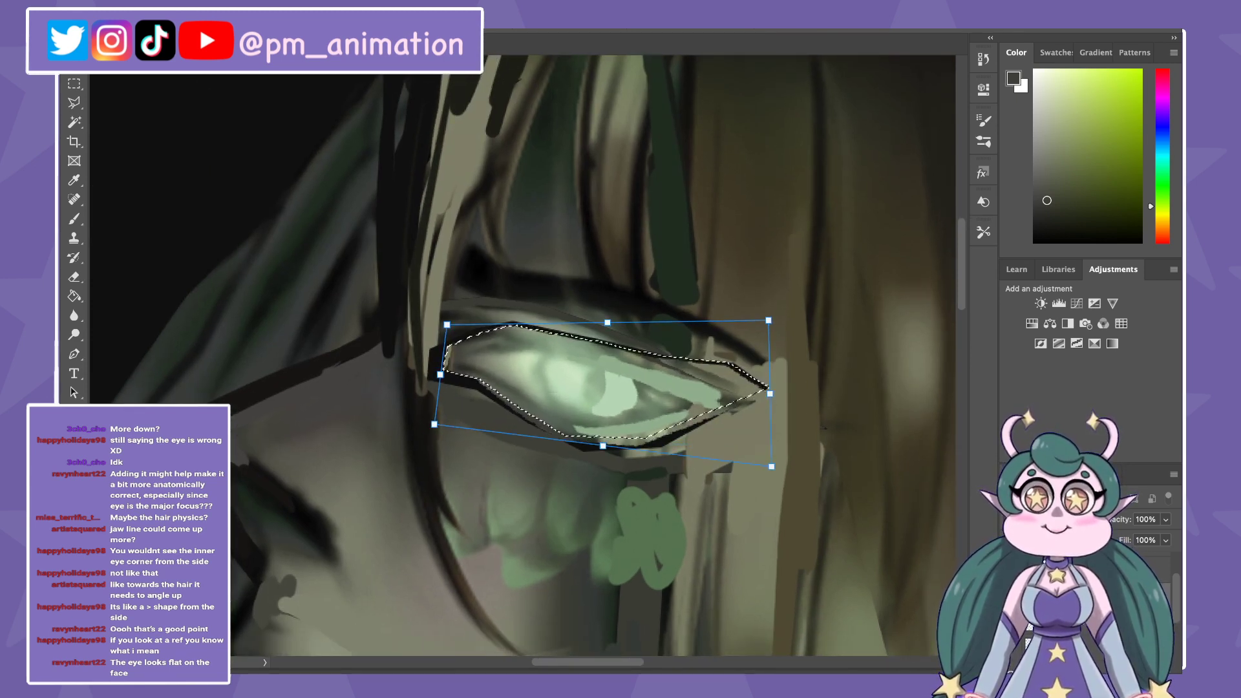
{"action": "left_click_drag", "start_coordinate": [769, 320], "coordinate": [763, 294]}
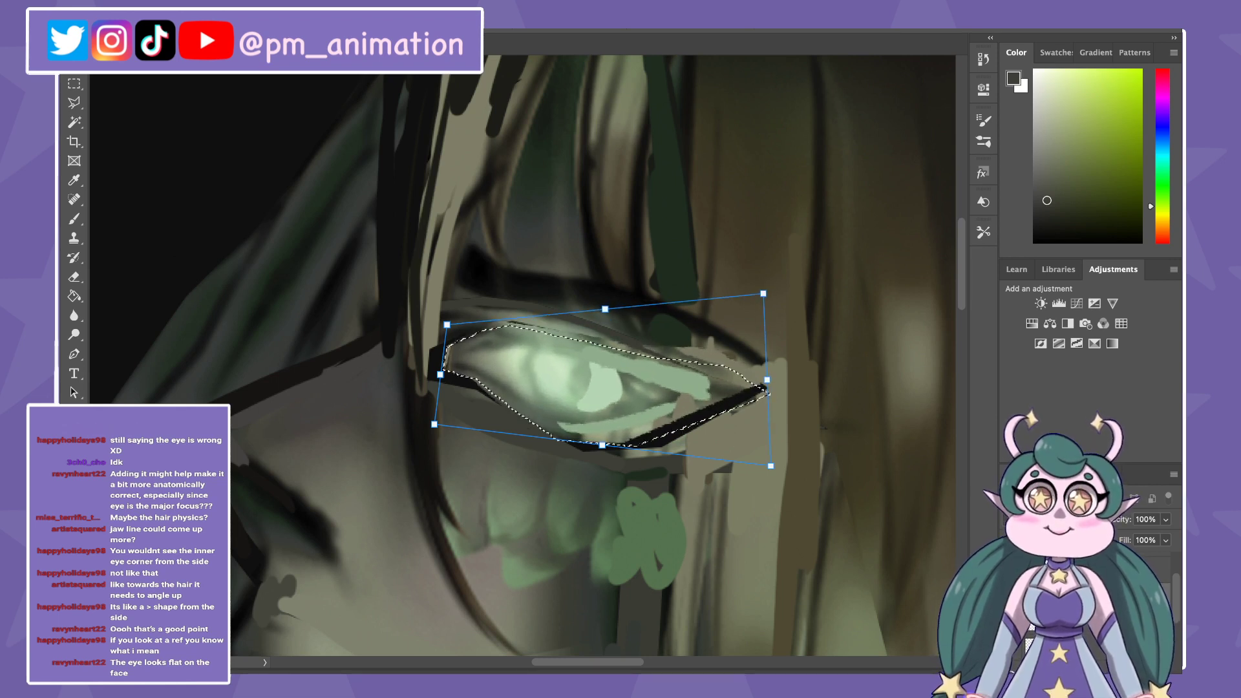
{"action": "left_click_drag", "start_coordinate": [440, 374], "coordinate": [448, 377]}
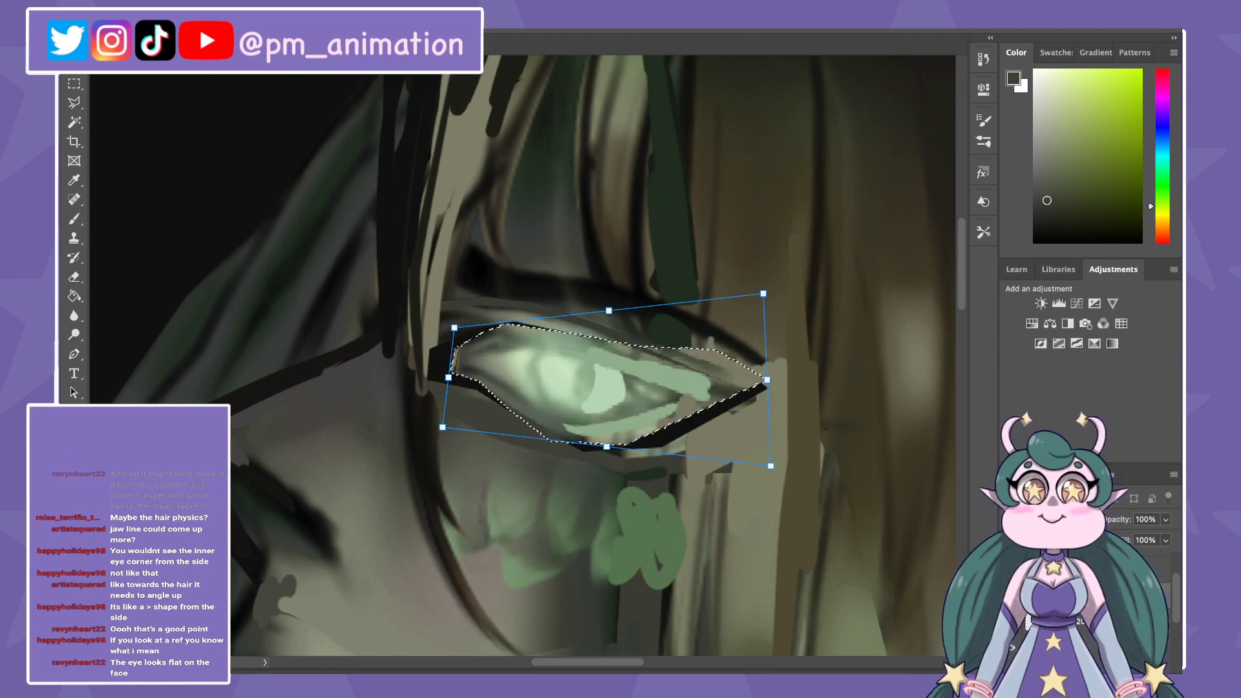
{"action": "left_click_drag", "start_coordinate": [607, 381], "coordinate": [612, 372]}
Step: Commit the eye reshape and tilt the canvas view to judge it against the face
{"action": "key", "text": "ctrl+0"}
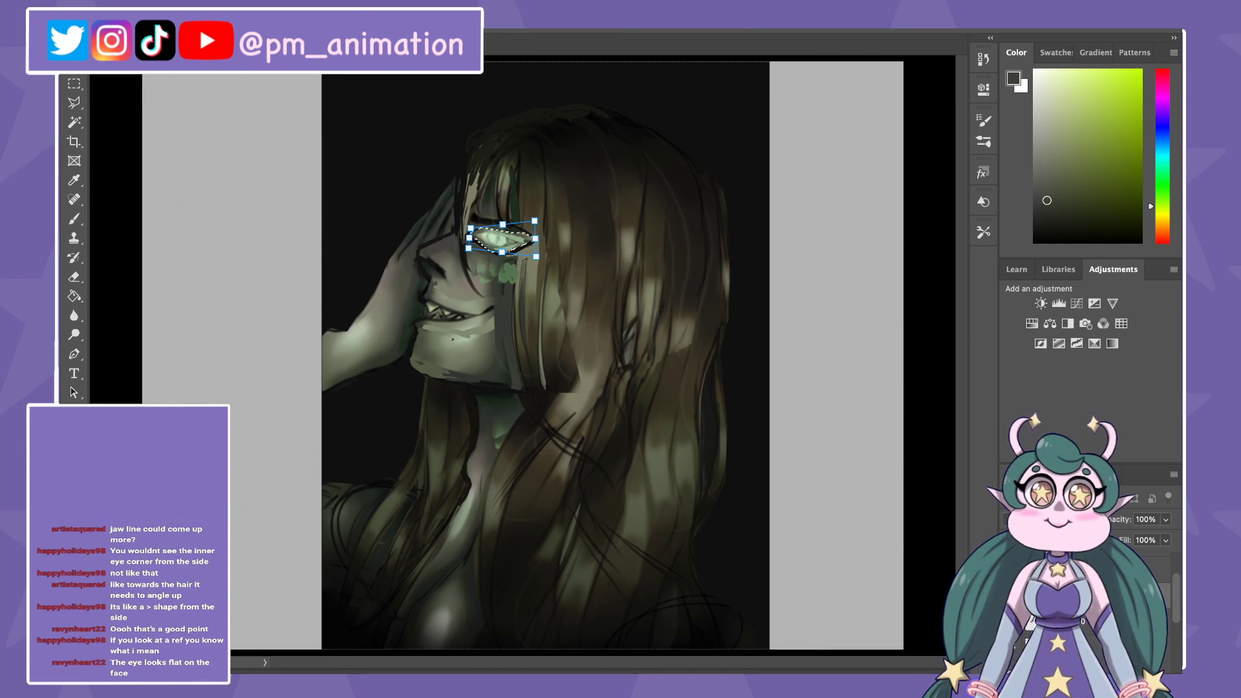
{"action": "key", "text": "Return"}
{"action": "key", "text": "ctrl+t"}
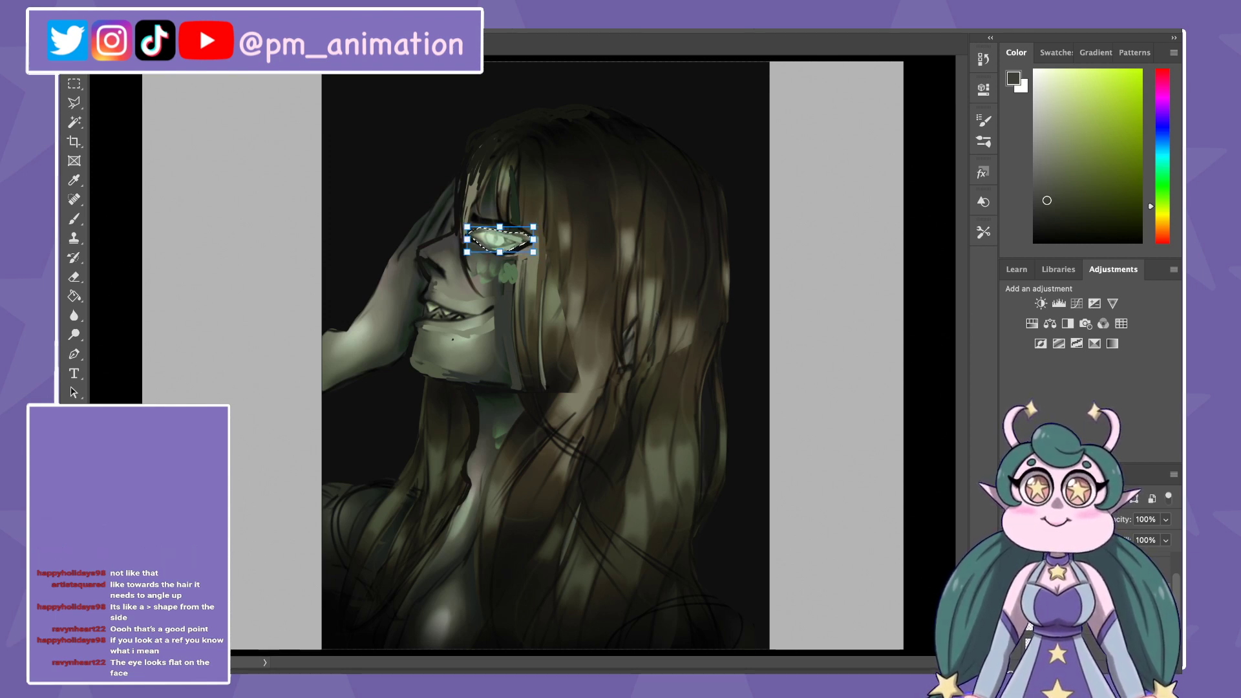
{"action": "key", "text": "Return"}
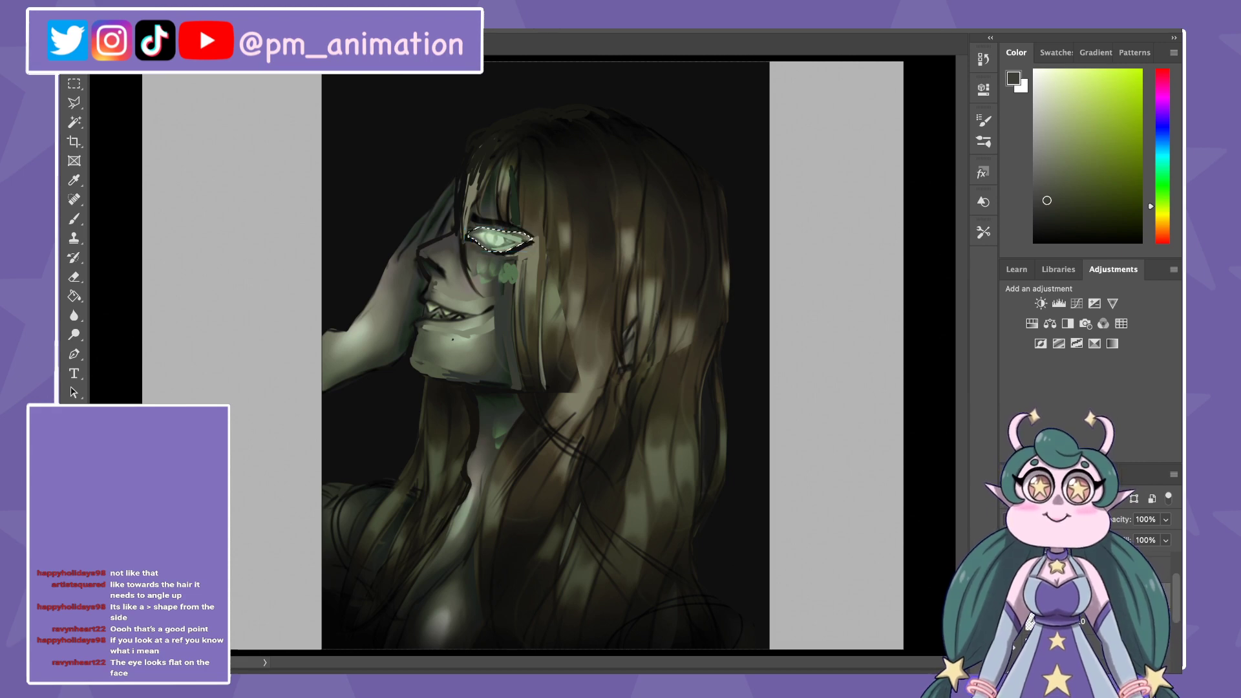
{"action": "key", "text": "ctrl+d"}
{"action": "mouse_move", "coordinate": [582, 259]}
{"action": "left_mouse_down"}
{"action": "mouse_move", "coordinate": [556, 401]}
{"action": "mouse_move", "coordinate": [575, 374]}
{"action": "left_mouse_up"}
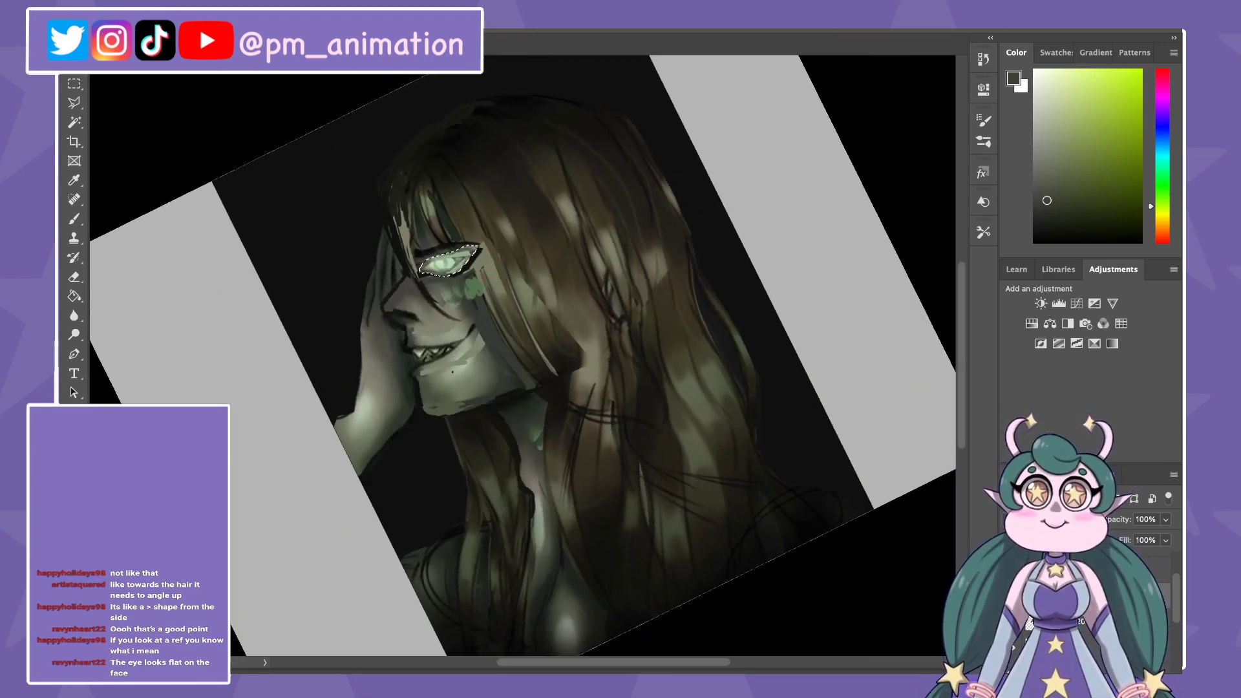
{"action": "key", "text": "ctrl+z"}
Step: Re-transform and commit the eye's final shape, restore the upright view, and deselect
{"action": "key", "text": "ctrl+t"}
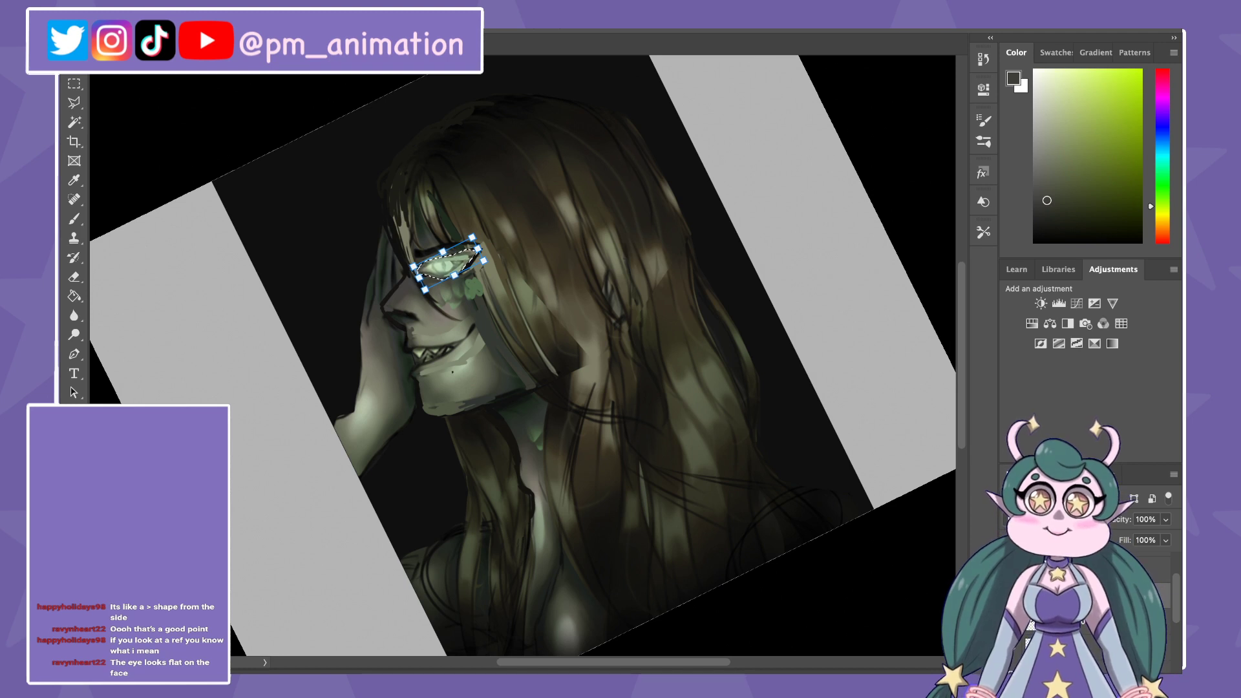
{"action": "key", "text": "Return"}
{"action": "key", "text": "Escape"}
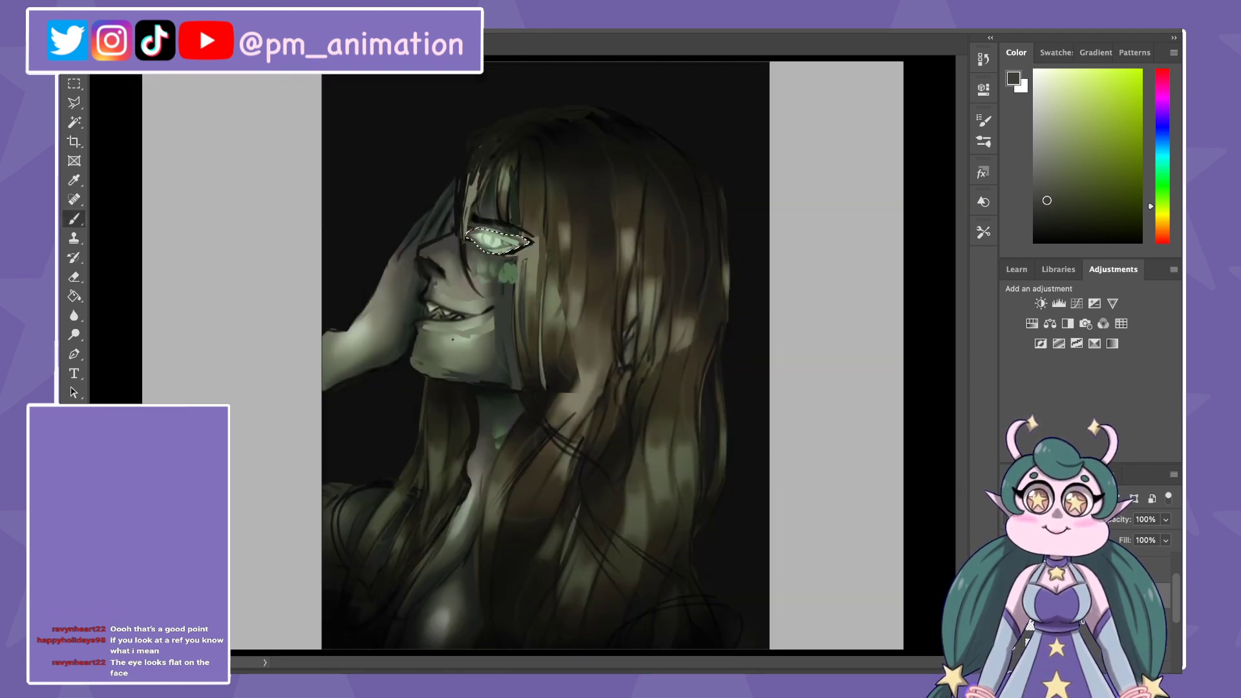
{"action": "key", "text": "b"}
{"action": "key", "text": "ctrl+t"}
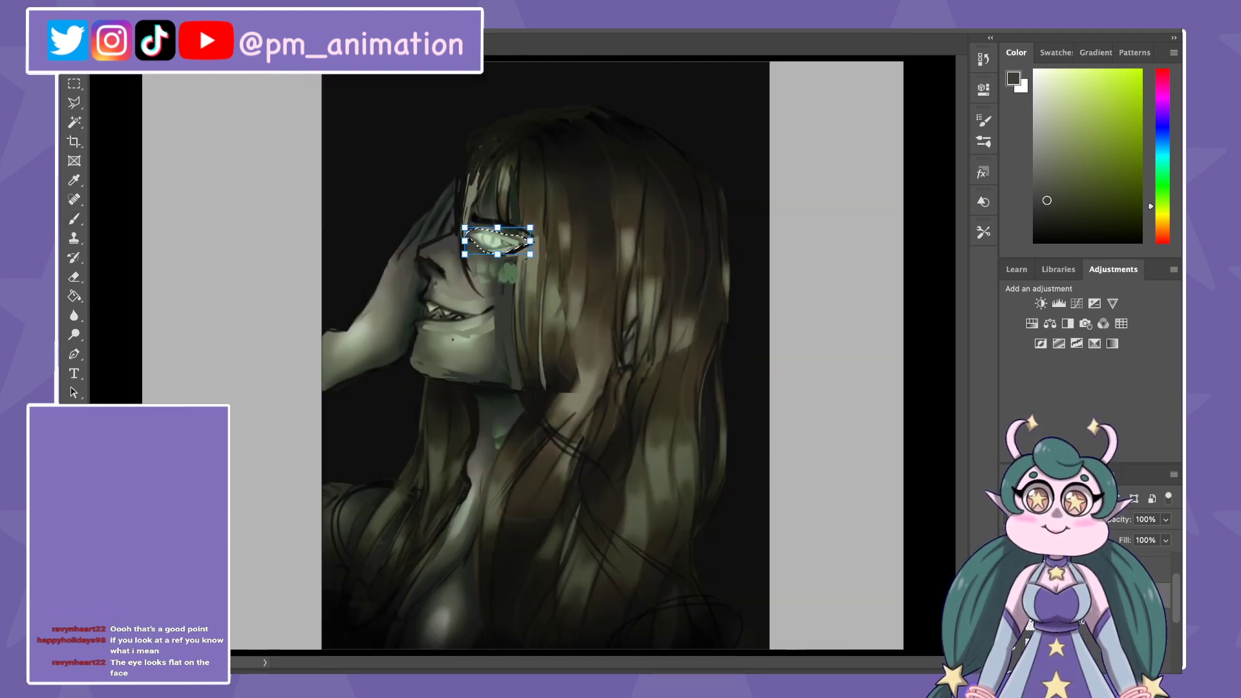
{"action": "key", "text": "Return"}
{"action": "key", "text": "ctrl+d"}
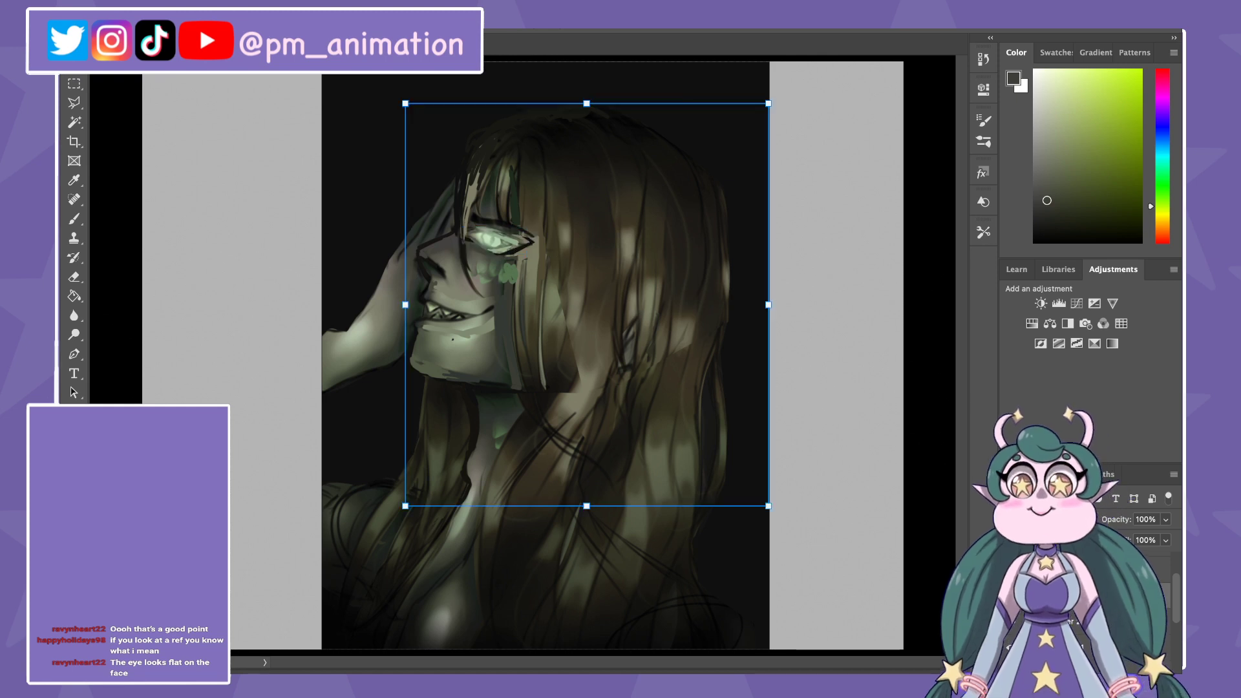
Step: Sample olive and hair tones and paint thin dark, then light, strokes along the hair beside the eye
{"action": "key", "text": "b"}
{"action": "left_click", "coordinate": [475, 229], "text": "alt"}
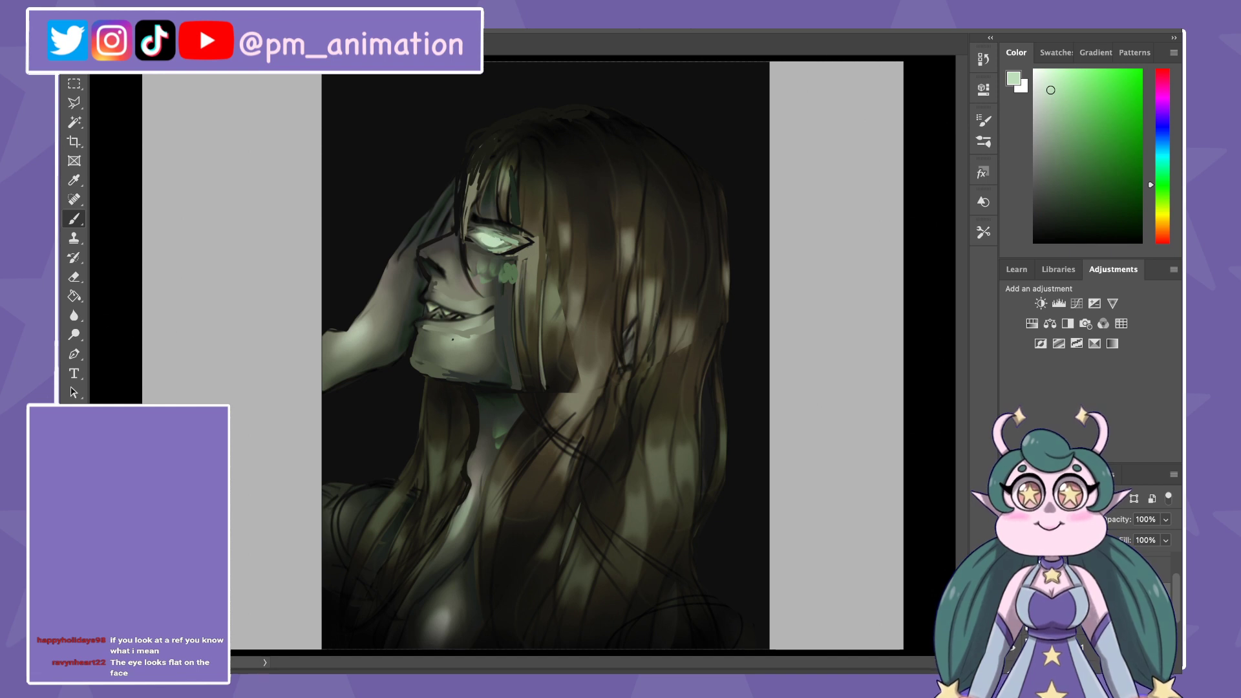
{"action": "left_click", "coordinate": [505, 242], "text": "alt"}
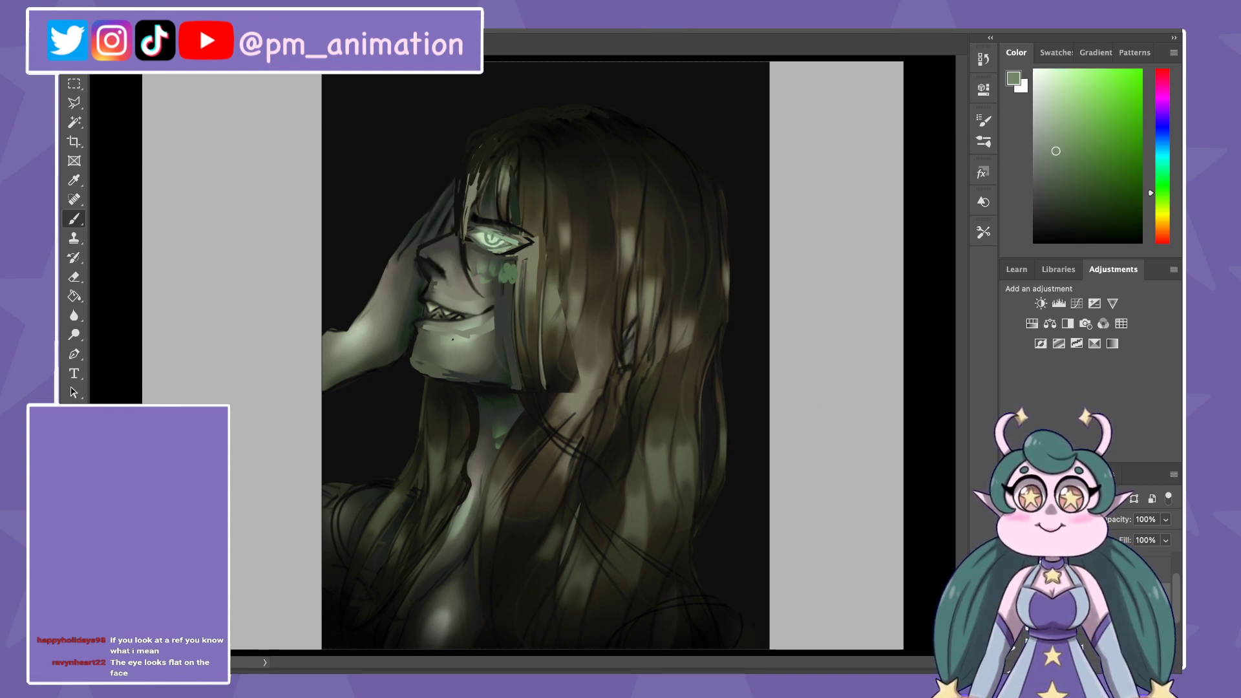
{"action": "left_click", "coordinate": [437, 239], "text": "alt"}
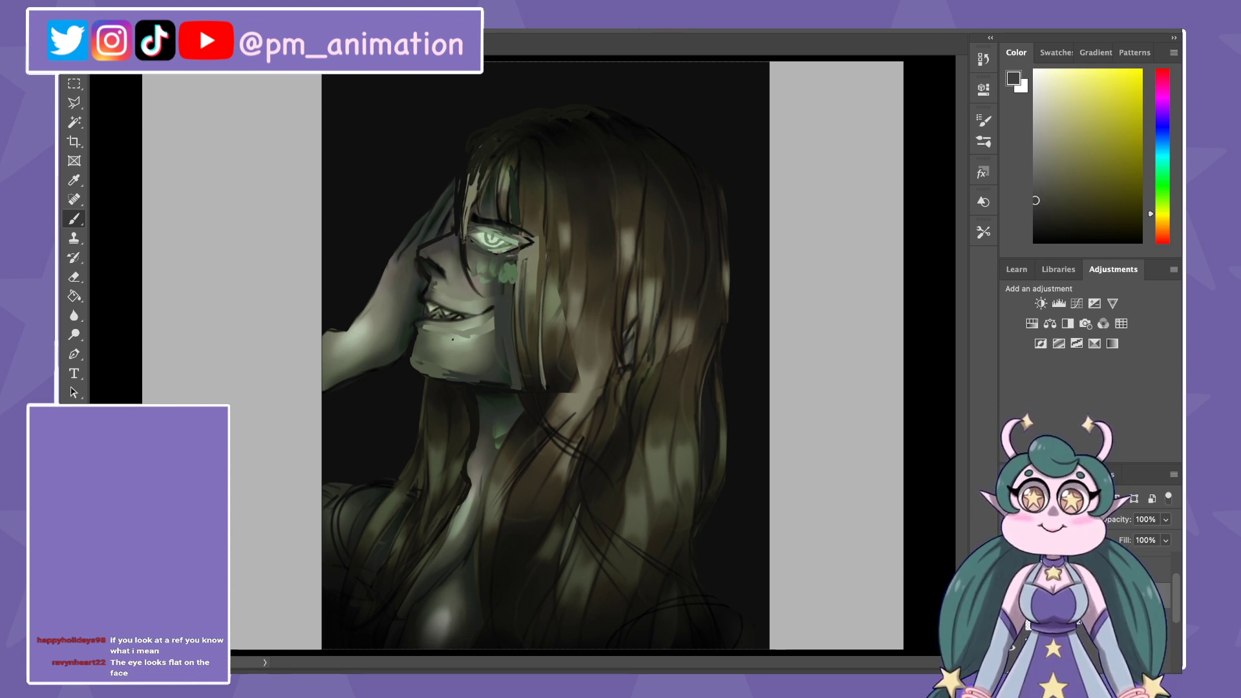
{"action": "left_click_drag", "start_coordinate": [517, 194], "coordinate": [518, 279]}
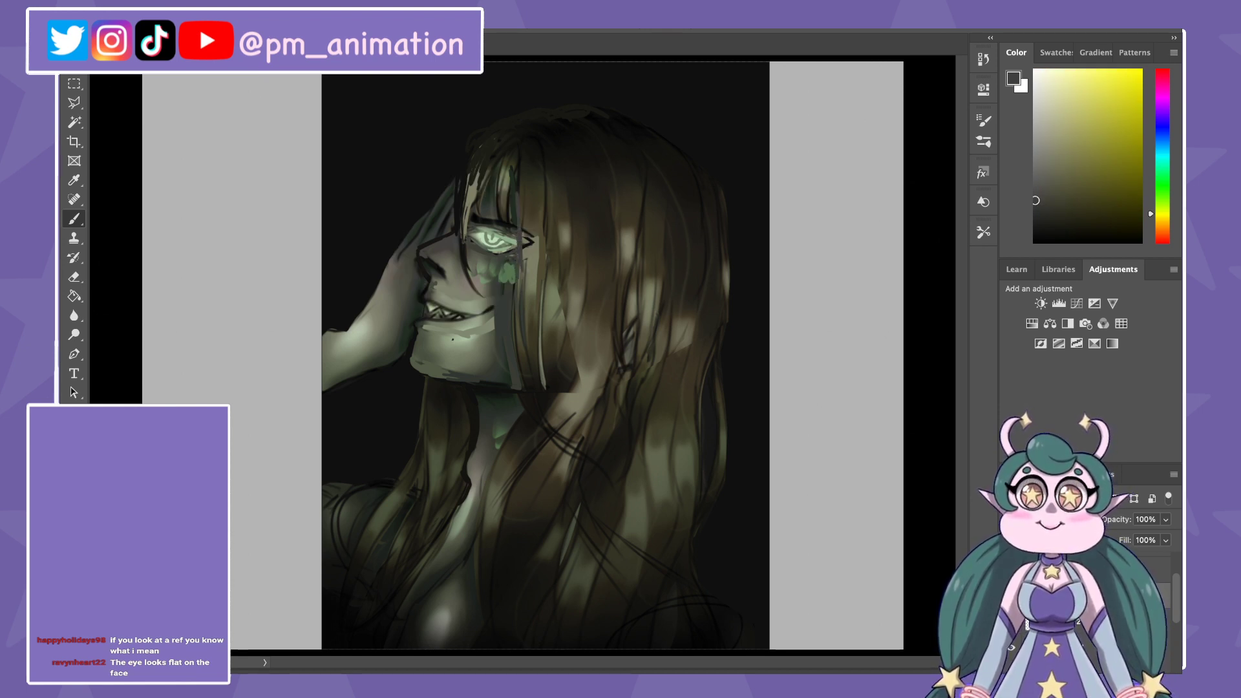
{"action": "left_click", "coordinate": [527, 188], "text": "alt"}
{"action": "left_click_drag", "start_coordinate": [521, 155], "coordinate": [521, 291]}
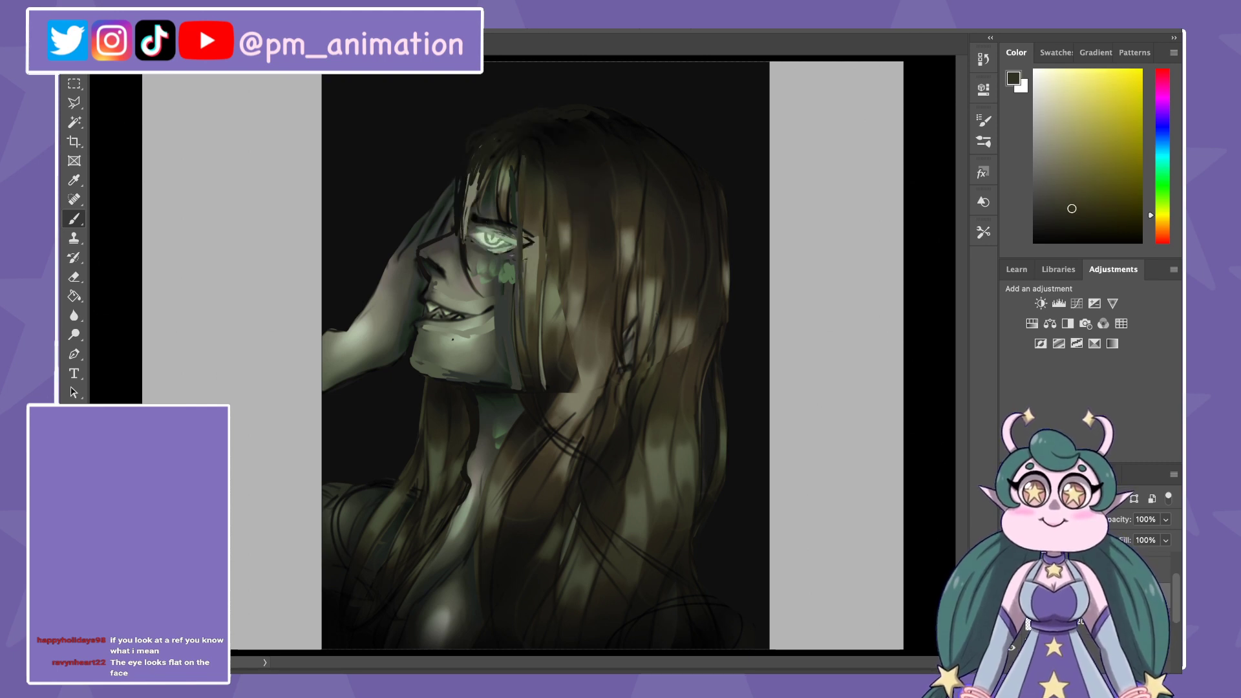
{"action": "left_click_drag", "start_coordinate": [513, 234], "coordinate": [515, 297]}
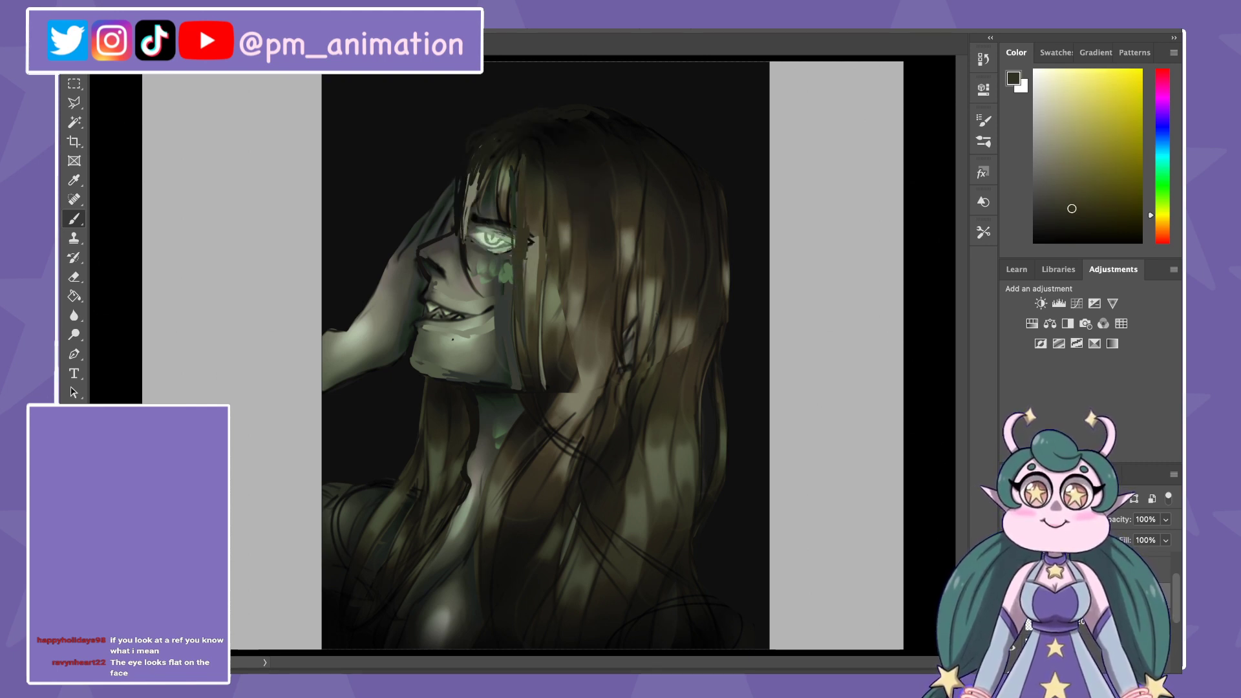
{"action": "left_click_drag", "start_coordinate": [529, 223], "coordinate": [539, 307]}
{"action": "left_click", "coordinate": [530, 269], "text": "alt"}
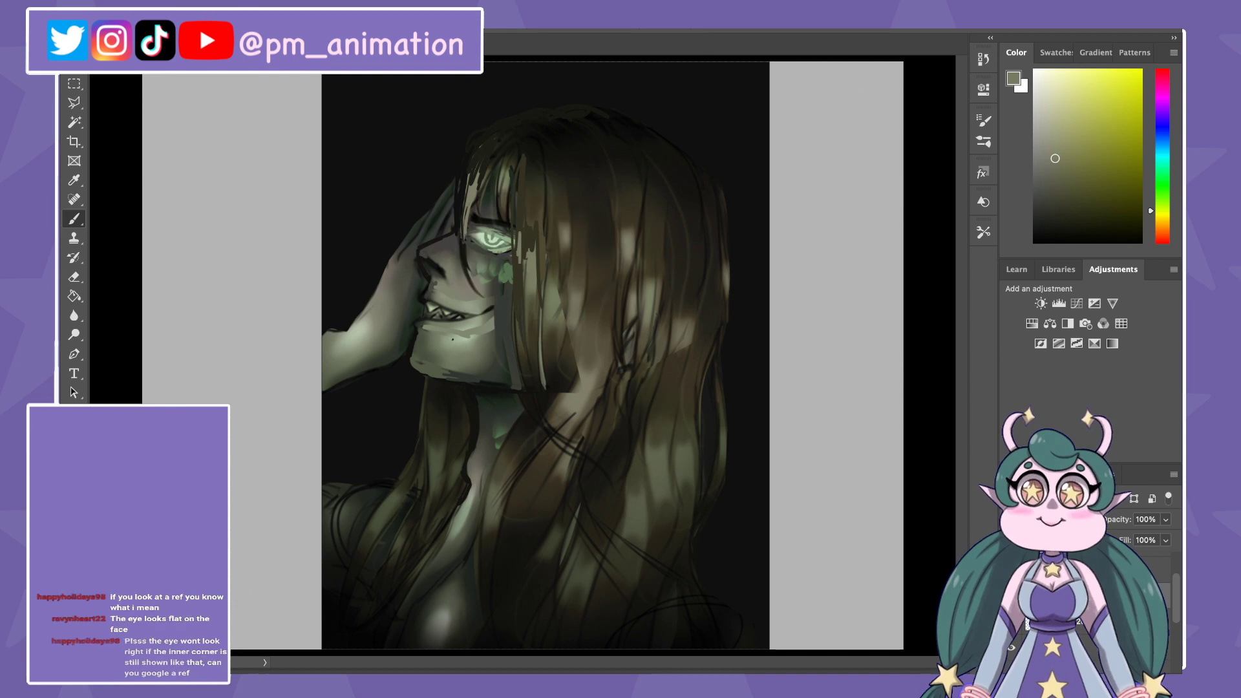
{"action": "mouse_move", "coordinate": [521, 217]}
{"action": "left_mouse_down"}
{"action": "mouse_move", "coordinate": [522, 265]}
{"action": "mouse_move", "coordinate": [536, 252]}
{"action": "left_mouse_up"}
{"action": "scroll", "coordinate": [522, 355], "scroll_direction": "down", "scroll_amount": 2, "text": "alt"}
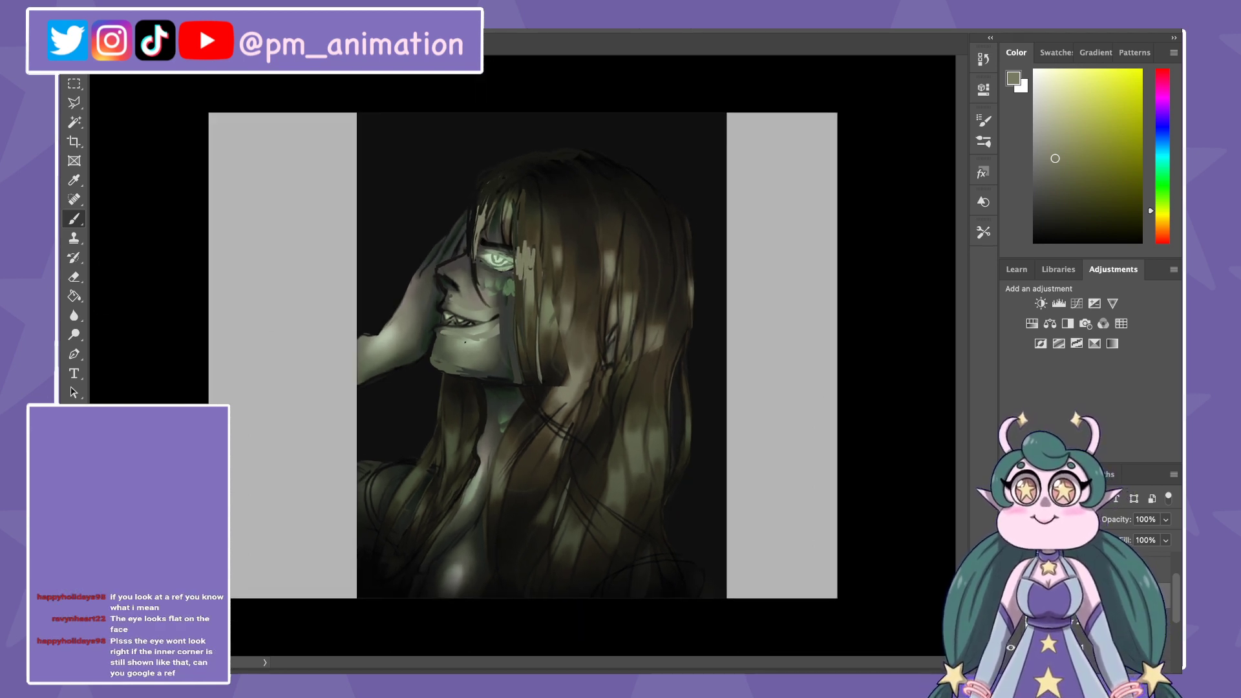
Step: Sample a dark brown from the hair and zoom in close on the face and eye
{"action": "scroll", "coordinate": [522, 355], "scroll_direction": "up", "scroll_amount": 1}
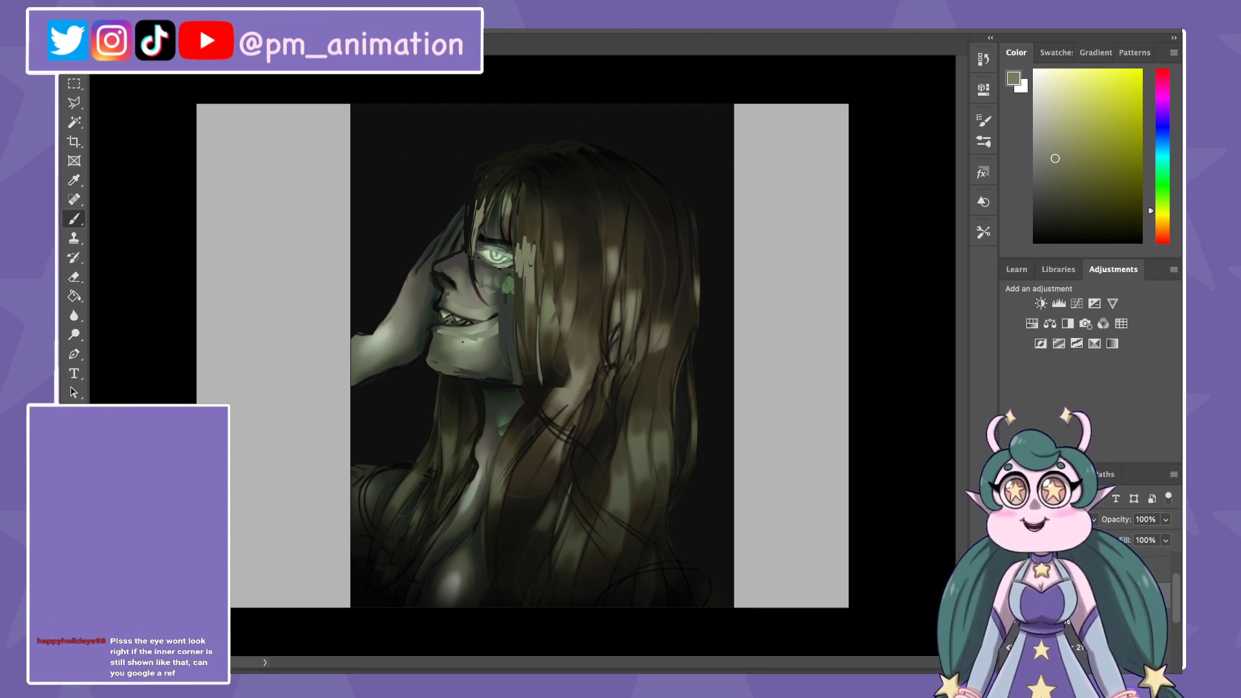
{"action": "scroll", "coordinate": [522, 355], "scroll_direction": "up", "scroll_amount": 1}
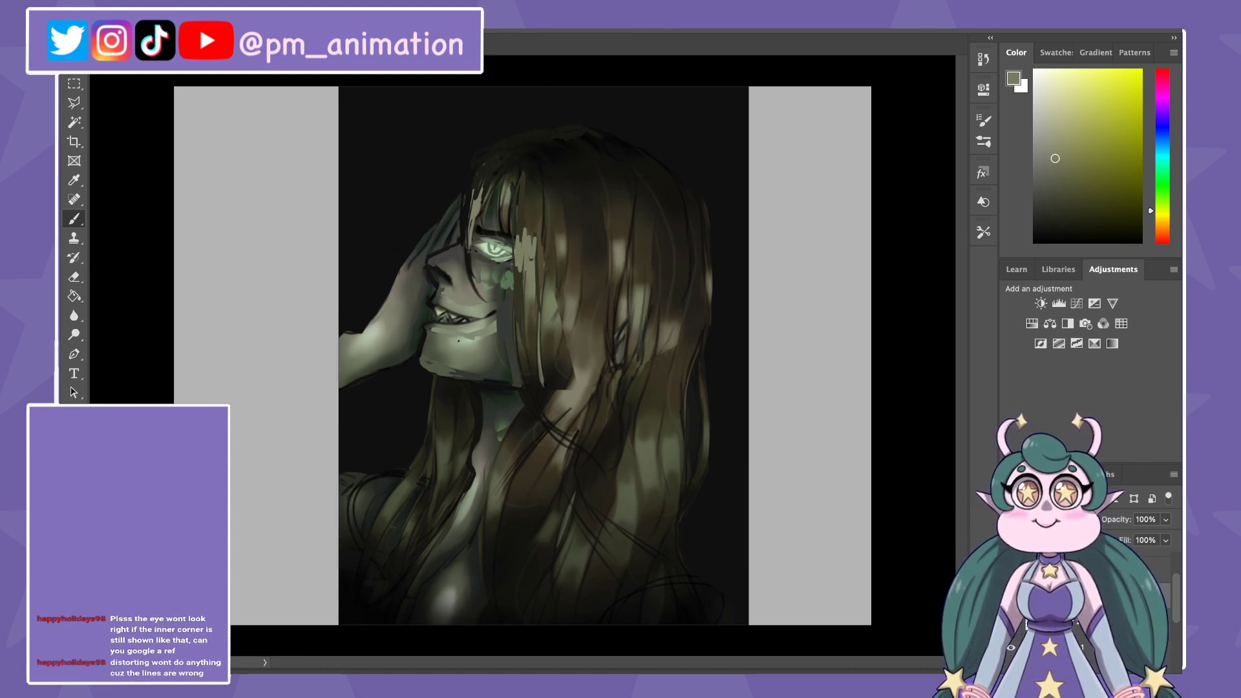
{"action": "left_click", "coordinate": [528, 213], "text": "alt"}
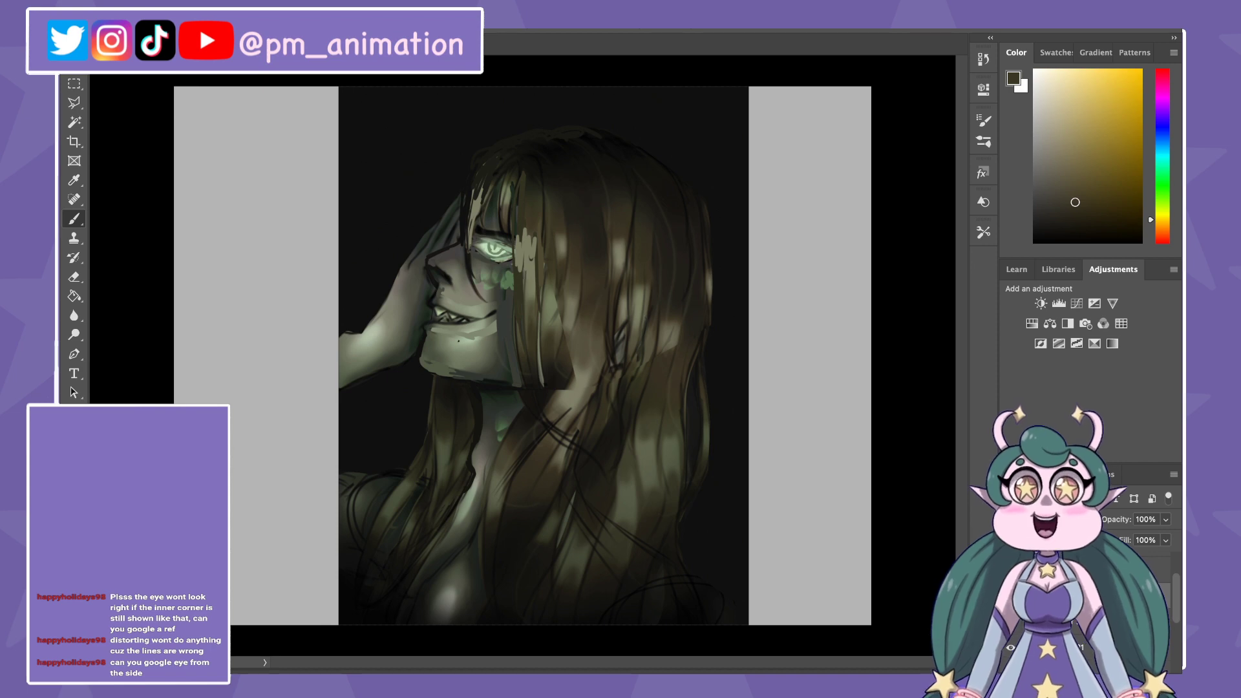
{"action": "key", "text": "ctrl+plus"}
{"action": "key", "text": "ctrl+plus"}
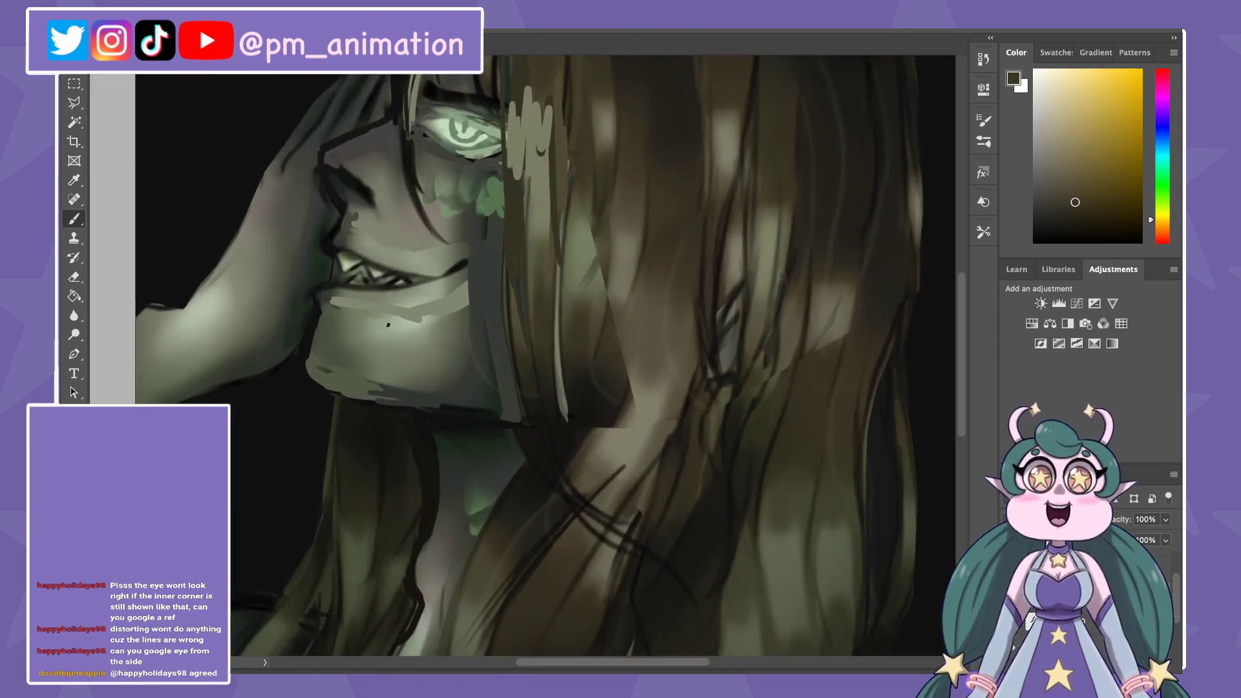
Step: Sample a near-black and thicken the upper and lower eyelid lines around the glowing eye
{"action": "scroll", "coordinate": [543, 356], "scroll_direction": "up", "scroll_amount": 3}
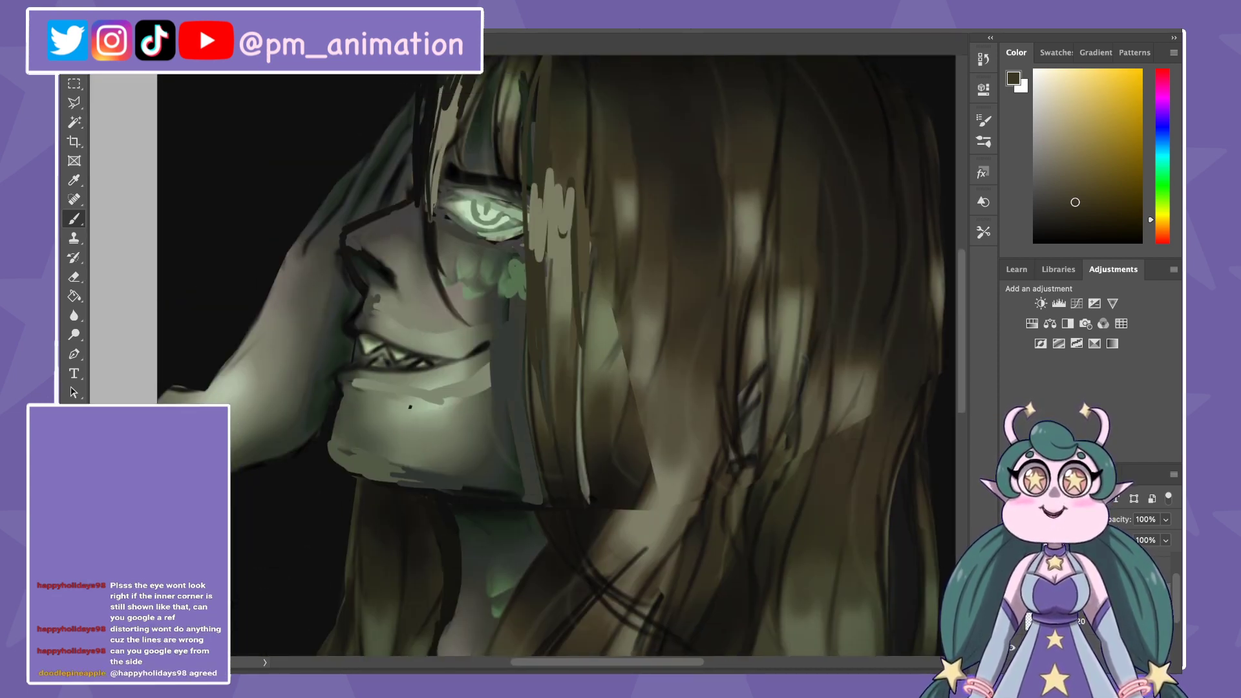
{"action": "left_click", "coordinate": [508, 229], "text": "alt"}
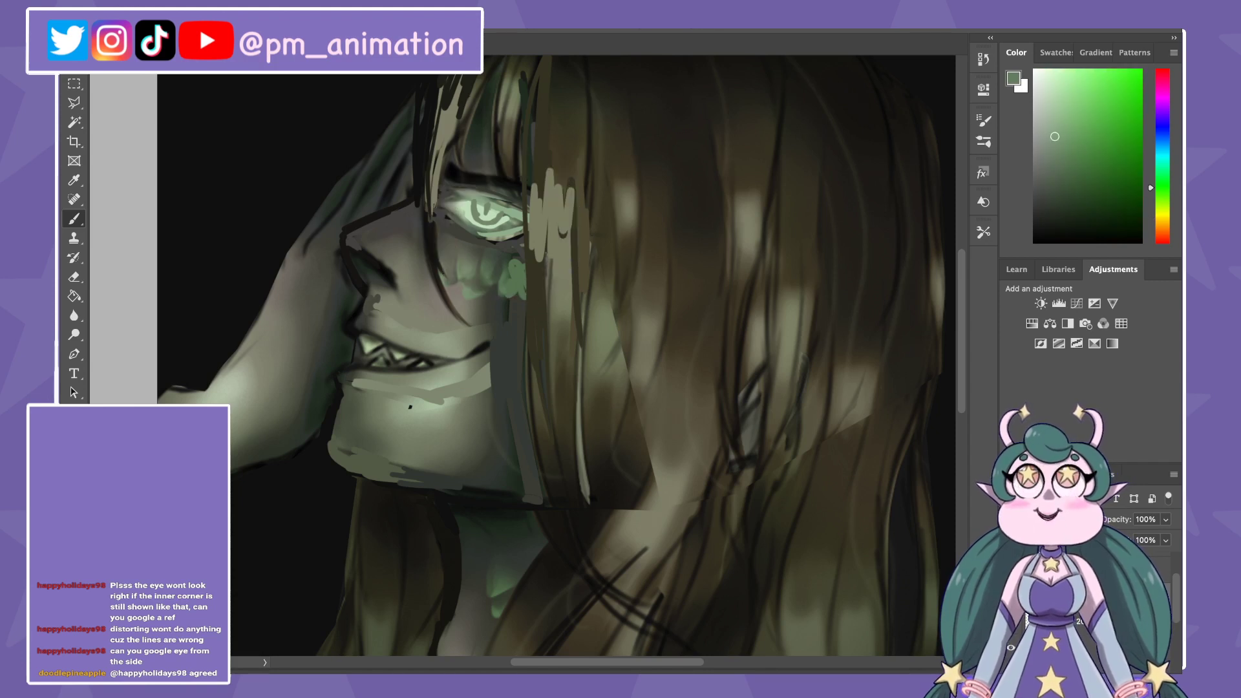
{"action": "left_click", "coordinate": [508, 229], "text": "alt"}
{"action": "left_click", "coordinate": [508, 230], "text": "alt"}
{"action": "left_click", "coordinate": [442, 193], "text": "alt"}
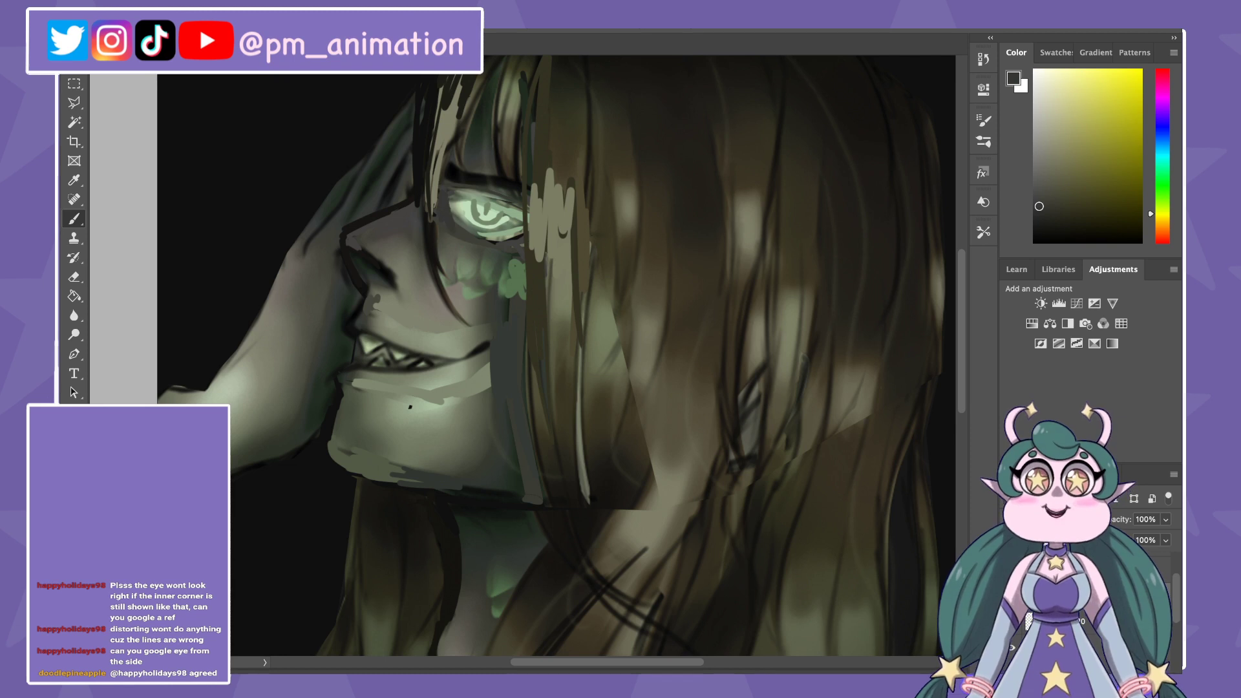
{"action": "left_click", "coordinate": [474, 209], "text": "alt"}
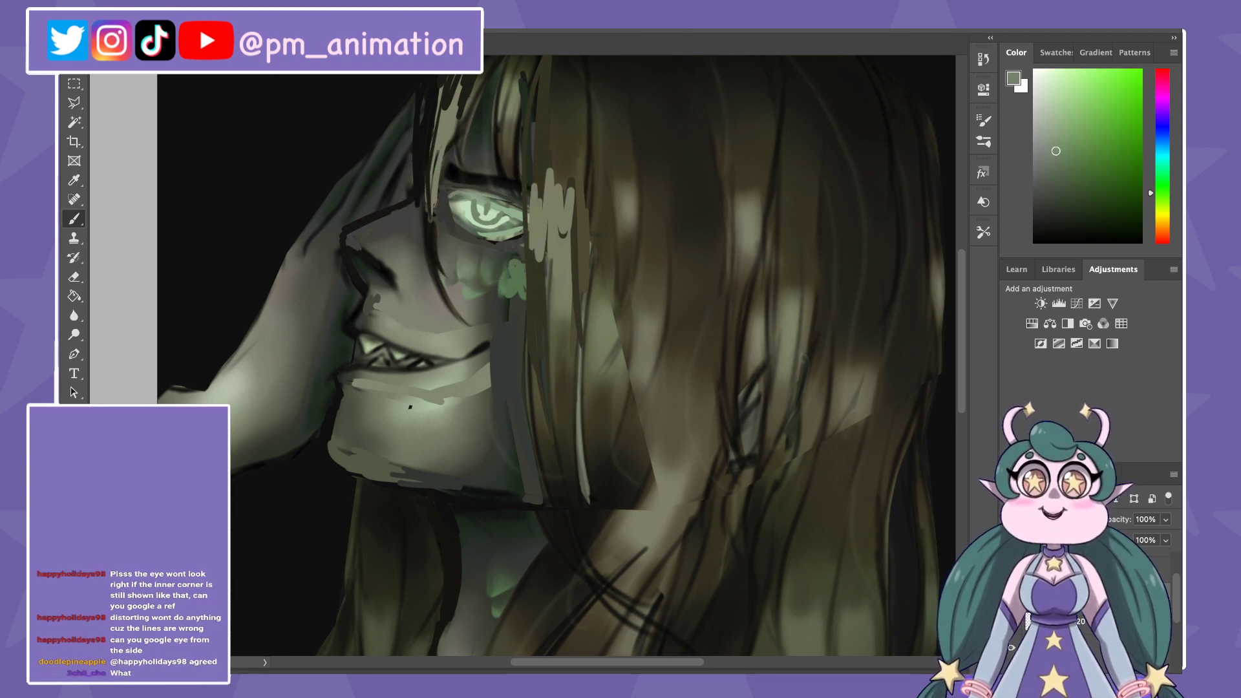
{"action": "left_click", "coordinate": [470, 176], "text": "alt"}
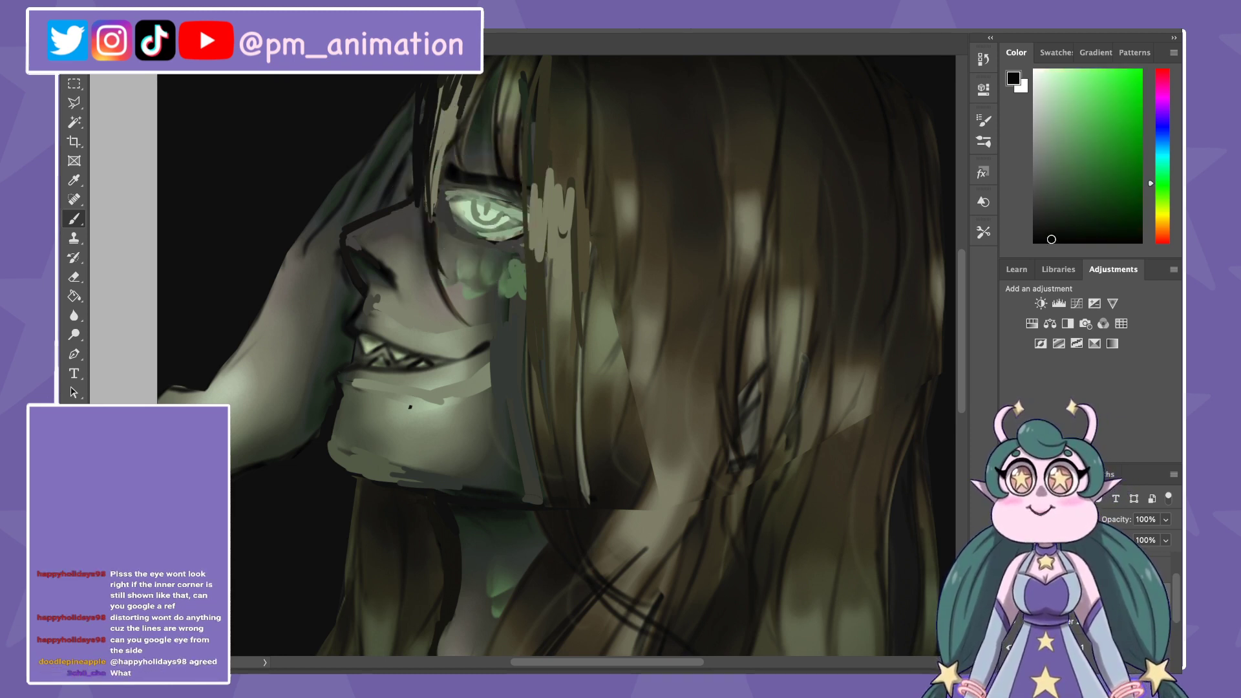
{"action": "left_click_drag", "start_coordinate": [449, 193], "coordinate": [520, 212]}
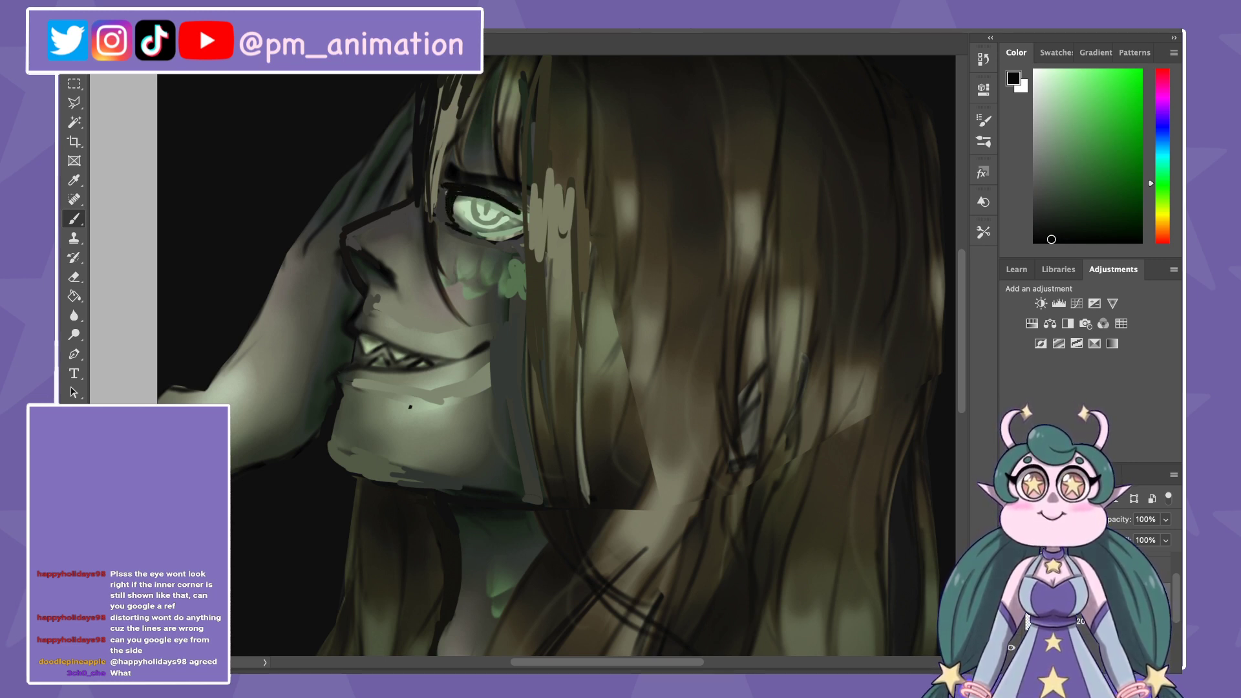
{"action": "left_click_drag", "start_coordinate": [451, 235], "coordinate": [531, 218]}
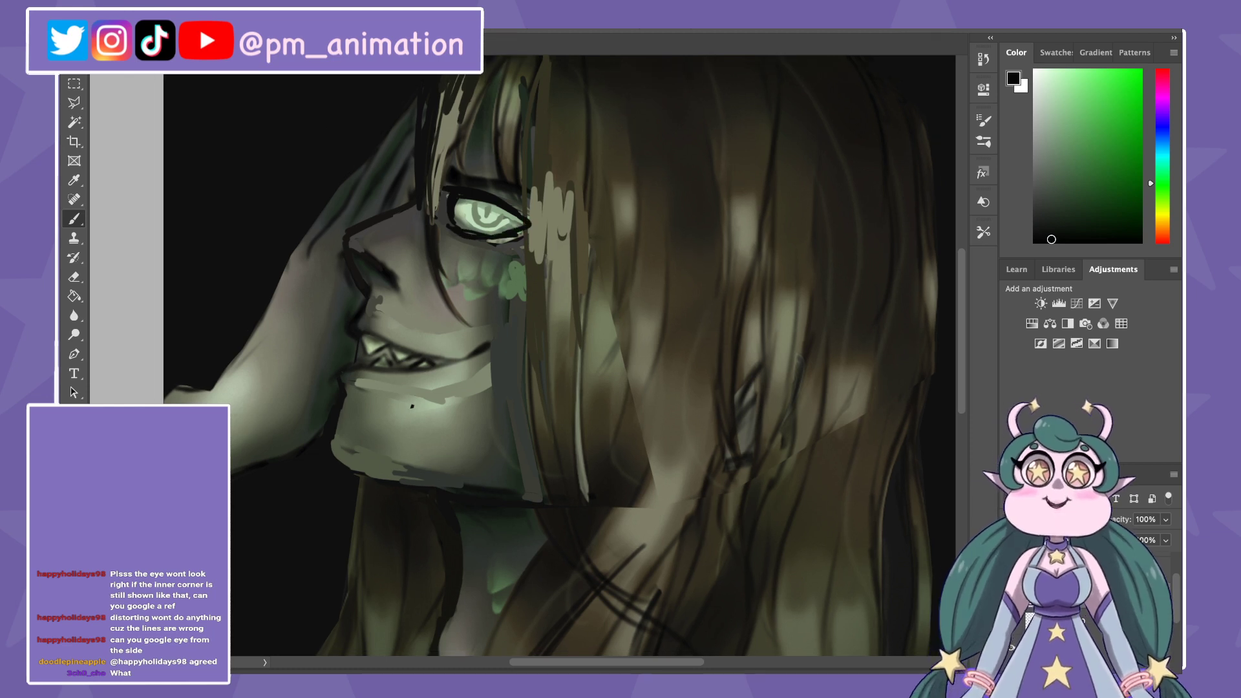
{"action": "key", "text": "ctrl+minus"}
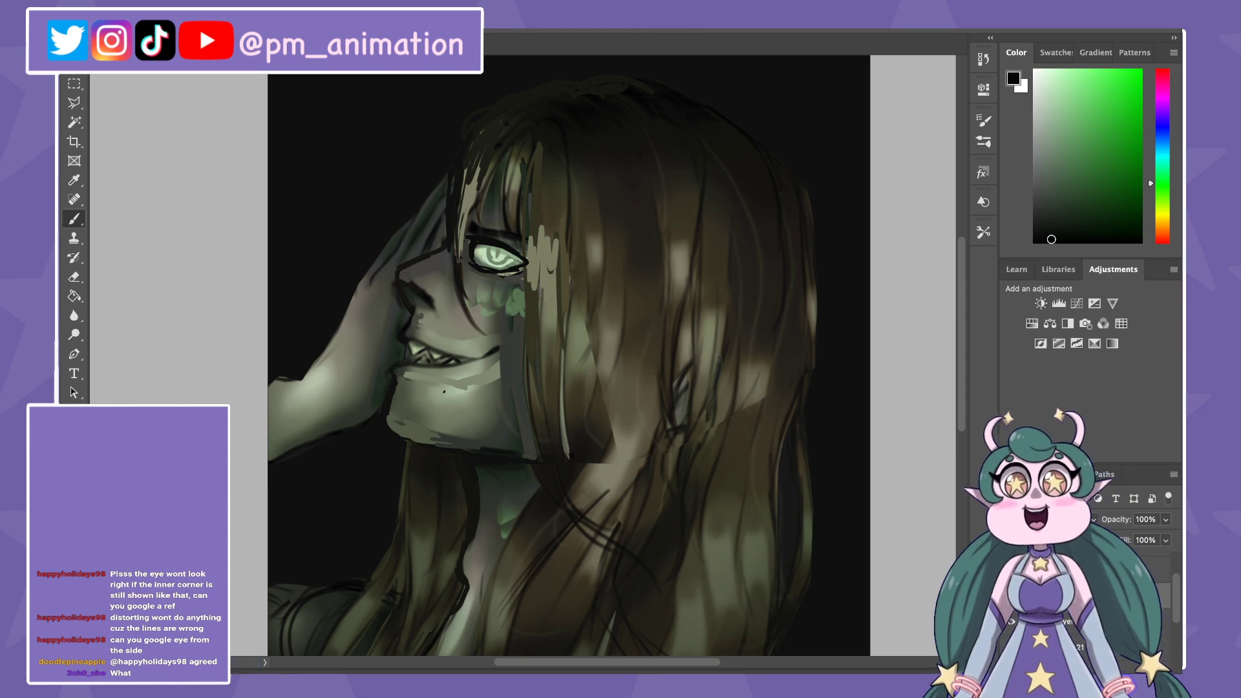
{"action": "mouse_move", "coordinate": [127, 257]}
{"action": "left_mouse_down"}
{"action": "mouse_move", "coordinate": [186, 290]}
{"action": "mouse_move", "coordinate": [139, 302]}
{"action": "mouse_move", "coordinate": [136, 315]}
{"action": "left_mouse_up"}
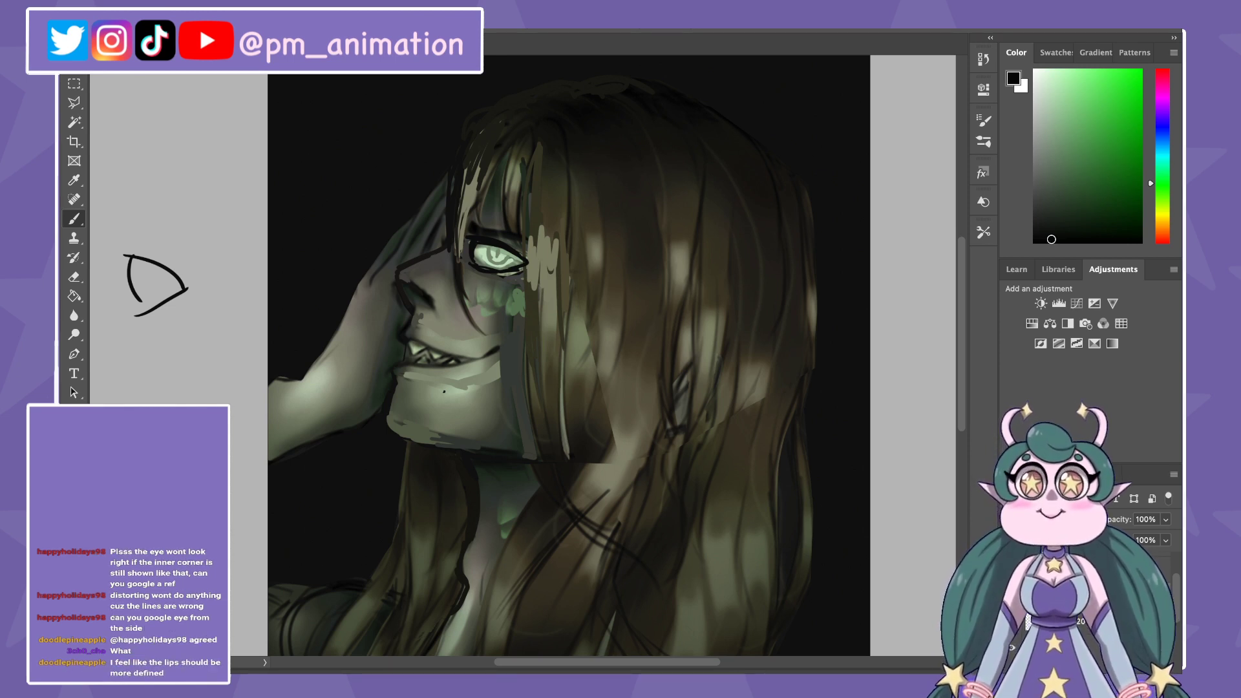
{"action": "key", "text": "ctrl+z"}
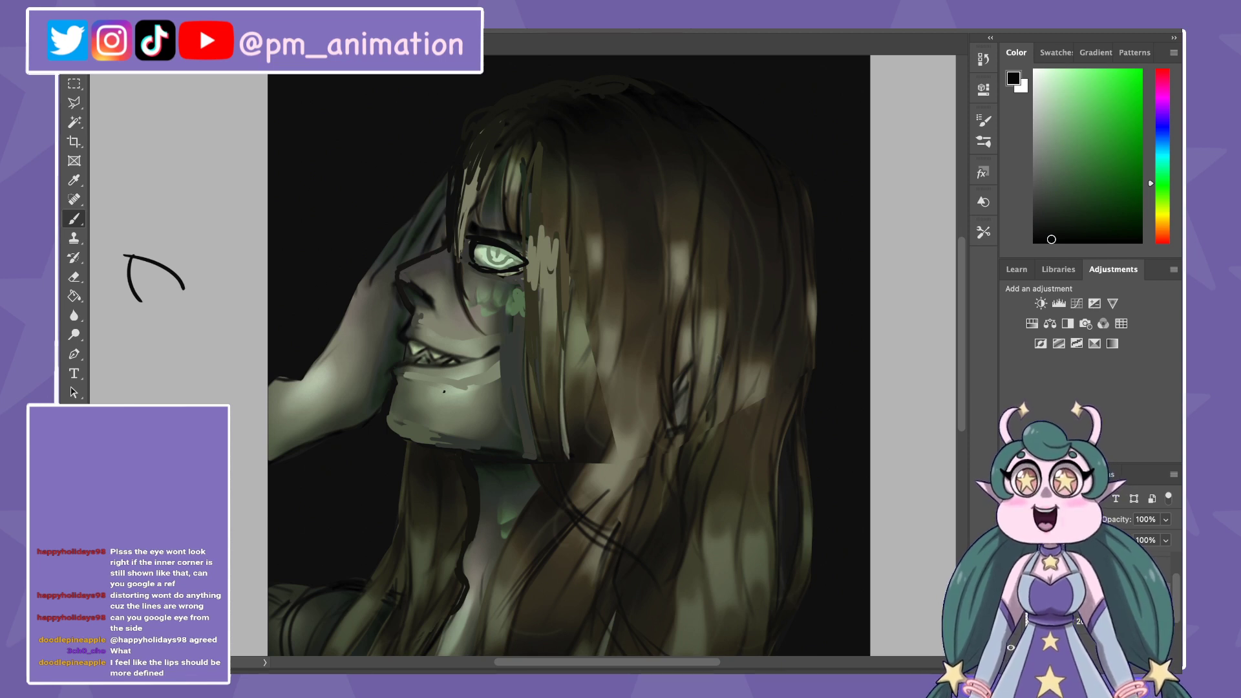
{"action": "key", "text": "ctrl+z"}
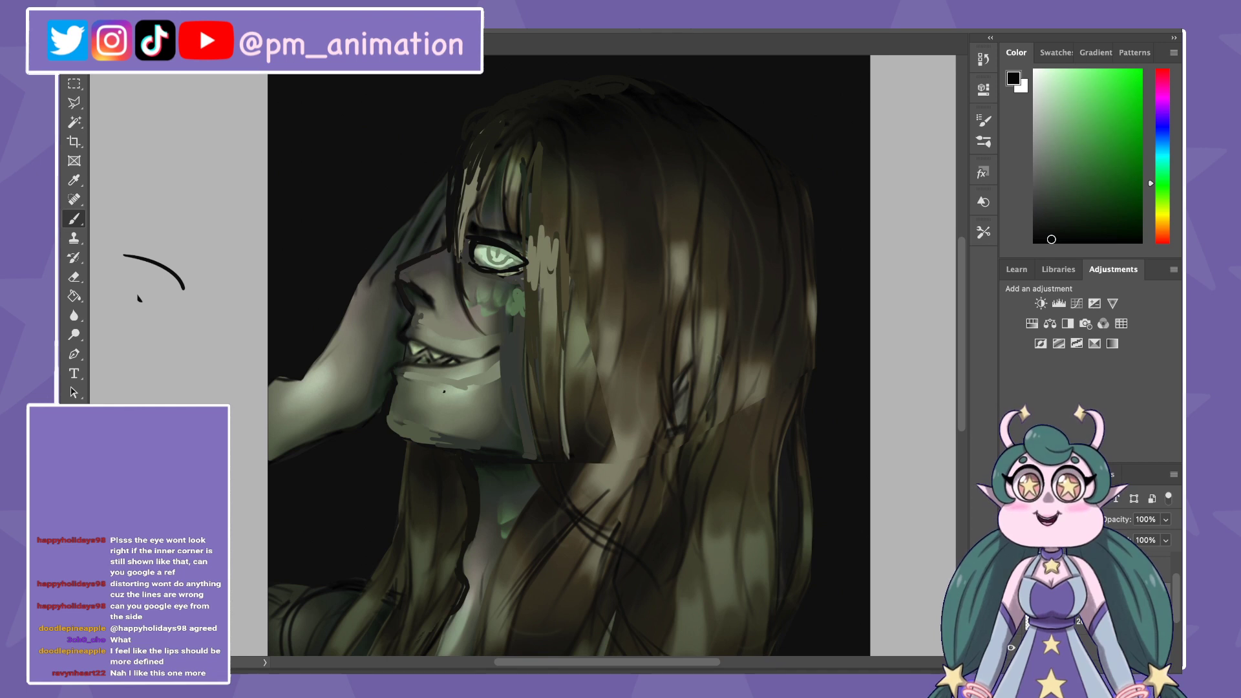
{"action": "key", "text": "e"}
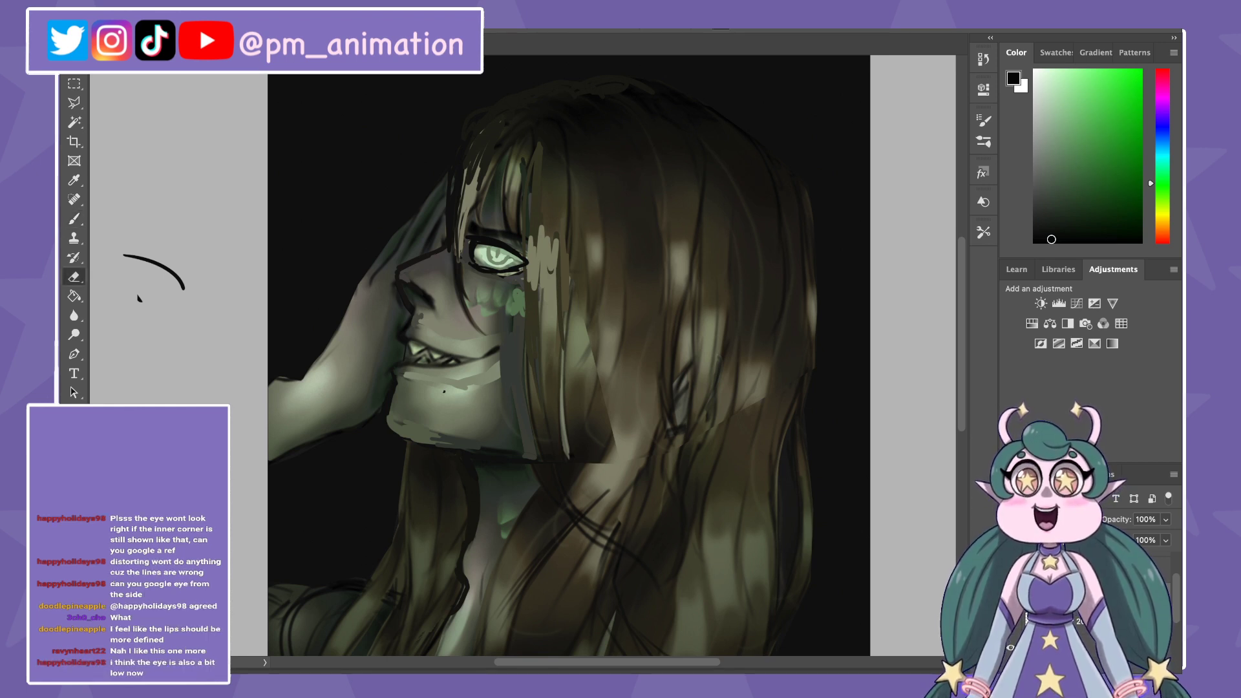
{"action": "key", "text": "b"}
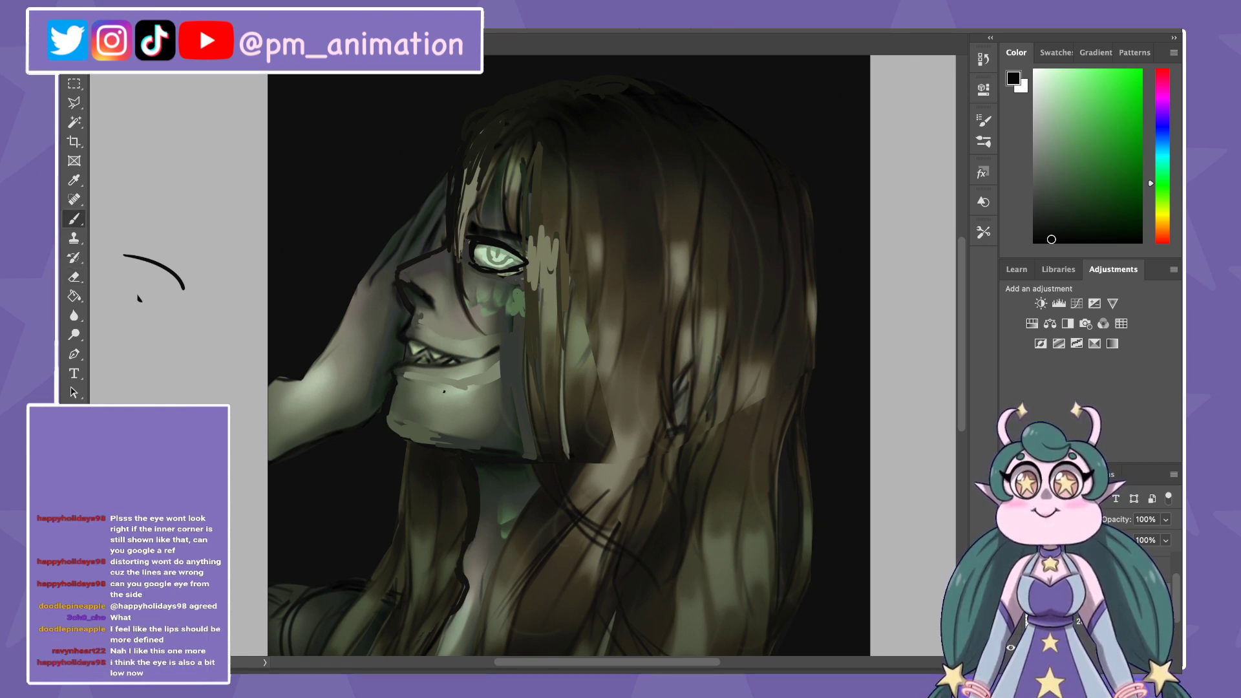
{"action": "key", "text": "e"}
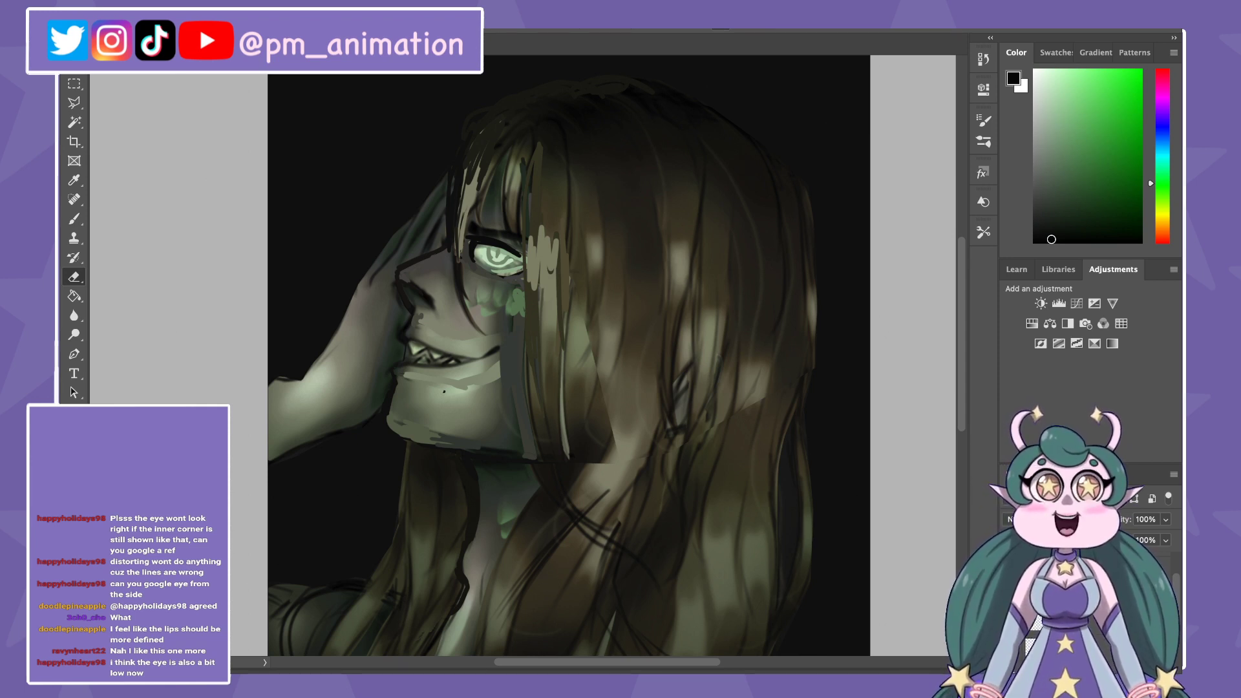
{"action": "key", "text": "b"}
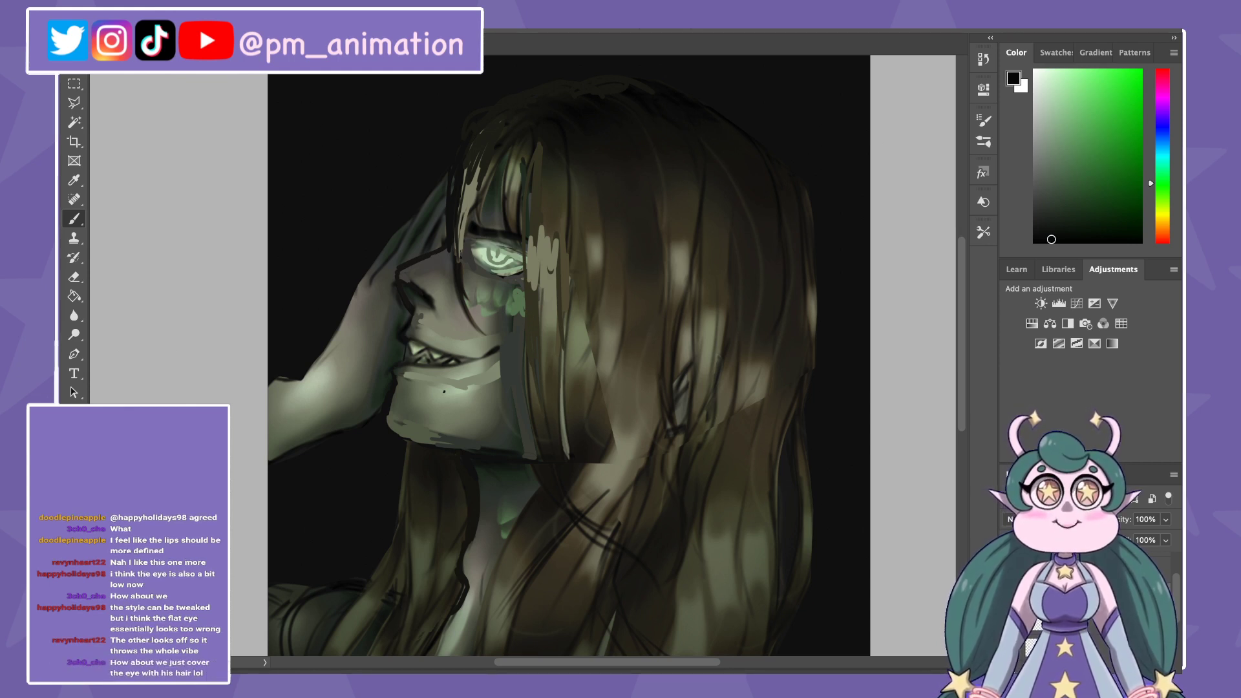
{"action": "left_click", "coordinate": [503, 260], "text": "alt"}
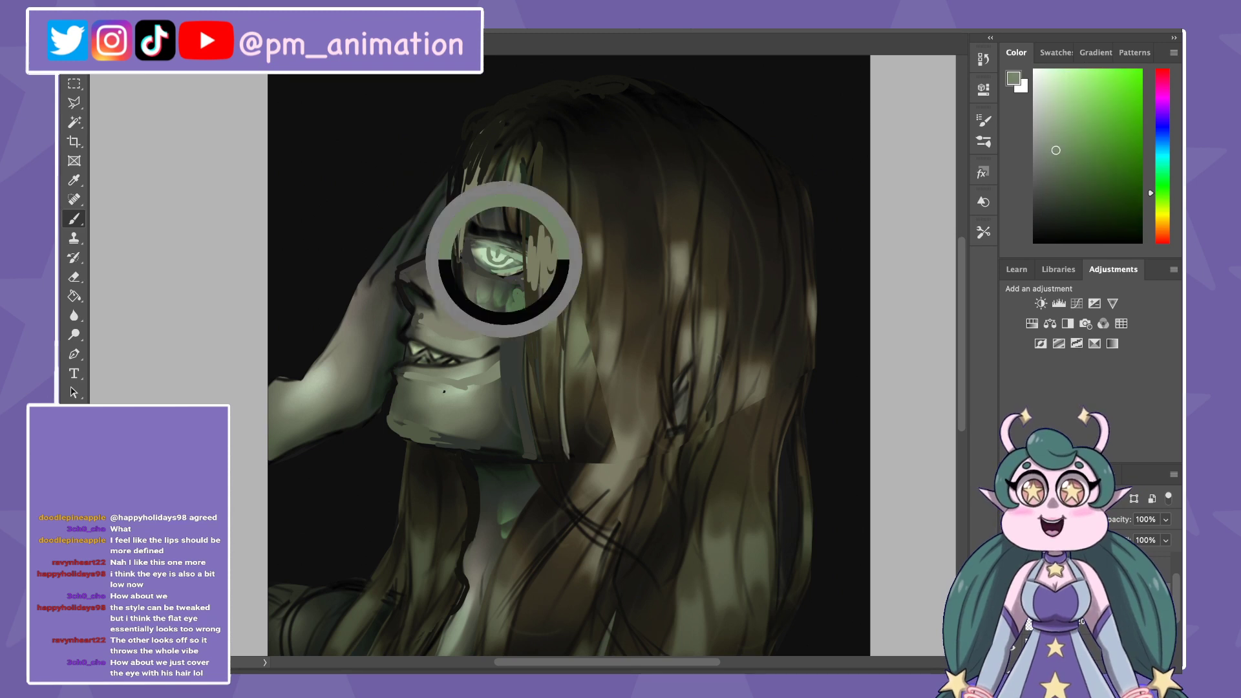
{"action": "left_click", "coordinate": [503, 248], "text": "alt"}
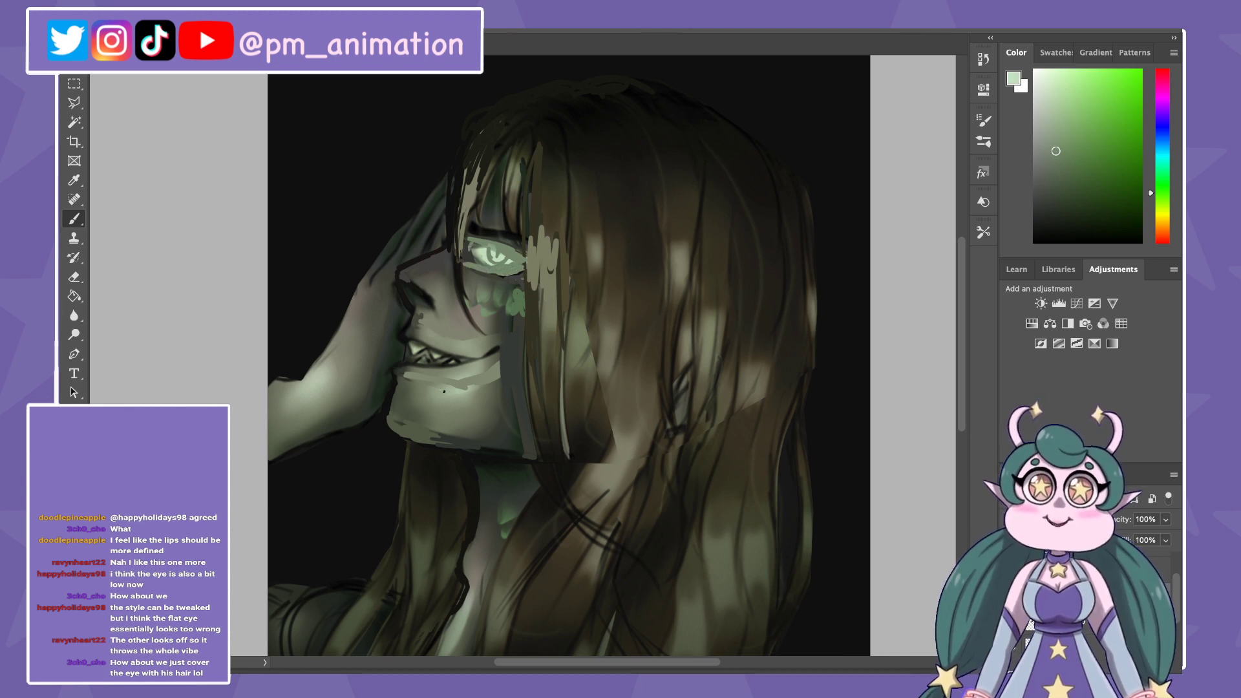
Step: Cover the eye in flat pale green and darken its left edge with near-black strokes
{"action": "left_click", "coordinate": [481, 253], "text": "alt"}
{"action": "mouse_move", "coordinate": [507, 260]}
{"action": "left_mouse_down"}
{"action": "mouse_move", "coordinate": [480, 258]}
{"action": "mouse_move", "coordinate": [472, 243]}
{"action": "mouse_move", "coordinate": [507, 249]}
{"action": "left_mouse_up"}
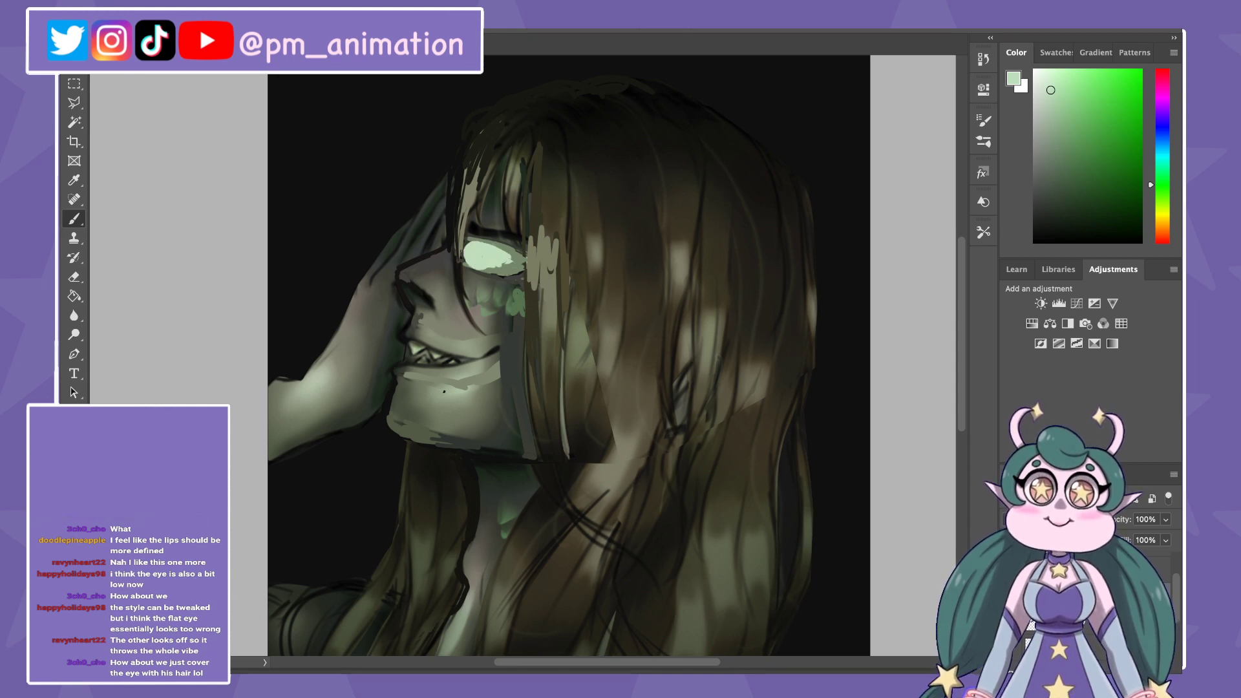
{"action": "left_click", "coordinate": [466, 233], "text": "alt"}
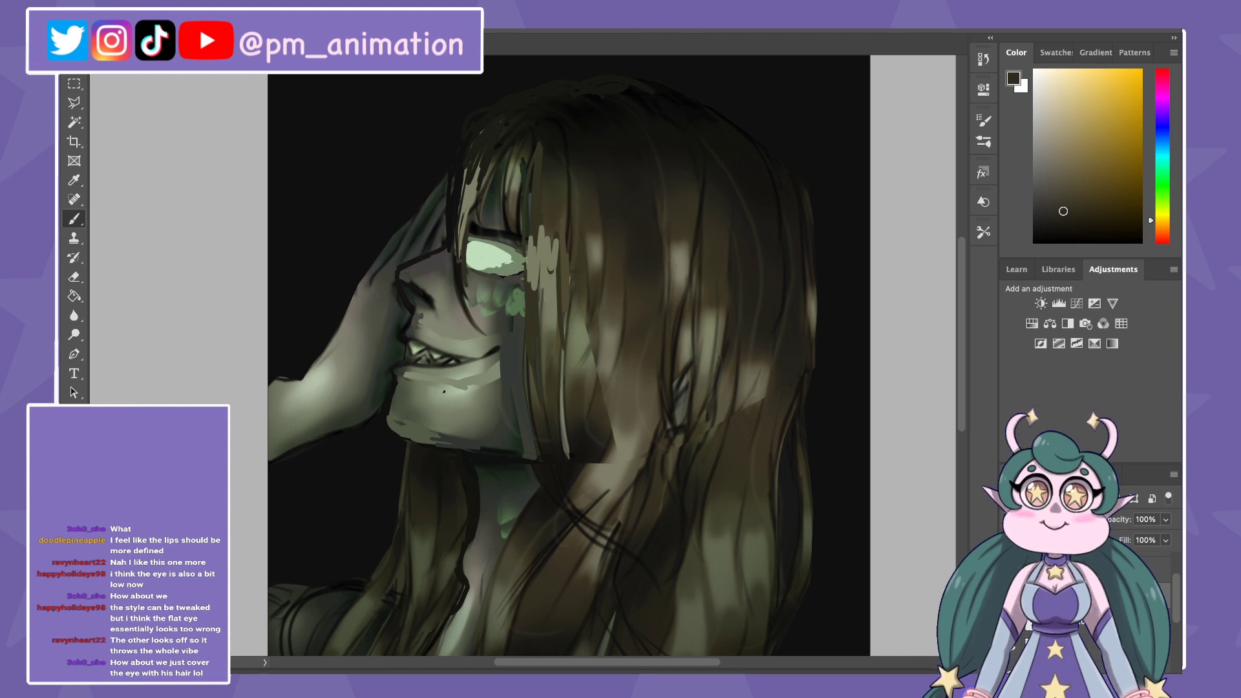
{"action": "left_click_drag", "start_coordinate": [469, 288], "coordinate": [461, 236]}
{"action": "left_click_drag", "start_coordinate": [470, 313], "coordinate": [464, 210]}
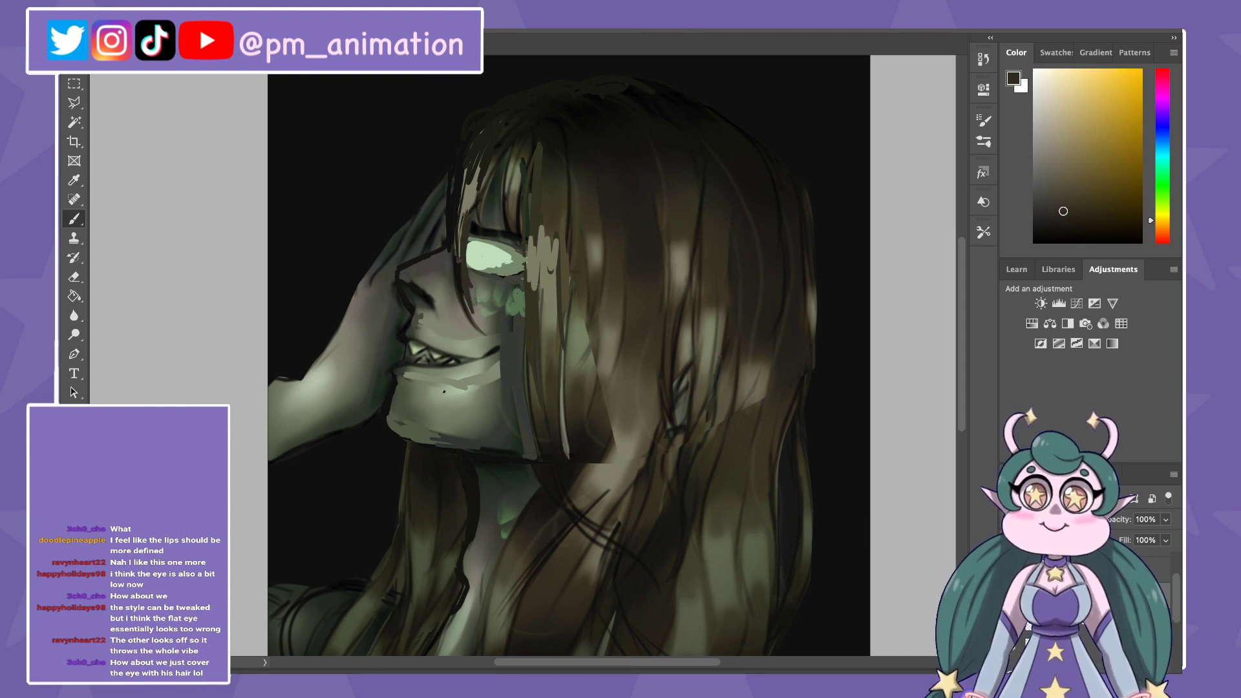
{"action": "left_click", "coordinate": [513, 254], "text": "alt"}
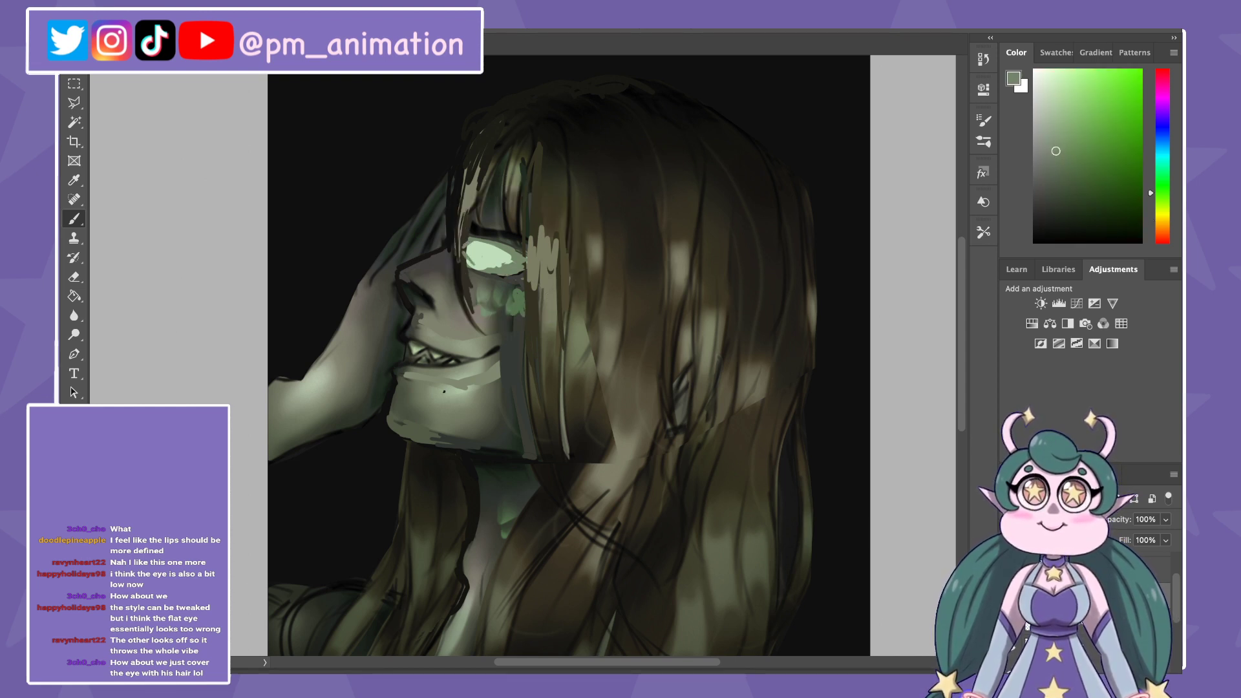
{"action": "left_click", "coordinate": [484, 258], "text": "alt"}
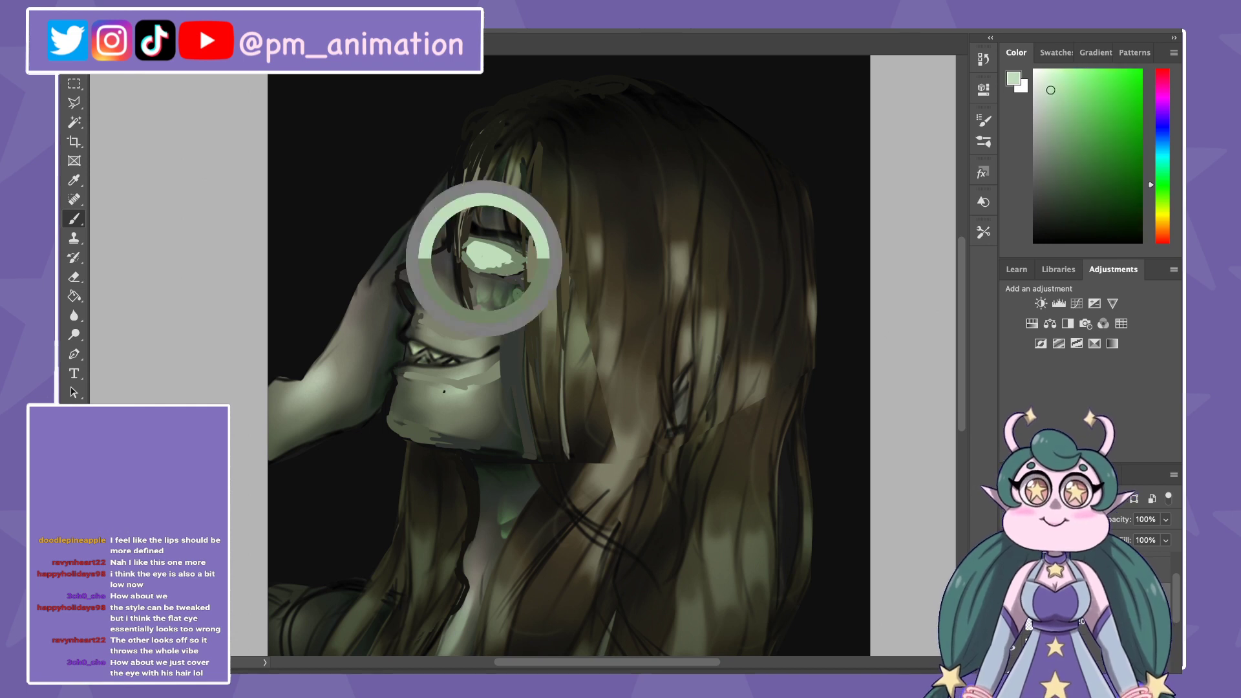
{"action": "mouse_move", "coordinate": [468, 259]}
{"action": "left_mouse_down"}
{"action": "mouse_move", "coordinate": [520, 266]}
{"action": "mouse_move", "coordinate": [498, 249]}
{"action": "left_mouse_up"}
Step: Paint a dark curved iris and narrow the eye with near-black strokes along its left edge
{"action": "left_click", "coordinate": [514, 256], "text": "alt"}
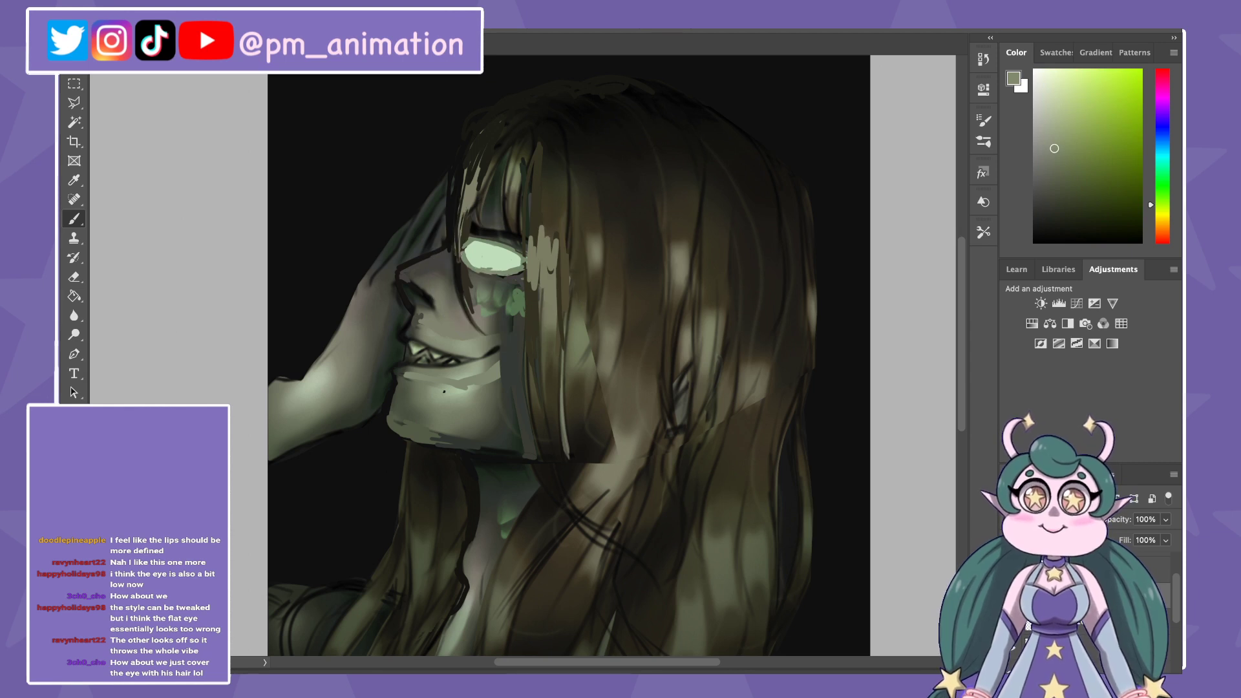
{"action": "mouse_move", "coordinate": [483, 246]}
{"action": "left_mouse_down"}
{"action": "mouse_move", "coordinate": [497, 264]}
{"action": "mouse_move", "coordinate": [505, 252]}
{"action": "left_mouse_up"}
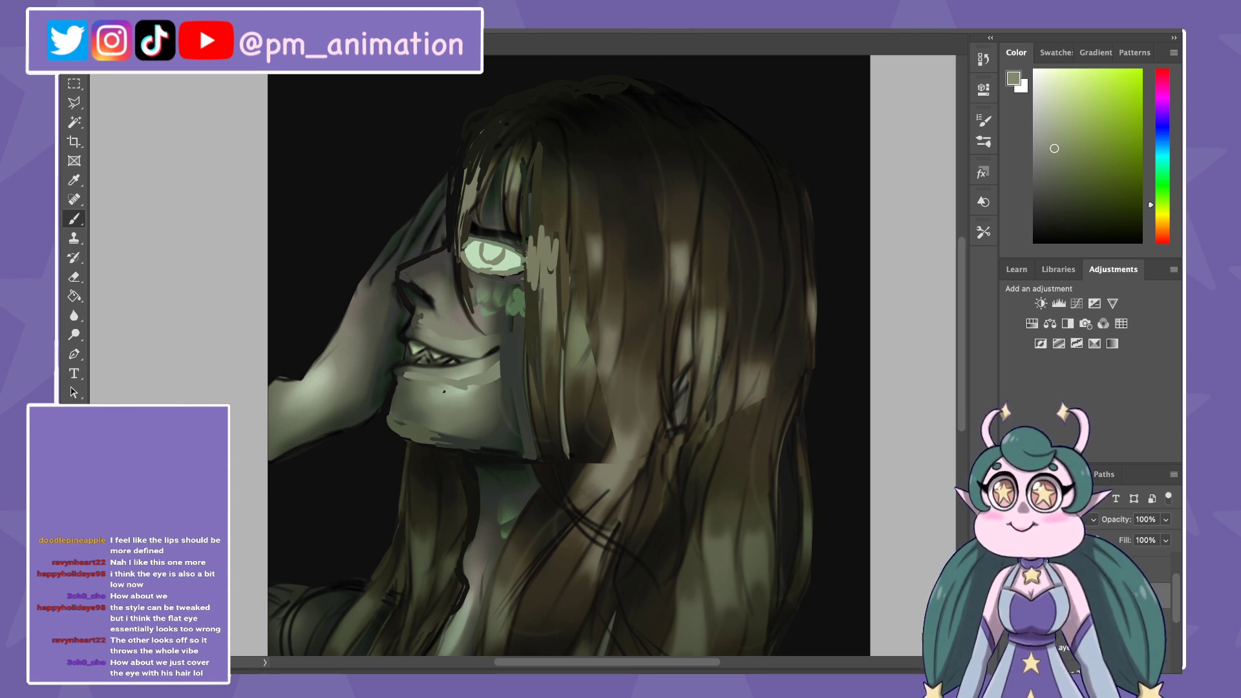
{"action": "left_click", "coordinate": [466, 229], "text": "alt"}
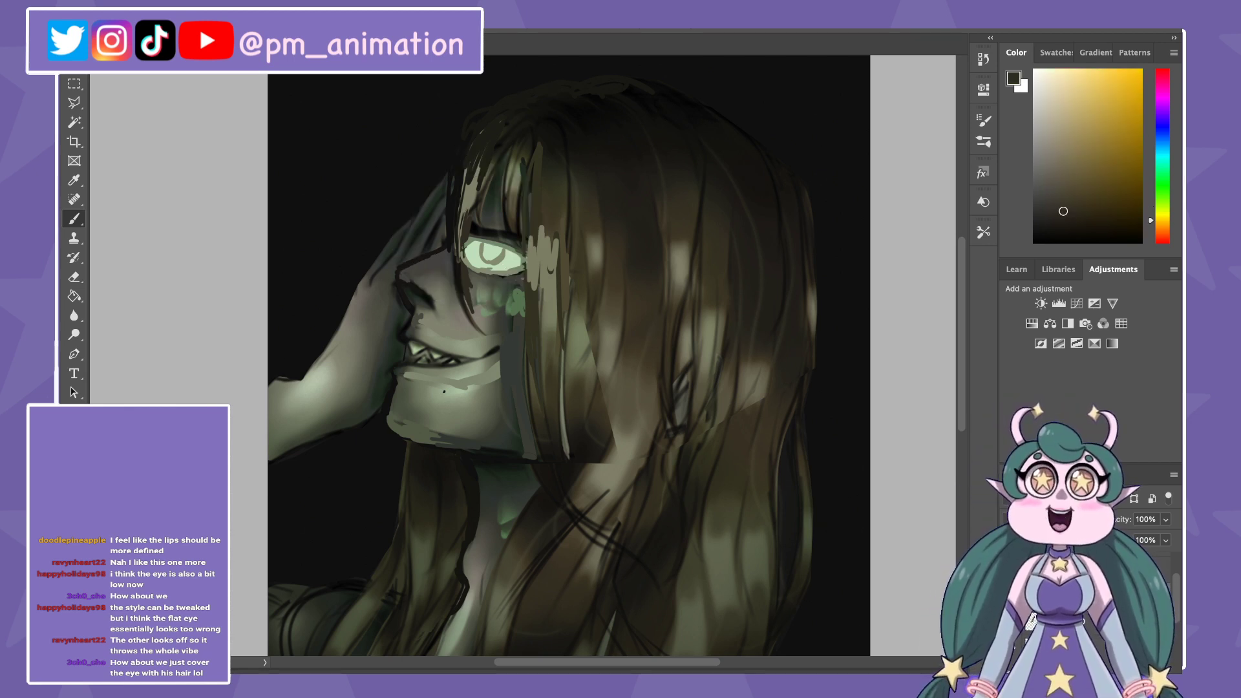
{"action": "left_click_drag", "start_coordinate": [464, 242], "coordinate": [462, 307]}
{"action": "mouse_move", "coordinate": [469, 239]}
{"action": "left_mouse_down"}
{"action": "mouse_move", "coordinate": [476, 320]}
{"action": "mouse_move", "coordinate": [470, 202]}
{"action": "left_mouse_up"}
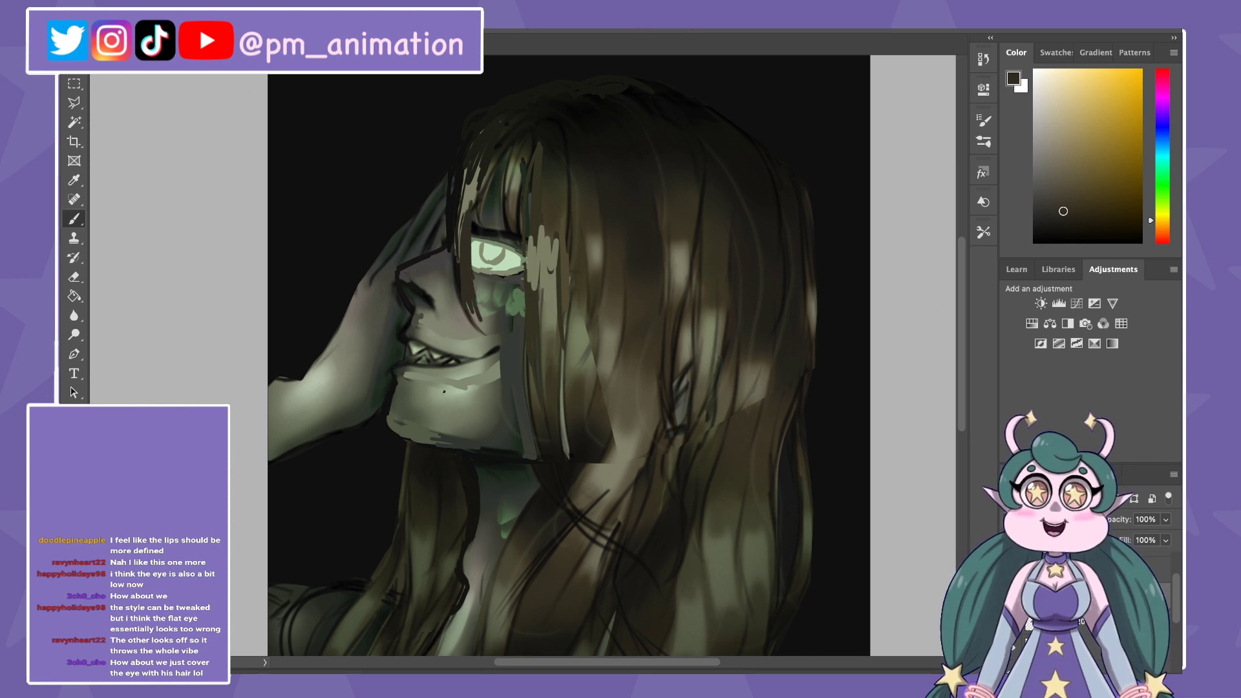
{"action": "left_click", "coordinate": [507, 236], "text": "alt"}
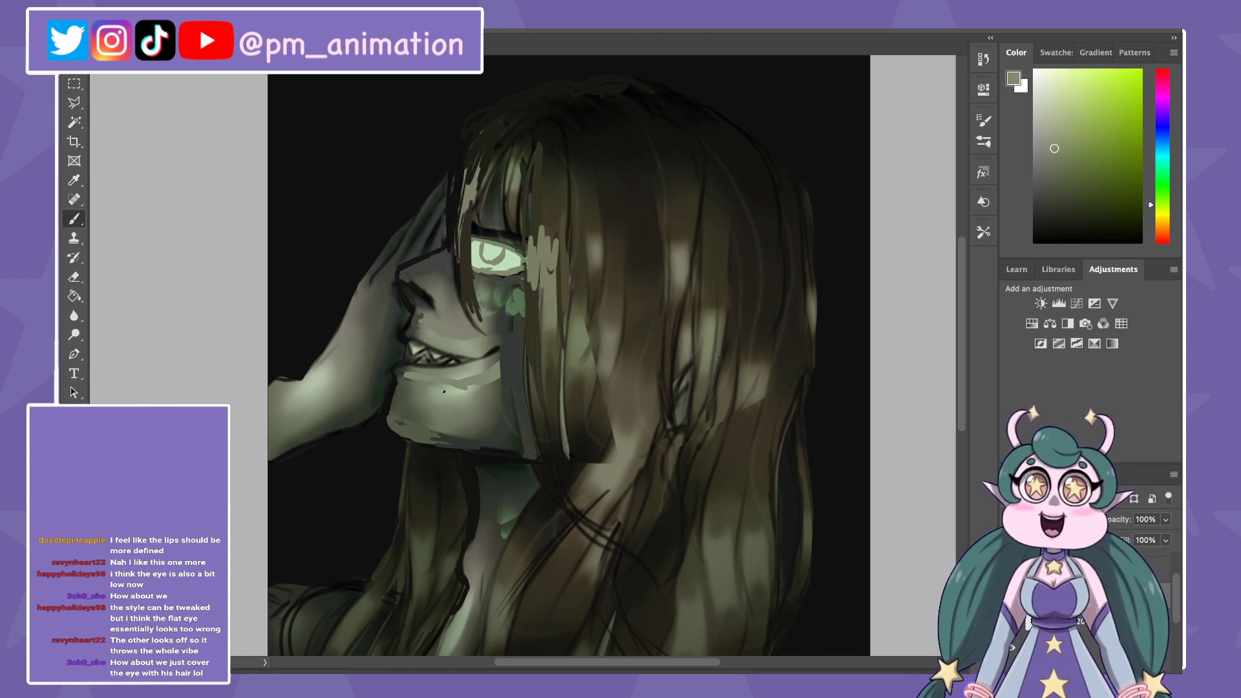
{"action": "left_click_drag", "start_coordinate": [488, 245], "coordinate": [495, 253]}
{"action": "left_click", "coordinate": [479, 270], "text": "alt"}
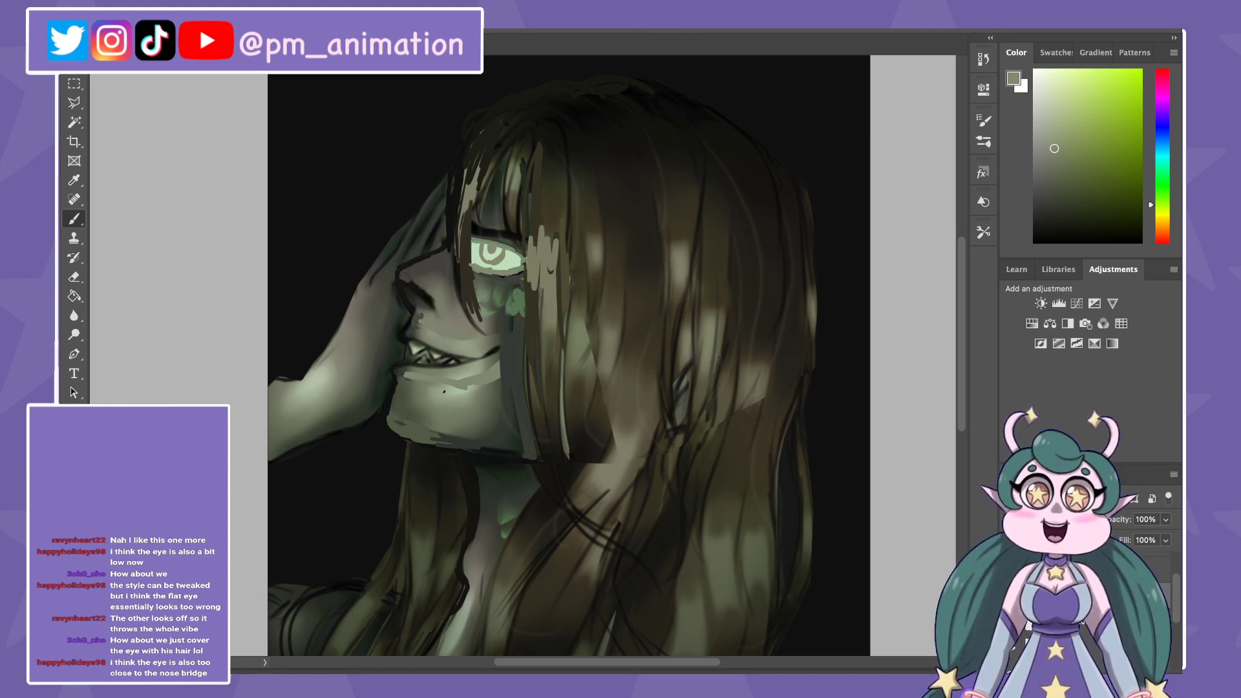
{"action": "key", "text": "ctrl+minus"}
{"action": "left_click", "coordinate": [503, 259], "text": "alt"}
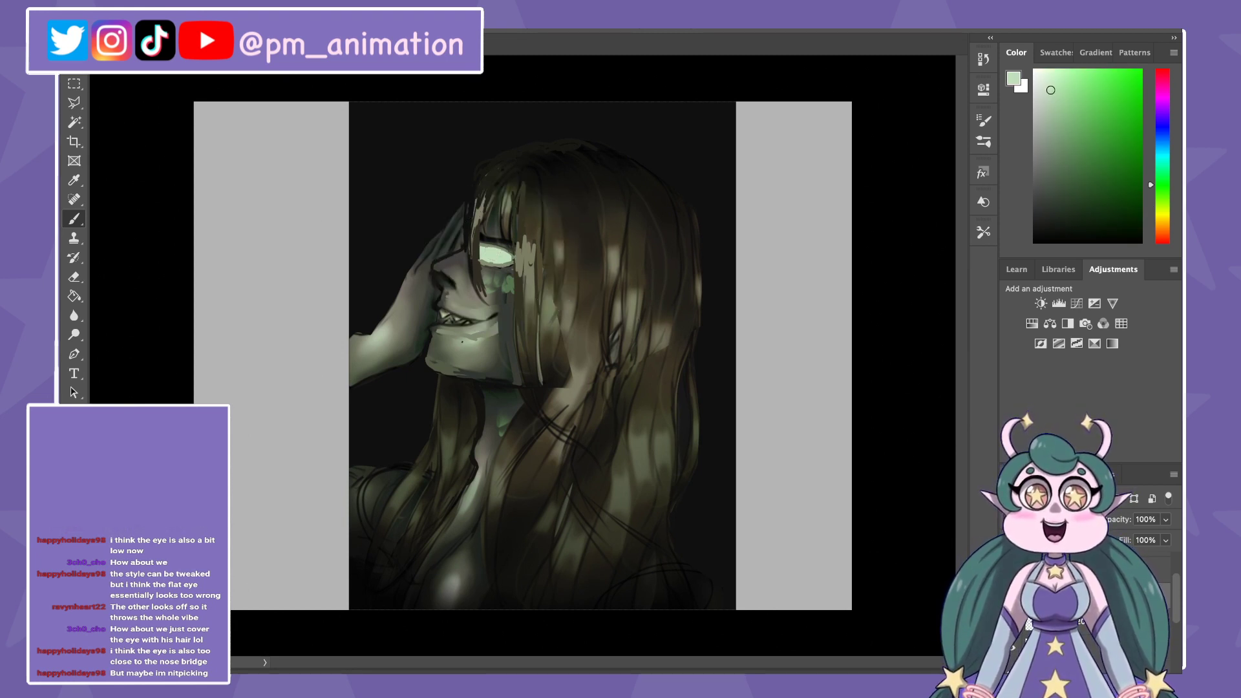
Step: Sample colours around the eye and add a thin dark stroke at its inner corner
{"action": "left_click", "coordinate": [474, 227], "text": "alt"}
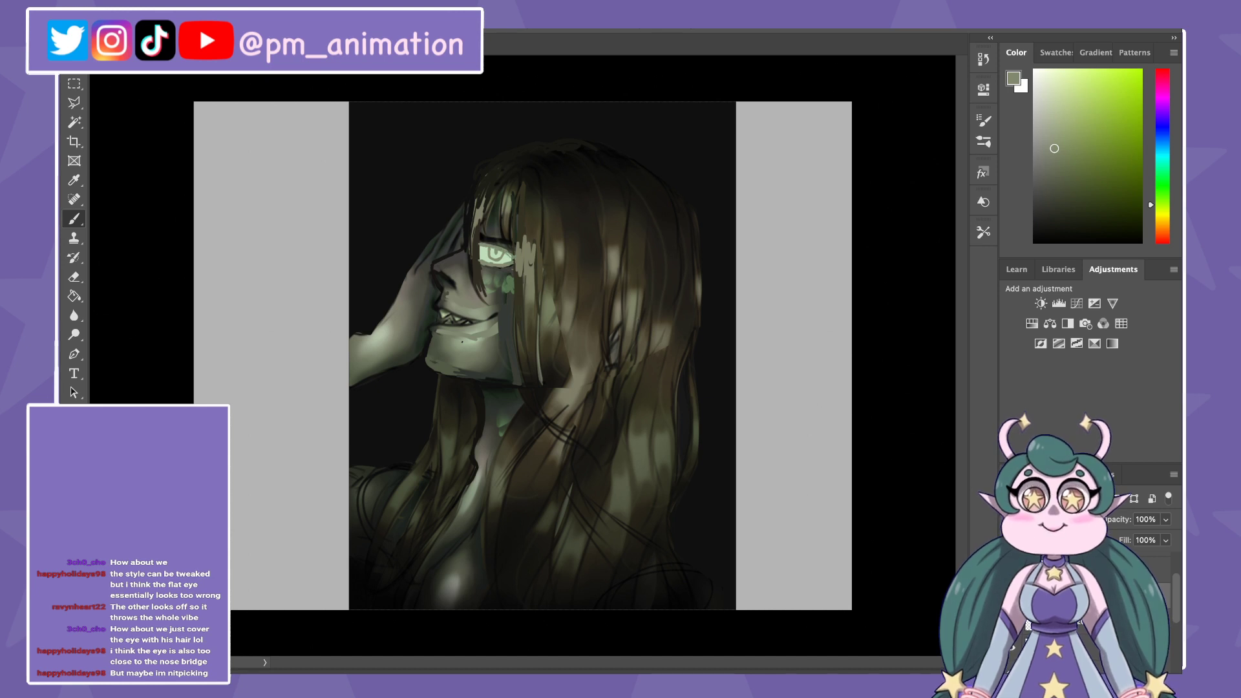
{"action": "left_click", "coordinate": [498, 245], "text": "alt"}
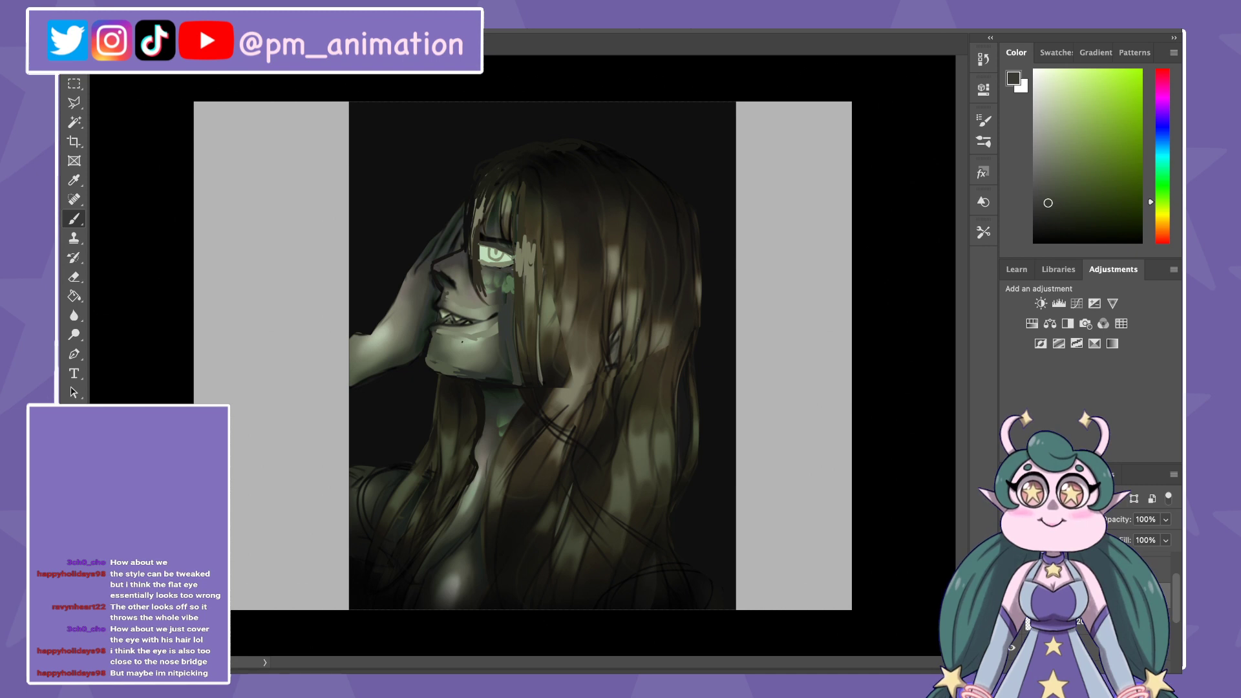
{"action": "left_click", "coordinate": [504, 263], "text": "alt"}
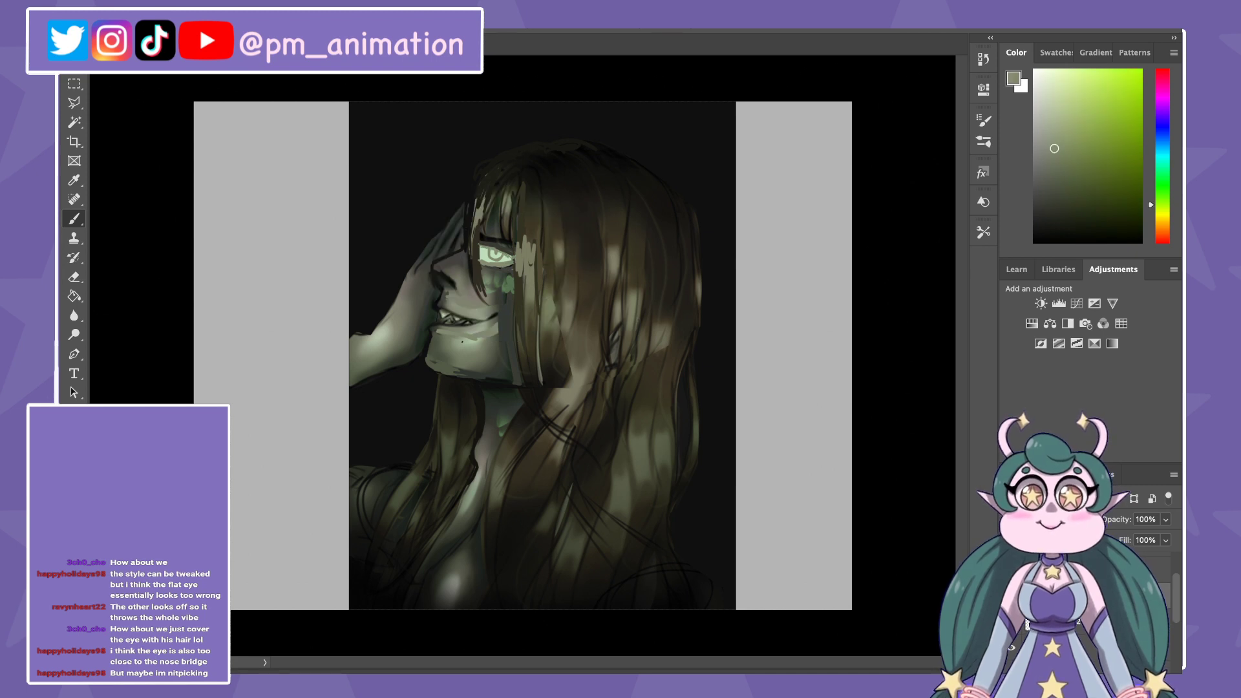
{"action": "left_click", "coordinate": [520, 231], "text": "alt"}
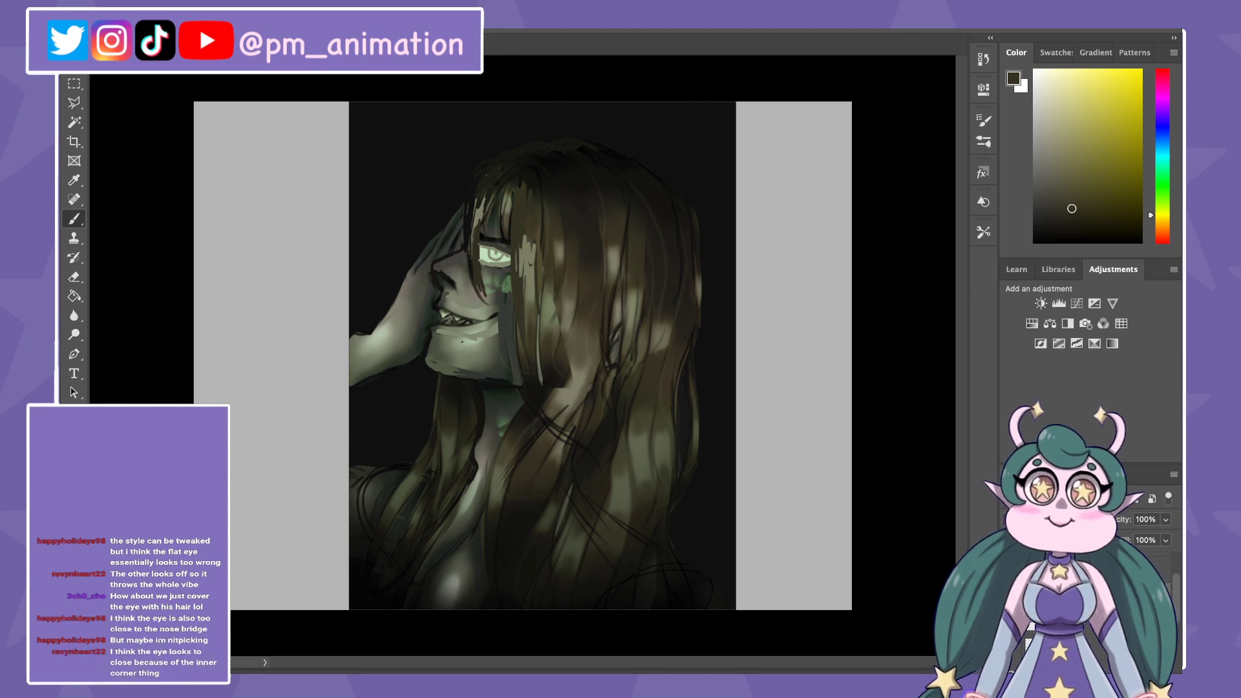
{"action": "left_click", "coordinate": [506, 287], "text": "alt"}
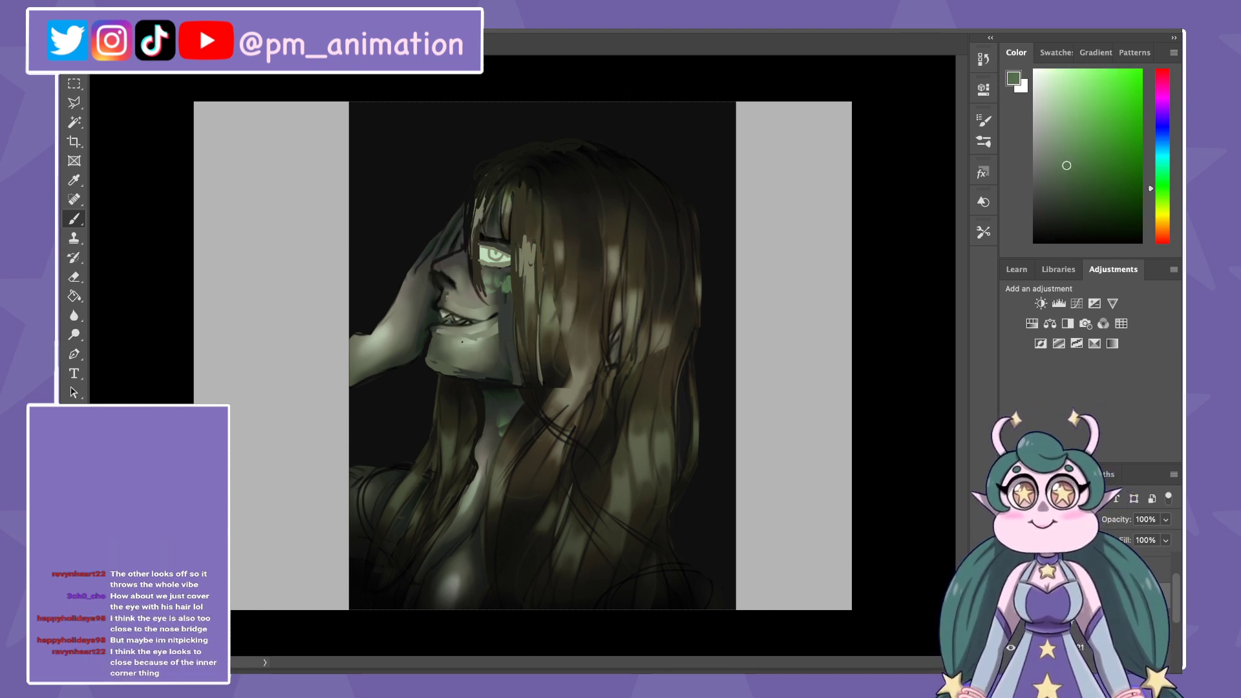
{"action": "left_click", "coordinate": [457, 253], "text": "alt"}
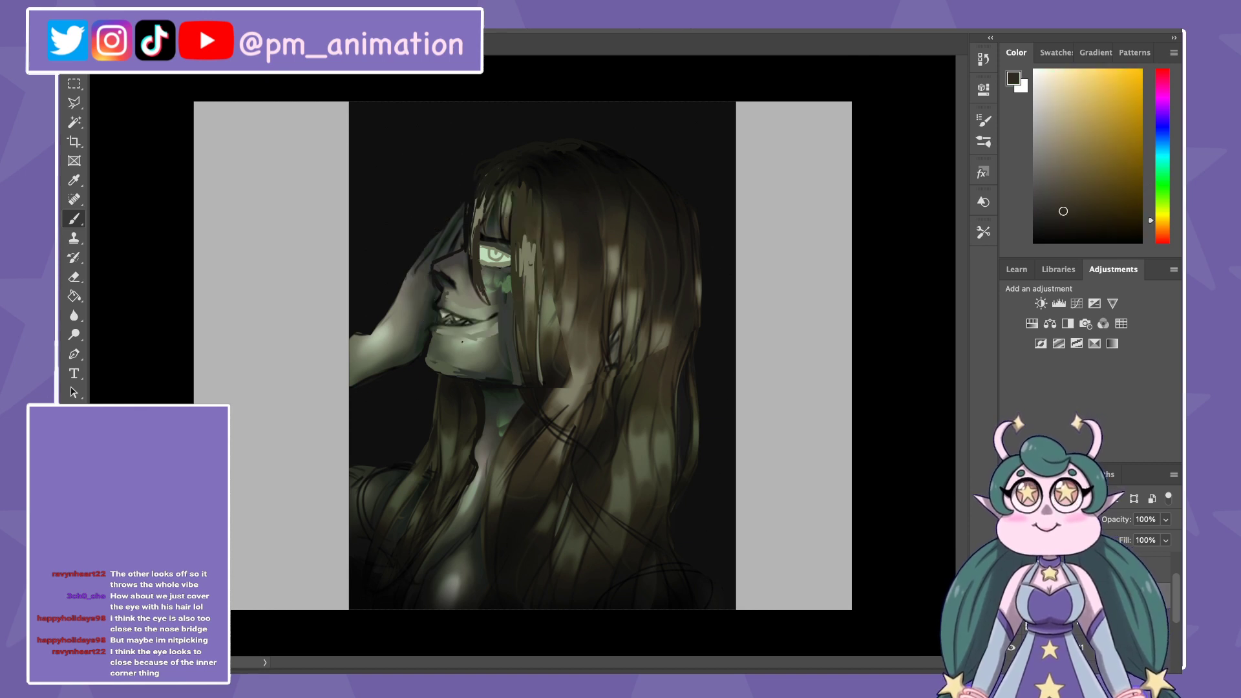
{"action": "left_click_drag", "start_coordinate": [481, 246], "coordinate": [481, 265]}
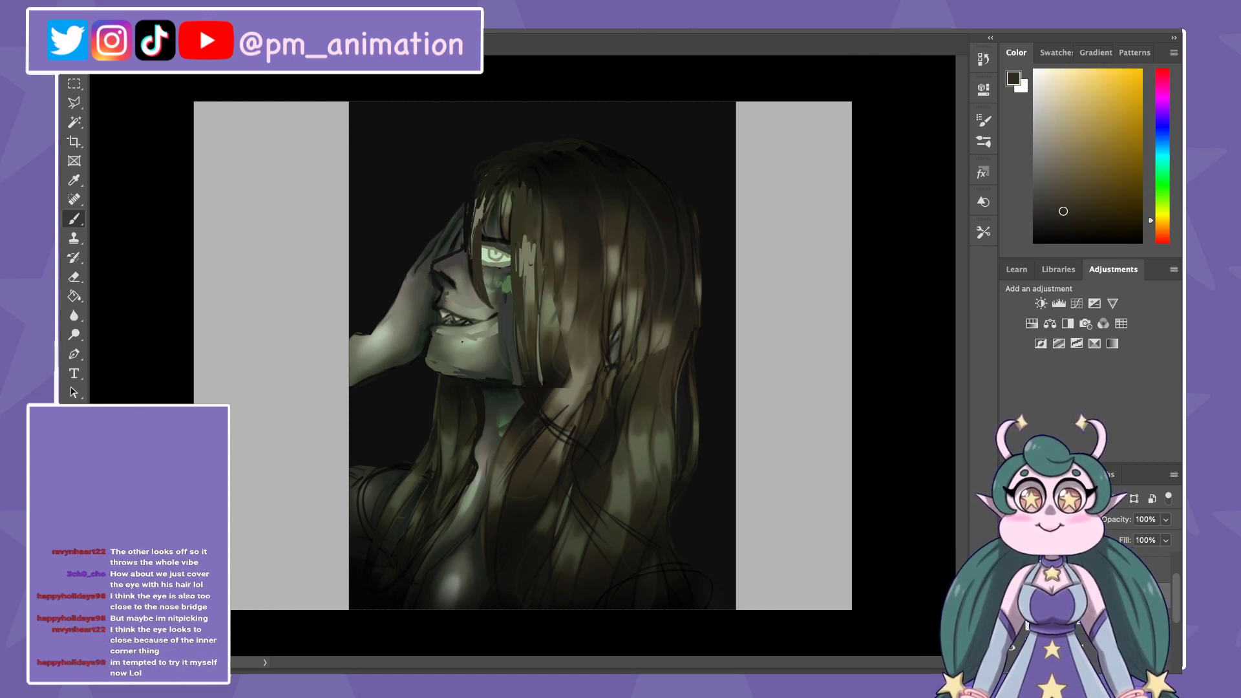
{"action": "left_click", "coordinate": [470, 226], "text": "alt"}
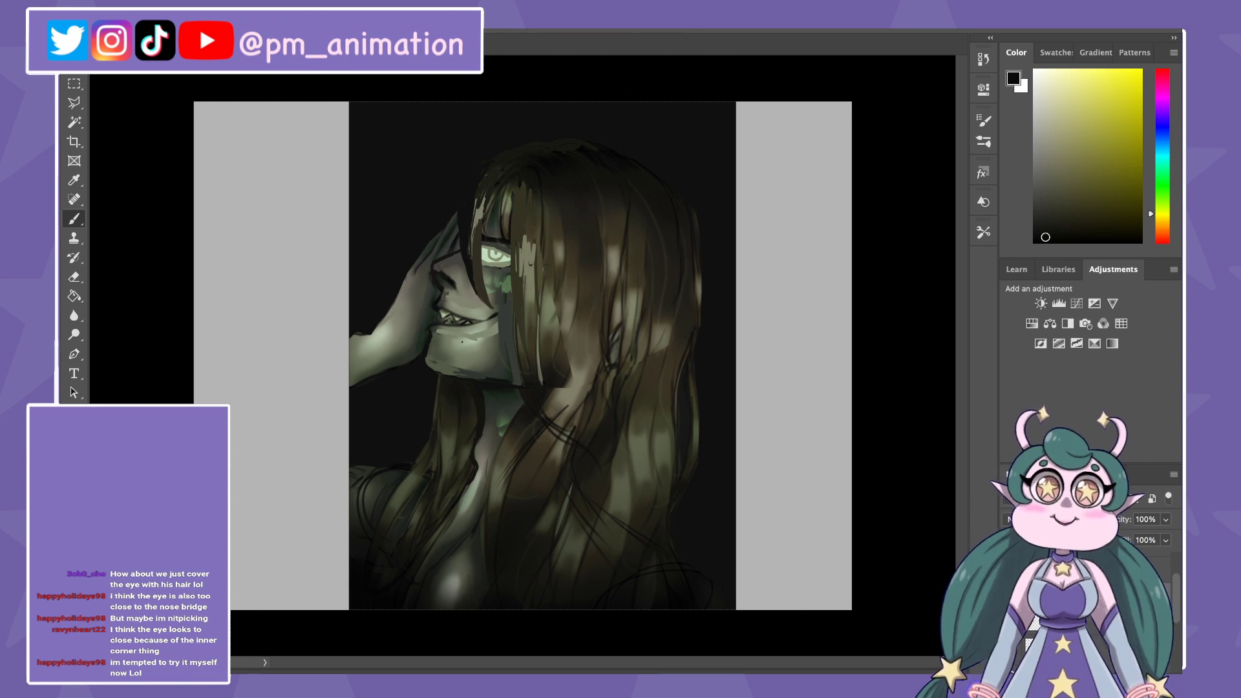
{"action": "key", "text": "ctrl+minus"}
{"action": "key", "text": "ctrl+plus"}
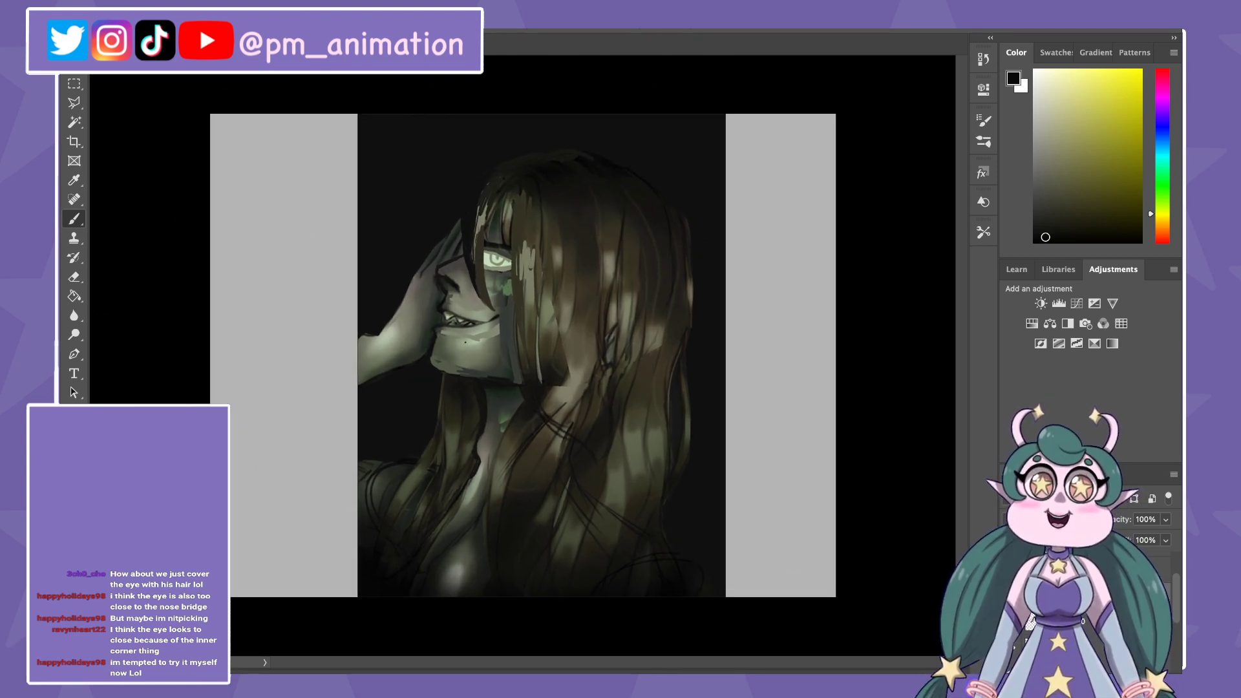
Step: Make a polygonal selection around the lower face and hair, and pick a dark grey-olive
{"action": "key", "text": "l"}
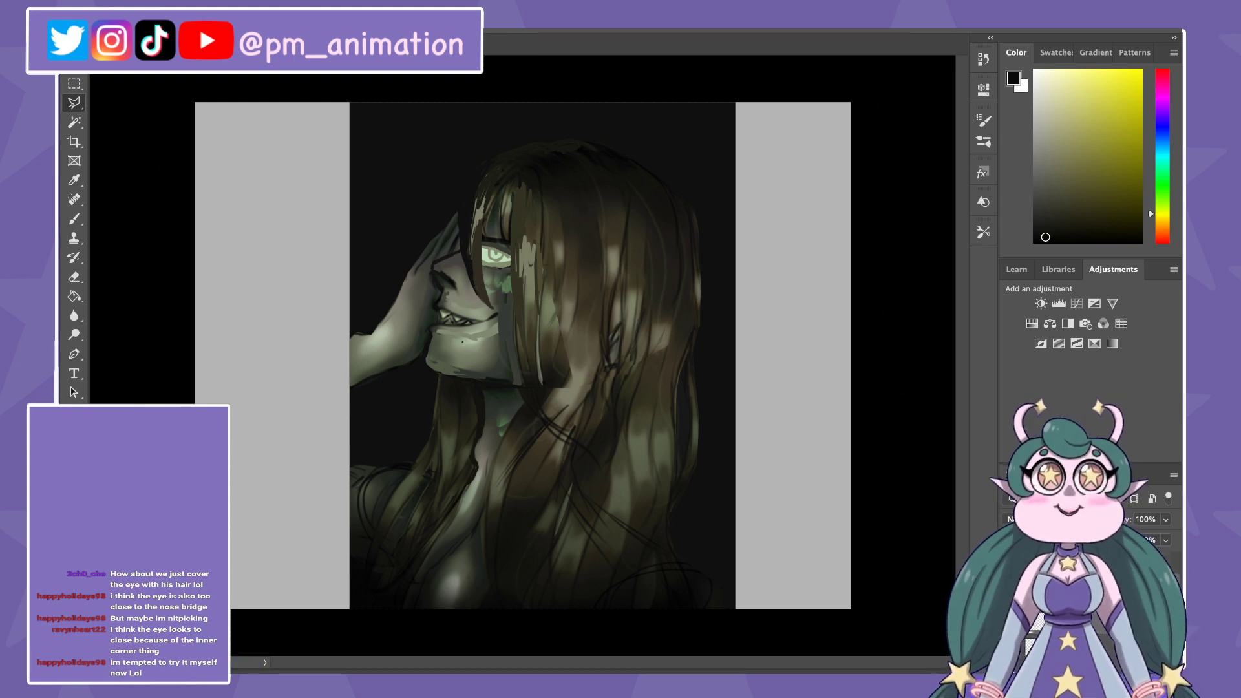
{"action": "left_click", "coordinate": [313, 420]}
{"action": "left_click", "coordinate": [416, 380]}
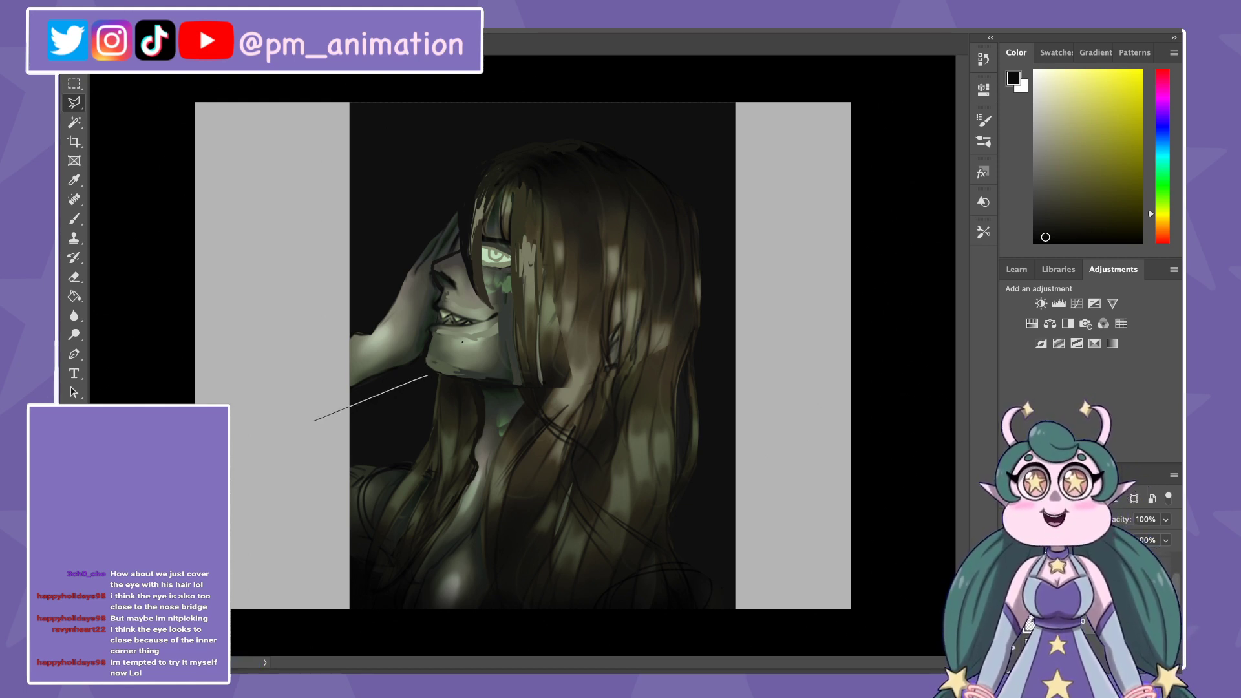
{"action": "left_click", "coordinate": [481, 264]}
{"action": "left_click", "coordinate": [506, 187]}
{"action": "left_click", "coordinate": [462, 174]}
{"action": "double_click", "coordinate": [390, 225]}
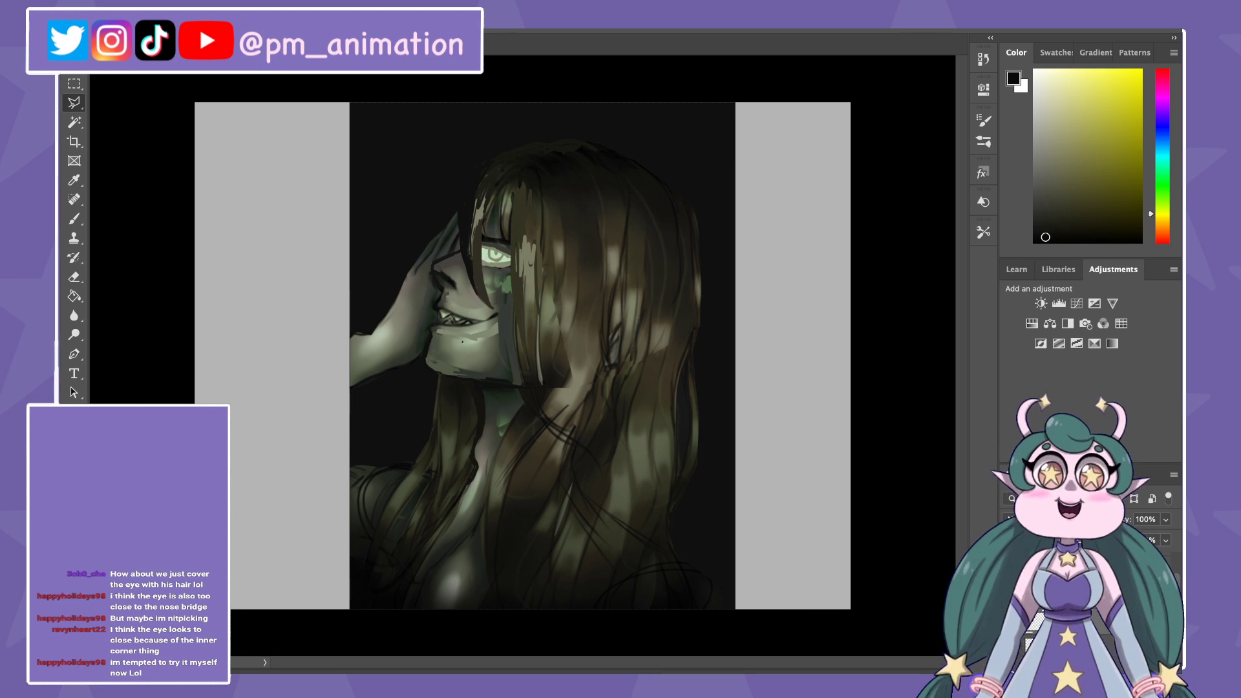
{"action": "key", "text": "b"}
{"action": "left_click", "coordinate": [419, 274], "text": "alt"}
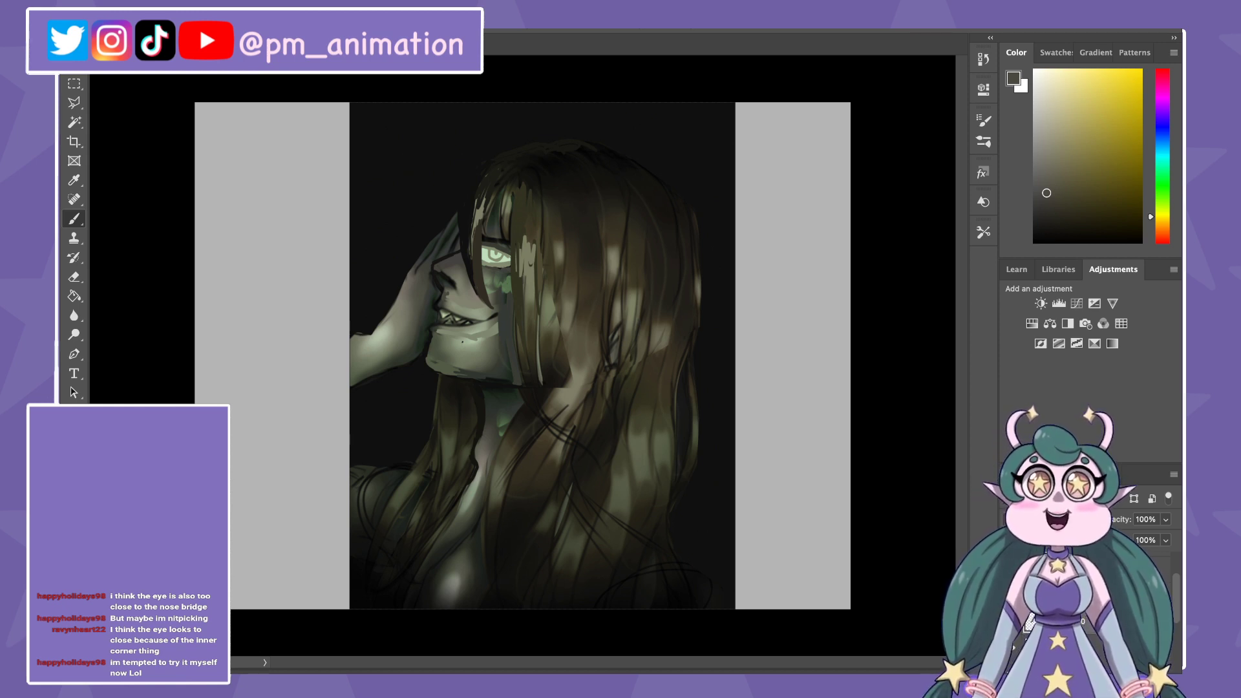
Step: Place a hand reference photo at the upper left and repaint the fingers smoother
{"action": "mouse_move", "coordinate": [831, 313]}
{"action": "left_mouse_down"}
{"action": "mouse_move", "coordinate": [388, 312]}
{"action": "mouse_move", "coordinate": [277, 246]}
{"action": "left_mouse_up"}
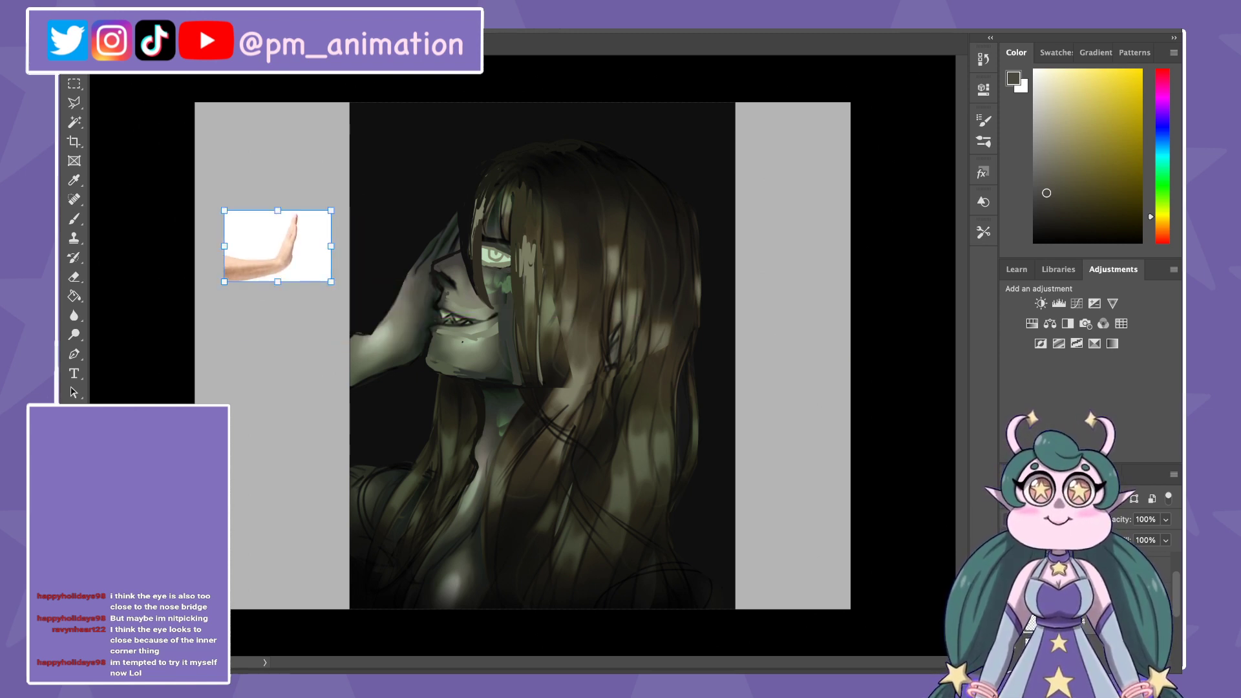
{"action": "key", "text": "Return"}
{"action": "key", "text": "b"}
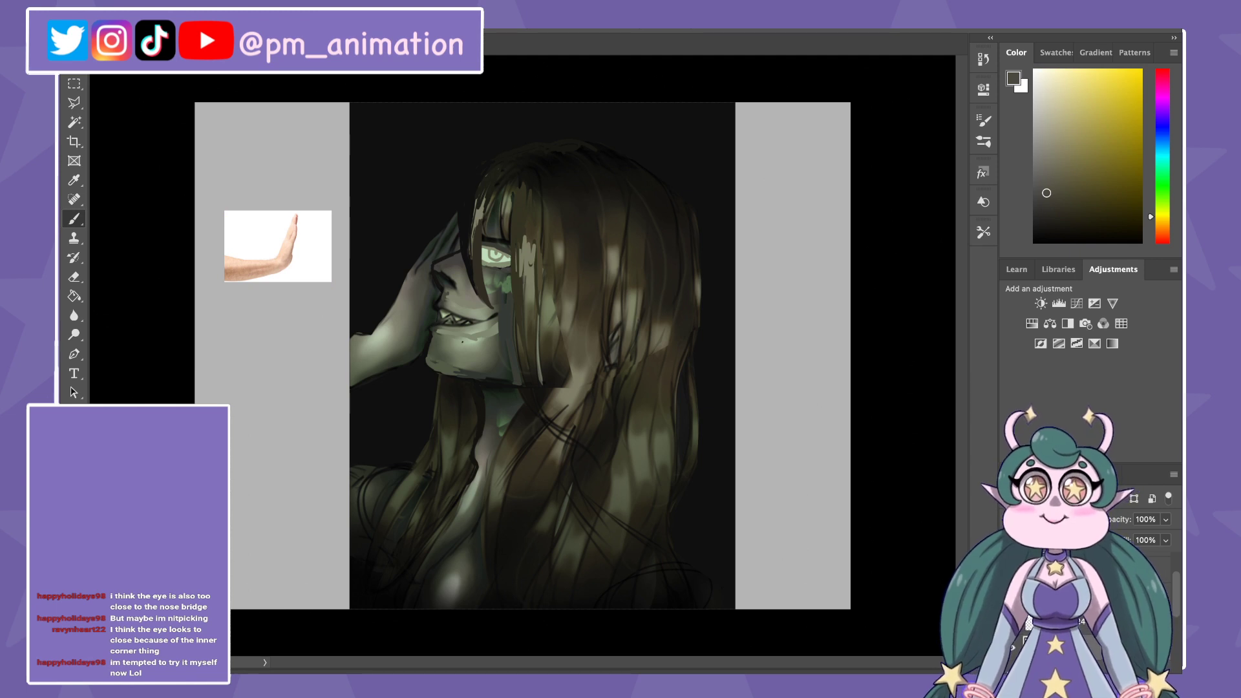
{"action": "left_click", "coordinate": [421, 258], "text": "alt"}
{"action": "left_click_drag", "start_coordinate": [427, 261], "coordinate": [455, 215]}
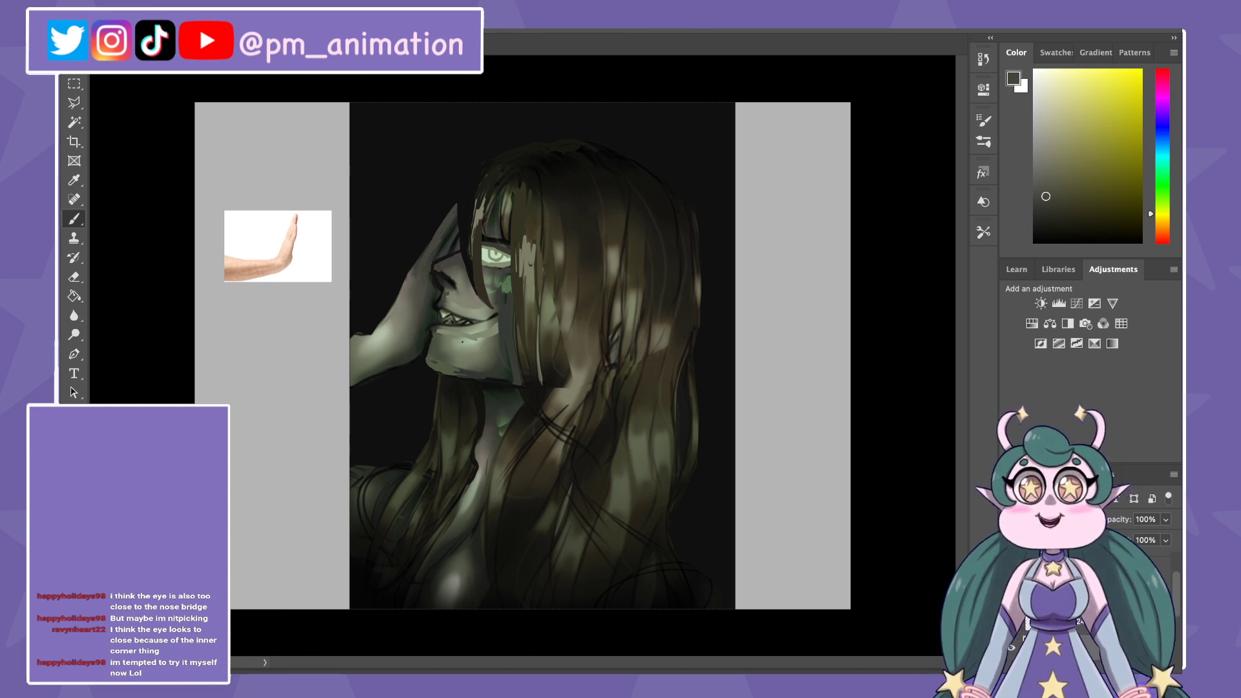
{"action": "left_click_drag", "start_coordinate": [413, 283], "coordinate": [437, 230]}
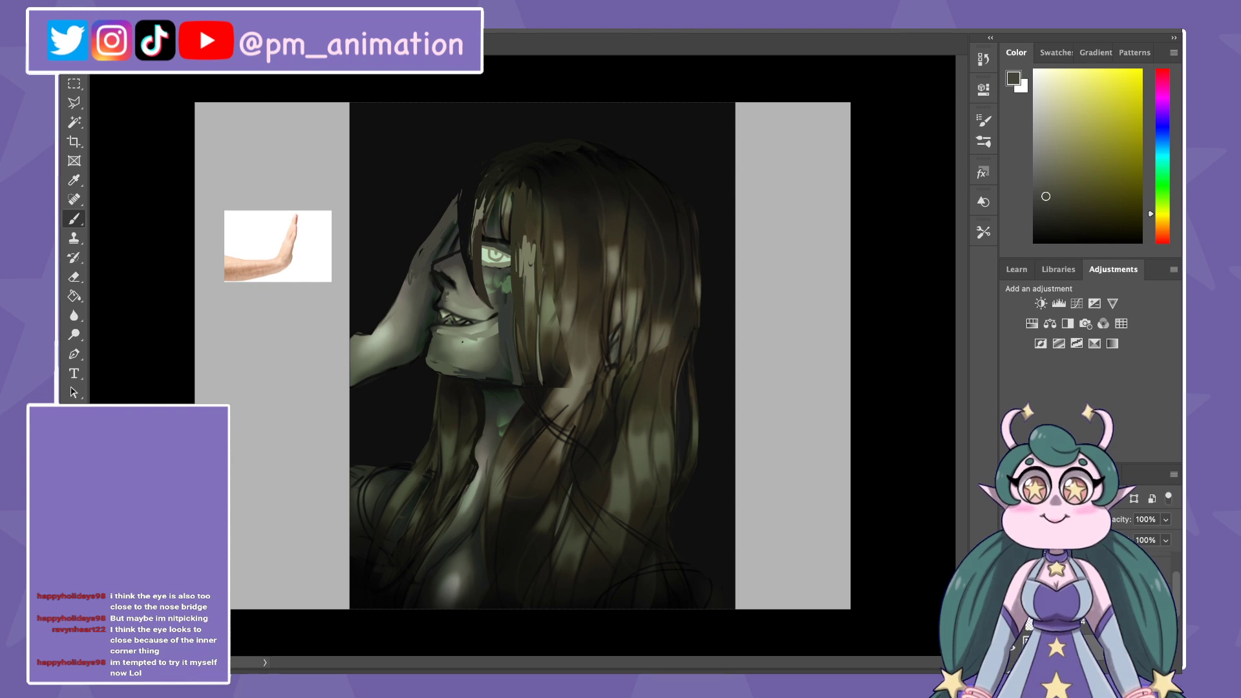
Step: Add darker greens across the fingers and hand's left edge, and fill the fingers lighter
{"action": "left_click", "coordinate": [441, 248], "text": "alt"}
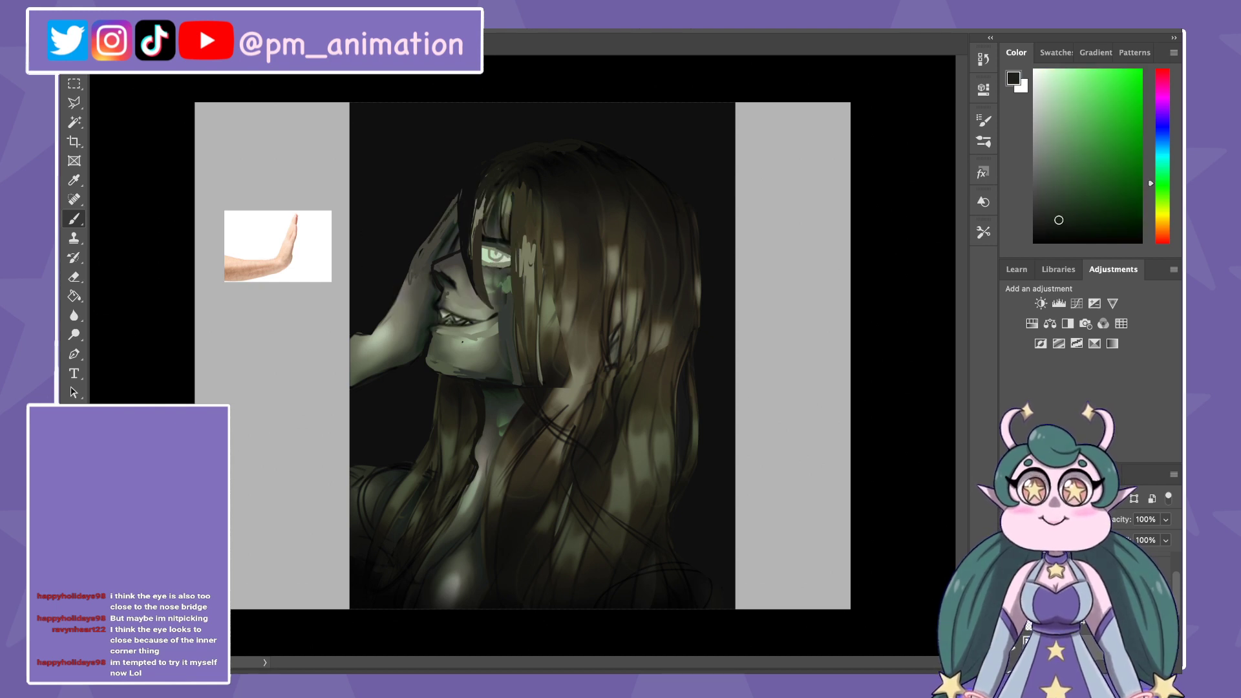
{"action": "left_click_drag", "start_coordinate": [425, 252], "coordinate": [456, 206]}
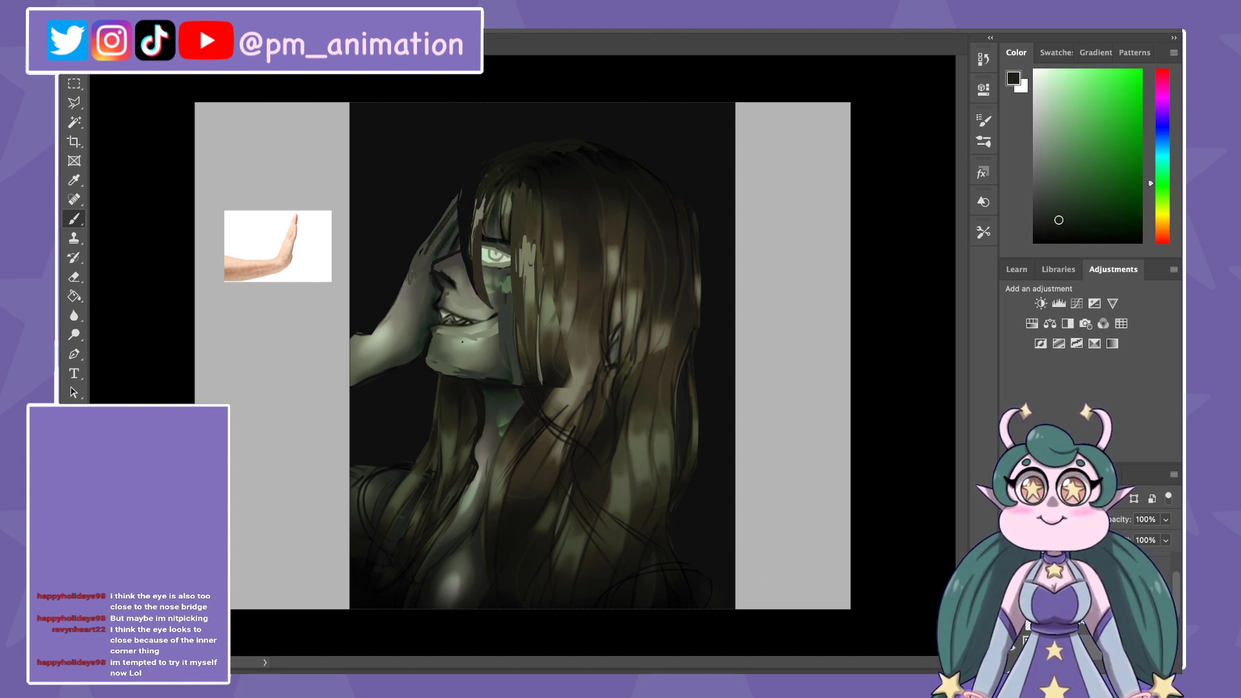
{"action": "left_click", "coordinate": [369, 324], "text": "alt"}
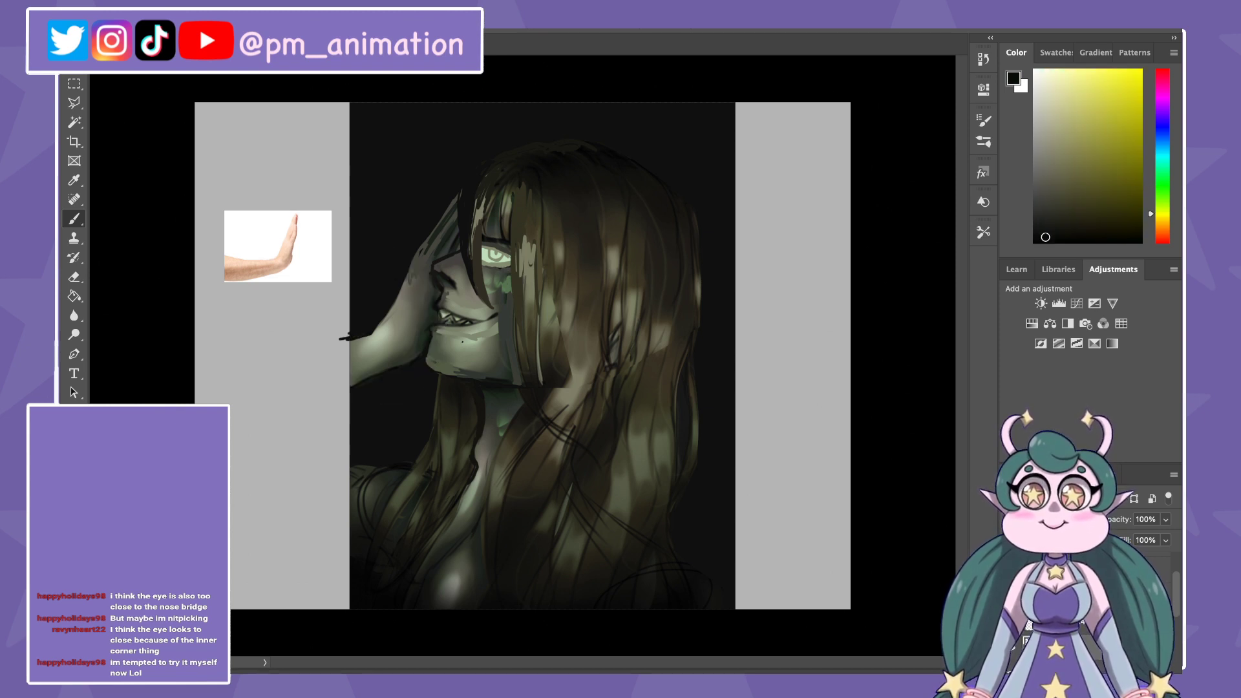
{"action": "left_click", "coordinate": [375, 368], "text": "alt"}
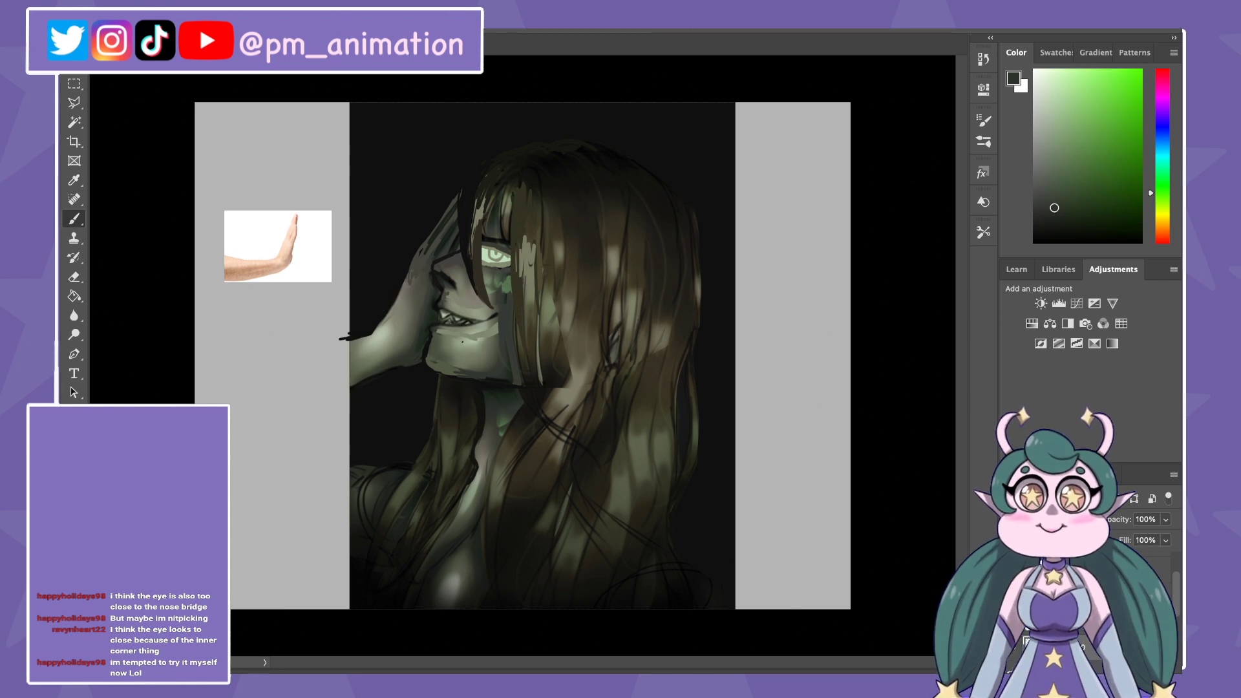
{"action": "left_click_drag", "start_coordinate": [371, 380], "coordinate": [344, 395]}
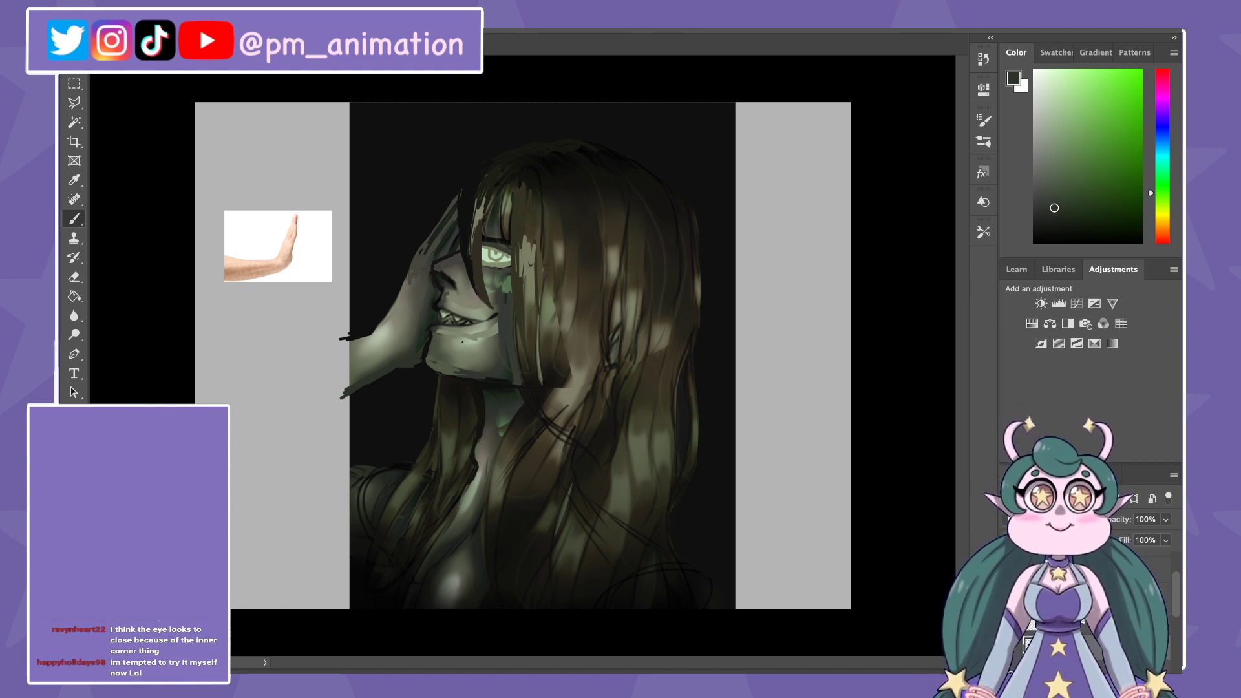
{"action": "left_click_drag", "start_coordinate": [482, 184], "coordinate": [435, 268]}
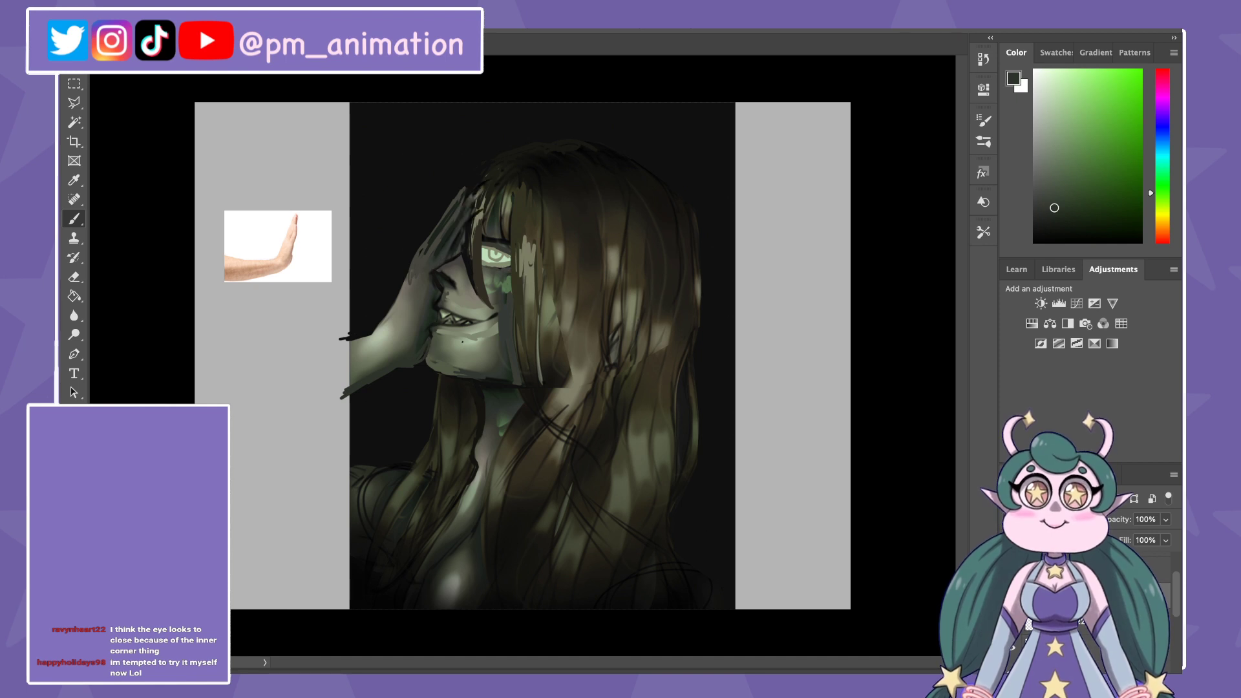
Step: Sample dark hair tones, and set the painting colour to bright red for sketching
{"action": "key", "text": "e"}
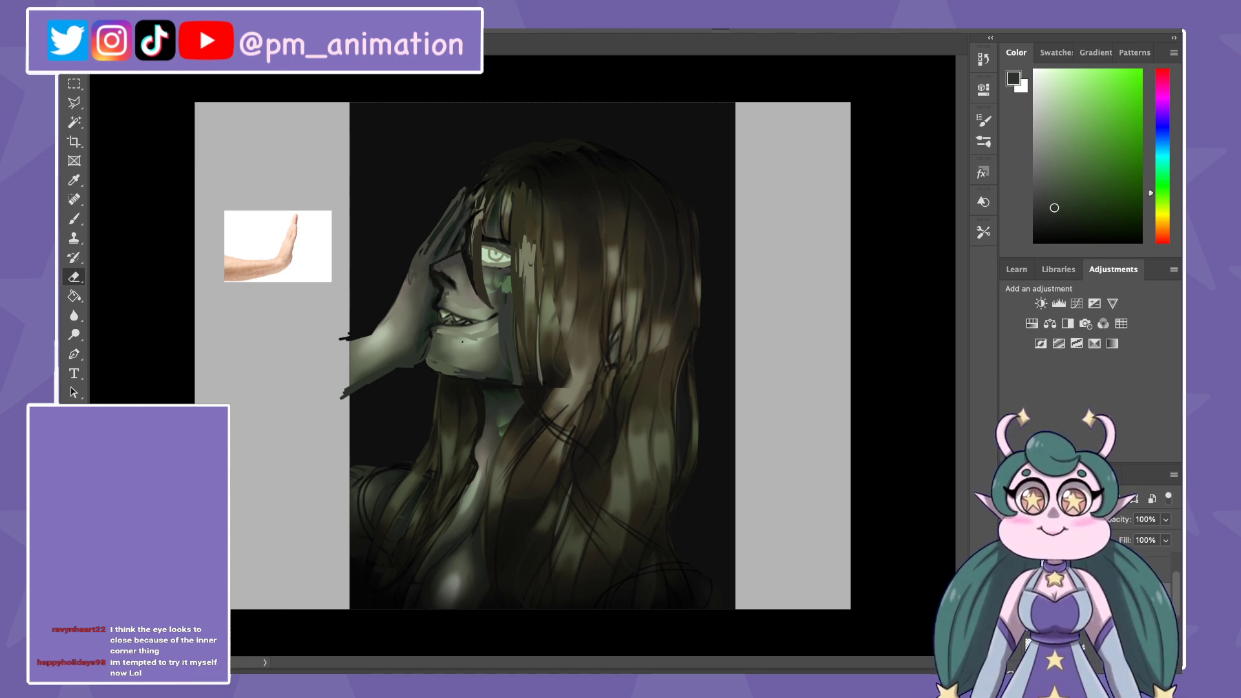
{"action": "key", "text": "b"}
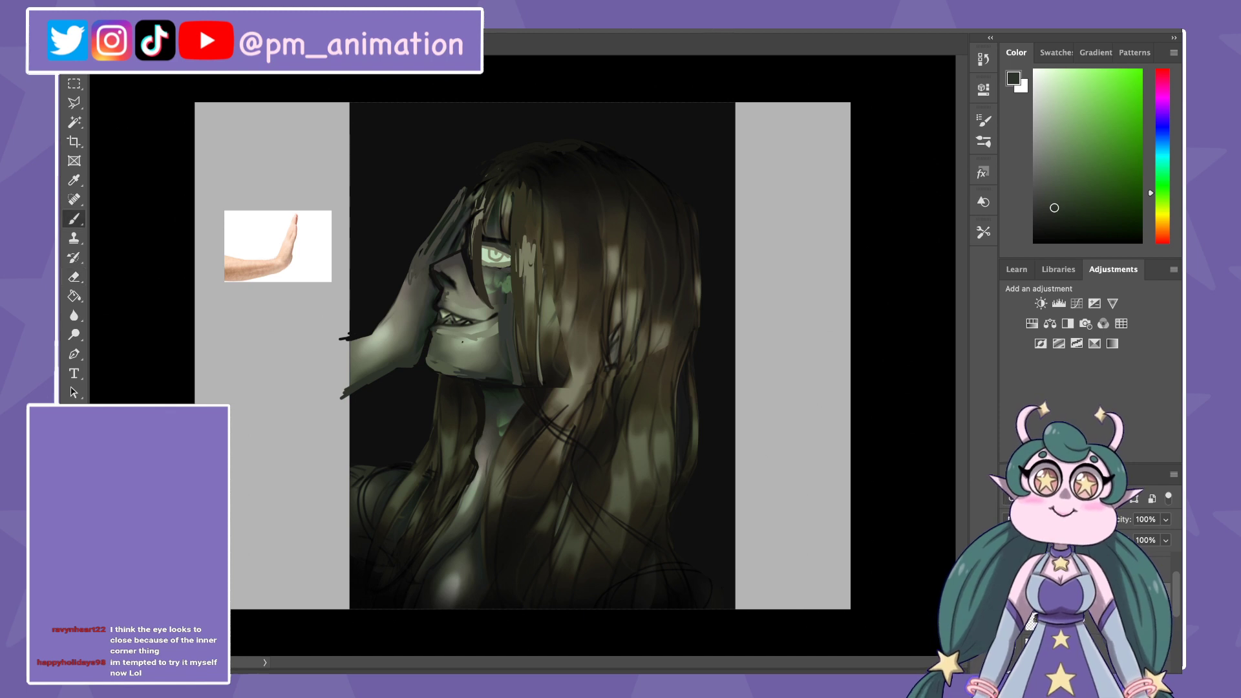
{"action": "left_click", "coordinate": [478, 181], "text": "alt"}
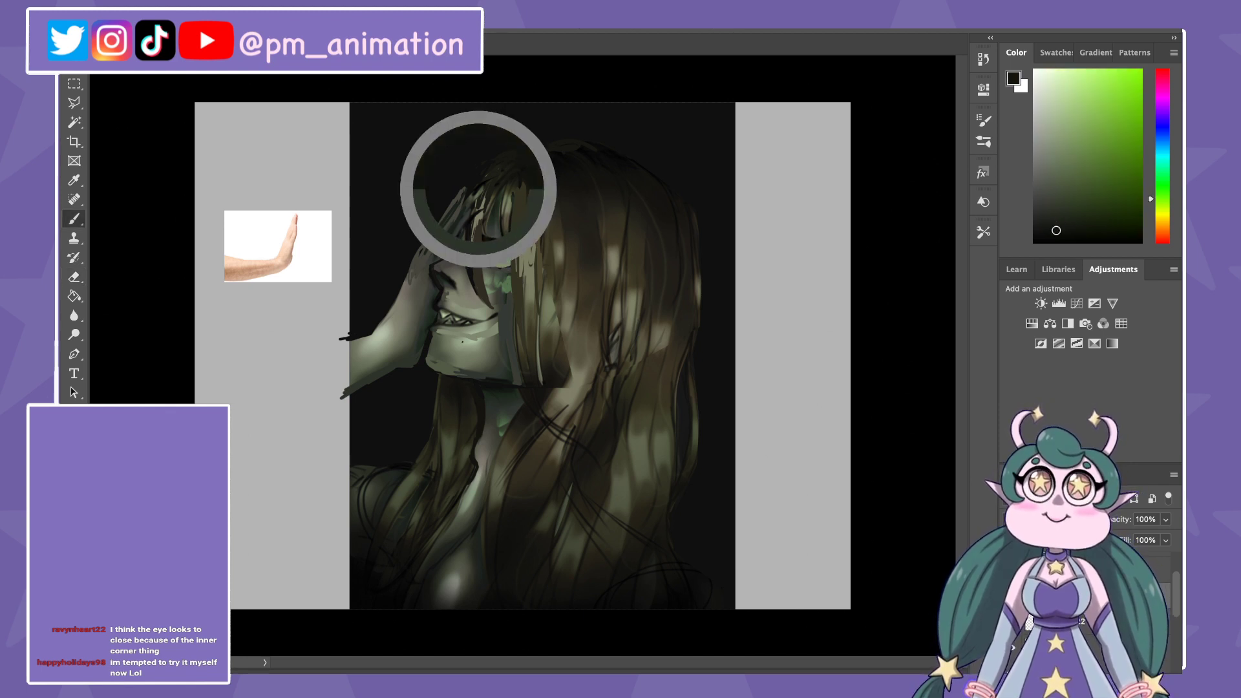
{"action": "left_click", "coordinate": [451, 224], "text": "alt"}
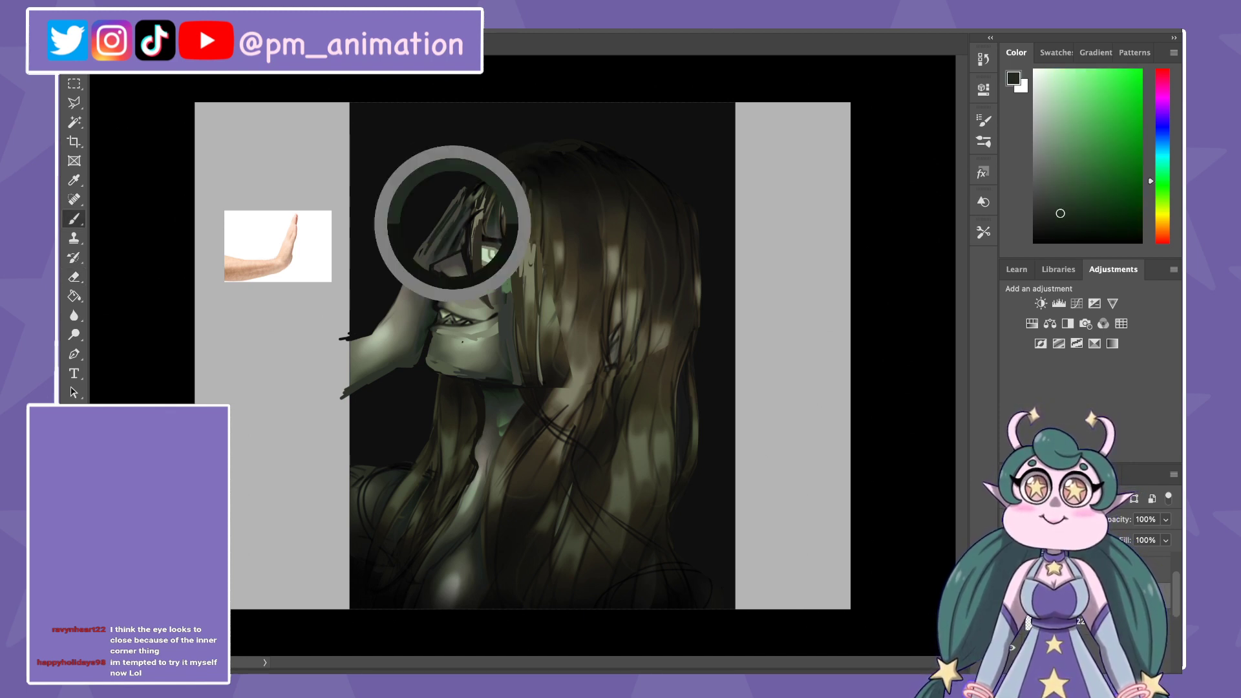
{"action": "left_click", "coordinate": [451, 223], "text": "alt"}
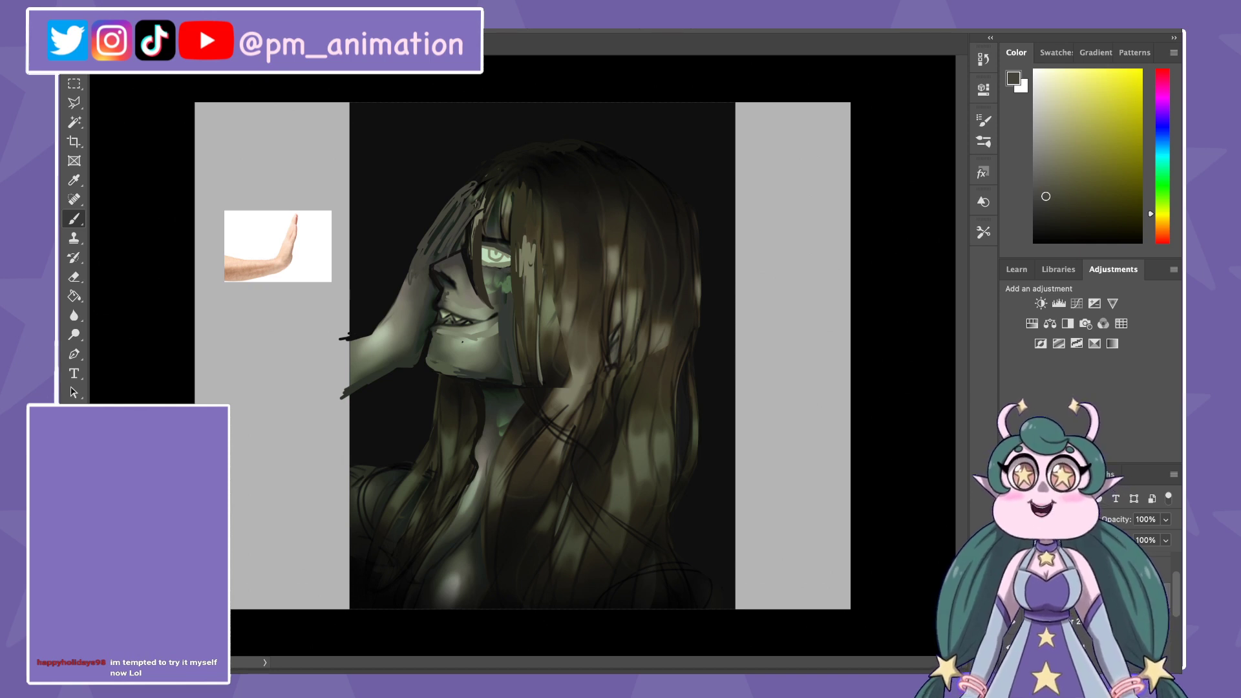
{"action": "left_click", "coordinate": [1163, 70]}
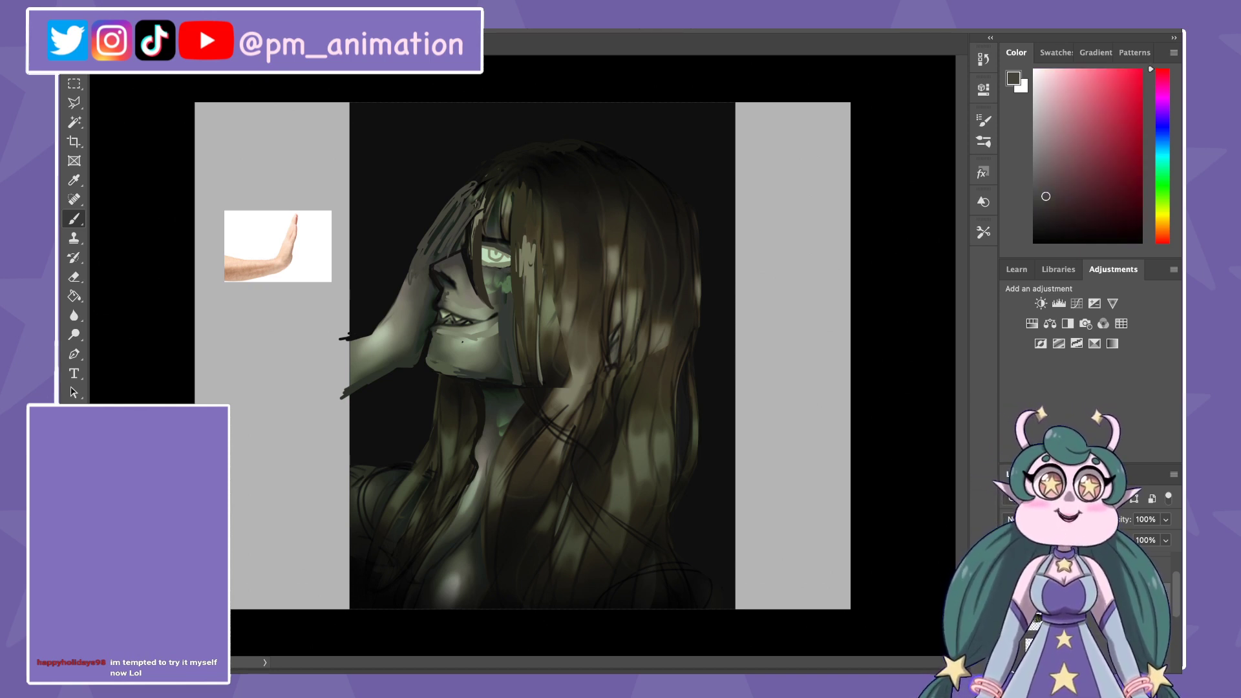
{"action": "left_click", "coordinate": [1132, 81]}
Step: Delete the hand covering the face to reveal the bare profile
{"action": "key", "text": "v"}
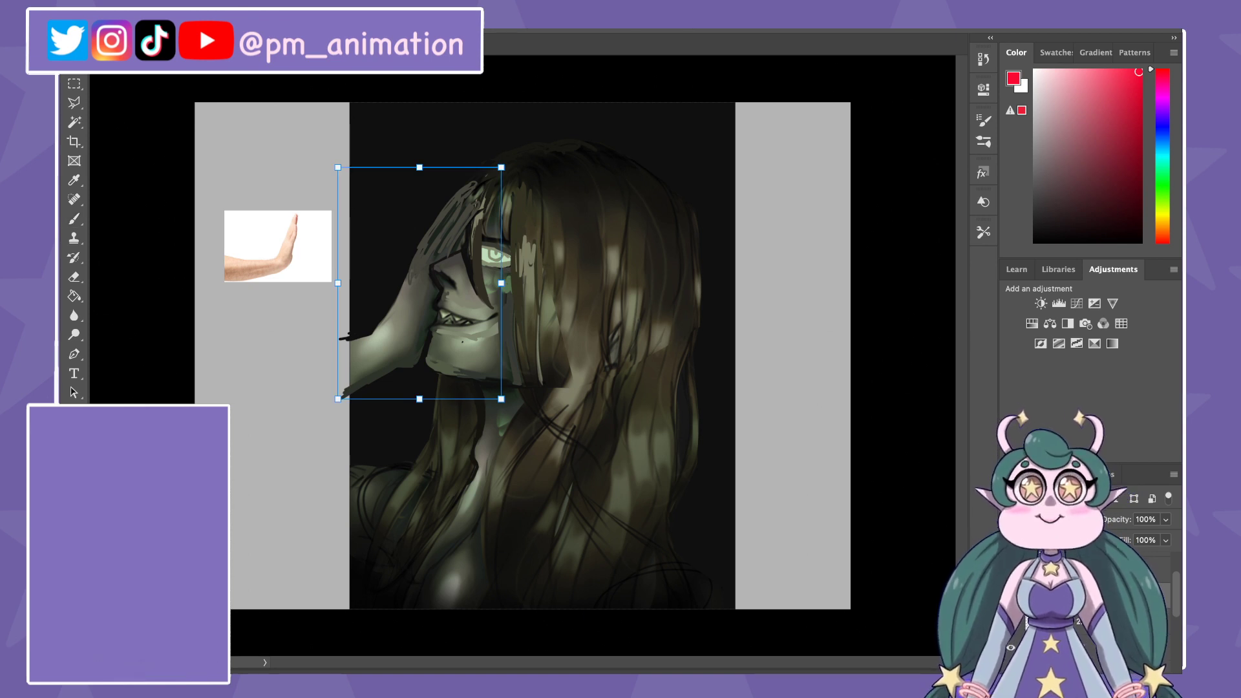
{"action": "key", "text": "Return"}
{"action": "key", "text": "b"}
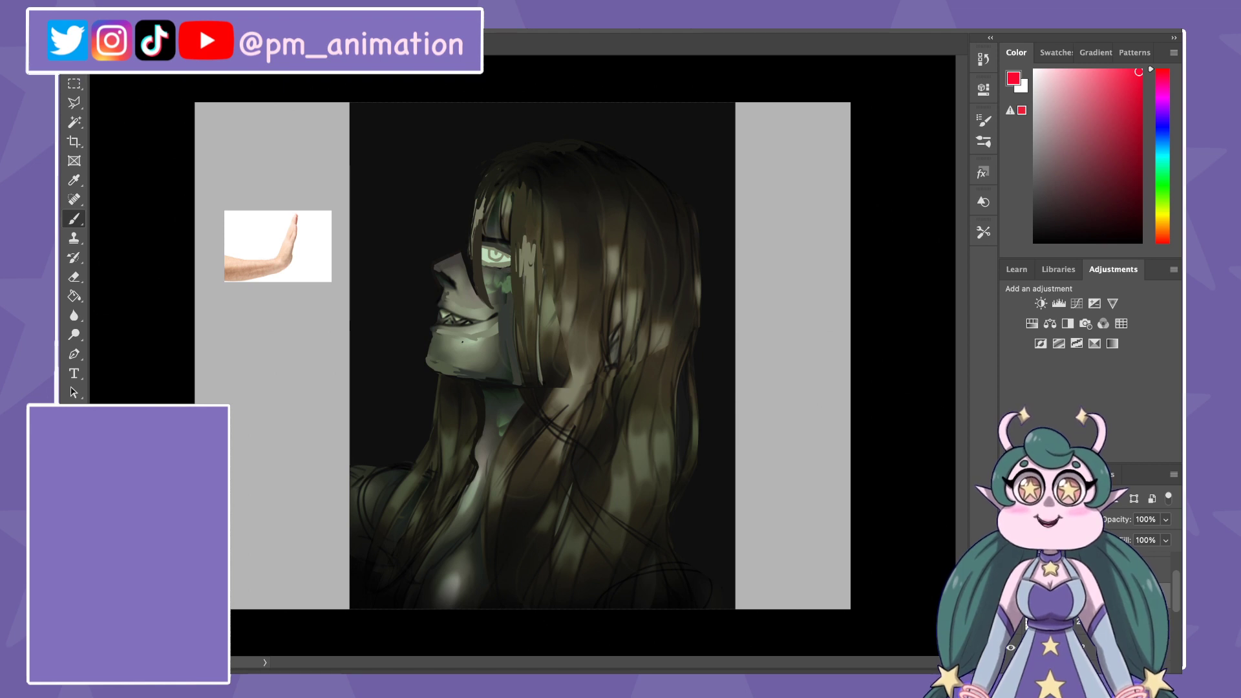
Step: Sketch red guide lines for the head profile and mouth, erasing one attempt
{"action": "mouse_move", "coordinate": [408, 284]}
{"action": "left_mouse_down"}
{"action": "mouse_move", "coordinate": [449, 192]}
{"action": "mouse_move", "coordinate": [491, 156]}
{"action": "left_mouse_up"}
{"action": "key", "text": "e"}
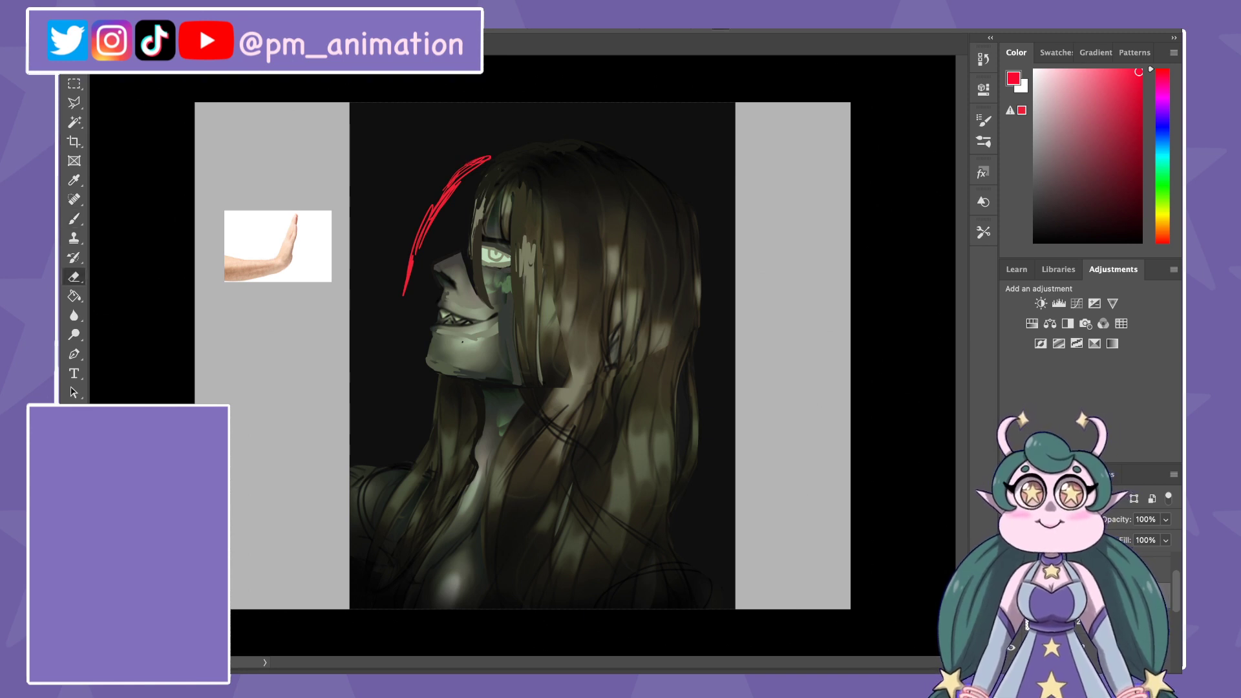
{"action": "key", "text": "Delete"}
{"action": "key", "text": "b"}
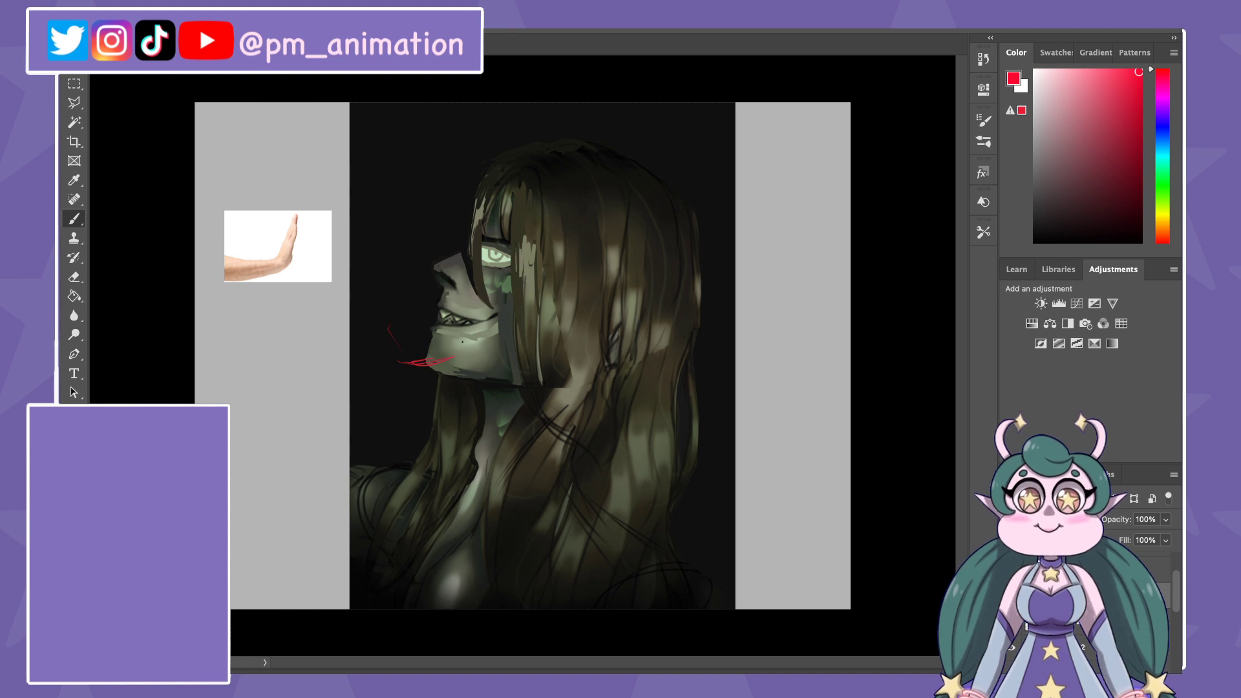
{"action": "left_click_drag", "start_coordinate": [387, 329], "coordinate": [446, 331]}
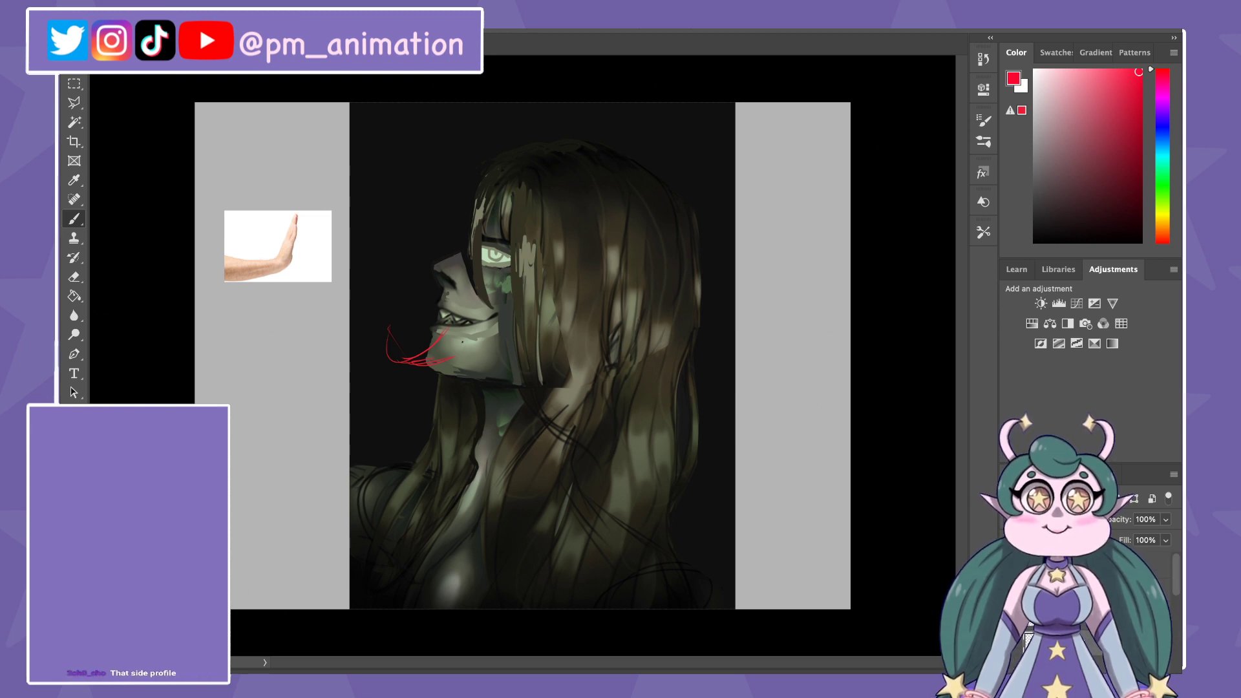
Step: Compare against the original hand, undo the red sketches, and sample a dark olive tone
{"action": "key", "text": "ctrl+shift+alt+n"}
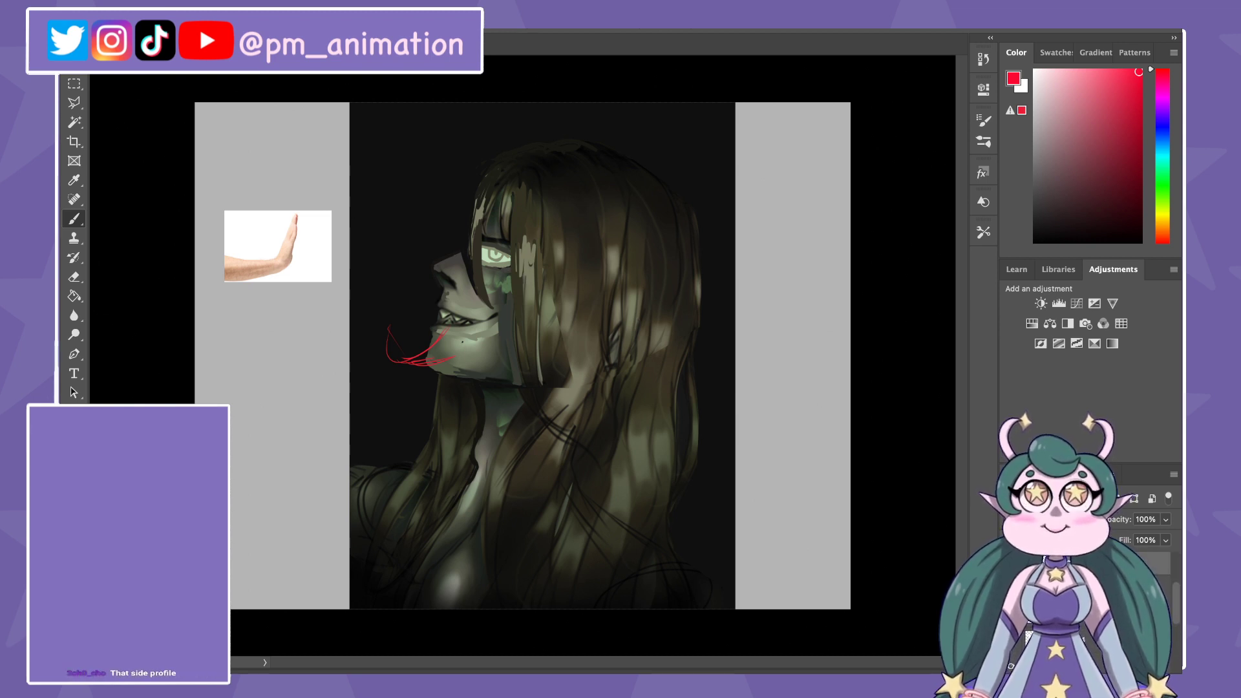
{"action": "key", "text": "ctrl+v"}
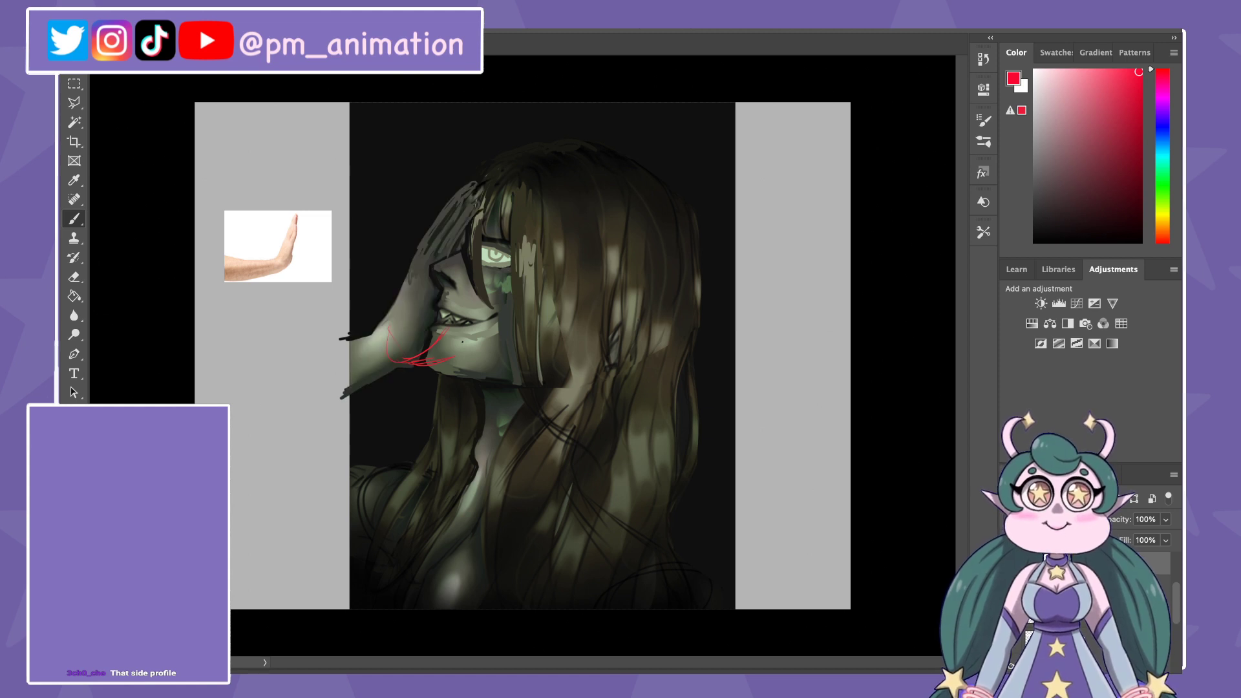
{"action": "key", "text": "ctrl+z"}
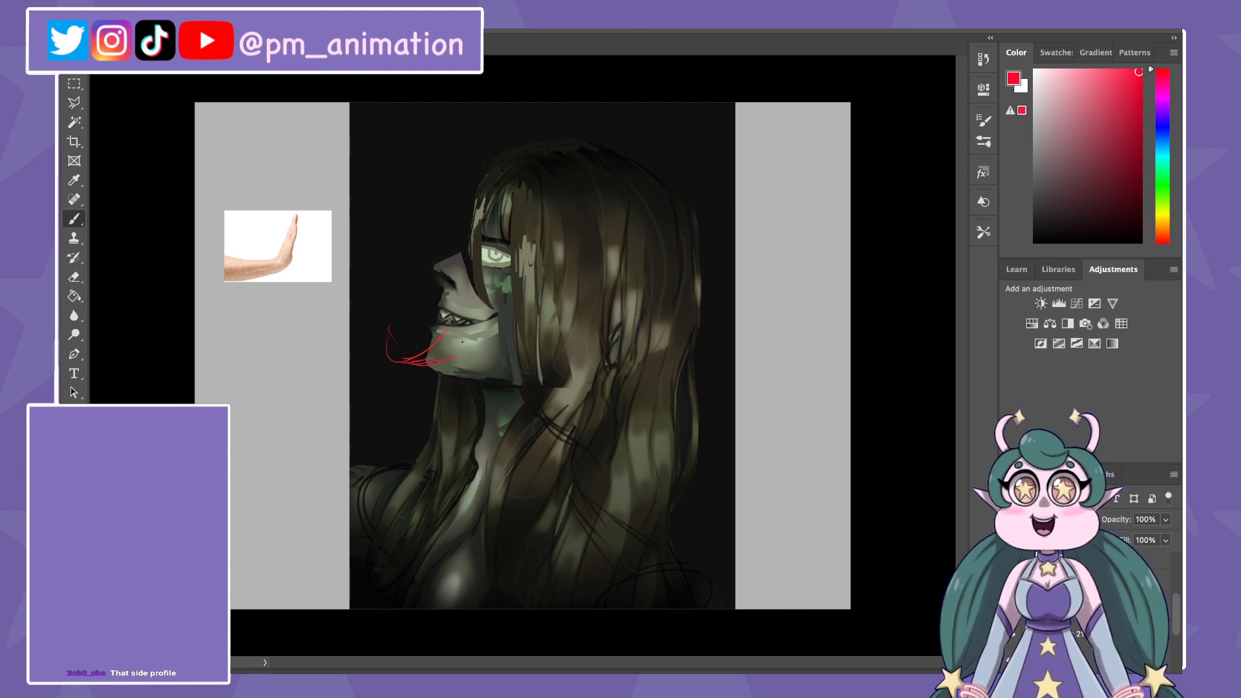
{"action": "key", "text": "ctrl+z"}
{"action": "mouse_move", "coordinate": [439, 190]}
{"action": "left_mouse_down"}
{"action": "mouse_move", "coordinate": [488, 159]}
{"action": "mouse_move", "coordinate": [424, 221]}
{"action": "mouse_move", "coordinate": [456, 250]}
{"action": "left_mouse_up"}
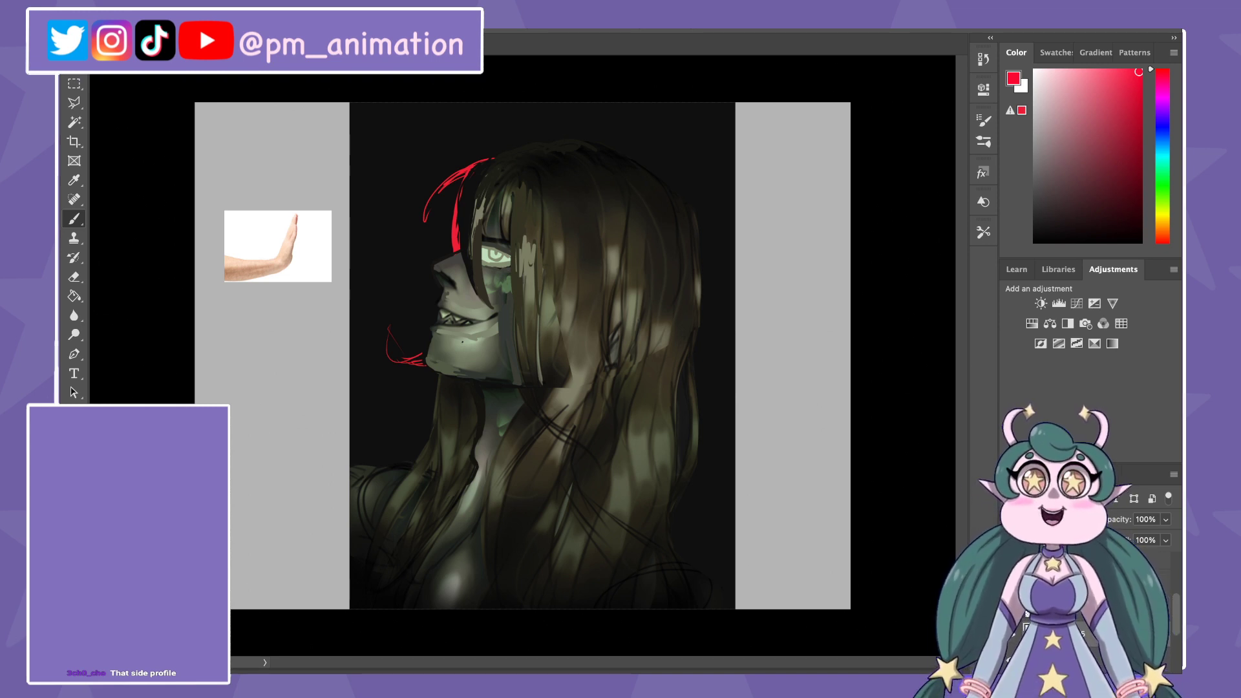
{"action": "key", "text": "ctrl+z"}
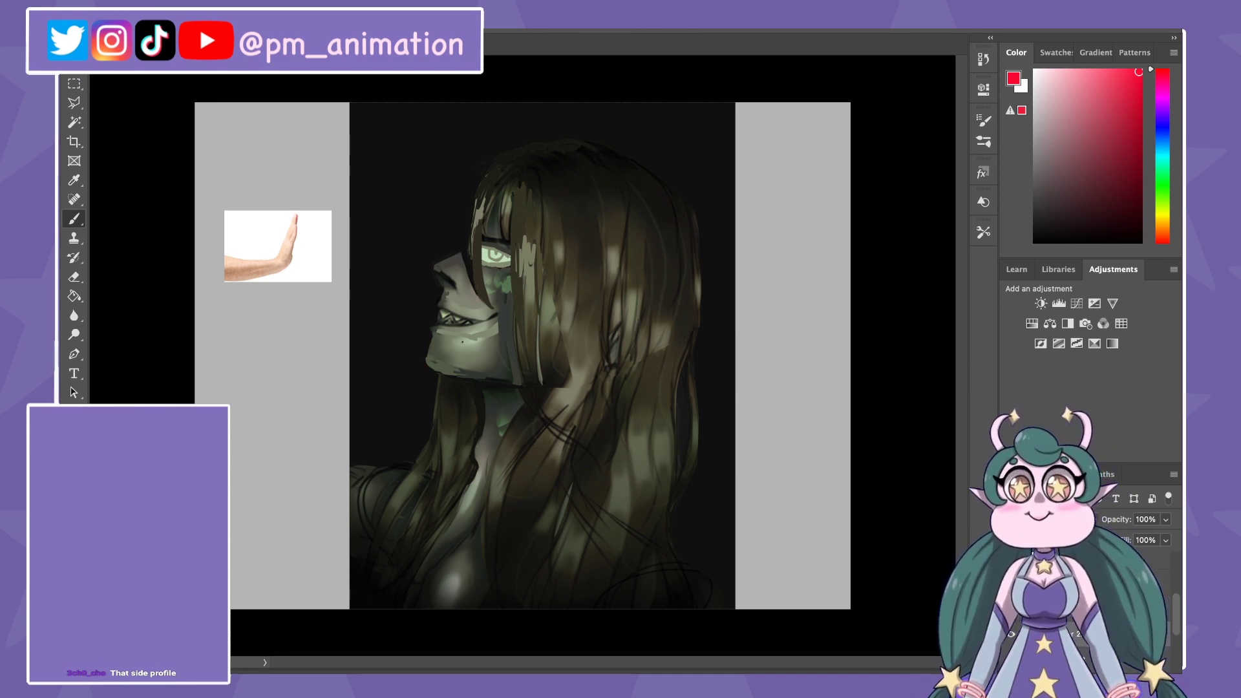
{"action": "left_click", "coordinate": [467, 571], "text": "alt"}
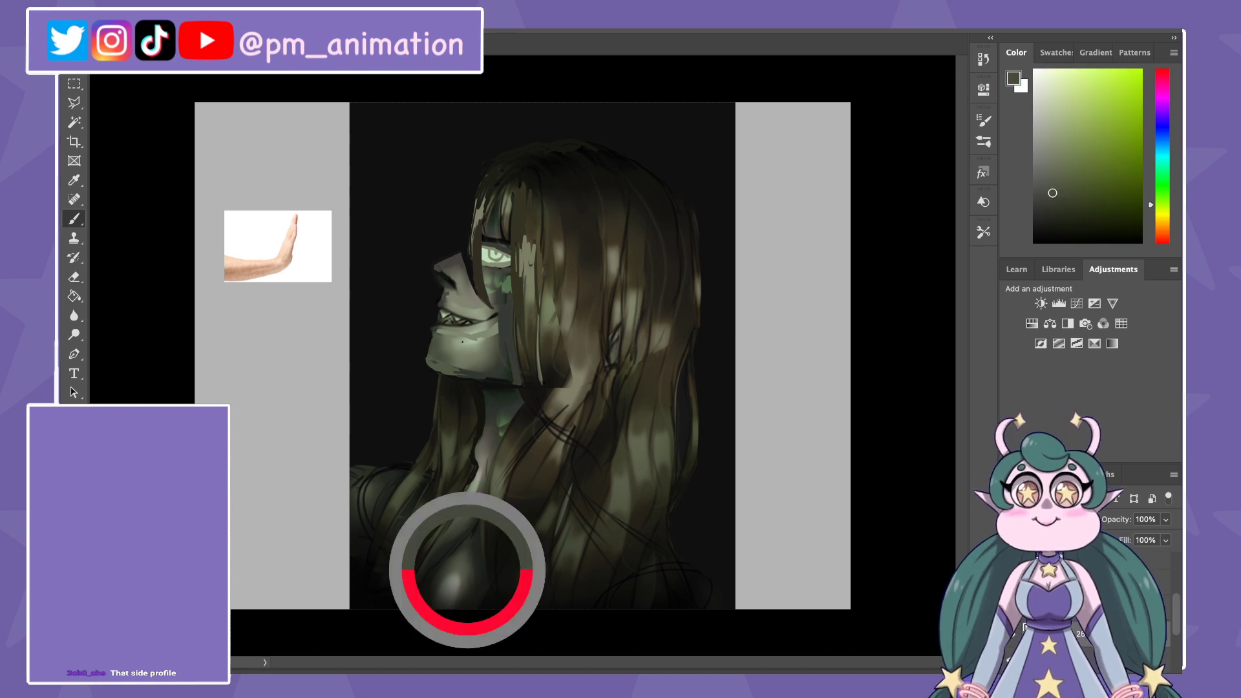
Step: Sample the face's grey-green and block in a flat hand shape against the face and chin
{"action": "left_click", "coordinate": [464, 297], "text": "alt"}
{"action": "mouse_move", "coordinate": [440, 234]}
{"action": "left_mouse_down"}
{"action": "mouse_move", "coordinate": [415, 299]}
{"action": "mouse_move", "coordinate": [464, 174]}
{"action": "mouse_move", "coordinate": [485, 155]}
{"action": "mouse_move", "coordinate": [429, 320]}
{"action": "mouse_move", "coordinate": [417, 317]}
{"action": "mouse_move", "coordinate": [437, 325]}
{"action": "mouse_move", "coordinate": [410, 339]}
{"action": "mouse_move", "coordinate": [429, 324]}
{"action": "mouse_move", "coordinate": [425, 349]}
{"action": "left_mouse_up"}
{"action": "left_click_drag", "start_coordinate": [407, 309], "coordinate": [401, 360]}
{"action": "mouse_move", "coordinate": [443, 195]}
{"action": "left_mouse_down"}
{"action": "mouse_move", "coordinate": [406, 369]}
{"action": "mouse_move", "coordinate": [330, 370]}
{"action": "left_mouse_up"}
{"action": "left_click_drag", "start_coordinate": [407, 362], "coordinate": [329, 400]}
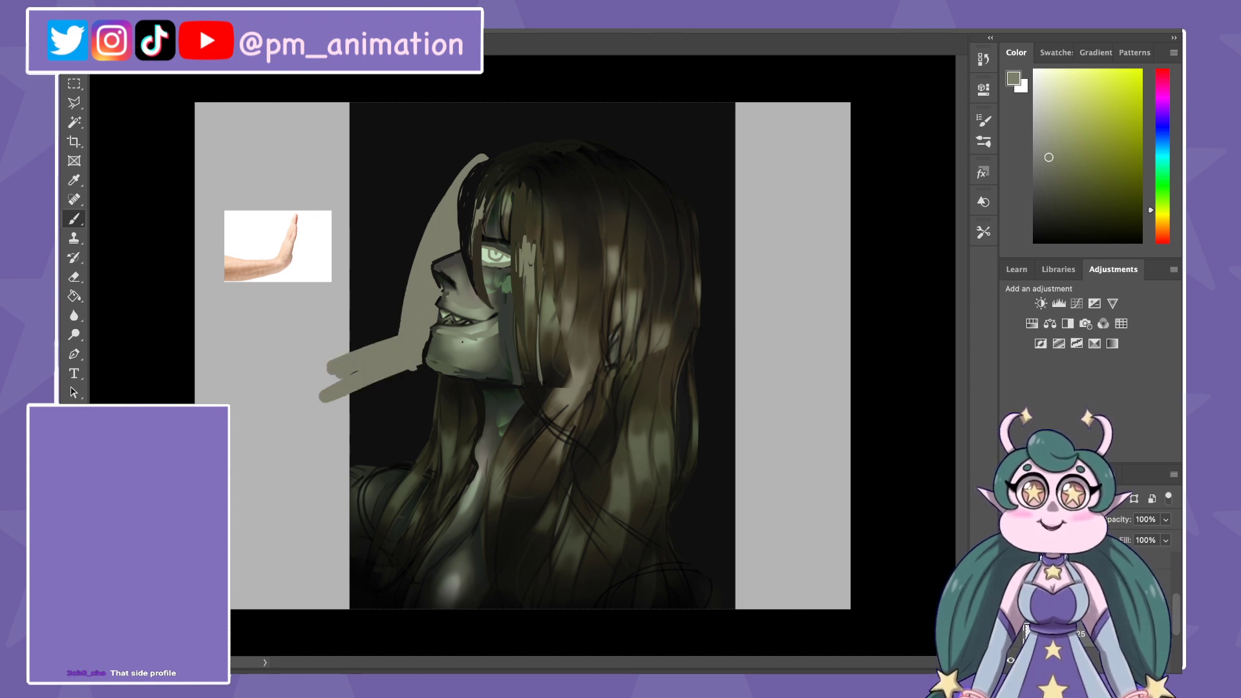
{"action": "left_click_drag", "start_coordinate": [400, 375], "coordinate": [323, 408]}
{"action": "mouse_move", "coordinate": [399, 318]}
{"action": "left_mouse_down"}
{"action": "mouse_move", "coordinate": [325, 349]}
{"action": "mouse_move", "coordinate": [356, 342]}
{"action": "mouse_move", "coordinate": [363, 390]}
{"action": "mouse_move", "coordinate": [383, 386]}
{"action": "left_mouse_up"}
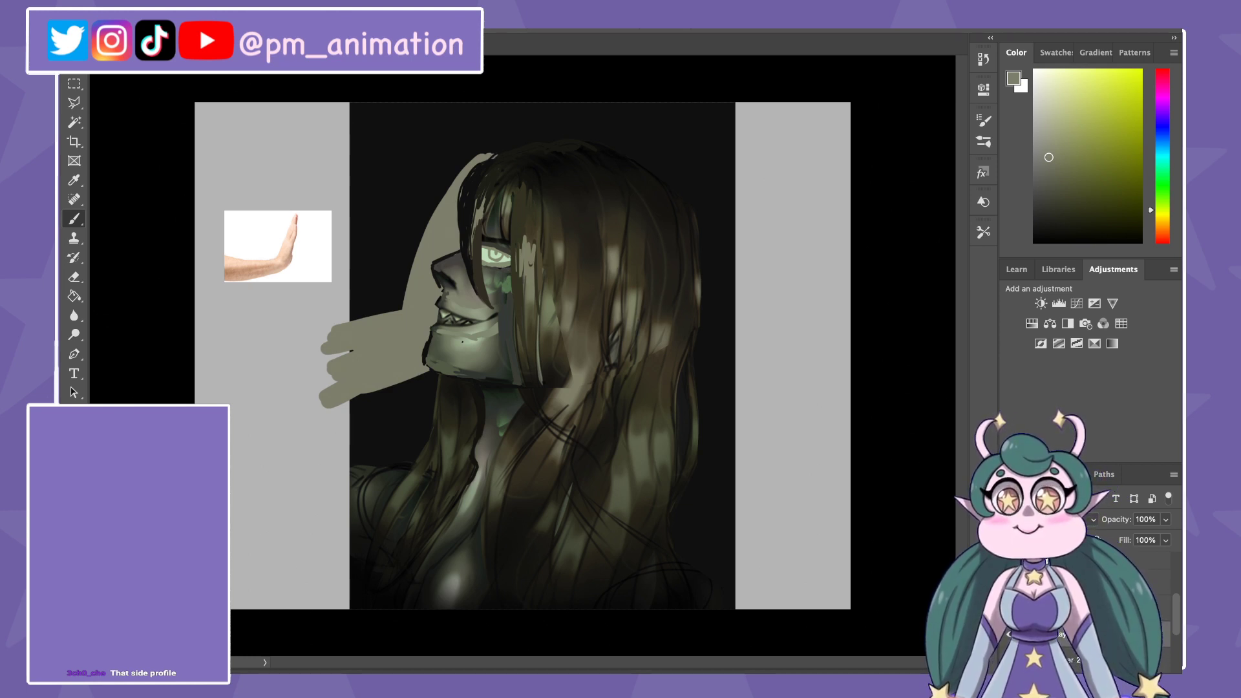
Step: Fill out the grey-green around the top of the head and choose a bright red
{"action": "left_click_drag", "start_coordinate": [456, 174], "coordinate": [429, 226]}
{"action": "mouse_move", "coordinate": [477, 155]}
{"action": "left_mouse_down"}
{"action": "mouse_move", "coordinate": [442, 191]}
{"action": "mouse_move", "coordinate": [408, 291]}
{"action": "left_mouse_up"}
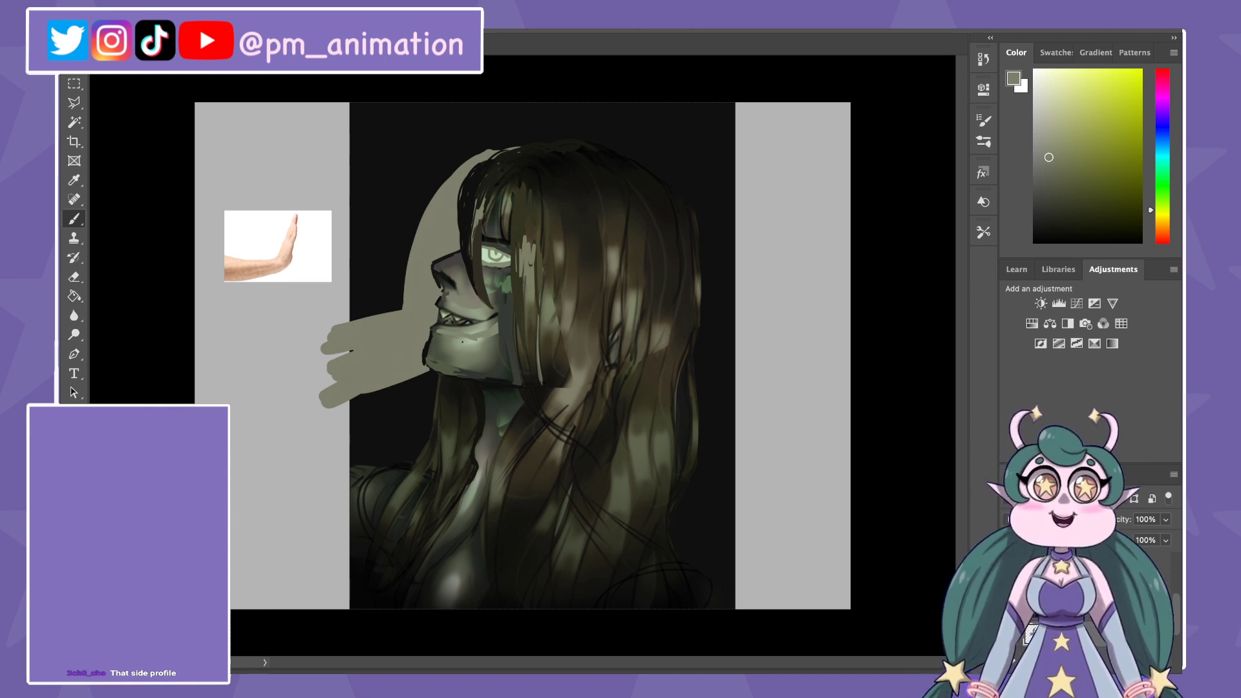
{"action": "left_click", "coordinate": [1162, 72]}
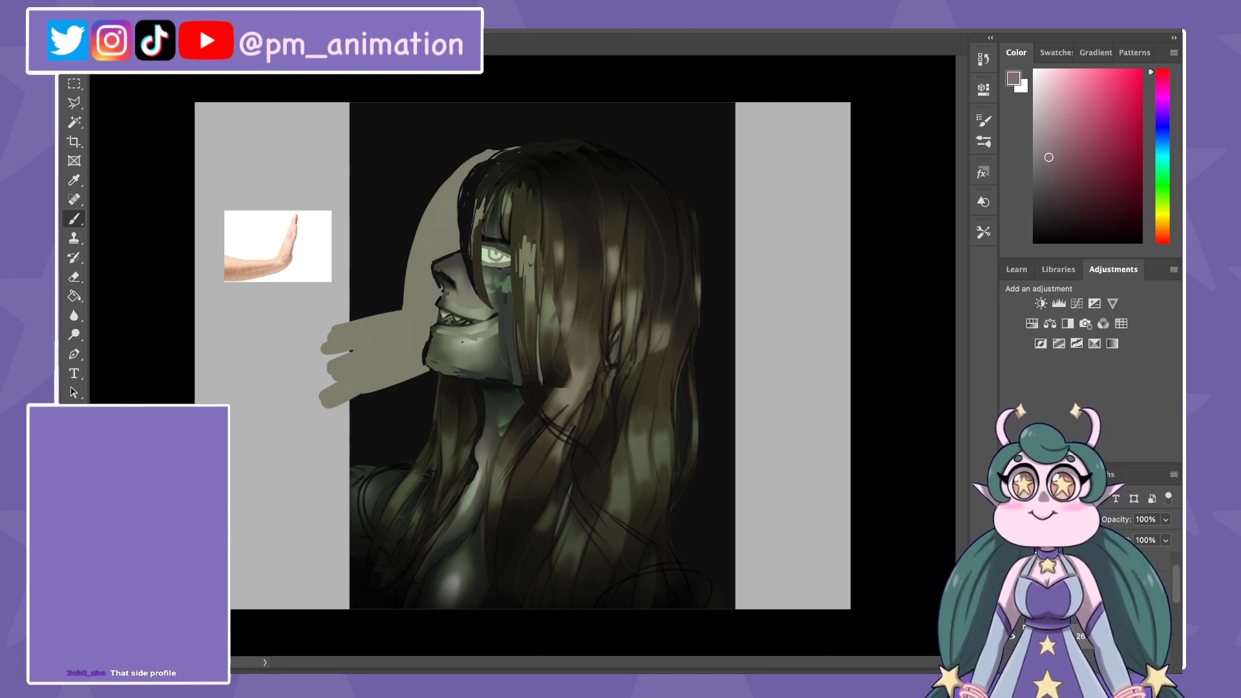
{"action": "left_click", "coordinate": [1133, 76]}
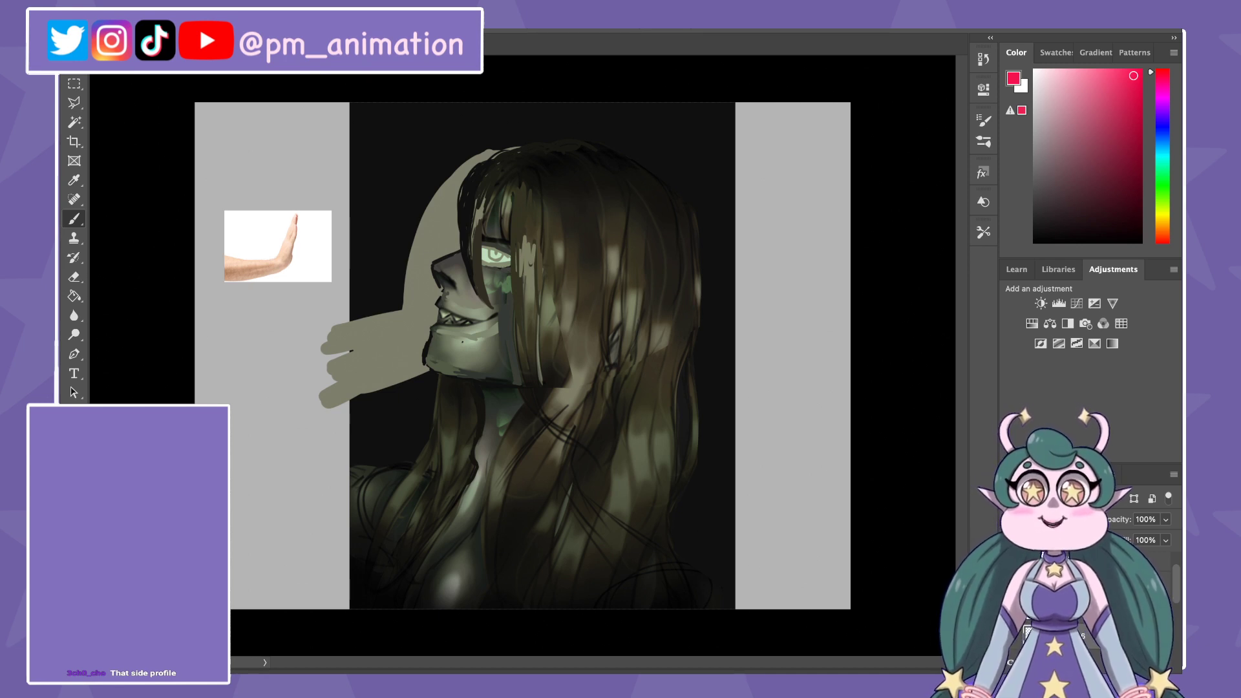
Step: Sketch red guide lines along the face profile, hair top and forehead
{"action": "left_click_drag", "start_coordinate": [407, 285], "coordinate": [433, 197]}
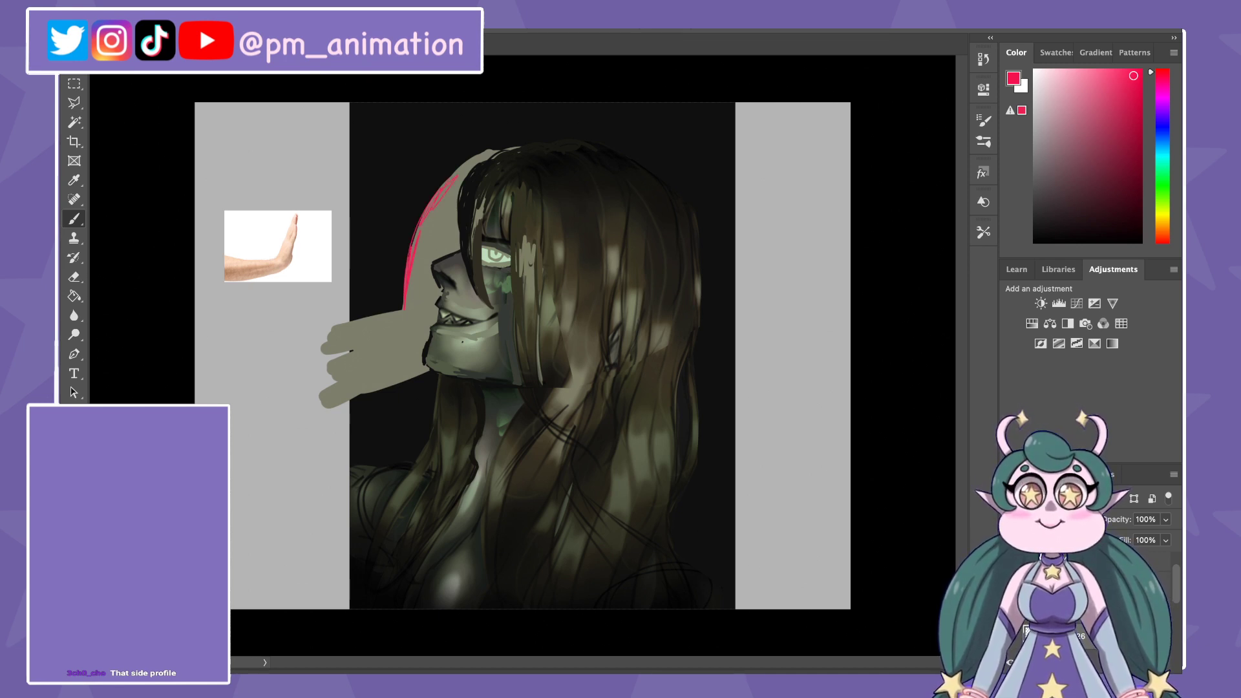
{"action": "left_click_drag", "start_coordinate": [481, 154], "coordinate": [472, 173]}
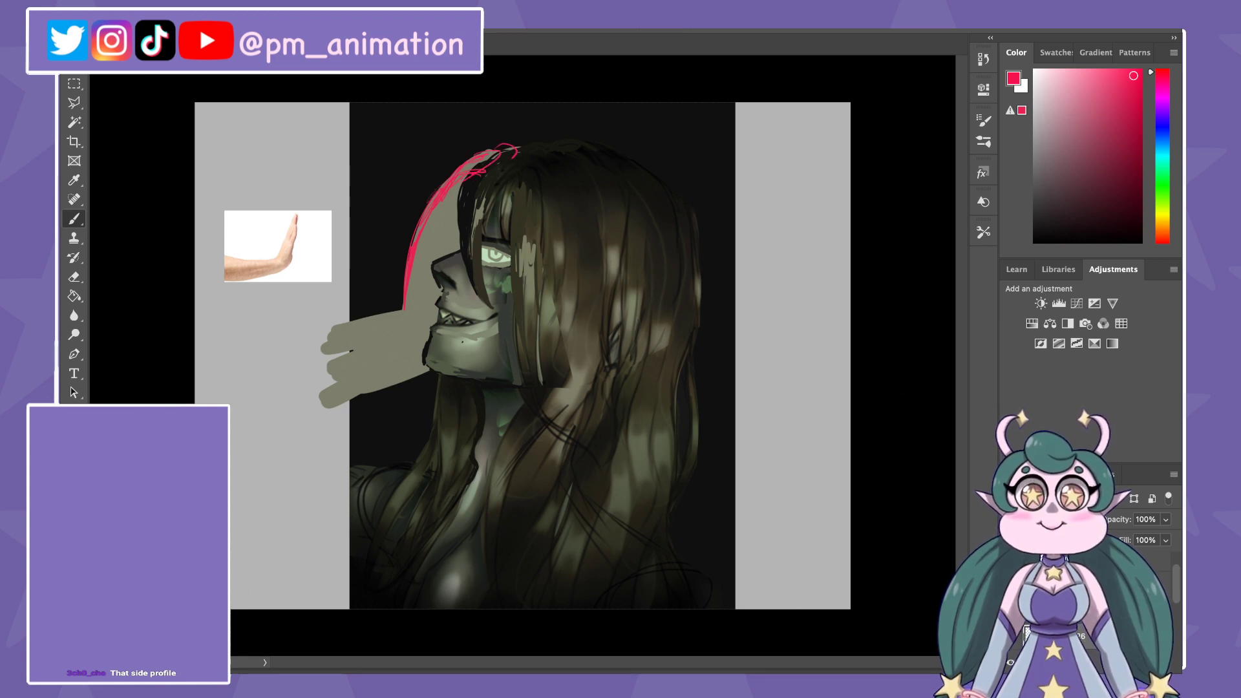
{"action": "mouse_move", "coordinate": [453, 211]}
{"action": "left_mouse_down"}
{"action": "mouse_move", "coordinate": [406, 318]}
{"action": "mouse_move", "coordinate": [423, 346]}
{"action": "left_mouse_up"}
{"action": "key", "text": "e"}
{"action": "key", "text": "b"}
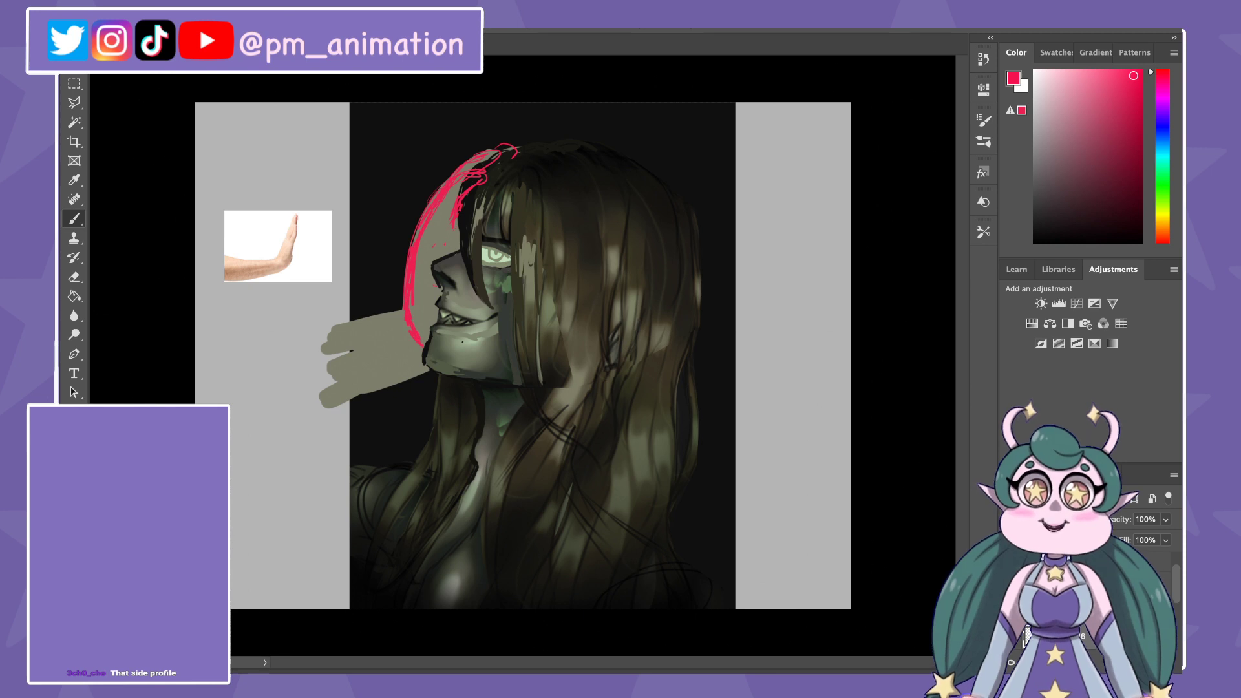
Step: Sketch red finger lines over the hand and a long line below the jaw
{"action": "left_click_drag", "start_coordinate": [402, 296], "coordinate": [342, 316]}
{"action": "left_click_drag", "start_coordinate": [396, 312], "coordinate": [322, 336]}
{"action": "left_click_drag", "start_coordinate": [429, 360], "coordinate": [355, 411]}
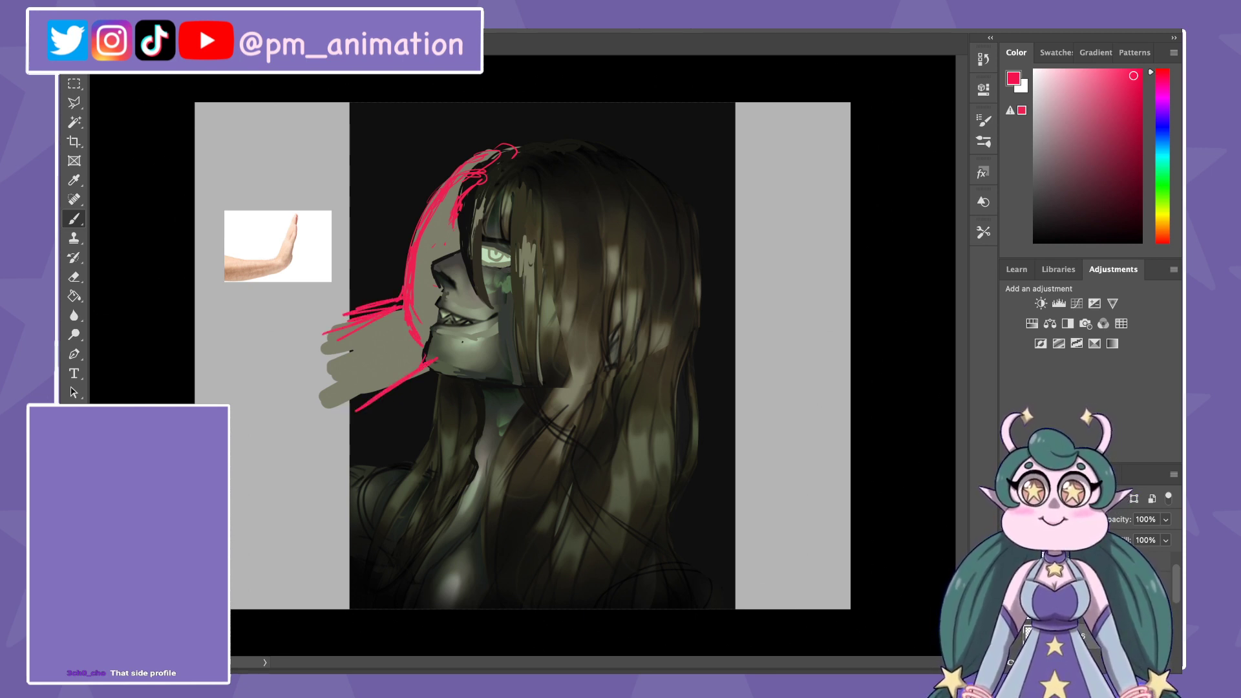
Step: Trace the red head outline across the crown and add a line down-left from the jaw
{"action": "left_click_drag", "start_coordinate": [434, 194], "coordinate": [534, 137]}
{"action": "left_click_drag", "start_coordinate": [491, 150], "coordinate": [514, 152]}
{"action": "left_click_drag", "start_coordinate": [526, 137], "coordinate": [552, 131]}
{"action": "left_click_drag", "start_coordinate": [449, 218], "coordinate": [441, 231]}
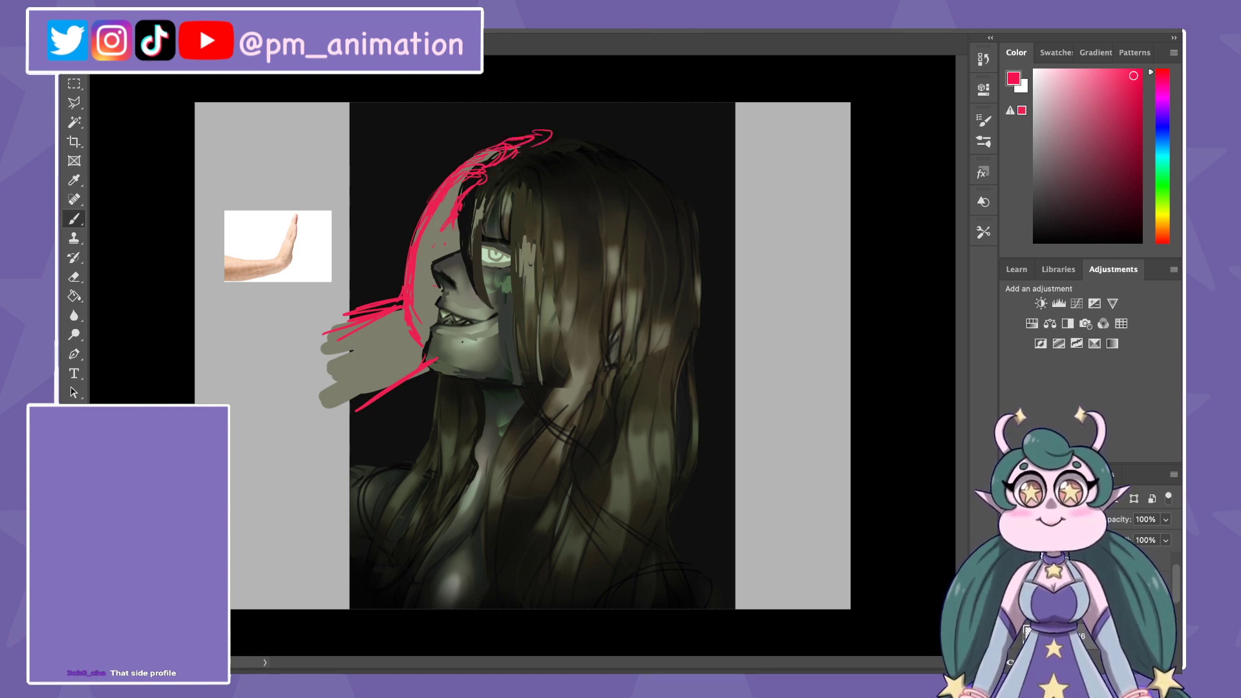
{"action": "key", "text": "ctrl+t"}
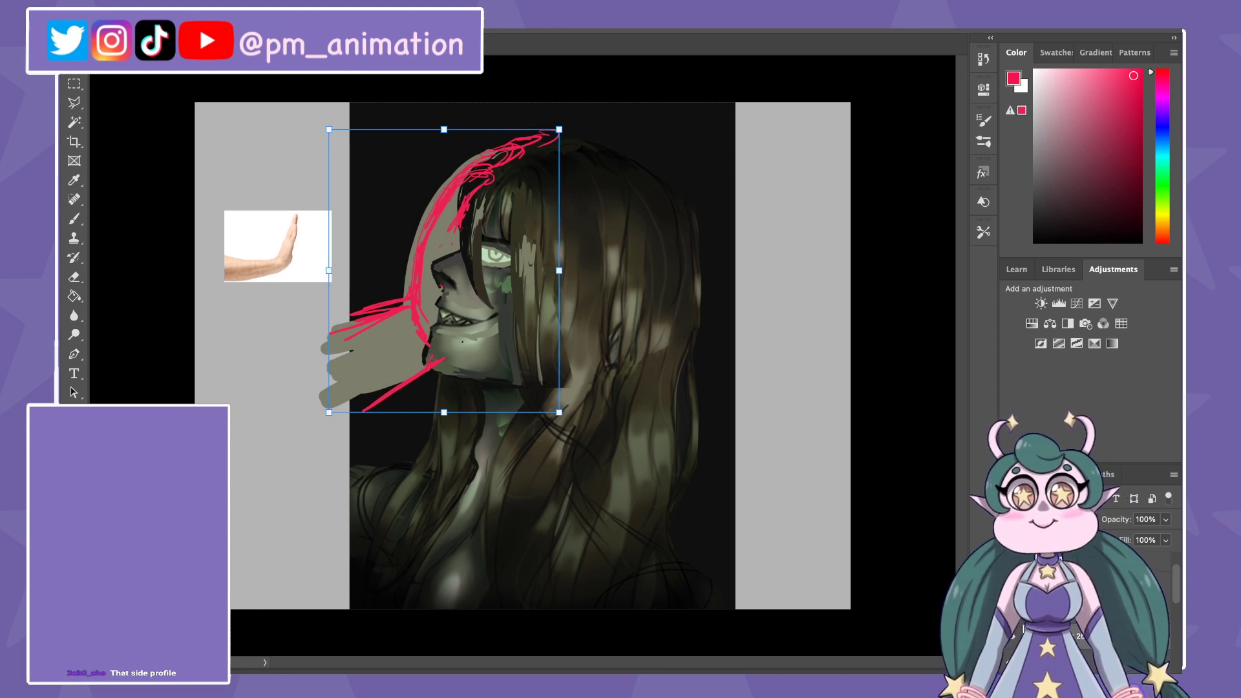
{"action": "key", "text": "Return"}
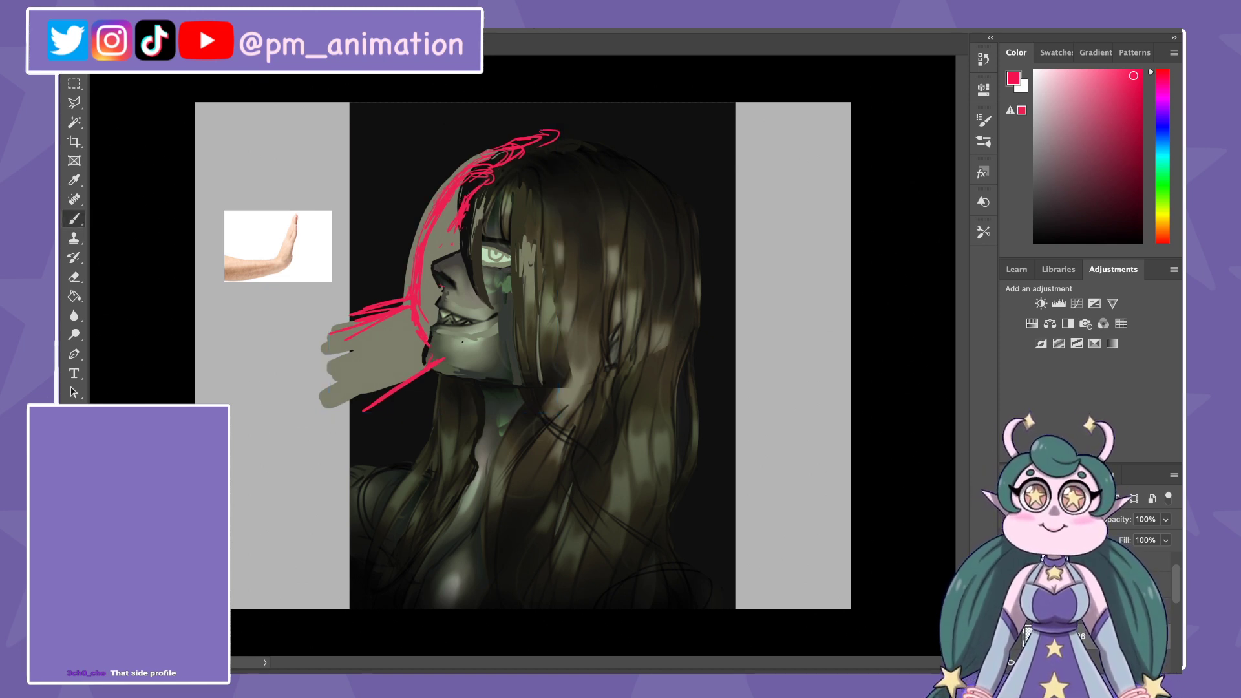
{"action": "left_click_drag", "start_coordinate": [433, 372], "coordinate": [327, 435]}
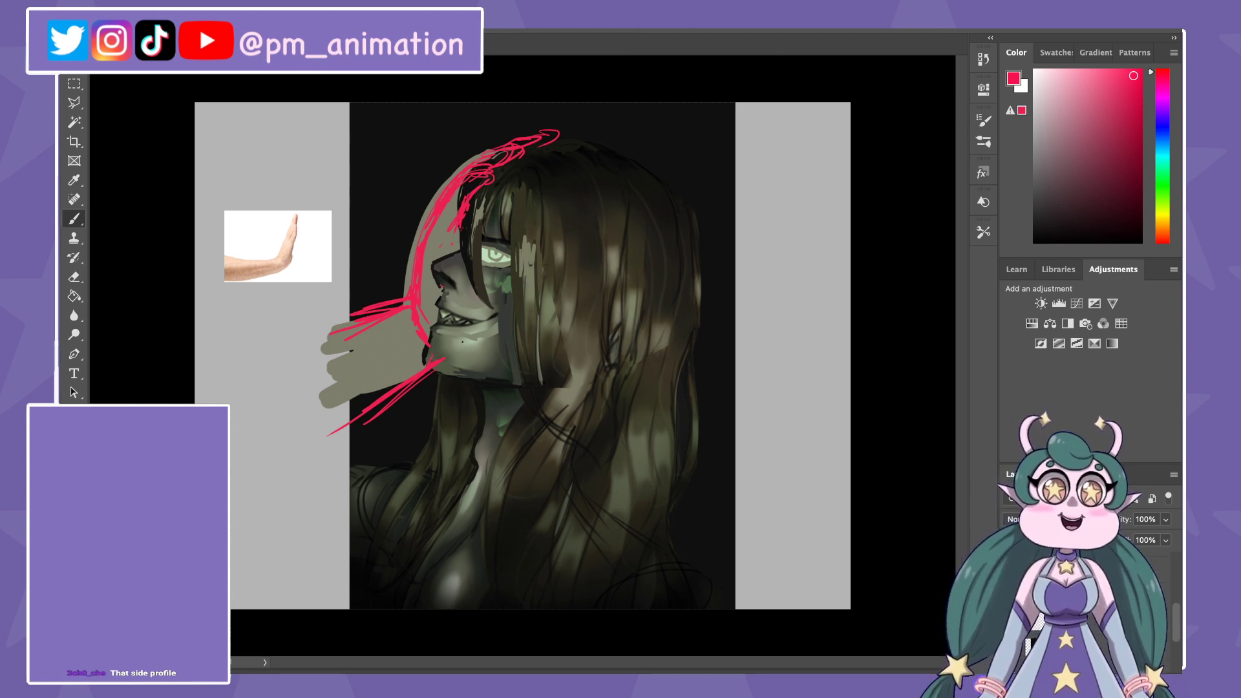
Step: Nudge the grey hand block-in down slightly and paint more grey-green into the hand
{"action": "key", "text": "v"}
{"action": "left_click_drag", "start_coordinate": [369, 369], "coordinate": [372, 379]}
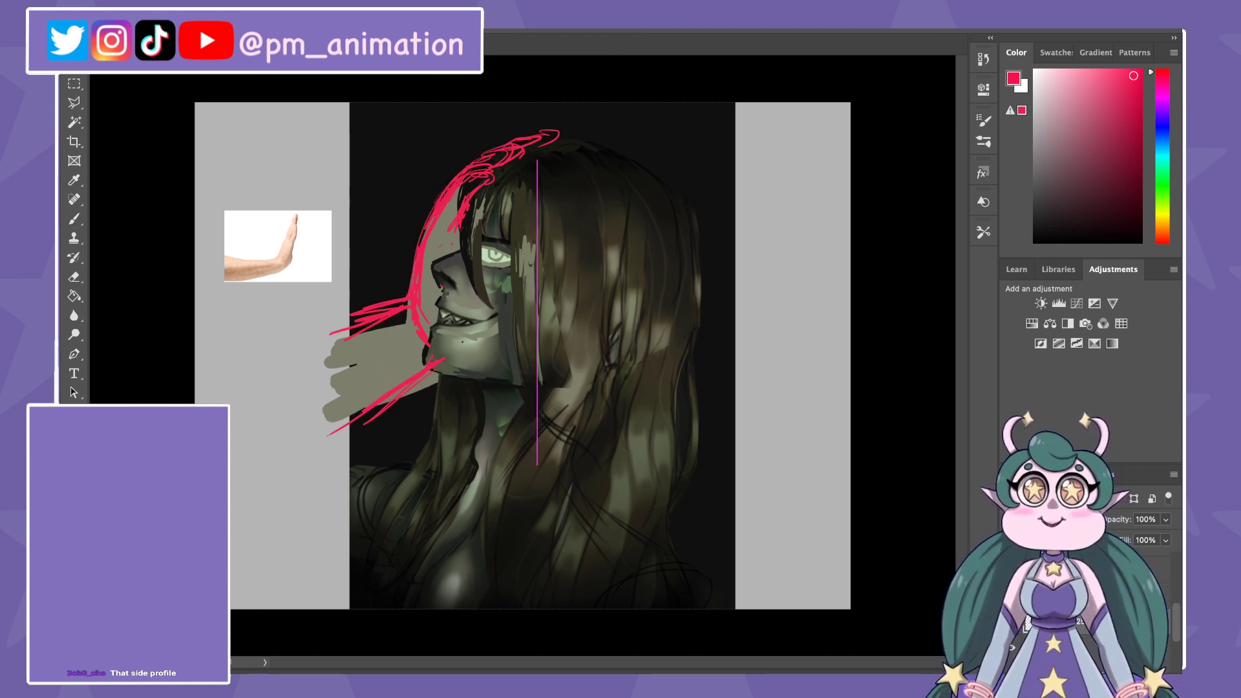
{"action": "key", "text": "b"}
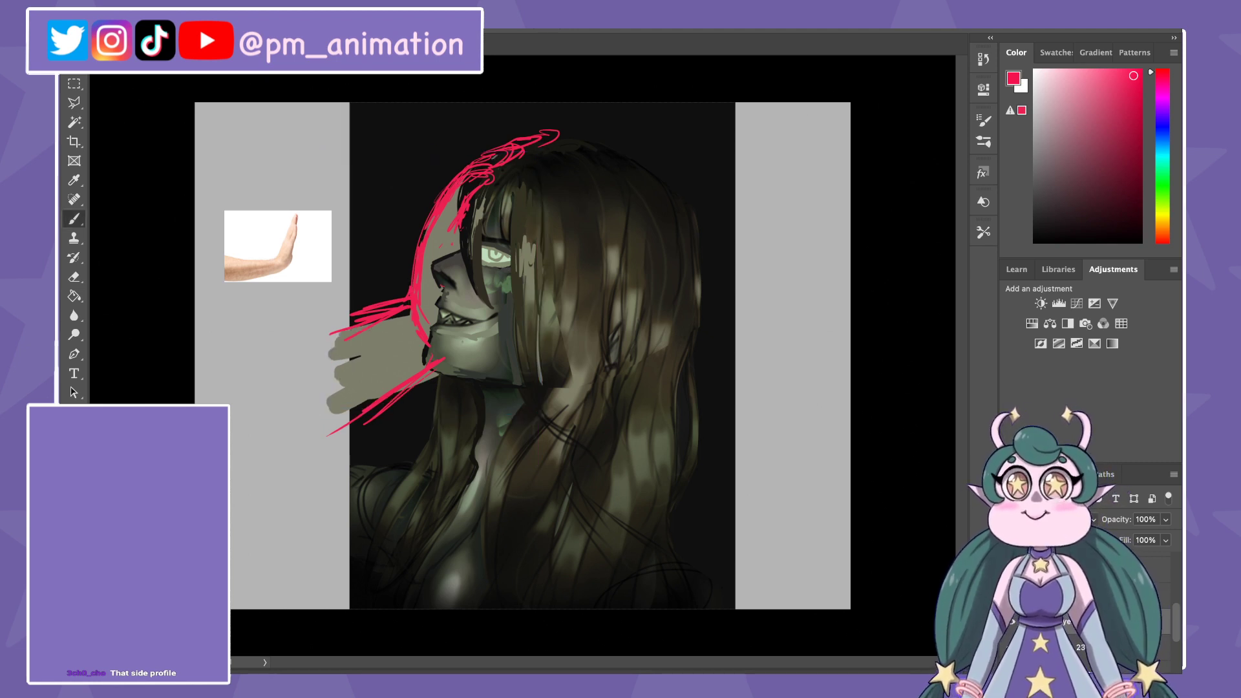
{"action": "left_click", "coordinate": [394, 371], "text": "alt"}
{"action": "left_click_drag", "start_coordinate": [407, 311], "coordinate": [345, 327]}
{"action": "left_click_drag", "start_coordinate": [372, 401], "coordinate": [336, 423]}
{"action": "left_click_drag", "start_coordinate": [492, 151], "coordinate": [557, 133]}
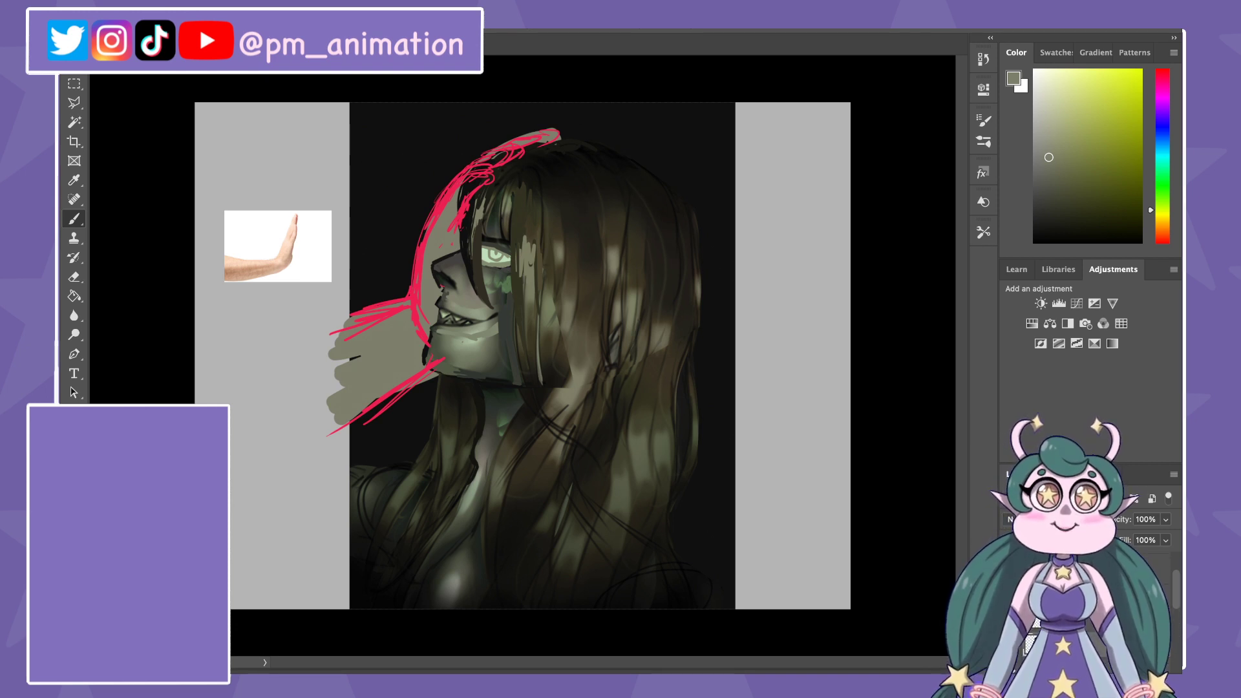
Step: Lasso the mouth and stretch its top edge slightly upward, discarding a trial skew
{"action": "key", "text": "l"}
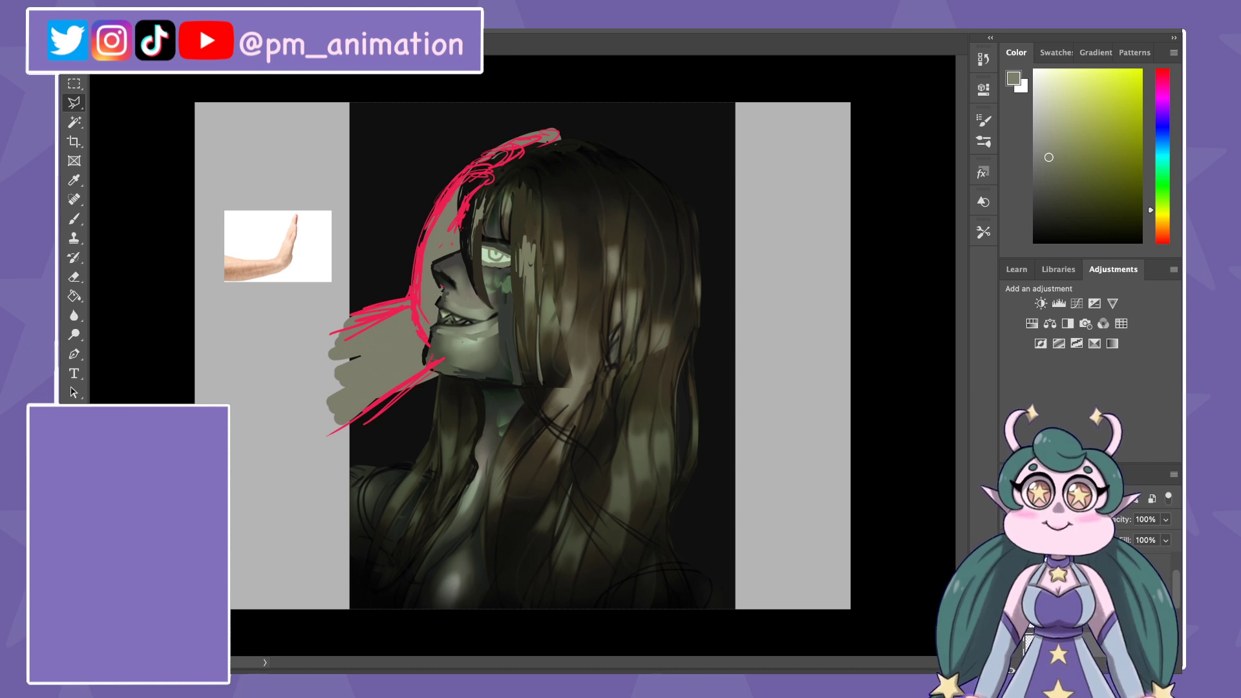
{"action": "left_click_drag", "start_coordinate": [438, 292], "coordinate": [422, 339]}
{"action": "key", "text": "ctrl+t"}
{"action": "left_click_drag", "start_coordinate": [504, 292], "coordinate": [501, 288]}
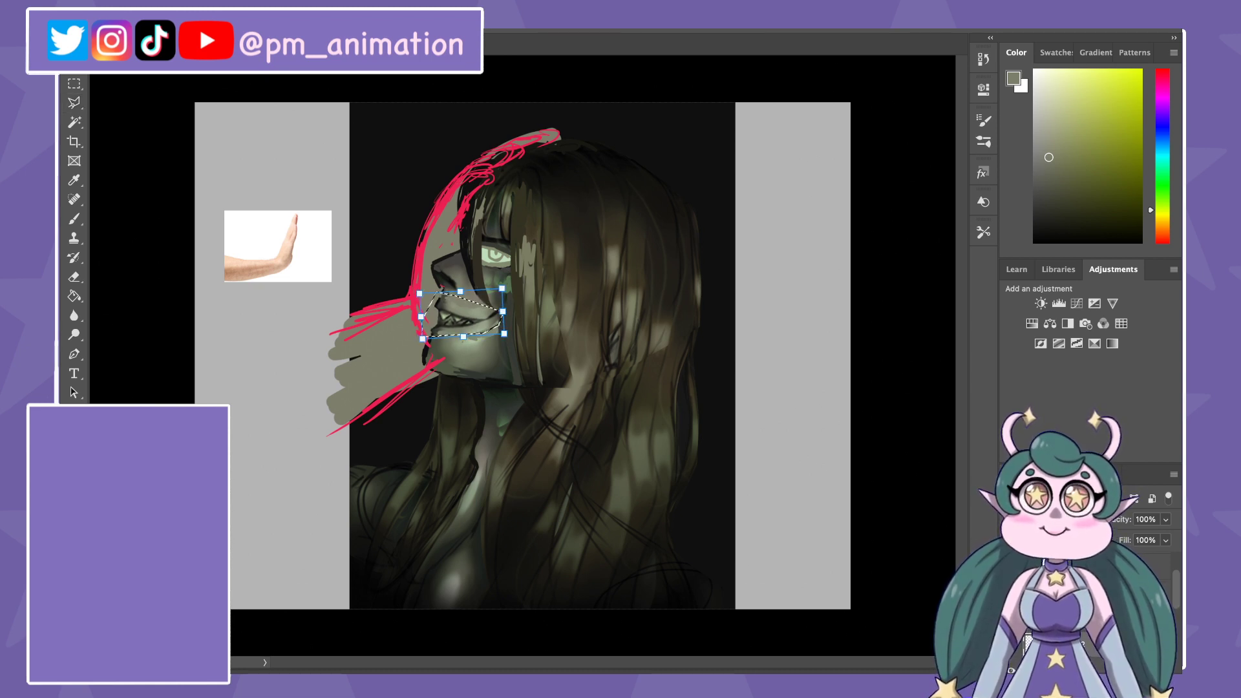
{"action": "key", "text": "ctrl+z"}
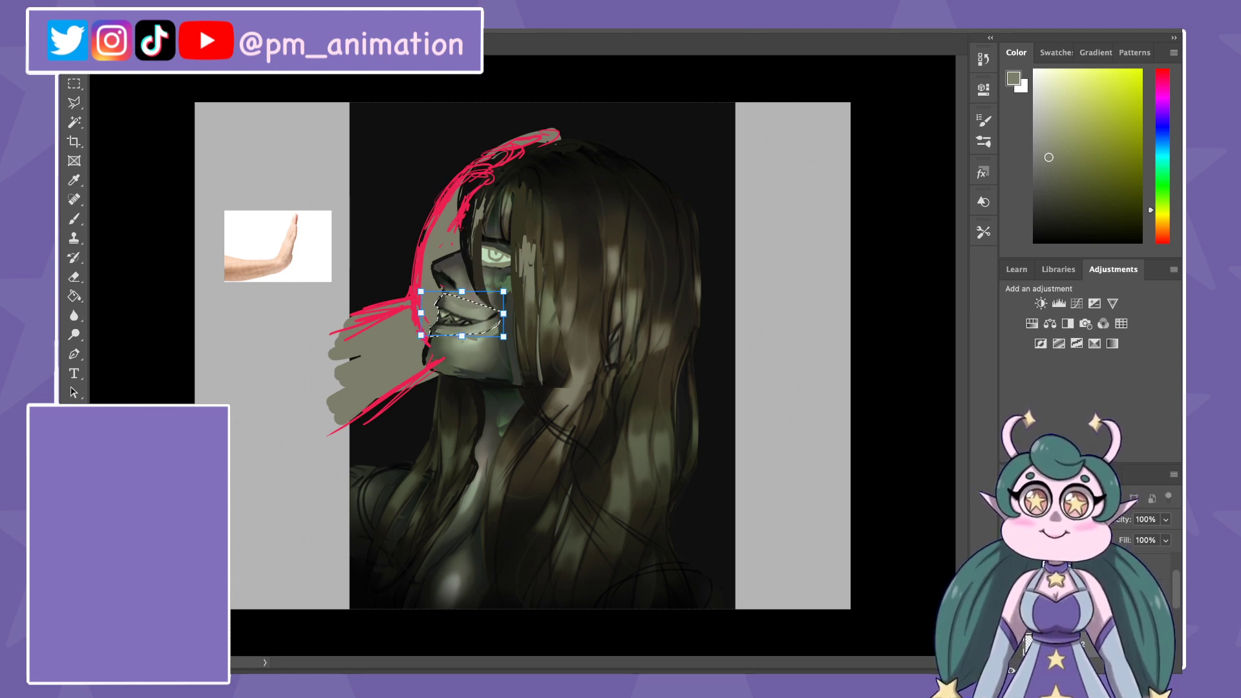
{"action": "left_click_drag", "start_coordinate": [462, 291], "coordinate": [461, 287]}
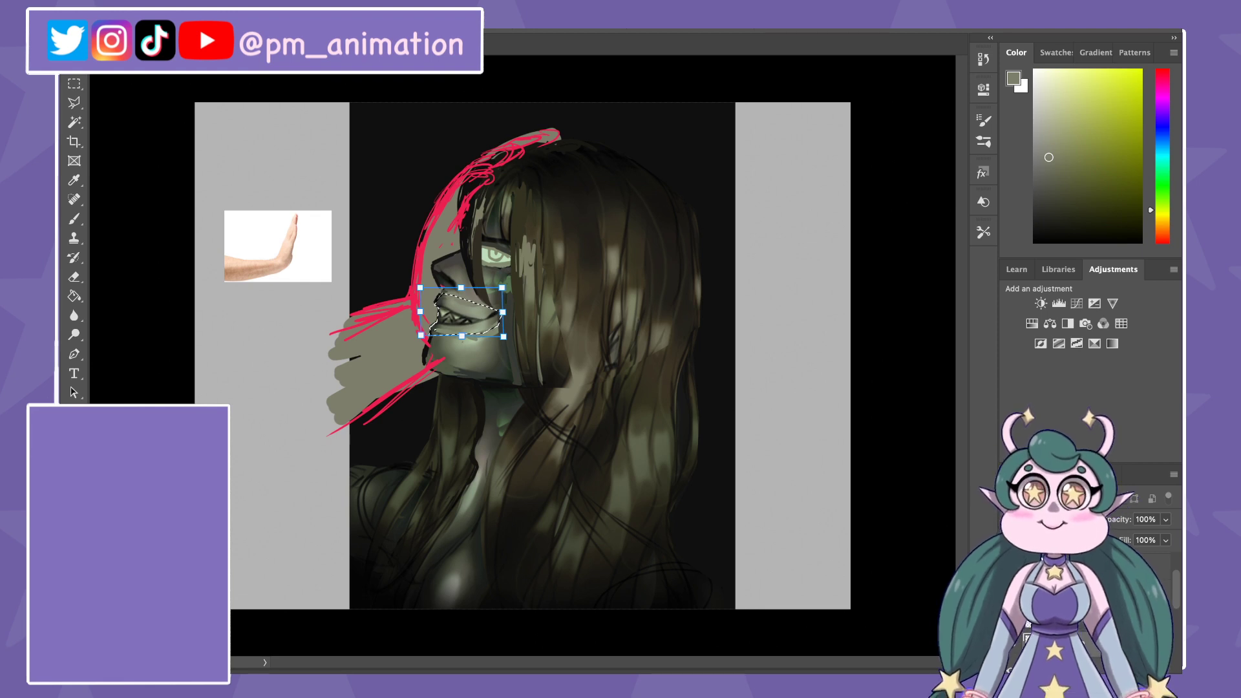
{"action": "key", "text": "Return"}
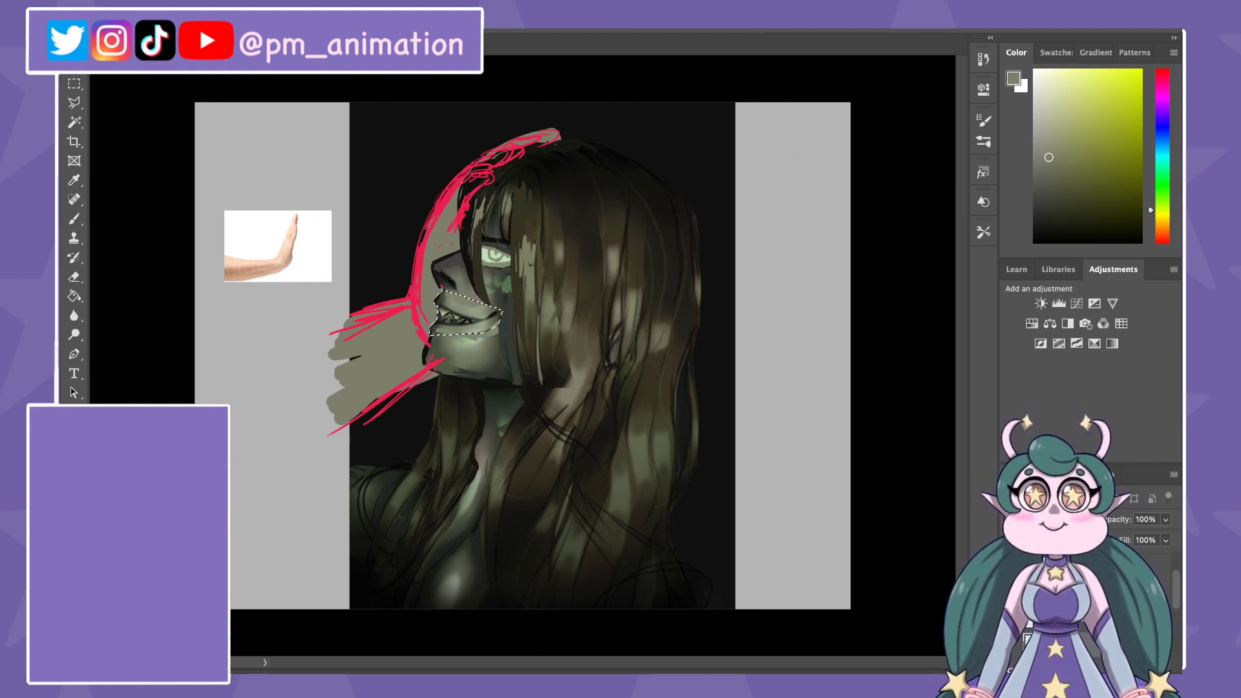
{"action": "key", "text": "ctrl+d"}
Step: Sample black from the dark background for painting
{"action": "key", "text": "e"}
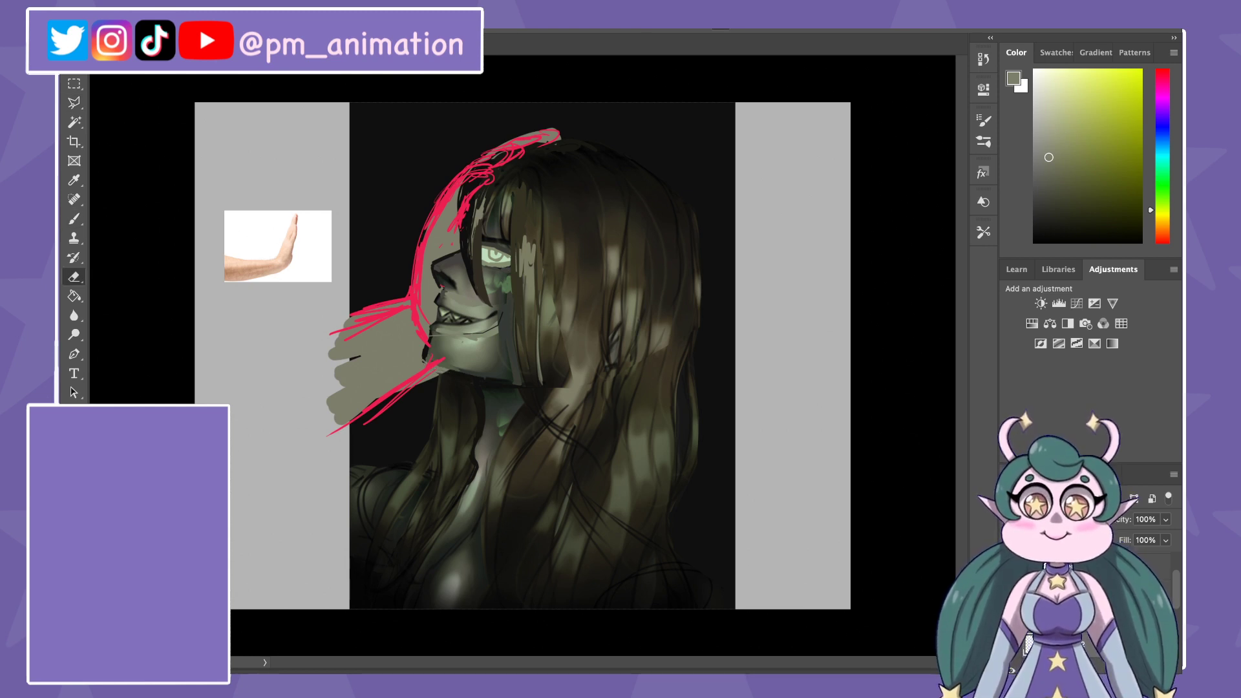
{"action": "left_click", "coordinate": [368, 243], "text": "alt"}
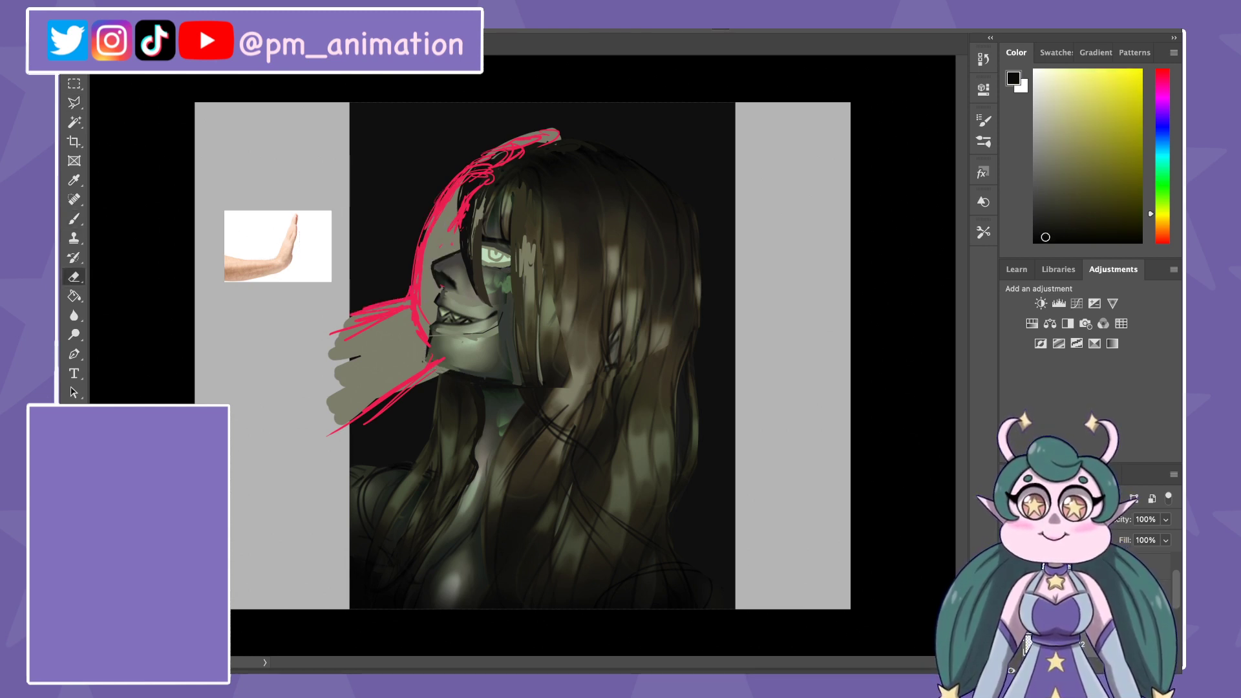
{"action": "key", "text": "b"}
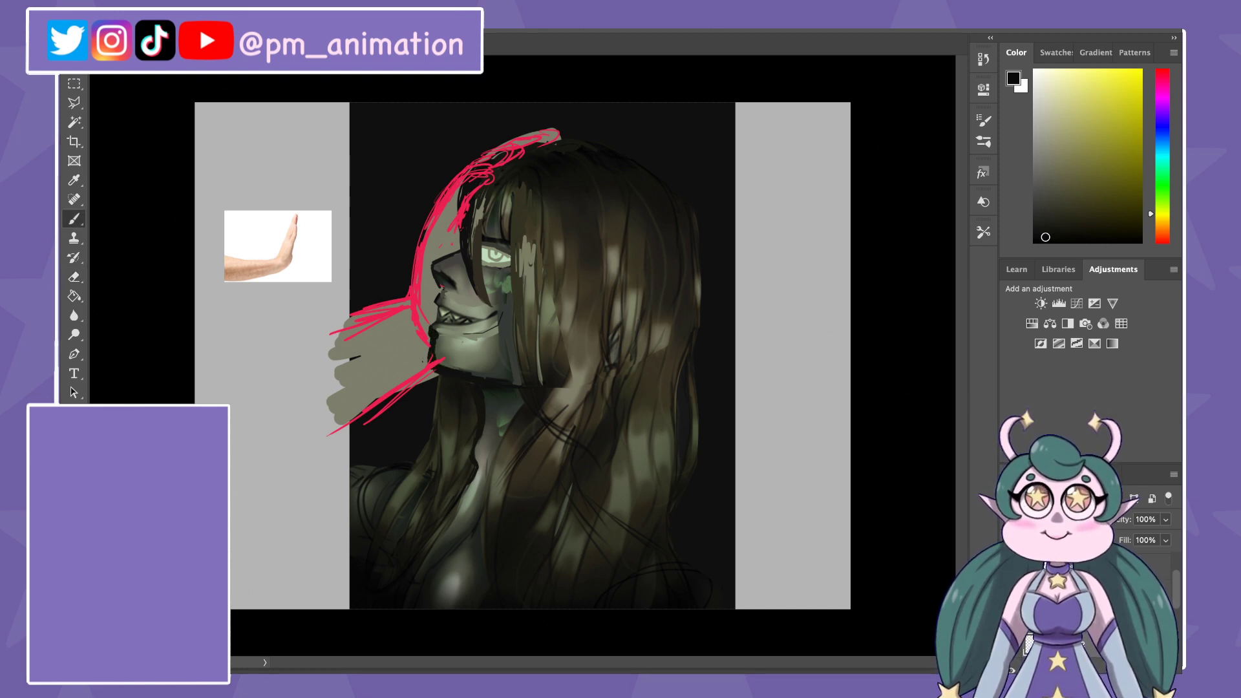
{"action": "scroll", "coordinate": [522, 356], "scroll_direction": "down", "scroll_amount": 2}
Step: Sample the face's greenish grey and try transforming the sketch layer without changes
{"action": "scroll", "coordinate": [522, 355], "scroll_direction": "up", "scroll_amount": 2}
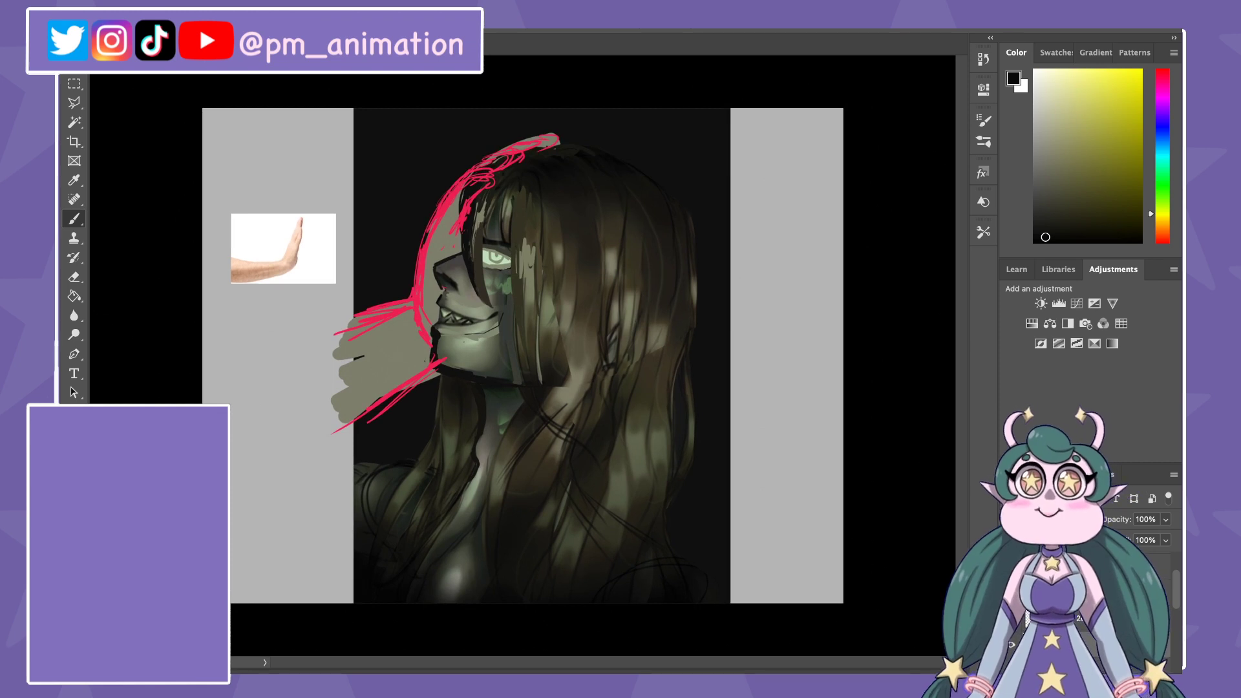
{"action": "left_click", "coordinate": [468, 350], "text": "alt"}
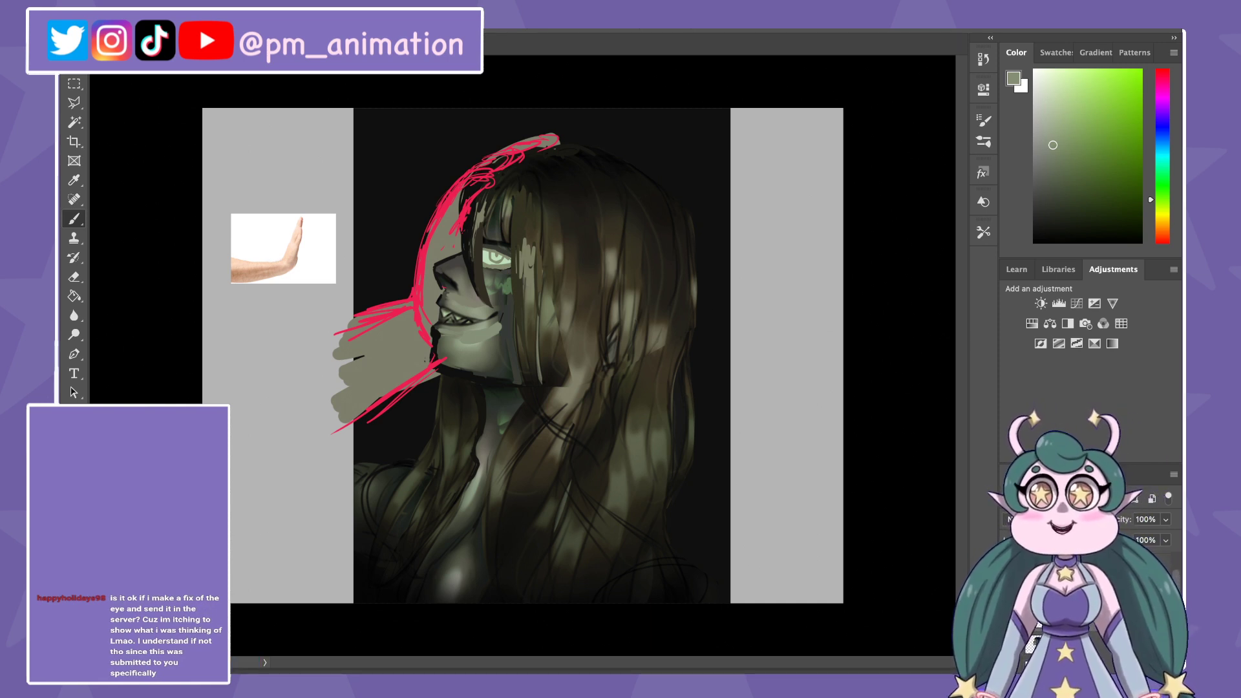
{"action": "key", "text": "ctrl+t"}
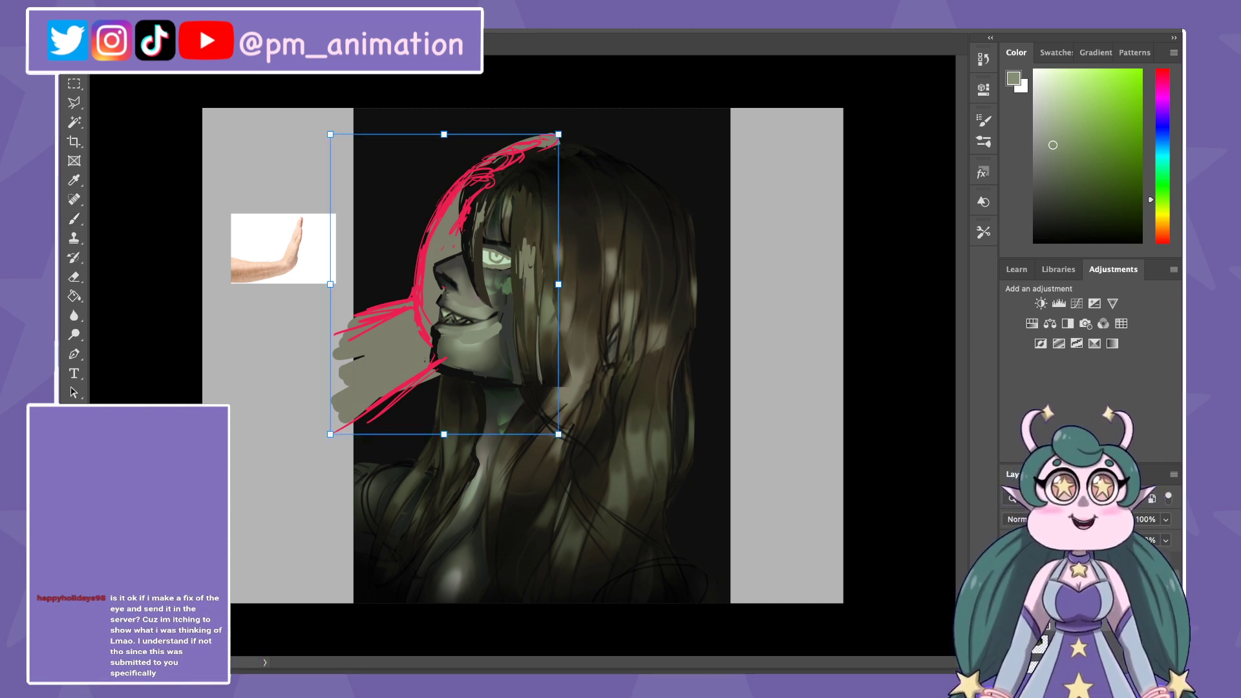
{"action": "key", "text": "Return"}
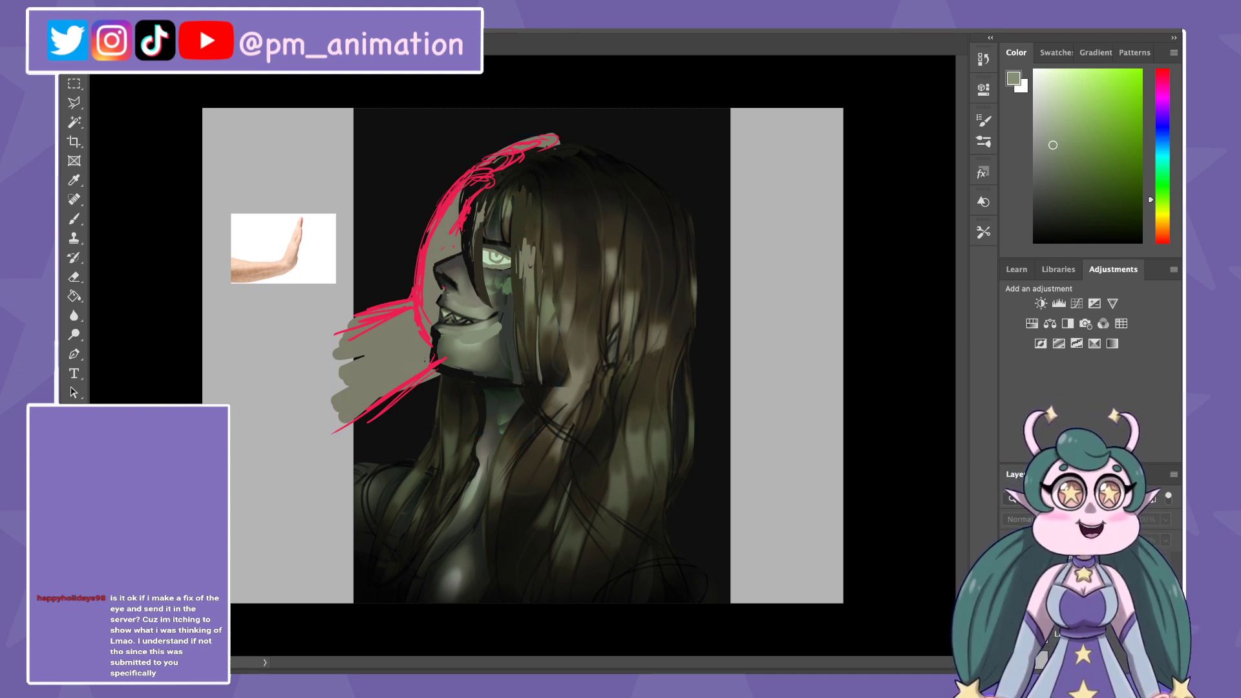
{"action": "key", "text": "ctrl+t"}
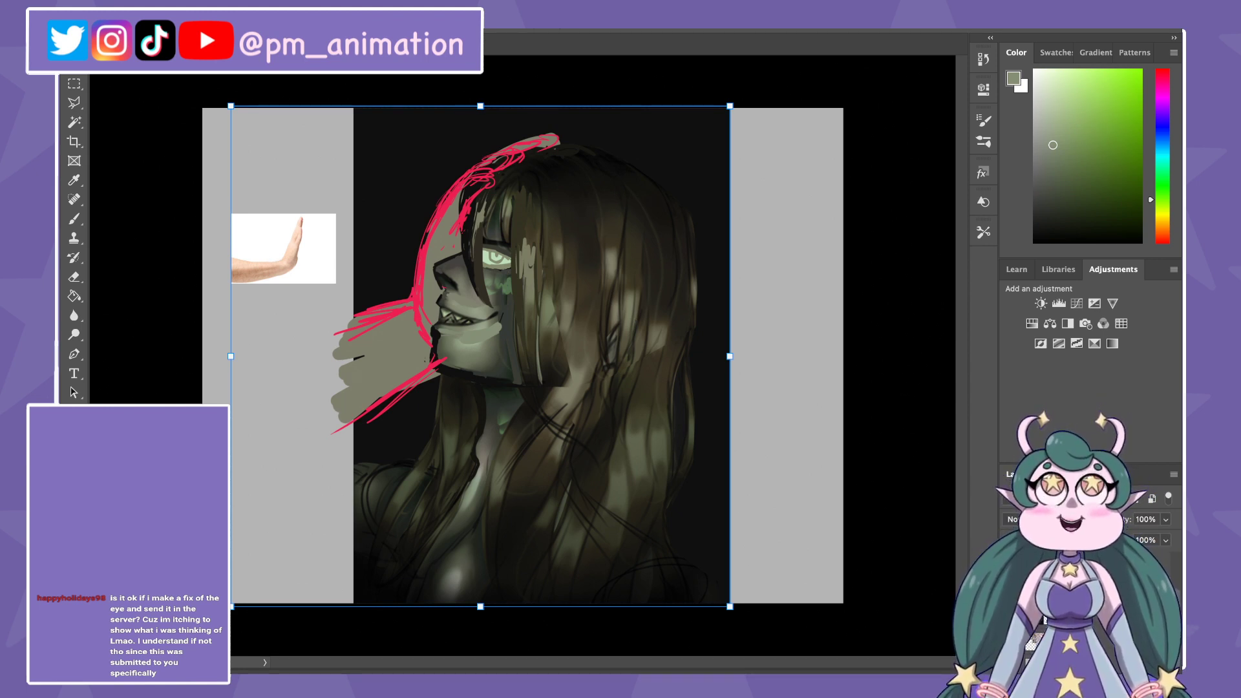
{"action": "key", "text": "Return"}
Step: Outline the hand reference photo with the Polygonal Lasso and delete it
{"action": "key", "text": "l"}
{"action": "left_click", "coordinate": [280, 196]}
{"action": "left_click", "coordinate": [215, 201]}
{"action": "left_click", "coordinate": [203, 284]}
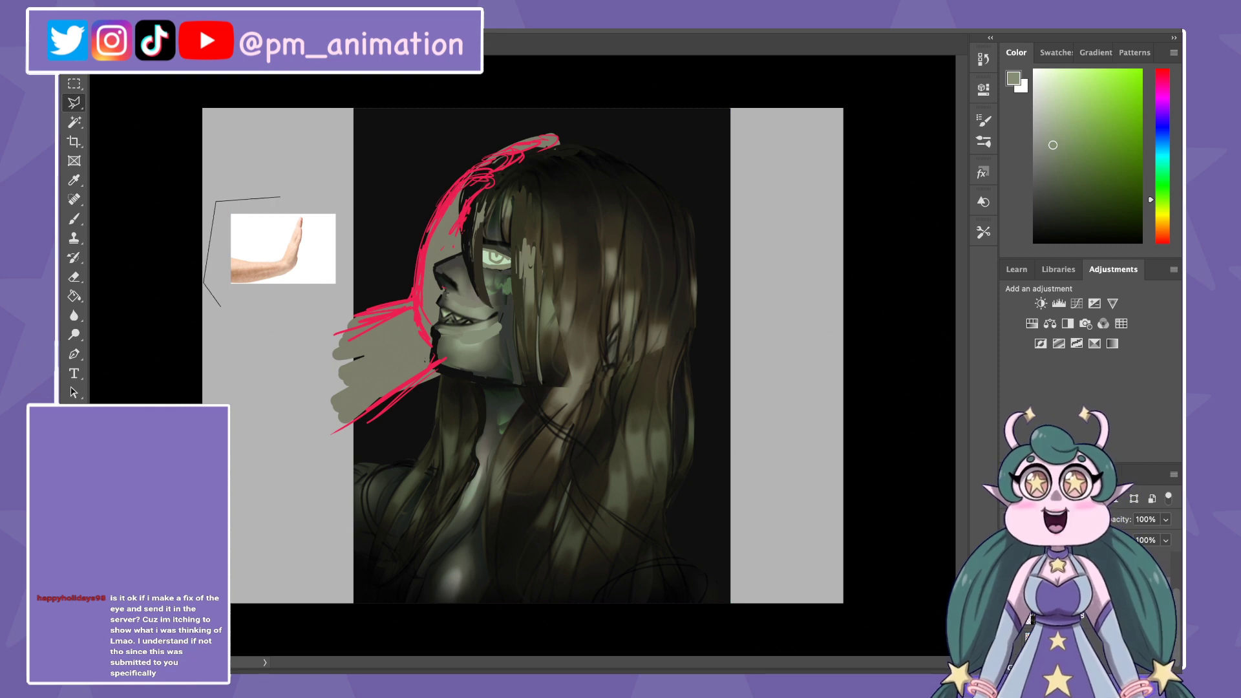
{"action": "left_click", "coordinate": [231, 323]}
{"action": "left_click", "coordinate": [336, 295]}
{"action": "left_click", "coordinate": [347, 282]}
{"action": "double_click", "coordinate": [323, 180]}
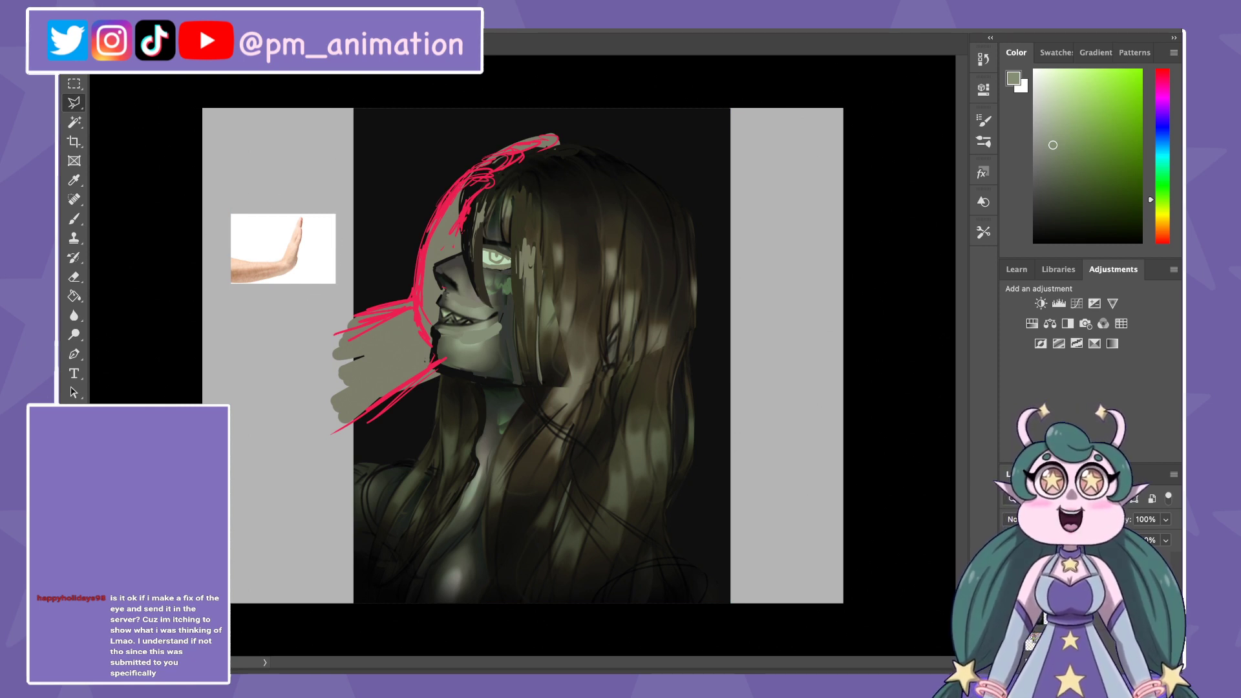
{"action": "key", "text": "Delete"}
{"action": "key", "text": "ctrl+d"}
Step: Switch between eraser and brush and start a transform on the current layer
{"action": "key", "text": "e"}
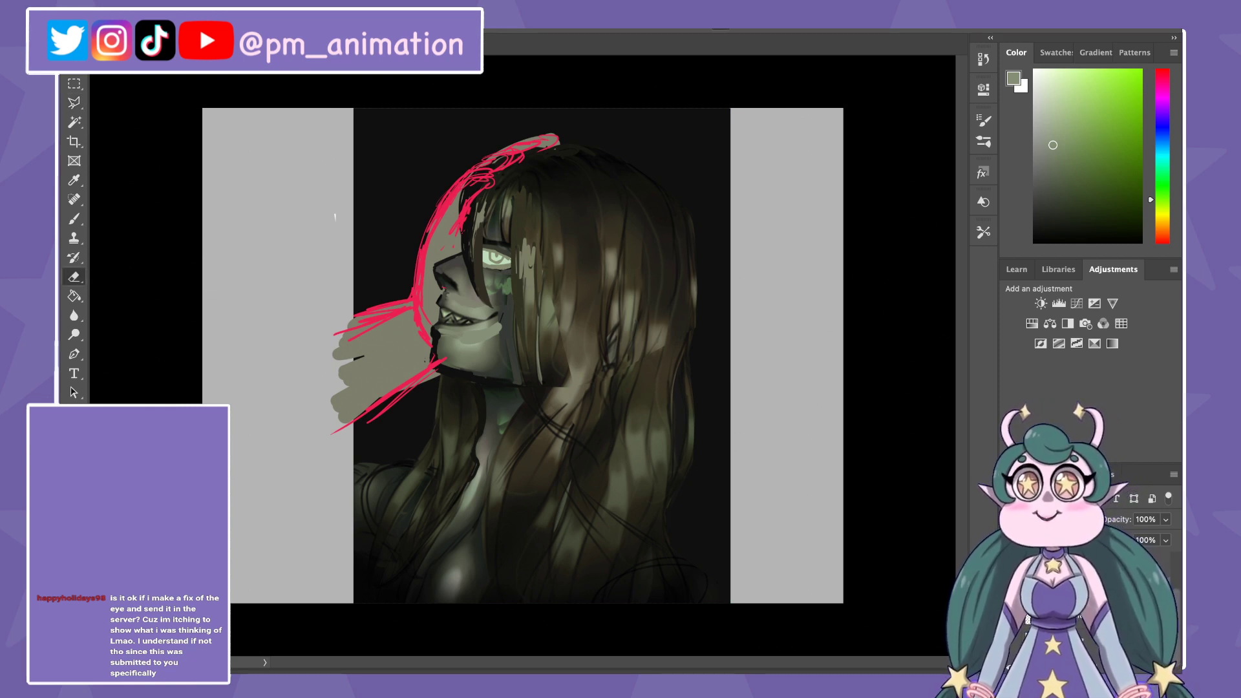
{"action": "key", "text": "b"}
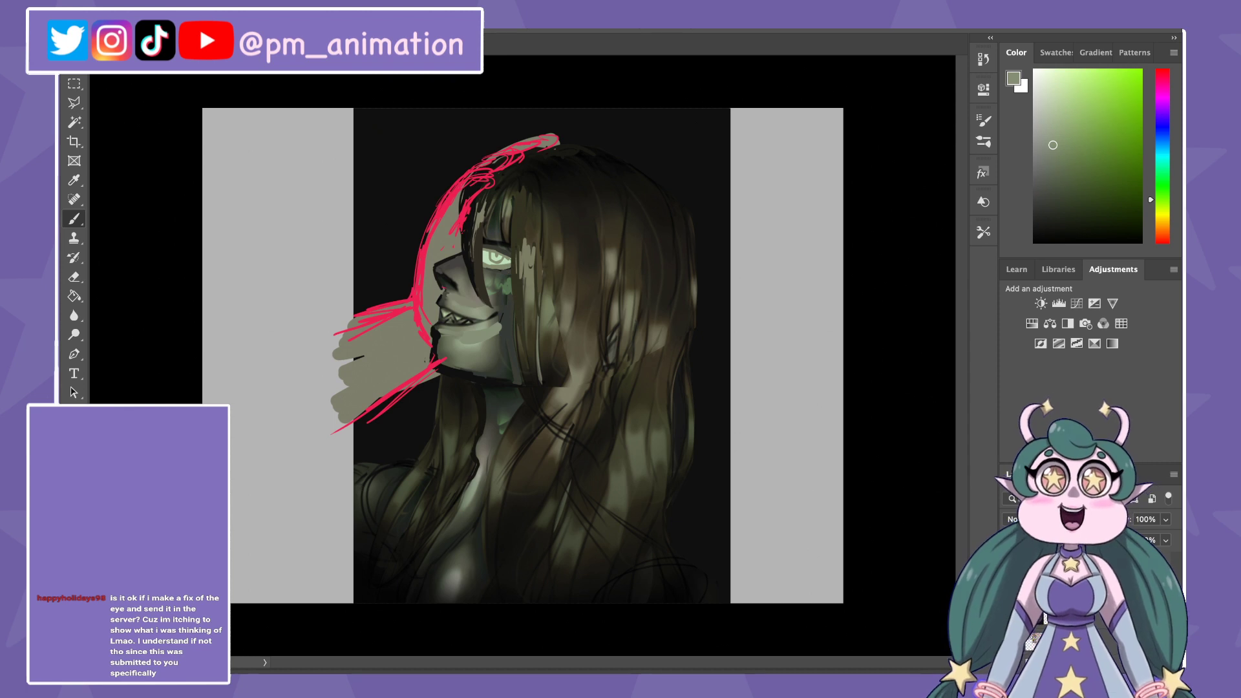
{"action": "key", "text": "ctrl+t"}
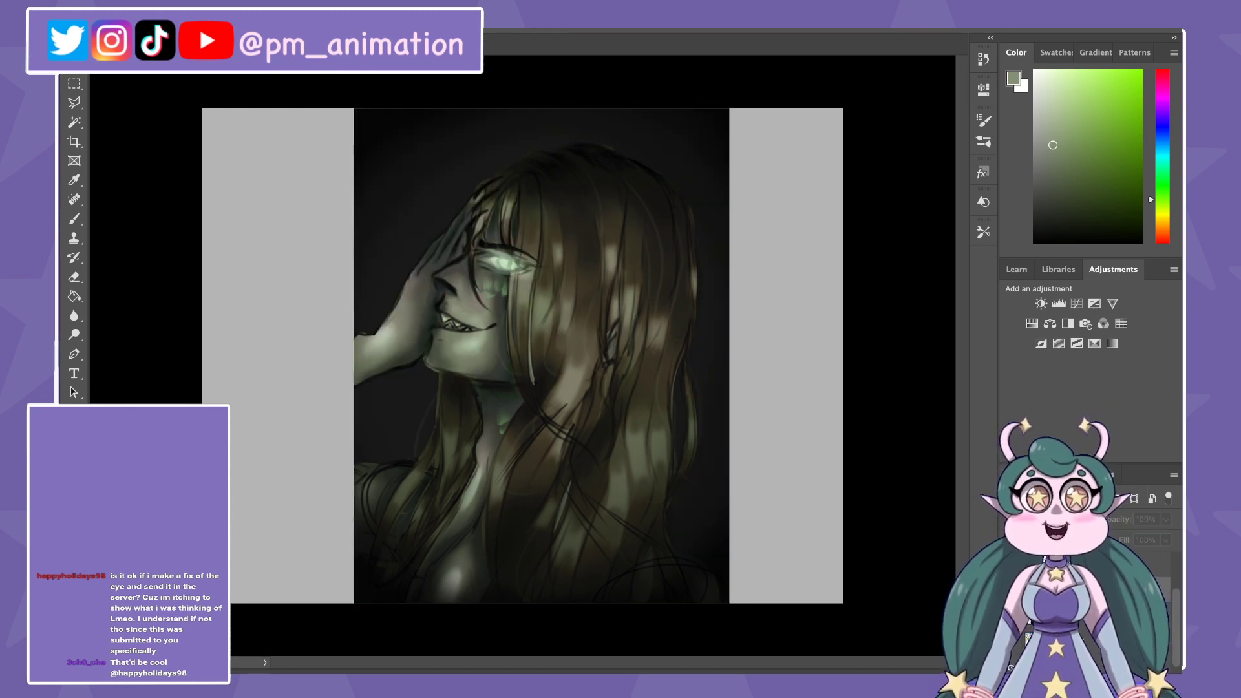
Step: Toggle the paintover on and off three times against the original, ending with the paintover shown
{"action": "key", "text": "ctrl+v"}
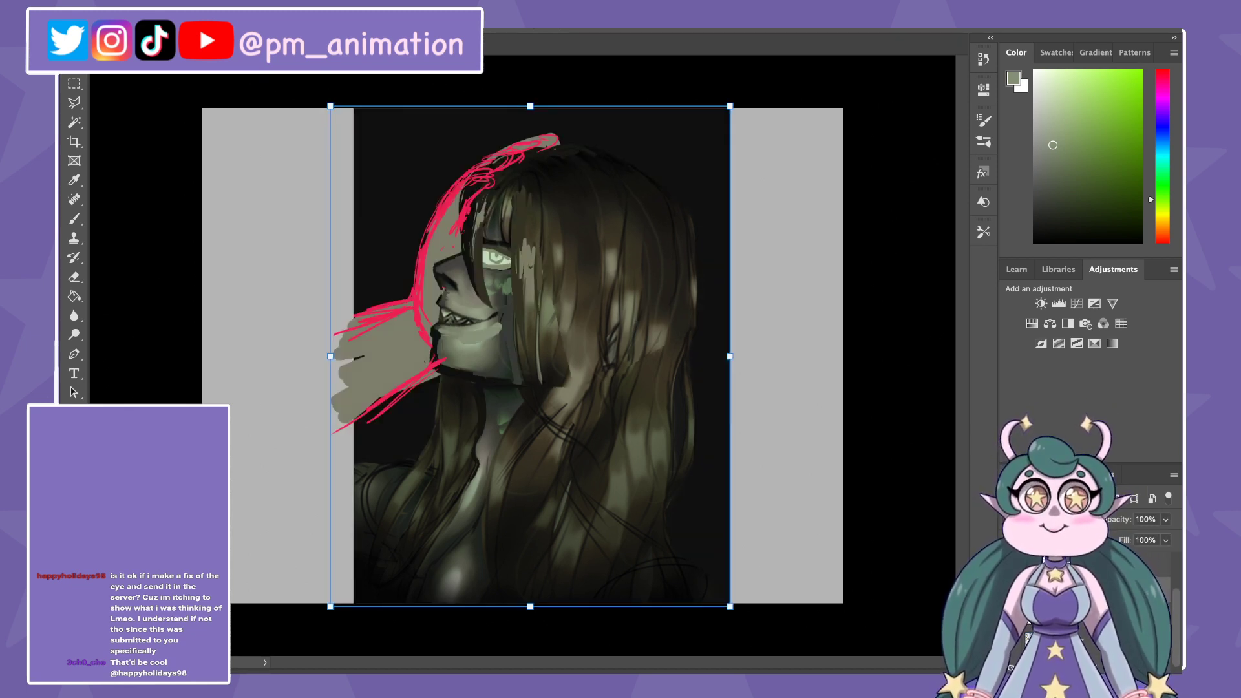
{"action": "key", "text": "Escape"}
{"action": "key", "text": "ctrl+z"}
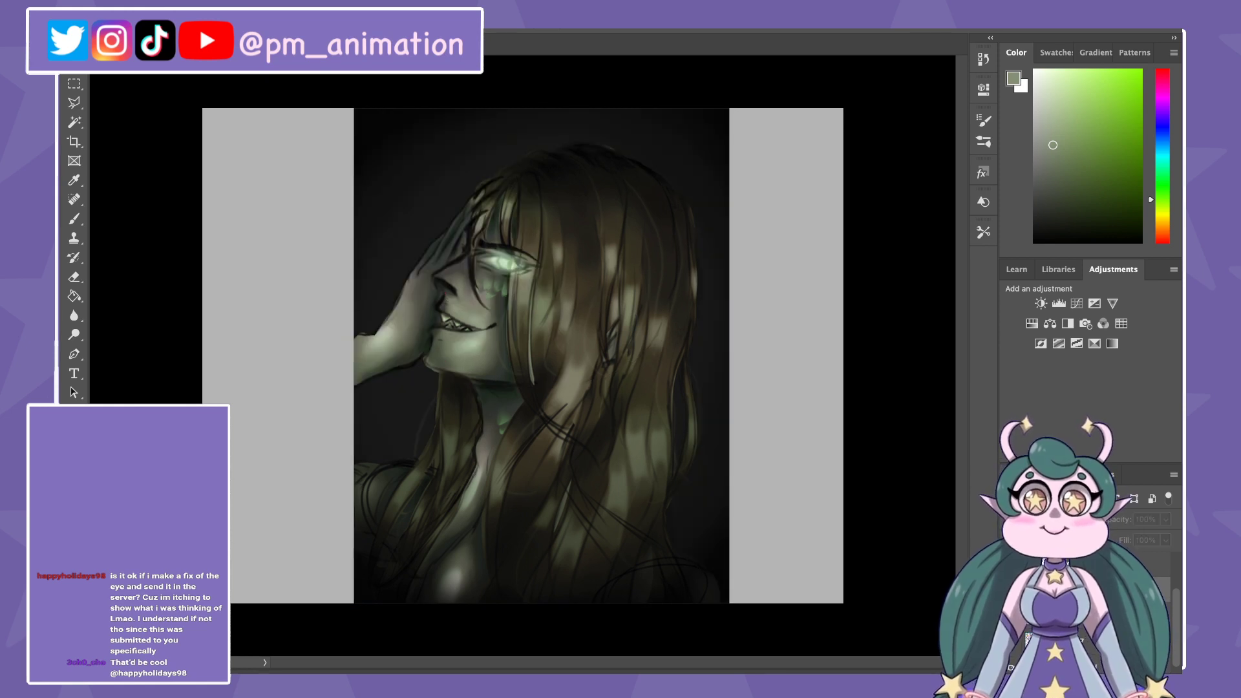
{"action": "key", "text": "ctrl+v"}
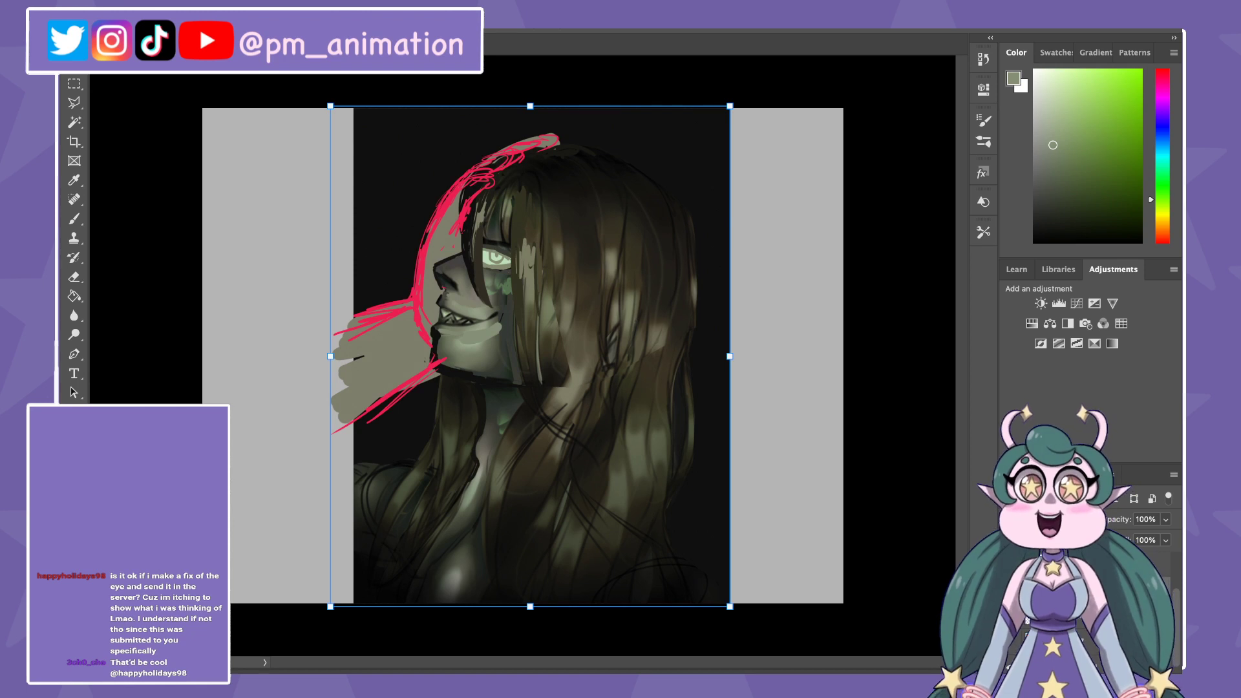
{"action": "key", "text": "Escape"}
{"action": "key", "text": "ctrl+z"}
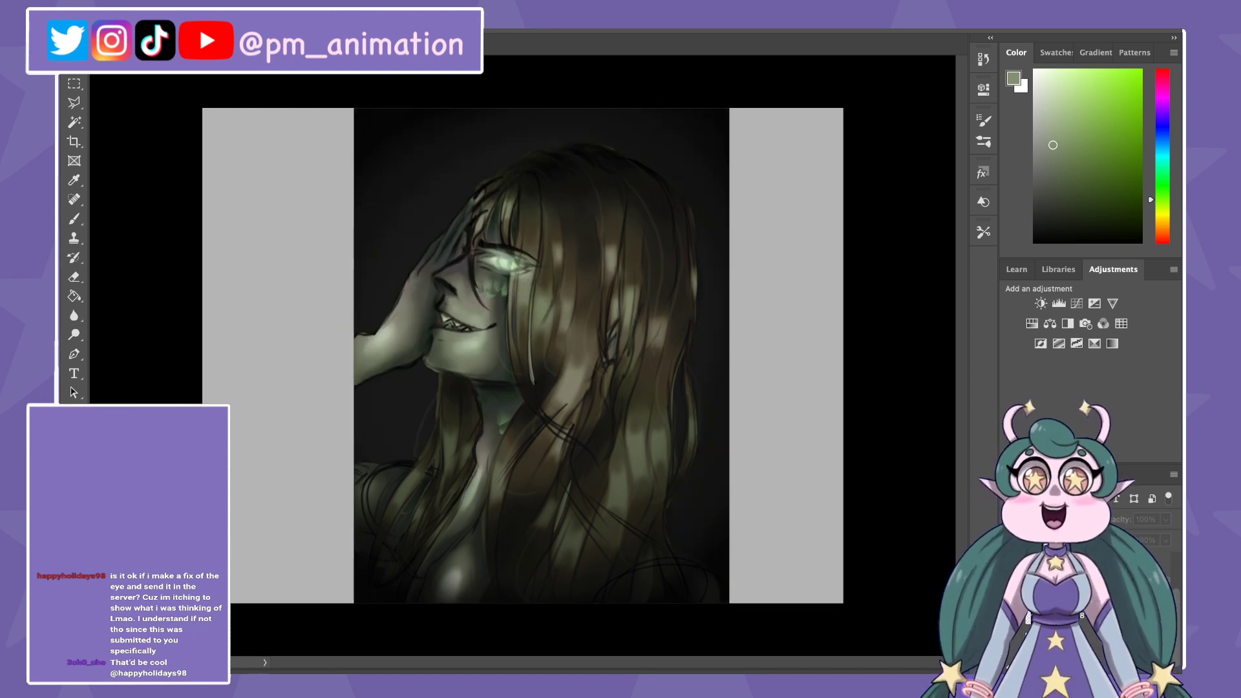
{"action": "key", "text": "ctrl+v"}
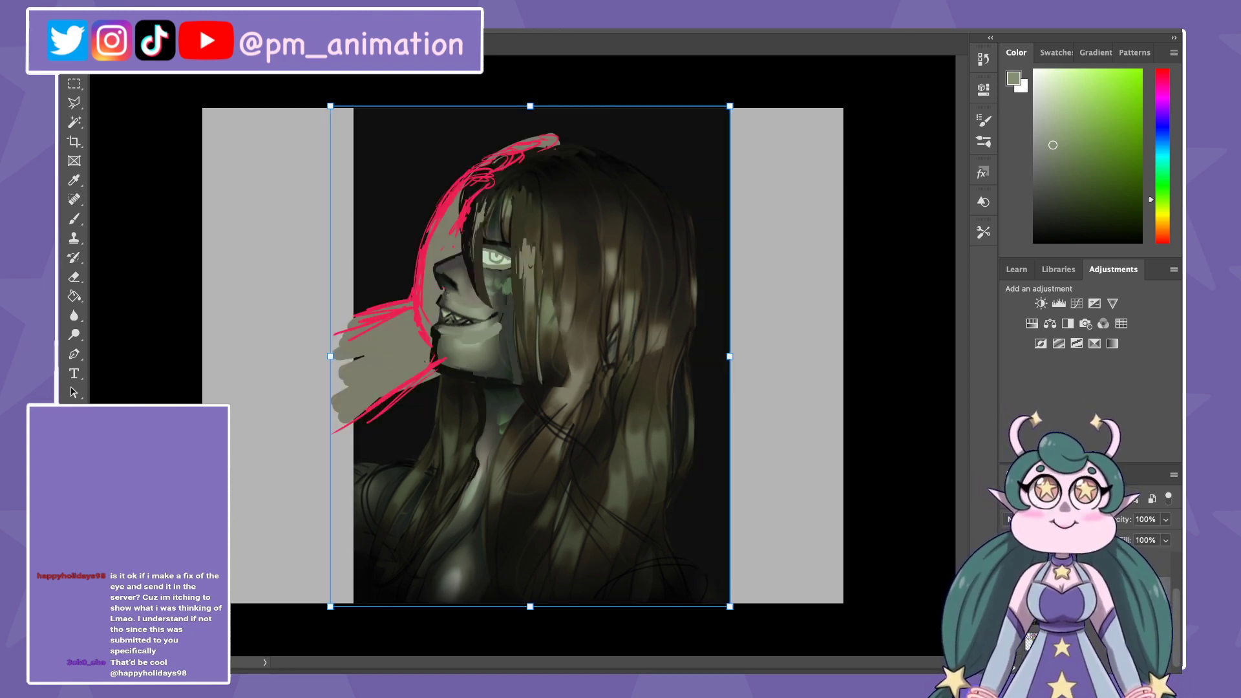
{"action": "key", "text": "Escape"}
{"action": "key", "text": "ctrl+z"}
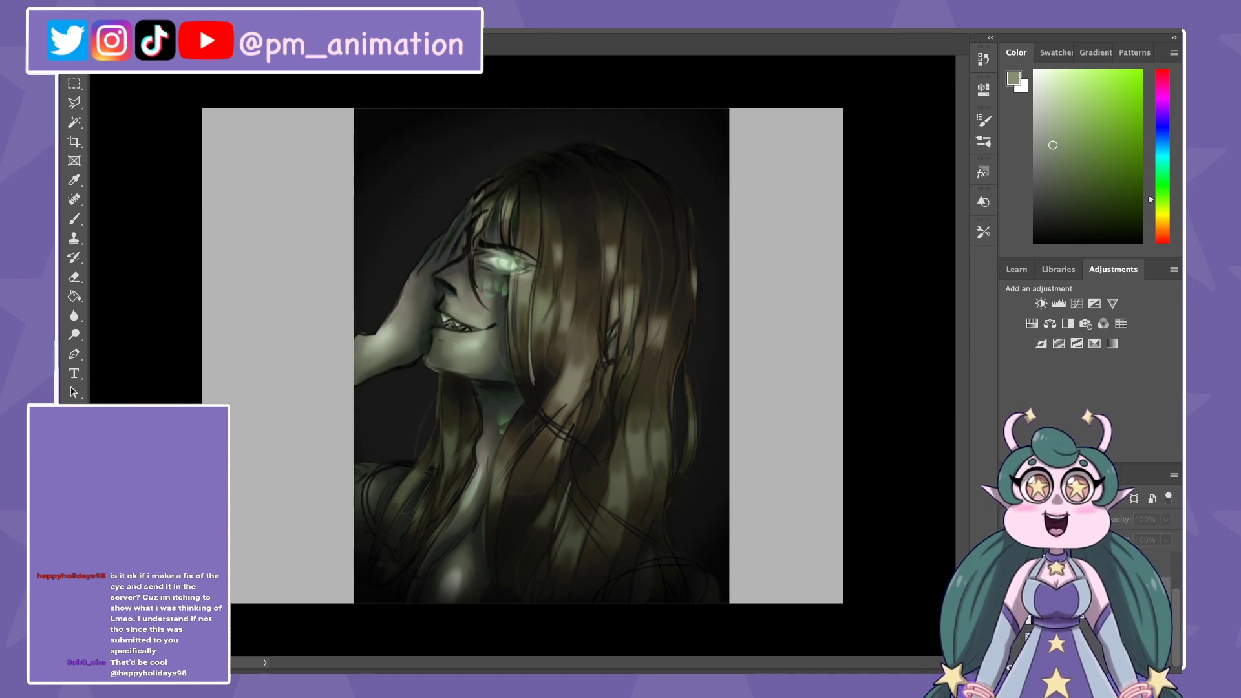
{"action": "key", "text": "ctrl+v"}
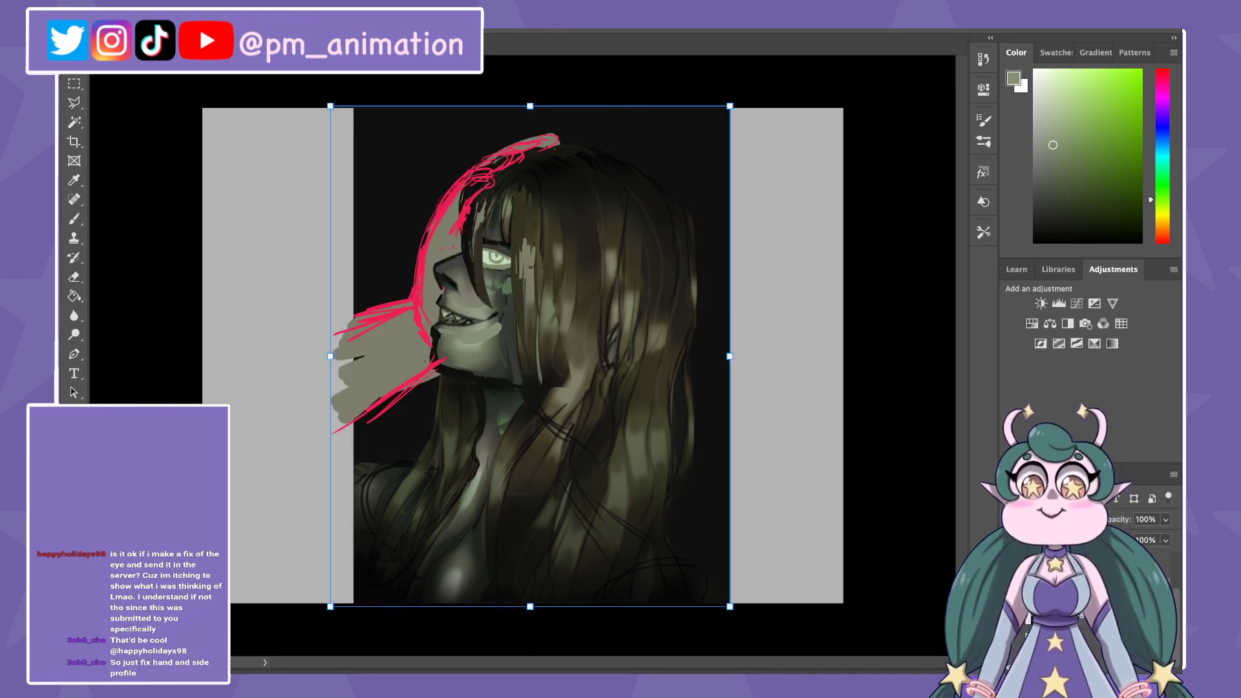
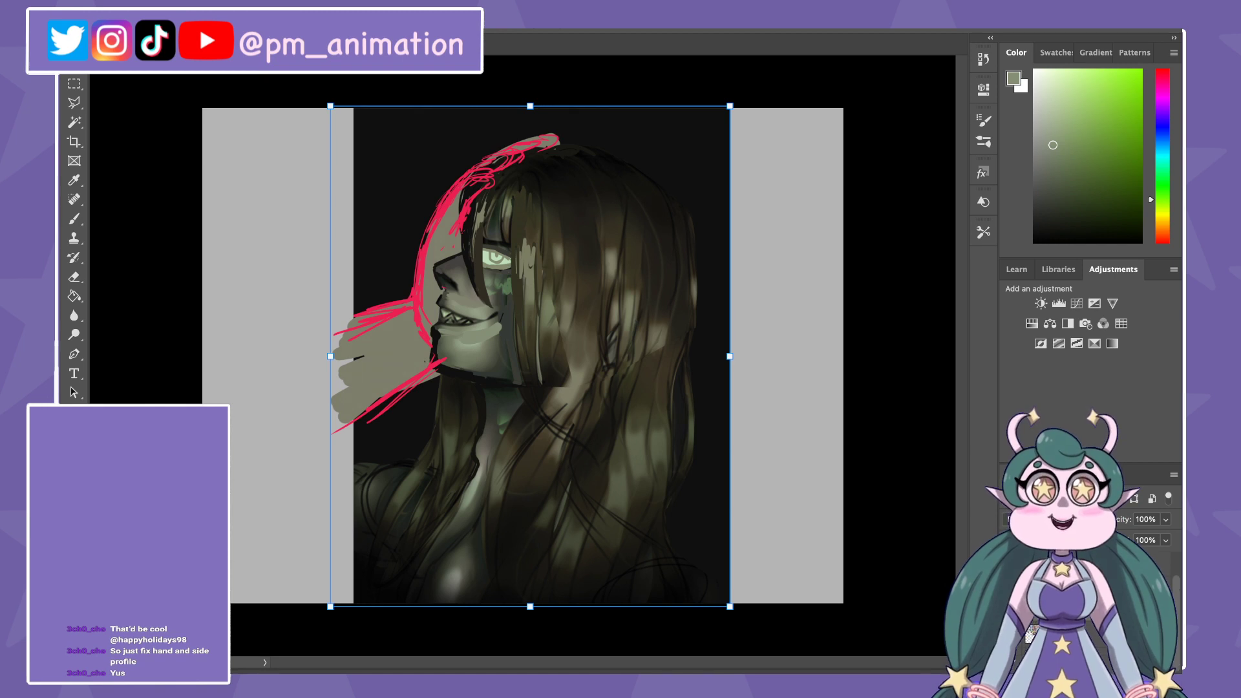
Step: Commit the portrait transform, return to the Brush, and hide the dark long-haired portrait layer
{"action": "key", "text": "Return"}
{"action": "key", "text": "b"}
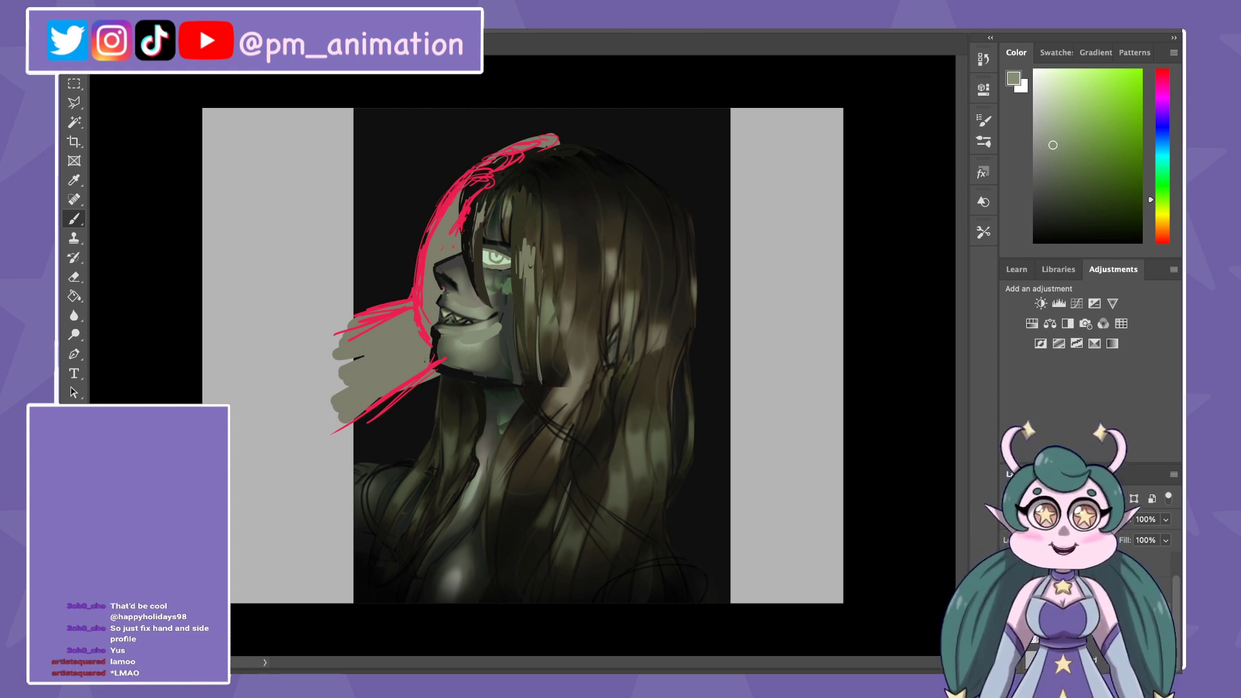
{"action": "key", "text": "Delete"}
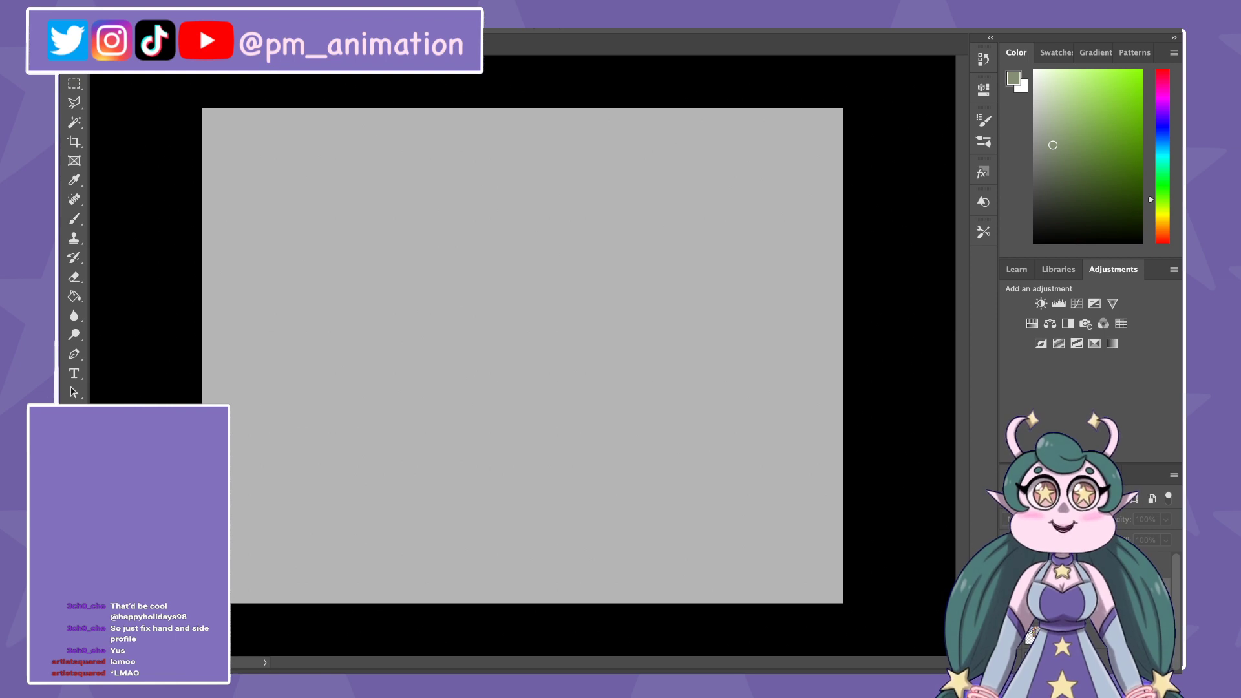
Step: Start Free Transform (Ctrl+T) on the empty layer over the grey canvas
{"action": "key", "text": "ctrl+t"}
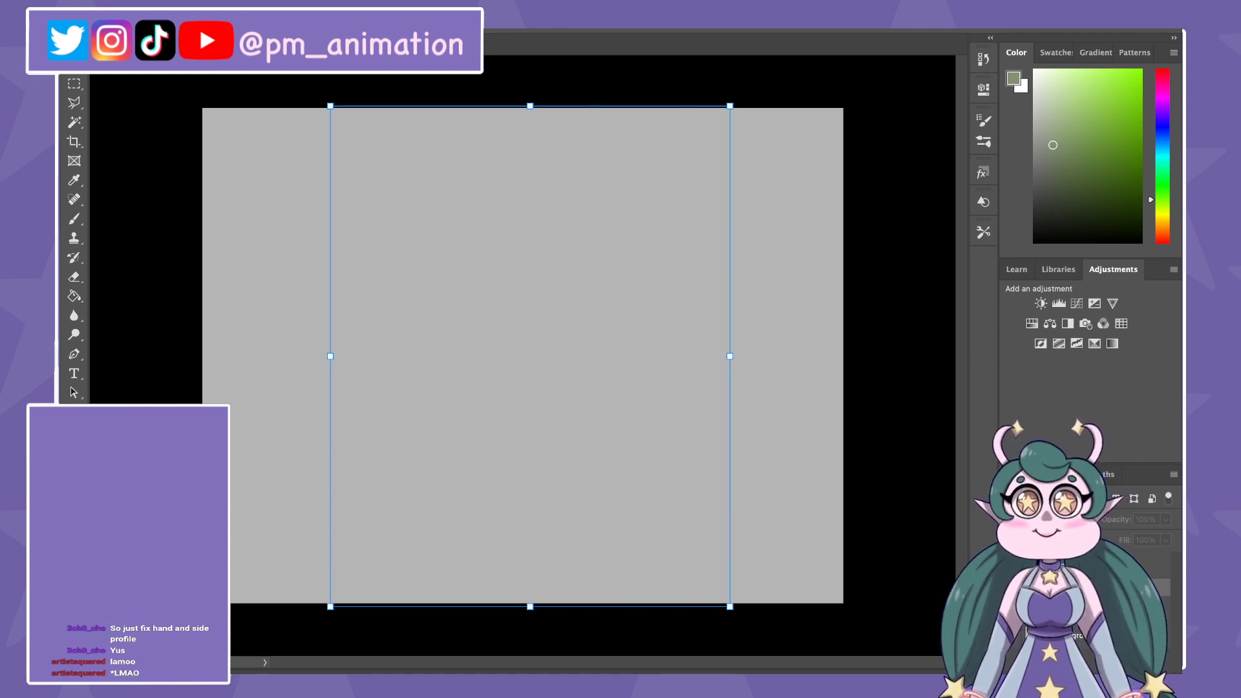
Step: Move the archer illustration to the canvas top, centred, without enlarging it, and commit
{"action": "left_click_drag", "start_coordinate": [530, 356], "coordinate": [805, 140]}
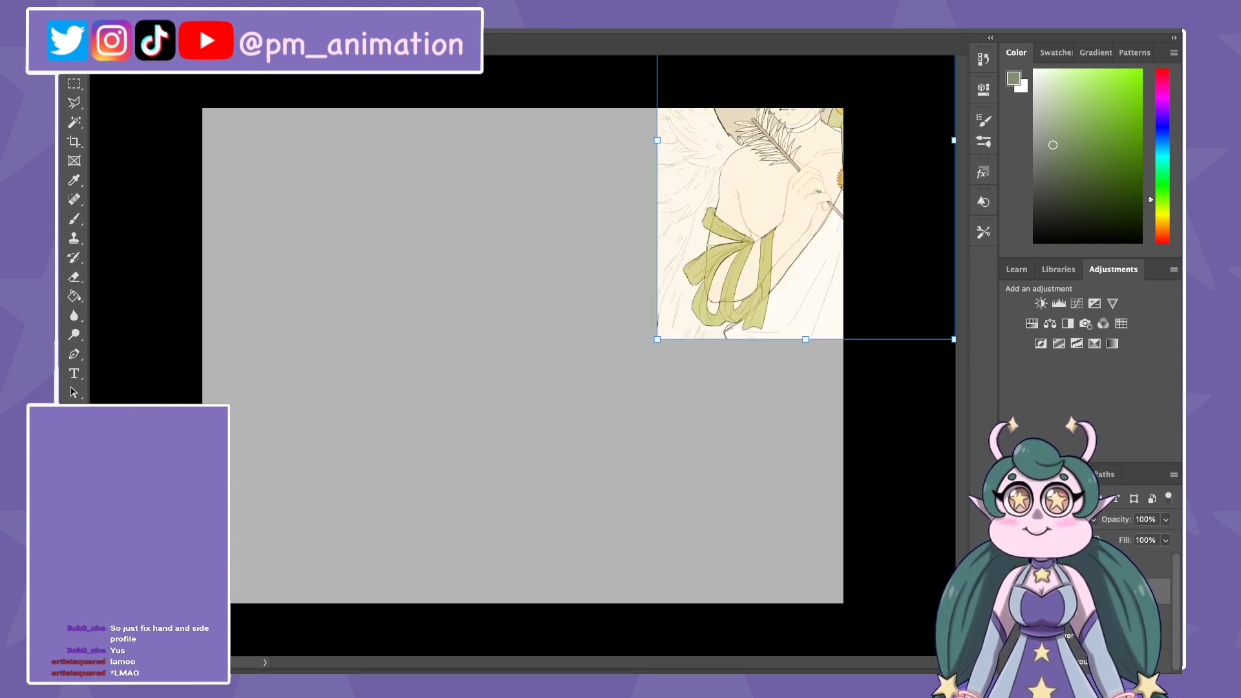
{"action": "left_click_drag", "start_coordinate": [605, 259], "coordinate": [489, 352]}
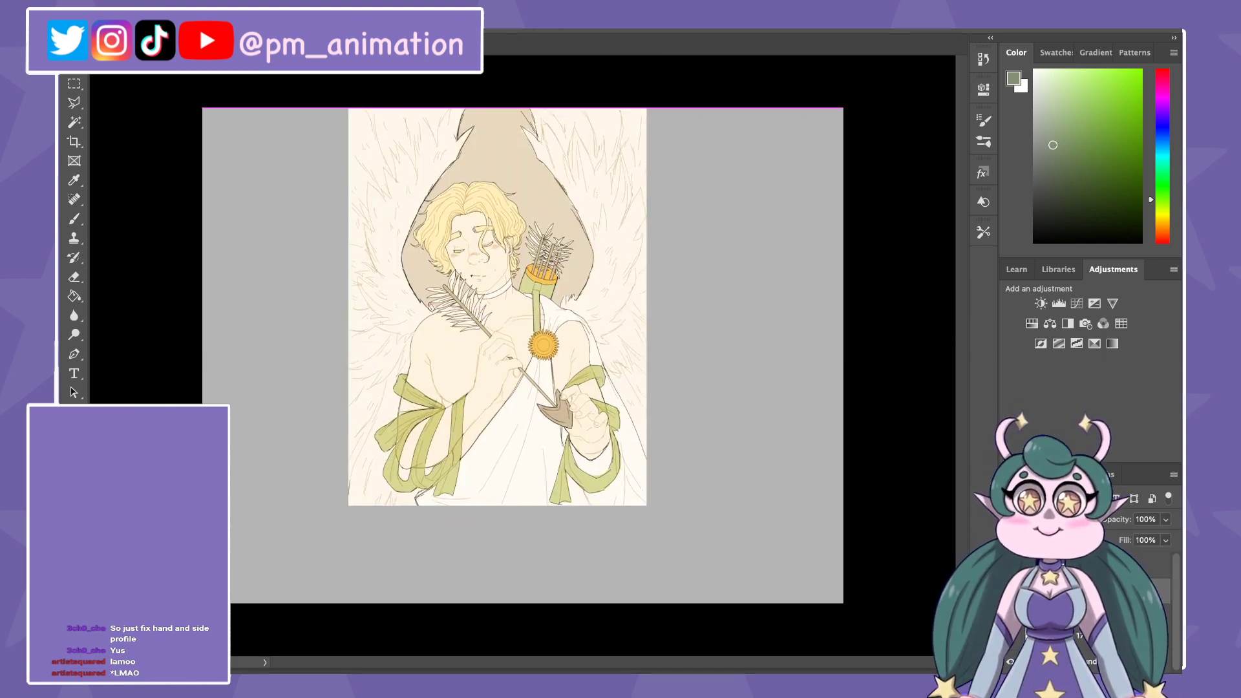
{"action": "left_click_drag", "start_coordinate": [639, 506], "coordinate": [712, 604]}
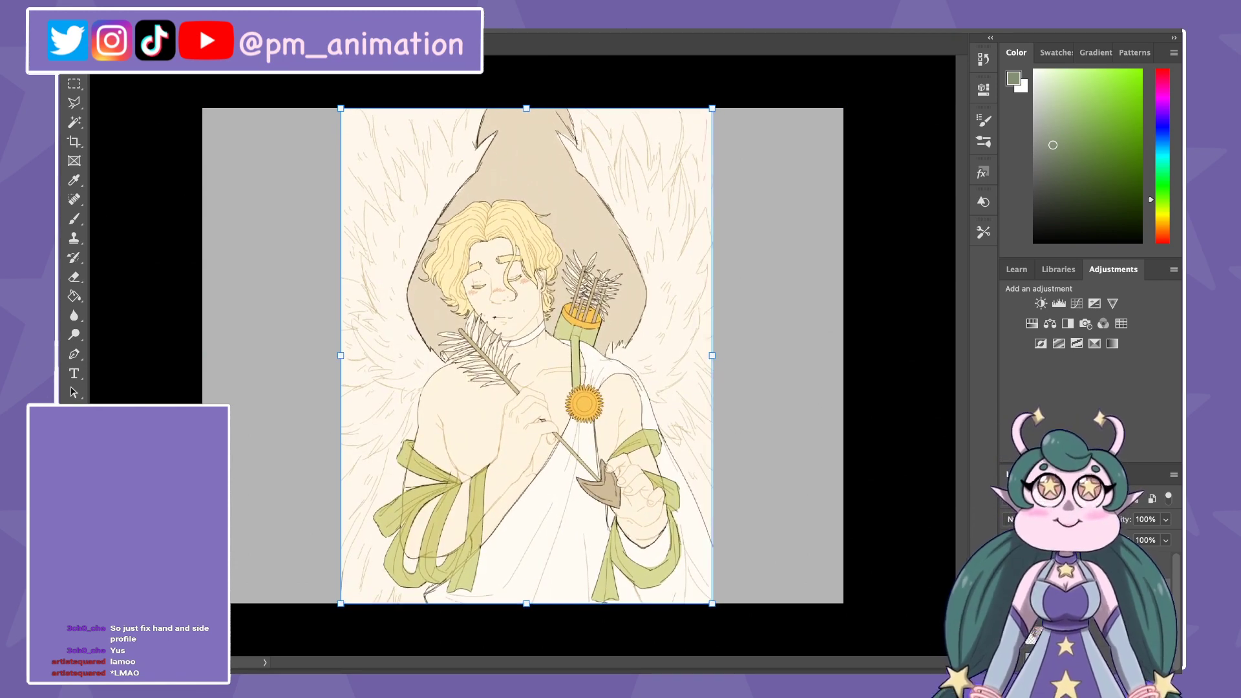
{"action": "key", "text": "ctrl+z"}
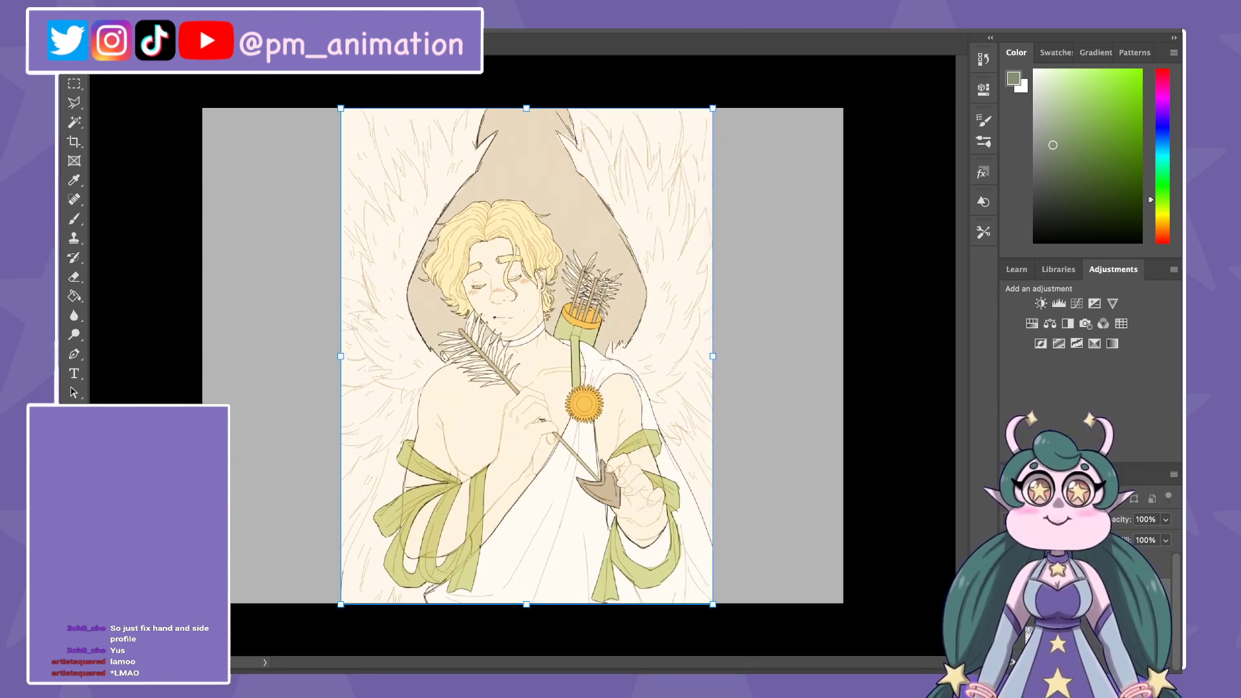
{"action": "key", "text": "shift+Right"}
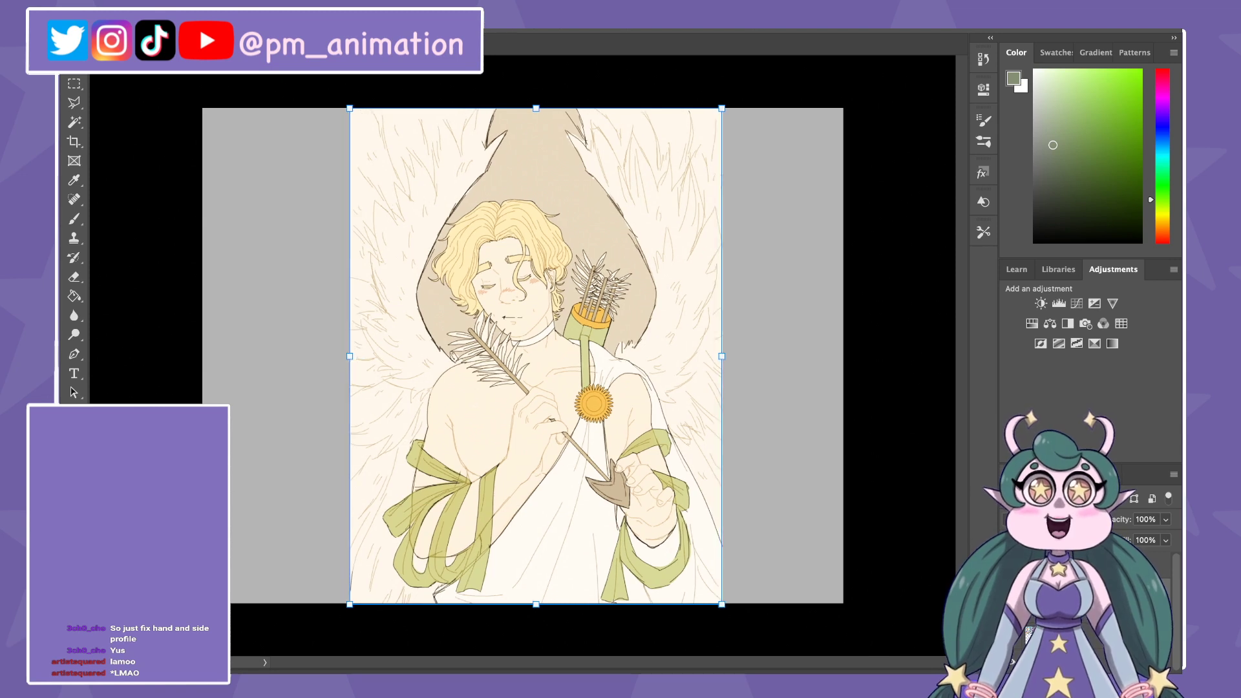
{"action": "key", "text": "Return"}
{"action": "key", "text": "b"}
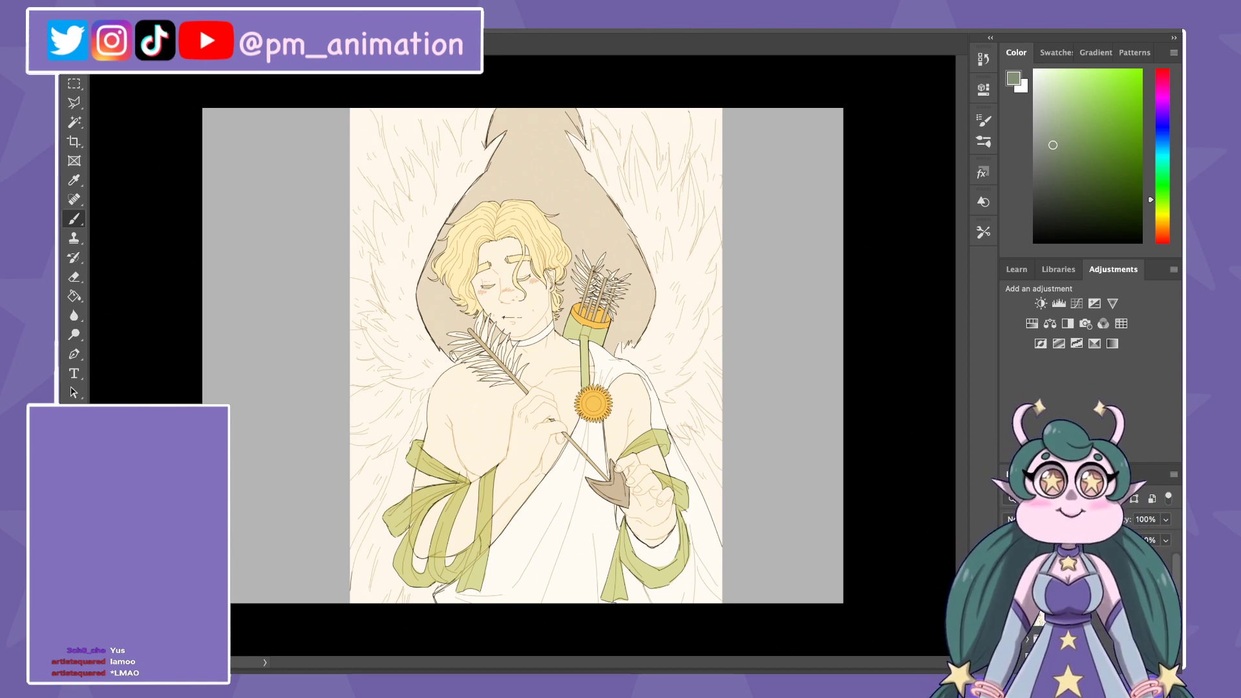
Step: Check the artwork's values in grayscale and judge the composition small, then fit to screen
{"action": "key", "text": "ctrl+y"}
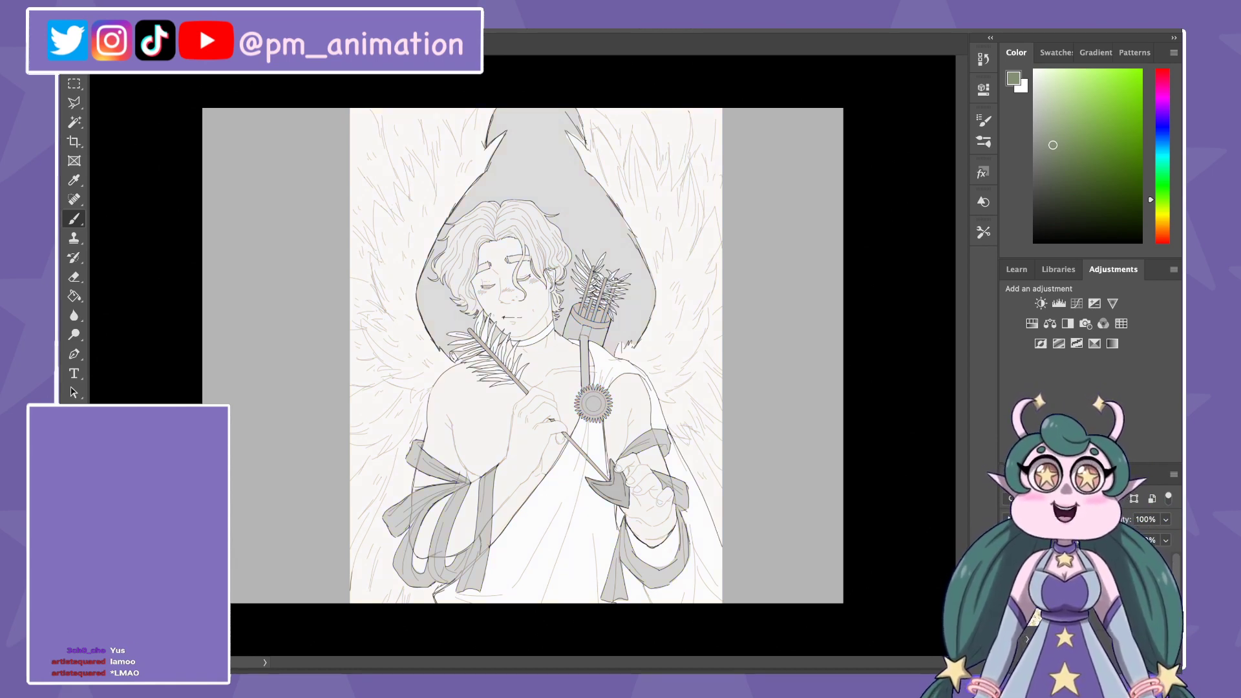
{"action": "key", "text": "ctrl+plus"}
{"action": "key", "text": "ctrl+minus"}
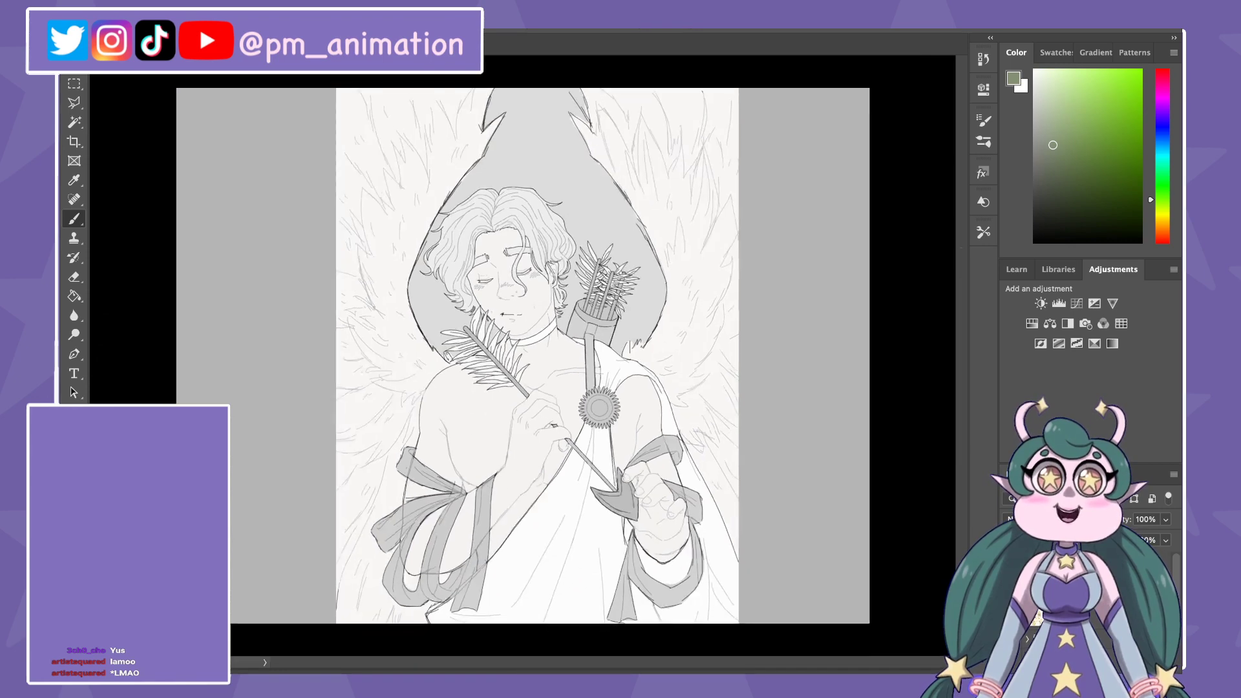
{"action": "key", "text": "ctrl+y"}
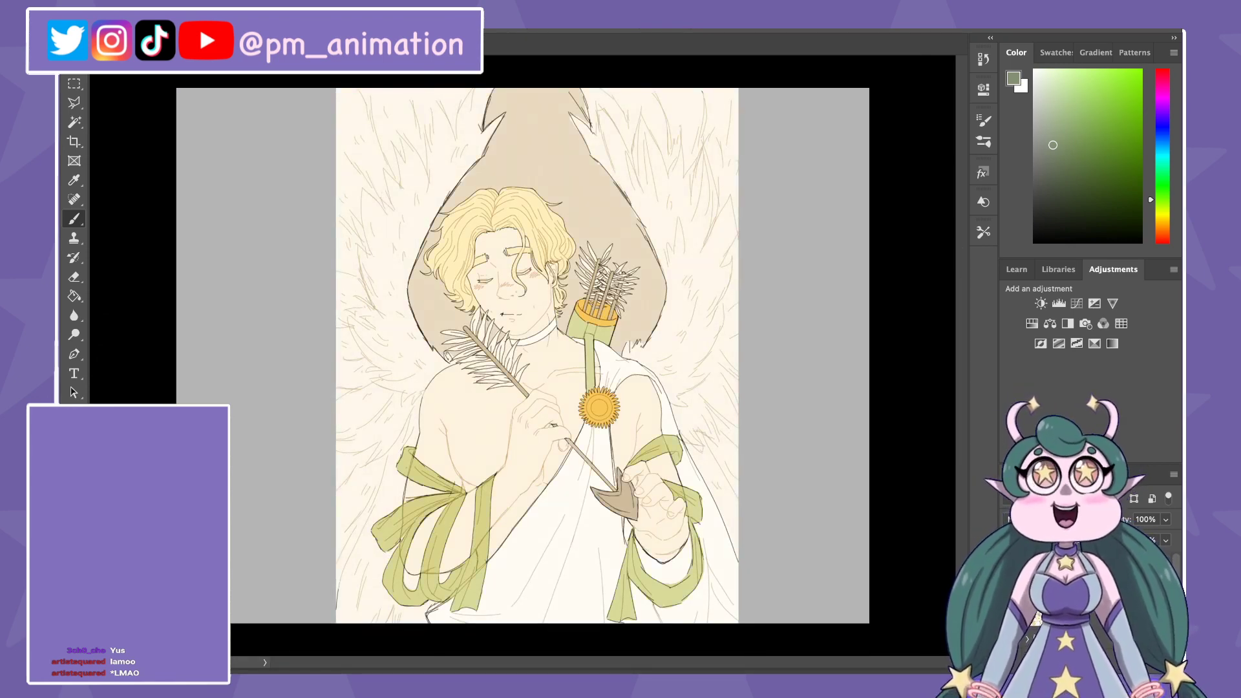
{"action": "key", "text": "ctrl+minus"}
{"action": "key", "text": "ctrl+minus"}
{"action": "key", "text": "ctrl+minus"}
{"action": "key", "text": "ctrl+minus"}
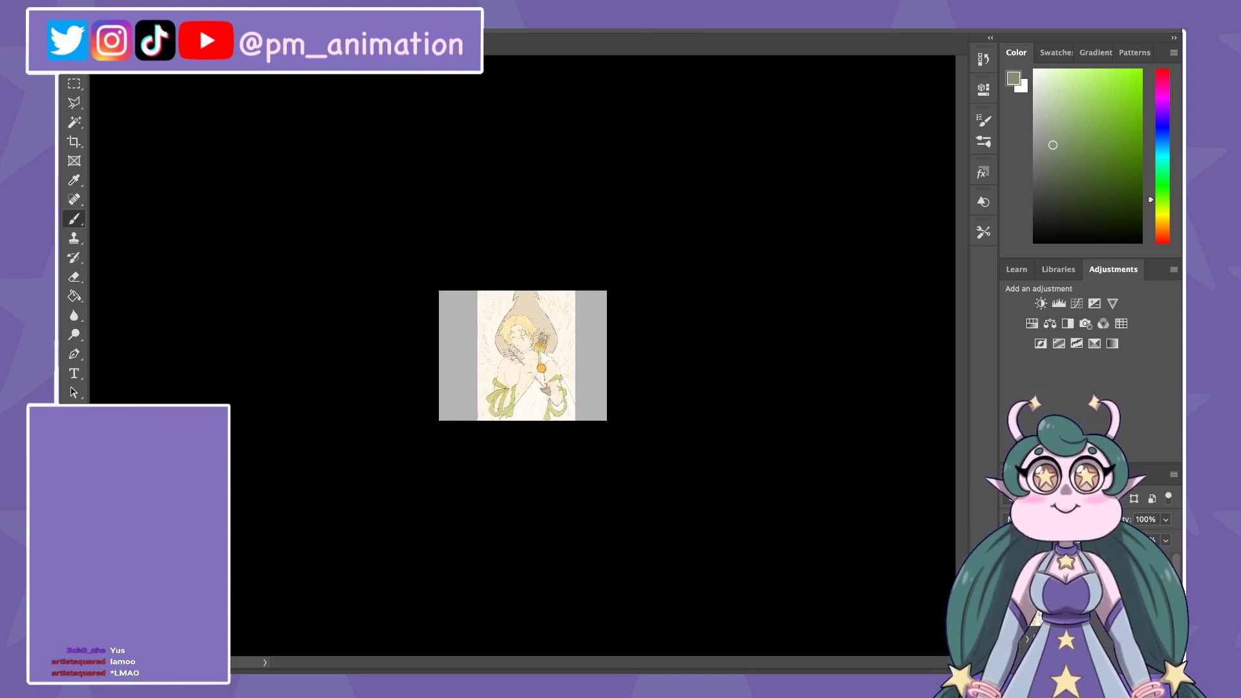
{"action": "key", "text": "ctrl+plus"}
{"action": "key", "text": "ctrl+minus"}
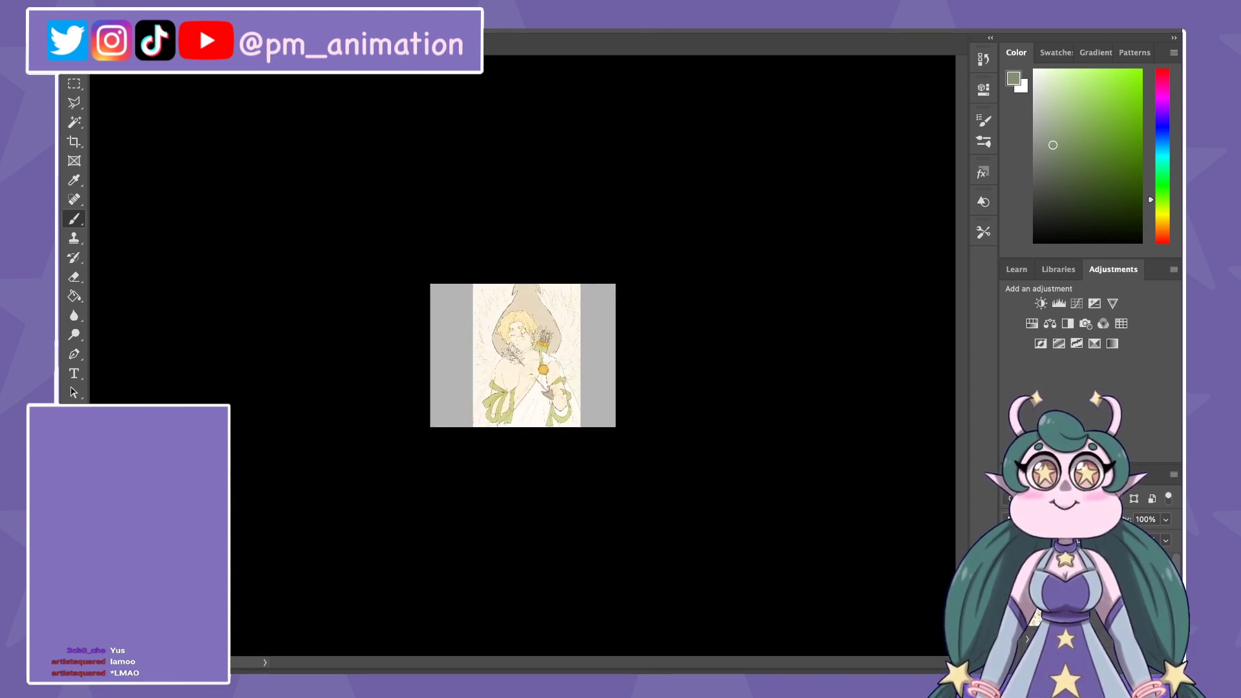
{"action": "key", "text": "ctrl+0"}
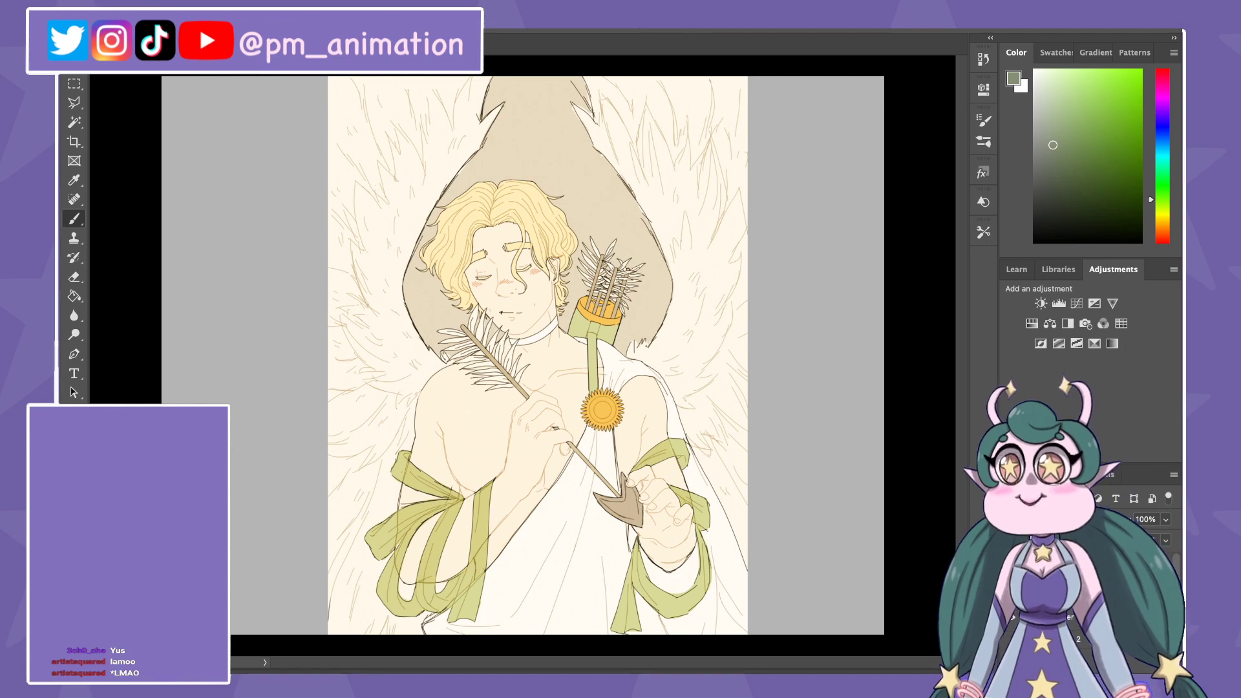
Step: Try a pink stroke across the archer's face, switch to red, and erase the stroke
{"action": "scroll", "coordinate": [526, 362], "scroll_direction": "up", "scroll_amount": 1}
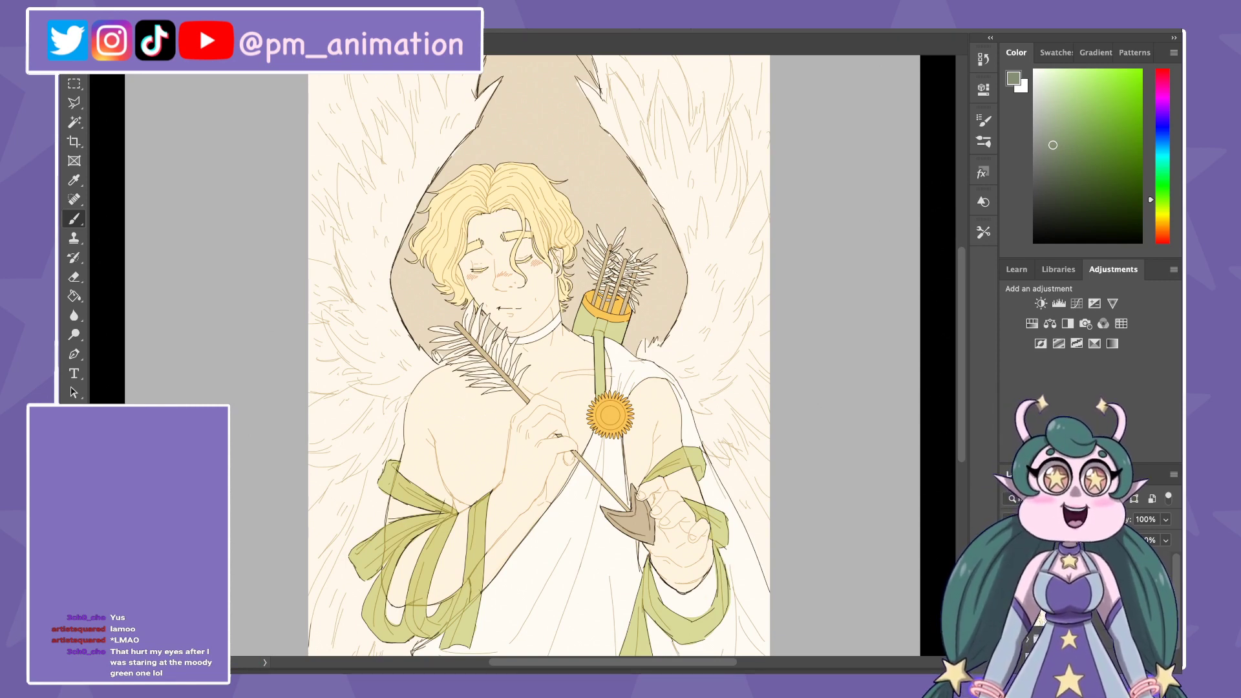
{"action": "left_click", "coordinate": [1162, 71]}
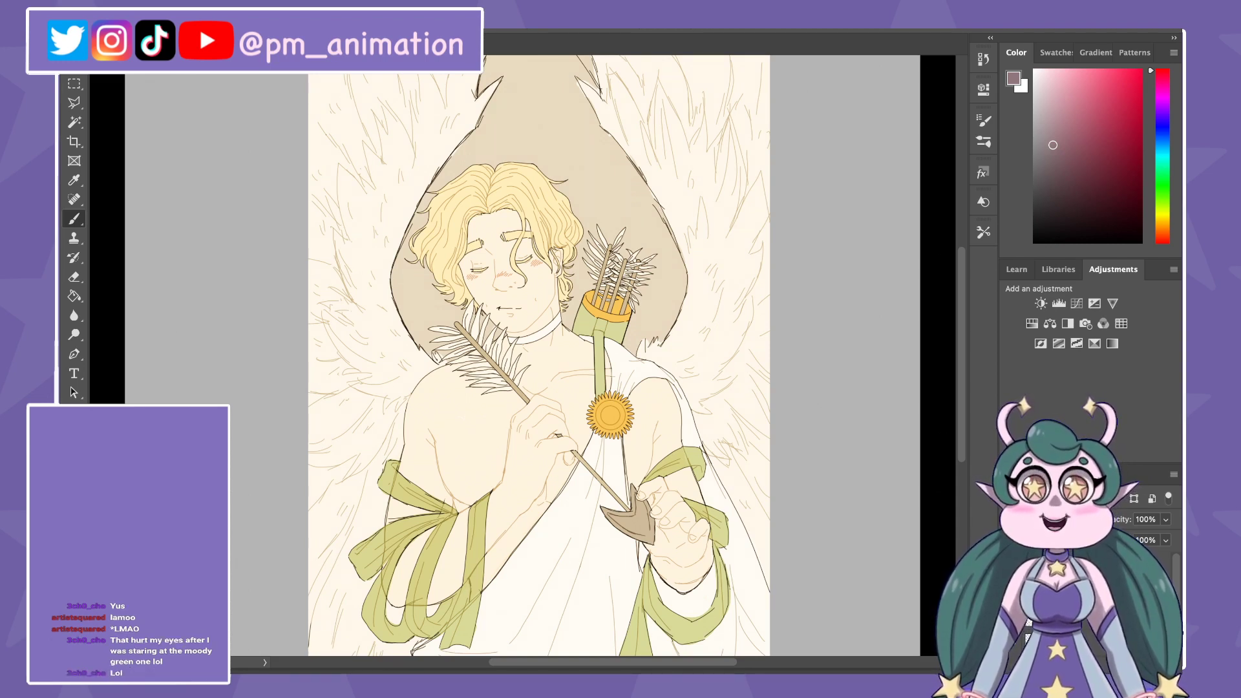
{"action": "left_click_drag", "start_coordinate": [536, 356], "coordinate": [554, 327]}
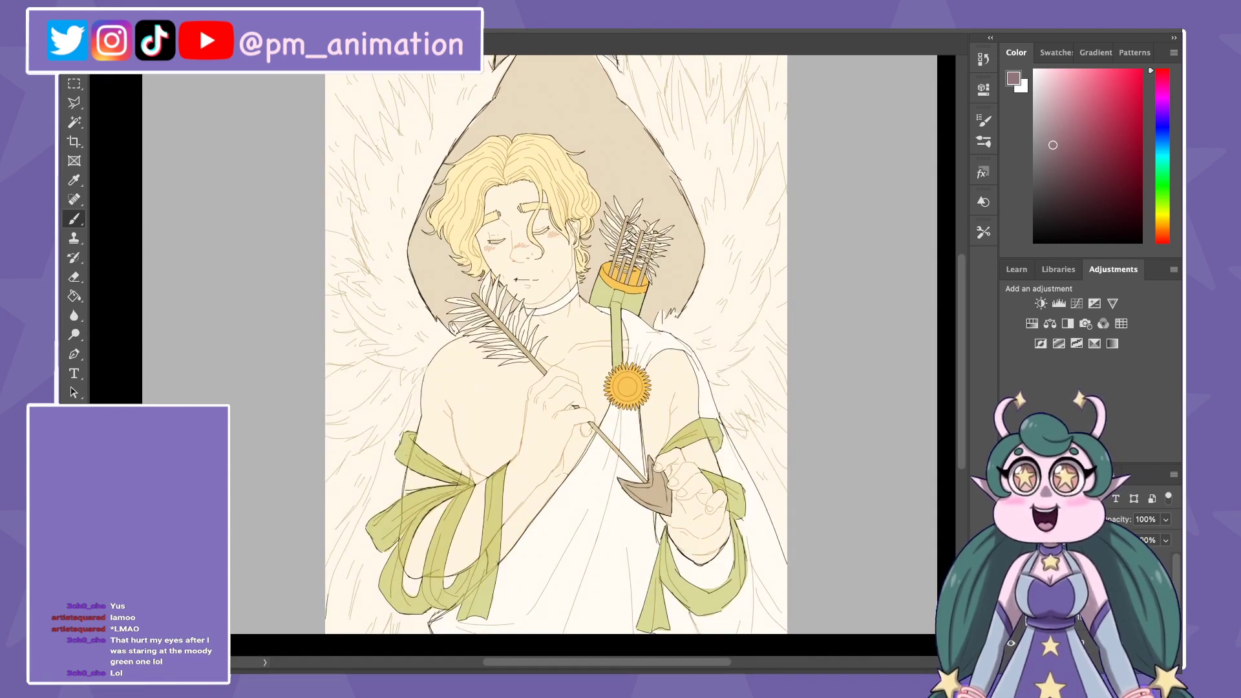
{"action": "left_click_drag", "start_coordinate": [475, 228], "coordinate": [506, 296]}
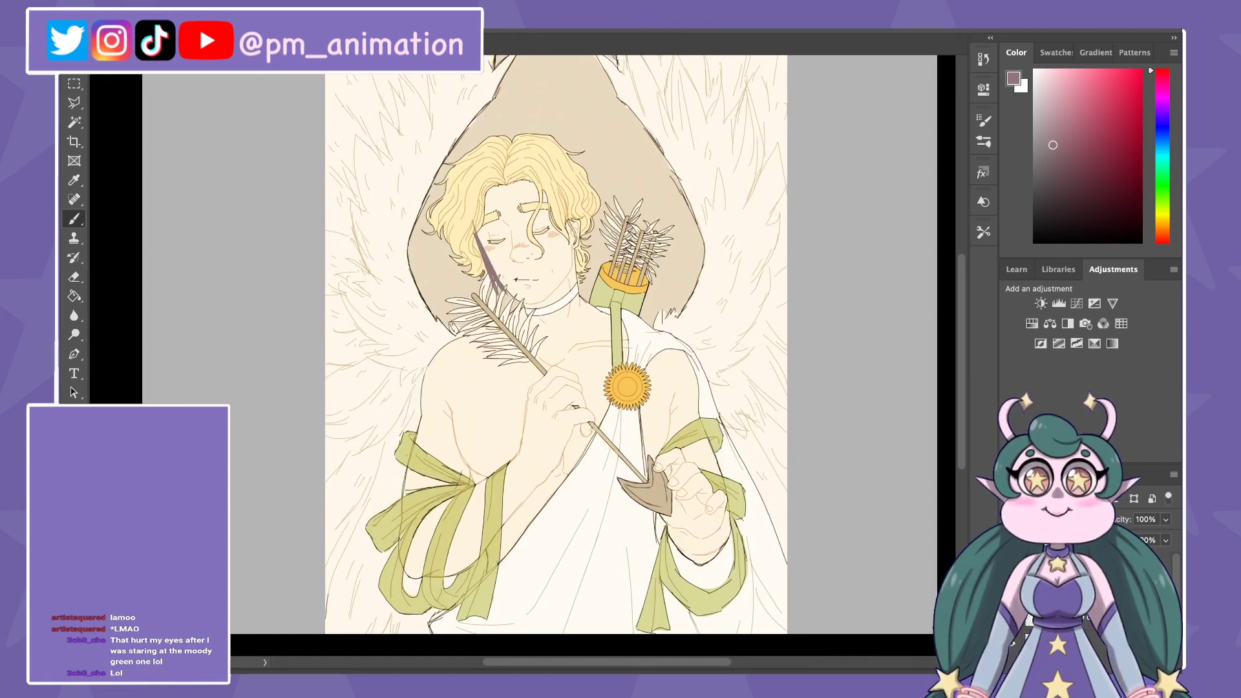
{"action": "left_click", "coordinate": [1128, 77]}
{"action": "key", "text": "e"}
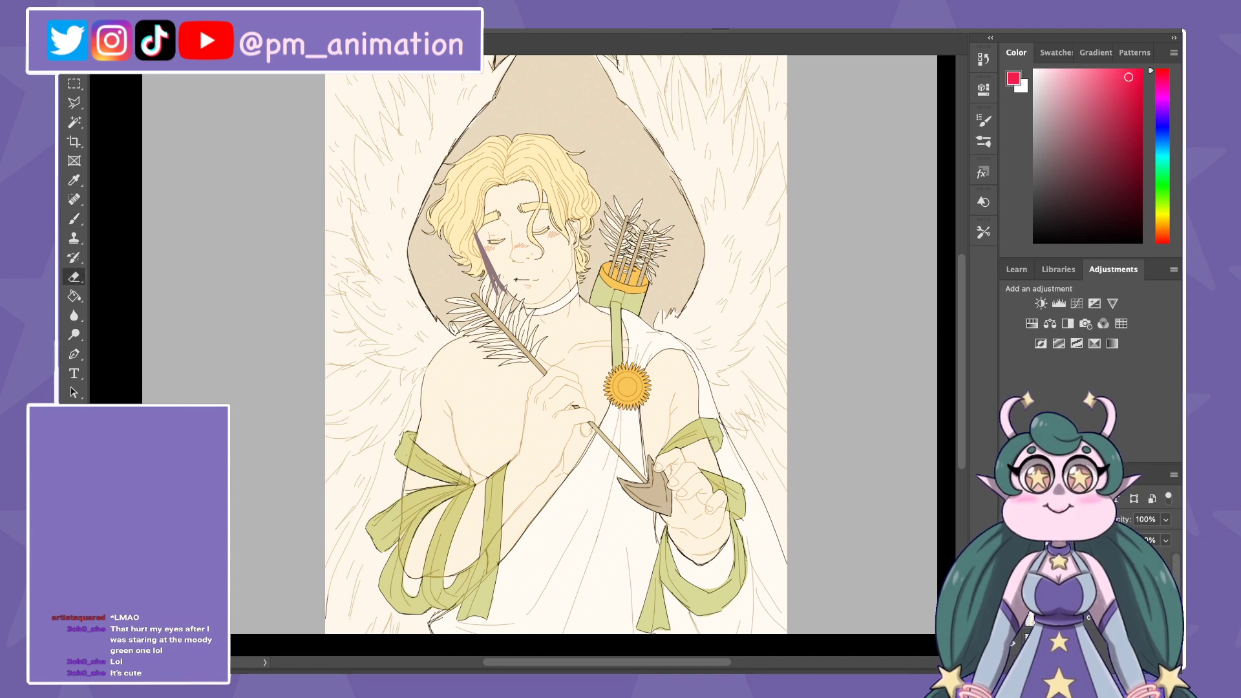
{"action": "left_click_drag", "start_coordinate": [478, 226], "coordinate": [503, 291]}
{"action": "key", "text": "b"}
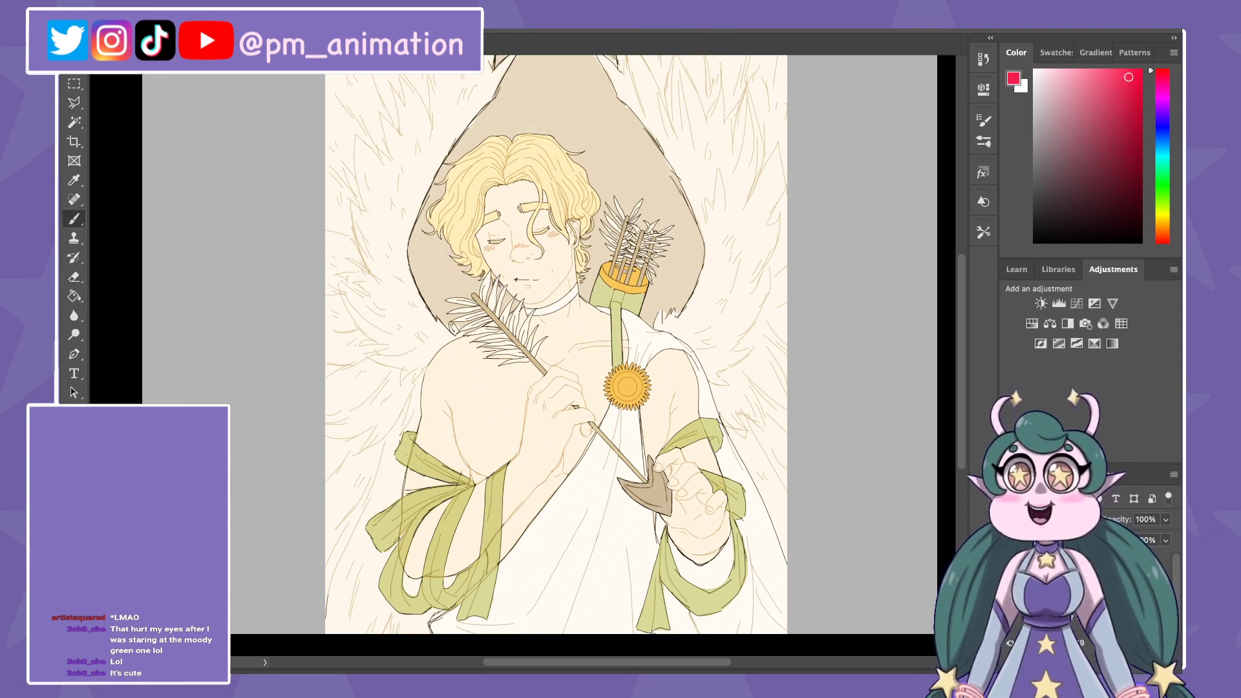
Step: Sketch red corrections over the archer's right-side hair and left eye
{"action": "mouse_move", "coordinate": [537, 139]}
{"action": "left_mouse_down"}
{"action": "mouse_move", "coordinate": [560, 144]}
{"action": "mouse_move", "coordinate": [581, 178]}
{"action": "mouse_move", "coordinate": [587, 216]}
{"action": "mouse_move", "coordinate": [514, 146]}
{"action": "mouse_move", "coordinate": [576, 231]}
{"action": "left_mouse_up"}
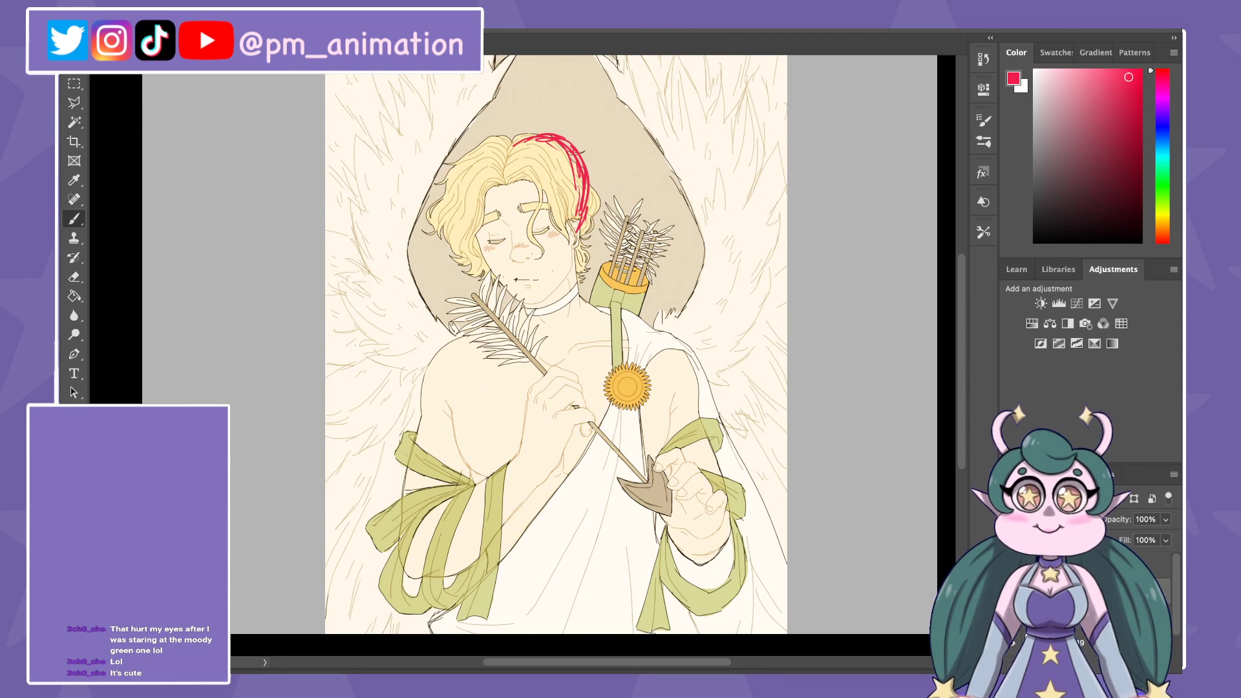
{"action": "scroll", "coordinate": [524, 356], "scroll_direction": "up", "scroll_amount": 2}
{"action": "scroll", "coordinate": [588, 356], "scroll_direction": "up", "scroll_amount": 2}
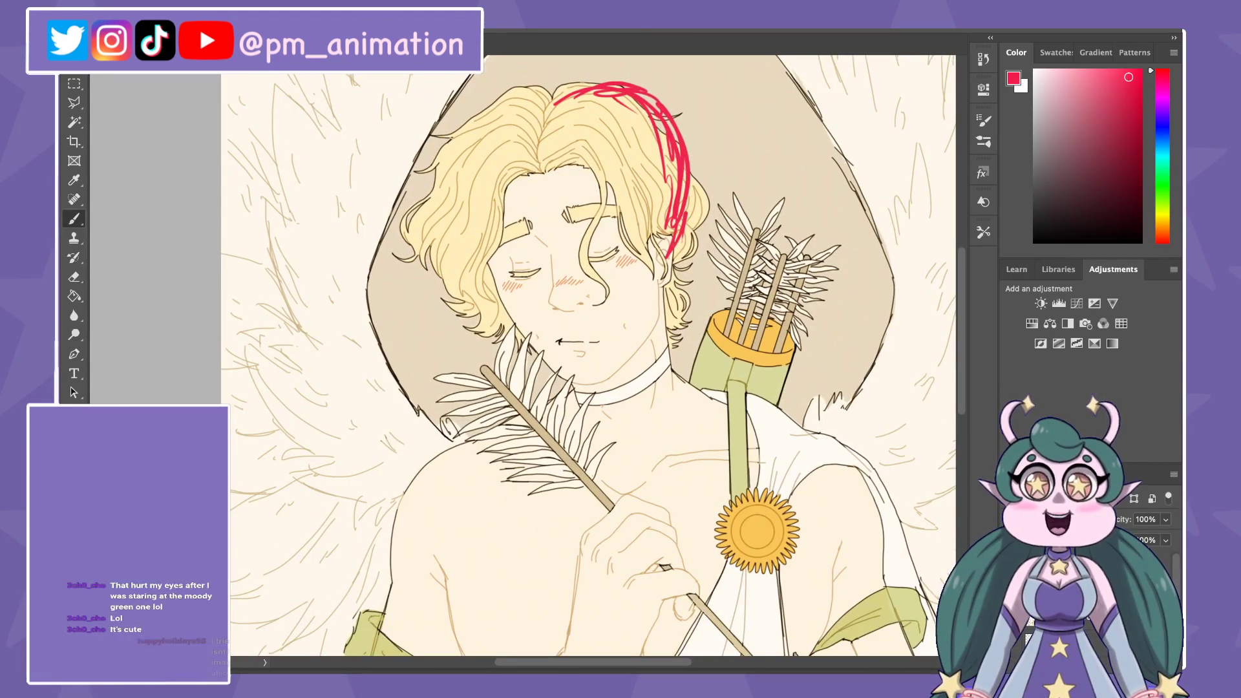
{"action": "left_click_drag", "start_coordinate": [503, 260], "coordinate": [539, 268]}
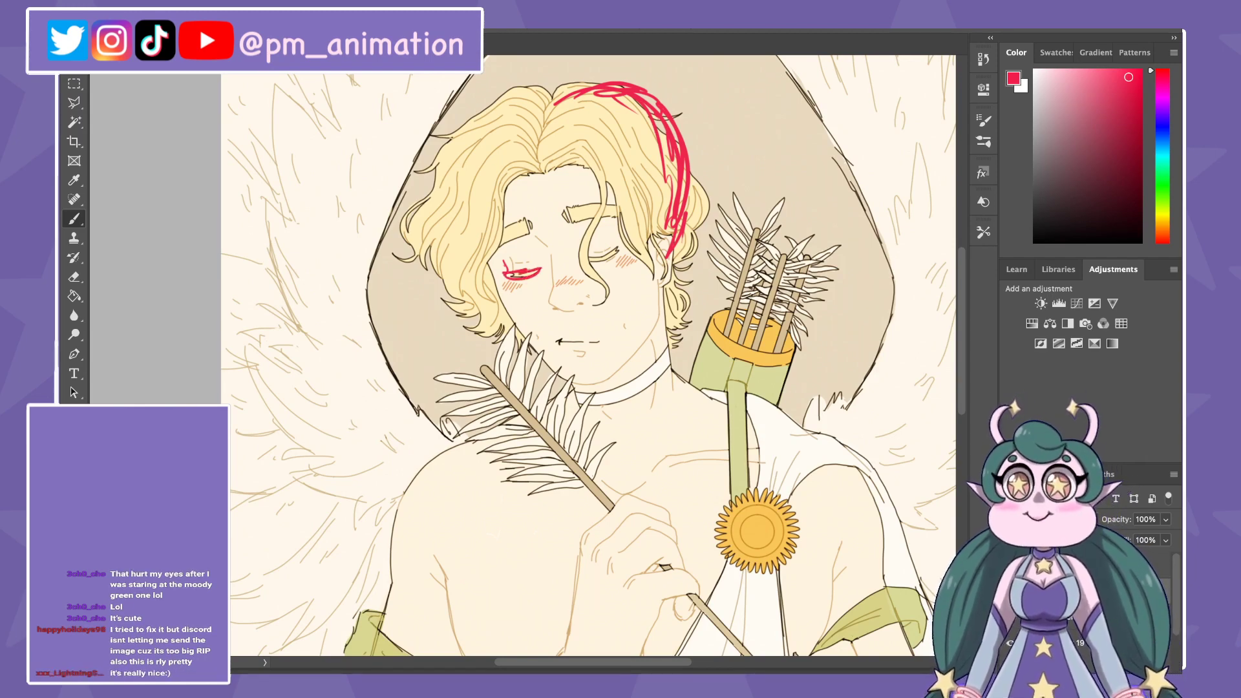
{"action": "key", "text": "ctrl+0"}
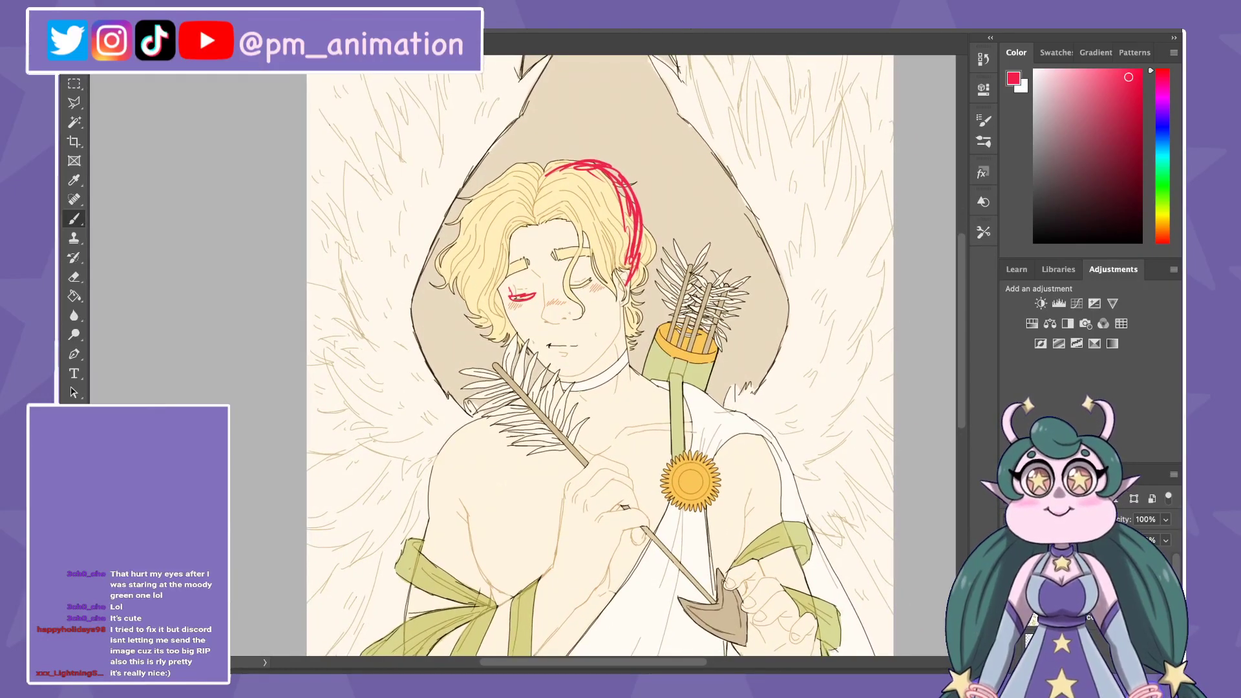
{"action": "key", "text": "ctrl+minus"}
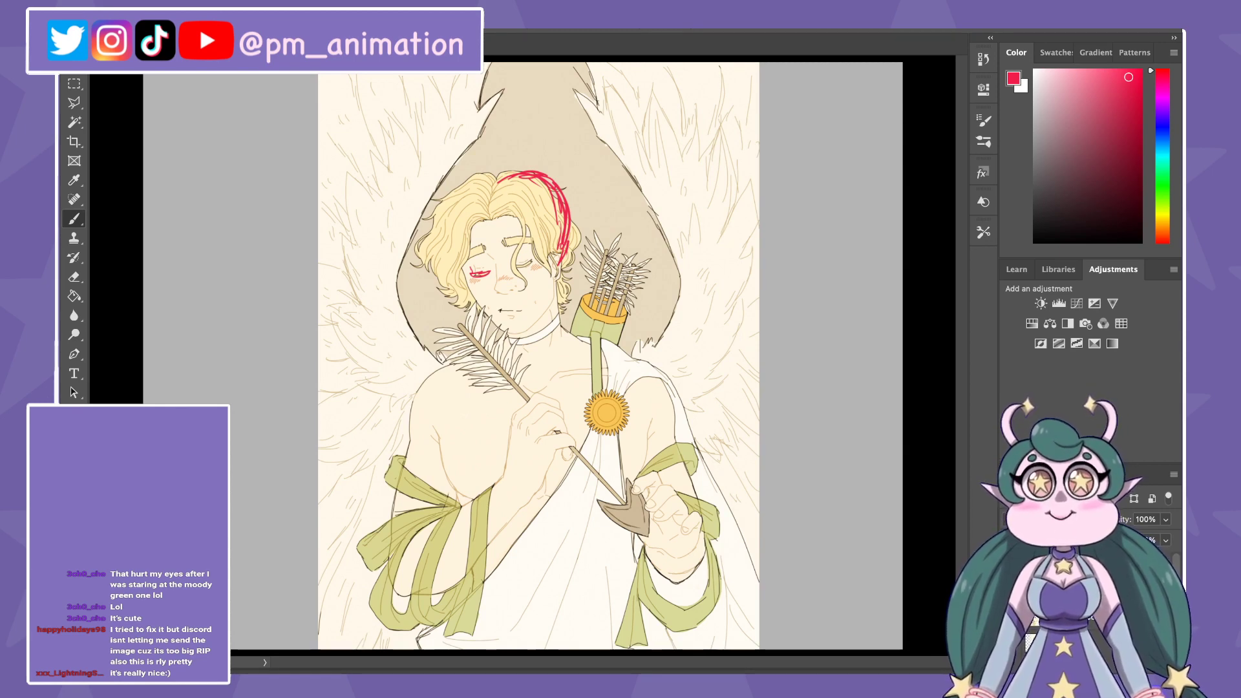
{"action": "key", "text": "ctrl+plus"}
Step: Circle the quiver's top rim in red, then delete that scribble
{"action": "scroll", "coordinate": [520, 358], "scroll_direction": "up", "scroll_amount": 2}
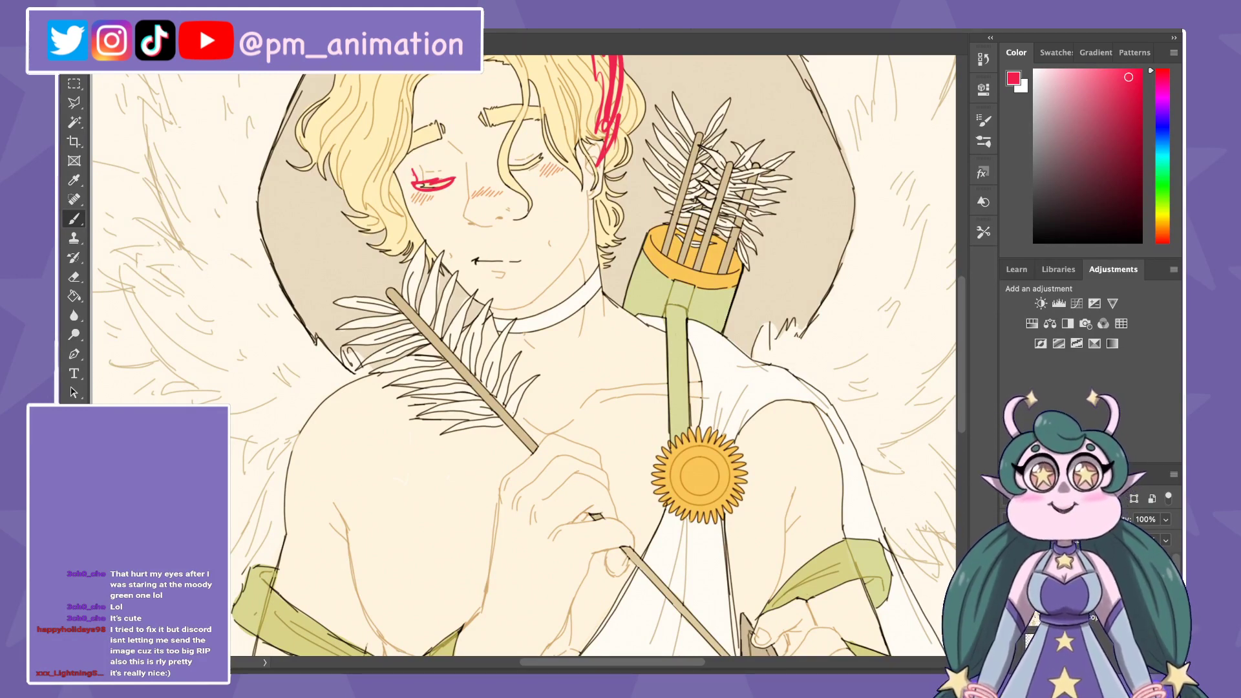
{"action": "mouse_move", "coordinate": [711, 261]}
{"action": "left_mouse_down"}
{"action": "mouse_move", "coordinate": [704, 270]}
{"action": "mouse_move", "coordinate": [746, 267]}
{"action": "mouse_move", "coordinate": [665, 233]}
{"action": "left_mouse_up"}
{"action": "key", "text": "ctrl+t"}
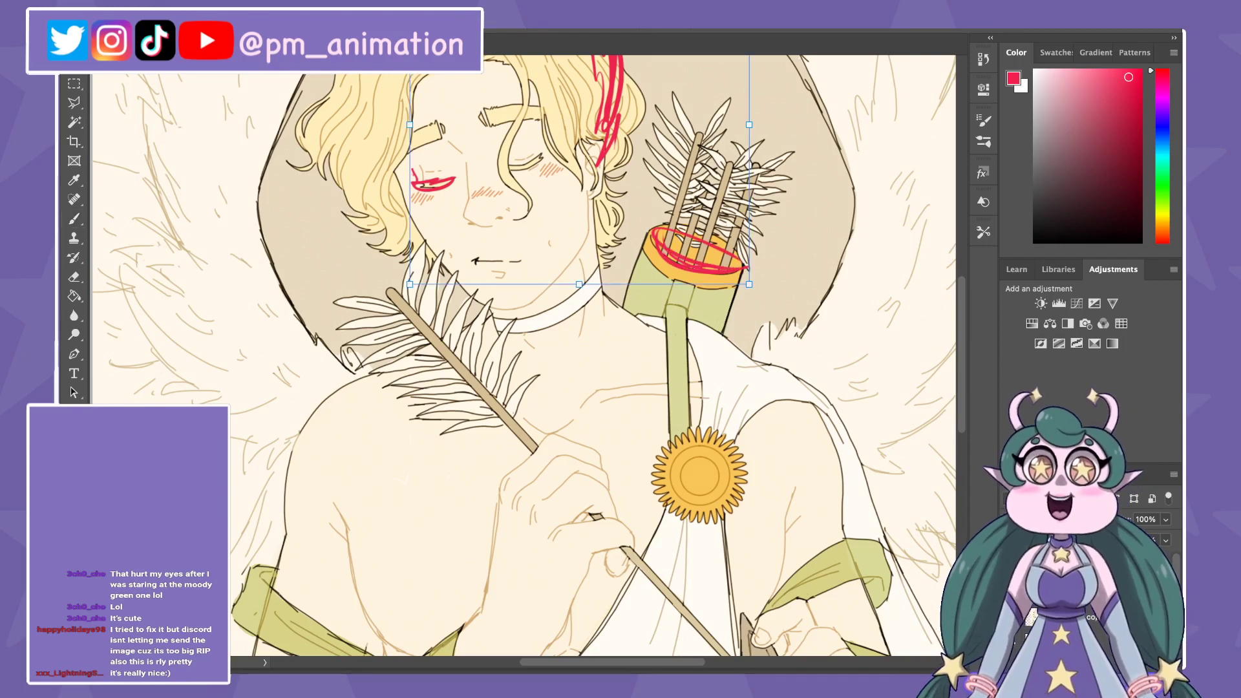
{"action": "key", "text": "Delete"}
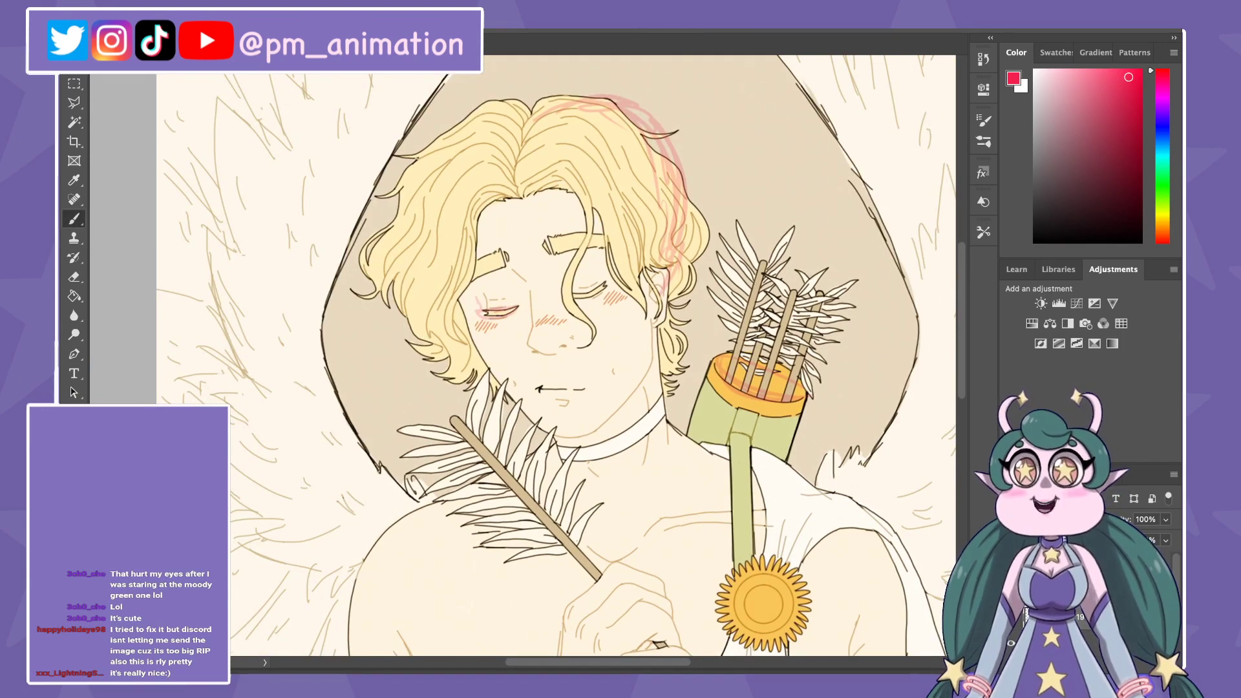
Step: Sample the brown line colour from the archer's face
{"action": "scroll", "coordinate": [575, 183], "scroll_direction": "up", "scroll_amount": 2}
{"action": "scroll", "coordinate": [575, 183], "scroll_direction": "up", "scroll_amount": 2}
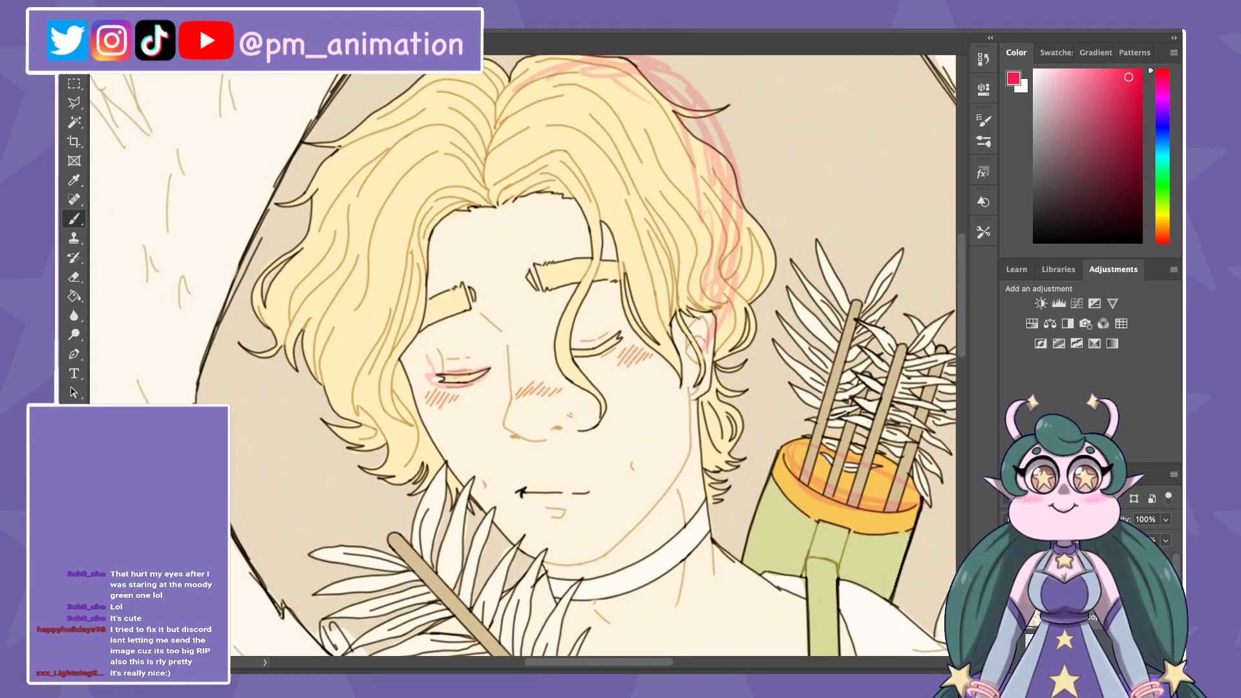
{"action": "scroll", "coordinate": [508, 361], "scroll_direction": "up", "scroll_amount": 3}
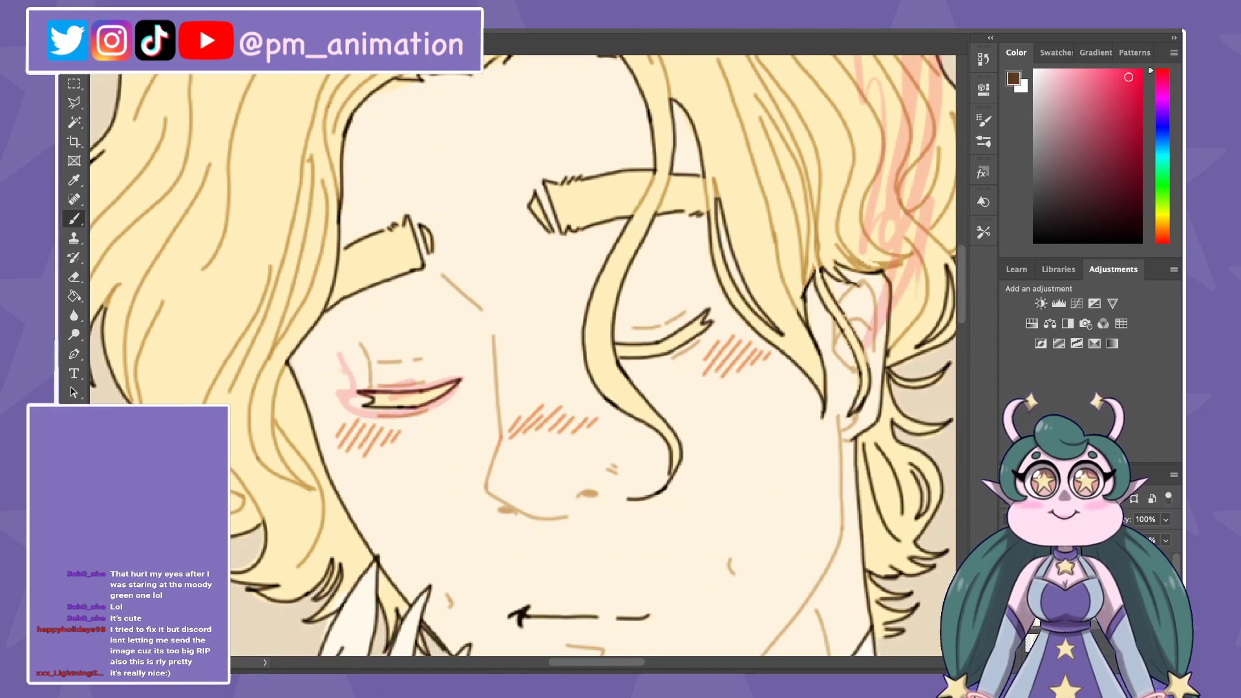
{"action": "left_click", "coordinate": [584, 339], "text": "alt"}
{"action": "scroll", "coordinate": [583, 339], "scroll_direction": "down", "scroll_amount": 2}
{"action": "scroll", "coordinate": [583, 340], "scroll_direction": "down", "scroll_amount": 2}
{"action": "scroll", "coordinate": [584, 340], "scroll_direction": "down", "scroll_amount": 2}
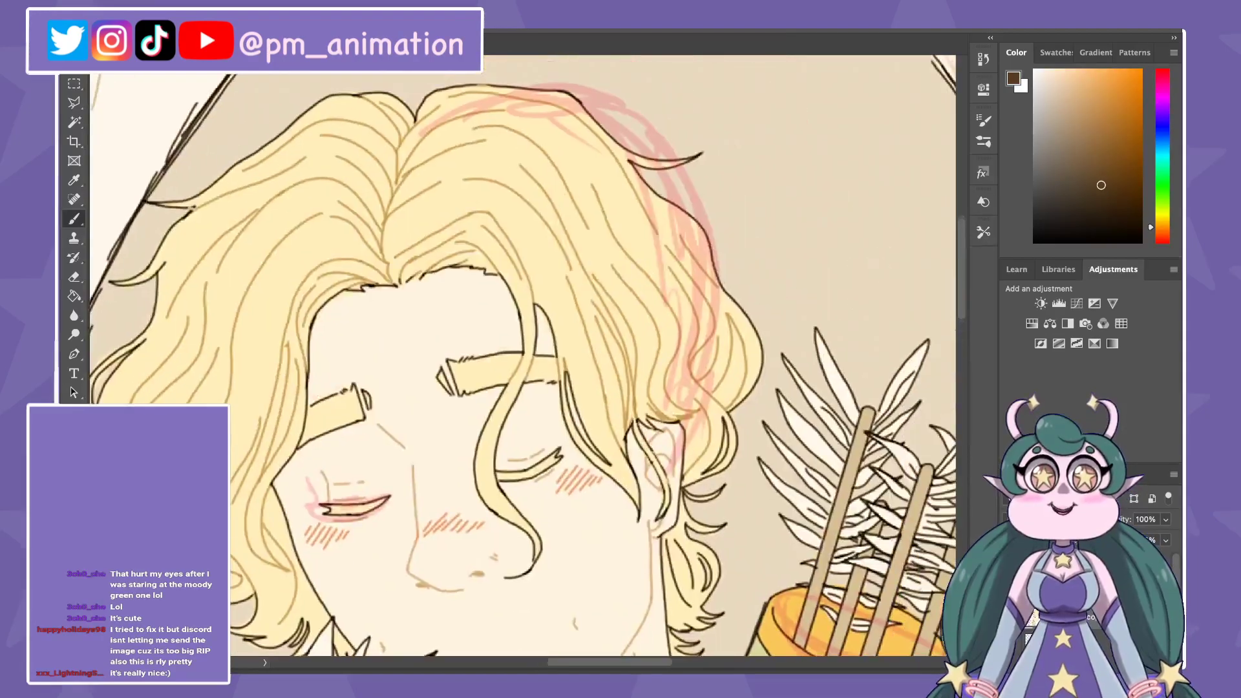
{"action": "scroll", "coordinate": [583, 339], "scroll_direction": "down", "scroll_amount": 1}
{"action": "key", "text": "l"}
{"action": "scroll", "coordinate": [520, 371], "scroll_direction": "down", "scroll_amount": 3}
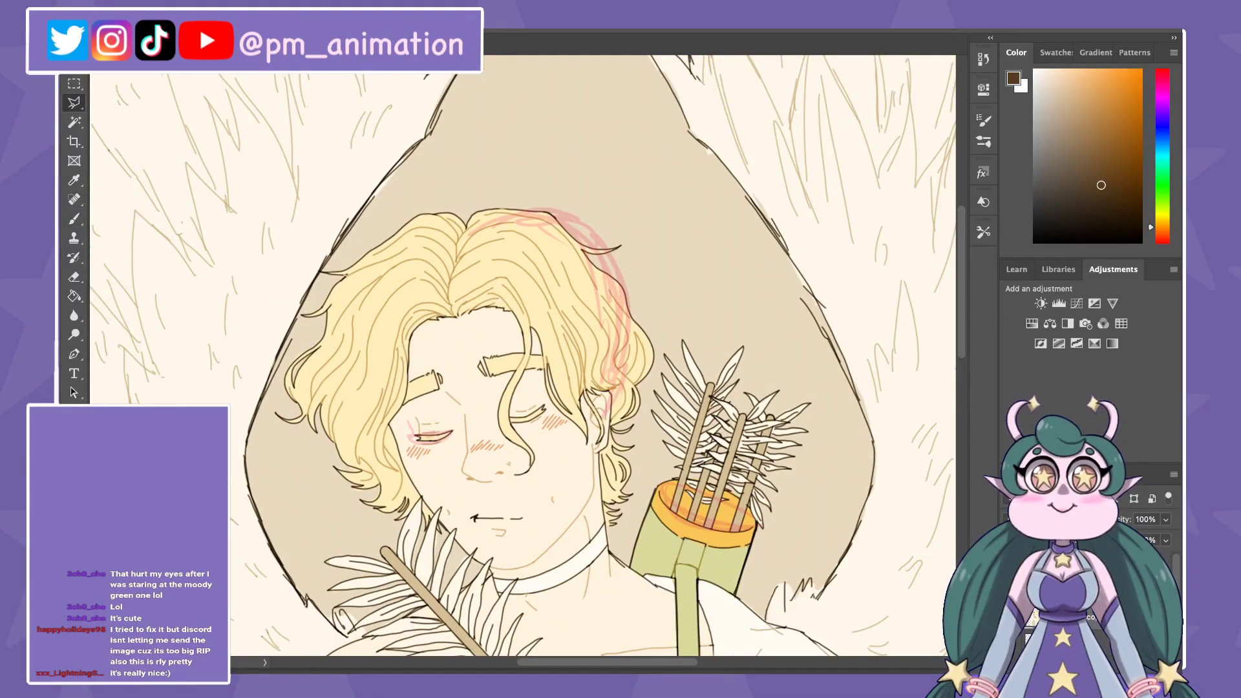
Step: Magic Wand-select the beige pointed shape and wing sketch lines, previewing it as a mask
{"action": "key", "text": "w"}
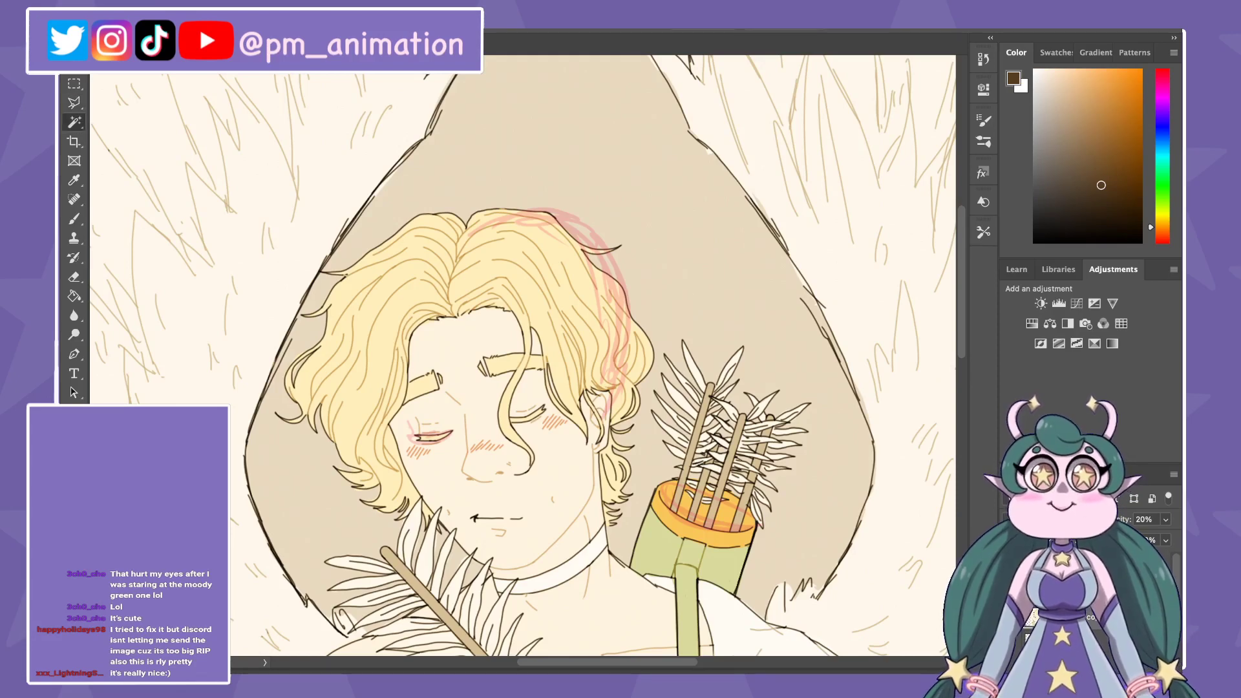
{"action": "left_click", "coordinate": [679, 291]}
{"action": "scroll", "coordinate": [523, 360], "scroll_direction": "down", "scroll_amount": 2}
{"action": "scroll", "coordinate": [522, 359], "scroll_direction": "down", "scroll_amount": 1}
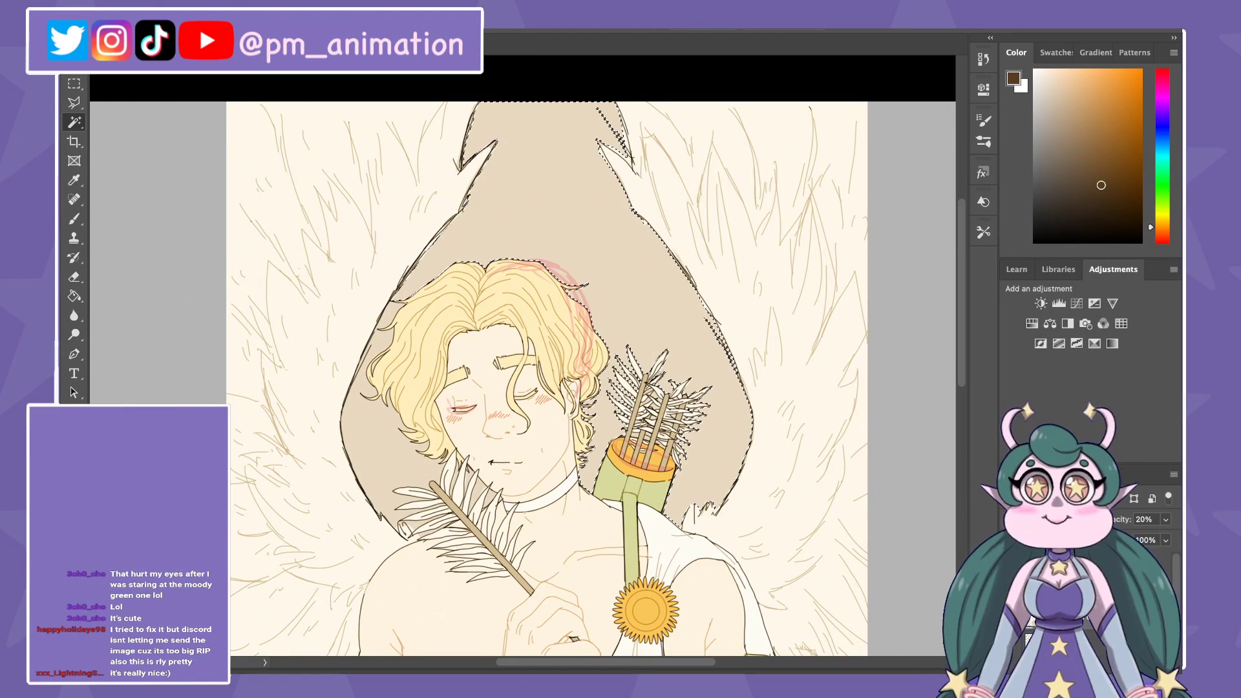
{"action": "left_click", "coordinate": [808, 258], "text": "shift"}
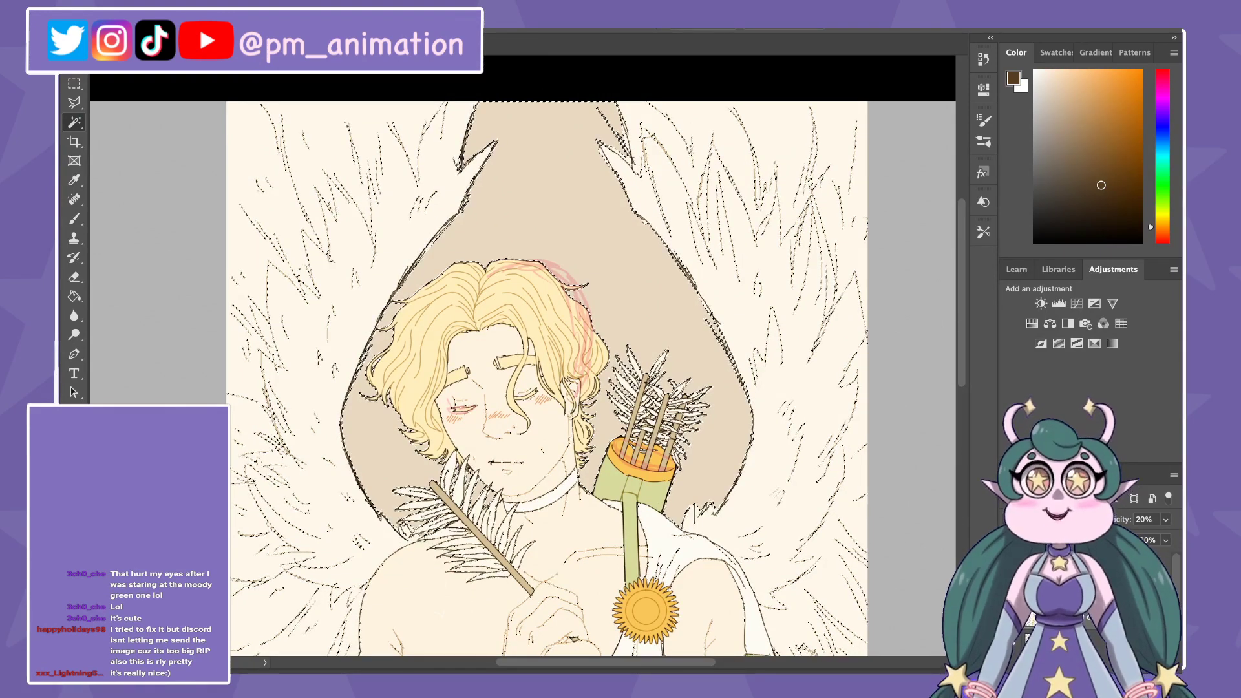
{"action": "key", "text": "q"}
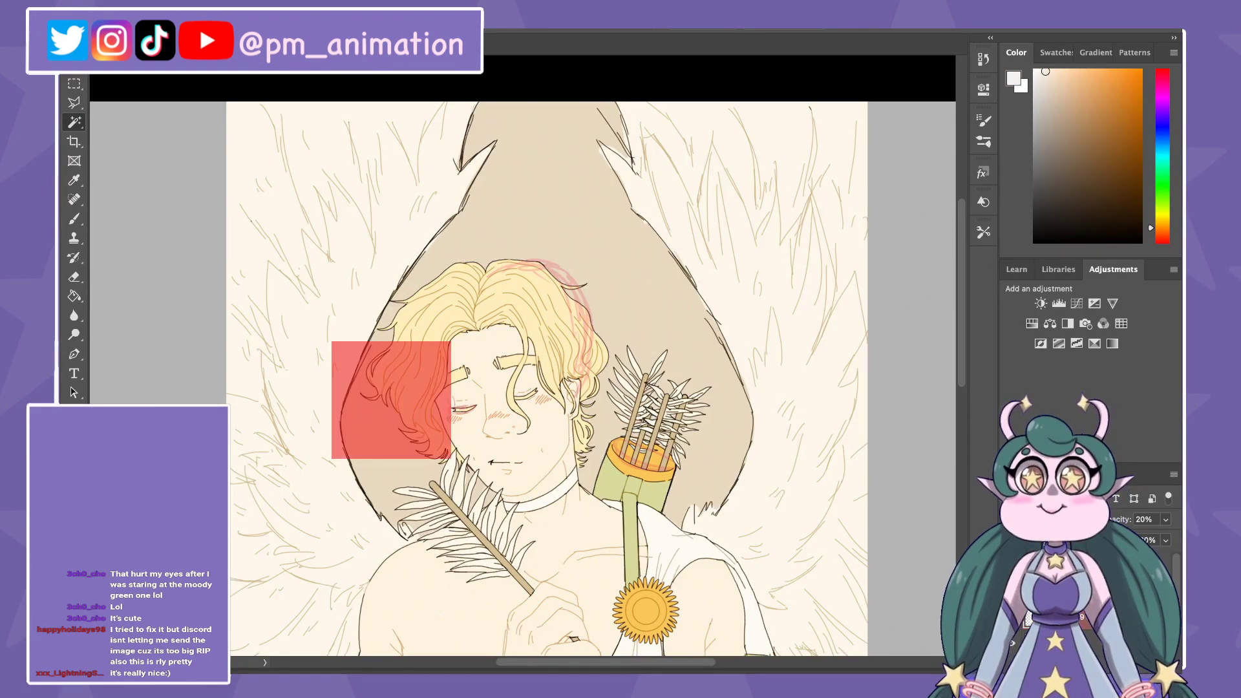
{"action": "key", "text": "q"}
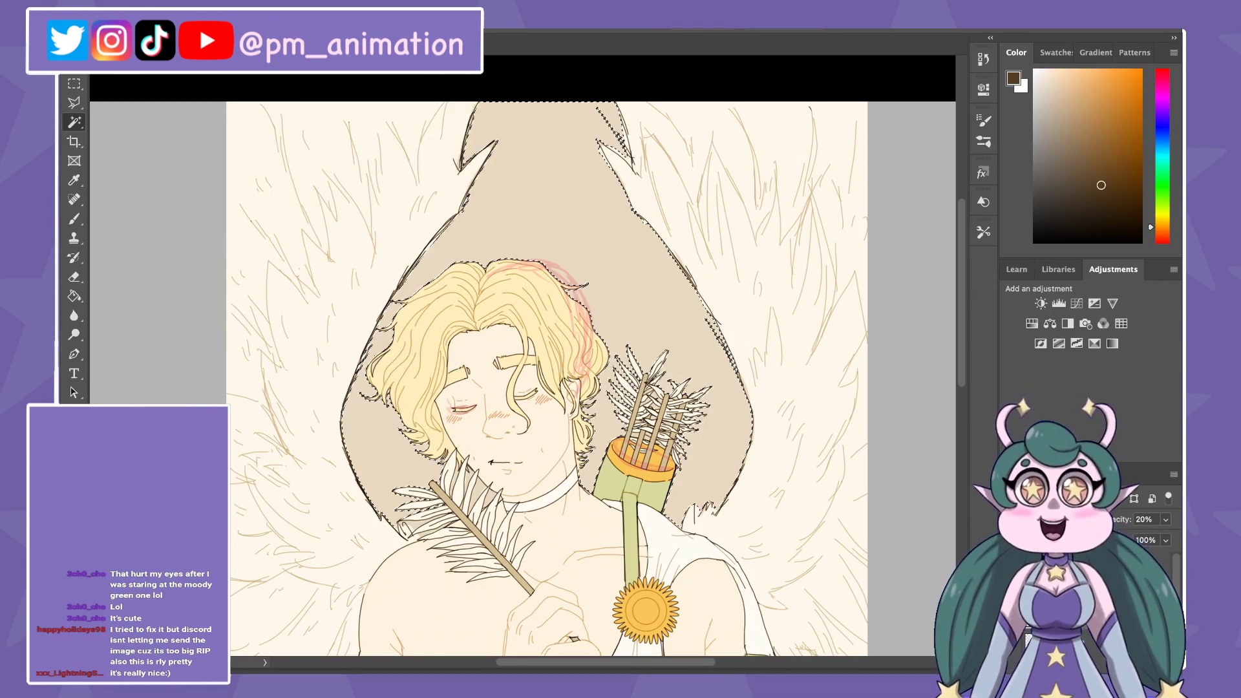
Step: Zoom in to inspect the selection around the face, hood, arrow feathers and quiver
{"action": "key", "text": "ctrl+plus"}
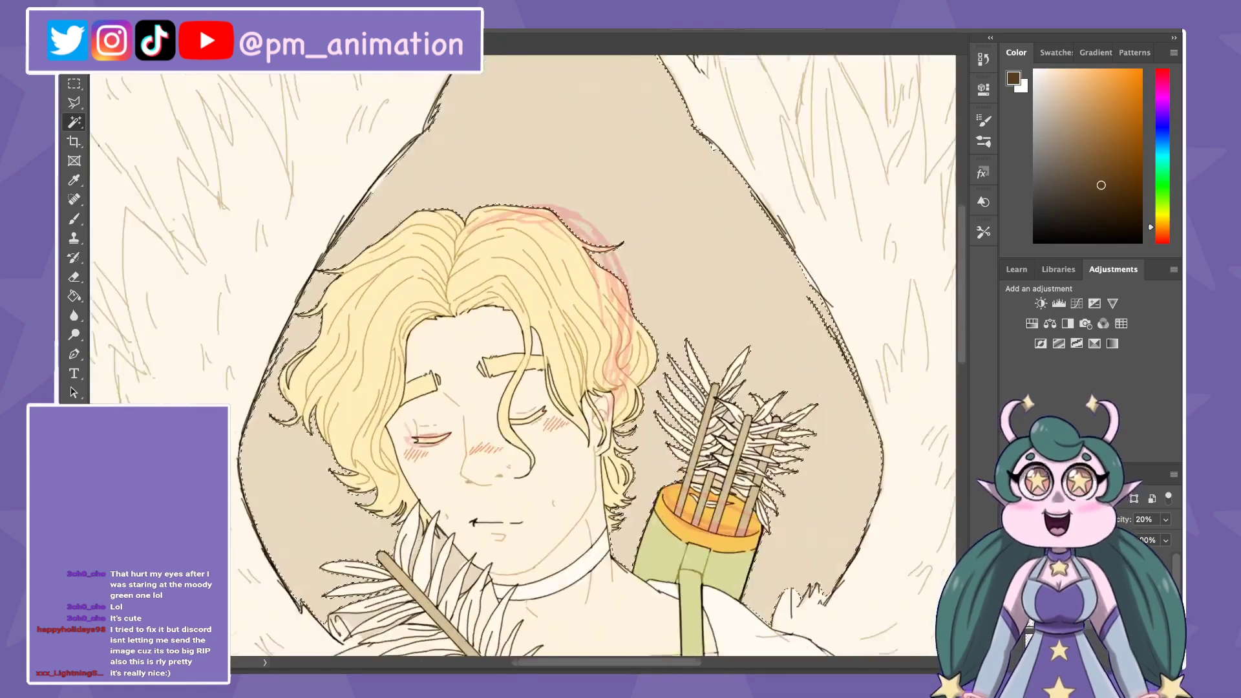
{"action": "scroll", "coordinate": [523, 355], "scroll_direction": "down", "scroll_amount": 5}
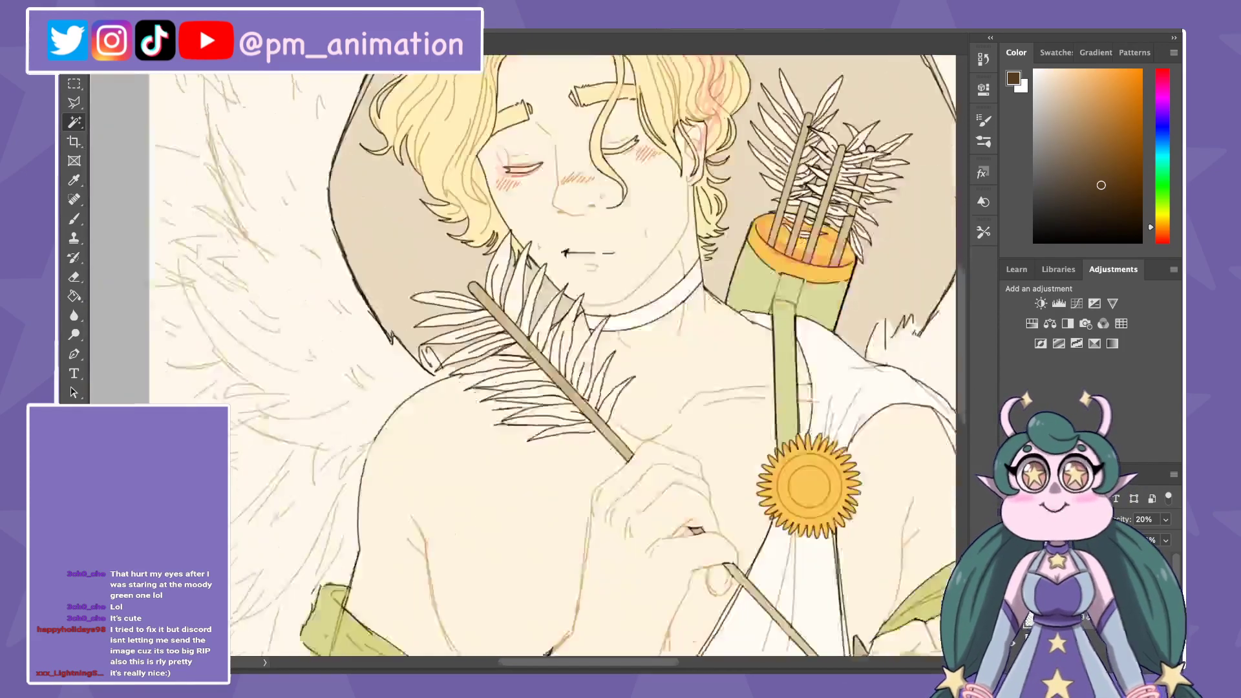
{"action": "key", "text": "ctrl+plus"}
{"action": "key", "text": "ctrl+plus"}
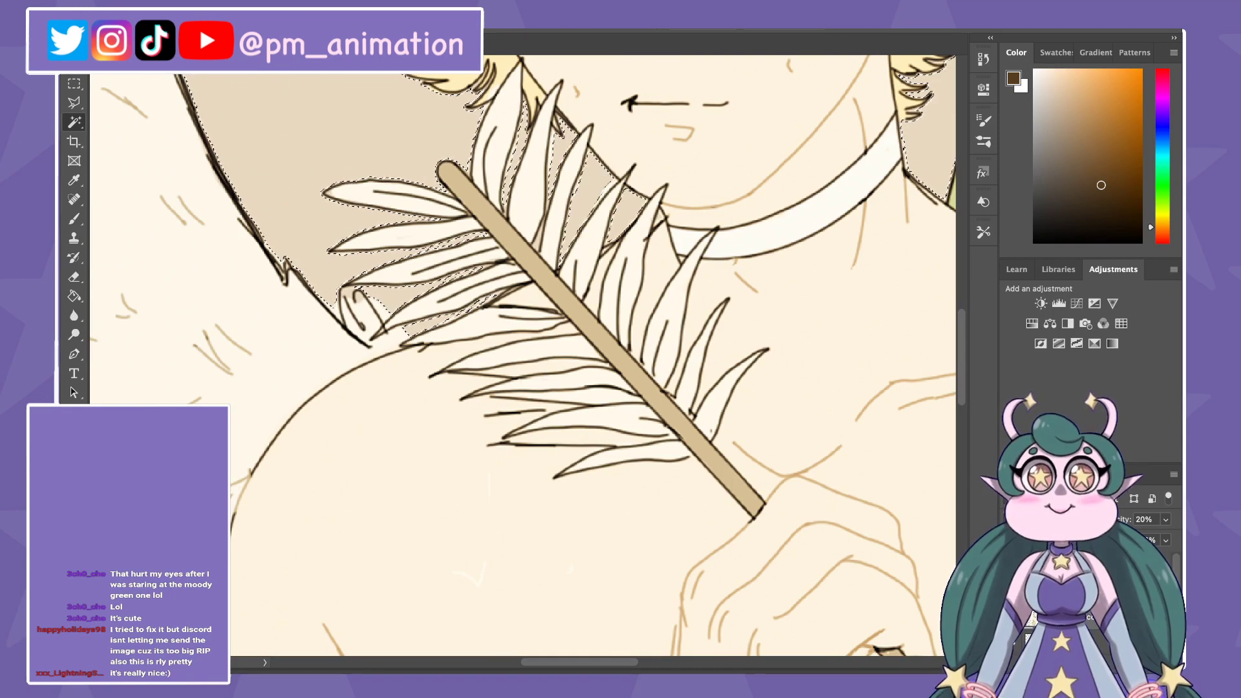
{"action": "scroll", "coordinate": [523, 355], "scroll_direction": "up", "scroll_amount": 5}
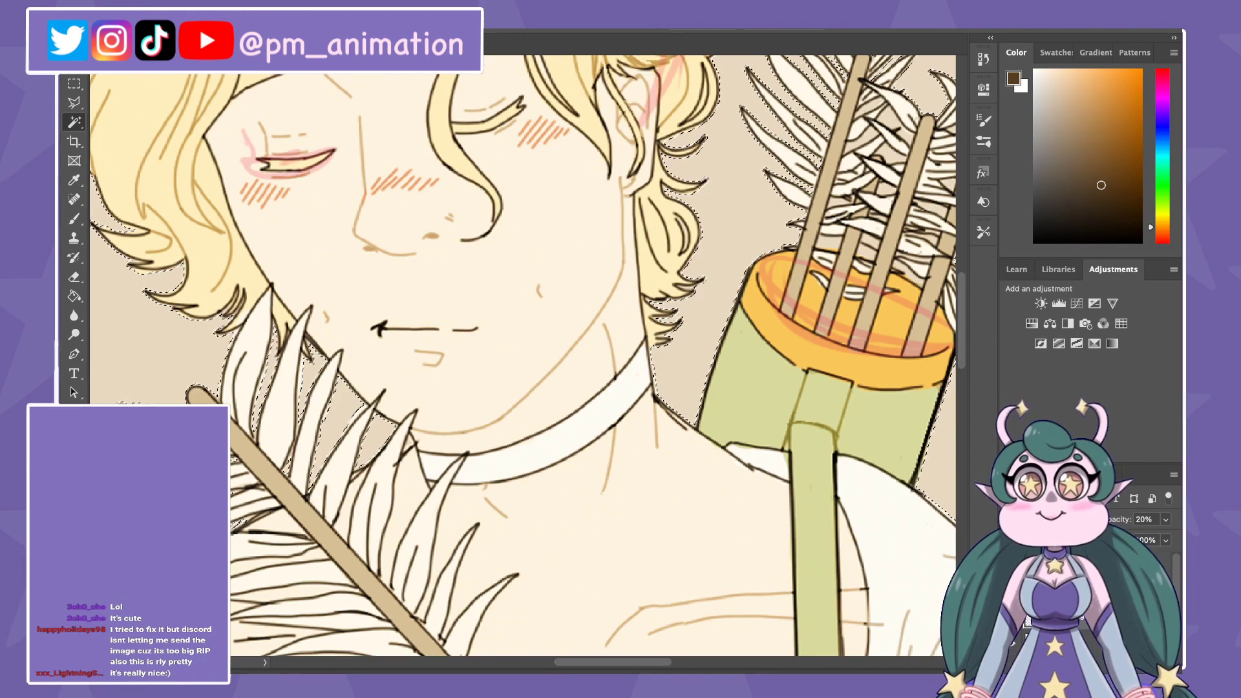
{"action": "key", "text": "ctrl+minus"}
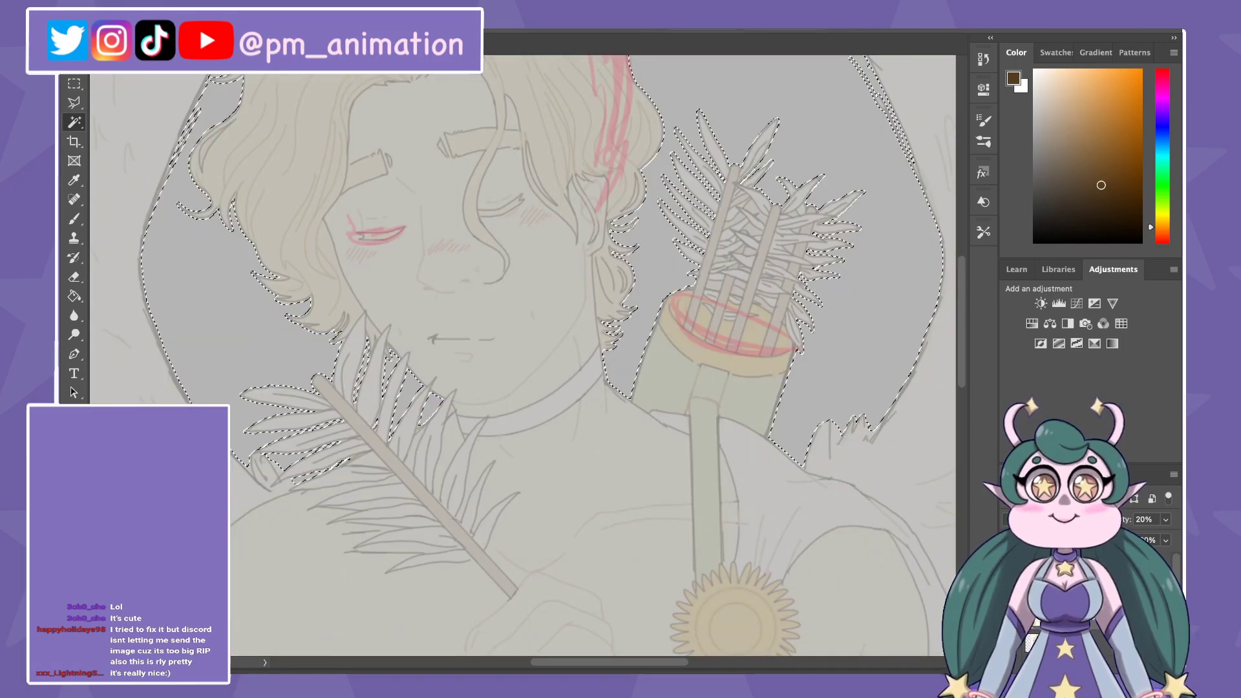
Step: Set the grey fill layer to 100% opacity and clear the selection
{"action": "key", "text": "v"}
{"action": "key", "text": "0"}
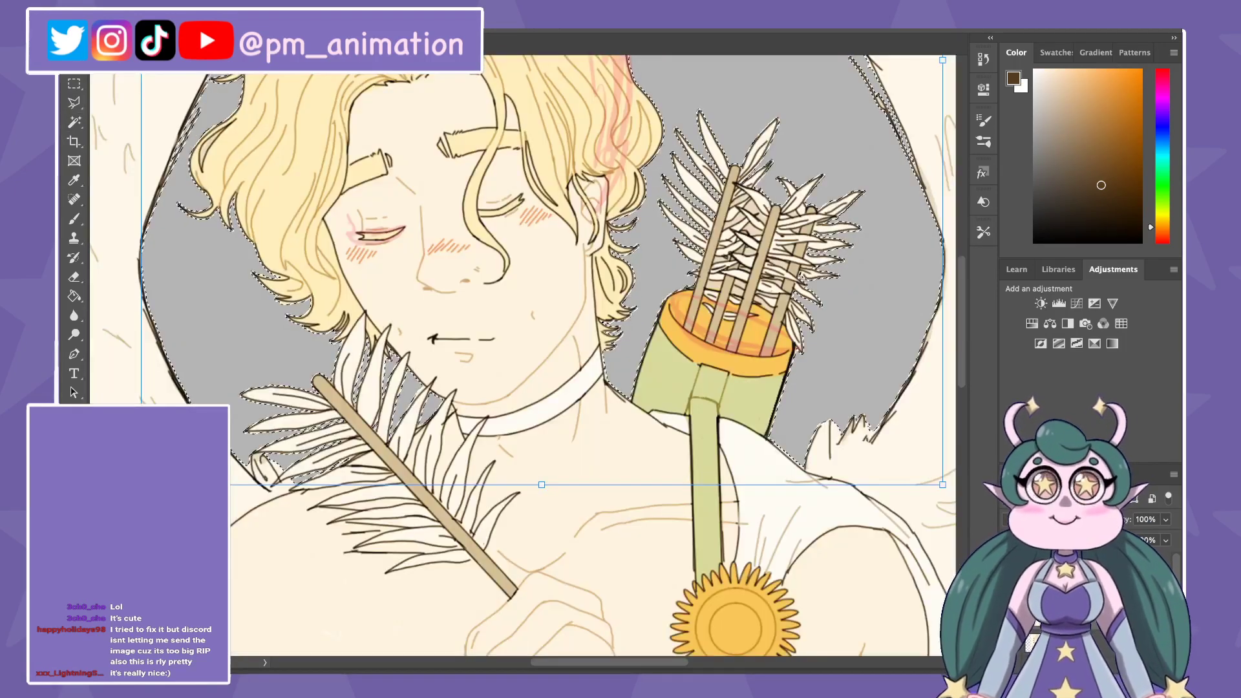
{"action": "key", "text": "ctrl+d"}
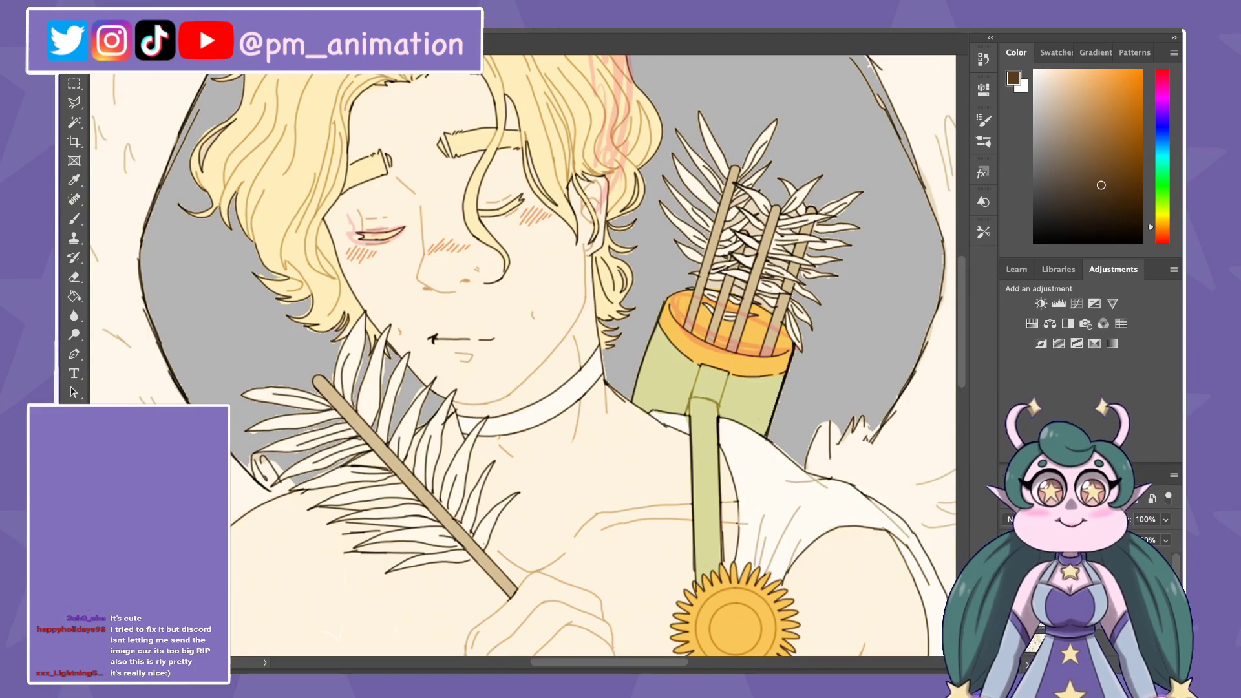
{"action": "scroll", "coordinate": [808, 129], "scroll_direction": "up", "scroll_amount": 1}
{"action": "scroll", "coordinate": [808, 129], "scroll_direction": "up", "scroll_amount": 1}
{"action": "scroll", "coordinate": [808, 130], "scroll_direction": "up", "scroll_amount": 1}
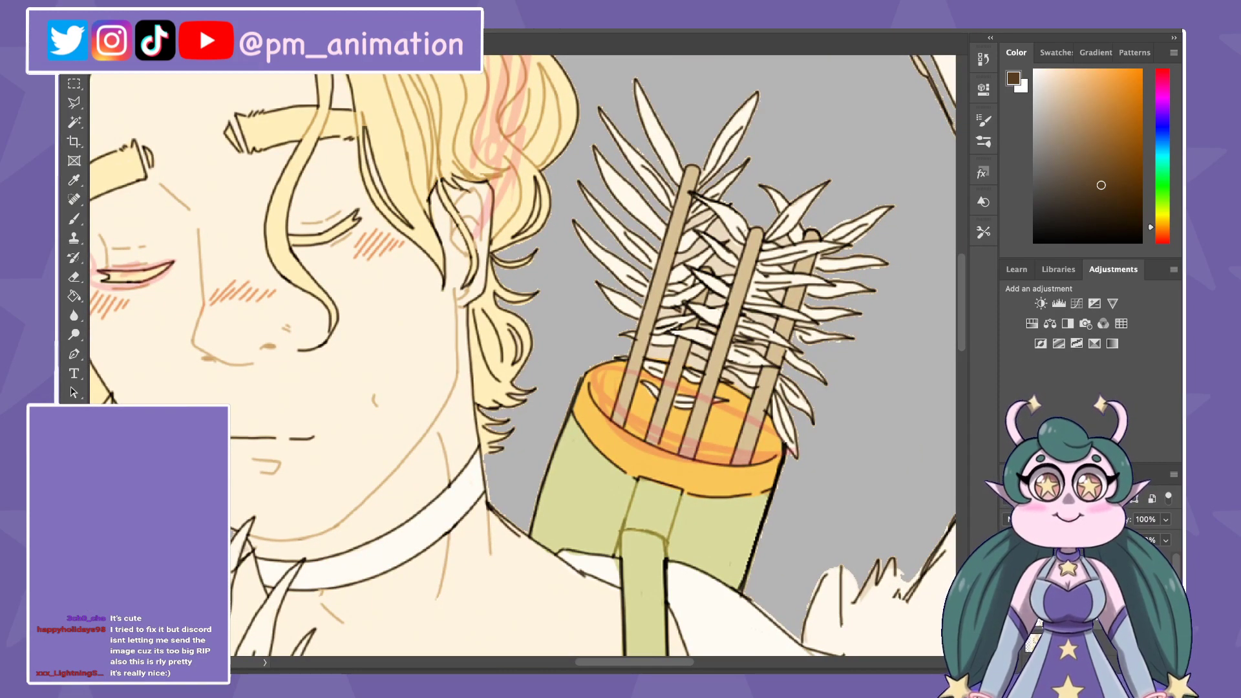
{"action": "key", "text": "w"}
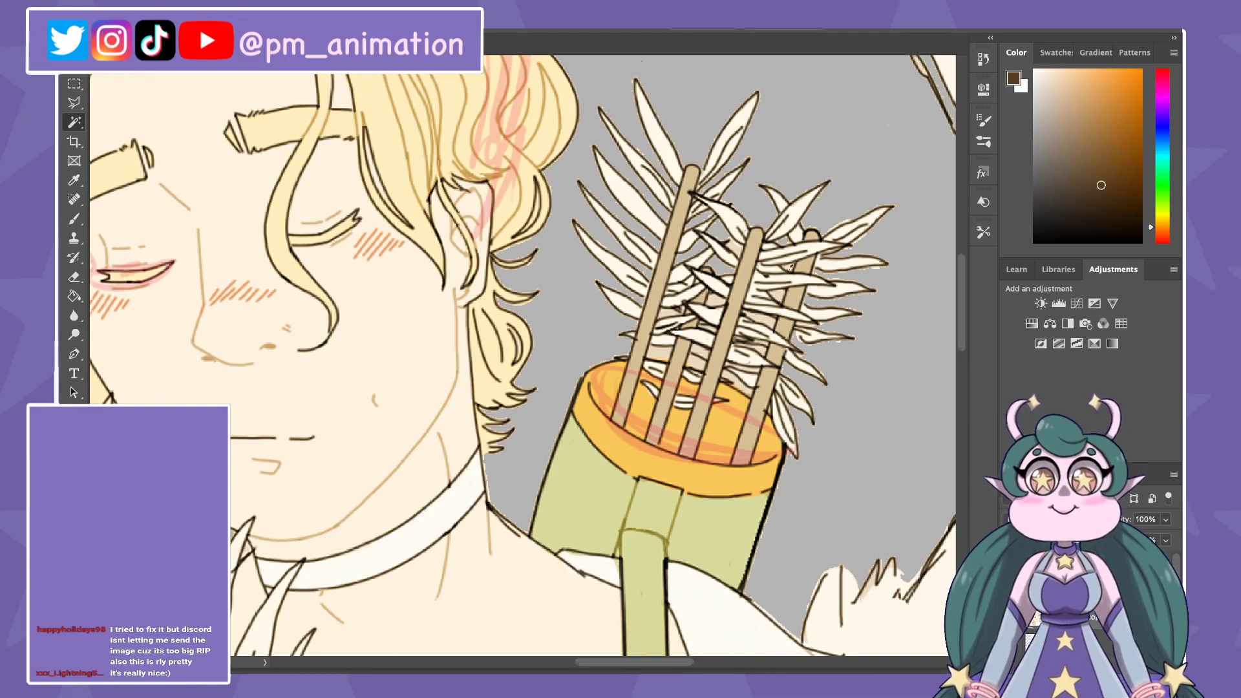
Step: Magic Wand-select the small unfilled gaps between the quiver's arrow feathers and shafts
{"action": "key", "text": "ctrl+plus"}
{"action": "left_click", "coordinate": [653, 322]}
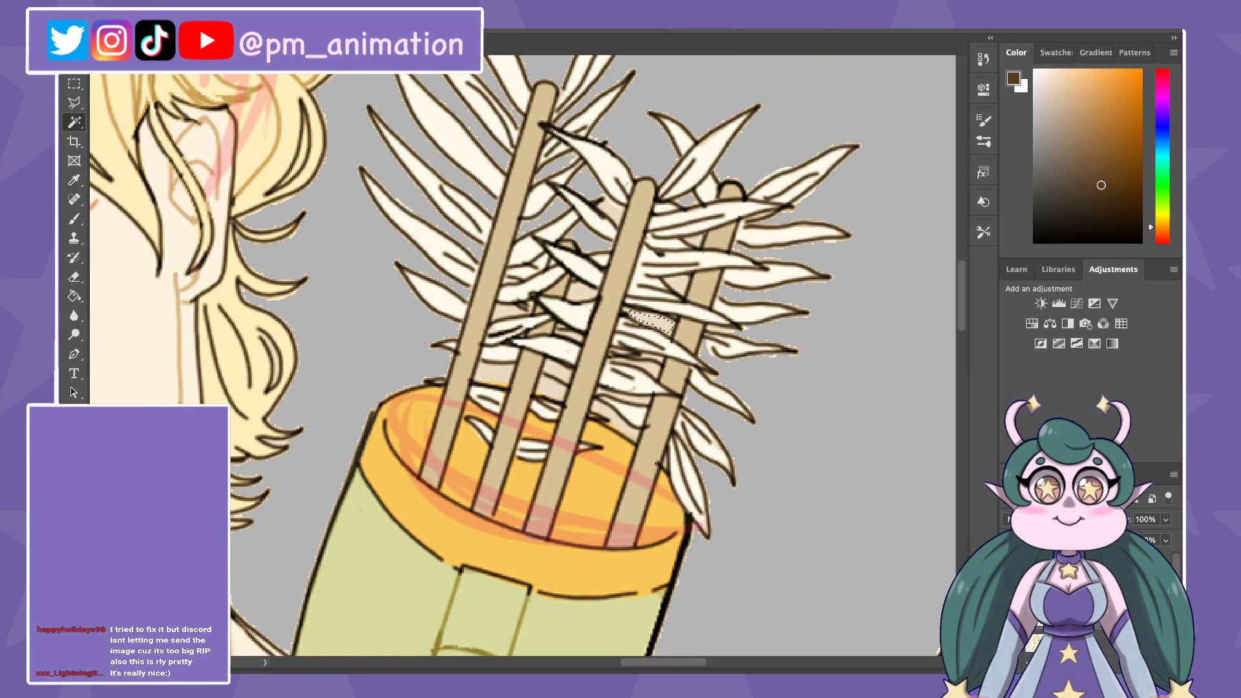
{"action": "left_click", "coordinate": [678, 286]}
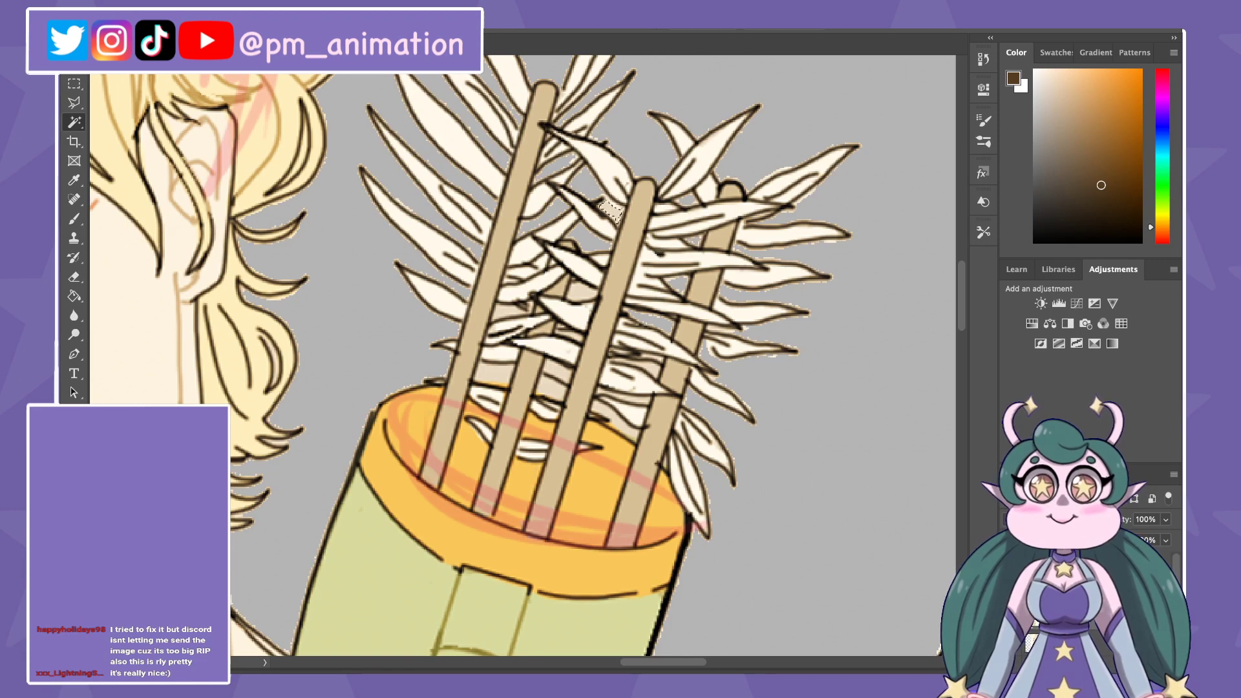
{"action": "left_click", "coordinate": [582, 292]}
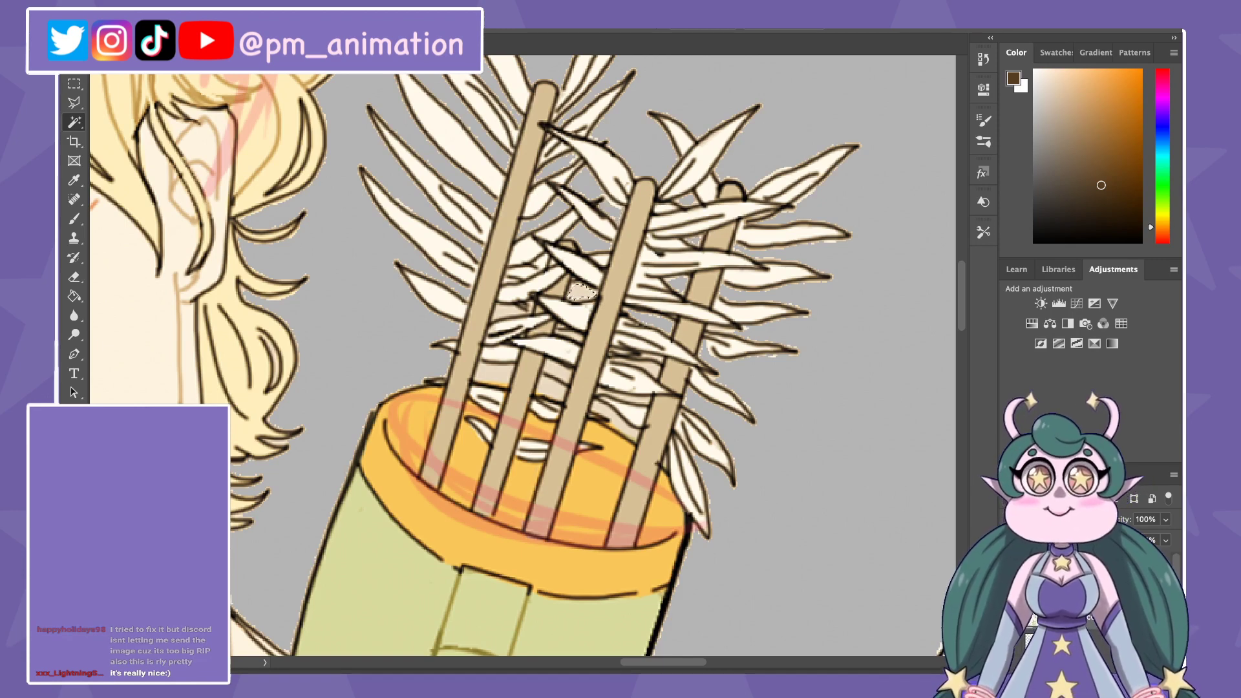
{"action": "left_click", "coordinate": [511, 311]}
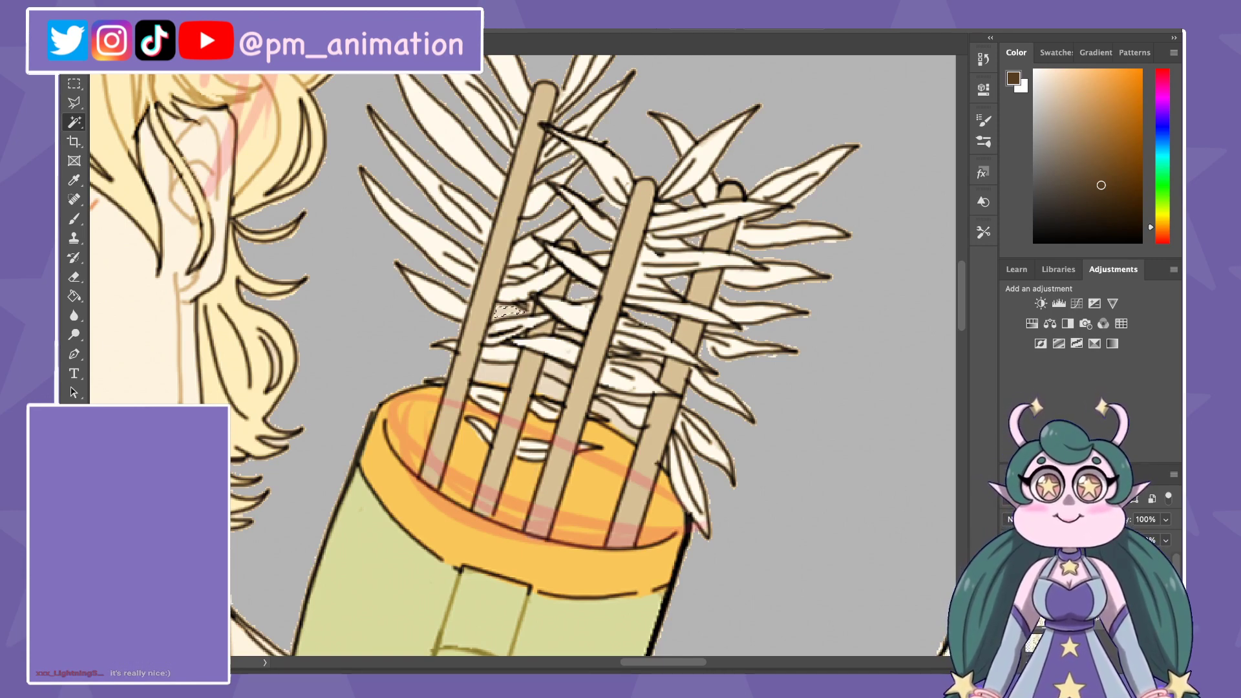
{"action": "left_click", "coordinate": [494, 373]}
{"action": "left_click", "coordinate": [551, 388]}
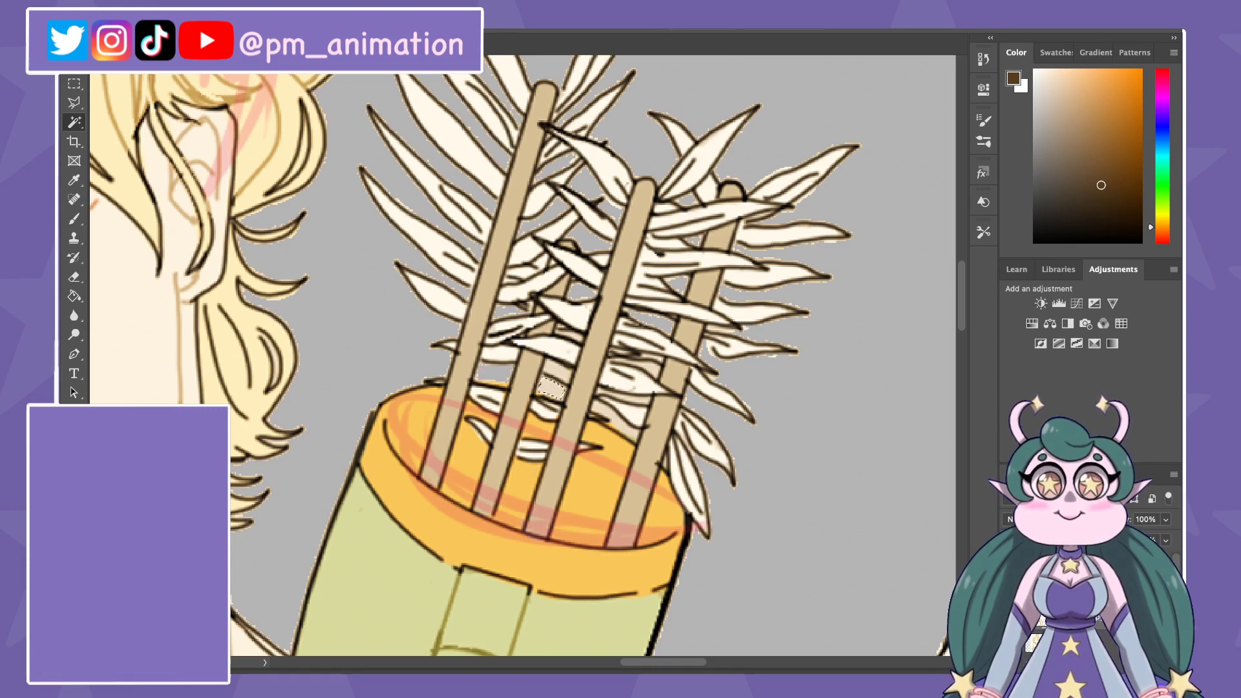
{"action": "left_click", "coordinate": [614, 418]}
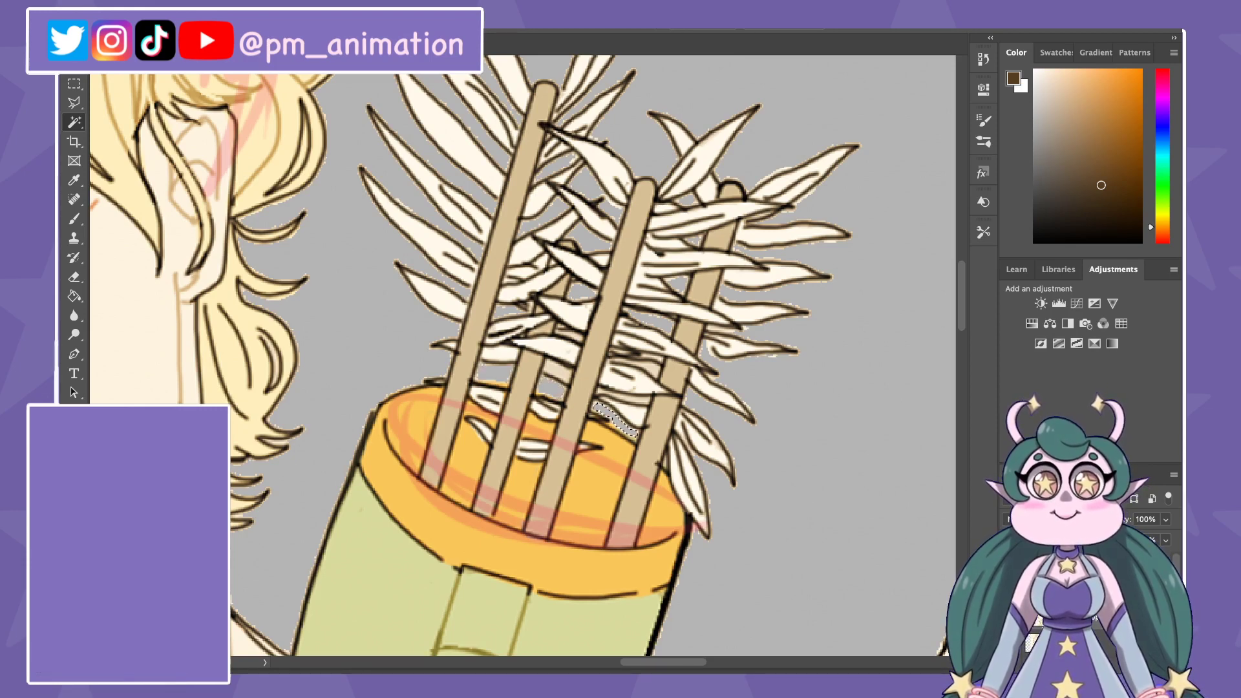
{"action": "left_click", "coordinate": [555, 371]}
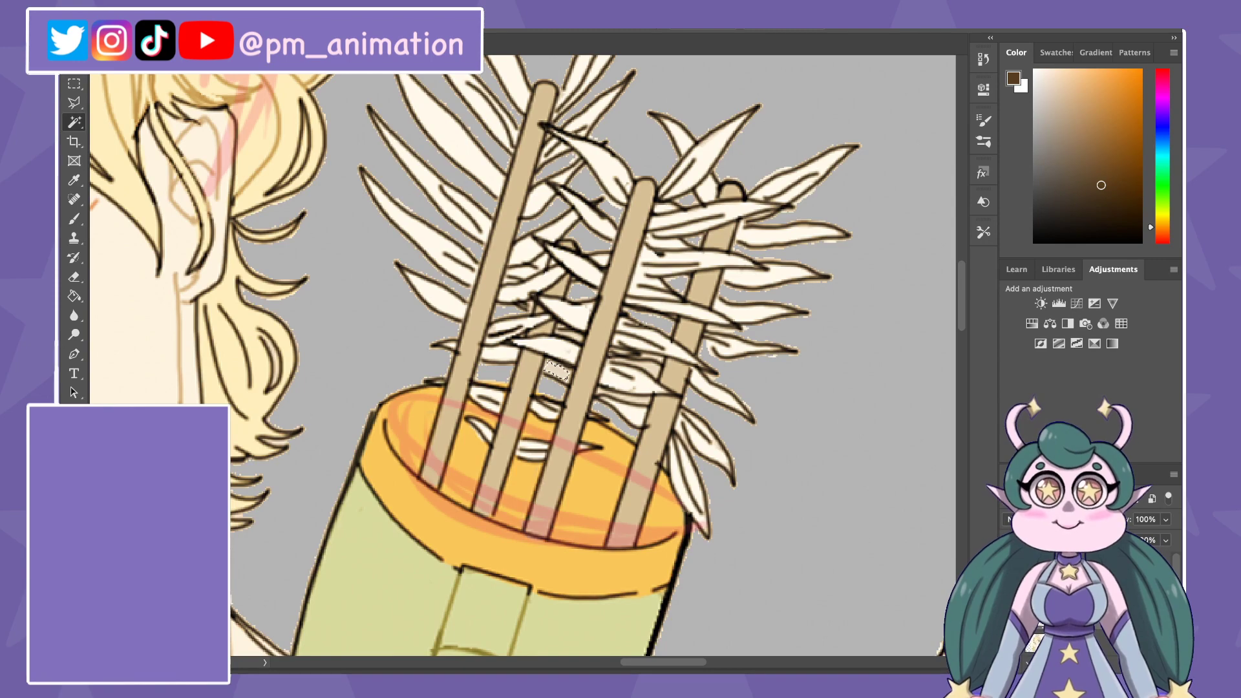
{"action": "left_click", "coordinate": [645, 397]}
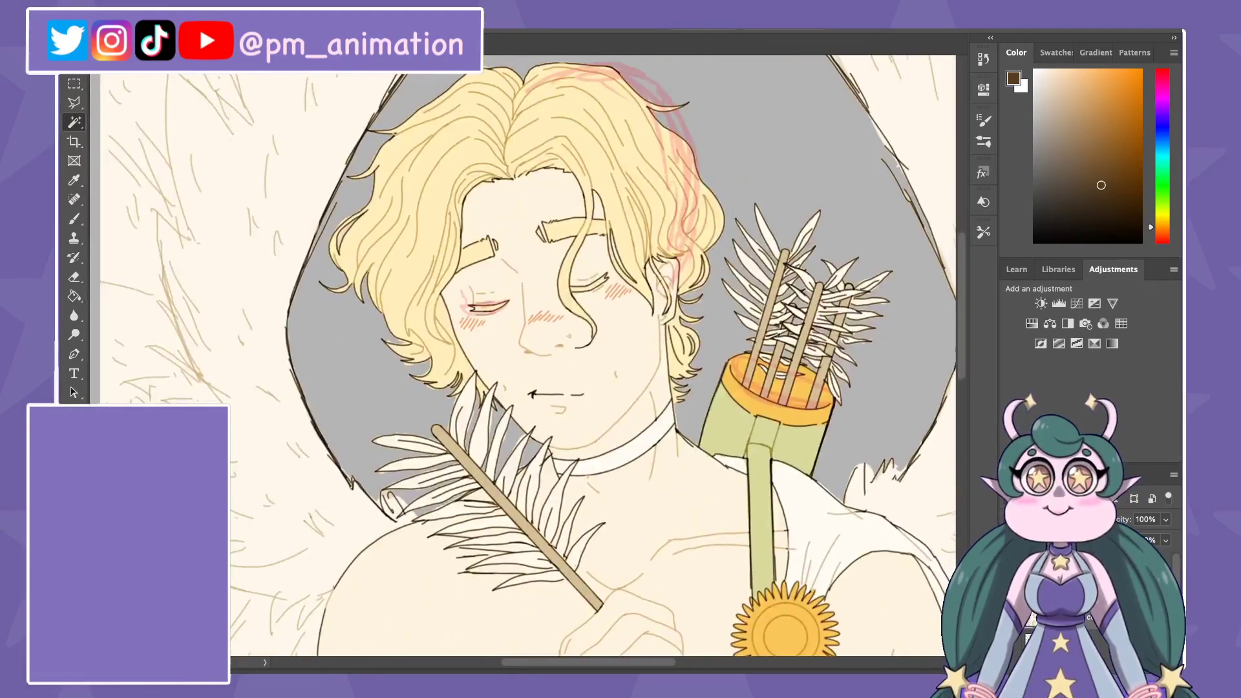
Step: Lasso-select the right side of the archer's blond hair
{"action": "key", "text": "ctrl+0"}
{"action": "key", "text": "g"}
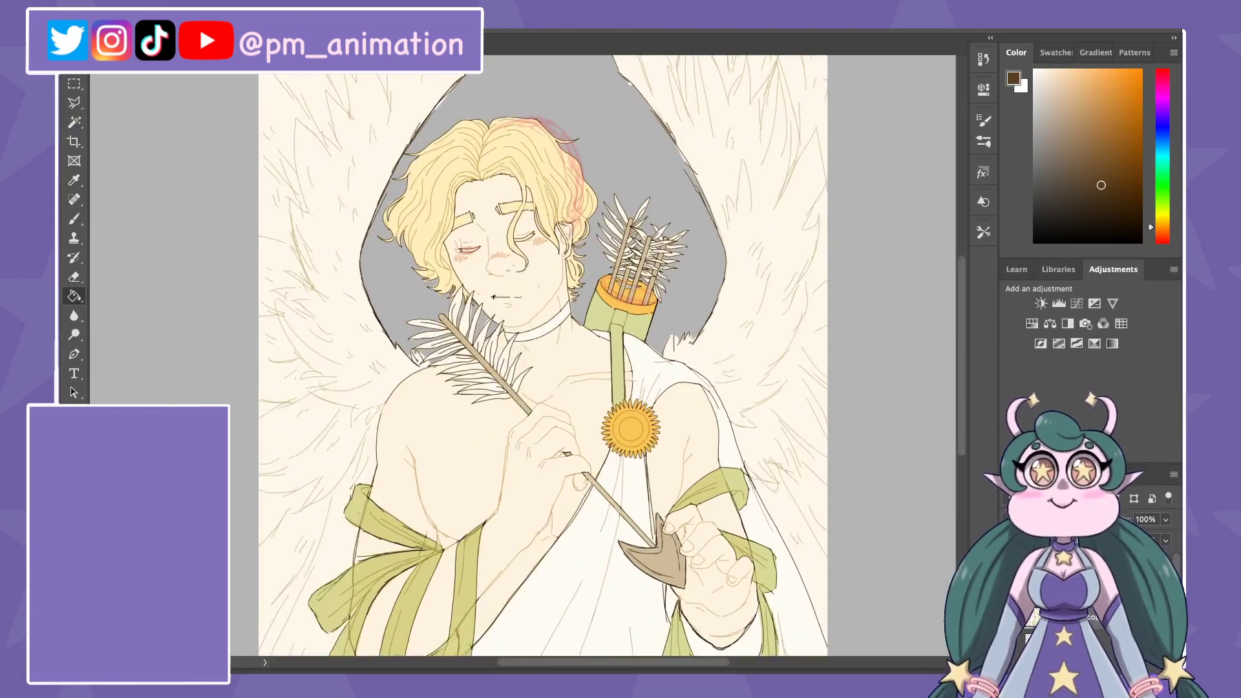
{"action": "key", "text": "l"}
{"action": "scroll", "coordinate": [484, 162], "scroll_direction": "up", "scroll_amount": 2}
{"action": "scroll", "coordinate": [484, 162], "scroll_direction": "up", "scroll_amount": 2}
{"action": "left_click", "coordinate": [665, 148]}
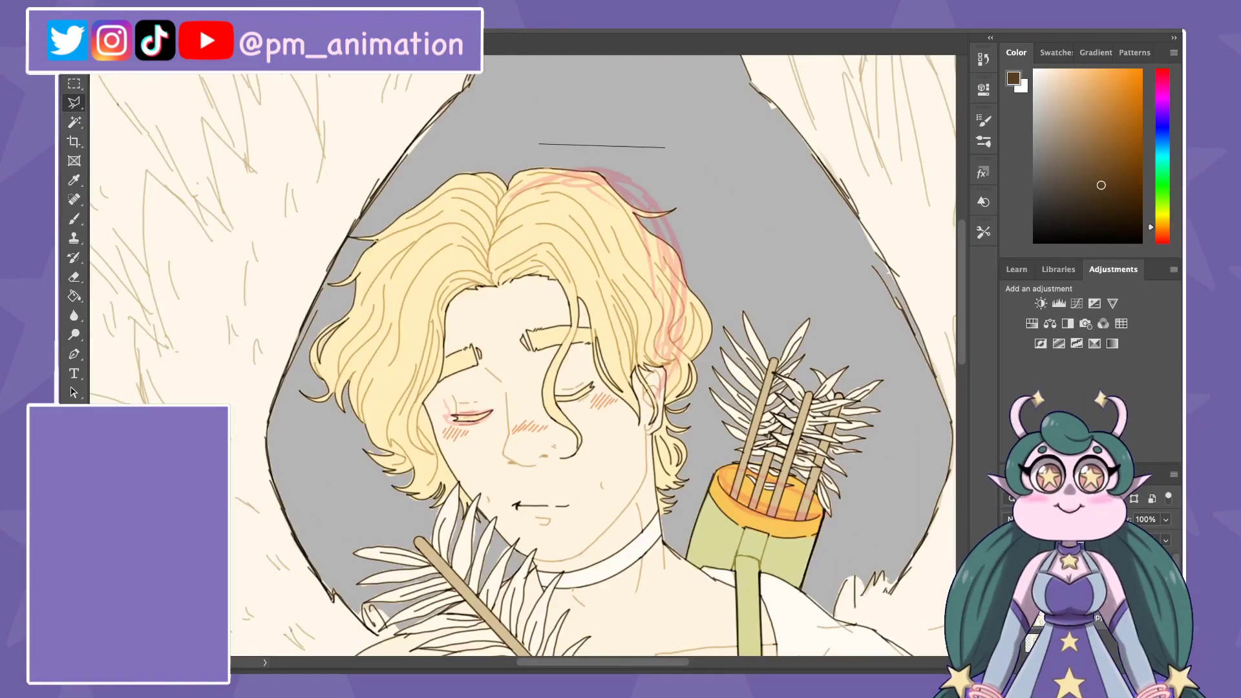
{"action": "left_click", "coordinate": [535, 145]}
{"action": "left_click", "coordinate": [700, 396]}
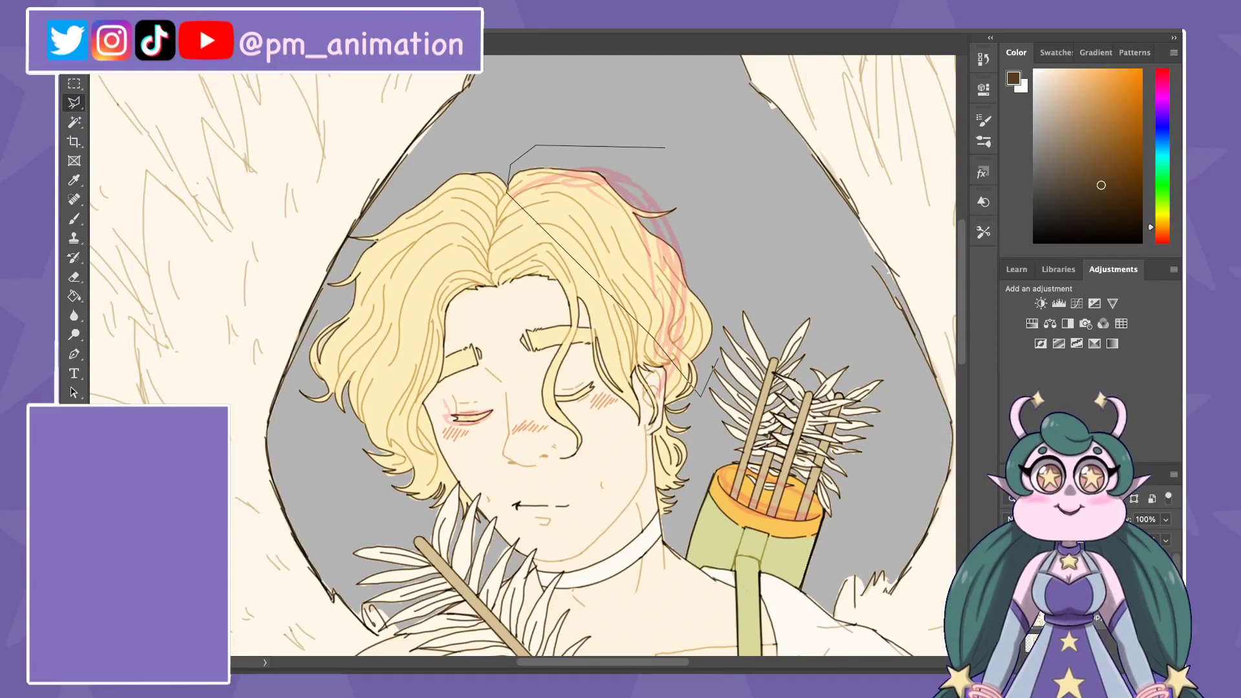
{"action": "left_click", "coordinate": [666, 147]}
Step: Warp the selected hair to shift its diagonal edge, commit, and deselect
{"action": "key", "text": "ctrl+t"}
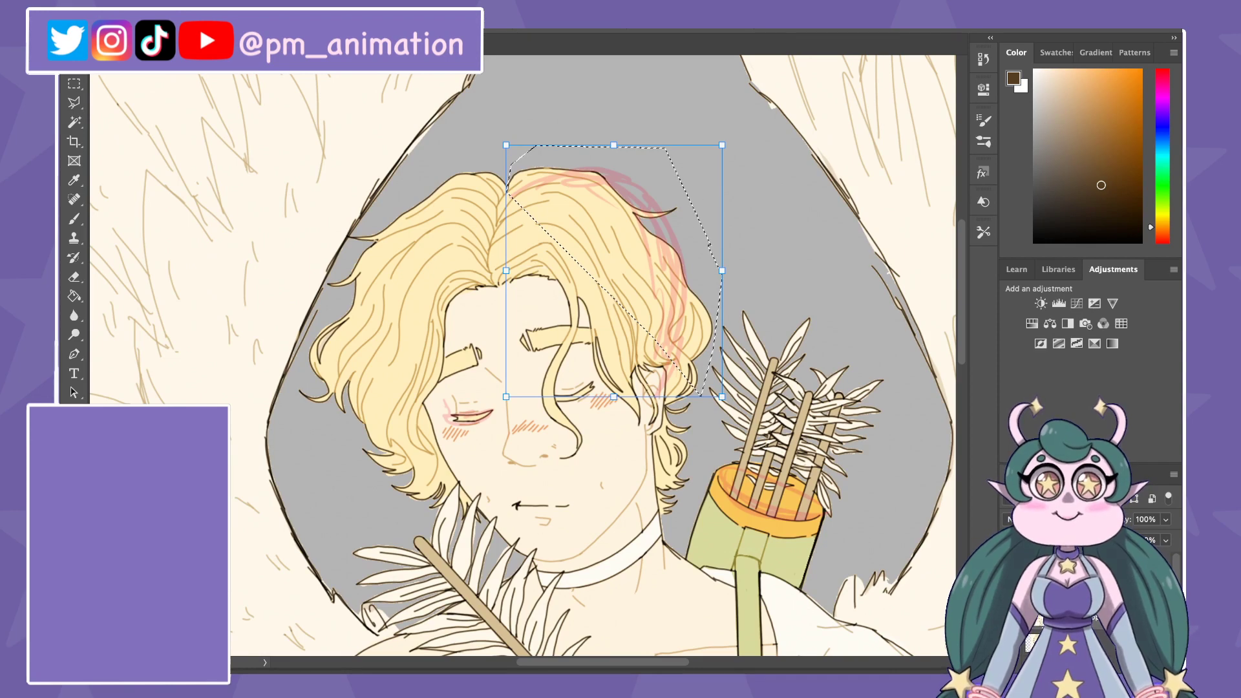
{"action": "left_click_drag", "start_coordinate": [614, 272], "coordinate": [640, 219]}
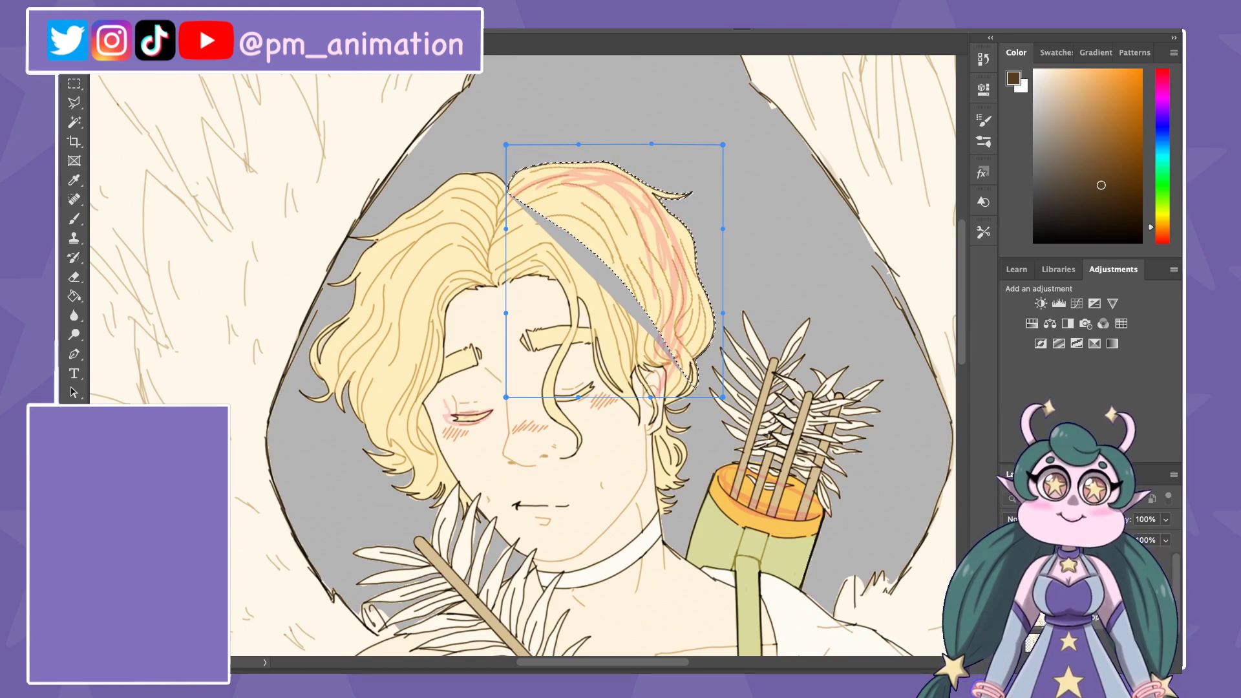
{"action": "key", "text": "Return"}
{"action": "key", "text": "ctrl+d"}
Step: Paint-bucket the grey hair streak with the sampled light yellow, then pick the tan line colour
{"action": "key", "text": "g"}
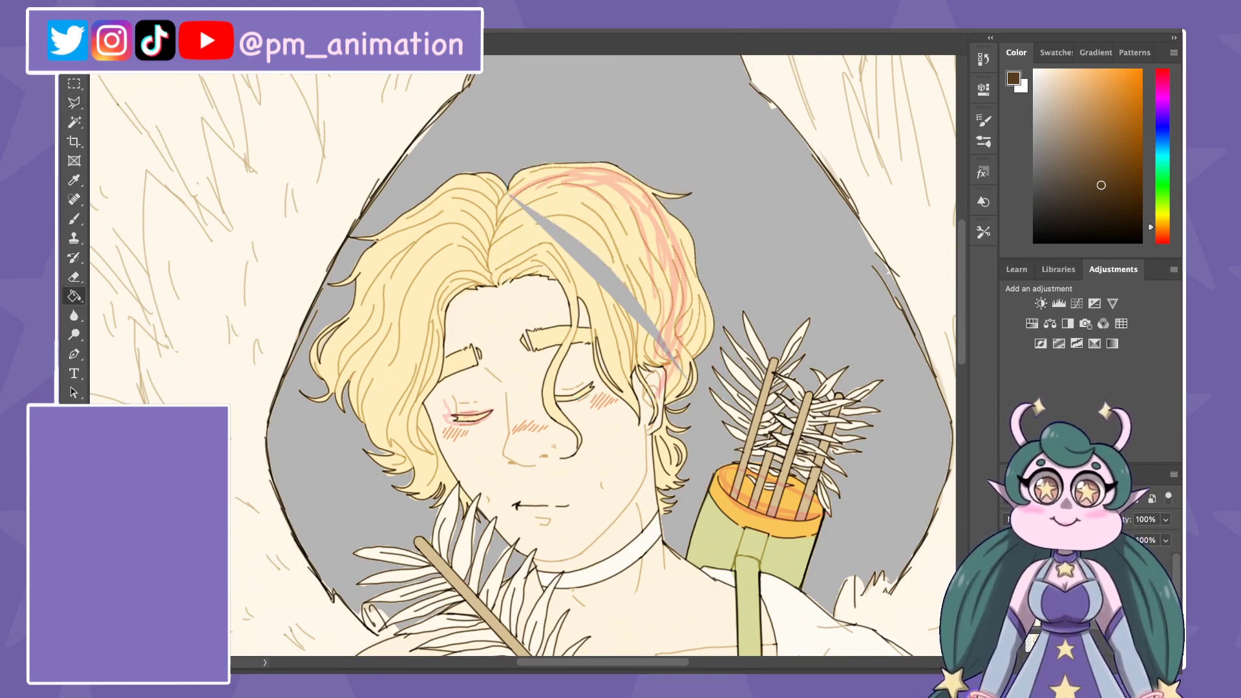
{"action": "left_click", "coordinate": [568, 207], "text": "alt"}
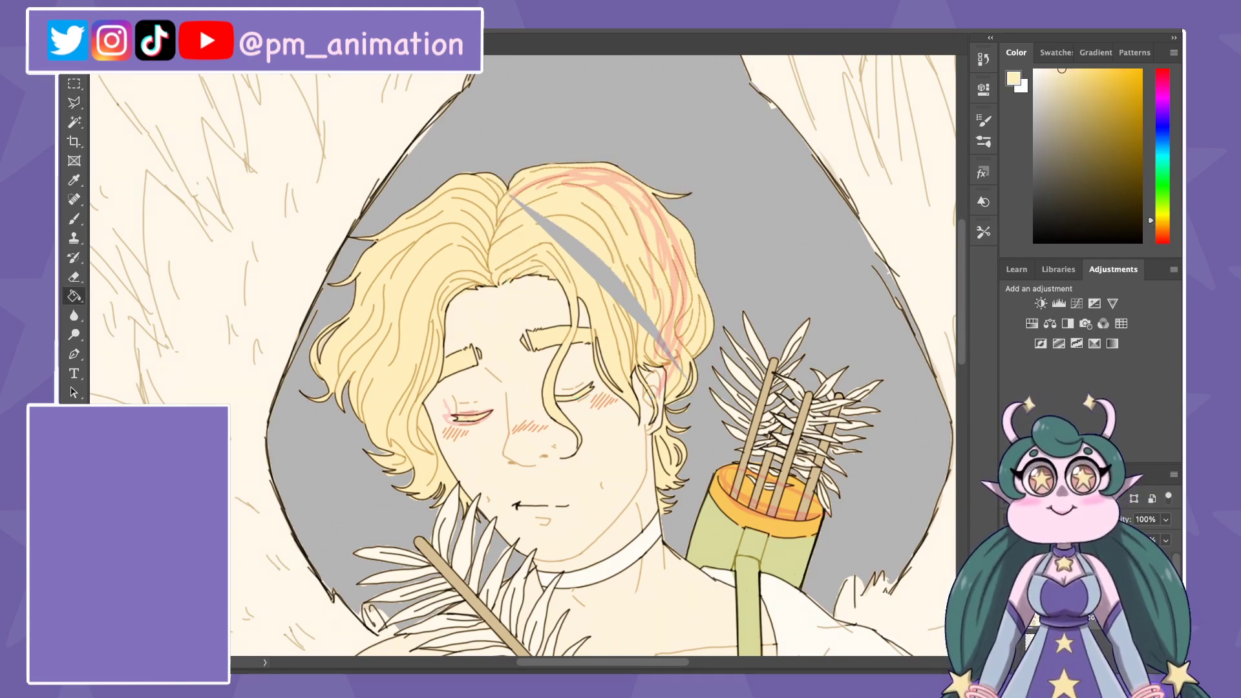
{"action": "left_click", "coordinate": [597, 285]}
{"action": "key", "text": "b"}
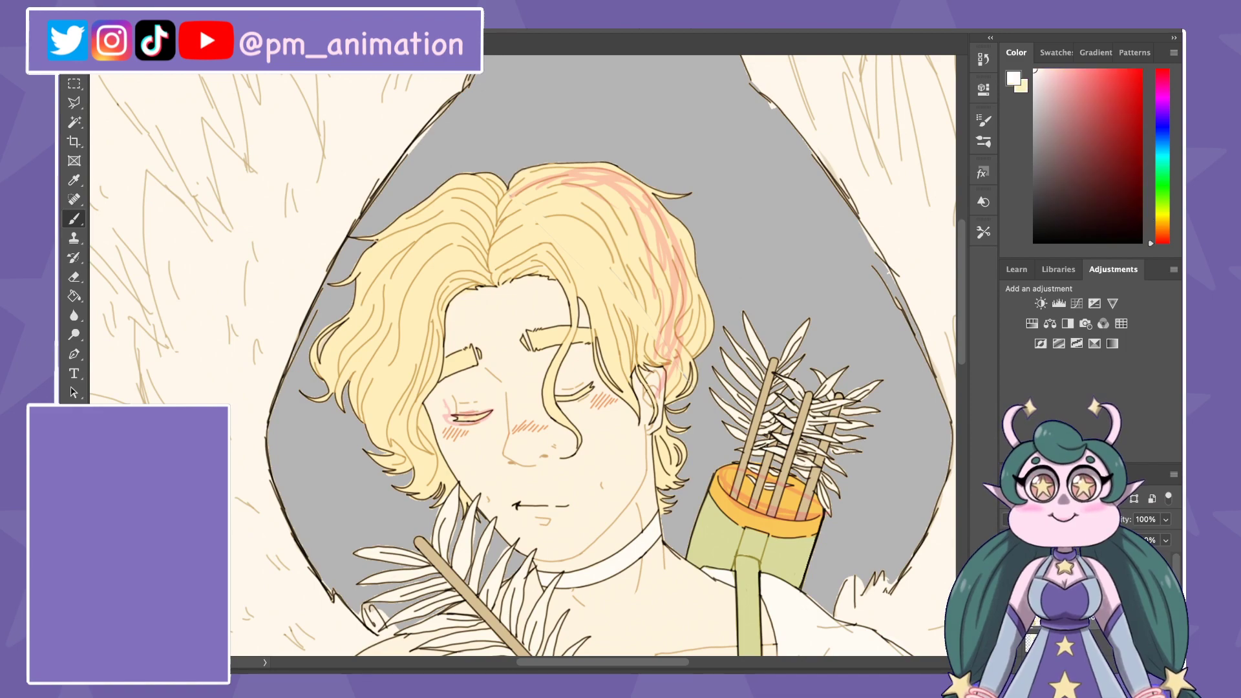
{"action": "left_click", "coordinate": [611, 255], "text": "alt"}
Step: Add a faint tan stroke in the hair on the right
{"action": "scroll", "coordinate": [525, 349], "scroll_direction": "down", "scroll_amount": 3}
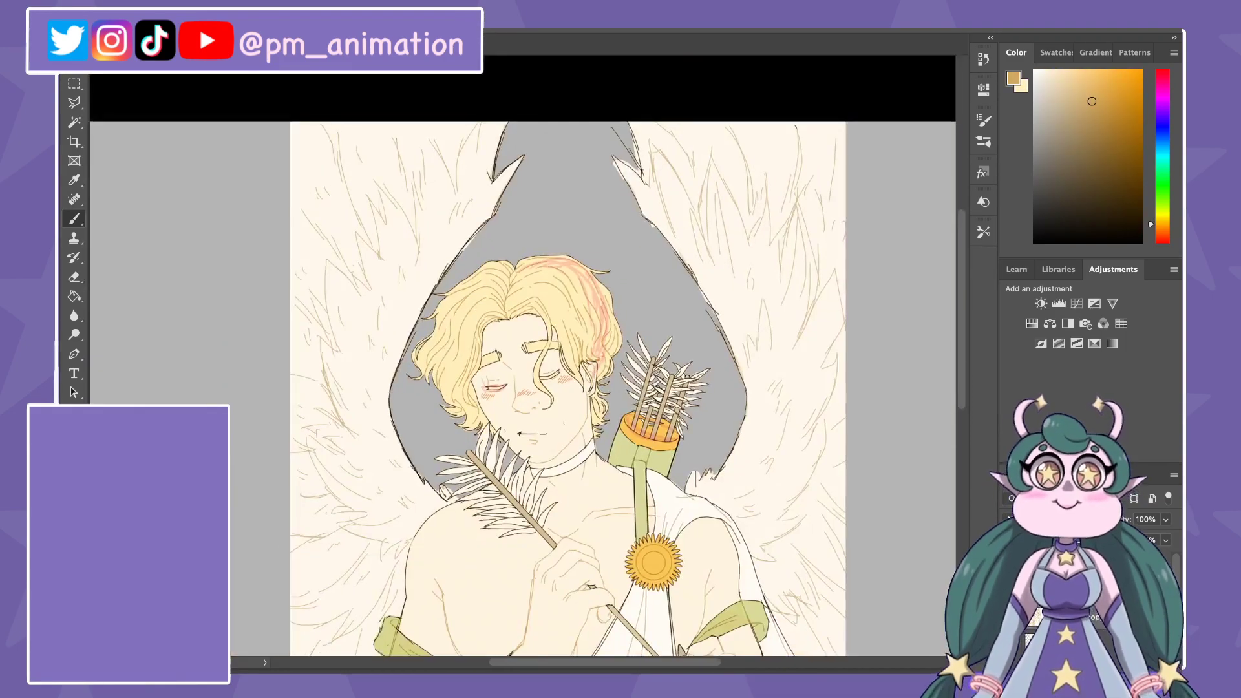
{"action": "scroll", "coordinate": [525, 349], "scroll_direction": "up", "scroll_amount": 5}
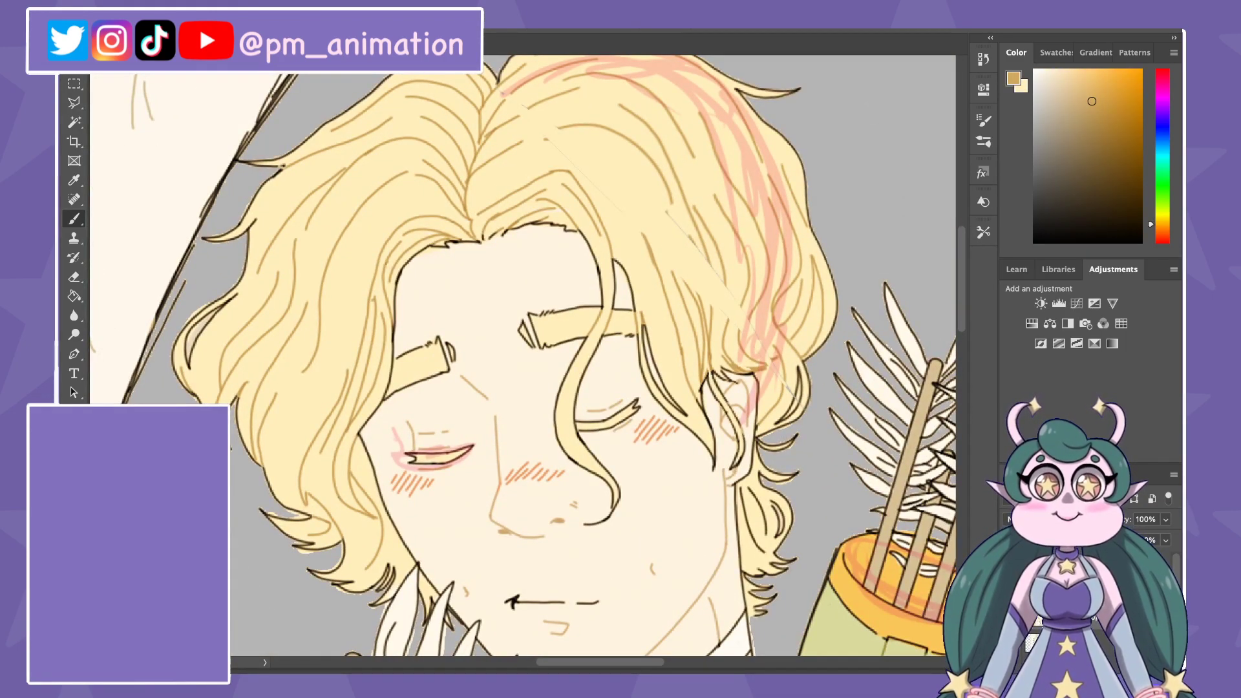
{"action": "left_click_drag", "start_coordinate": [723, 265], "coordinate": [733, 333]}
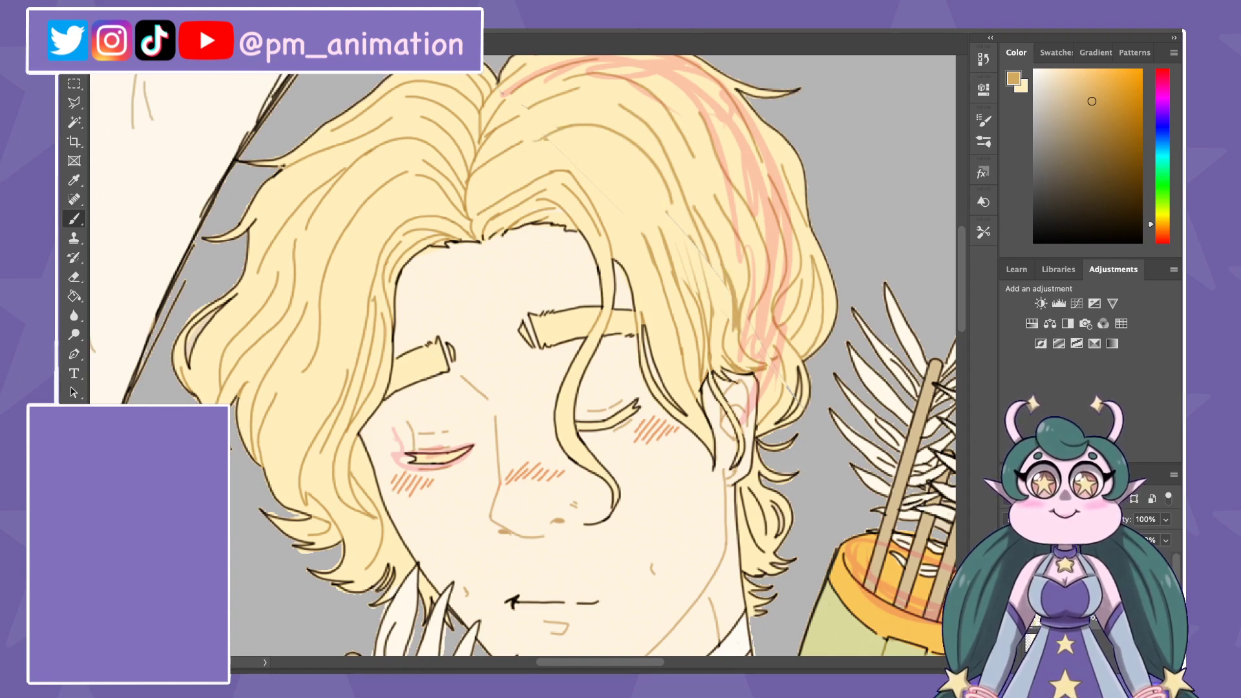
{"action": "key", "text": "ctrl+minus"}
{"action": "key", "text": "ctrl+minus"}
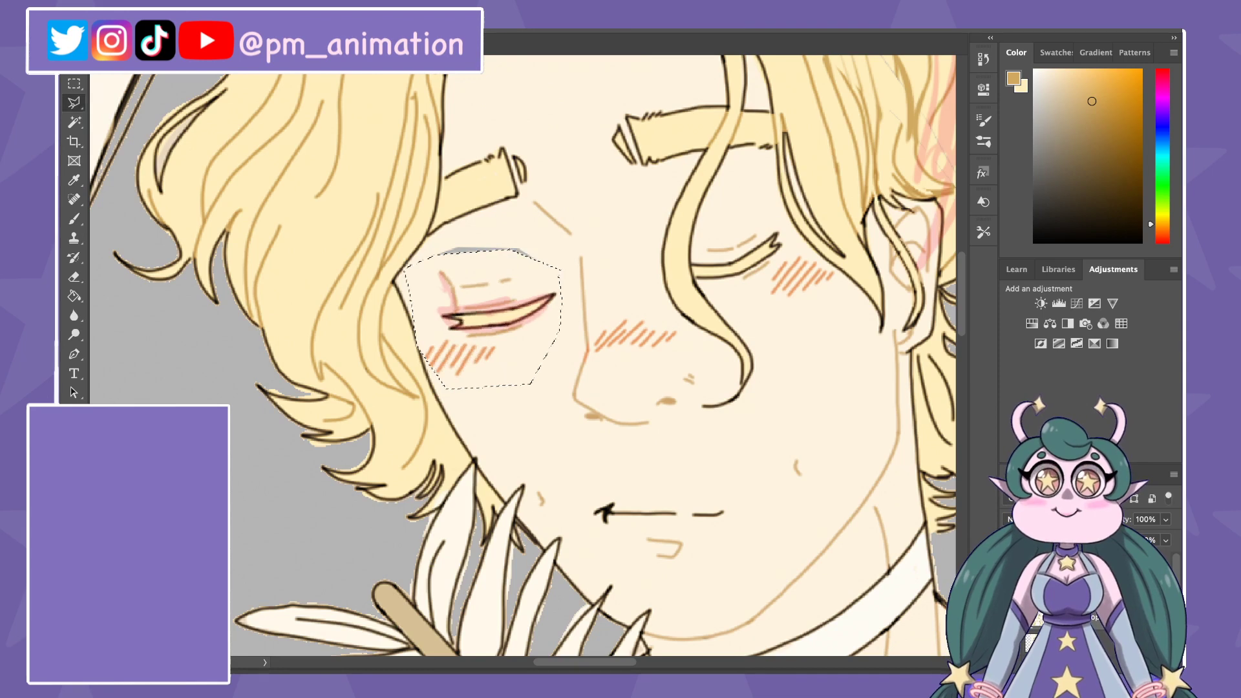
Step: Cover the grey line above the left eye with sampled pale skin colour
{"action": "left_click", "coordinate": [488, 277], "text": "alt"}
{"action": "left_click_drag", "start_coordinate": [511, 250], "coordinate": [535, 258]}
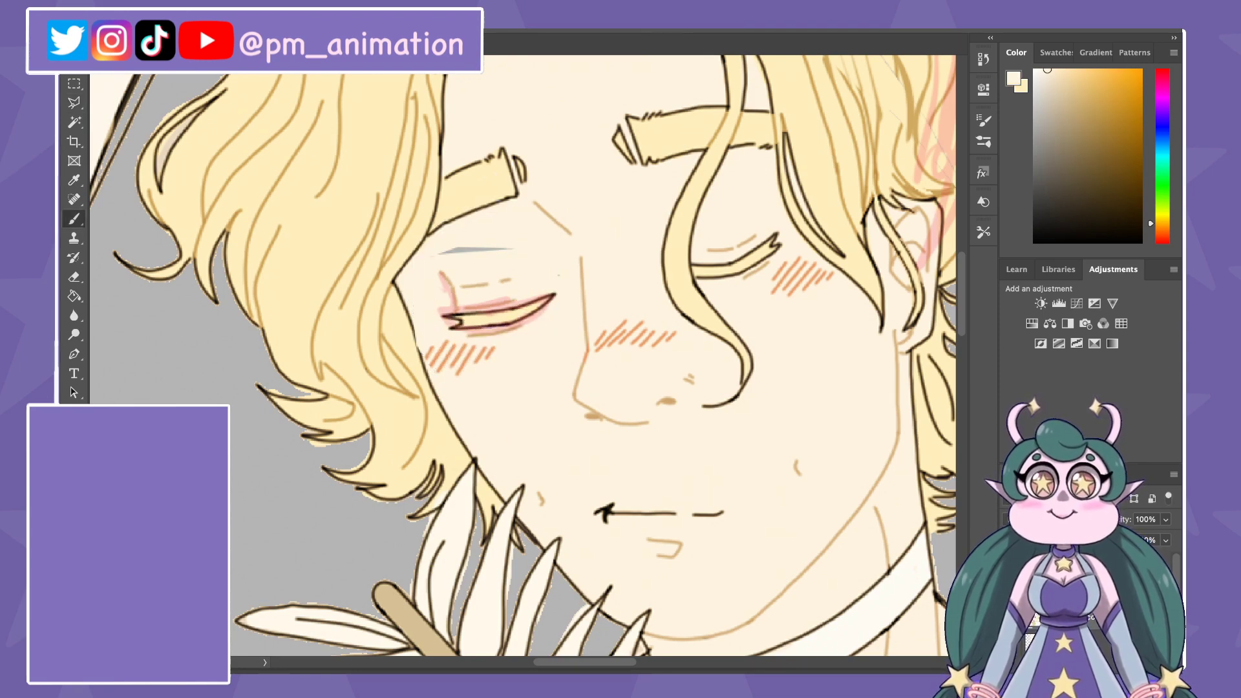
{"action": "left_click_drag", "start_coordinate": [440, 252], "coordinate": [514, 250]}
Step: Erase the dark outline along the quiver rim's upper-left edge
{"action": "left_click", "coordinate": [423, 365], "text": "alt"}
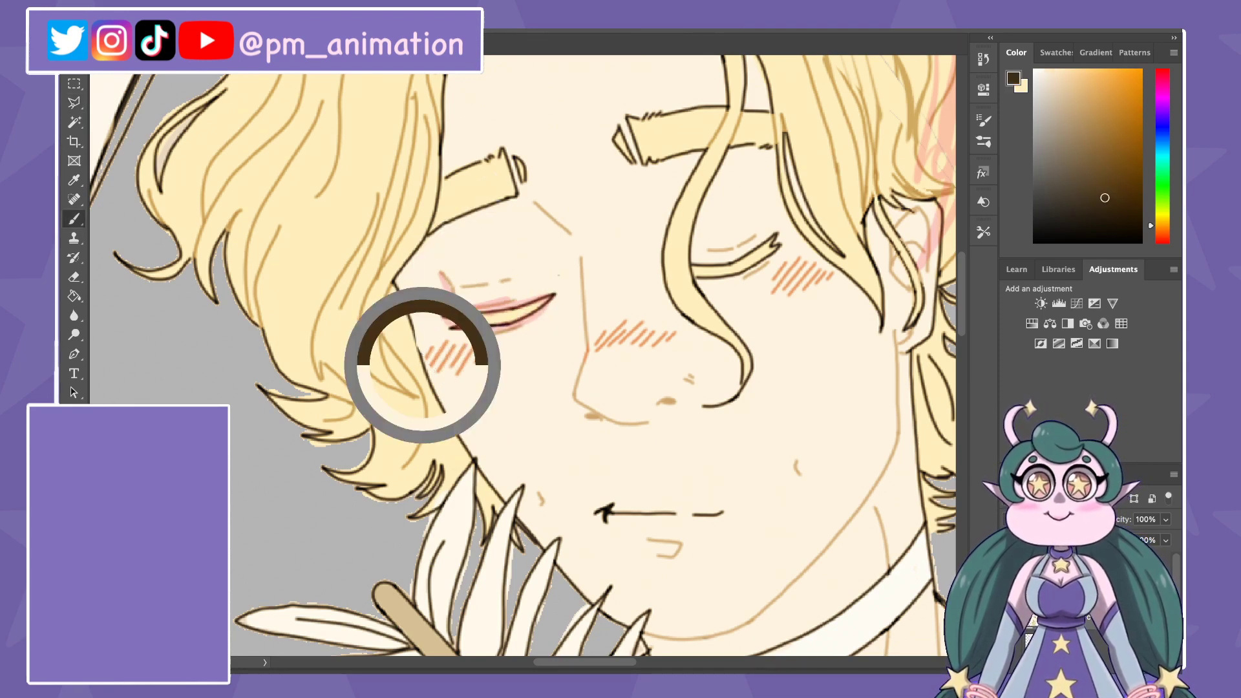
{"action": "scroll", "coordinate": [523, 356], "scroll_direction": "down", "scroll_amount": 3}
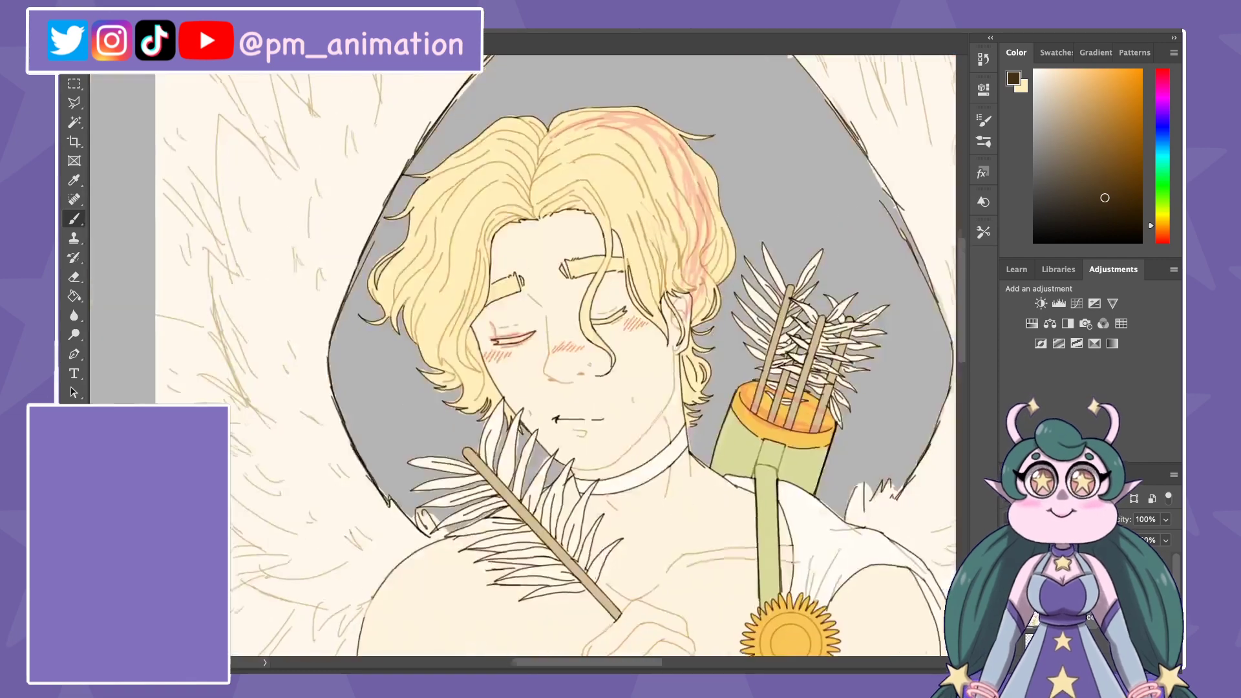
{"action": "scroll", "coordinate": [524, 356], "scroll_direction": "down", "scroll_amount": 2}
{"action": "scroll", "coordinate": [524, 355], "scroll_direction": "up", "scroll_amount": 1}
{"action": "scroll", "coordinate": [524, 356], "scroll_direction": "up", "scroll_amount": 1}
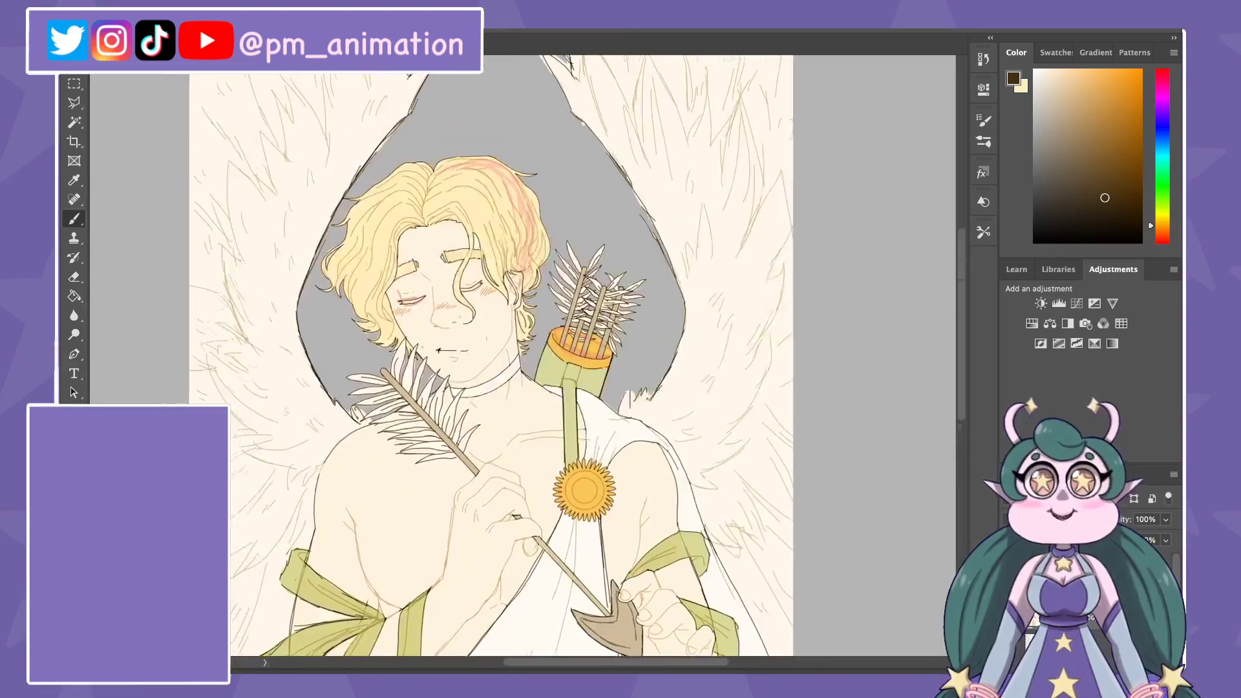
{"action": "scroll", "coordinate": [574, 302], "scroll_direction": "up", "scroll_amount": 3}
{"action": "scroll", "coordinate": [574, 301], "scroll_direction": "up", "scroll_amount": 2}
{"action": "scroll", "coordinate": [523, 356], "scroll_direction": "down", "scroll_amount": 2}
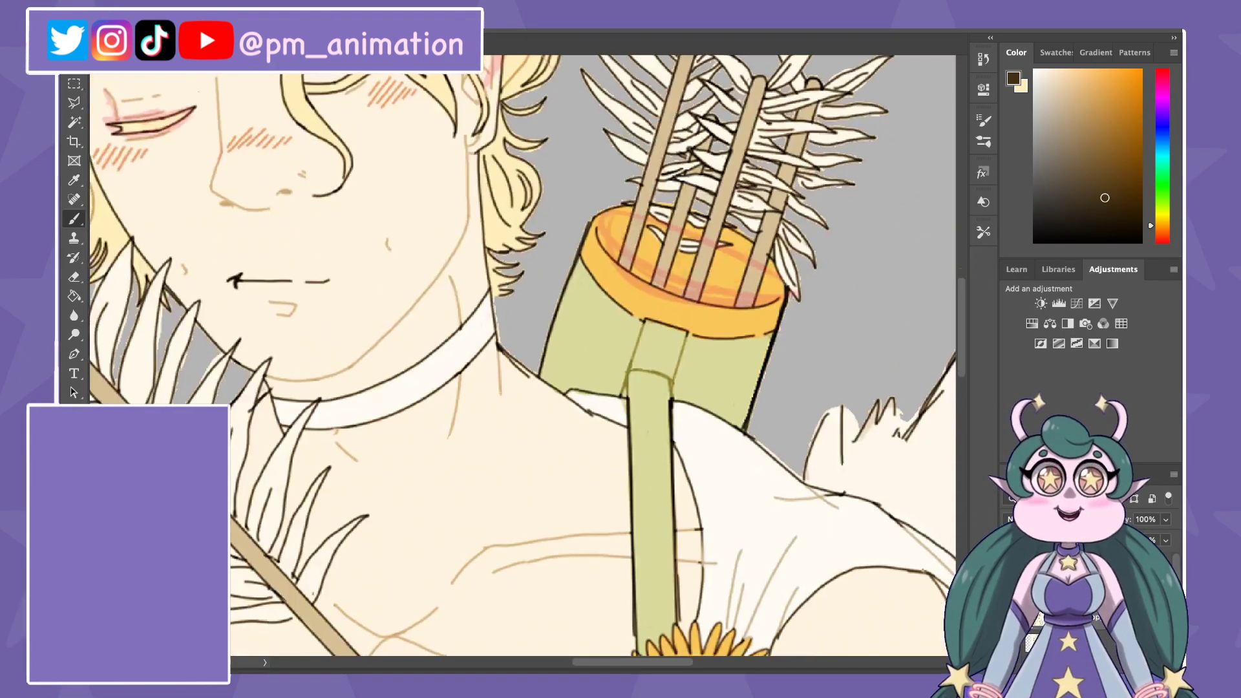
{"action": "left_click", "coordinate": [586, 228], "text": "alt"}
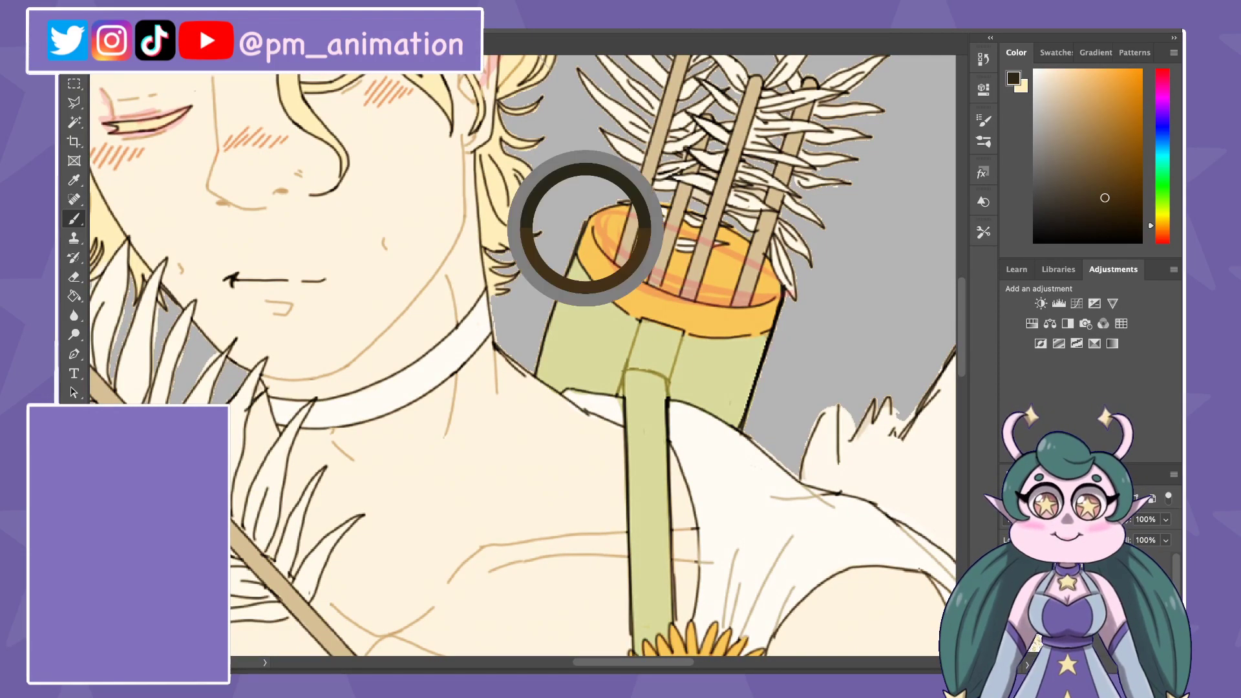
{"action": "key", "text": "e"}
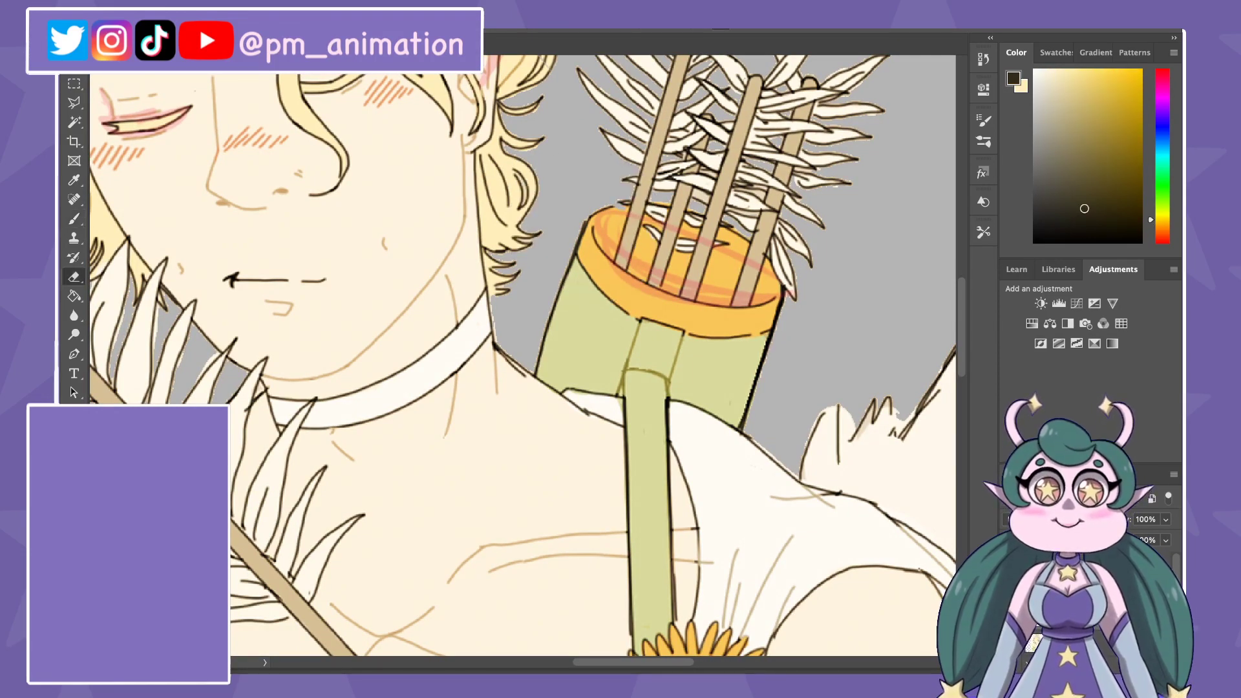
{"action": "left_click_drag", "start_coordinate": [589, 223], "coordinate": [619, 208]}
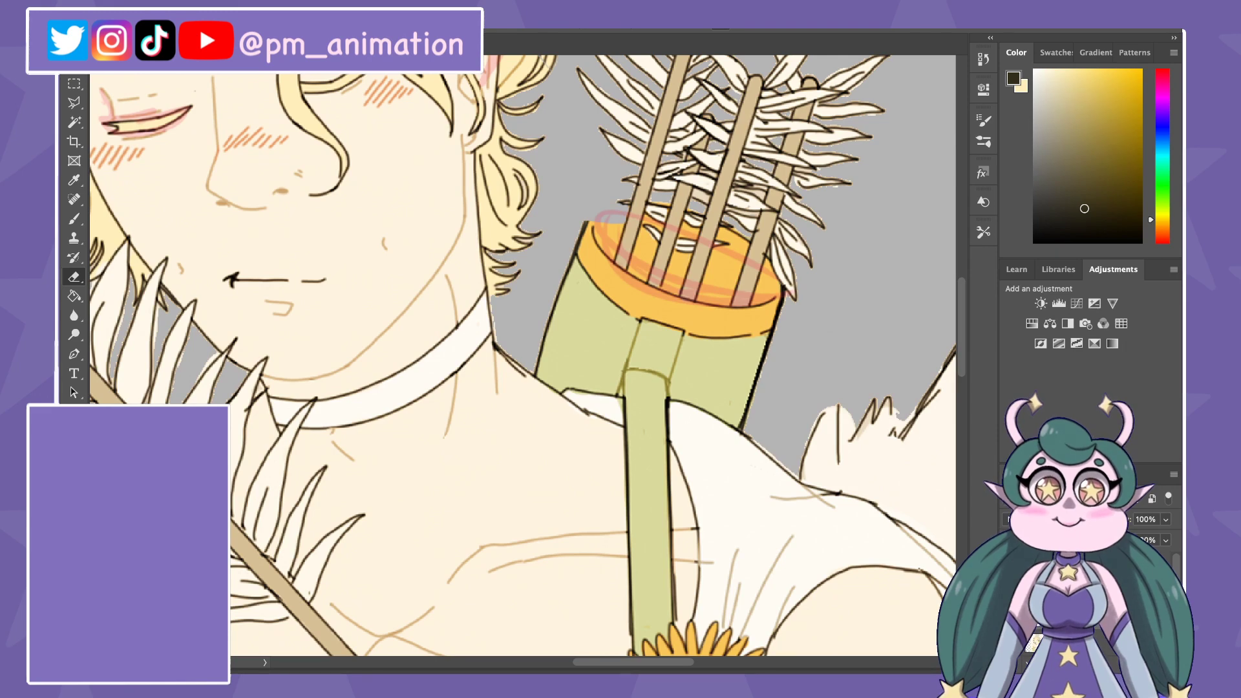
Step: Magic Wand-select three gaps between the arrow shafts on the rim, then undo and deselect
{"action": "key", "text": "w"}
{"action": "left_click", "coordinate": [642, 254]}
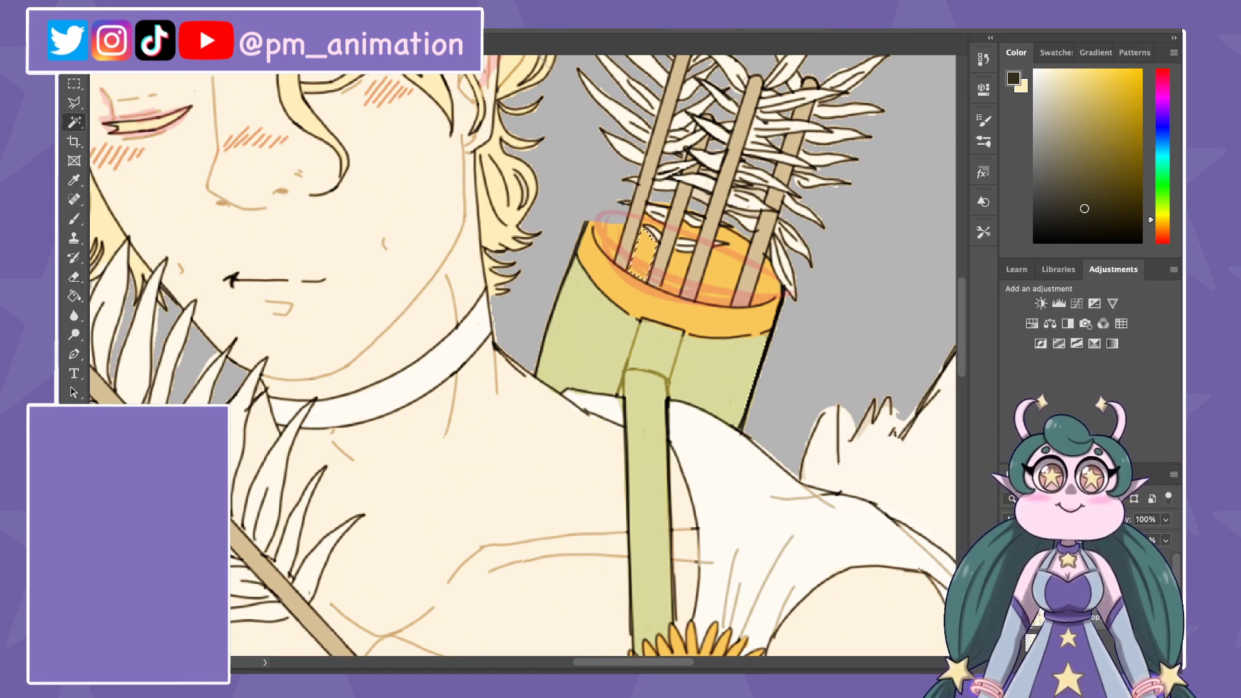
{"action": "left_click", "coordinate": [675, 271]}
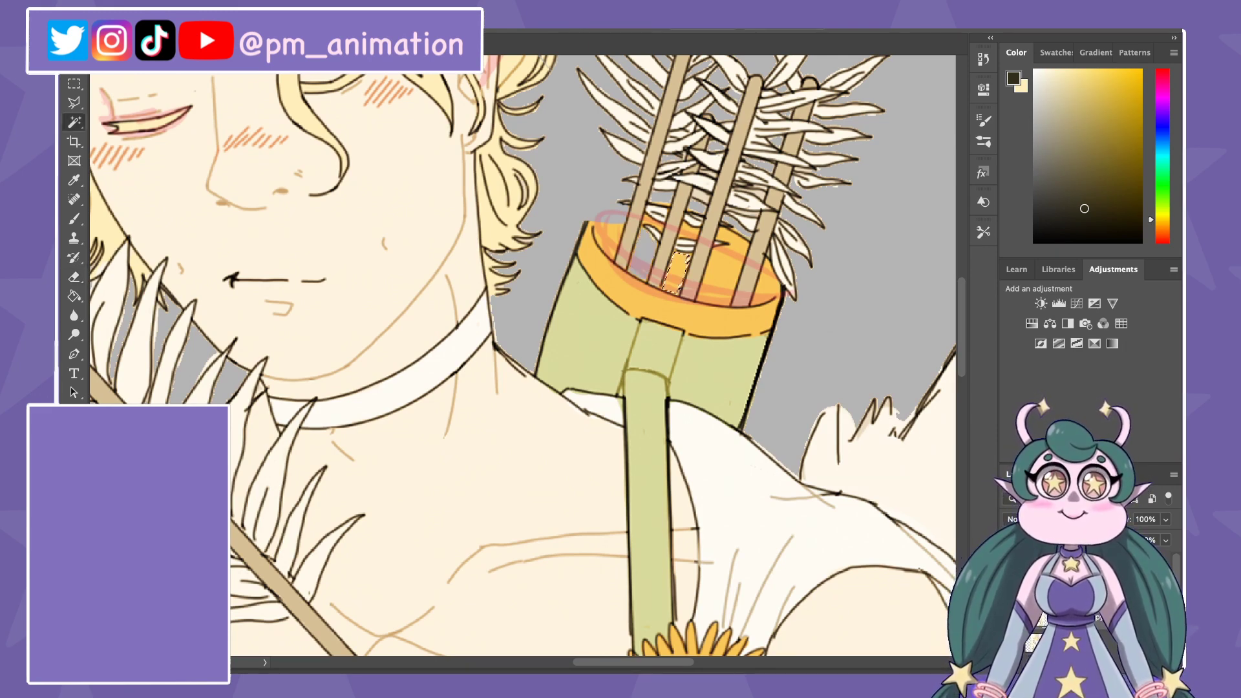
{"action": "left_click", "coordinate": [723, 246]}
{"action": "key", "text": "ctrl+z"}
{"action": "key", "text": "ctrl+d"}
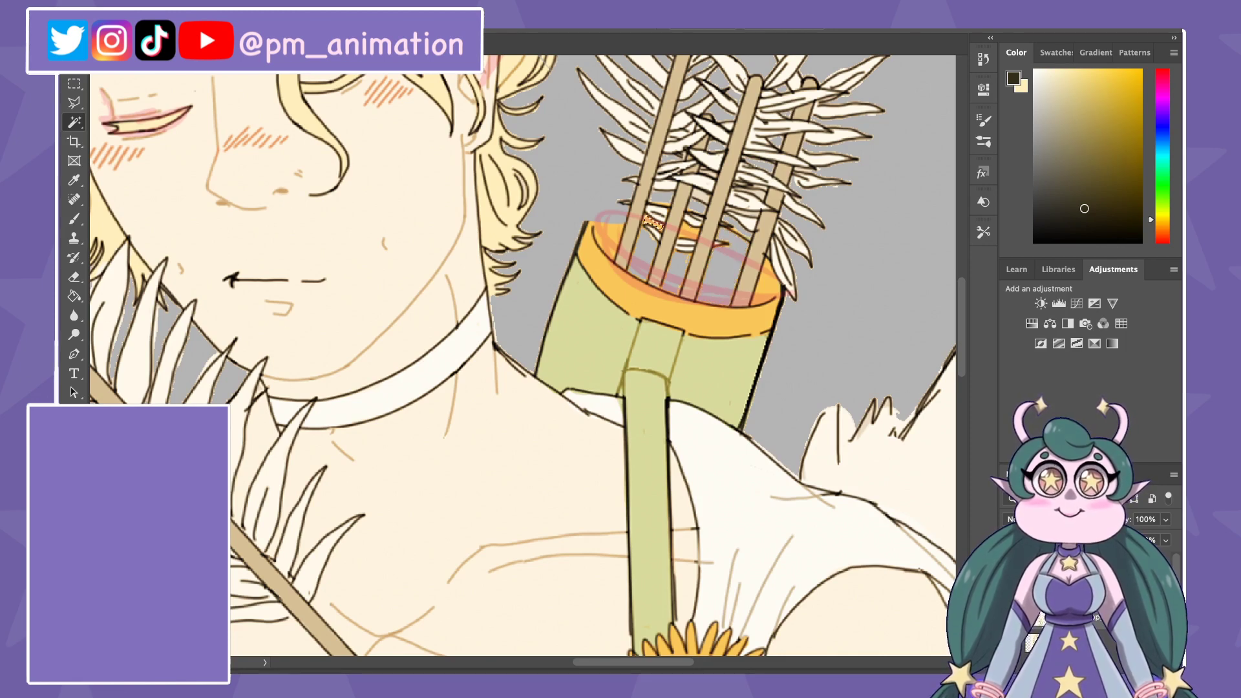
{"action": "key", "text": "e"}
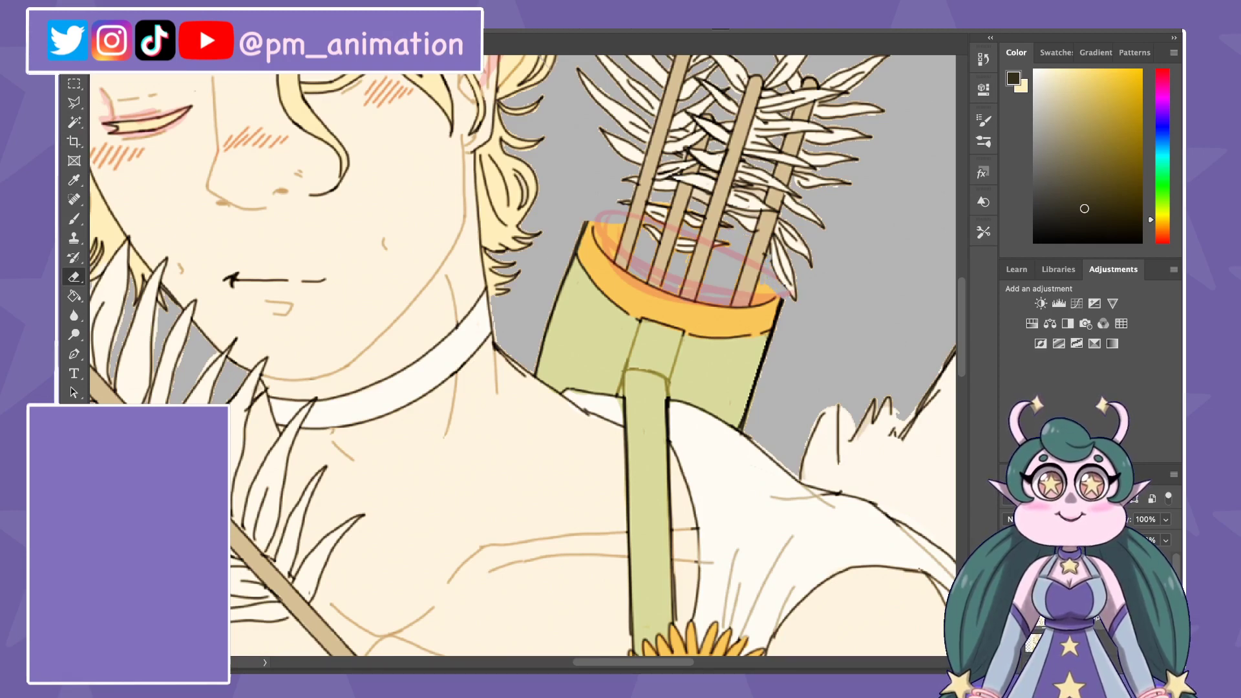
{"action": "key", "text": "b"}
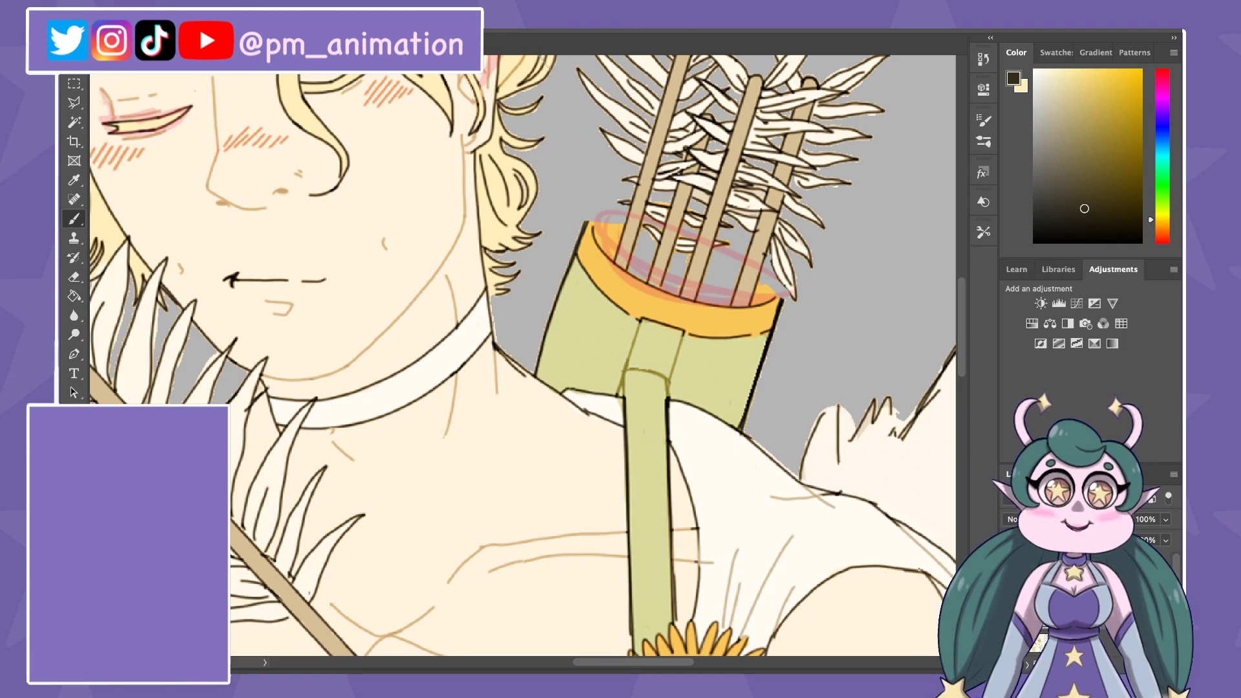
Step: Redraw the quiver rim's dark top outline and paint the inner rim orange
{"action": "left_click_drag", "start_coordinate": [585, 222], "coordinate": [776, 295]}
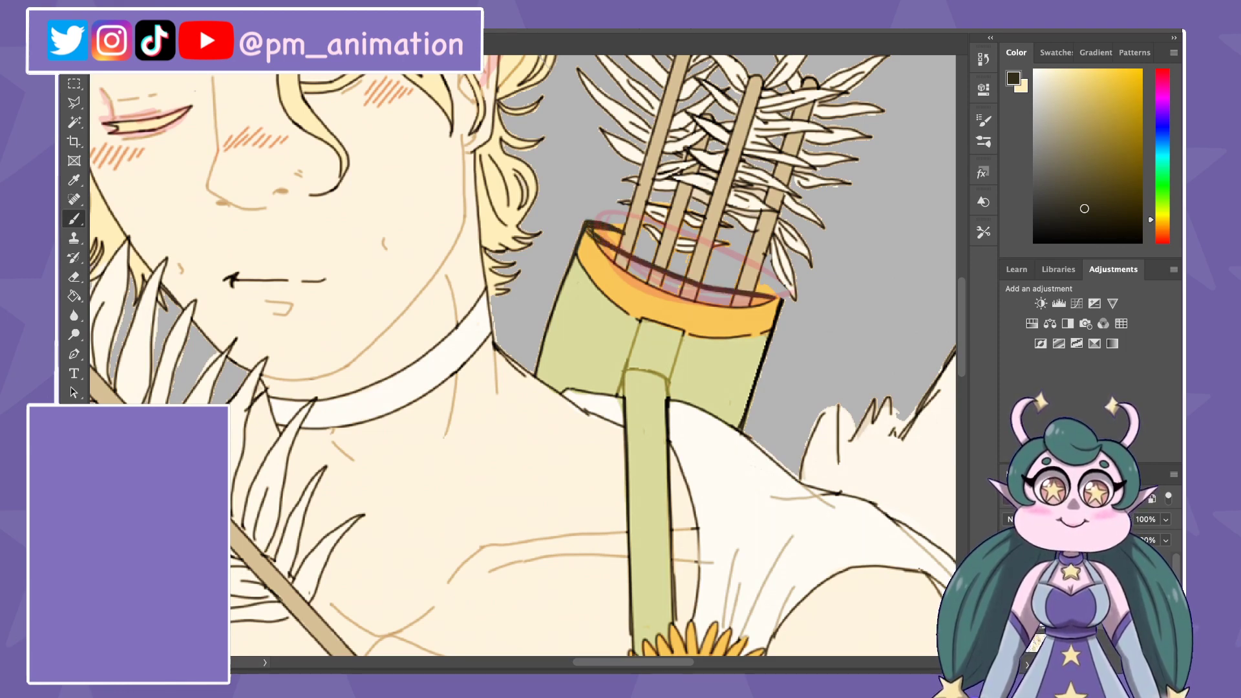
{"action": "left_click_drag", "start_coordinate": [707, 261], "coordinate": [780, 298]}
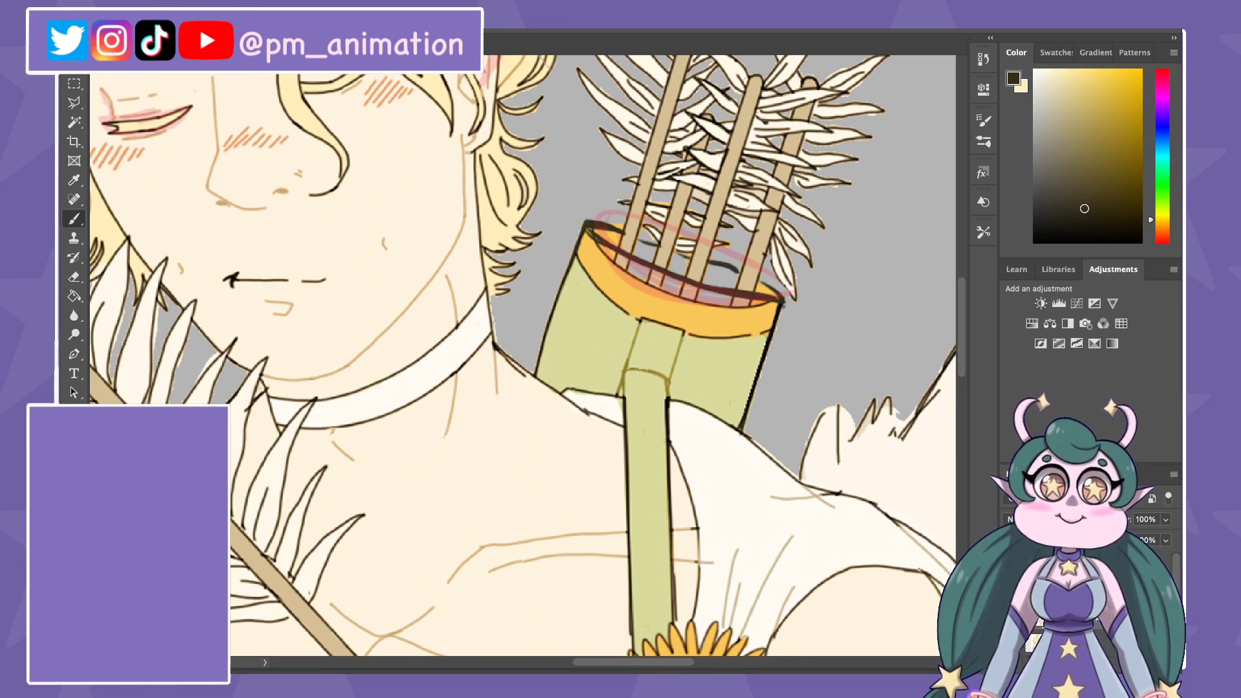
{"action": "left_click", "coordinate": [604, 258], "text": "alt"}
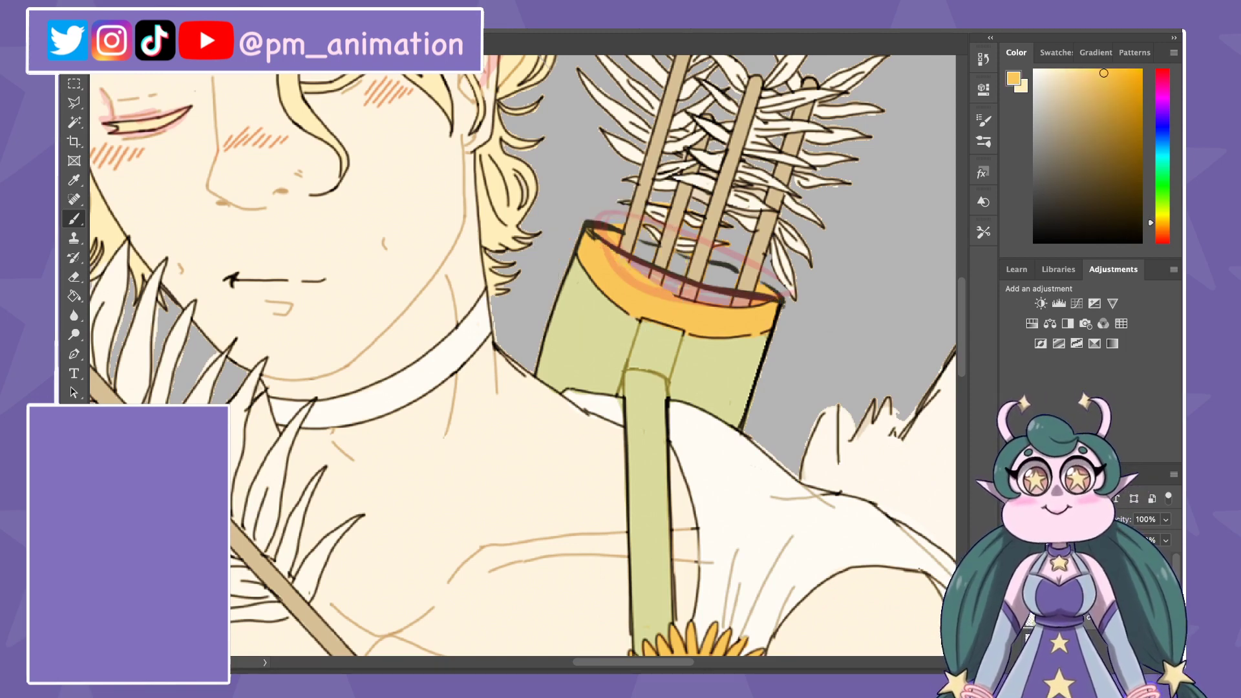
{"action": "mouse_move", "coordinate": [598, 240]}
{"action": "left_mouse_down"}
{"action": "mouse_move", "coordinate": [737, 302]}
{"action": "mouse_move", "coordinate": [717, 303]}
{"action": "mouse_move", "coordinate": [759, 301]}
{"action": "left_mouse_up"}
{"action": "key", "text": "g"}
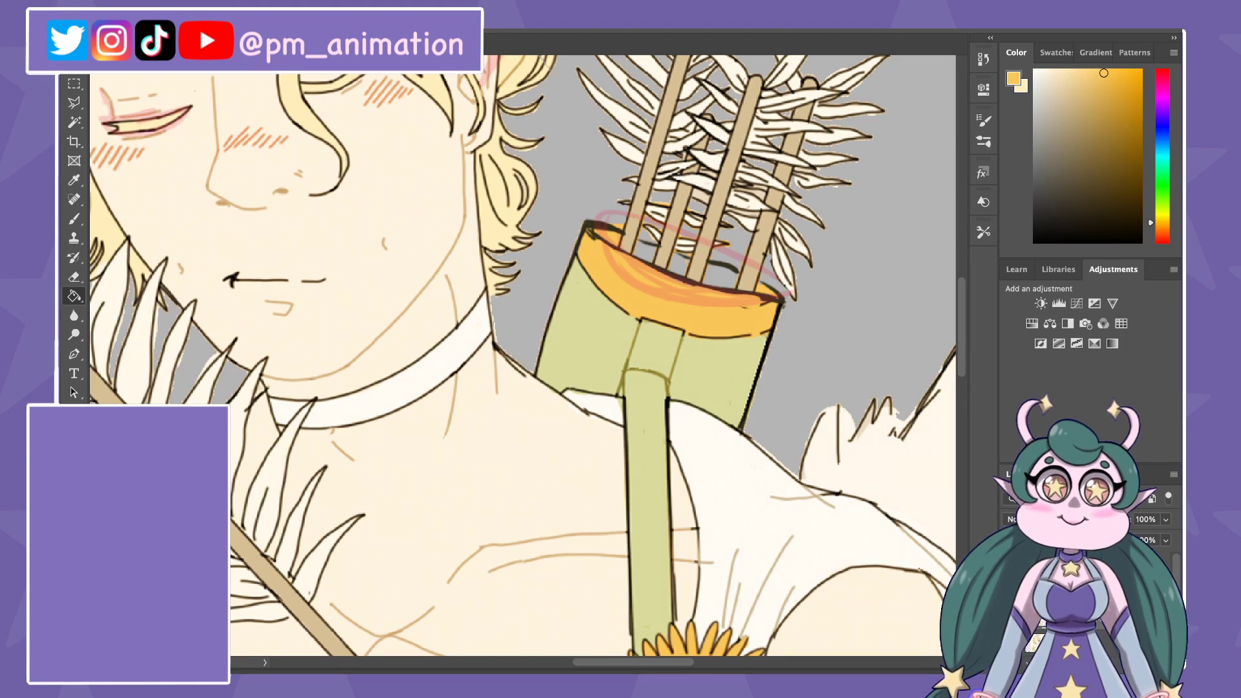
{"action": "key", "text": "b"}
Step: Draw dark lines along the inner and lower rim edges, and cover bottom orange with green
{"action": "left_click", "coordinate": [591, 225], "text": "alt"}
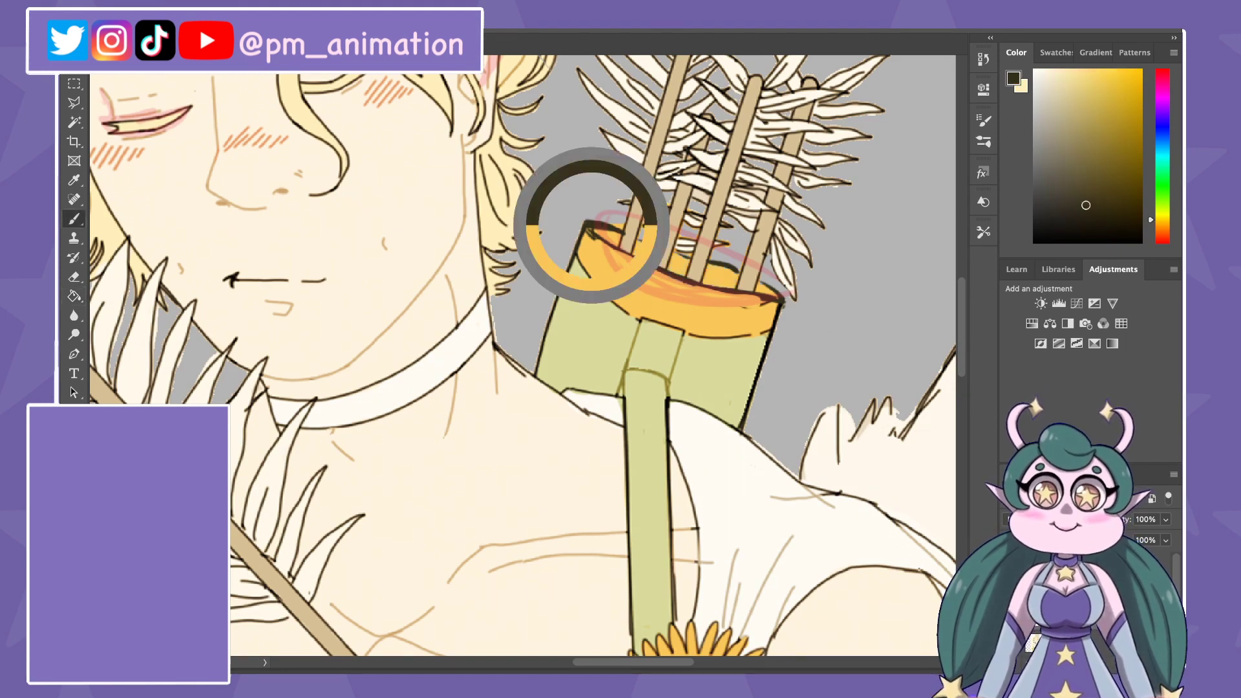
{"action": "mouse_move", "coordinate": [597, 240]}
{"action": "left_mouse_down"}
{"action": "mouse_move", "coordinate": [680, 283]}
{"action": "mouse_move", "coordinate": [756, 291]}
{"action": "left_mouse_up"}
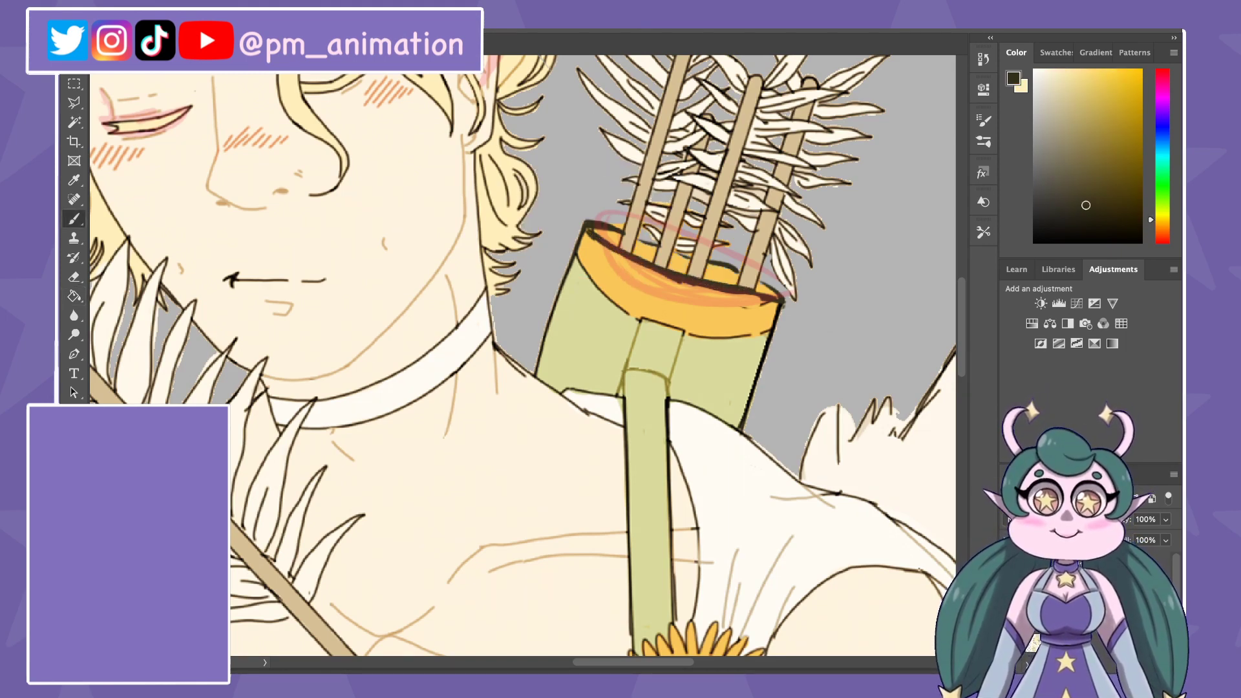
{"action": "left_click_drag", "start_coordinate": [578, 259], "coordinate": [762, 302]}
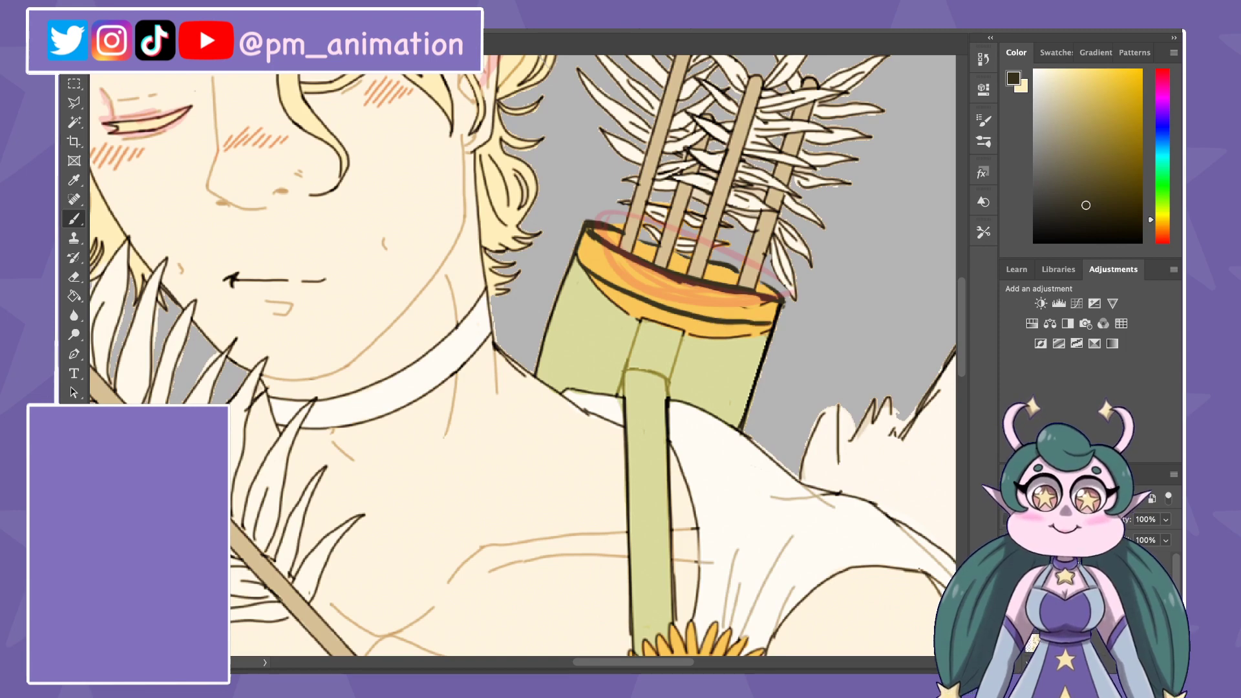
{"action": "left_click", "coordinate": [726, 364], "text": "alt"}
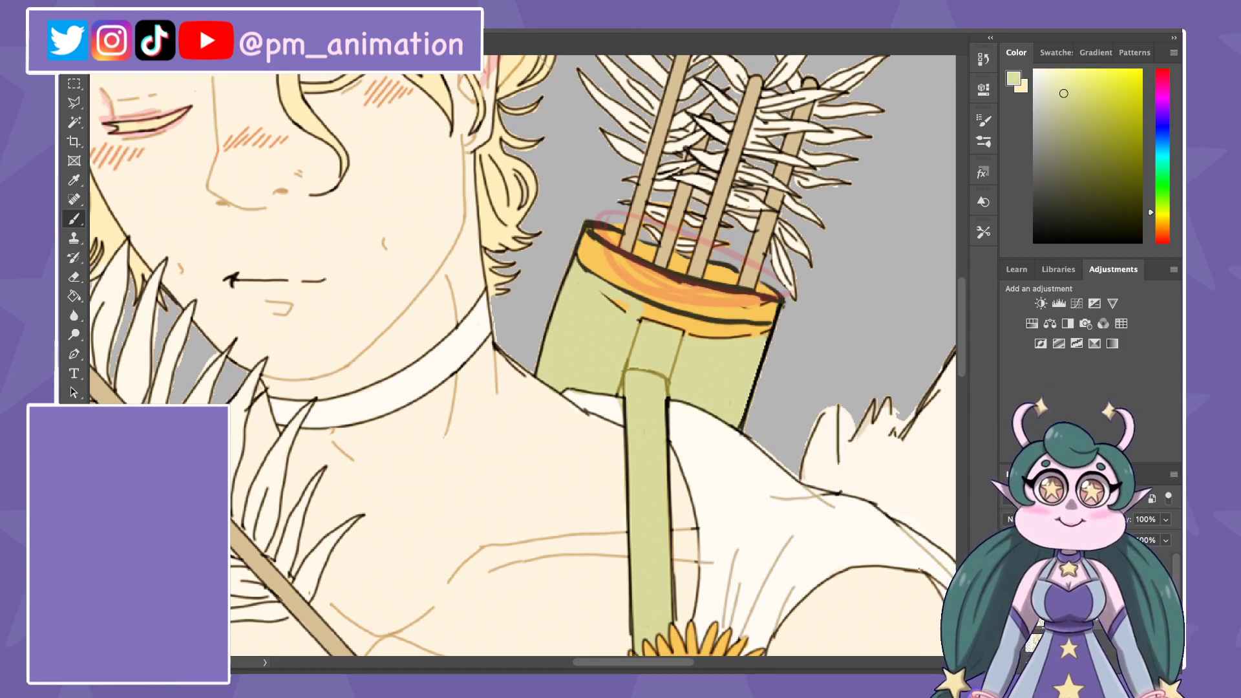
{"action": "left_click_drag", "start_coordinate": [705, 332], "coordinate": [743, 335]}
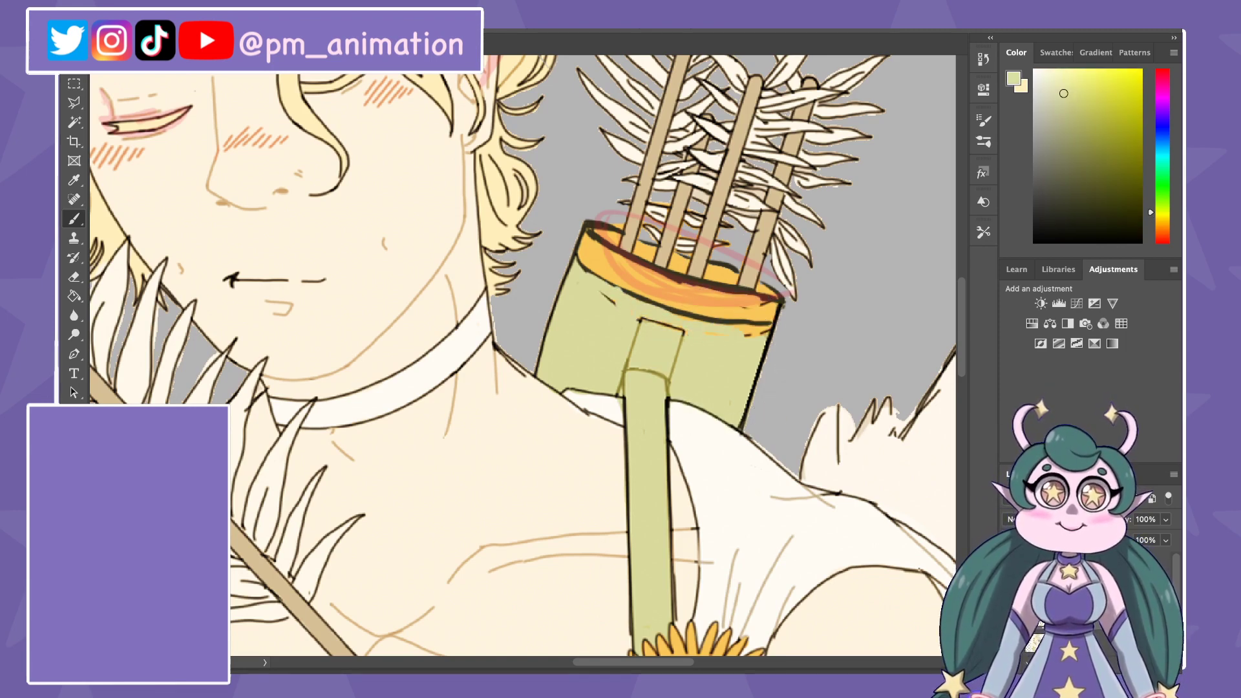
{"action": "key", "text": "ctrl+minus"}
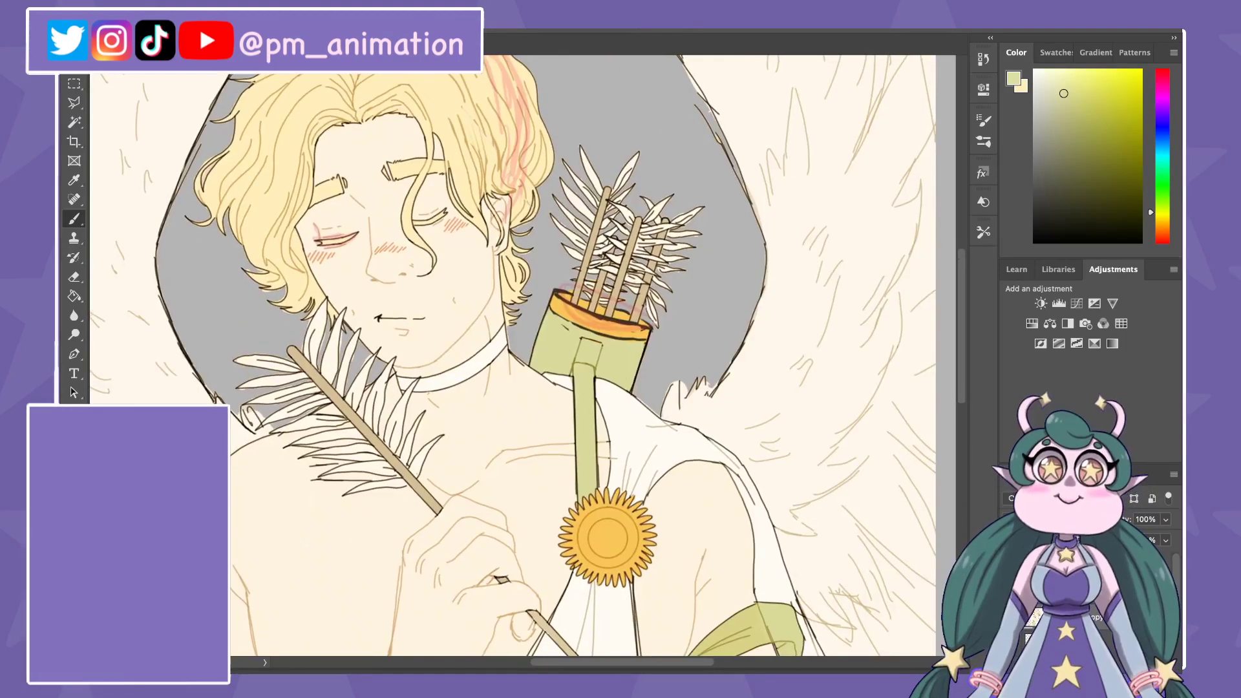
Step: Outline the quiver's right edge in sampled dark brown, then resample its pale yellow-green
{"action": "left_click", "coordinate": [556, 287], "text": "alt"}
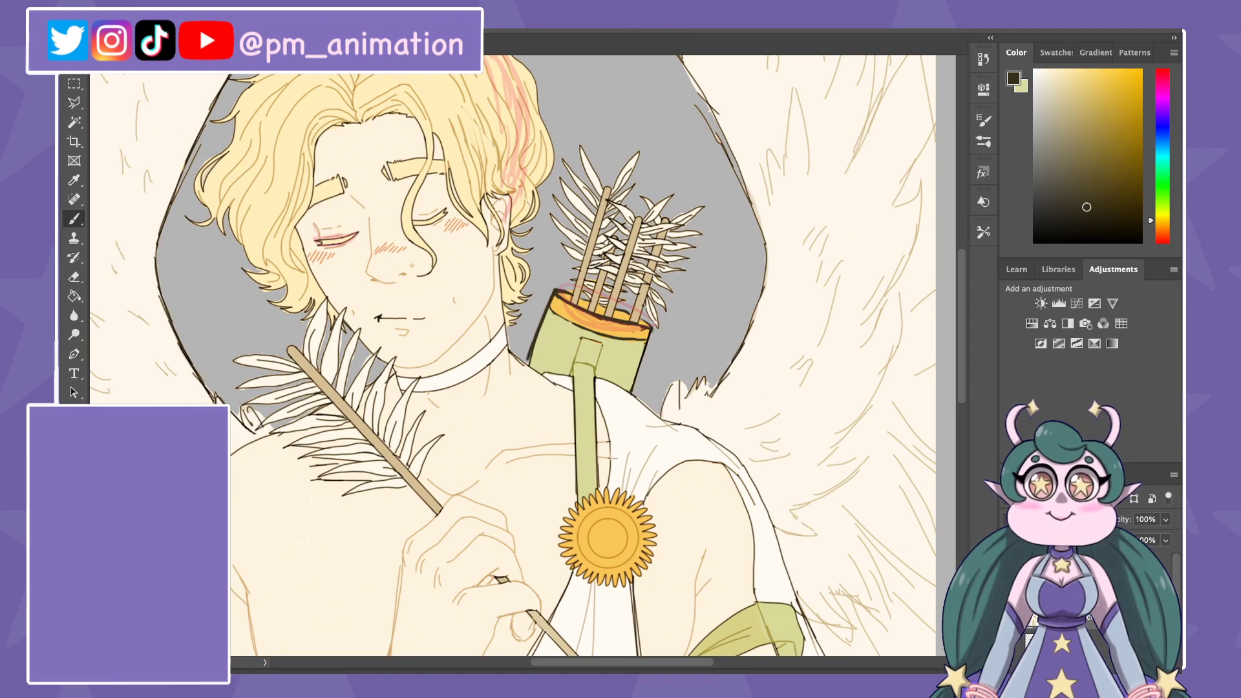
{"action": "left_click_drag", "start_coordinate": [653, 329], "coordinate": [631, 388]}
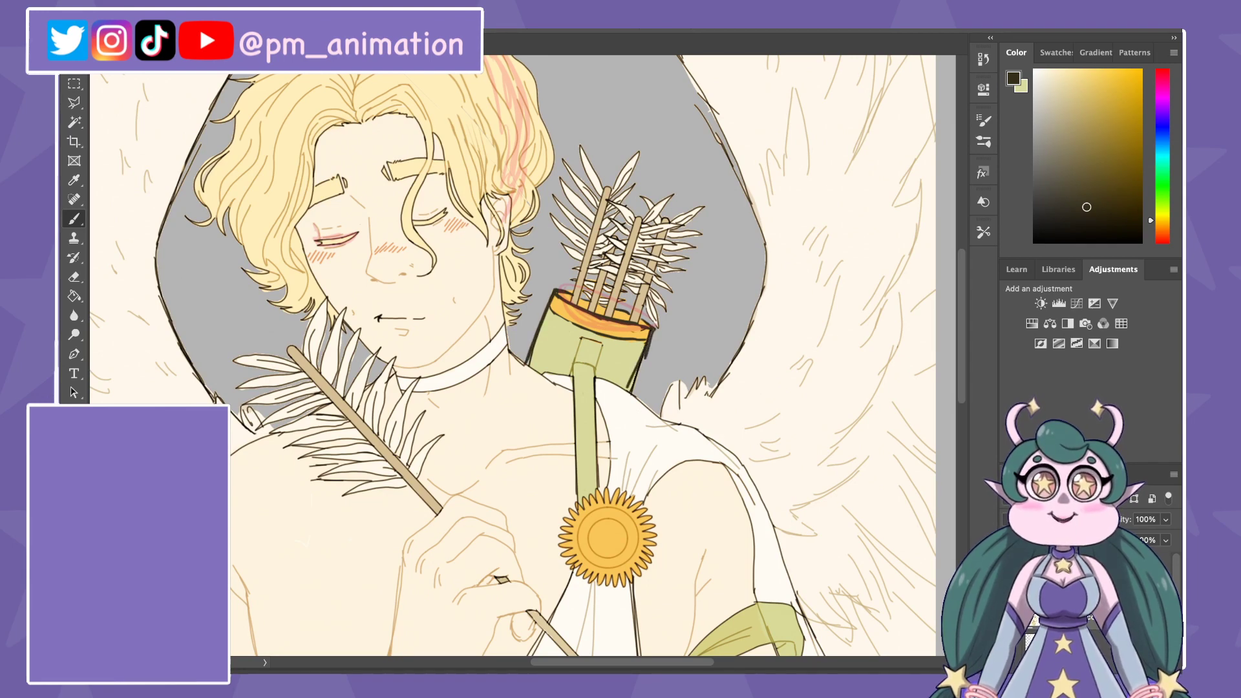
{"action": "left_click", "coordinate": [565, 346], "text": "alt"}
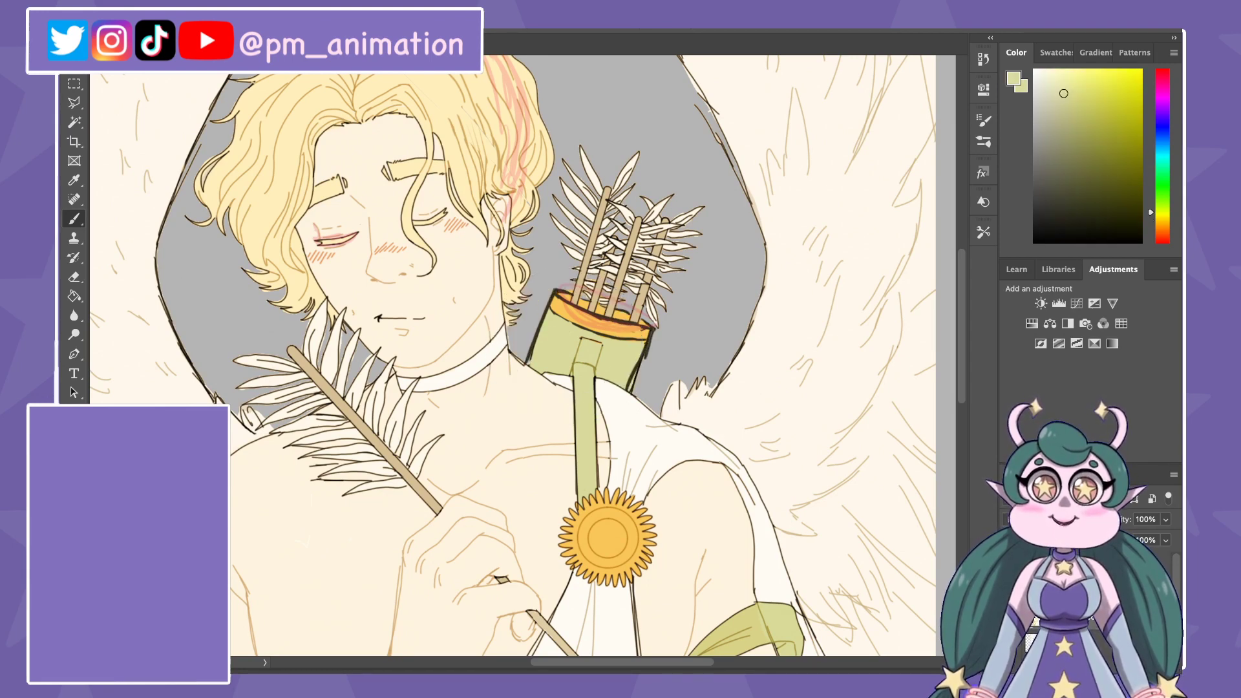
{"action": "key", "text": "ctrl+minus"}
{"action": "scroll", "coordinate": [536, 356], "scroll_direction": "down", "scroll_amount": 5}
{"action": "scroll", "coordinate": [536, 356], "scroll_direction": "up", "scroll_amount": 2}
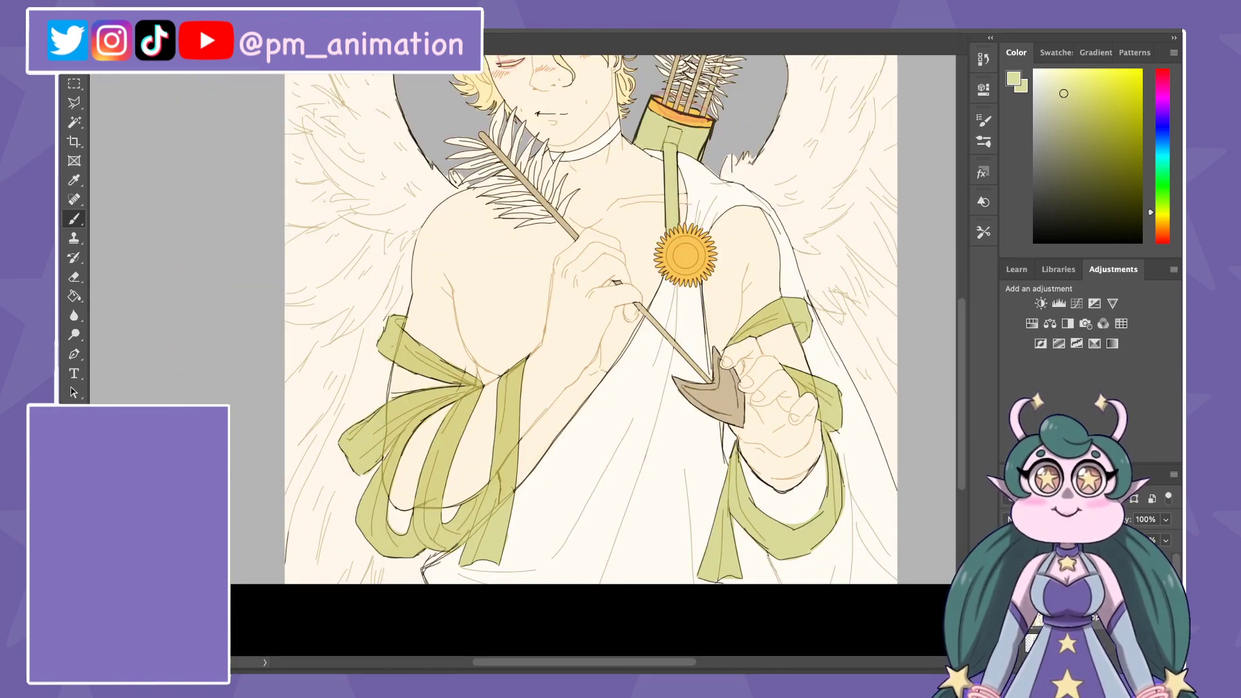
{"action": "scroll", "coordinate": [536, 356], "scroll_direction": "up", "scroll_amount": 3}
{"action": "scroll", "coordinate": [537, 356], "scroll_direction": "up", "scroll_amount": 2}
Step: Zoom in on the face and quiver and sample a skin colour from the chin
{"action": "key", "text": "ctrl+plus"}
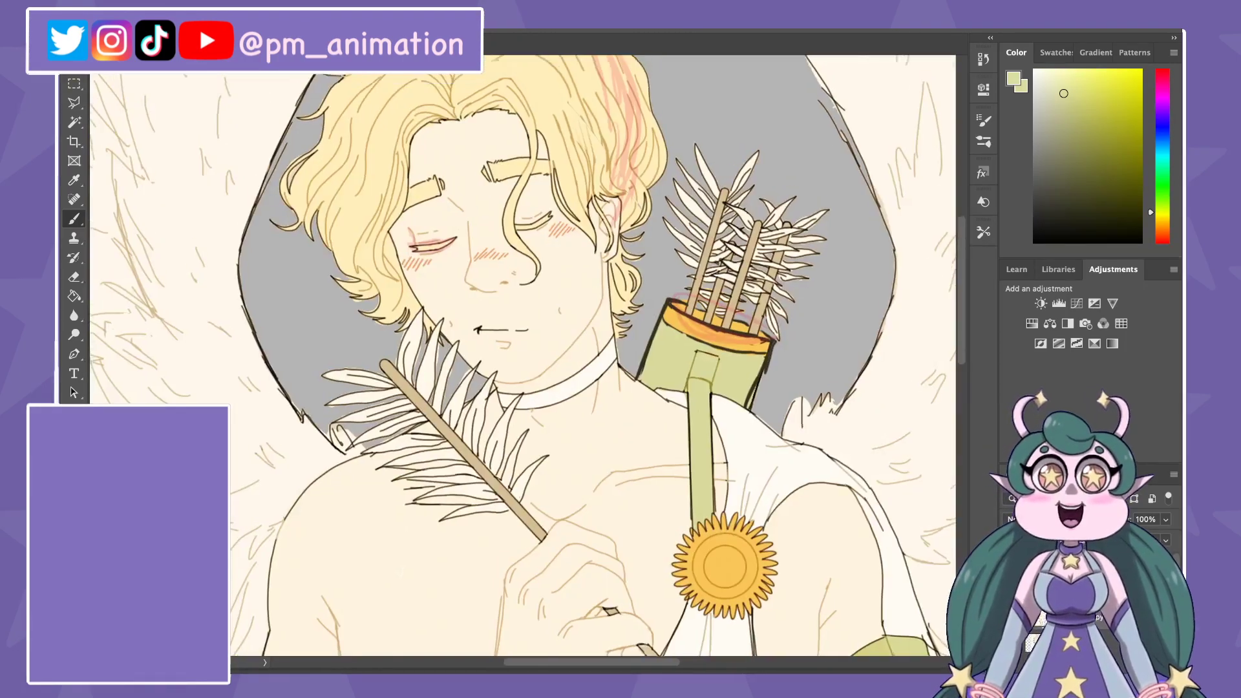
{"action": "key", "text": "ctrl+plus"}
{"action": "key", "text": "ctrl+plus"}
{"action": "scroll", "coordinate": [537, 356], "scroll_direction": "down", "scroll_amount": 5}
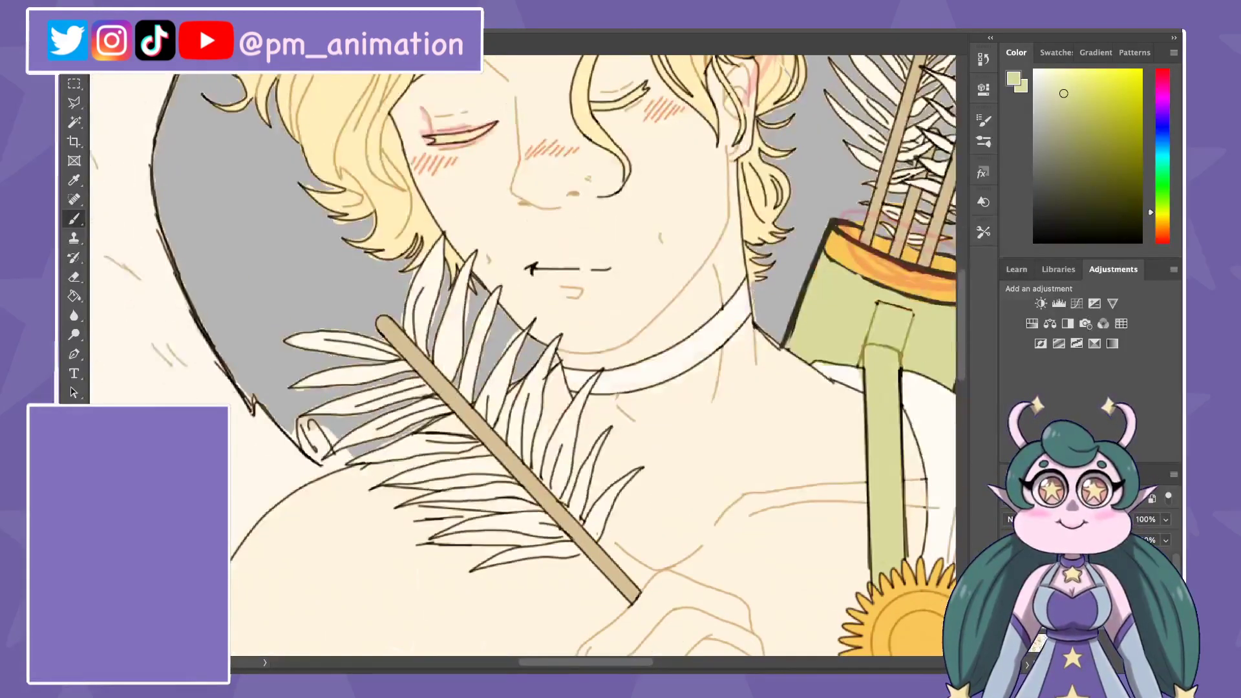
{"action": "key", "text": "ctrl+minus"}
{"action": "key", "text": "ctrl+minus"}
{"action": "key", "text": "ctrl+plus"}
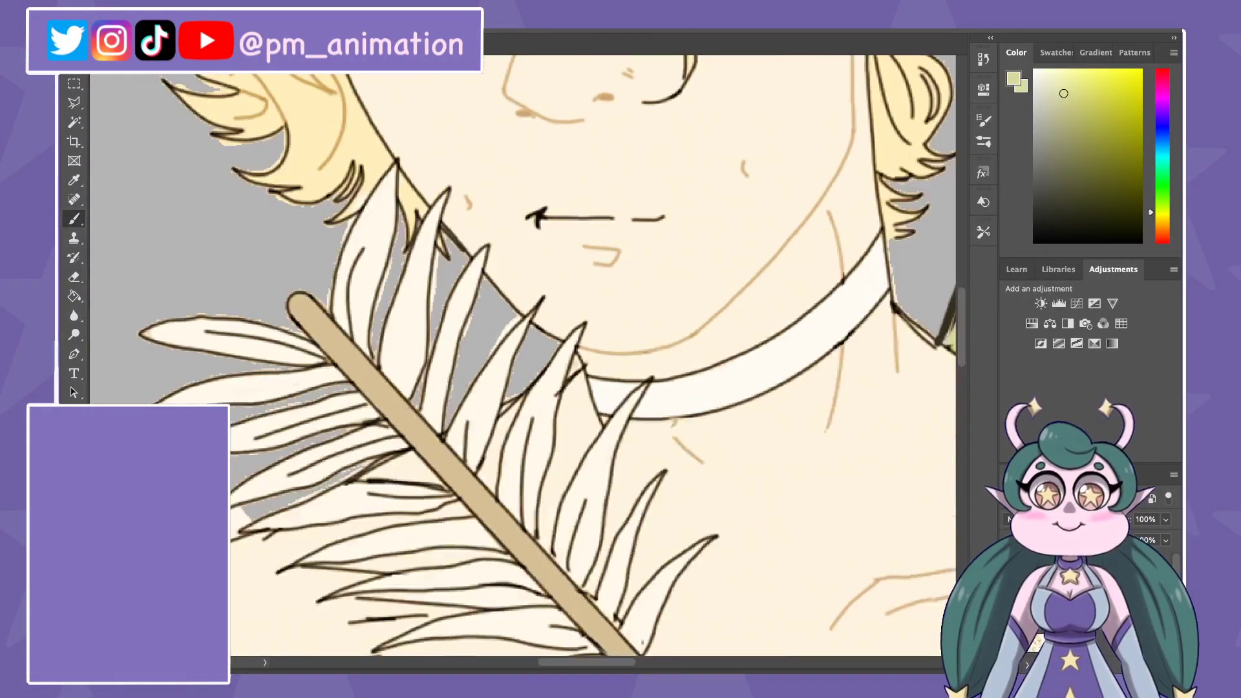
{"action": "key", "text": "ctrl+minus"}
{"action": "key", "text": "ctrl+minus"}
{"action": "key", "text": "ctrl+minus"}
{"action": "key", "text": "ctrl+minus"}
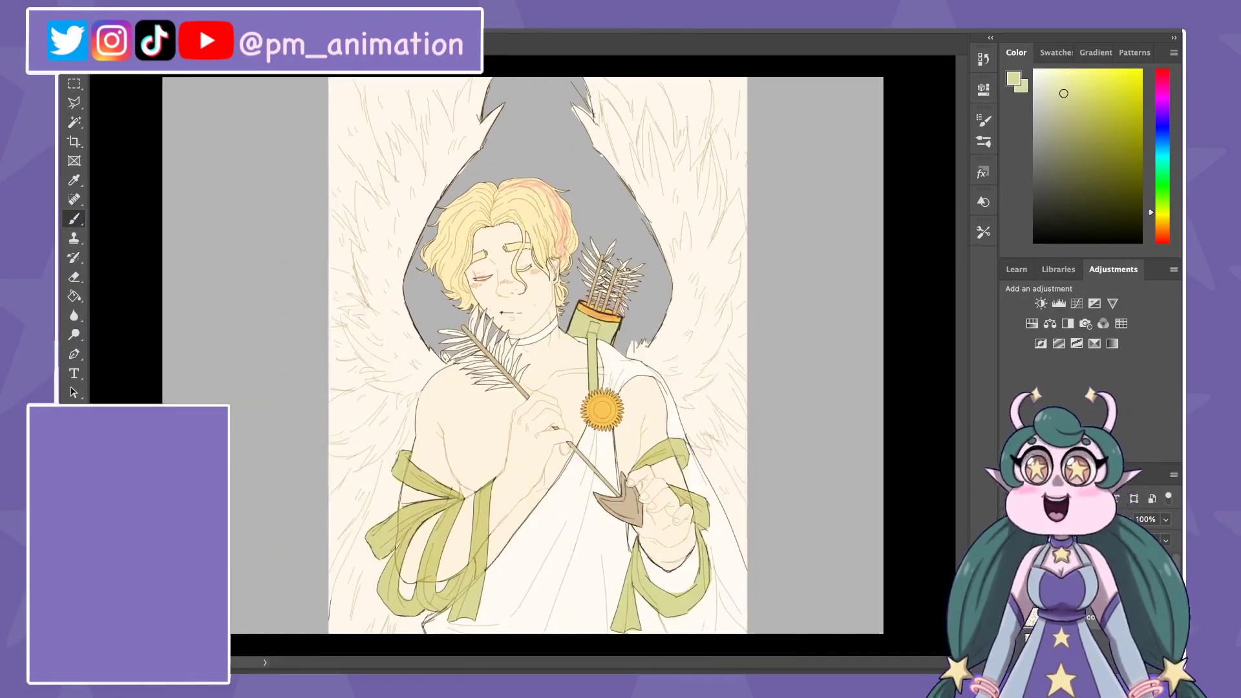
{"action": "key", "text": "ctrl+plus"}
{"action": "key", "text": "ctrl+plus"}
{"action": "key", "text": "ctrl+plus"}
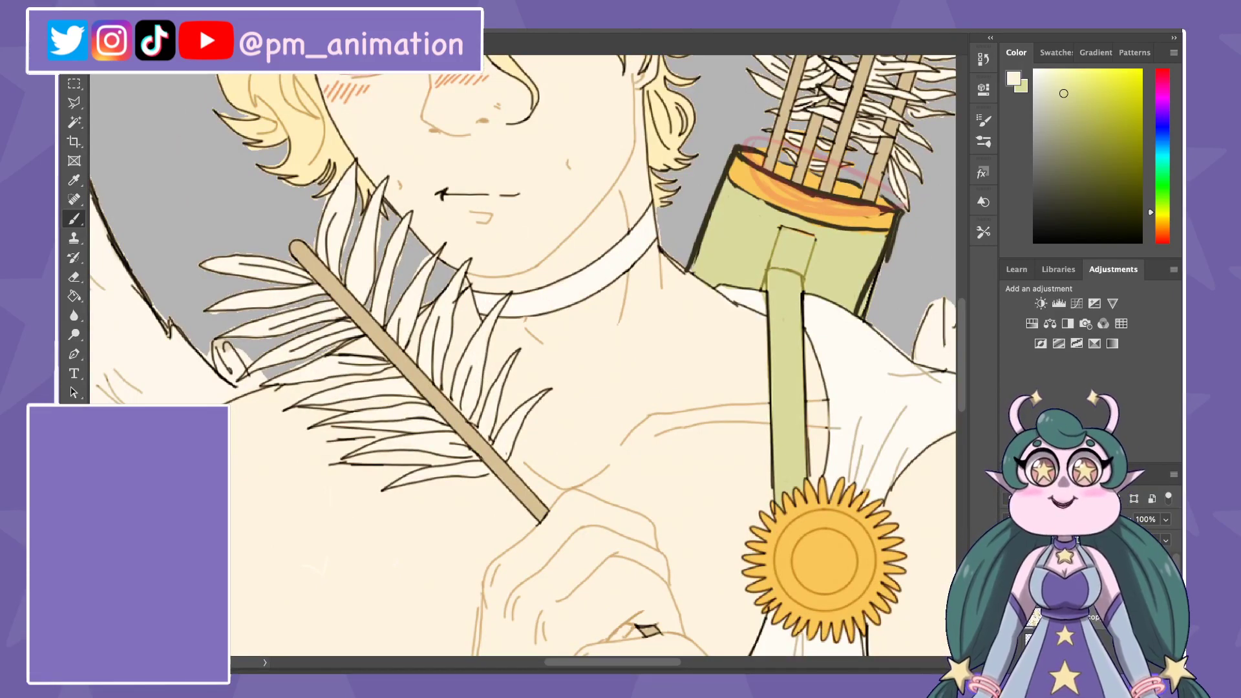
{"action": "left_click", "coordinate": [453, 189], "text": "alt"}
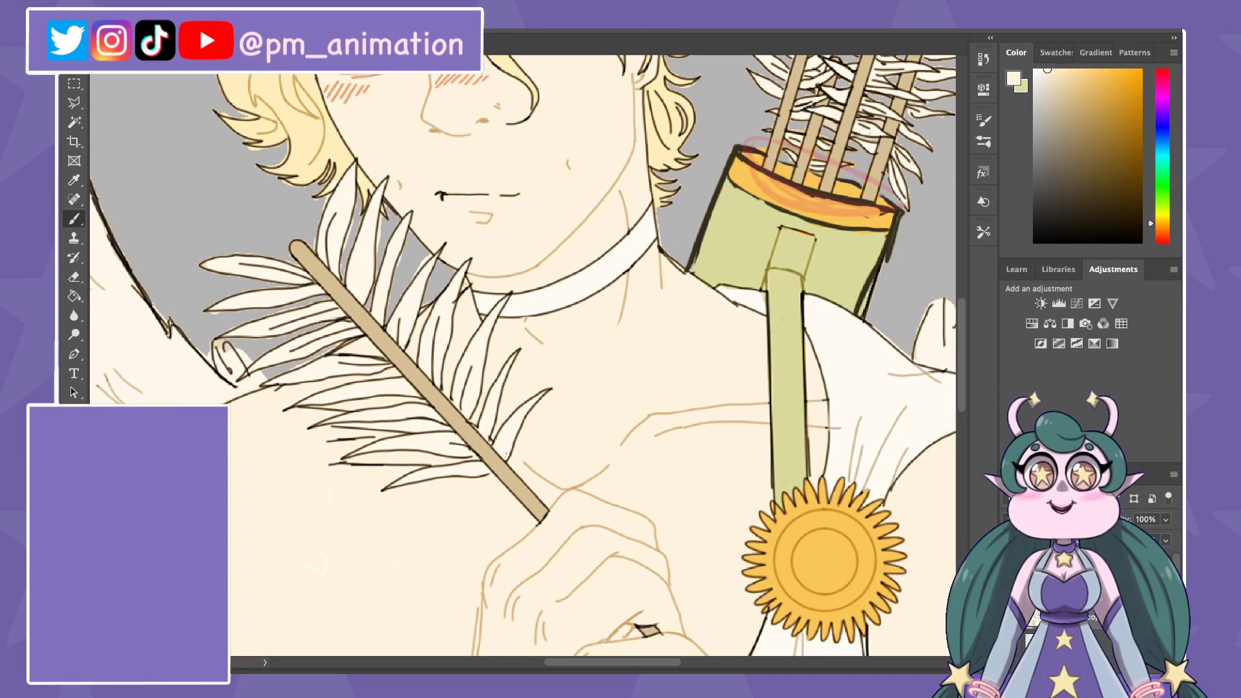
Step: Fit the artwork, zoom back in on the face, and ready the straight-edged Lasso
{"action": "key", "text": "ctrl+minus"}
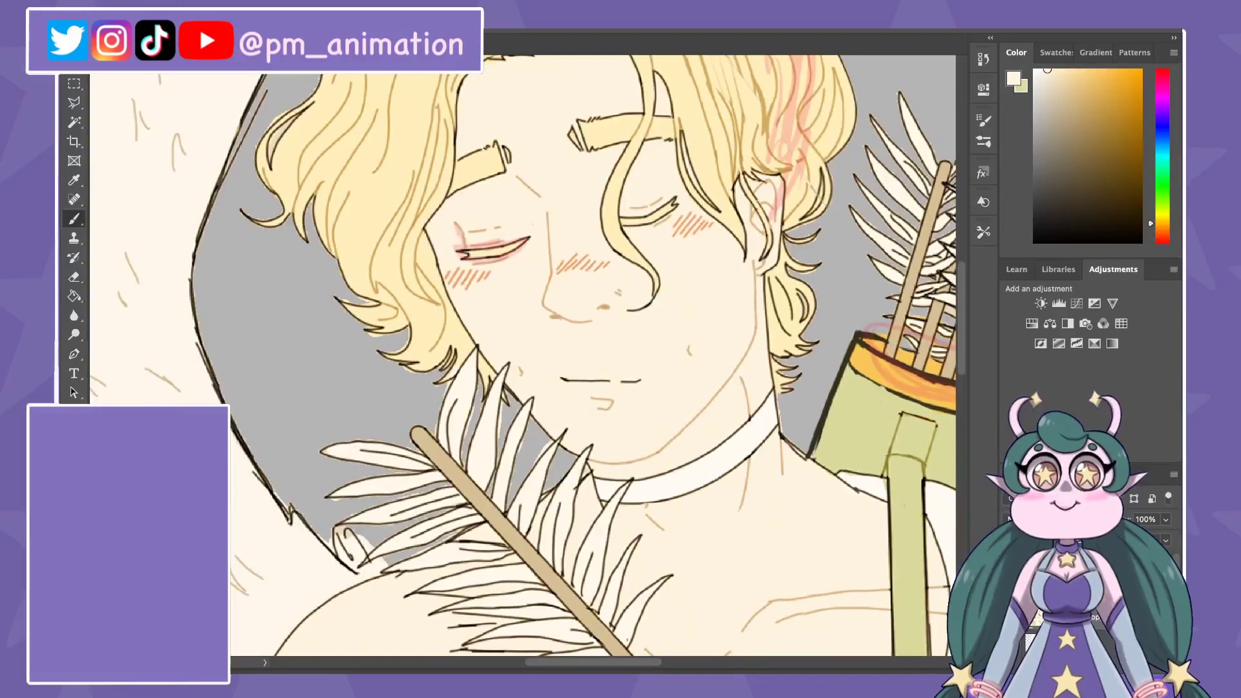
{"action": "key", "text": "ctrl+minus"}
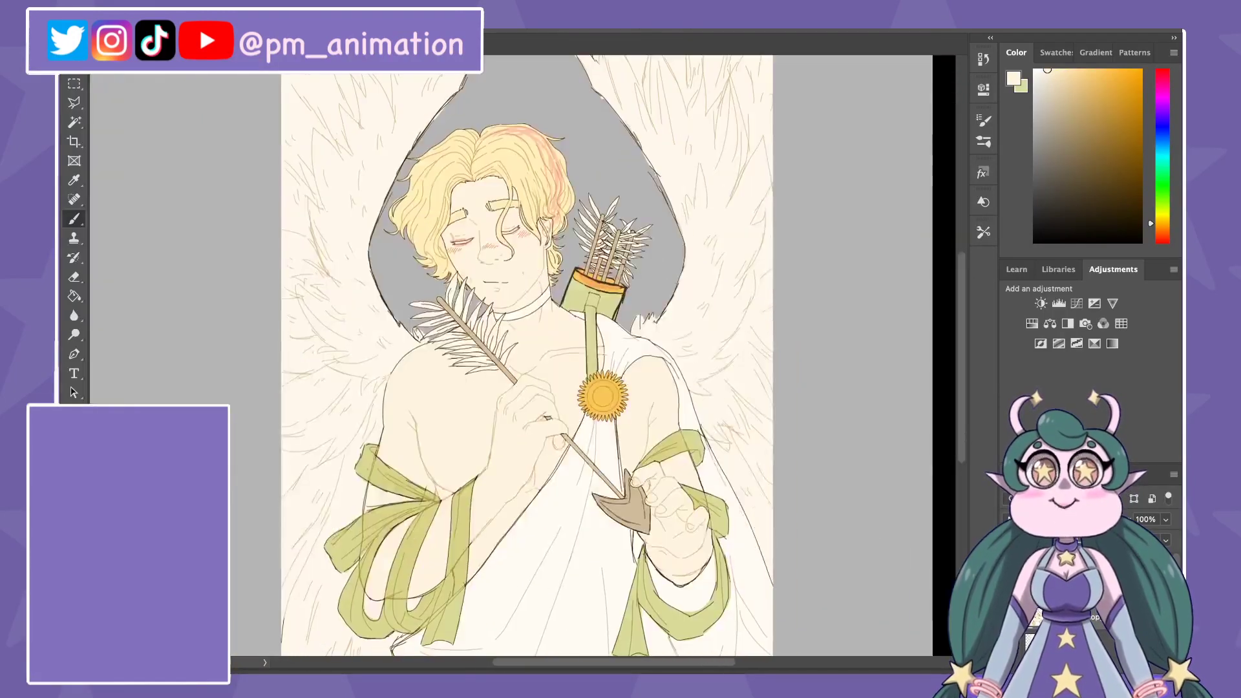
{"action": "scroll", "coordinate": [592, 356], "scroll_direction": "down", "scroll_amount": 5}
{"action": "key", "text": "ctrl+0"}
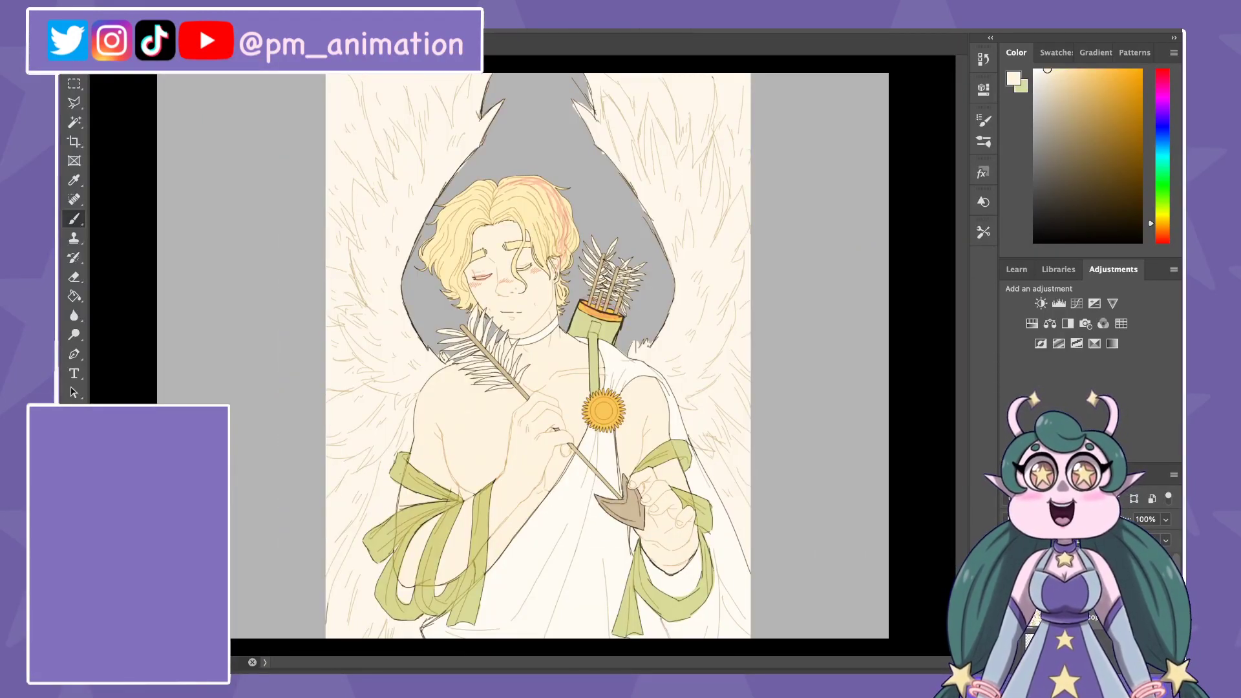
{"action": "key", "text": "ctrl+plus"}
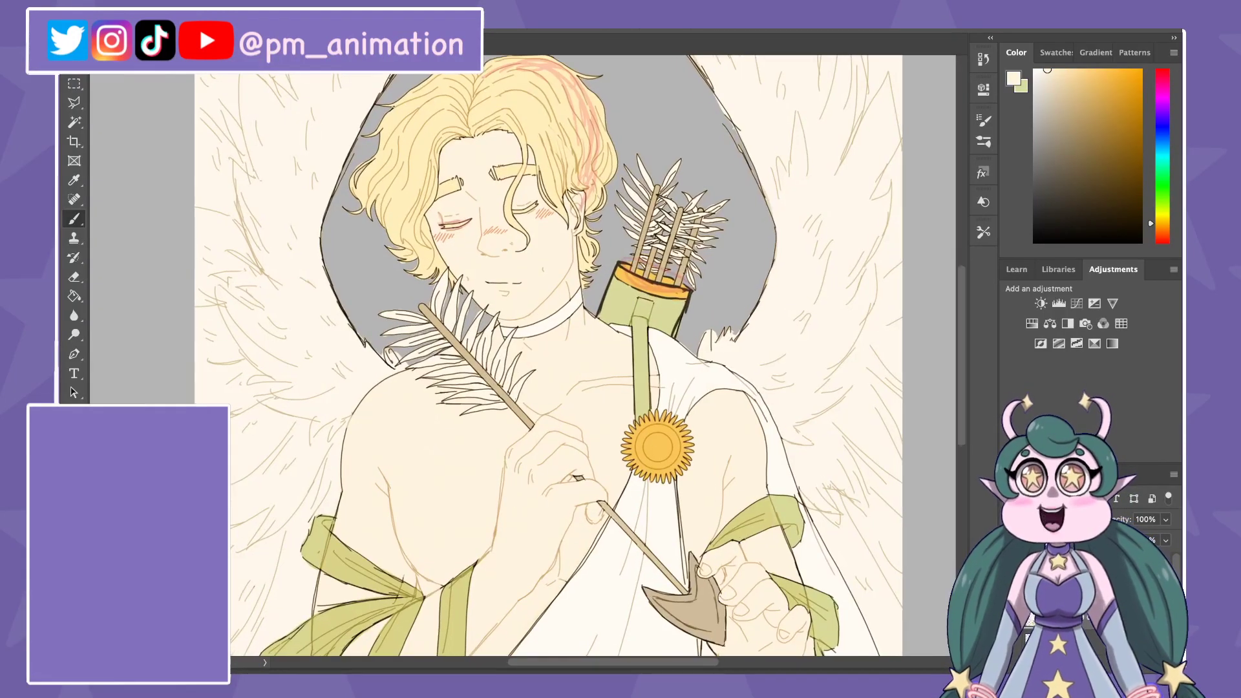
{"action": "key", "text": "ctrl+plus"}
{"action": "left_click", "coordinate": [522, 354]}
{"action": "key", "text": "ctrl+plus"}
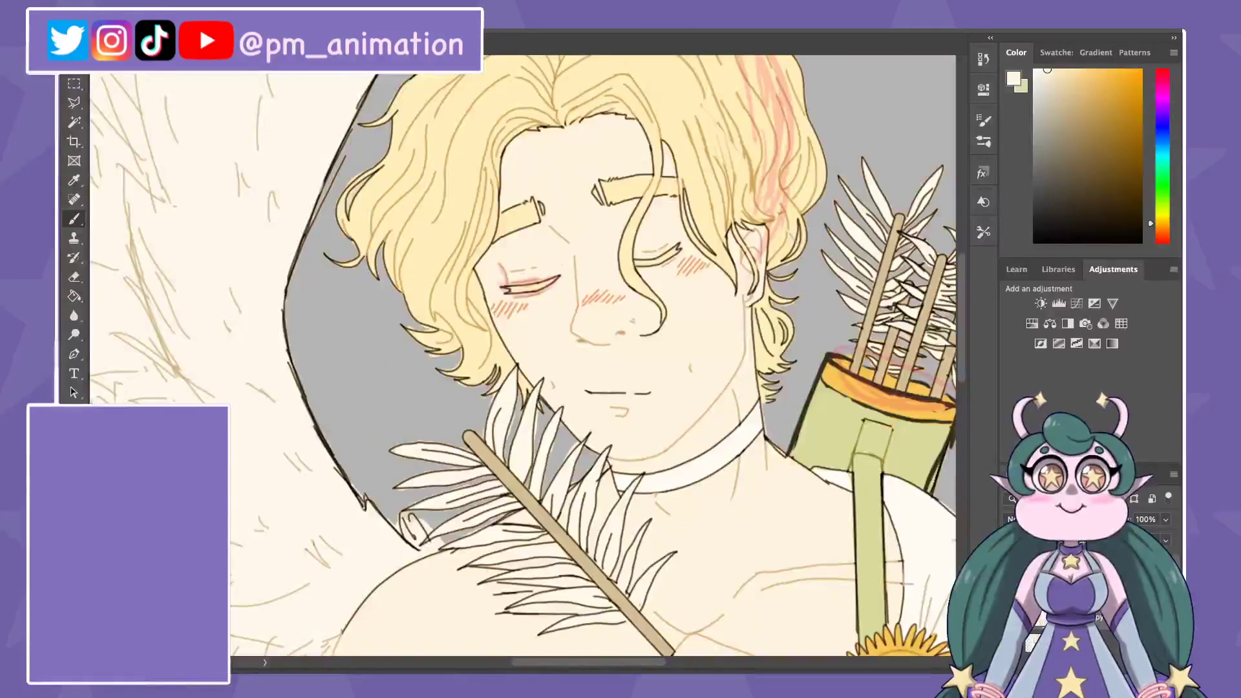
{"action": "key", "text": "ctrl+plus"}
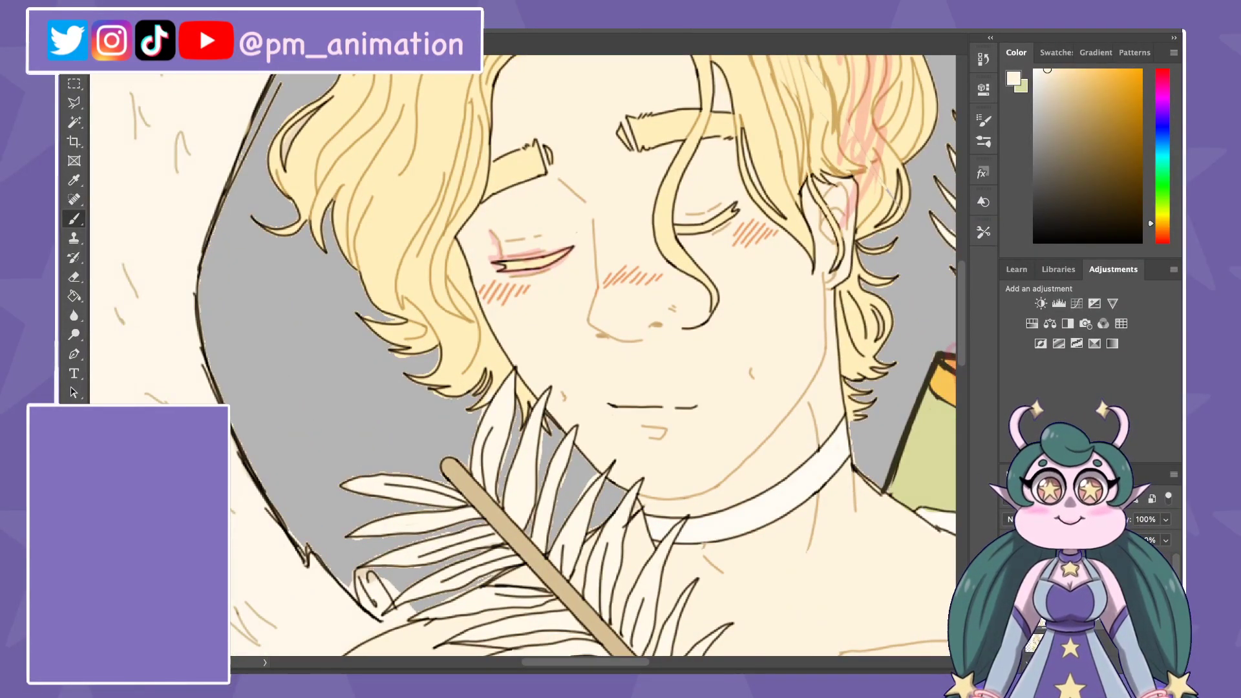
{"action": "key", "text": "ctrl+minus"}
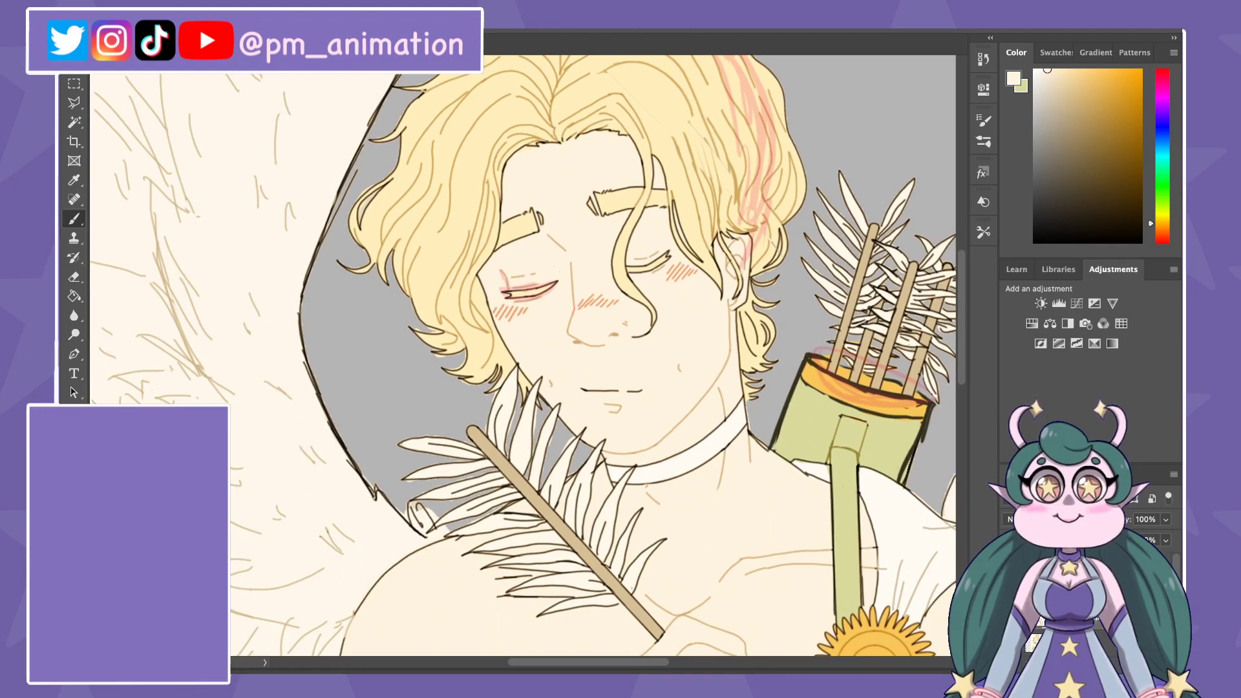
{"action": "key", "text": "ctrl+minus"}
{"action": "key", "text": "ctrl+minus"}
{"action": "key", "text": "ctrl+minus"}
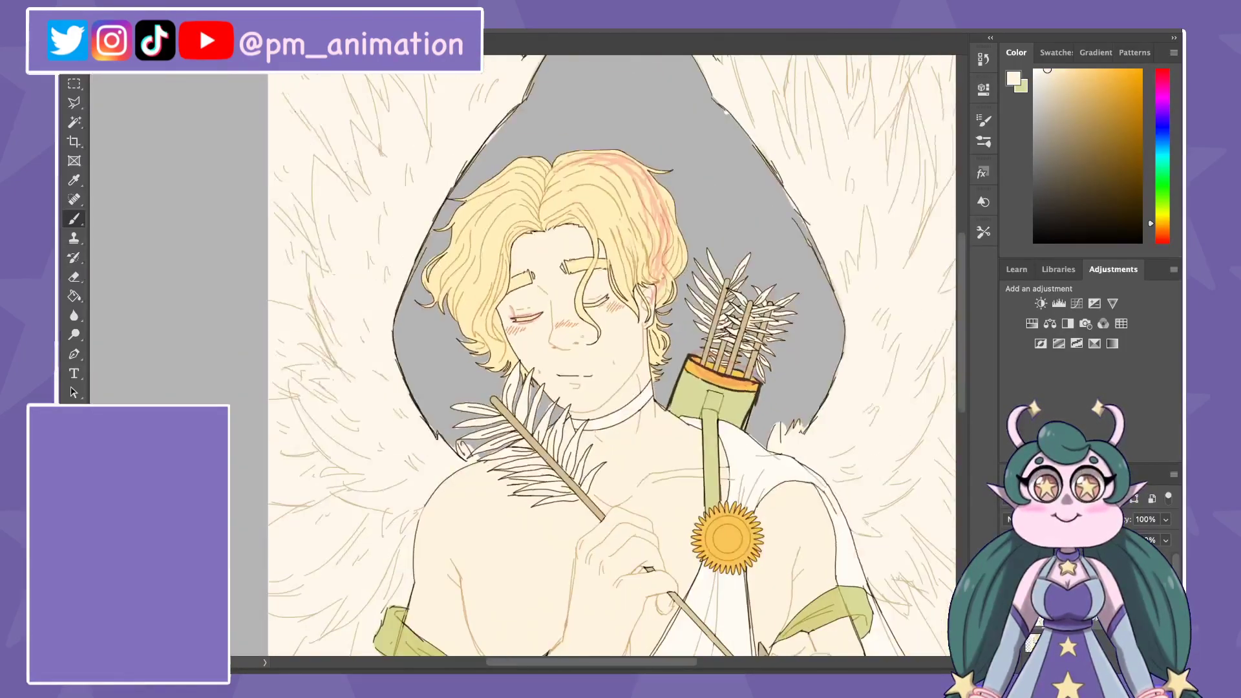
{"action": "key", "text": "l"}
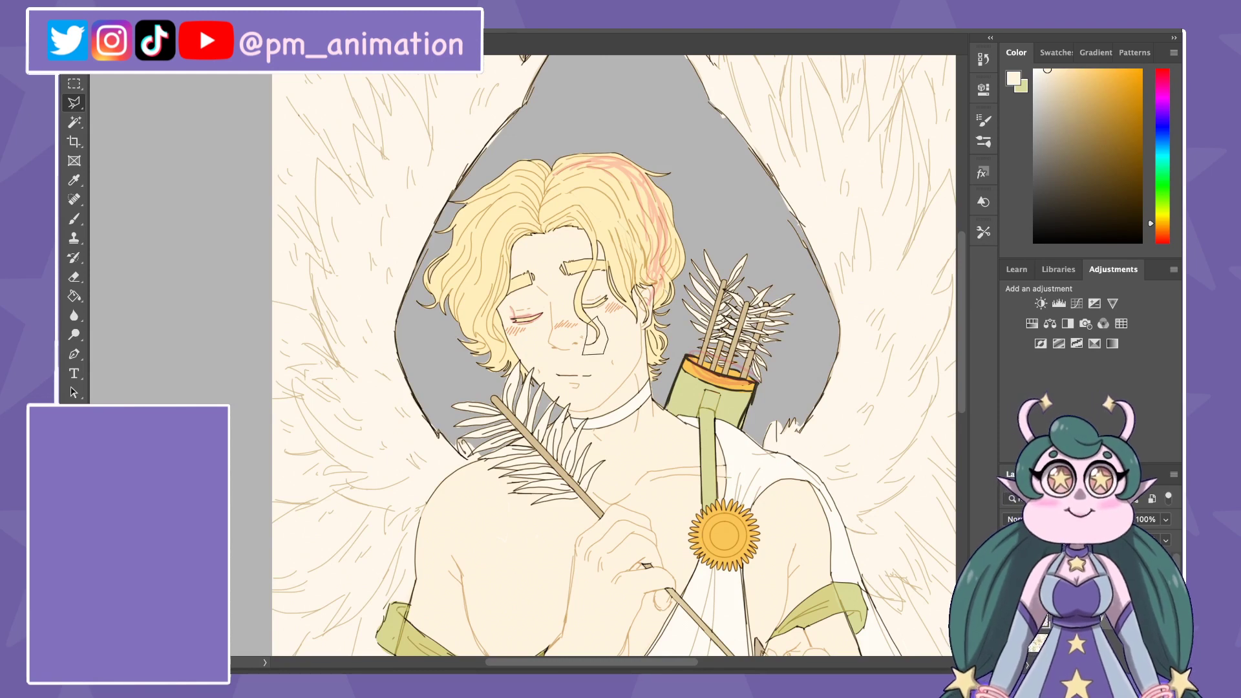
Step: Stretch the selected nose lines to cover their gaps, then deselect
{"action": "key", "text": "ctrl+t"}
{"action": "left_click_drag", "start_coordinate": [608, 354], "coordinate": [614, 365]}
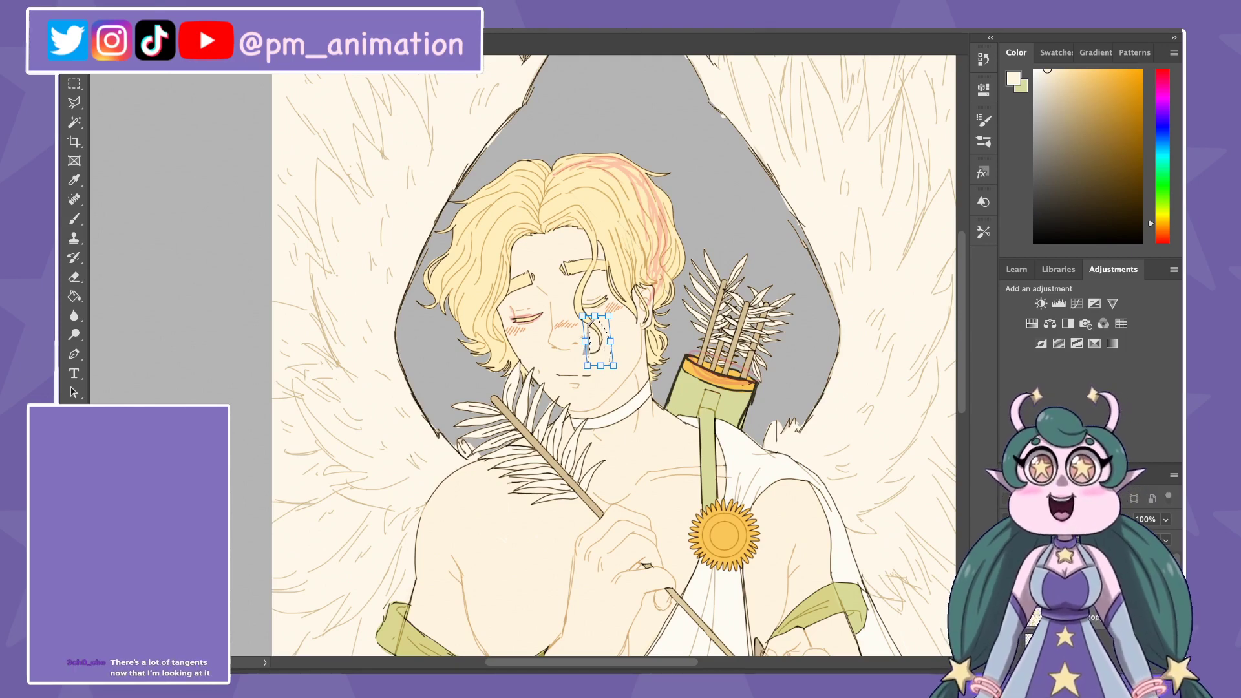
{"action": "key", "text": "Return"}
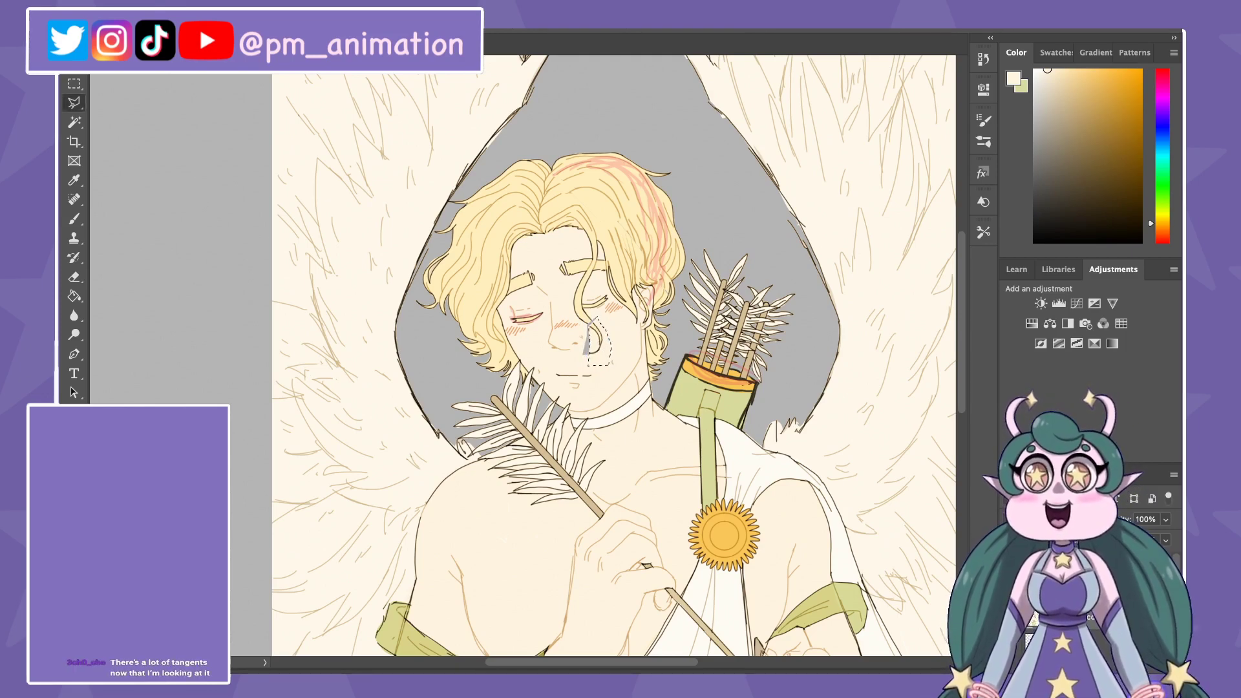
{"action": "key", "text": "ctrl+d"}
Step: Paint skin tone over the grey streak beside the nose
{"action": "key", "text": "b"}
{"action": "scroll", "coordinate": [591, 343], "scroll_direction": "up", "scroll_amount": 2}
{"action": "scroll", "coordinate": [591, 342], "scroll_direction": "up", "scroll_amount": 2}
{"action": "scroll", "coordinate": [591, 342], "scroll_direction": "up", "scroll_amount": 4}
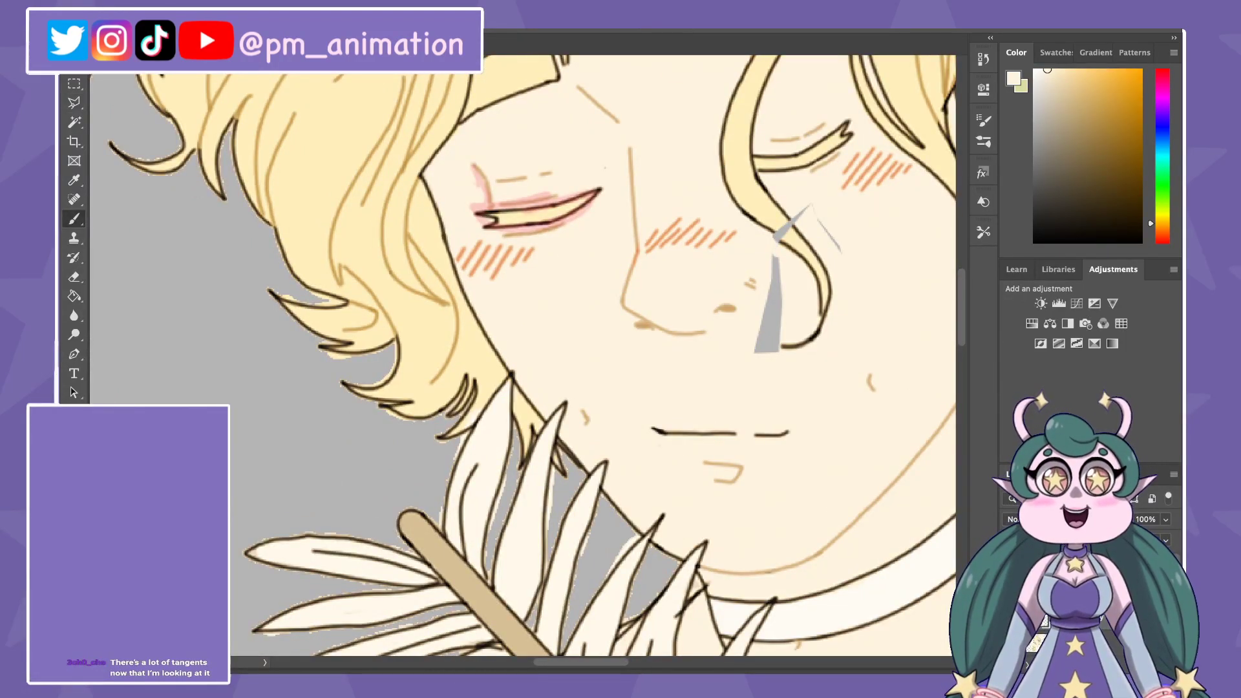
{"action": "left_click_drag", "start_coordinate": [776, 255], "coordinate": [773, 349]}
{"action": "left_click_drag", "start_coordinate": [766, 304], "coordinate": [763, 353]}
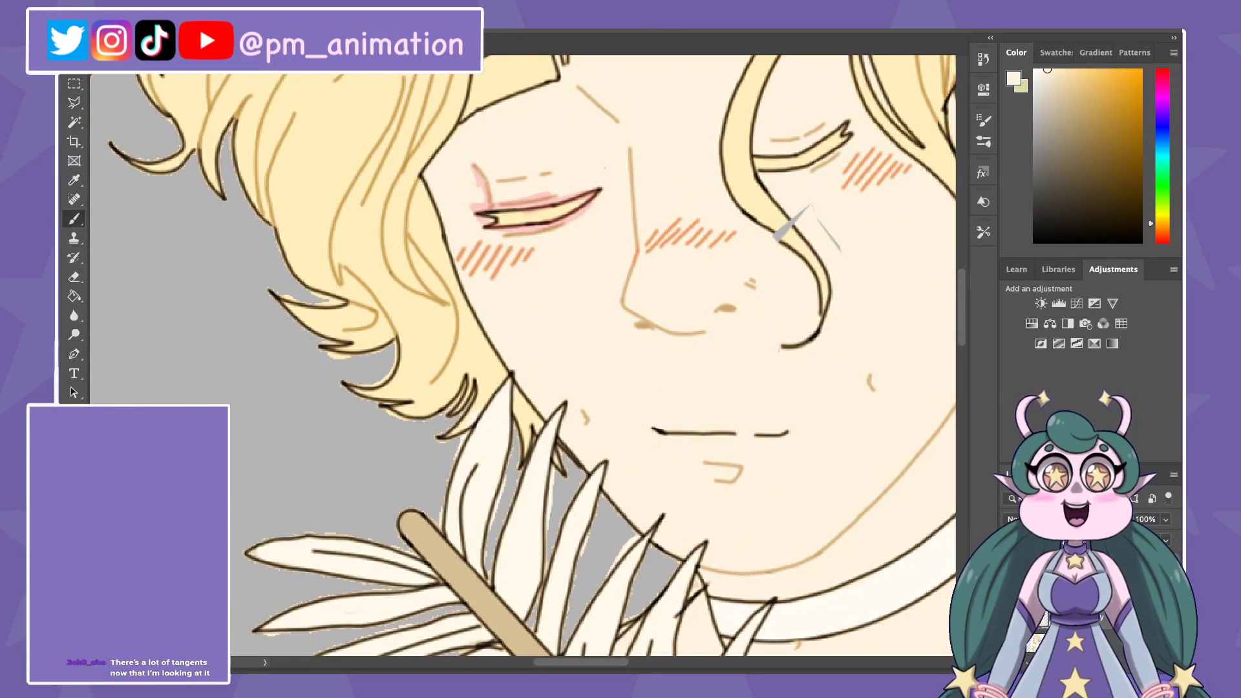
Step: Thicken the hair line beside the nose in black, then resample the cheek's cream
{"action": "left_click", "coordinate": [749, 222], "text": "alt"}
{"action": "left_click_drag", "start_coordinate": [753, 221], "coordinate": [784, 243]}
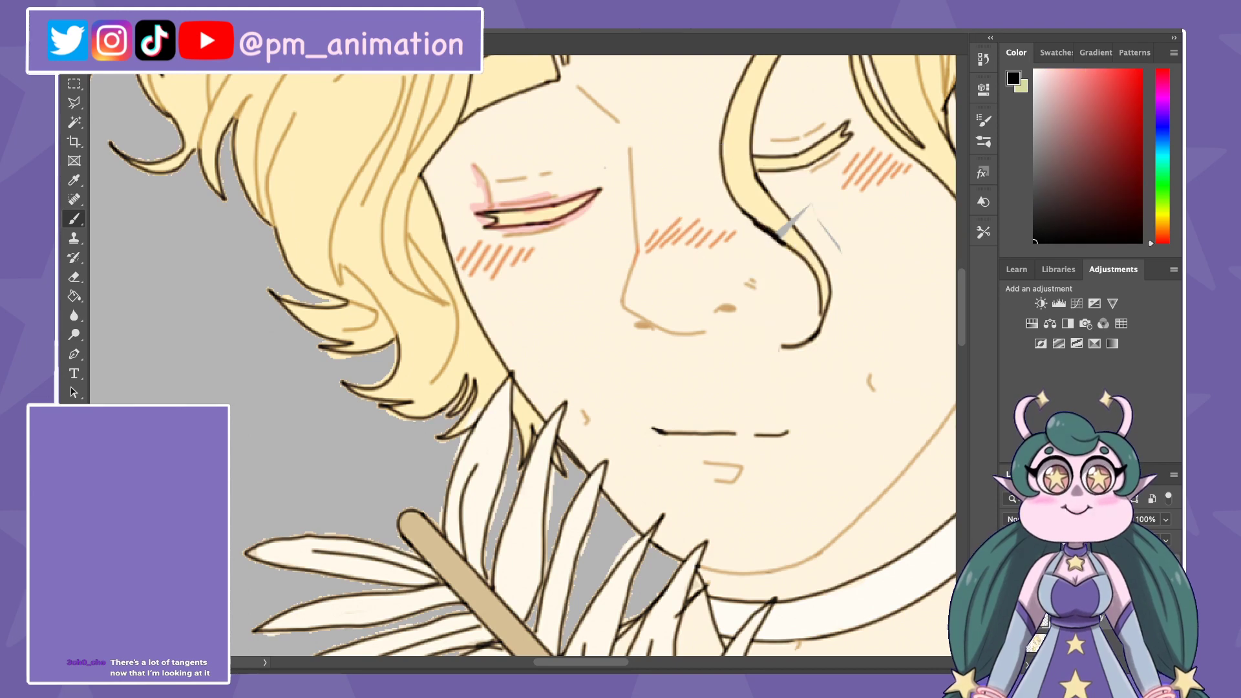
{"action": "left_click", "coordinate": [776, 219], "text": "alt"}
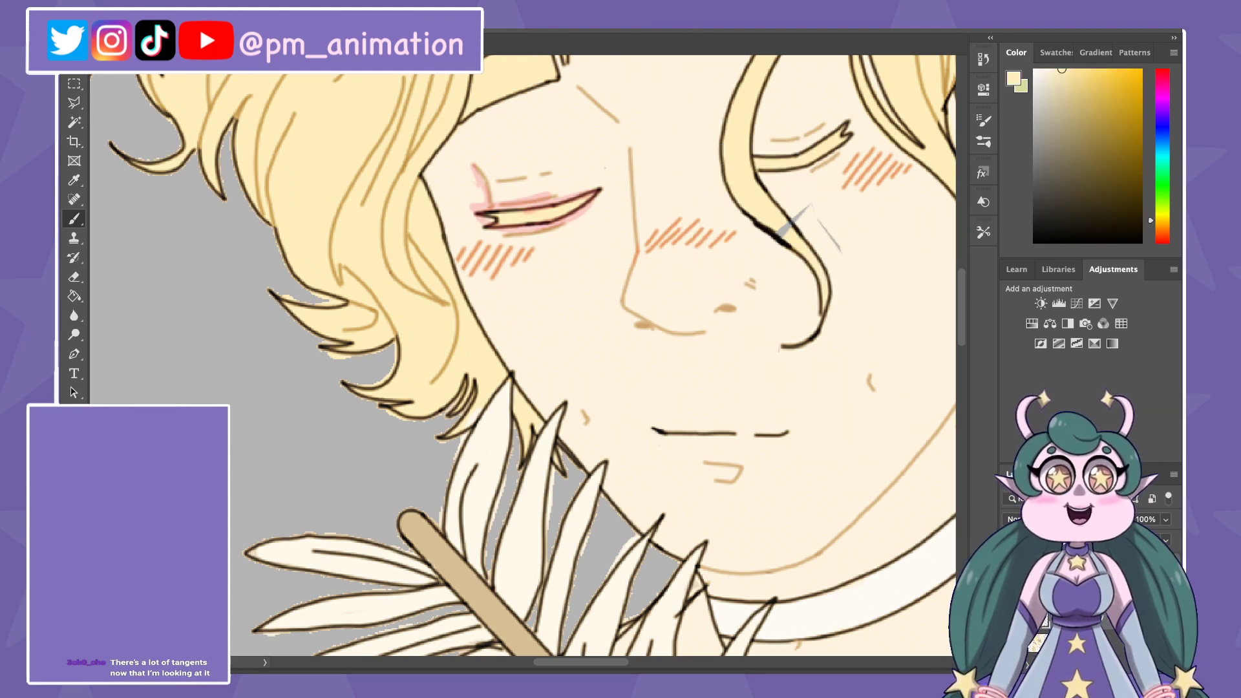
{"action": "left_click", "coordinate": [834, 219], "text": "alt"}
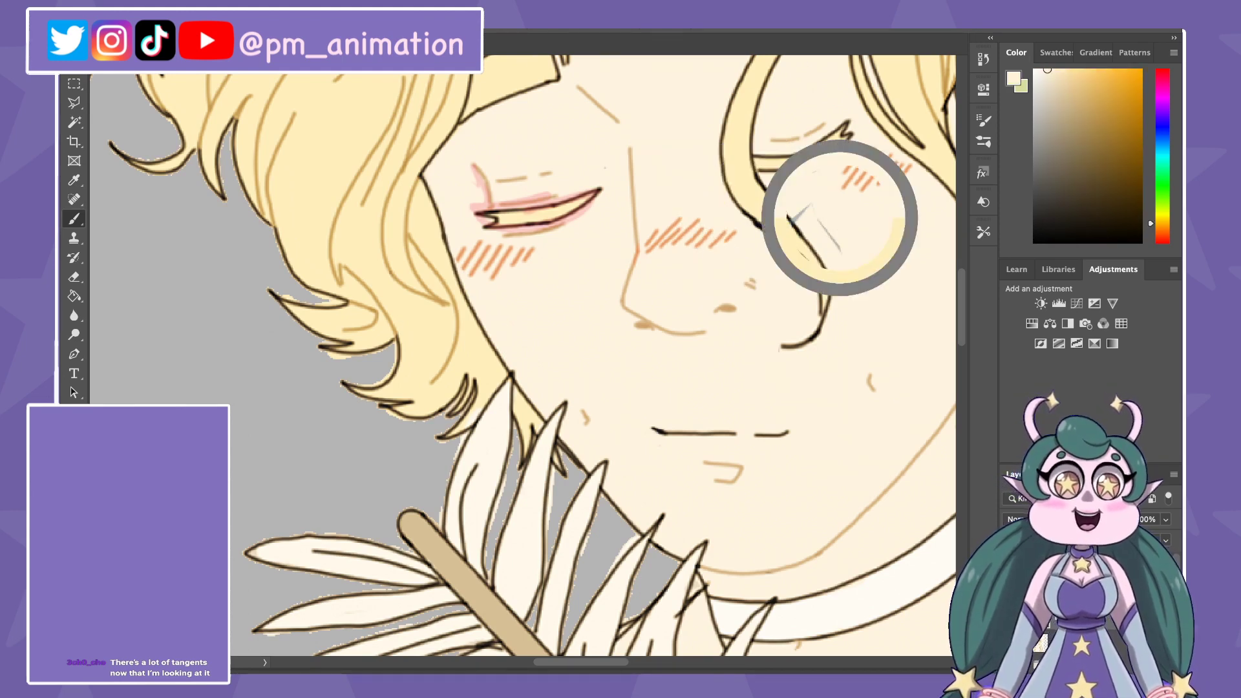
{"action": "scroll", "coordinate": [522, 356], "scroll_direction": "down", "scroll_amount": 2}
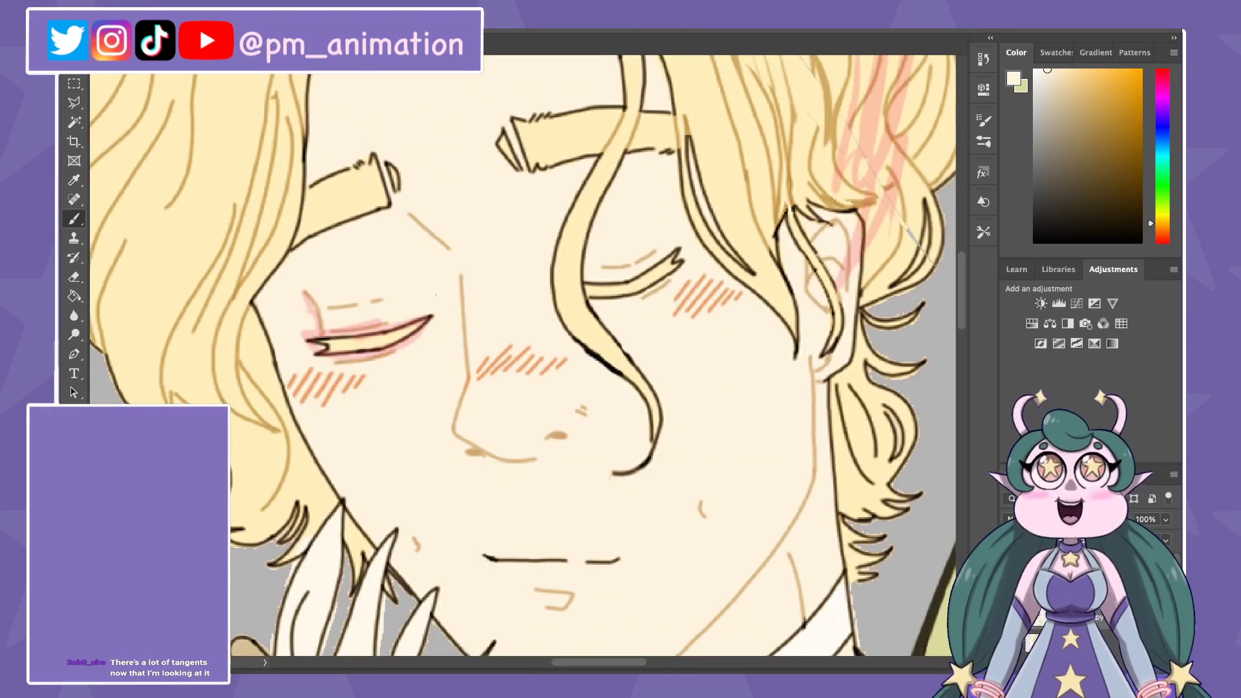
{"action": "scroll", "coordinate": [522, 355], "scroll_direction": "down", "scroll_amount": 2}
{"action": "scroll", "coordinate": [522, 355], "scroll_direction": "up", "scroll_amount": 2}
{"action": "scroll", "coordinate": [523, 355], "scroll_direction": "down", "scroll_amount": 1}
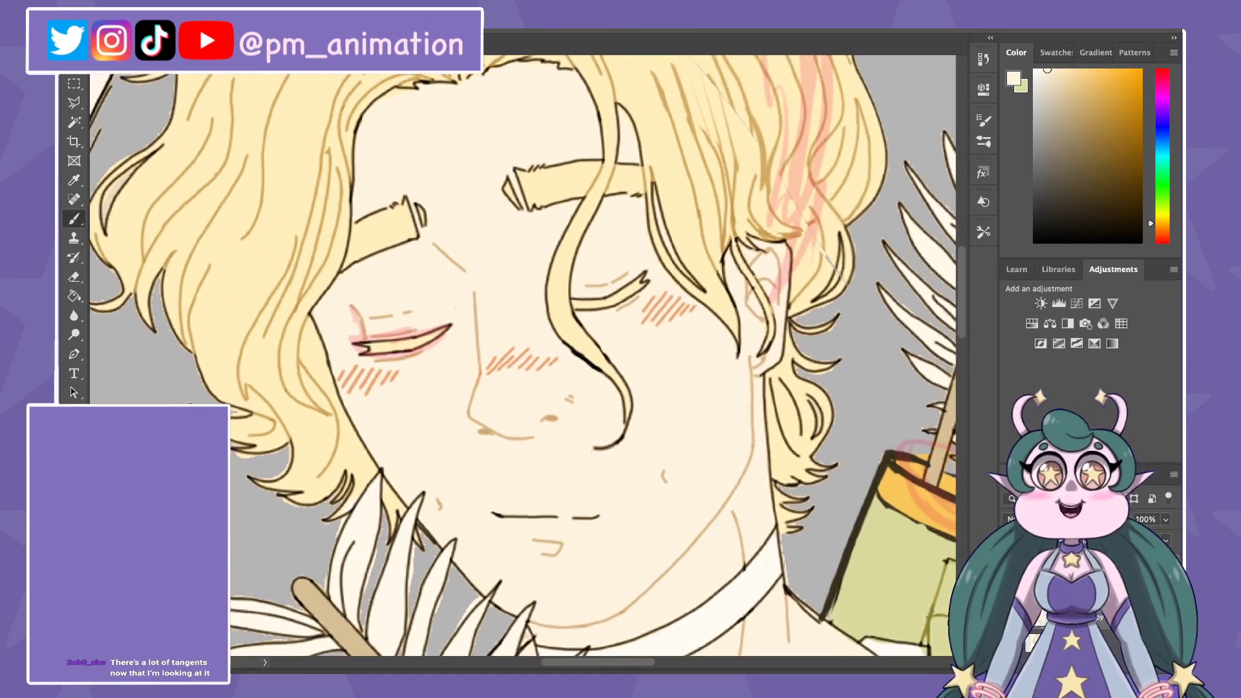
{"action": "scroll", "coordinate": [522, 356], "scroll_direction": "down", "scroll_amount": 2}
{"action": "scroll", "coordinate": [522, 355], "scroll_direction": "down", "scroll_amount": 1}
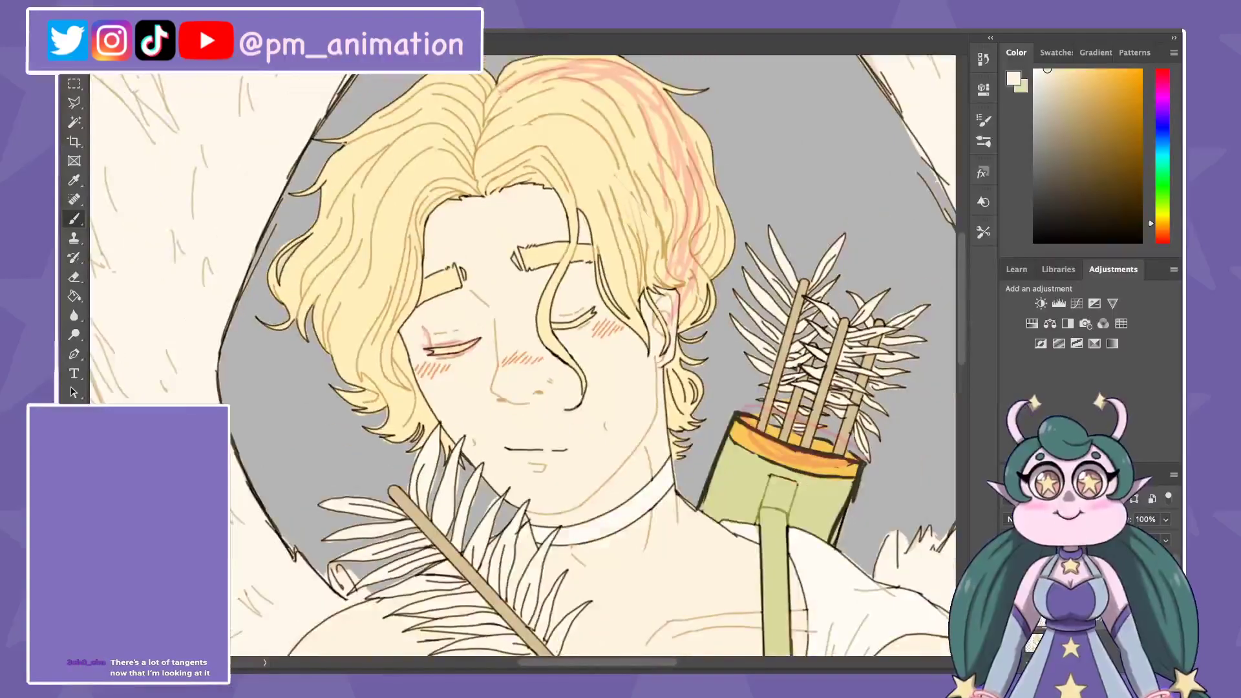
{"action": "scroll", "coordinate": [522, 355], "scroll_direction": "down", "scroll_amount": 2}
{"action": "scroll", "coordinate": [522, 355], "scroll_direction": "down", "scroll_amount": 1}
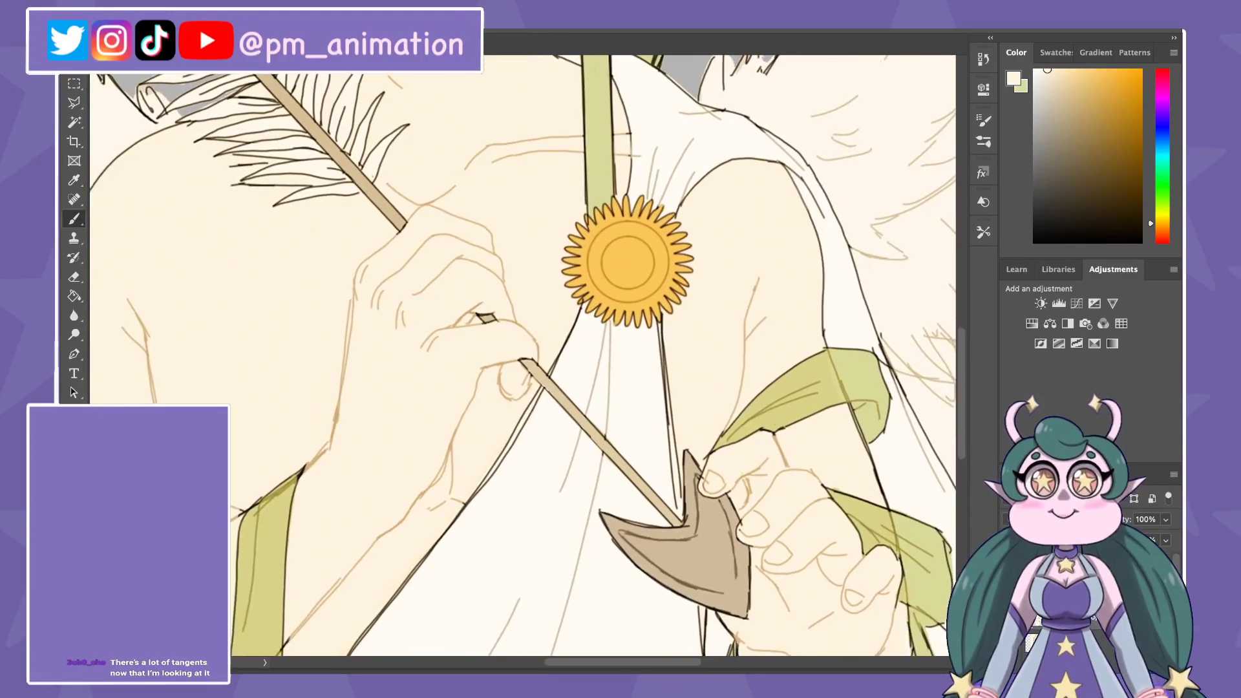
Step: Sample tan and pale cream colours from the hand, then pan across the figure
{"action": "left_click", "coordinate": [496, 318], "text": "alt"}
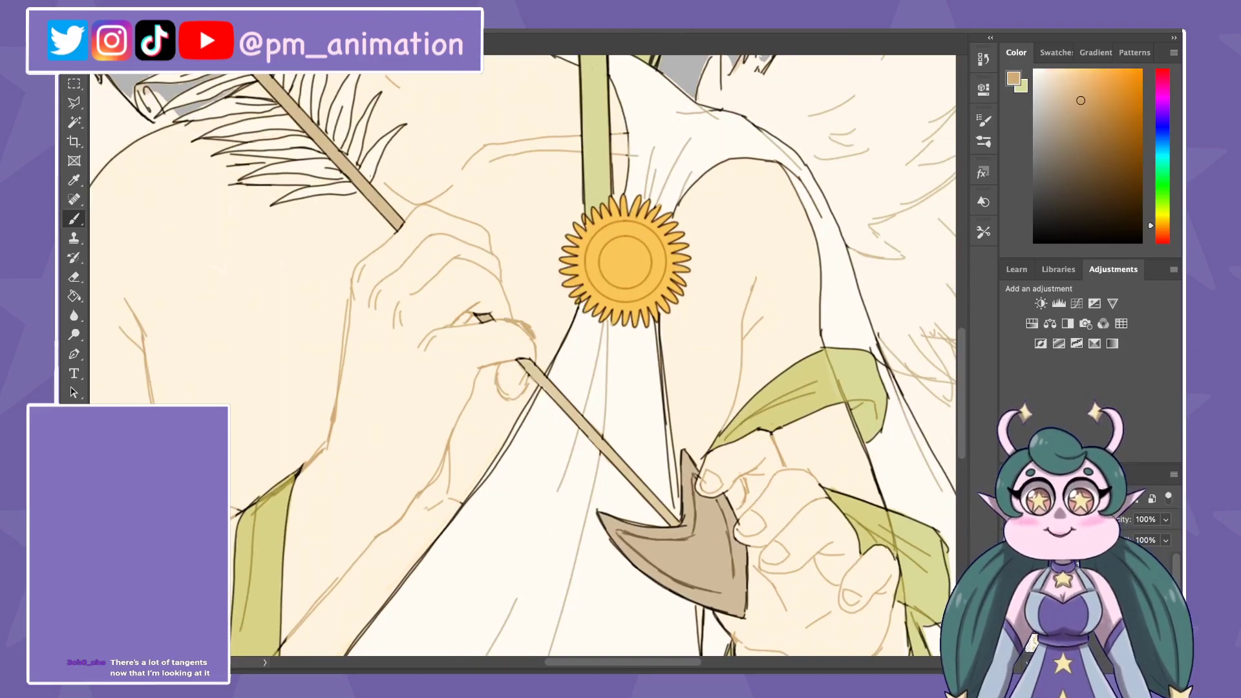
{"action": "left_click", "coordinate": [521, 335], "text": "alt"}
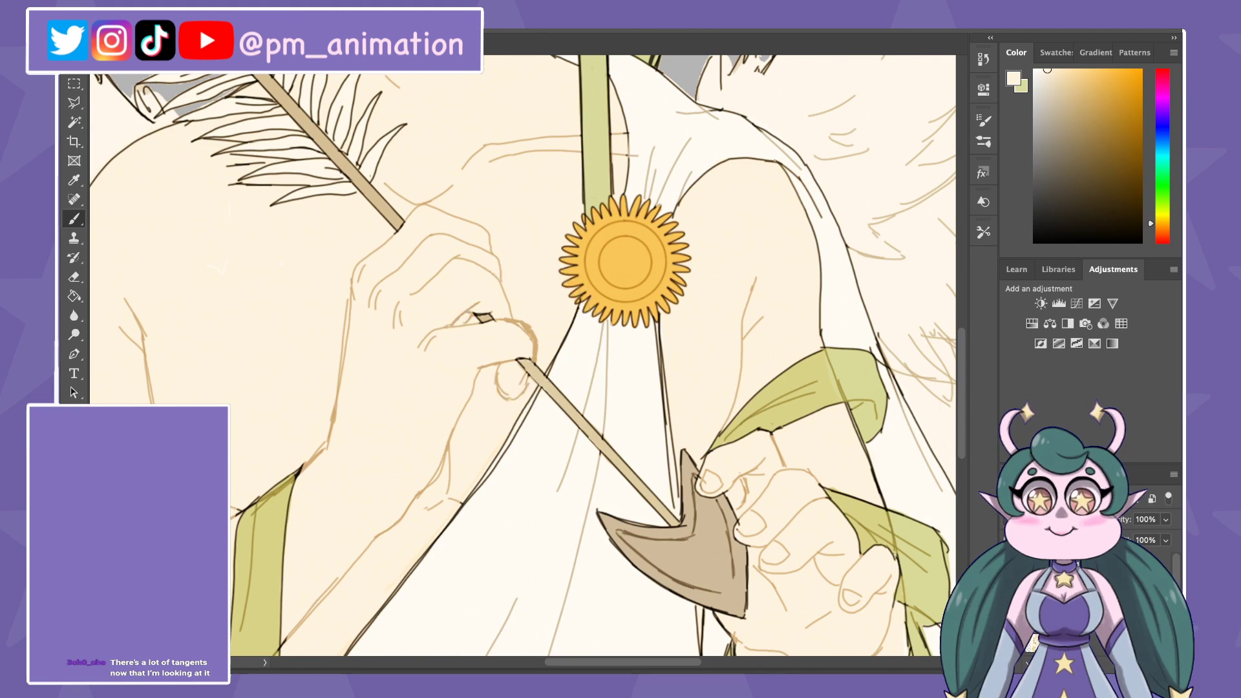
{"action": "left_click", "coordinate": [510, 360], "text": "alt"}
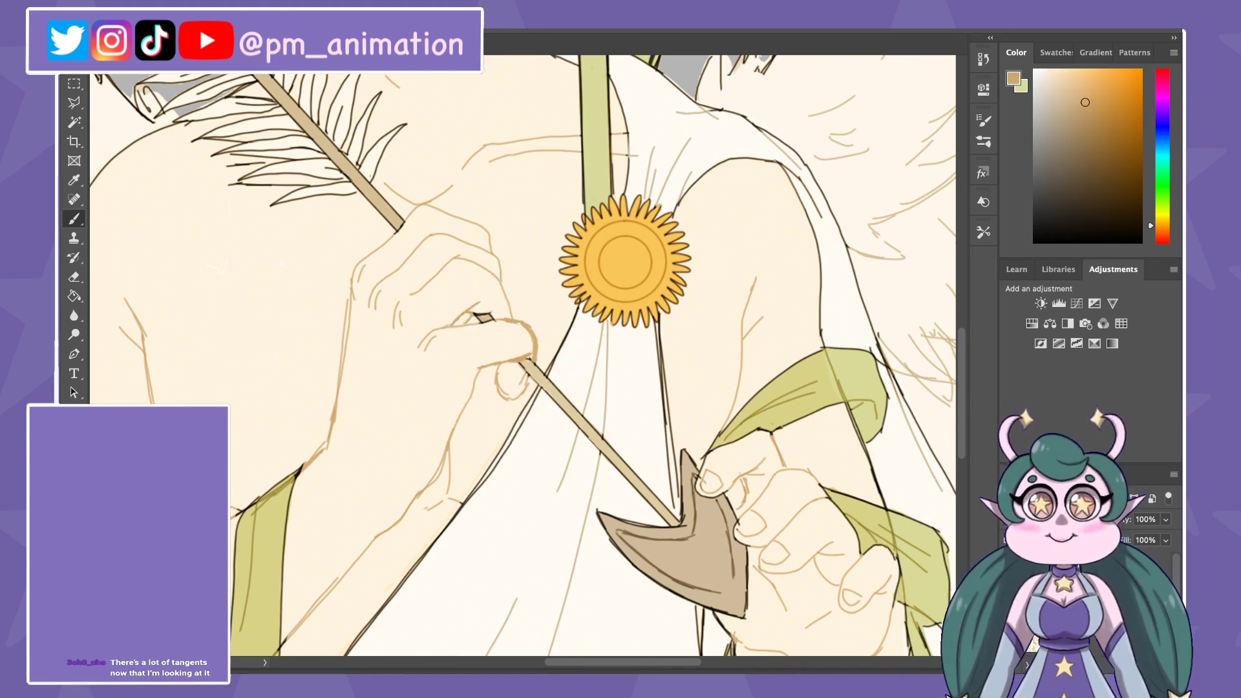
{"action": "left_click_drag", "start_coordinate": [646, 453], "coordinate": [504, 252]}
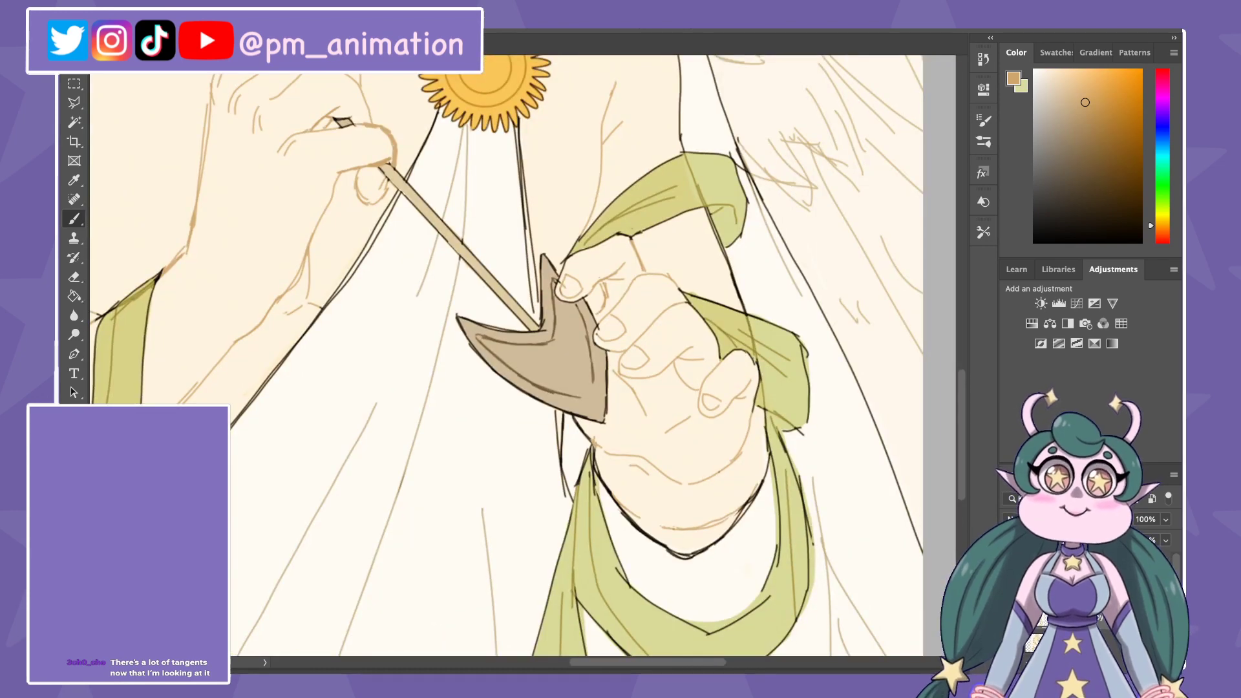
{"action": "scroll", "coordinate": [517, 356], "scroll_direction": "down", "scroll_amount": 3}
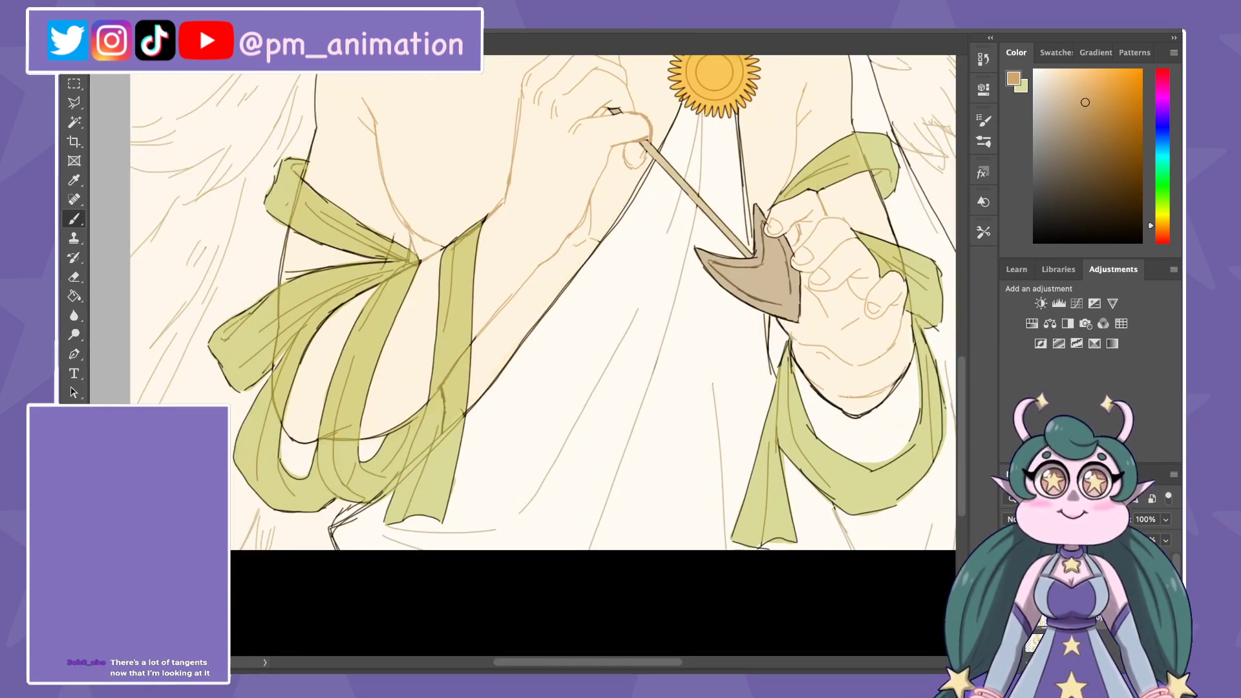
{"action": "scroll", "coordinate": [587, 302], "scroll_direction": "right", "scroll_amount": 5}
{"action": "scroll", "coordinate": [587, 302], "scroll_direction": "up", "scroll_amount": 1}
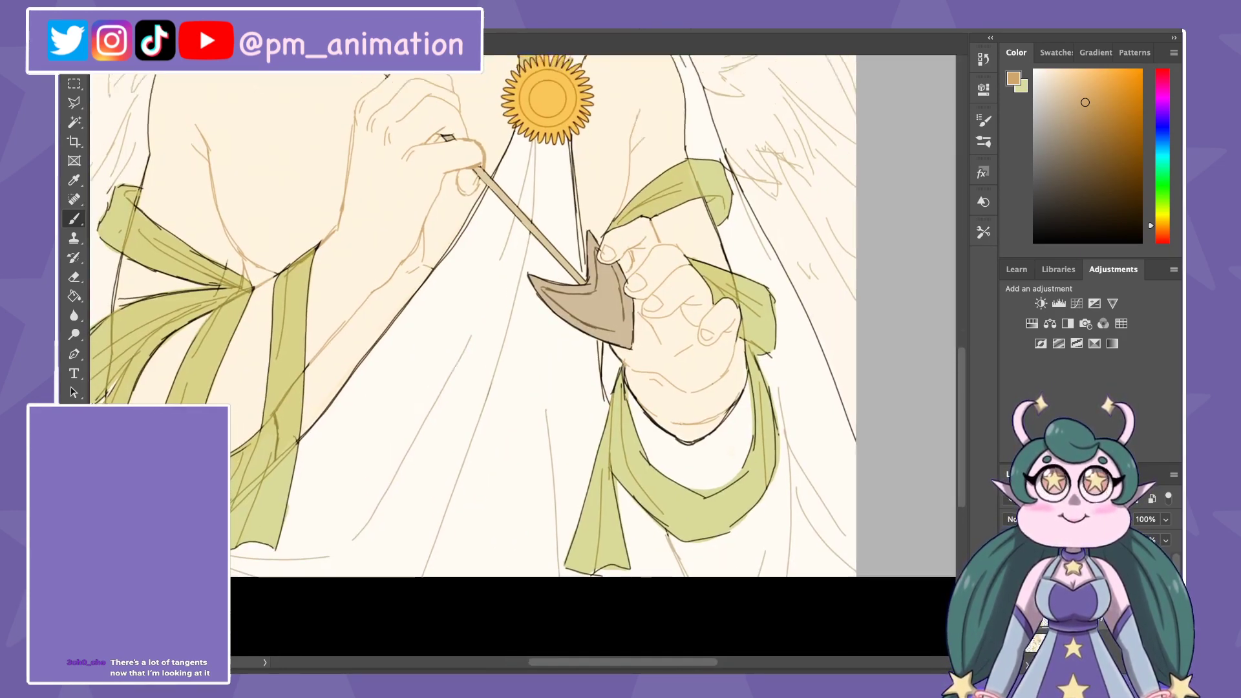
{"action": "scroll", "coordinate": [524, 355], "scroll_direction": "up", "scroll_amount": 1}
{"action": "scroll", "coordinate": [523, 356], "scroll_direction": "up", "scroll_amount": 2}
{"action": "scroll", "coordinate": [523, 356], "scroll_direction": "right", "scroll_amount": 2}
{"action": "scroll", "coordinate": [523, 356], "scroll_direction": "up", "scroll_amount": 2}
{"action": "scroll", "coordinate": [524, 356], "scroll_direction": "up", "scroll_amount": 1}
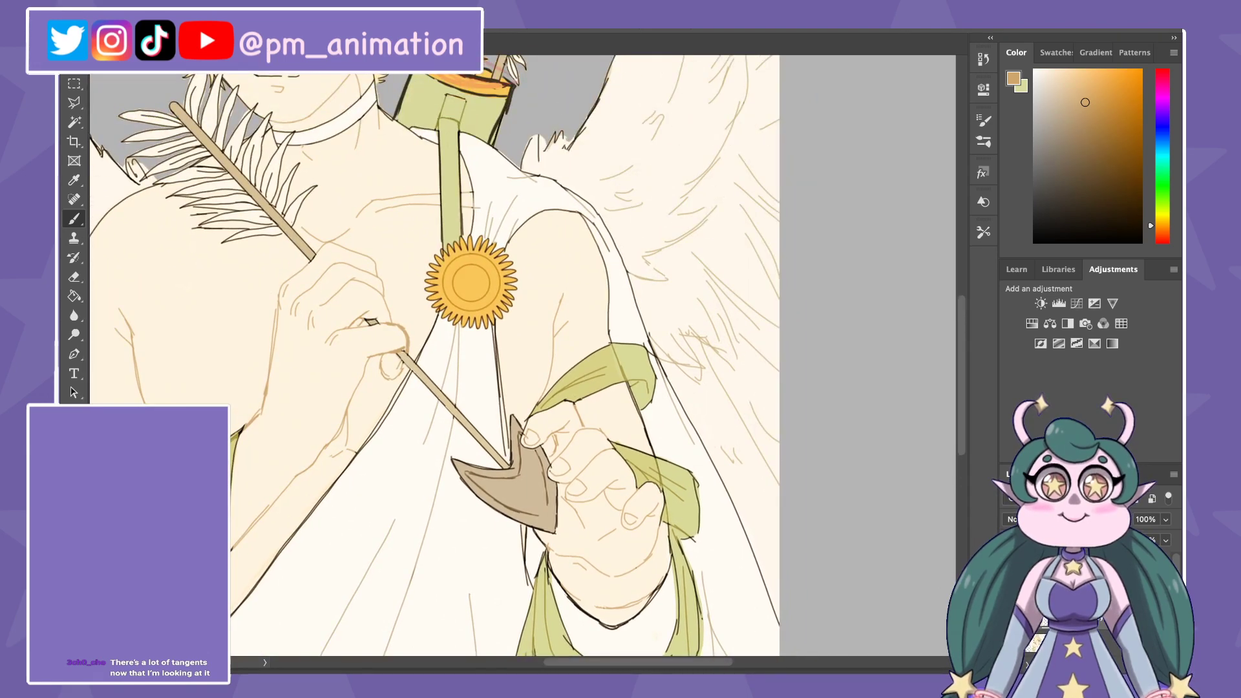
Step: Sample cream-white, the quiver's green and olive outline, and the feather's near-white
{"action": "left_click", "coordinate": [663, 410], "text": "alt"}
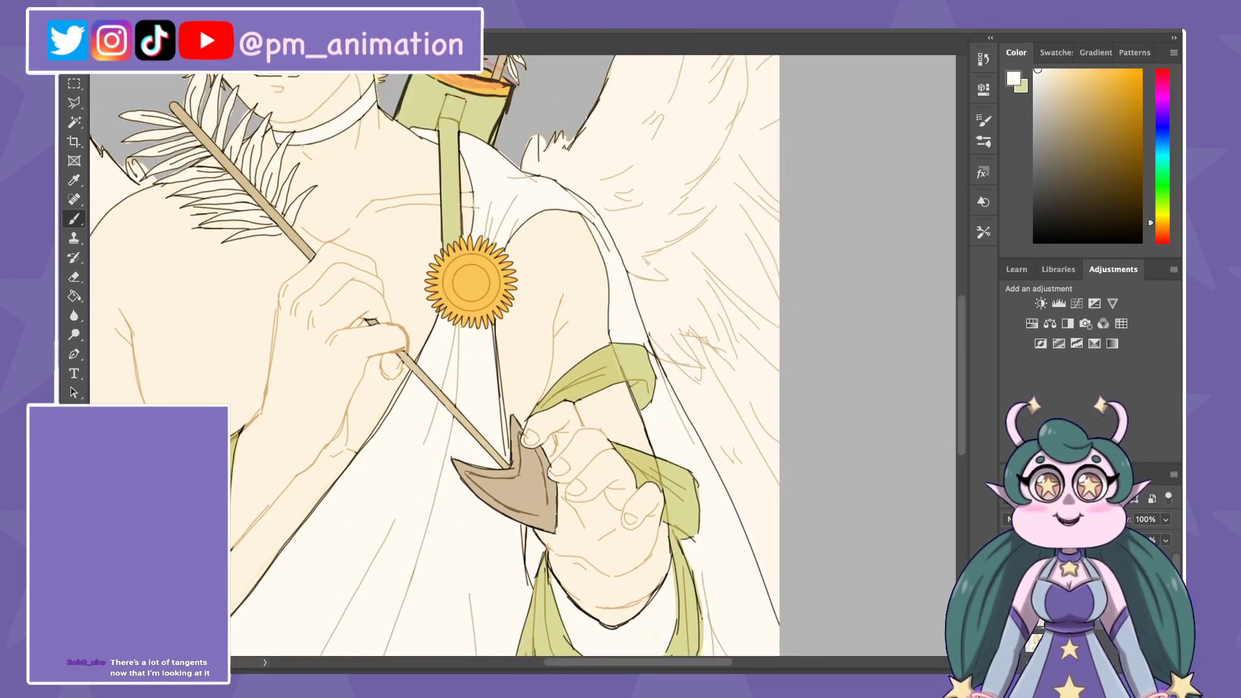
{"action": "scroll", "coordinate": [511, 356], "scroll_direction": "up", "scroll_amount": 4}
{"action": "scroll", "coordinate": [510, 355], "scroll_direction": "left", "scroll_amount": 3}
{"action": "scroll", "coordinate": [511, 355], "scroll_direction": "up", "scroll_amount": 2}
{"action": "scroll", "coordinate": [510, 355], "scroll_direction": "left", "scroll_amount": 2}
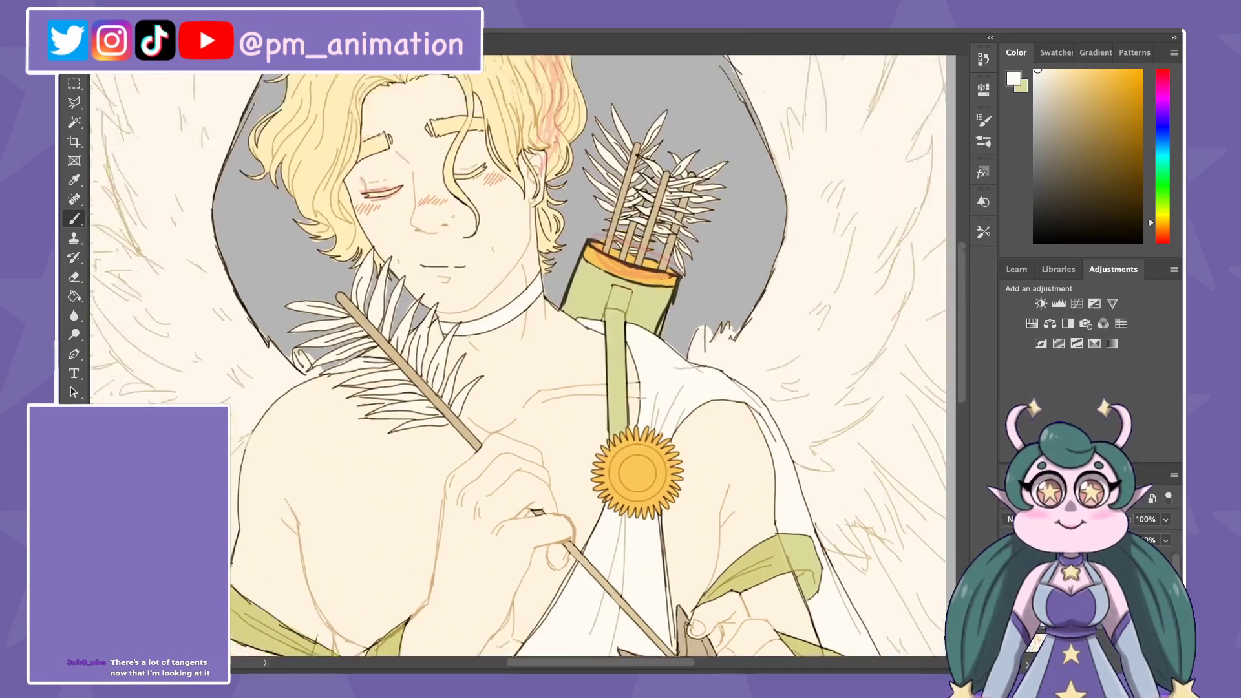
{"action": "scroll", "coordinate": [510, 355], "scroll_direction": "left", "scroll_amount": 2}
{"action": "scroll", "coordinate": [806, 398], "scroll_direction": "up", "scroll_amount": 1}
{"action": "scroll", "coordinate": [805, 398], "scroll_direction": "left", "scroll_amount": 1}
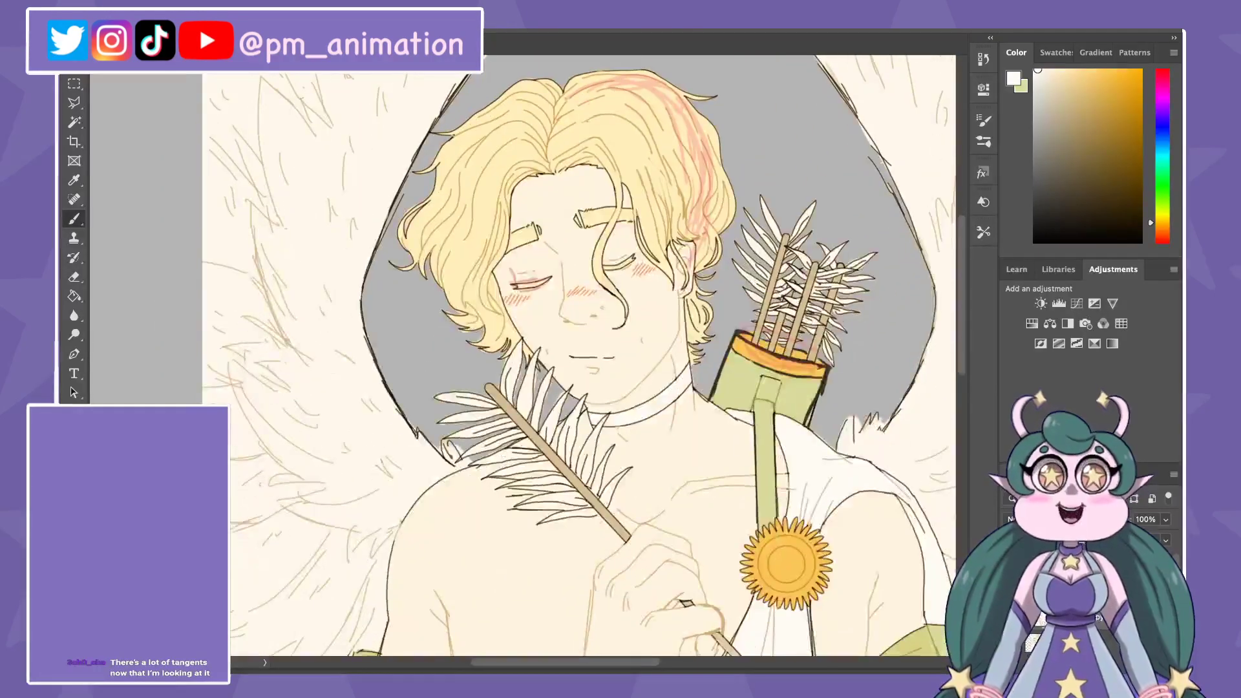
{"action": "left_click", "coordinate": [806, 397], "text": "alt"}
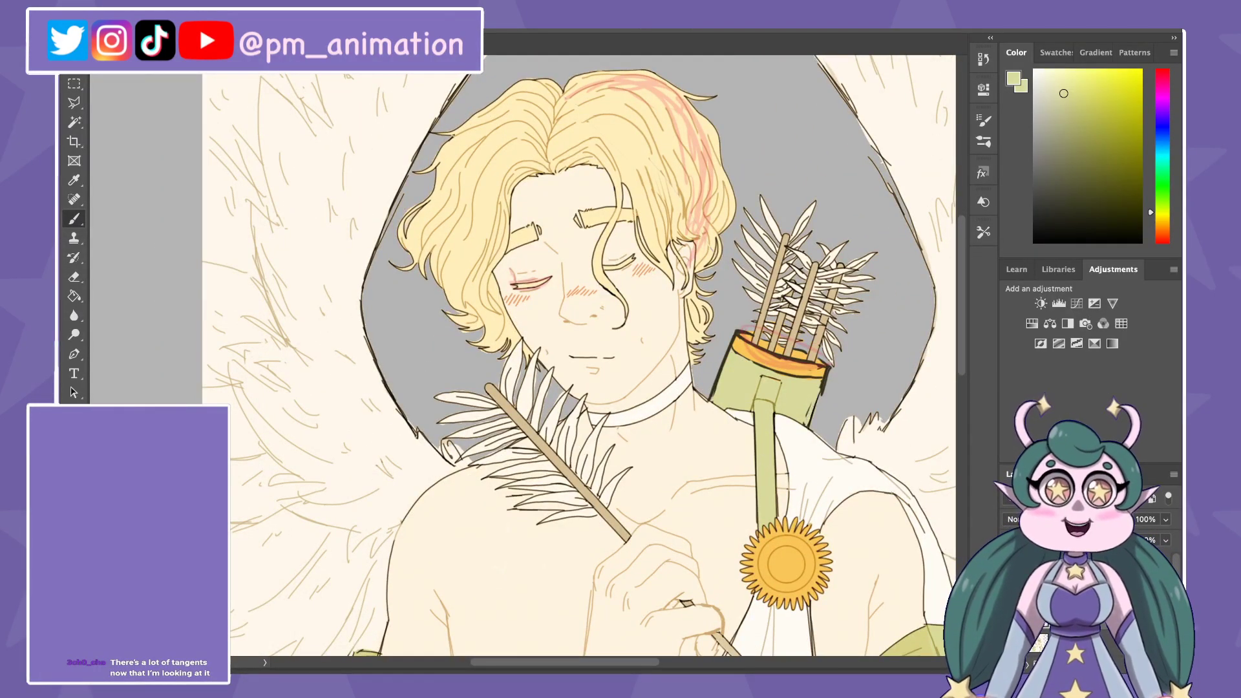
{"action": "left_click", "coordinate": [825, 380], "text": "alt"}
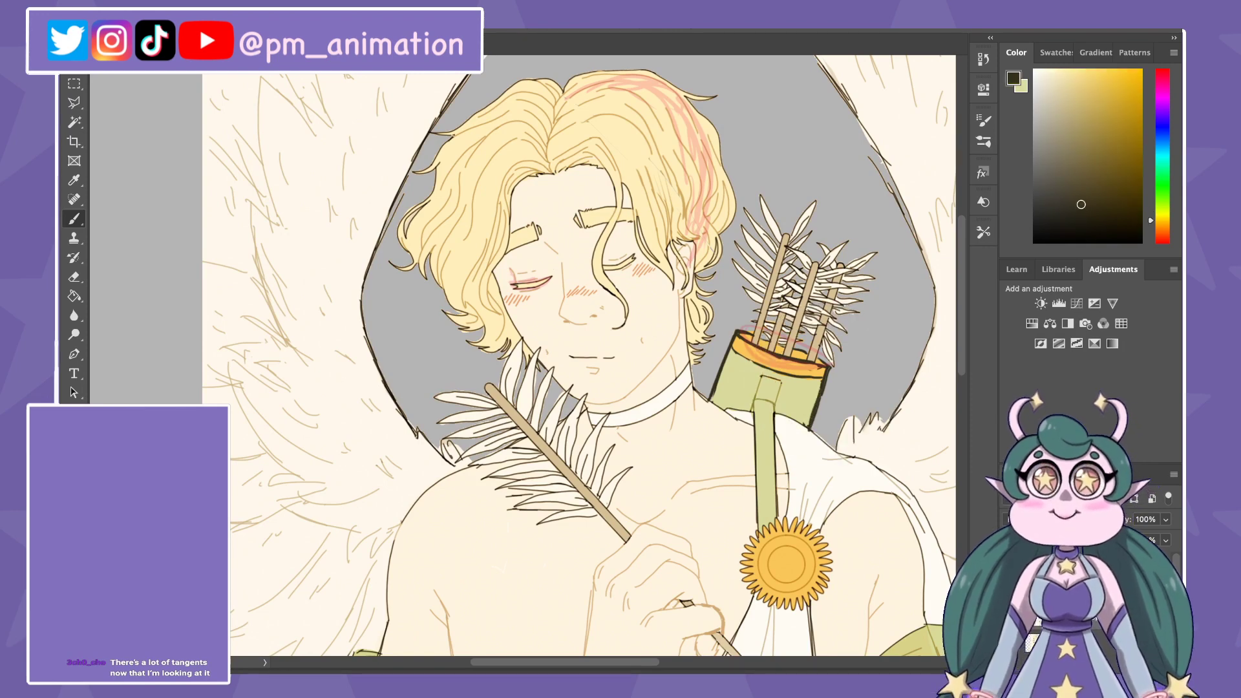
{"action": "left_click", "coordinate": [458, 446], "text": "alt"}
Step: Sample the feather's cream and pale yellow, ending on its dark brown outline colour
{"action": "key", "text": "e"}
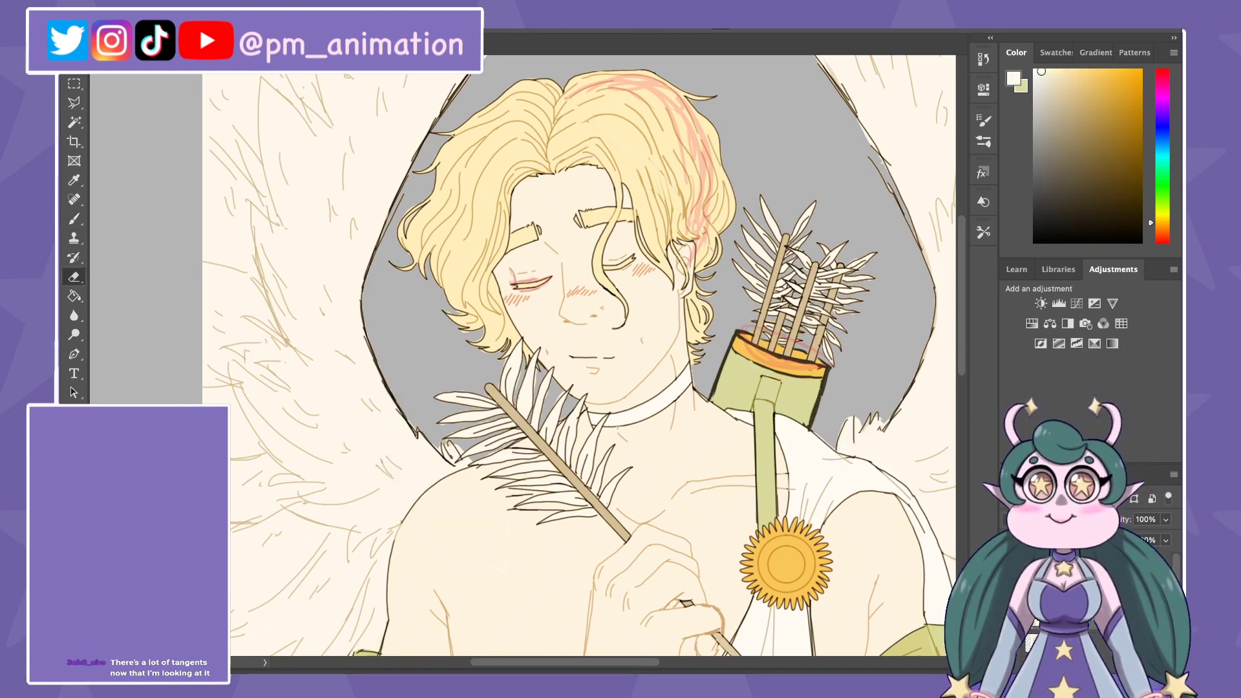
{"action": "scroll", "coordinate": [581, 356], "scroll_direction": "down", "scroll_amount": 2}
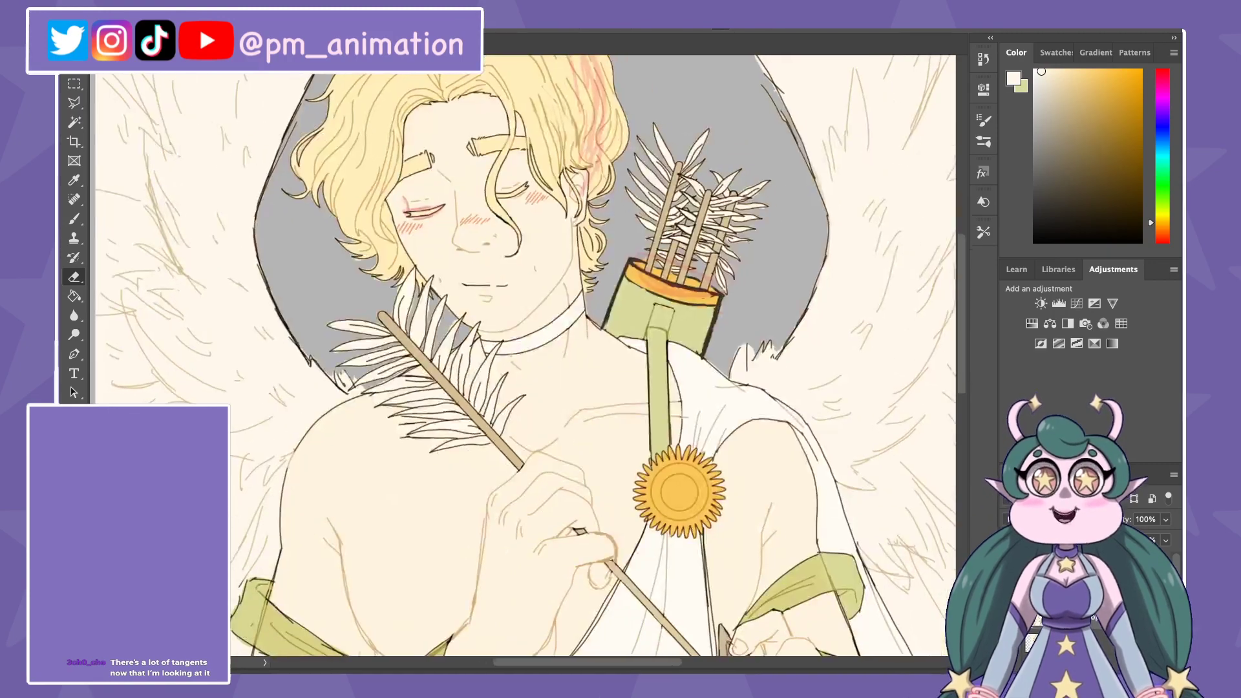
{"action": "key", "text": "b"}
{"action": "scroll", "coordinate": [582, 356], "scroll_direction": "left", "scroll_amount": 2}
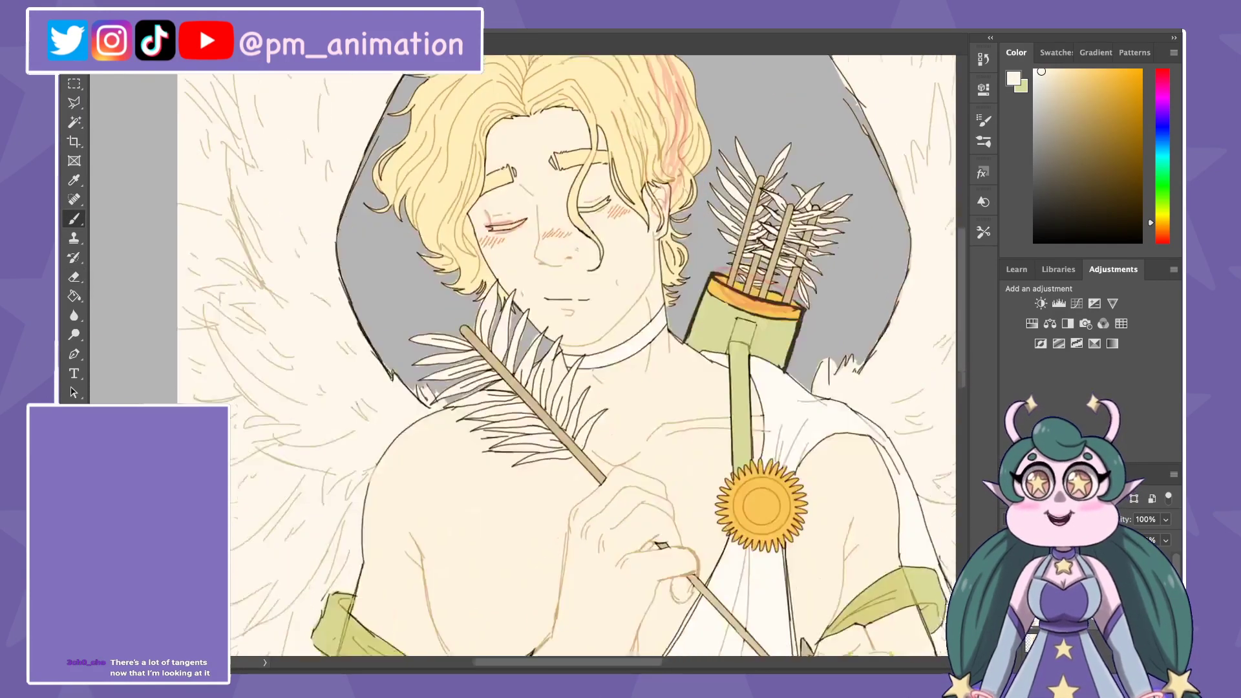
{"action": "left_click", "coordinate": [553, 354], "text": "alt"}
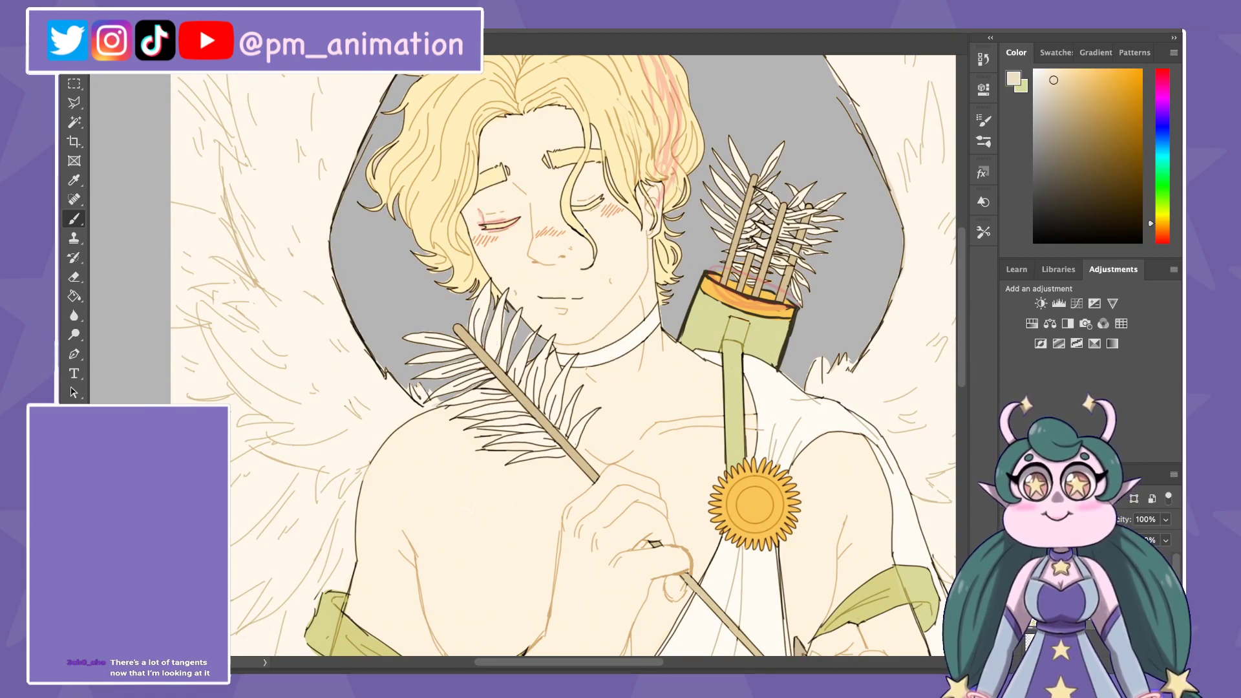
{"action": "left_click", "coordinate": [520, 356], "text": "alt"}
{"action": "scroll", "coordinate": [521, 355], "scroll_direction": "up", "scroll_amount": 2}
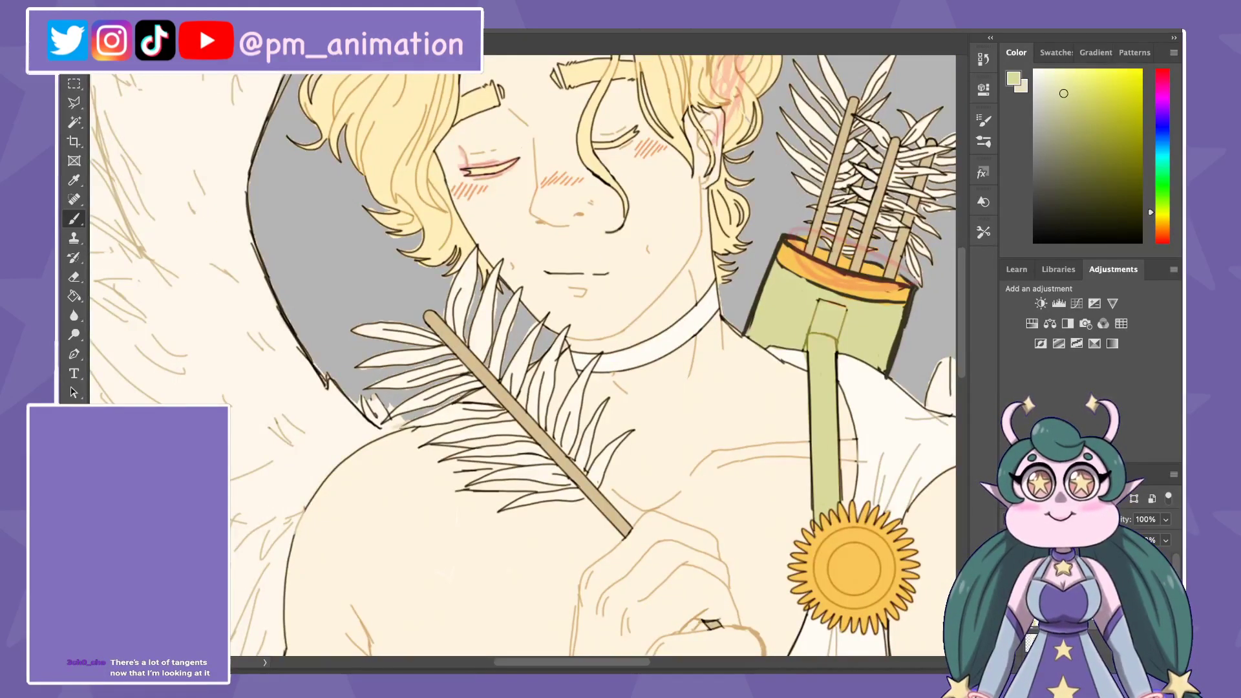
{"action": "left_click", "coordinate": [443, 371], "text": "alt"}
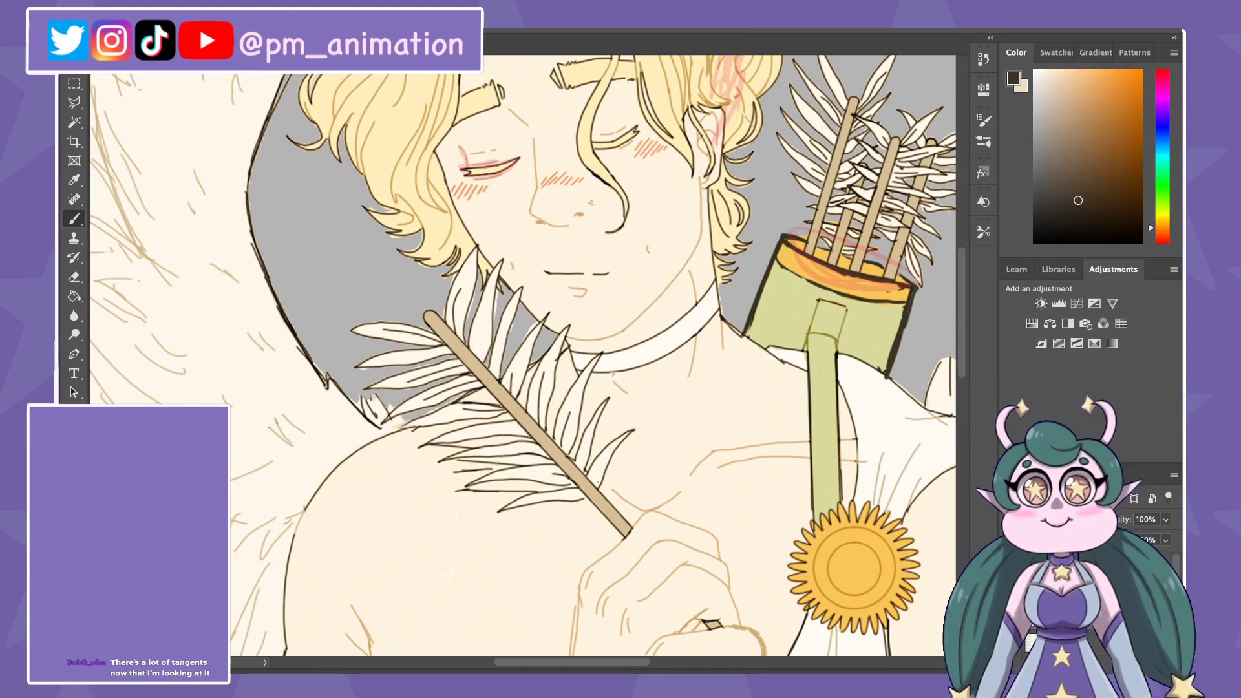
{"action": "key", "text": "e"}
{"action": "scroll", "coordinate": [271, 465], "scroll_direction": "up", "scroll_amount": 1}
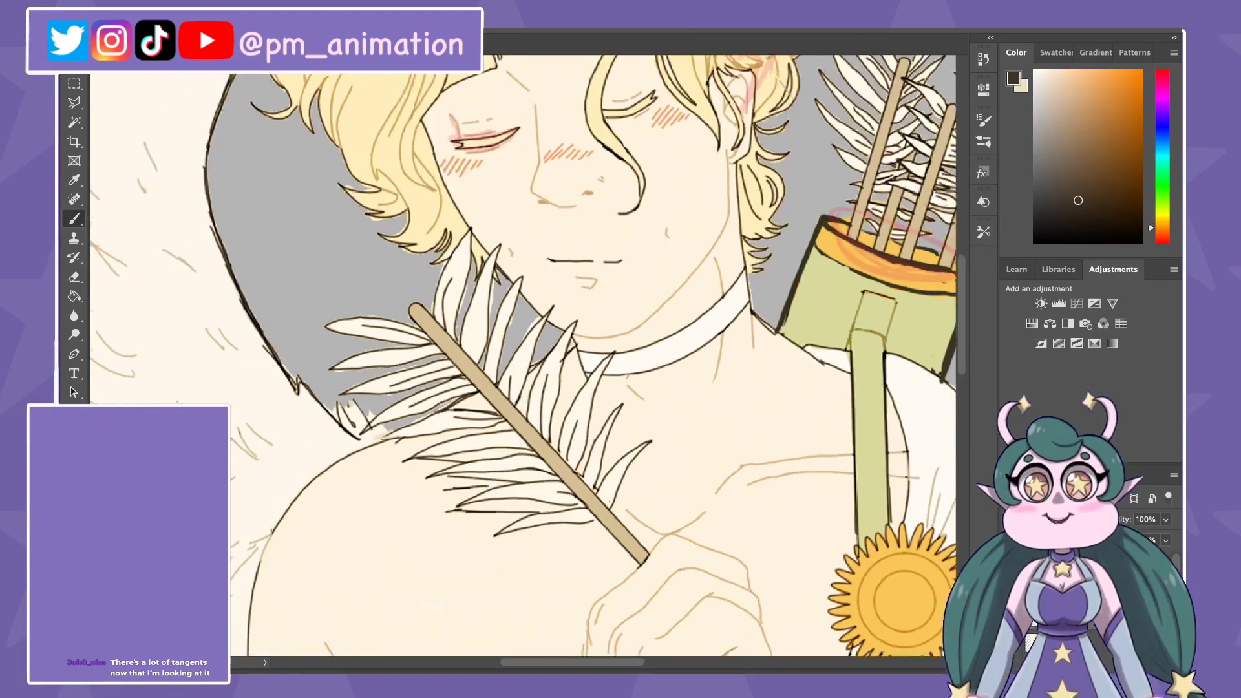
{"action": "scroll", "coordinate": [271, 466], "scroll_direction": "up", "scroll_amount": 2}
{"action": "scroll", "coordinate": [271, 465], "scroll_direction": "up", "scroll_amount": 2}
{"action": "scroll", "coordinate": [271, 466], "scroll_direction": "up", "scroll_amount": 1}
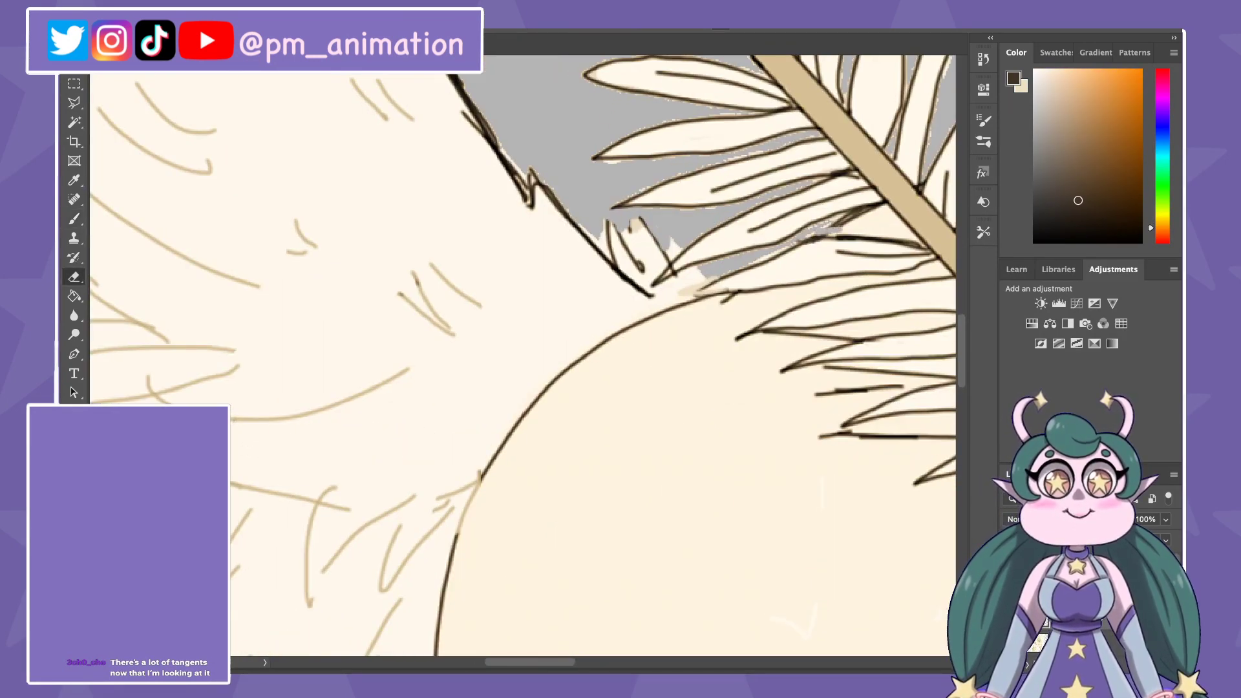
Step: Redraw short dark brown outline strokes along the feather edges
{"action": "key", "text": "b"}
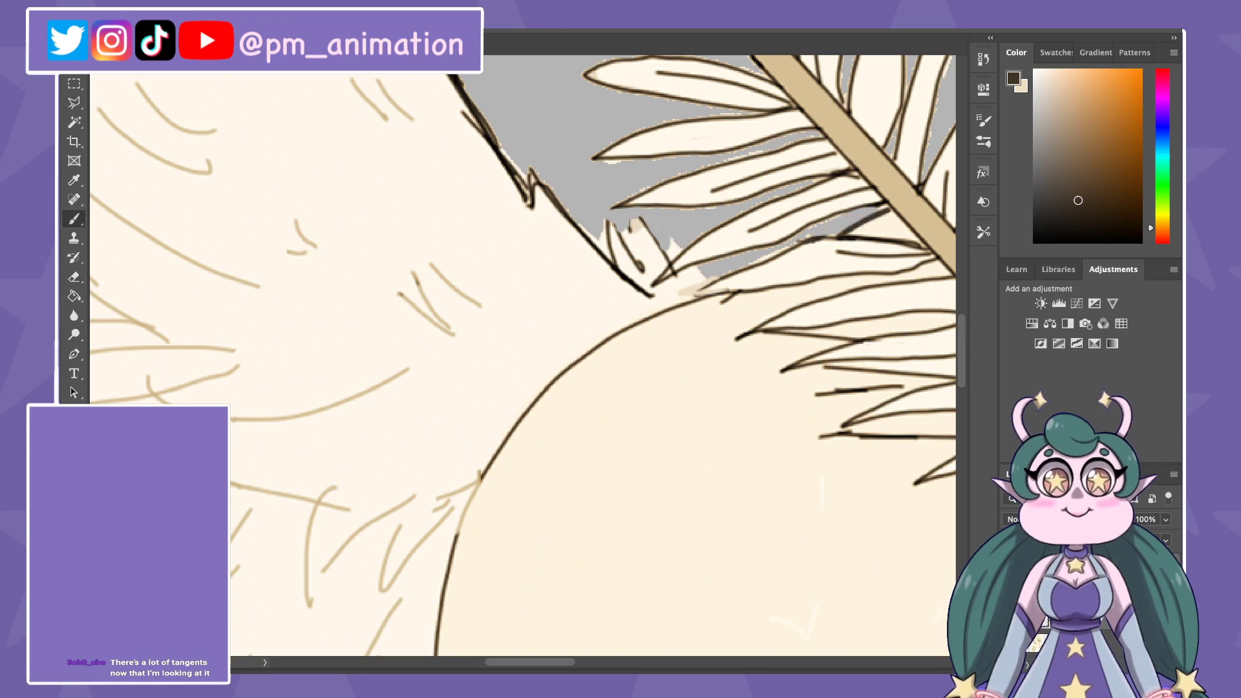
{"action": "left_click_drag", "start_coordinate": [892, 203], "coordinate": [856, 230]}
{"action": "scroll", "coordinate": [522, 355], "scroll_direction": "right", "scroll_amount": 5}
{"action": "scroll", "coordinate": [523, 355], "scroll_direction": "up", "scroll_amount": 1}
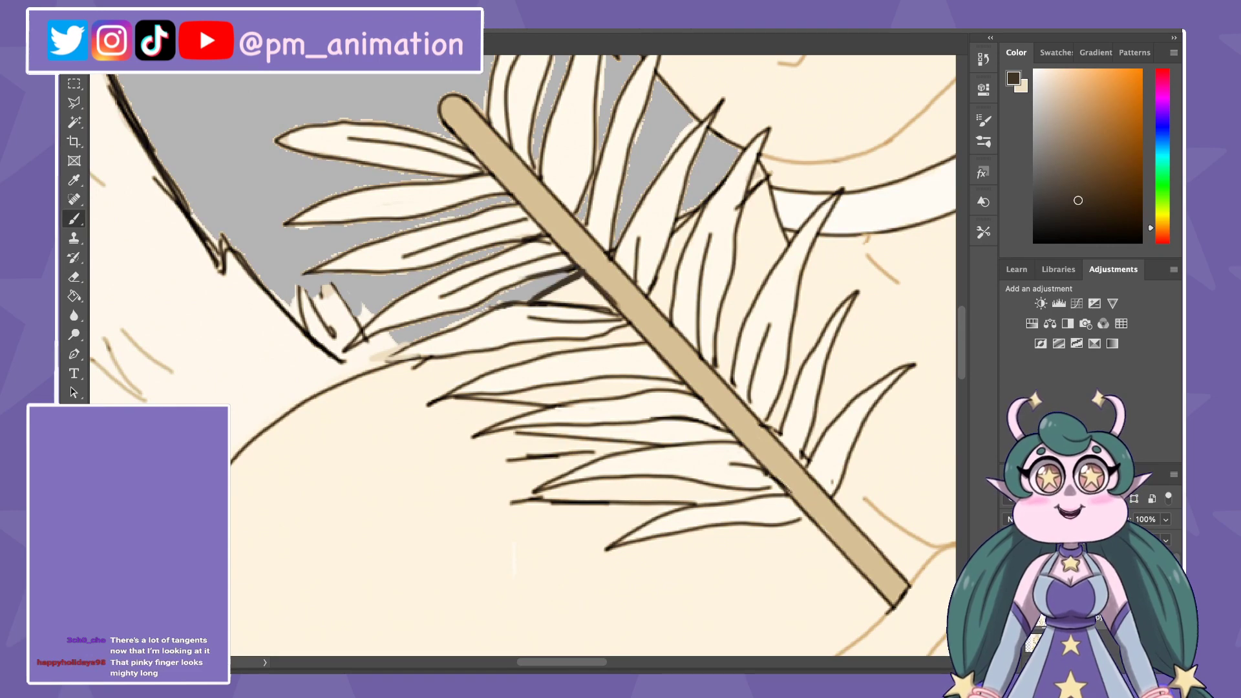
{"action": "scroll", "coordinate": [522, 356], "scroll_direction": "right", "scroll_amount": 2}
{"action": "scroll", "coordinate": [523, 355], "scroll_direction": "up", "scroll_amount": 1}
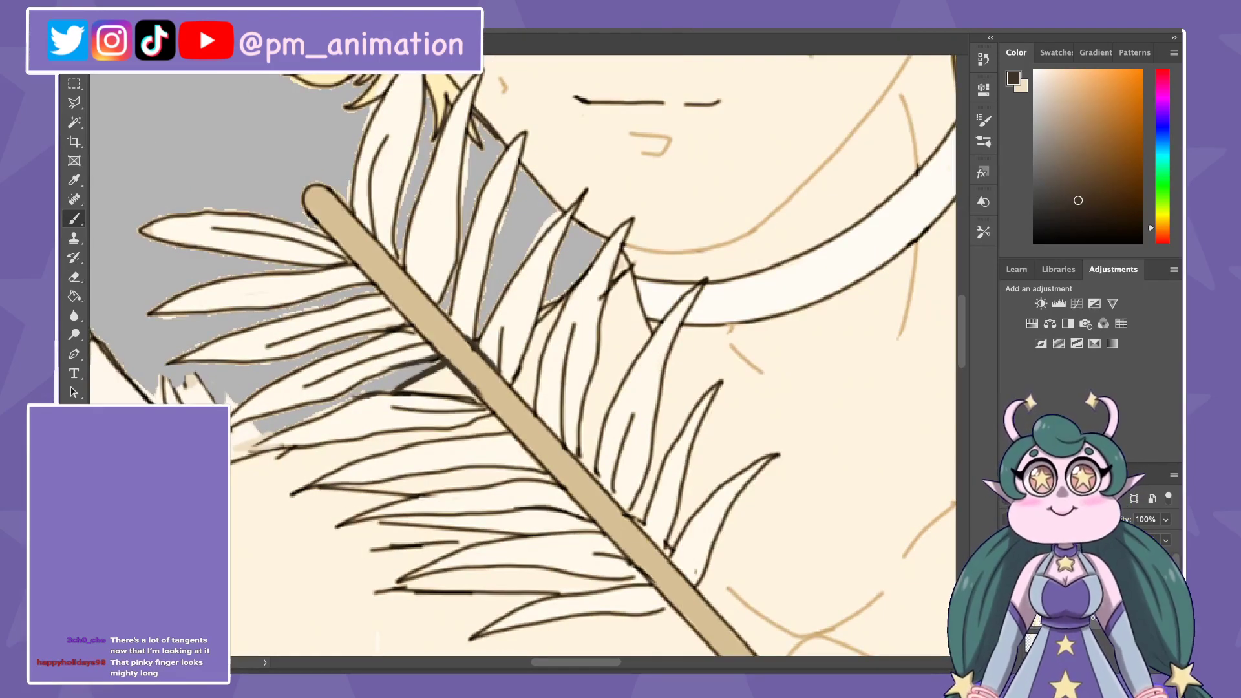
{"action": "left_click_drag", "start_coordinate": [543, 313], "coordinate": [569, 294]}
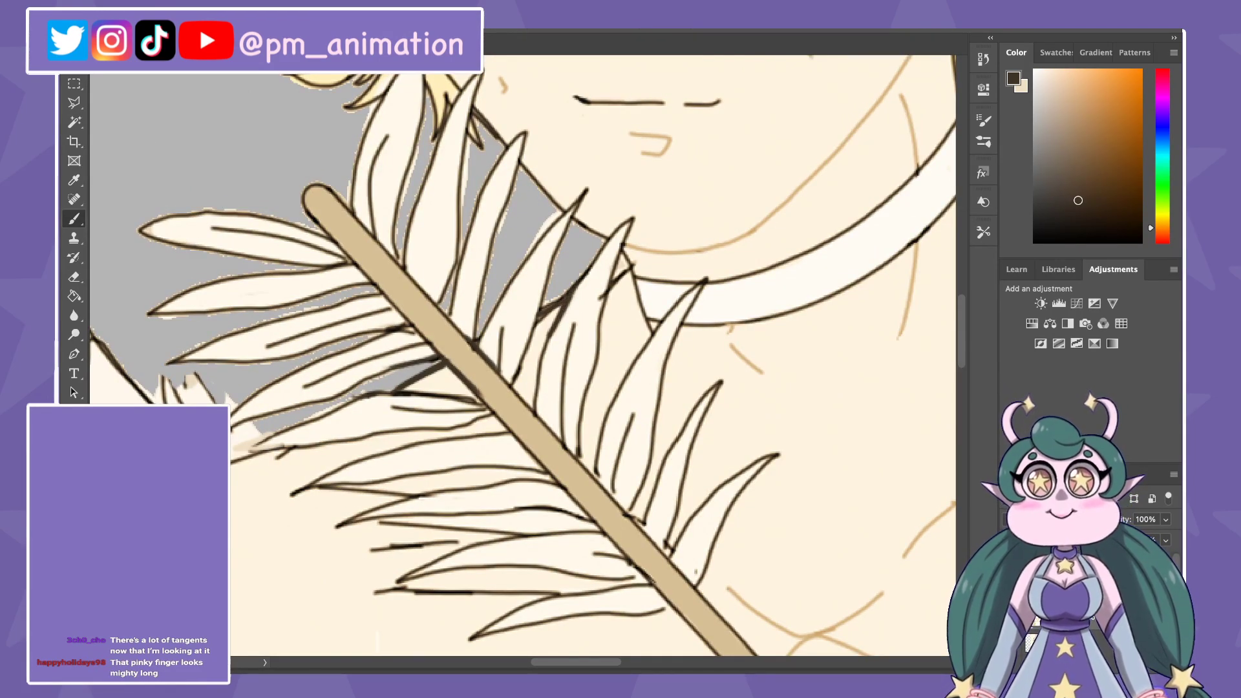
{"action": "mouse_move", "coordinate": [233, 456]}
{"action": "left_mouse_down"}
{"action": "mouse_move", "coordinate": [303, 444]}
{"action": "mouse_move", "coordinate": [232, 456]}
{"action": "mouse_move", "coordinate": [249, 441]}
{"action": "mouse_move", "coordinate": [230, 454]}
{"action": "mouse_move", "coordinate": [316, 440]}
{"action": "mouse_move", "coordinate": [246, 447]}
{"action": "mouse_move", "coordinate": [292, 442]}
{"action": "mouse_move", "coordinate": [231, 464]}
{"action": "left_mouse_up"}
Step: Erase stray dark strokes on the feather and repaint the outline over the grey gap
{"action": "key", "text": "e"}
{"action": "key", "text": "b"}
{"action": "key", "text": "x"}
{"action": "key", "text": "x"}
{"action": "key", "text": "x"}
{"action": "key", "text": "x"}
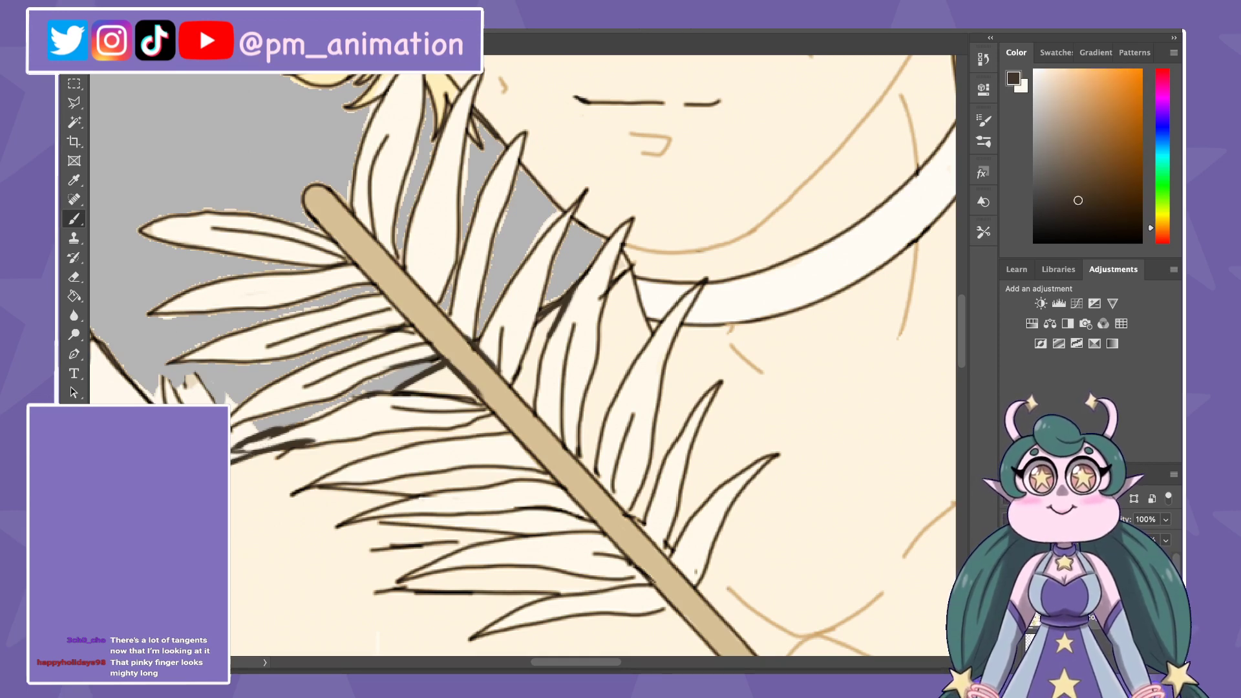
{"action": "key", "text": "e"}
{"action": "left_click_drag", "start_coordinate": [563, 297], "coordinate": [540, 327]}
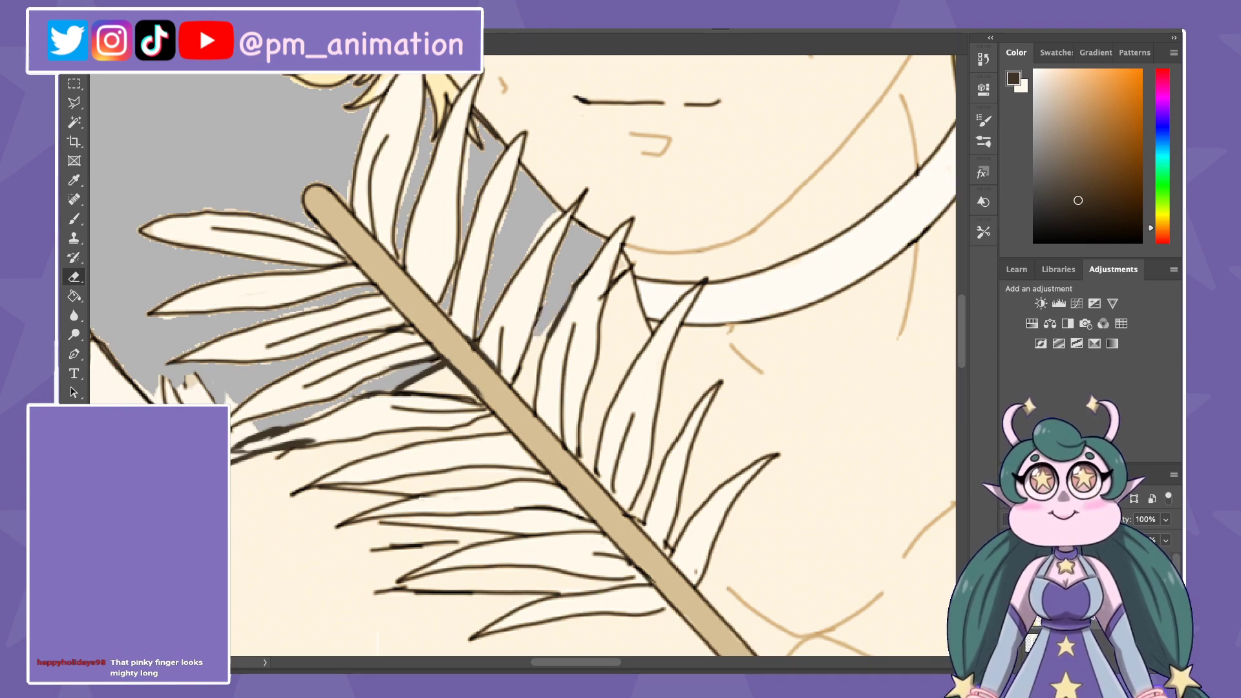
{"action": "left_click_drag", "start_coordinate": [442, 368], "coordinate": [402, 387]}
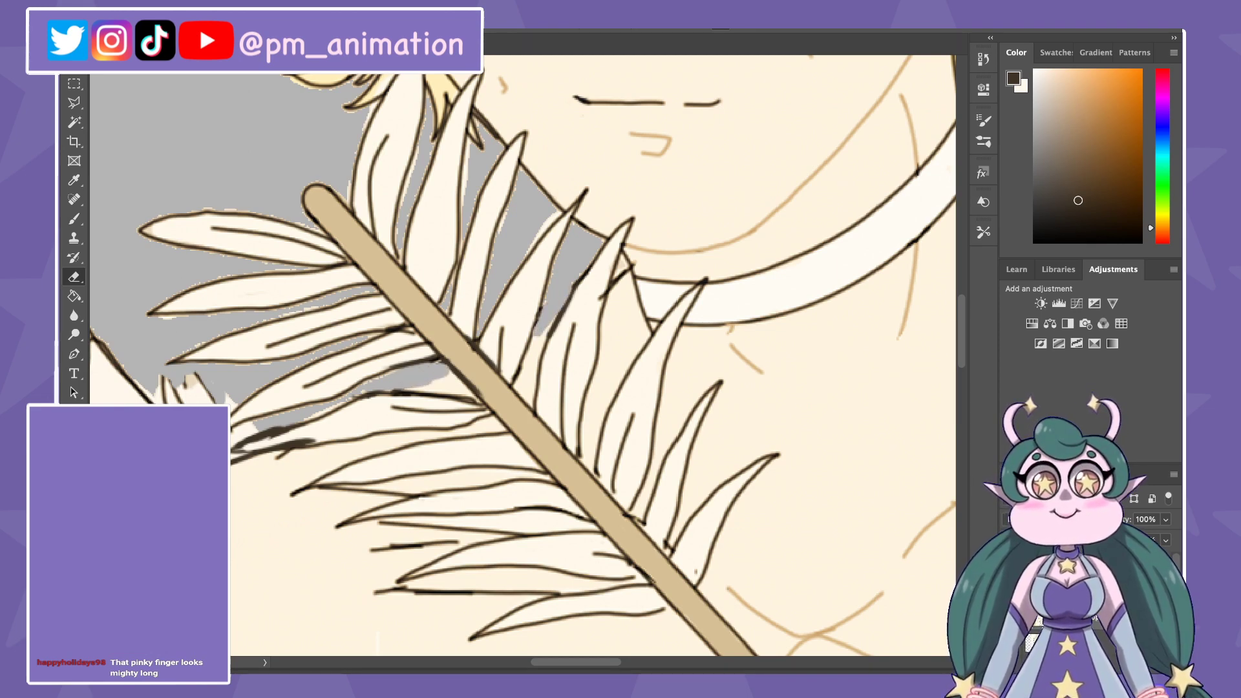
{"action": "key", "text": "b"}
{"action": "key", "text": "x"}
{"action": "key", "text": "x"}
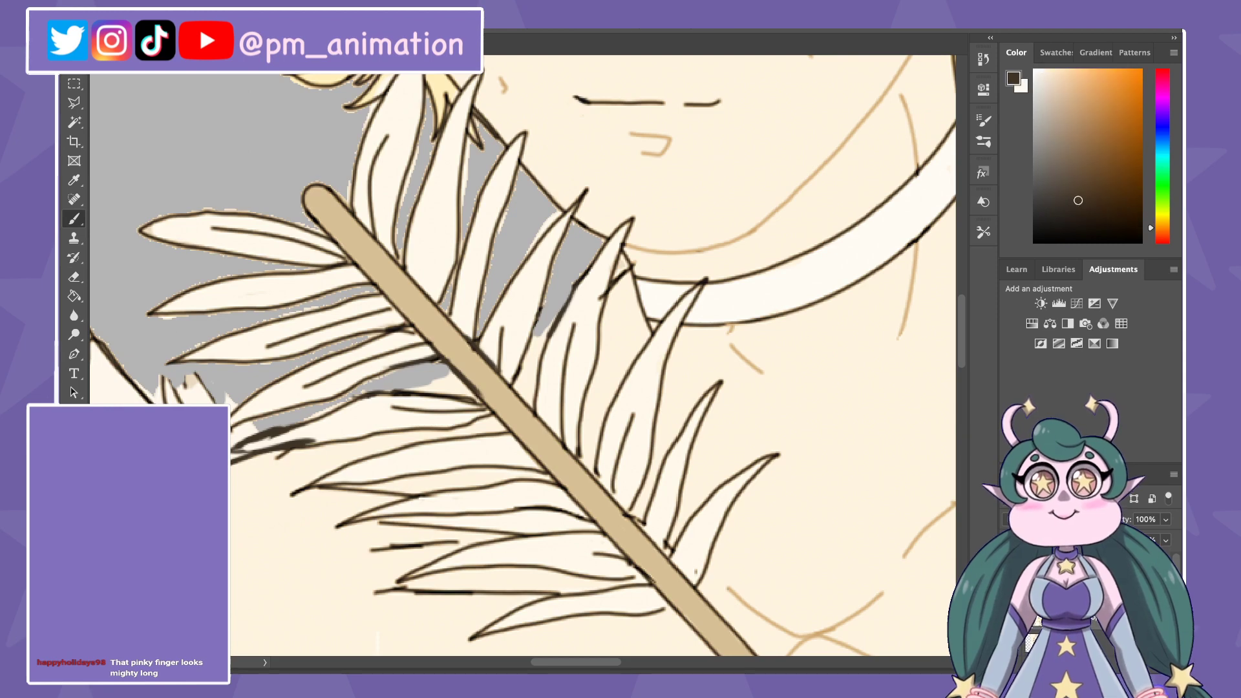
{"action": "left_click_drag", "start_coordinate": [453, 373], "coordinate": [411, 389]}
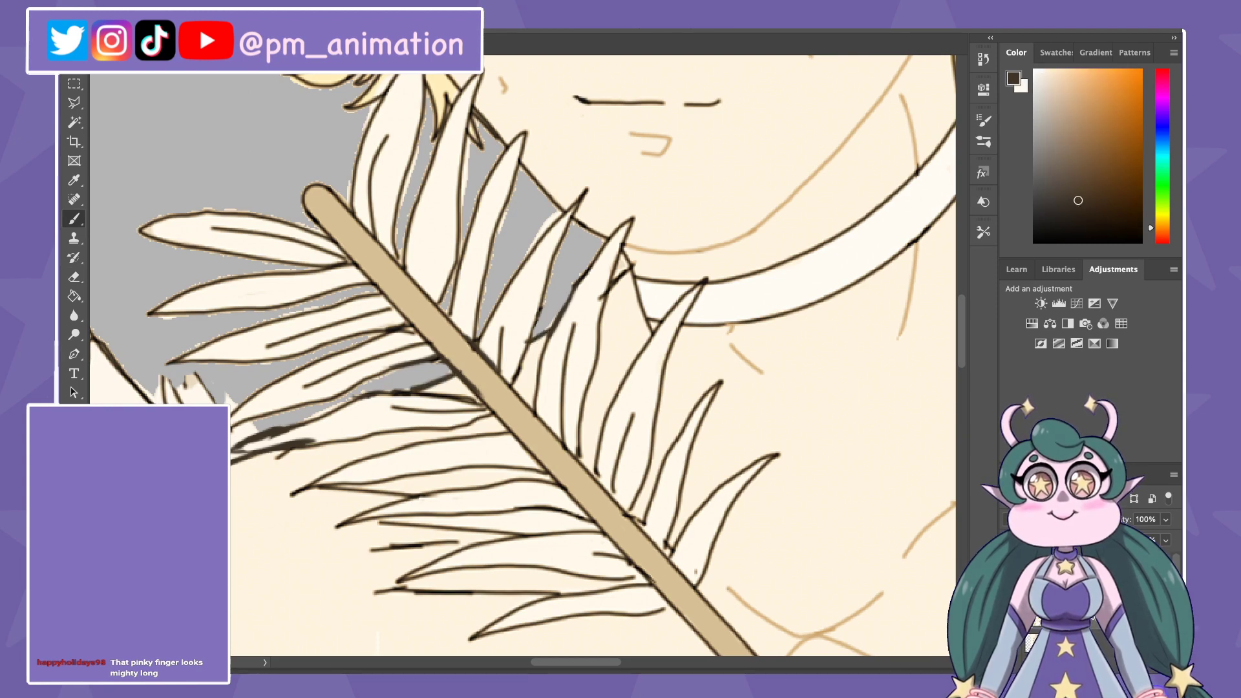
{"action": "scroll", "coordinate": [524, 356], "scroll_direction": "down", "scroll_amount": 5}
{"action": "scroll", "coordinate": [523, 356], "scroll_direction": "down", "scroll_amount": 2}
{"action": "scroll", "coordinate": [523, 356], "scroll_direction": "up", "scroll_amount": 1}
Step: Sample the hand's cream and tan, ending on a lighter skin beige, then zoom out
{"action": "scroll", "coordinate": [524, 356], "scroll_direction": "up", "scroll_amount": 2}
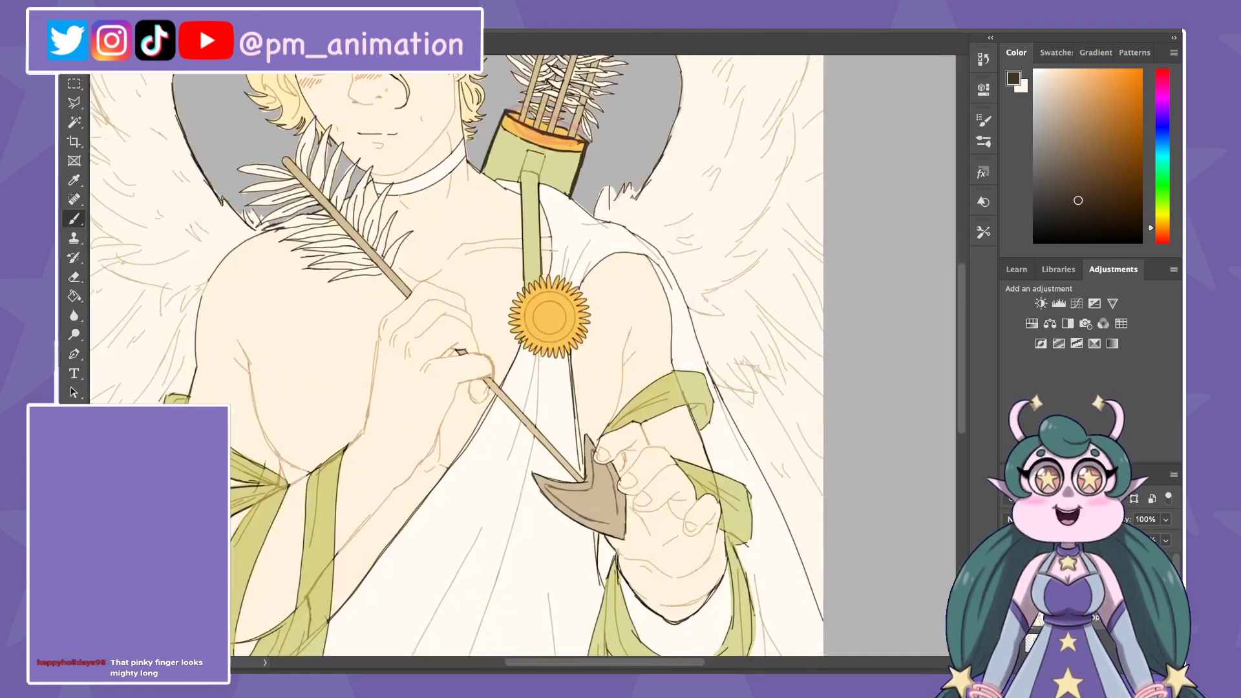
{"action": "scroll", "coordinate": [523, 355], "scroll_direction": "up", "scroll_amount": 2}
{"action": "scroll", "coordinate": [524, 356], "scroll_direction": "up", "scroll_amount": 1}
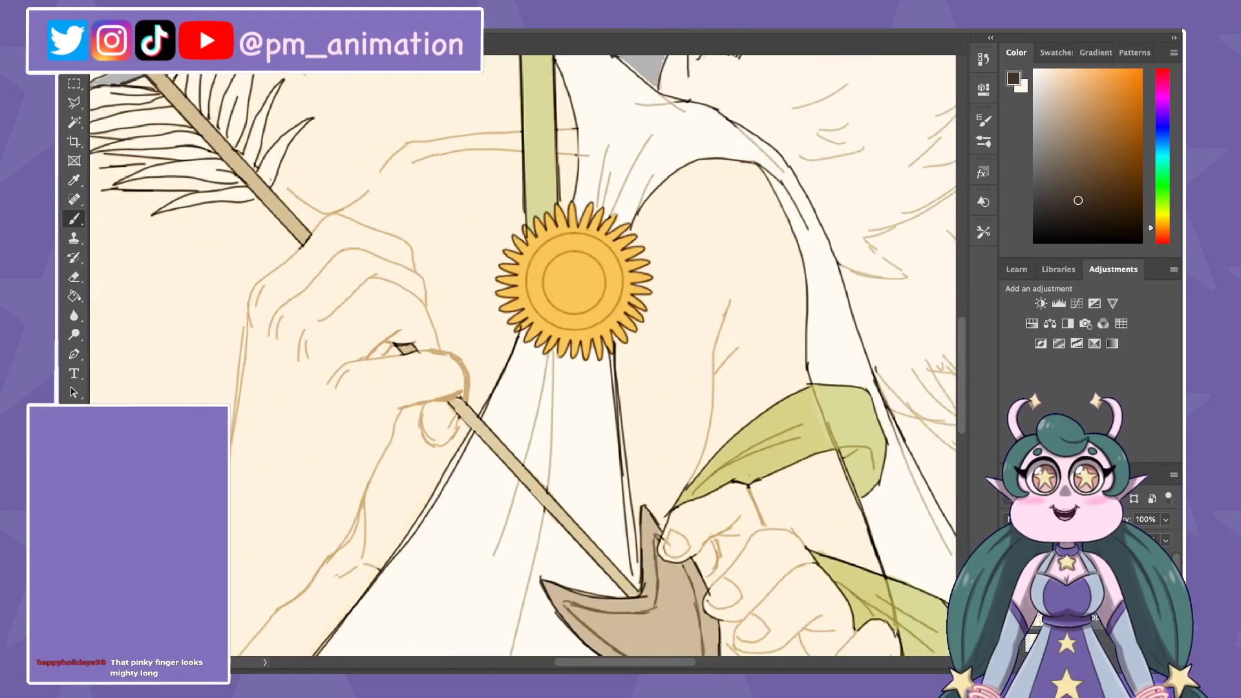
{"action": "left_click", "coordinate": [415, 426], "text": "alt"}
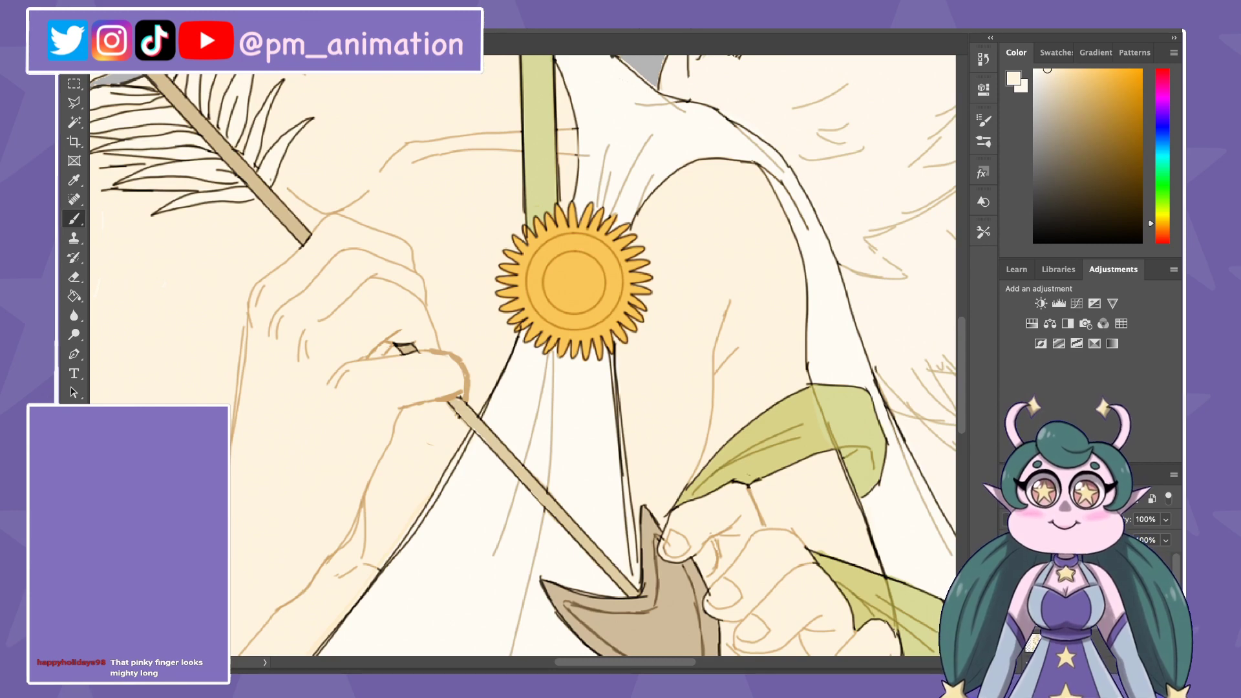
{"action": "left_click", "coordinate": [463, 363], "text": "alt"}
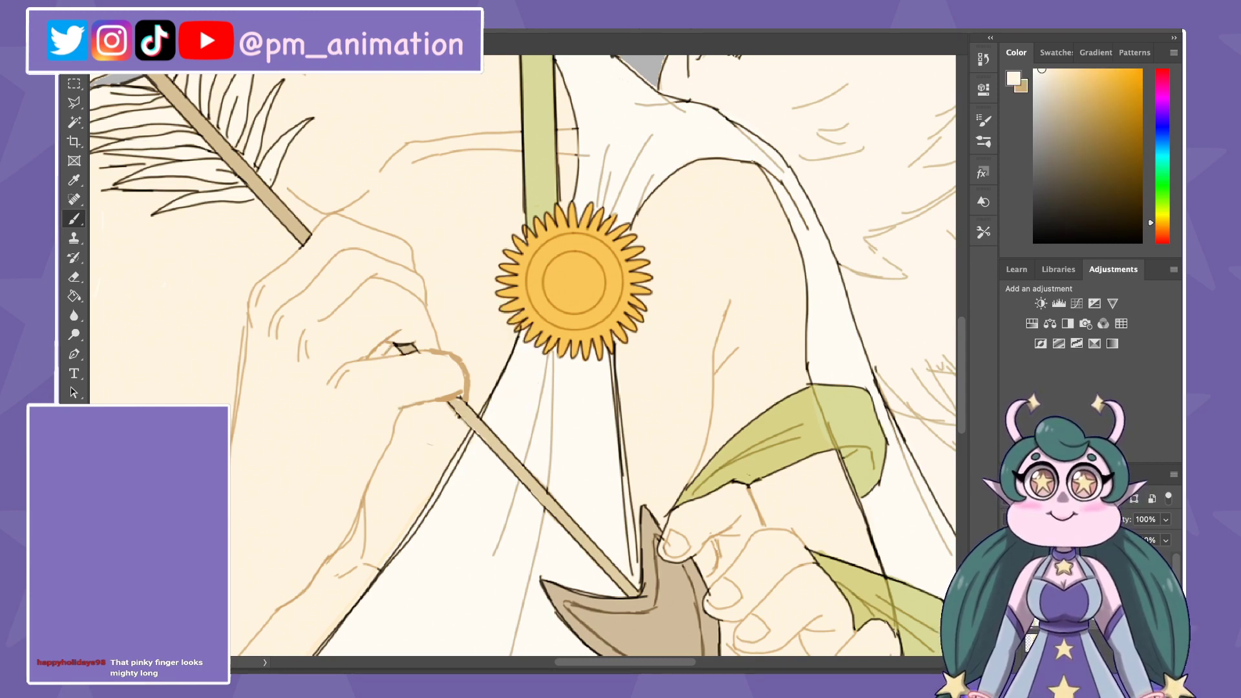
{"action": "left_click", "coordinate": [476, 368], "text": "alt"}
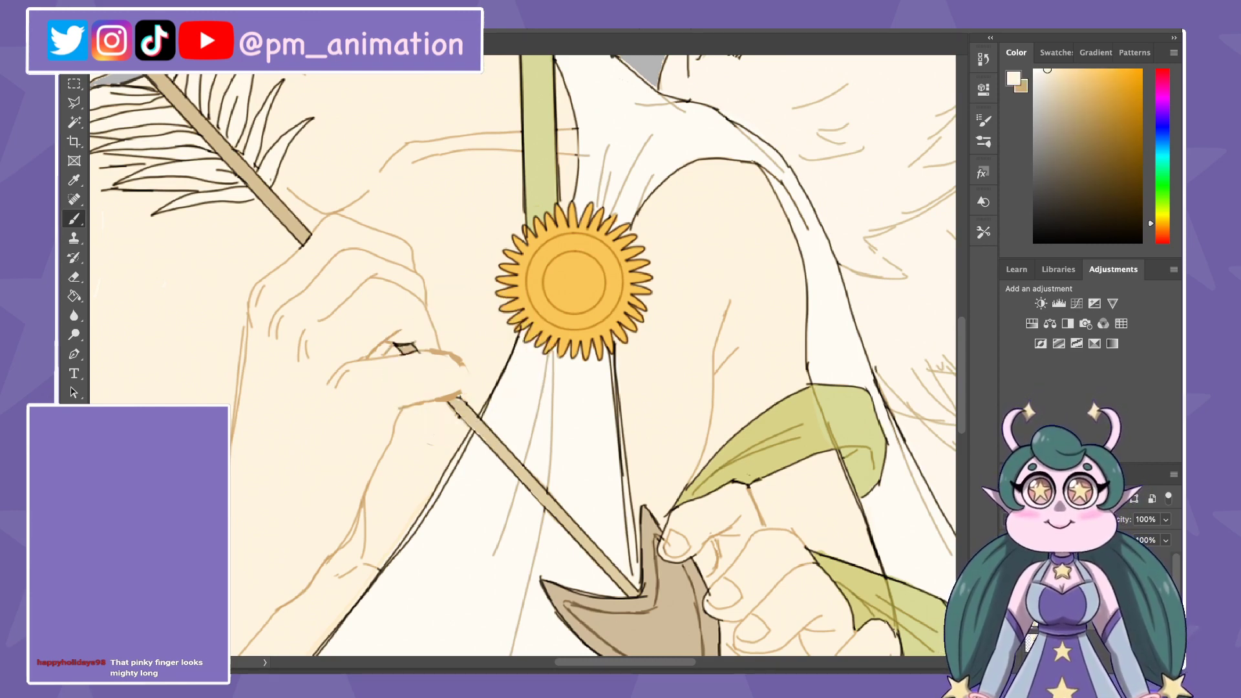
{"action": "left_click", "coordinate": [464, 367], "text": "alt"}
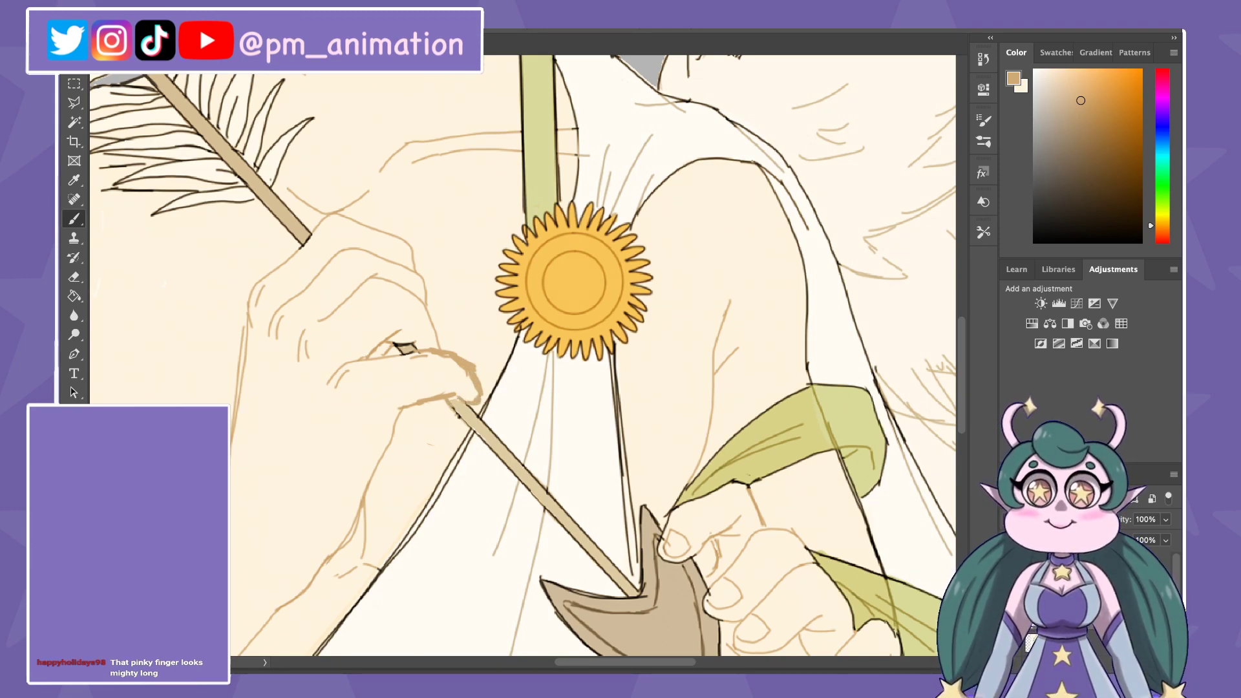
{"action": "left_click", "coordinate": [460, 410], "text": "alt"}
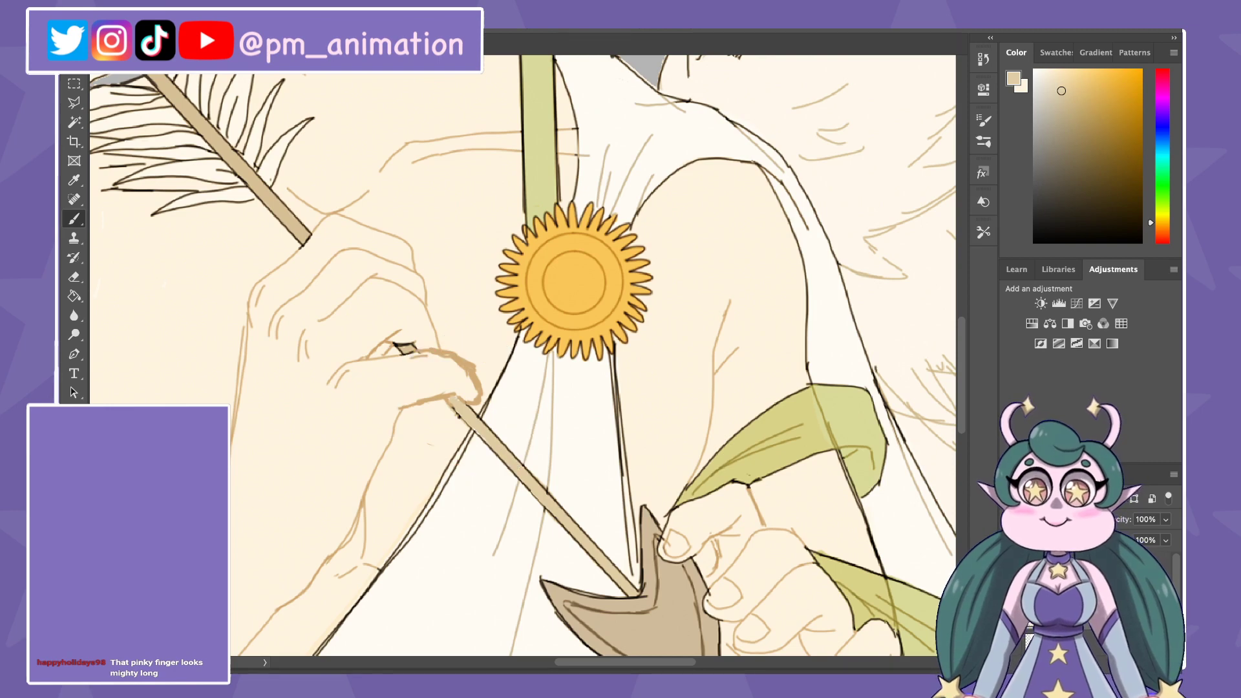
{"action": "key", "text": "ctrl+minus"}
{"action": "key", "text": "ctrl+minus"}
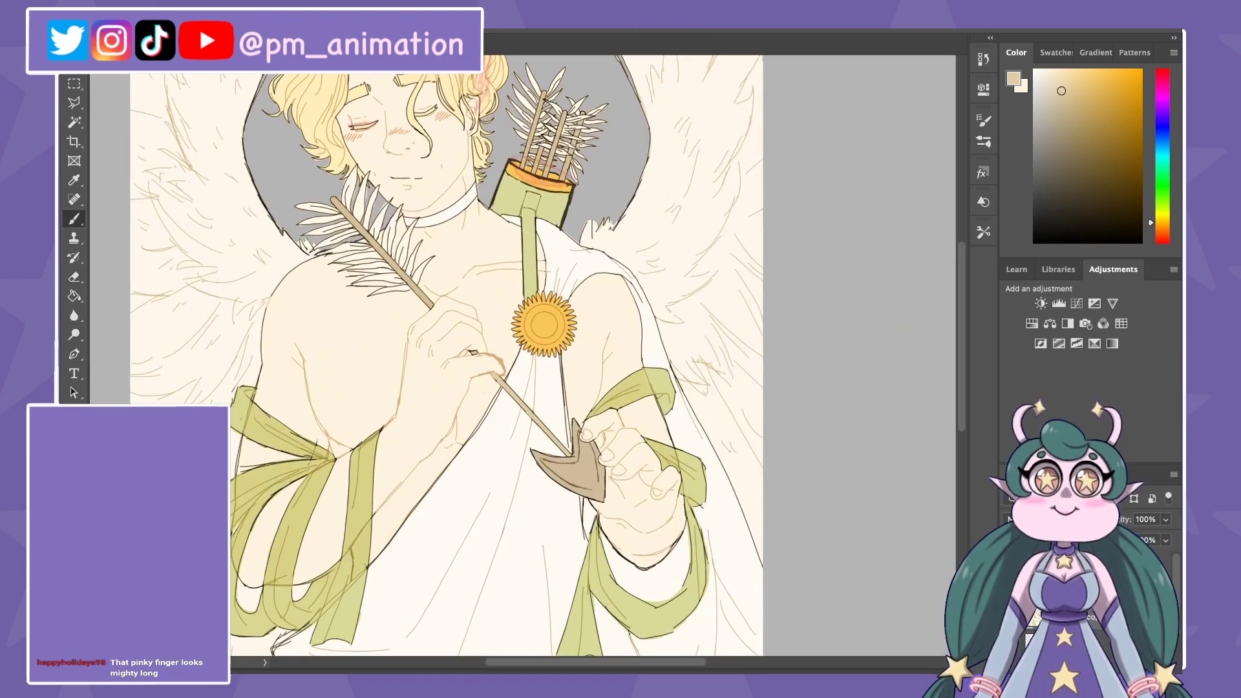
Step: Sample cream and tan from beside the sunflower and the hand as working colours
{"action": "left_click", "coordinate": [497, 358], "text": "alt"}
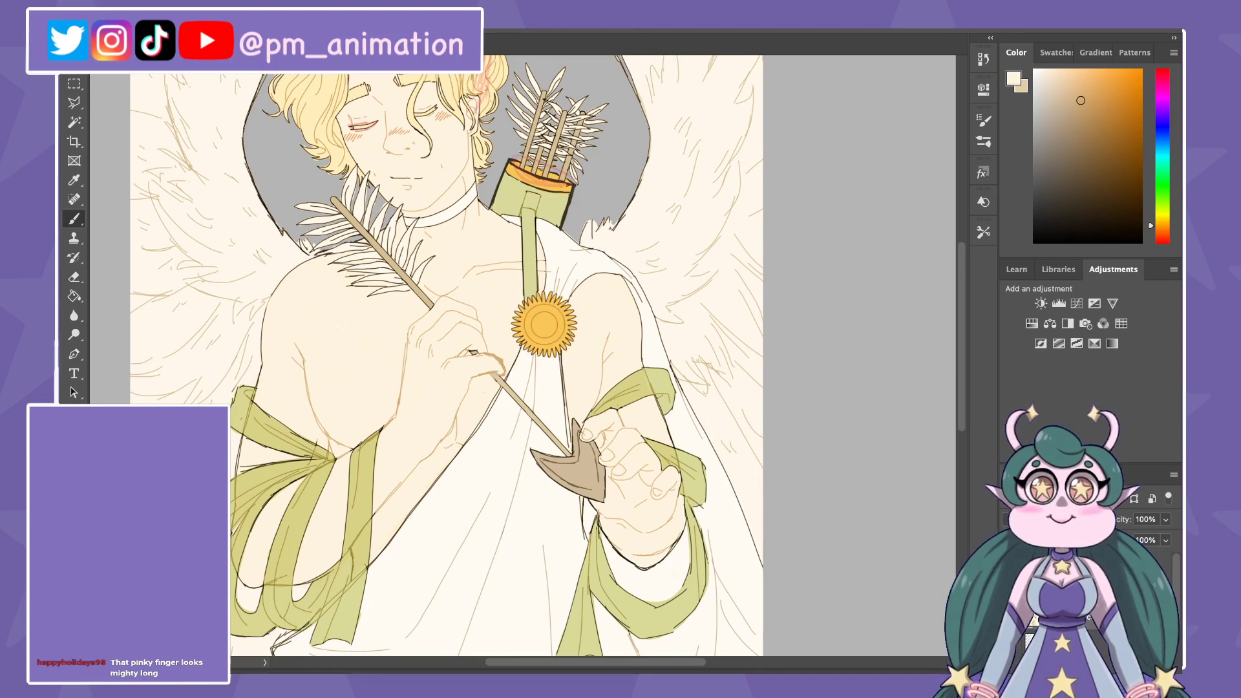
{"action": "left_click", "coordinate": [500, 353], "text": "alt"}
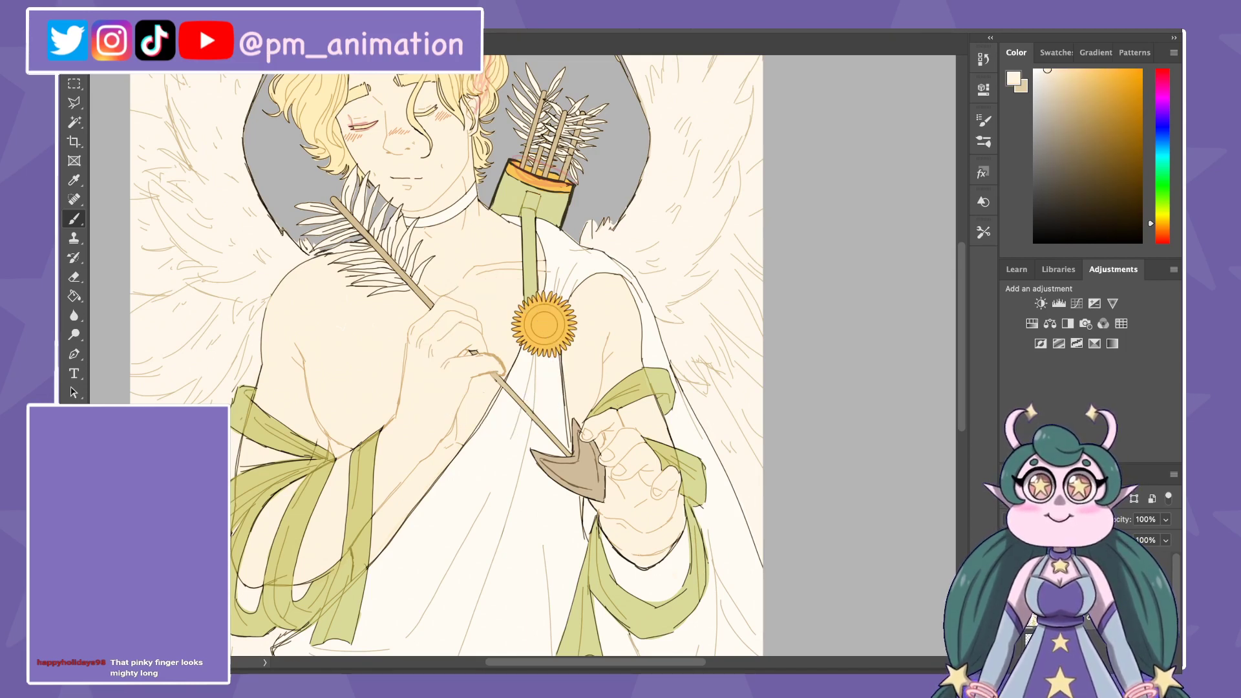
{"action": "key", "text": "ctrl+minus"}
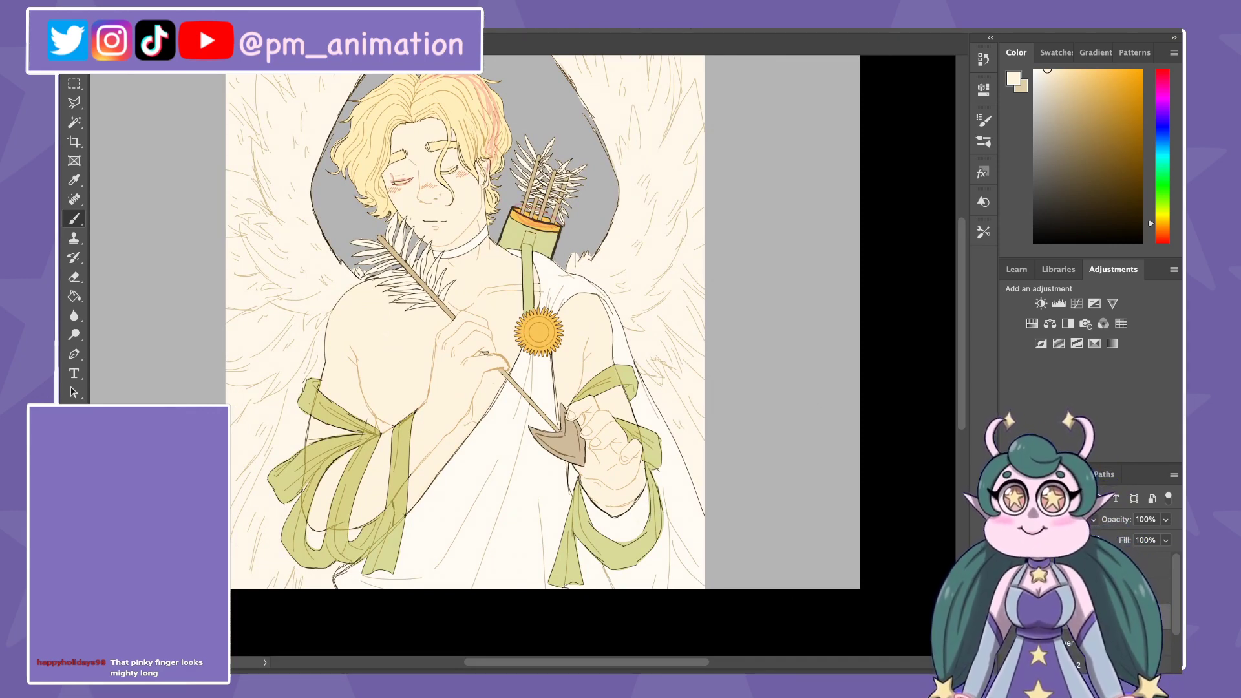
{"action": "key", "text": "ctrl+plus"}
{"action": "key", "text": "ctrl+plus"}
{"action": "left_click", "coordinate": [485, 346], "text": "alt"}
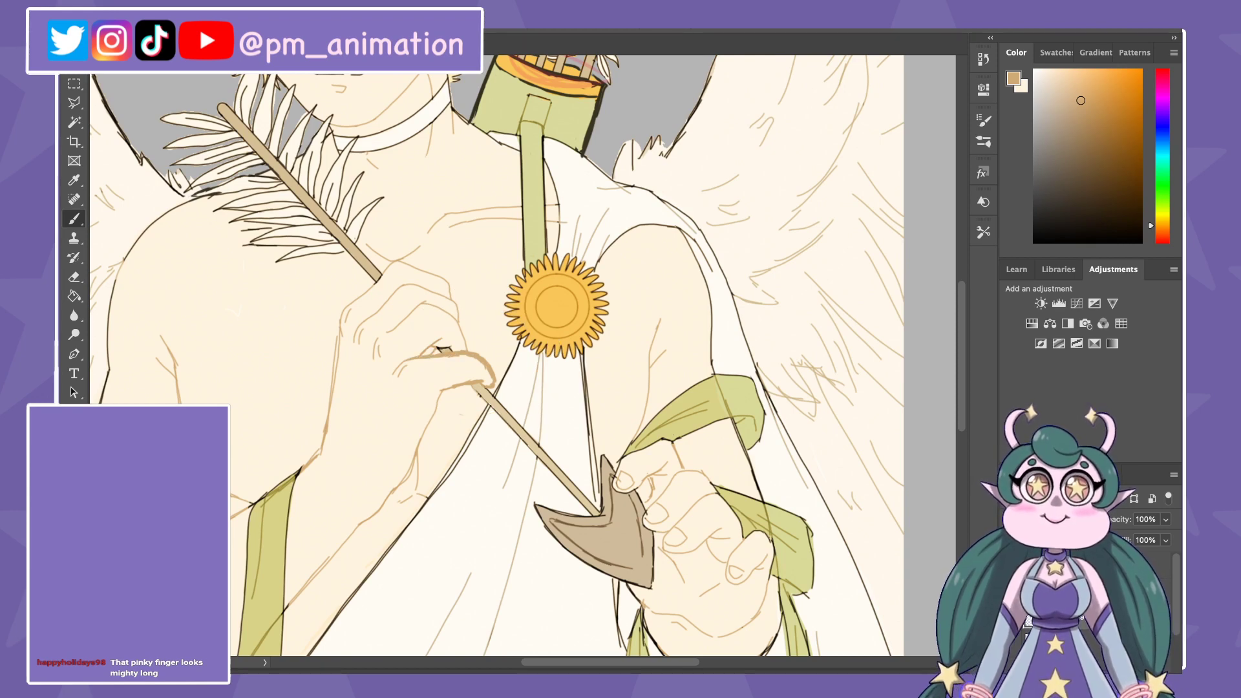
{"action": "key", "text": "x"}
{"action": "left_click", "coordinate": [488, 382], "text": "alt"}
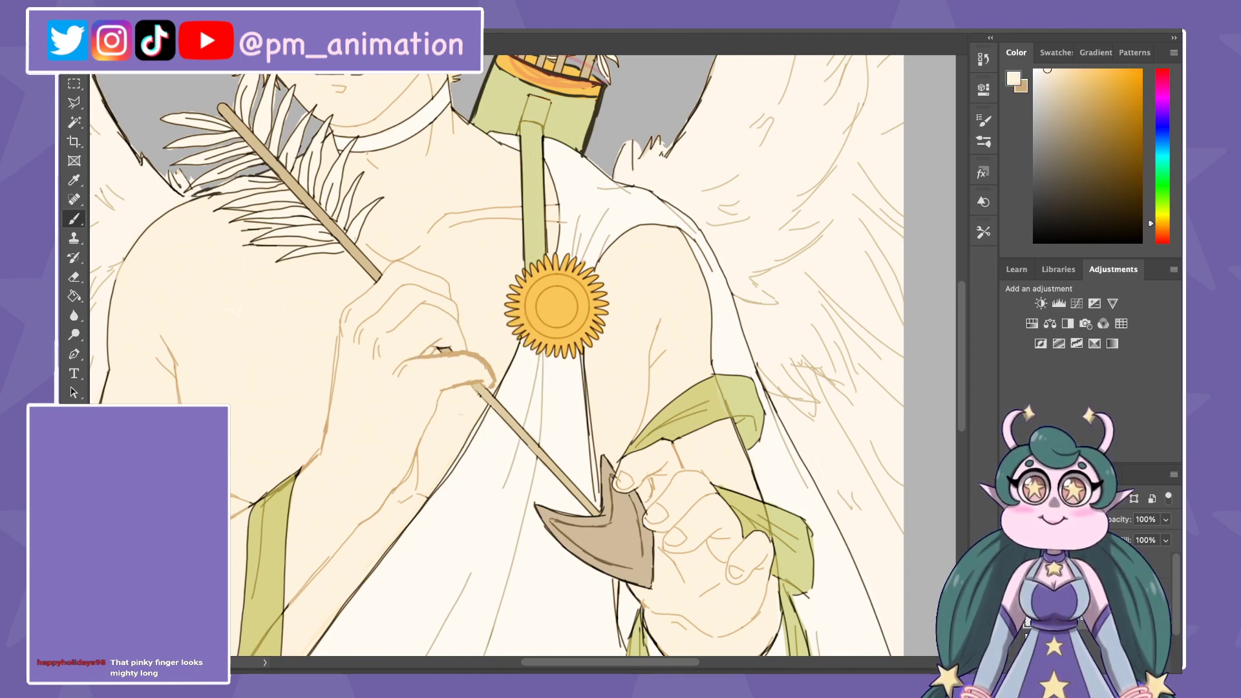
{"action": "key", "text": "x"}
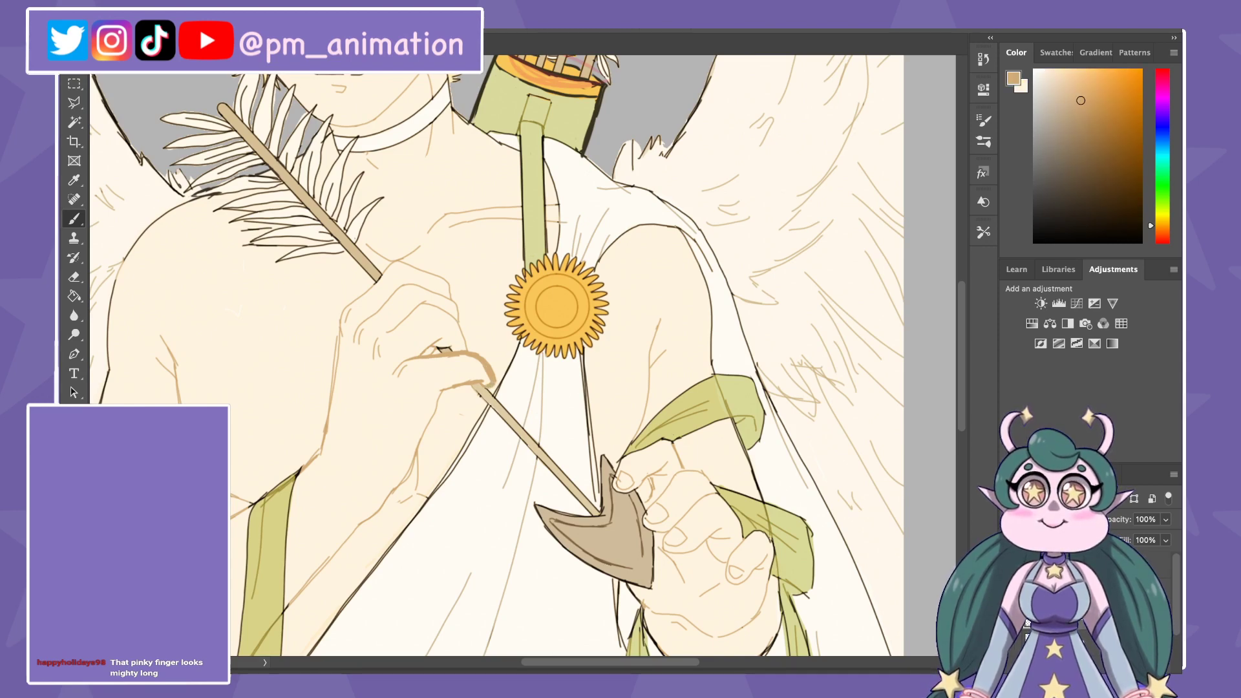
Step: Toggle between tan and cream while zooming in on the chest and sunflower
{"action": "scroll", "coordinate": [535, 348], "scroll_direction": "down", "scroll_amount": 3}
{"action": "scroll", "coordinate": [534, 347], "scroll_direction": "up", "scroll_amount": 3}
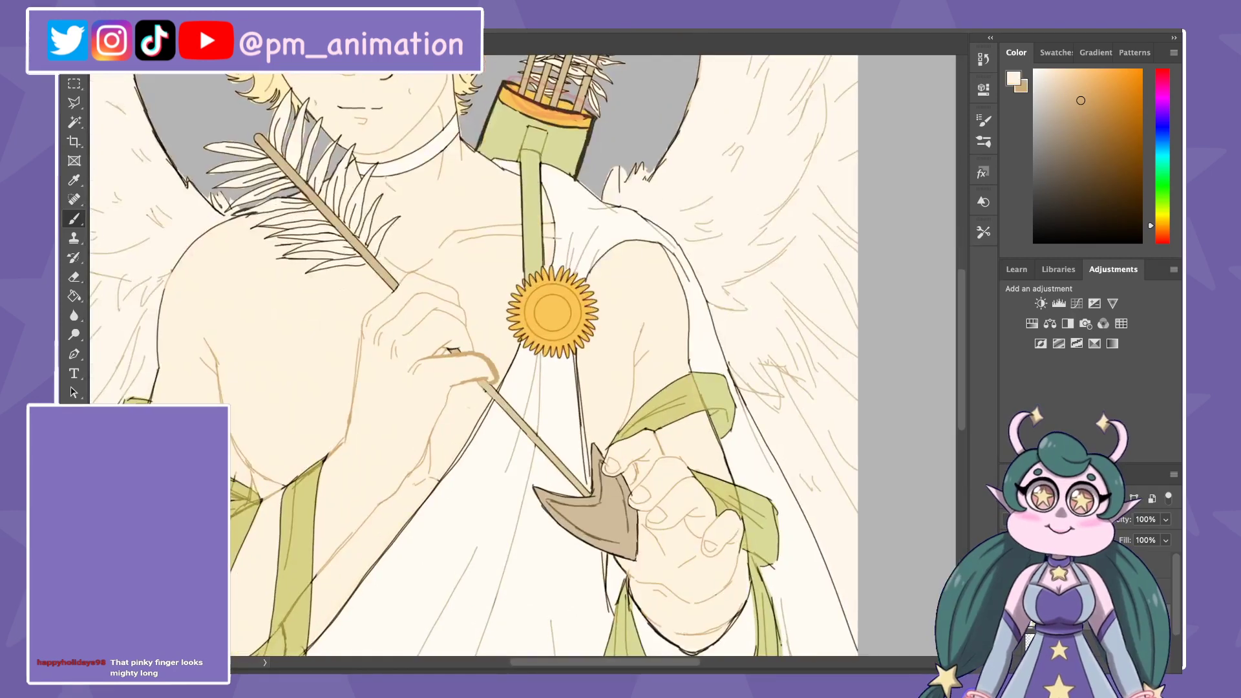
{"action": "key", "text": "x"}
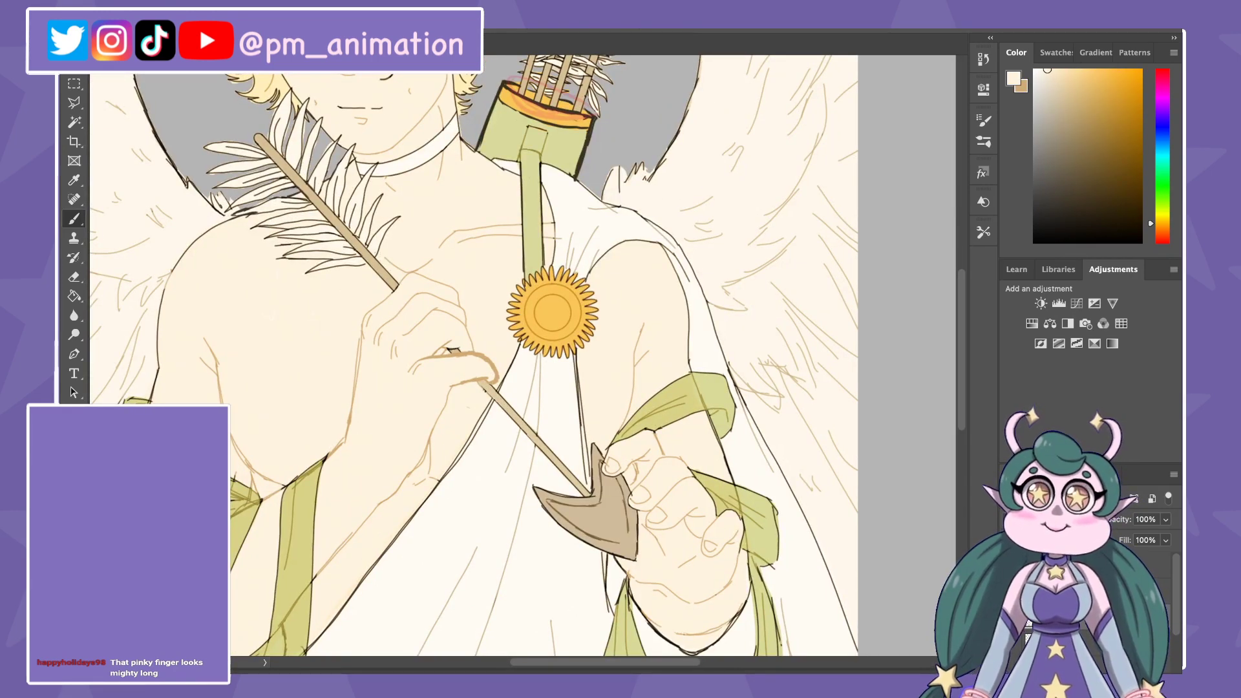
{"action": "scroll", "coordinate": [522, 355], "scroll_direction": "down", "scroll_amount": 2}
{"action": "scroll", "coordinate": [522, 355], "scroll_direction": "down", "scroll_amount": 2}
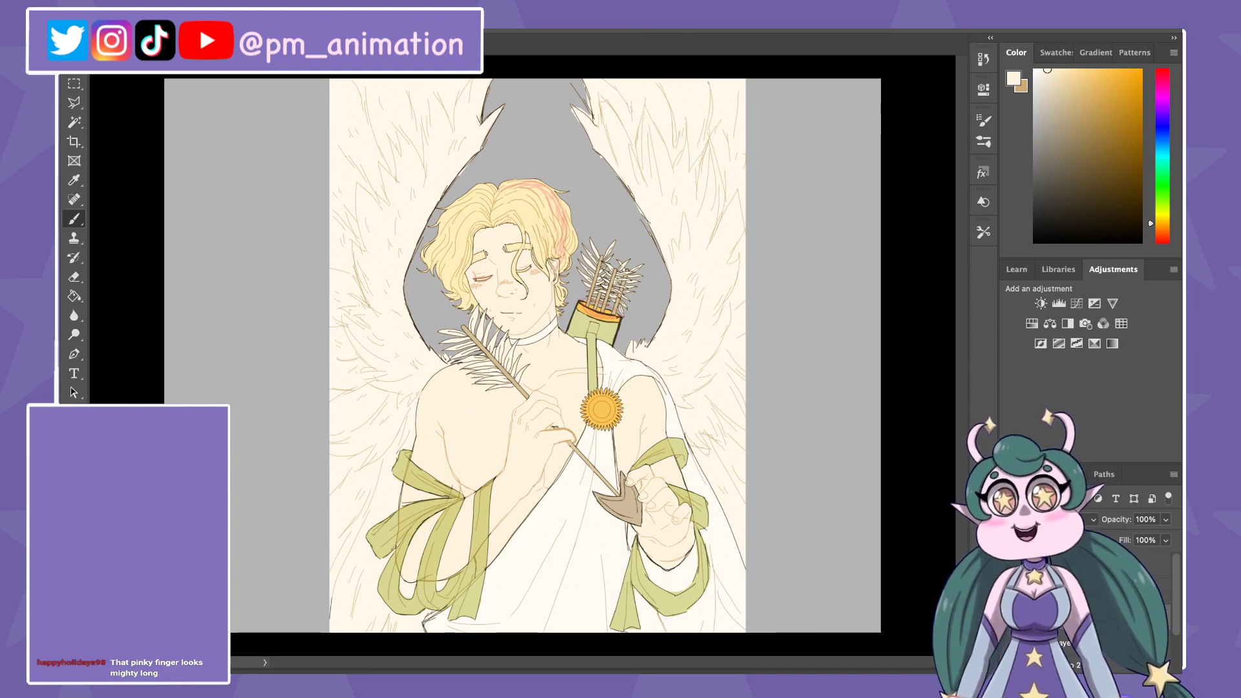
{"action": "key", "text": "ctrl+plus"}
{"action": "key", "text": "x"}
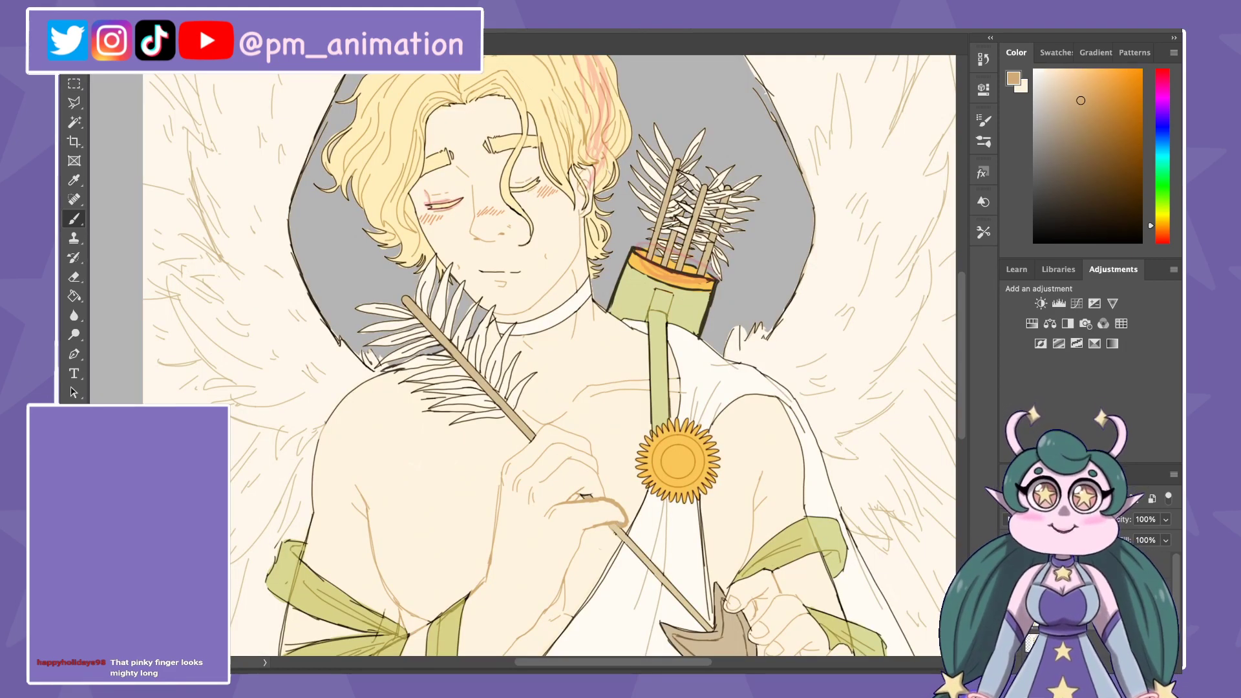
{"action": "scroll", "coordinate": [529, 356], "scroll_direction": "down", "scroll_amount": 3}
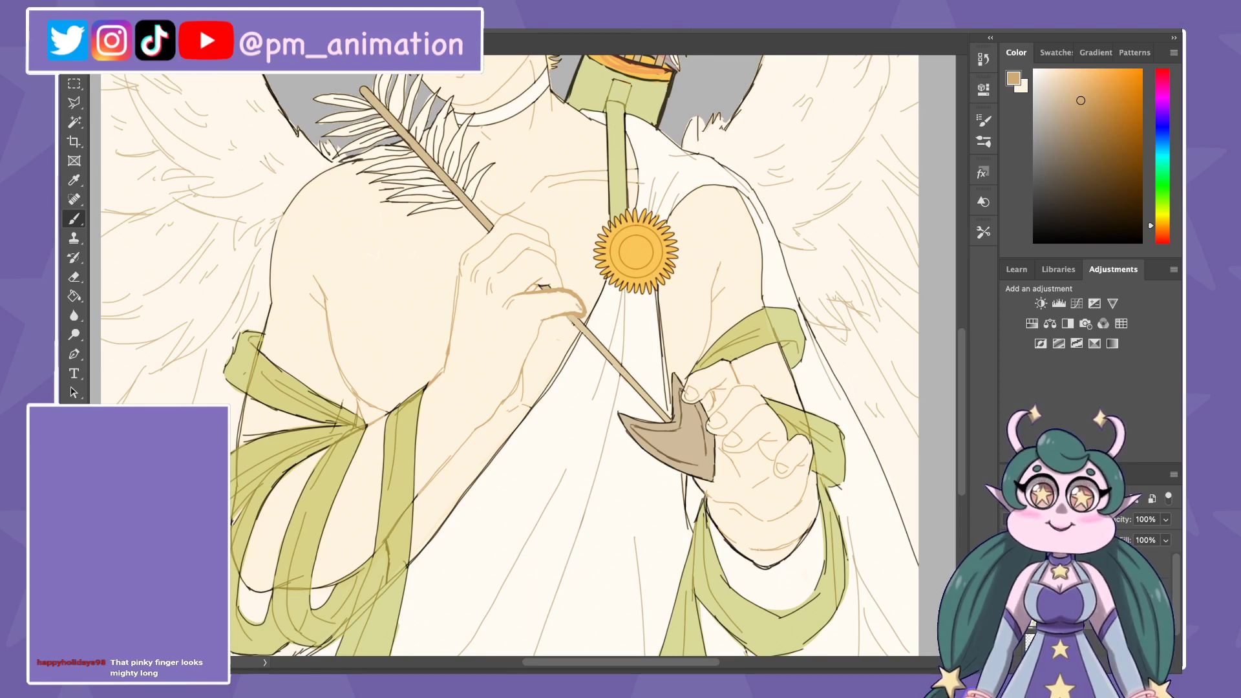
{"action": "key", "text": "ctrl+minus"}
{"action": "key", "text": "ctrl+minus"}
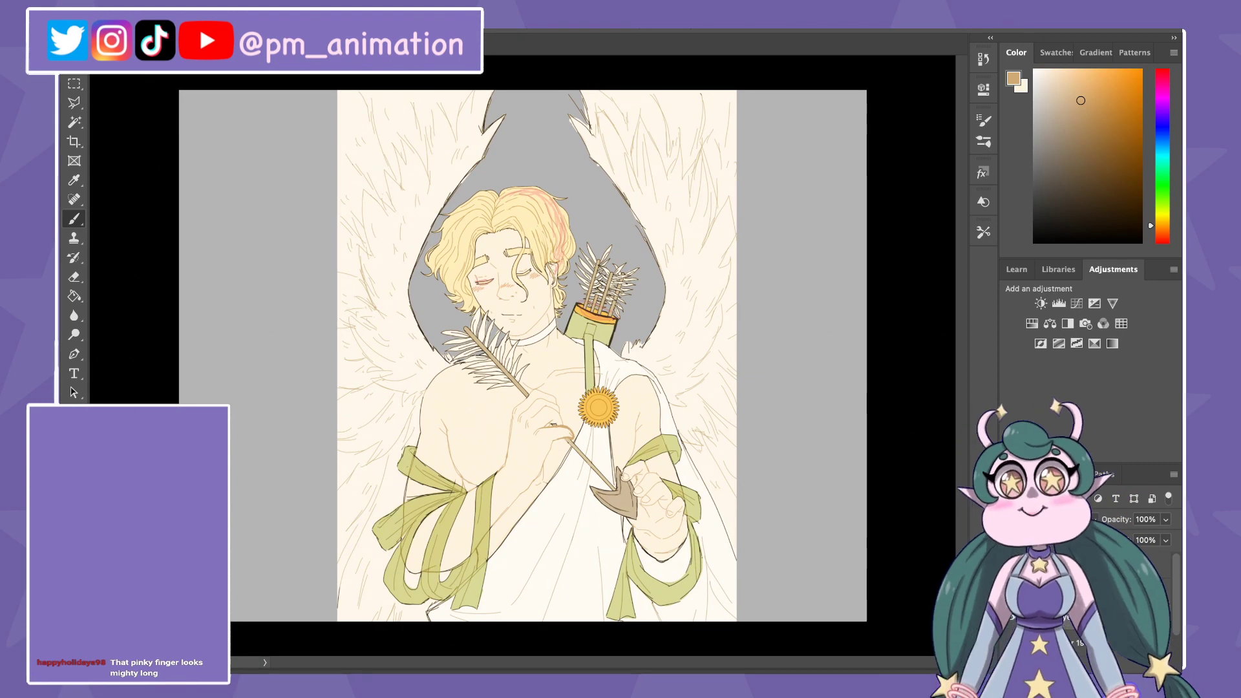
{"action": "key", "text": "ctrl+plus"}
{"action": "key", "text": "x"}
{"action": "key", "text": "ctrl+plus"}
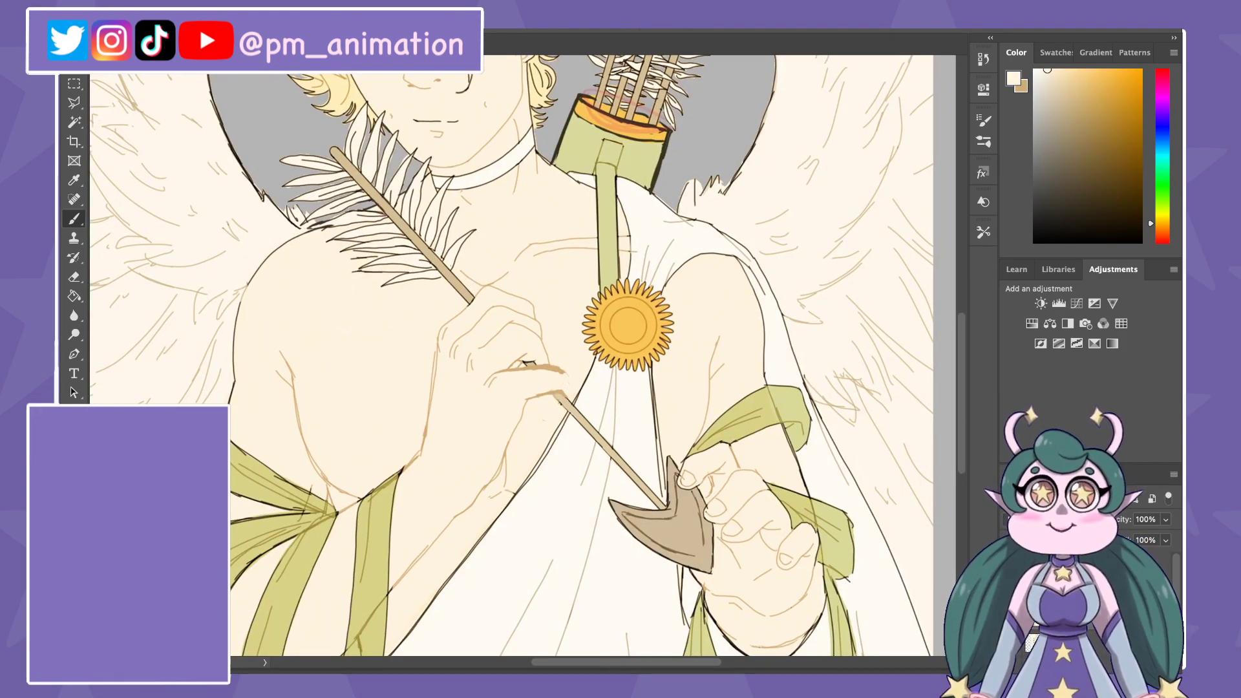
Step: Extend the fingertip line on the hand in tan and briefly zoom out to check it
{"action": "key", "text": "x"}
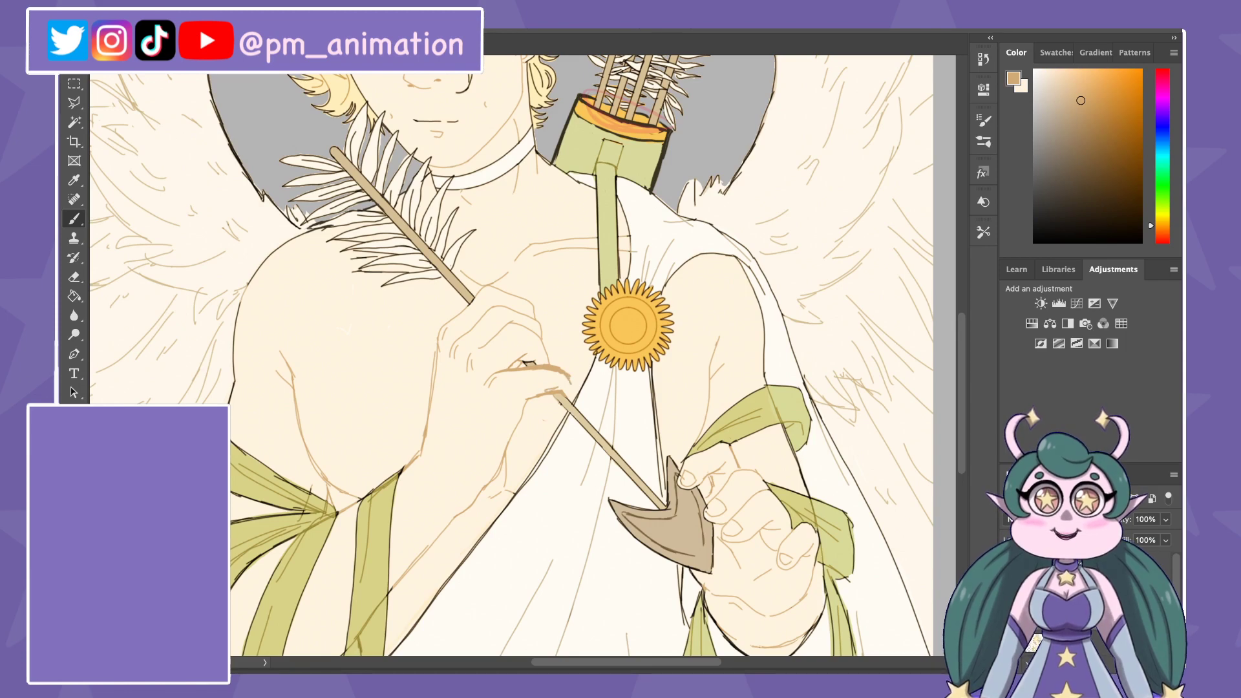
{"action": "left_click_drag", "start_coordinate": [561, 375], "coordinate": [572, 383]}
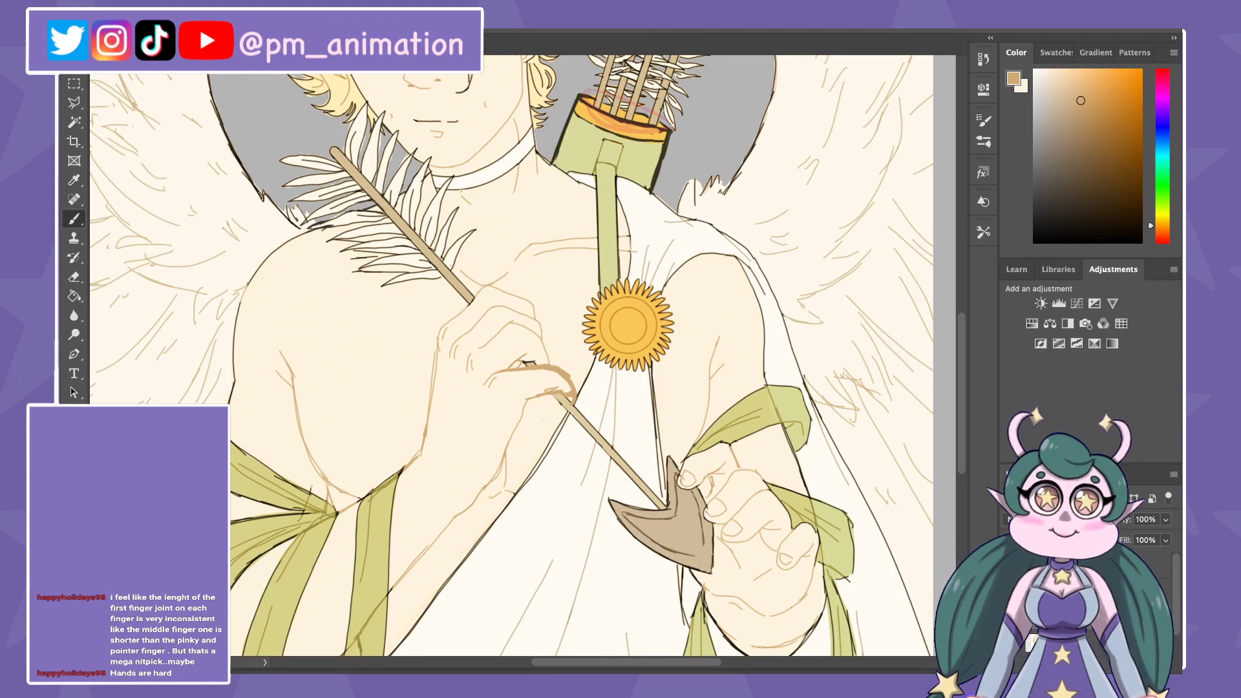
{"action": "key", "text": "x"}
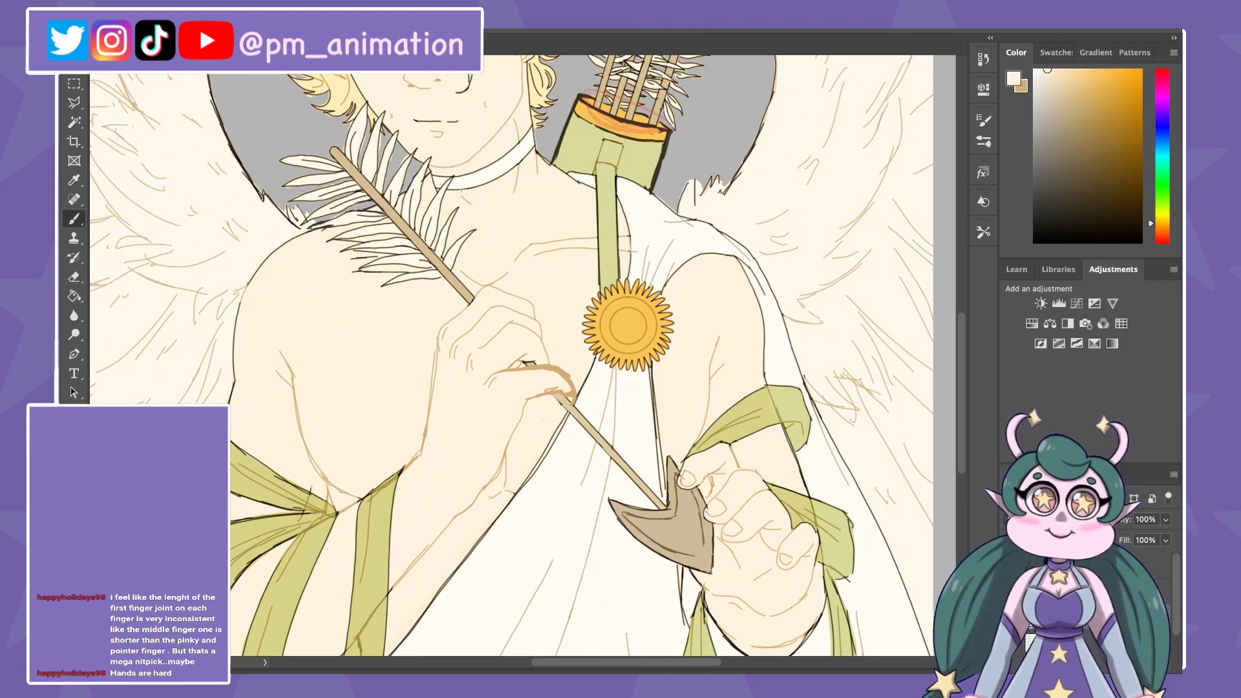
{"action": "key", "text": "ctrl+minus"}
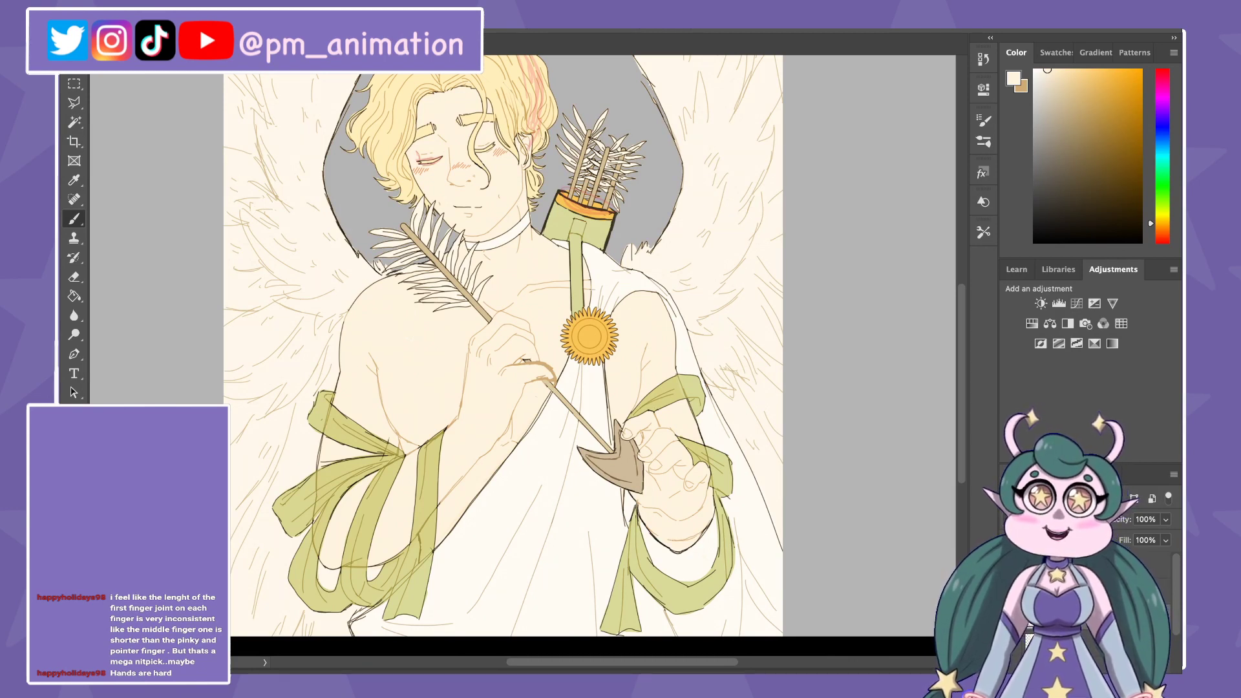
{"action": "key", "text": "x"}
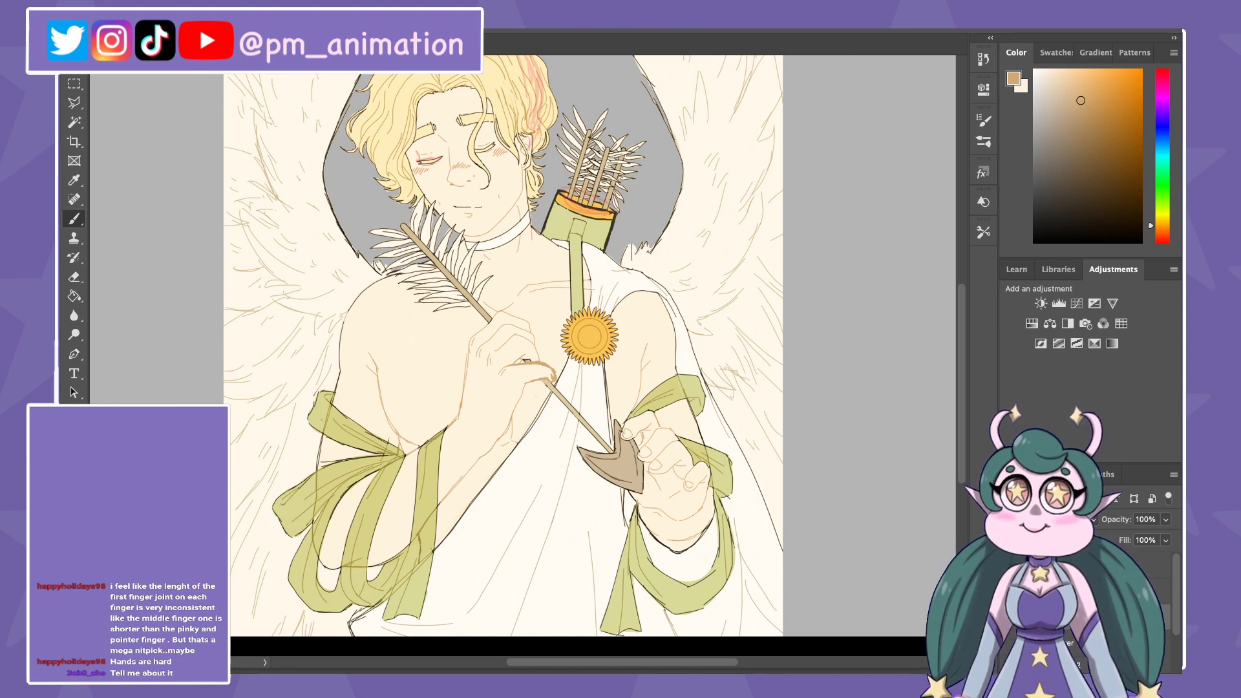
Step: Sample a near-white colour from the robe, switch to the eraser, and zoom out to the full painting
{"action": "key", "text": "ctrl+plus"}
{"action": "scroll", "coordinate": [523, 355], "scroll_direction": "down", "scroll_amount": 5}
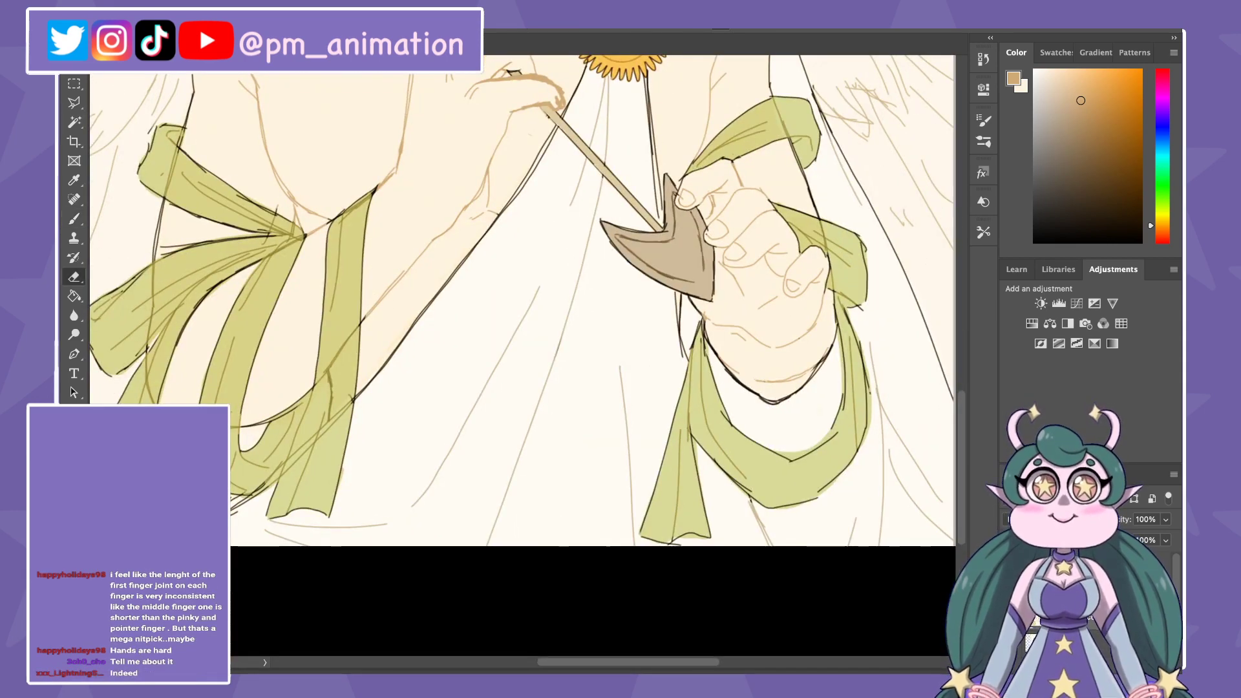
{"action": "left_click", "coordinate": [689, 543], "text": "alt"}
{"action": "left_click_drag", "start_coordinate": [689, 543], "coordinate": [688, 523]}
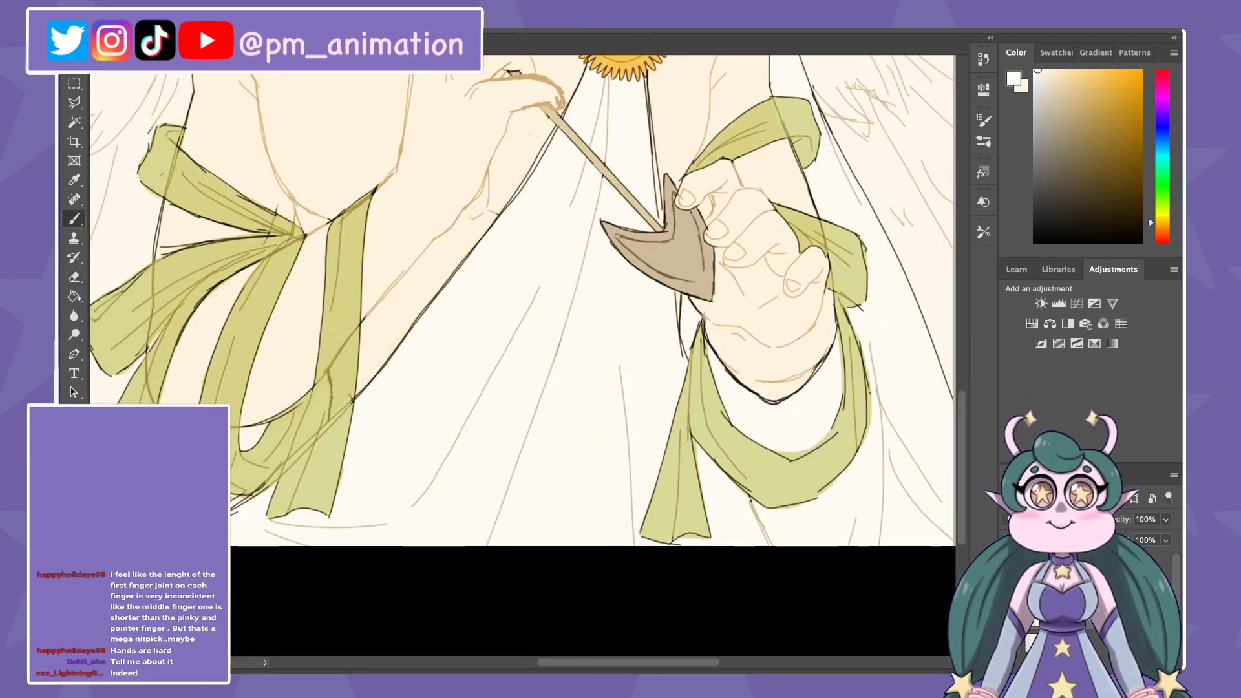
{"action": "scroll", "coordinate": [522, 360], "scroll_direction": "up", "scroll_amount": 6}
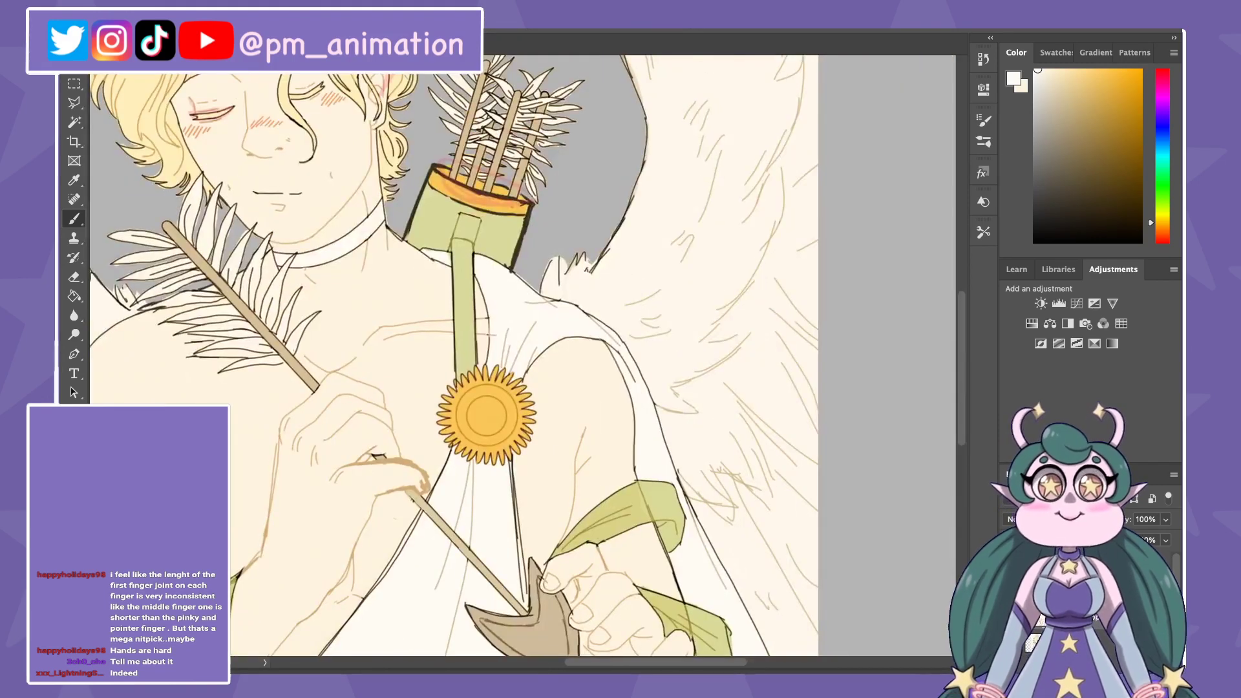
{"action": "scroll", "coordinate": [522, 361], "scroll_direction": "up", "scroll_amount": 5}
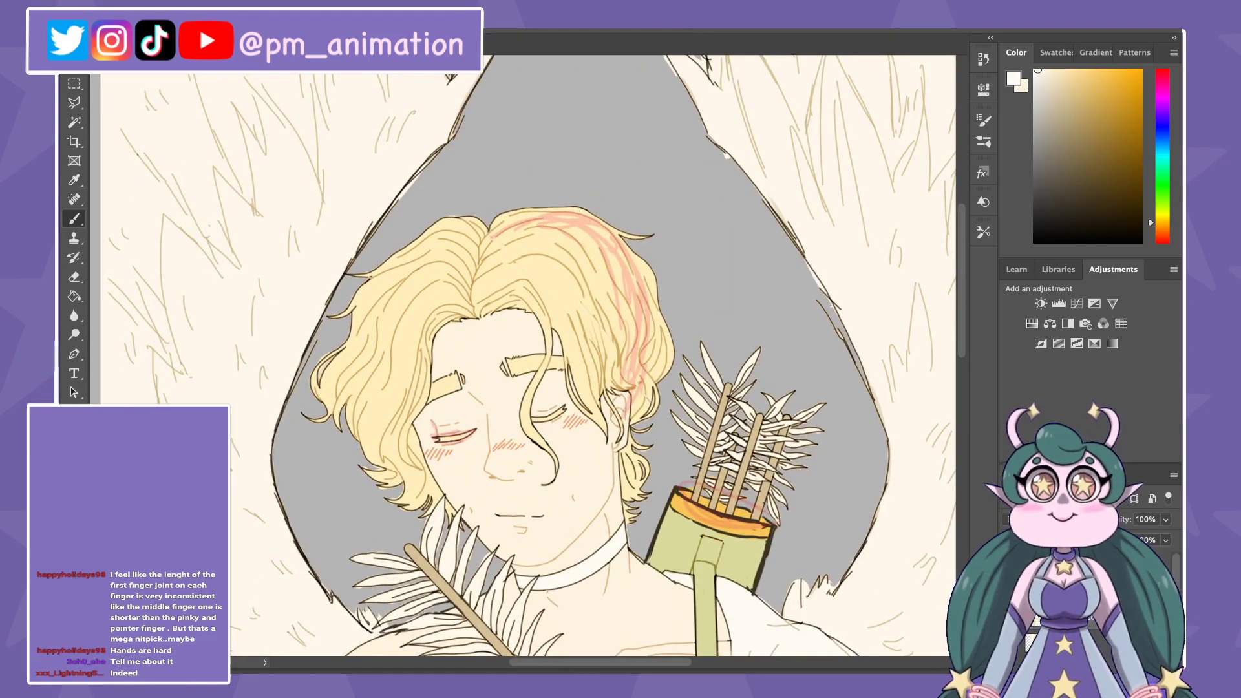
{"action": "key", "text": "e"}
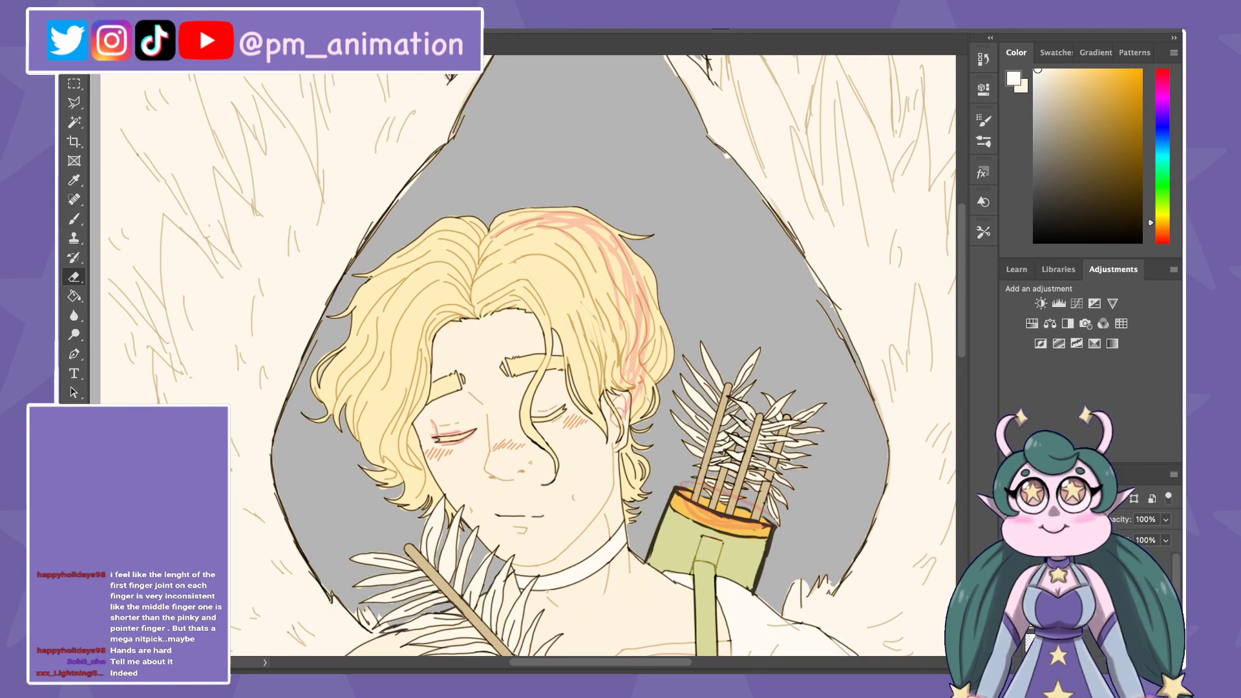
{"action": "key", "text": "ctrl+minus"}
{"action": "key", "text": "ctrl+minus"}
{"action": "key", "text": "ctrl+minus"}
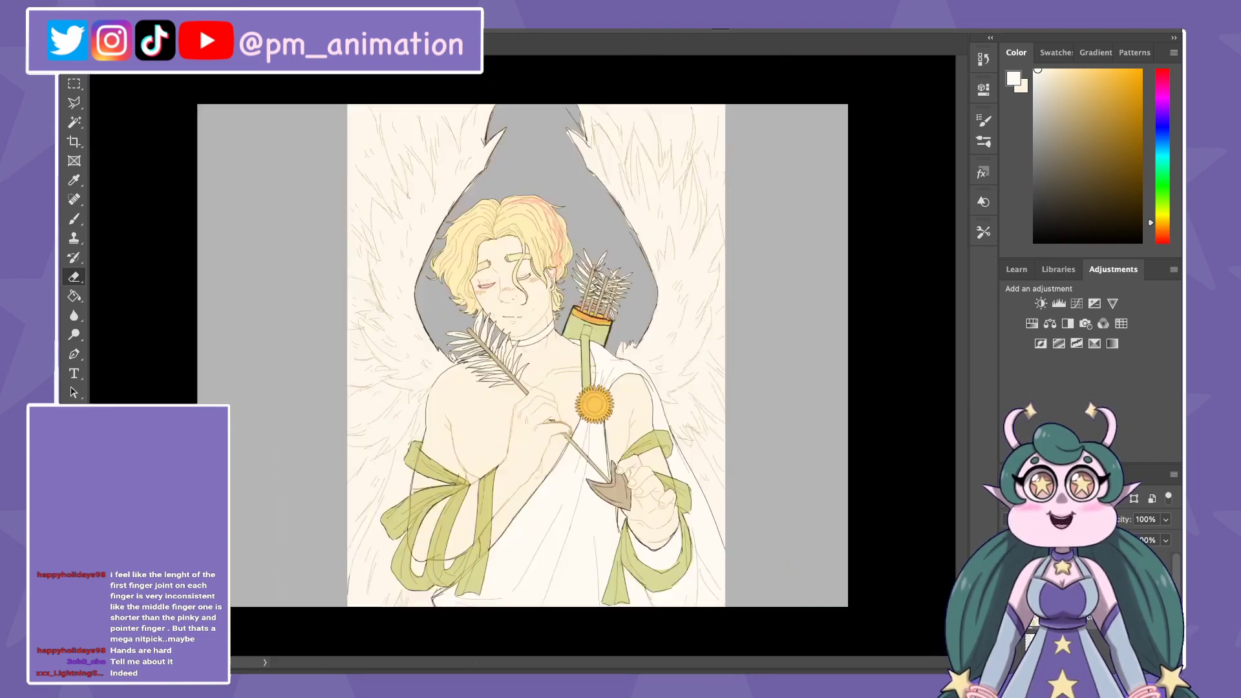
{"action": "key", "text": "ctrl+minus"}
Step: Select a rectangle over the upper figure and bucket-fill the grey shape behind him beige
{"action": "key", "text": "m"}
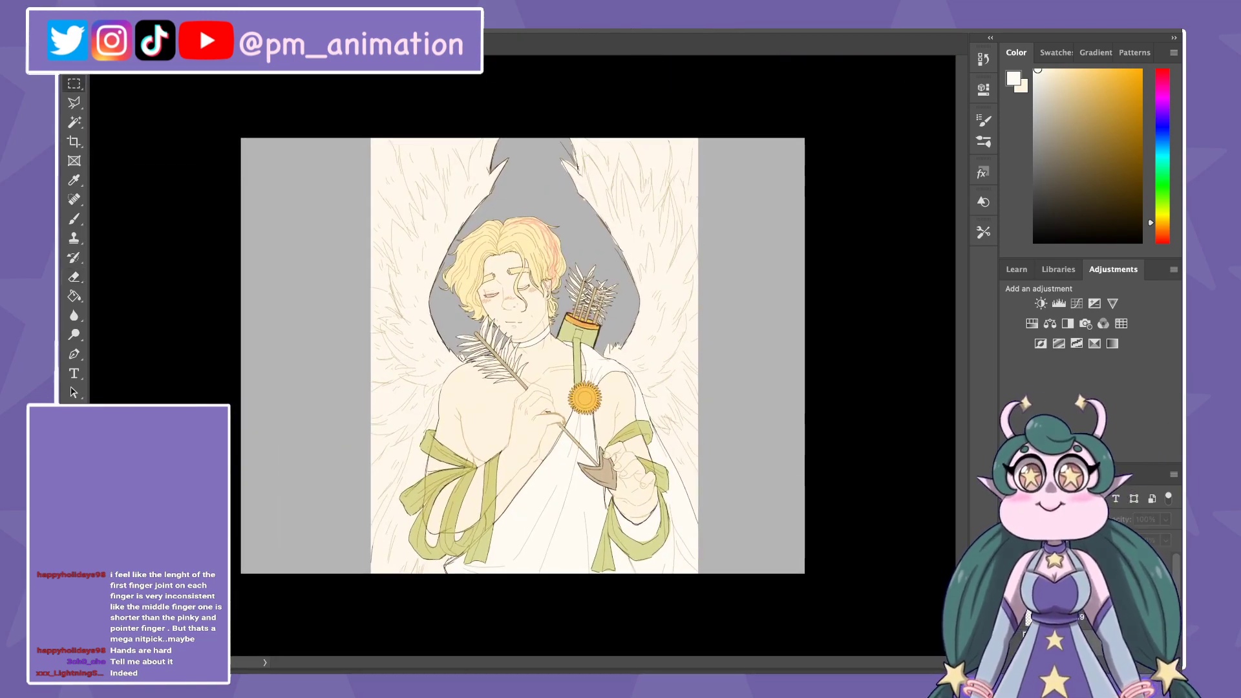
{"action": "mouse_move", "coordinate": [396, 138]}
{"action": "left_mouse_down"}
{"action": "mouse_move", "coordinate": [624, 442]}
{"action": "mouse_move", "coordinate": [670, 465]}
{"action": "left_mouse_up"}
{"action": "key", "text": "g"}
{"action": "left_click", "coordinate": [530, 194]}
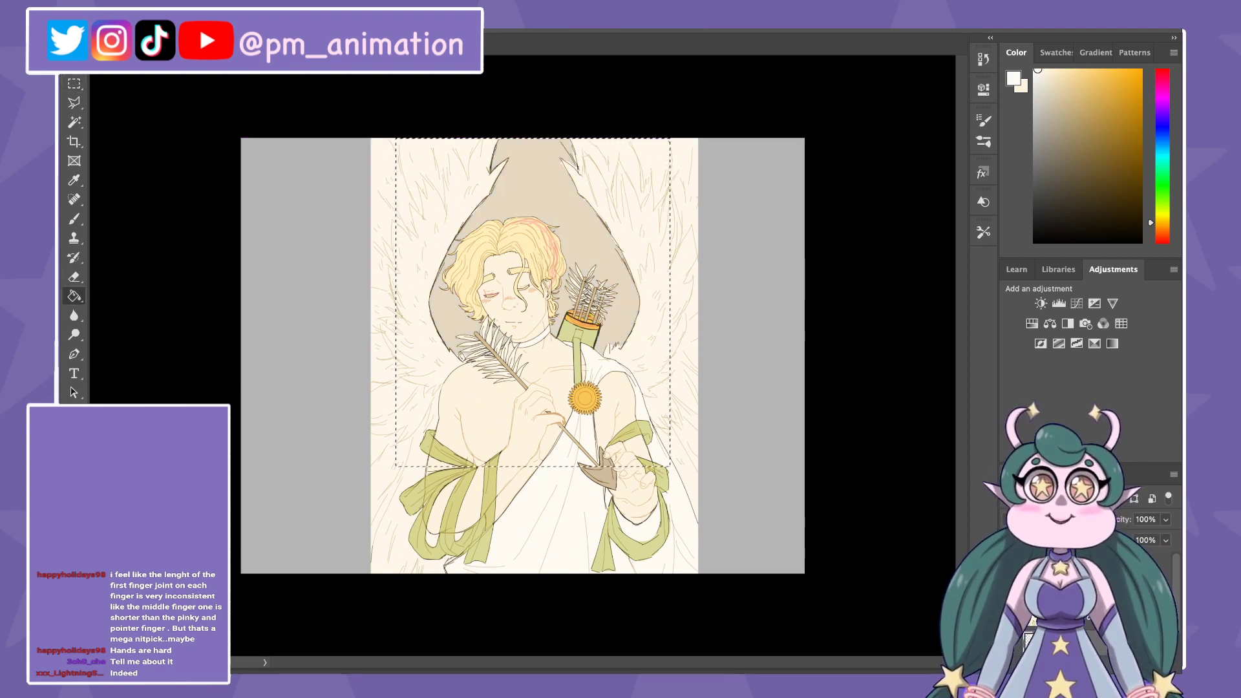
{"action": "left_click", "coordinate": [515, 173], "text": "alt"}
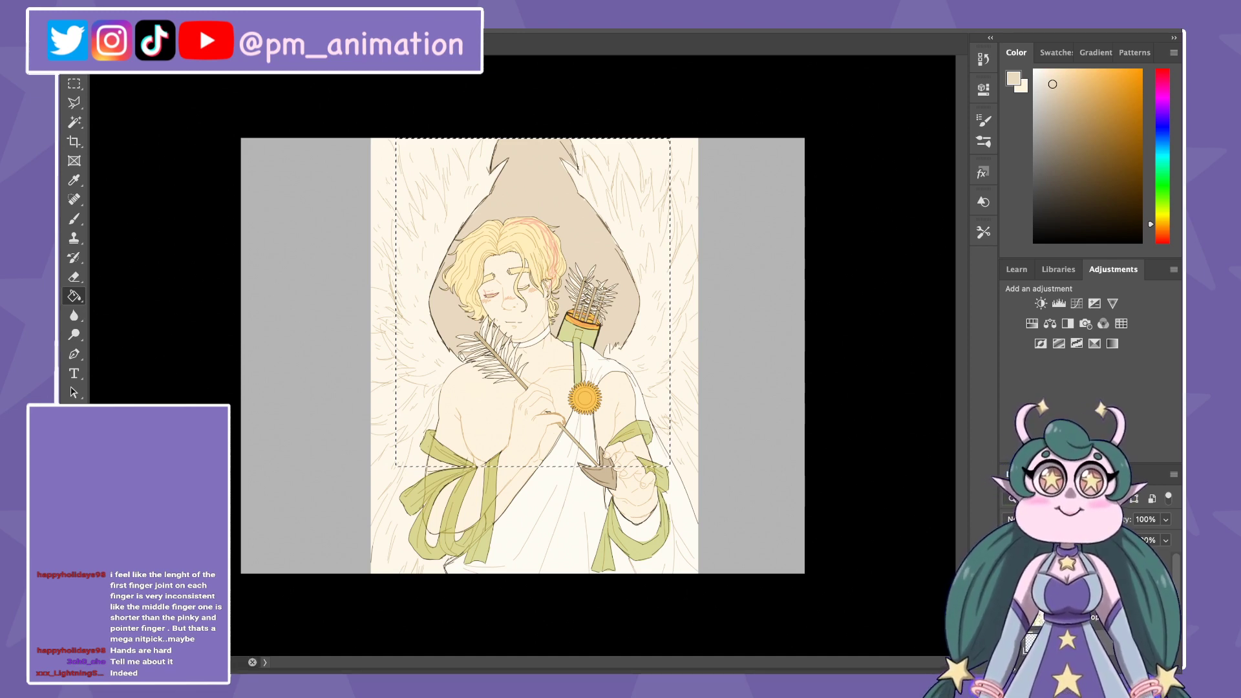
Step: Undo the pink hair strokes and refill the background shape a darker brownish grey
{"action": "key", "text": "ctrl+z"}
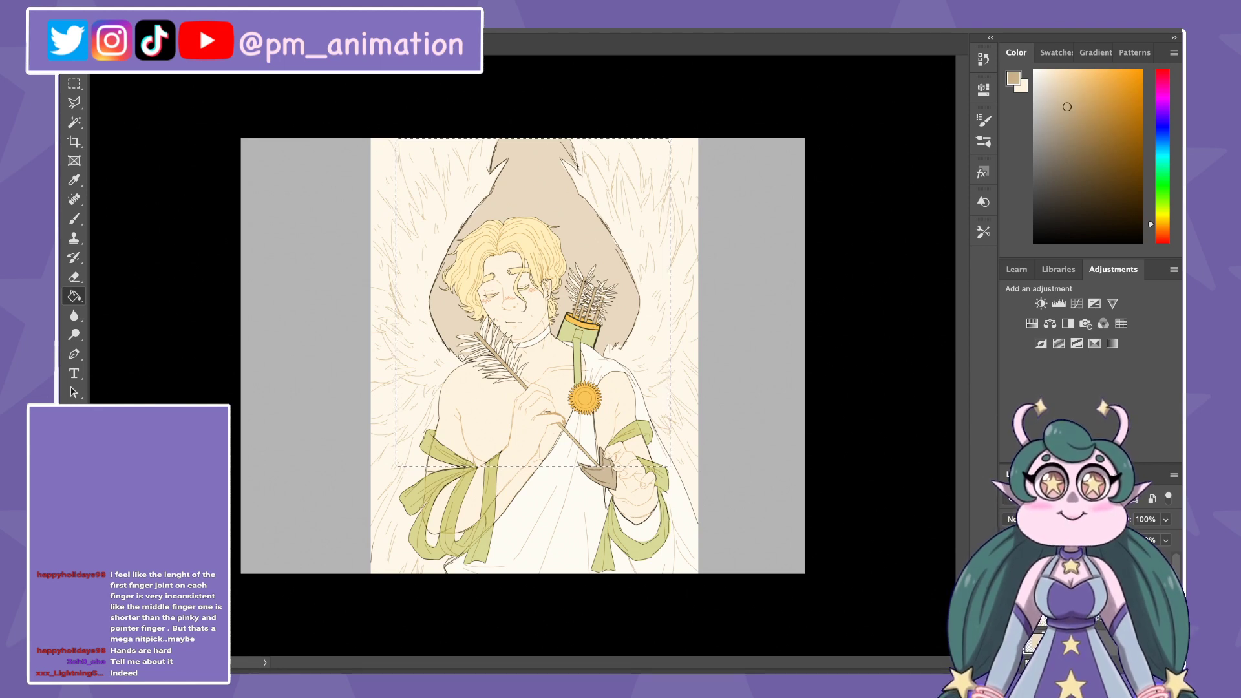
{"action": "key", "text": "alt+shift+BackSpace"}
{"action": "key", "text": "ctrl+d"}
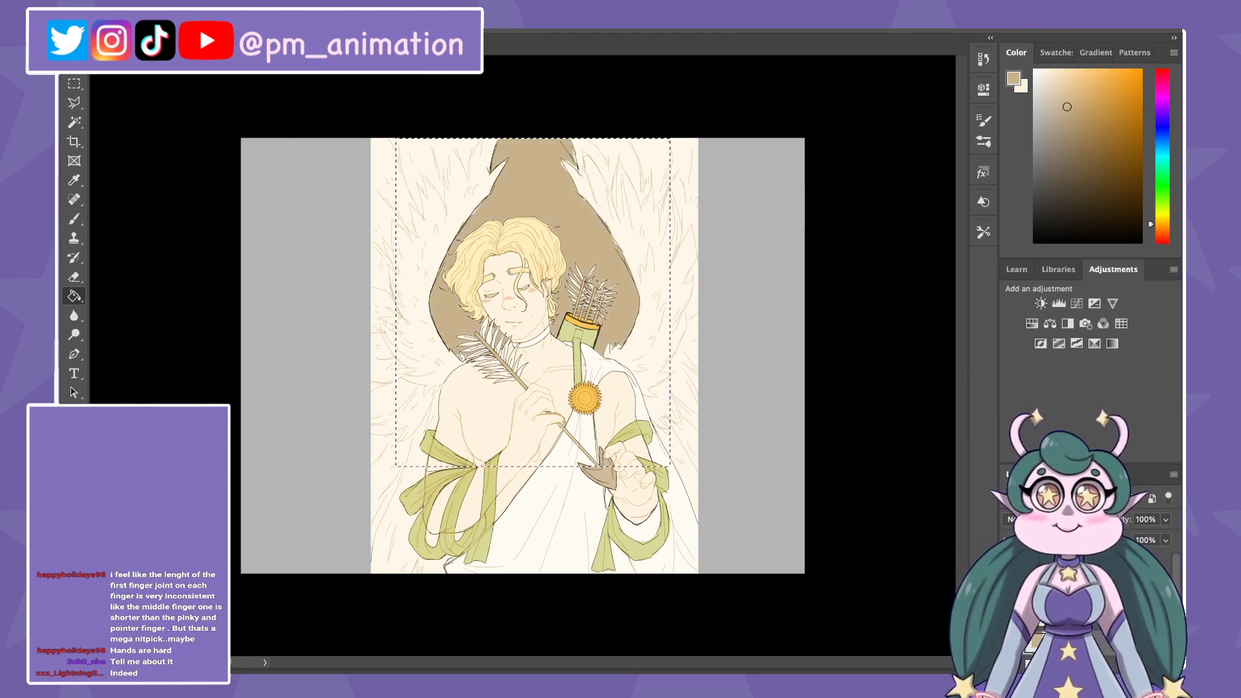
{"action": "left_click", "coordinate": [606, 476], "text": "alt"}
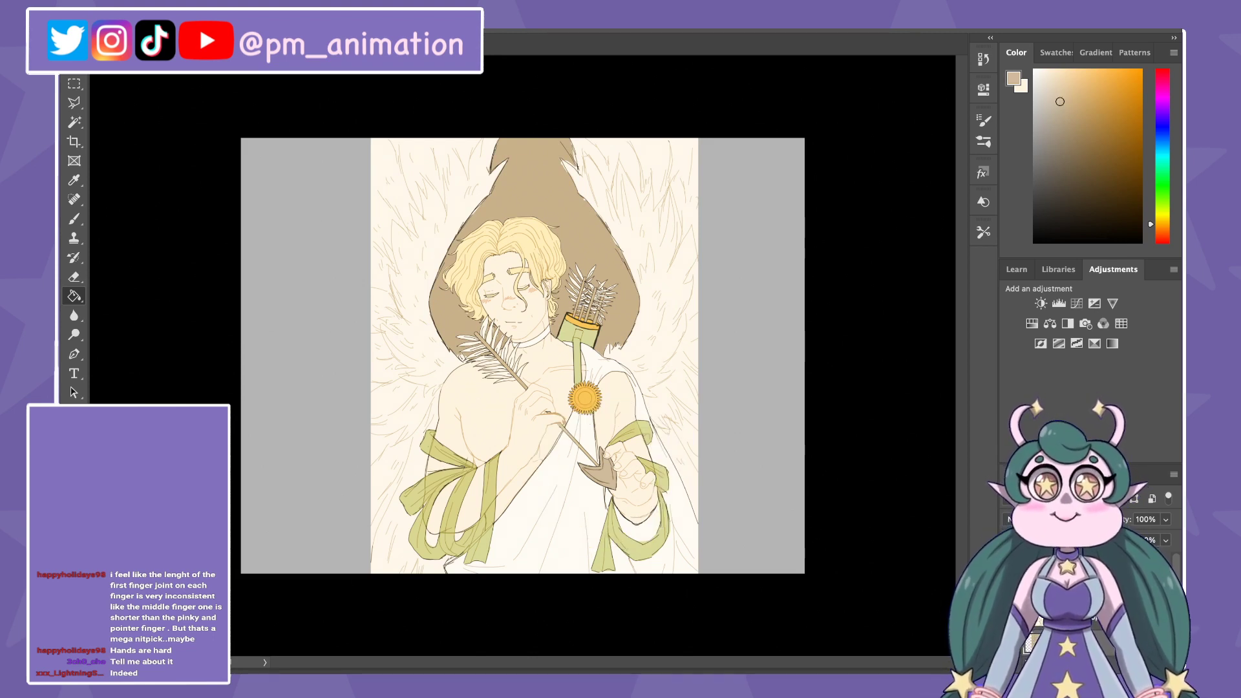
{"action": "key", "text": "alt+shift+BackSpace"}
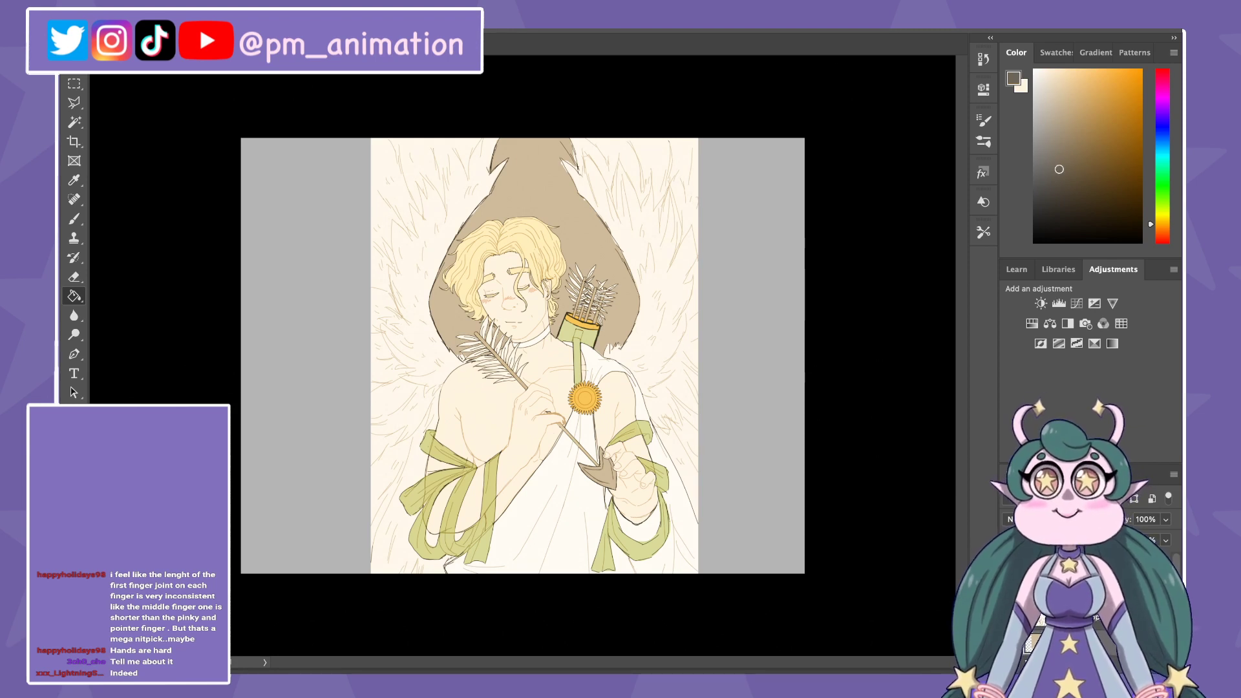
{"action": "key", "text": "alt+shift+BackSpace"}
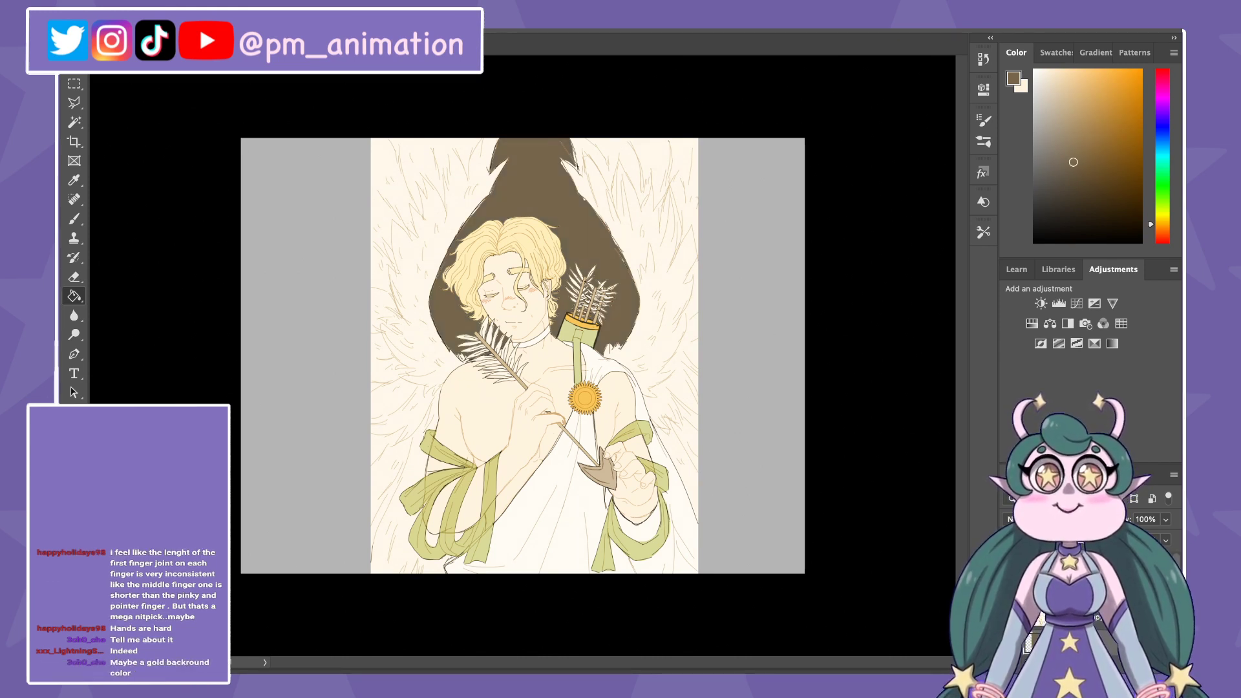
{"action": "left_click", "coordinate": [584, 399], "text": "alt"}
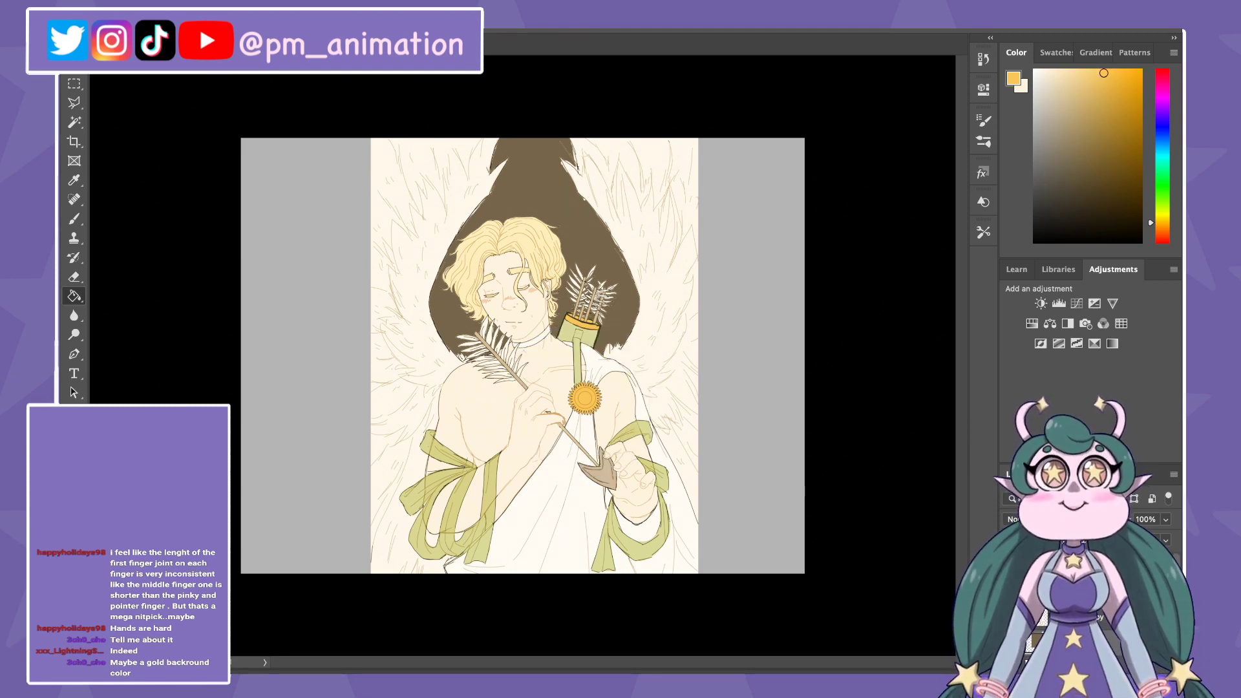
Step: Fill the pointed shape with the sunflower's golden yellow, then a more saturated orange-yellow
{"action": "left_click", "coordinate": [498, 333]}
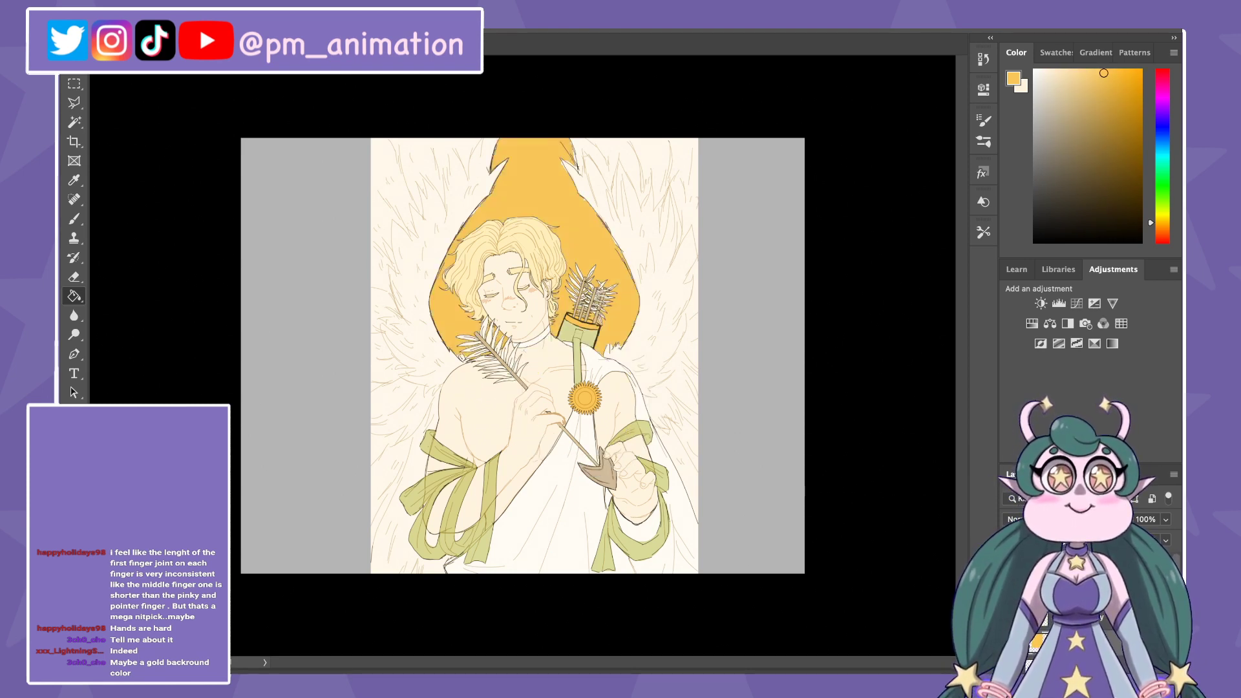
{"action": "left_click", "coordinate": [1139, 70]}
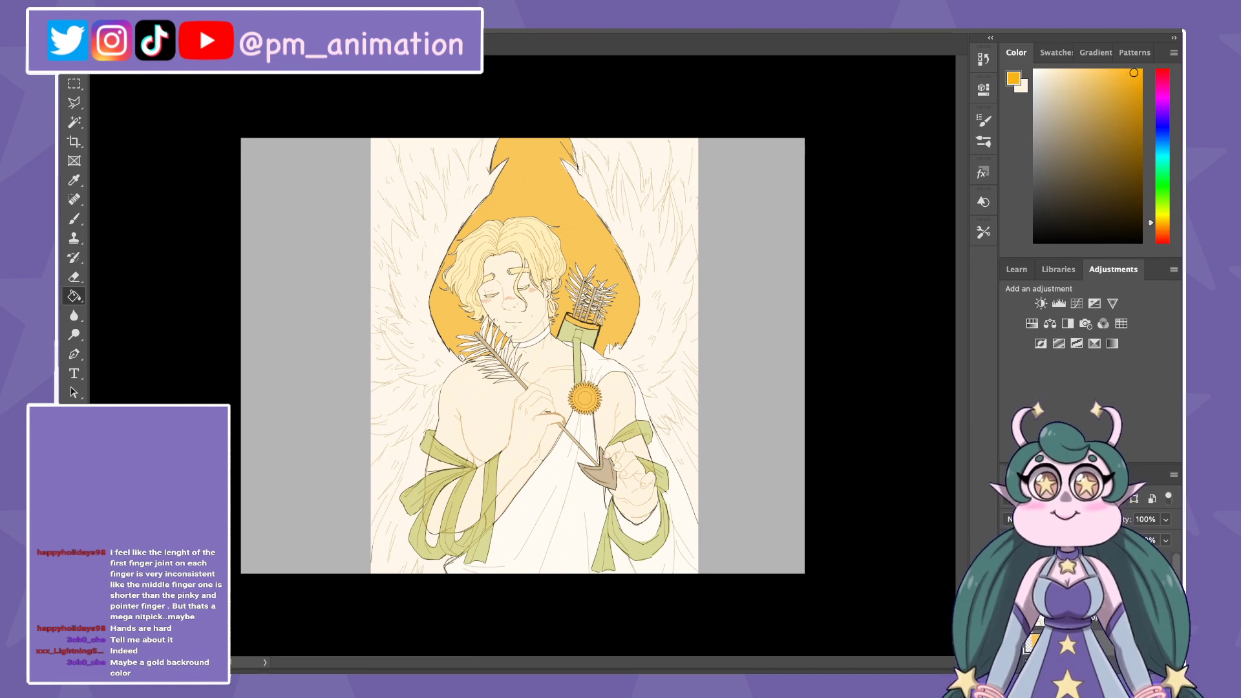
{"action": "left_click", "coordinate": [456, 285]}
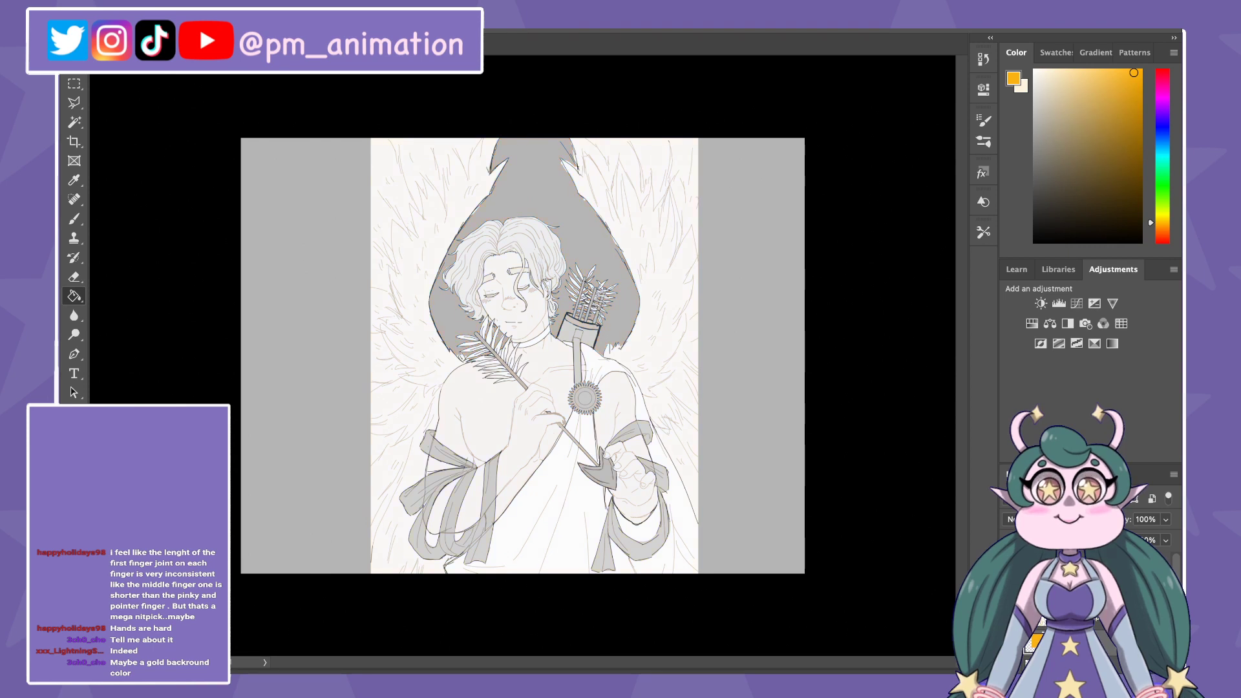
{"action": "key", "text": "ctrl+y"}
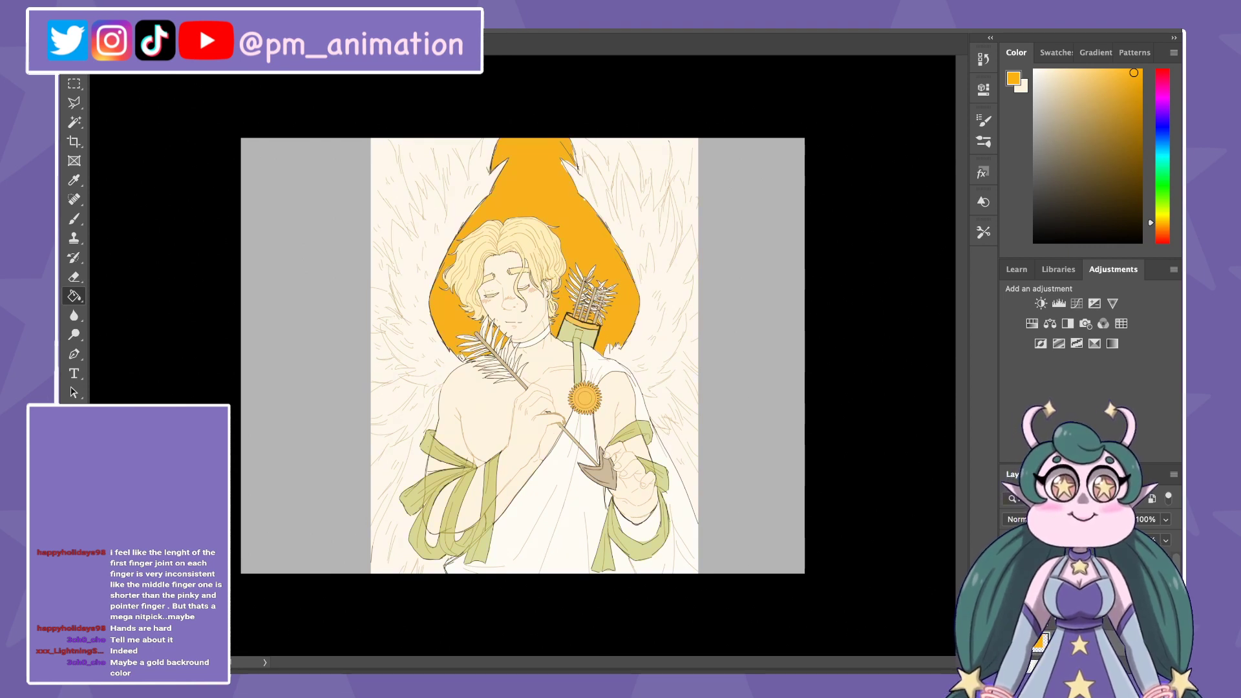
{"action": "left_click_drag", "start_coordinate": [1151, 222], "coordinate": [1151, 217]}
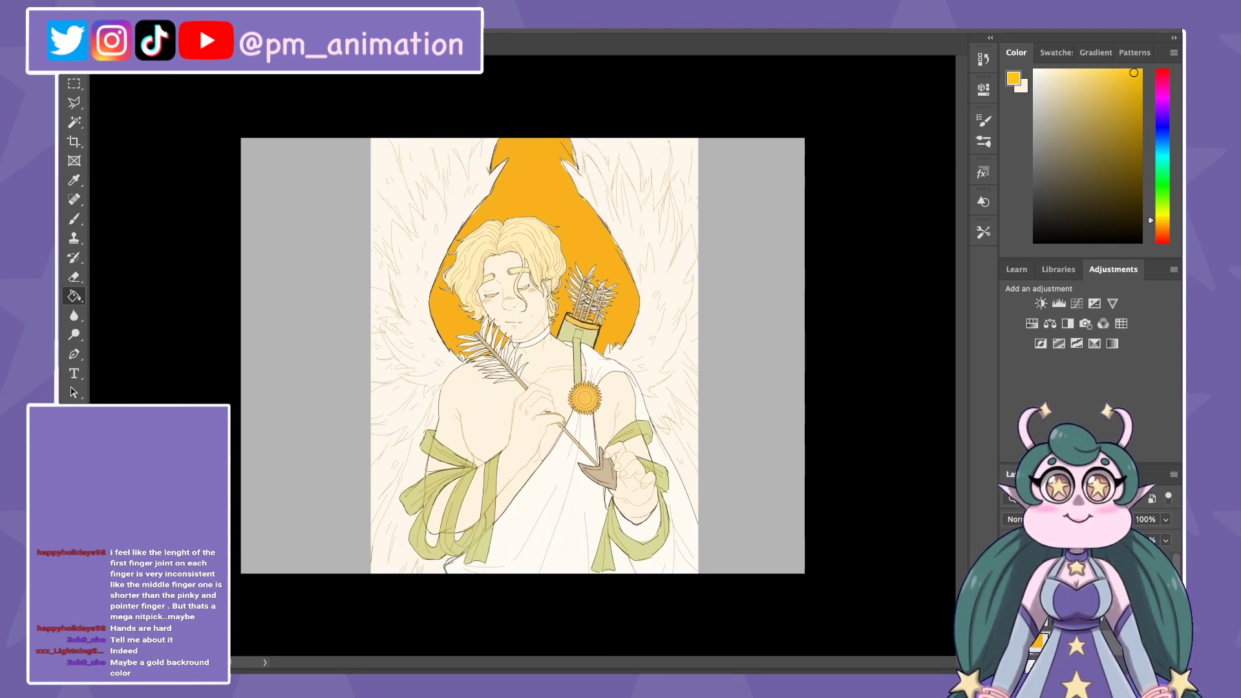
{"action": "key", "text": "alt+BackSpace"}
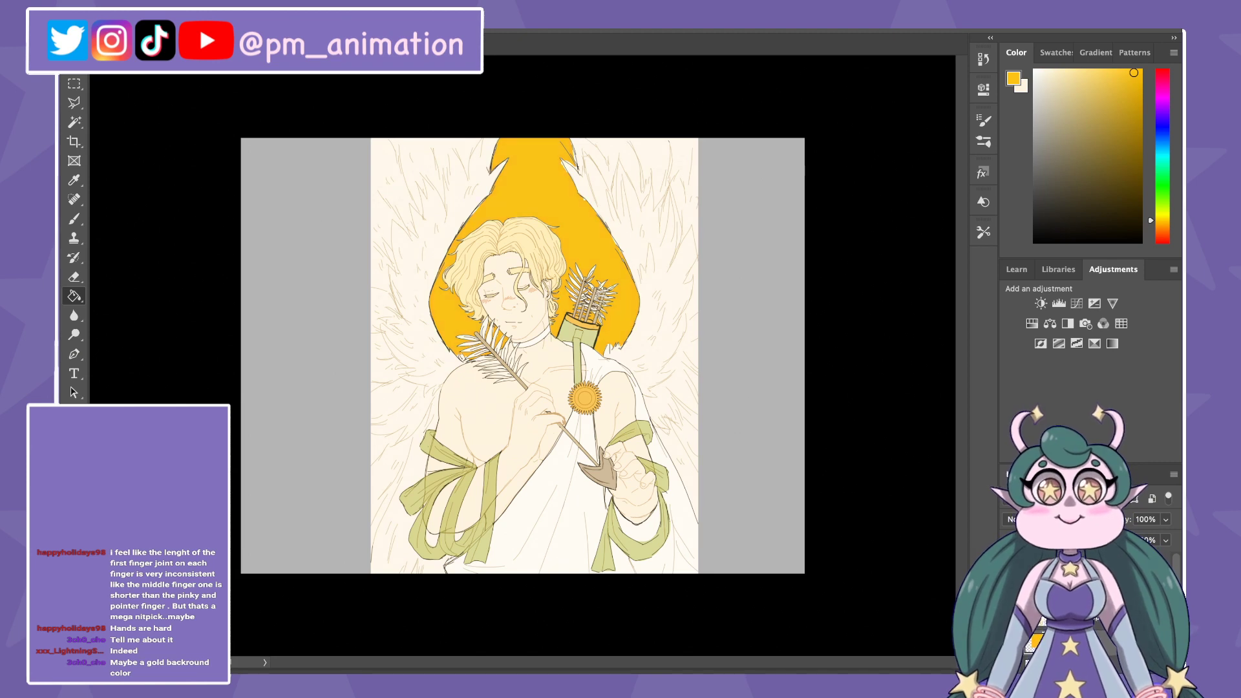
Step: Try deeper gold, pale yellow, saturated yellow and darker gold fills on the shape
{"action": "left_click", "coordinate": [1141, 71]}
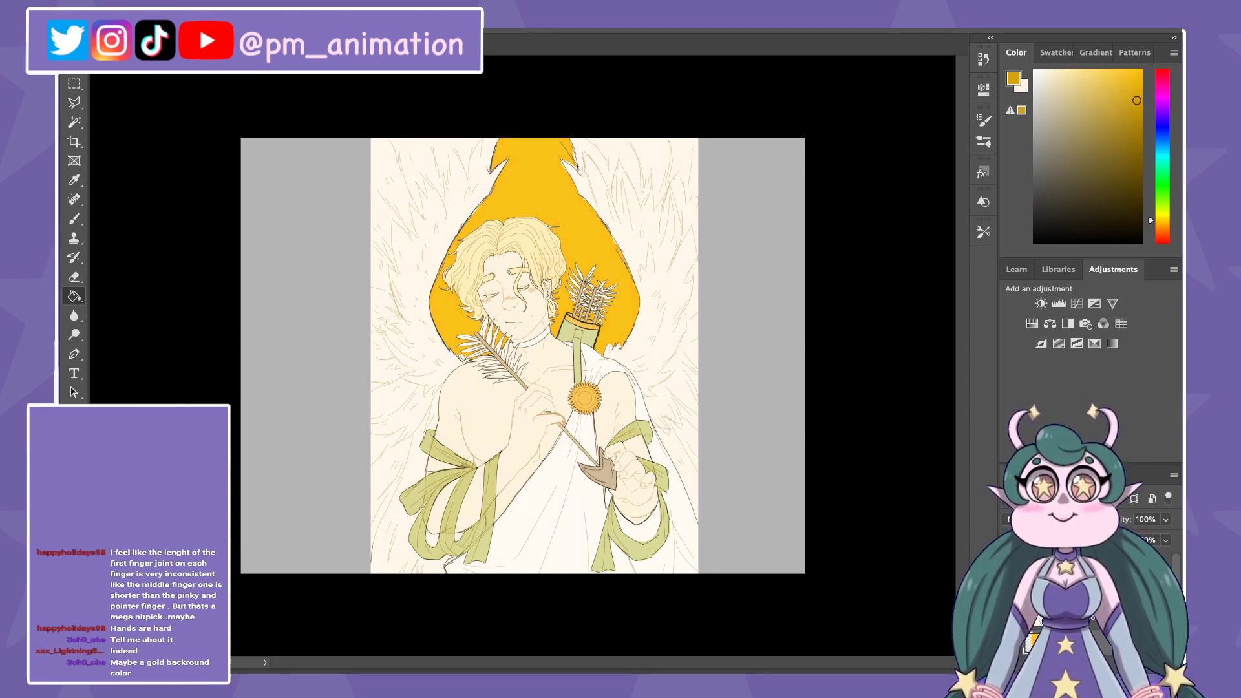
{"action": "key", "text": "alt+BackSpace"}
{"action": "left_click", "coordinate": [1081, 78]}
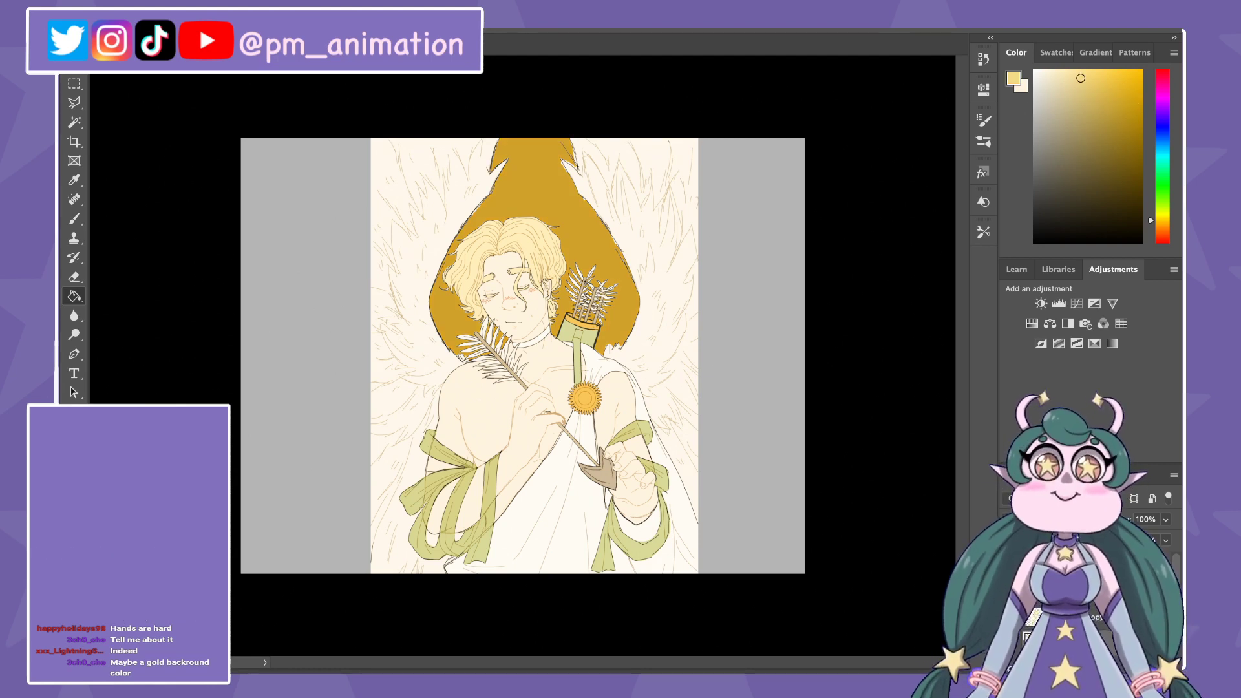
{"action": "key", "text": "alt+BackSpace"}
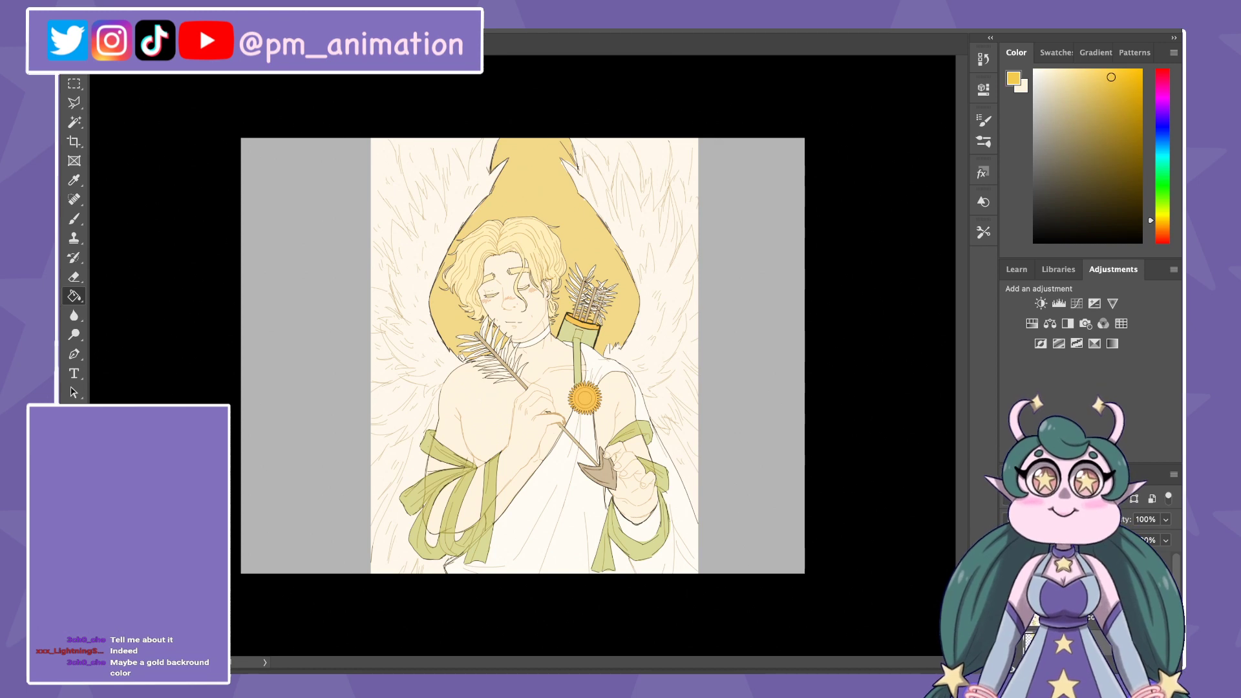
{"action": "left_click", "coordinate": [1111, 77]}
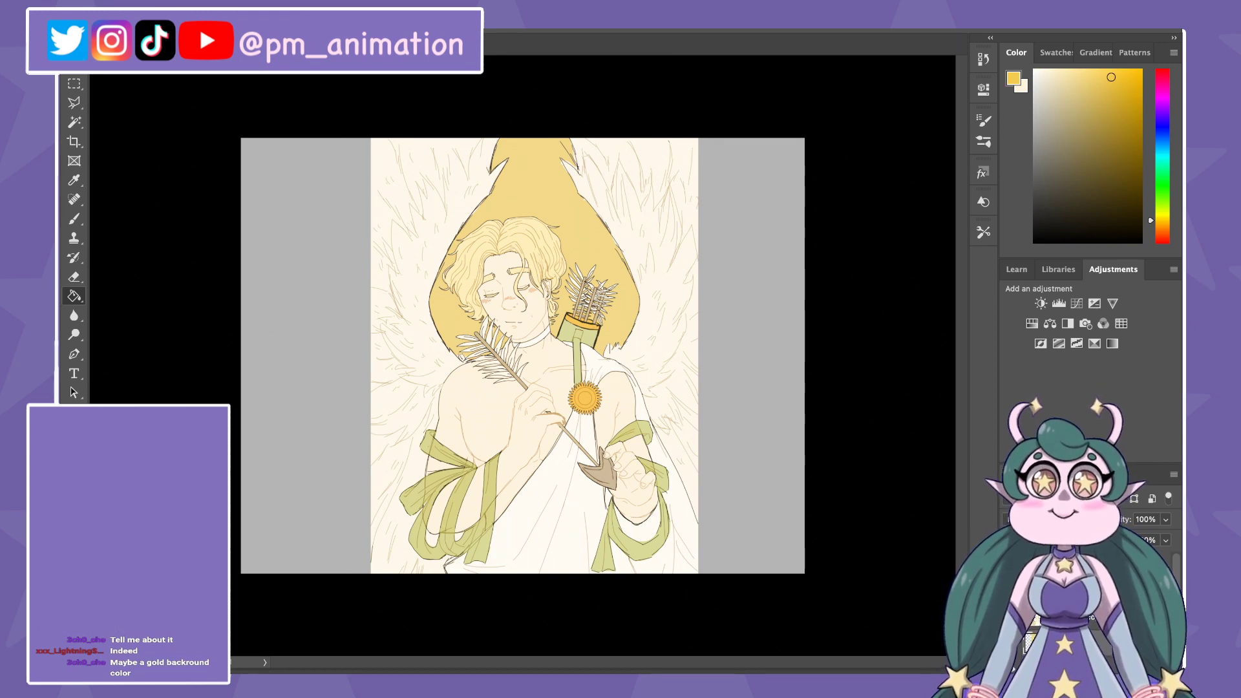
{"action": "key", "text": "alt+BackSpace"}
{"action": "left_click", "coordinate": [1141, 78]}
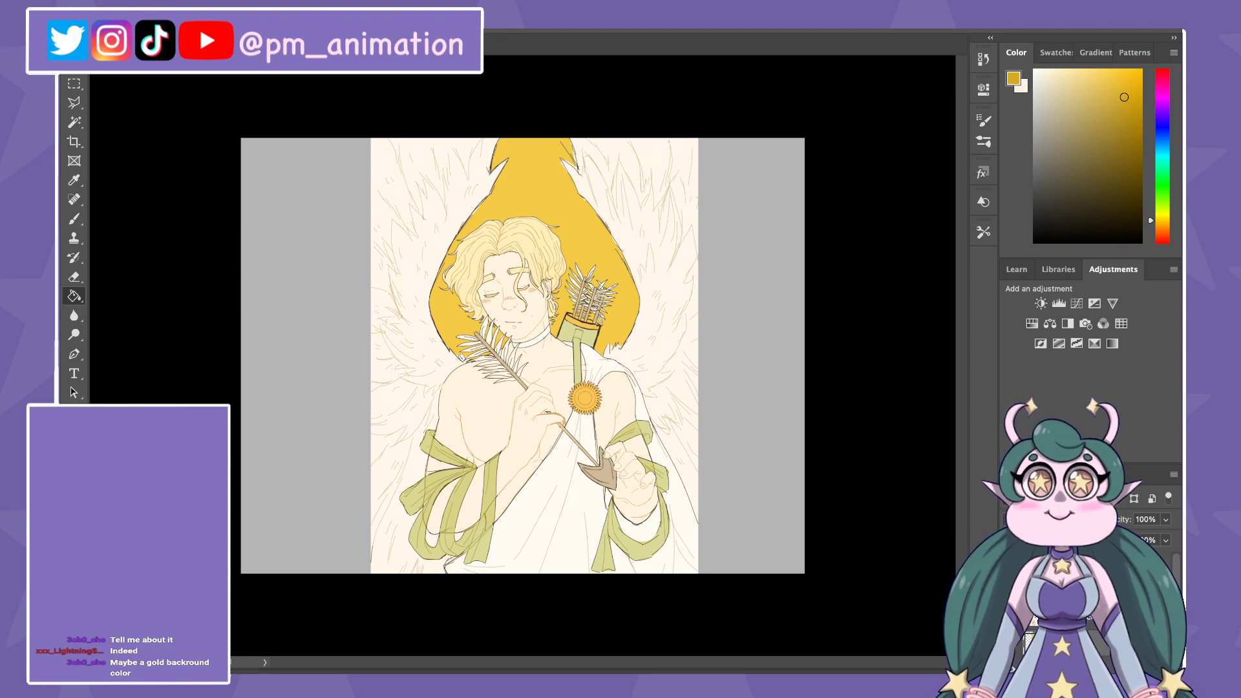
{"action": "key", "text": "alt+BackSpace"}
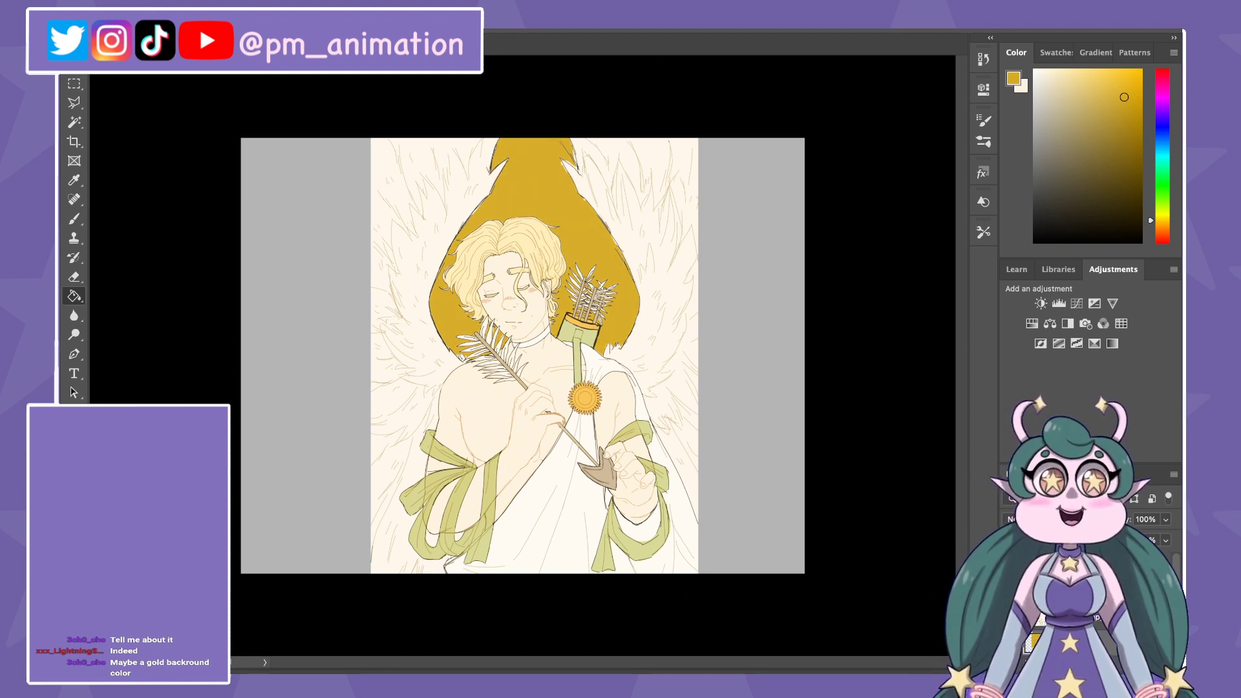
Step: Shift the hue toward orange and refill the shape with progressively brighter orange
{"action": "left_click", "coordinate": [1162, 227]}
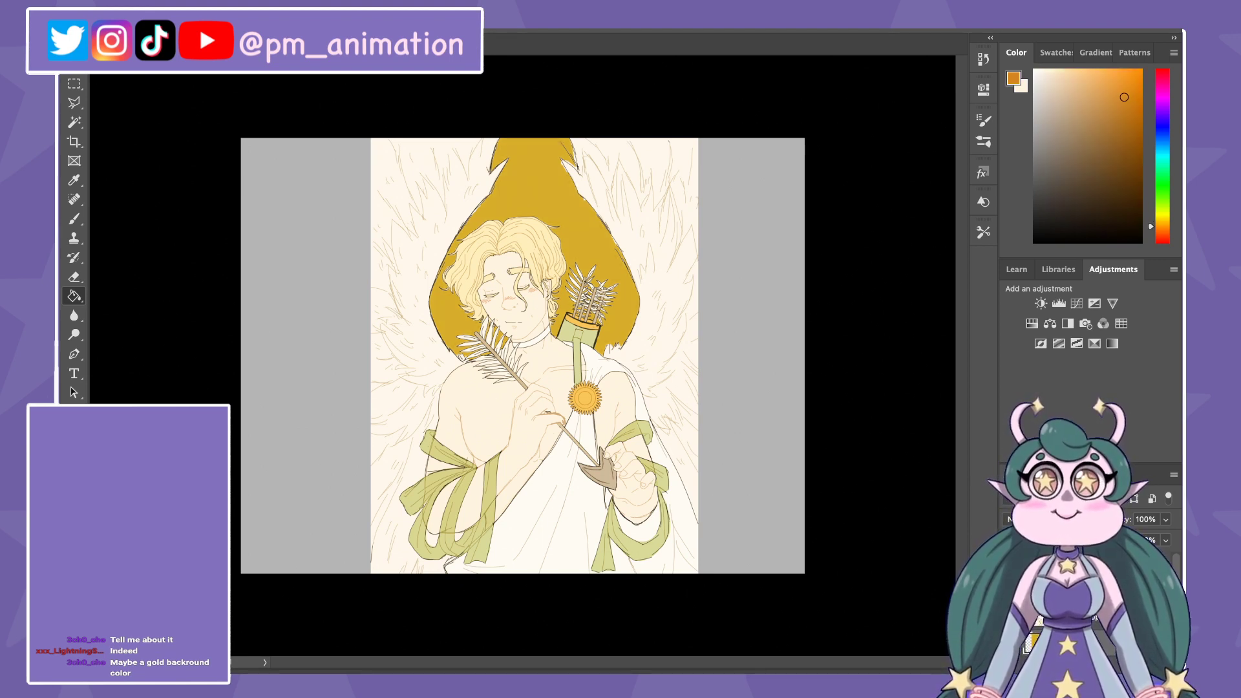
{"action": "key", "text": "alt+BackSpace"}
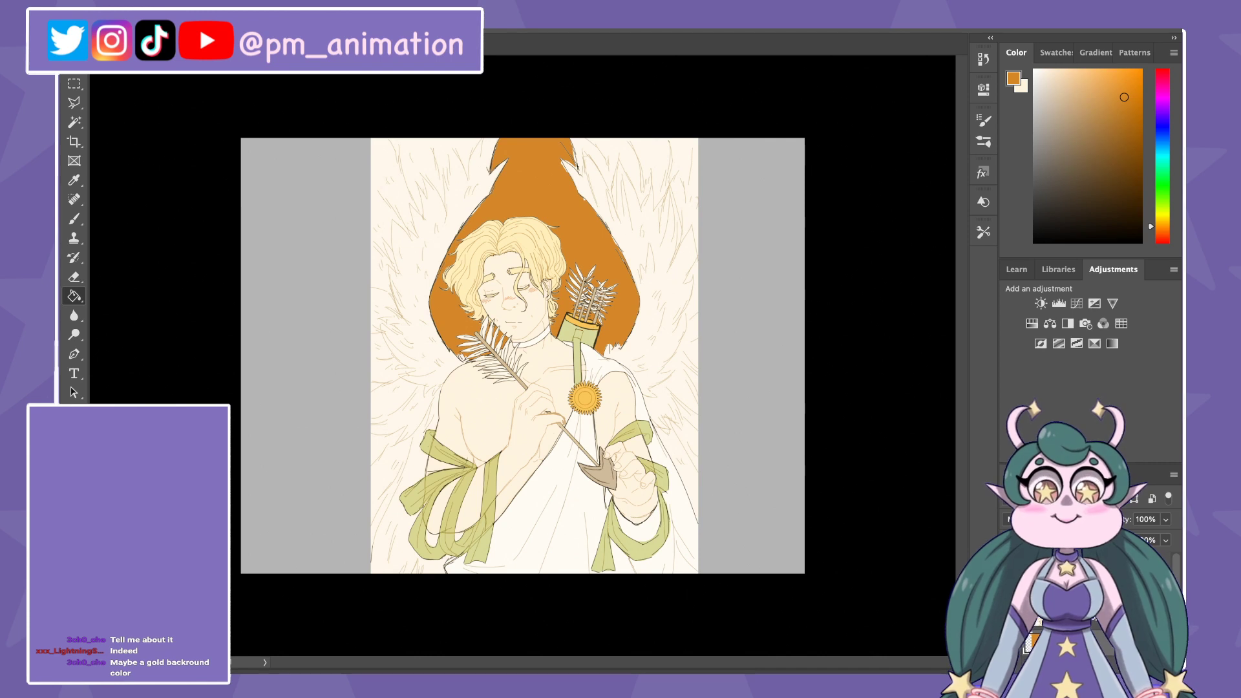
{"action": "left_click", "coordinate": [1130, 85]}
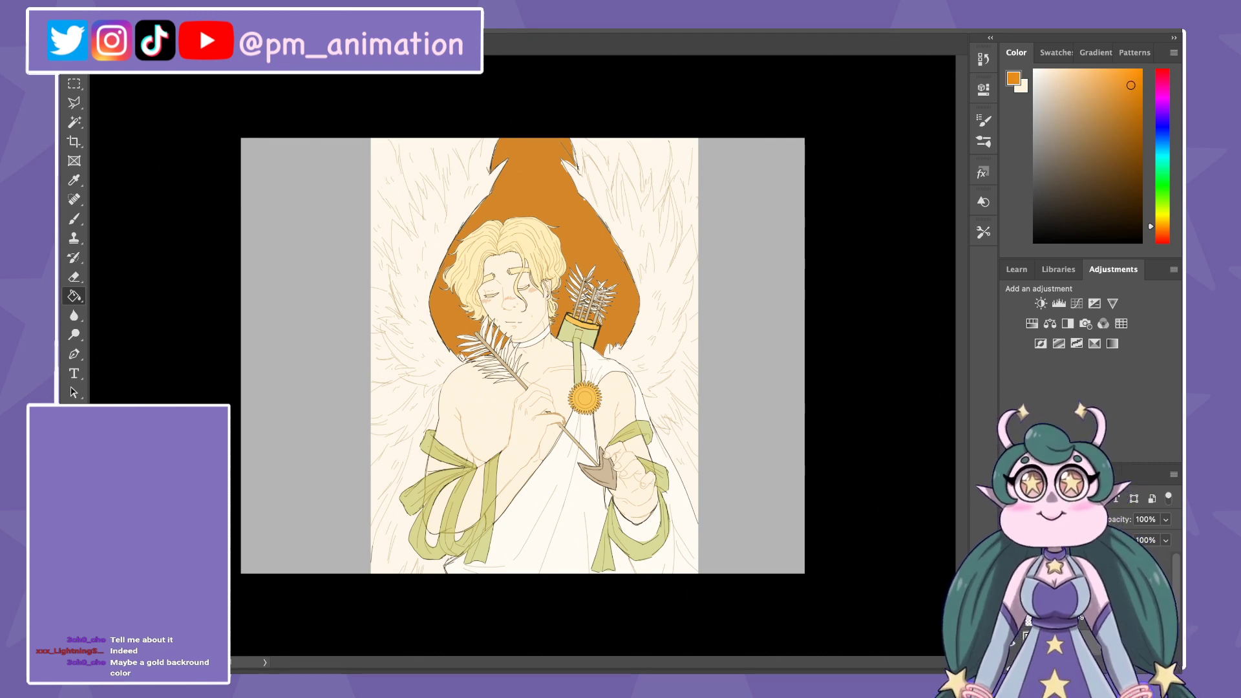
{"action": "key", "text": "alt+BackSpace"}
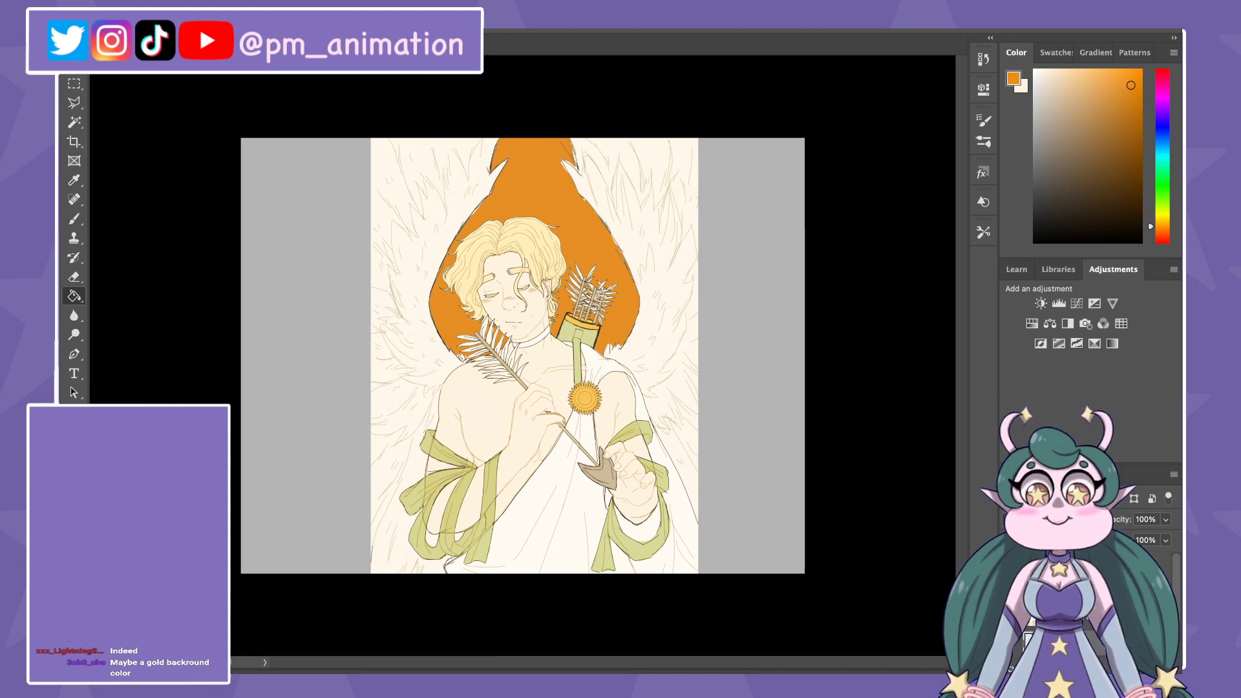
{"action": "left_click", "coordinate": [1142, 69]}
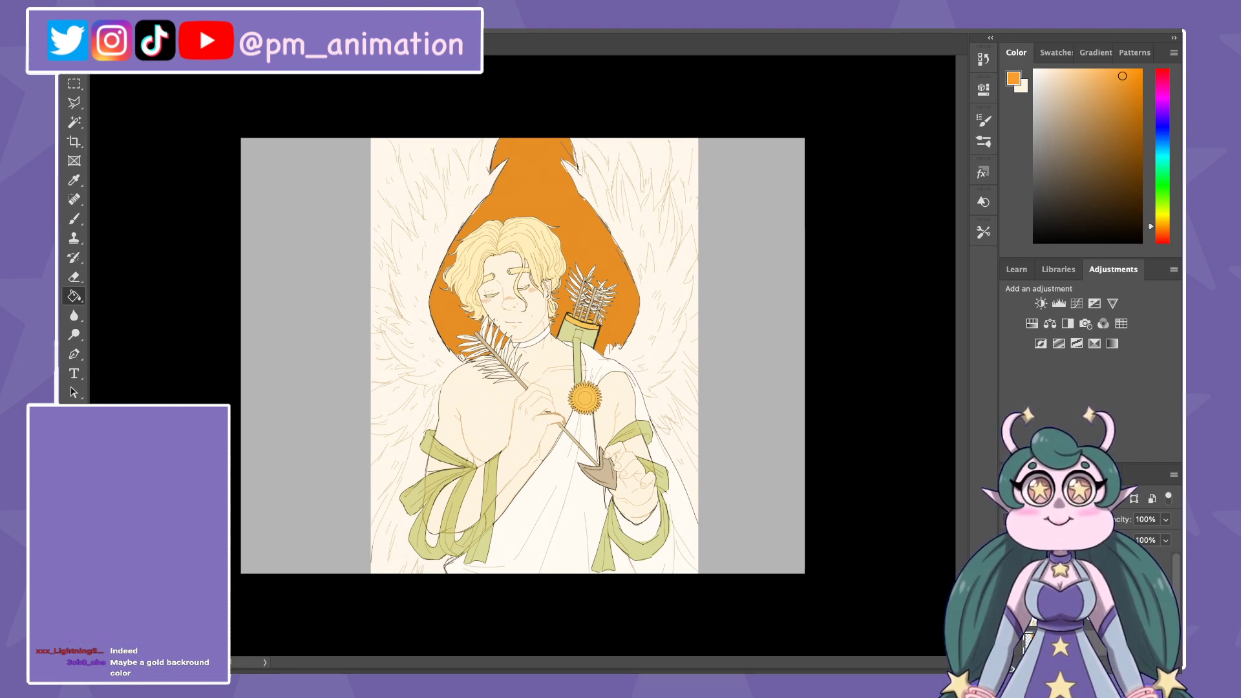
{"action": "key", "text": "alt+BackSpace"}
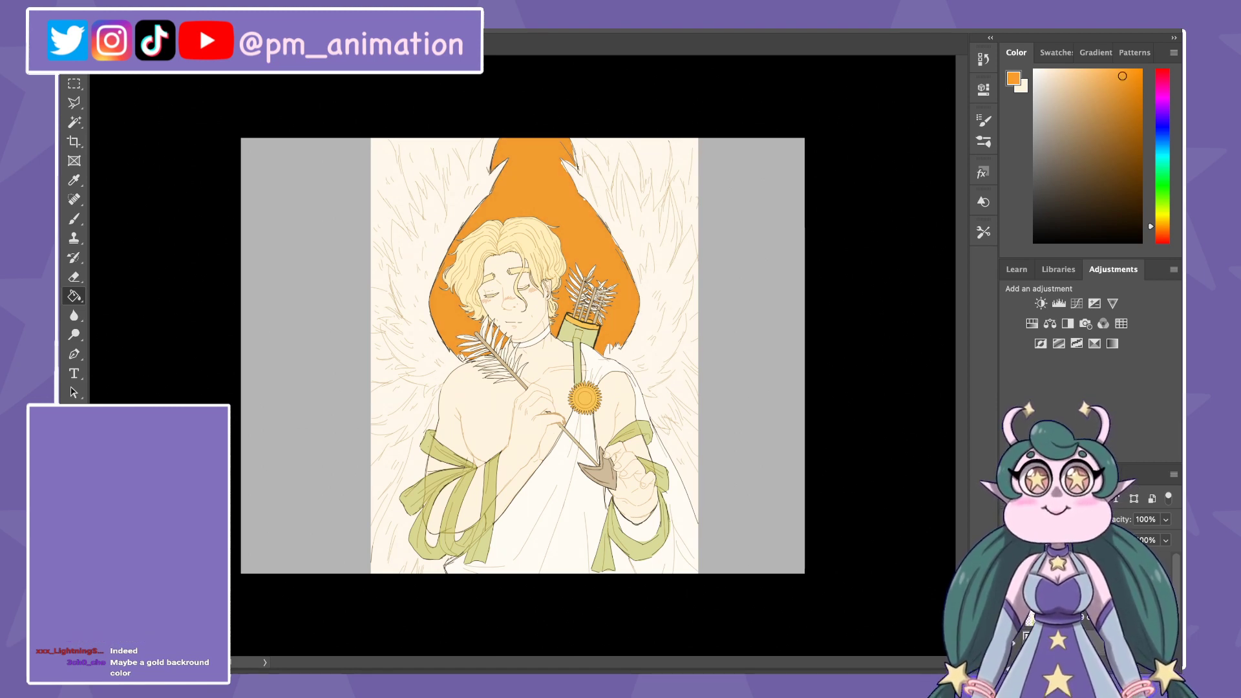
{"action": "key", "text": "ctrl+minus"}
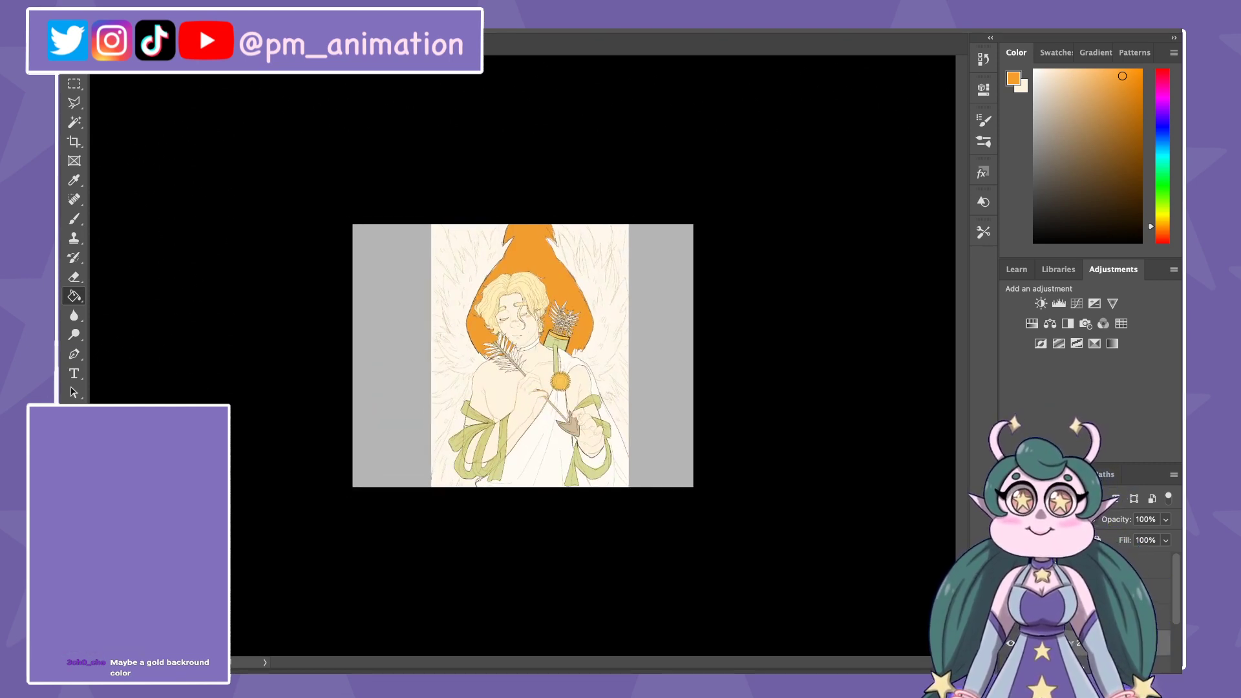
Step: Check values in greyscale, refill the halo with the lighter orange, and cancel a trial transform
{"action": "key", "text": "ctrl+y"}
{"action": "key", "text": "ctrl+y"}
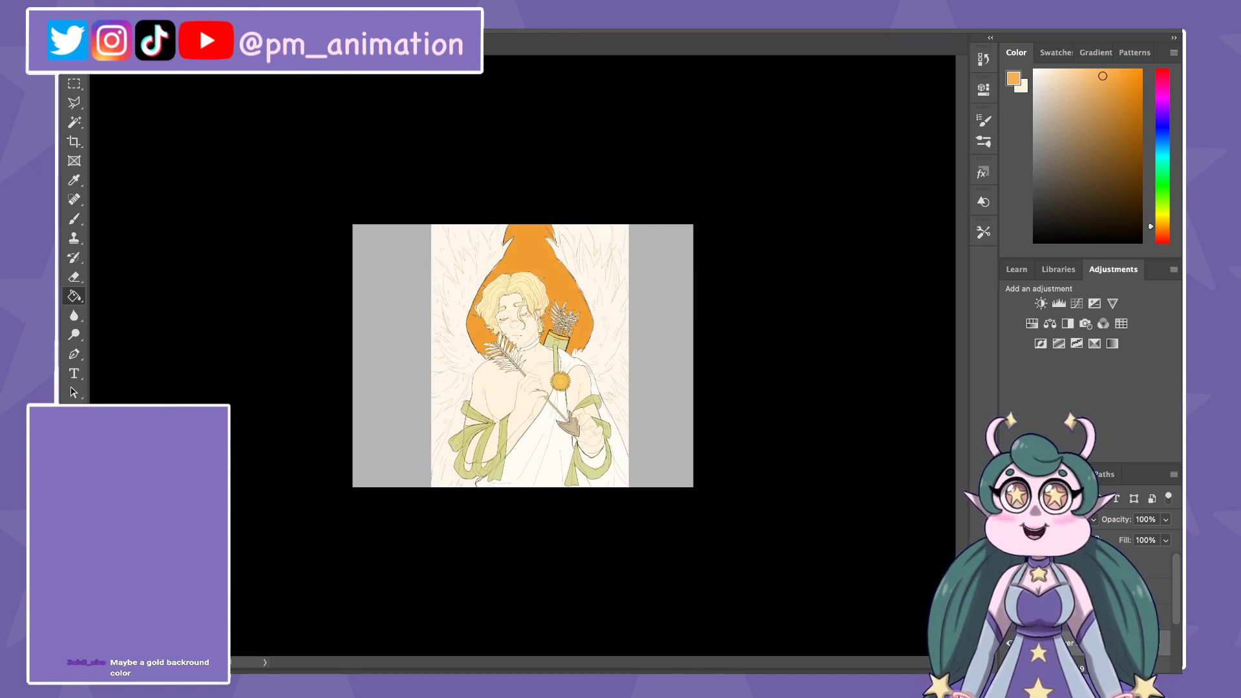
{"action": "key", "text": "alt+BackSpace"}
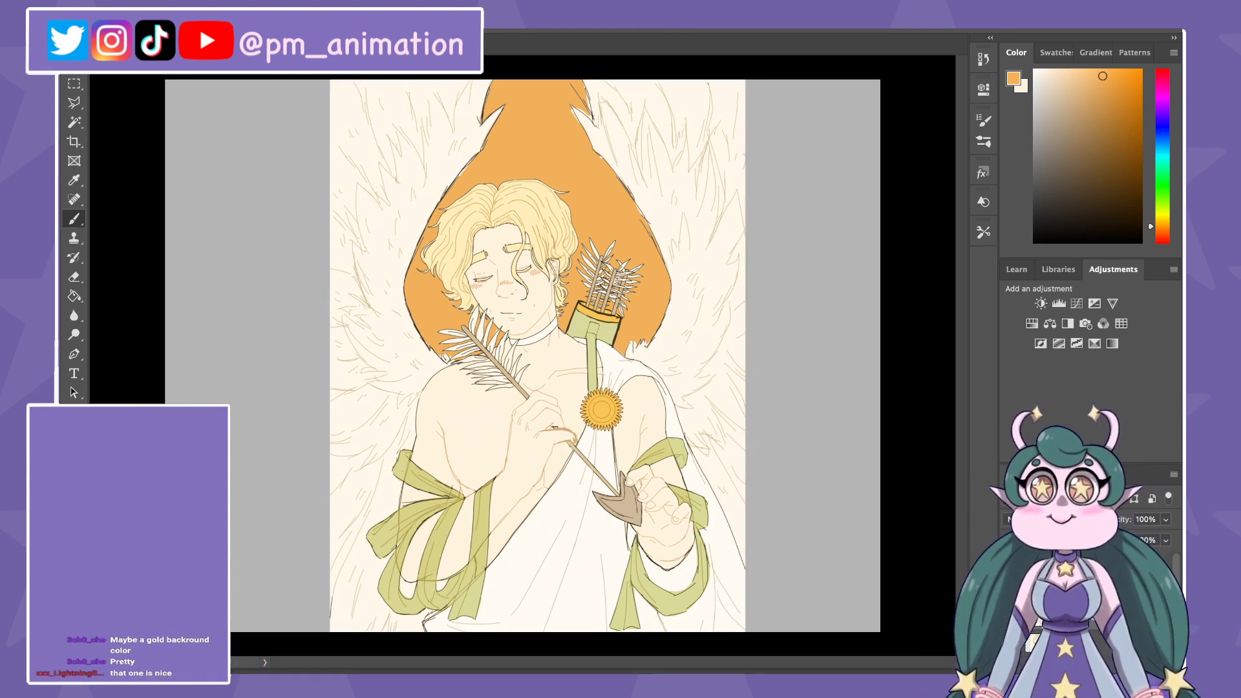
{"action": "key", "text": "ctrl+t"}
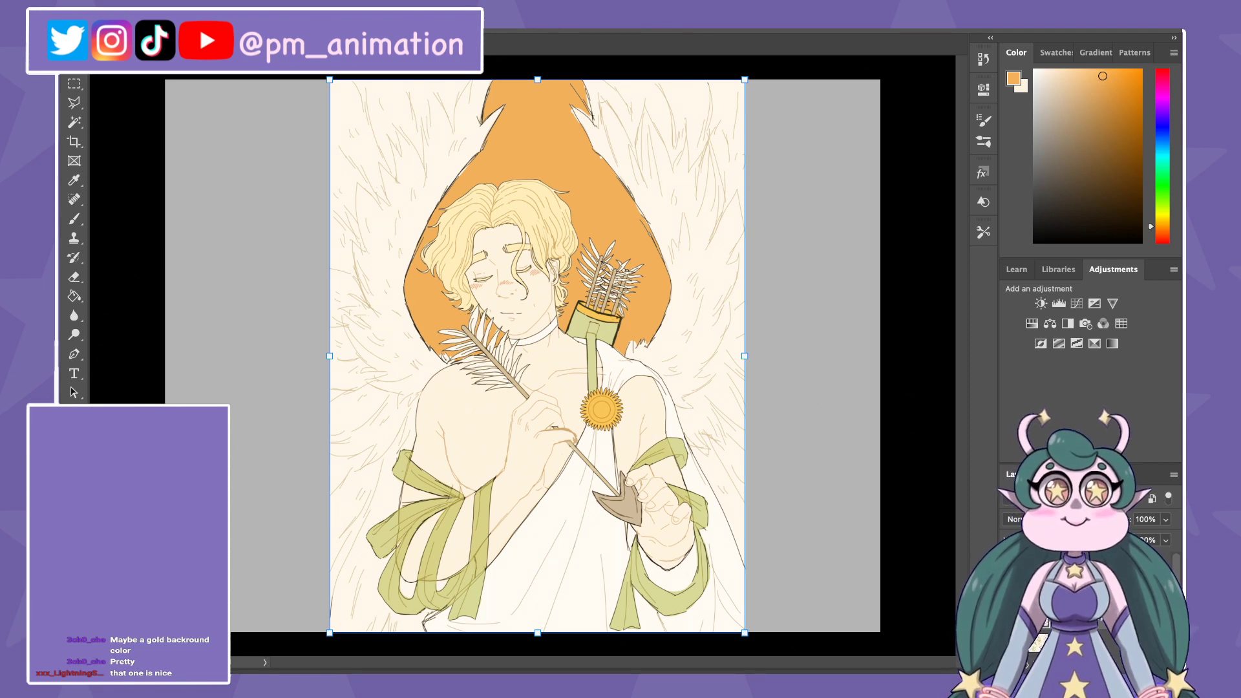
{"action": "key", "text": "Escape"}
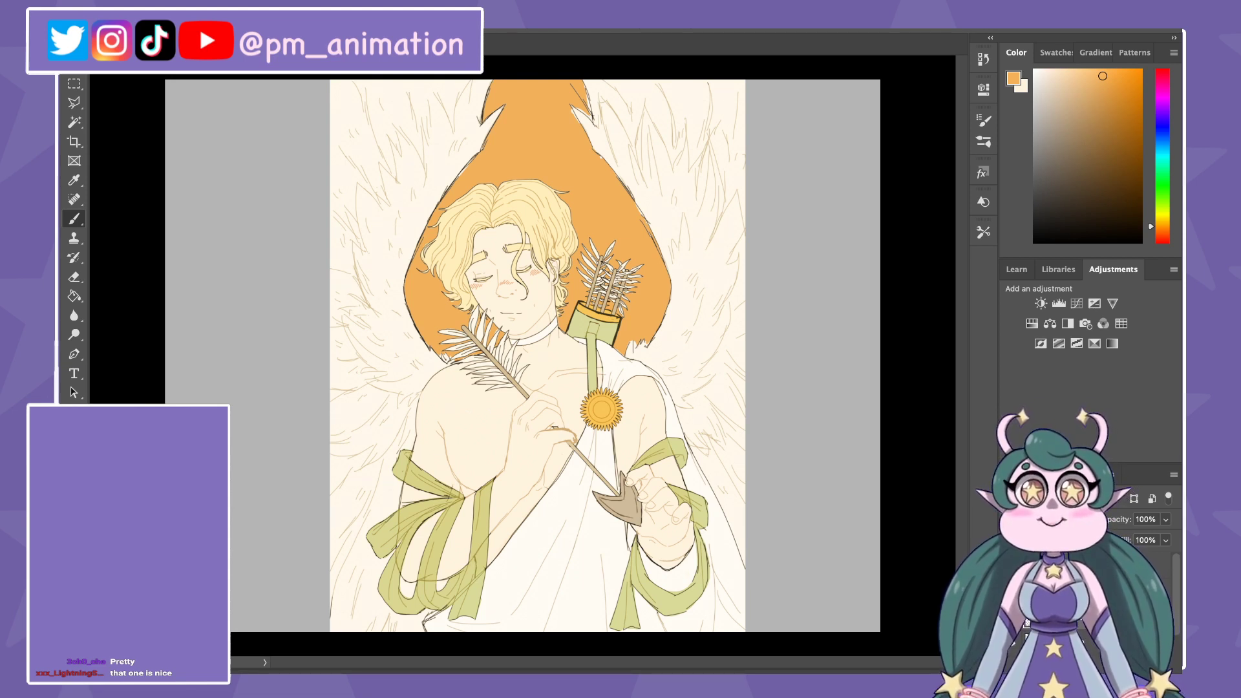
Step: Toggle the orange halo's visibility repeatedly to compare the painting with and without it
{"action": "key", "text": "ctrl+comma"}
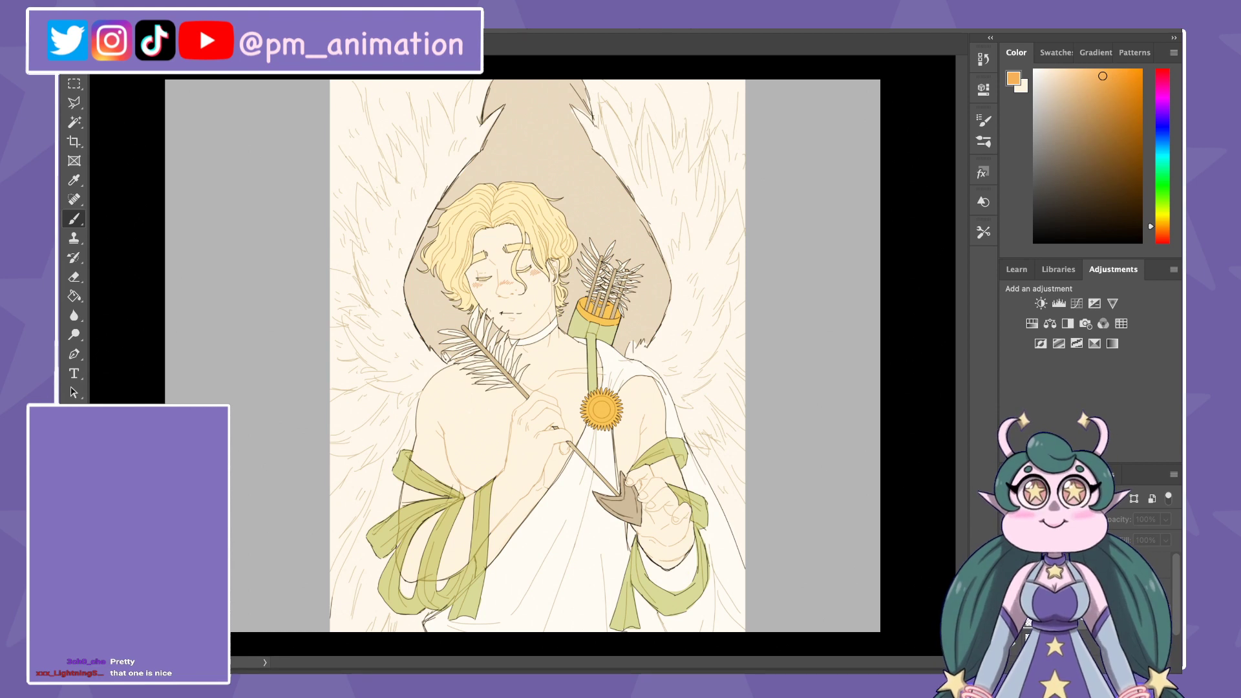
{"action": "key", "text": "ctrl+comma"}
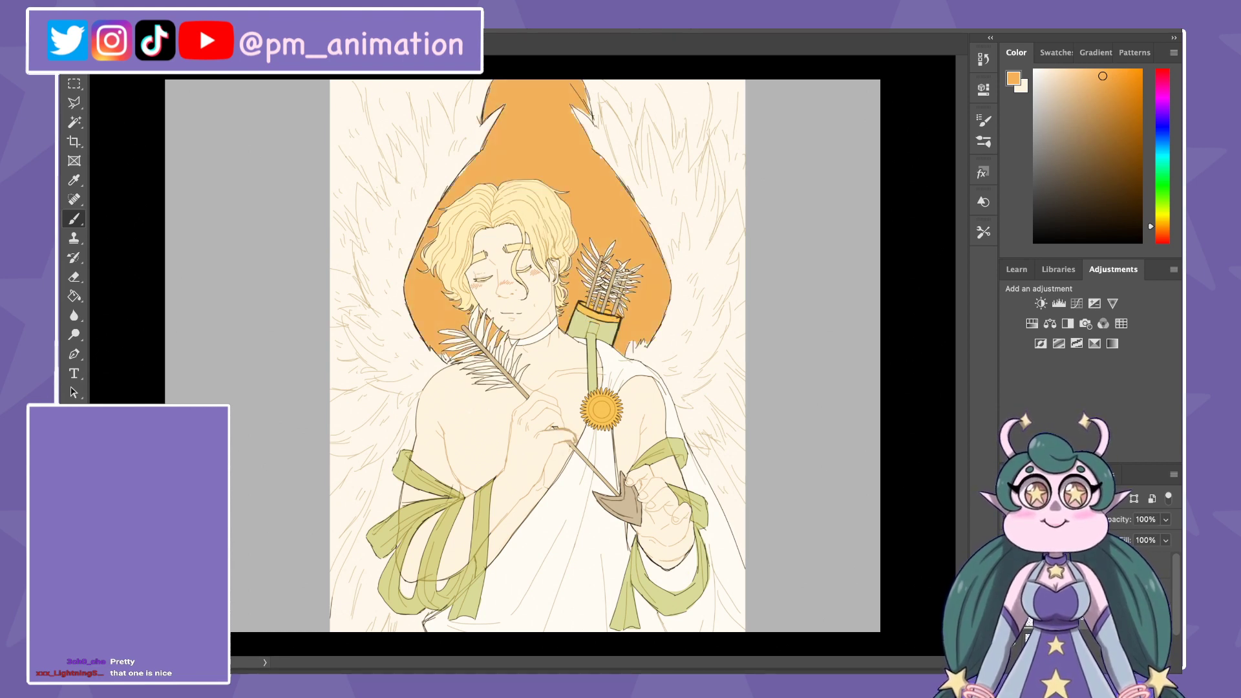
{"action": "key", "text": "ctrl+comma"}
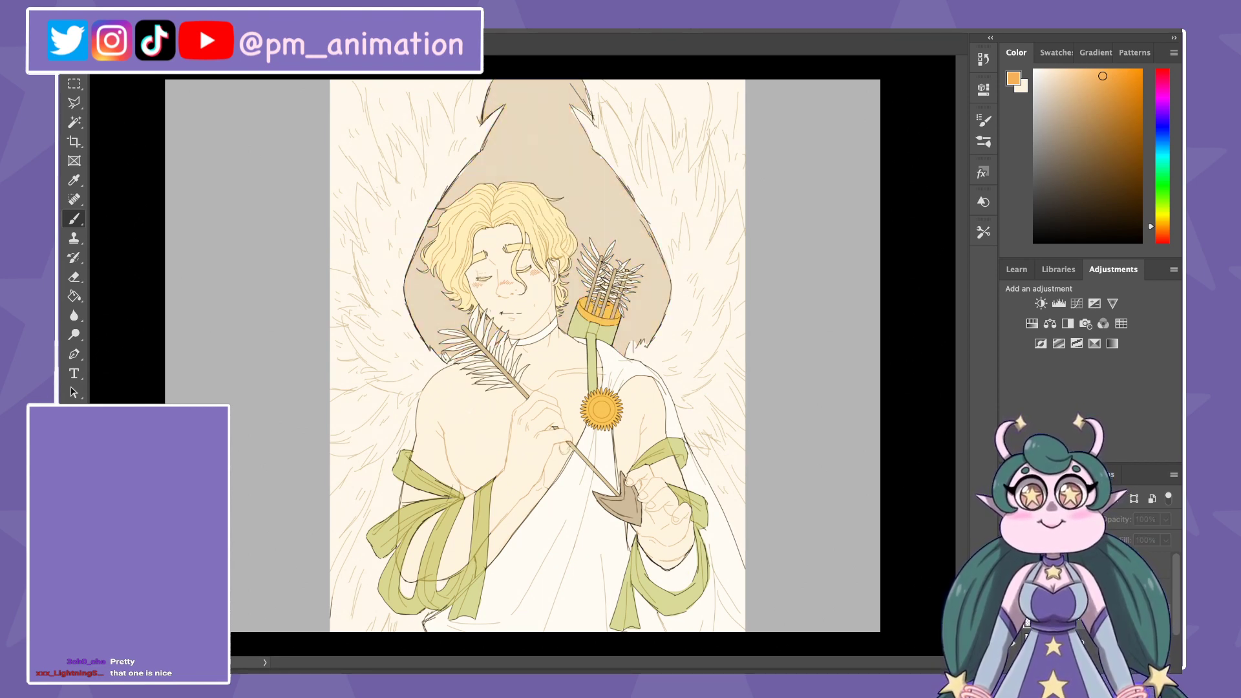
{"action": "key", "text": "ctrl+comma"}
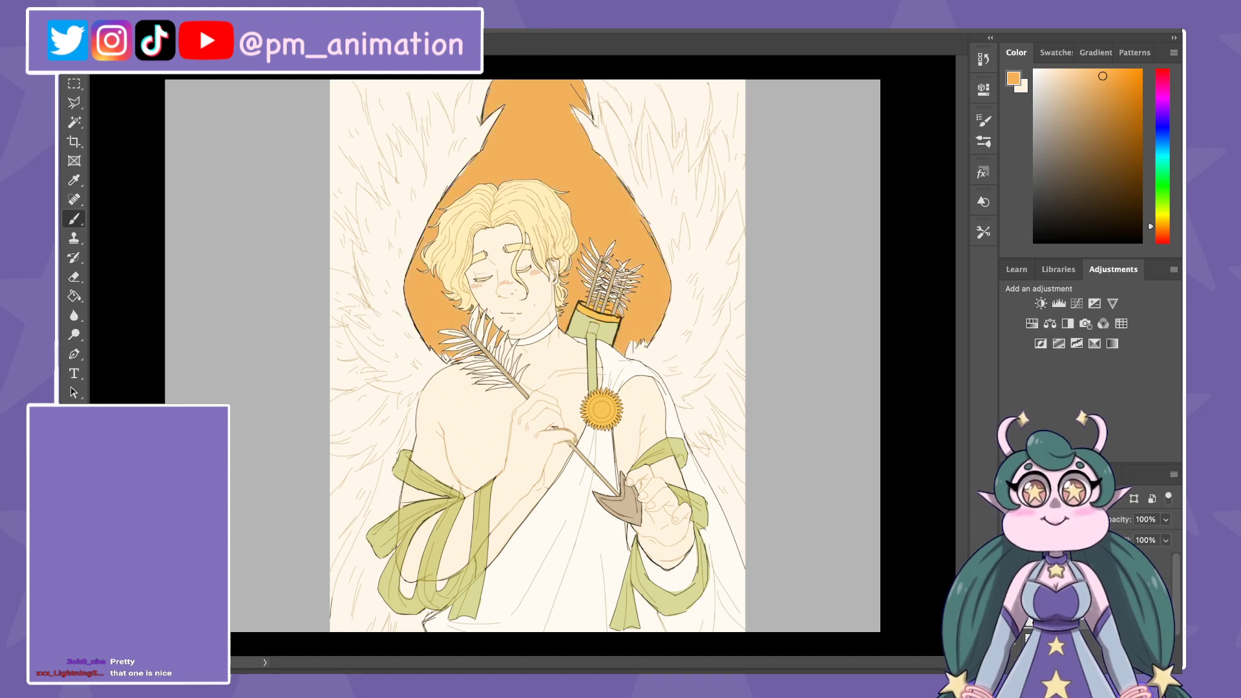
{"action": "key", "text": "ctrl+comma"}
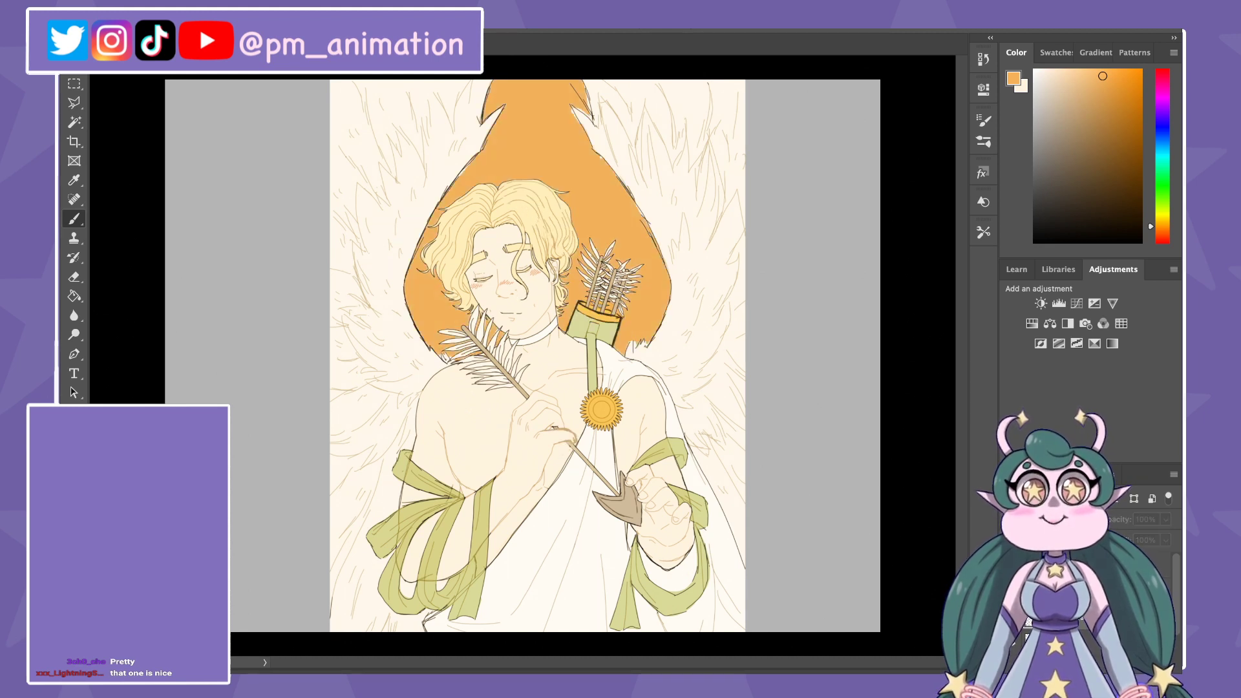
{"action": "key", "text": "ctrl+comma"}
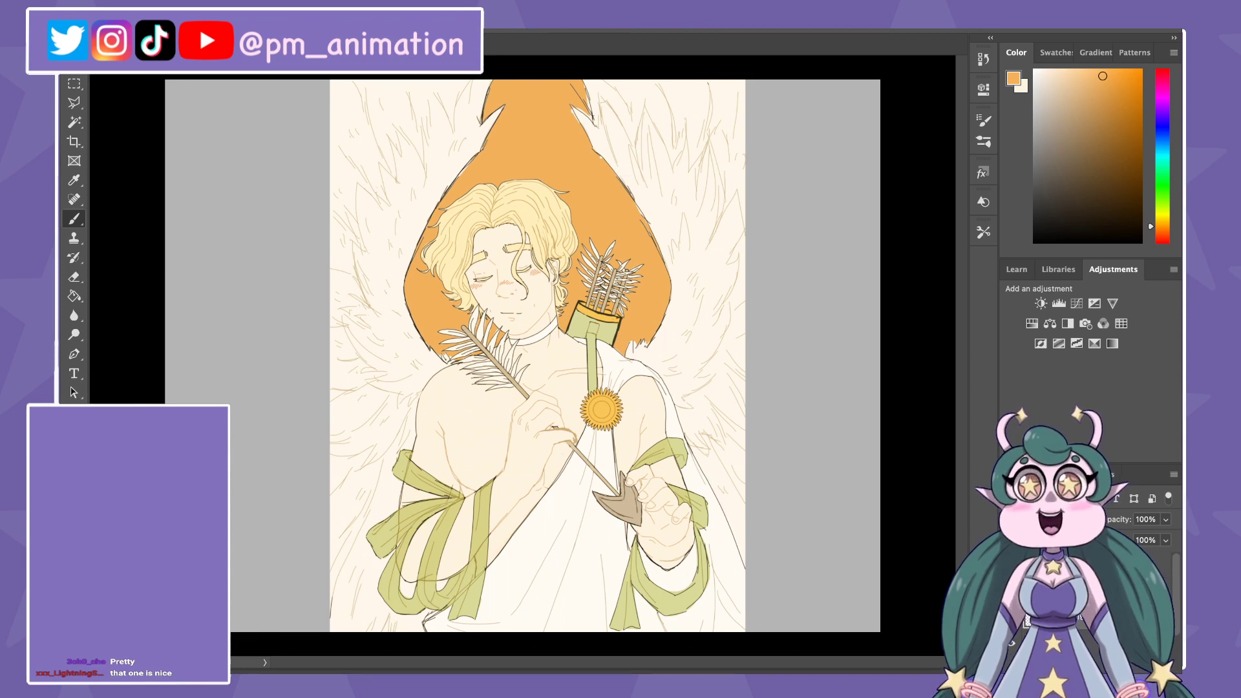
{"action": "key", "text": "ctrl+comma"}
{"action": "key", "text": "ctrl+comma"}
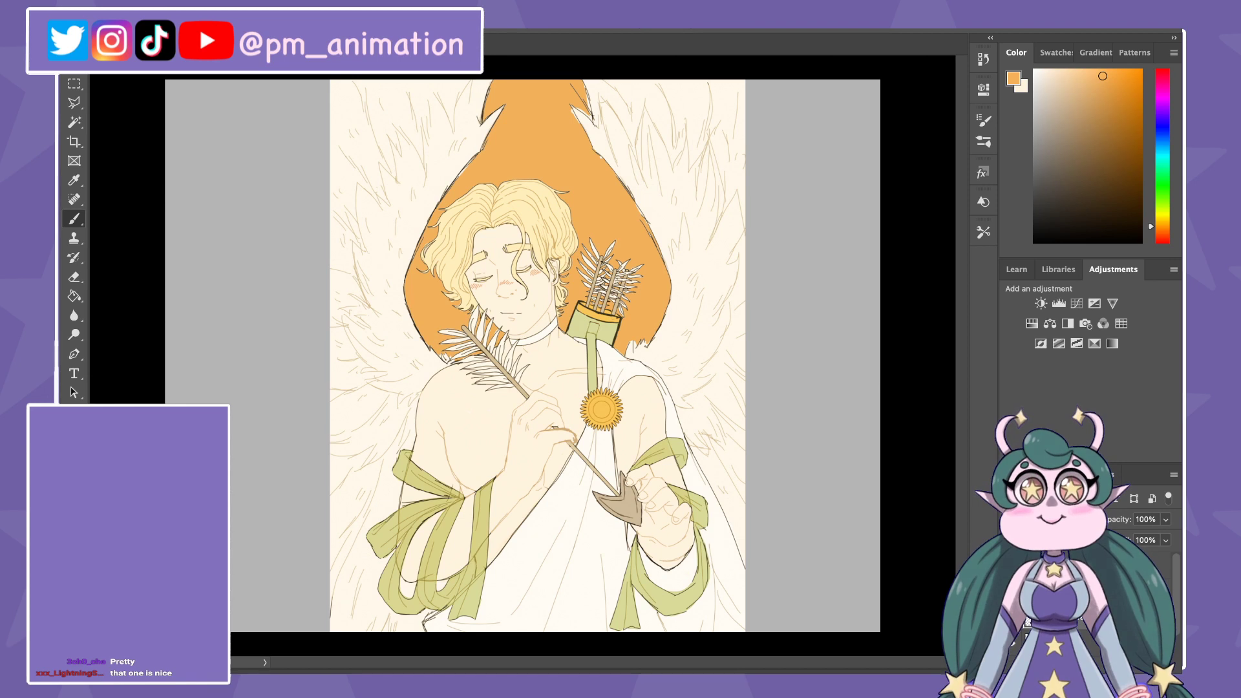
{"action": "key", "text": "ctrl+comma"}
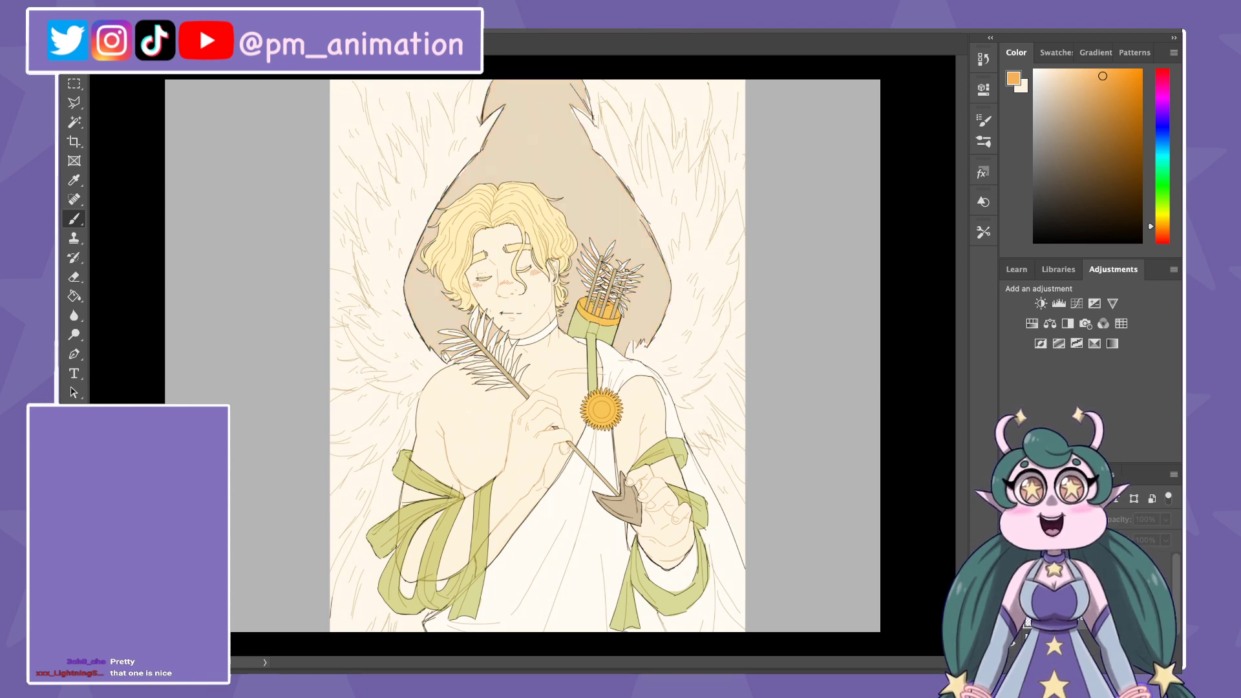
{"action": "key", "text": "ctrl+comma"}
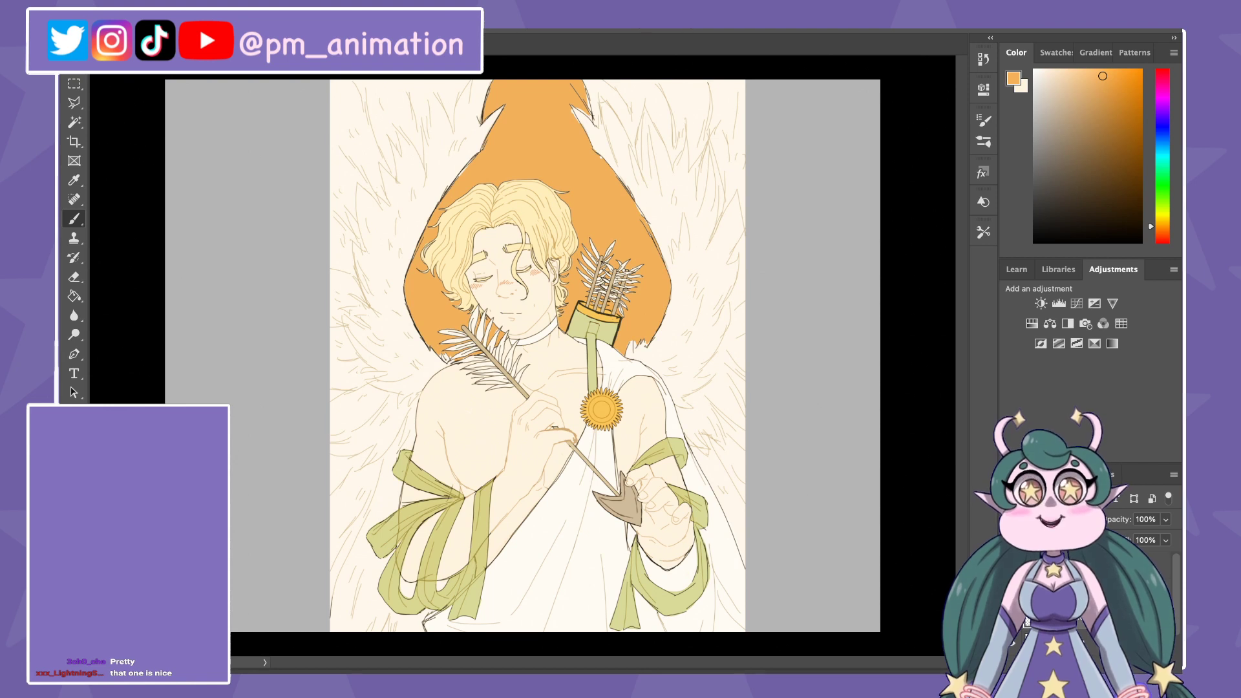
{"action": "key", "text": "ctrl+comma"}
{"action": "key", "text": "ctrl+comma"}
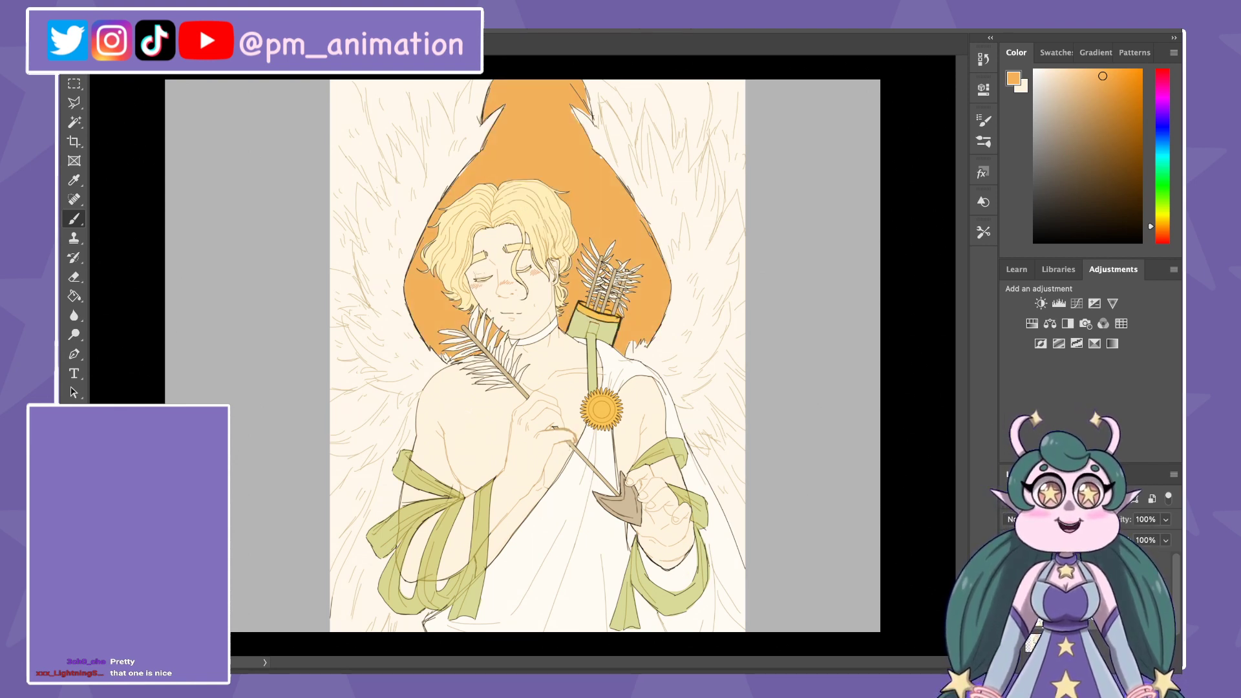
{"action": "key", "text": "ctrl+comma"}
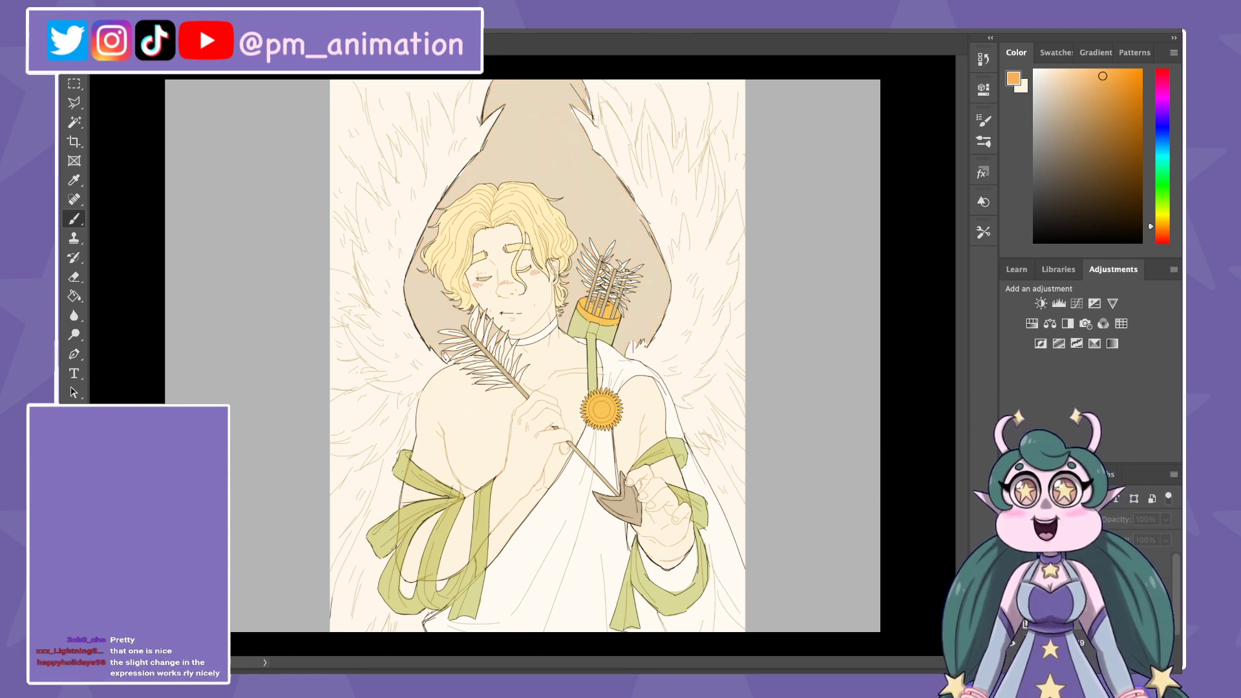
{"action": "key", "text": "ctrl+comma"}
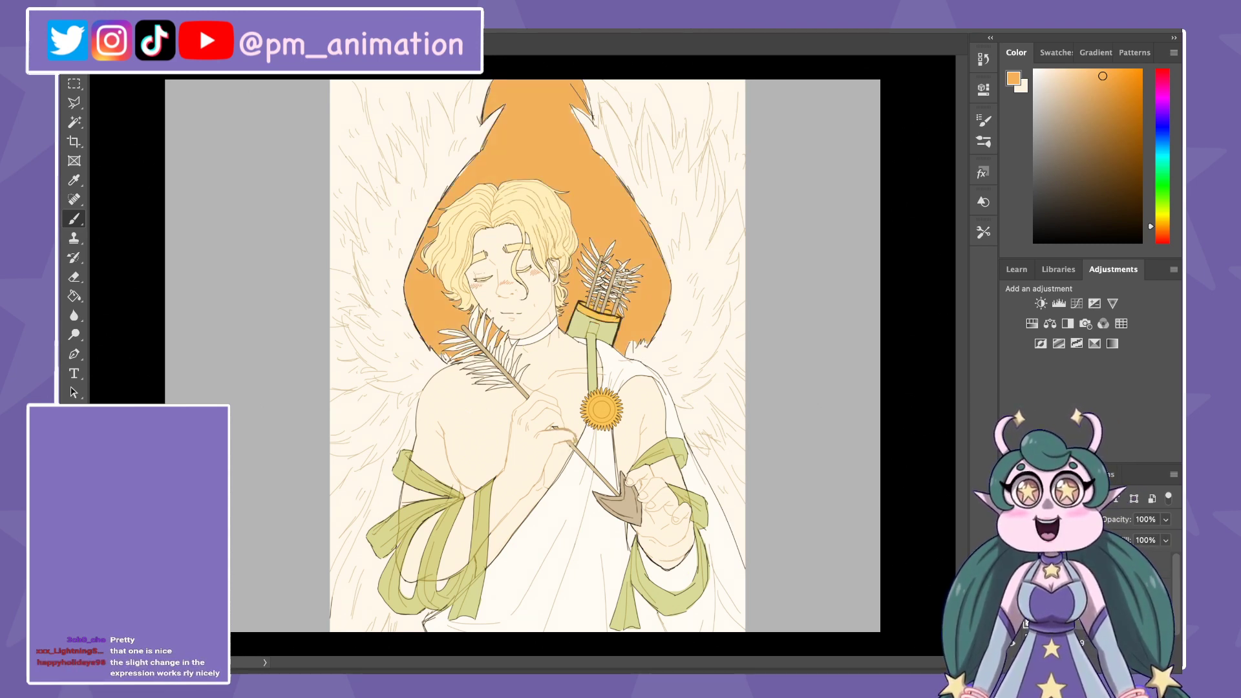
{"action": "key", "text": "ctrl+comma"}
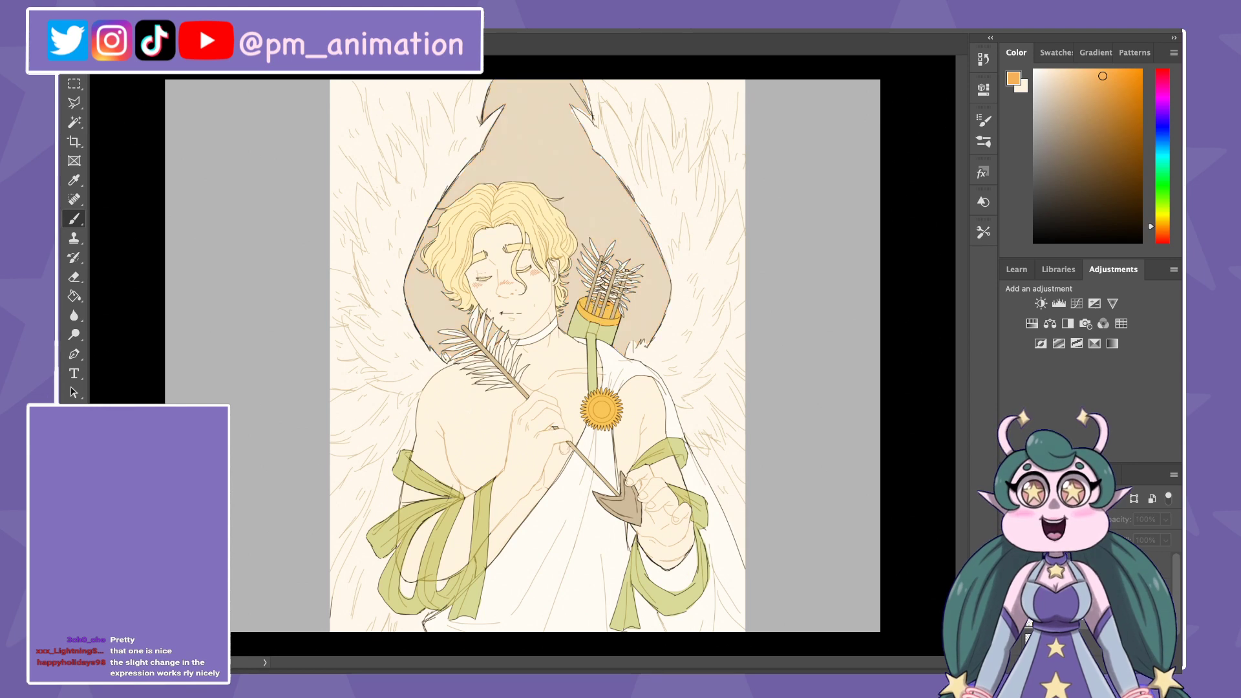
{"action": "key", "text": "ctrl+comma"}
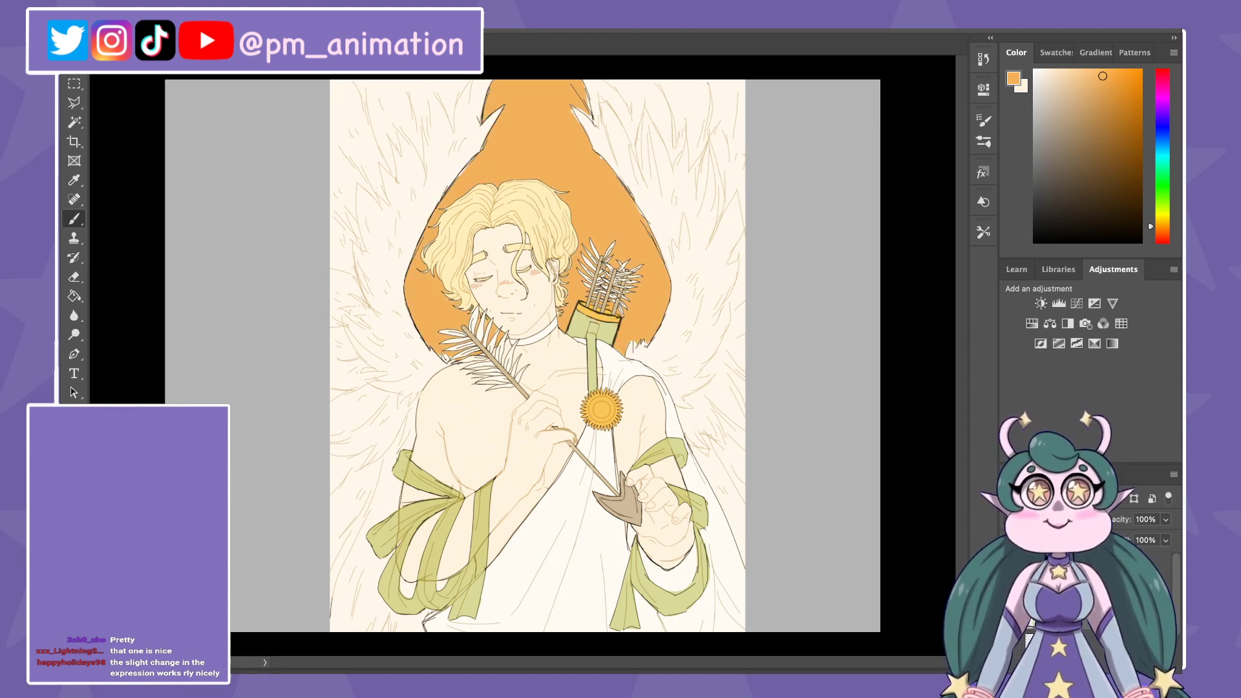
{"action": "key", "text": "ctrl+comma"}
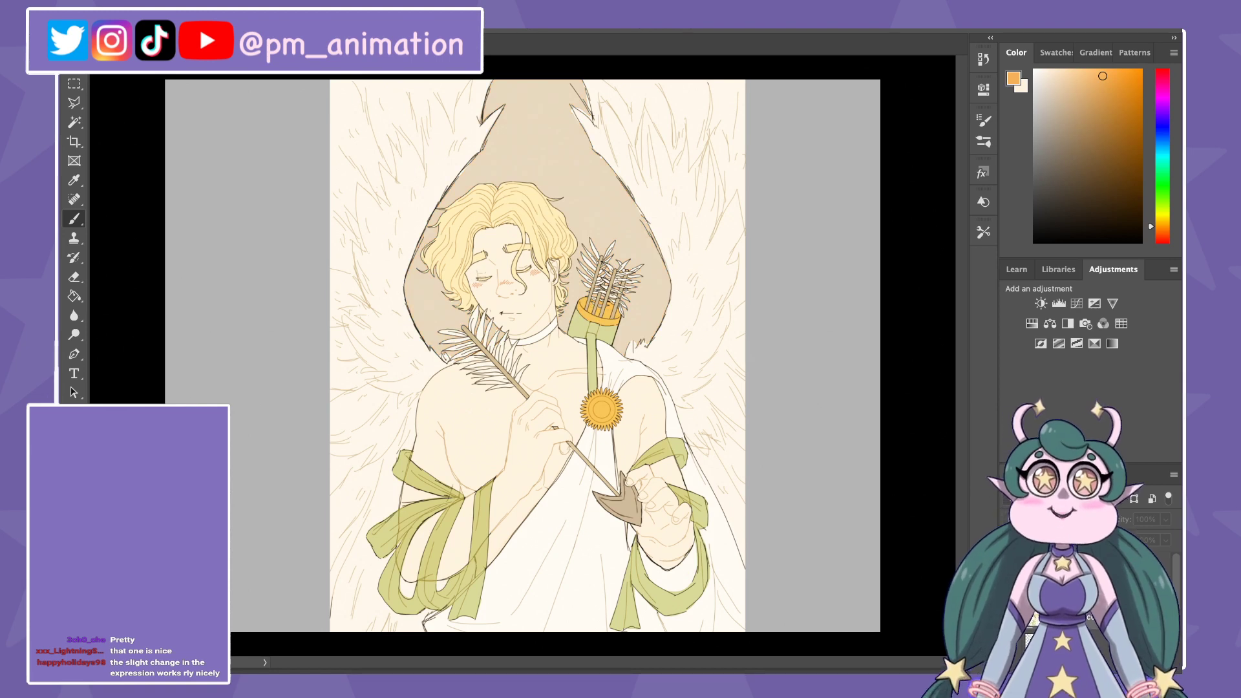
{"action": "key", "text": "ctrl+comma"}
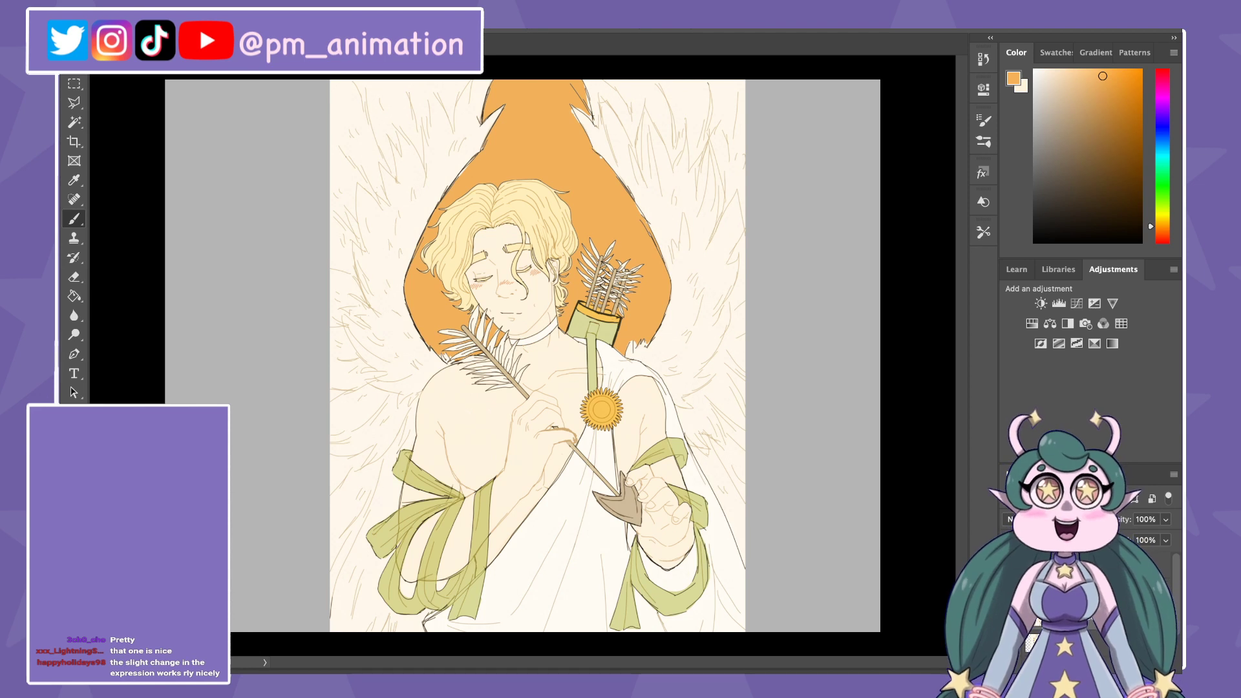
Step: Lower the layer opacity to 20% and delete the artwork, leaving an empty grey canvas
{"action": "key", "text": "alt+bracketleft"}
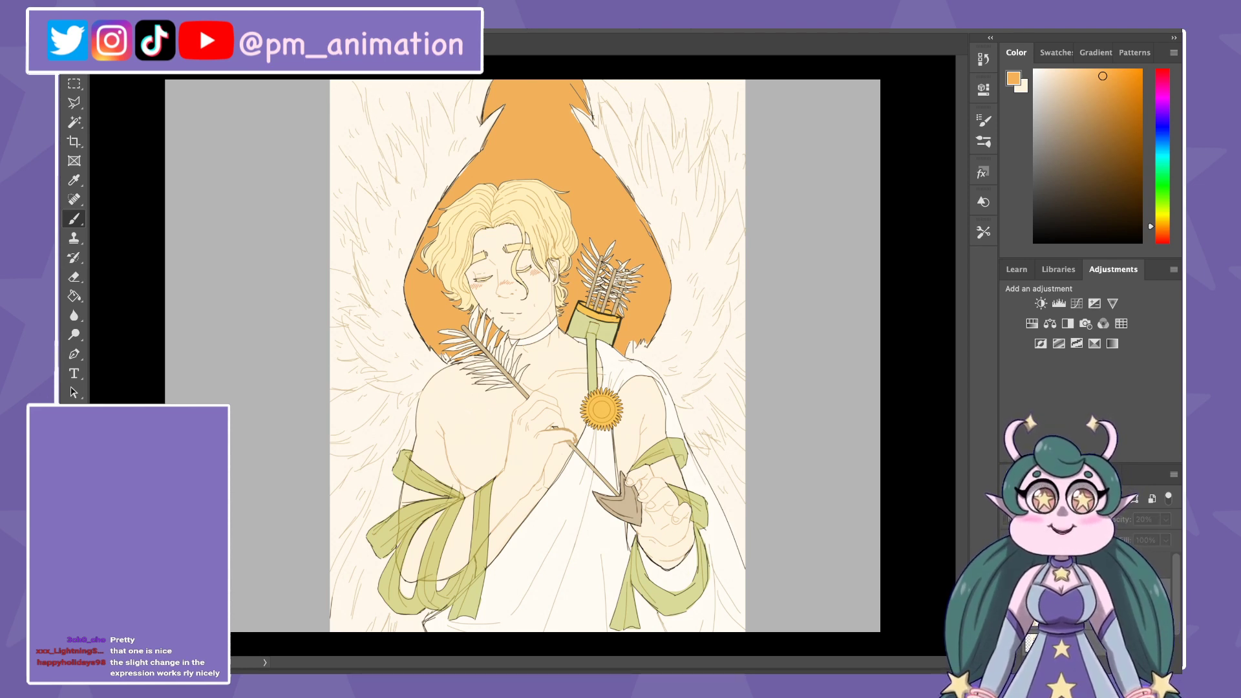
{"action": "key", "text": "ctrl+t"}
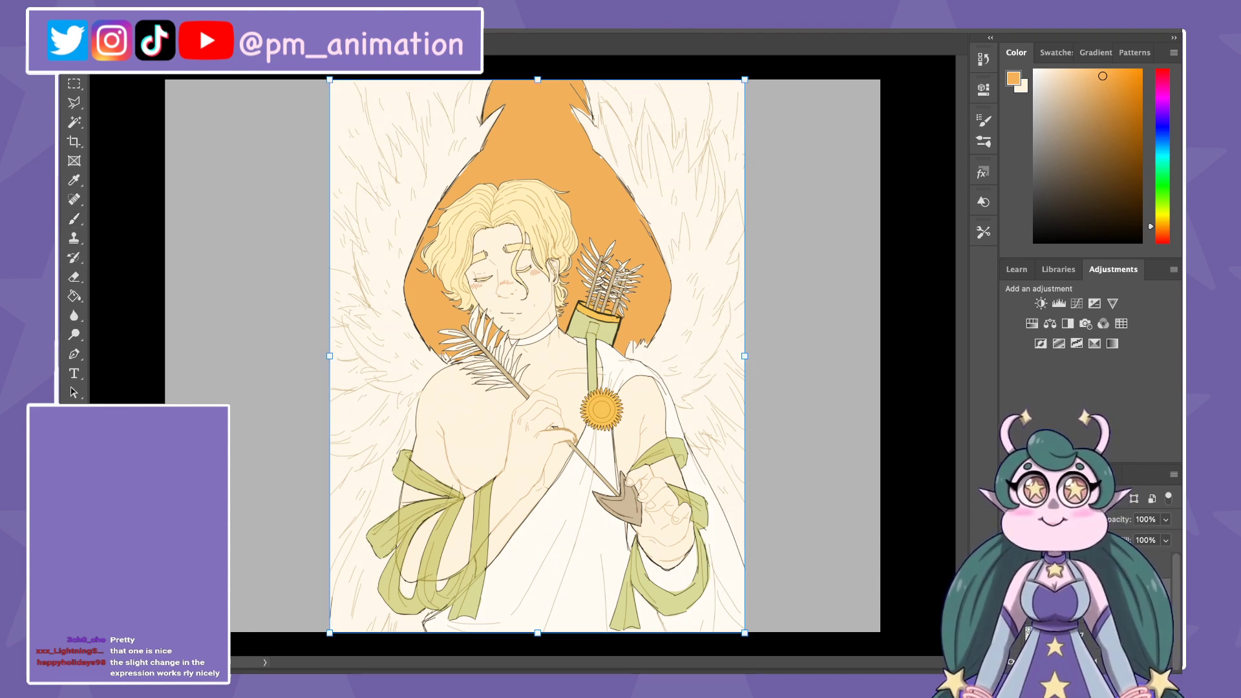
{"action": "key", "text": "Delete"}
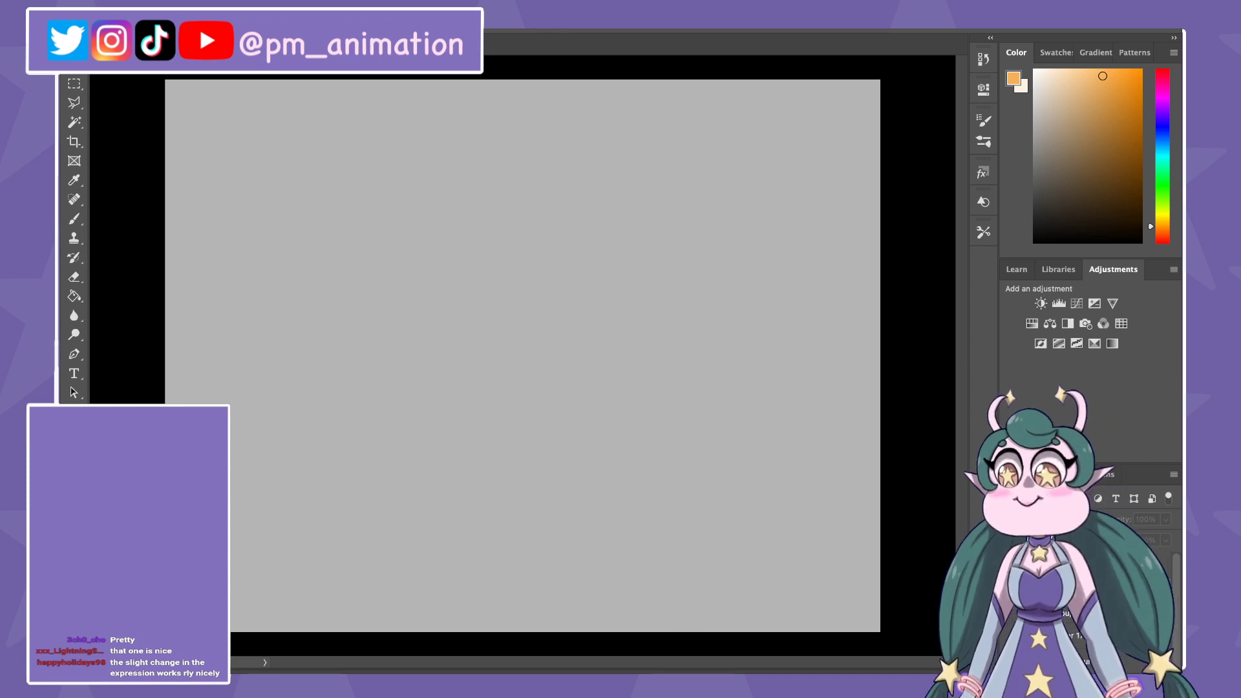
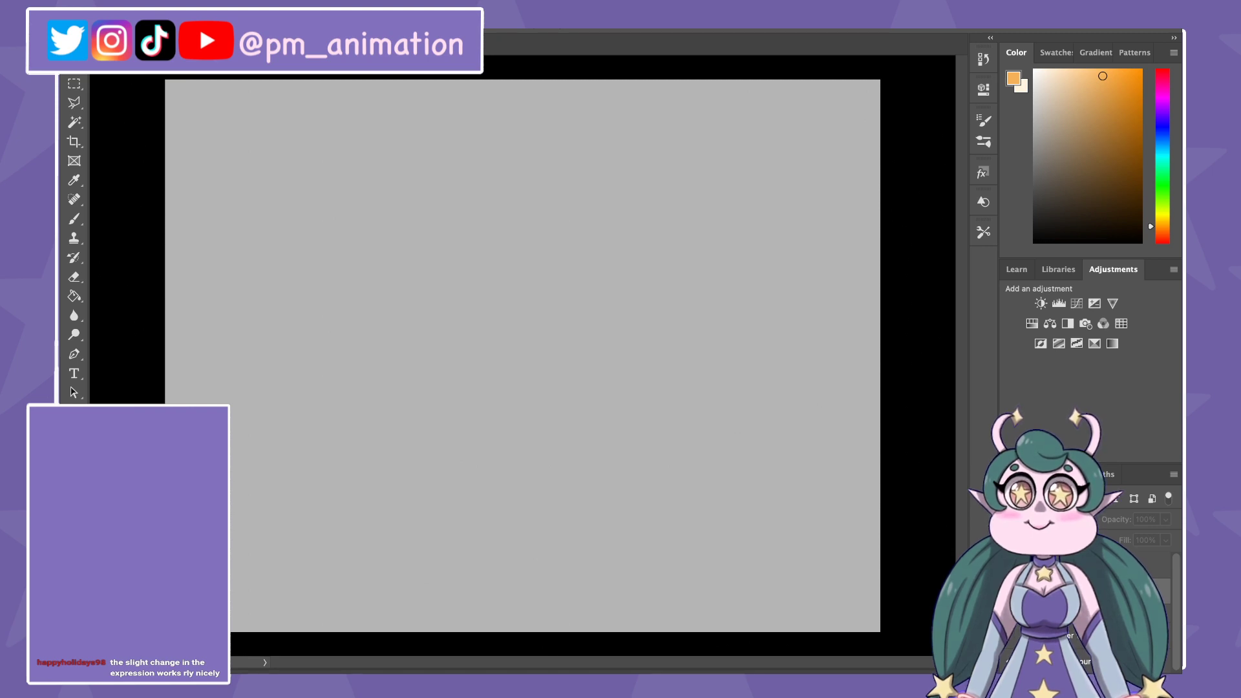
Step: Paste the Boys Don't Cry poster, scale it up and centre it on the grey canvas
{"action": "key", "text": "ctrl+v"}
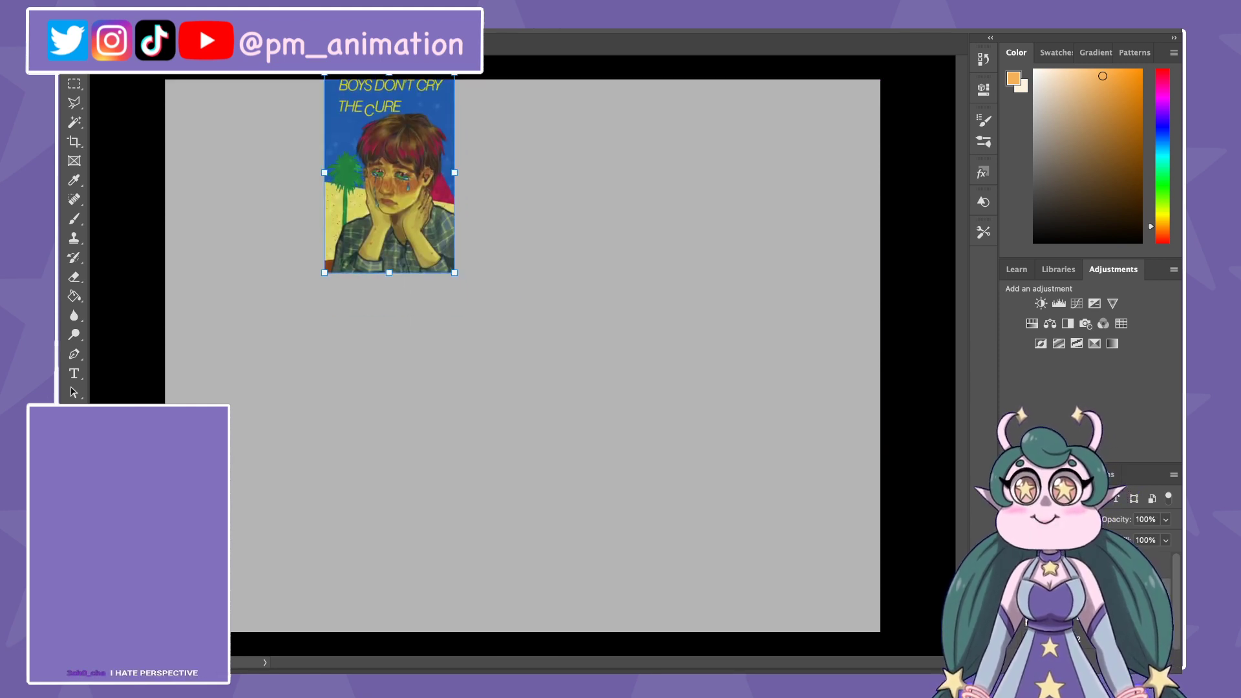
{"action": "left_click_drag", "start_coordinate": [454, 272], "coordinate": [668, 602]}
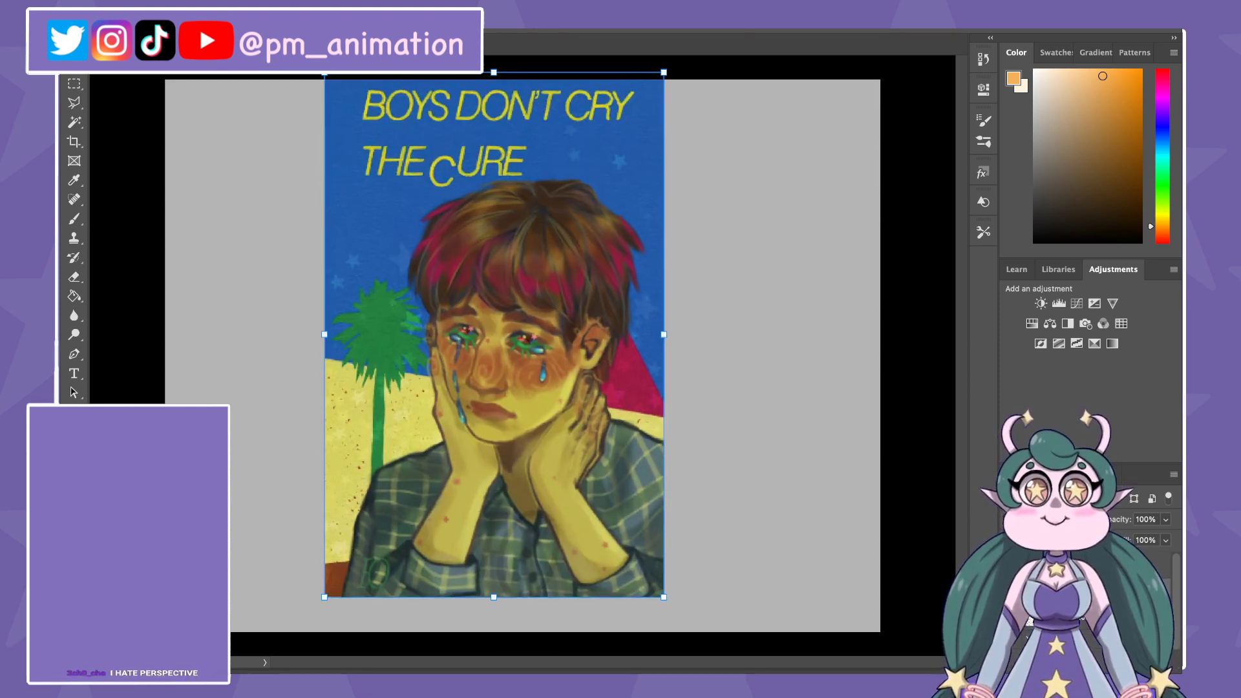
{"action": "left_click_drag", "start_coordinate": [496, 336], "coordinate": [537, 366]}
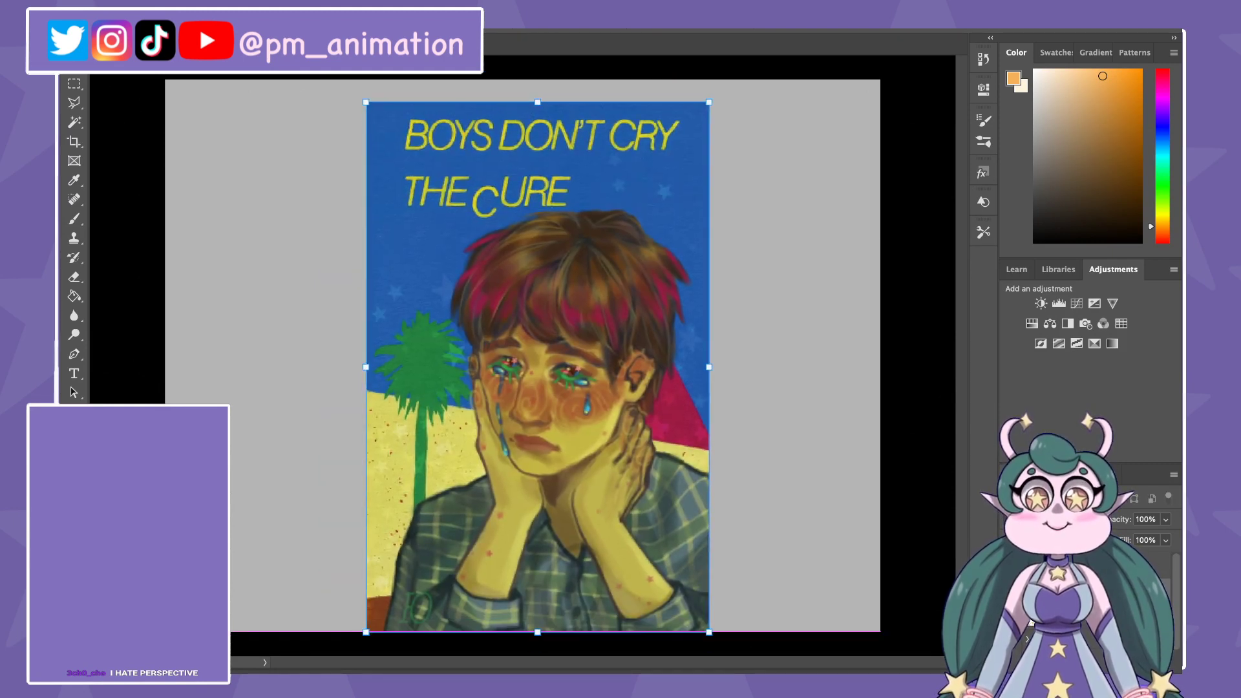
{"action": "left_click_drag", "start_coordinate": [709, 102], "coordinate": [724, 78]}
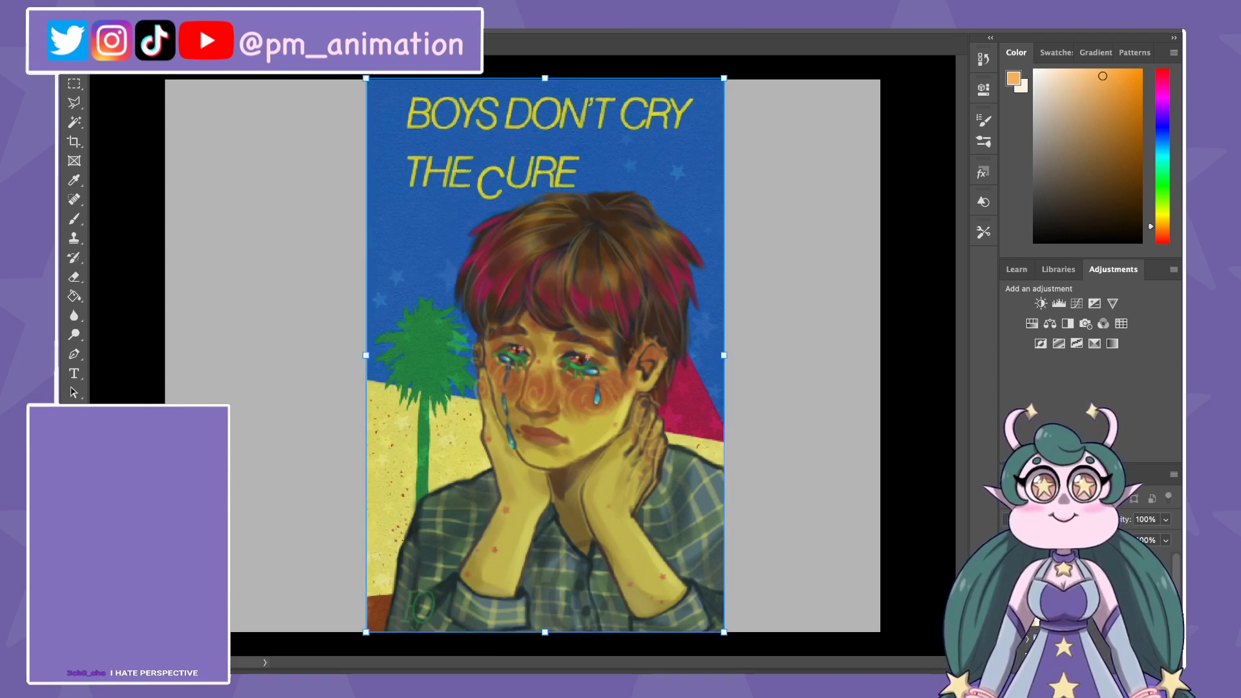
{"action": "key", "text": "shift+Left"}
{"action": "key", "text": "Return"}
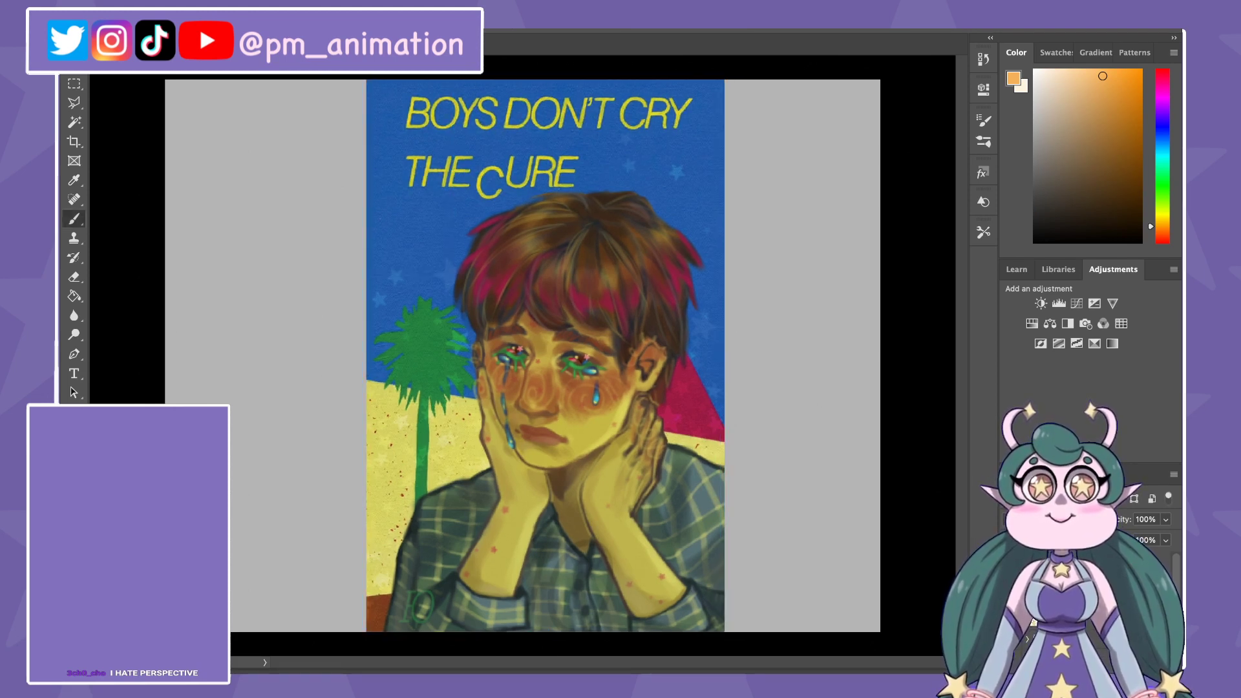
{"action": "key", "text": "b"}
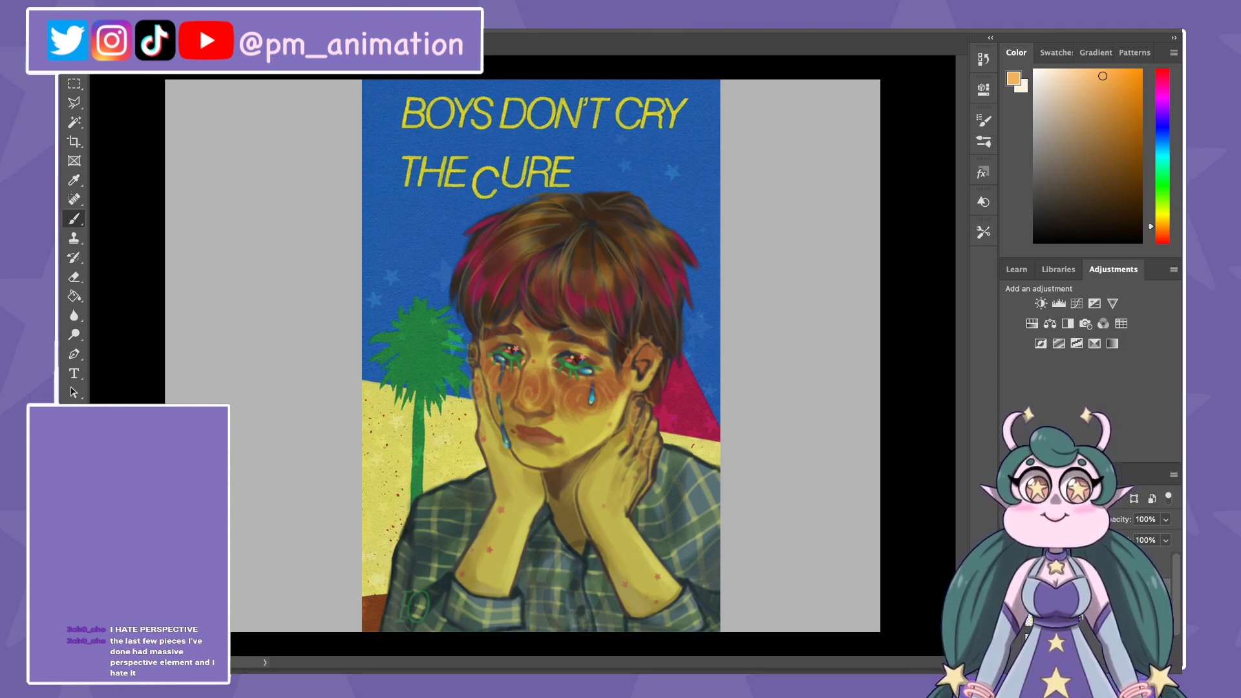
Step: In saturated pink, sketch guide lines down the face and across the eyes and chin
{"action": "left_click", "coordinate": [1162, 73]}
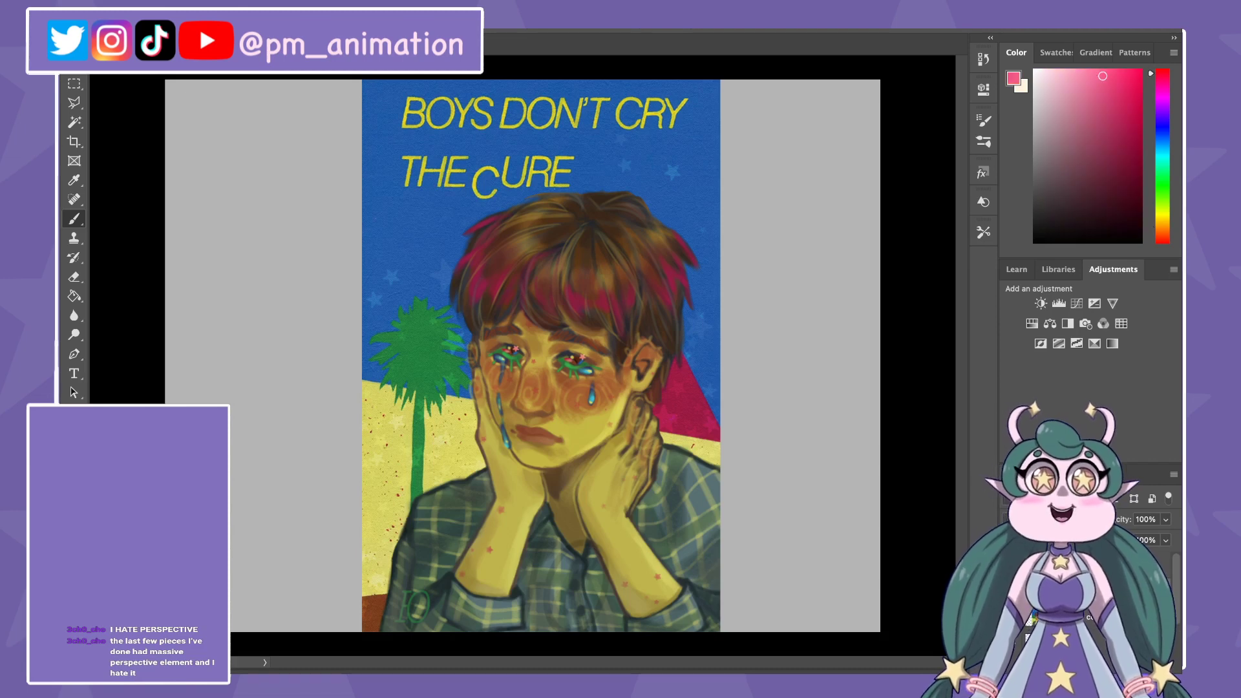
{"action": "left_click", "coordinate": [1135, 76]}
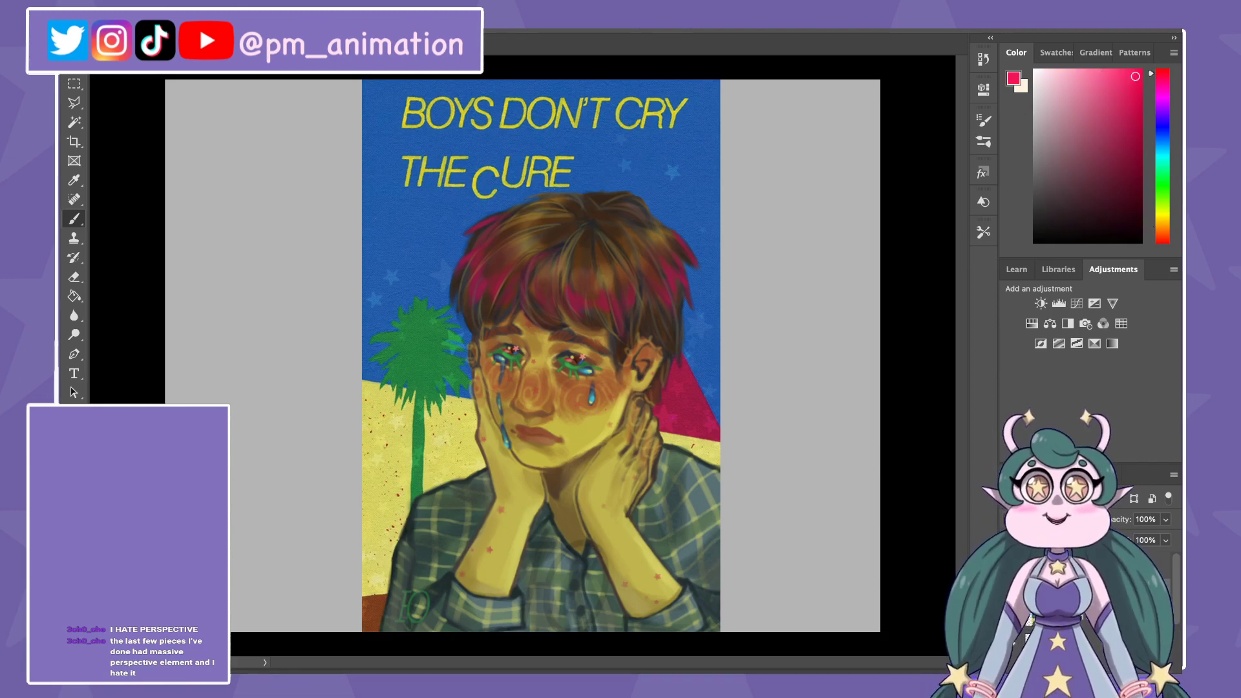
{"action": "left_click_drag", "start_coordinate": [477, 285], "coordinate": [495, 435]}
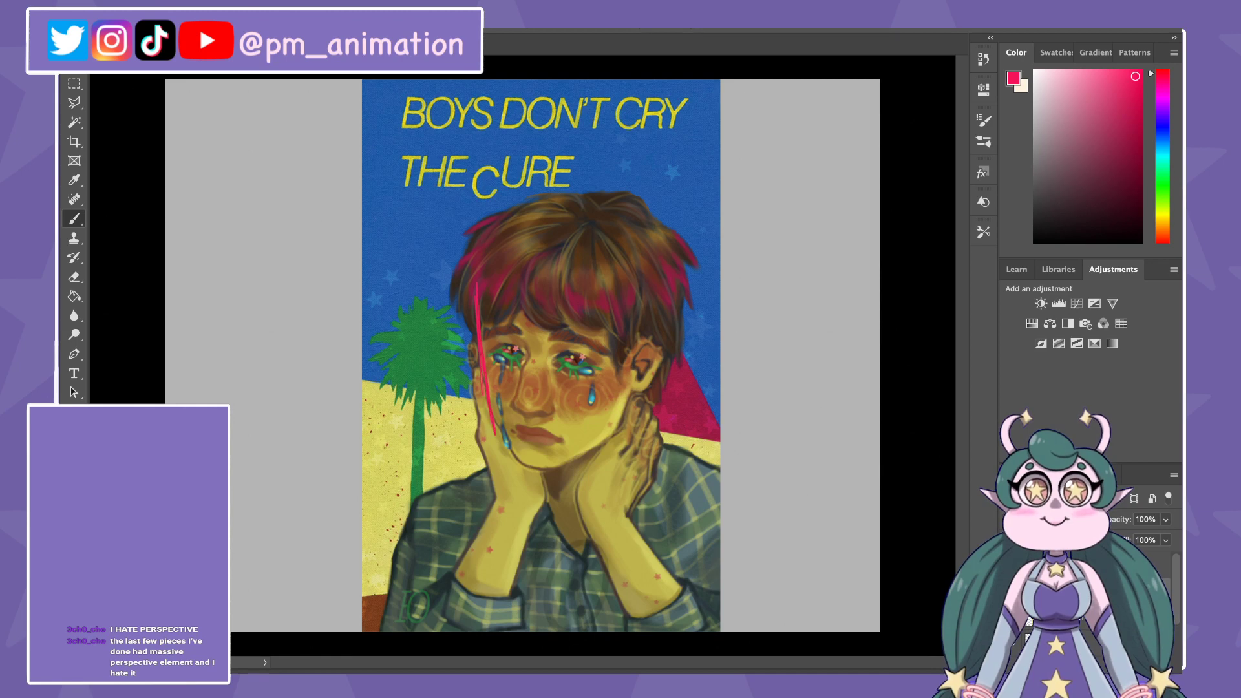
{"action": "left_click_drag", "start_coordinate": [484, 322], "coordinate": [492, 450]}
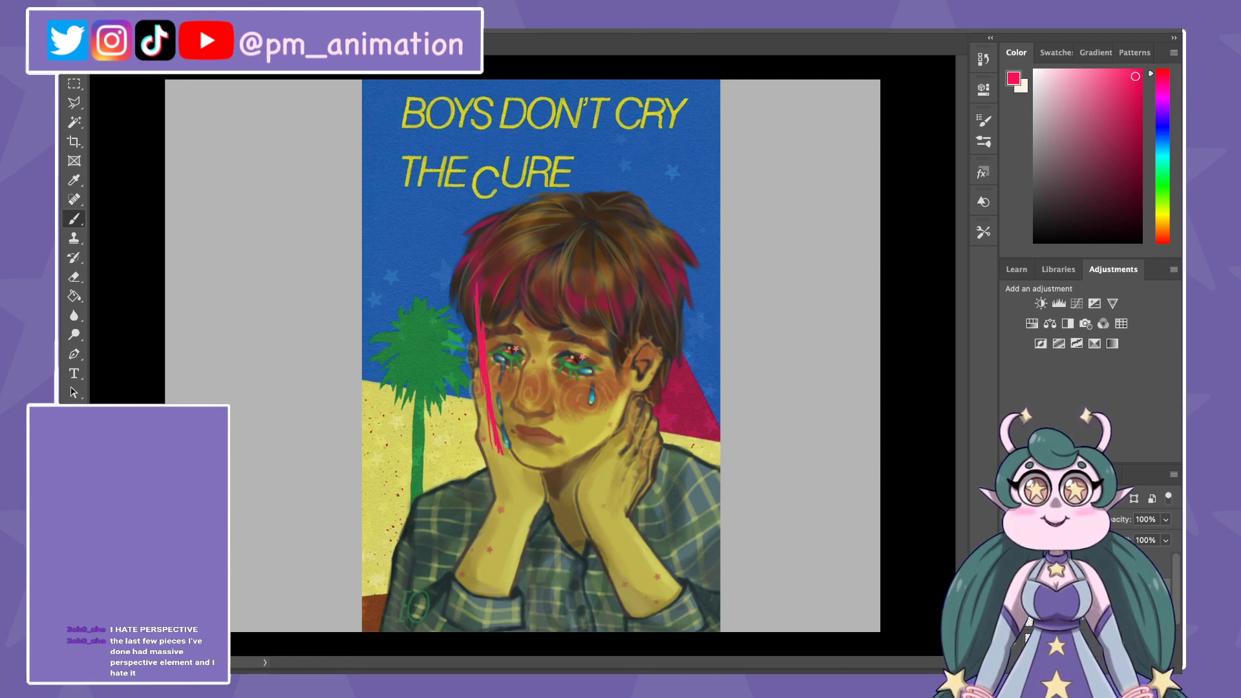
{"action": "left_click_drag", "start_coordinate": [491, 360], "coordinate": [615, 383]}
{"action": "left_click_drag", "start_coordinate": [490, 352], "coordinate": [617, 372]}
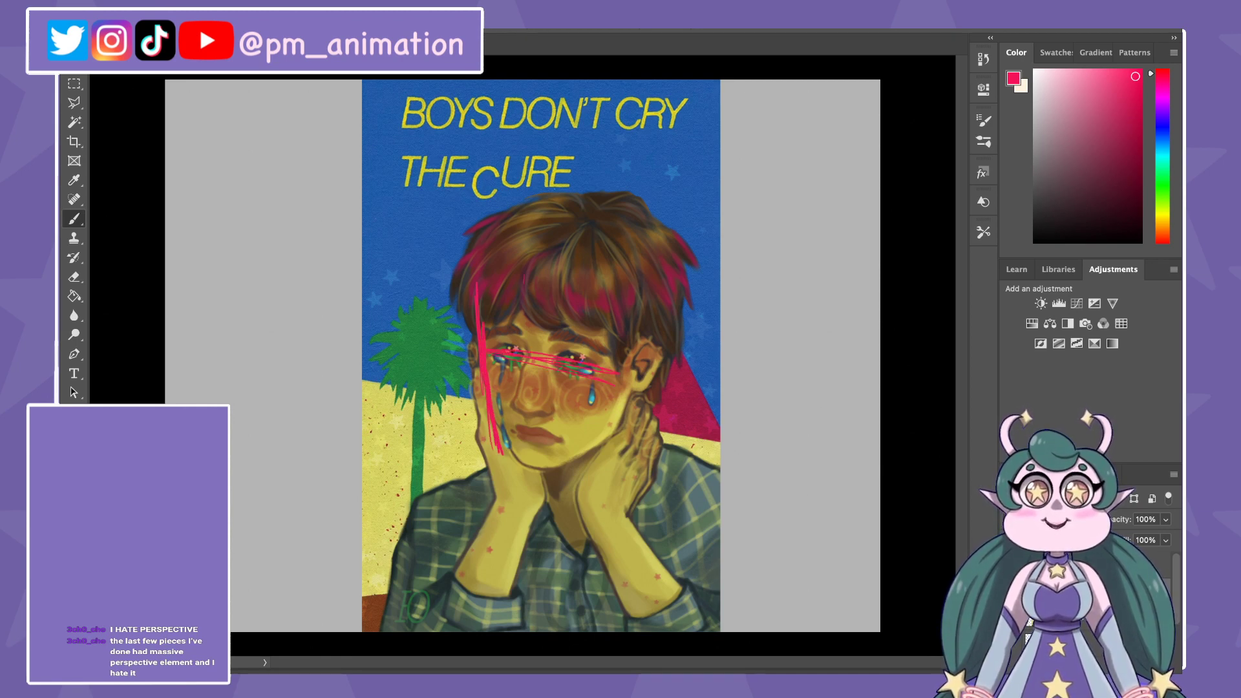
{"action": "mouse_move", "coordinate": [521, 275]}
{"action": "left_mouse_down"}
{"action": "mouse_move", "coordinate": [528, 446]}
{"action": "mouse_move", "coordinate": [543, 467]}
{"action": "mouse_move", "coordinate": [611, 296]}
{"action": "left_mouse_up"}
{"action": "left_click_drag", "start_coordinate": [498, 456], "coordinate": [603, 467]}
Step: Sketch slanted forehead lines and a perspective box top and right edge around the head
{"action": "left_click_drag", "start_coordinate": [496, 265], "coordinate": [593, 287]}
{"action": "left_click_drag", "start_coordinate": [510, 275], "coordinate": [595, 296]}
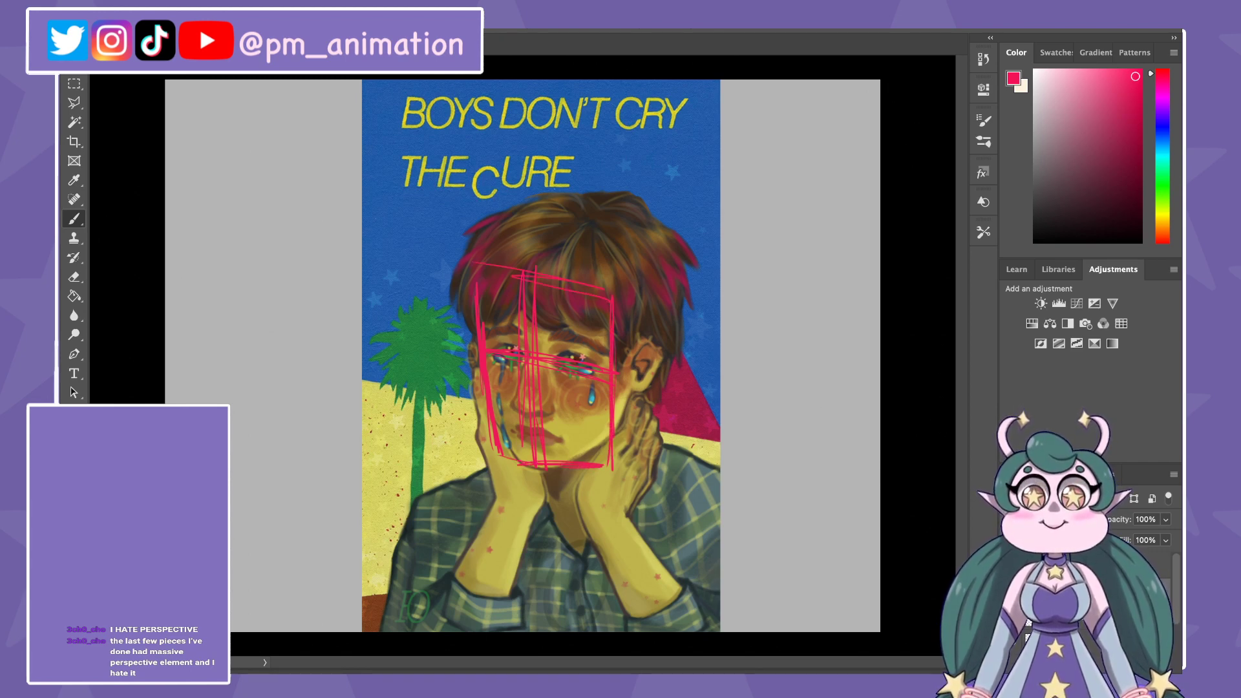
{"action": "left_click_drag", "start_coordinate": [478, 258], "coordinate": [583, 201]}
{"action": "left_click_drag", "start_coordinate": [520, 228], "coordinate": [479, 257]}
{"action": "mouse_move", "coordinate": [584, 201]}
{"action": "left_mouse_down"}
{"action": "mouse_move", "coordinate": [695, 229]}
{"action": "mouse_move", "coordinate": [613, 296]}
{"action": "left_mouse_up"}
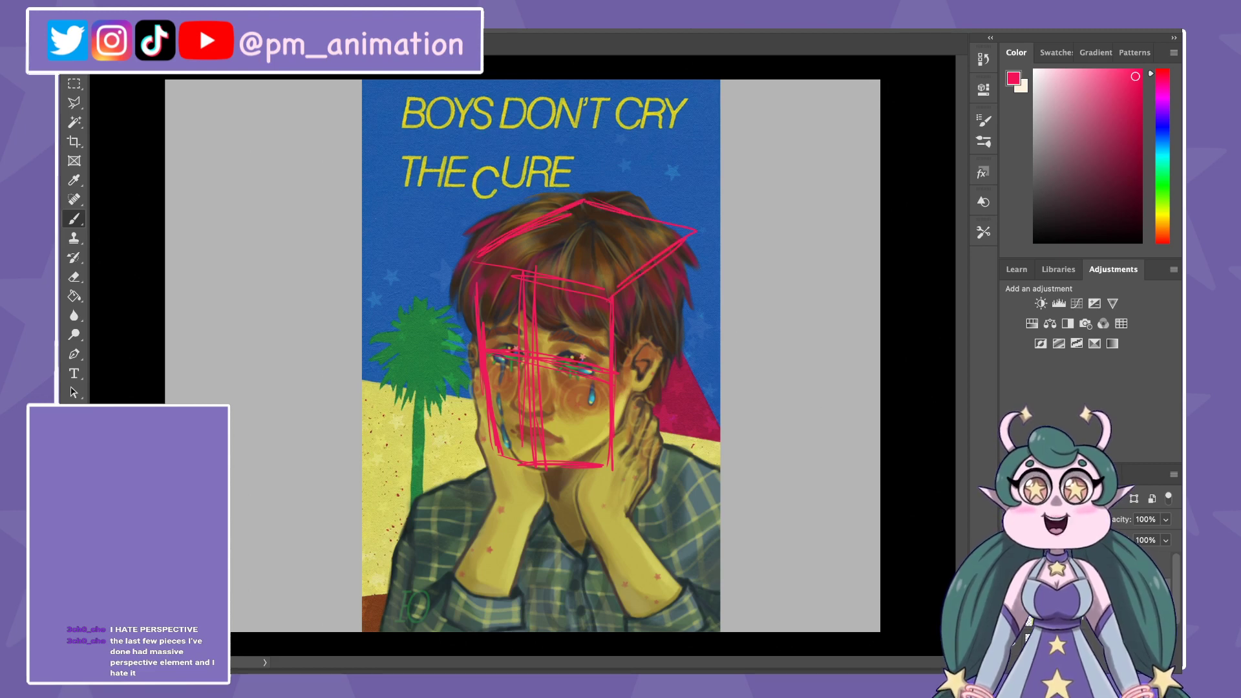
{"action": "mouse_move", "coordinate": [683, 244]}
{"action": "left_mouse_down"}
{"action": "mouse_move", "coordinate": [656, 404]}
{"action": "mouse_move", "coordinate": [605, 470]}
{"action": "left_mouse_up"}
Step: Outline the pink box top with the Polygonal Lasso and delete it
{"action": "key", "text": "l"}
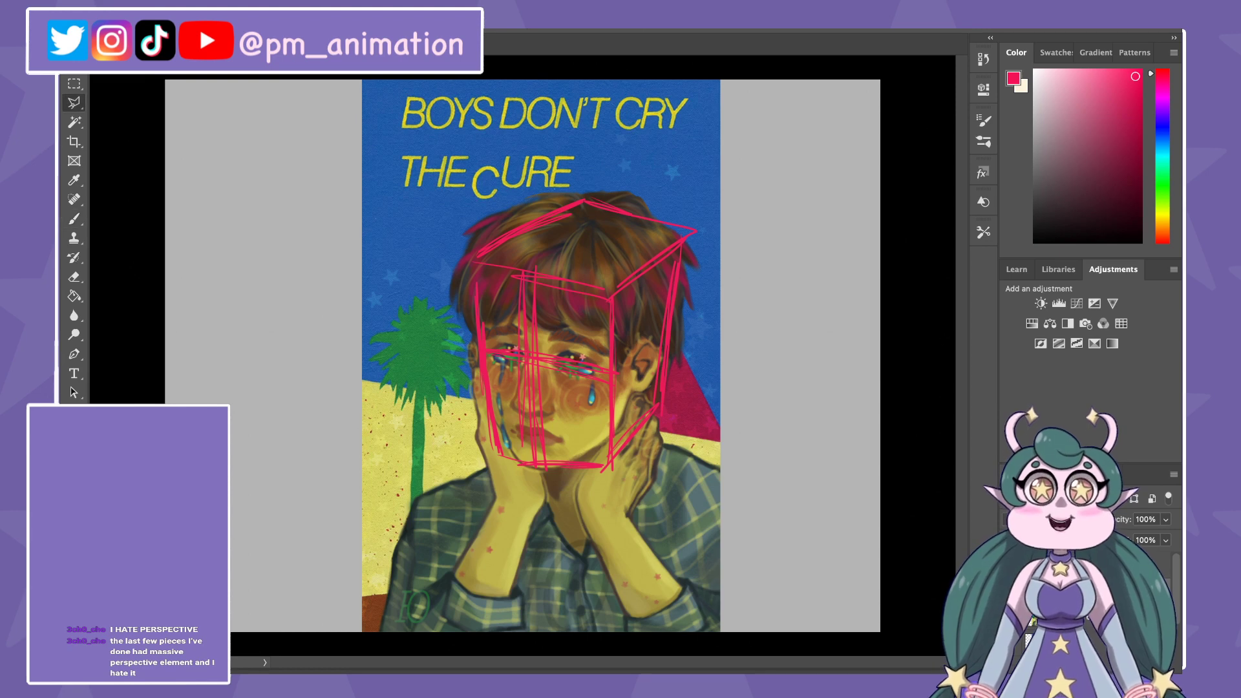
{"action": "left_click", "coordinate": [626, 180]}
{"action": "left_click", "coordinate": [527, 192]}
{"action": "left_click", "coordinate": [464, 234]}
{"action": "left_click", "coordinate": [618, 287]}
{"action": "left_click", "coordinate": [691, 288]}
{"action": "left_click", "coordinate": [626, 180]}
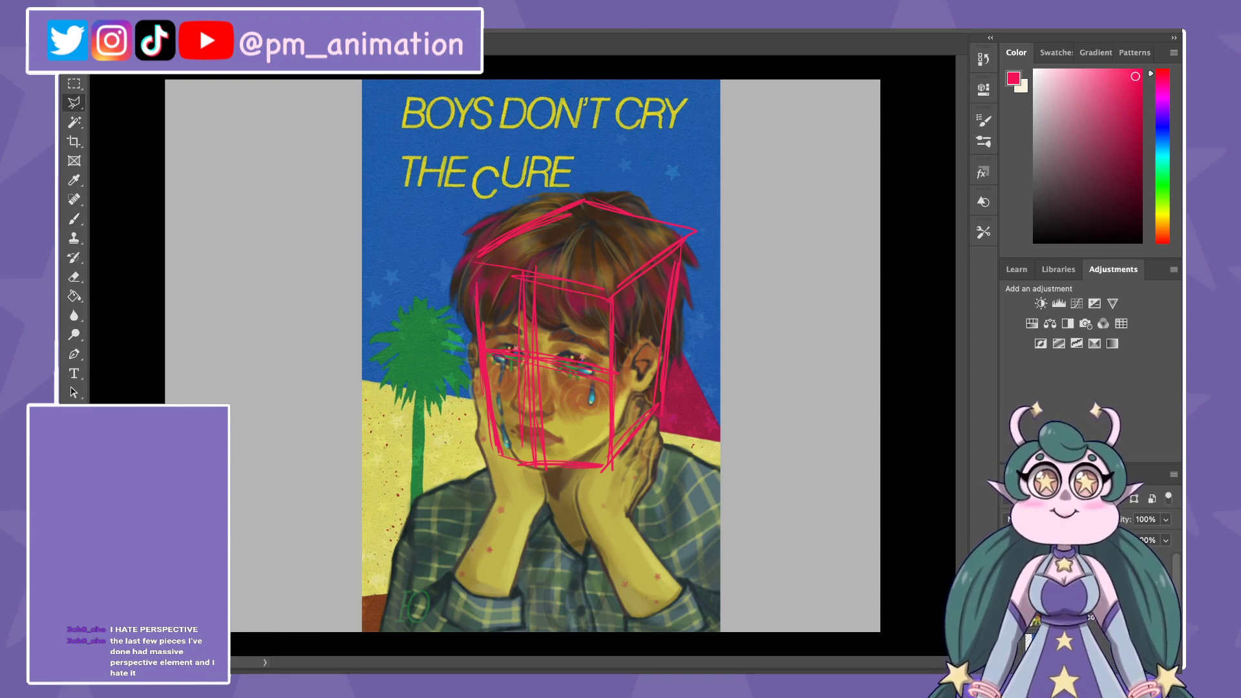
{"action": "key", "text": "Delete"}
{"action": "key", "text": "ctrl+d"}
Step: Redraw the box's top edges and right back edge over the hair
{"action": "key", "text": "b"}
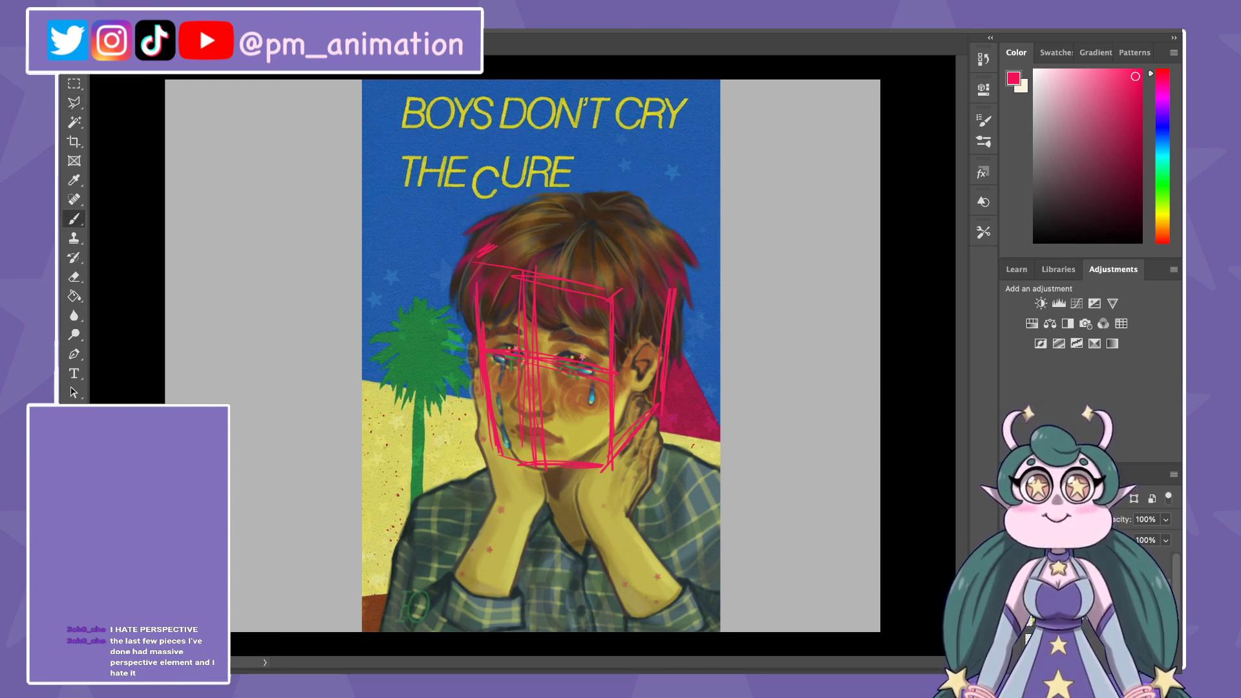
{"action": "left_click_drag", "start_coordinate": [565, 206], "coordinate": [474, 251]}
{"action": "mouse_move", "coordinate": [566, 208]}
{"action": "left_mouse_down"}
{"action": "mouse_move", "coordinate": [675, 230]}
{"action": "mouse_move", "coordinate": [611, 289]}
{"action": "left_mouse_up"}
{"action": "left_click_drag", "start_coordinate": [495, 273], "coordinate": [586, 286]}
{"action": "left_click_drag", "start_coordinate": [463, 275], "coordinate": [533, 279]}
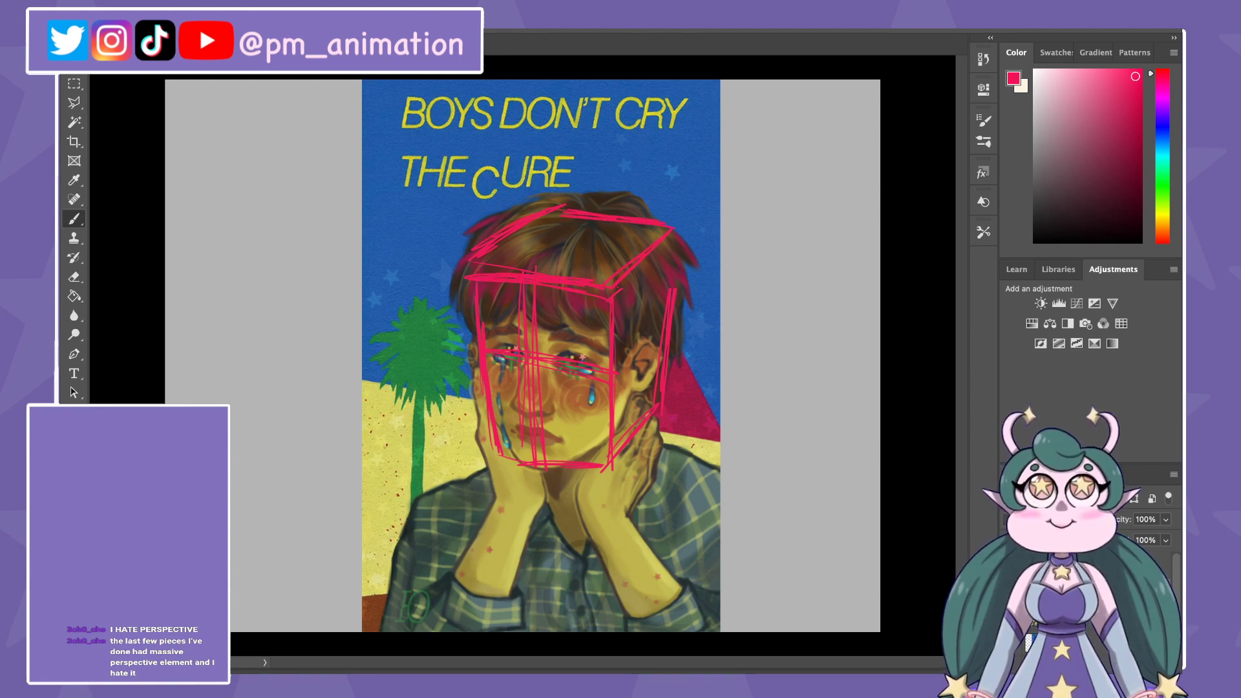
{"action": "mouse_move", "coordinate": [669, 236]}
{"action": "left_mouse_down"}
{"action": "mouse_move", "coordinate": [659, 341]}
{"action": "mouse_move", "coordinate": [661, 316]}
{"action": "left_mouse_up"}
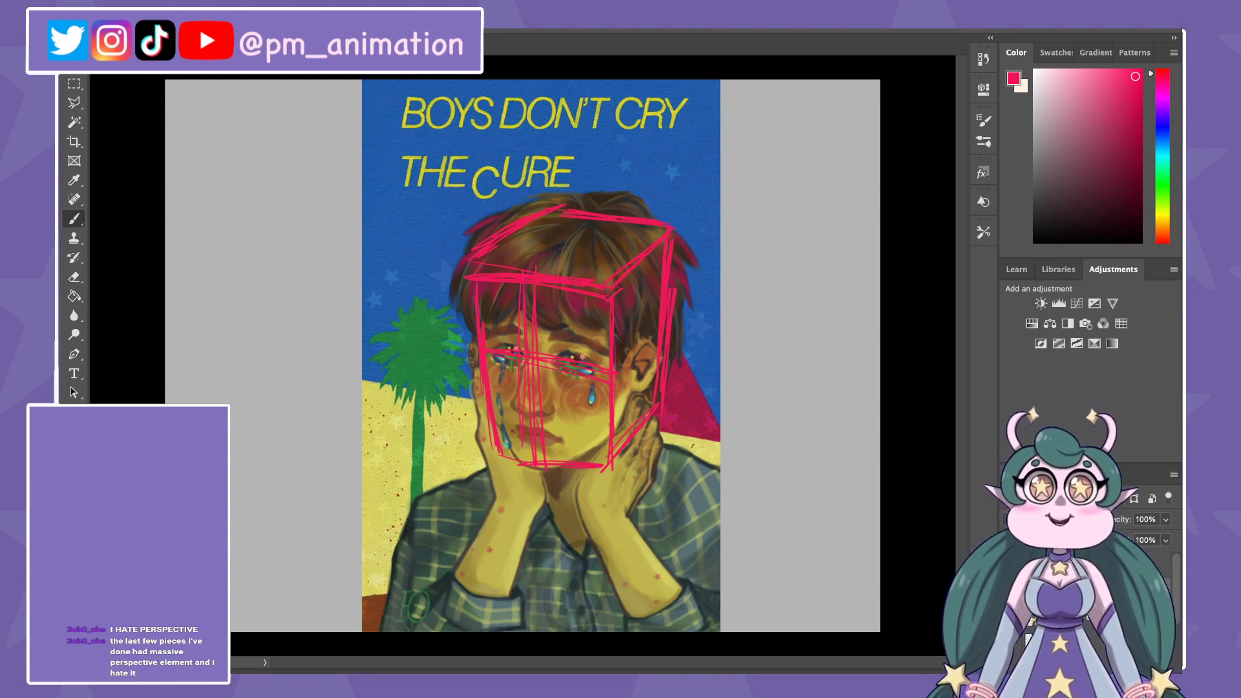
Step: Move the box sketch to the grey area upper left and shrink it
{"action": "key", "text": "v"}
{"action": "mouse_move", "coordinate": [572, 337]}
{"action": "left_mouse_down"}
{"action": "mouse_move", "coordinate": [321, 248]}
{"action": "mouse_move", "coordinate": [284, 253]}
{"action": "left_mouse_up"}
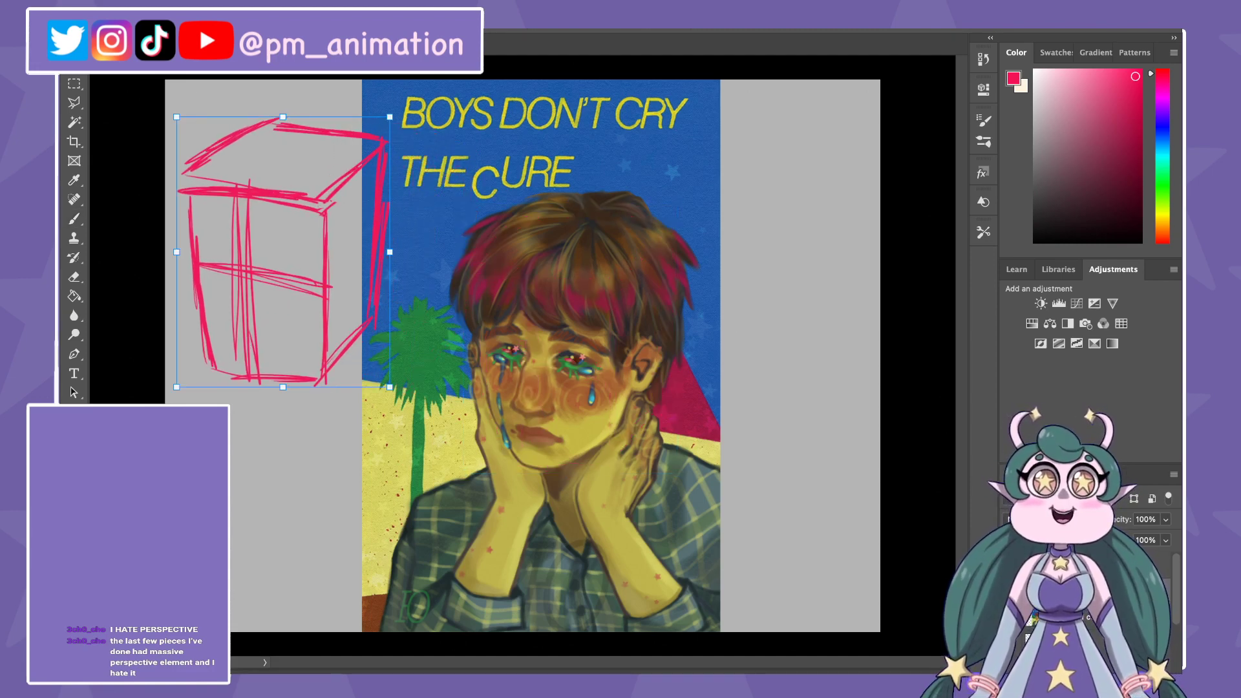
{"action": "key", "text": "b"}
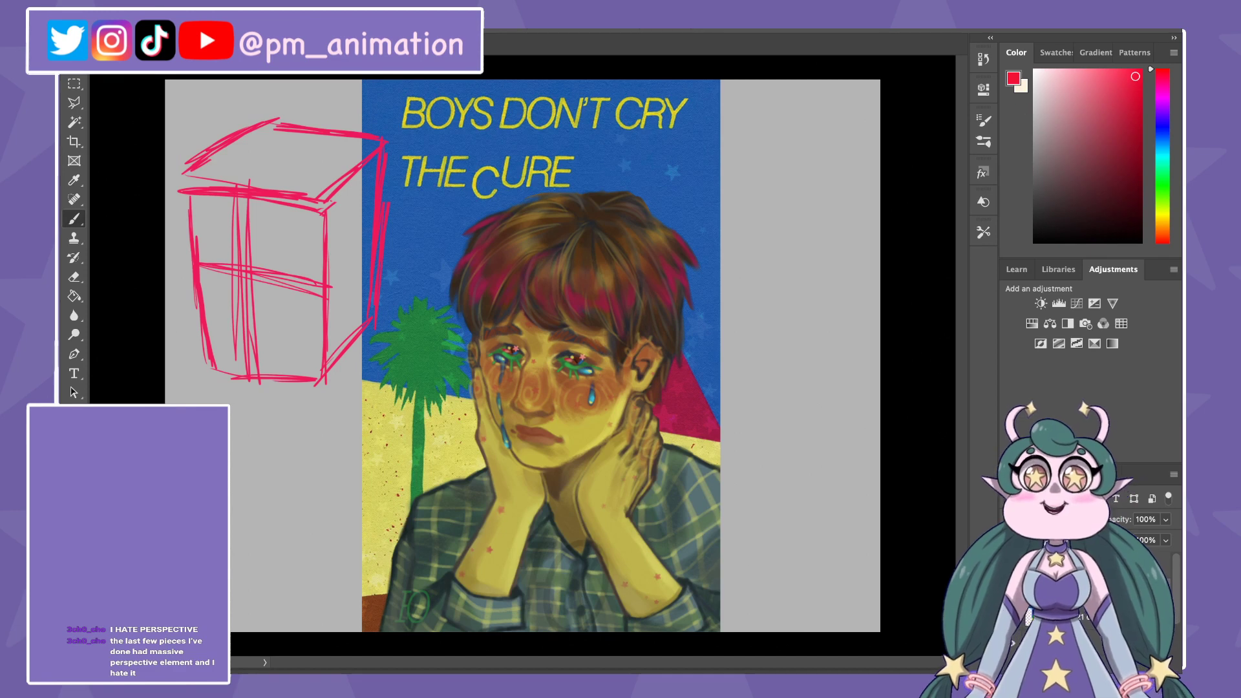
{"action": "key", "text": "v"}
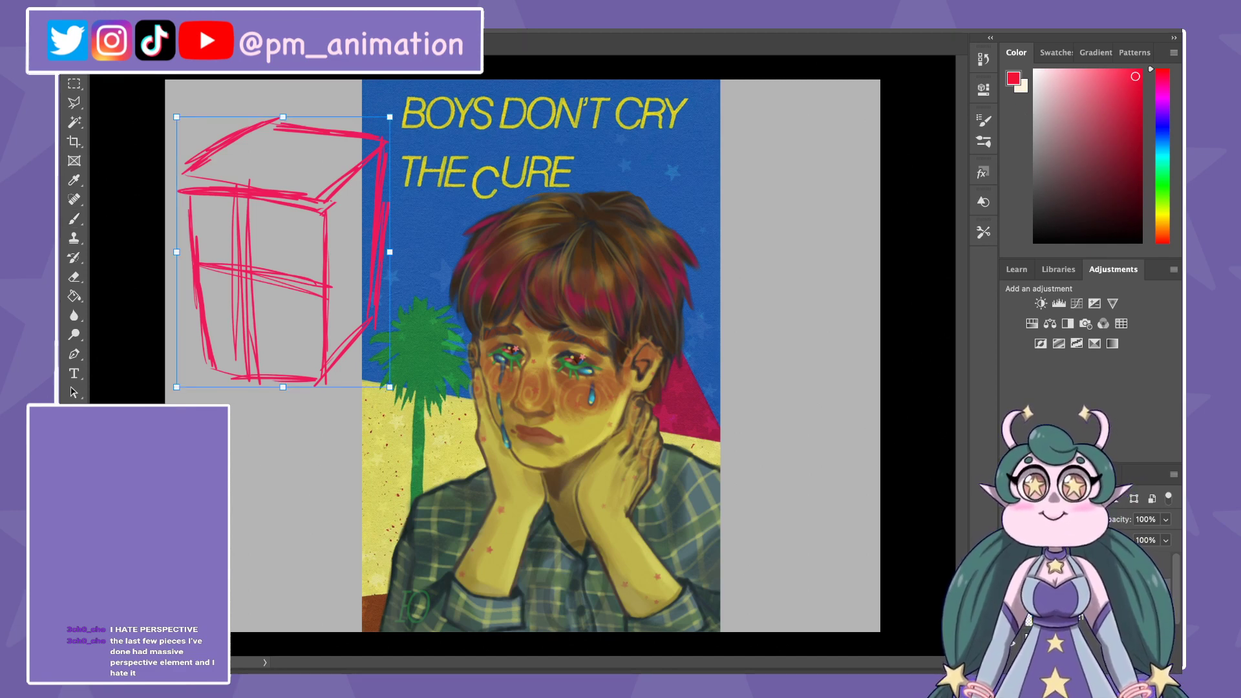
{"action": "left_click_drag", "start_coordinate": [390, 388], "coordinate": [305, 280]}
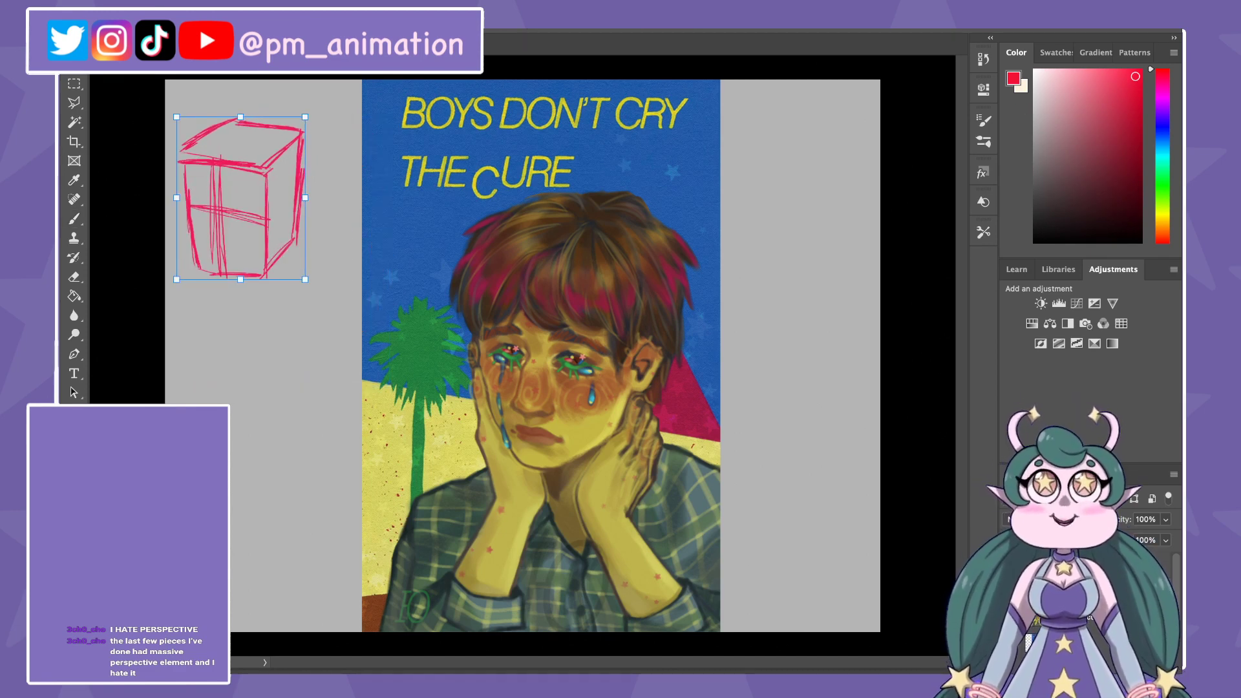
{"action": "key", "text": "Return"}
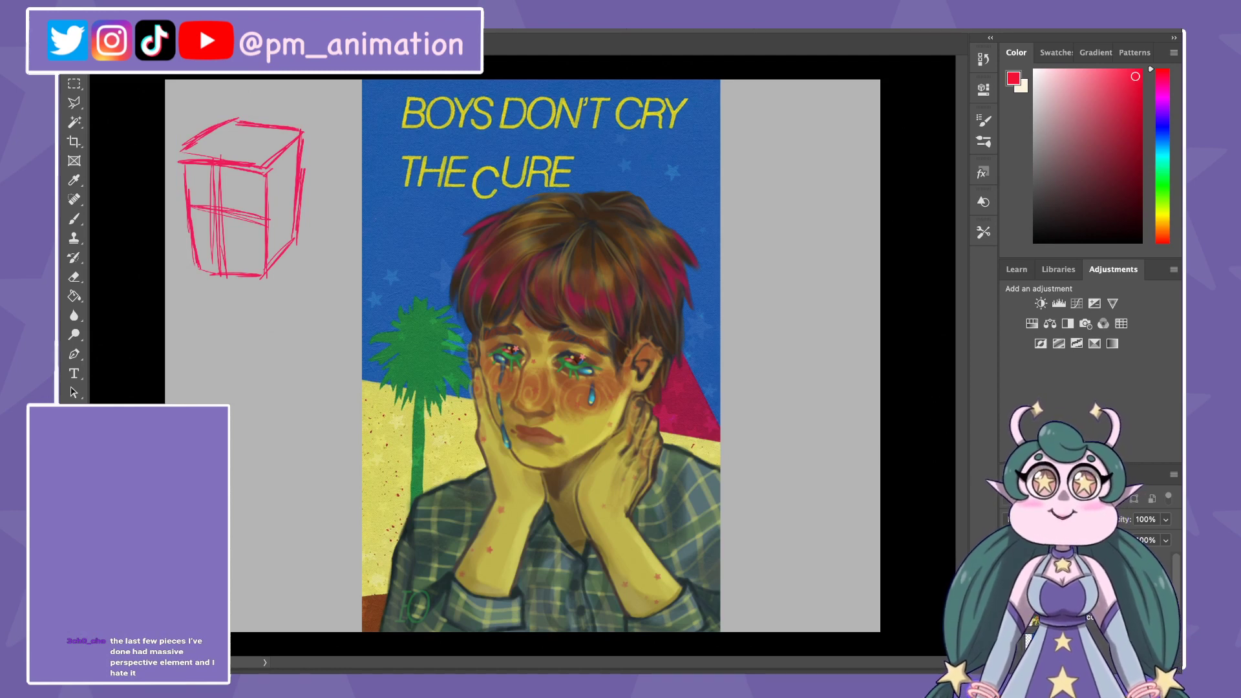
Step: In the grey margin beside the painting, draw a red square divided into quarters
{"action": "key", "text": "b"}
{"action": "scroll", "coordinate": [522, 358], "scroll_direction": "up", "scroll_amount": 1}
{"action": "scroll", "coordinate": [522, 358], "scroll_direction": "up", "scroll_amount": 1}
{"action": "scroll", "coordinate": [521, 358], "scroll_direction": "up", "scroll_amount": 1}
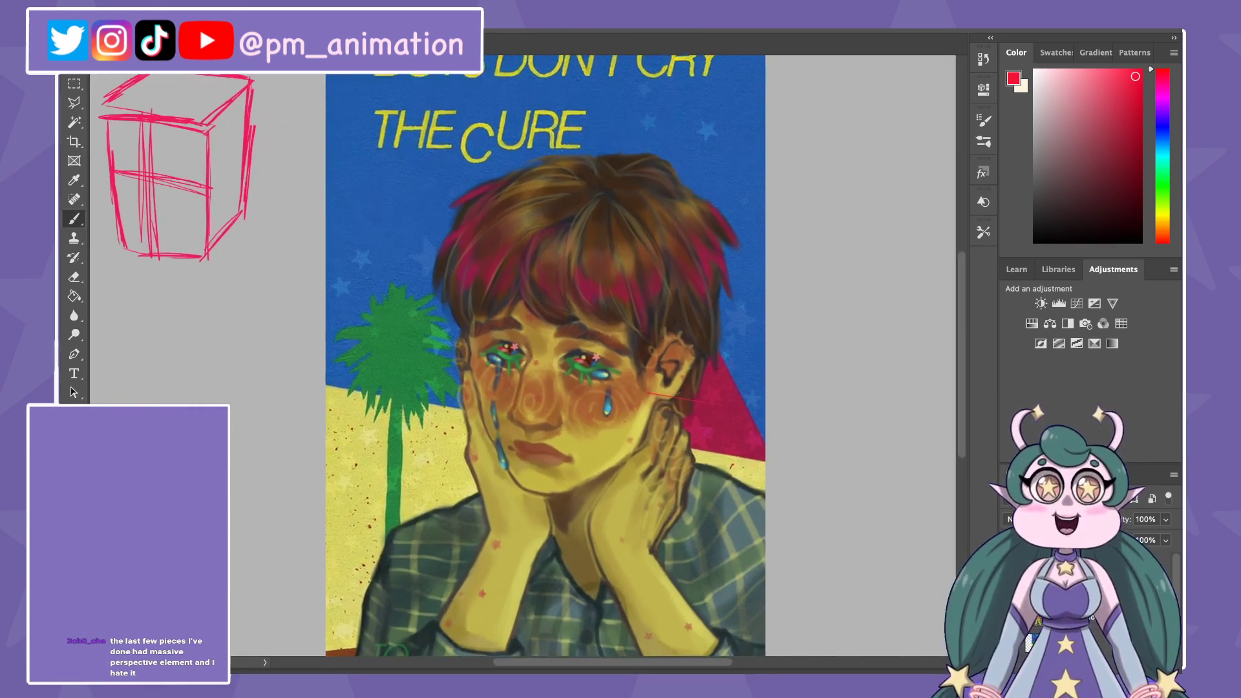
{"action": "scroll", "coordinate": [510, 356], "scroll_direction": "up", "scroll_amount": 1}
{"action": "scroll", "coordinate": [511, 355], "scroll_direction": "up", "scroll_amount": 1}
{"action": "scroll", "coordinate": [511, 355], "scroll_direction": "up", "scroll_amount": 1}
{"action": "key", "text": "e"}
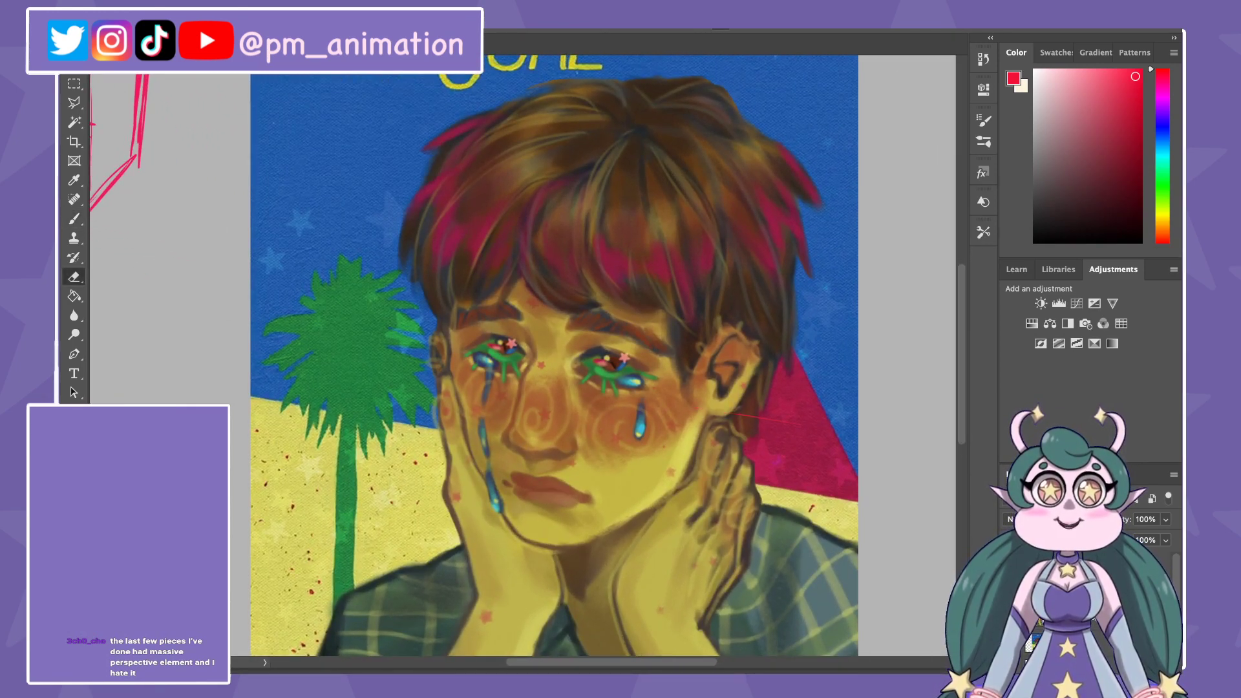
{"action": "mouse_move", "coordinate": [517, 355]}
{"action": "left_mouse_down"}
{"action": "mouse_move", "coordinate": [339, 333]}
{"action": "mouse_move", "coordinate": [808, 291]}
{"action": "left_mouse_up"}
{"action": "key", "text": "b"}
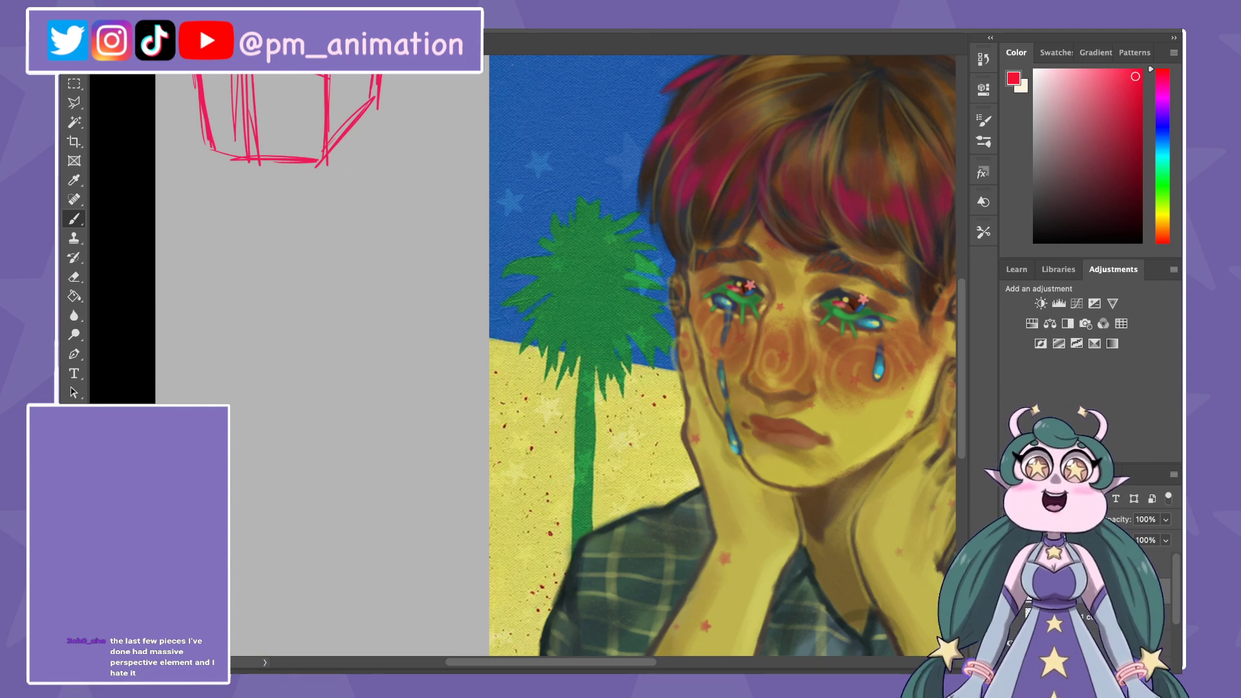
{"action": "left_click_drag", "start_coordinate": [711, 355], "coordinate": [708, 356]}
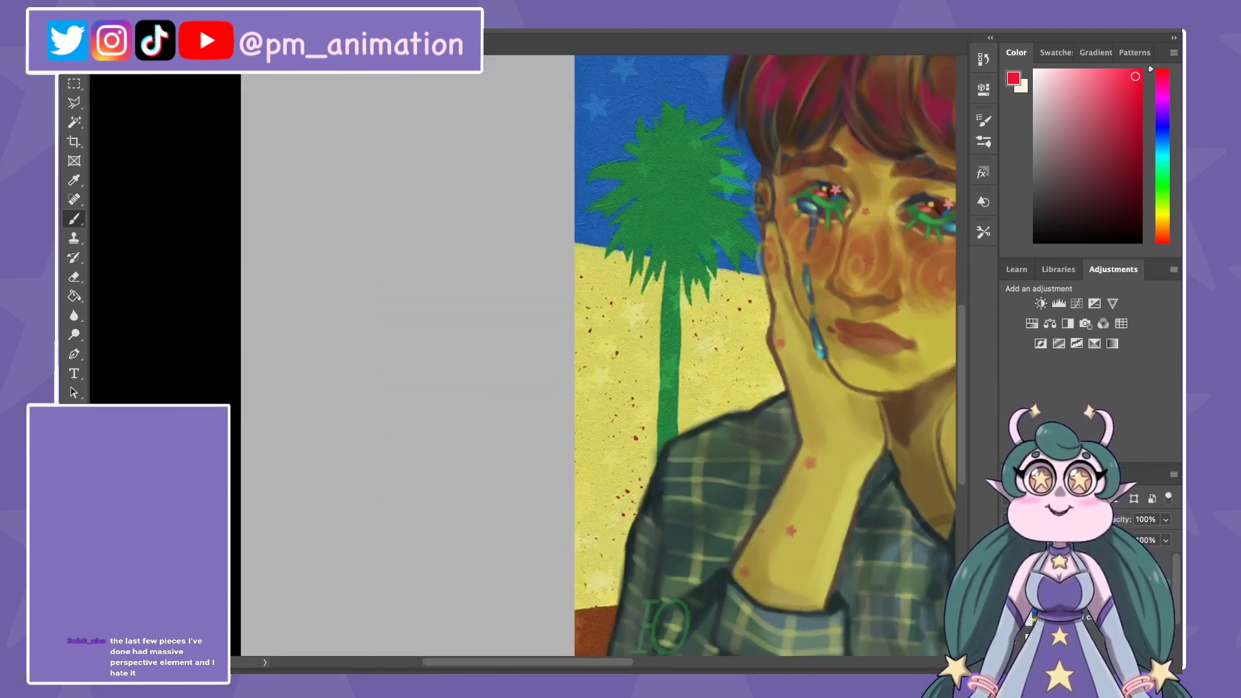
{"action": "mouse_move", "coordinate": [339, 285]}
{"action": "left_mouse_down"}
{"action": "mouse_move", "coordinate": [341, 342]}
{"action": "mouse_move", "coordinate": [388, 273]}
{"action": "mouse_move", "coordinate": [432, 348]}
{"action": "mouse_move", "coordinate": [346, 348]}
{"action": "left_mouse_up"}
{"action": "left_click_drag", "start_coordinate": [381, 273], "coordinate": [388, 366]}
{"action": "left_click_drag", "start_coordinate": [341, 311], "coordinate": [432, 304]}
{"action": "left_click_drag", "start_coordinate": [452, 388], "coordinate": [492, 253]}
Step: Draw a red box below it with a cross on its front face and a side mark
{"action": "mouse_move", "coordinate": [386, 262]}
{"action": "left_mouse_down"}
{"action": "mouse_move", "coordinate": [394, 320]}
{"action": "mouse_move", "coordinate": [457, 266]}
{"action": "mouse_move", "coordinate": [464, 338]}
{"action": "mouse_move", "coordinate": [395, 333]}
{"action": "left_mouse_up"}
{"action": "left_click_drag", "start_coordinate": [386, 263], "coordinate": [352, 290]}
{"action": "mouse_move", "coordinate": [353, 291]}
{"action": "left_mouse_down"}
{"action": "mouse_move", "coordinate": [365, 351]}
{"action": "mouse_move", "coordinate": [393, 335]}
{"action": "mouse_move", "coordinate": [444, 362]}
{"action": "left_mouse_up"}
{"action": "left_click_drag", "start_coordinate": [421, 263], "coordinate": [436, 337]}
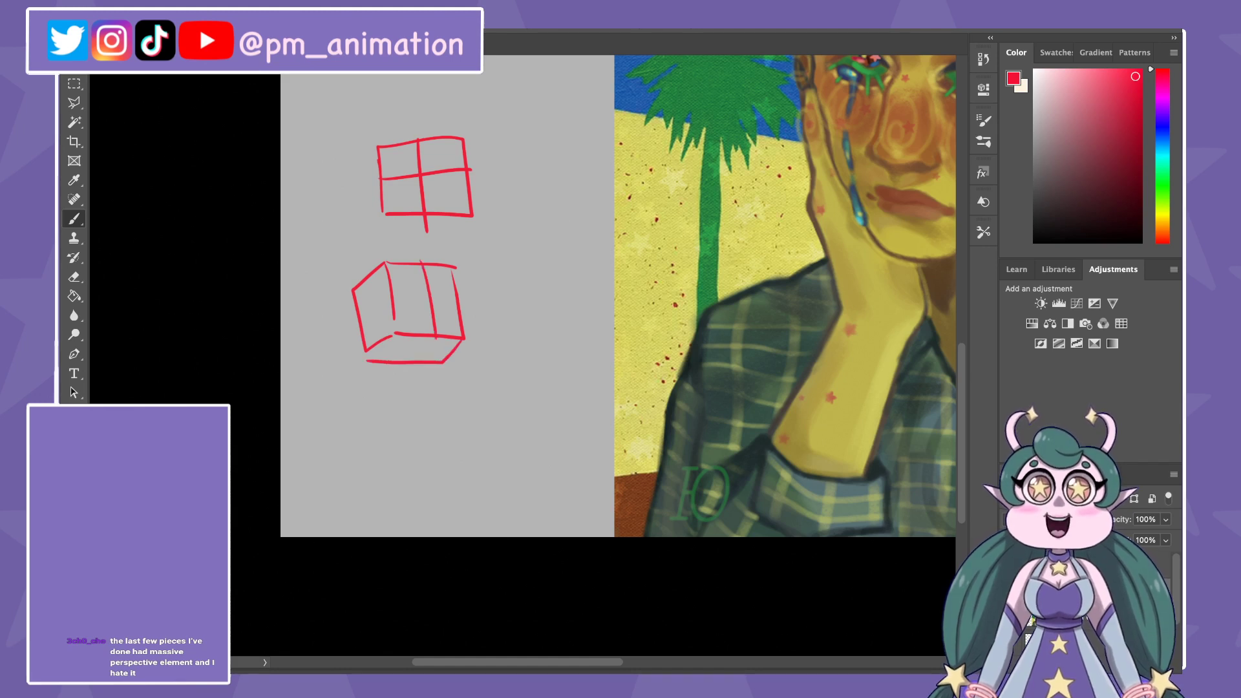
{"action": "left_click_drag", "start_coordinate": [399, 299], "coordinate": [457, 307]}
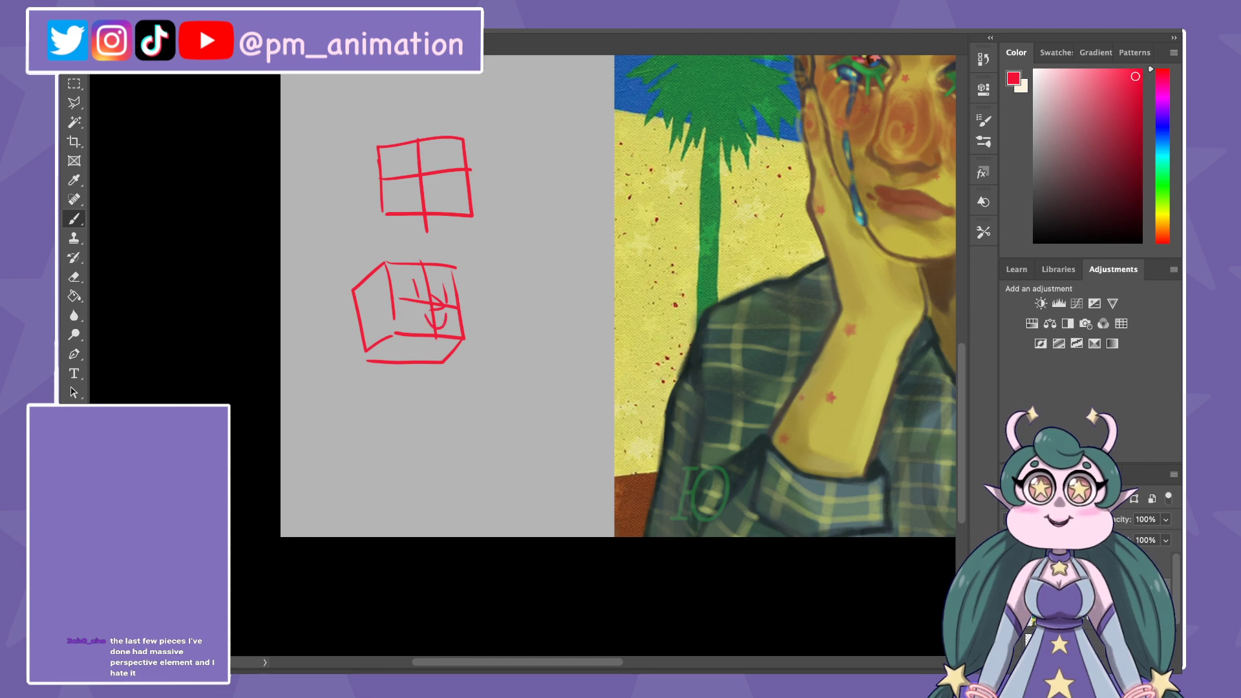
{"action": "left_click_drag", "start_coordinate": [374, 296], "coordinate": [371, 328]}
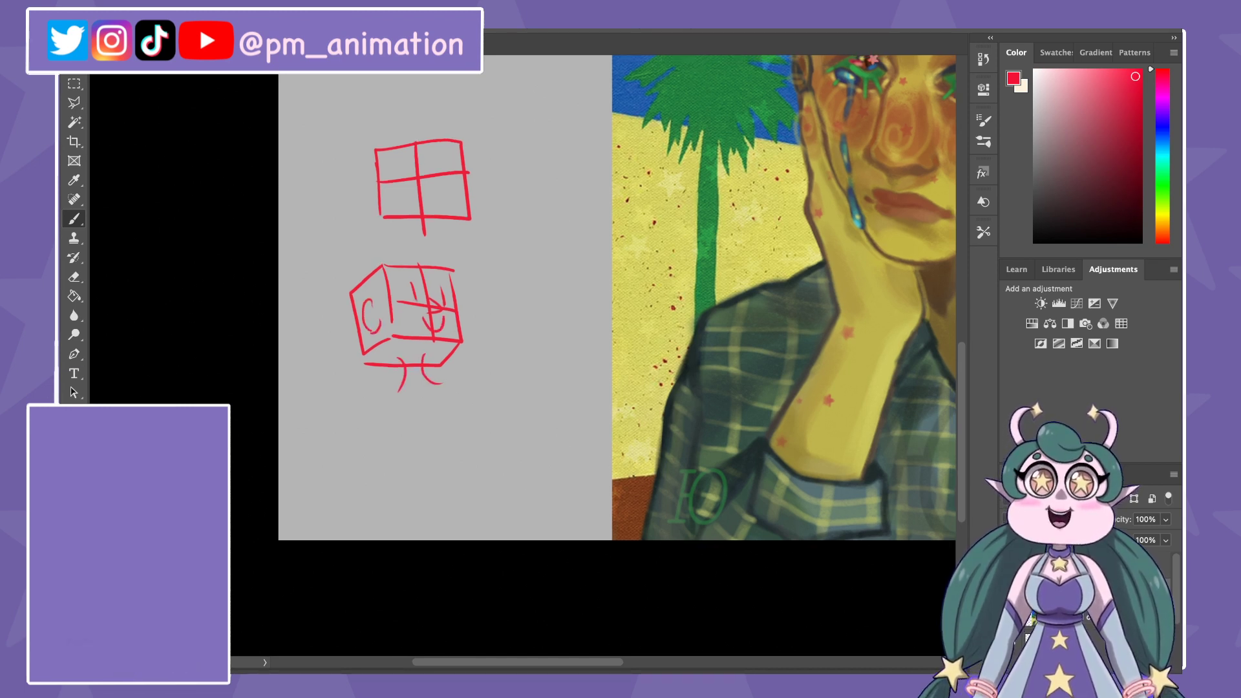
Step: Draw the second cube's vertical, top, side and bottom edges, then zoom out to the whole artwork
{"action": "scroll", "coordinate": [594, 324], "scroll_direction": "up", "scroll_amount": 3}
{"action": "scroll", "coordinate": [595, 324], "scroll_direction": "right", "scroll_amount": 2}
{"action": "mouse_move", "coordinate": [460, 333]}
{"action": "left_mouse_down"}
{"action": "mouse_move", "coordinate": [467, 383]}
{"action": "mouse_move", "coordinate": [504, 327]}
{"action": "mouse_move", "coordinate": [527, 384]}
{"action": "mouse_move", "coordinate": [468, 386]}
{"action": "mouse_move", "coordinate": [488, 303]}
{"action": "mouse_move", "coordinate": [534, 302]}
{"action": "left_mouse_up"}
{"action": "mouse_move", "coordinate": [534, 302]}
{"action": "left_mouse_down"}
{"action": "mouse_move", "coordinate": [518, 329]}
{"action": "mouse_move", "coordinate": [556, 367]}
{"action": "mouse_move", "coordinate": [527, 386]}
{"action": "left_mouse_up"}
{"action": "mouse_move", "coordinate": [493, 331]}
{"action": "left_mouse_down"}
{"action": "mouse_move", "coordinate": [493, 391]}
{"action": "mouse_move", "coordinate": [539, 365]}
{"action": "left_mouse_up"}
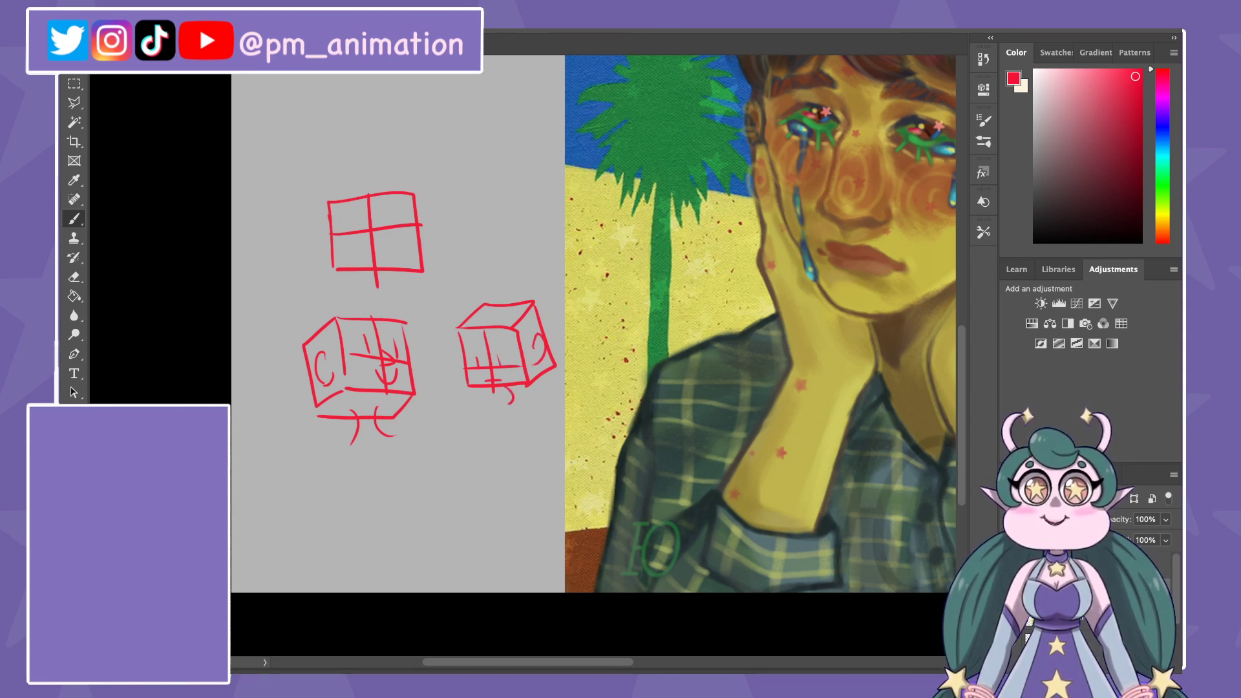
{"action": "left_click_drag", "start_coordinate": [453, 323], "coordinate": [431, 339]}
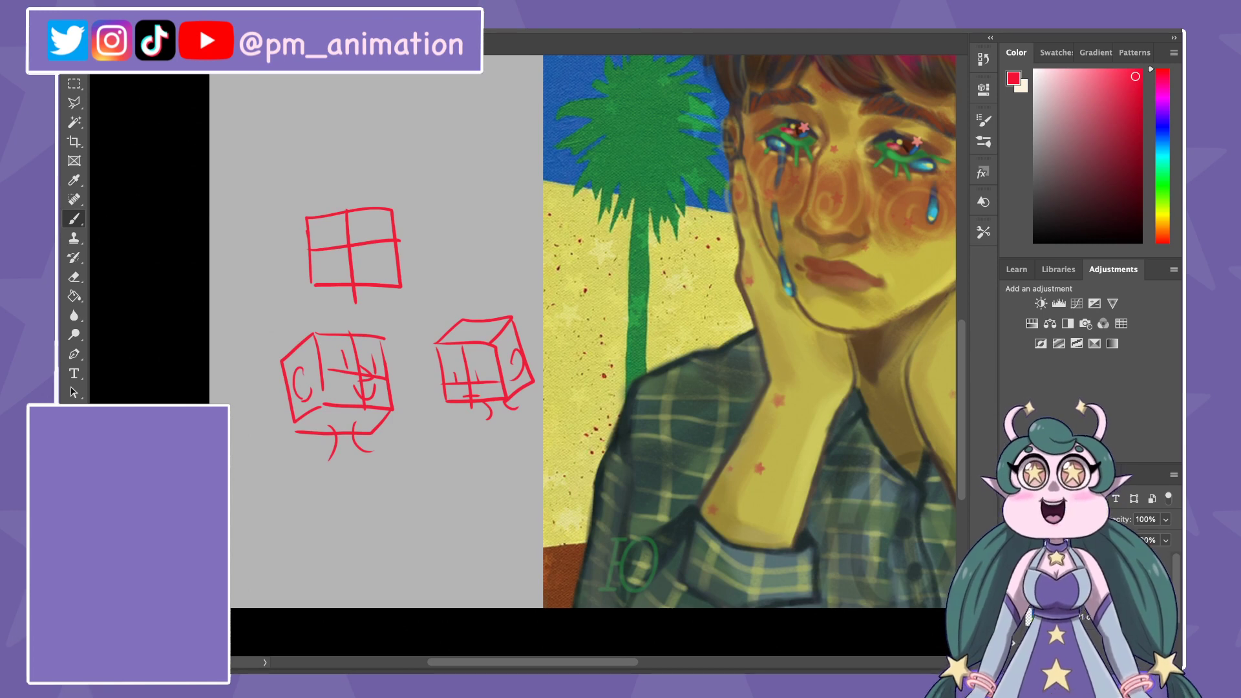
{"action": "key", "text": "ctrl+minus"}
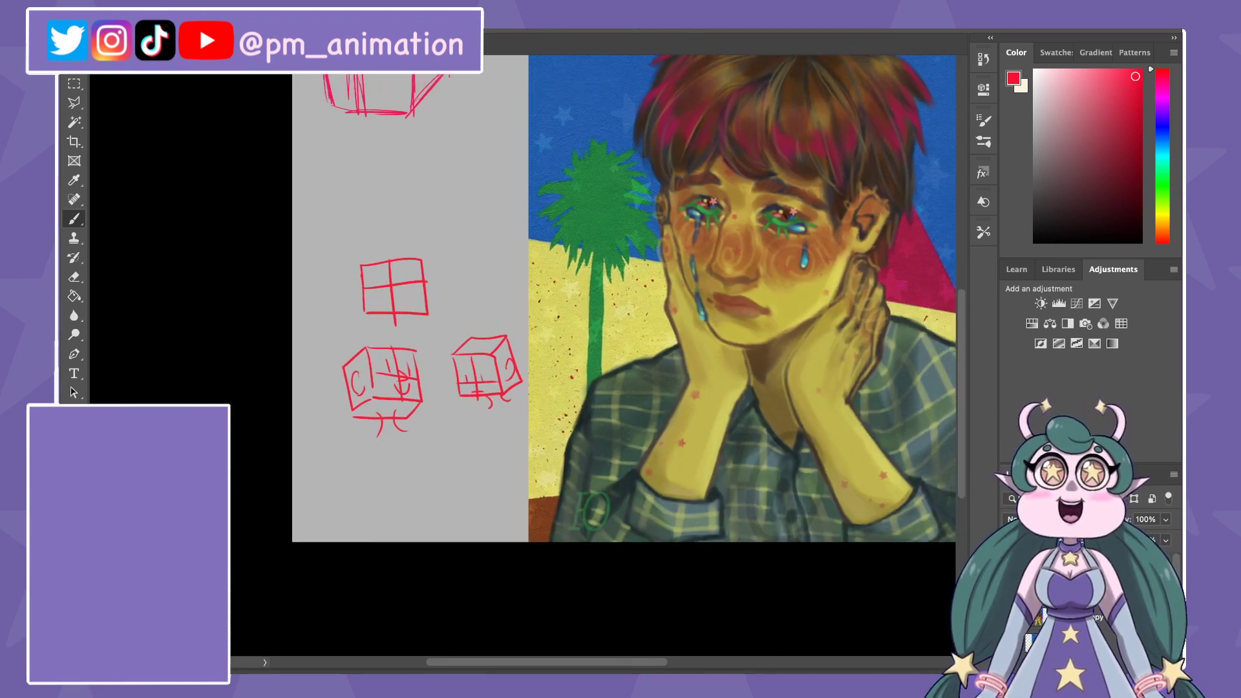
{"action": "left_click_drag", "start_coordinate": [582, 355], "coordinate": [356, 343]}
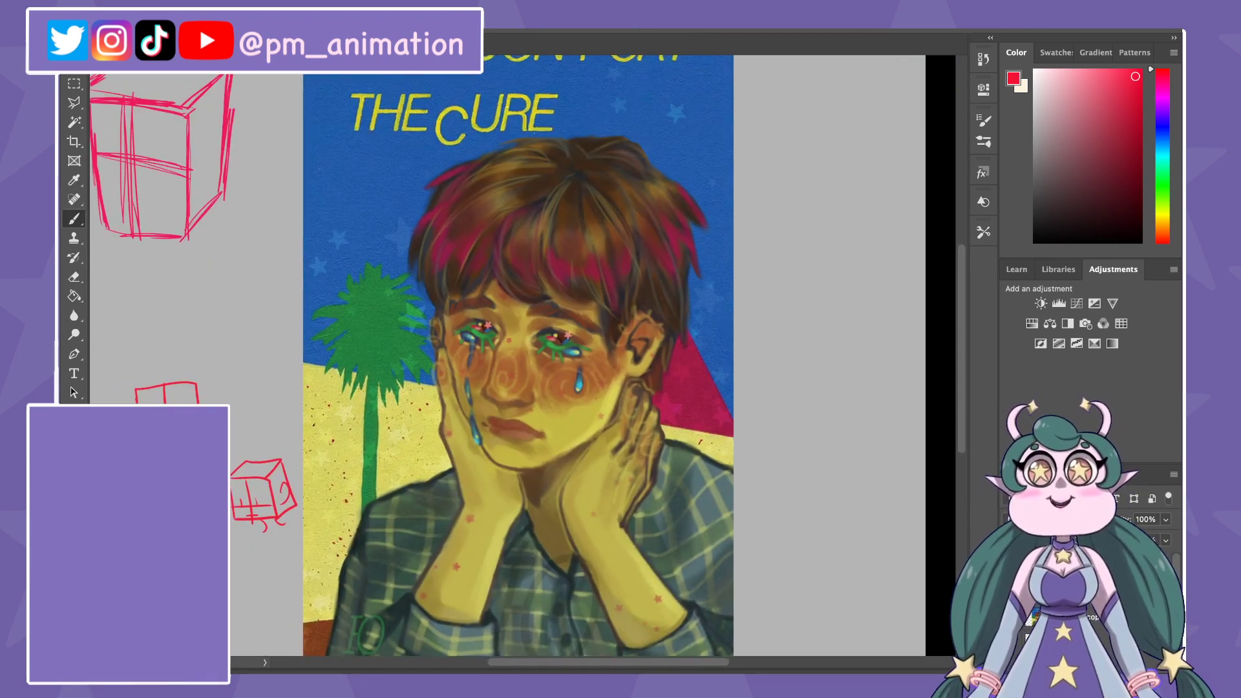
Step: Start a red box right of the poster with its top, bottom, right and receding edges
{"action": "key", "text": "ctrl+minus"}
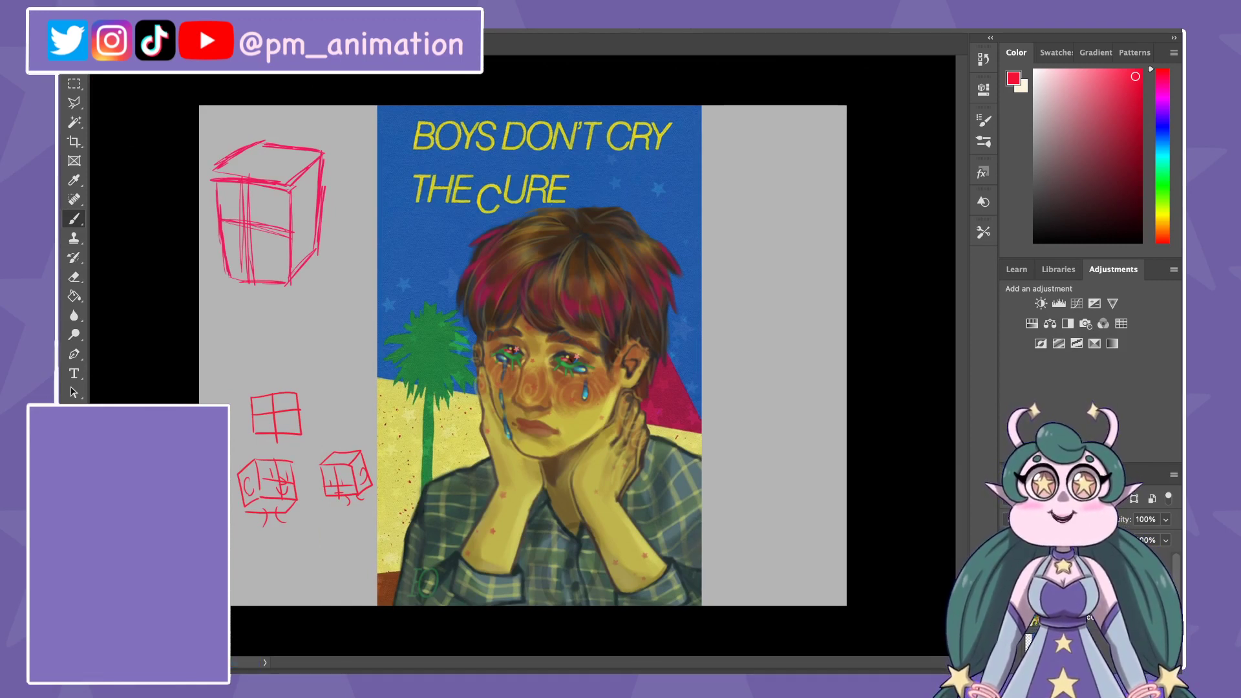
{"action": "mouse_move", "coordinate": [680, 369]}
{"action": "left_mouse_down"}
{"action": "mouse_move", "coordinate": [715, 445]}
{"action": "mouse_move", "coordinate": [746, 374]}
{"action": "mouse_move", "coordinate": [786, 376]}
{"action": "left_mouse_up"}
{"action": "left_click_drag", "start_coordinate": [715, 441], "coordinate": [758, 447]}
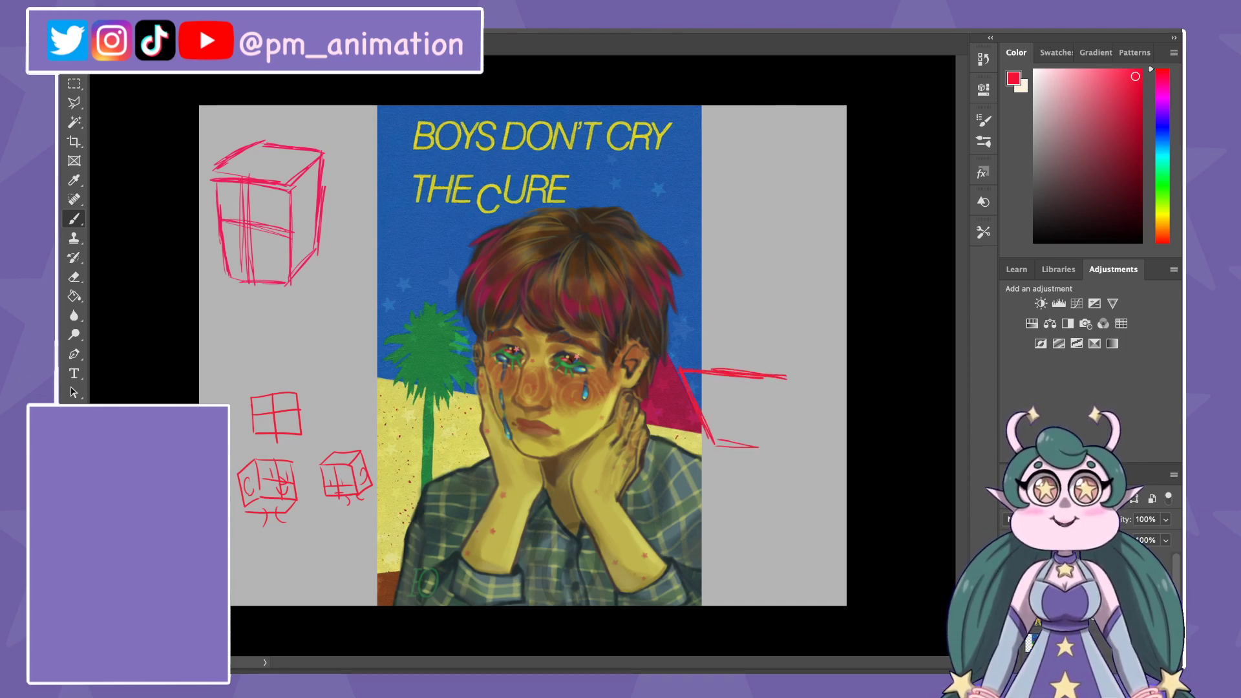
{"action": "left_click_drag", "start_coordinate": [786, 377], "coordinate": [780, 450]}
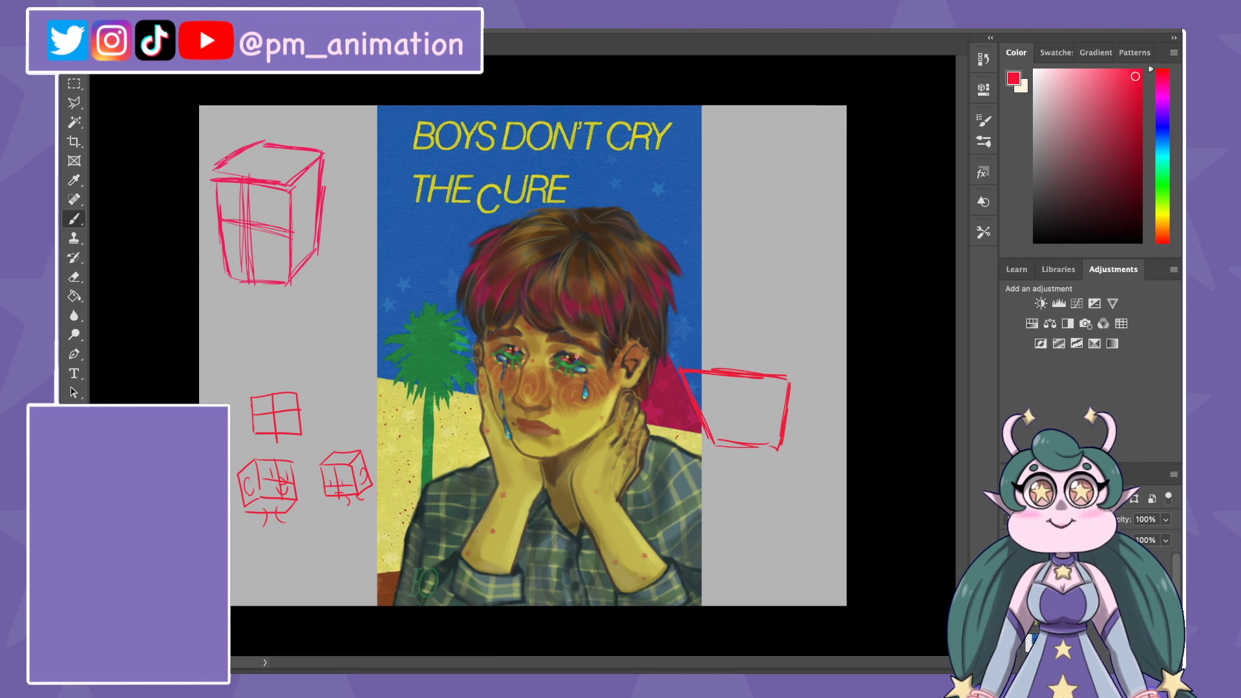
{"action": "mouse_move", "coordinate": [679, 370]}
{"action": "left_mouse_down"}
{"action": "mouse_move", "coordinate": [717, 443]}
{"action": "mouse_move", "coordinate": [757, 445]}
{"action": "left_mouse_up"}
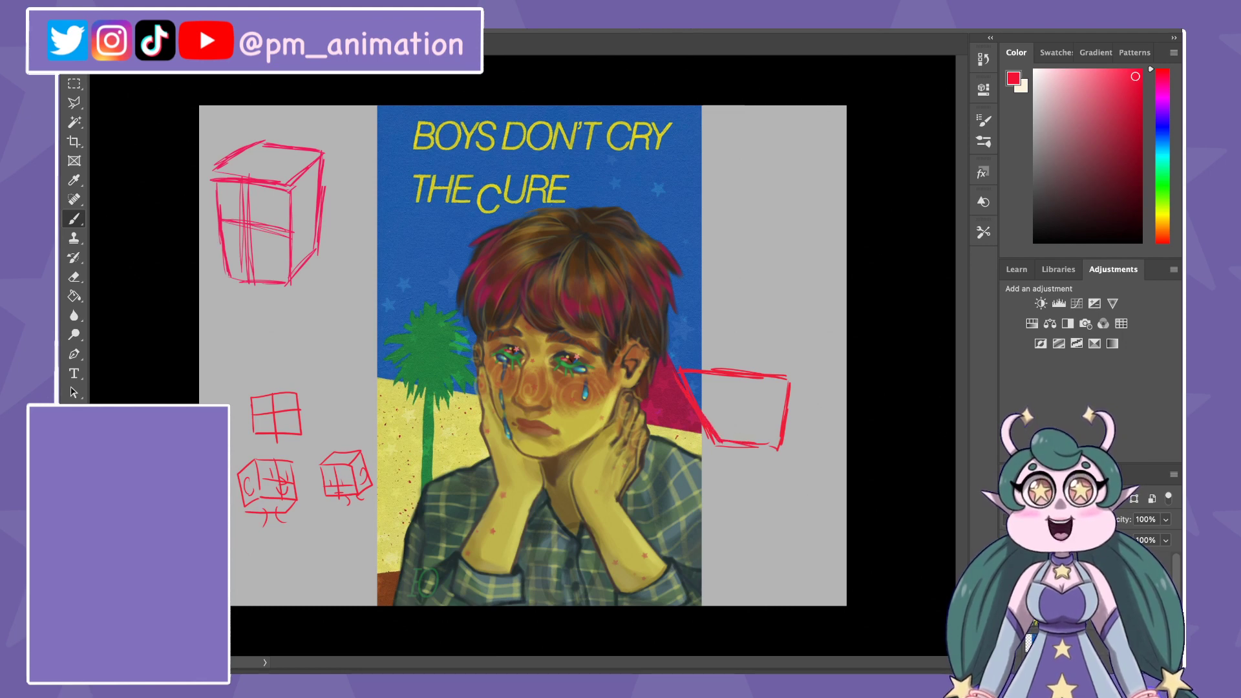
{"action": "mouse_move", "coordinate": [674, 372]}
{"action": "left_mouse_down"}
{"action": "mouse_move", "coordinate": [732, 321]}
{"action": "mouse_move", "coordinate": [814, 317]}
{"action": "mouse_move", "coordinate": [777, 317]}
{"action": "mouse_move", "coordinate": [814, 327]}
{"action": "left_mouse_up"}
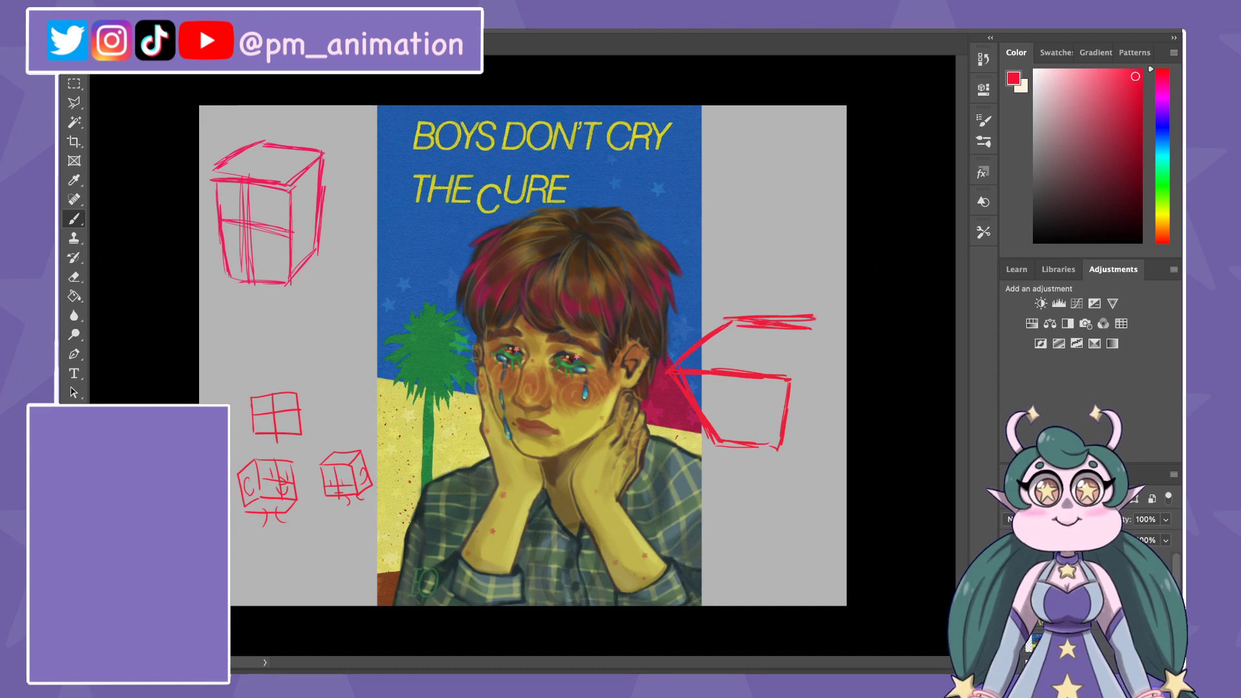
Step: Add the cube's right-side, front, bottom edges and inner construction lines
{"action": "mouse_move", "coordinate": [788, 378]}
{"action": "left_mouse_down"}
{"action": "mouse_move", "coordinate": [822, 332]}
{"action": "mouse_move", "coordinate": [811, 408]}
{"action": "left_mouse_up"}
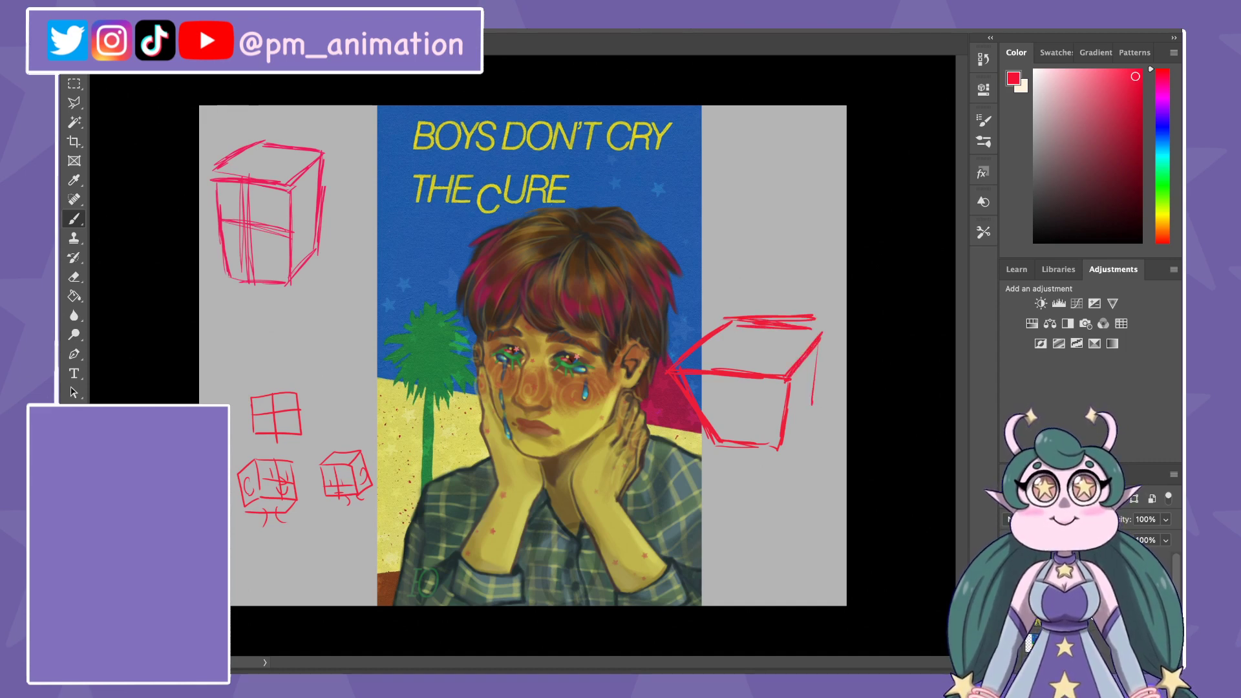
{"action": "mouse_move", "coordinate": [818, 342]}
{"action": "left_mouse_down"}
{"action": "mouse_move", "coordinate": [807, 414]}
{"action": "mouse_move", "coordinate": [783, 442]}
{"action": "left_mouse_up"}
{"action": "left_click_drag", "start_coordinate": [781, 395], "coordinate": [771, 455]}
{"action": "mouse_move", "coordinate": [783, 384]}
{"action": "left_mouse_down"}
{"action": "mouse_move", "coordinate": [776, 435]}
{"action": "mouse_move", "coordinate": [783, 419]}
{"action": "mouse_move", "coordinate": [730, 446]}
{"action": "left_mouse_up"}
{"action": "mouse_move", "coordinate": [728, 376]}
{"action": "left_mouse_down"}
{"action": "mouse_move", "coordinate": [743, 442]}
{"action": "mouse_move", "coordinate": [739, 423]}
{"action": "mouse_move", "coordinate": [775, 426]}
{"action": "left_mouse_up"}
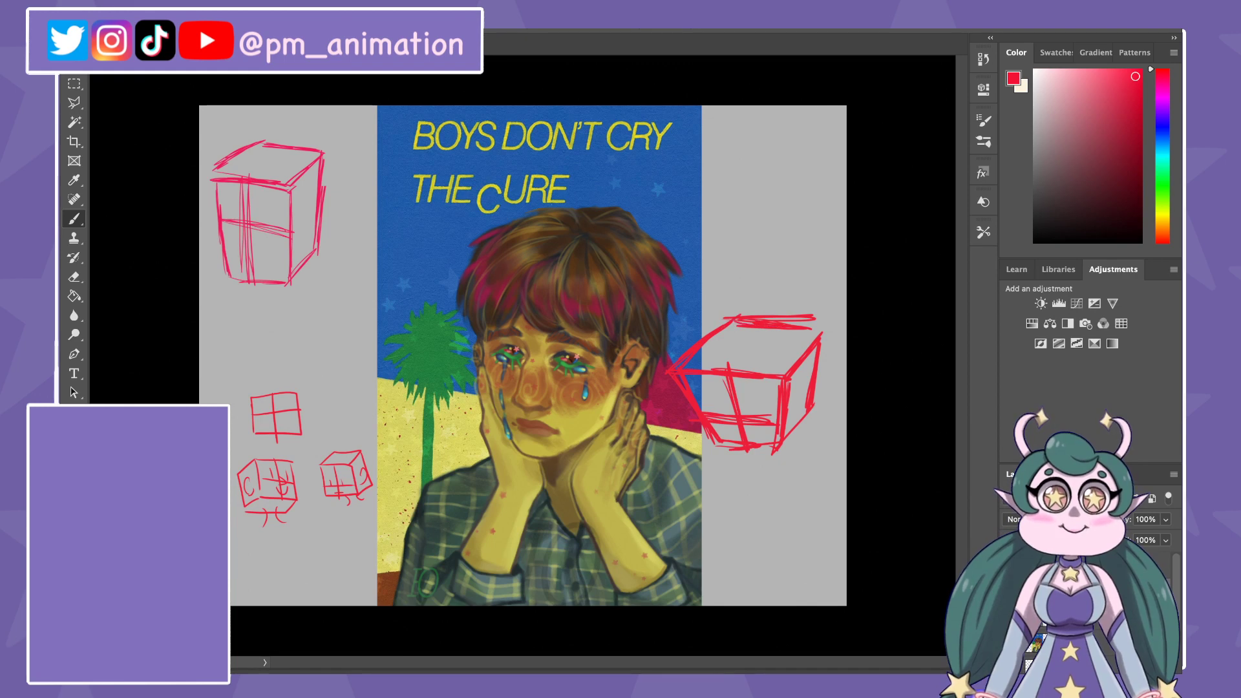
{"action": "mouse_move", "coordinate": [723, 327]}
{"action": "left_mouse_down"}
{"action": "mouse_move", "coordinate": [814, 325]}
{"action": "mouse_move", "coordinate": [786, 366]}
{"action": "left_mouse_up"}
Step: Erase the cube's top edge and redraw it
{"action": "key", "text": "e"}
{"action": "mouse_move", "coordinate": [733, 322]}
{"action": "left_mouse_down"}
{"action": "mouse_move", "coordinate": [816, 322]}
{"action": "mouse_move", "coordinate": [797, 318]}
{"action": "left_mouse_up"}
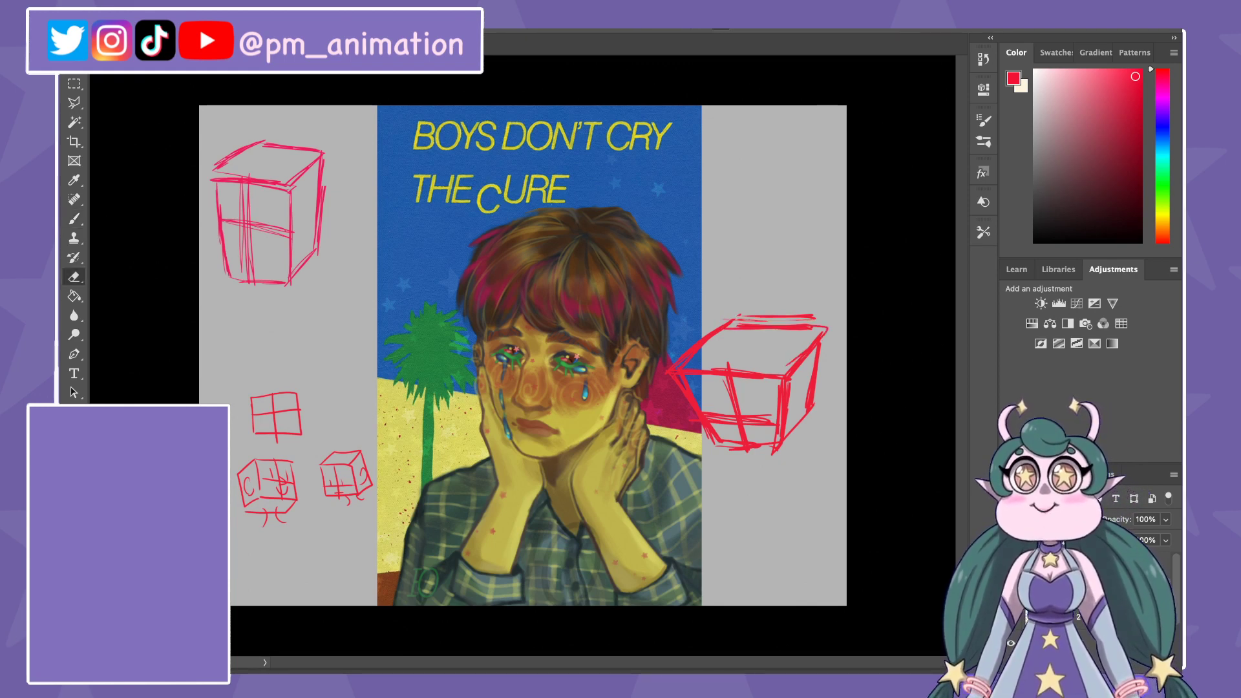
{"action": "left_click_drag", "start_coordinate": [724, 318], "coordinate": [816, 319]}
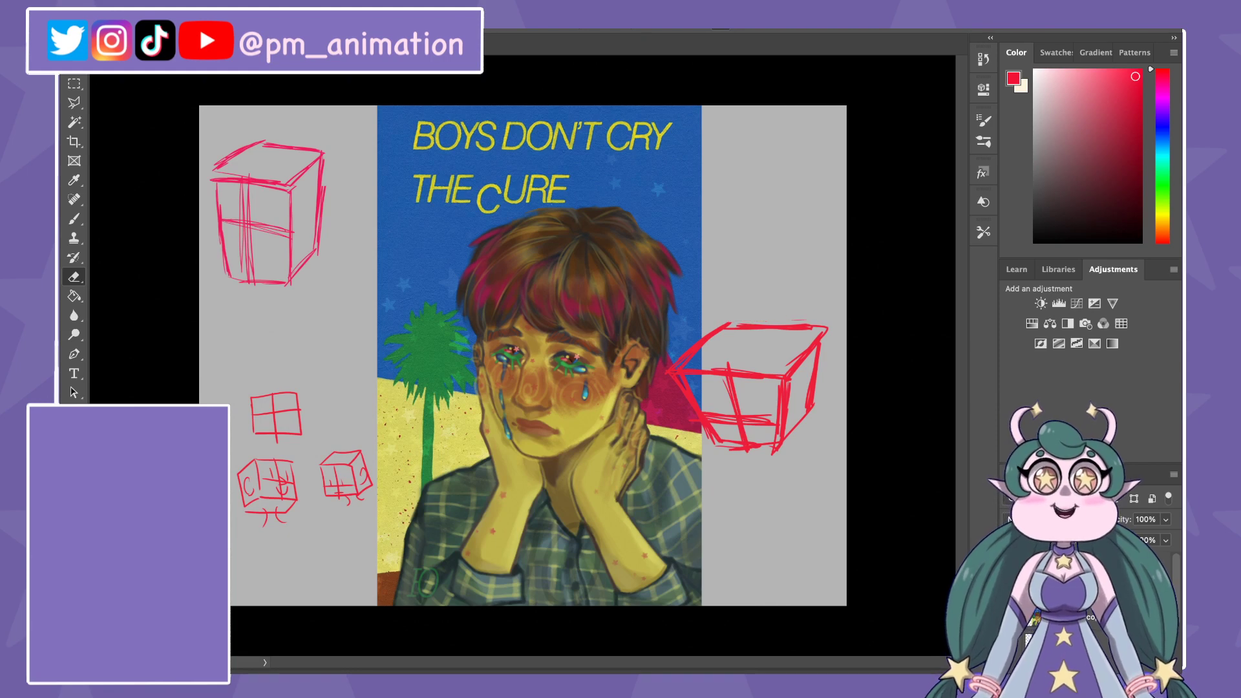
{"action": "left_click_drag", "start_coordinate": [729, 327], "coordinate": [830, 328]}
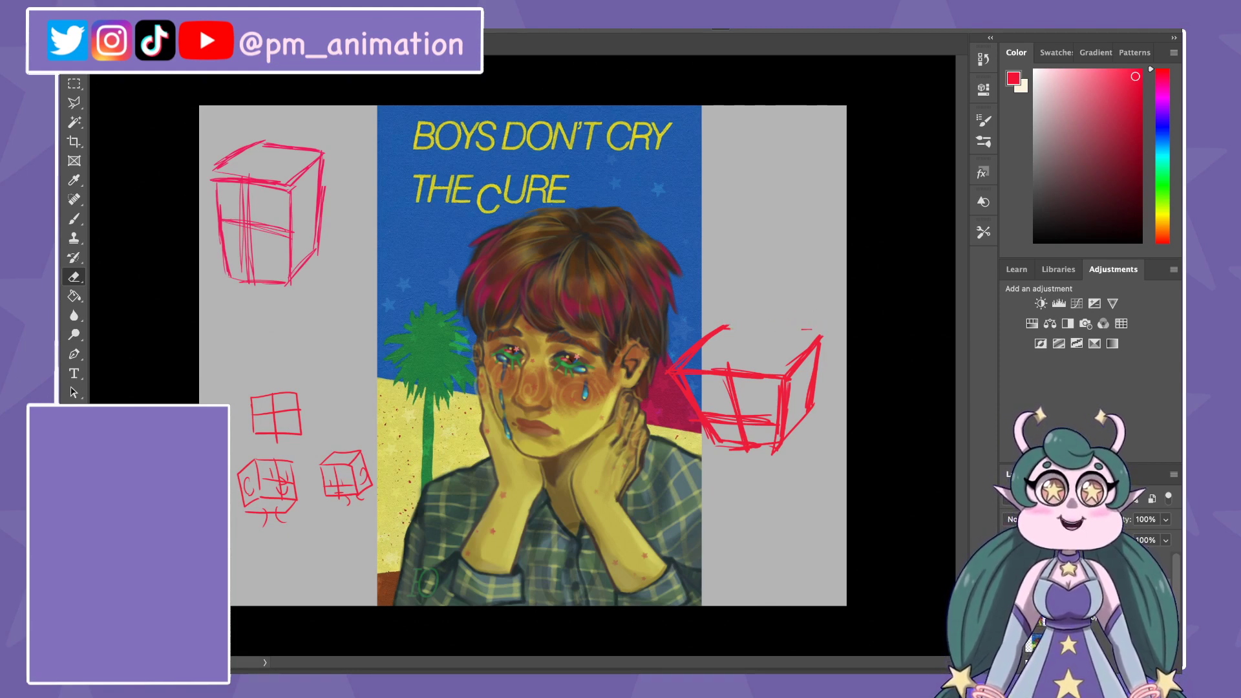
{"action": "key", "text": "b"}
{"action": "left_click_drag", "start_coordinate": [725, 327], "coordinate": [815, 337]}
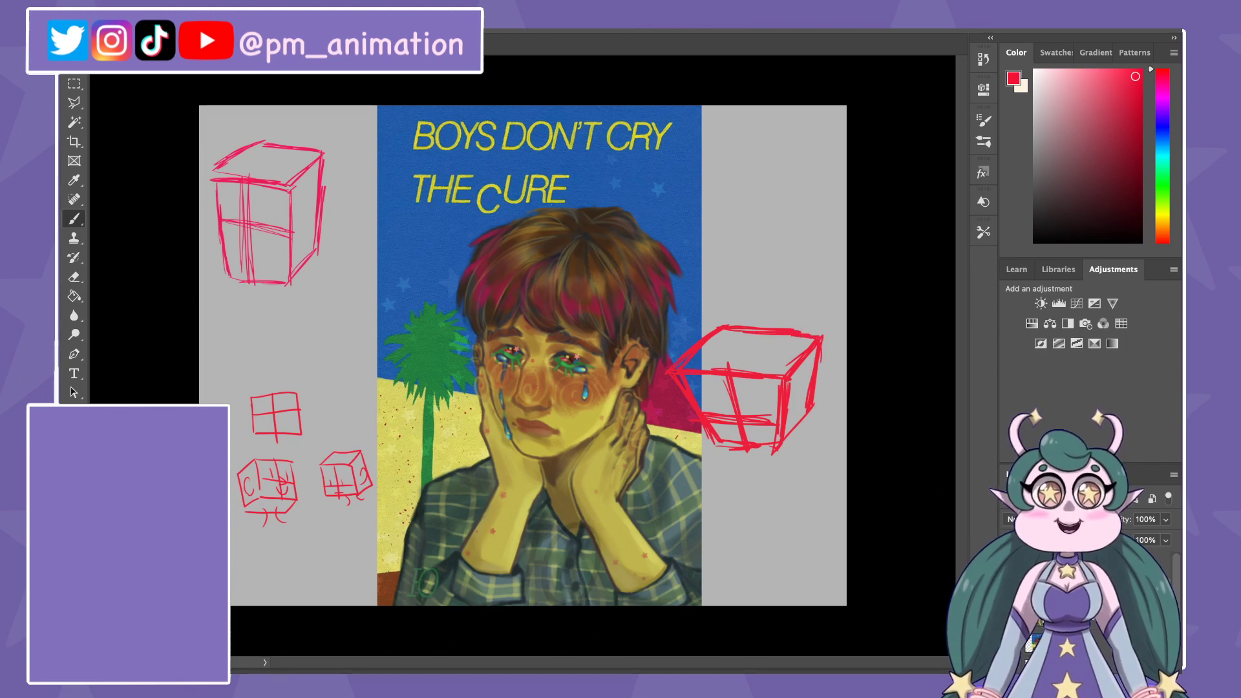
Step: Add strokes along the box's bottom and a seat line beneath it
{"action": "key", "text": "e"}
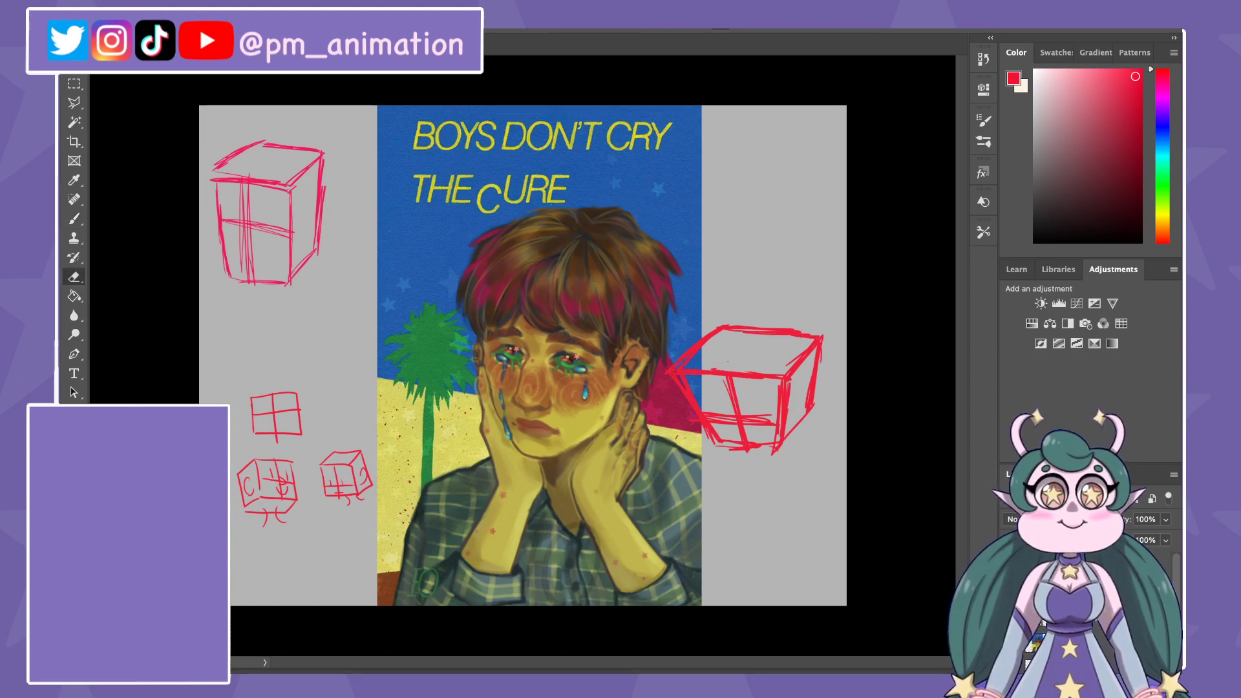
{"action": "key", "text": "b"}
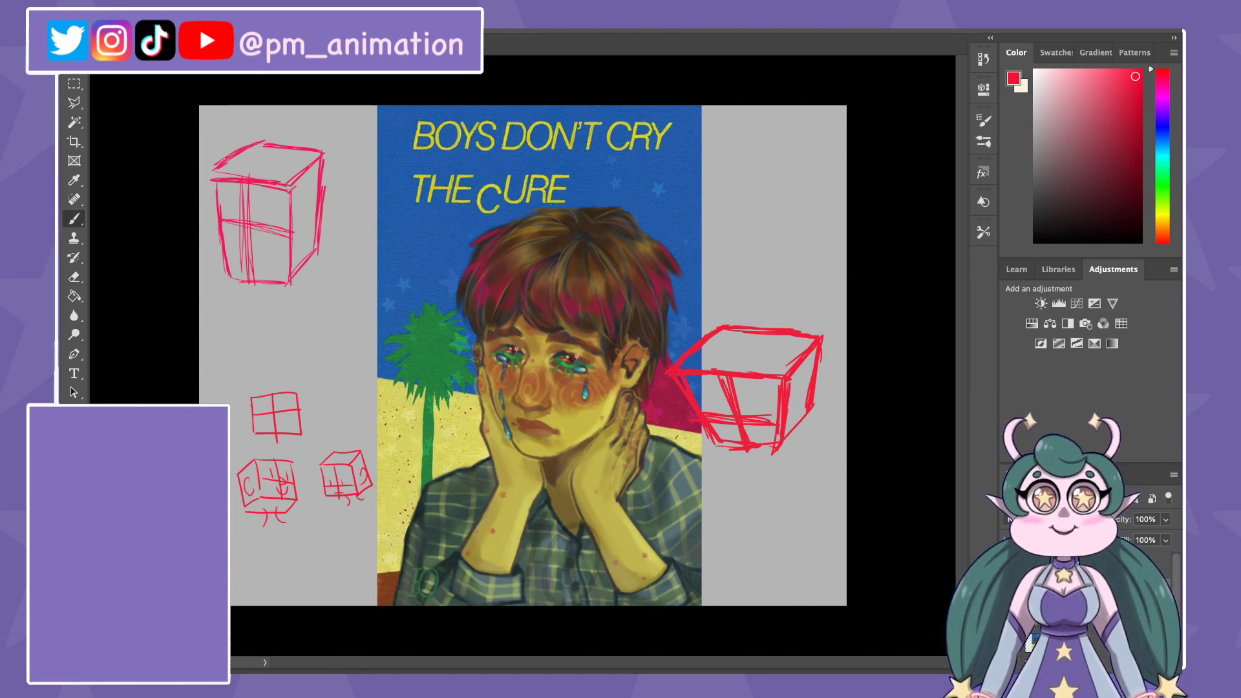
{"action": "key", "text": "e"}
{"action": "key", "text": "b"}
{"action": "left_click_drag", "start_coordinate": [711, 419], "coordinate": [773, 428]}
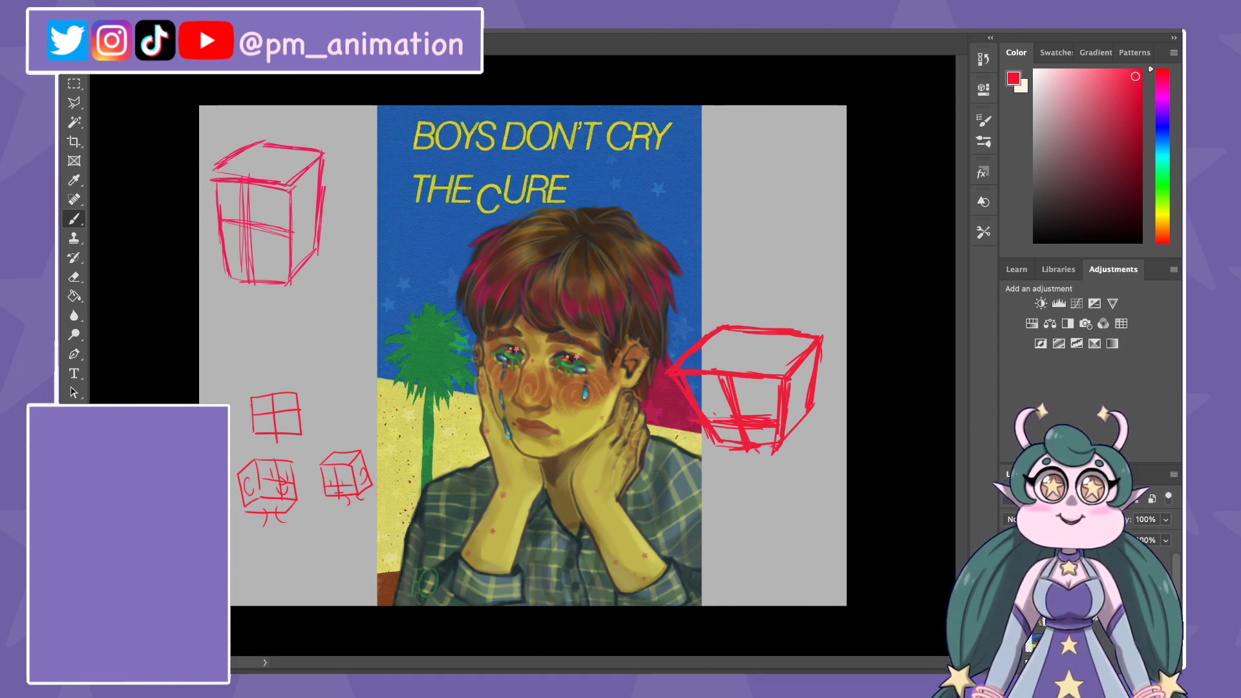
{"action": "mouse_move", "coordinate": [714, 439]}
{"action": "left_mouse_down"}
{"action": "mouse_move", "coordinate": [692, 445]}
{"action": "mouse_move", "coordinate": [761, 458]}
{"action": "mouse_move", "coordinate": [819, 435]}
{"action": "left_mouse_up"}
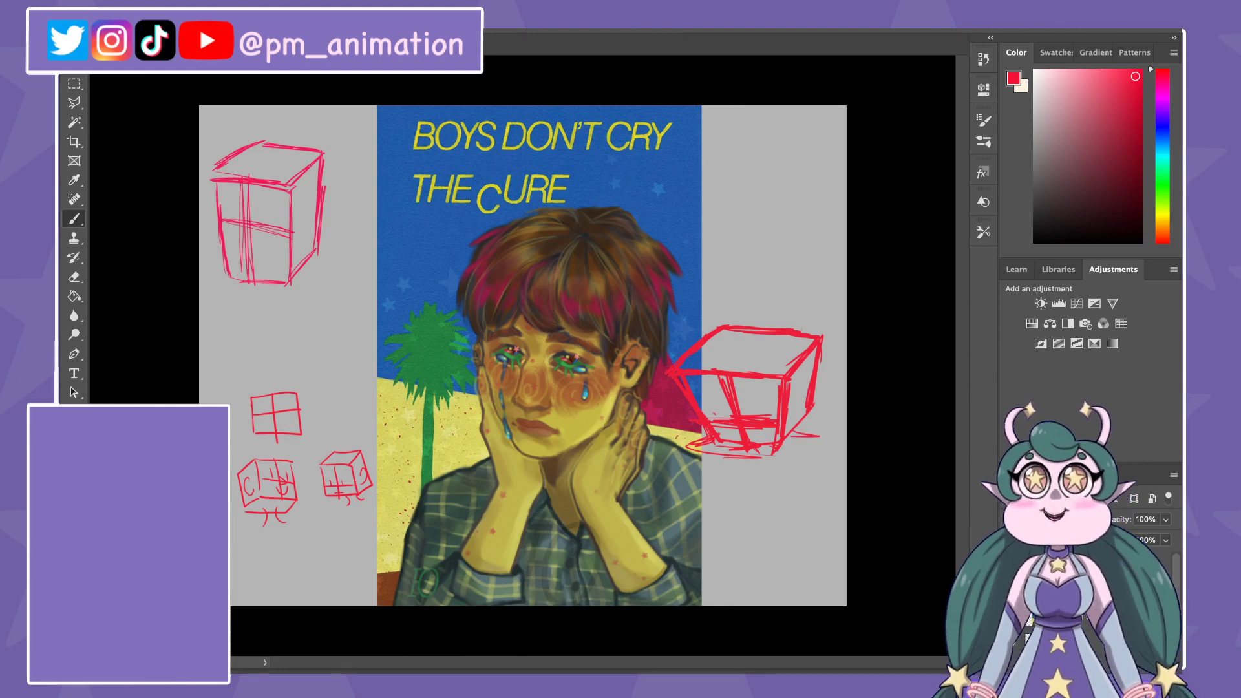
{"action": "mouse_move", "coordinate": [820, 463]}
{"action": "left_mouse_down"}
{"action": "mouse_move", "coordinate": [844, 445]}
{"action": "mouse_move", "coordinate": [699, 466]}
{"action": "mouse_move", "coordinate": [772, 459]}
{"action": "left_mouse_up"}
Step: Sketch legs, a bottom frame line and a diagonal brace under the red box
{"action": "left_click_drag", "start_coordinate": [685, 453], "coordinate": [741, 519]}
{"action": "left_click_drag", "start_coordinate": [820, 463], "coordinate": [817, 538]}
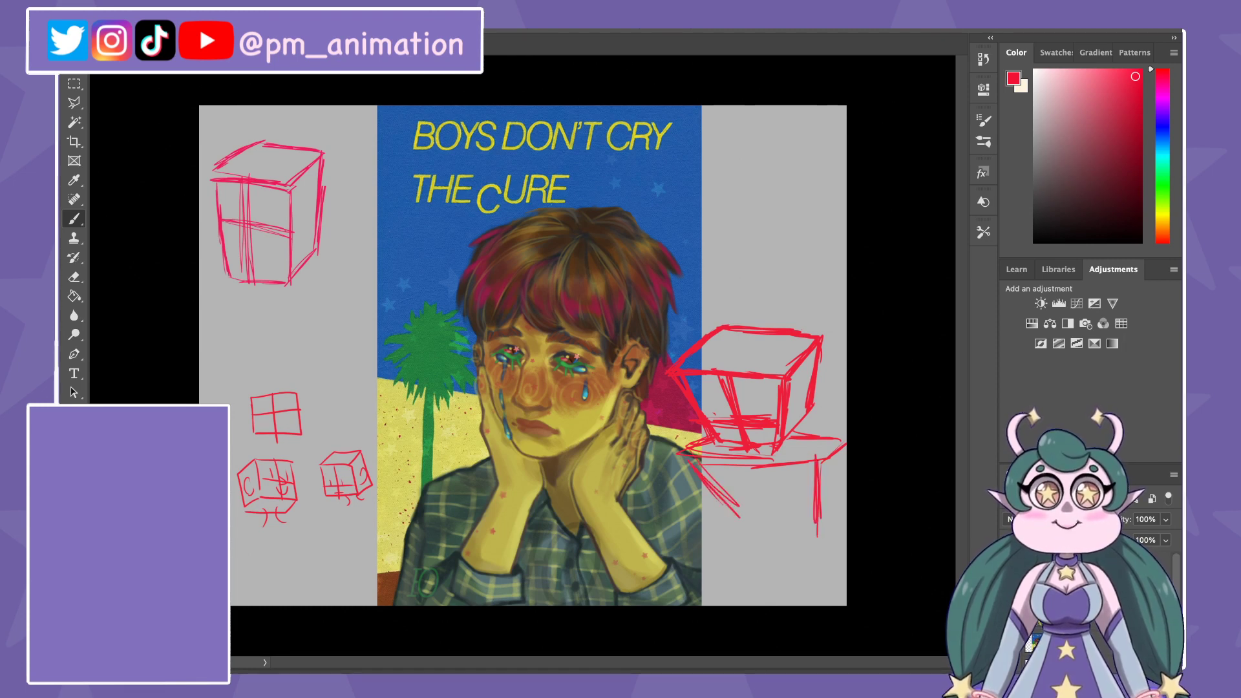
{"action": "left_click_drag", "start_coordinate": [842, 446], "coordinate": [841, 478]}
{"action": "left_click_drag", "start_coordinate": [737, 515], "coordinate": [818, 521]}
{"action": "mouse_move", "coordinate": [704, 470]}
{"action": "left_mouse_down"}
{"action": "mouse_move", "coordinate": [749, 516]}
{"action": "mouse_move", "coordinate": [815, 477]}
{"action": "left_mouse_up"}
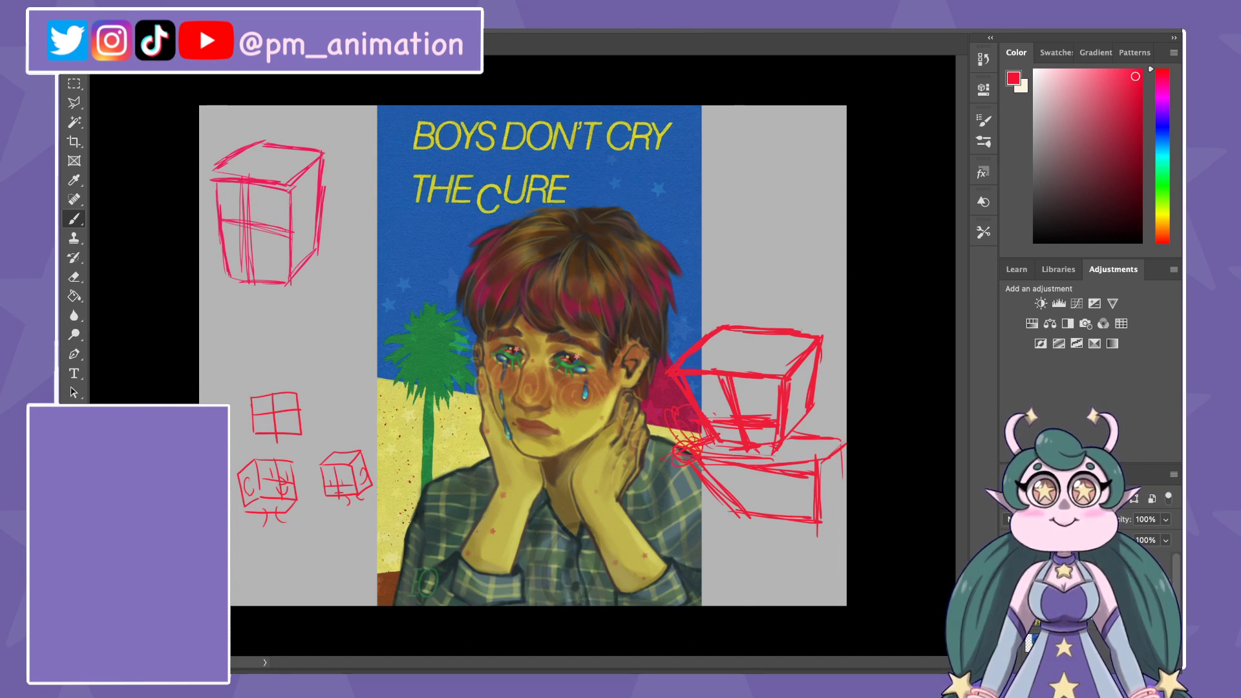
Step: Add long legs and curved strokes, then move the red sketch over the face
{"action": "mouse_move", "coordinate": [787, 415]}
{"action": "left_mouse_down"}
{"action": "mouse_move", "coordinate": [818, 435]}
{"action": "mouse_move", "coordinate": [781, 467]}
{"action": "mouse_move", "coordinate": [819, 561]}
{"action": "left_mouse_up"}
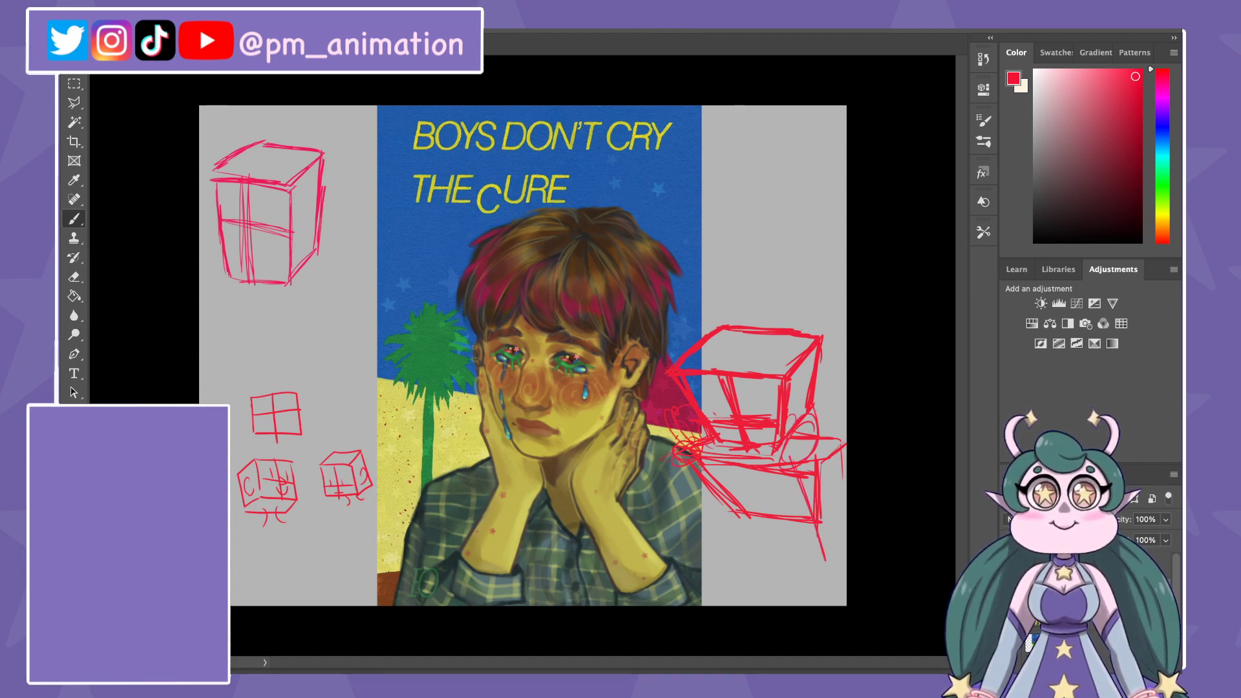
{"action": "left_click_drag", "start_coordinate": [796, 479], "coordinate": [821, 570]}
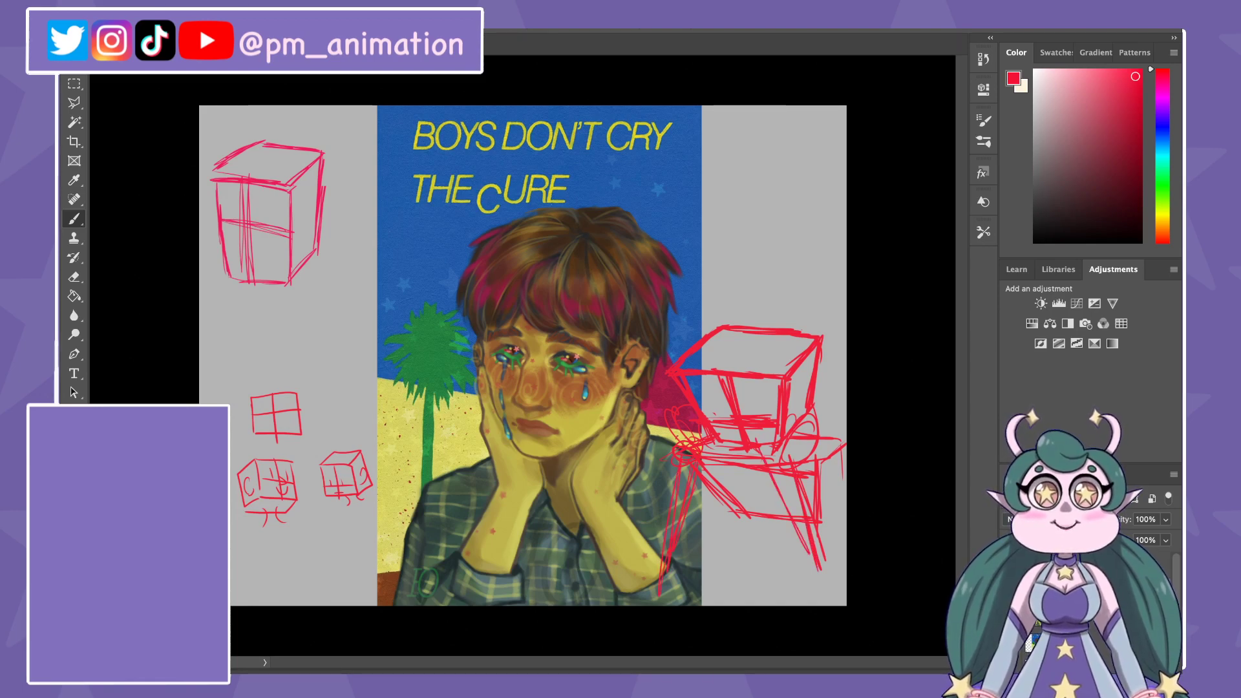
{"action": "mouse_move", "coordinate": [843, 449]}
{"action": "left_mouse_down"}
{"action": "mouse_move", "coordinate": [821, 477]}
{"action": "mouse_move", "coordinate": [822, 553]}
{"action": "left_mouse_up"}
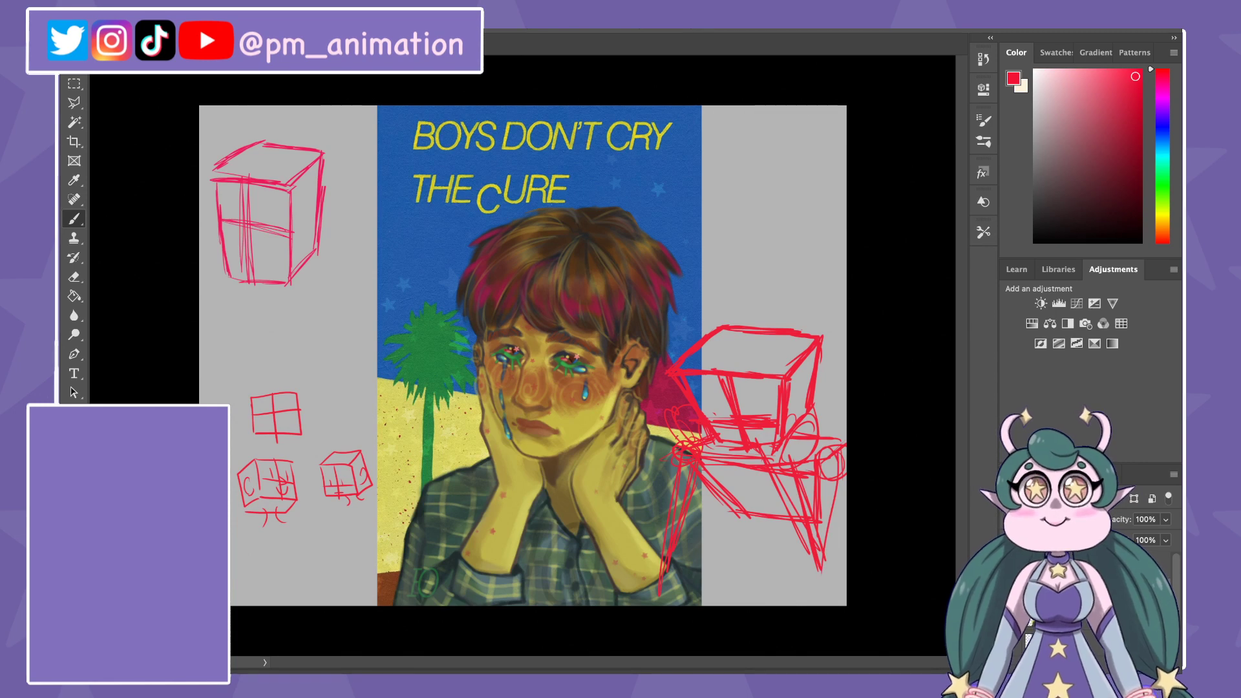
{"action": "key", "text": "v"}
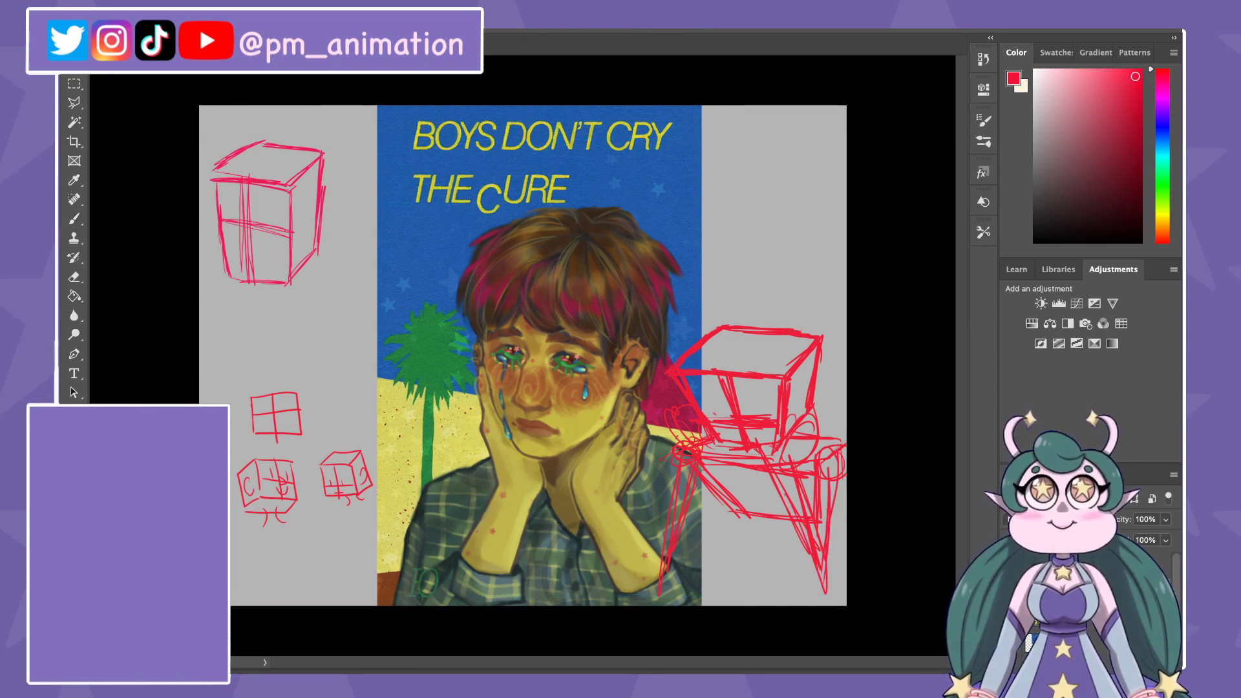
{"action": "mouse_move", "coordinate": [743, 420]}
{"action": "left_mouse_down"}
{"action": "mouse_move", "coordinate": [598, 368]}
{"action": "mouse_move", "coordinate": [611, 365]}
{"action": "left_mouse_up"}
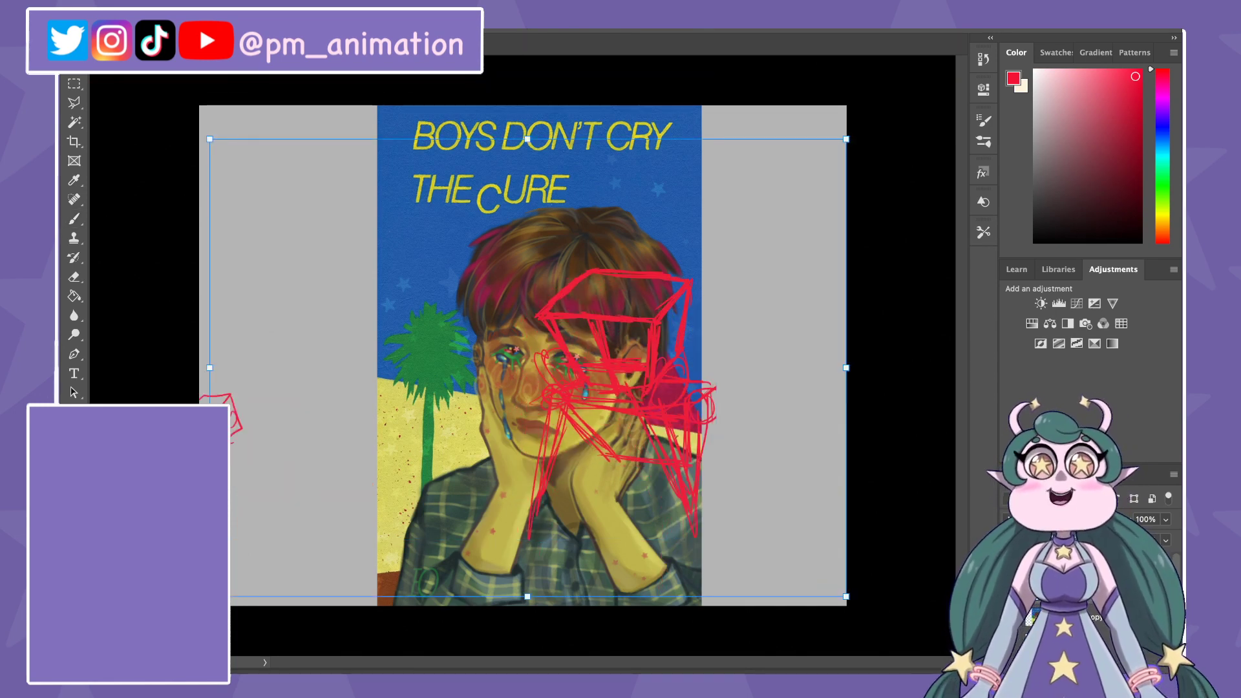
Step: Undo the move and lasso-select the red chair sketch
{"action": "key", "text": "l"}
{"action": "key", "text": "ctrl+z"}
{"action": "key", "text": "ctrl+z"}
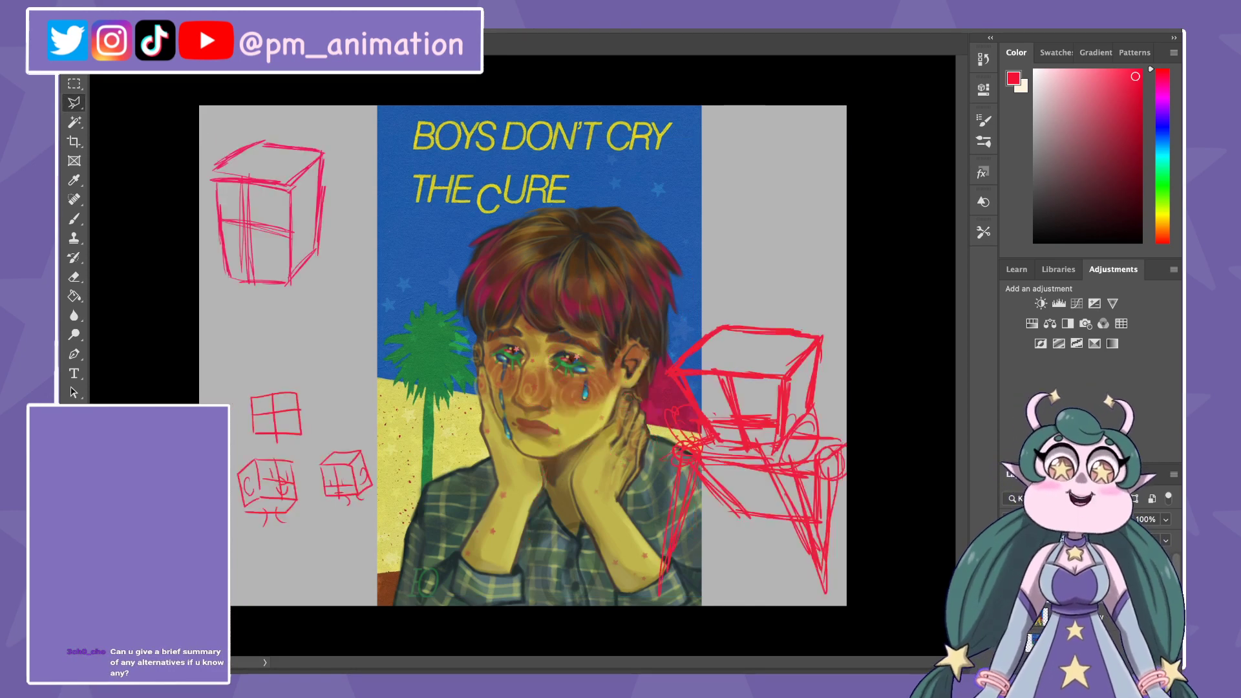
{"action": "left_click", "coordinate": [687, 279]}
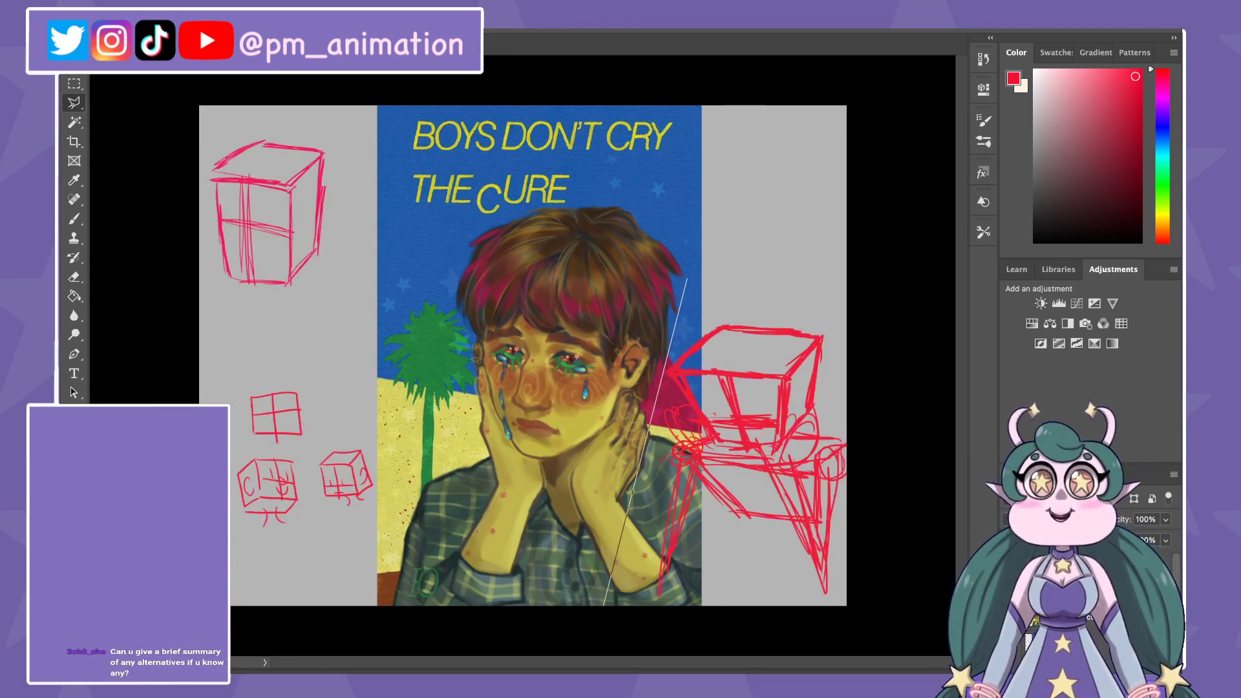
{"action": "left_click", "coordinate": [607, 619]}
{"action": "left_click", "coordinate": [777, 648]}
{"action": "left_click", "coordinate": [867, 598]}
{"action": "left_click", "coordinate": [890, 462]}
{"action": "left_click", "coordinate": [889, 355]}
{"action": "left_click", "coordinate": [841, 267]}
{"action": "double_click", "coordinate": [687, 279]}
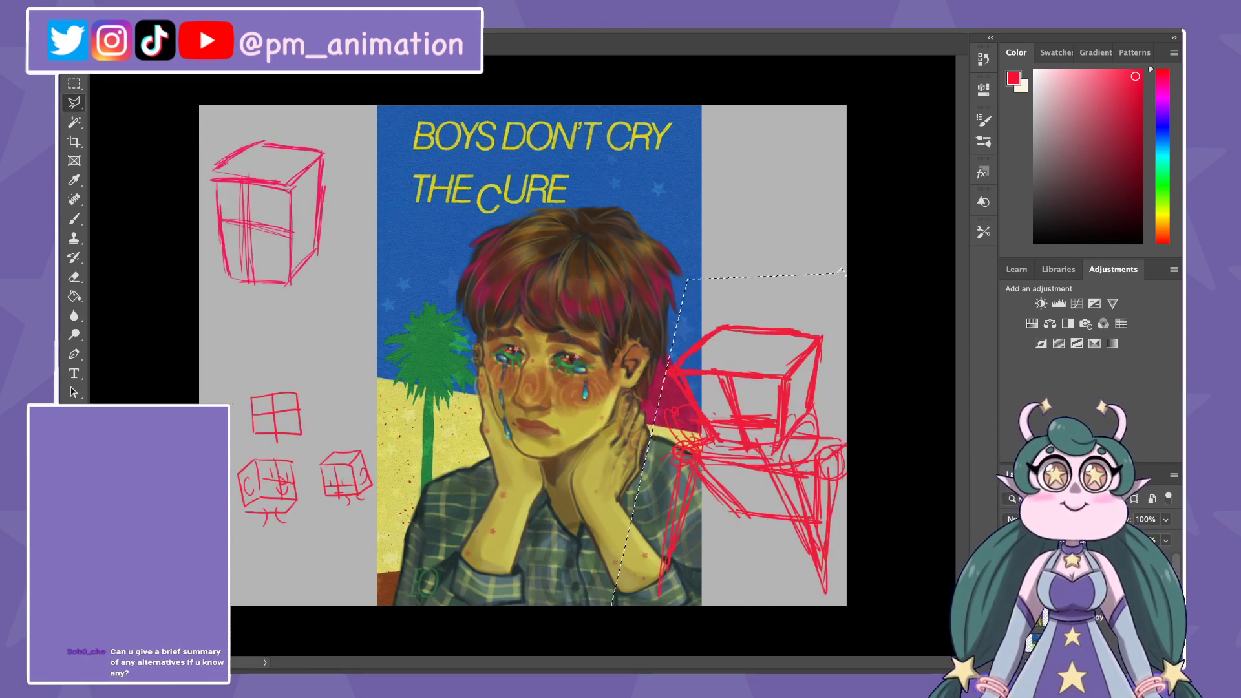
Step: Free-transform the chair sketch over the portrait, skewing its top corner and stretching it taller
{"action": "key", "text": "ctrl+t"}
{"action": "left_click_drag", "start_coordinate": [750, 453], "coordinate": [655, 399]}
{"action": "left_click_drag", "start_coordinate": [564, 542], "coordinate": [570, 522]}
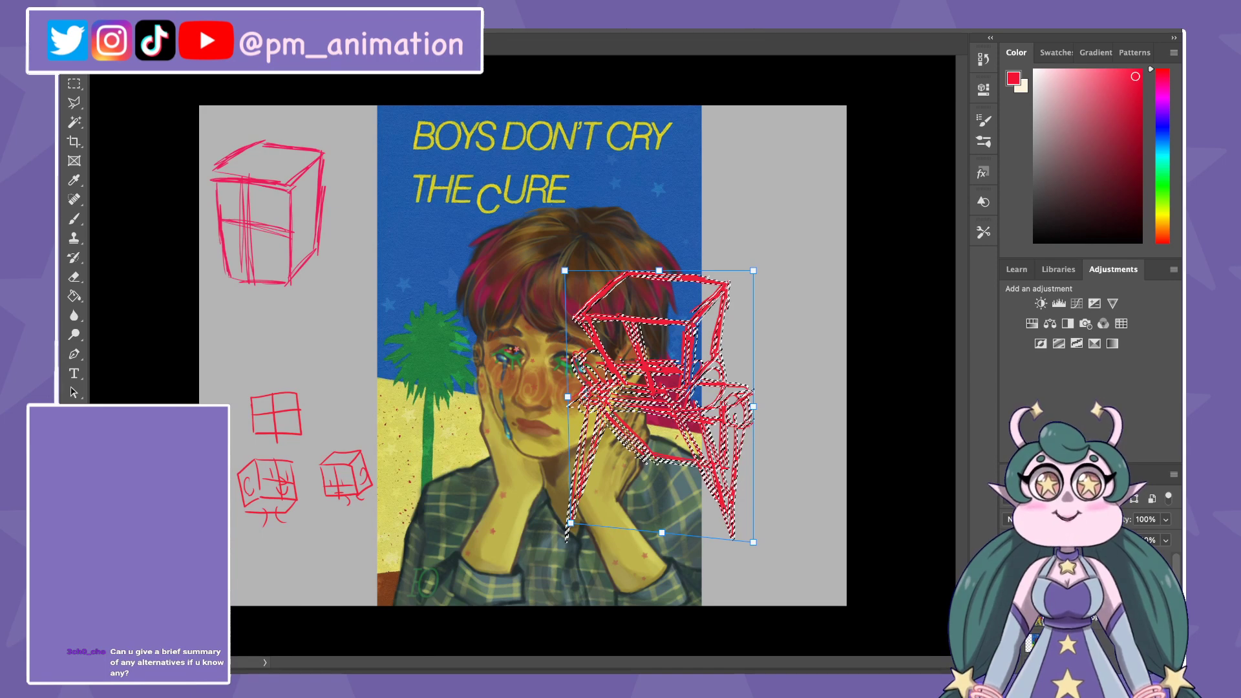
{"action": "left_click_drag", "start_coordinate": [753, 270], "coordinate": [766, 263]}
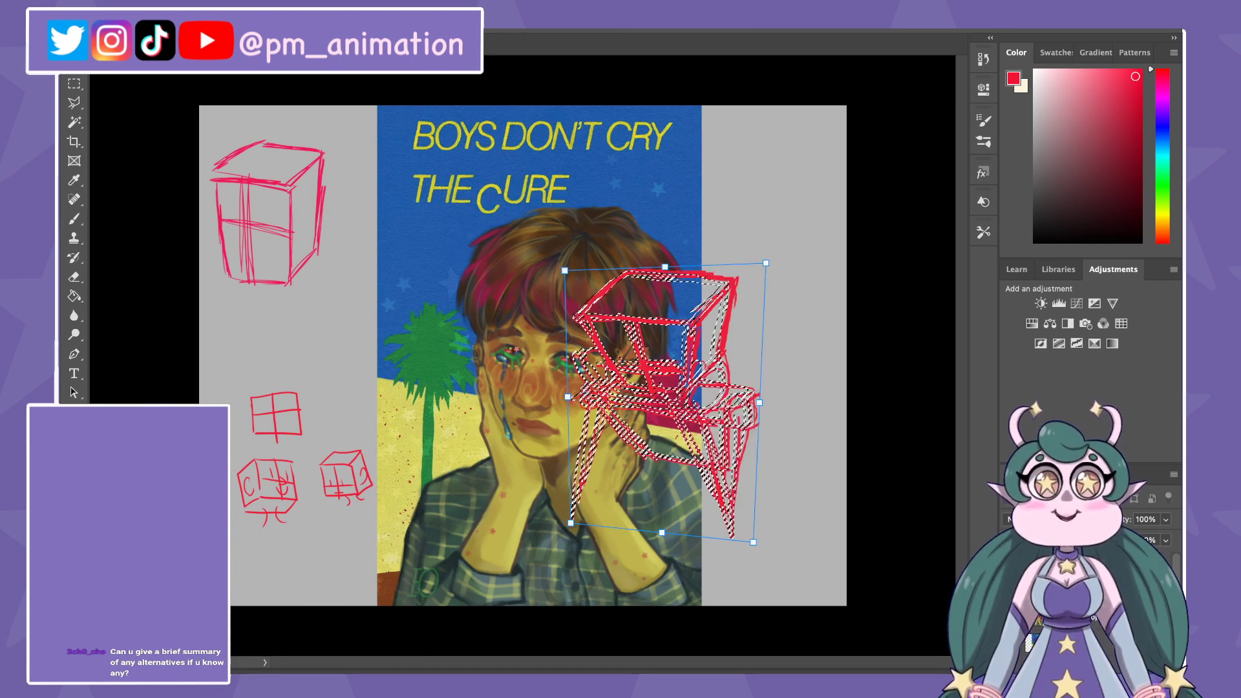
{"action": "left_click_drag", "start_coordinate": [665, 266], "coordinate": [662, 251]}
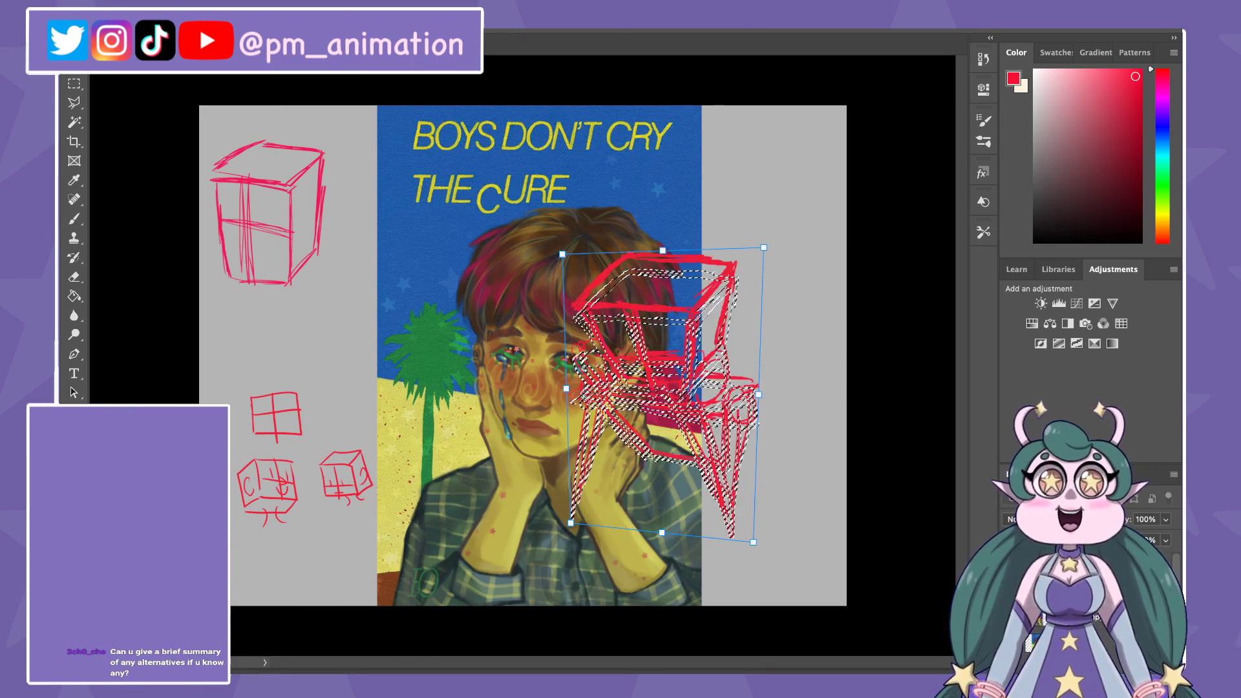
{"action": "key", "text": "Return"}
{"action": "key", "text": "ctrl+t"}
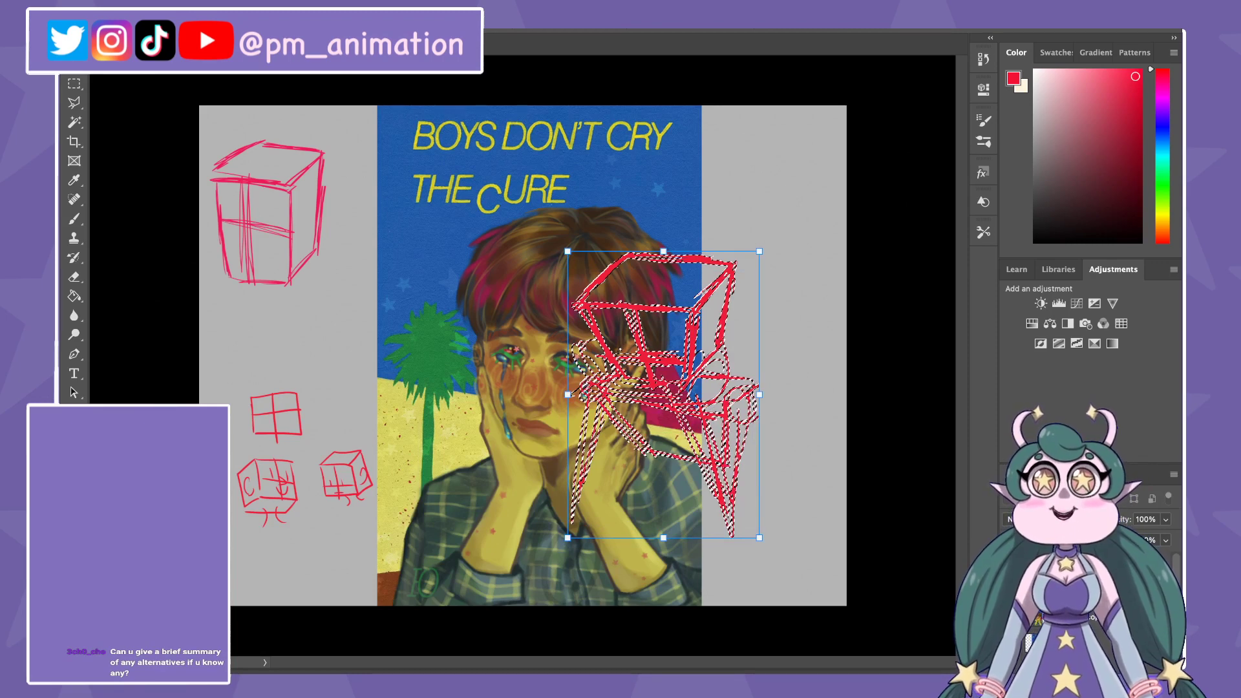
{"action": "key", "text": "Return"}
{"action": "key", "text": "b"}
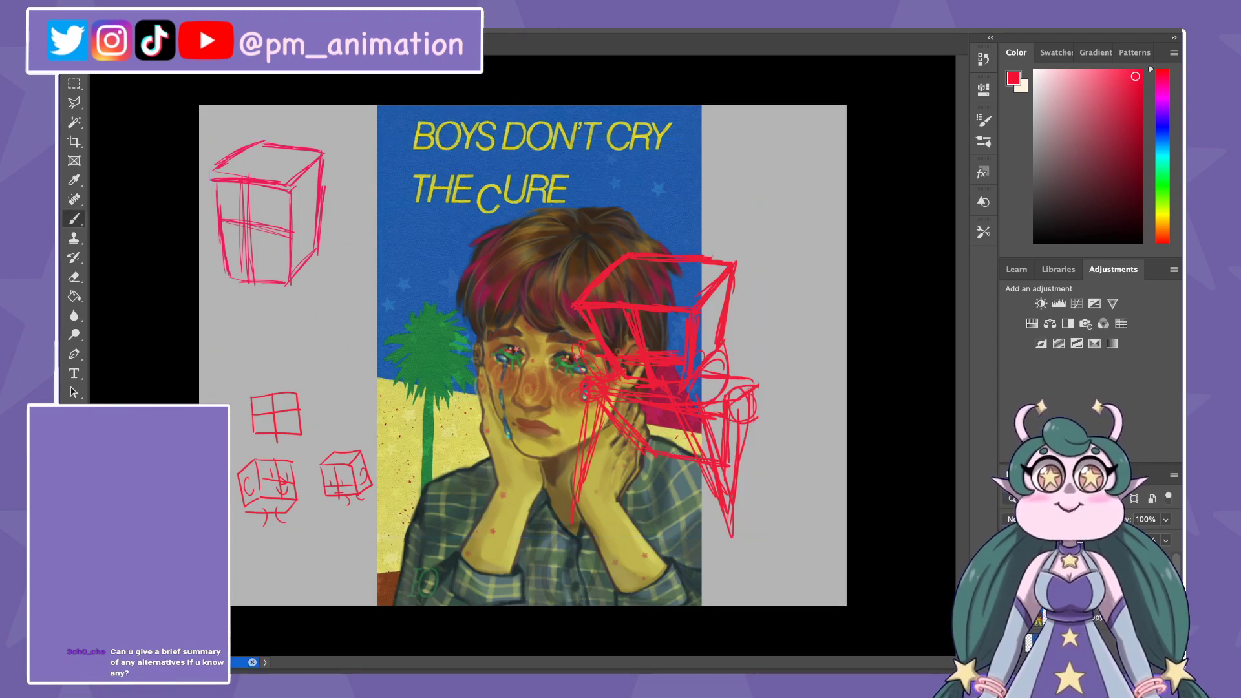
{"action": "mouse_move", "coordinate": [759, 152]}
{"action": "left_mouse_down"}
{"action": "mouse_move", "coordinate": [761, 208]}
{"action": "mouse_move", "coordinate": [763, 198]}
{"action": "left_mouse_up"}
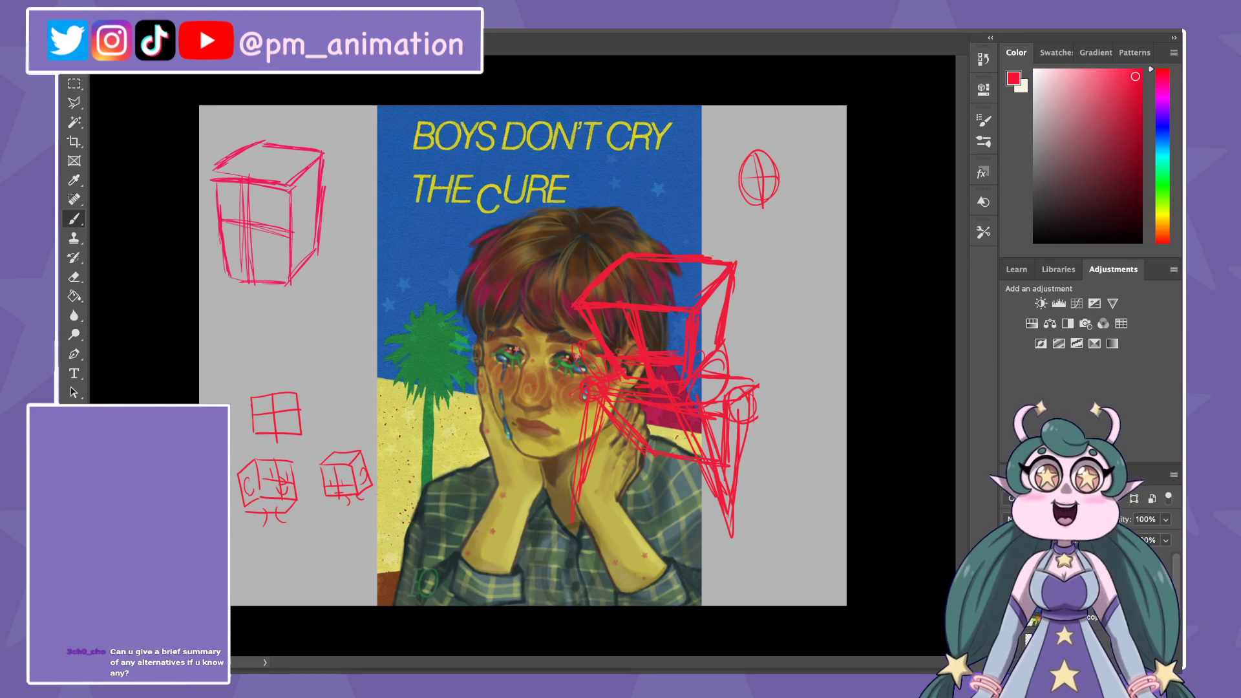
{"action": "left_click_drag", "start_coordinate": [771, 222], "coordinate": [767, 265]}
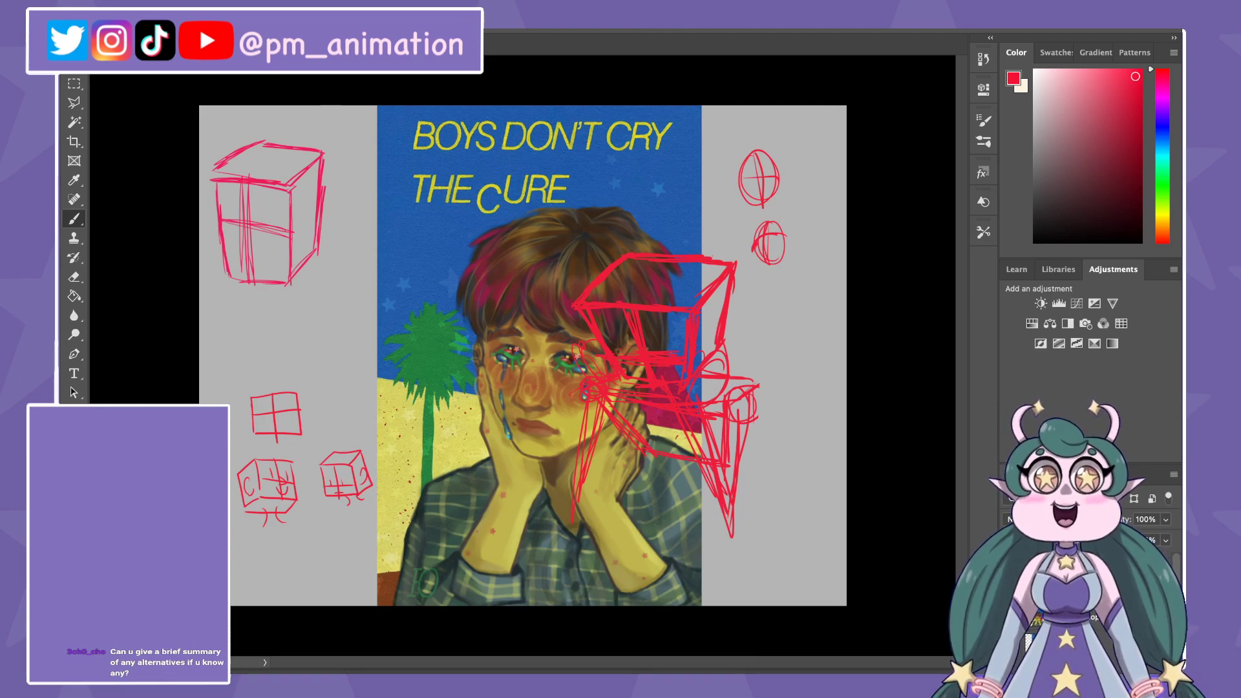
{"action": "left_click_drag", "start_coordinate": [774, 291], "coordinate": [761, 320]}
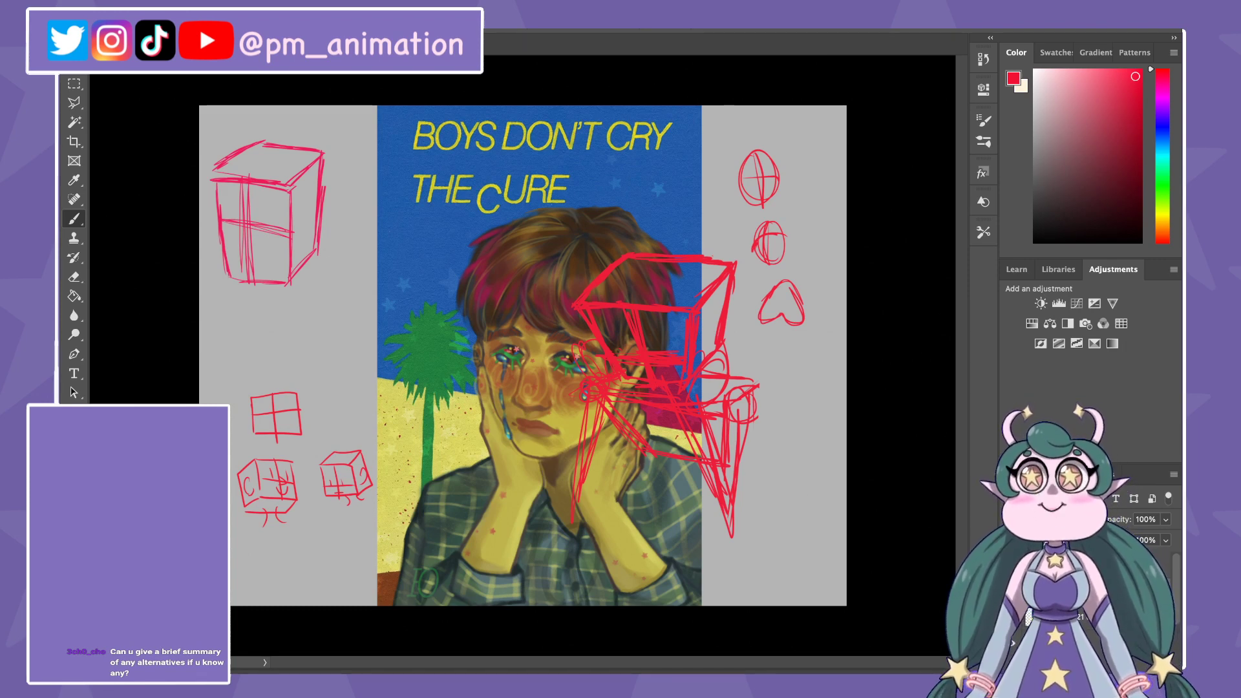
{"action": "key", "text": "l"}
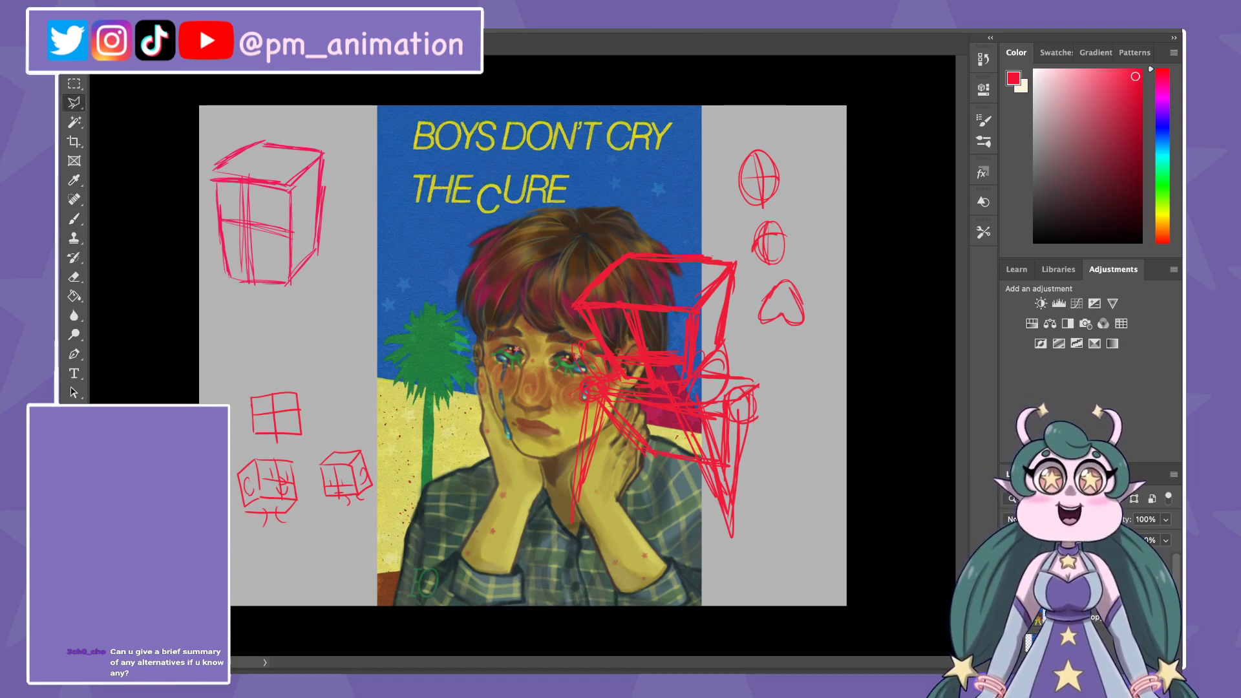
{"action": "mouse_move", "coordinate": [793, 146]}
{"action": "left_mouse_down"}
{"action": "mouse_move", "coordinate": [720, 194]}
{"action": "mouse_move", "coordinate": [821, 343]}
{"action": "mouse_move", "coordinate": [793, 145]}
{"action": "left_mouse_up"}
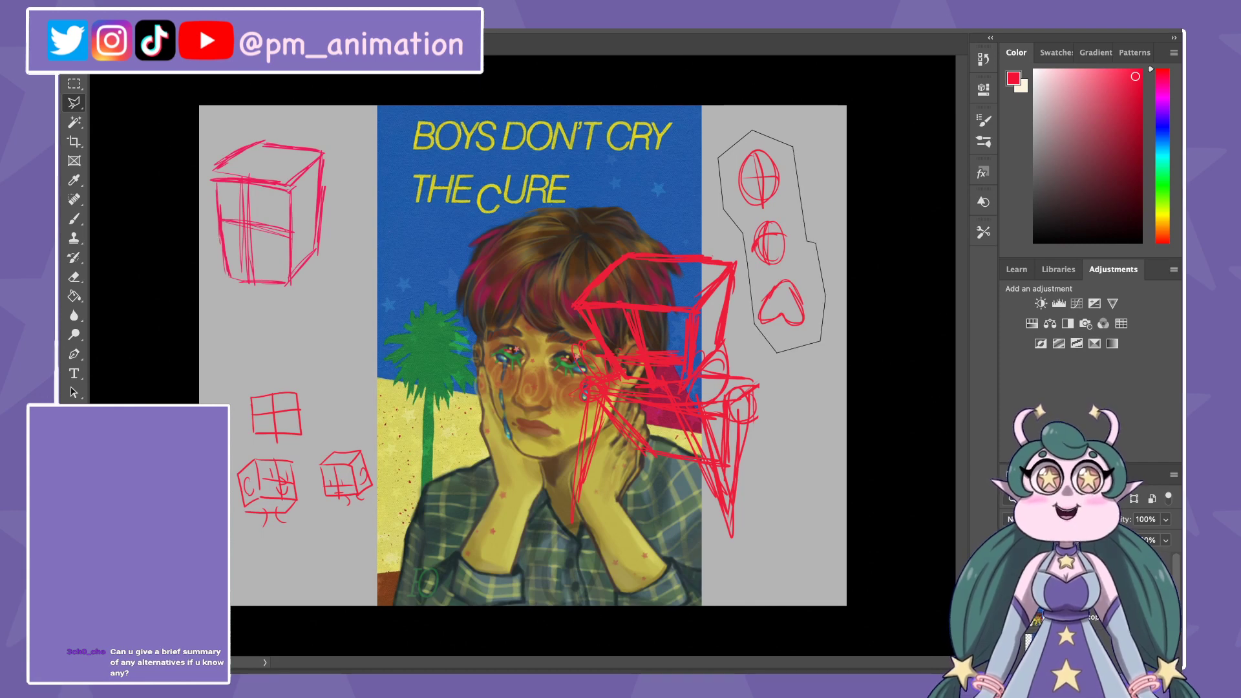
{"action": "key", "text": "ctrl+d"}
{"action": "key", "text": "b"}
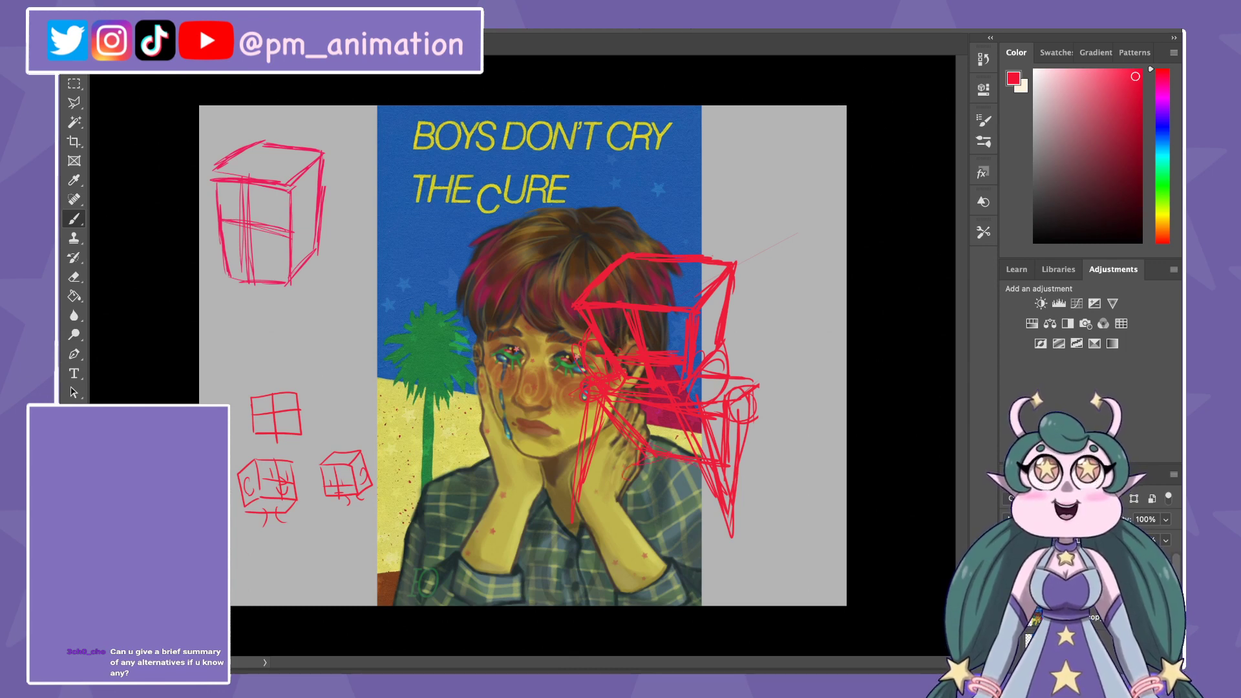
Step: Add looping red strokes below the chair sketch and briefly transform the layer
{"action": "mouse_move", "coordinate": [744, 466]}
{"action": "left_mouse_down"}
{"action": "mouse_move", "coordinate": [756, 478]}
{"action": "mouse_move", "coordinate": [737, 491]}
{"action": "mouse_move", "coordinate": [750, 472]}
{"action": "mouse_move", "coordinate": [768, 505]}
{"action": "mouse_move", "coordinate": [753, 491]}
{"action": "mouse_move", "coordinate": [776, 495]}
{"action": "left_mouse_up"}
{"action": "key", "text": "ctrl+t"}
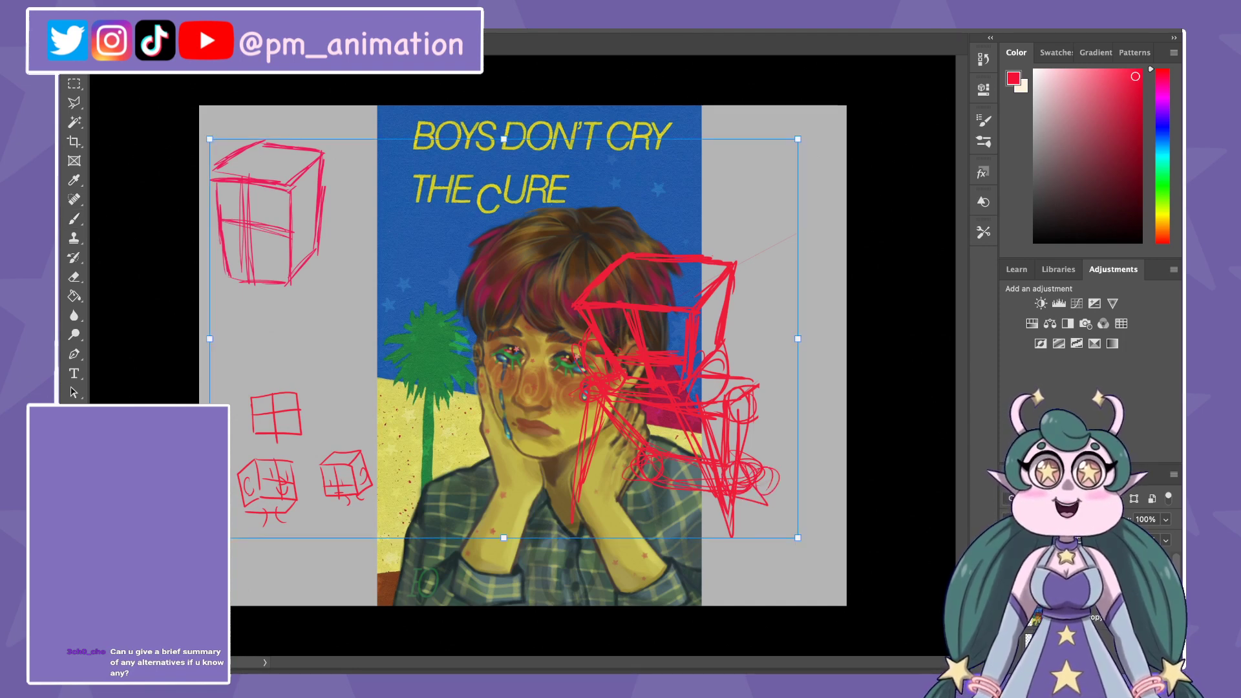
{"action": "key", "text": "Return"}
Step: Outline the chair sketch with a polygonal lasso selection
{"action": "key", "text": "l"}
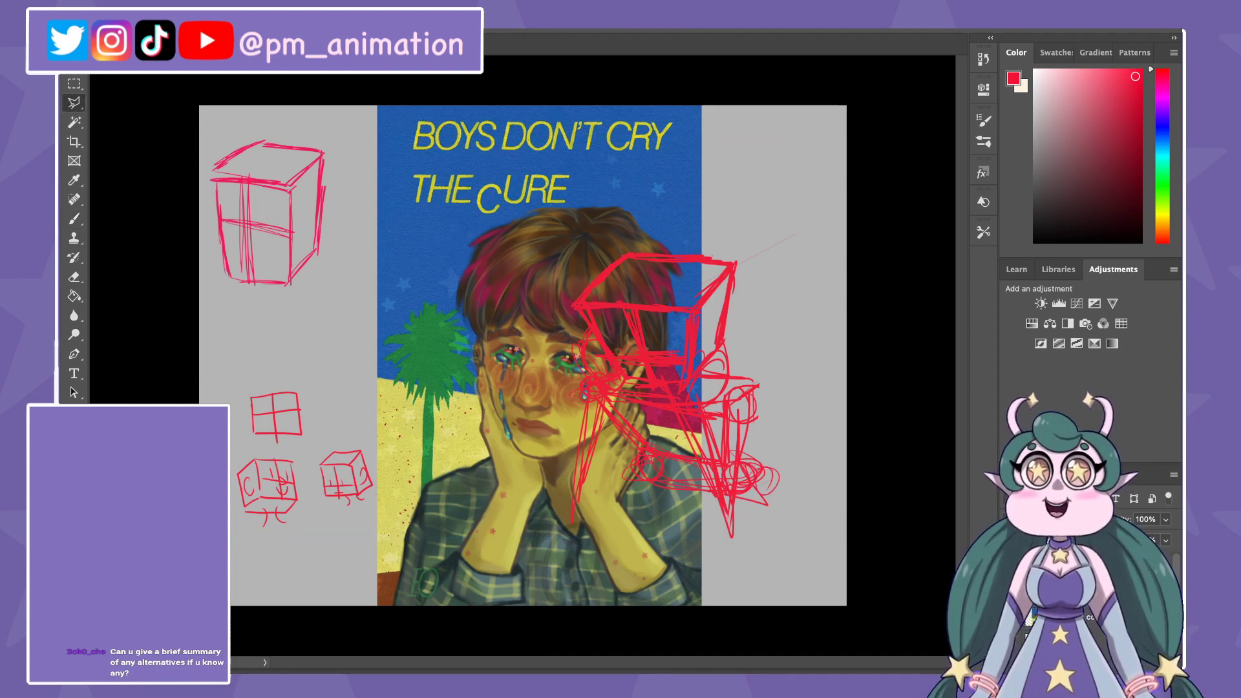
{"action": "left_click", "coordinate": [762, 251]}
{"action": "left_click", "coordinate": [636, 220]}
{"action": "left_click", "coordinate": [585, 233]}
{"action": "left_click", "coordinate": [526, 381]}
{"action": "left_click", "coordinate": [520, 535]}
{"action": "left_click", "coordinate": [647, 582]}
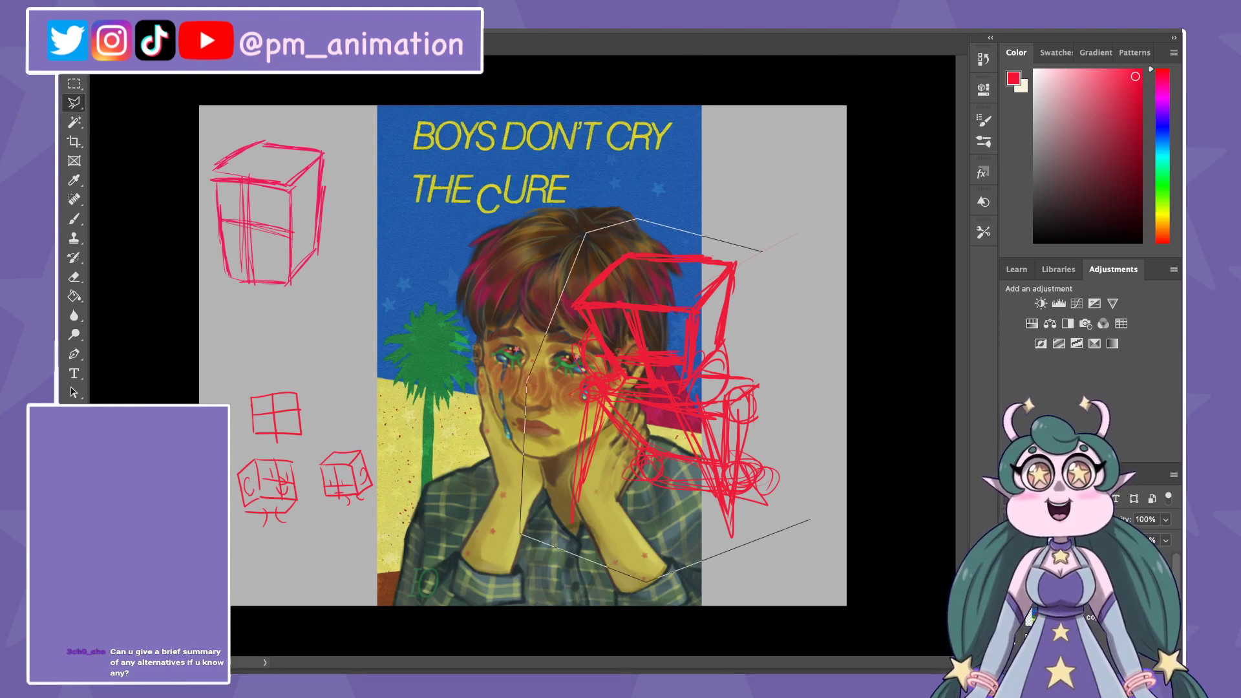
{"action": "left_click", "coordinate": [763, 251]}
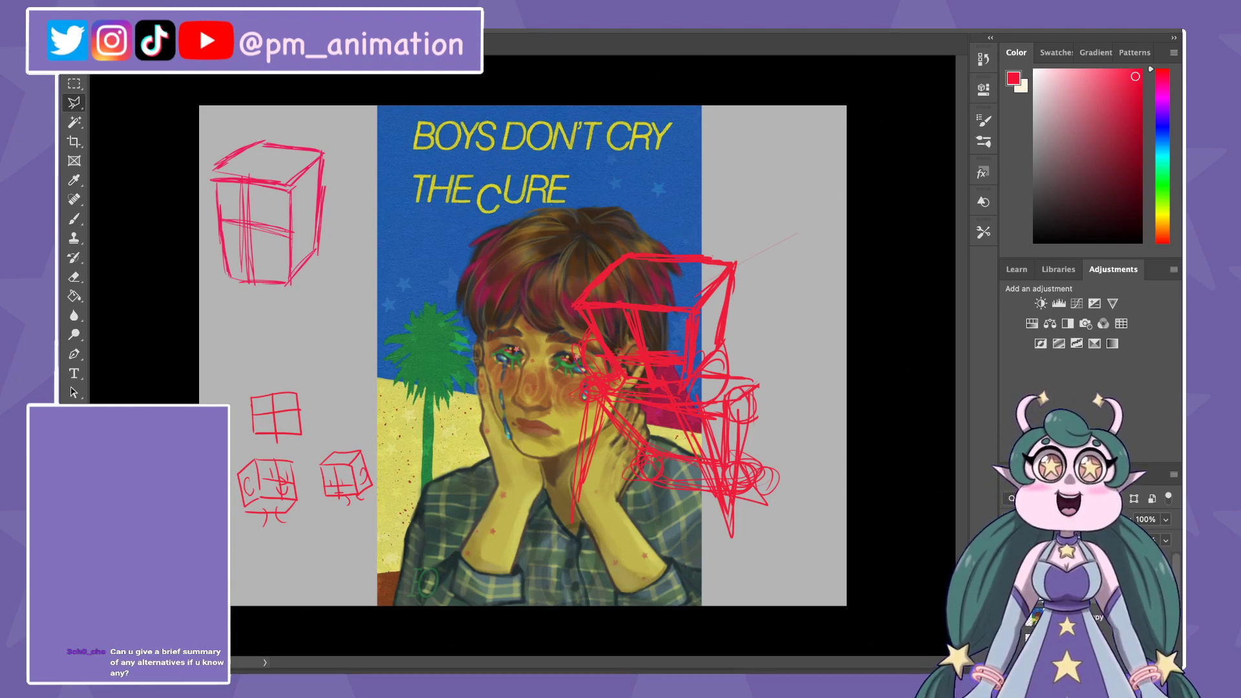
Step: Scale the chair sketch down, move it to the upper-right margin, and deselect
{"action": "key", "text": "ctrl+t"}
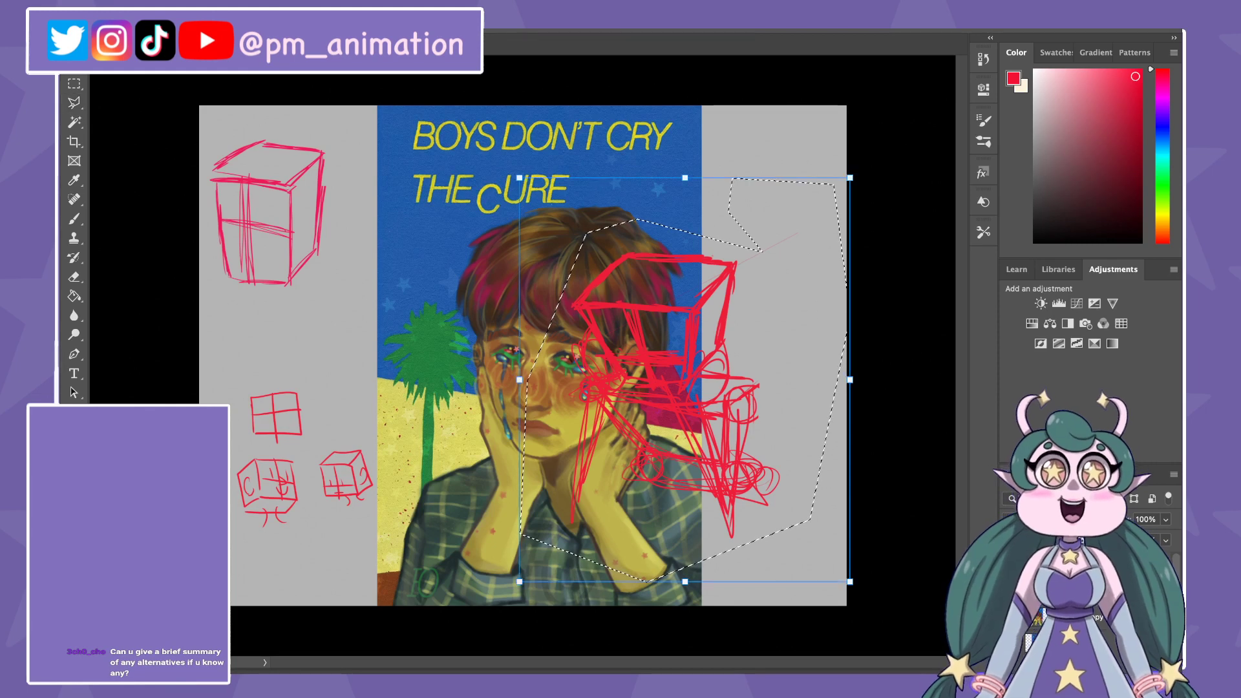
{"action": "left_click_drag", "start_coordinate": [845, 180], "coordinate": [718, 338]}
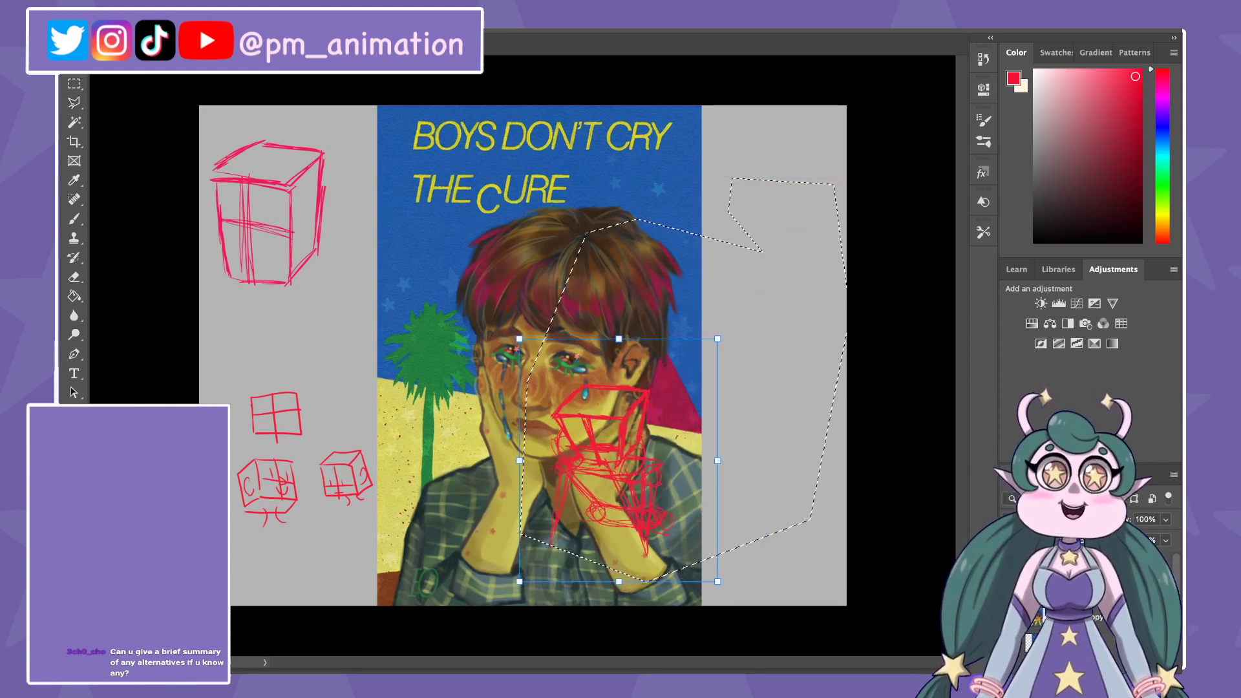
{"action": "left_click_drag", "start_coordinate": [618, 460], "coordinate": [777, 197]}
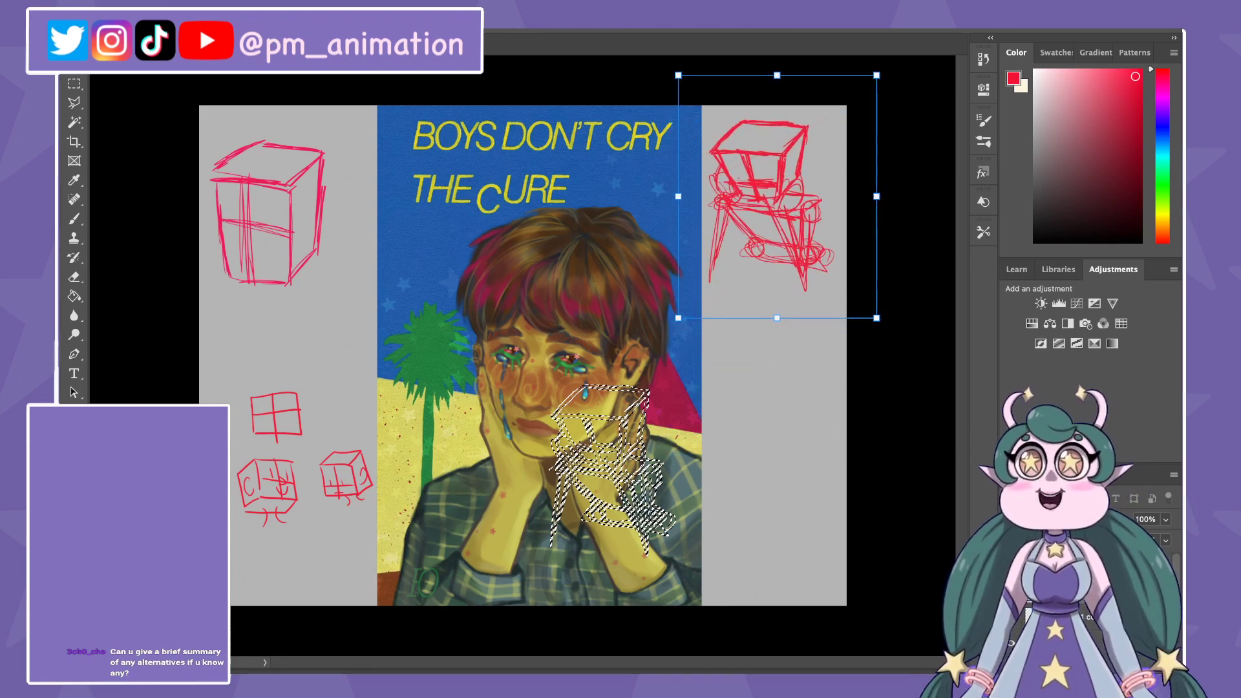
{"action": "key", "text": "Return"}
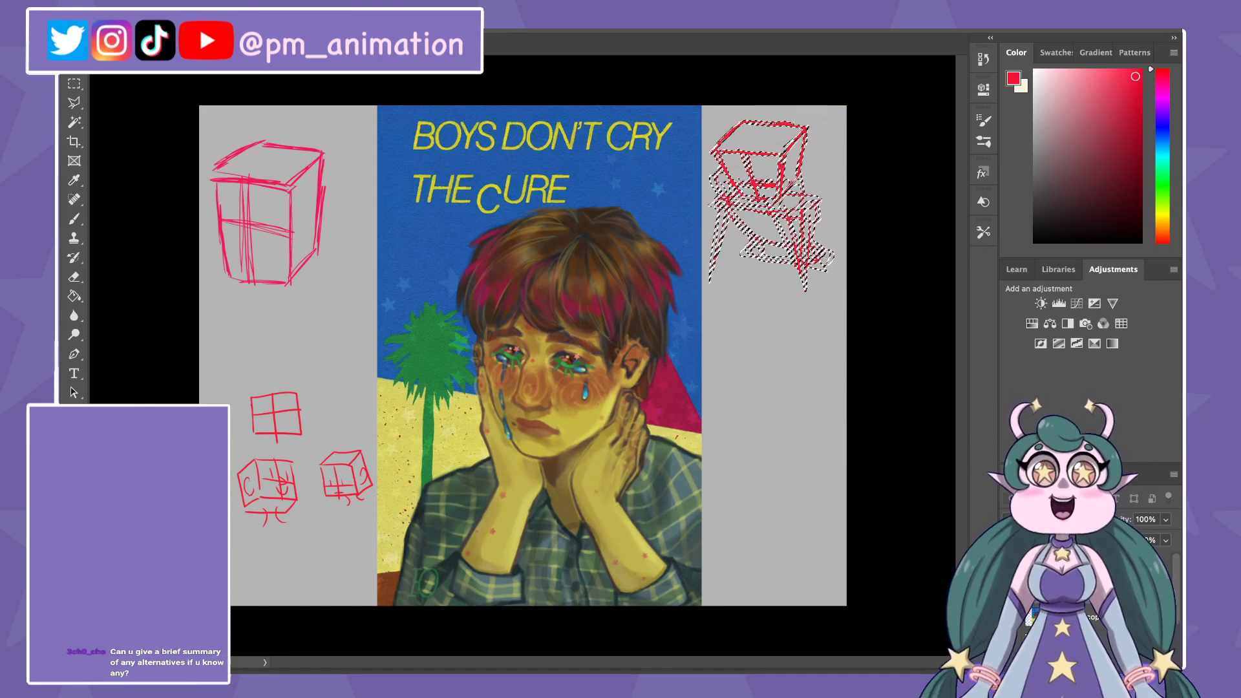
{"action": "key", "text": "ctrl+d"}
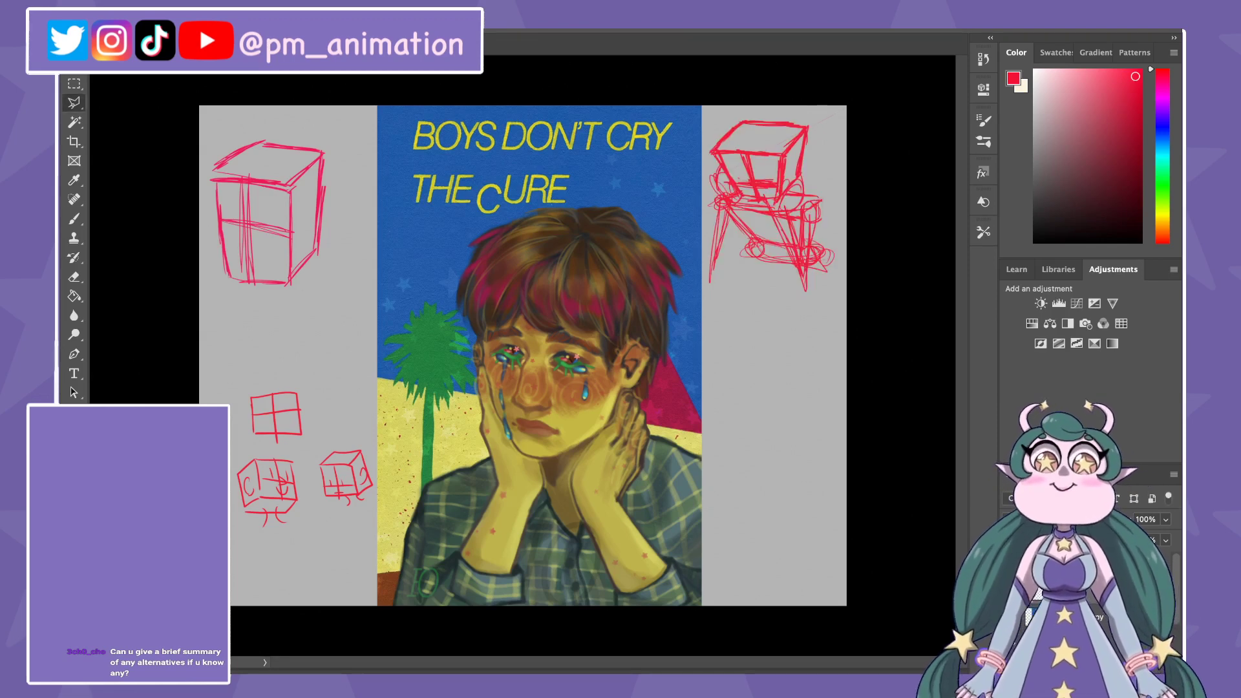
{"action": "key", "text": "b"}
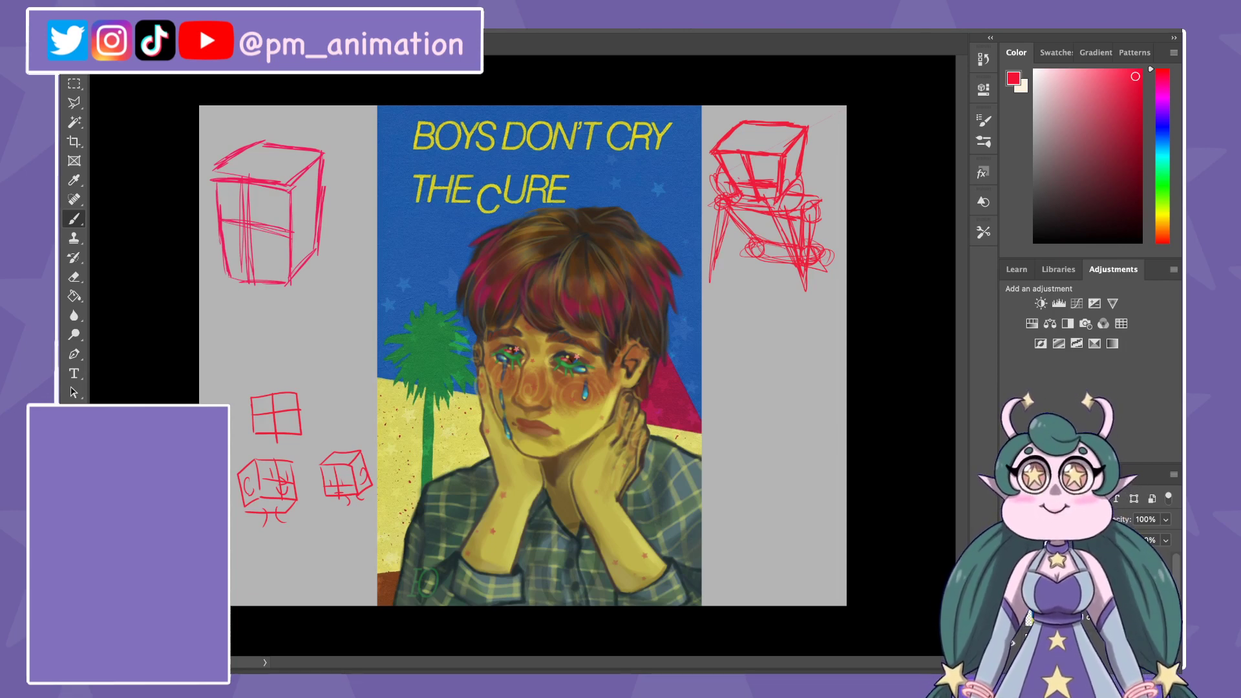
Step: Zoom in twice on the boy's face and hands, panning right
{"action": "key", "text": "ctrl+plus"}
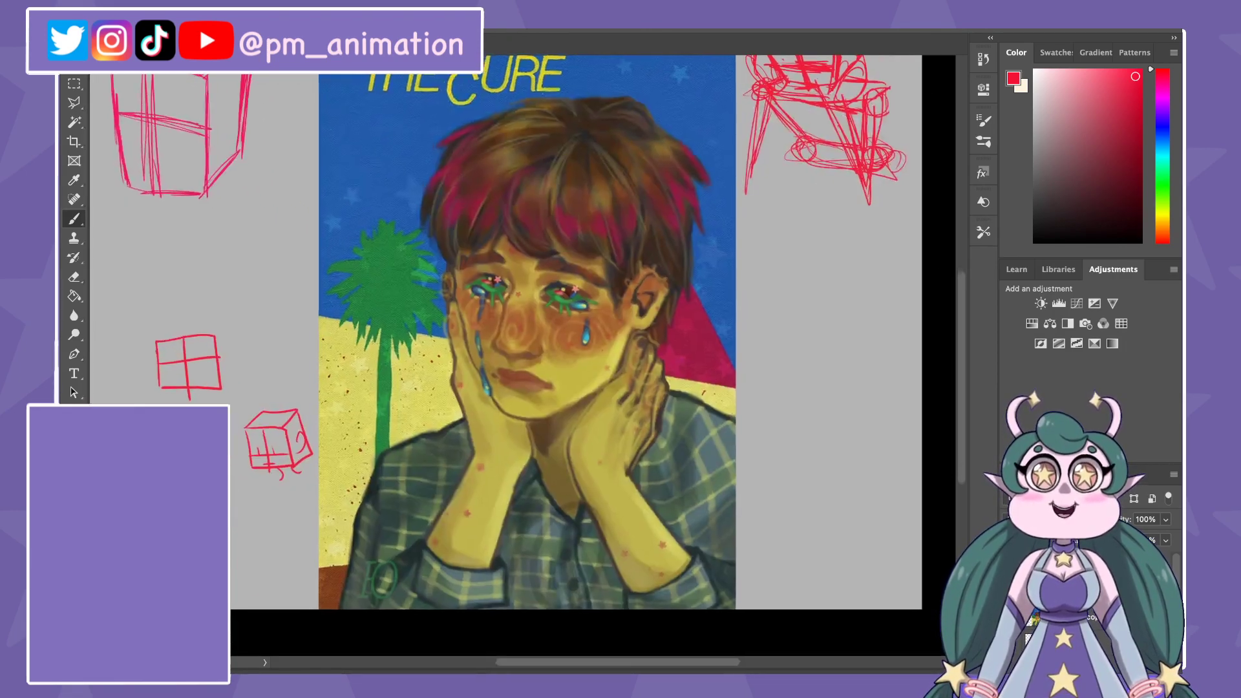
{"action": "scroll", "coordinate": [575, 333], "scroll_direction": "right", "scroll_amount": 1}
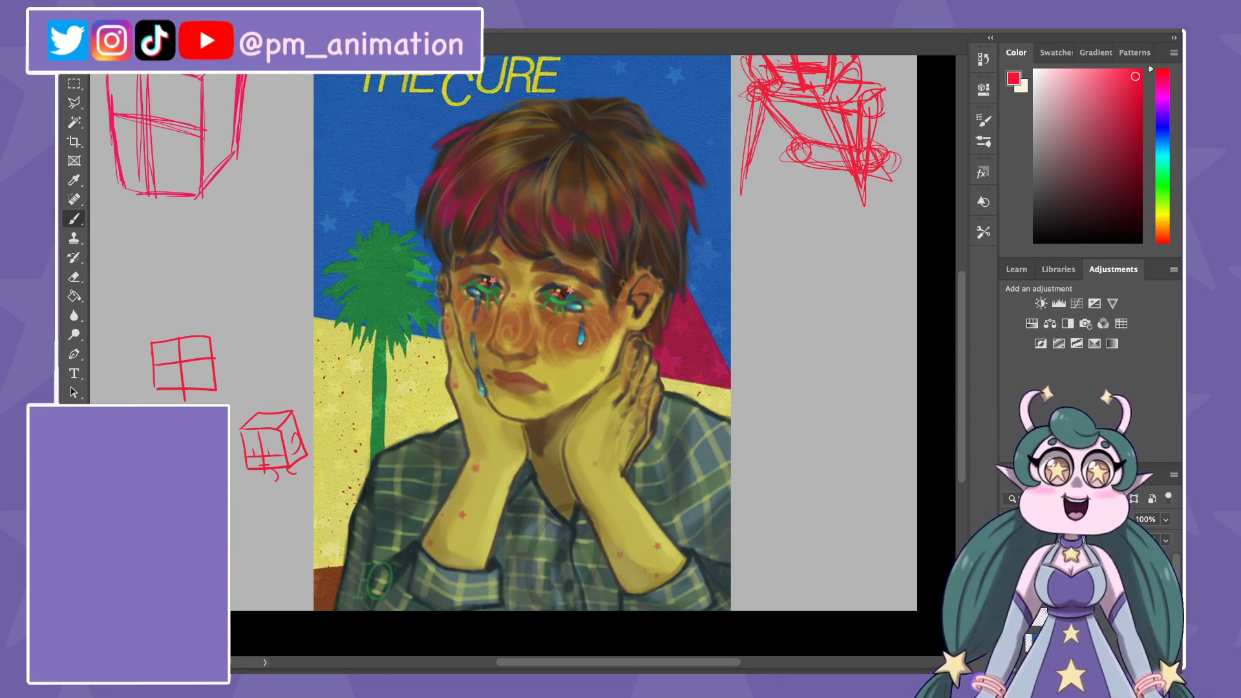
{"action": "key", "text": "ctrl+plus"}
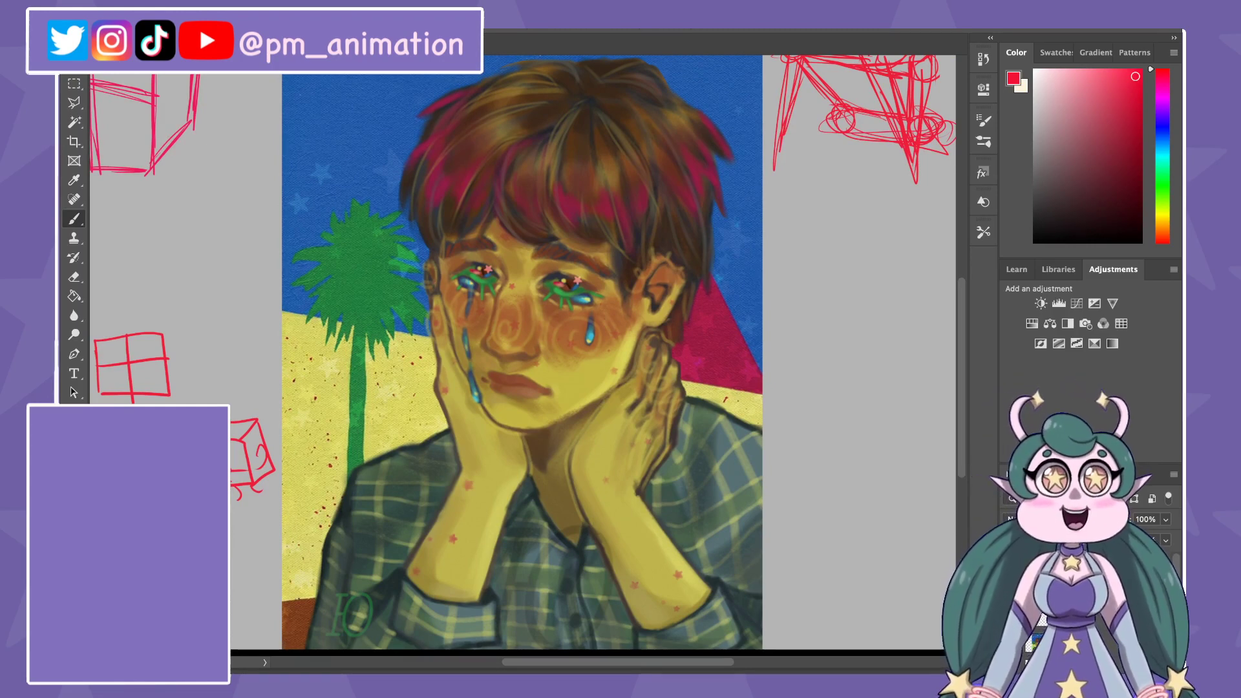
{"action": "key", "text": "l"}
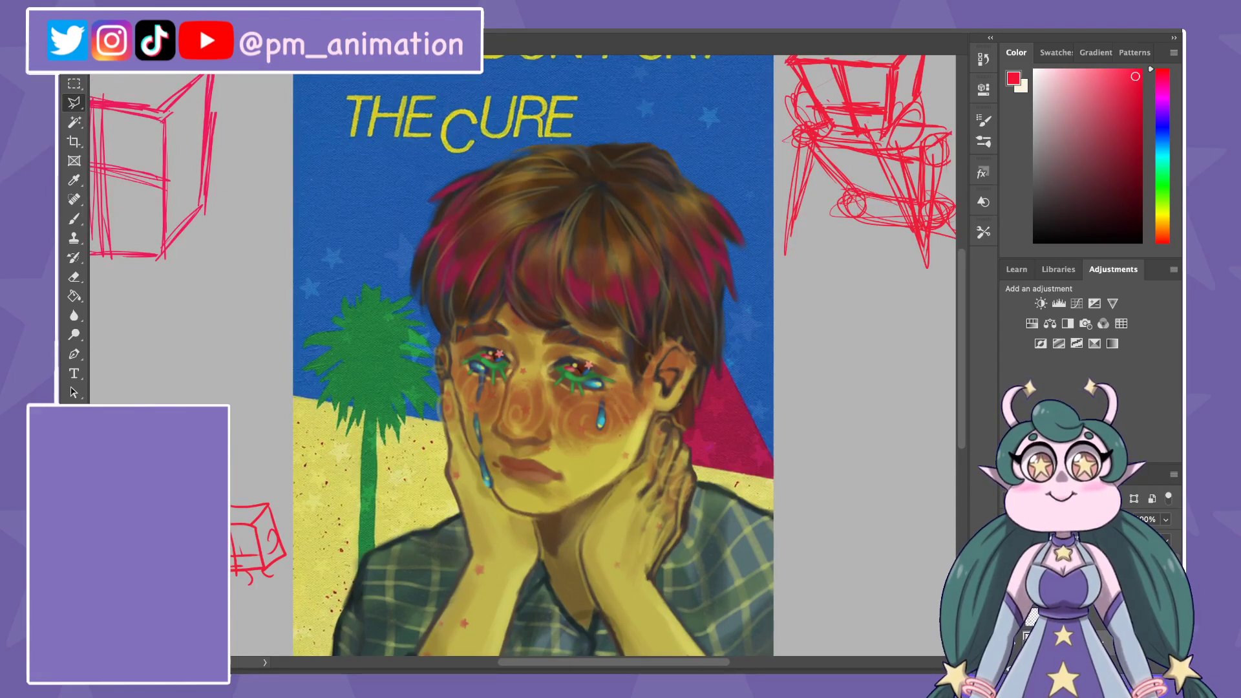
Step: Start a polygonal lasso around the boy's hair and arms, then cancel it
{"action": "left_click", "coordinate": [583, 147]}
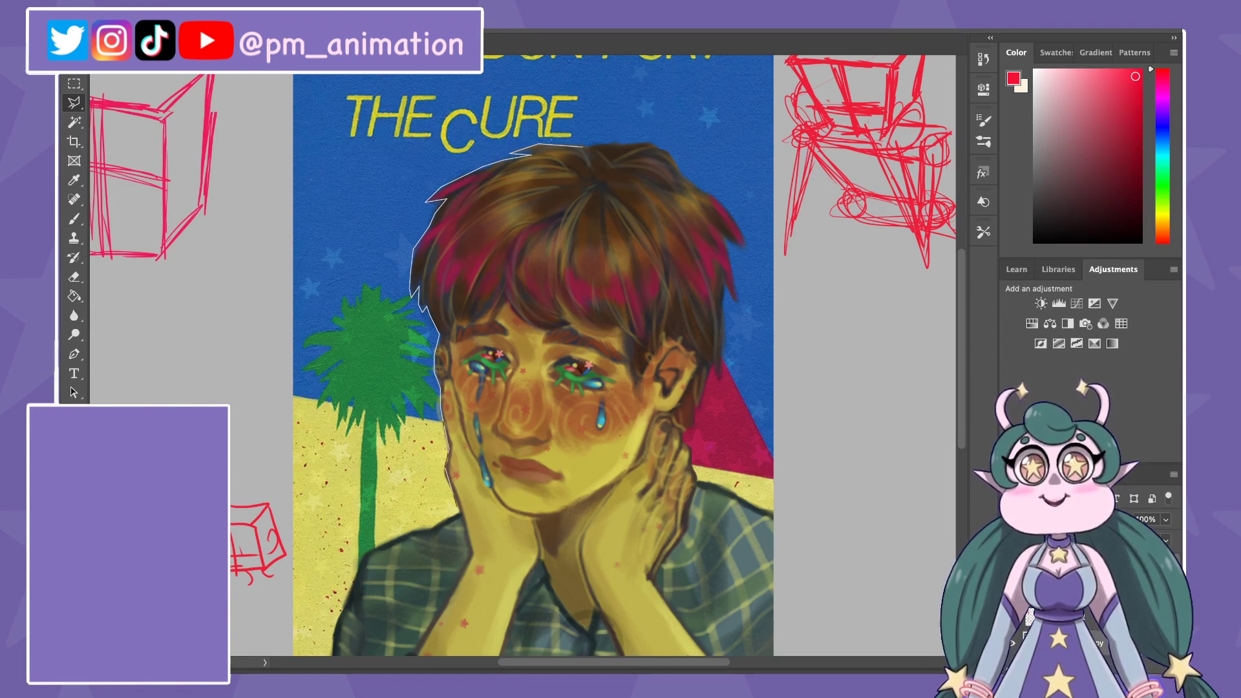
{"action": "left_click", "coordinate": [472, 555]}
{"action": "left_click", "coordinate": [524, 578]}
{"action": "left_click", "coordinate": [540, 559]}
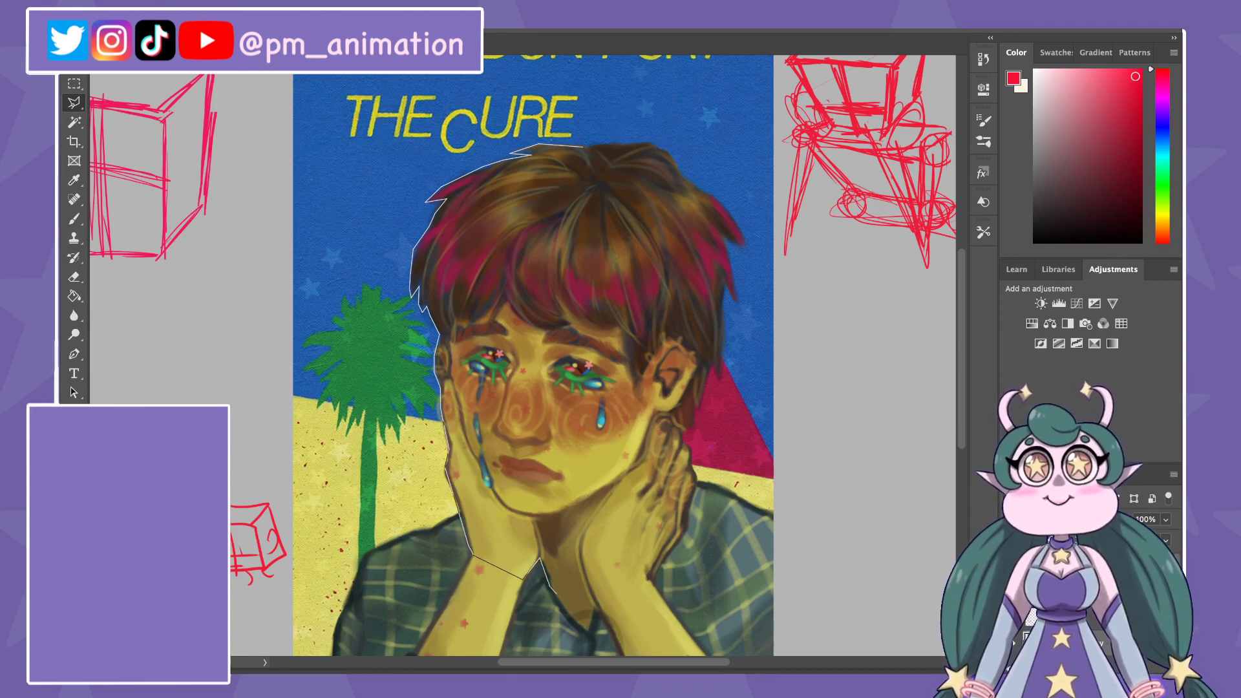
{"action": "left_click", "coordinate": [550, 588]}
{"action": "left_click", "coordinate": [600, 607]}
{"action": "left_click", "coordinate": [650, 580]}
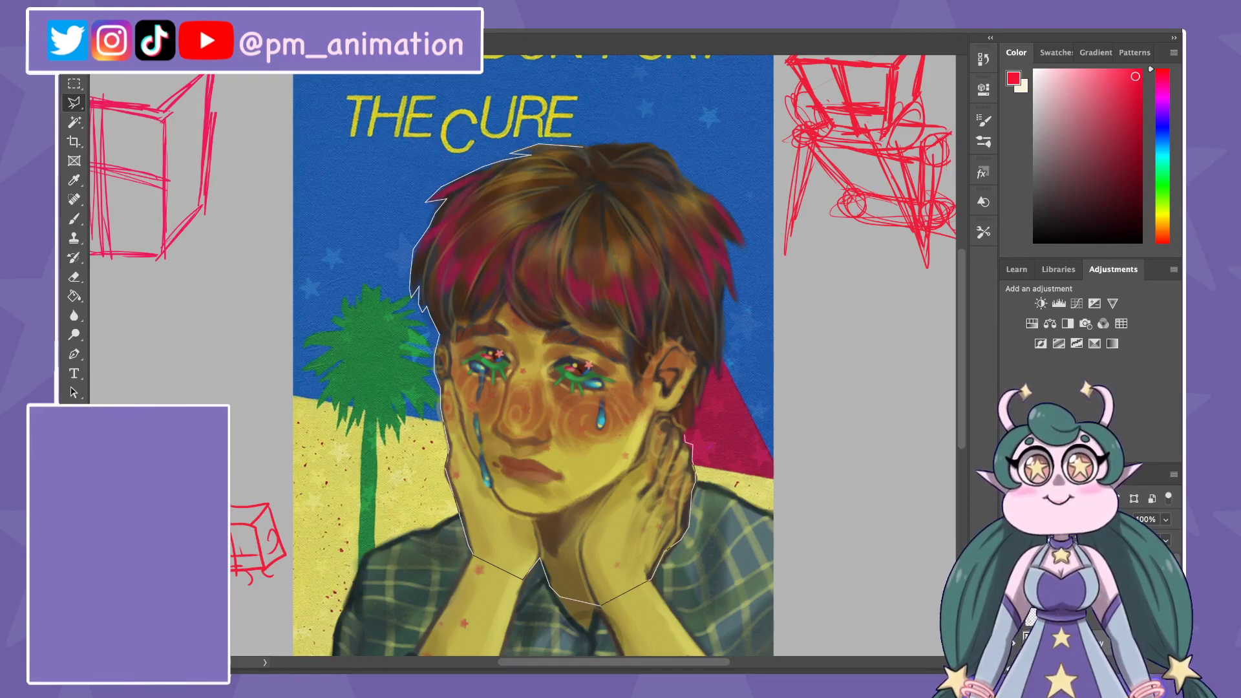
{"action": "left_click", "coordinate": [685, 437]}
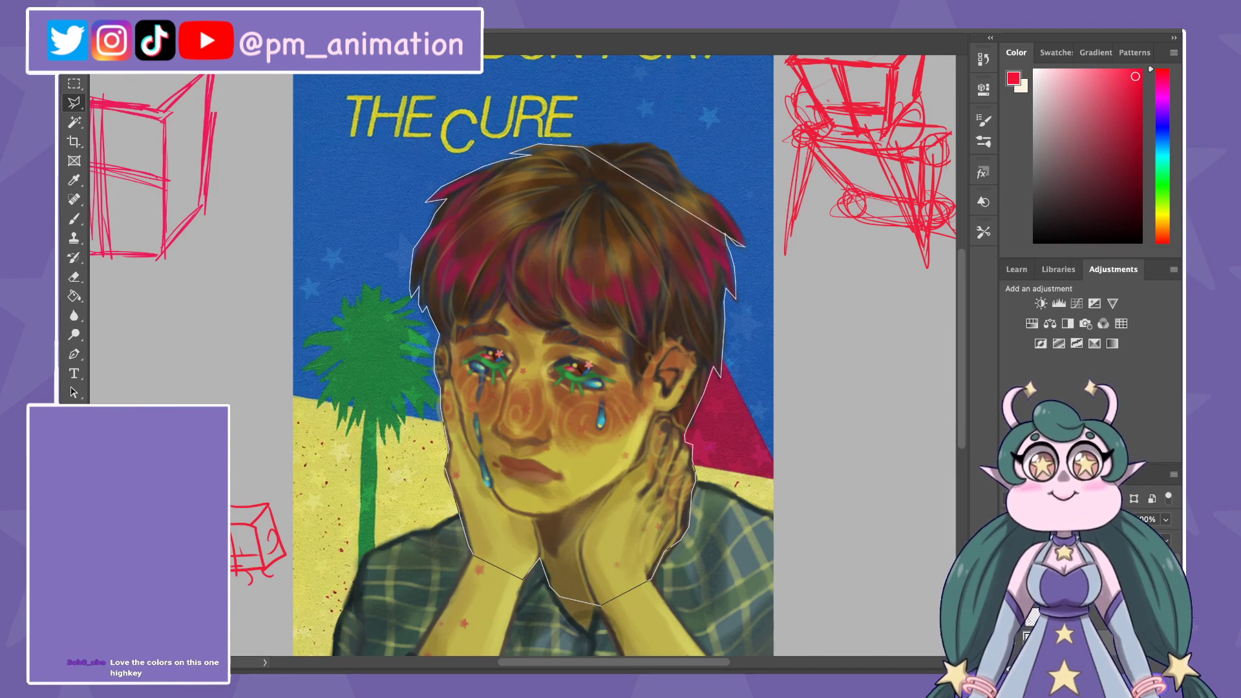
{"action": "key", "text": "Escape"}
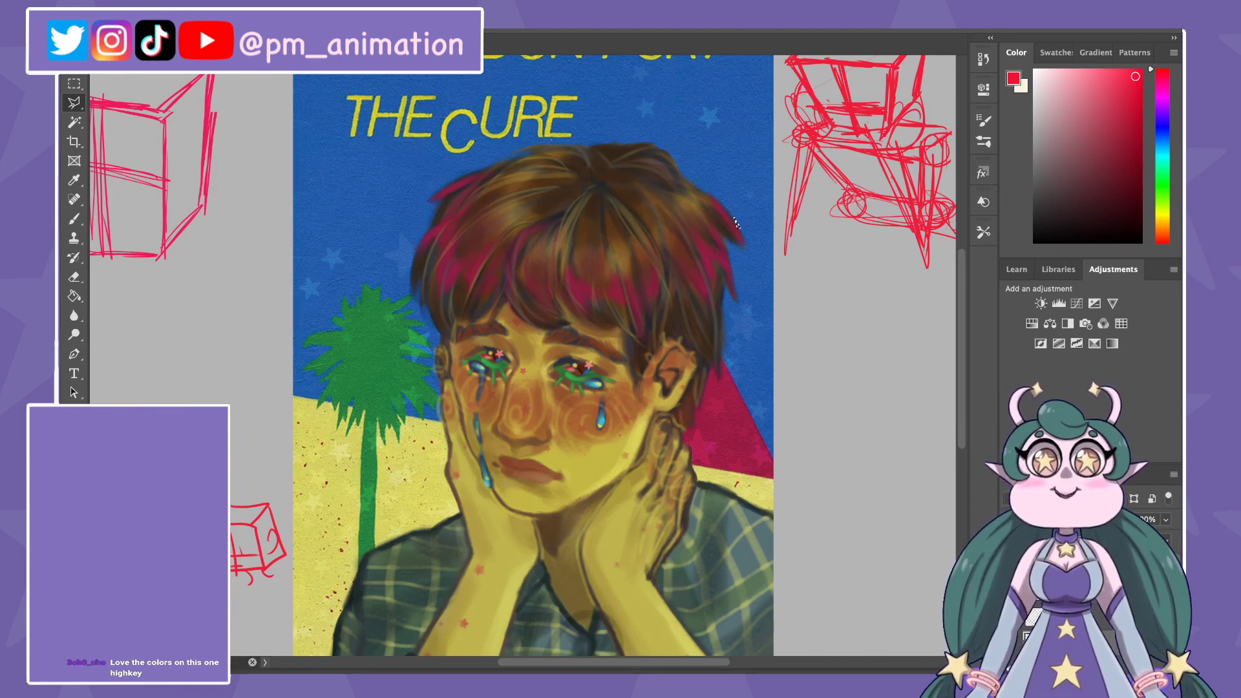
Step: Restore the head-and-hands selection, then deselect and fit the whole poster in view
{"action": "key", "text": "ctrl+shift+d"}
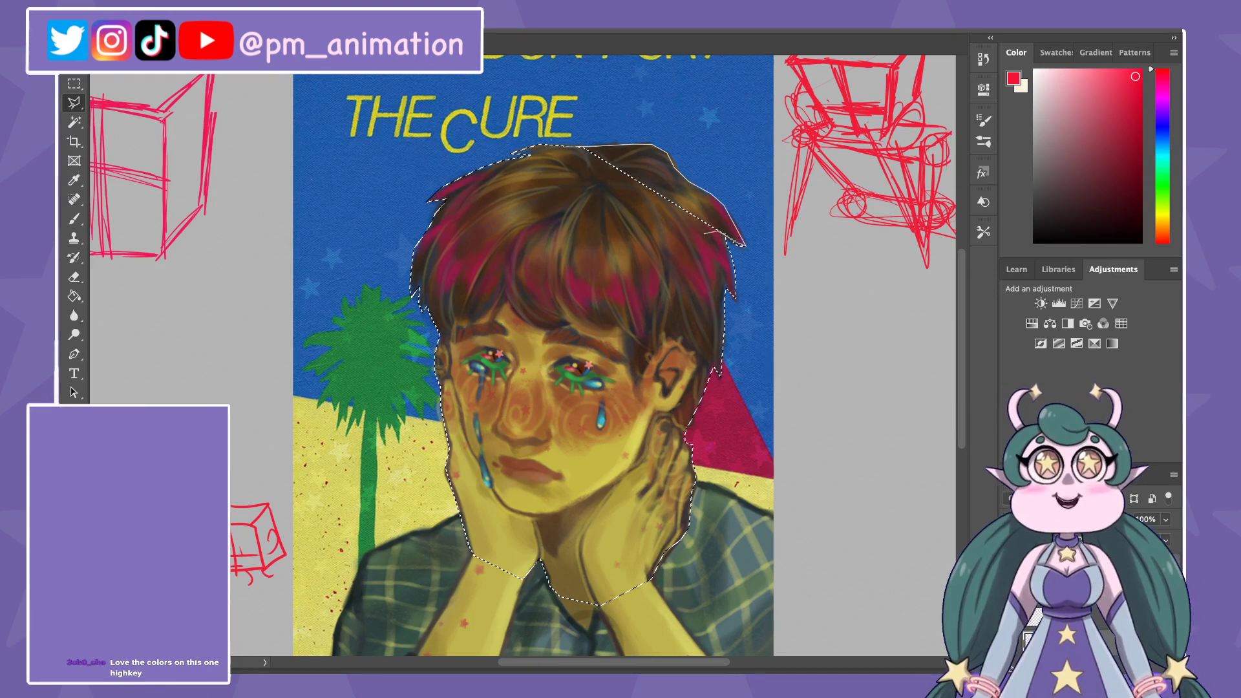
{"action": "key", "text": "ctrl+d"}
{"action": "key", "text": "ctrl+0"}
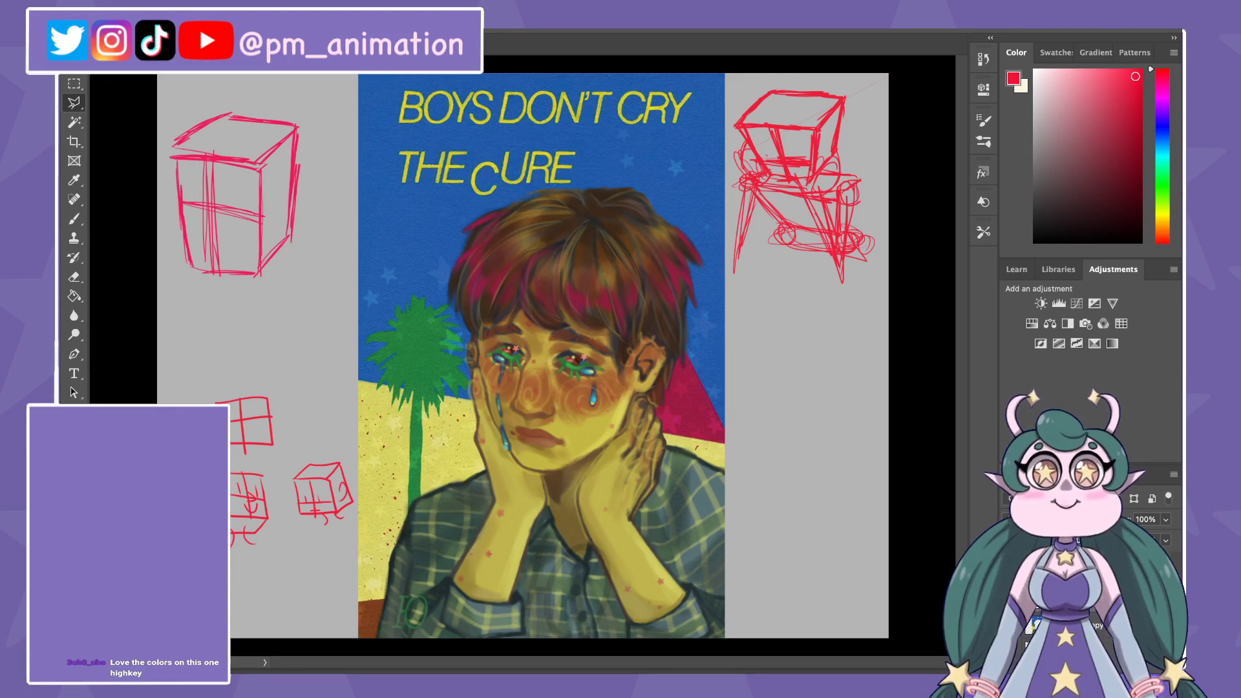
Step: Distort the head-and-hands piece by dragging its corners and stretching the top upward
{"action": "key", "text": "ctrl+t"}
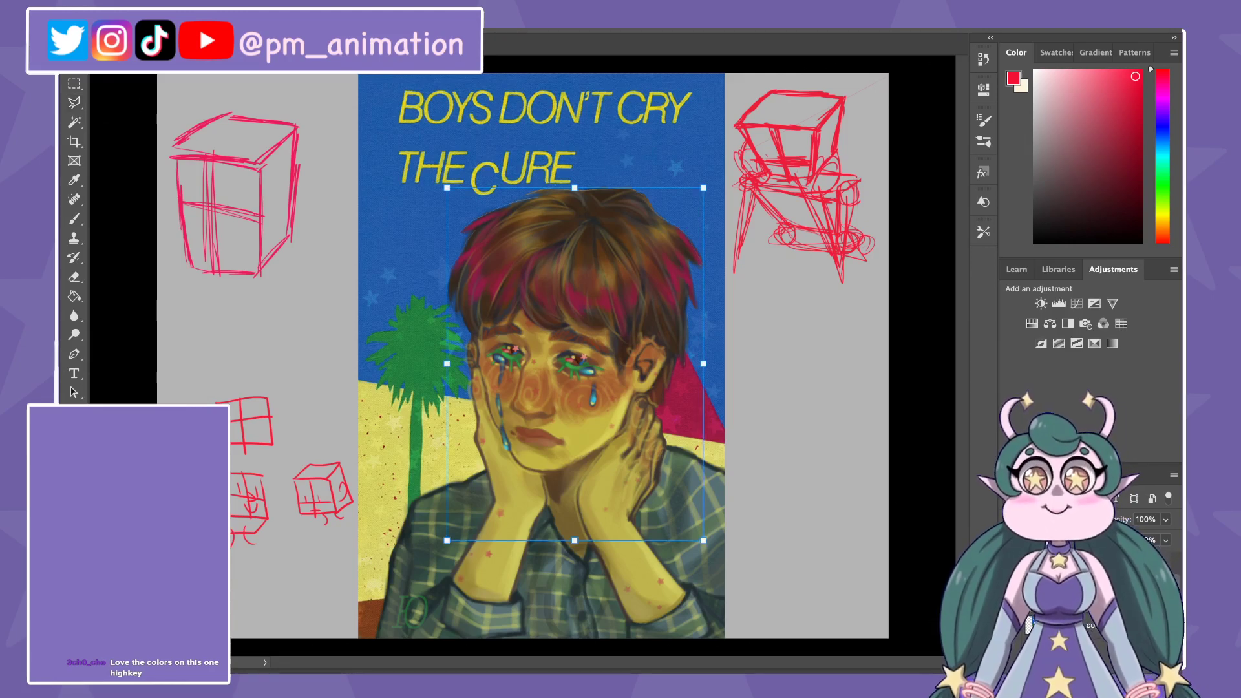
{"action": "left_click_drag", "start_coordinate": [446, 188], "coordinate": [405, 195]}
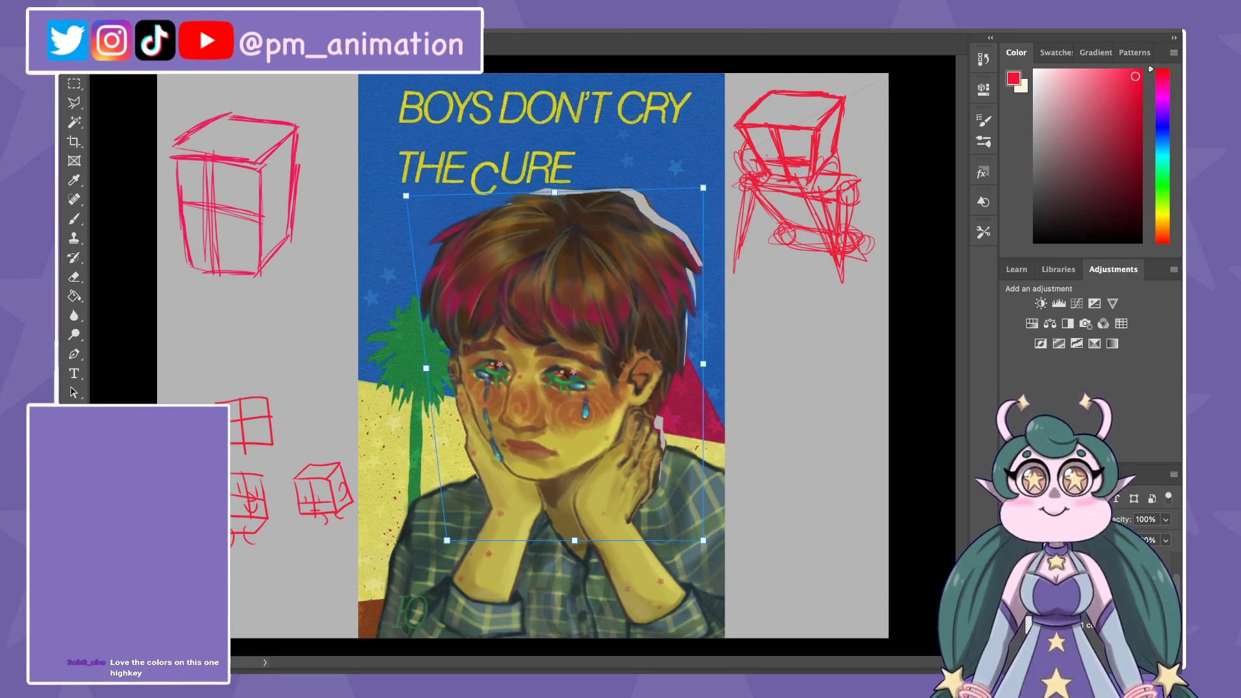
{"action": "left_click_drag", "start_coordinate": [704, 188], "coordinate": [718, 183]}
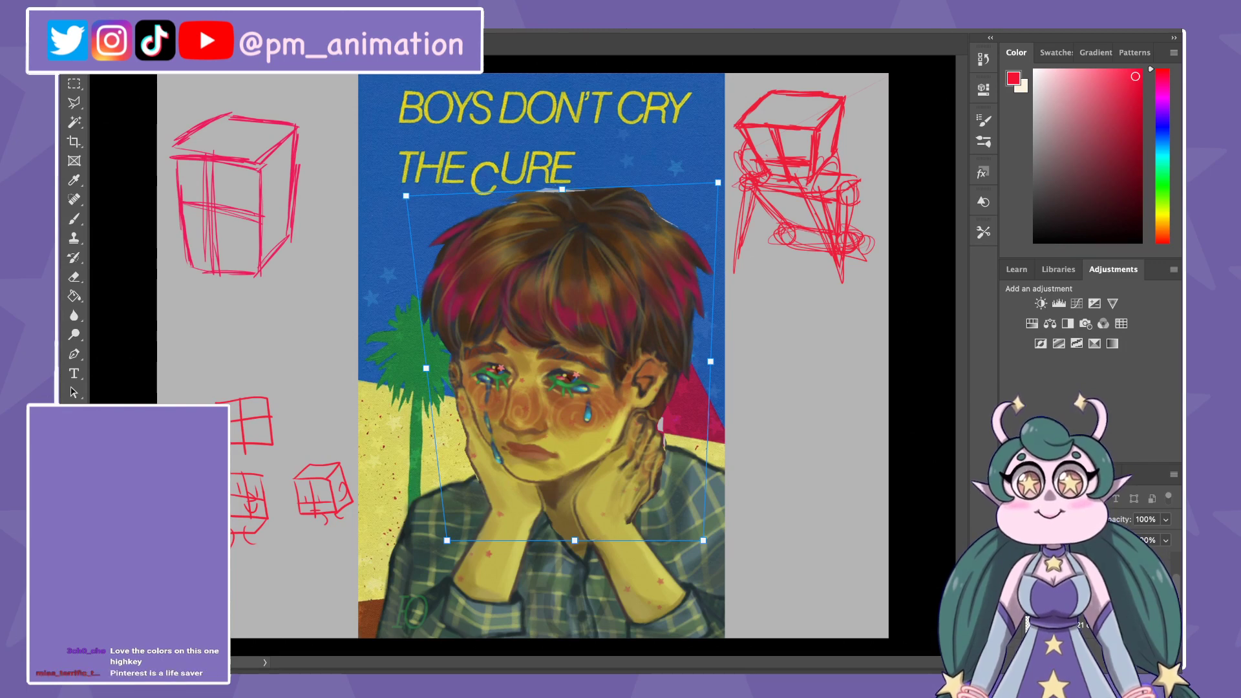
{"action": "left_click_drag", "start_coordinate": [447, 540], "coordinate": [459, 535]}
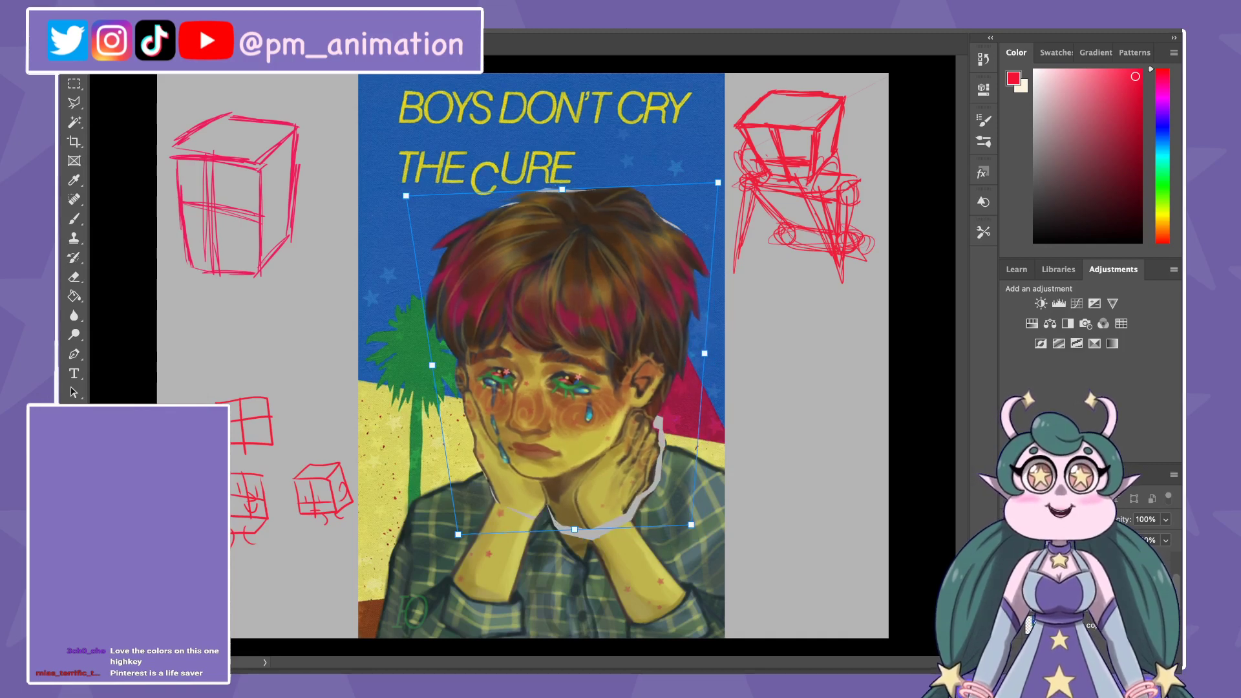
{"action": "left_click_drag", "start_coordinate": [703, 539], "coordinate": [702, 536]}
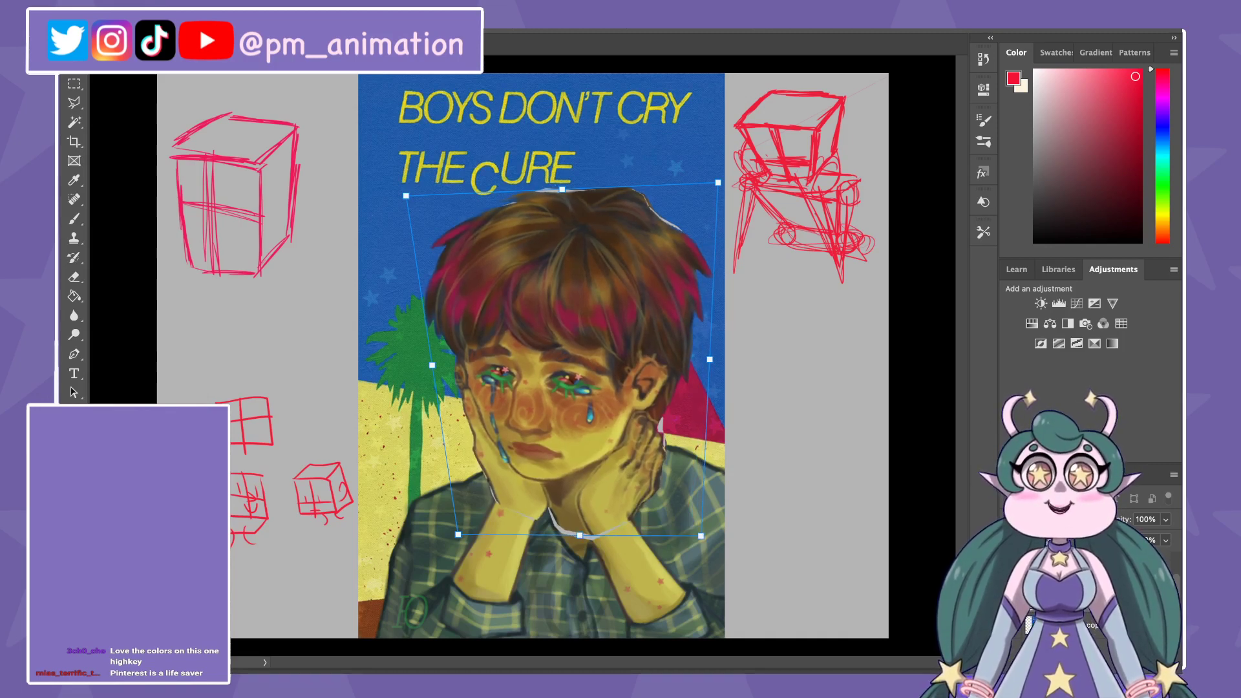
{"action": "left_click_drag", "start_coordinate": [459, 535], "coordinate": [457, 531]}
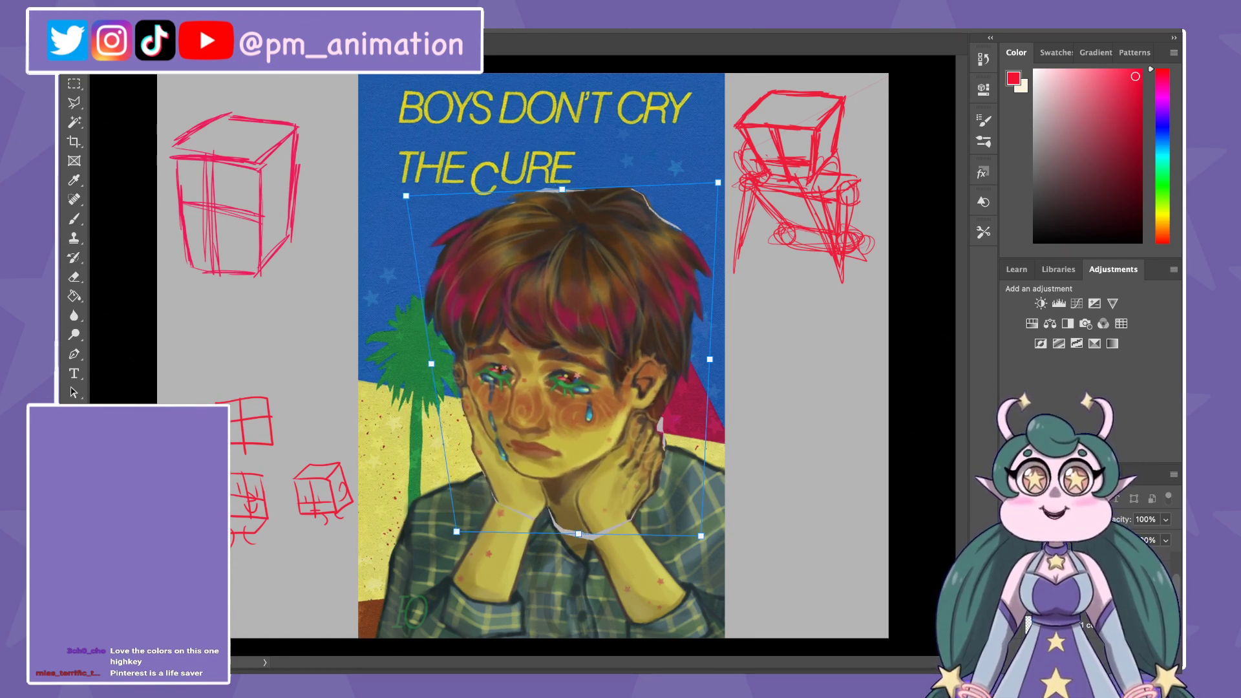
{"action": "left_click_drag", "start_coordinate": [562, 189], "coordinate": [561, 176]}
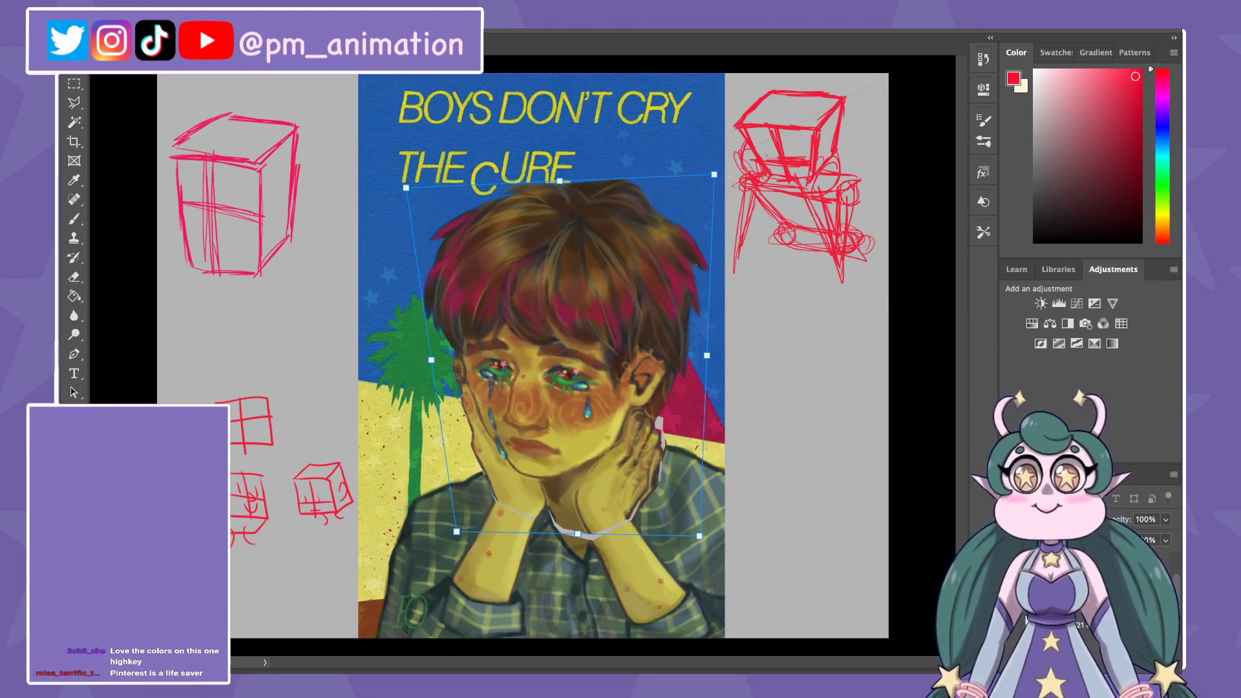
Step: Undo the last two warps, nudge the head left, and apply the transform
{"action": "key", "text": "ctrl+z"}
{"action": "key", "text": "ctrl+z"}
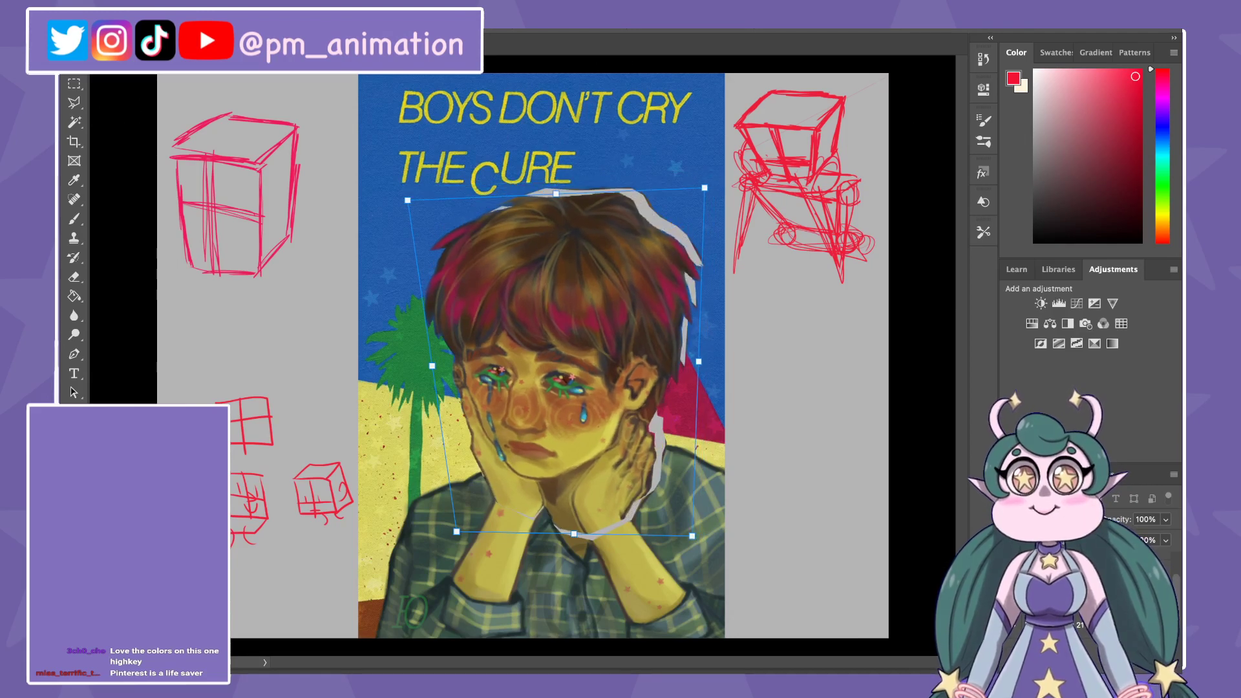
{"action": "key", "text": "ctrl+z"}
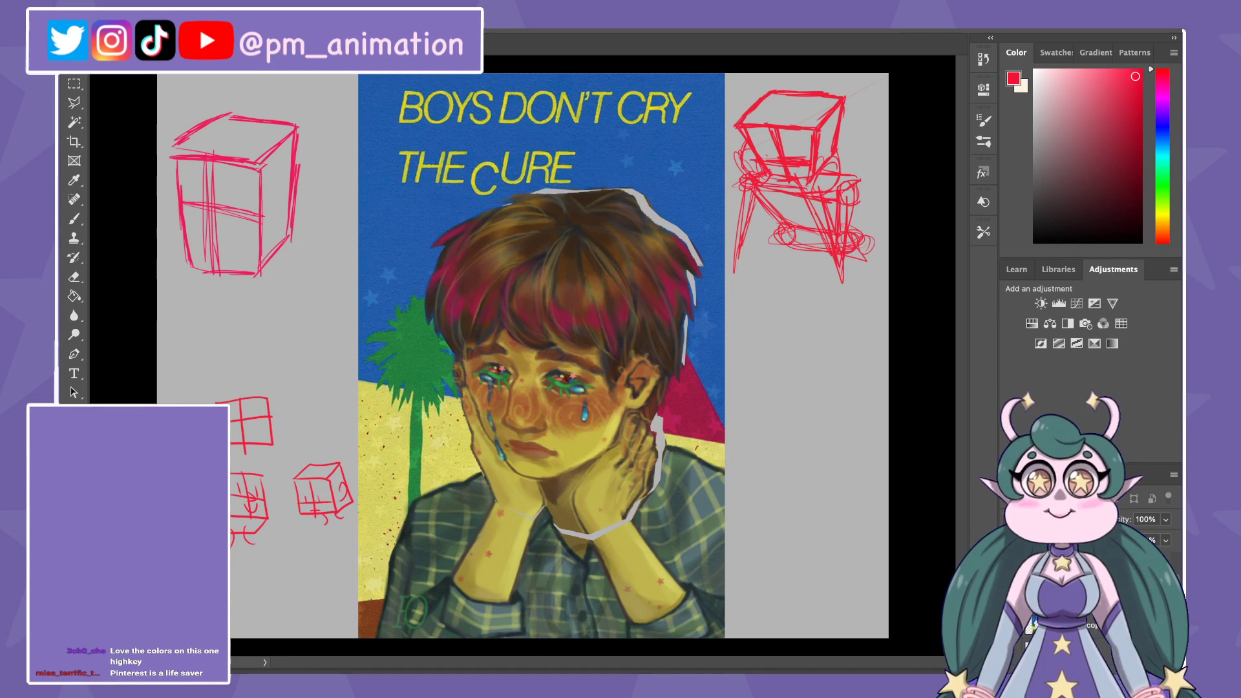
{"action": "key", "text": "ctrl+t"}
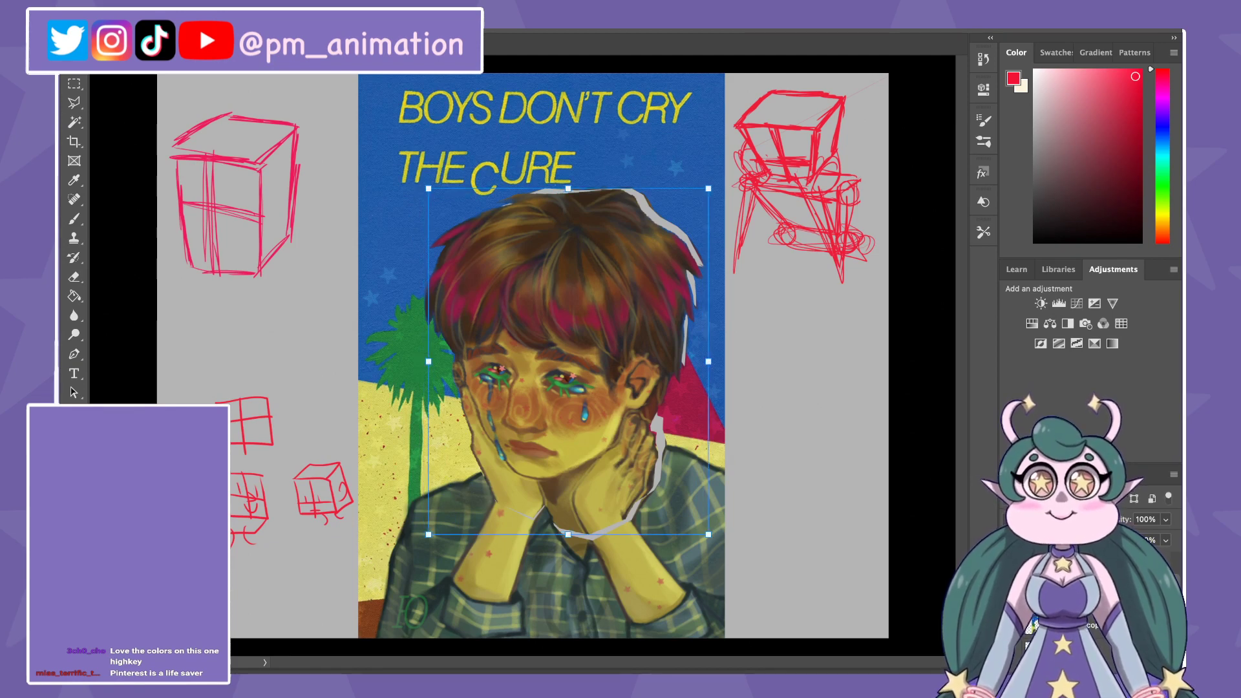
{"action": "key", "text": "Left"}
{"action": "key", "text": "Left"}
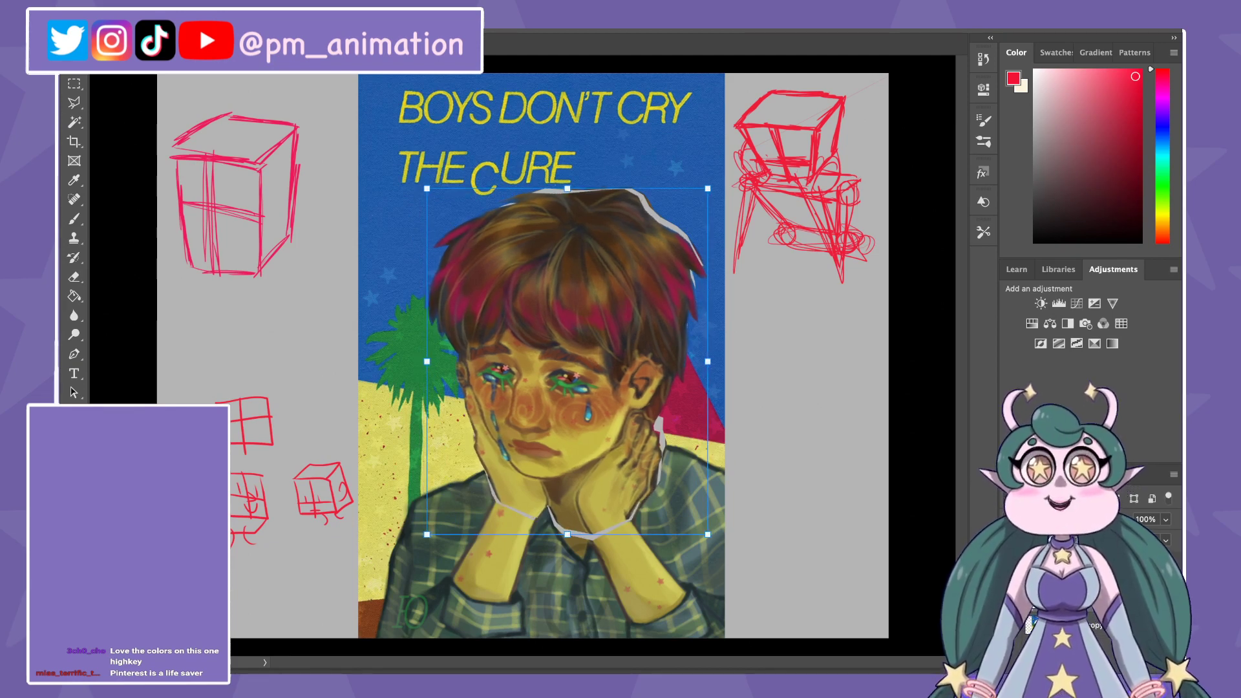
{"action": "key", "text": "Return"}
{"action": "key", "text": "b"}
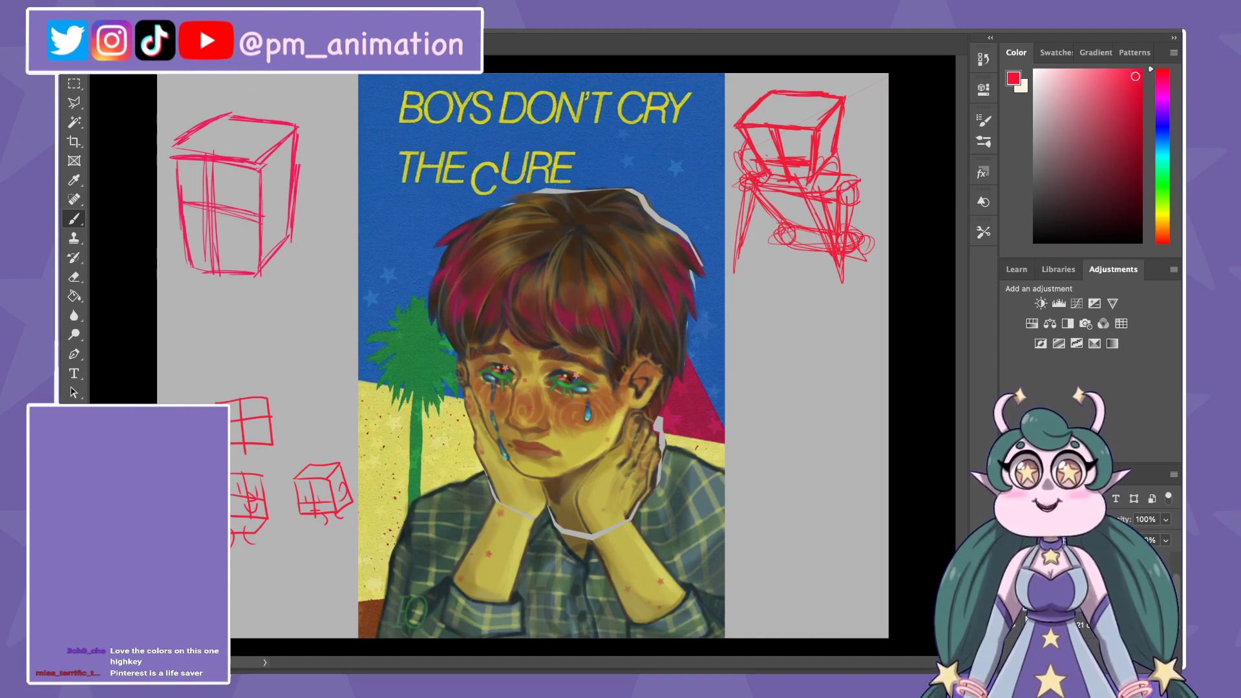
Step: Sample hair browns and dark red to cover the white edge along the hair's top and right
{"action": "left_click", "coordinate": [581, 206], "text": "alt"}
{"action": "mouse_move", "coordinate": [585, 189]}
{"action": "left_mouse_down"}
{"action": "mouse_move", "coordinate": [624, 194]}
{"action": "mouse_move", "coordinate": [704, 270]}
{"action": "left_mouse_up"}
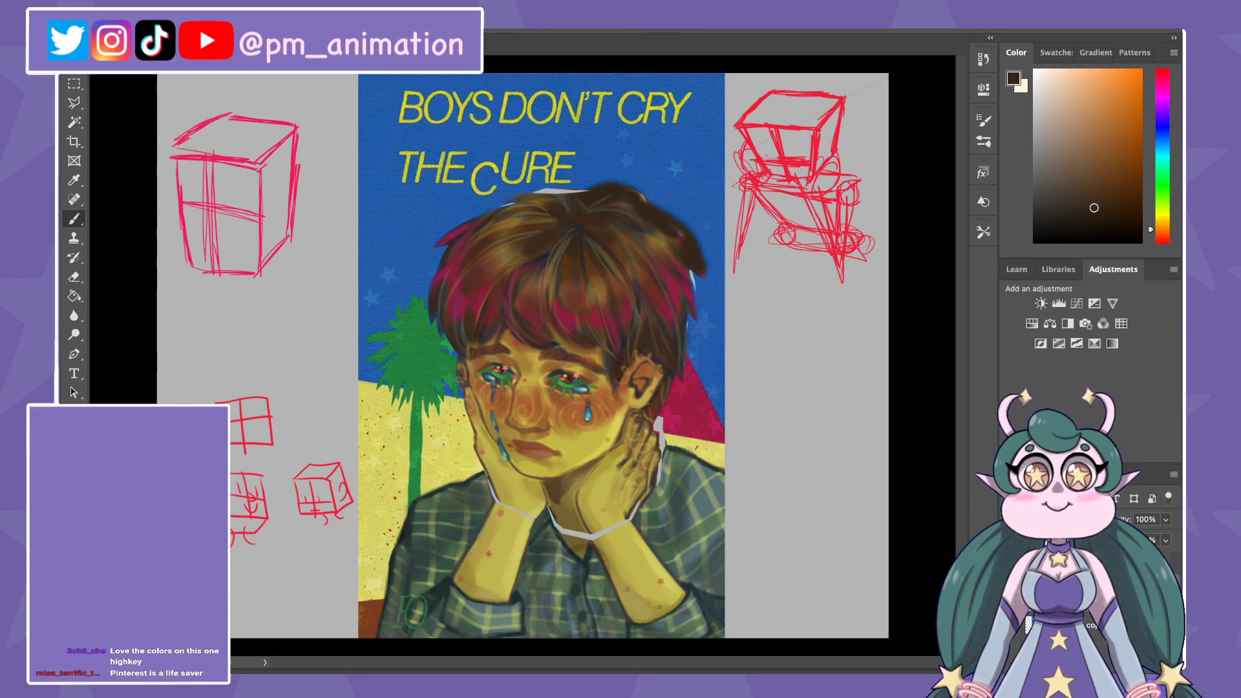
{"action": "left_click_drag", "start_coordinate": [585, 190], "coordinate": [520, 197]}
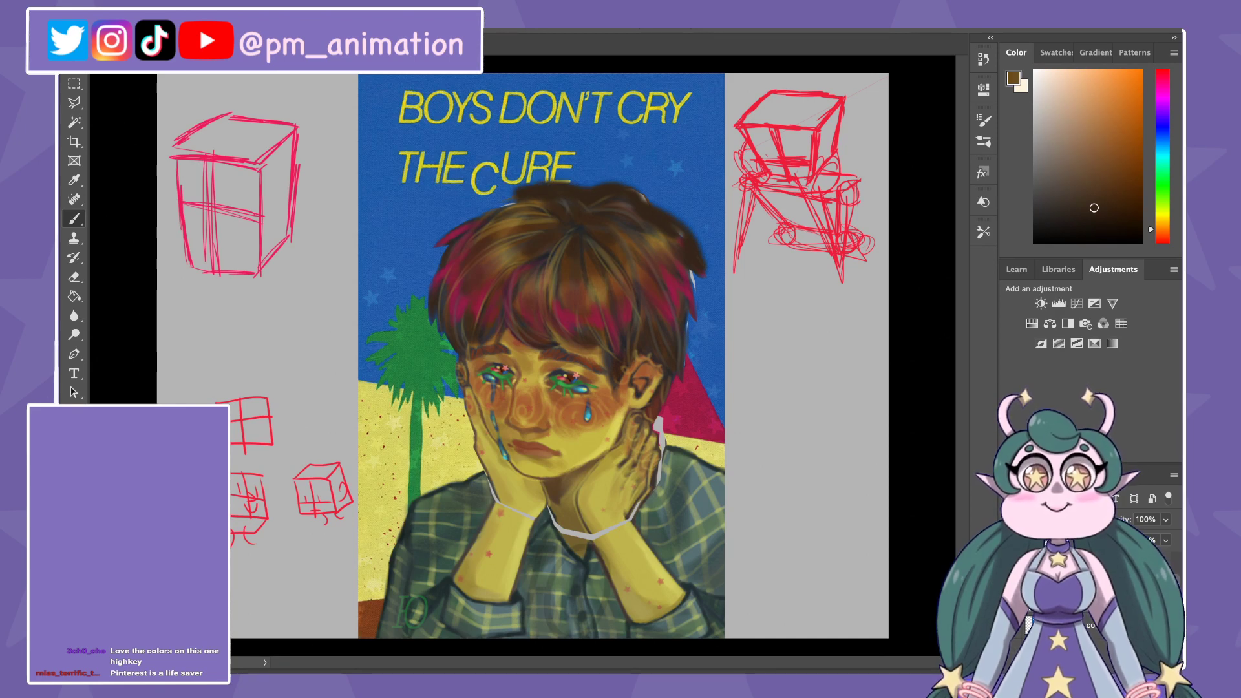
{"action": "left_click", "coordinate": [535, 201], "text": "alt"}
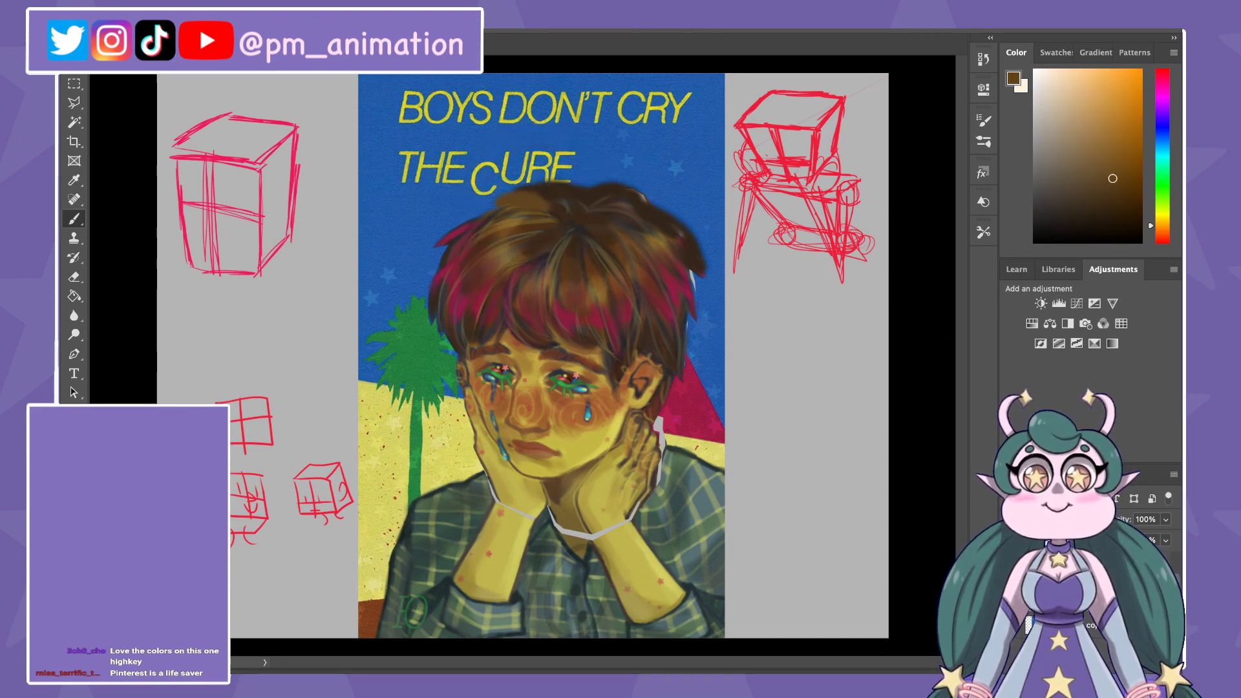
{"action": "left_click", "coordinate": [683, 286], "text": "alt"}
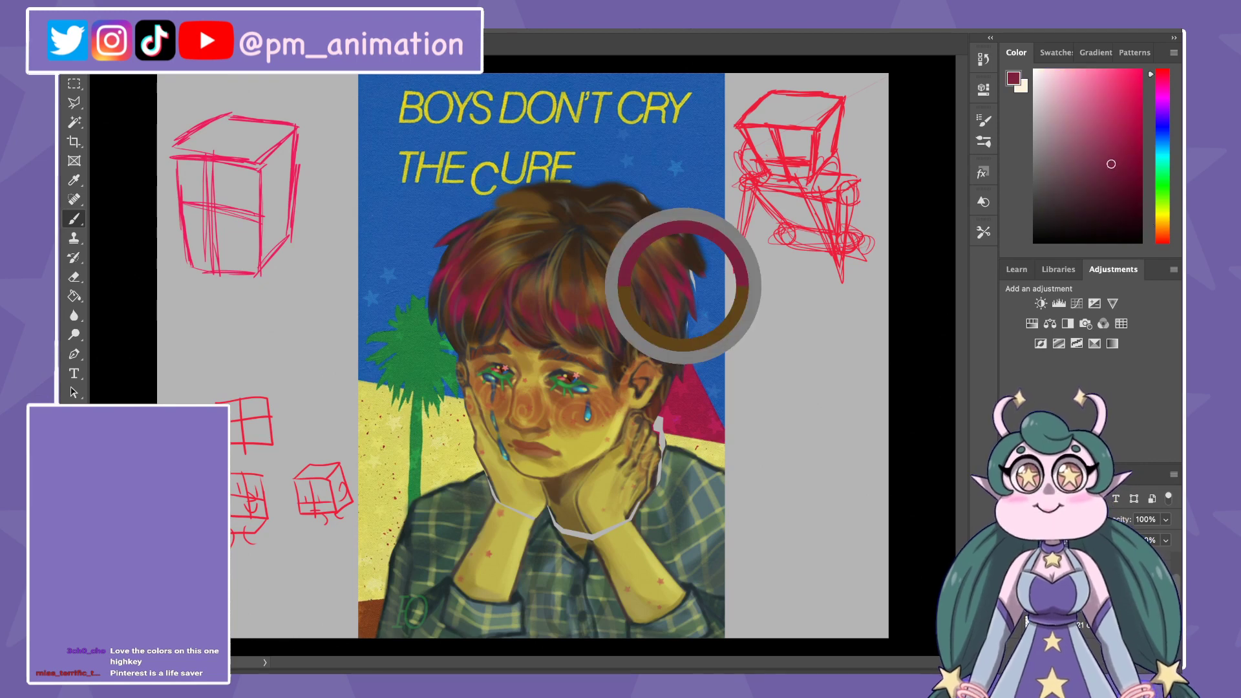
{"action": "left_click_drag", "start_coordinate": [694, 245], "coordinate": [692, 324]}
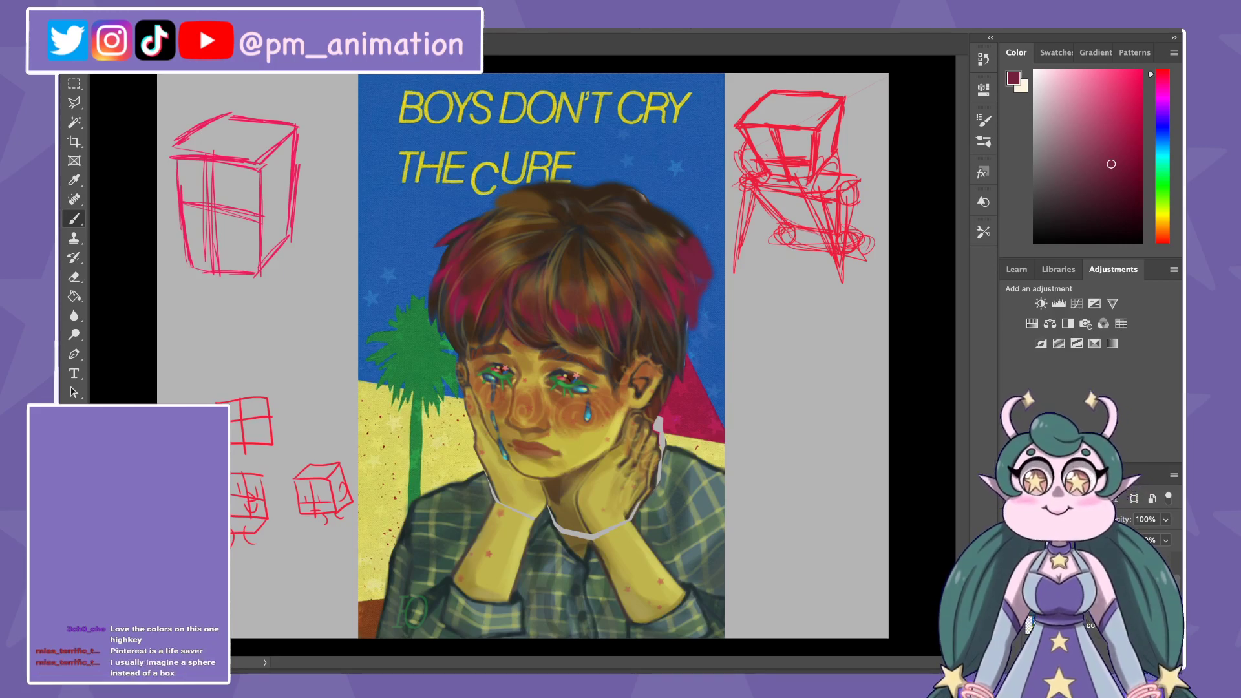
Step: Sample the background blue and hair edge, then pick a magenta red
{"action": "left_click", "coordinate": [682, 187], "text": "alt"}
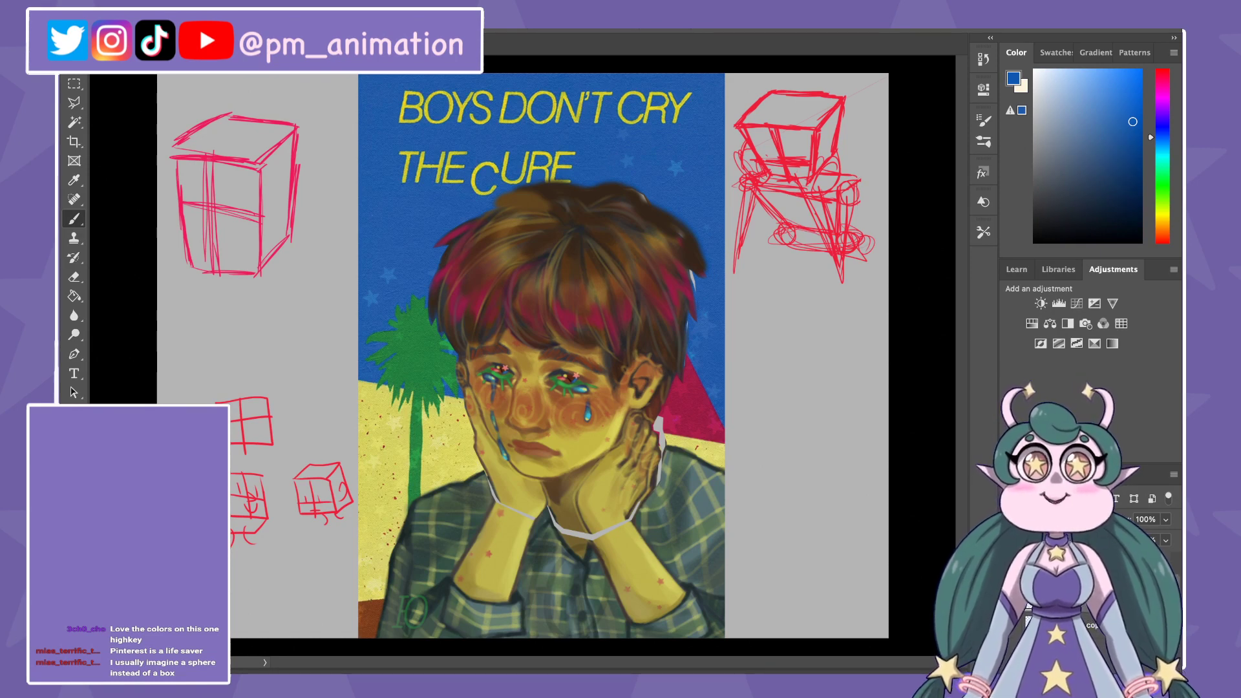
{"action": "left_click", "coordinate": [709, 222], "text": "alt"}
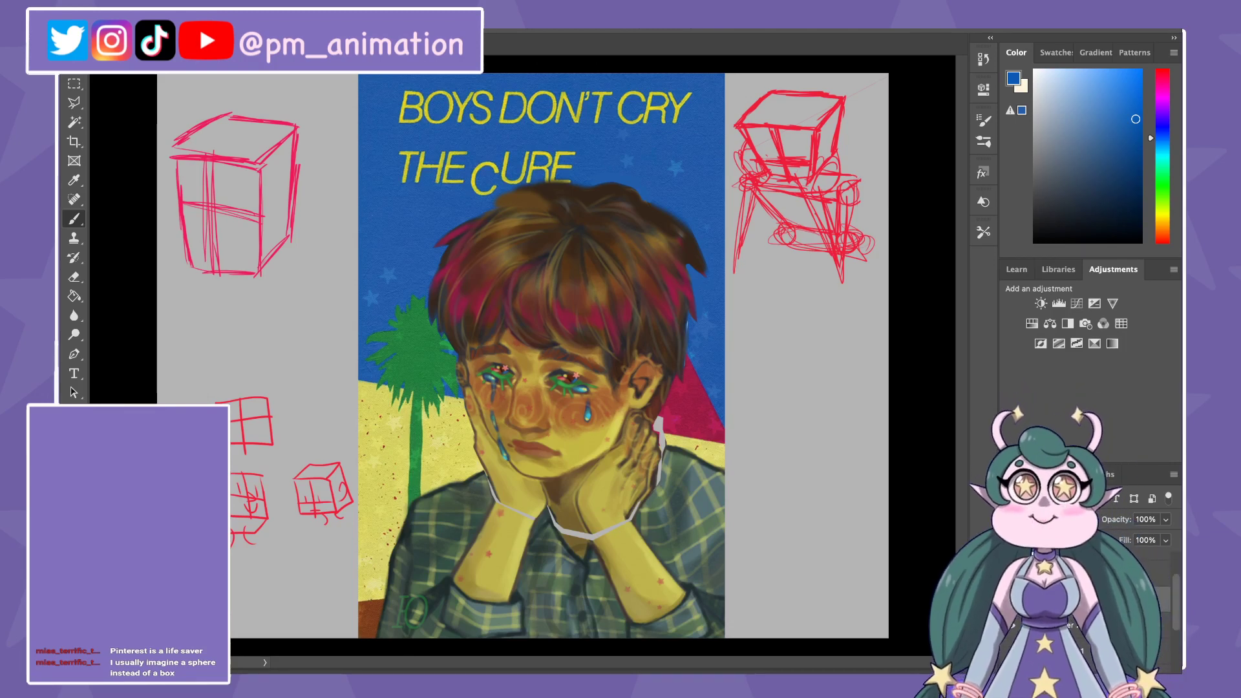
{"action": "left_click", "coordinate": [668, 415], "text": "alt"}
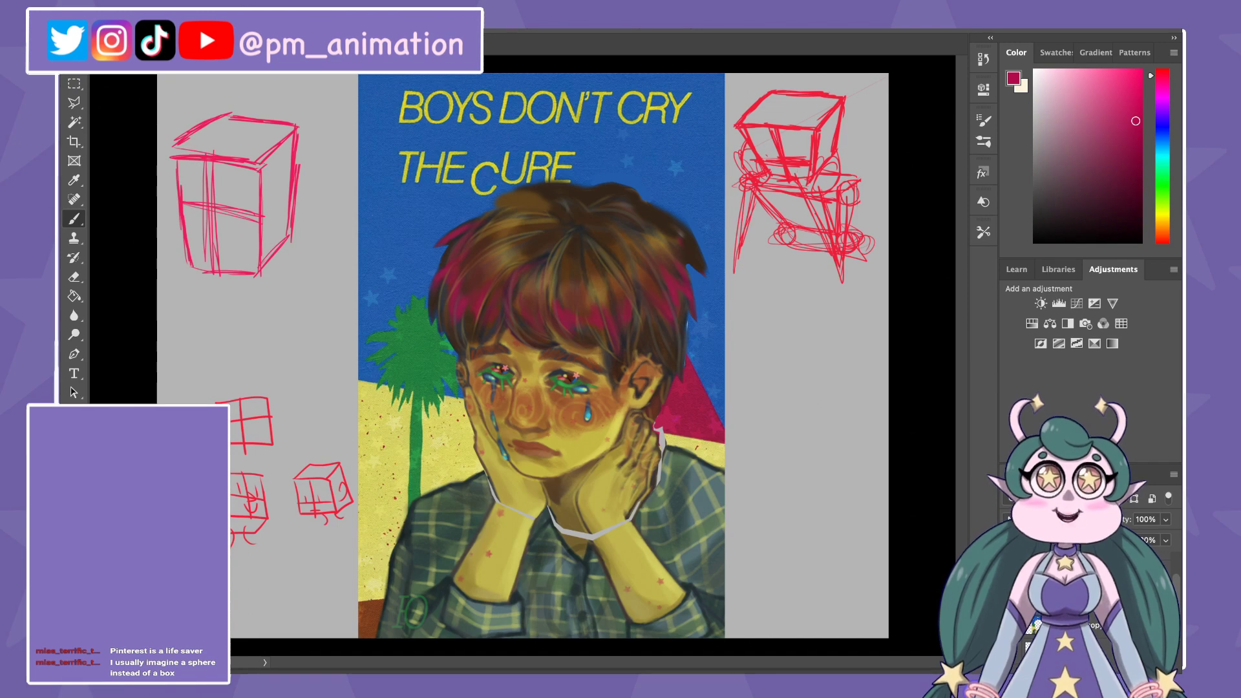
Step: Sketch a sphere in the grey margin and dab skin tone onto the boy's wrist
{"action": "mouse_move", "coordinate": [821, 339]}
{"action": "left_mouse_down"}
{"action": "mouse_move", "coordinate": [824, 436]}
{"action": "mouse_move", "coordinate": [841, 420]}
{"action": "mouse_move", "coordinate": [744, 413]}
{"action": "left_mouse_up"}
{"action": "mouse_move", "coordinate": [779, 336]}
{"action": "left_mouse_down"}
{"action": "mouse_move", "coordinate": [769, 437]}
{"action": "mouse_move", "coordinate": [790, 444]}
{"action": "mouse_move", "coordinate": [822, 389]}
{"action": "left_mouse_up"}
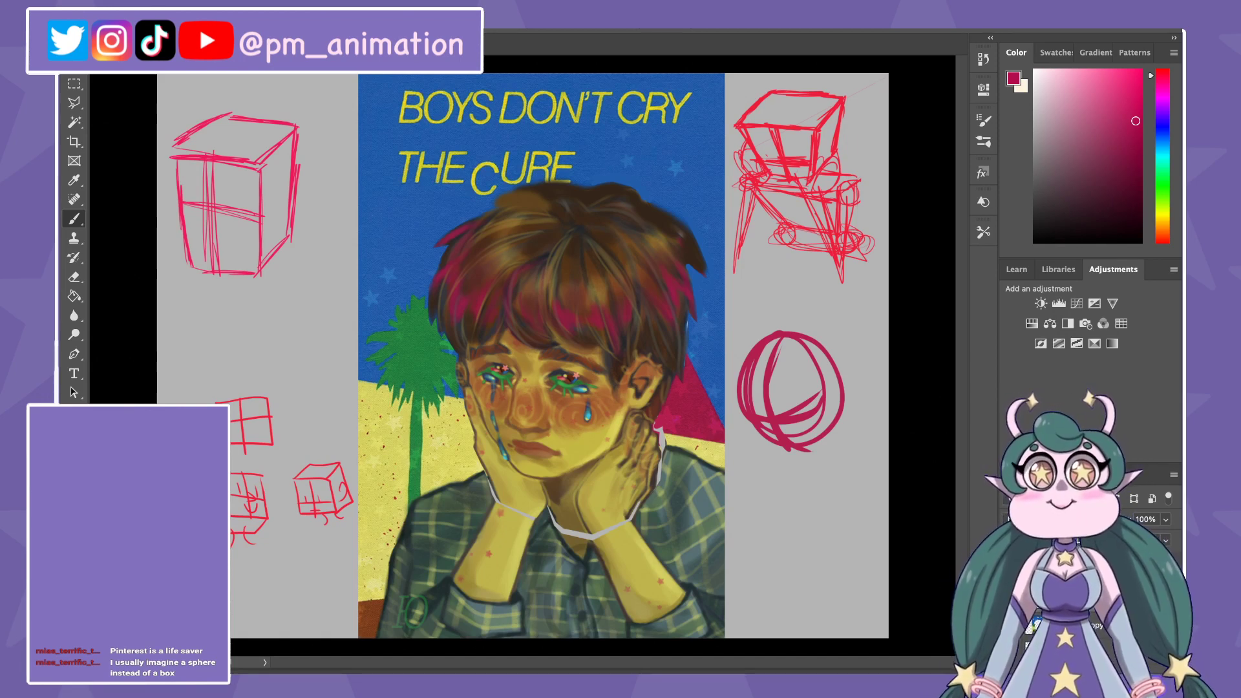
{"action": "left_click", "coordinate": [506, 503], "text": "alt"}
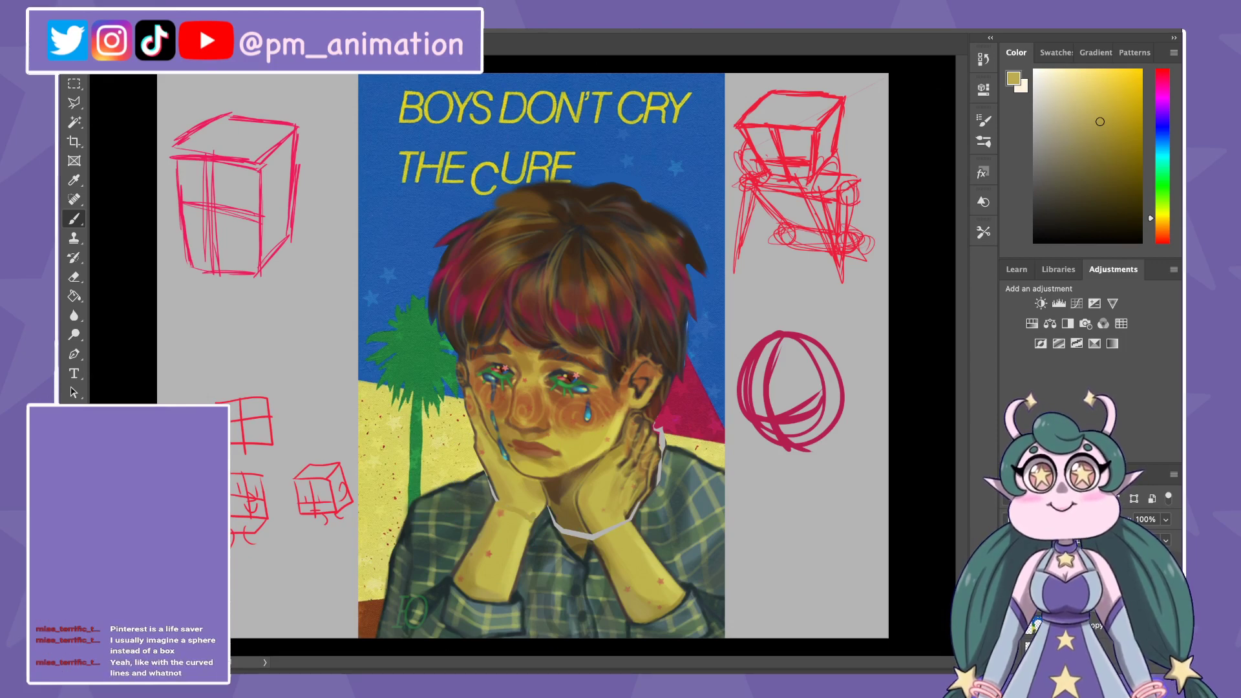
{"action": "left_click", "coordinate": [513, 497], "text": "alt"}
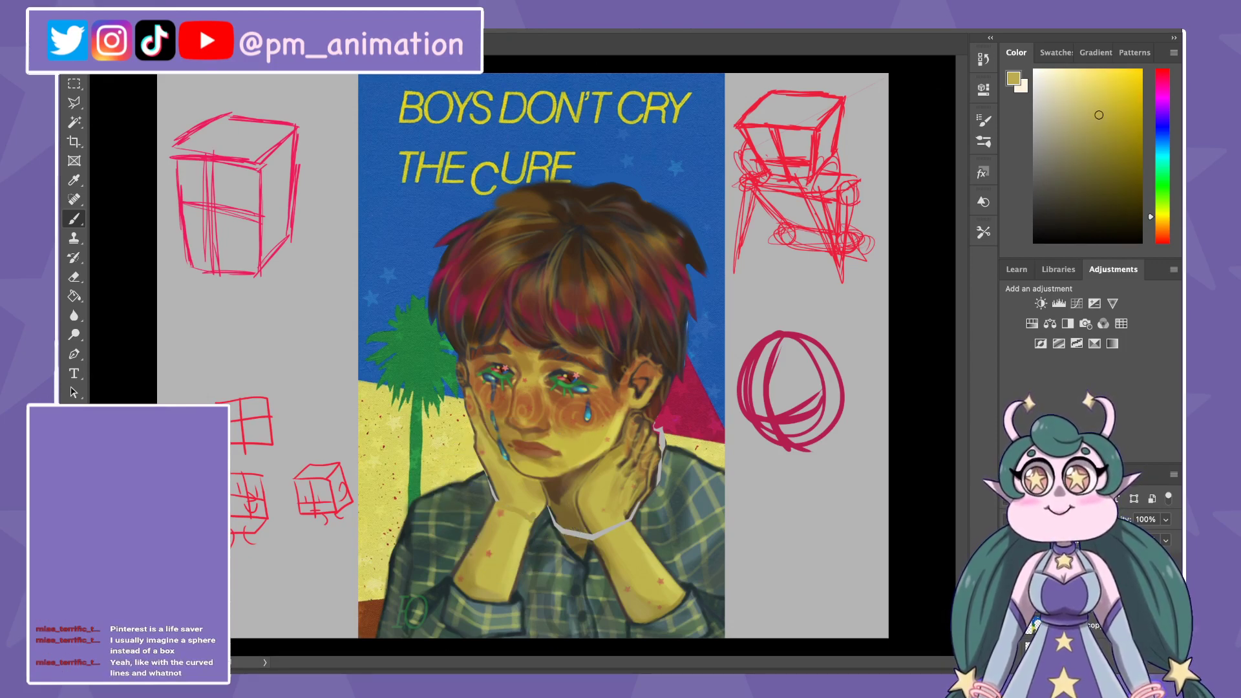
{"action": "left_click_drag", "start_coordinate": [495, 505], "coordinate": [512, 500]}
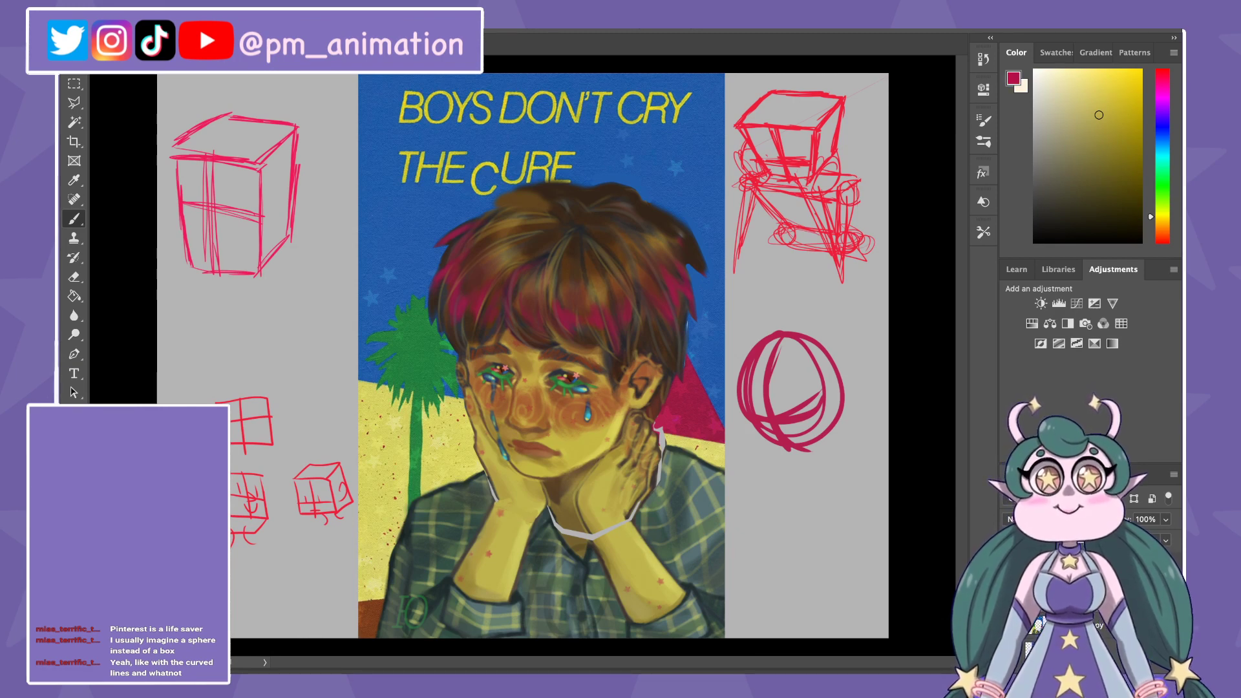
Step: Resample the red and draw a cube and a flat box below the sphere
{"action": "left_click", "coordinate": [769, 413], "text": "alt"}
{"action": "mouse_move", "coordinate": [743, 490]}
{"action": "left_mouse_down"}
{"action": "mouse_move", "coordinate": [752, 539]}
{"action": "mouse_move", "coordinate": [805, 501]}
{"action": "mouse_move", "coordinate": [822, 555]}
{"action": "mouse_move", "coordinate": [755, 541]}
{"action": "mouse_move", "coordinate": [816, 463]}
{"action": "mouse_move", "coordinate": [842, 474]}
{"action": "mouse_move", "coordinate": [804, 501]}
{"action": "mouse_move", "coordinate": [821, 553]}
{"action": "left_mouse_up"}
{"action": "mouse_move", "coordinate": [774, 504]}
{"action": "left_mouse_down"}
{"action": "mouse_move", "coordinate": [789, 543]}
{"action": "mouse_move", "coordinate": [782, 529]}
{"action": "mouse_move", "coordinate": [808, 534]}
{"action": "left_mouse_up"}
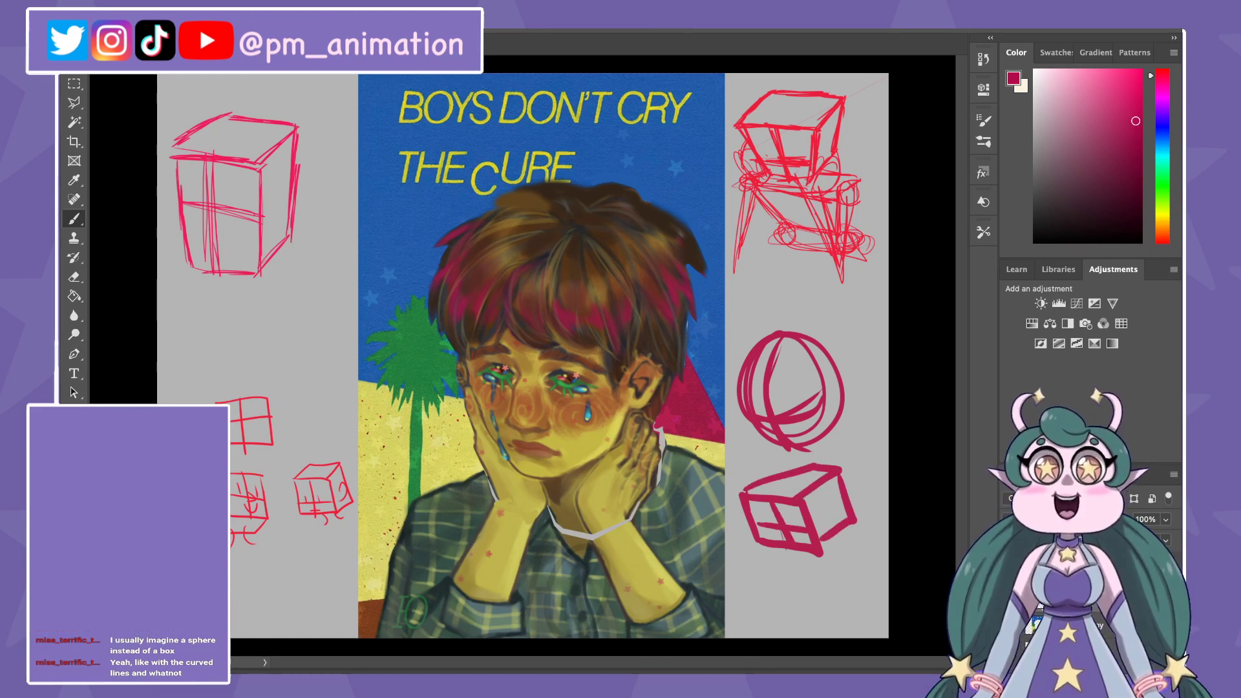
{"action": "mouse_move", "coordinate": [738, 593]}
{"action": "left_mouse_down"}
{"action": "mouse_move", "coordinate": [773, 617]}
{"action": "mouse_move", "coordinate": [808, 592]}
{"action": "mouse_move", "coordinate": [769, 617]}
{"action": "mouse_move", "coordinate": [753, 573]}
{"action": "mouse_move", "coordinate": [821, 573]}
{"action": "mouse_move", "coordinate": [808, 600]}
{"action": "mouse_move", "coordinate": [860, 572]}
{"action": "left_mouse_up"}
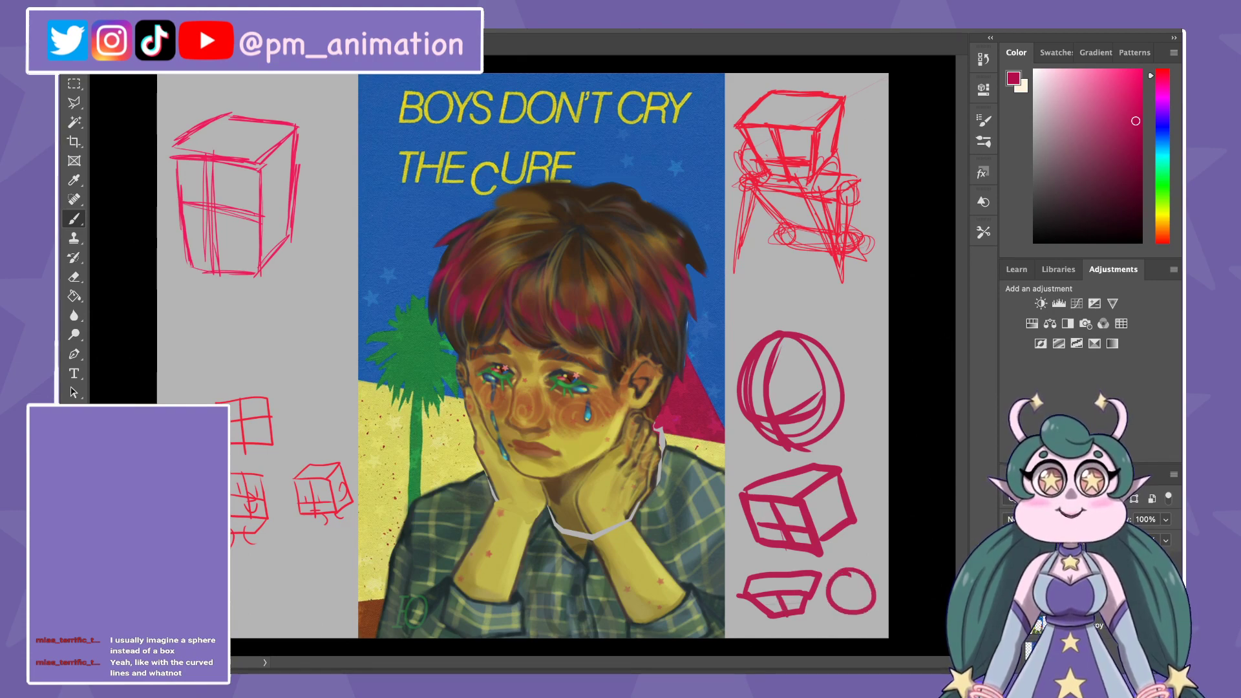
Step: Retrace the box sketch's edges and add a cross inside the circle sketch
{"action": "scroll", "coordinate": [808, 582], "scroll_direction": "up", "scroll_amount": 2}
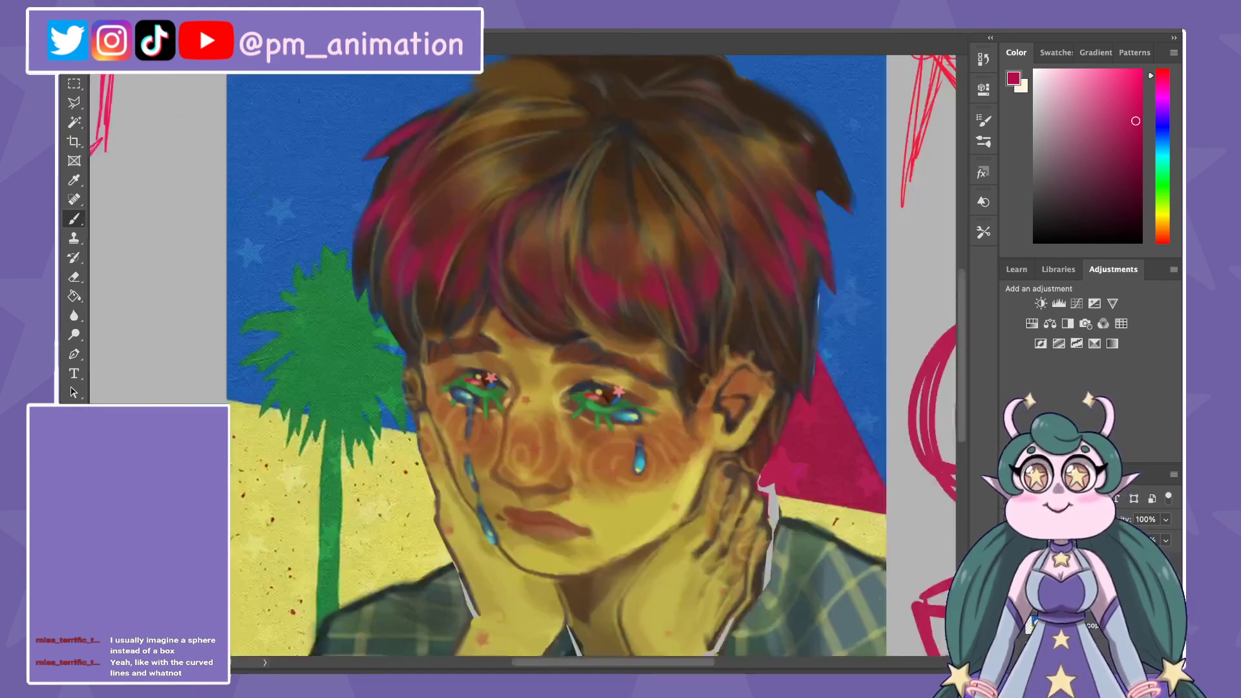
{"action": "scroll", "coordinate": [808, 581], "scroll_direction": "up", "scroll_amount": 2}
{"action": "scroll", "coordinate": [808, 582], "scroll_direction": "up", "scroll_amount": 2}
{"action": "left_click_drag", "start_coordinate": [453, 258], "coordinate": [486, 313]}
{"action": "left_click_drag", "start_coordinate": [467, 372], "coordinate": [557, 368]}
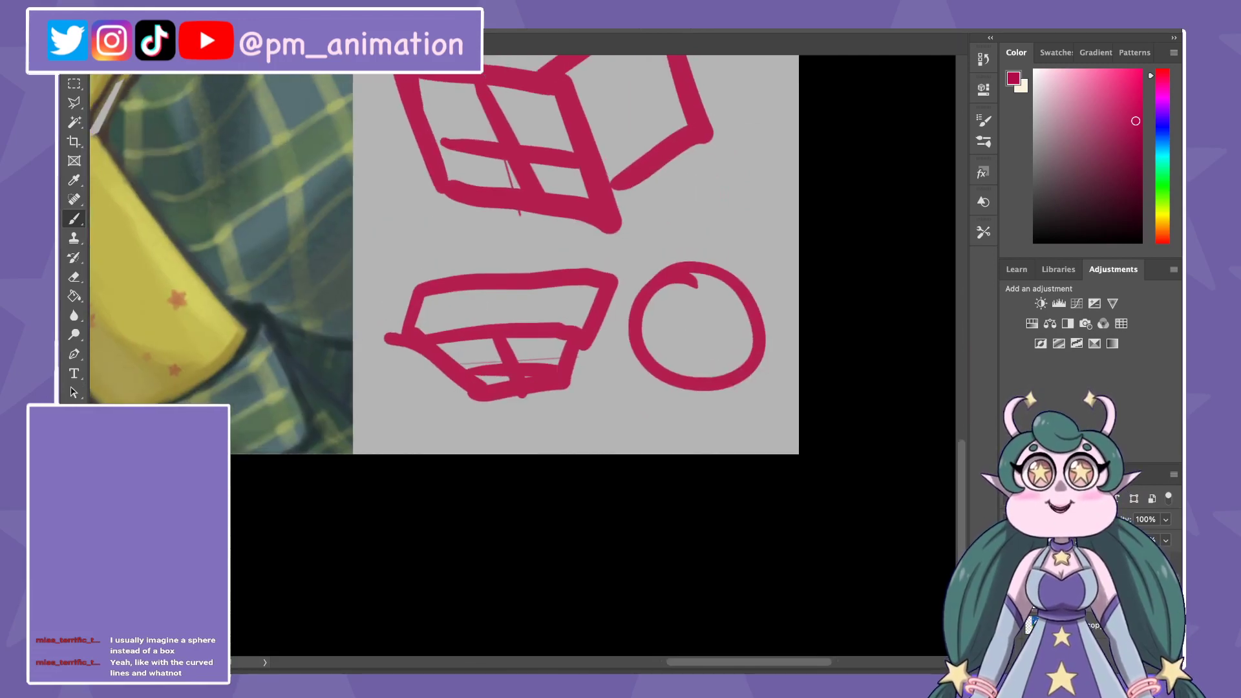
{"action": "left_click_drag", "start_coordinate": [692, 305], "coordinate": [708, 418]}
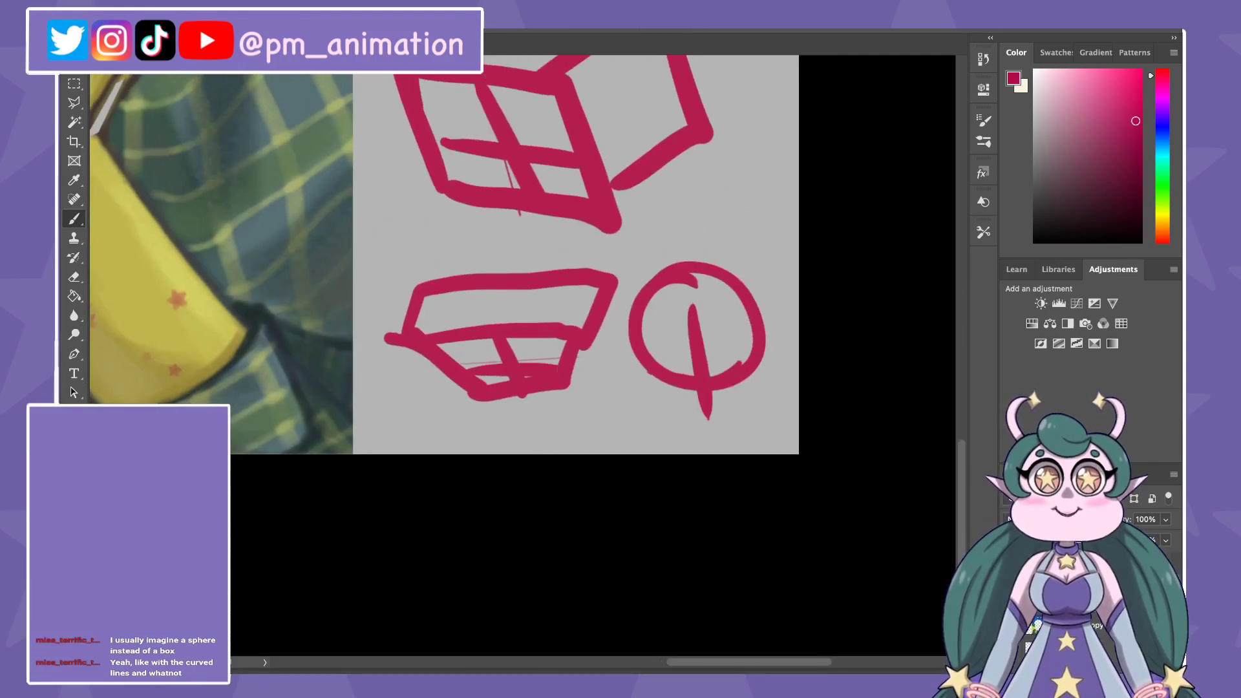
{"action": "left_click_drag", "start_coordinate": [666, 367], "coordinate": [743, 354]}
{"action": "left_click_drag", "start_coordinate": [475, 380], "coordinate": [514, 381]}
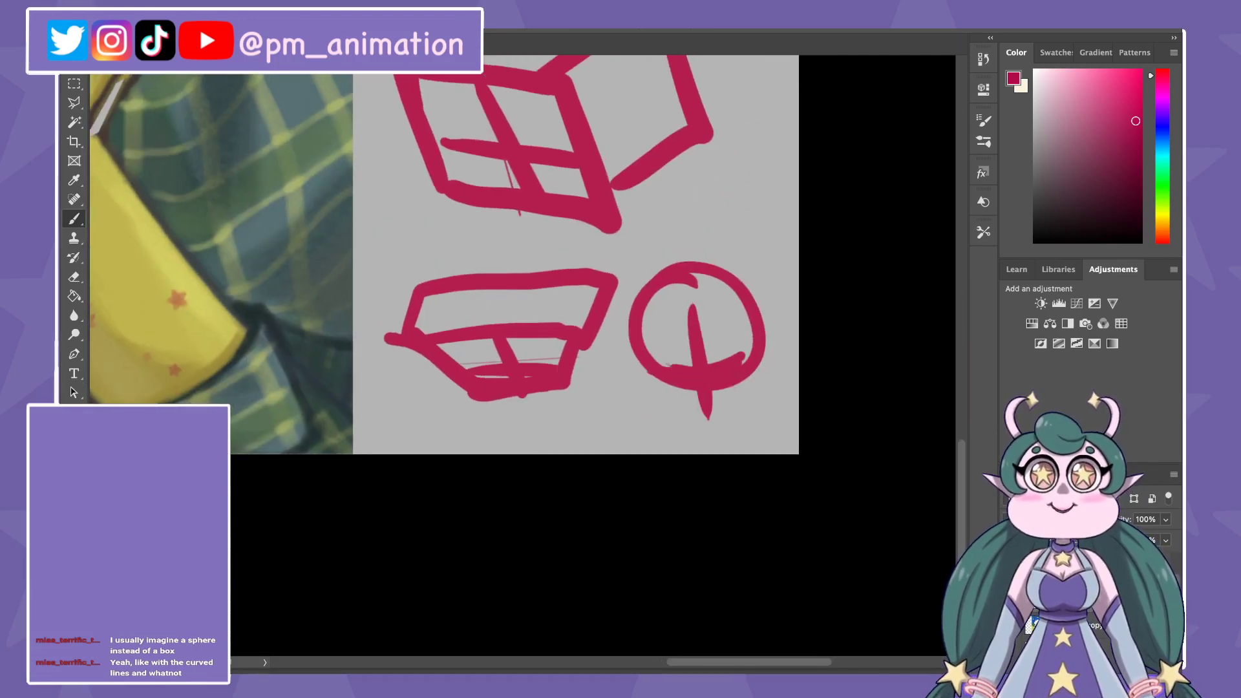
{"action": "left_click_drag", "start_coordinate": [563, 338], "coordinate": [544, 391]}
{"action": "mouse_move", "coordinate": [417, 331]}
{"action": "left_mouse_down"}
{"action": "mouse_move", "coordinate": [441, 263]}
{"action": "mouse_move", "coordinate": [576, 265]}
{"action": "mouse_move", "coordinate": [560, 326]}
{"action": "left_mouse_up"}
Step: Erase the stray flap stroke on the box sketch
{"action": "key", "text": "e"}
{"action": "mouse_move", "coordinate": [611, 278]}
{"action": "left_mouse_down"}
{"action": "mouse_move", "coordinate": [585, 350]}
{"action": "mouse_move", "coordinate": [614, 285]}
{"action": "left_mouse_up"}
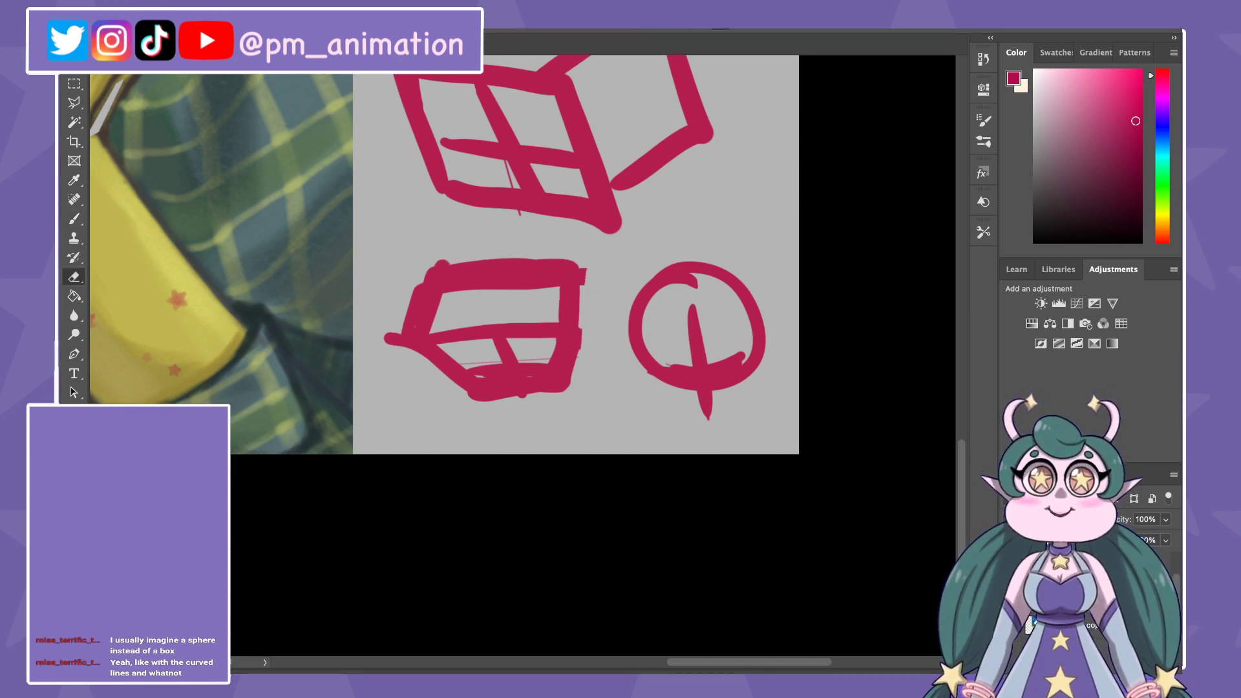
{"action": "key", "text": "b"}
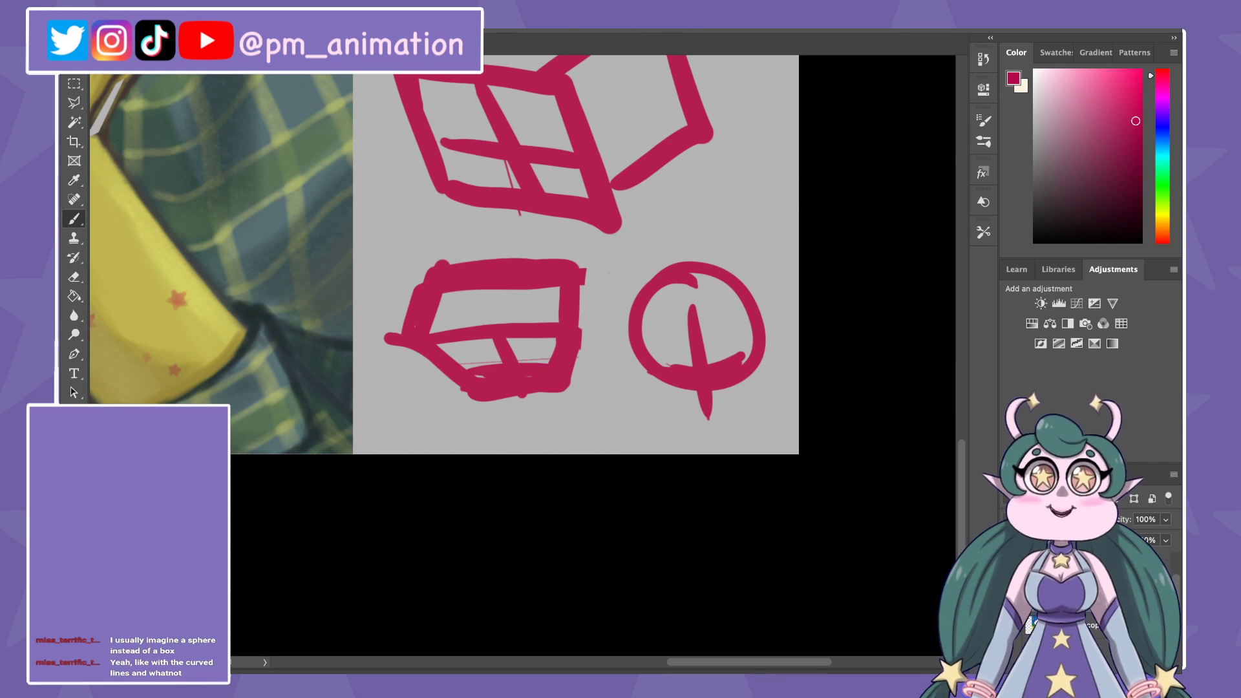
Step: Choose blue-violet and dot eyes onto the box and circle sketches
{"action": "left_click", "coordinate": [1163, 115]}
{"action": "left_click", "coordinate": [1067, 78]}
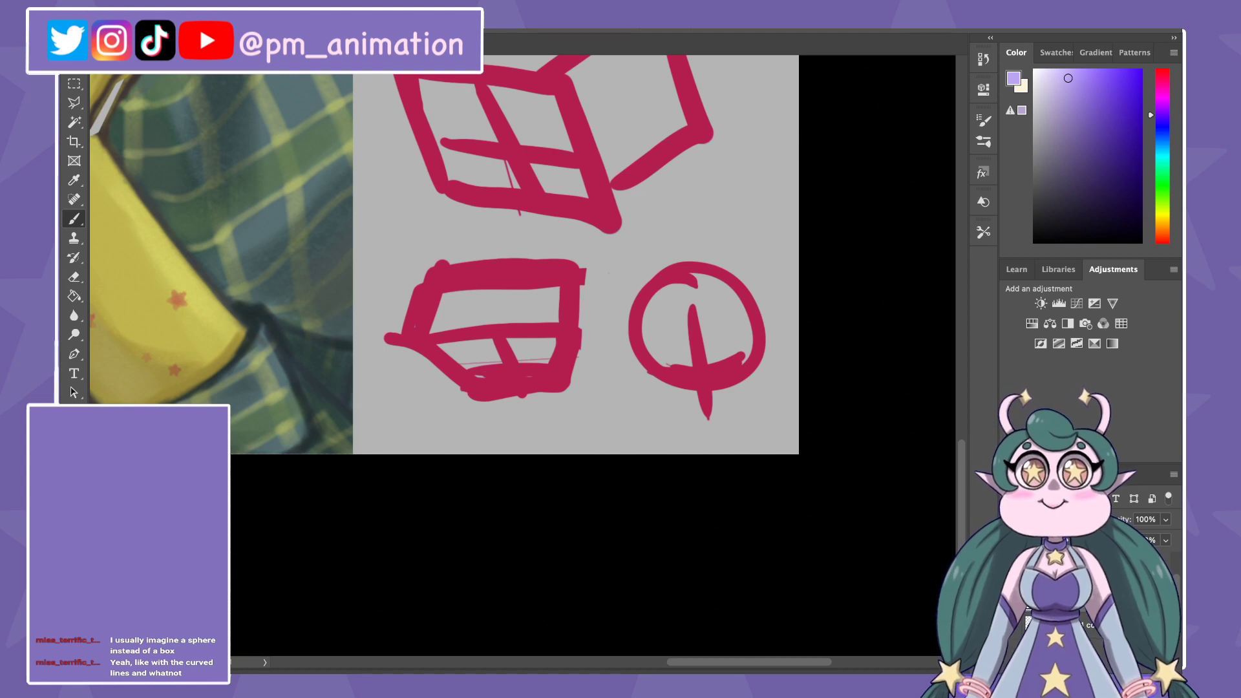
{"action": "left_click_drag", "start_coordinate": [489, 373], "coordinate": [480, 372]}
{"action": "left_click", "coordinate": [1141, 70]}
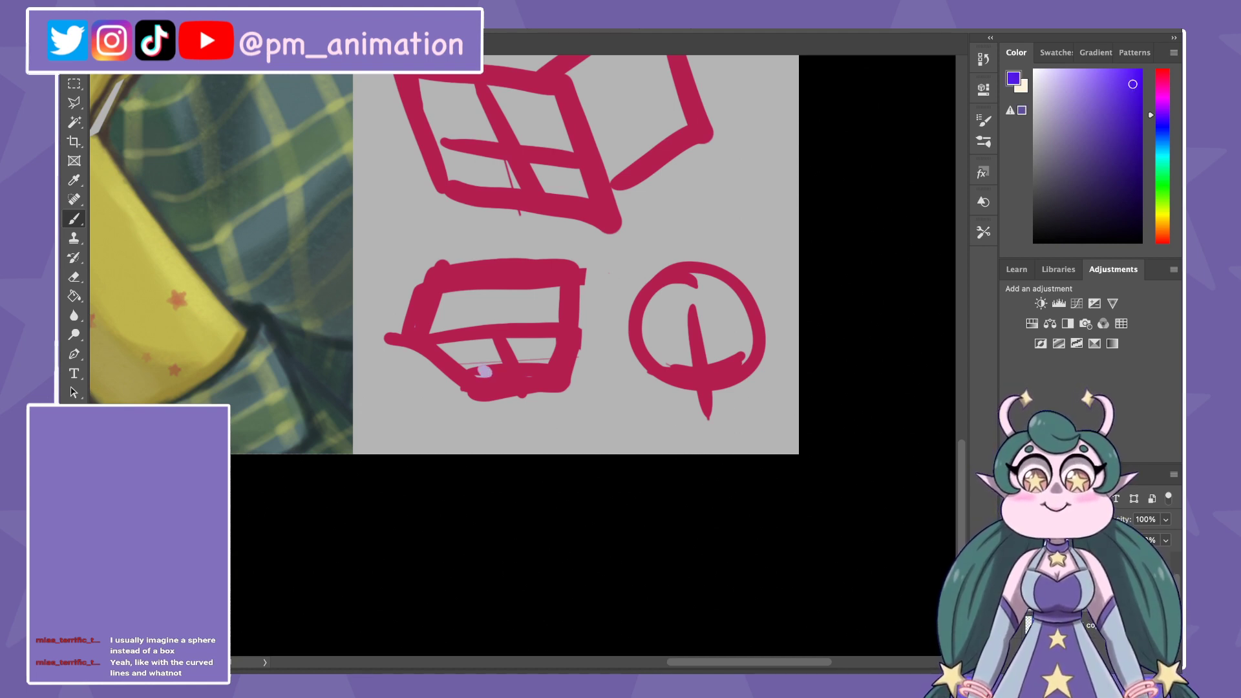
{"action": "left_click", "coordinate": [485, 372]}
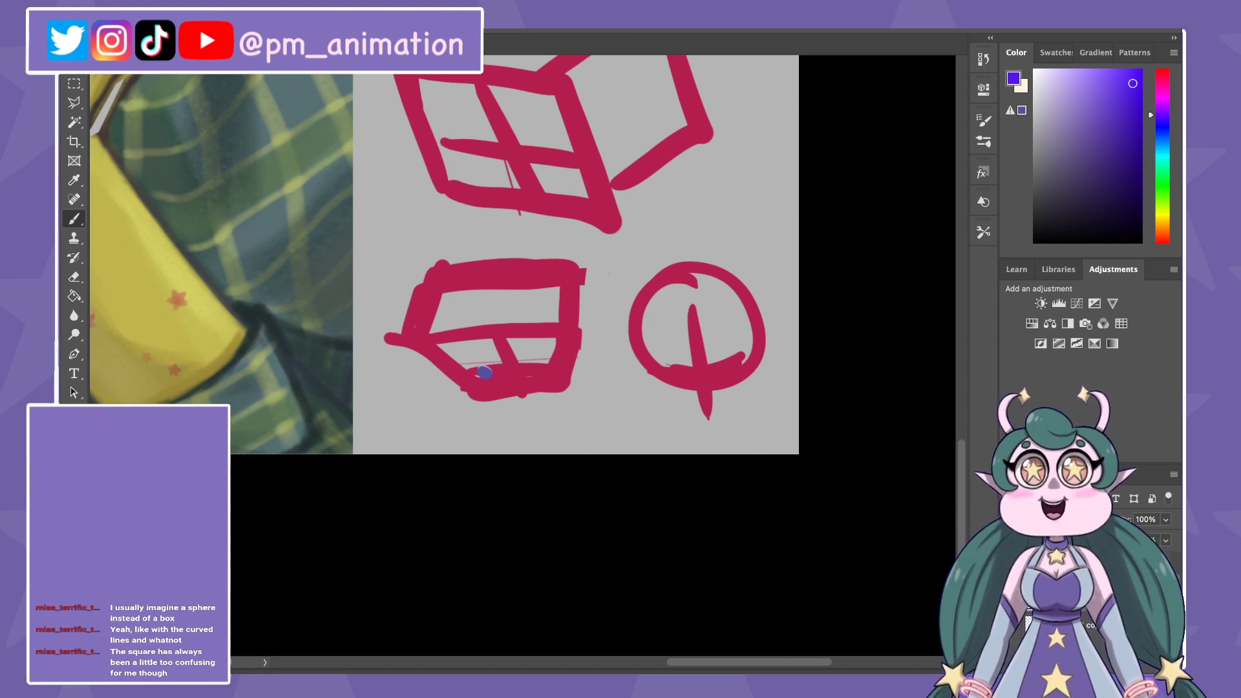
{"action": "left_click", "coordinate": [531, 368]}
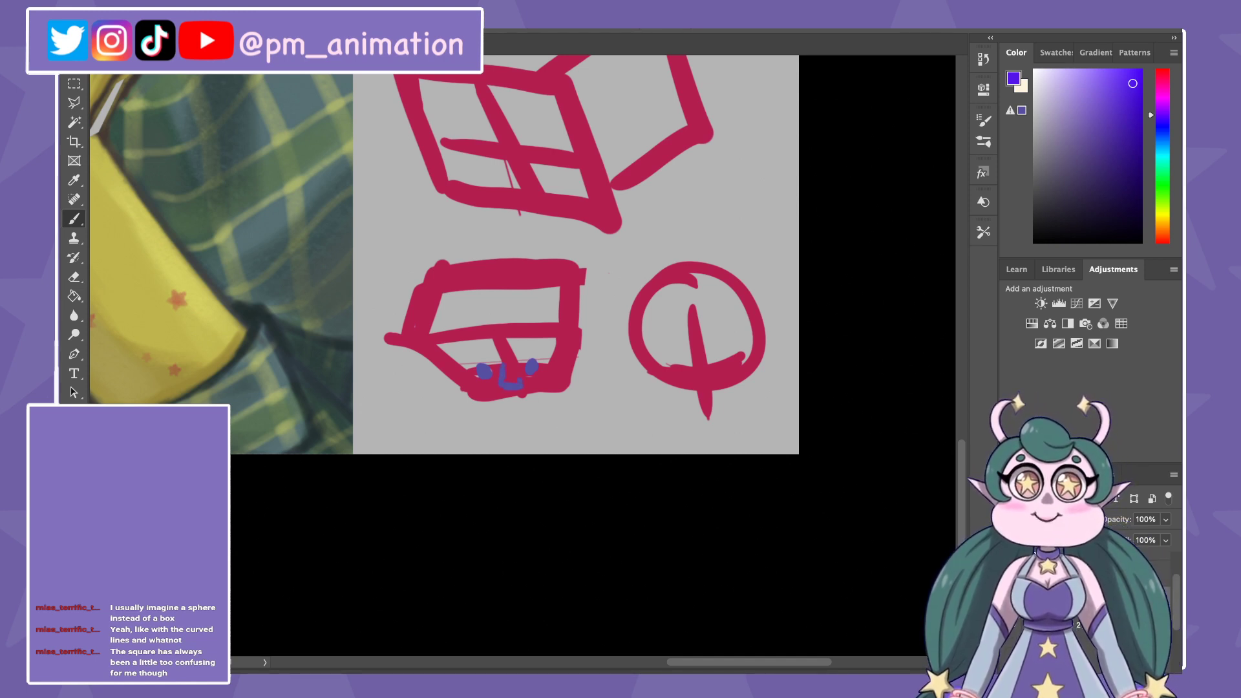
{"action": "left_click_drag", "start_coordinate": [672, 363], "coordinate": [723, 369]}
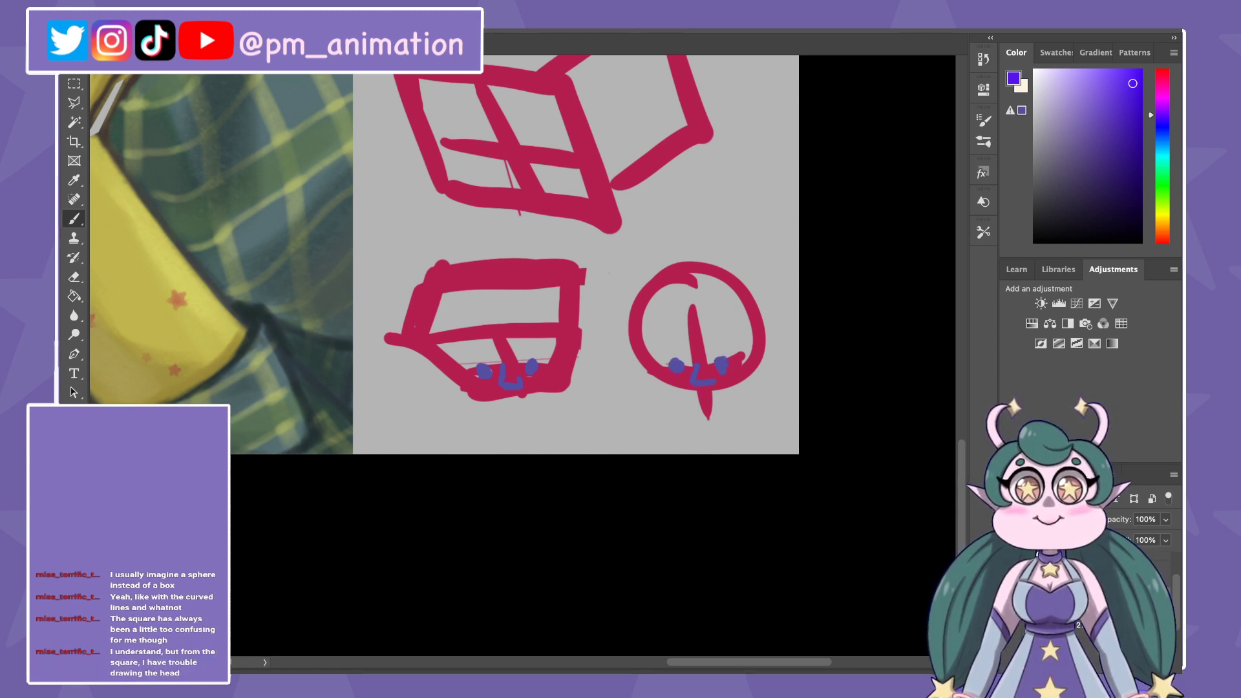
{"action": "left_click_drag", "start_coordinate": [693, 366], "coordinate": [712, 379]}
{"action": "scroll", "coordinate": [452, 259], "scroll_direction": "down", "scroll_amount": 2}
{"action": "scroll", "coordinate": [453, 258], "scroll_direction": "down", "scroll_amount": 2}
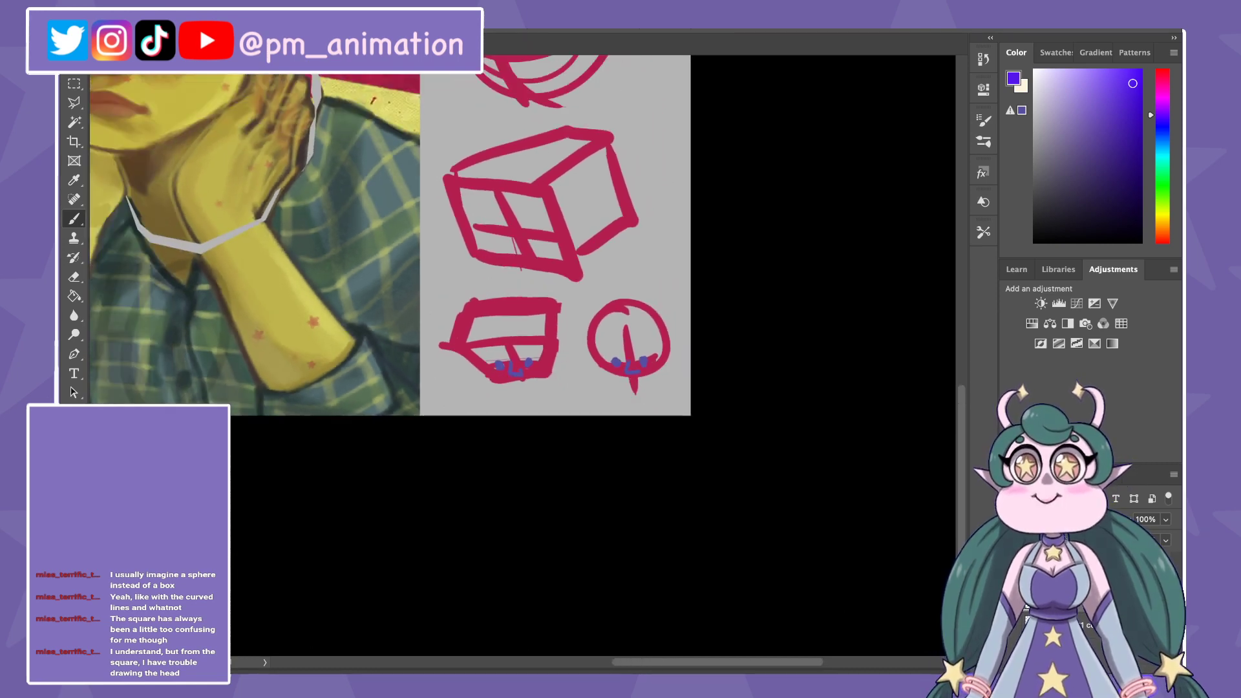
{"action": "scroll", "coordinate": [452, 259], "scroll_direction": "up", "scroll_amount": 1}
{"action": "scroll", "coordinate": [491, 310], "scroll_direction": "down", "scroll_amount": 2}
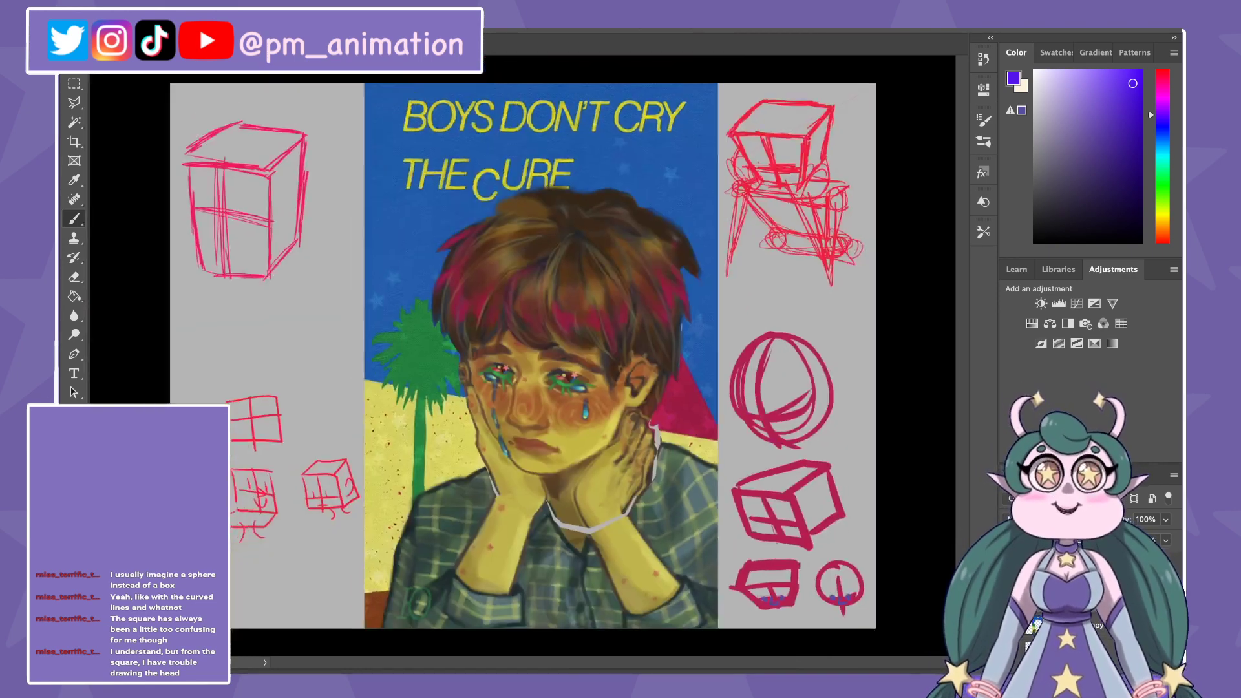
{"action": "scroll", "coordinate": [491, 310], "scroll_direction": "up", "scroll_amount": 1}
{"action": "scroll", "coordinate": [491, 311], "scroll_direction": "up", "scroll_amount": 1}
{"action": "key", "text": "l"}
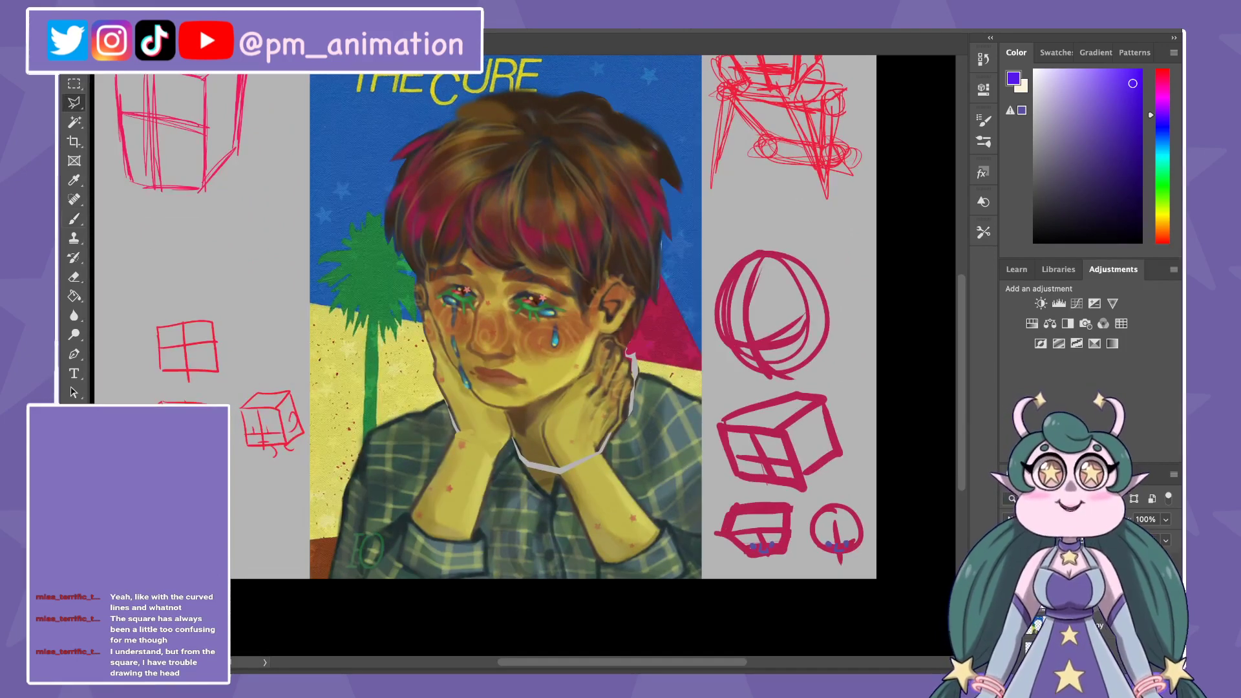
{"action": "left_click", "coordinate": [813, 247]}
{"action": "left_click", "coordinate": [738, 230]}
{"action": "left_click", "coordinate": [695, 282]}
{"action": "left_click", "coordinate": [691, 446]}
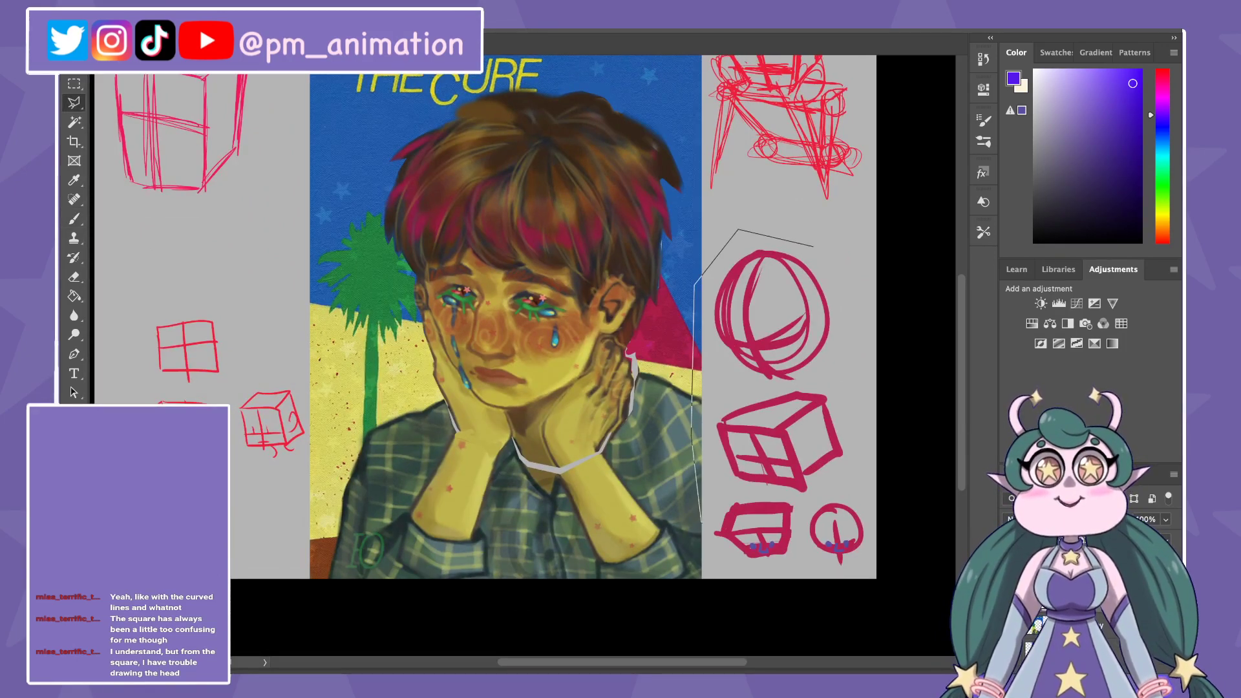
{"action": "left_click", "coordinate": [729, 601]}
{"action": "left_click", "coordinate": [870, 588]}
{"action": "left_click", "coordinate": [887, 276]}
{"action": "left_click", "coordinate": [813, 247]}
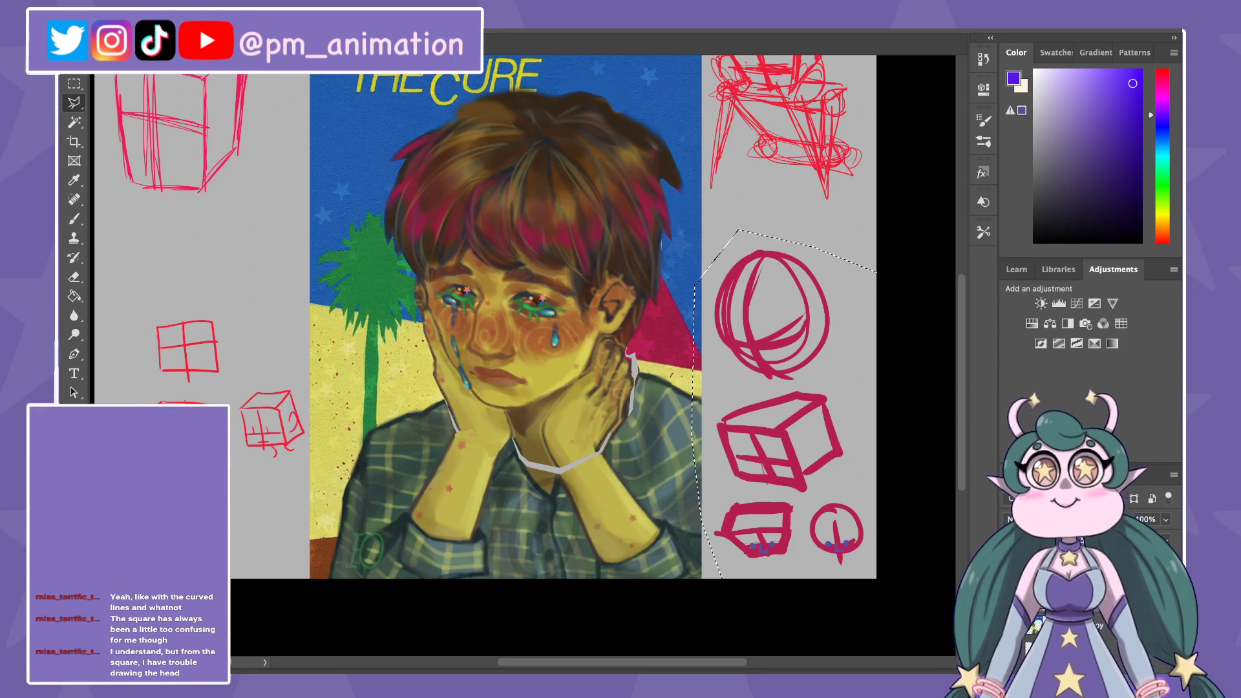
{"action": "key", "text": "ctrl+d"}
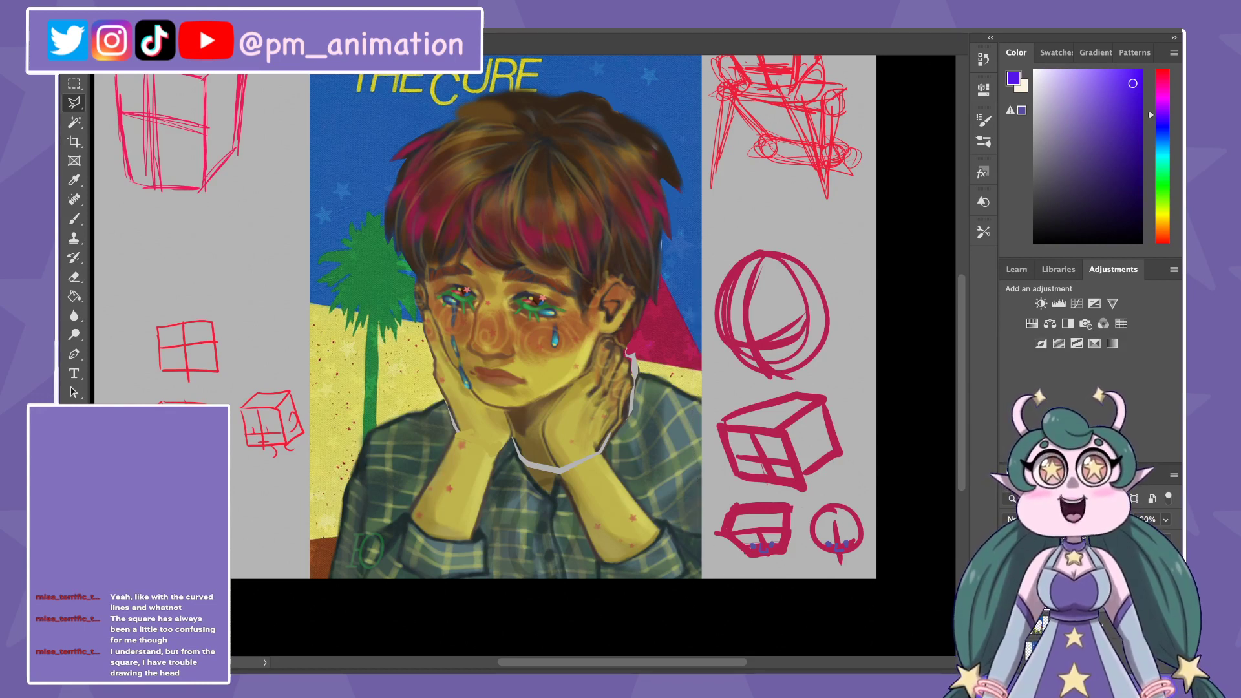
{"action": "key", "text": "Delete"}
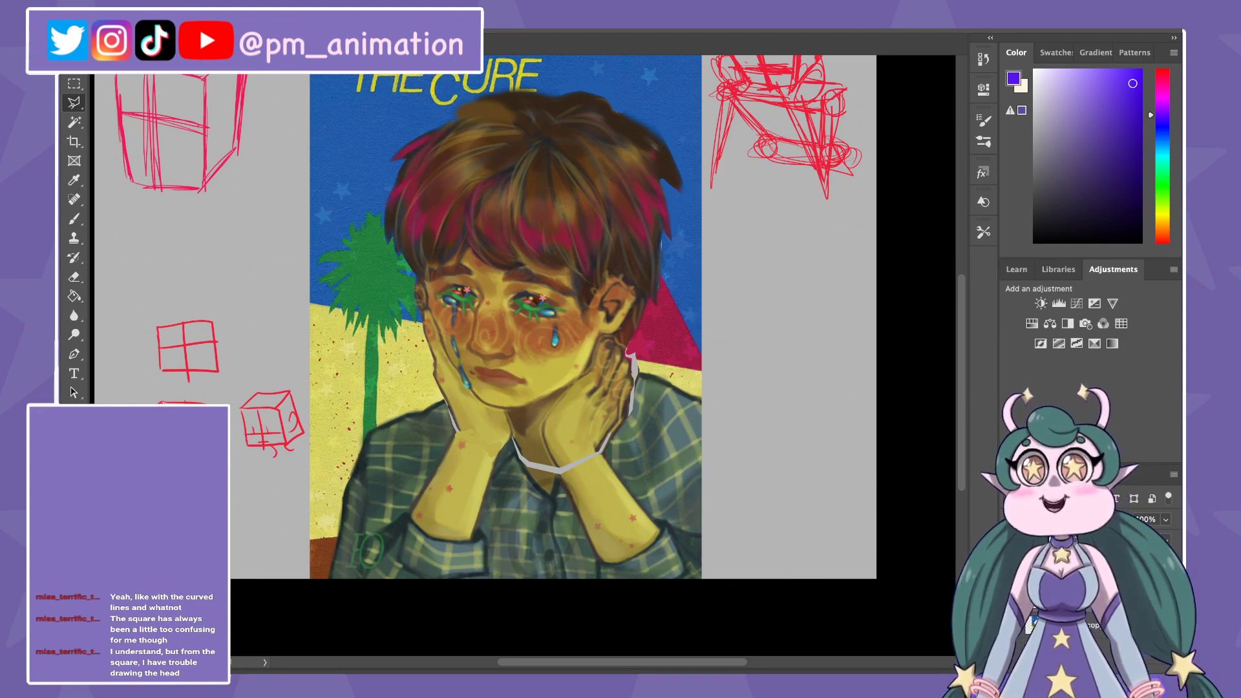
{"action": "key", "text": "ctrl+z"}
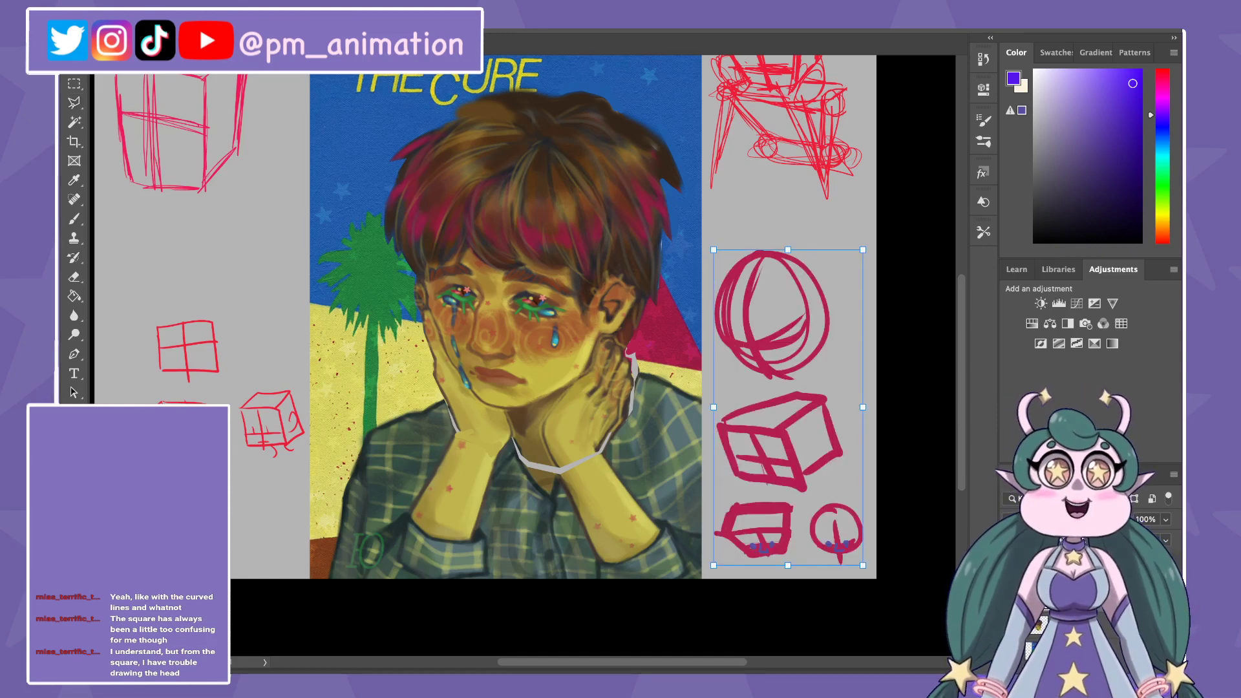
{"action": "key", "text": "ctrl+d"}
{"action": "key", "text": "ctrl+shift+z"}
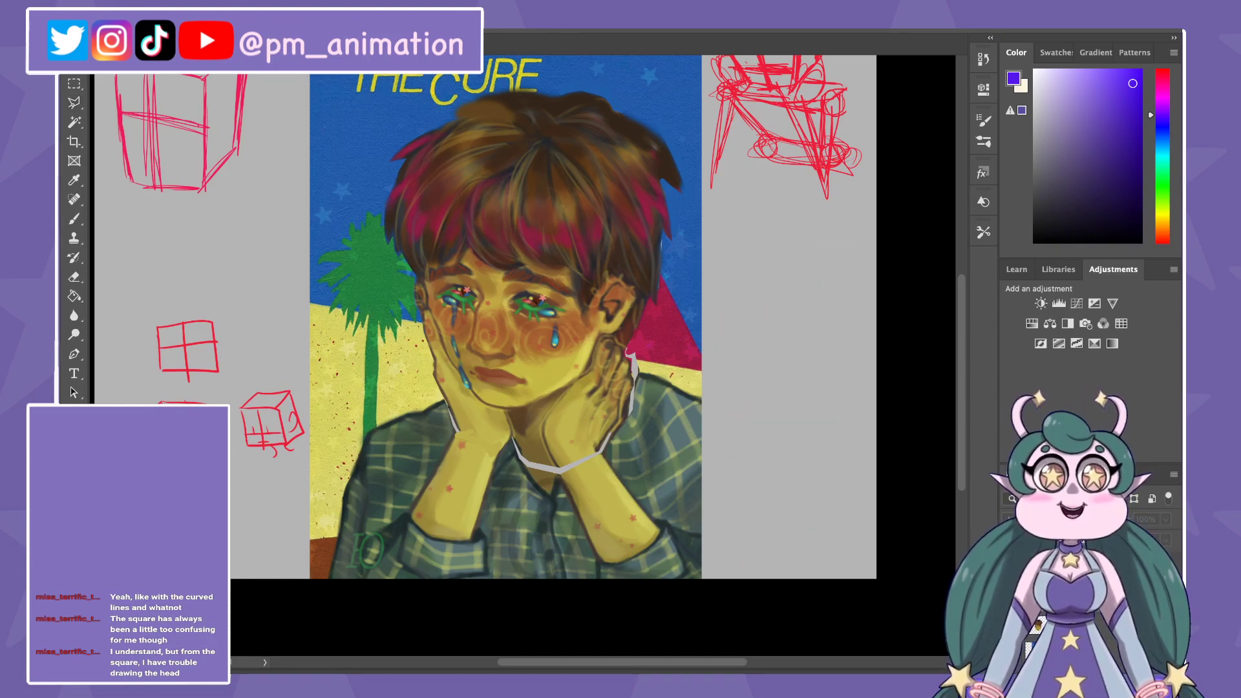
{"action": "key", "text": "ctrl+z"}
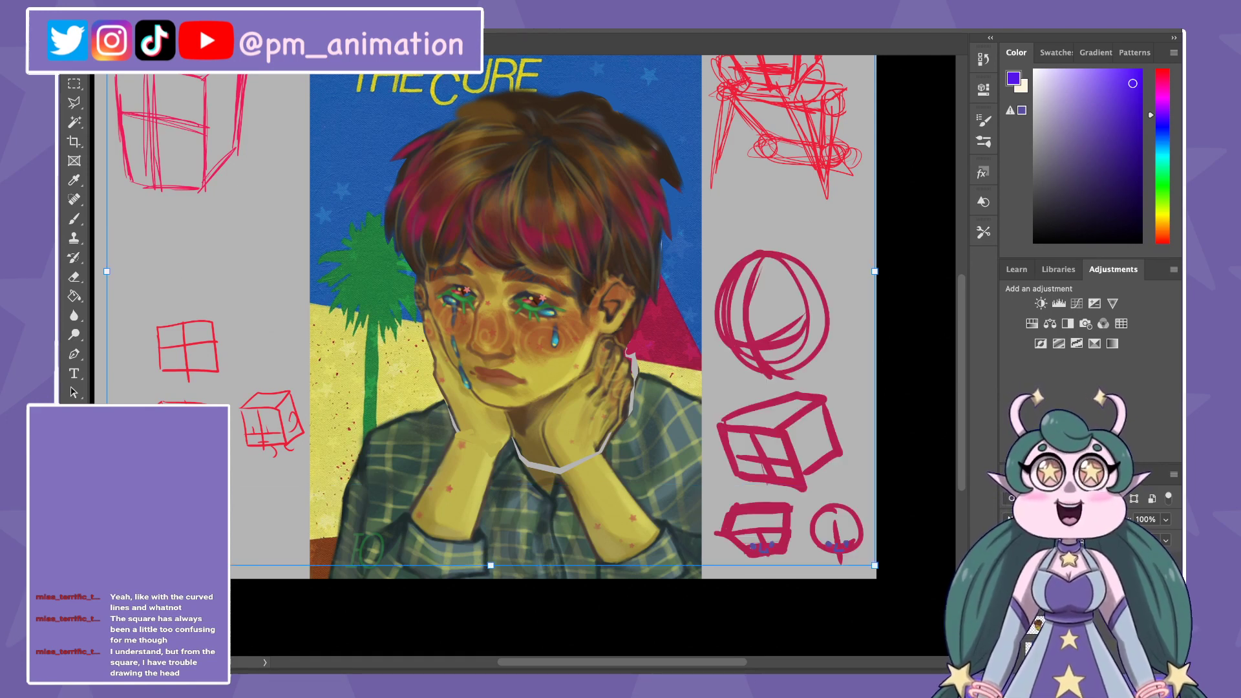
{"action": "key", "text": "b"}
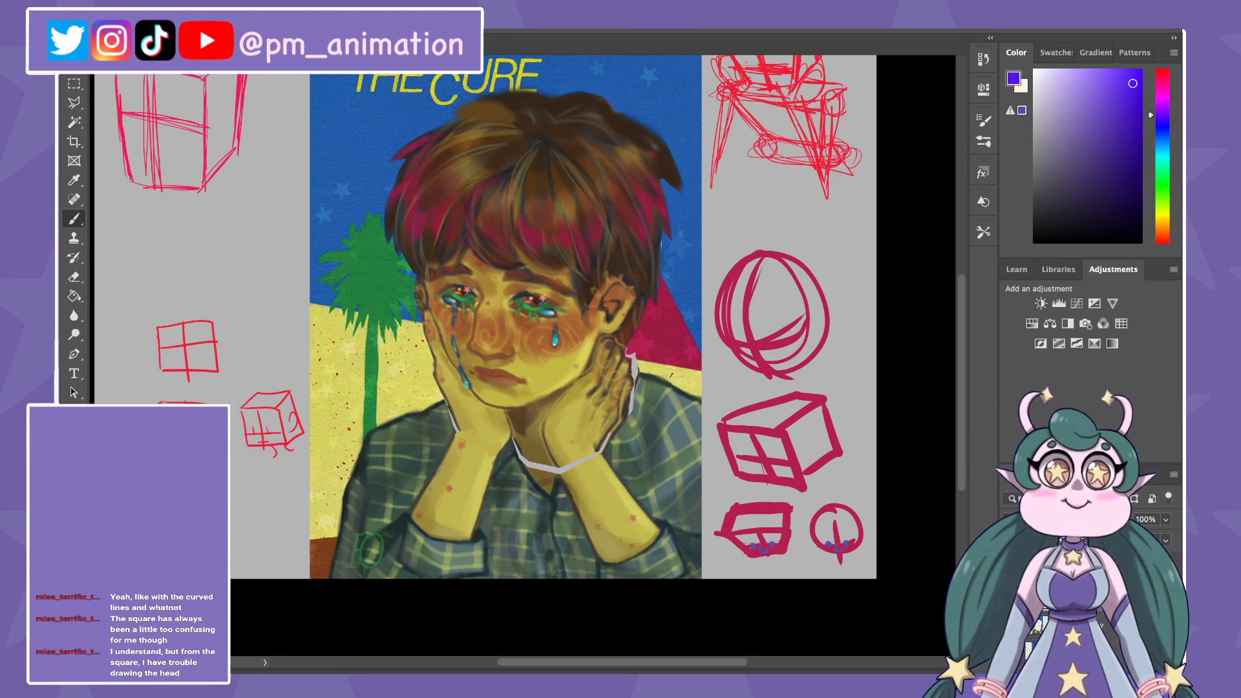
{"action": "key", "text": "ctrl+minus"}
{"action": "key", "text": "ctrl+minus"}
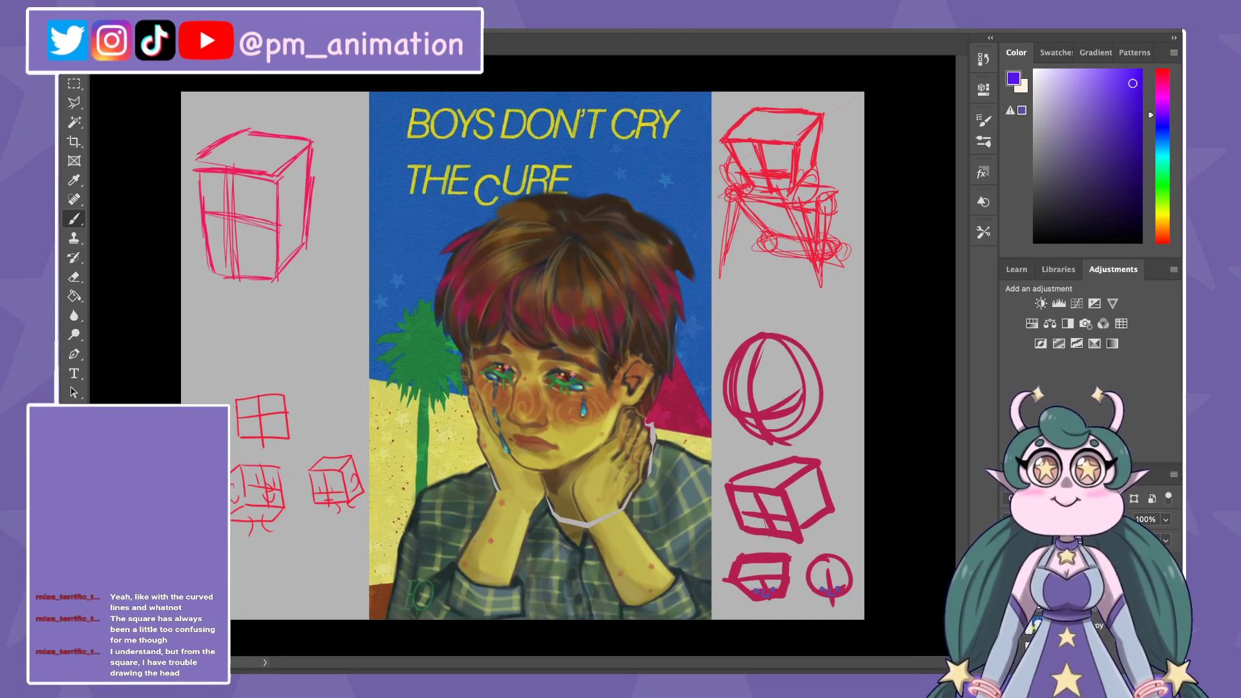
Step: Sample various shirt and hand colours, settling on the olive-brown chin skin tone
{"action": "left_click", "coordinate": [561, 510], "text": "alt"}
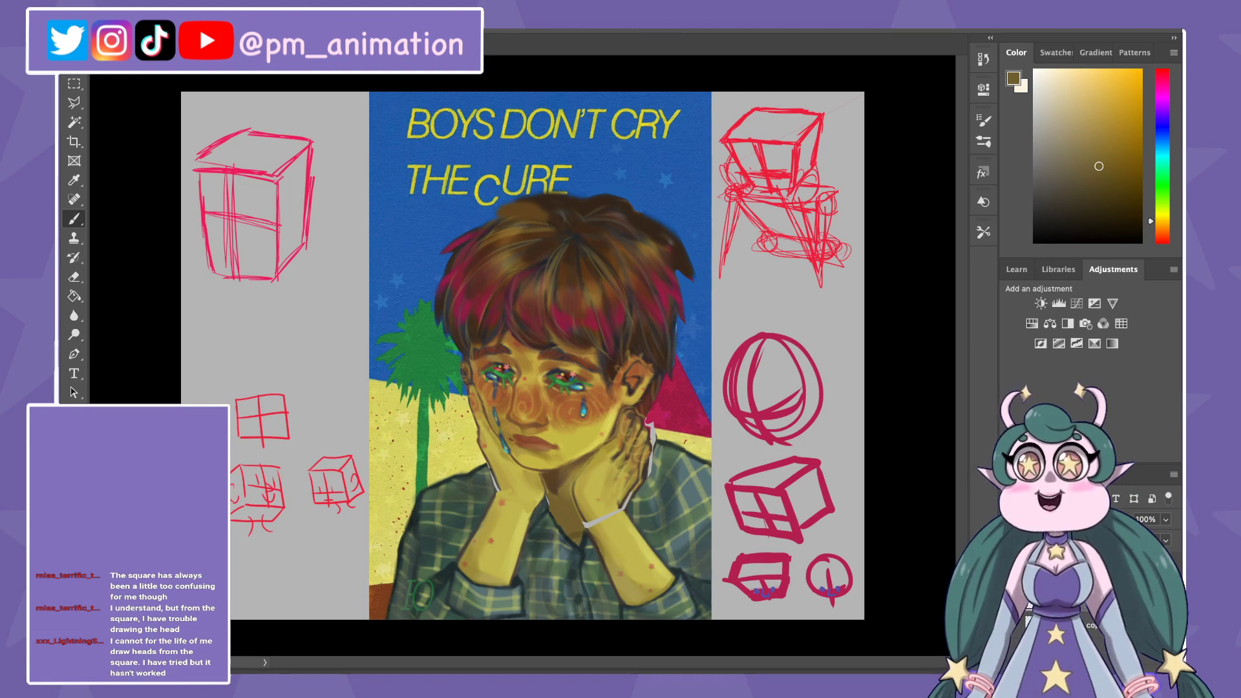
{"action": "left_click", "coordinate": [588, 512], "text": "alt"}
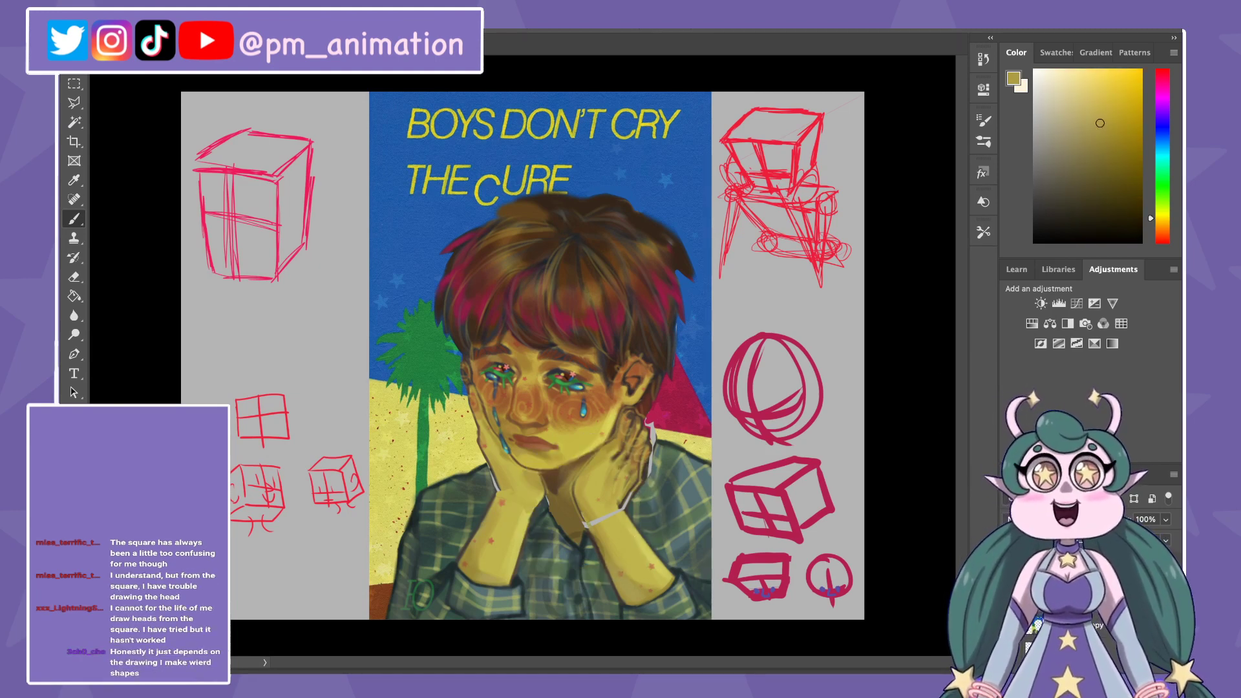
{"action": "left_click", "coordinate": [574, 495], "text": "alt"}
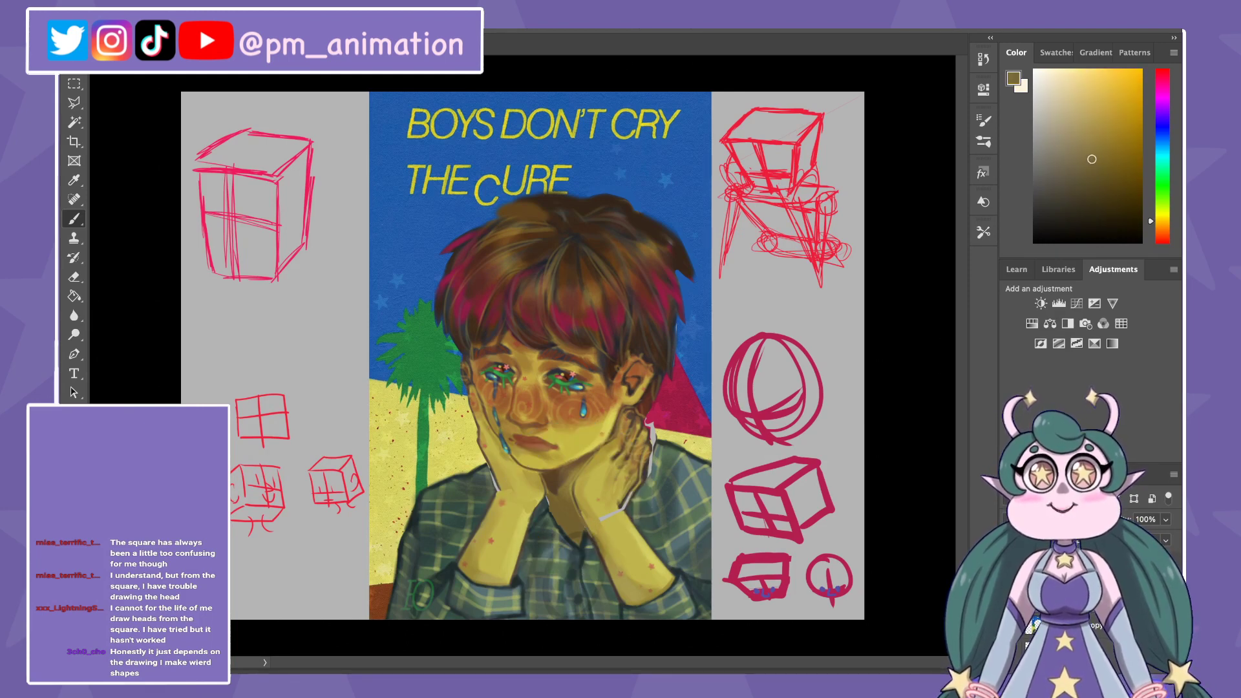
{"action": "left_click", "coordinate": [598, 549], "text": "alt"}
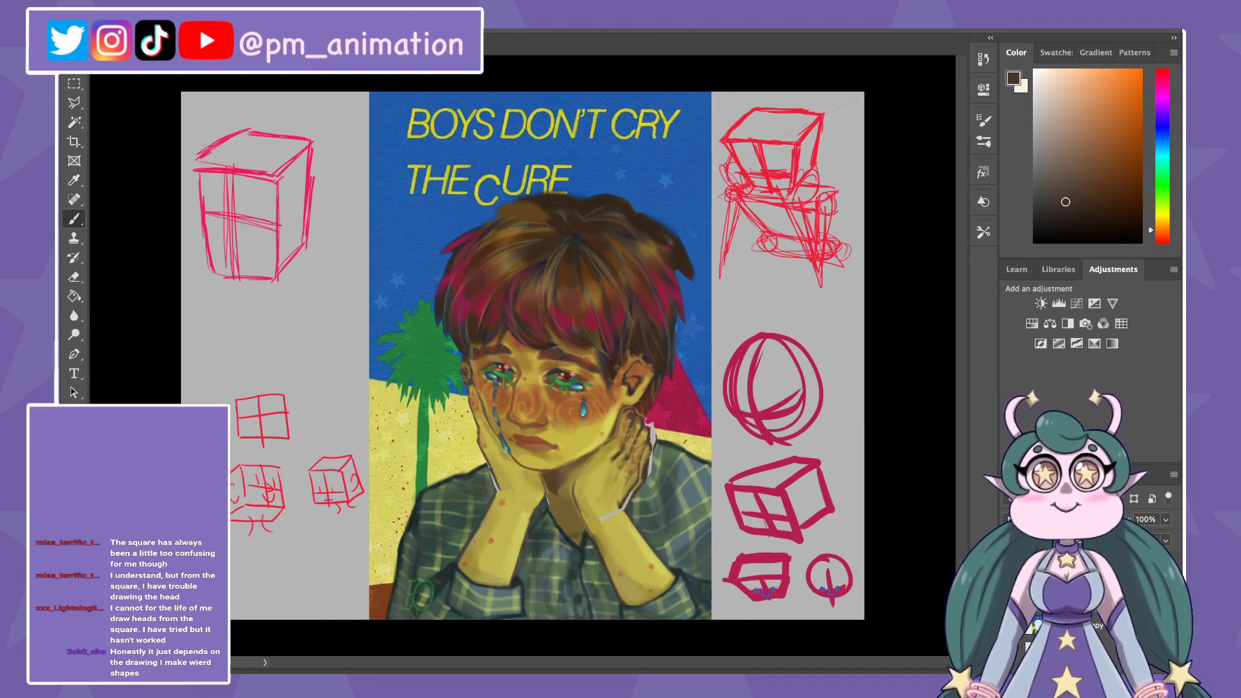
{"action": "left_click", "coordinate": [601, 511], "text": "alt"}
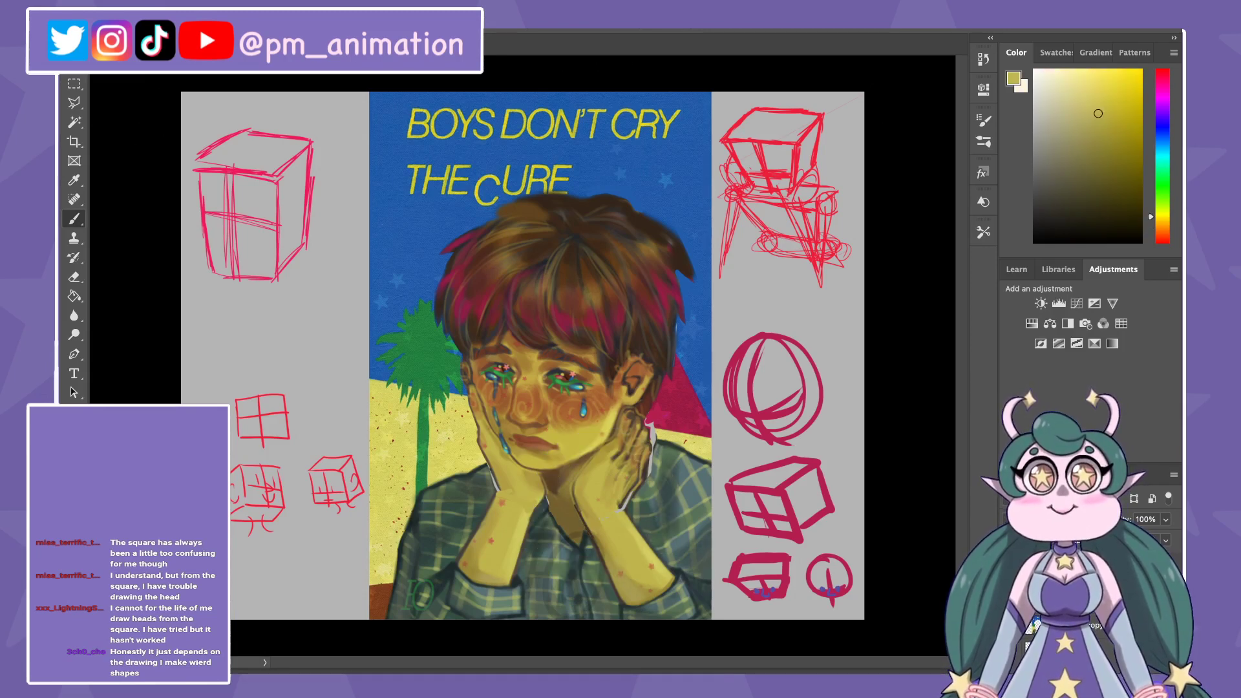
{"action": "left_click", "coordinate": [624, 520], "text": "alt"}
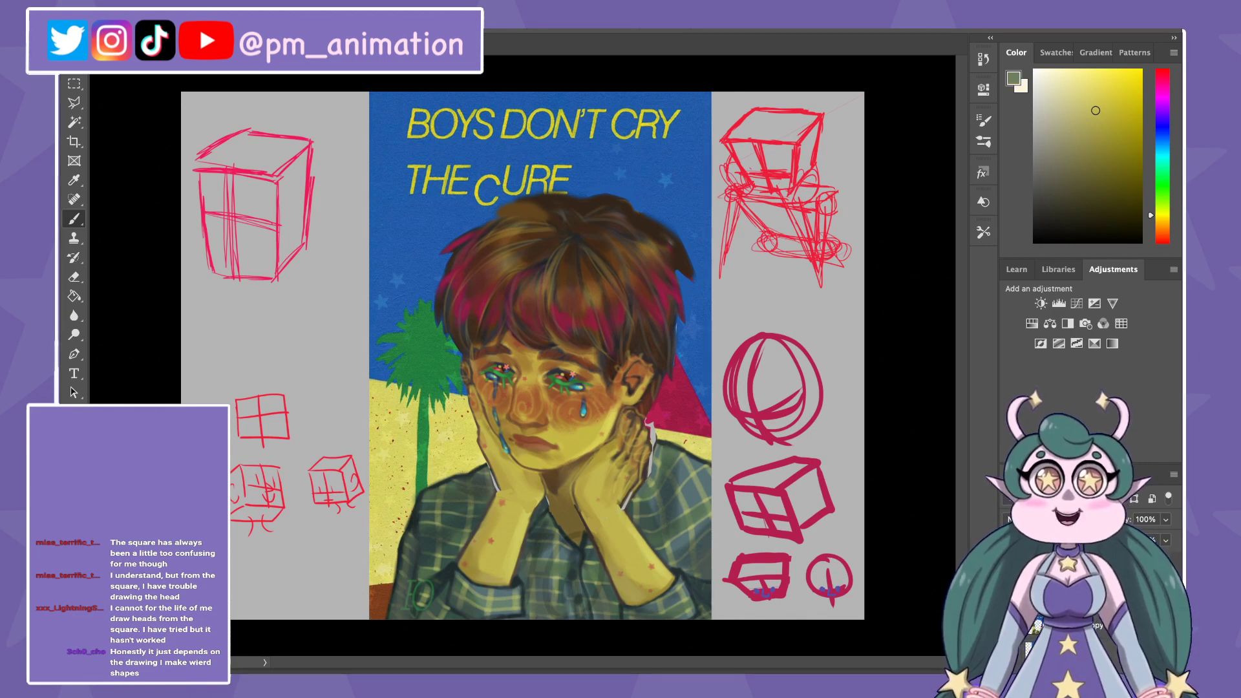
{"action": "left_click", "coordinate": [660, 450], "text": "alt"}
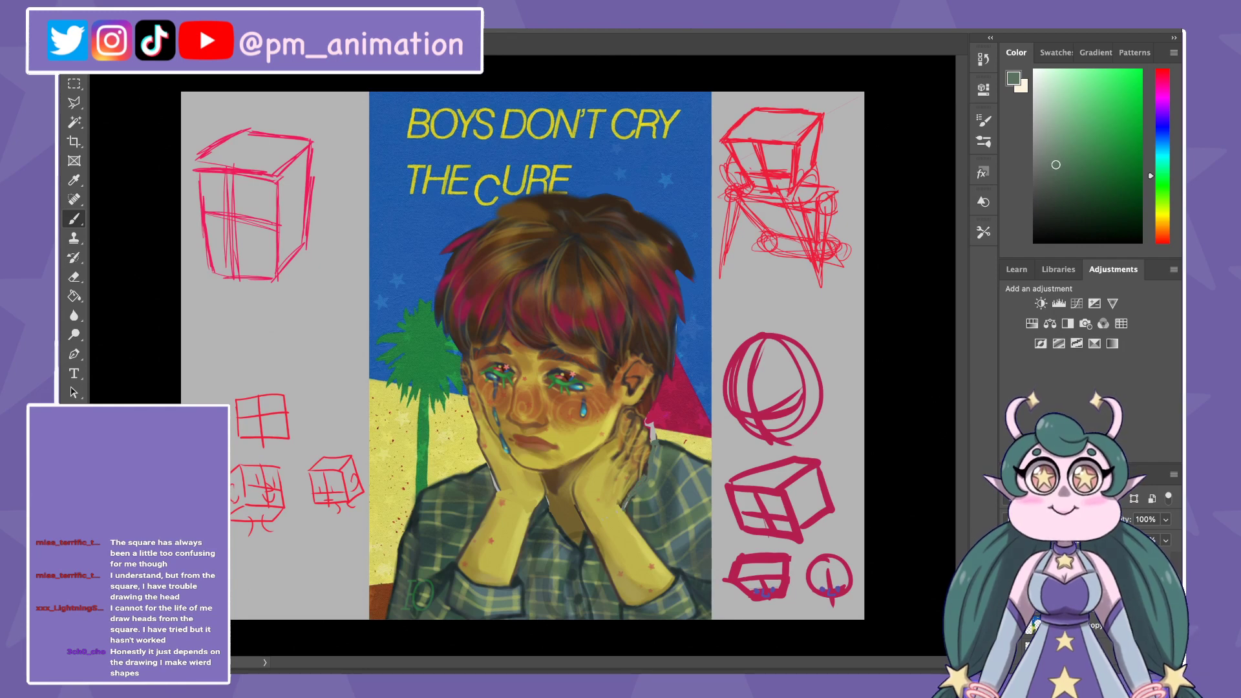
{"action": "left_click", "coordinate": [644, 470], "text": "alt"}
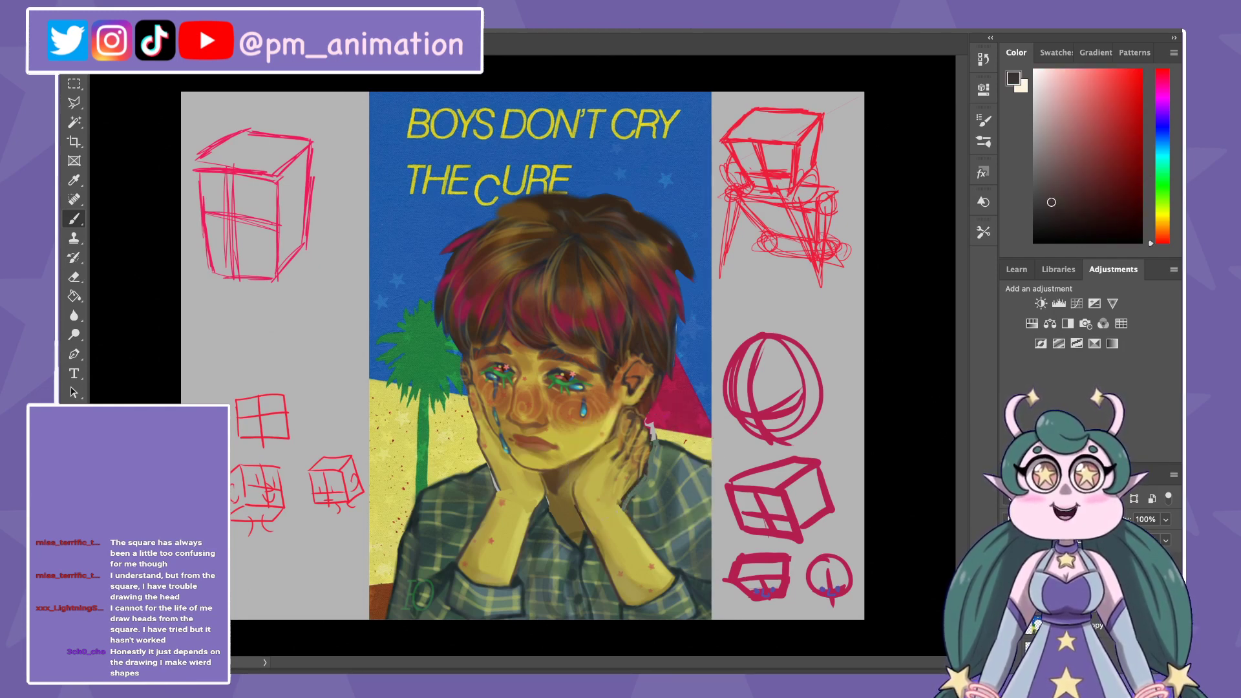
{"action": "left_click", "coordinate": [664, 436], "text": "alt"}
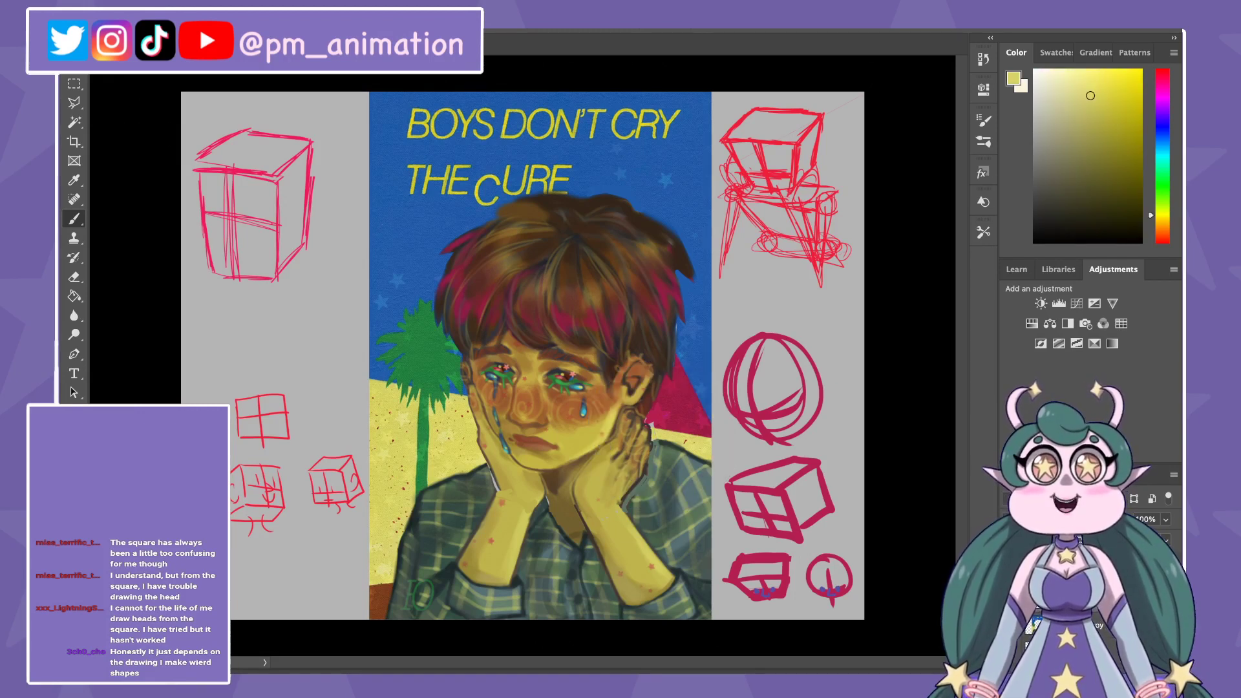
{"action": "left_click", "coordinate": [658, 427], "text": "alt"}
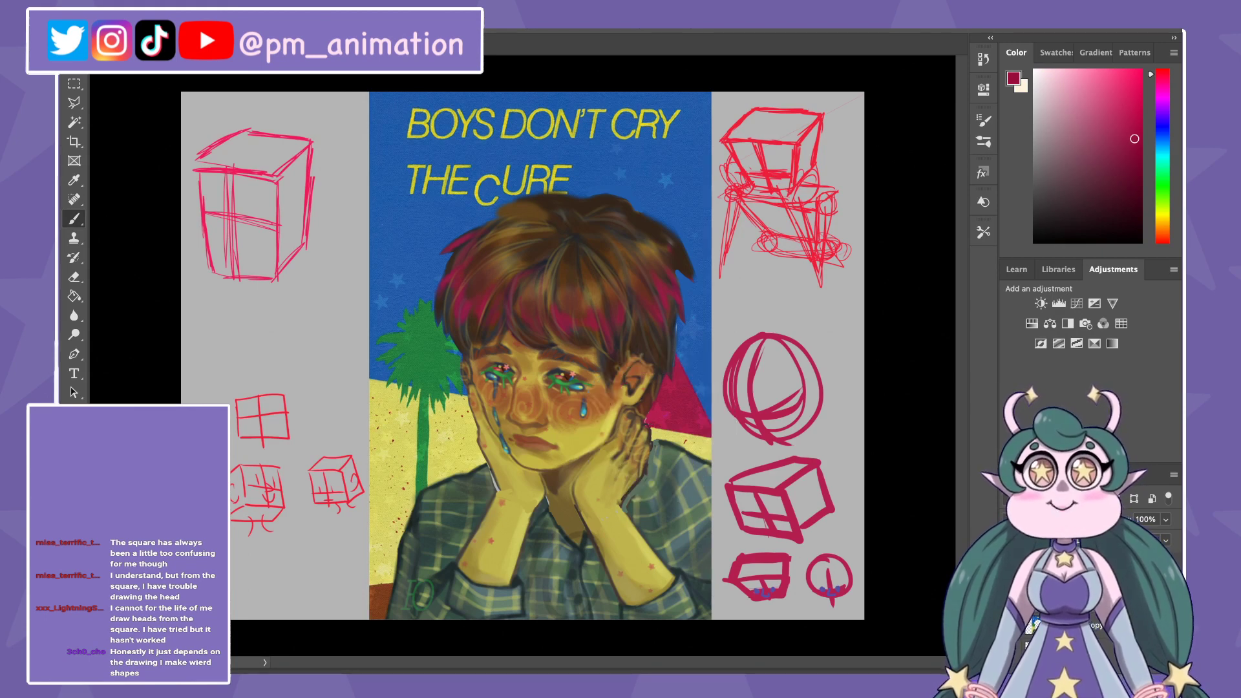
{"action": "left_click", "coordinate": [486, 483], "text": "alt"}
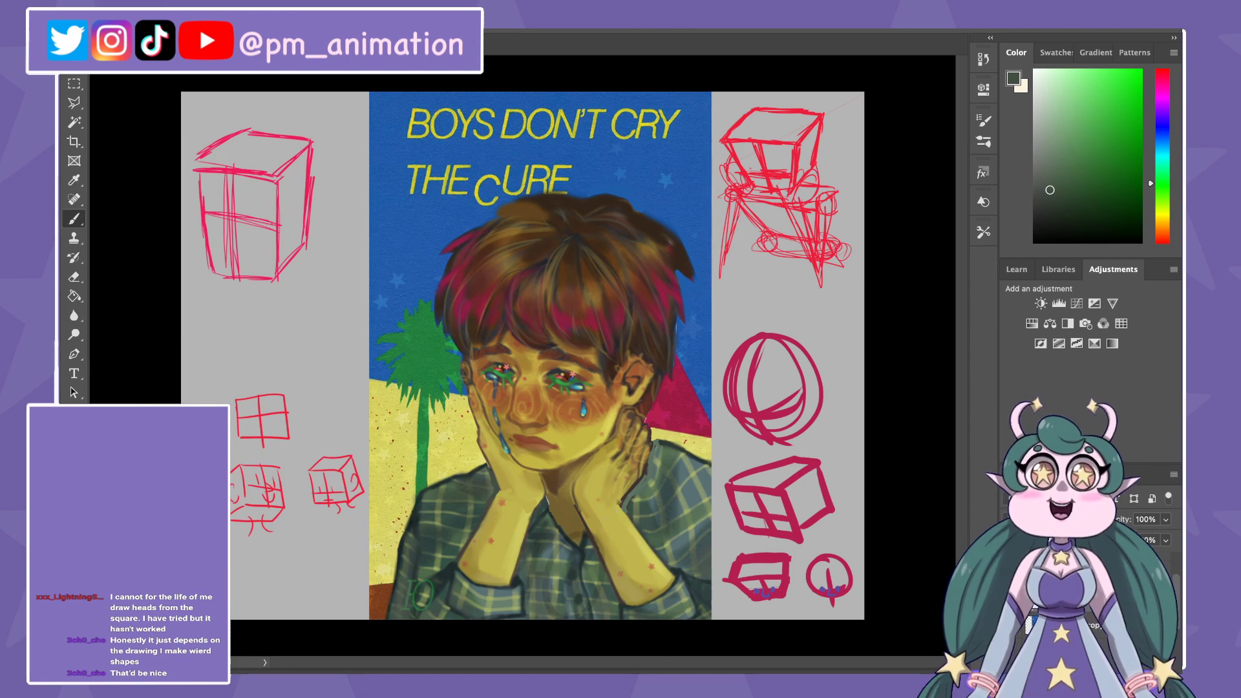
{"action": "left_click", "coordinate": [556, 504], "text": "alt"}
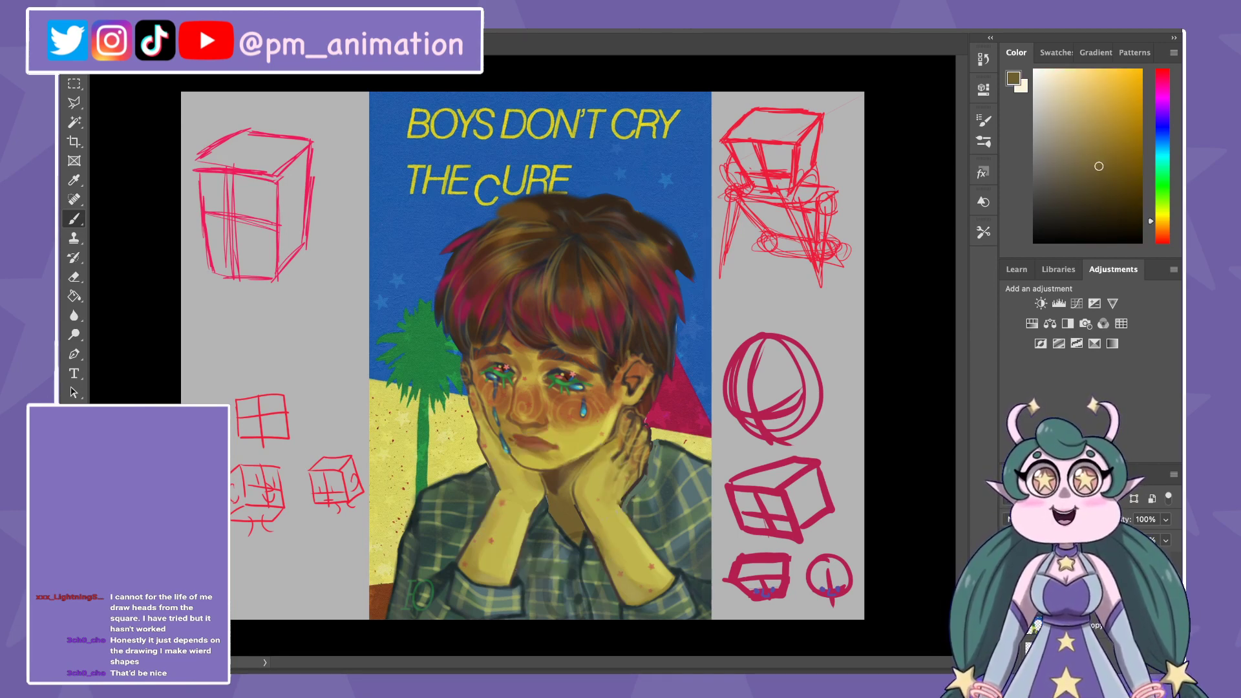
Step: Zoom out and outline the left arm with a polygonal lasso selection
{"action": "scroll", "coordinate": [528, 359], "scroll_direction": "down", "scroll_amount": 1}
{"action": "scroll", "coordinate": [528, 359], "scroll_direction": "down", "scroll_amount": 1}
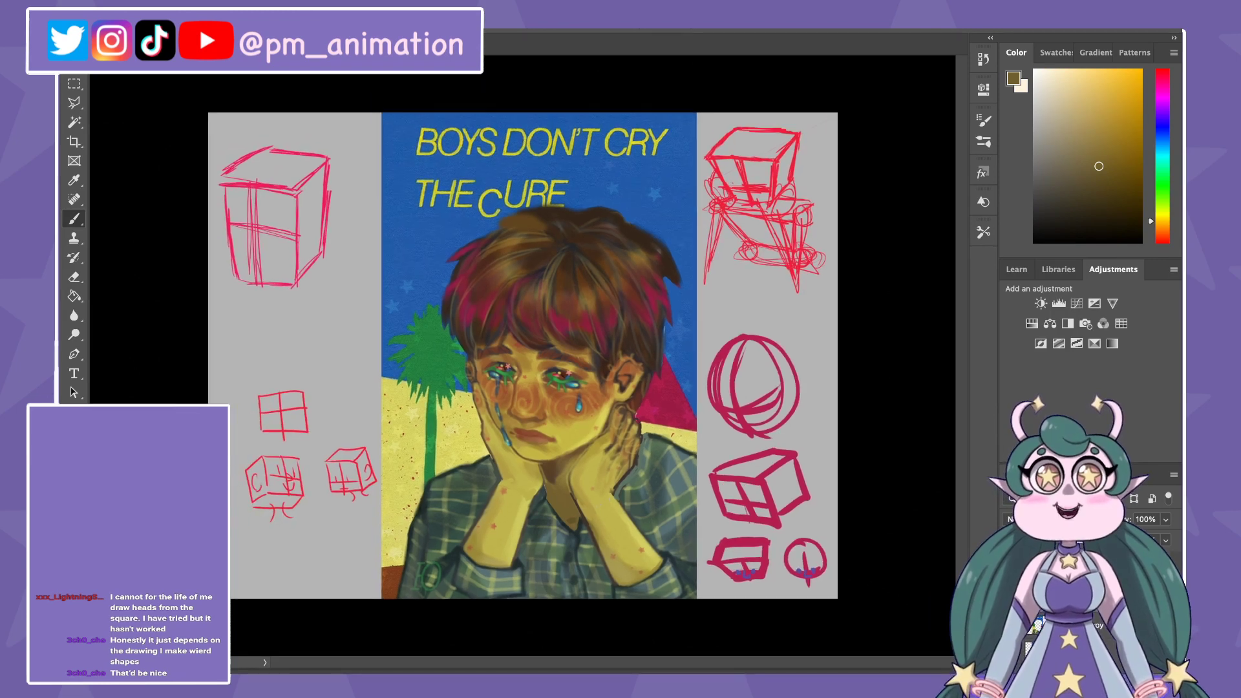
{"action": "scroll", "coordinate": [528, 360], "scroll_direction": "down", "scroll_amount": 1}
{"action": "key", "text": "l"}
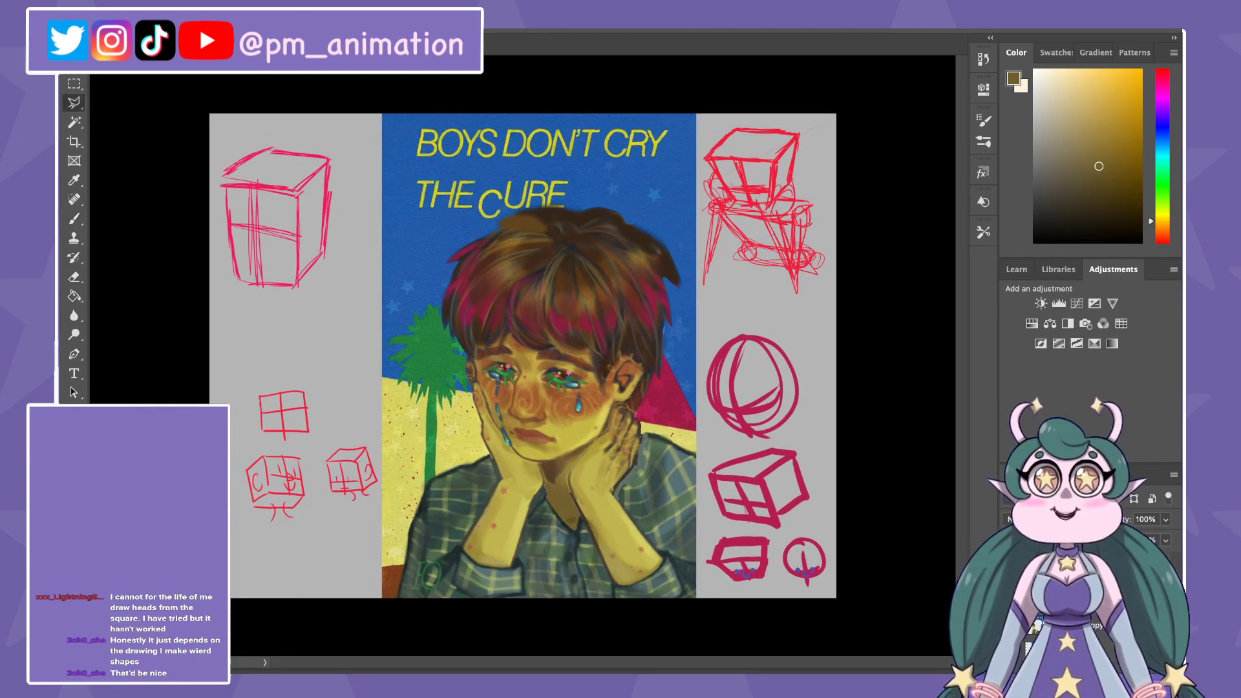
{"action": "left_click", "coordinate": [515, 554]}
{"action": "left_click", "coordinate": [528, 507]}
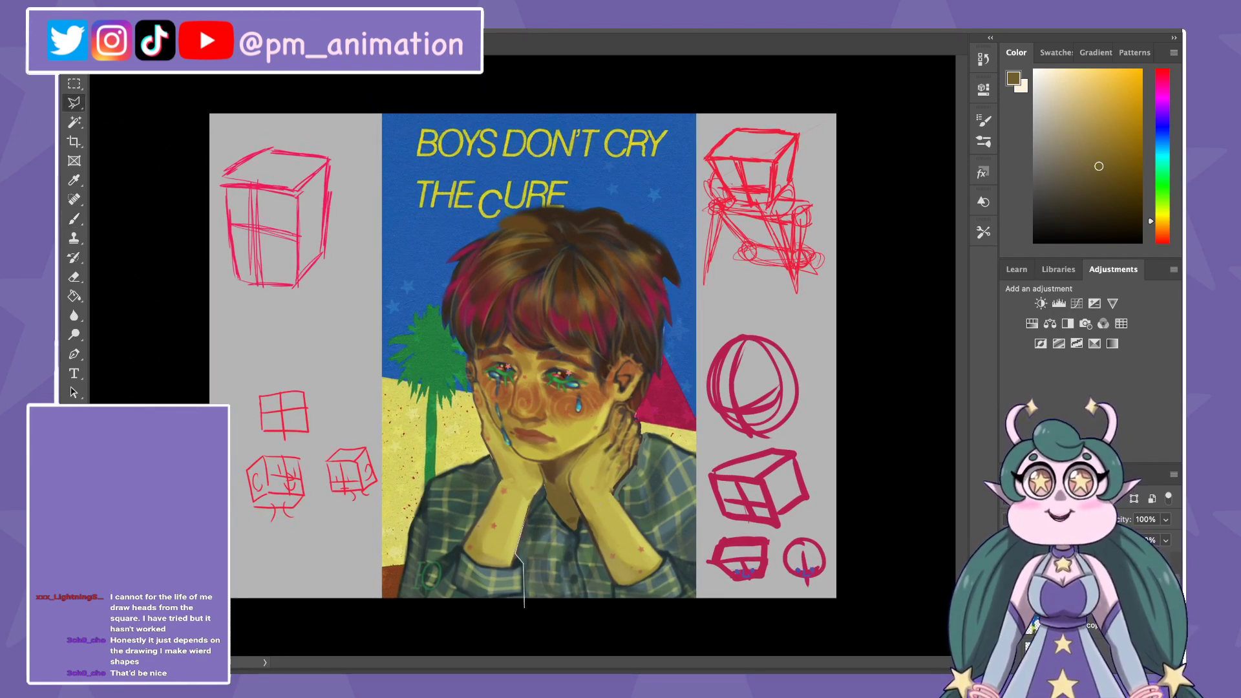
{"action": "left_click", "coordinate": [499, 478]}
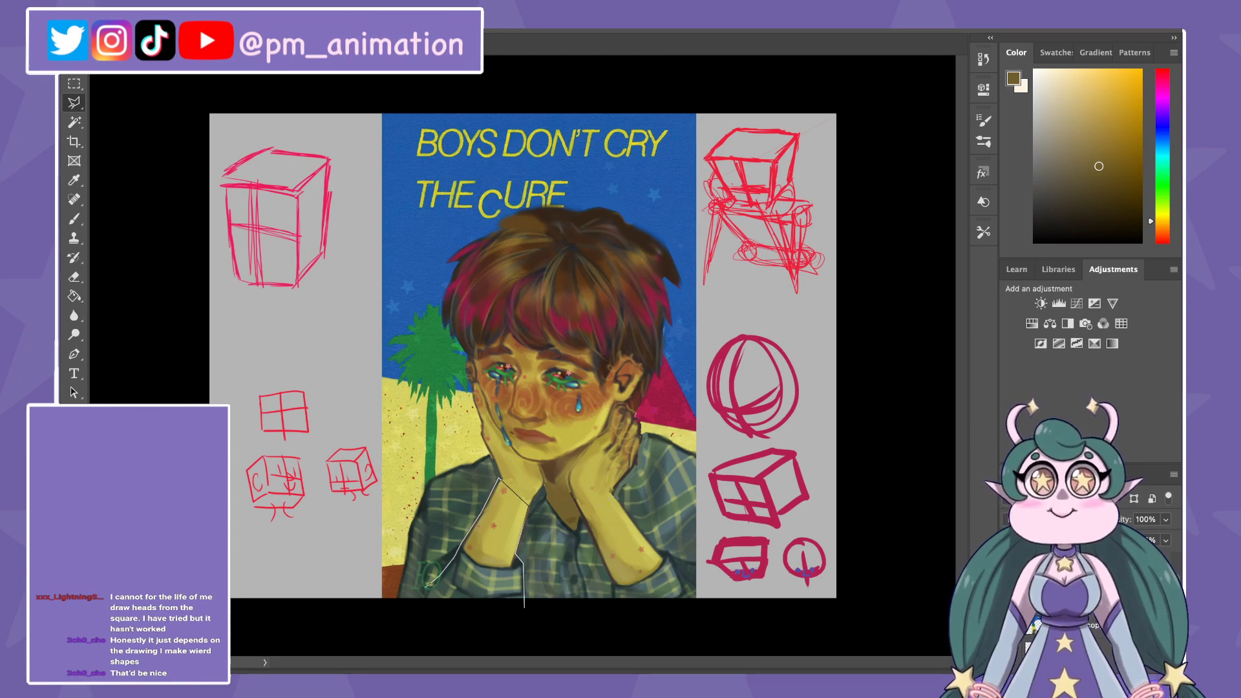
{"action": "left_click", "coordinate": [416, 602]}
{"action": "left_click", "coordinate": [523, 608]}
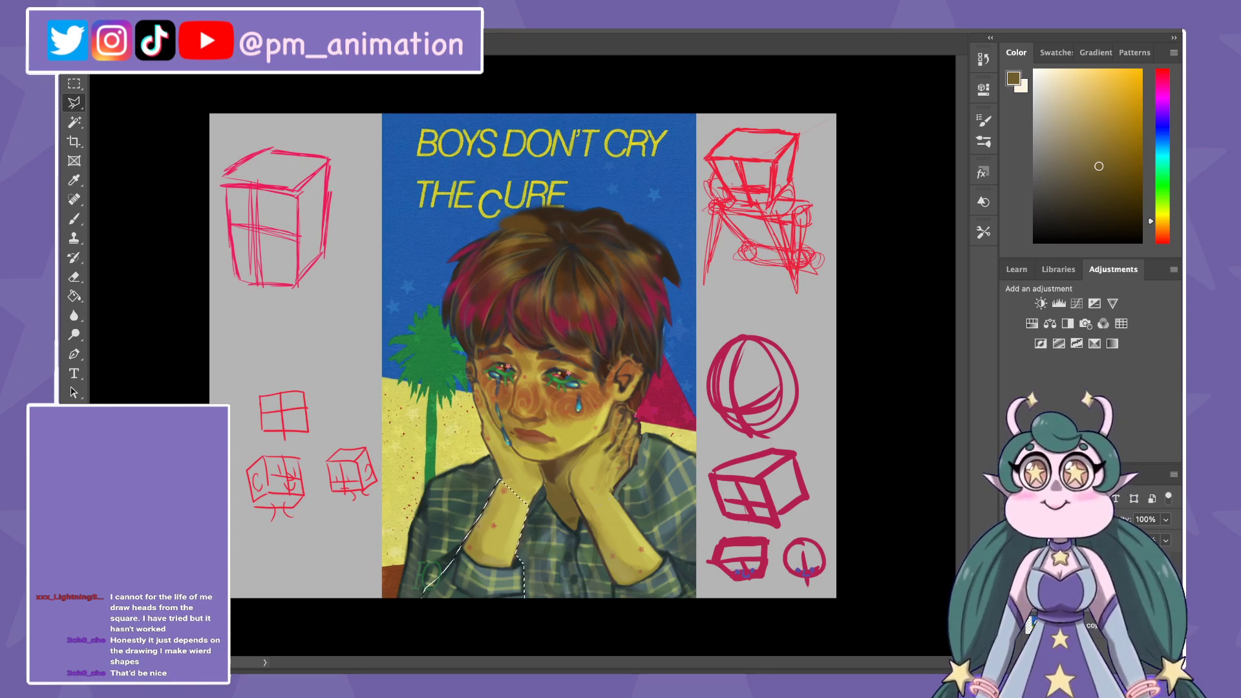
Step: Widen and lengthen the left arm's lower part by moving its bottom corners, then deselect
{"action": "key", "text": "ctrl+t"}
{"action": "left_click_drag", "start_coordinate": [414, 622], "coordinate": [397, 621]}
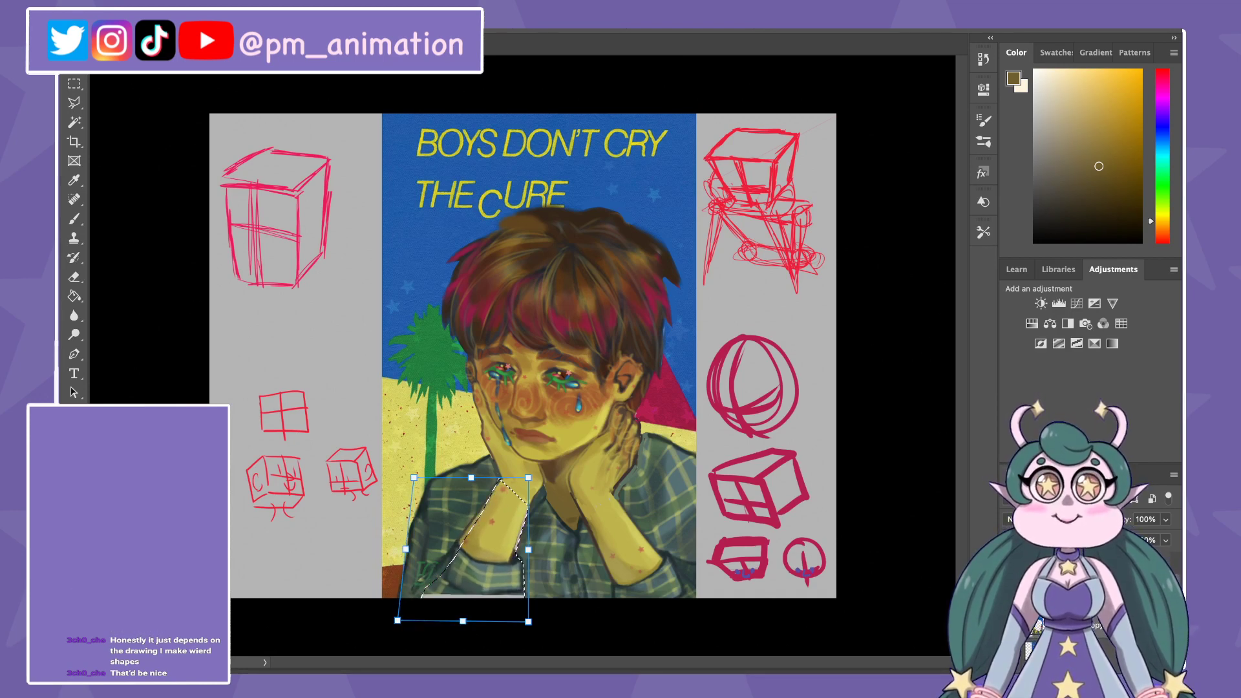
{"action": "left_click_drag", "start_coordinate": [528, 622], "coordinate": [519, 641]}
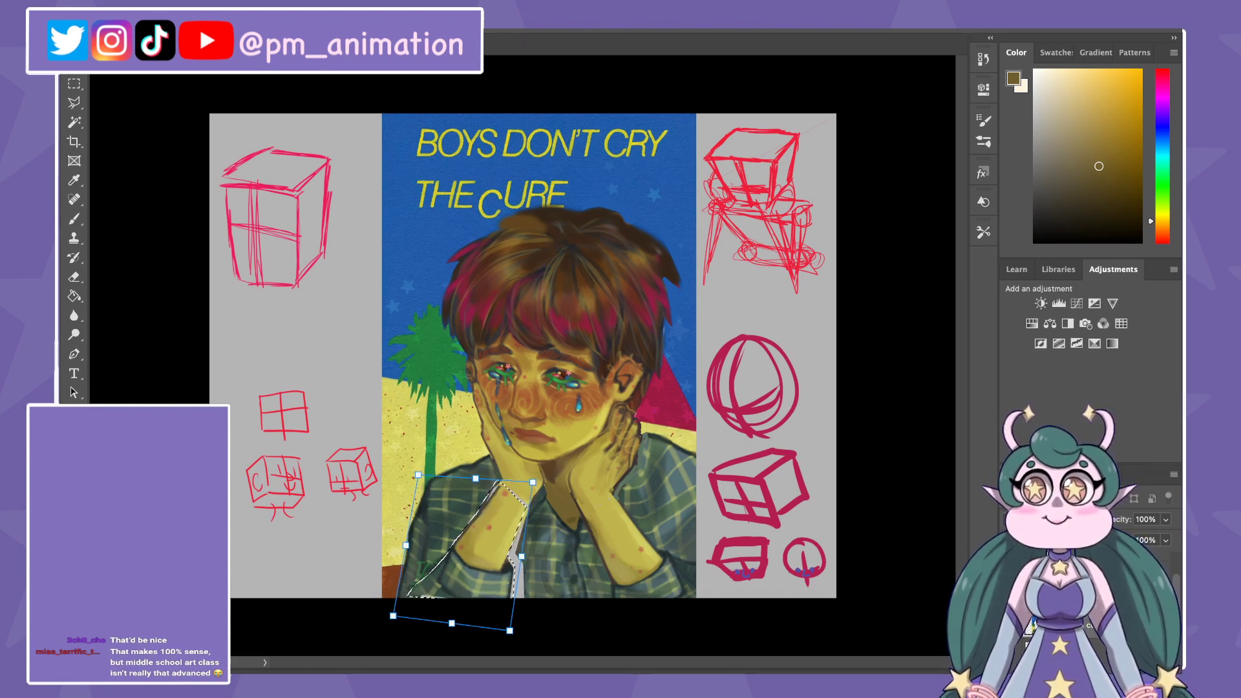
{"action": "left_click_drag", "start_coordinate": [510, 630], "coordinate": [518, 631]}
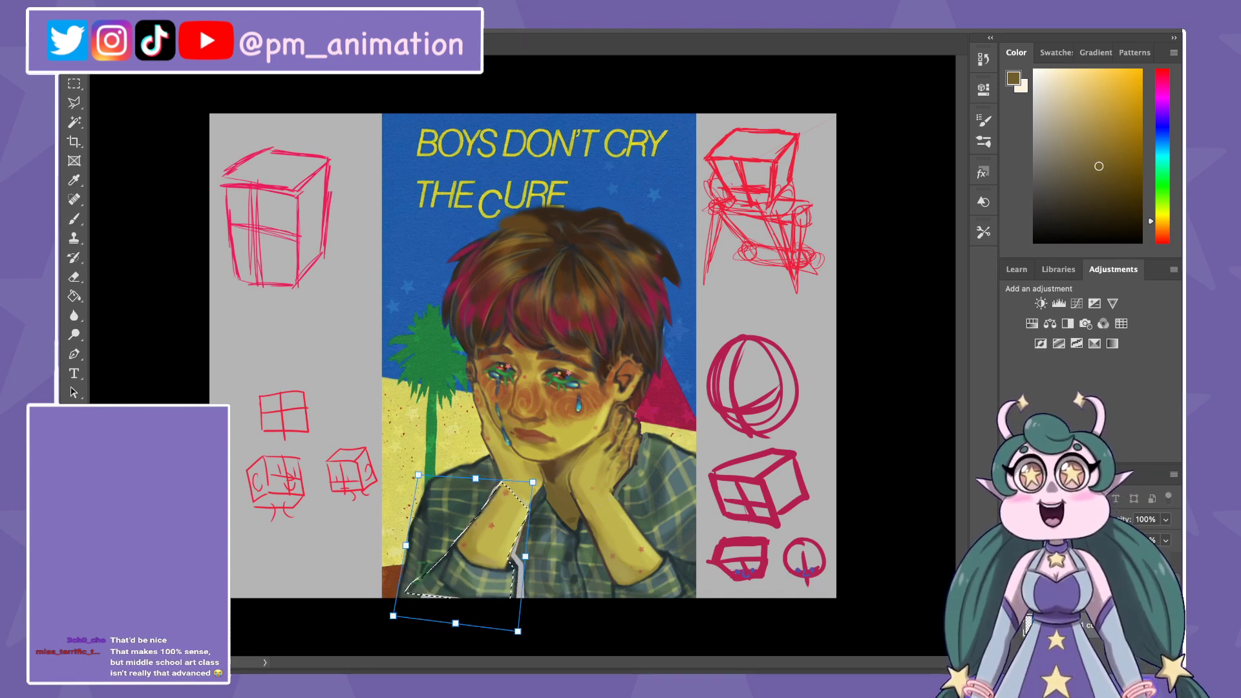
{"action": "left_click_drag", "start_coordinate": [517, 631], "coordinate": [459, 634]}
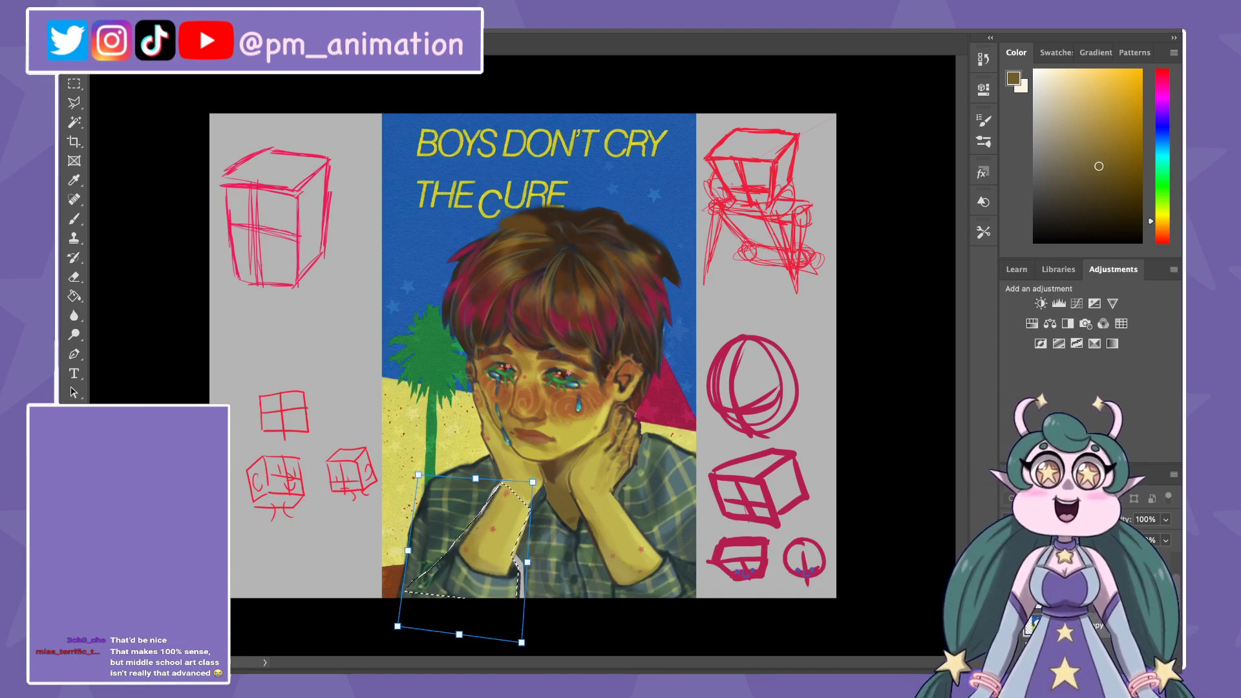
{"action": "key", "text": "Return"}
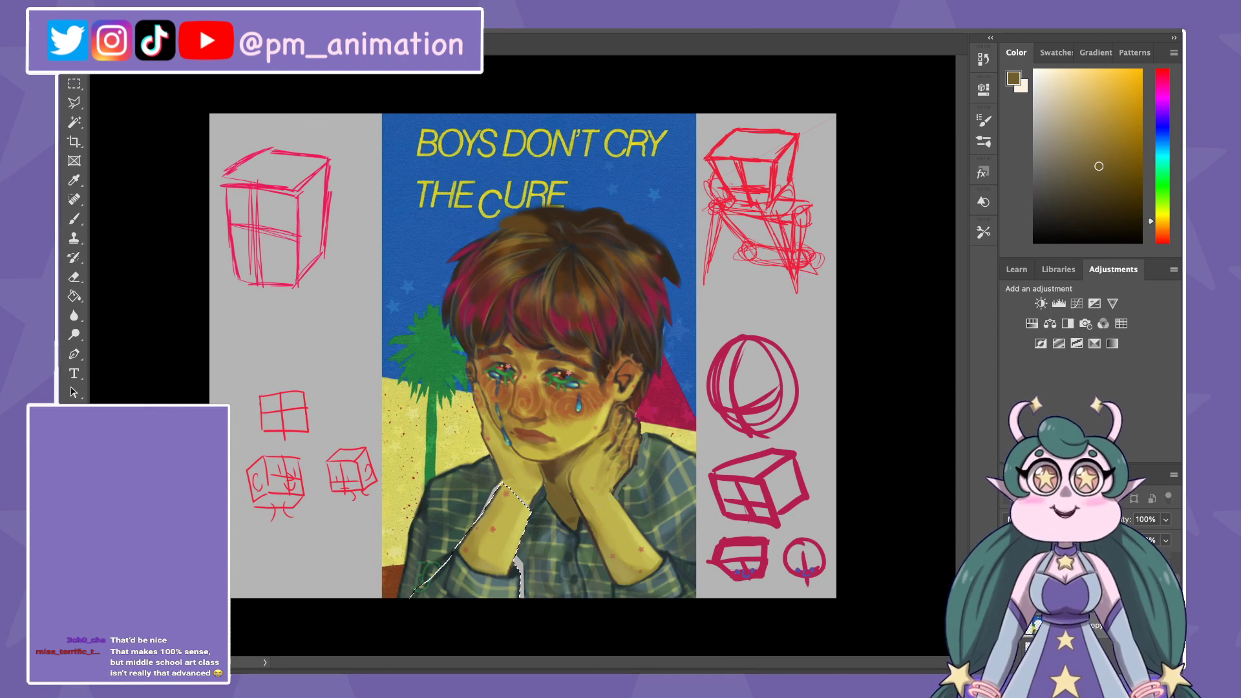
{"action": "key", "text": "ctrl+d"}
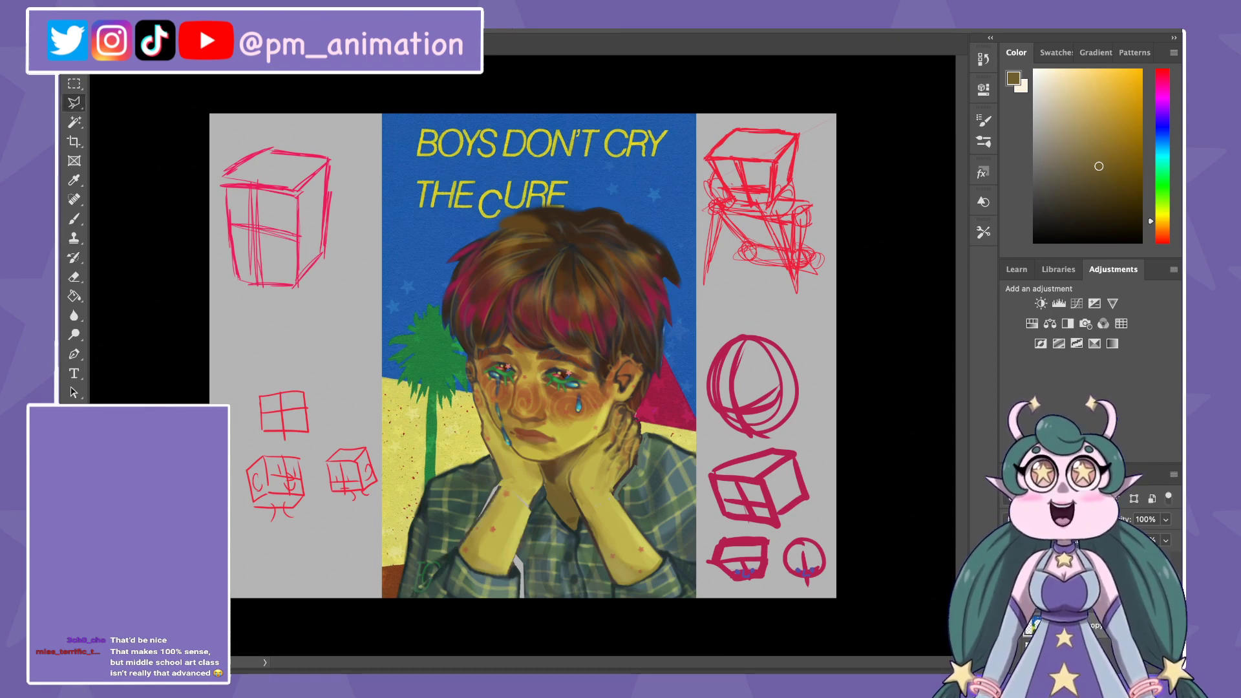
Step: Paint dark green over the arm's light edge line and sample shirt tones
{"action": "key", "text": "b"}
{"action": "left_click", "coordinate": [484, 496], "text": "alt"}
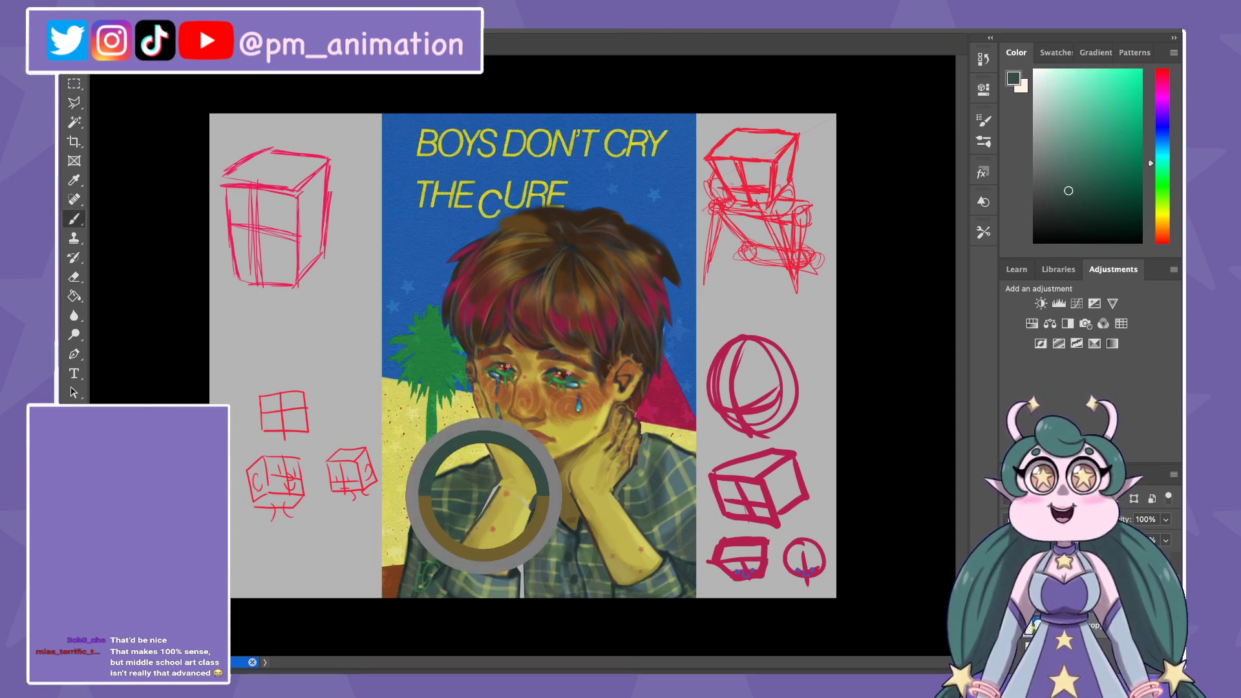
{"action": "left_click_drag", "start_coordinate": [485, 498], "coordinate": [488, 510]}
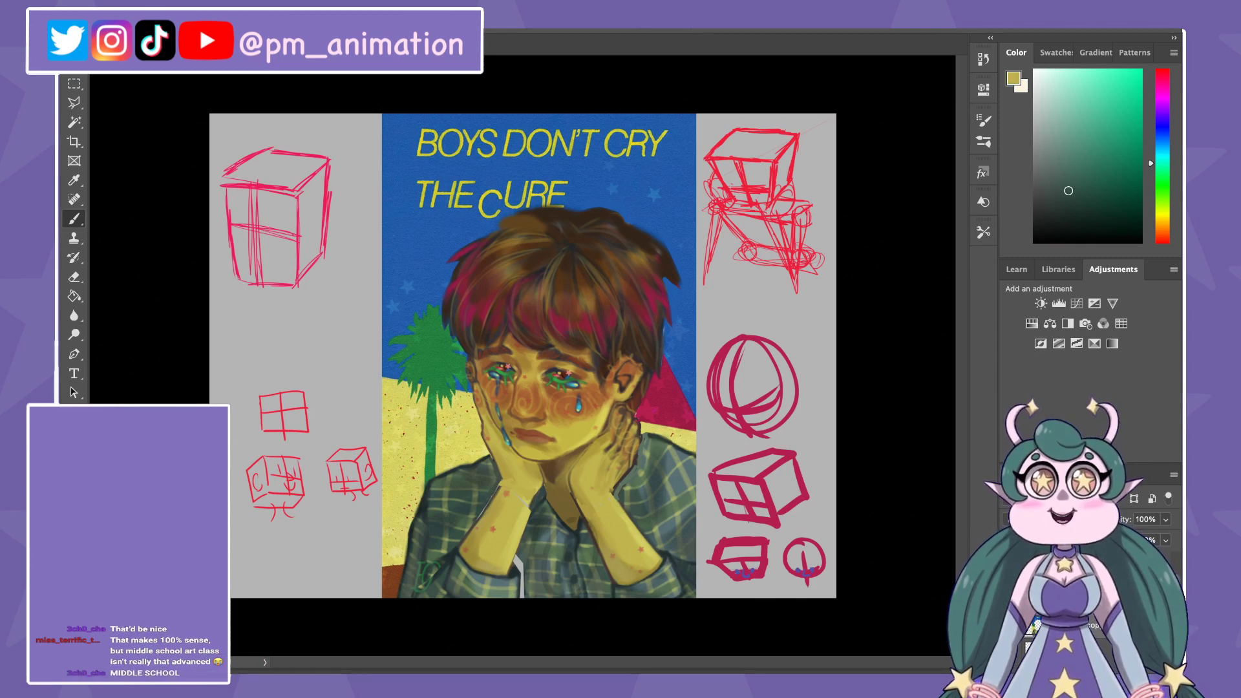
{"action": "left_click", "coordinate": [530, 497], "text": "alt"}
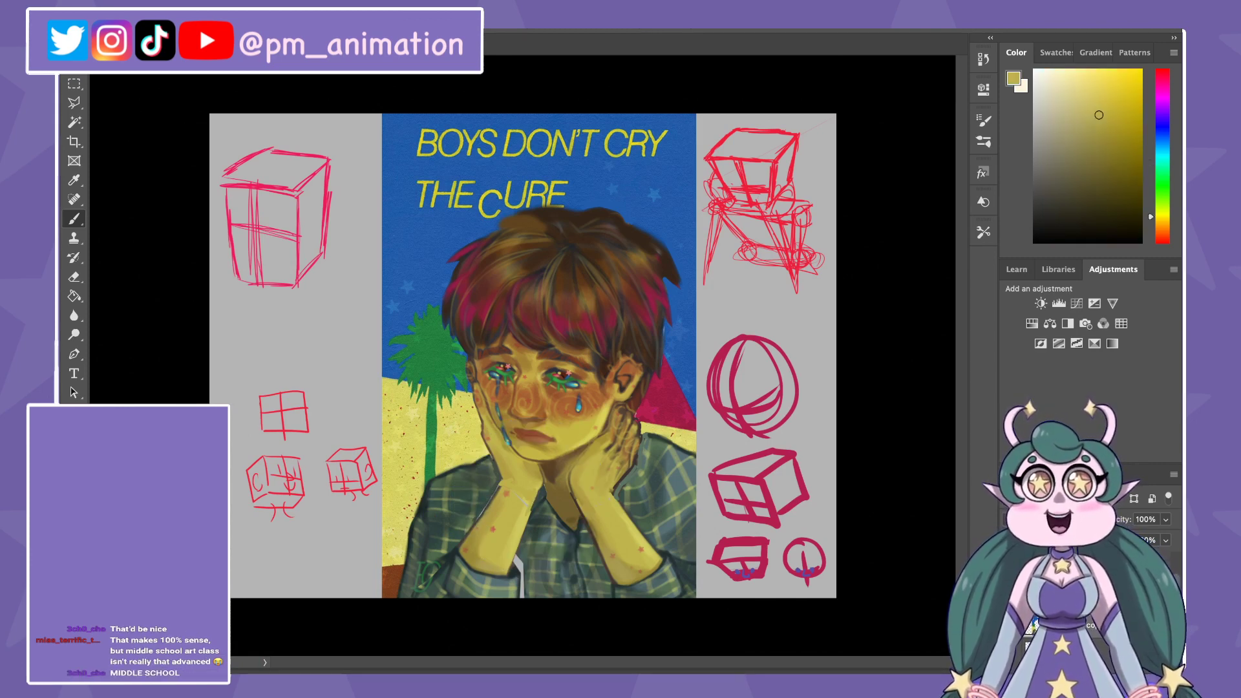
{"action": "left_click", "coordinate": [519, 530], "text": "alt"}
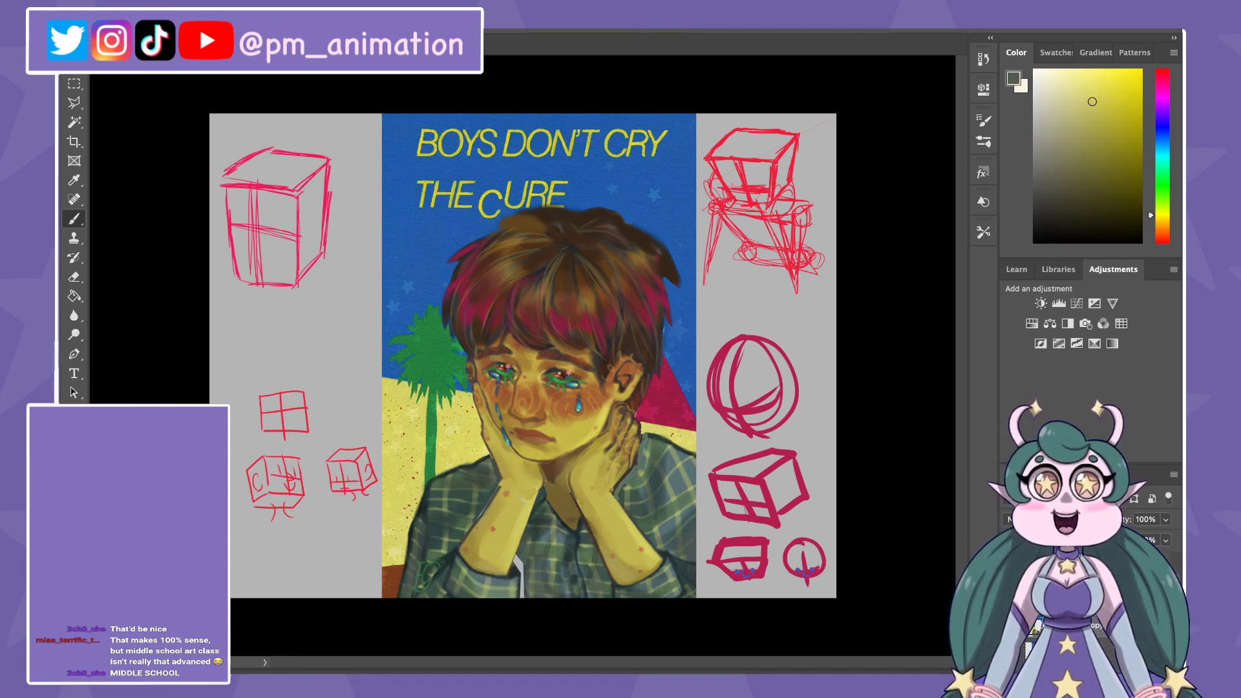
{"action": "left_click", "coordinate": [524, 553], "text": "alt"}
Step: Outline the right hand and arm with a polygonal lasso selection
{"action": "key", "text": "g"}
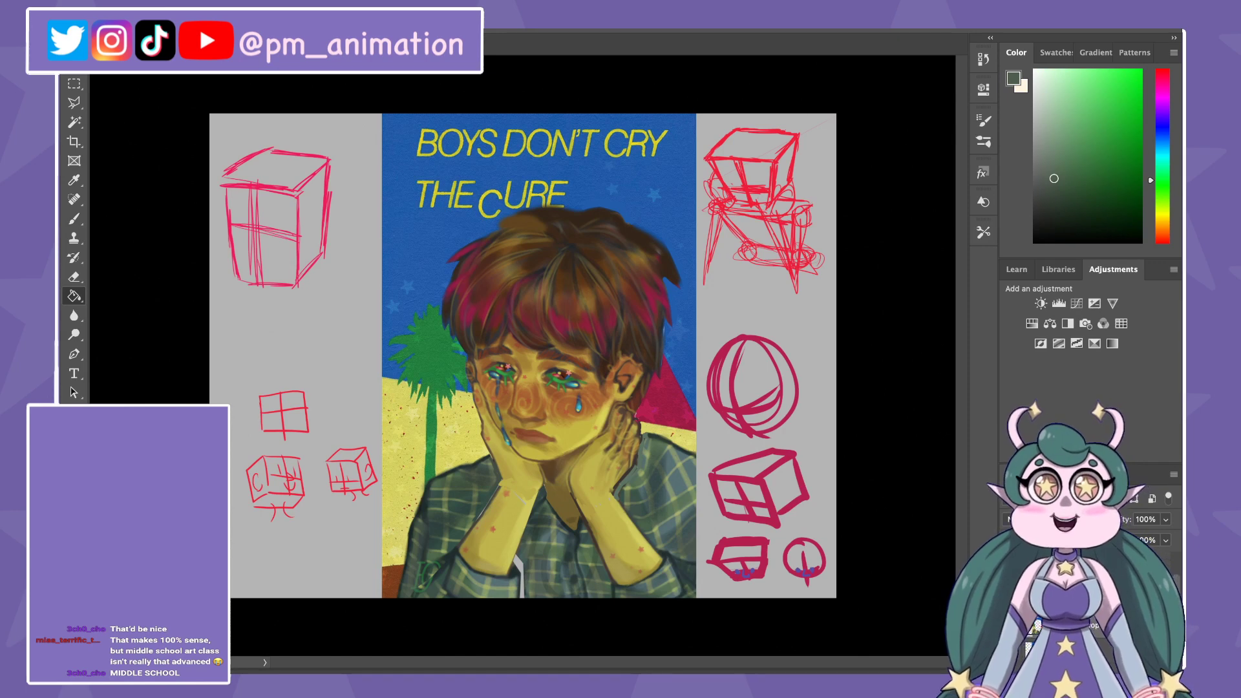
{"action": "key", "text": "b"}
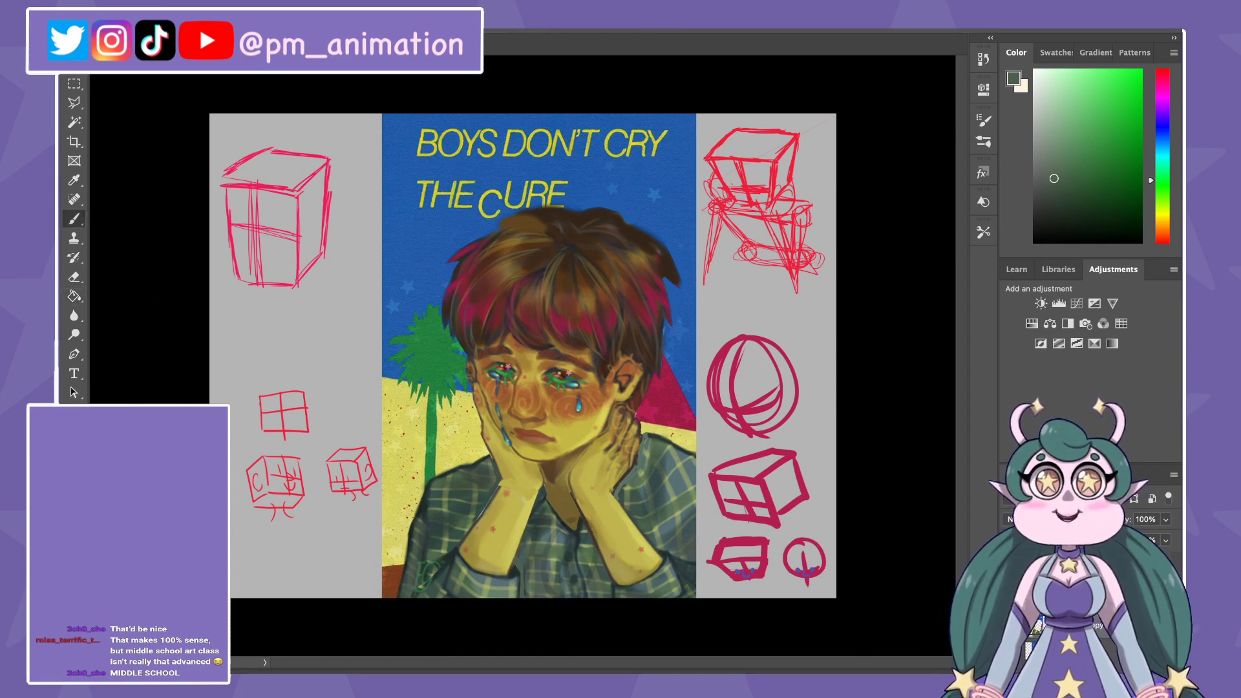
{"action": "key", "text": "l"}
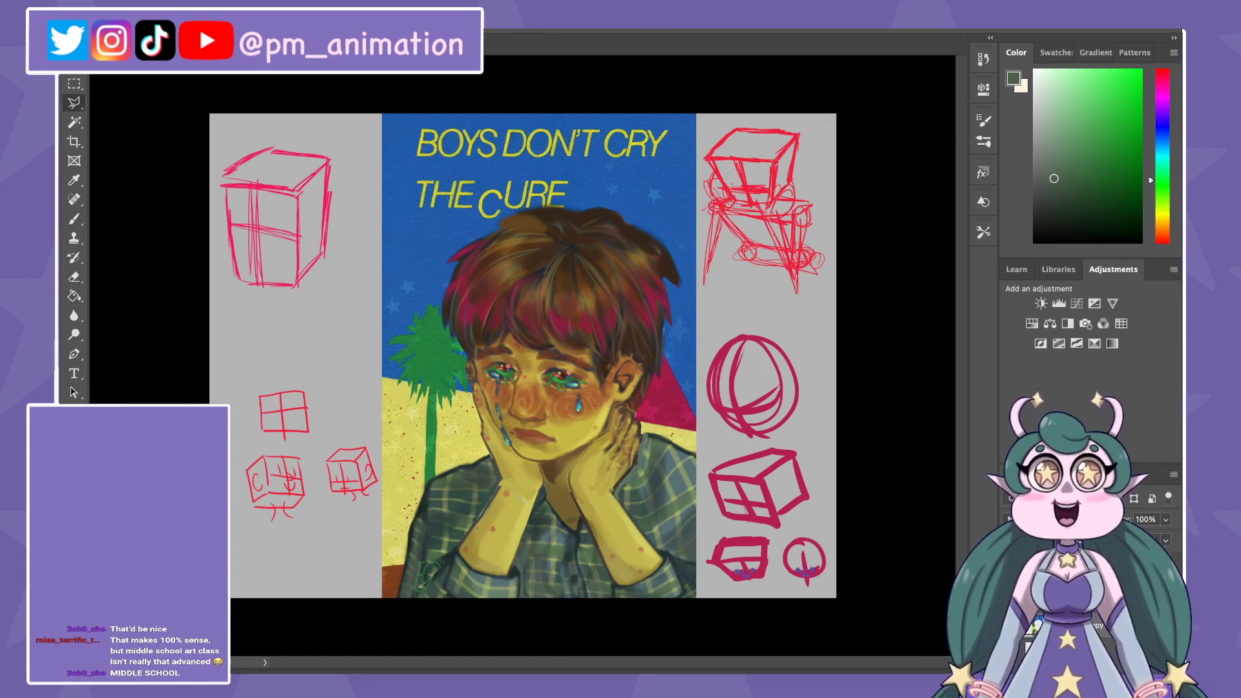
{"action": "left_click", "coordinate": [675, 559]}
{"action": "left_click", "coordinate": [665, 553]}
{"action": "left_click", "coordinate": [620, 509]}
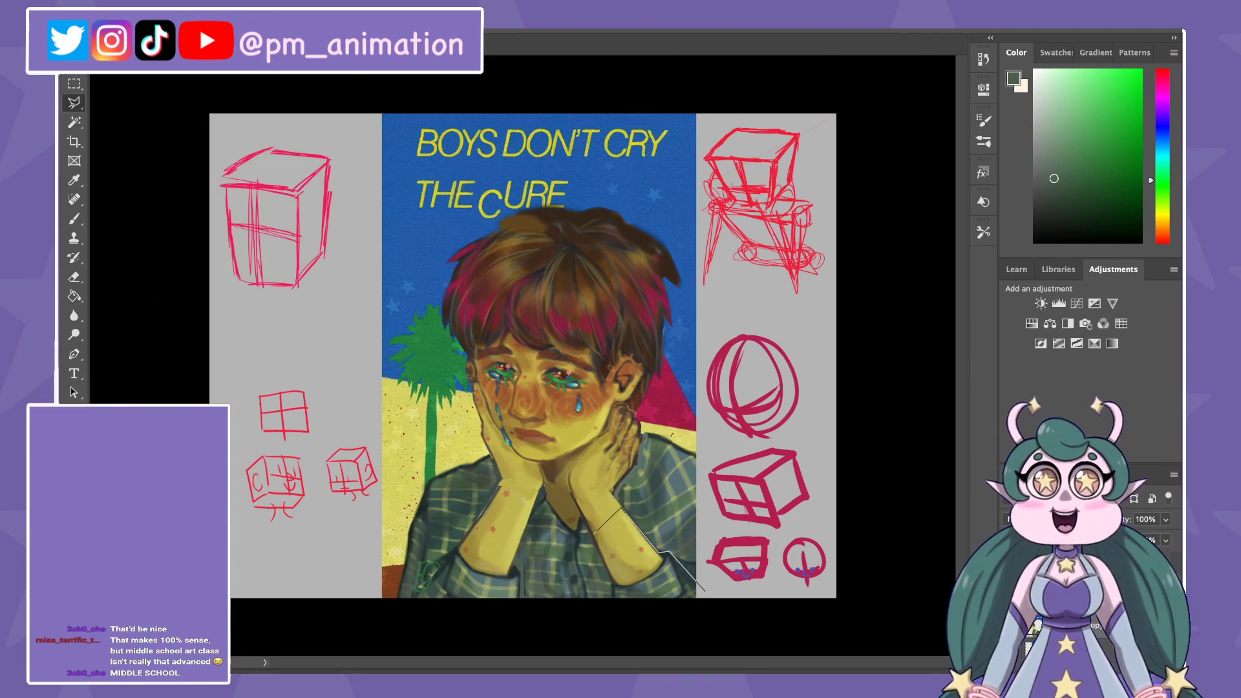
{"action": "left_click", "coordinate": [593, 533]}
{"action": "left_click", "coordinate": [613, 580]}
{"action": "left_click", "coordinate": [616, 601]}
{"action": "left_click", "coordinate": [643, 616]}
{"action": "left_click", "coordinate": [704, 590]}
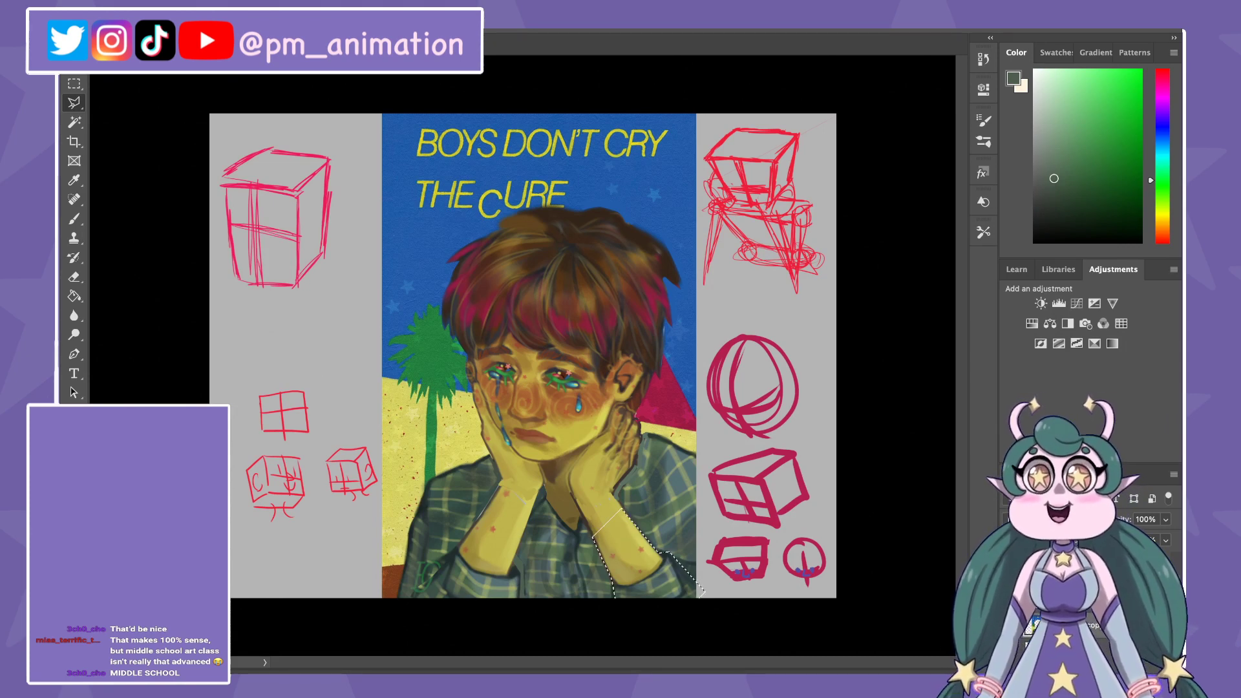
Step: Widen the right arm's bottom by pulling both lower corners outward, then deselect
{"action": "key", "text": "ctrl+t"}
{"action": "left_click_drag", "start_coordinate": [705, 617], "coordinate": [718, 622]}
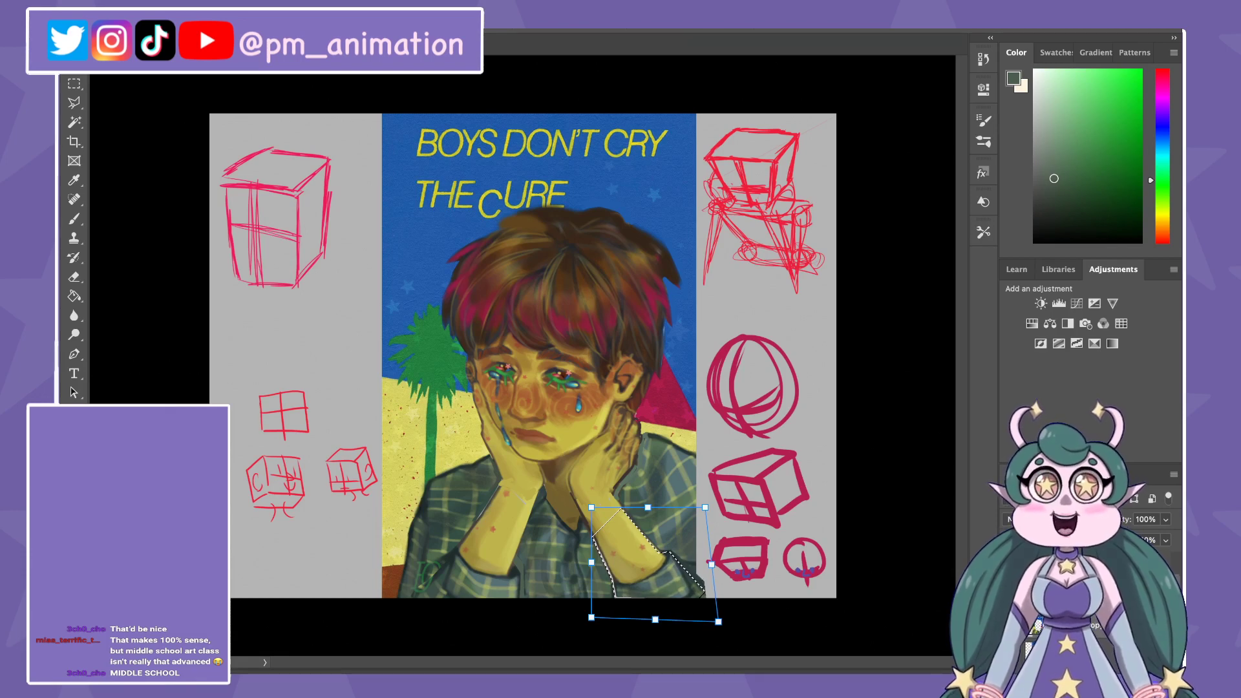
{"action": "left_click_drag", "start_coordinate": [591, 617], "coordinate": [575, 626]}
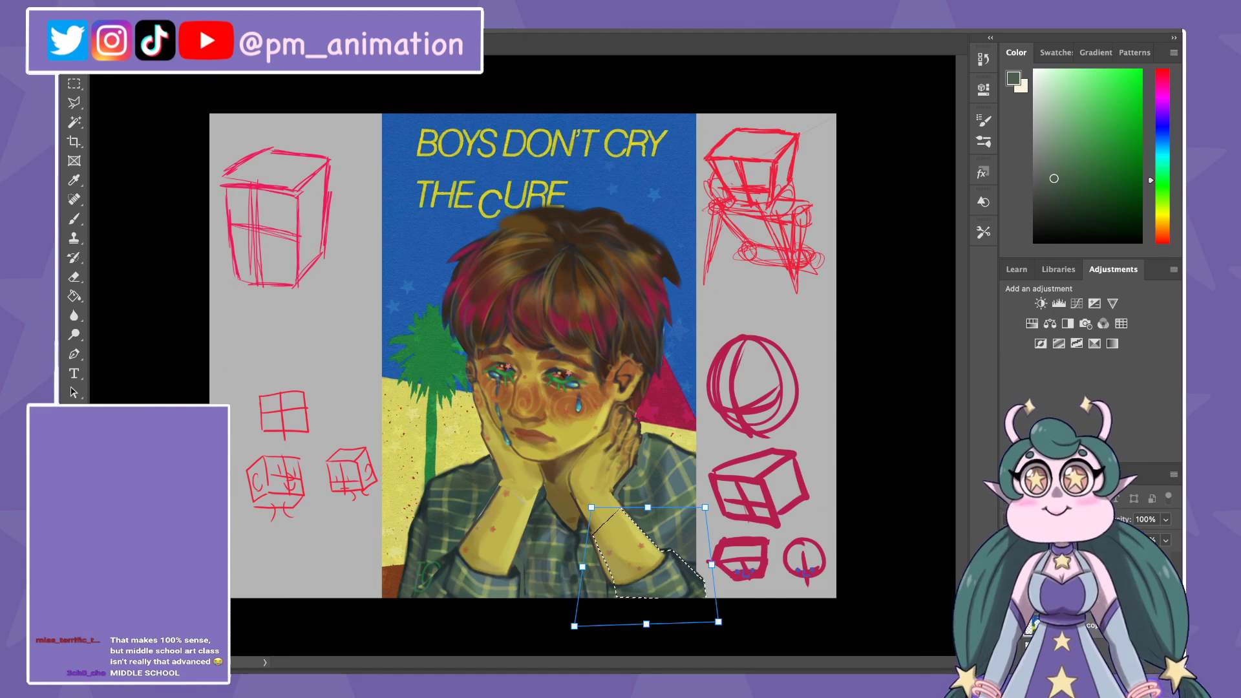
{"action": "key", "text": "Return"}
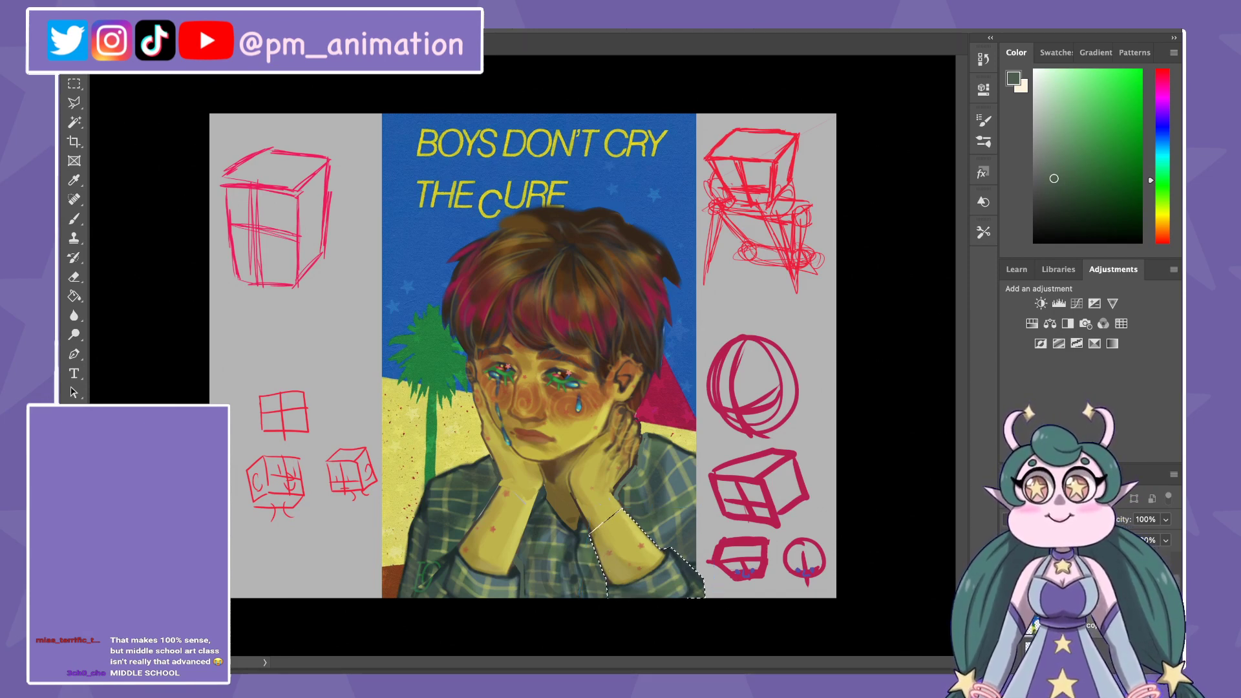
{"action": "key", "text": "ctrl+d"}
Step: Erase the stray dark strip along the poster's right edge
{"action": "key", "text": "e"}
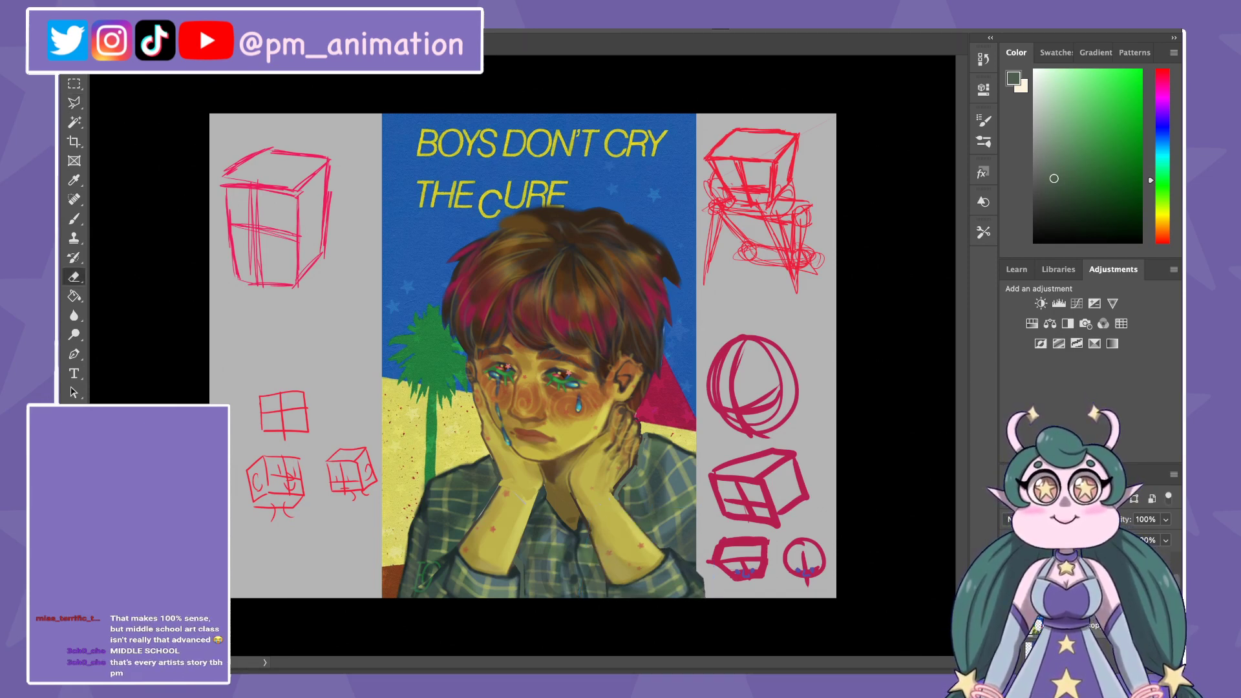
{"action": "left_click_drag", "start_coordinate": [699, 573], "coordinate": [703, 595]}
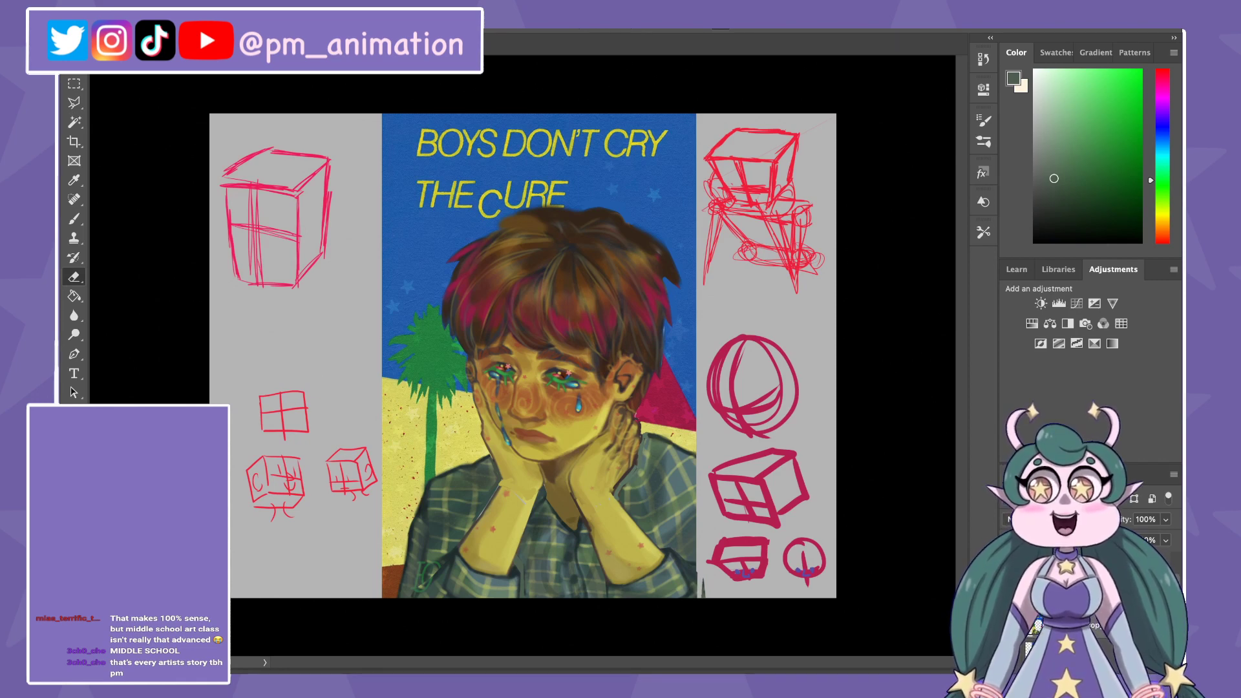
{"action": "left_click_drag", "start_coordinate": [703, 579], "coordinate": [703, 598]}
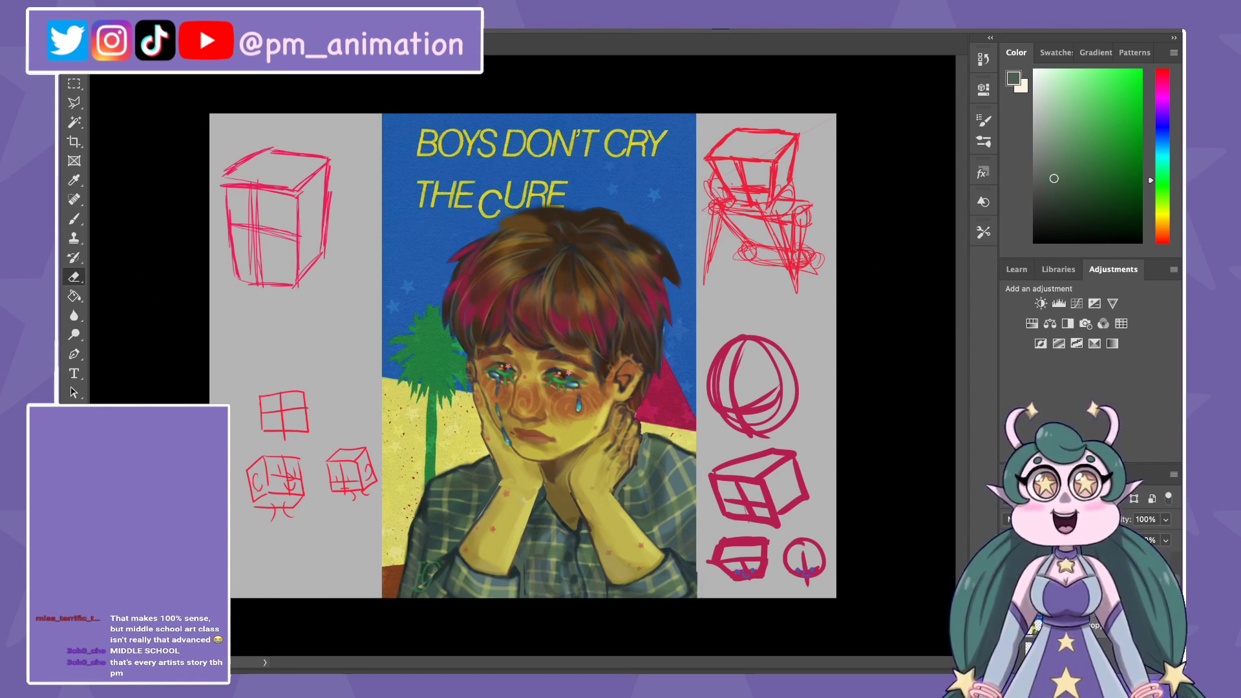
{"action": "left_click_drag", "start_coordinate": [696, 514], "coordinate": [696, 598]}
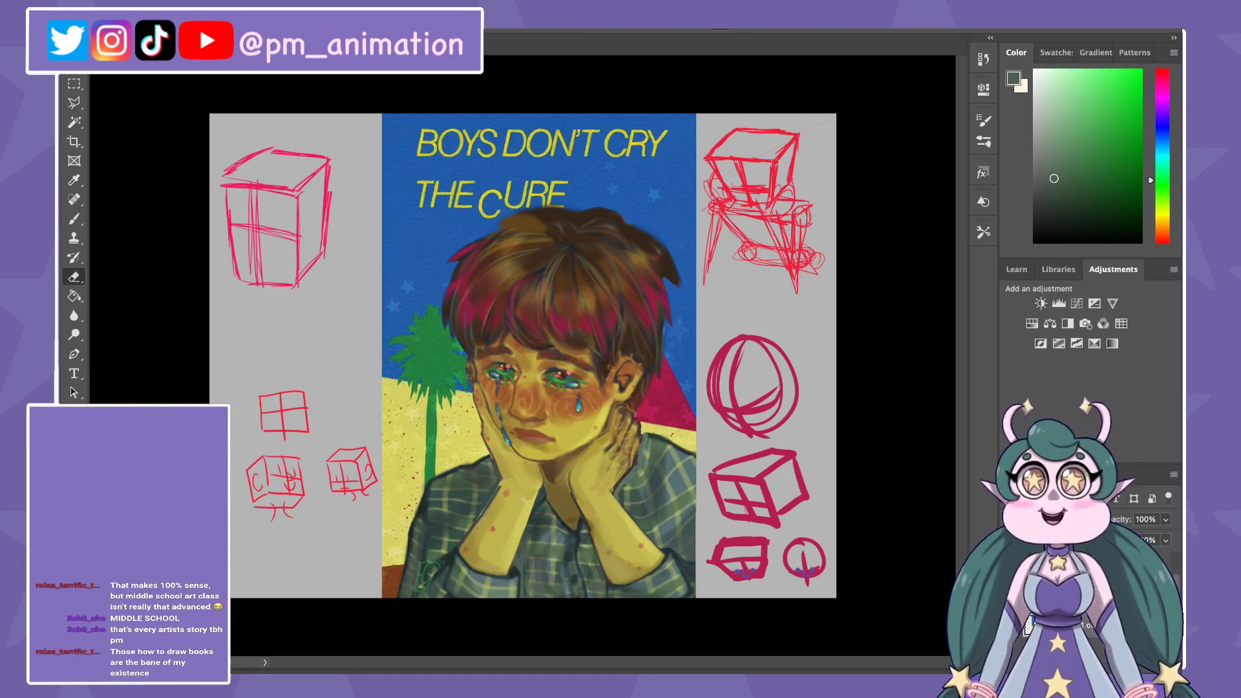
{"action": "key", "text": "b"}
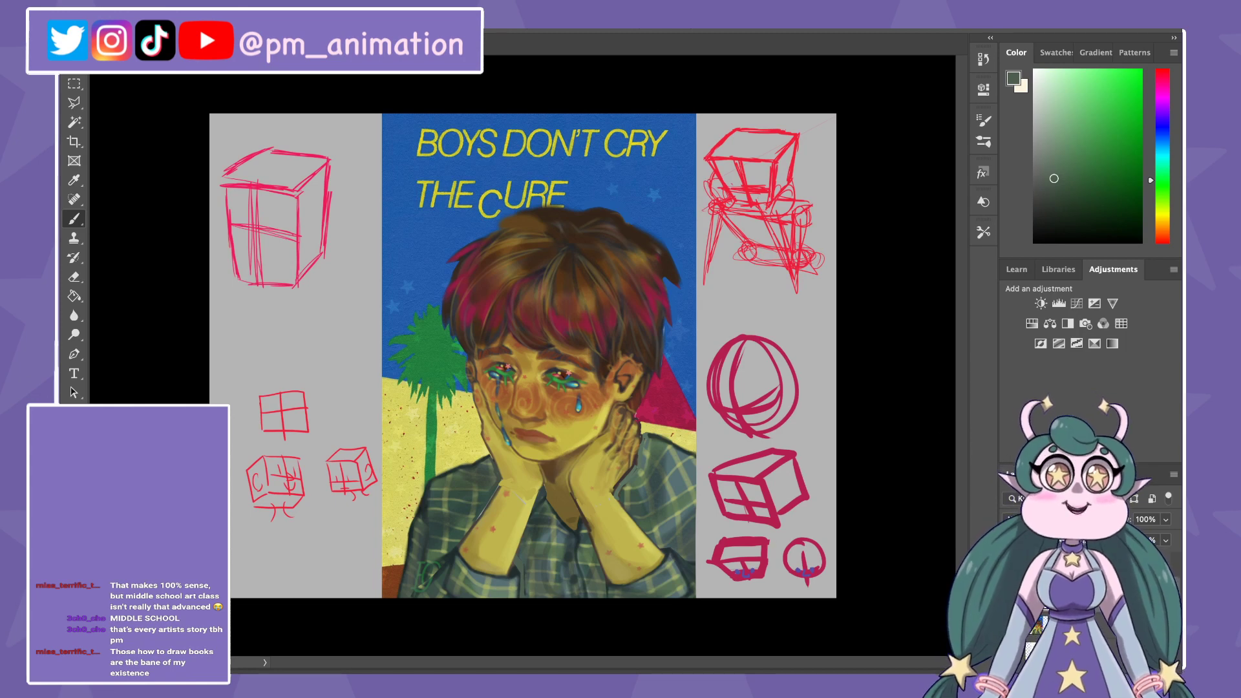
Step: Hide the red margin sketches and commit a transform on the poster artwork
{"action": "key", "text": "Delete"}
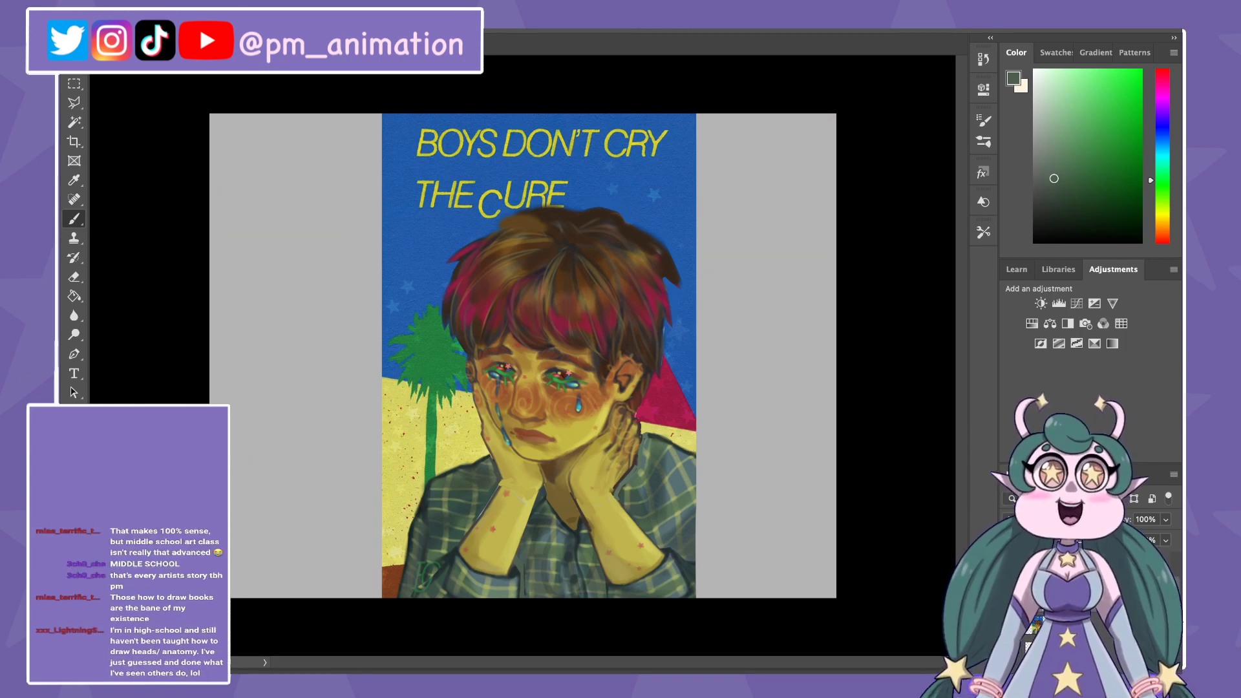
{"action": "key", "text": "ctrl+t"}
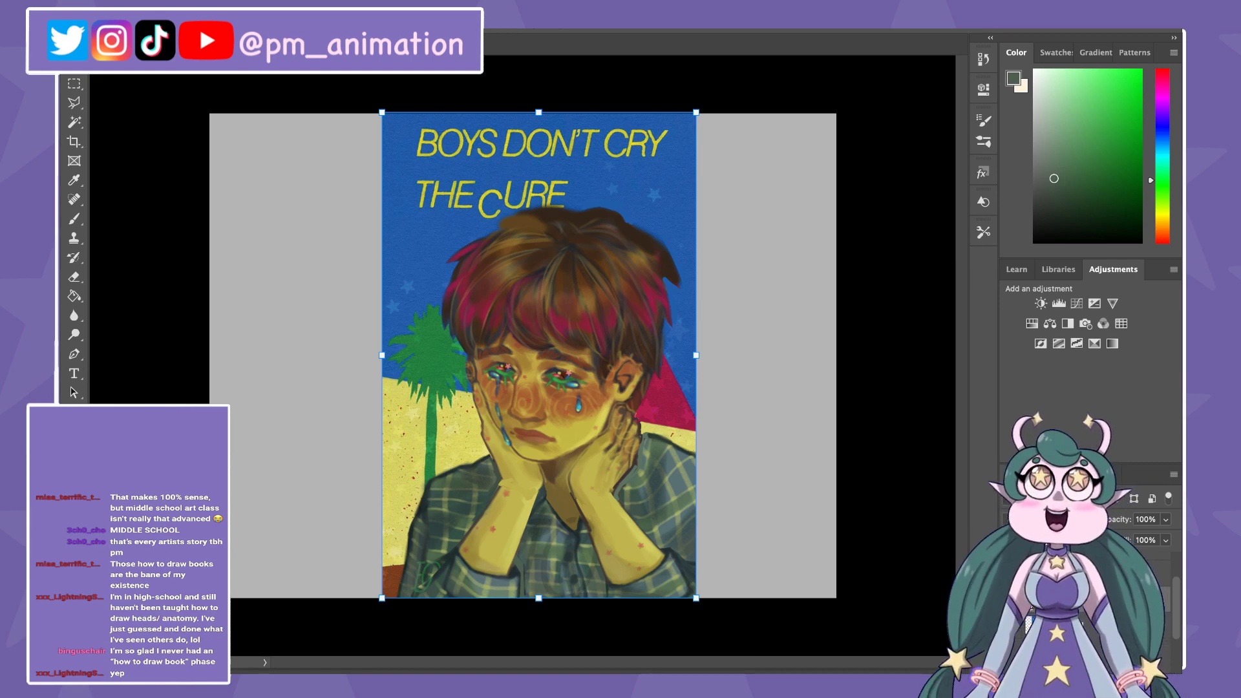
{"action": "key", "text": "Return"}
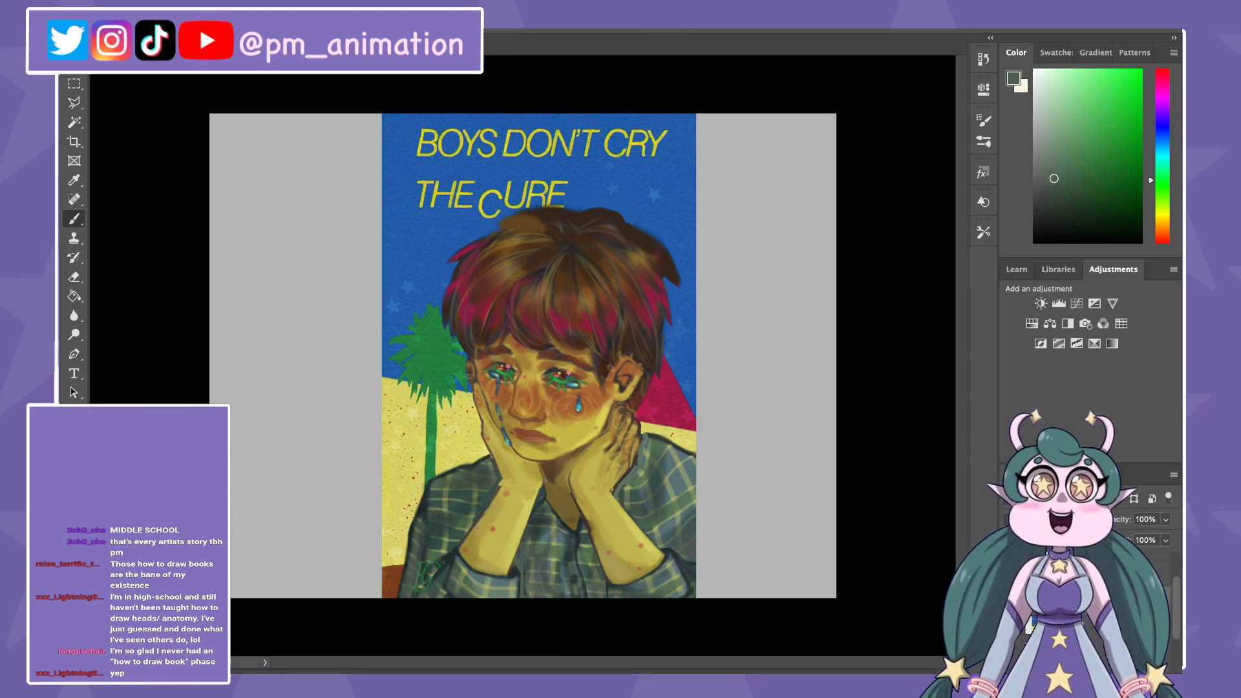
Step: Toggle repeatedly between the original head and the revised larger head to compare them
{"action": "key", "text": "ctrl+z"}
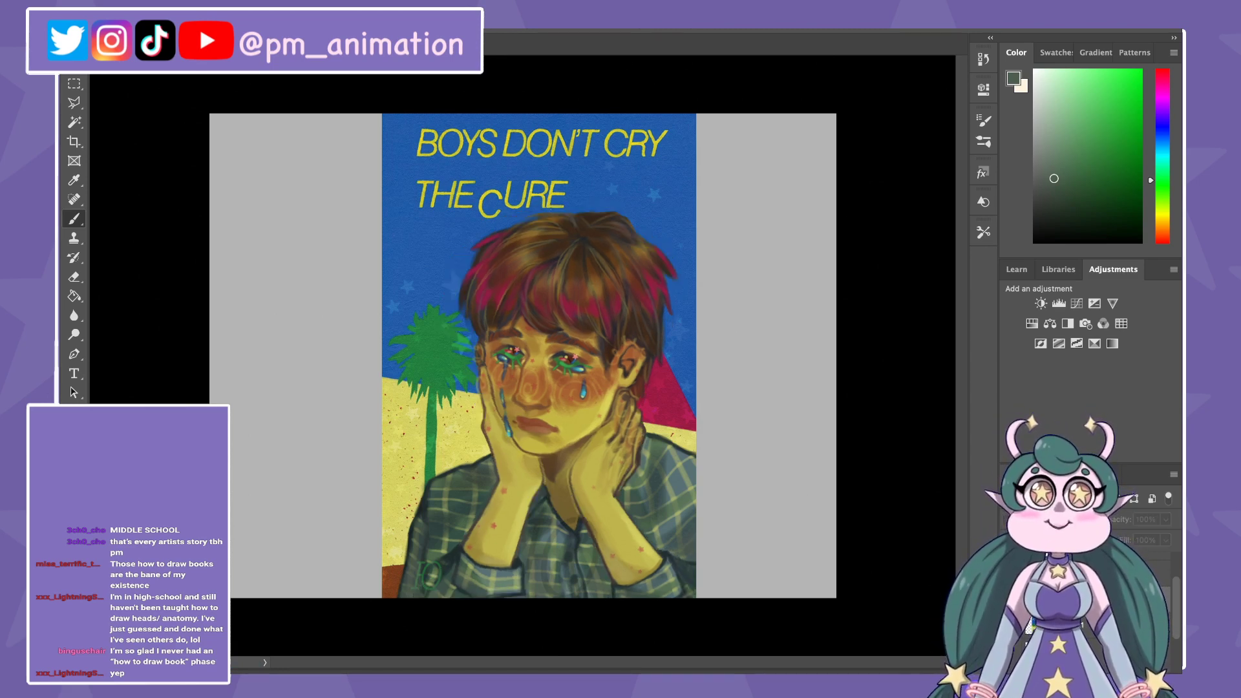
{"action": "key", "text": "ctrl+shift+z"}
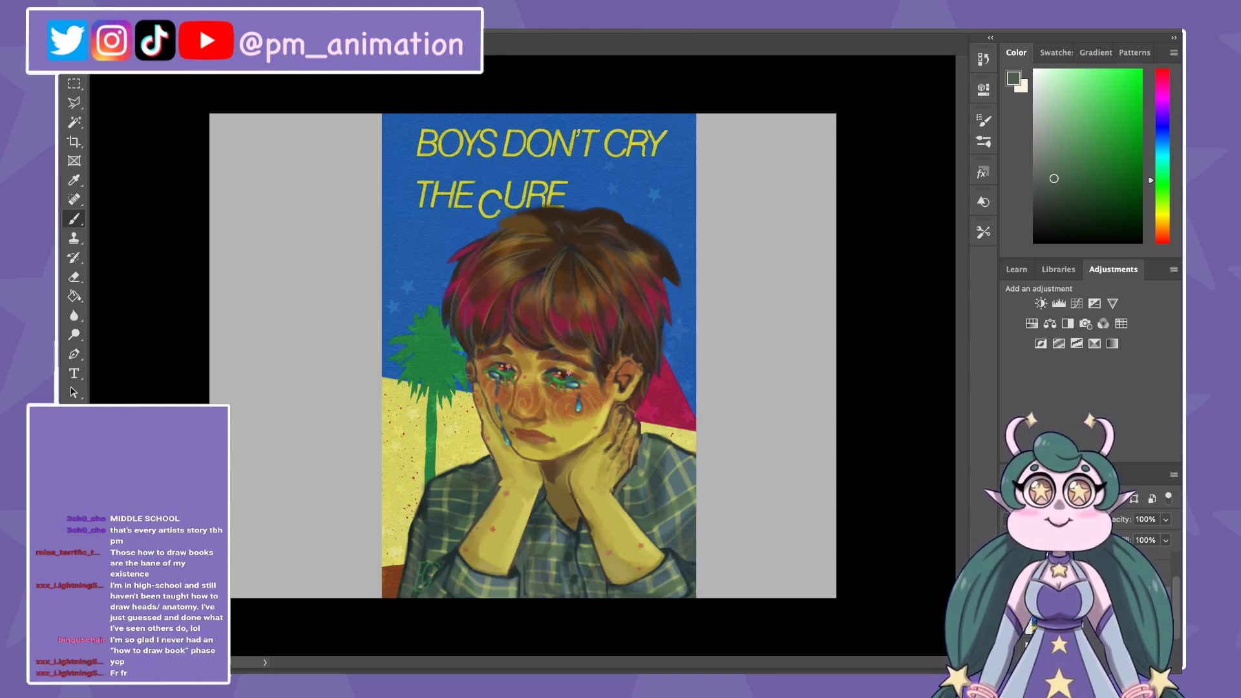
{"action": "key", "text": "ctrl+z"}
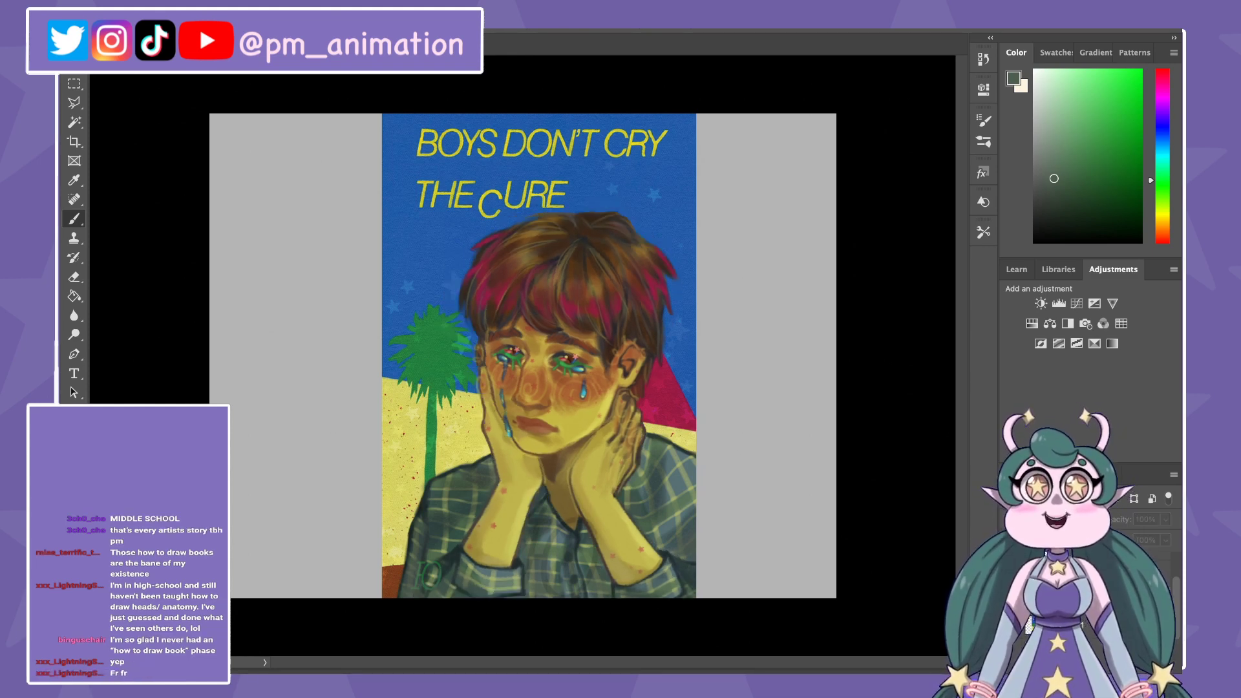
{"action": "key", "text": "ctrl+shift+z"}
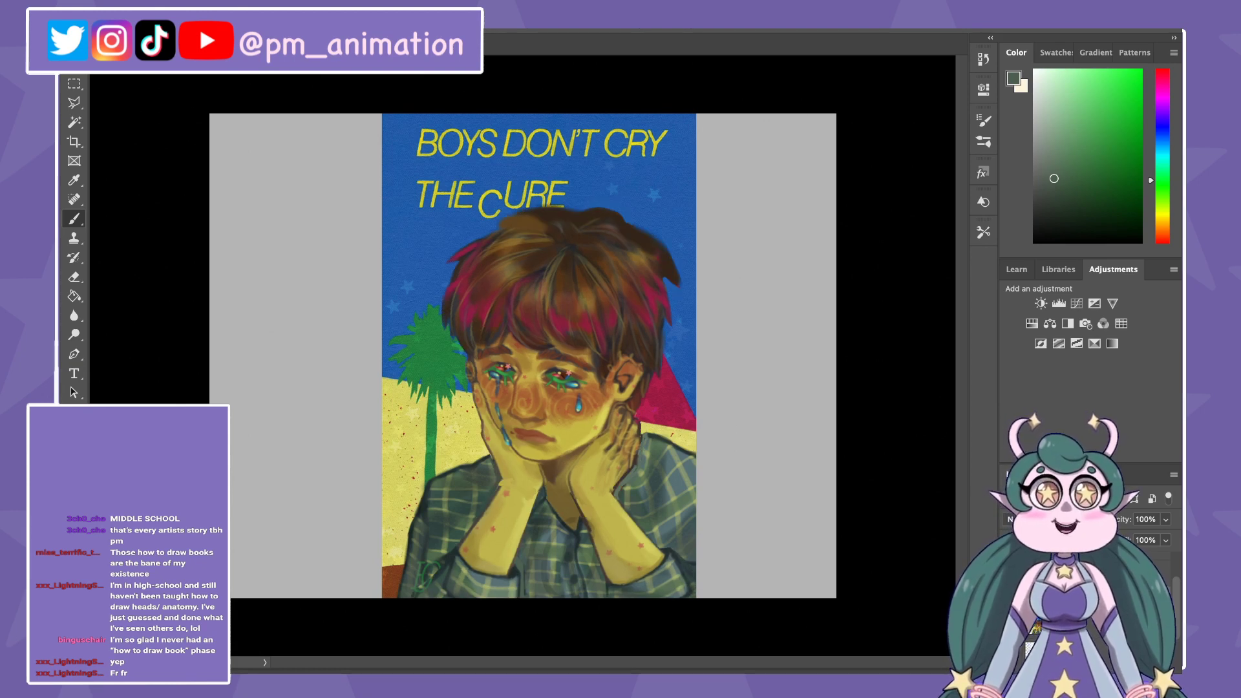
{"action": "key", "text": "ctrl+z"}
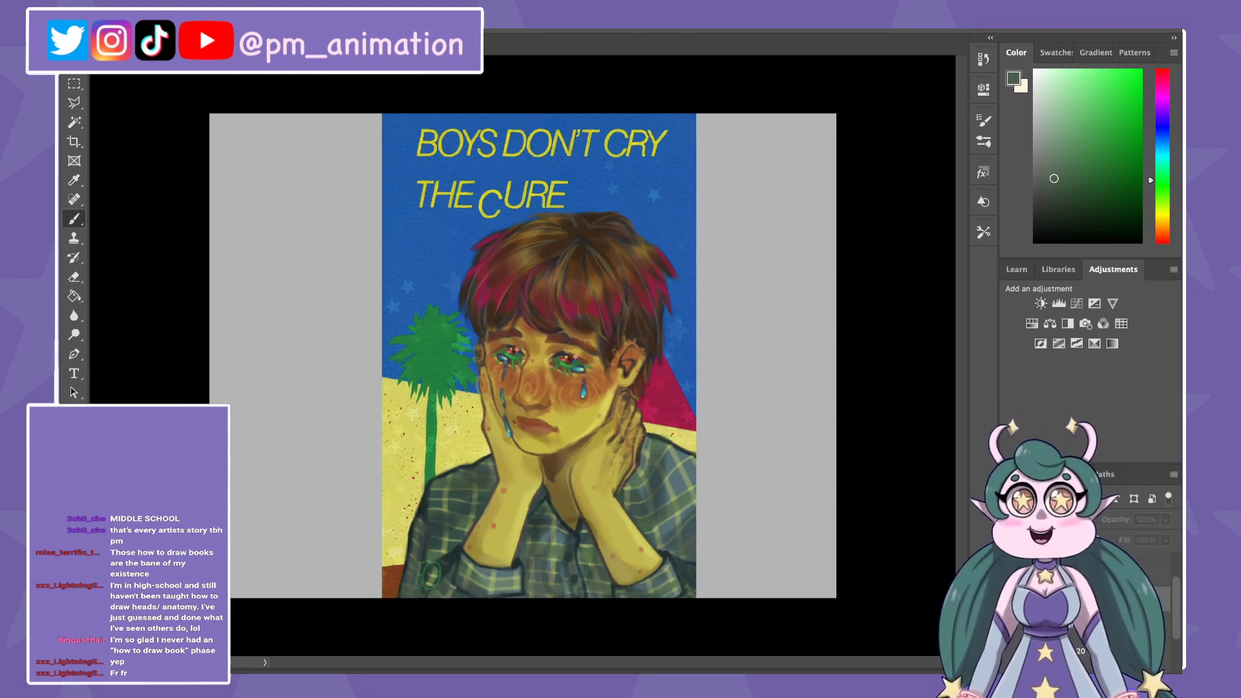
{"action": "key", "text": "ctrl+shift+z"}
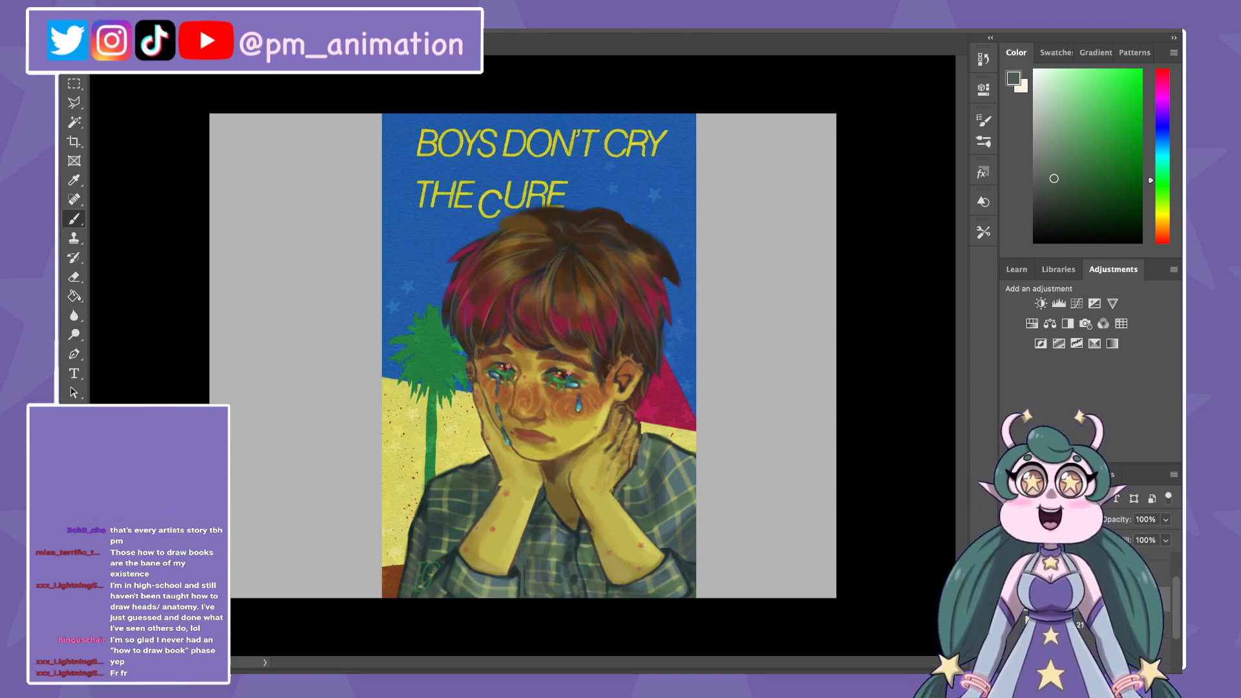
{"action": "key", "text": "ctrl+z"}
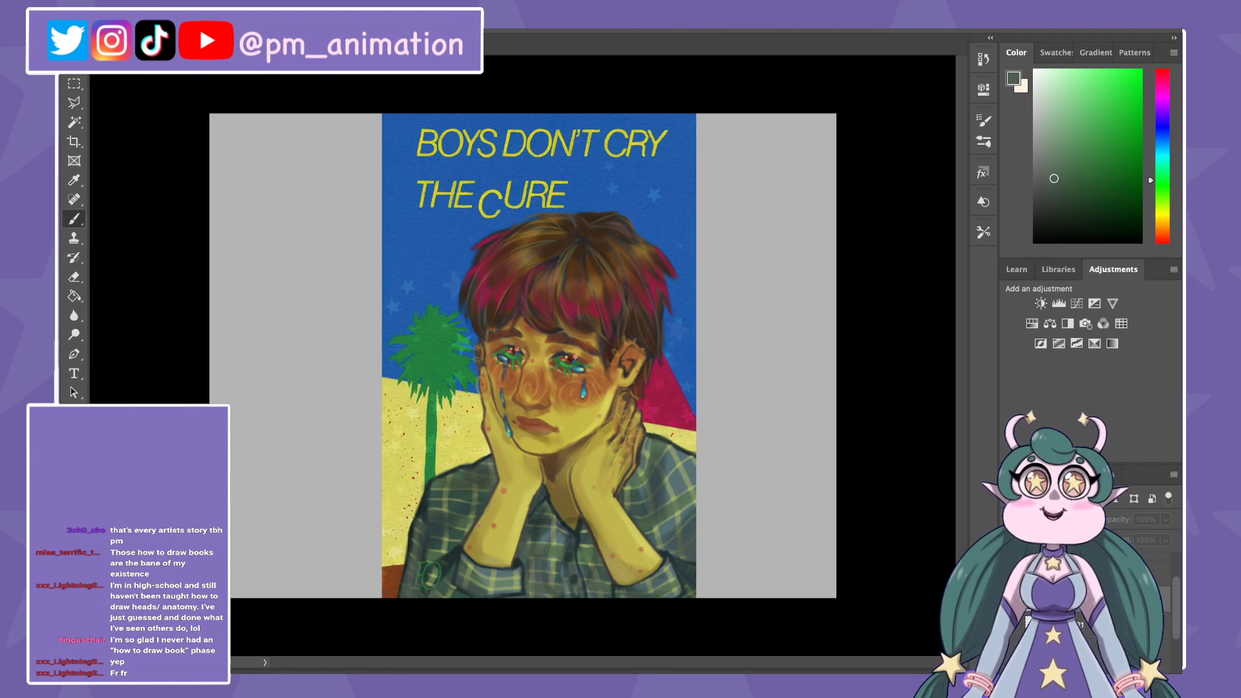
{"action": "key", "text": "ctrl+shift+z"}
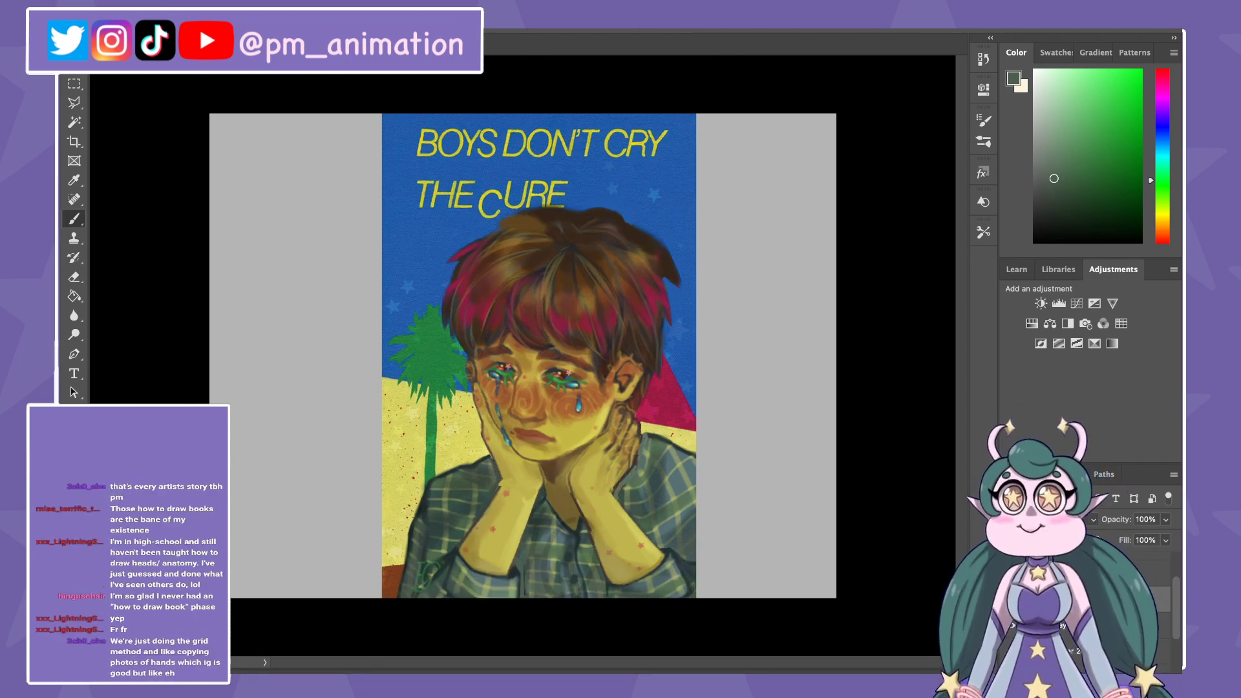
{"action": "key", "text": "ctrl+z"}
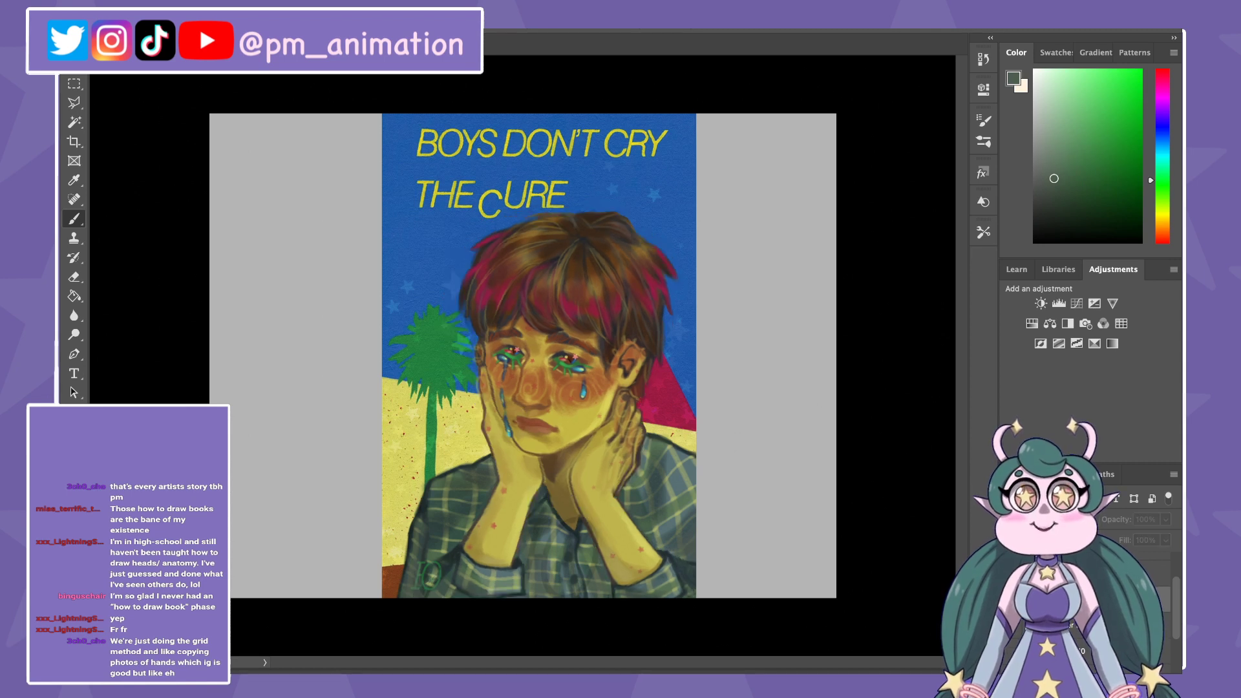
{"action": "key", "text": "ctrl+shift+z"}
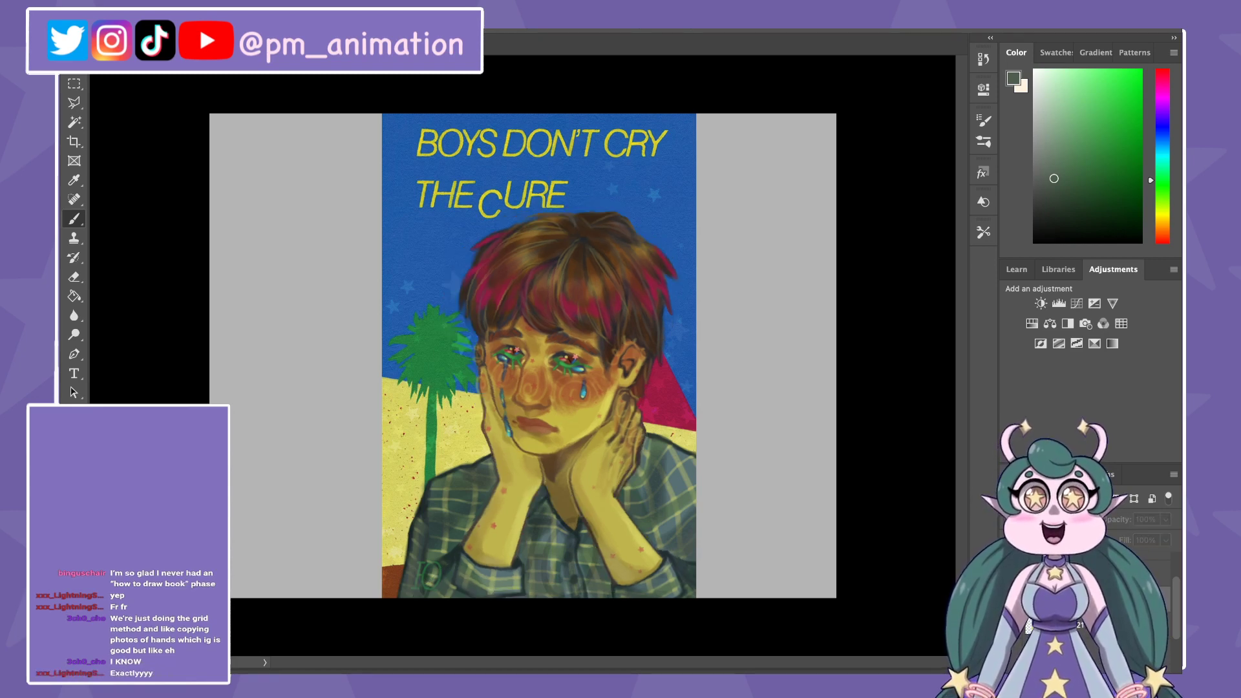
{"action": "key", "text": "ctrl+t"}
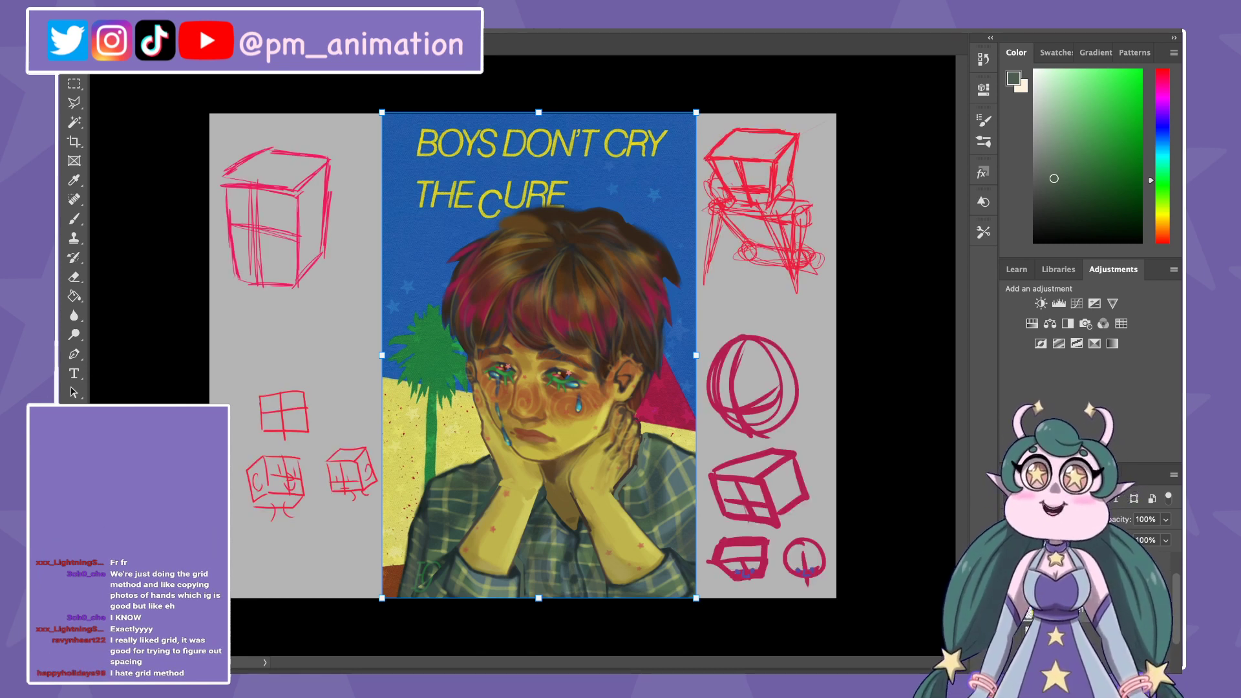
Step: Commit the pending transform and hide the crying-boy poster, leaving a blank grey canvas
{"action": "key", "text": "Return"}
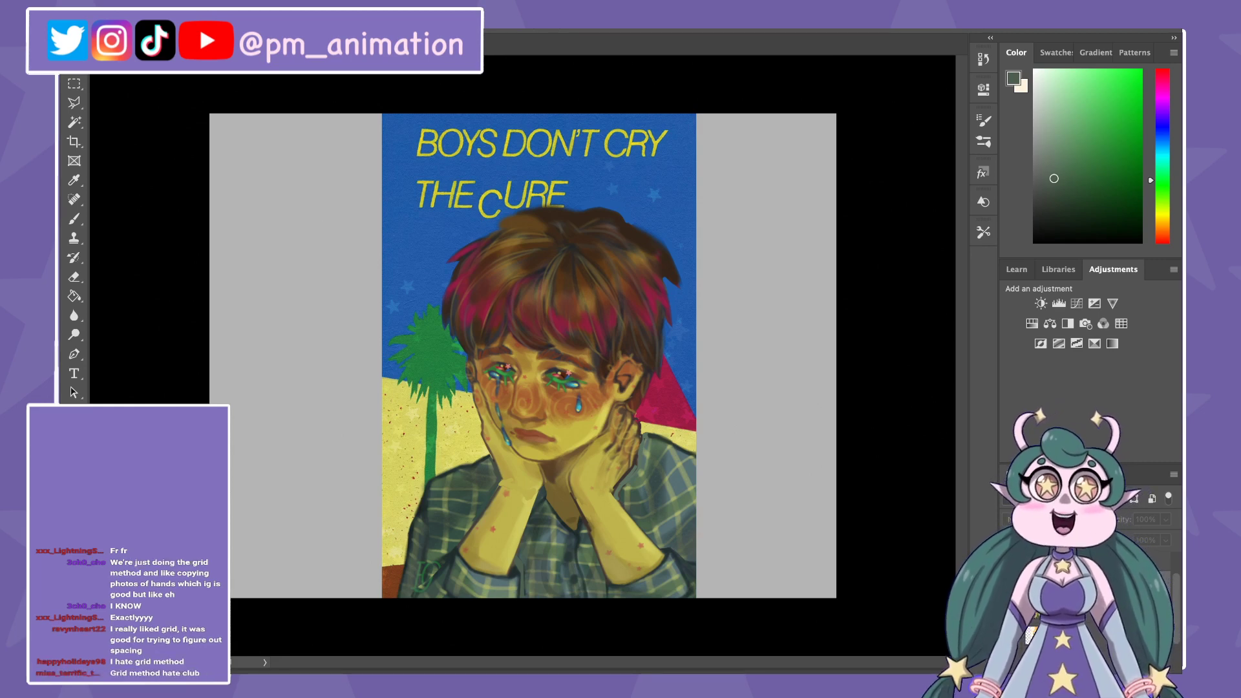
{"action": "key", "text": "ctrl+t"}
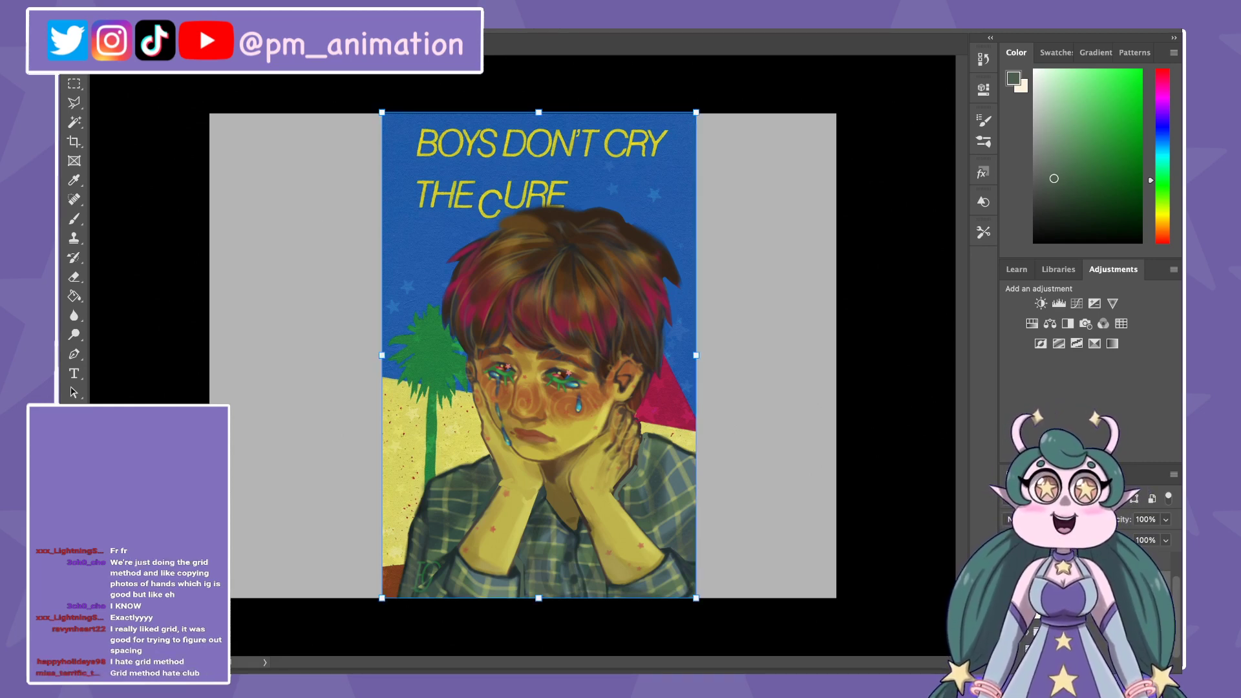
{"action": "key", "text": "Escape"}
{"action": "key", "text": "Delete"}
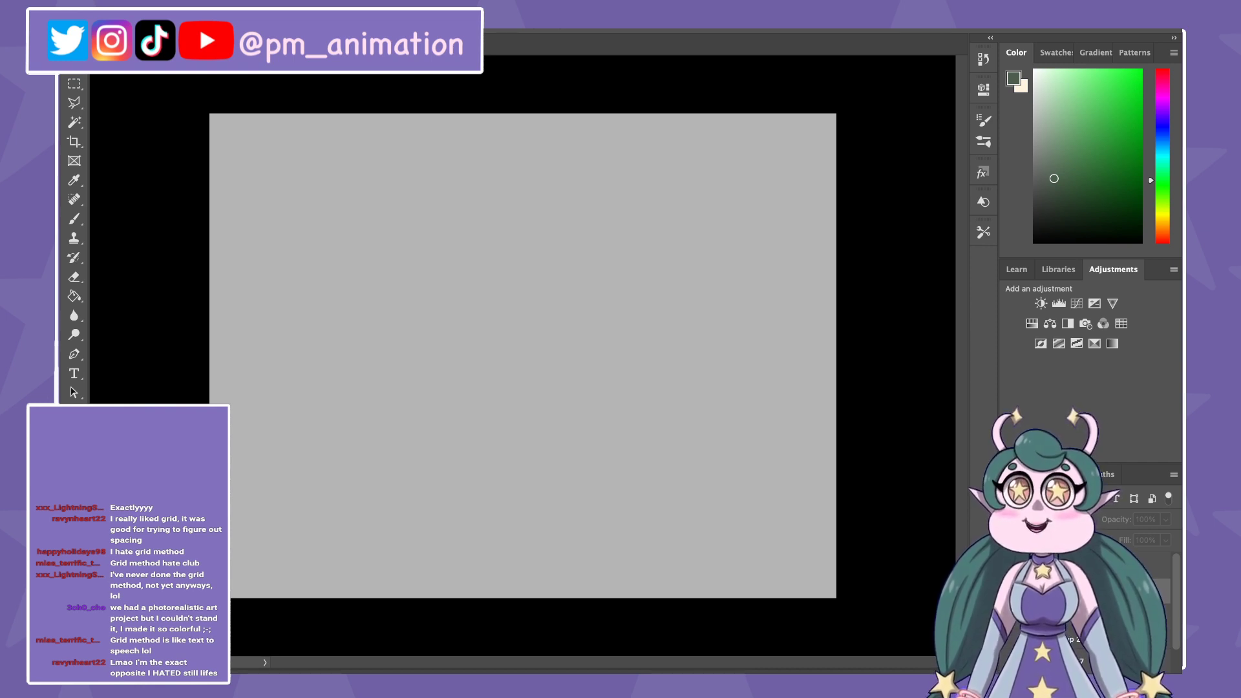
Step: Place the woman-and-bat painting, scale it to the full canvas height and centre it
{"action": "key", "text": "ctrl+t"}
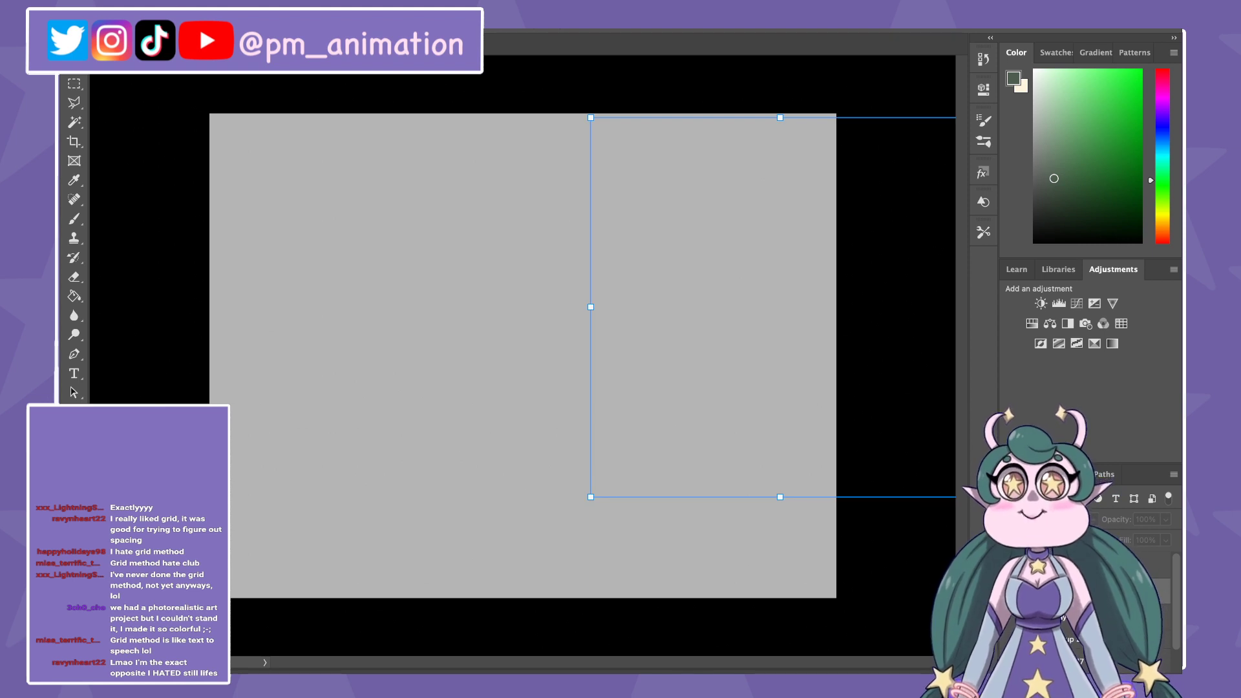
{"action": "key", "text": "Return"}
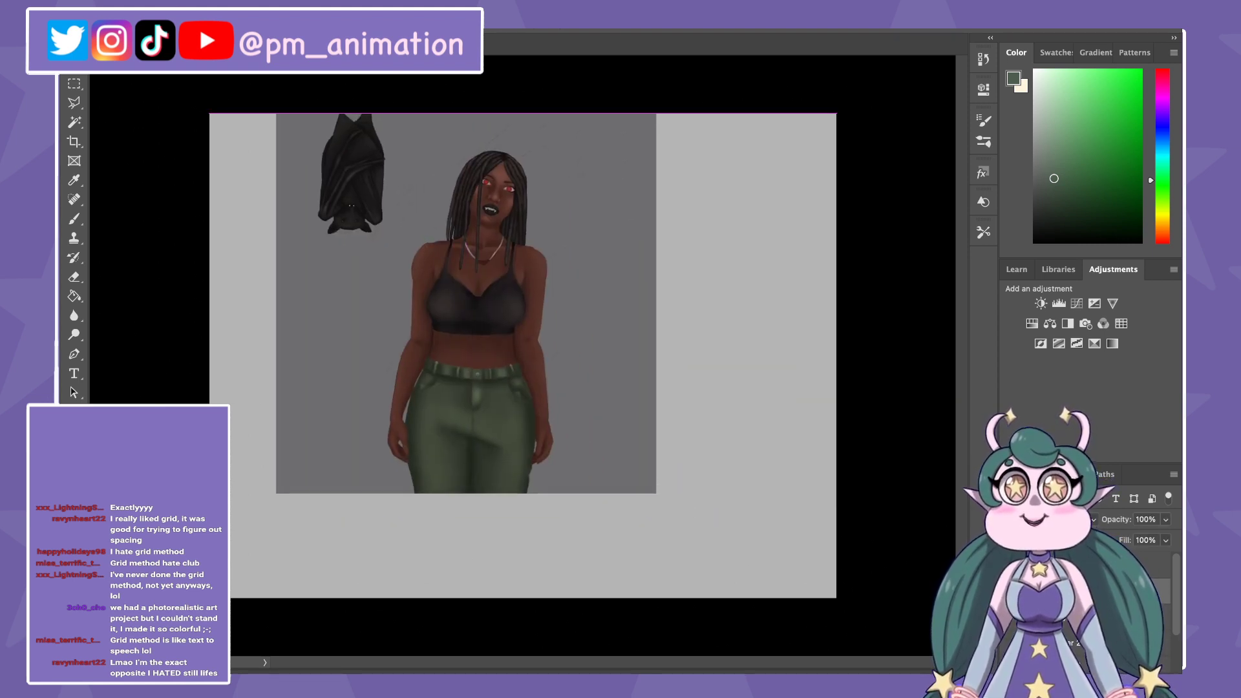
{"action": "left_click_drag", "start_coordinate": [466, 300], "coordinate": [452, 300]}
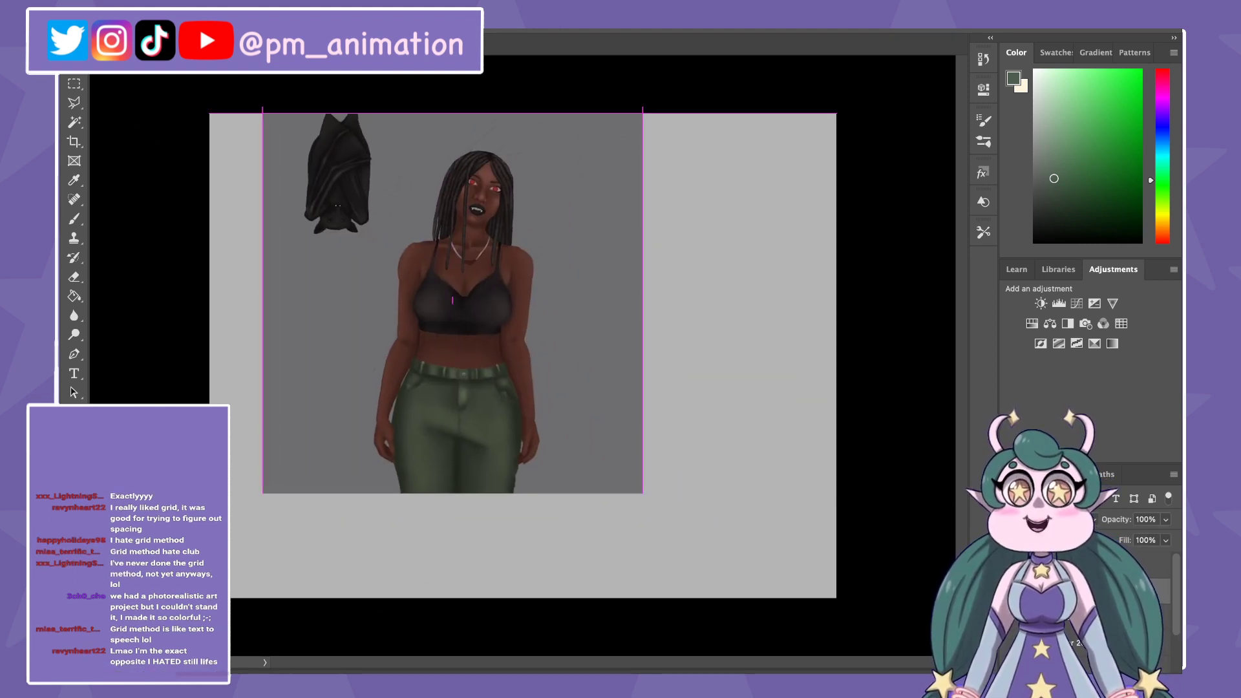
{"action": "key", "text": "ctrl+t"}
{"action": "left_click_drag", "start_coordinate": [642, 493], "coordinate": [747, 598]}
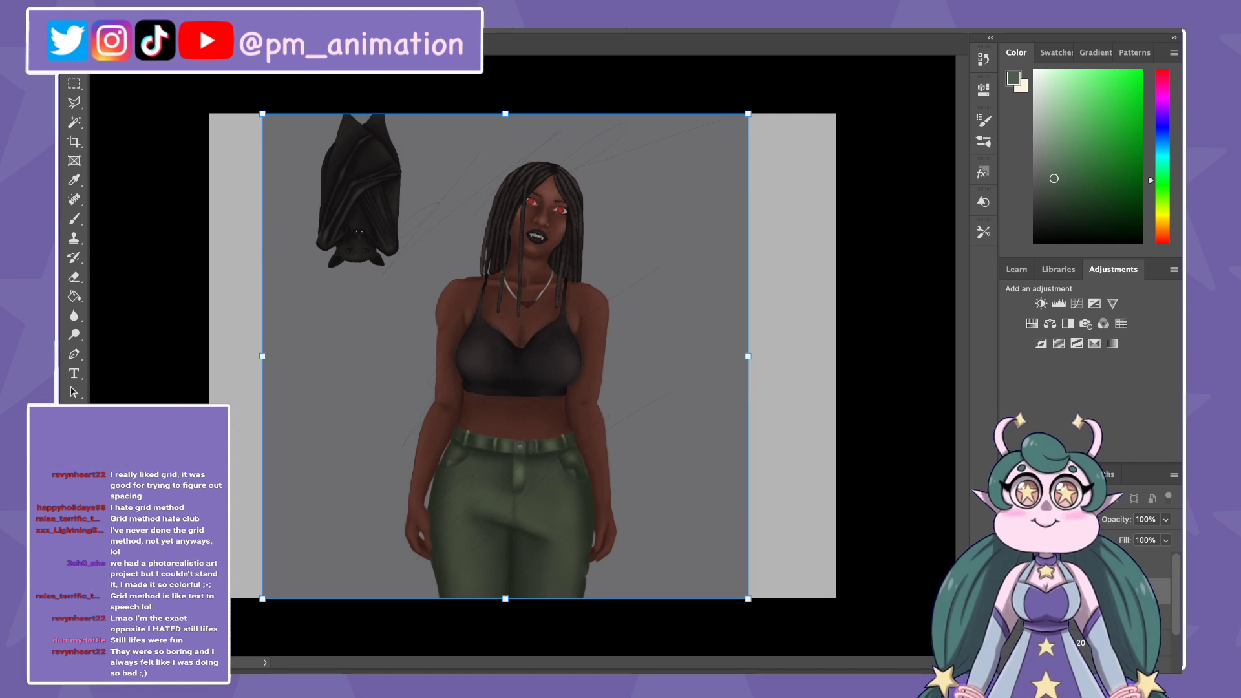
{"action": "left_click_drag", "start_coordinate": [505, 357], "coordinate": [544, 356]}
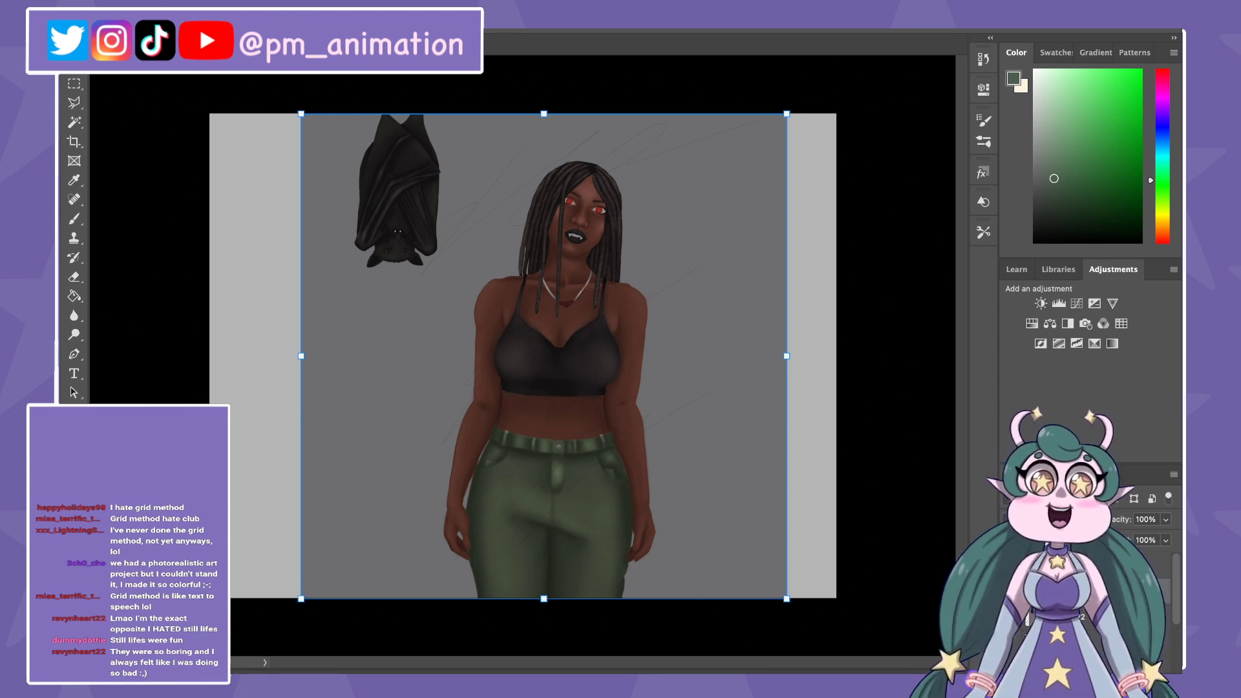
{"action": "key", "text": "b"}
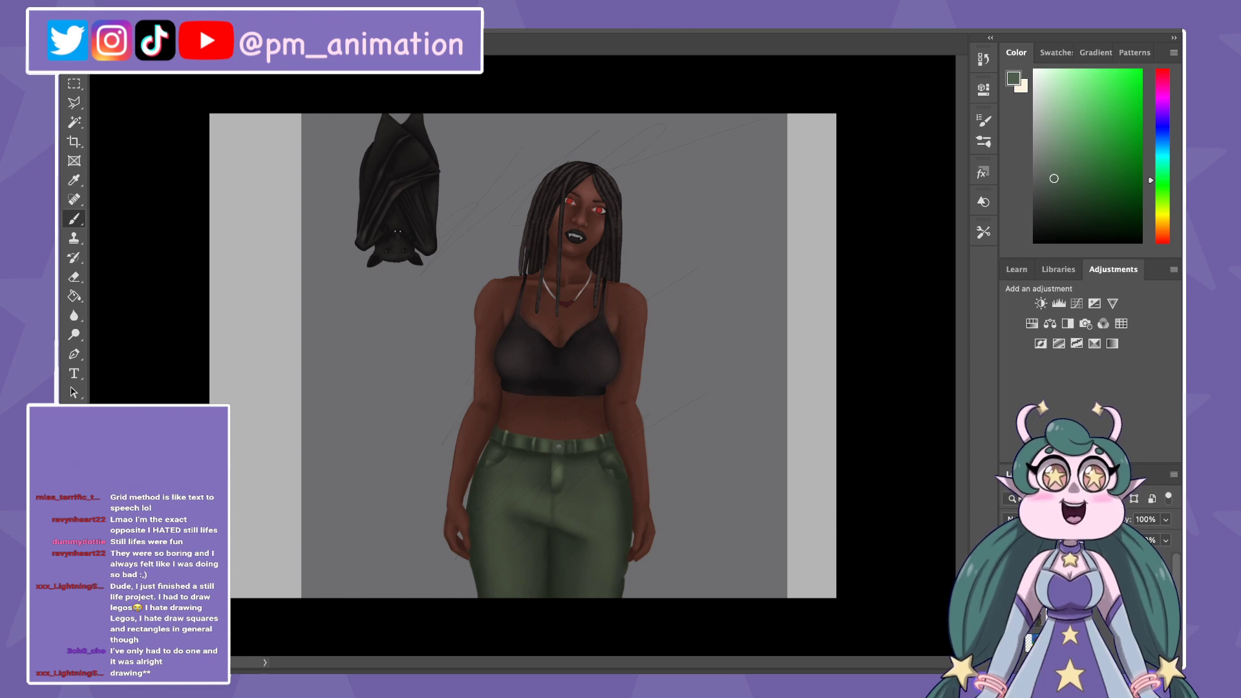
Step: Pick a pinkish red in the Color panel and zoom in on the woman's figure
{"action": "left_click", "coordinate": [1162, 73]}
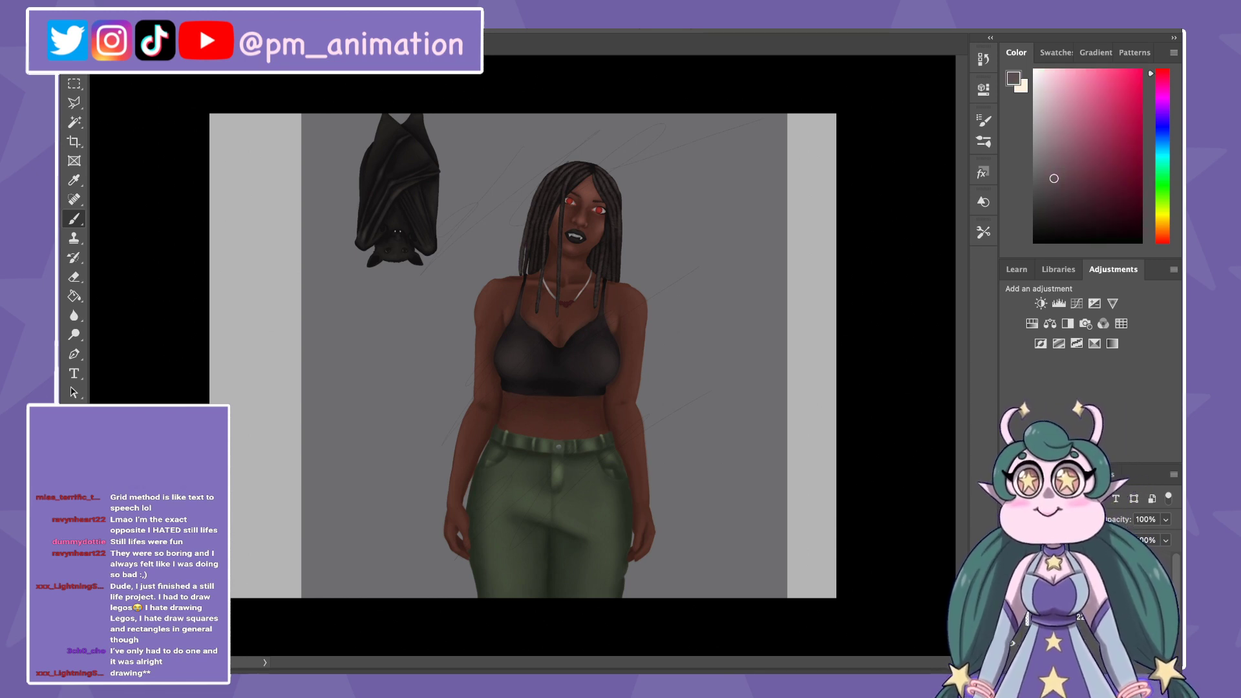
{"action": "left_click_drag", "start_coordinate": [1054, 178], "coordinate": [1131, 81]}
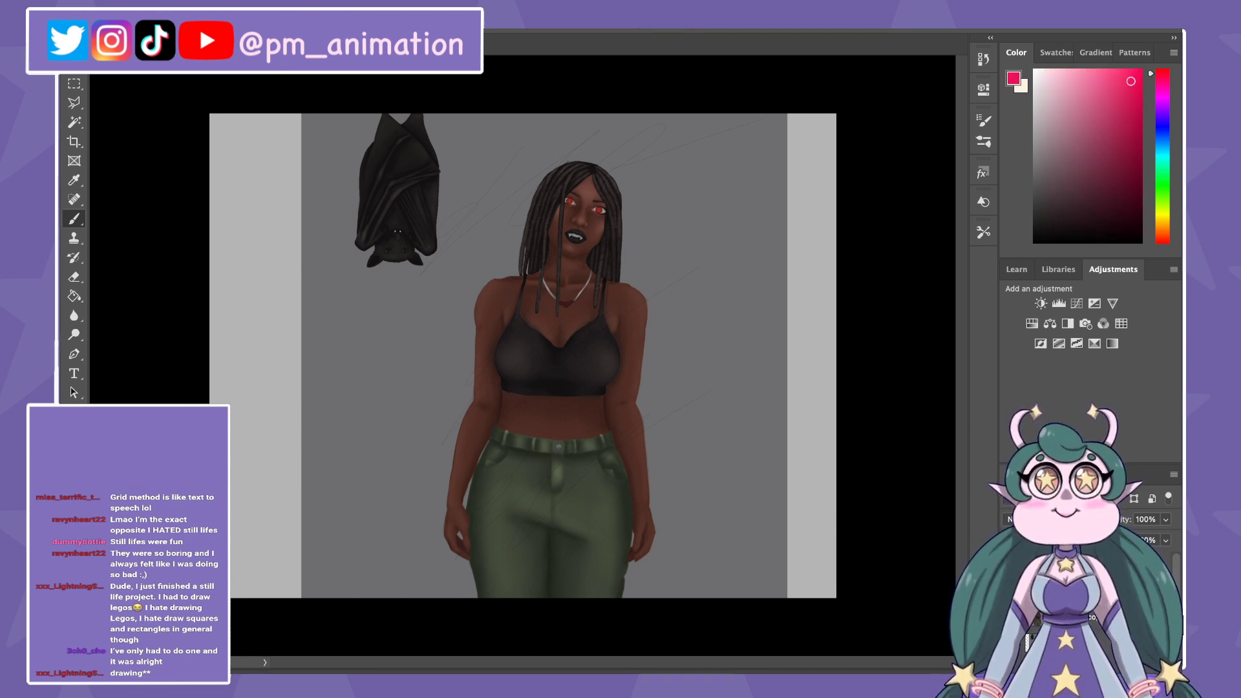
{"action": "scroll", "coordinate": [582, 355], "scroll_direction": "up", "scroll_amount": 3}
{"action": "scroll", "coordinate": [582, 356], "scroll_direction": "up", "scroll_amount": 2}
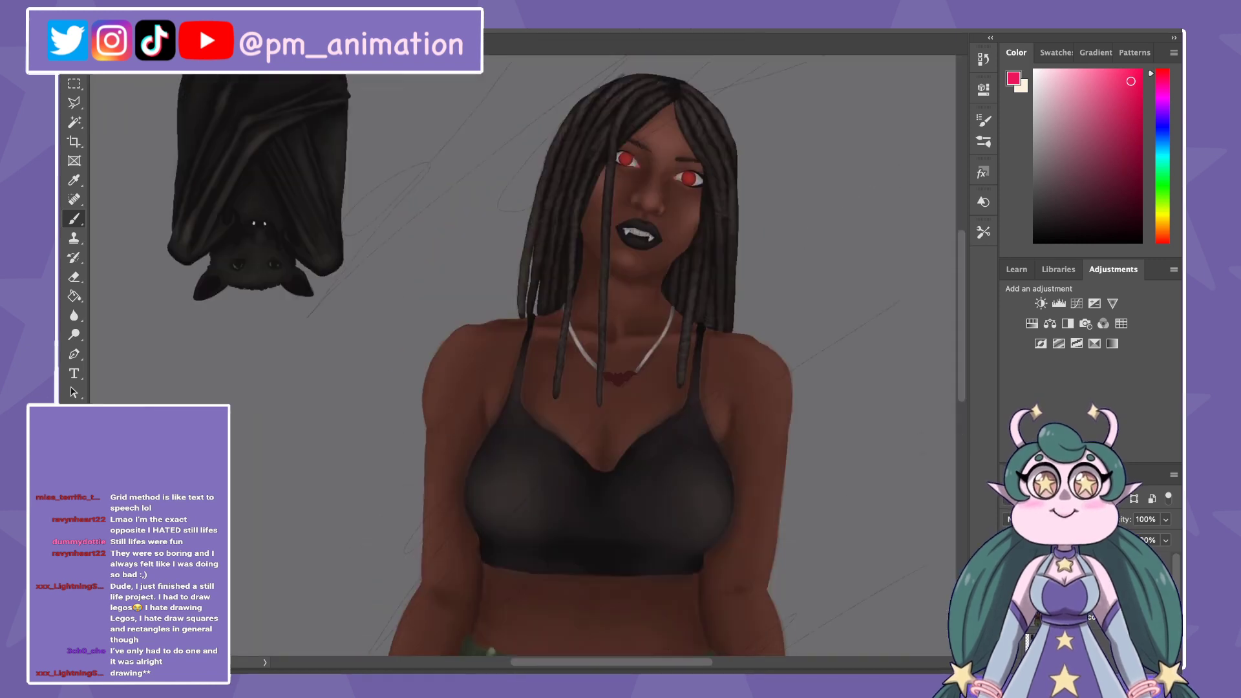
{"action": "key", "text": "ctrl+0"}
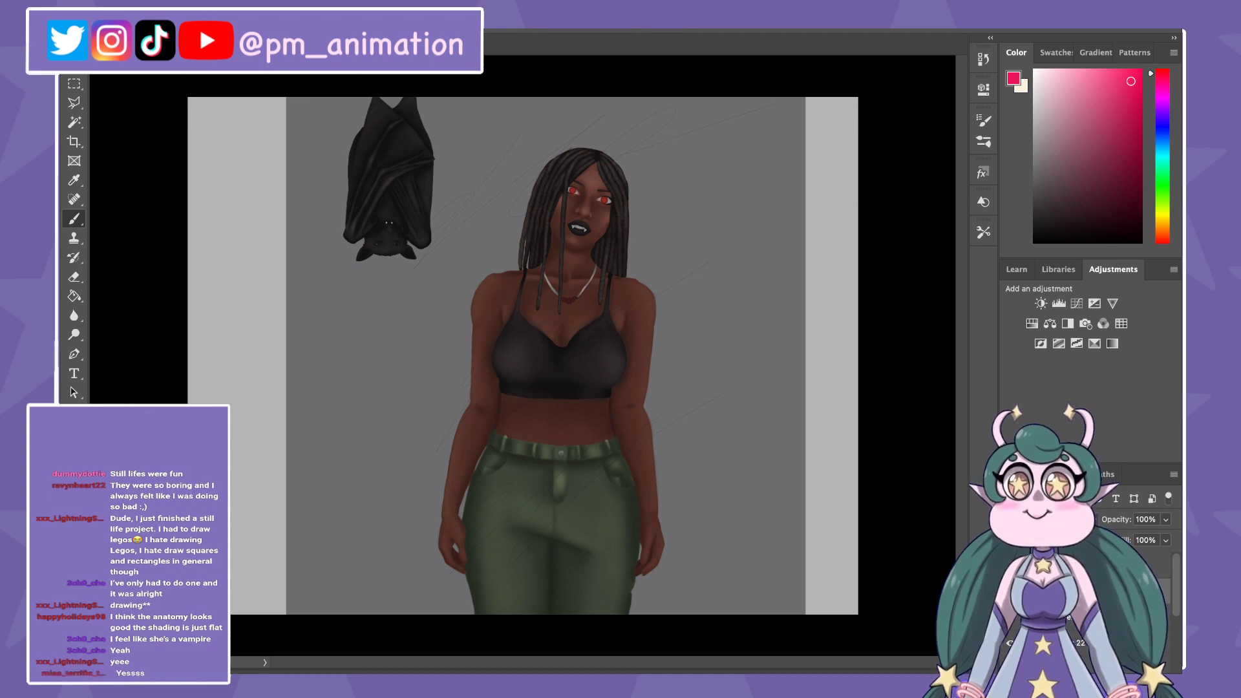
{"action": "key", "text": "ctrl+equal"}
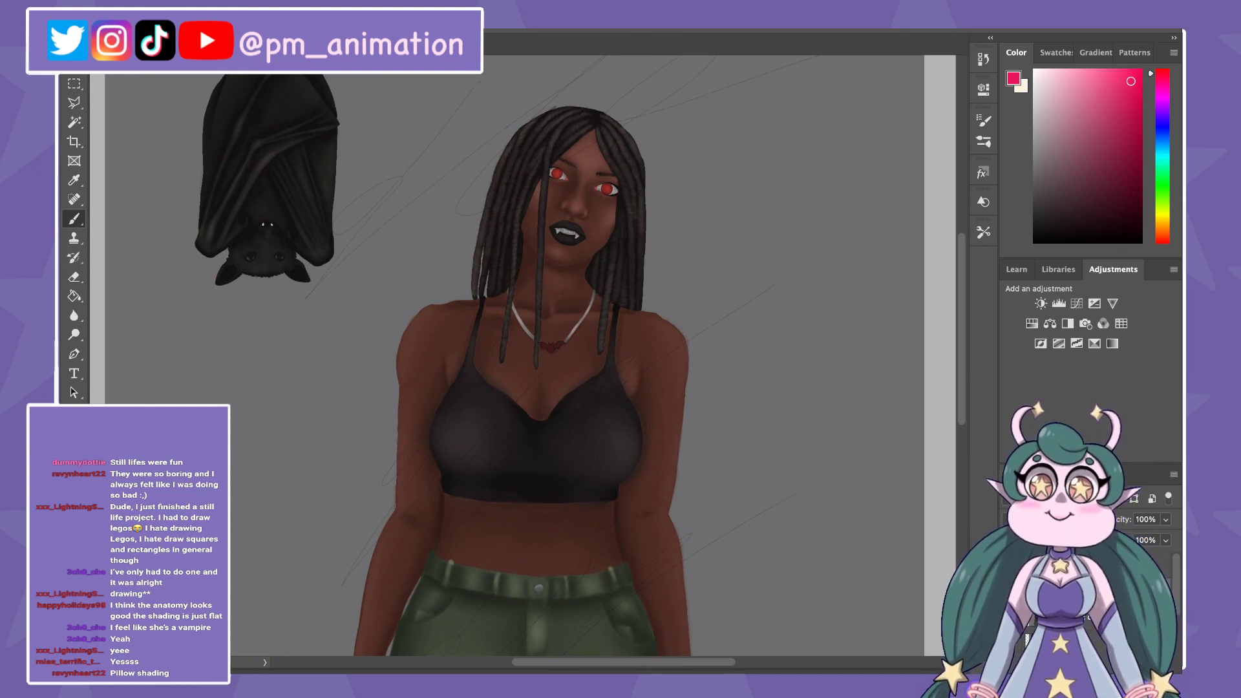
{"action": "scroll", "coordinate": [522, 355], "scroll_direction": "down", "scroll_amount": 2}
{"action": "scroll", "coordinate": [522, 355], "scroll_direction": "up", "scroll_amount": 1}
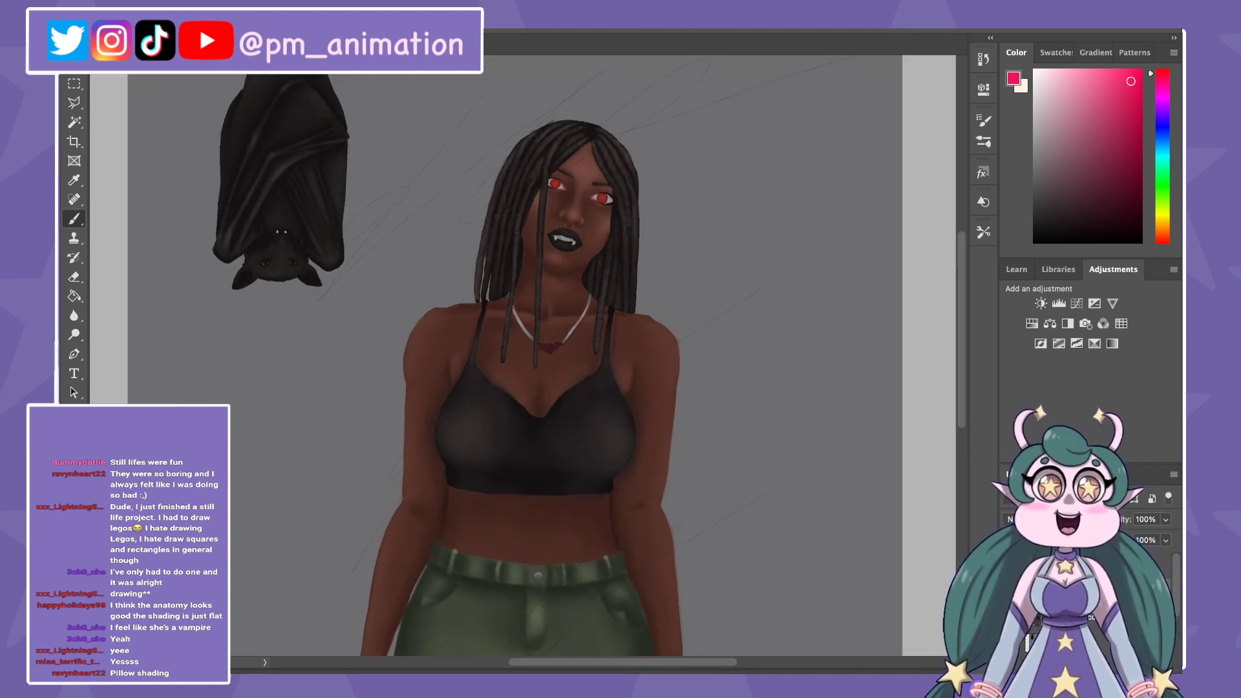
{"action": "scroll", "coordinate": [537, 355], "scroll_direction": "down", "scroll_amount": 5}
{"action": "scroll", "coordinate": [536, 355], "scroll_direction": "up", "scroll_amount": 5}
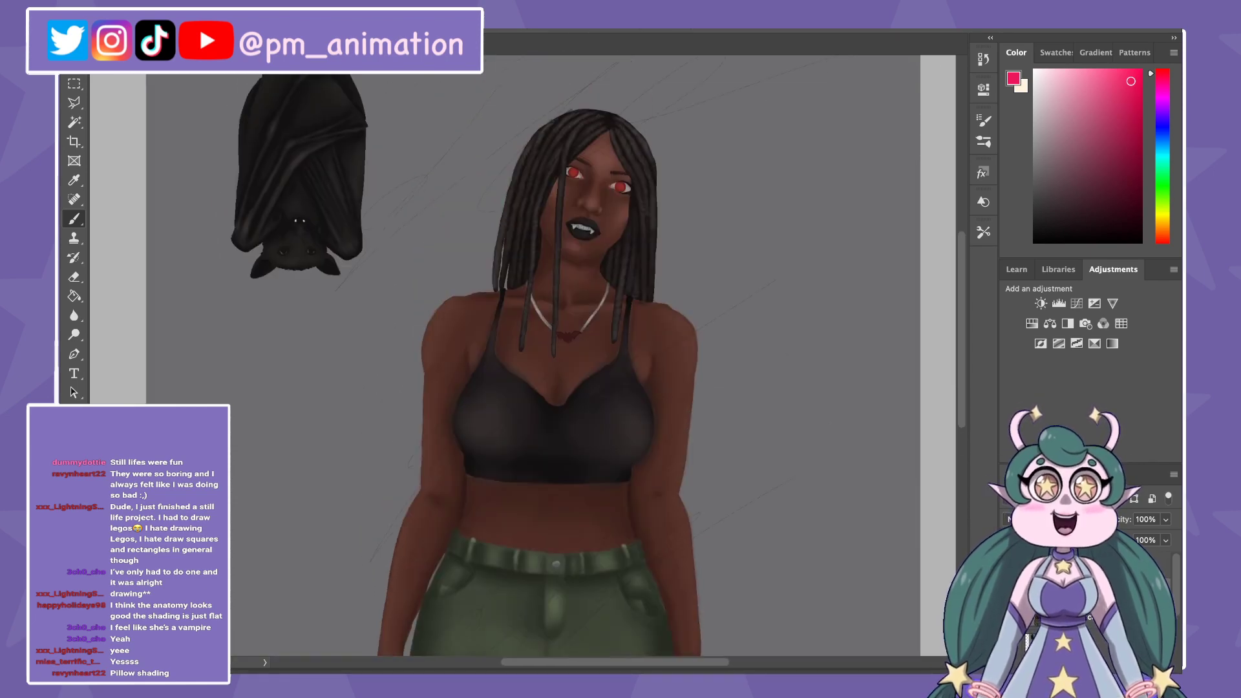
{"action": "scroll", "coordinate": [522, 356], "scroll_direction": "down", "scroll_amount": 2}
{"action": "scroll", "coordinate": [522, 356], "scroll_direction": "right", "scroll_amount": 2}
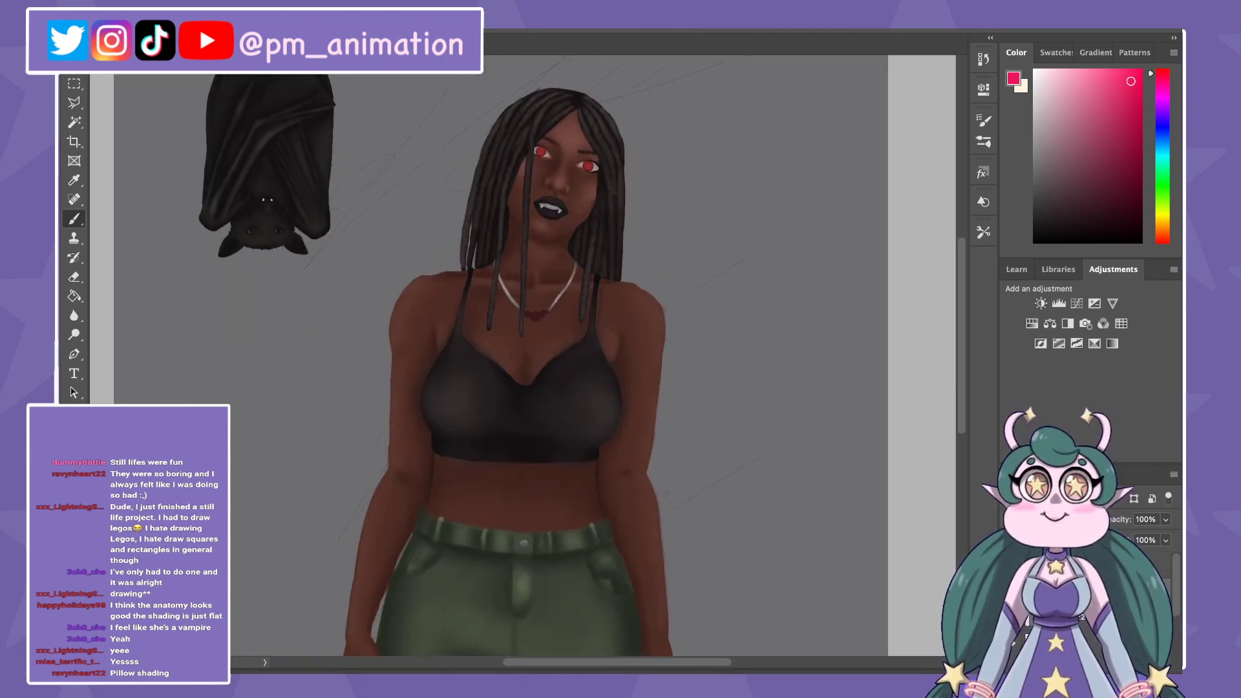
{"action": "scroll", "coordinate": [522, 355], "scroll_direction": "down", "scroll_amount": 1}
{"action": "scroll", "coordinate": [522, 355], "scroll_direction": "down", "scroll_amount": 2}
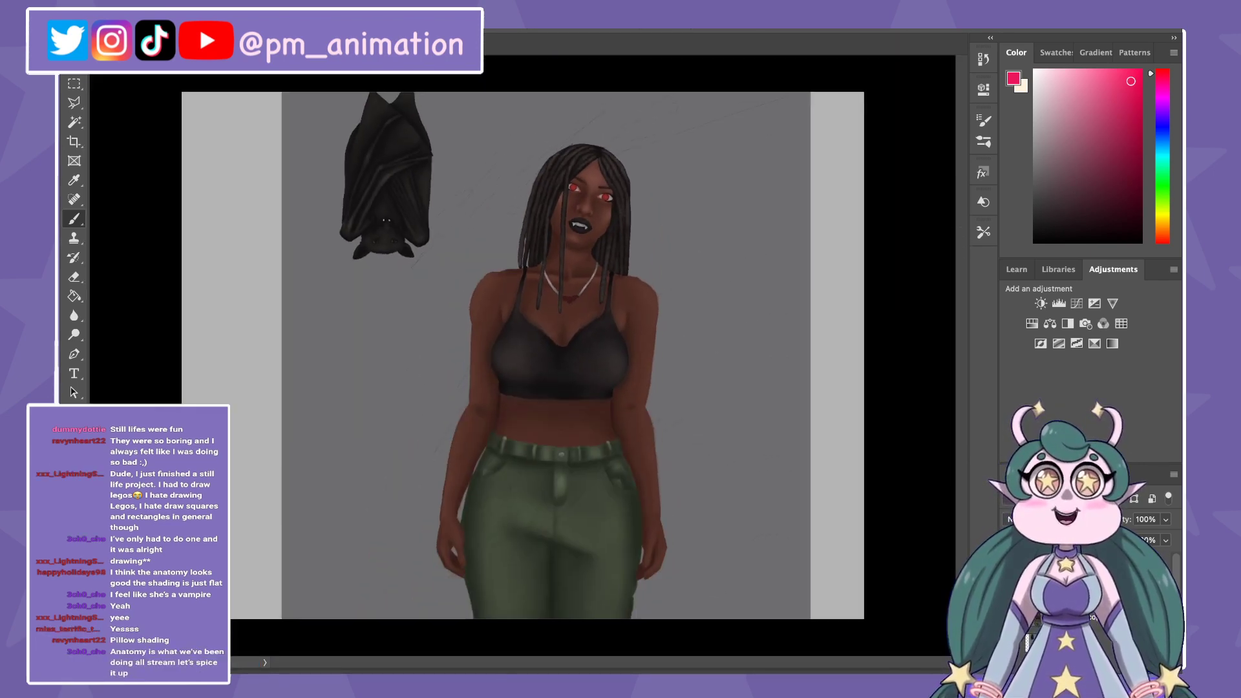
{"action": "scroll", "coordinate": [522, 356], "scroll_direction": "down", "scroll_amount": 1}
{"action": "scroll", "coordinate": [524, 362], "scroll_direction": "up", "scroll_amount": 1}
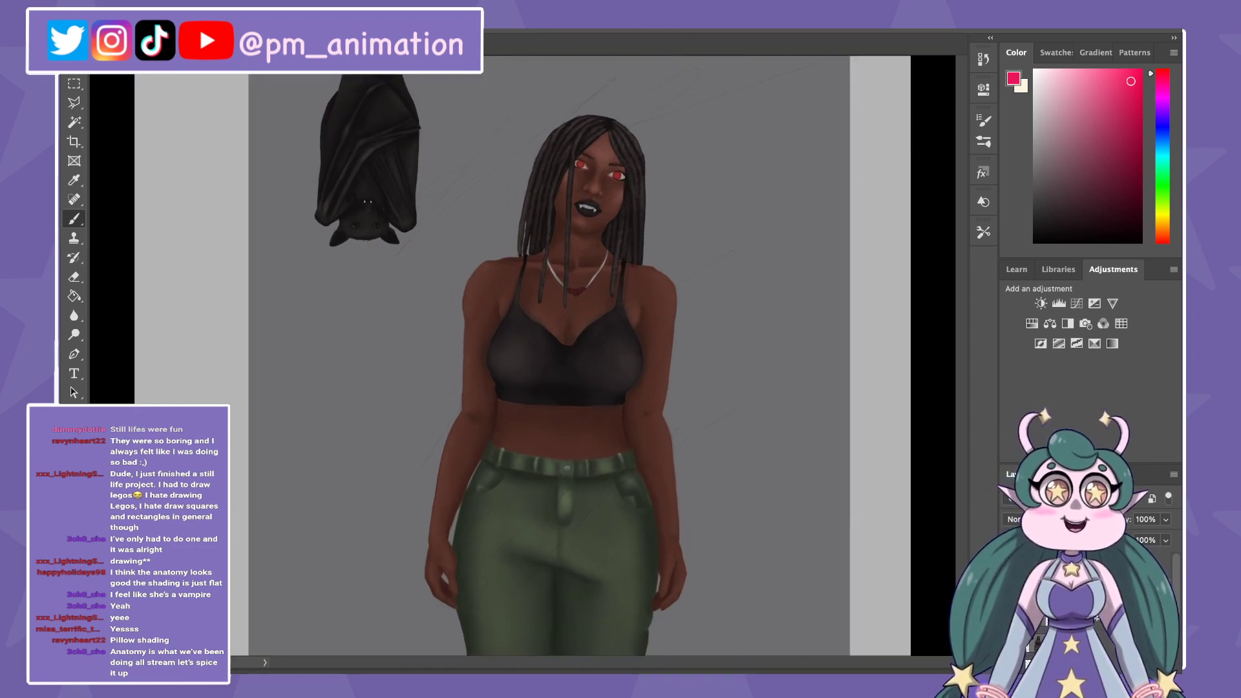
Step: Adjust the hue and settle on a deep maroon paint colour
{"action": "left_click_drag", "start_coordinate": [1163, 73], "coordinate": [1162, 111]}
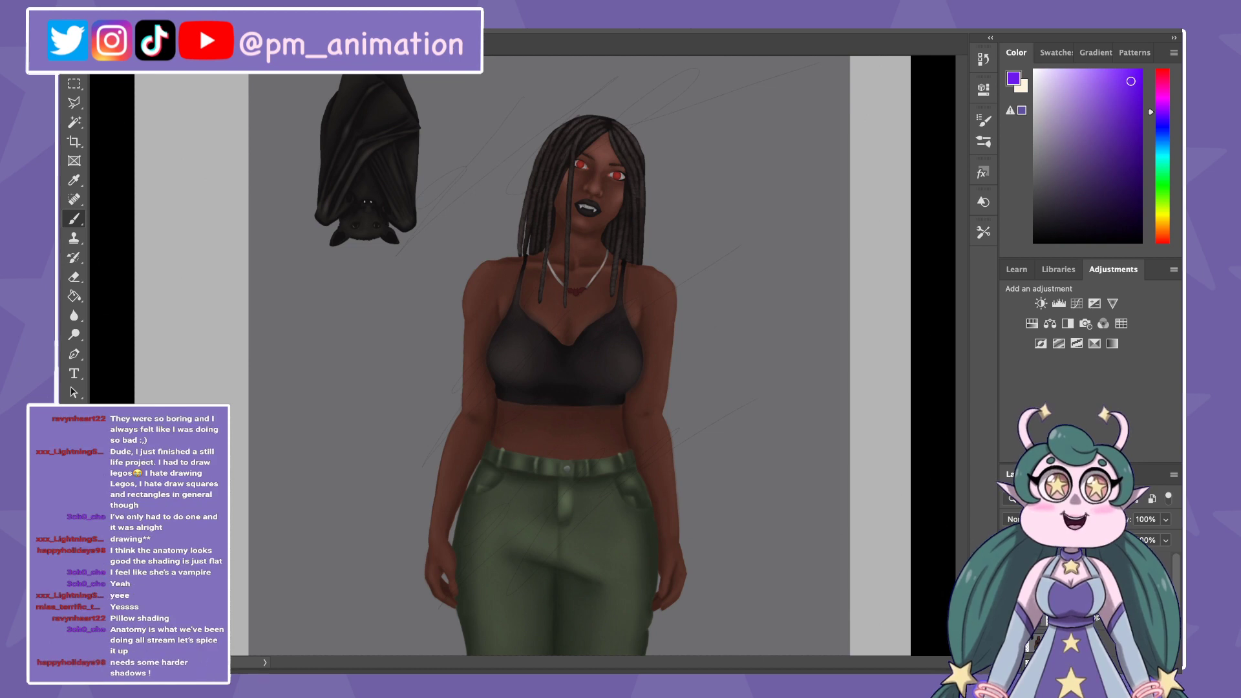
{"action": "left_click", "coordinate": [1132, 194]}
{"action": "scroll", "coordinate": [525, 341], "scroll_direction": "up", "scroll_amount": 1}
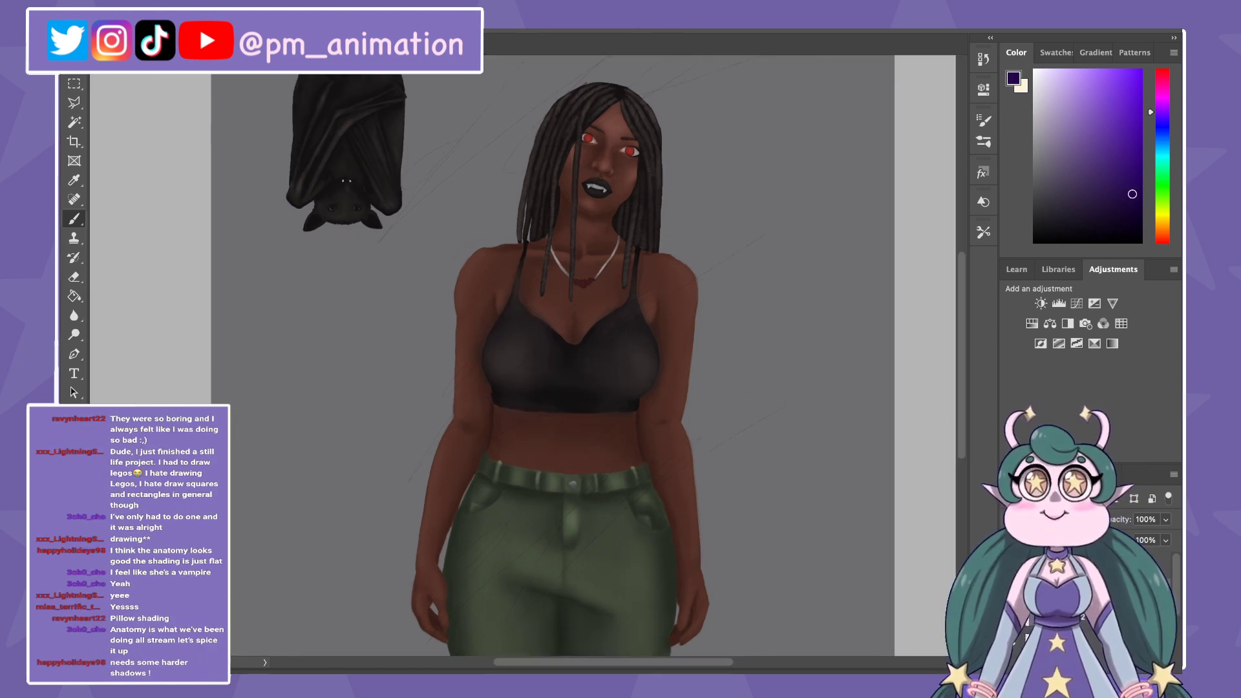
{"action": "left_click", "coordinate": [1163, 71]}
{"action": "scroll", "coordinate": [580, 129], "scroll_direction": "up", "scroll_amount": 1}
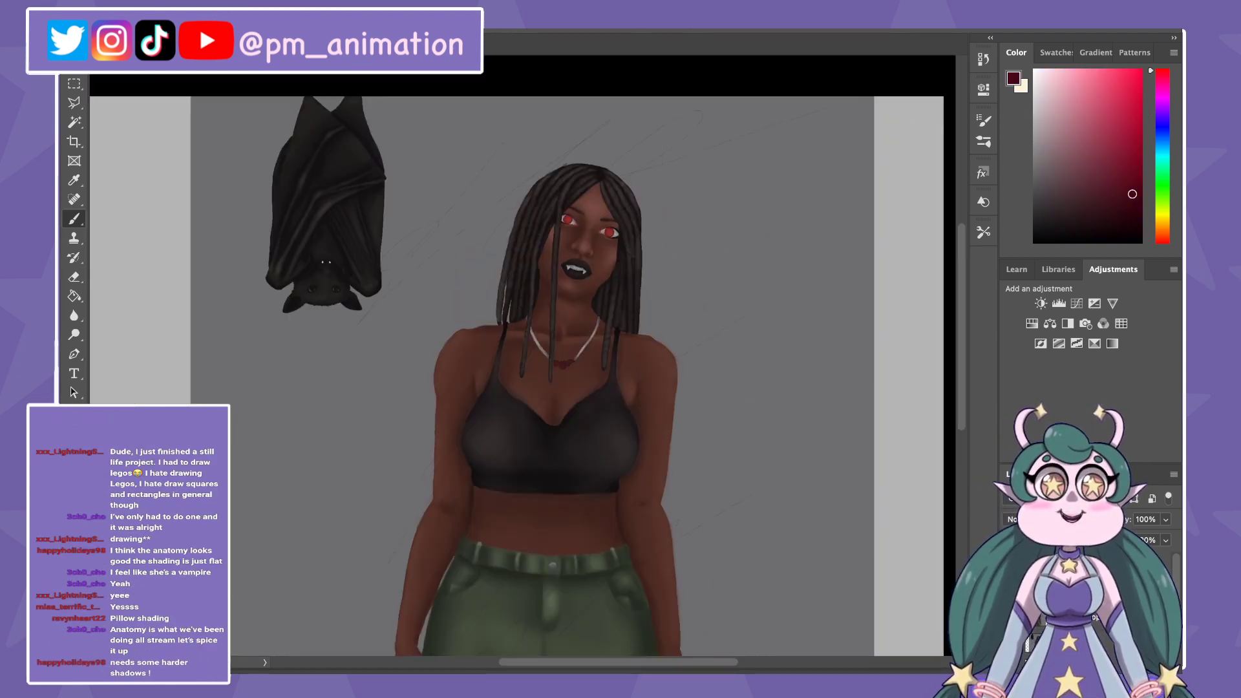
{"action": "scroll", "coordinate": [580, 129], "scroll_direction": "up", "scroll_amount": 1}
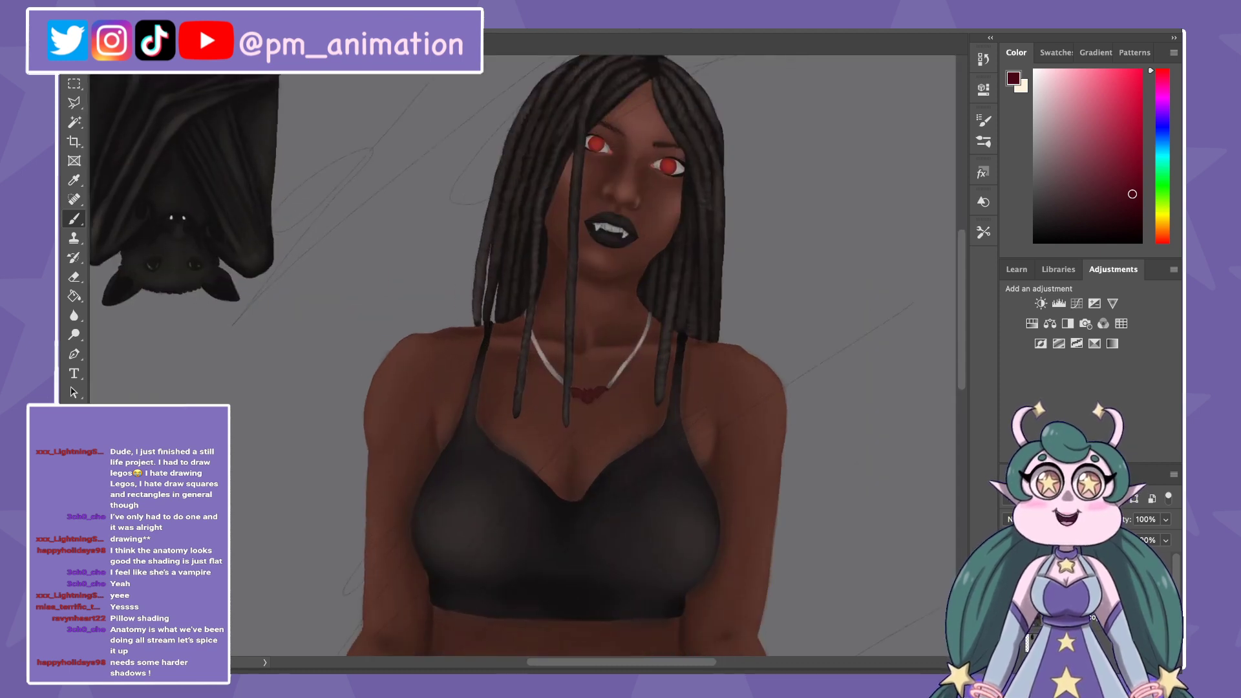
Step: Paint a dark maroon shadow band beneath the jaw and chin, redoing the first test strokes
{"action": "left_click_drag", "start_coordinate": [560, 241], "coordinate": [548, 259]}
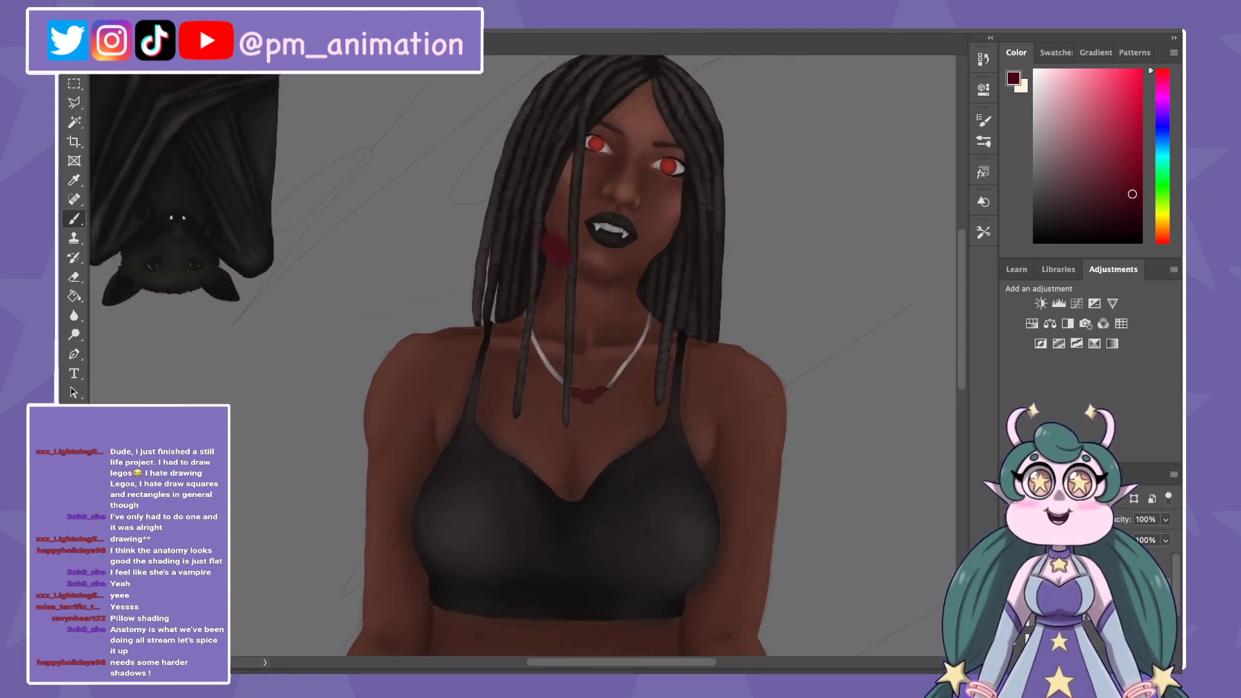
{"action": "key", "text": "e"}
{"action": "mouse_move", "coordinate": [558, 237]}
{"action": "left_mouse_down"}
{"action": "mouse_move", "coordinate": [550, 257]}
{"action": "mouse_move", "coordinate": [600, 284]}
{"action": "mouse_move", "coordinate": [638, 271]}
{"action": "left_mouse_up"}
{"action": "key", "text": "b"}
{"action": "left_click", "coordinate": [1136, 219]}
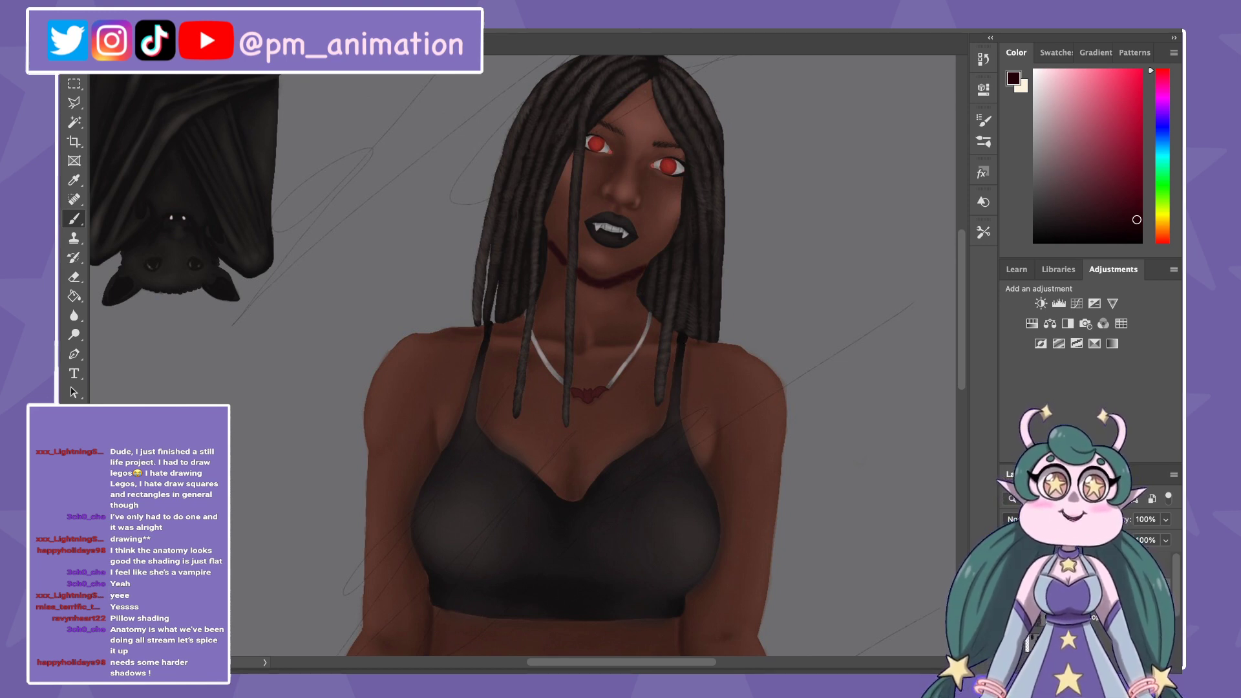
{"action": "key", "text": "ctrl+z"}
{"action": "left_click_drag", "start_coordinate": [548, 242], "coordinate": [646, 268]}
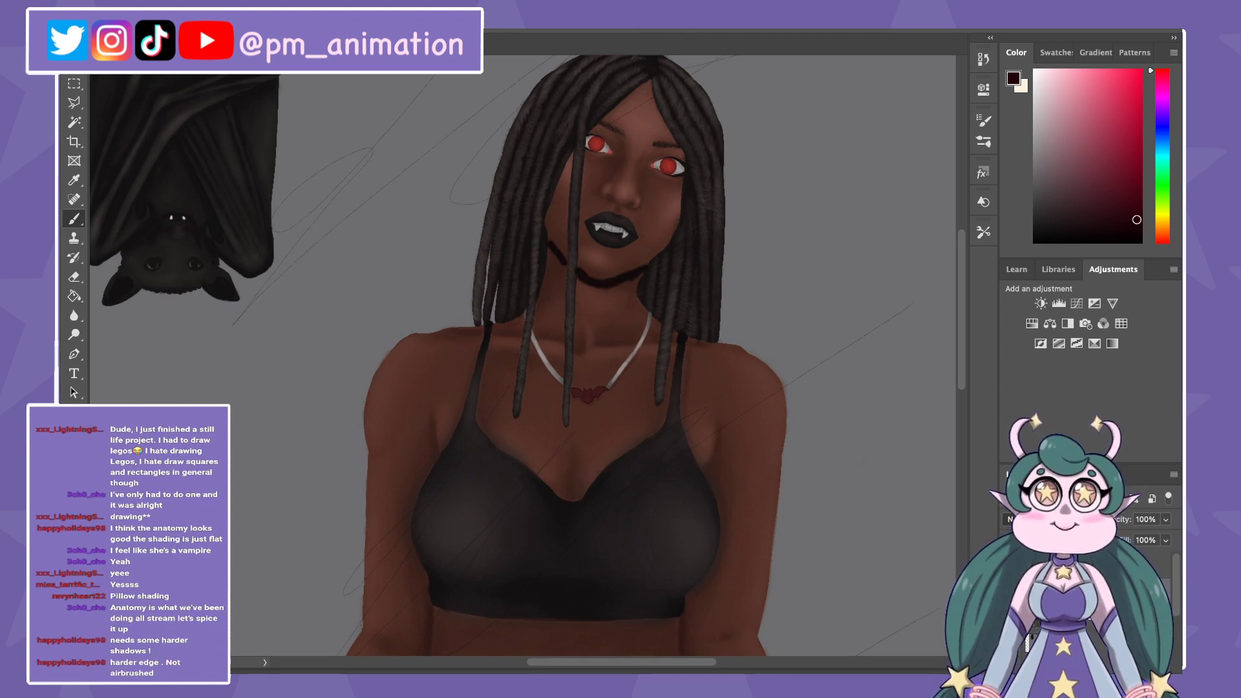
{"action": "left_click_drag", "start_coordinate": [579, 278], "coordinate": [642, 271]}
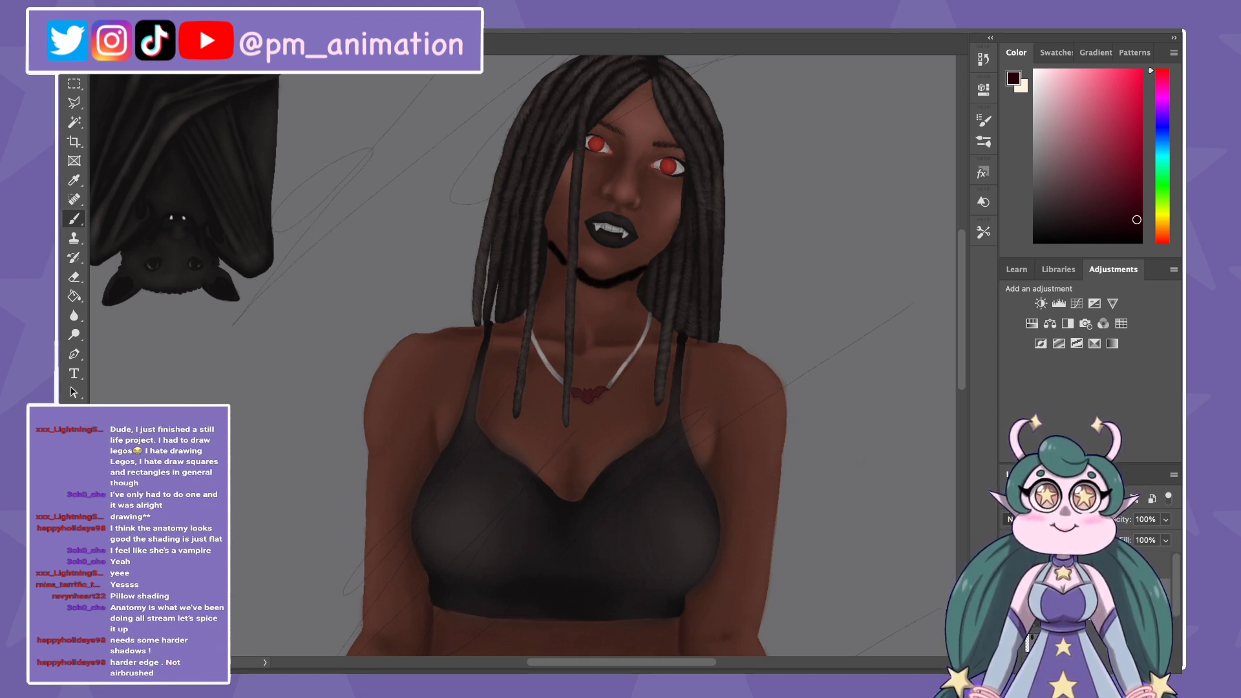
{"action": "key", "text": "ctrl+z"}
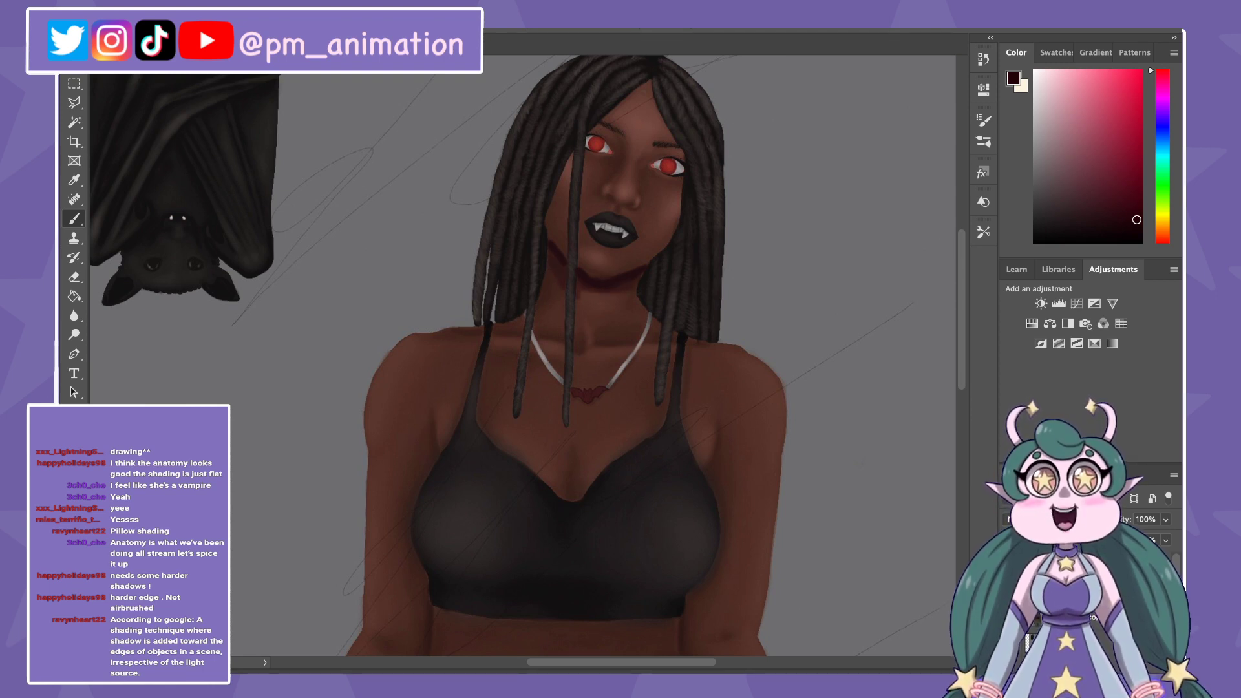
{"action": "key", "text": "e"}
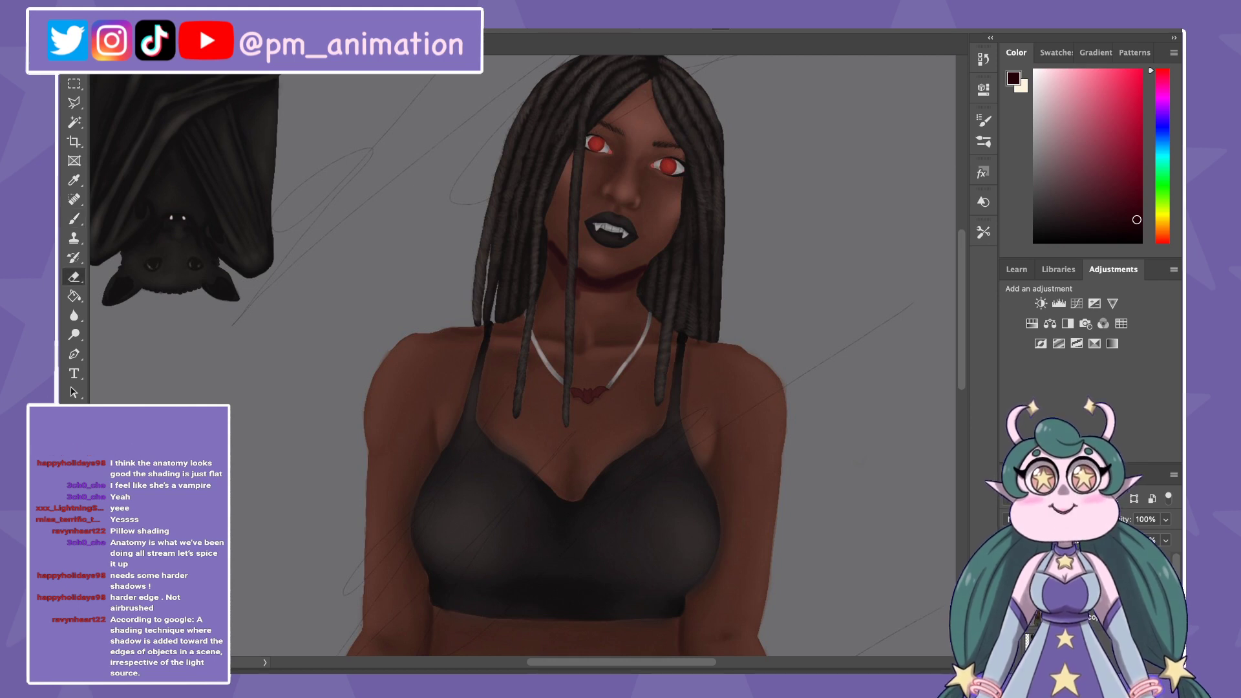
{"action": "key", "text": "b"}
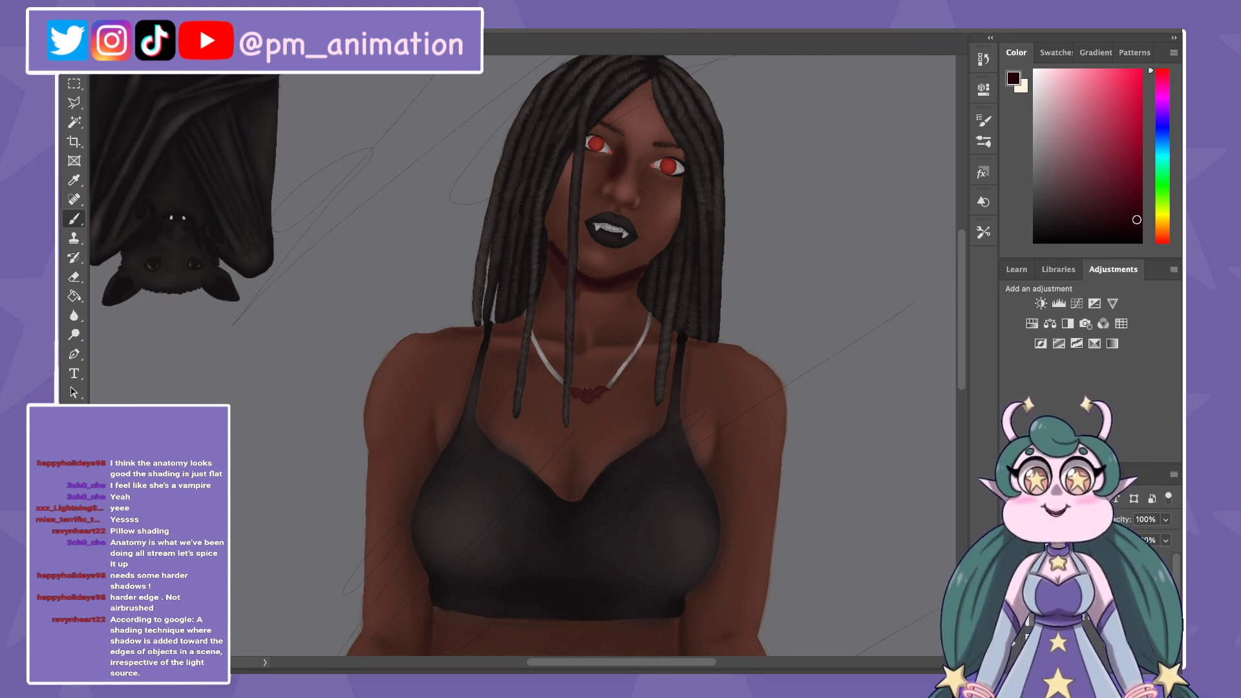
Step: Brush dark red shadows above the right eye and along the forehead hairline, then zoom out
{"action": "scroll", "coordinate": [521, 353], "scroll_direction": "up", "scroll_amount": 3}
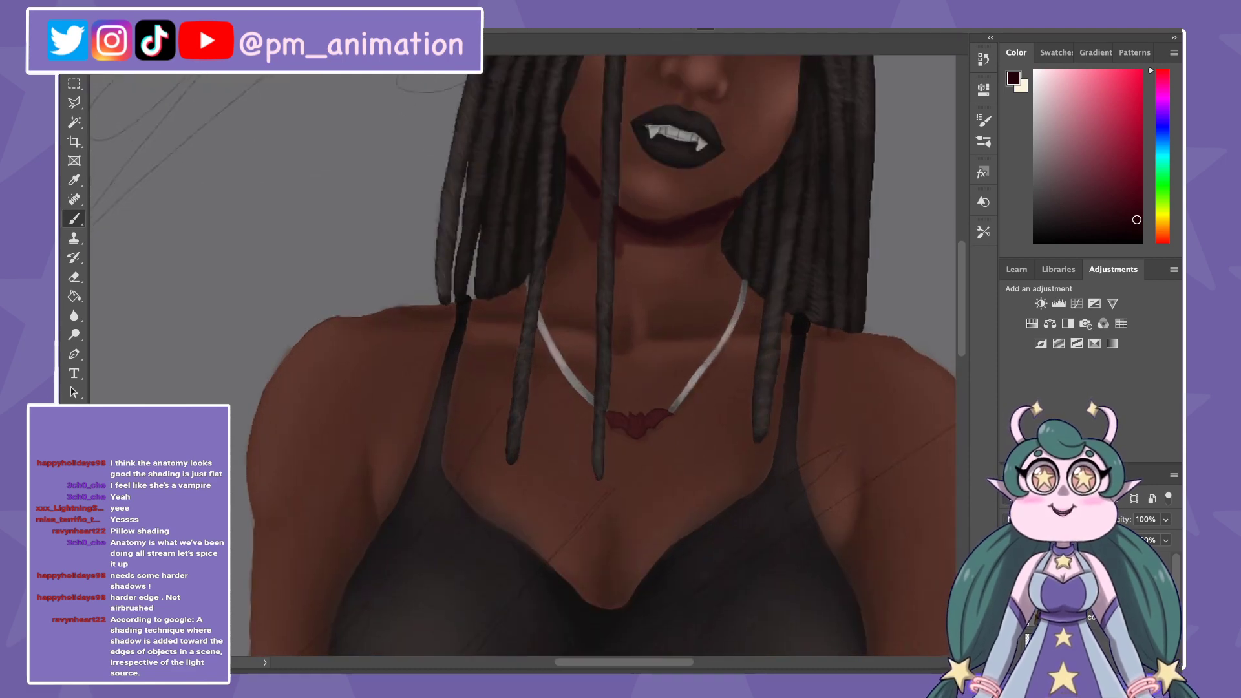
{"action": "scroll", "coordinate": [502, 360], "scroll_direction": "up", "scroll_amount": 3}
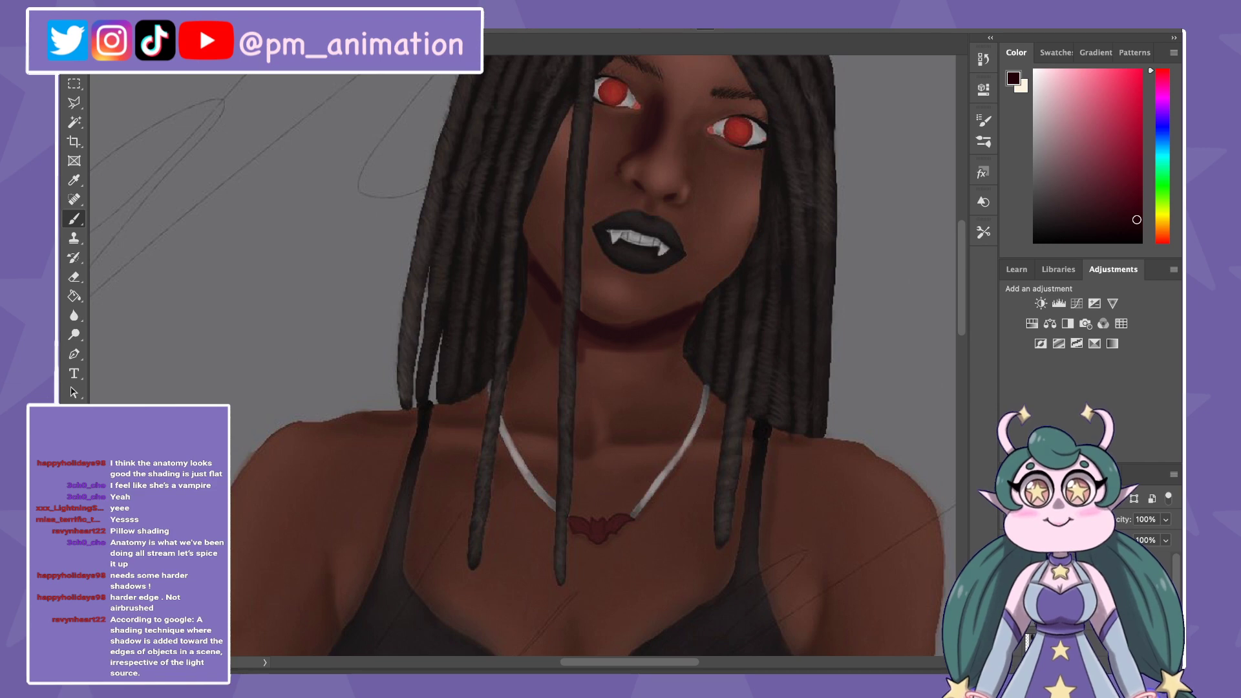
{"action": "scroll", "coordinate": [589, 355], "scroll_direction": "up", "scroll_amount": 3}
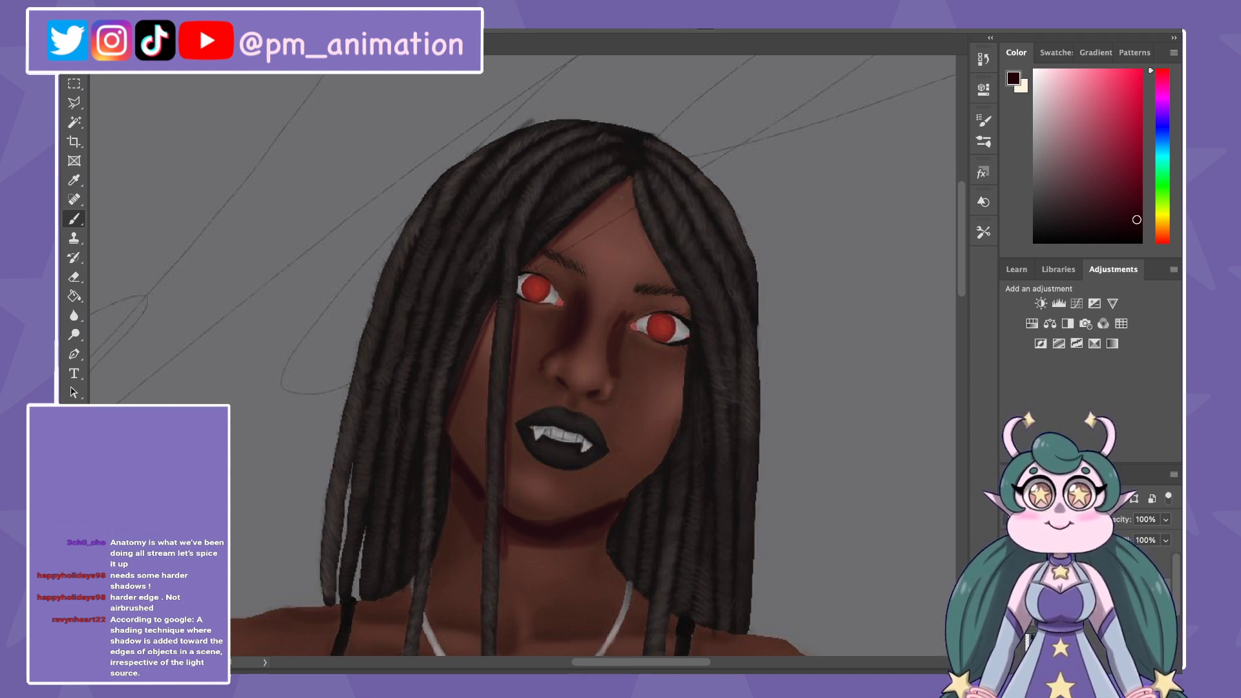
{"action": "mouse_move", "coordinate": [632, 309]}
{"action": "left_mouse_down"}
{"action": "mouse_move", "coordinate": [683, 306]}
{"action": "mouse_move", "coordinate": [671, 284]}
{"action": "left_mouse_up"}
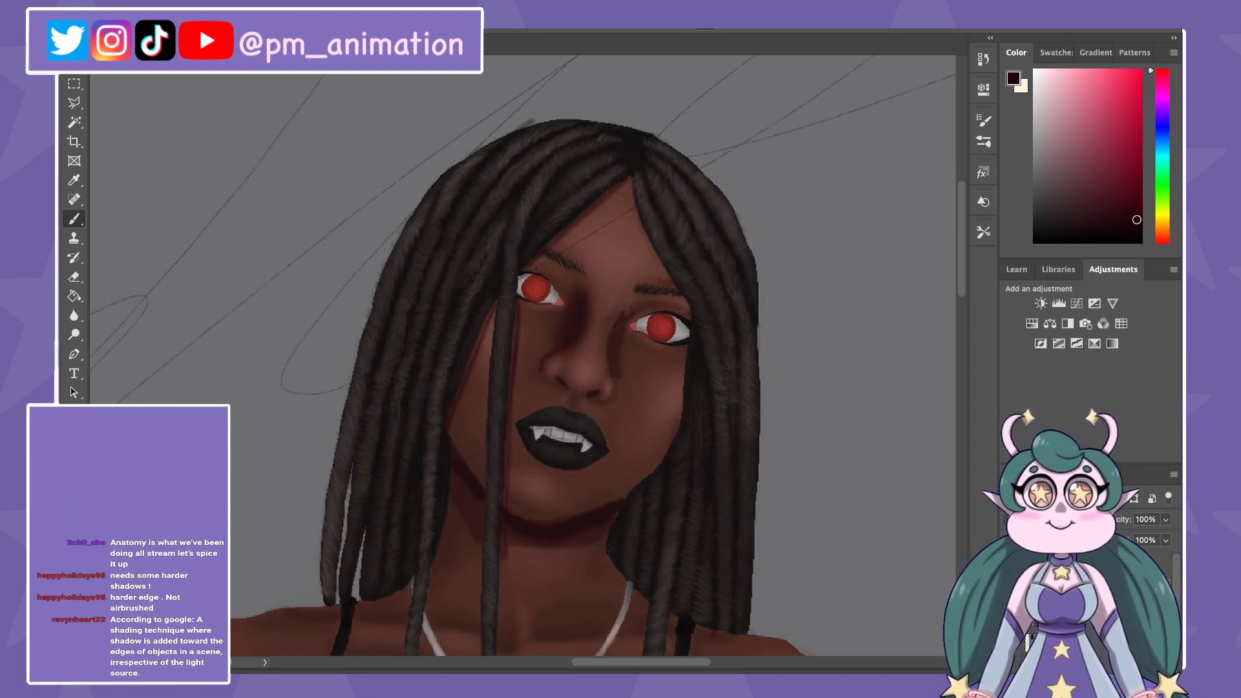
{"action": "left_click_drag", "start_coordinate": [633, 186], "coordinate": [662, 279]}
{"action": "scroll", "coordinate": [541, 355], "scroll_direction": "down", "scroll_amount": 3}
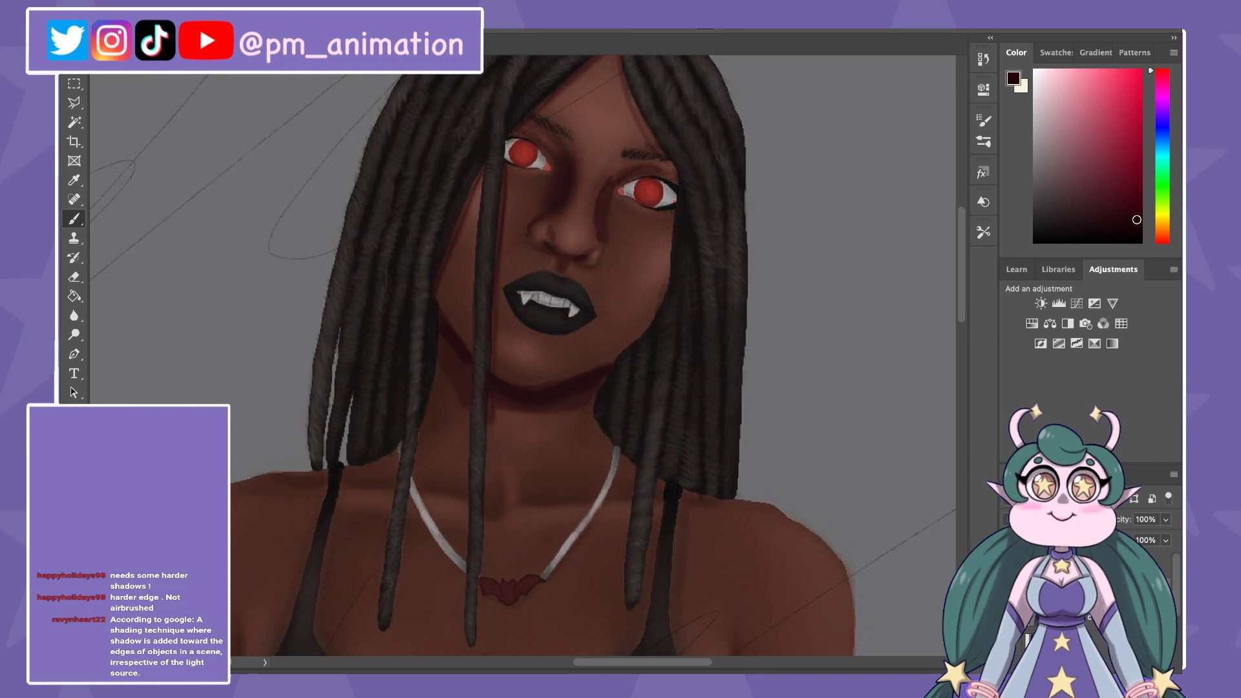
{"action": "key", "text": "ctrl+minus"}
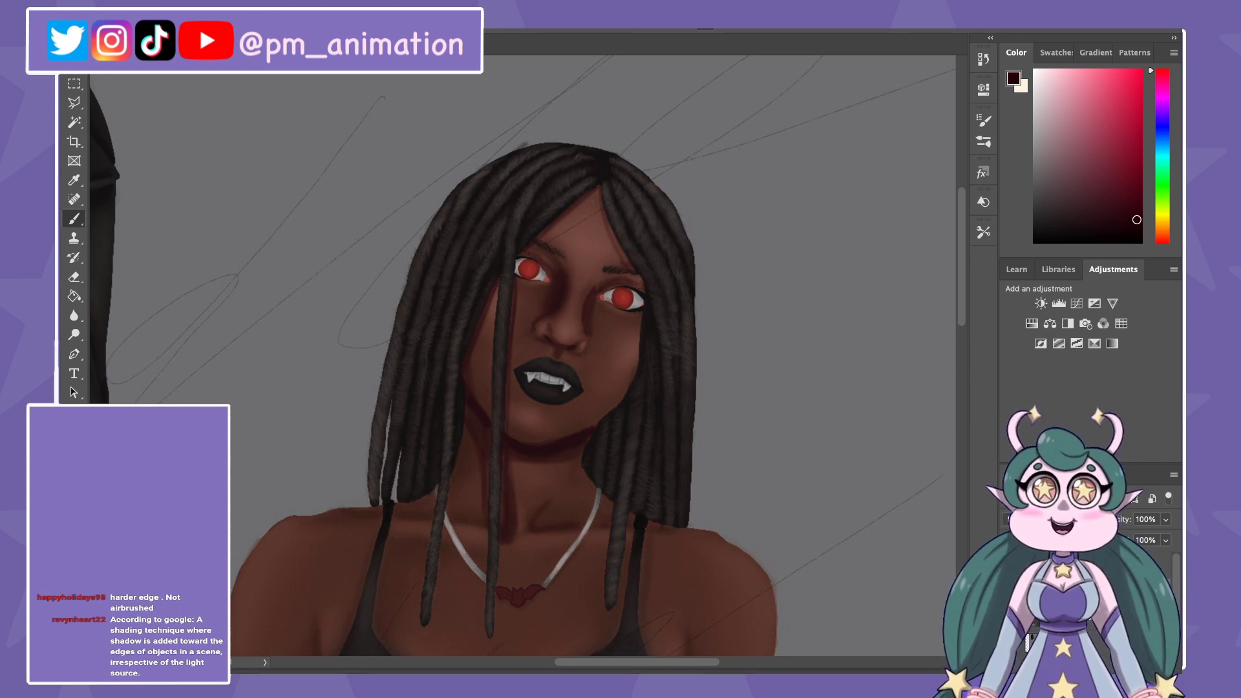
{"action": "scroll", "coordinate": [517, 356], "scroll_direction": "down", "scroll_amount": 5}
{"action": "scroll", "coordinate": [517, 355], "scroll_direction": "up", "scroll_amount": 2}
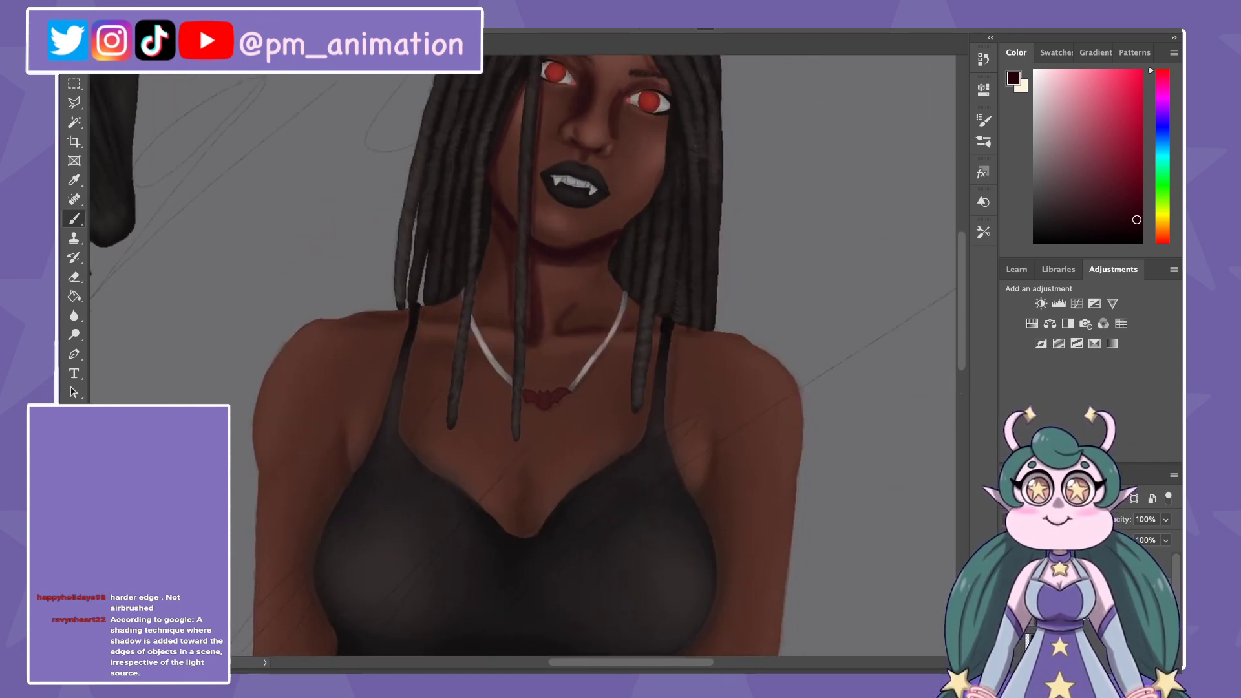
{"action": "scroll", "coordinate": [517, 355], "scroll_direction": "up", "scroll_amount": 3}
{"action": "scroll", "coordinate": [517, 356], "scroll_direction": "right", "scroll_amount": 2}
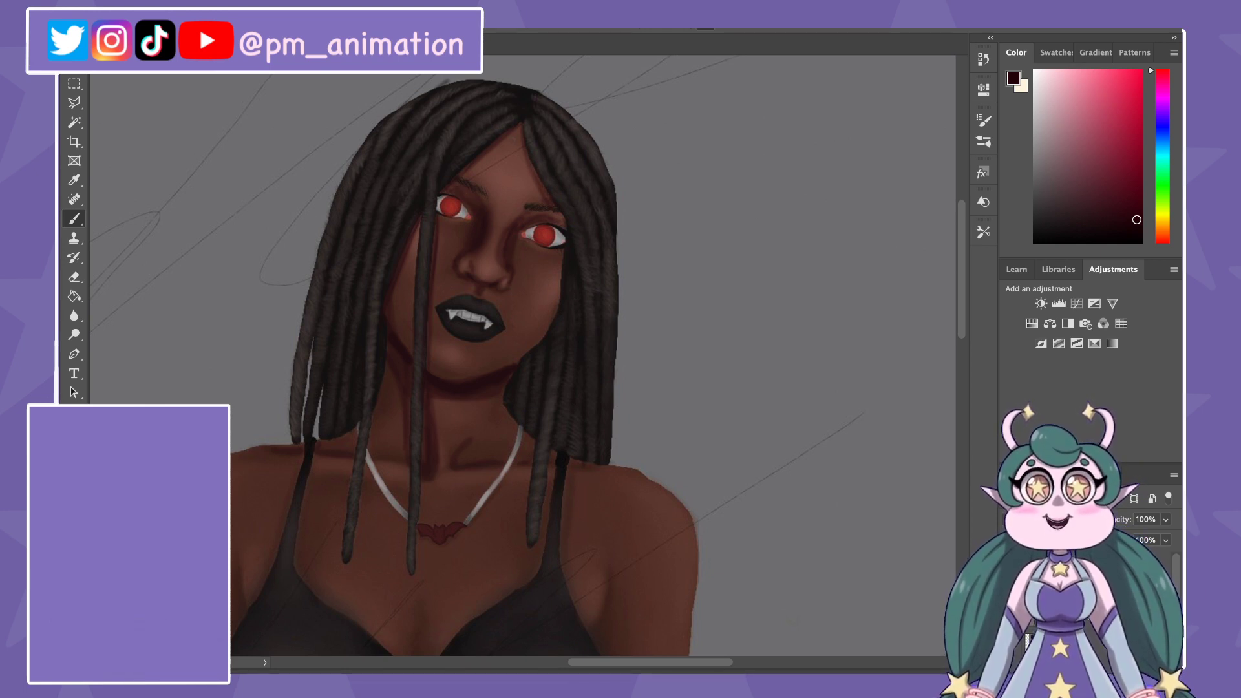
{"action": "key", "text": "e"}
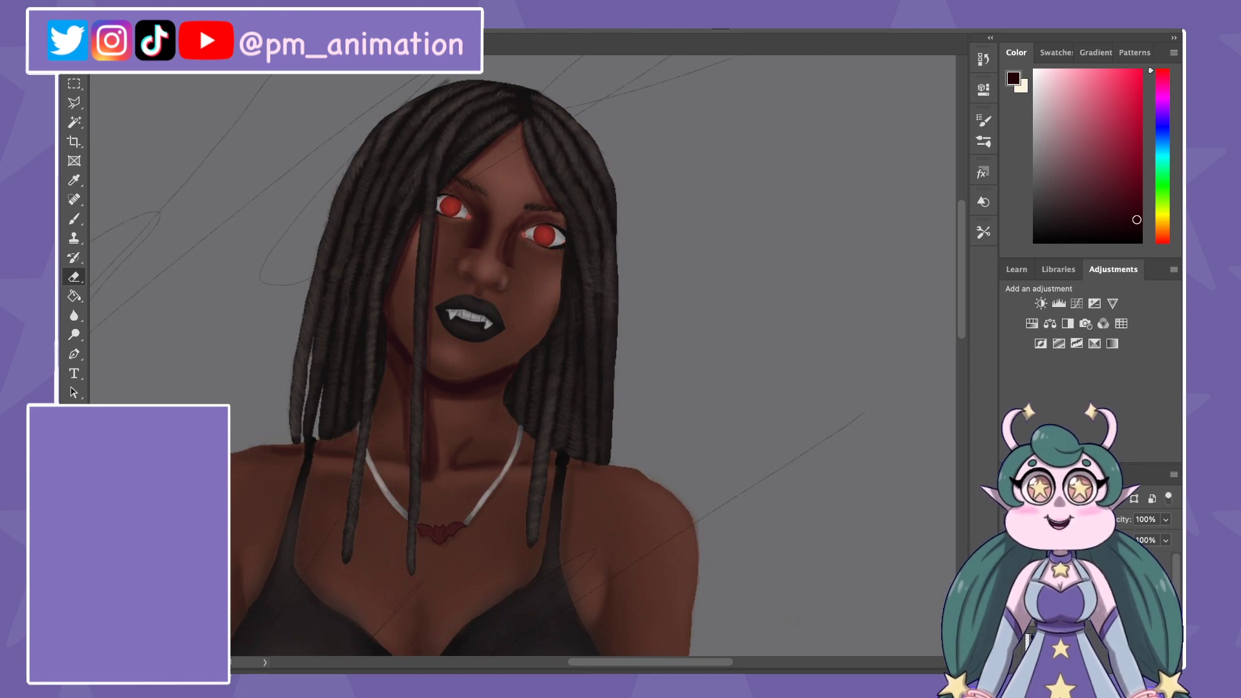
{"action": "key", "text": "b"}
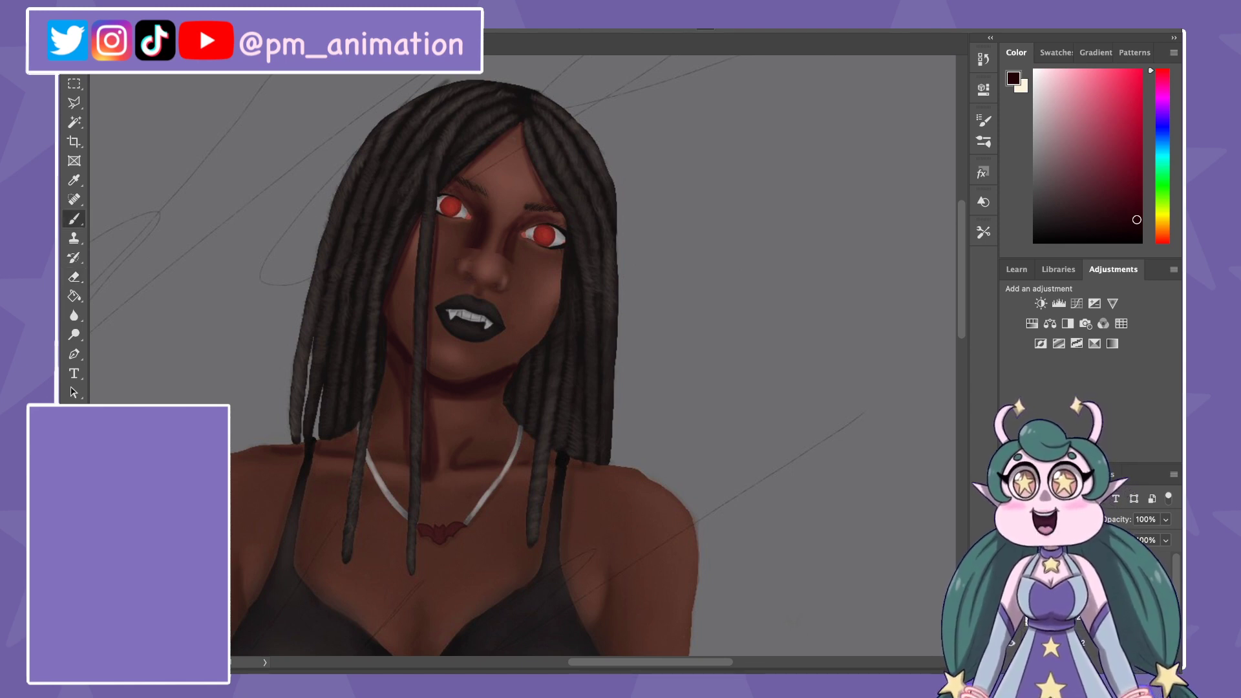
{"action": "key", "text": "e"}
{"action": "key", "text": "b"}
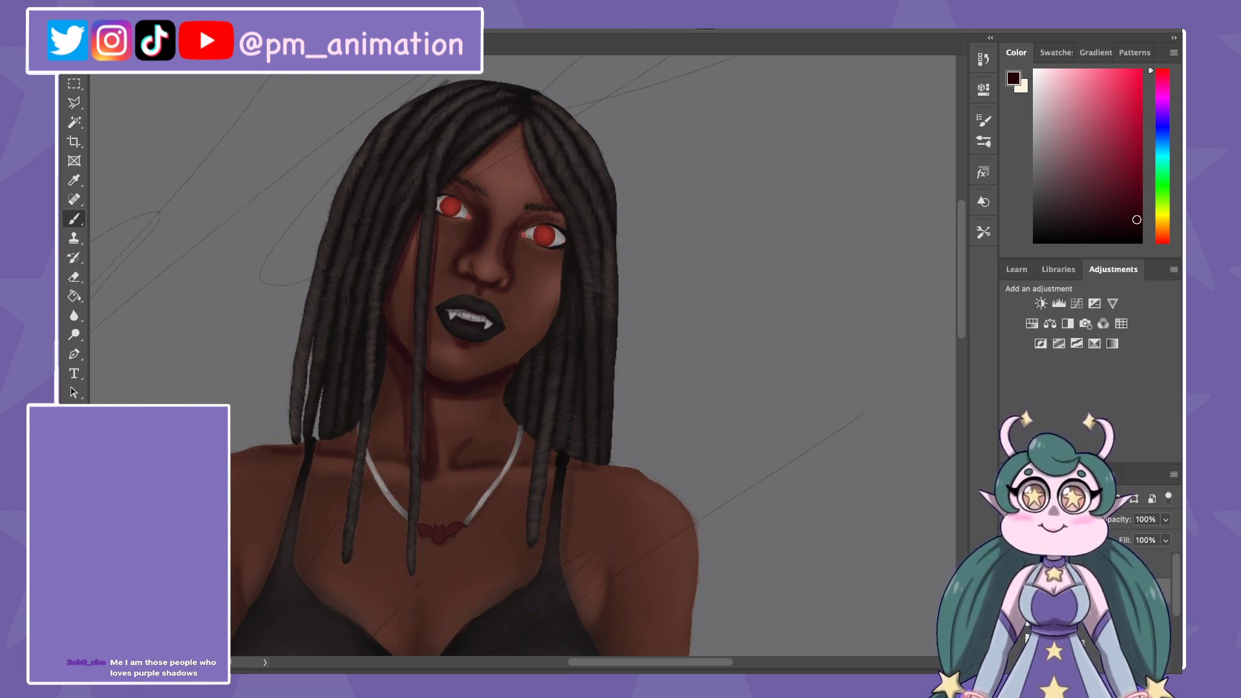
{"action": "key", "text": "ctrl+minus"}
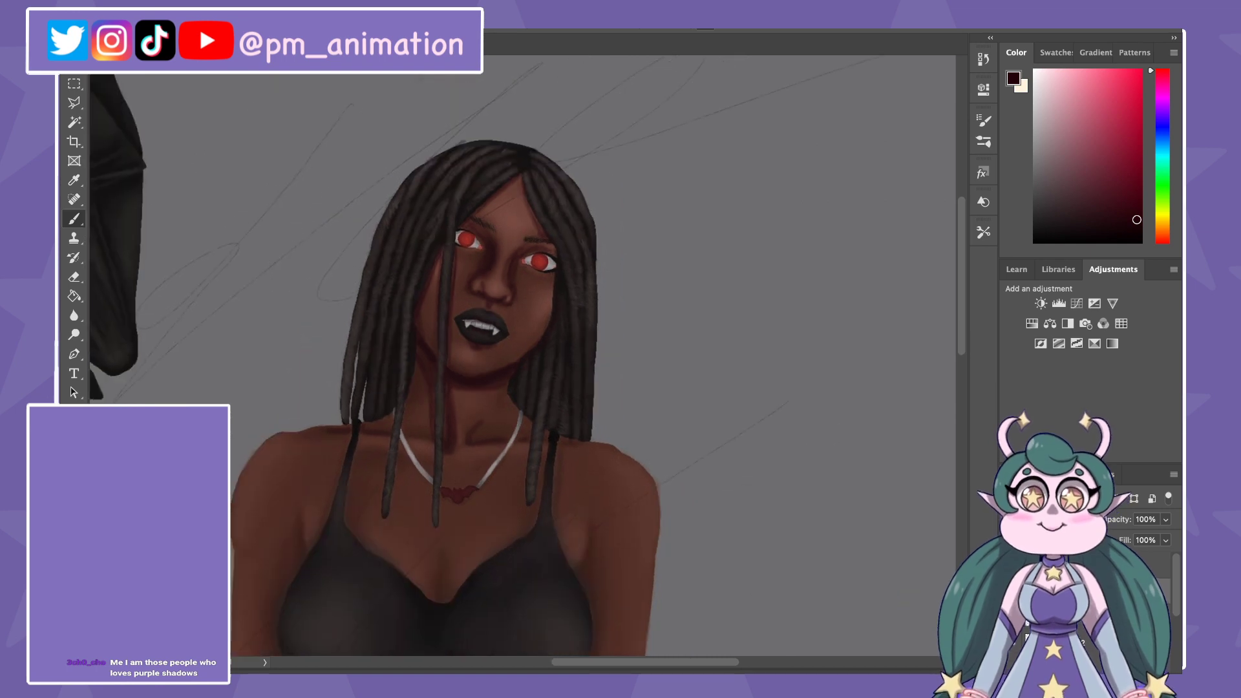
{"action": "key", "text": "ctrl+plus"}
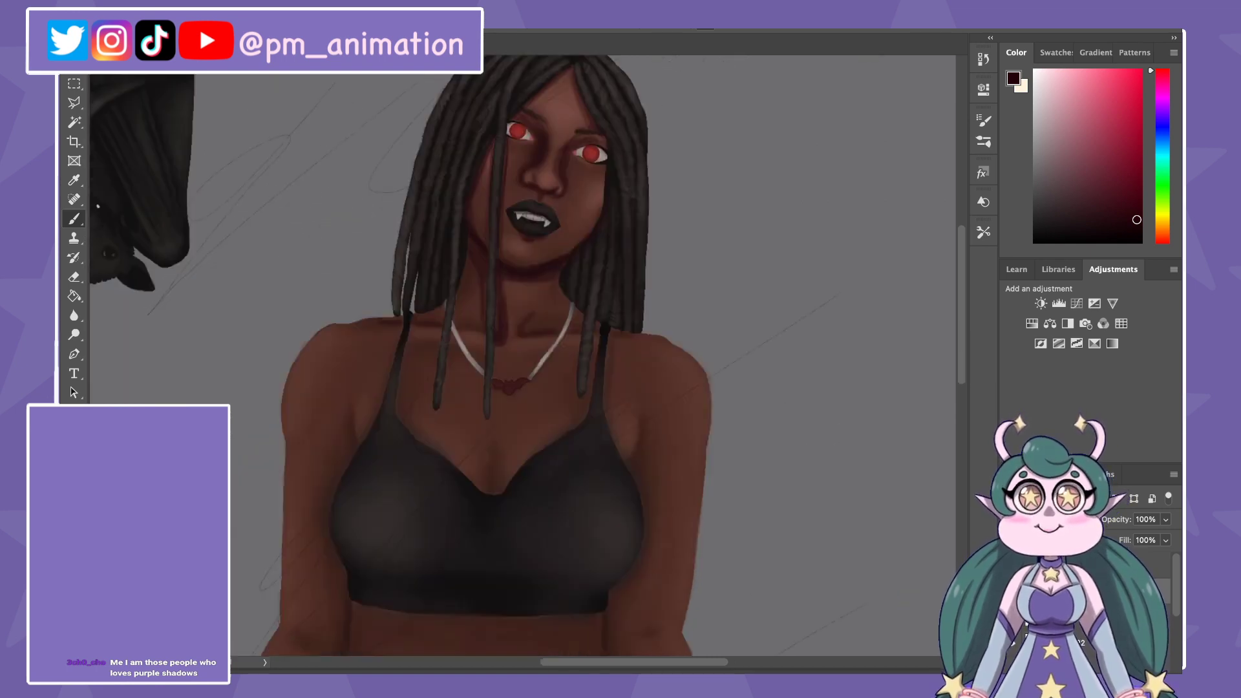
{"action": "key", "text": "e"}
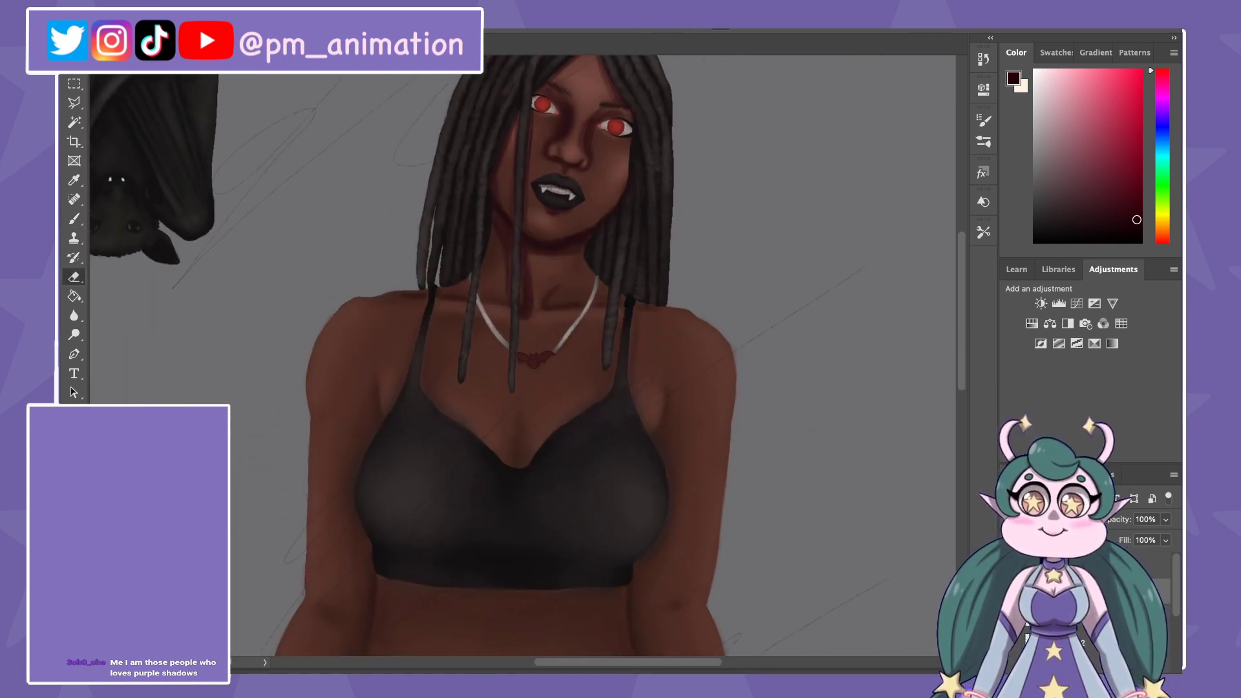
{"action": "key", "text": "b"}
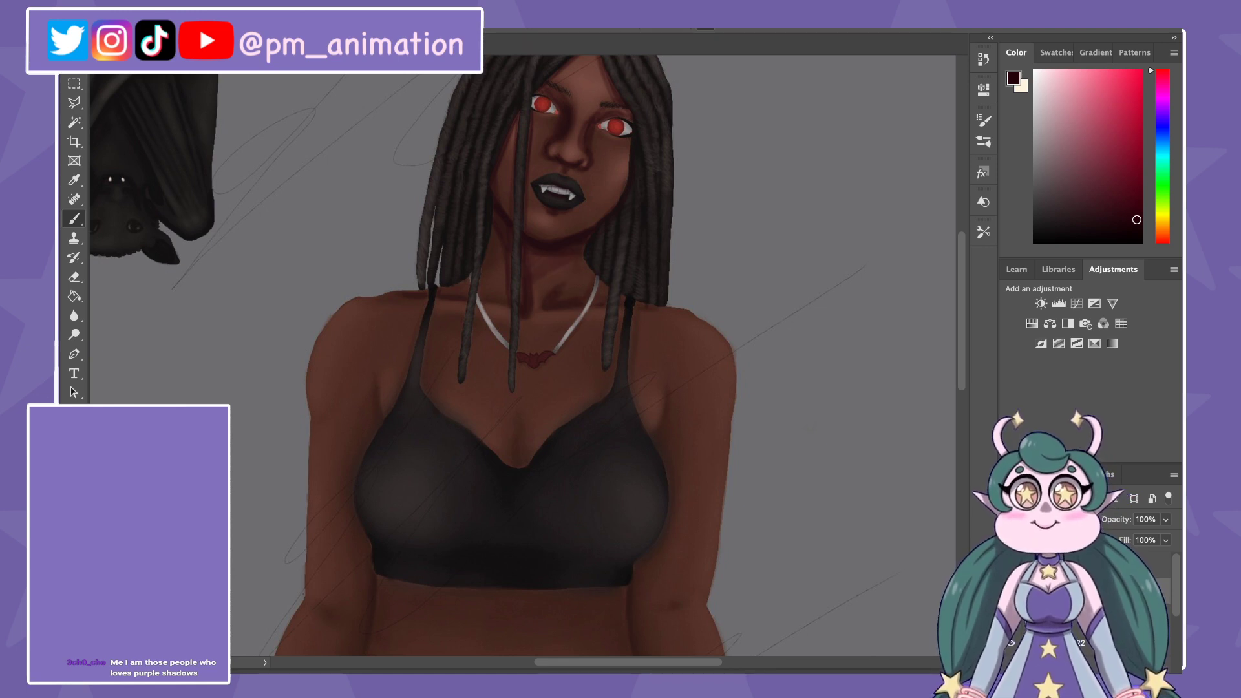
{"action": "left_click", "coordinate": [564, 275]}
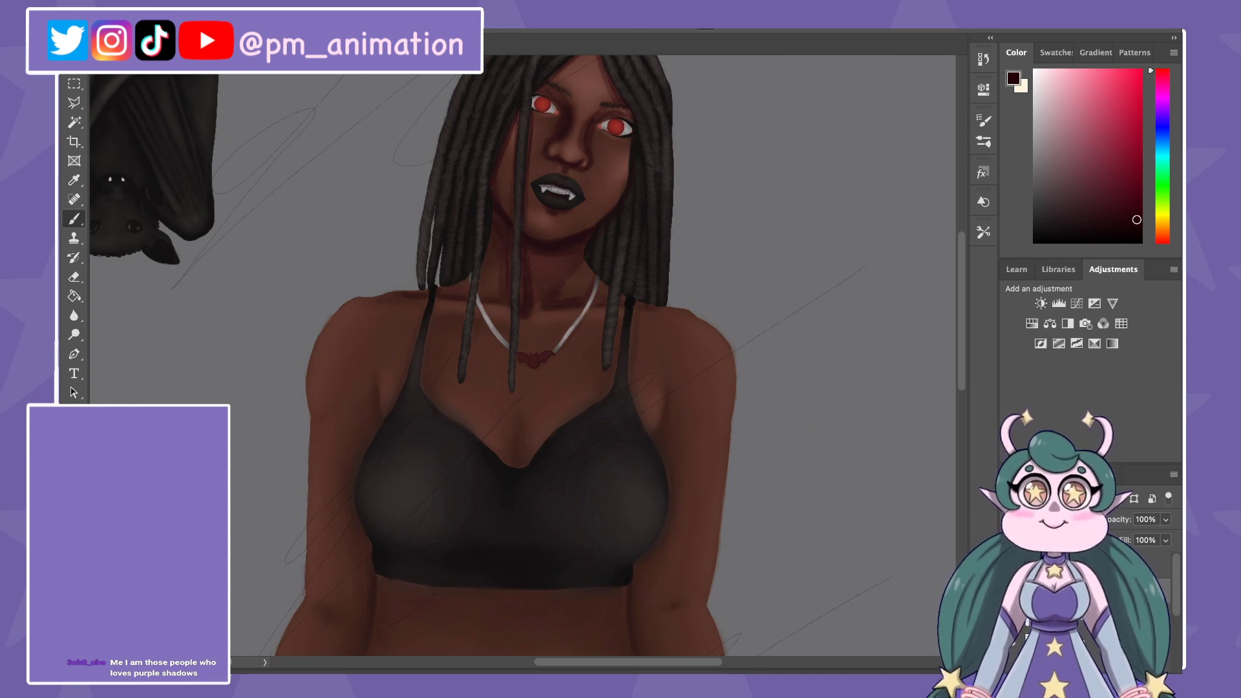
{"action": "key", "text": "ctrl+minus"}
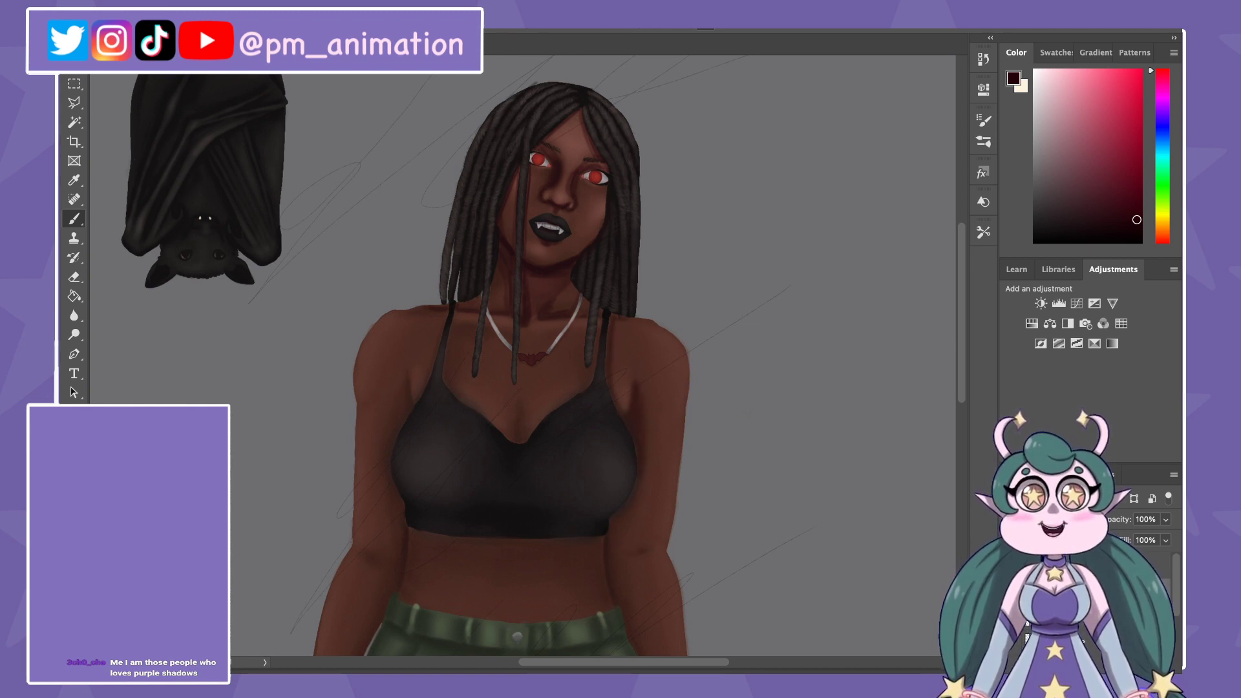
{"action": "scroll", "coordinate": [518, 355], "scroll_direction": "down", "scroll_amount": 5}
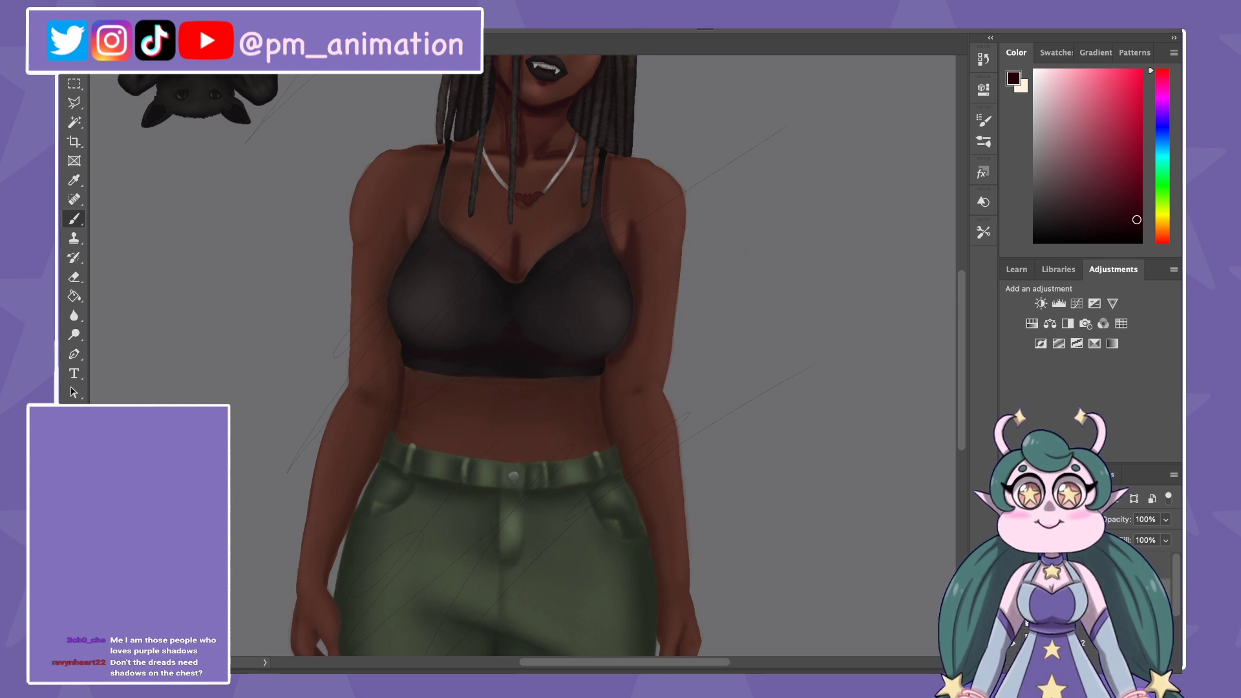
{"action": "scroll", "coordinate": [527, 356], "scroll_direction": "up", "scroll_amount": 2}
{"action": "scroll", "coordinate": [526, 356], "scroll_direction": "left", "scroll_amount": 2}
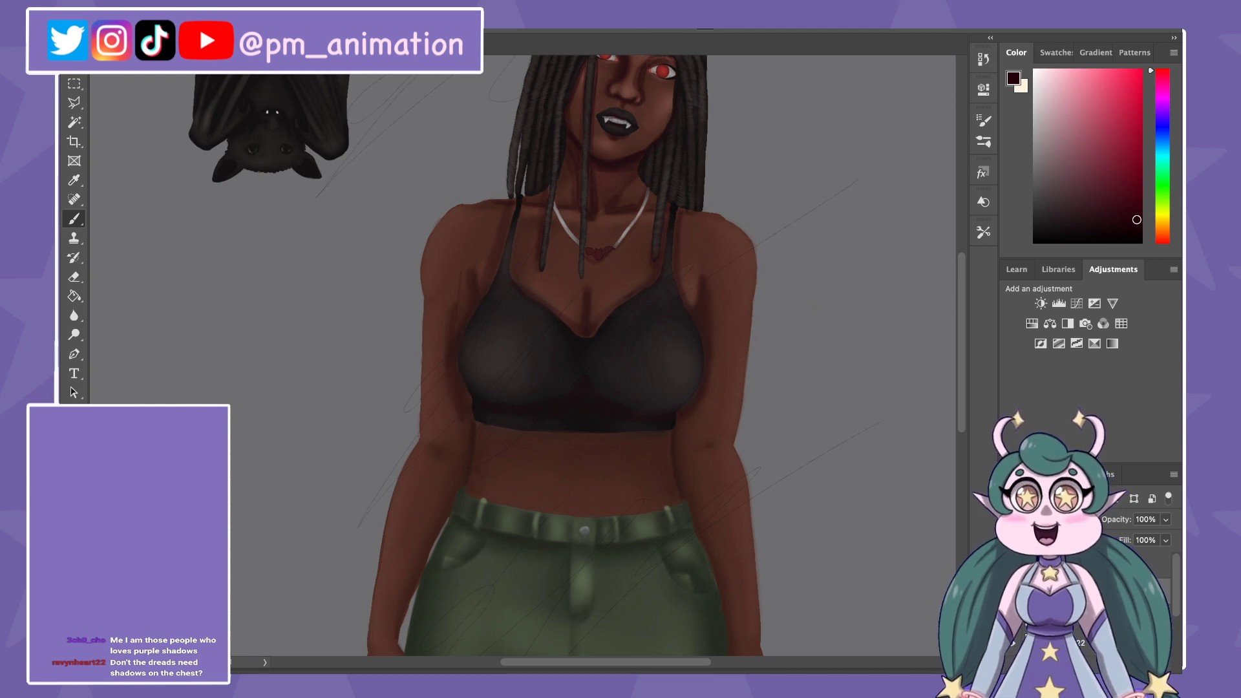
{"action": "scroll", "coordinate": [527, 355], "scroll_direction": "down", "scroll_amount": 5}
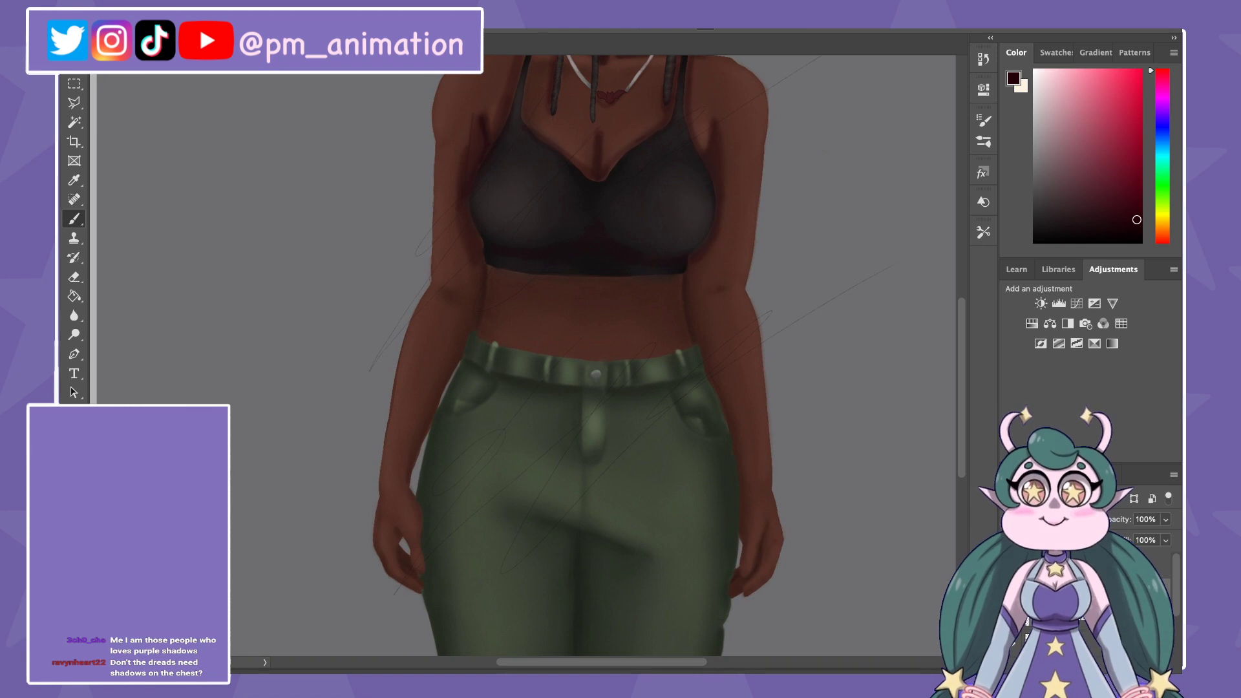
Step: Shade both torso sides, the elbows, inner arms and forearms with dark red strokes
{"action": "left_click_drag", "start_coordinate": [468, 200], "coordinate": [474, 336]}
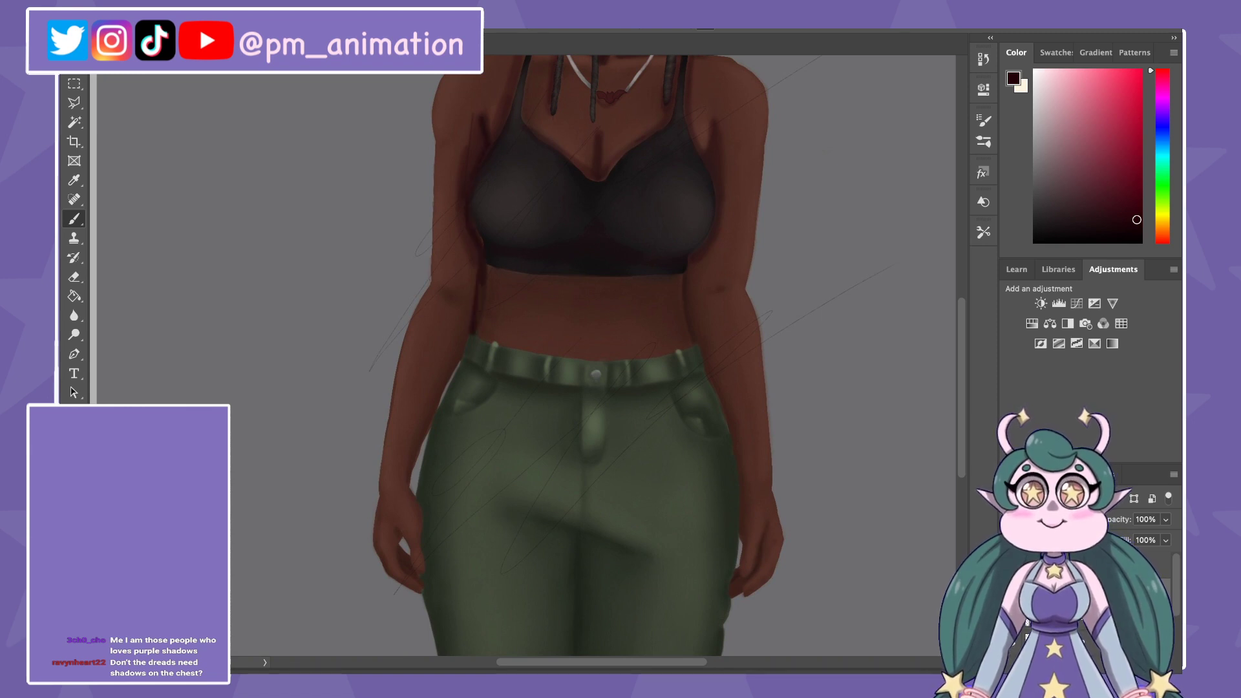
{"action": "left_click_drag", "start_coordinate": [712, 126], "coordinate": [710, 165]}
{"action": "left_click_drag", "start_coordinate": [708, 227], "coordinate": [694, 339]}
{"action": "left_click_drag", "start_coordinate": [712, 284], "coordinate": [723, 289]}
{"action": "left_click_drag", "start_coordinate": [443, 295], "coordinate": [458, 301]}
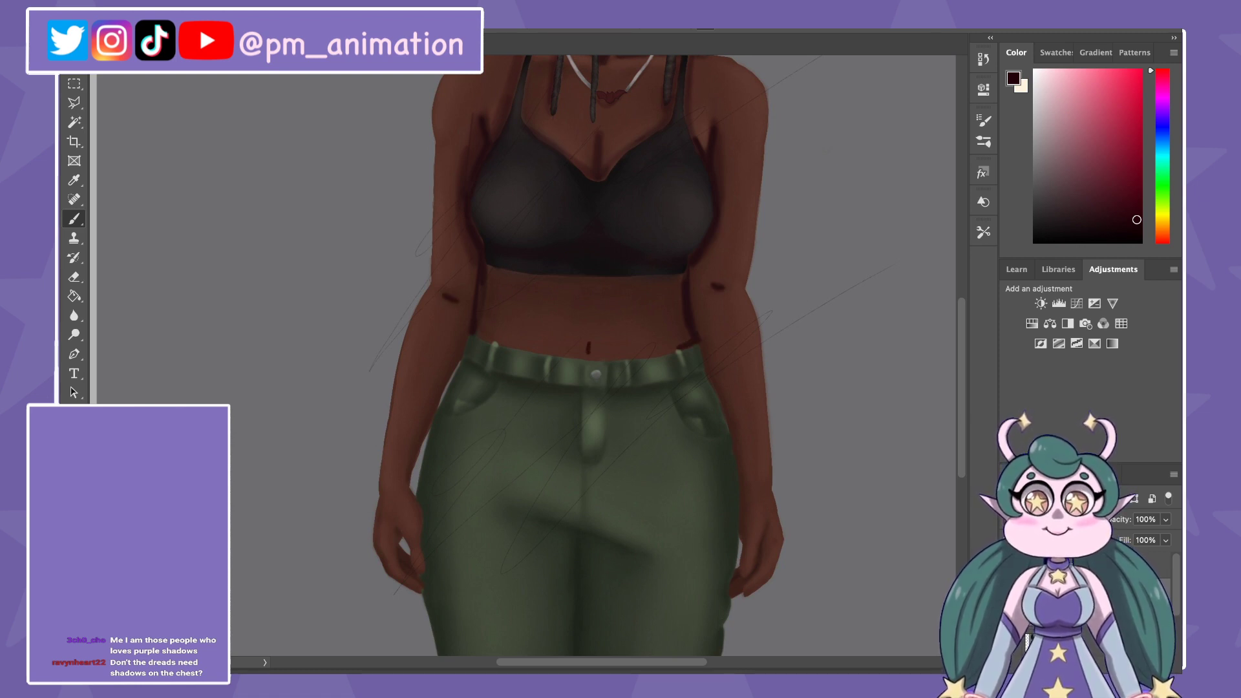
{"action": "scroll", "coordinate": [529, 332], "scroll_direction": "down", "scroll_amount": 1}
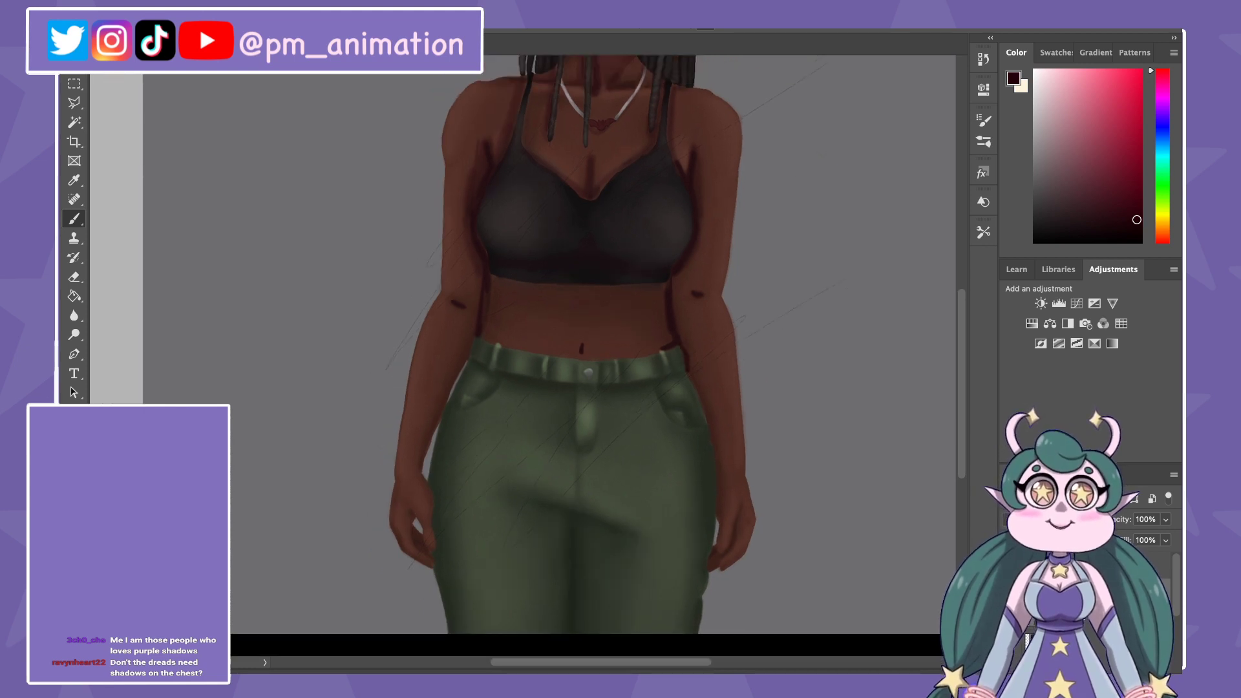
{"action": "left_click_drag", "start_coordinate": [694, 381], "coordinate": [719, 456]}
{"action": "left_click_drag", "start_coordinate": [704, 410], "coordinate": [722, 476]}
{"action": "left_click_drag", "start_coordinate": [464, 353], "coordinate": [444, 393]}
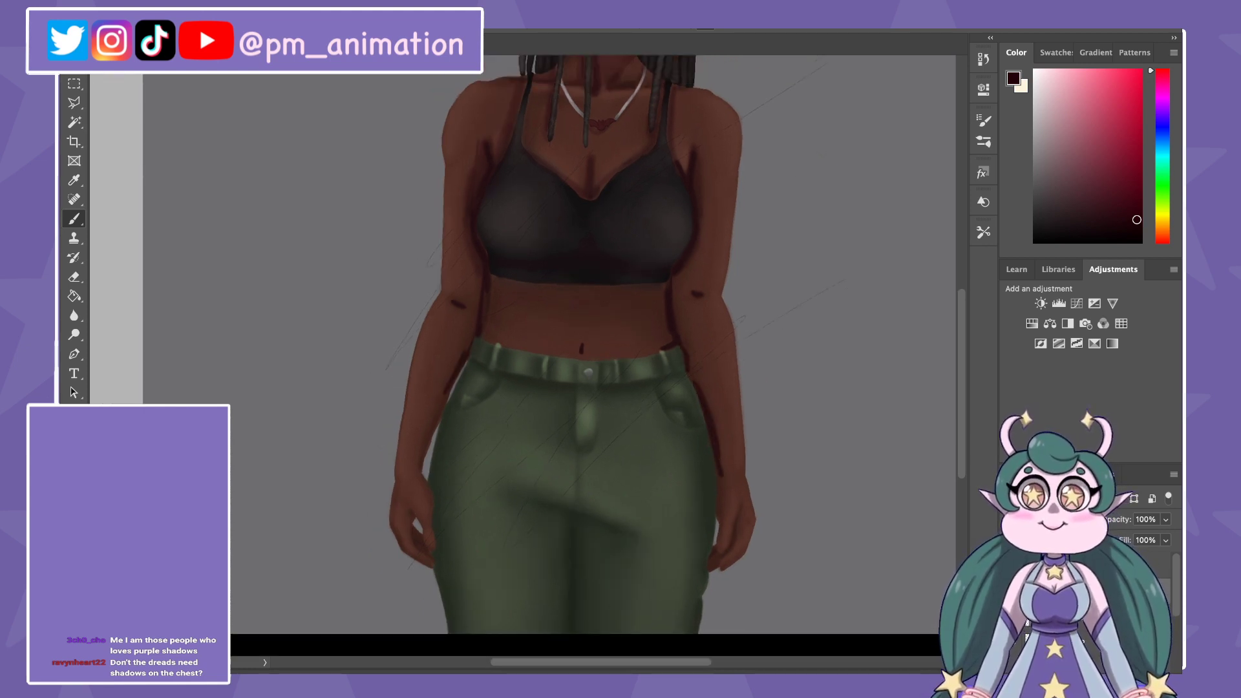
{"action": "left_click_drag", "start_coordinate": [472, 323], "coordinate": [466, 350]}
{"action": "left_click_drag", "start_coordinate": [407, 514], "coordinate": [429, 555]}
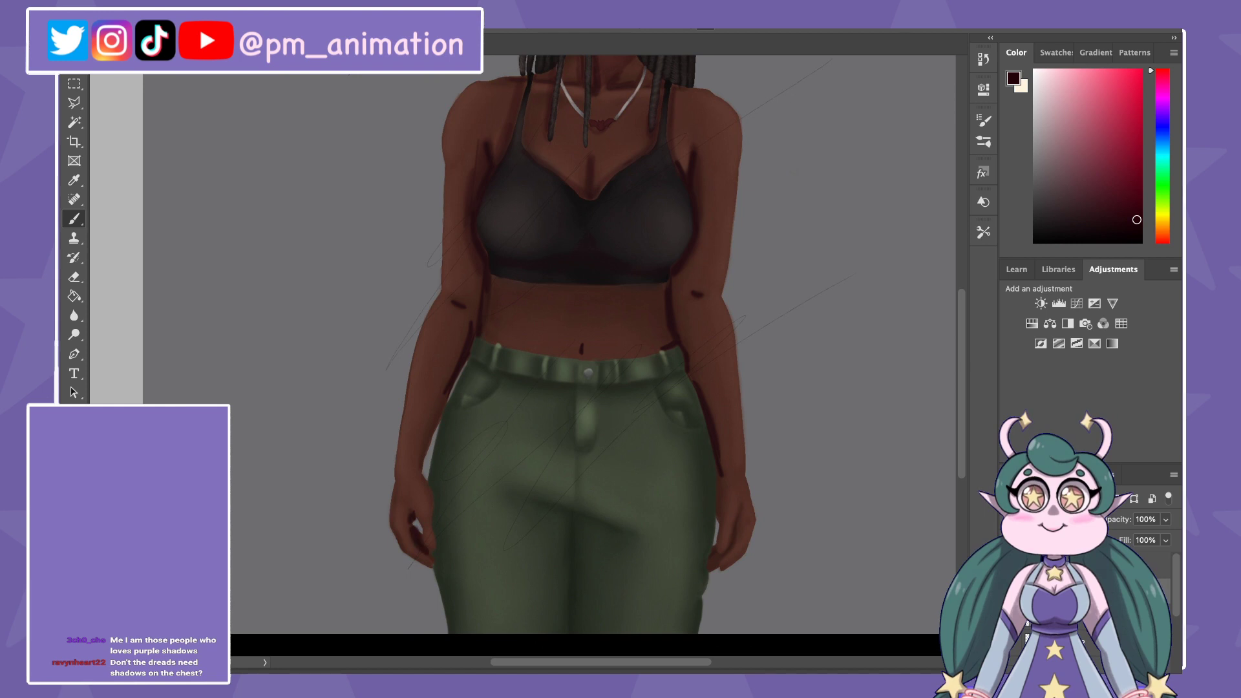
{"action": "left_click_drag", "start_coordinate": [711, 569], "coordinate": [735, 507]}
Step: Add dark red shadows along the jeans' inseam, crotch, pockets and fly
{"action": "left_click_drag", "start_coordinate": [572, 508], "coordinate": [574, 632]}
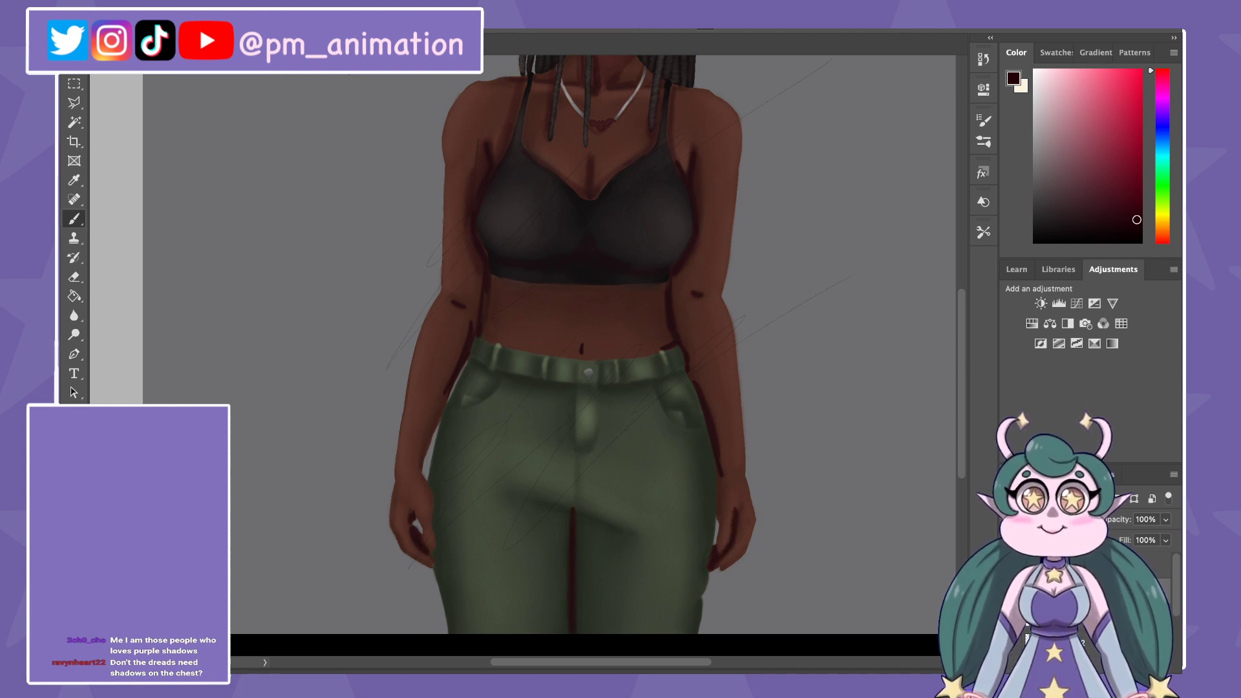
{"action": "left_click_drag", "start_coordinate": [519, 495], "coordinate": [620, 533]}
{"action": "left_click_drag", "start_coordinate": [658, 387], "coordinate": [666, 407]}
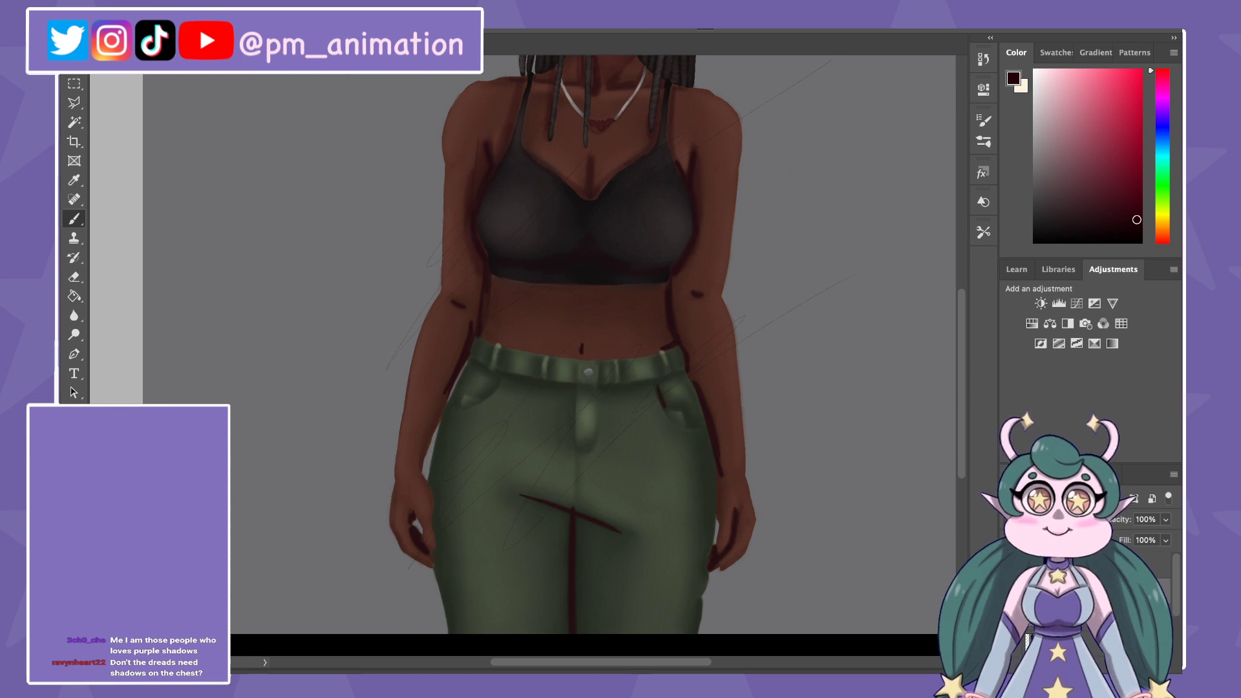
{"action": "left_click_drag", "start_coordinate": [574, 399], "coordinate": [572, 435]}
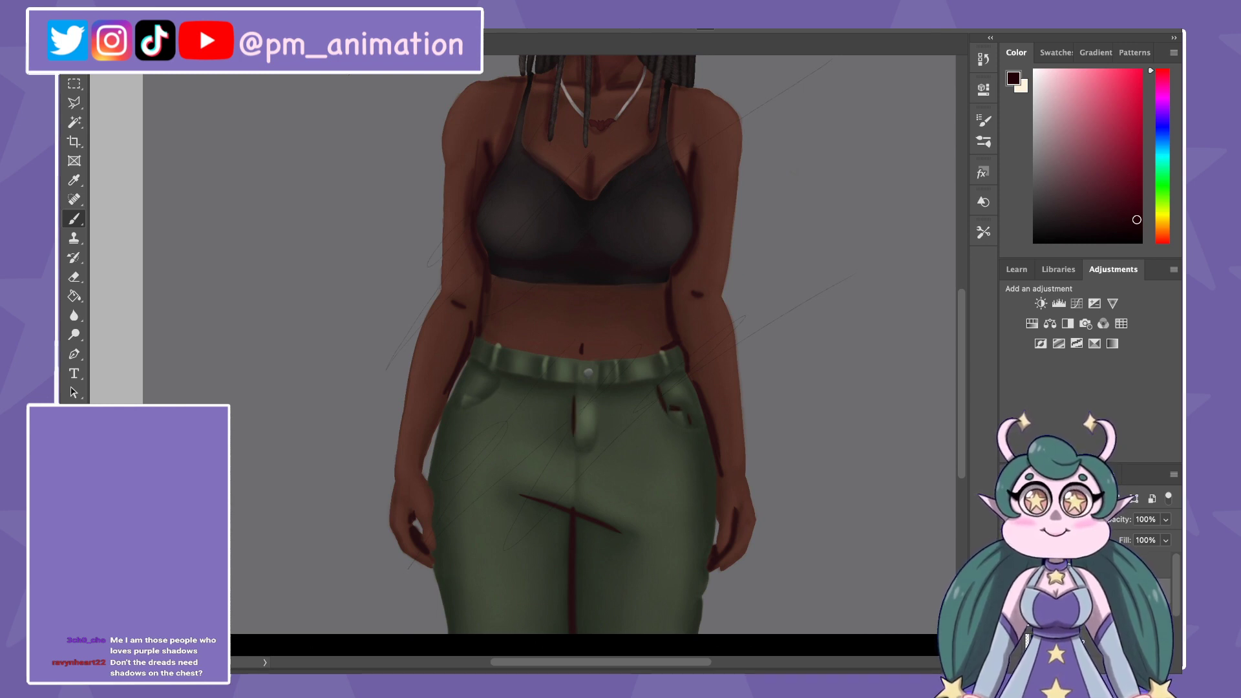
{"action": "left_click_drag", "start_coordinate": [495, 384], "coordinate": [483, 399]}
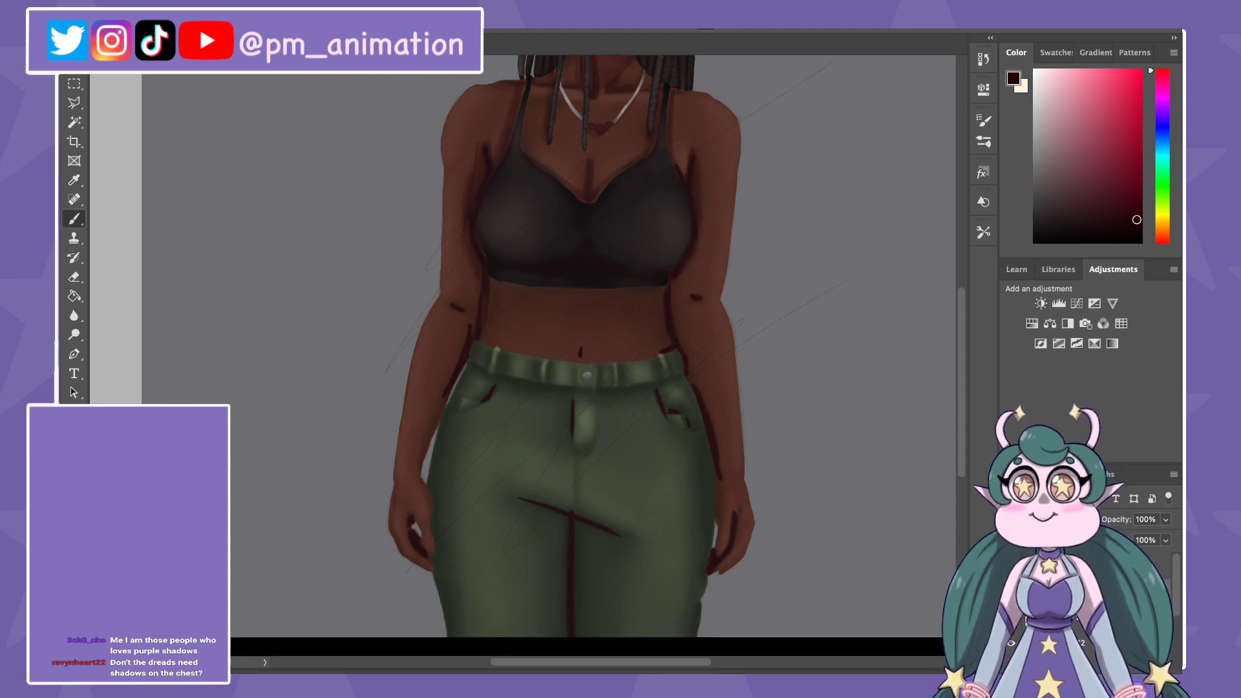
Step: Darken the dread shadows across the upper chest
{"action": "scroll", "coordinate": [589, 355], "scroll_direction": "up", "scroll_amount": 3}
{"action": "left_click_drag", "start_coordinate": [533, 178], "coordinate": [537, 247]}
{"action": "left_click_drag", "start_coordinate": [567, 168], "coordinate": [560, 212]}
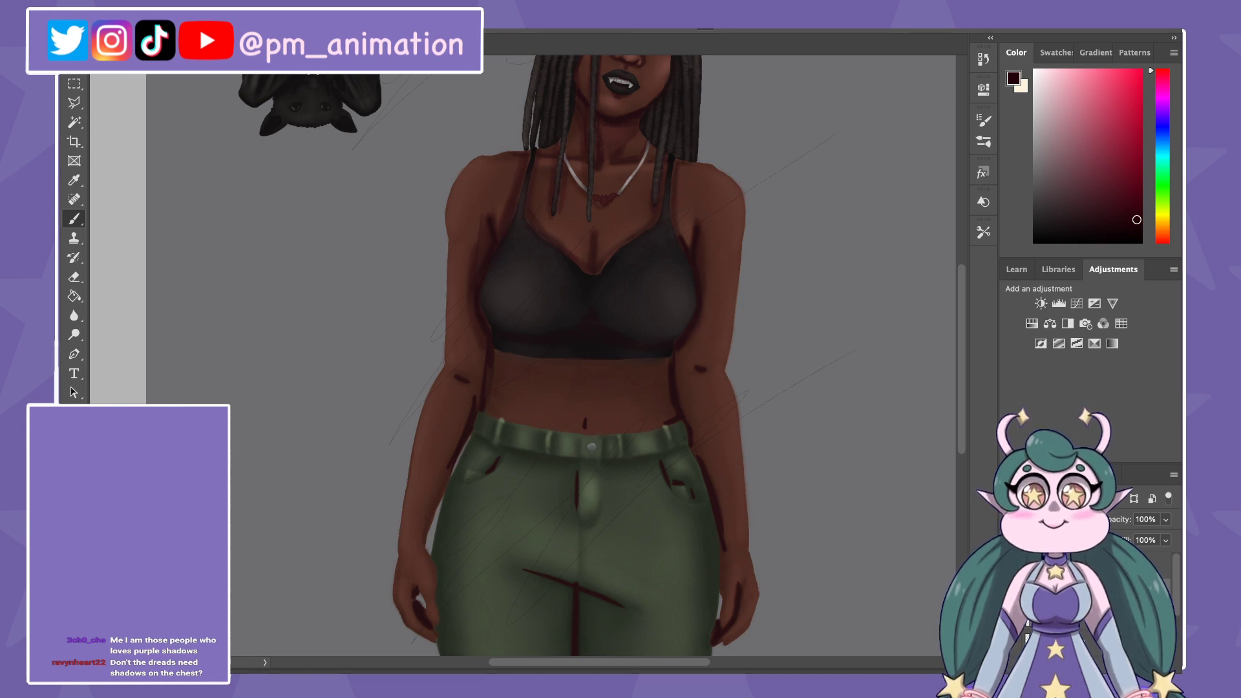
{"action": "left_click_drag", "start_coordinate": [586, 194], "coordinate": [582, 215]}
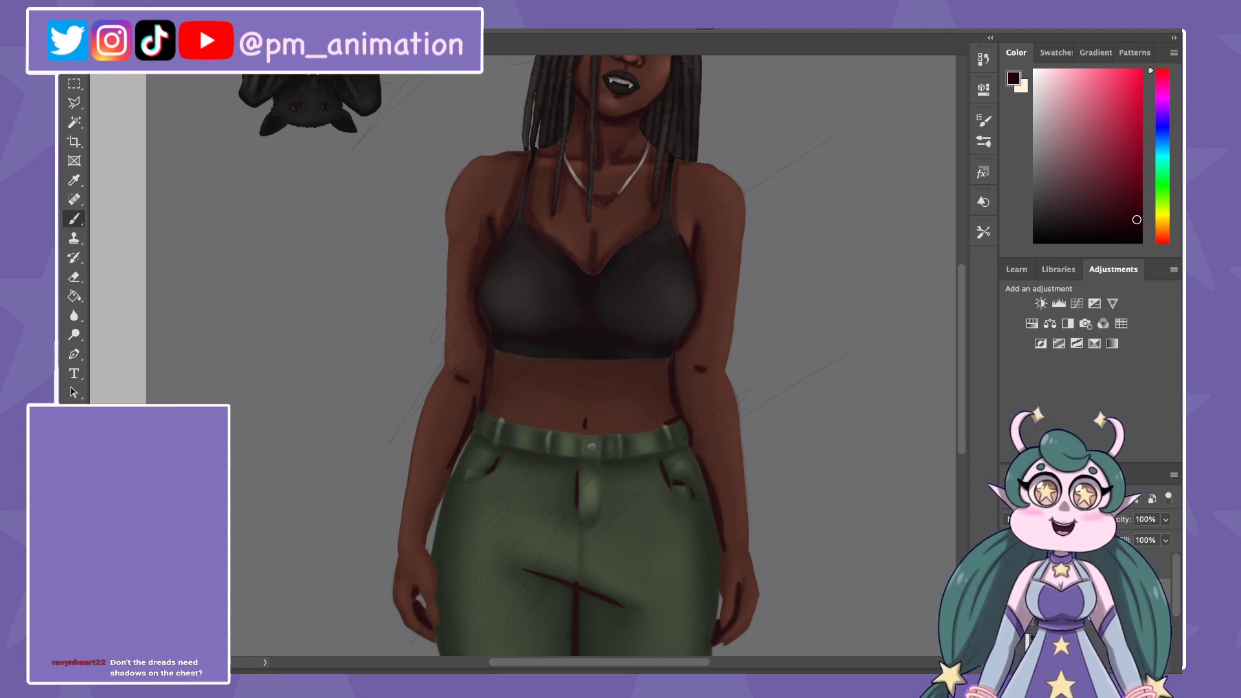
{"action": "scroll", "coordinate": [582, 356], "scroll_direction": "down", "scroll_amount": 2}
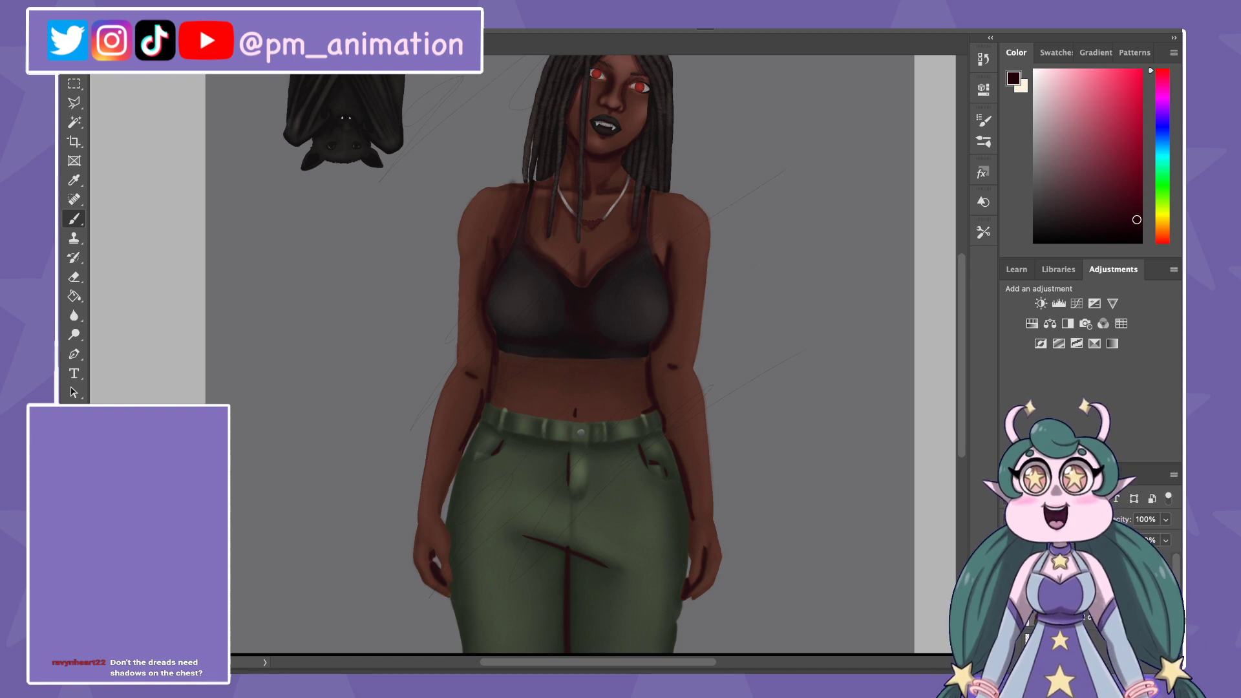
Step: Refine the shadows along the left arm, forearm and wrist
{"action": "key", "text": "e"}
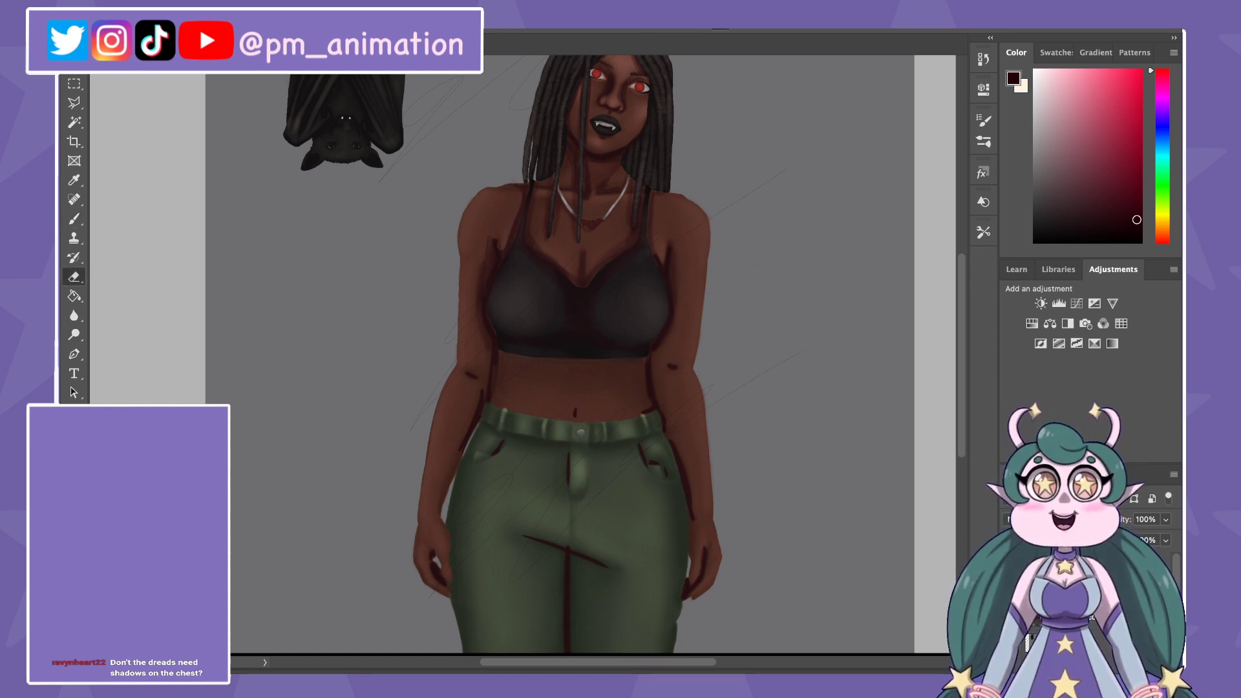
{"action": "key", "text": "b"}
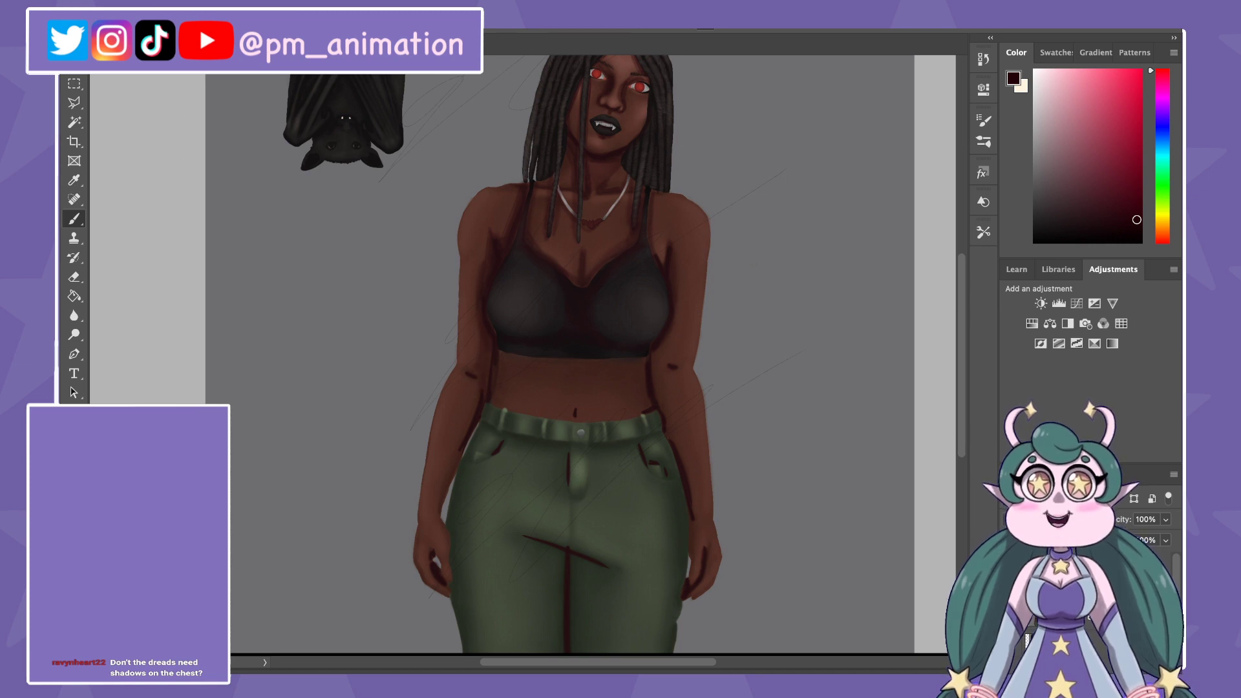
{"action": "left_click_drag", "start_coordinate": [469, 381], "coordinate": [459, 442]}
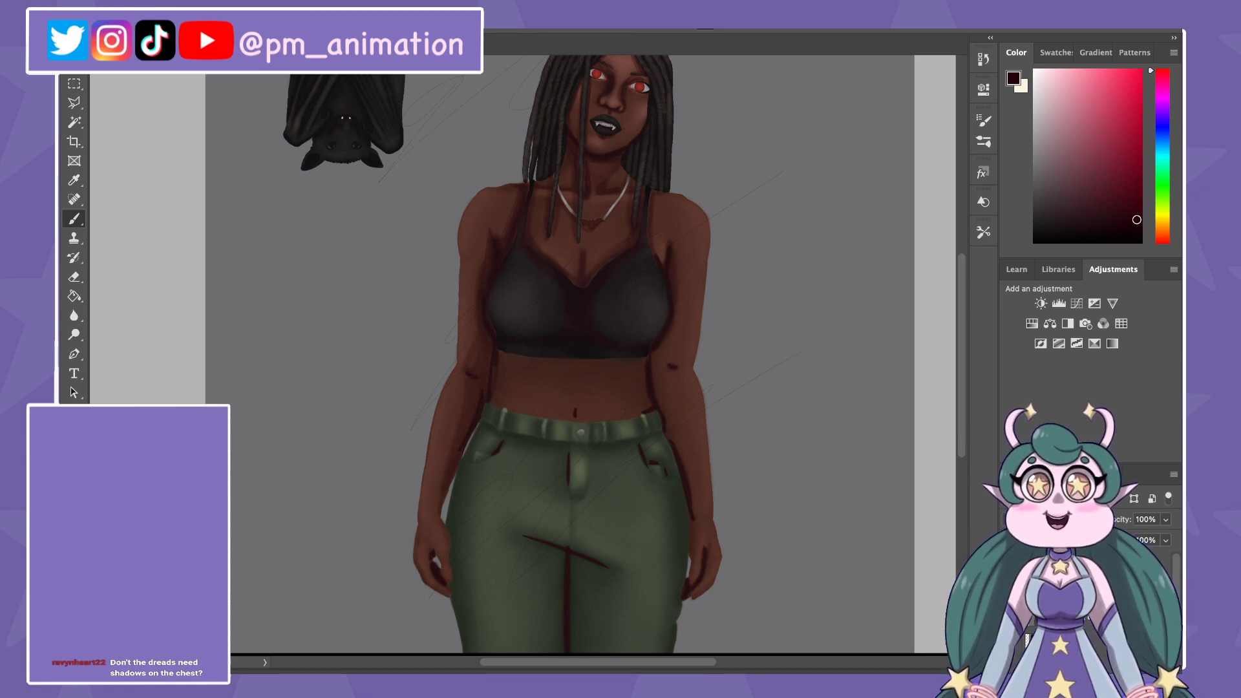
{"action": "mouse_move", "coordinate": [438, 489]}
{"action": "left_mouse_down"}
{"action": "mouse_move", "coordinate": [427, 526]}
{"action": "mouse_move", "coordinate": [438, 538]}
{"action": "left_mouse_up"}
{"action": "key", "text": "e"}
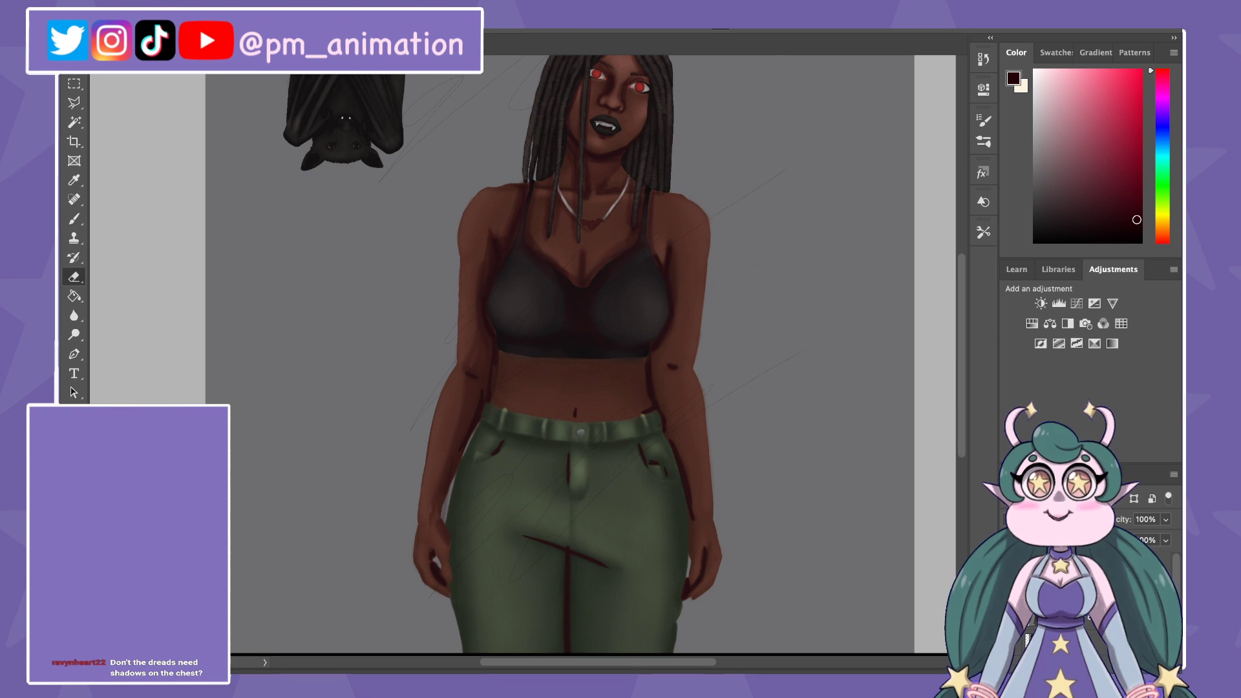
{"action": "key", "text": "b"}
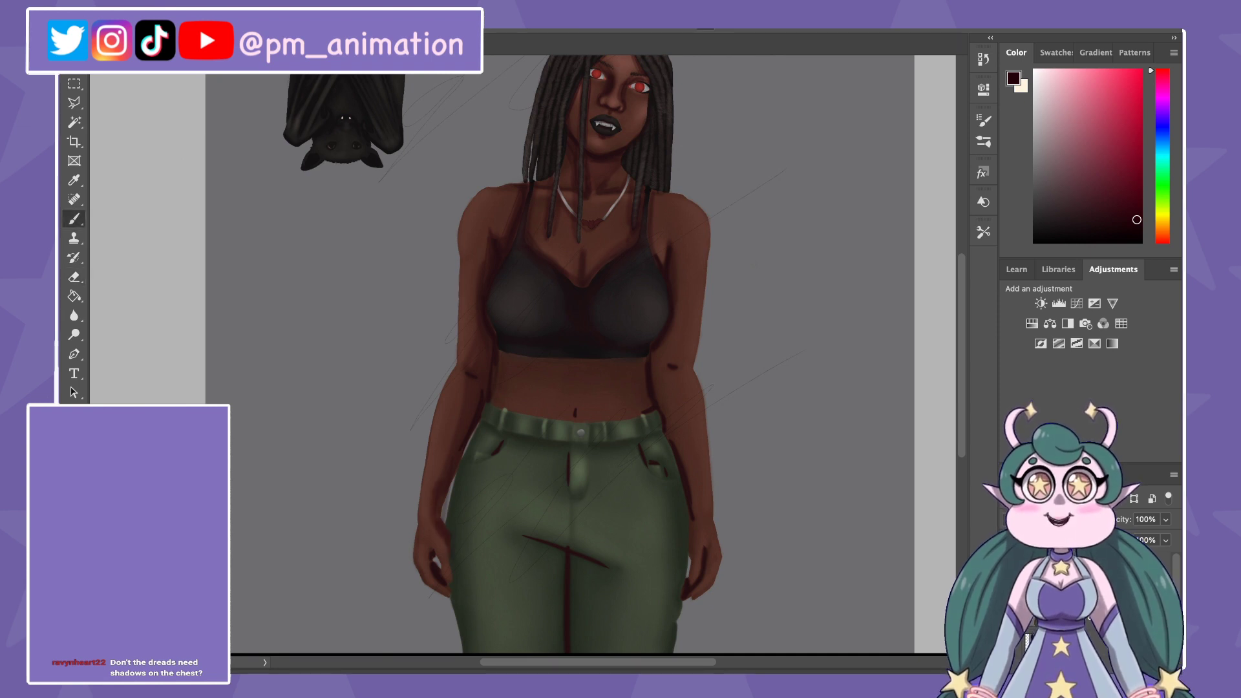
{"action": "left_click_drag", "start_coordinate": [448, 544], "coordinate": [446, 561]}
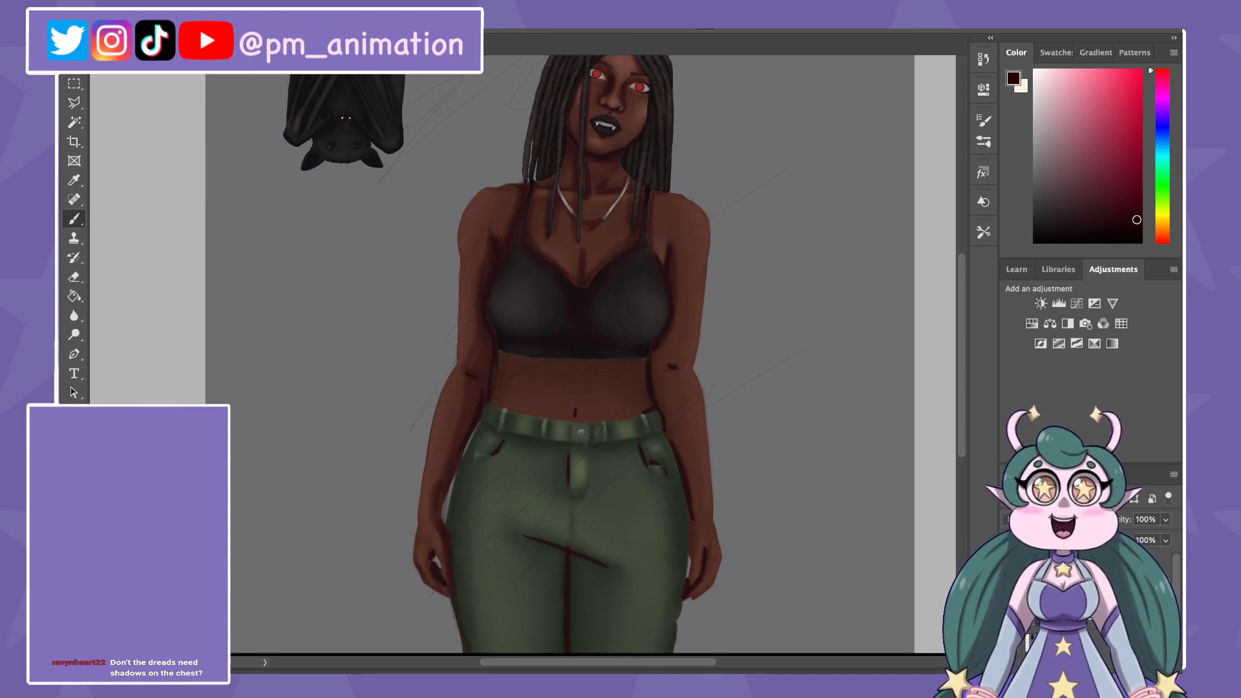
Step: Erase the dark crotch fold lines and fade the shadow layer to 20% opacity
{"action": "left_click_drag", "start_coordinate": [548, 564], "coordinate": [538, 603]}
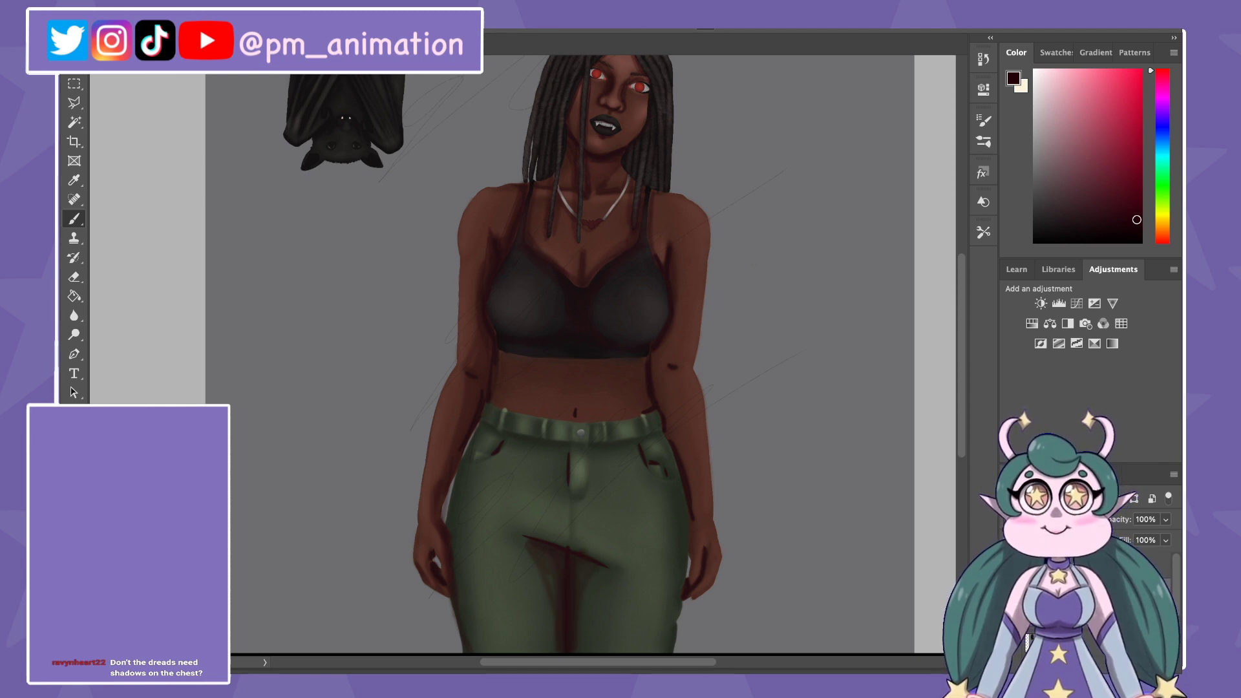
{"action": "key", "text": "e"}
{"action": "scroll", "coordinate": [582, 355], "scroll_direction": "down", "scroll_amount": 1}
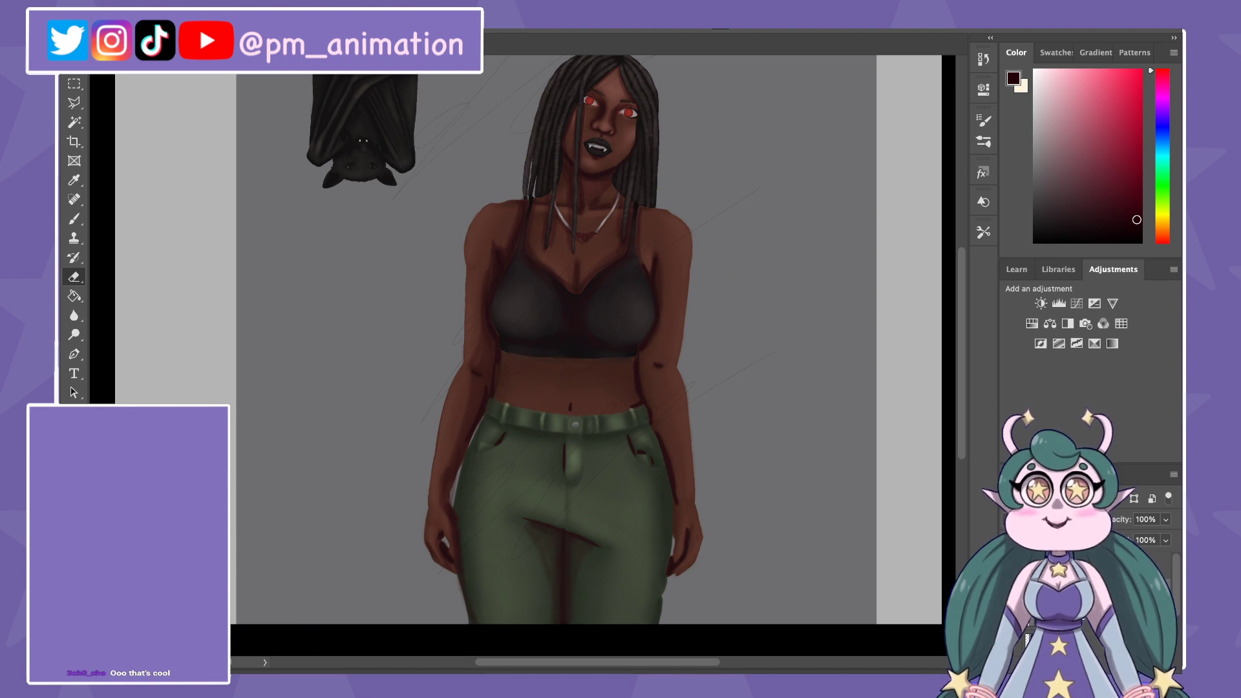
{"action": "mouse_move", "coordinate": [561, 620]}
{"action": "left_mouse_down"}
{"action": "mouse_move", "coordinate": [536, 525]}
{"action": "mouse_move", "coordinate": [585, 533]}
{"action": "left_mouse_up"}
{"action": "key", "text": "b"}
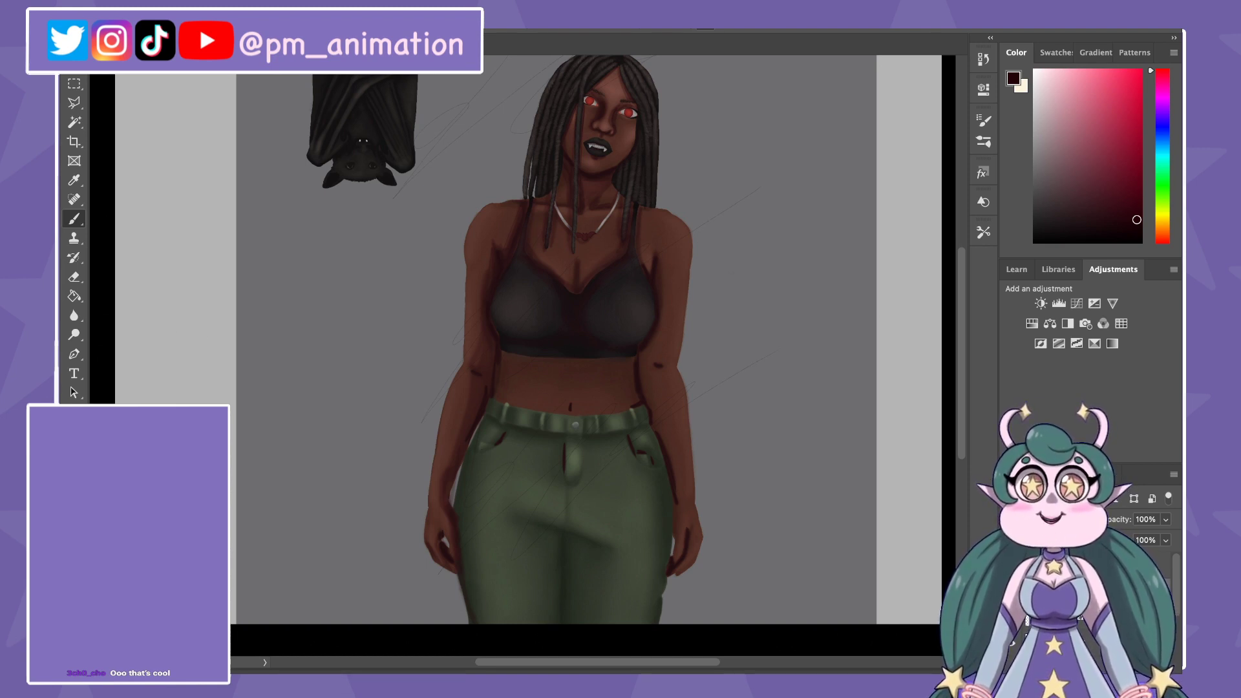
{"action": "key", "text": "ctrl+t"}
{"action": "key", "text": "Return"}
{"action": "key", "text": "2"}
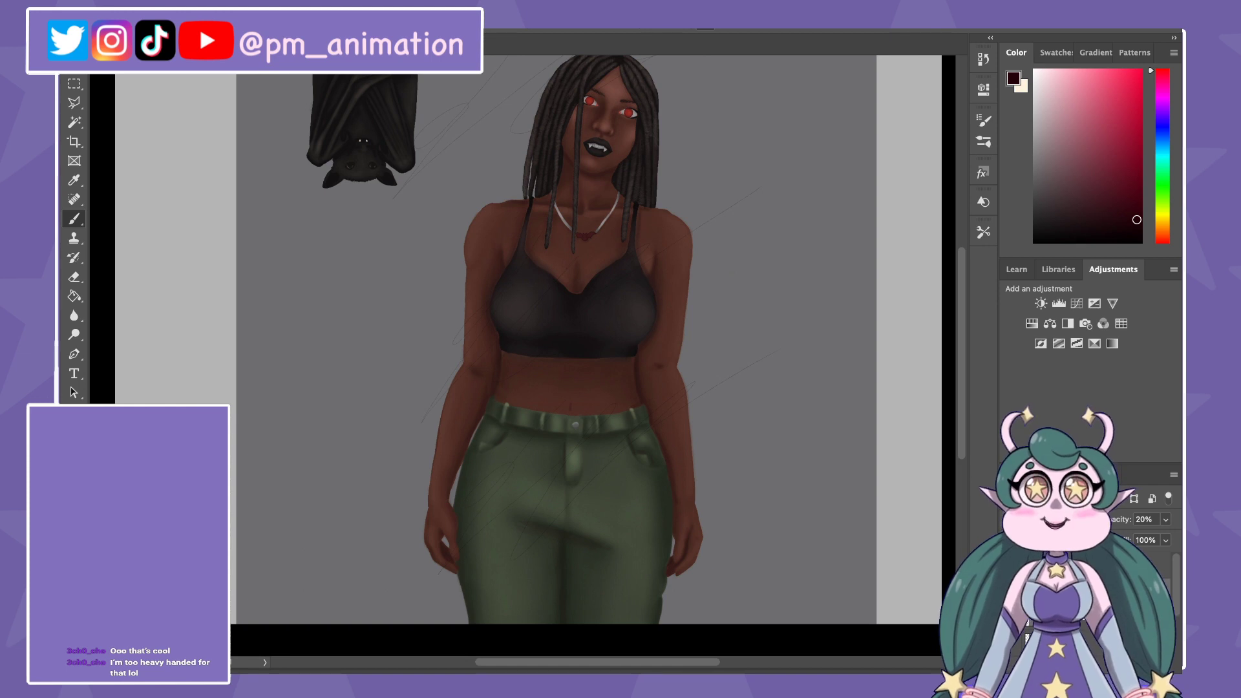
{"action": "key", "text": "ctrl+plus"}
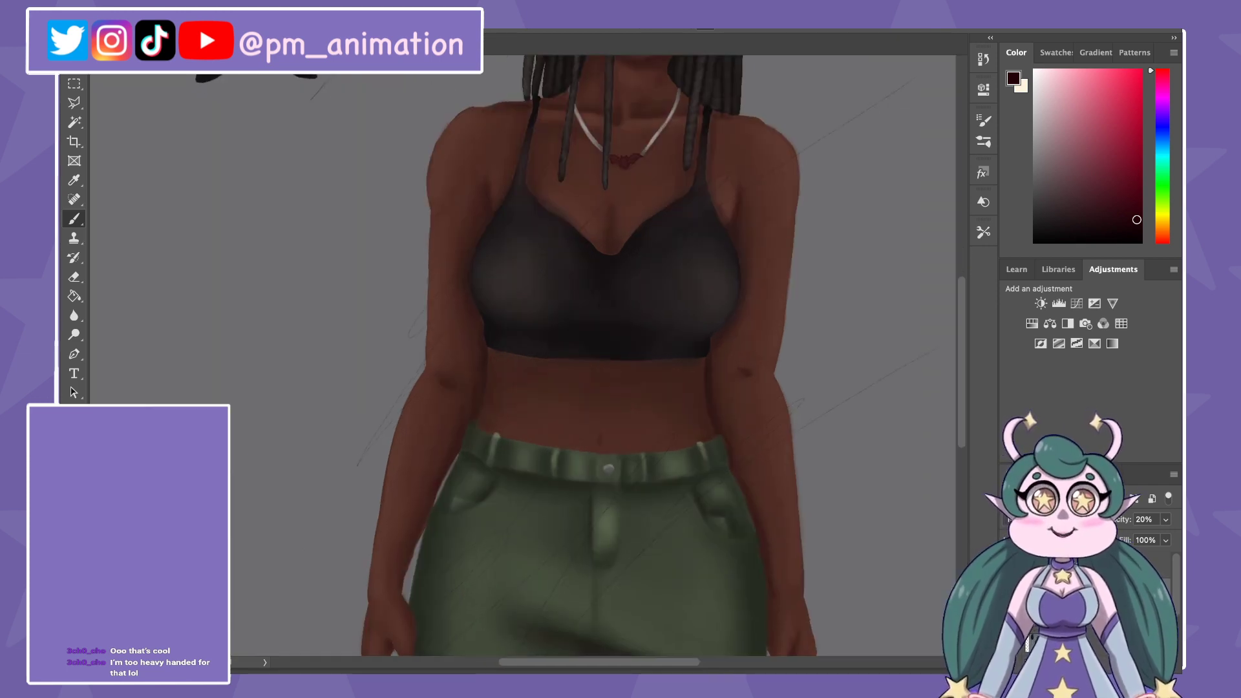
{"action": "scroll", "coordinate": [594, 356], "scroll_direction": "down", "scroll_amount": 5}
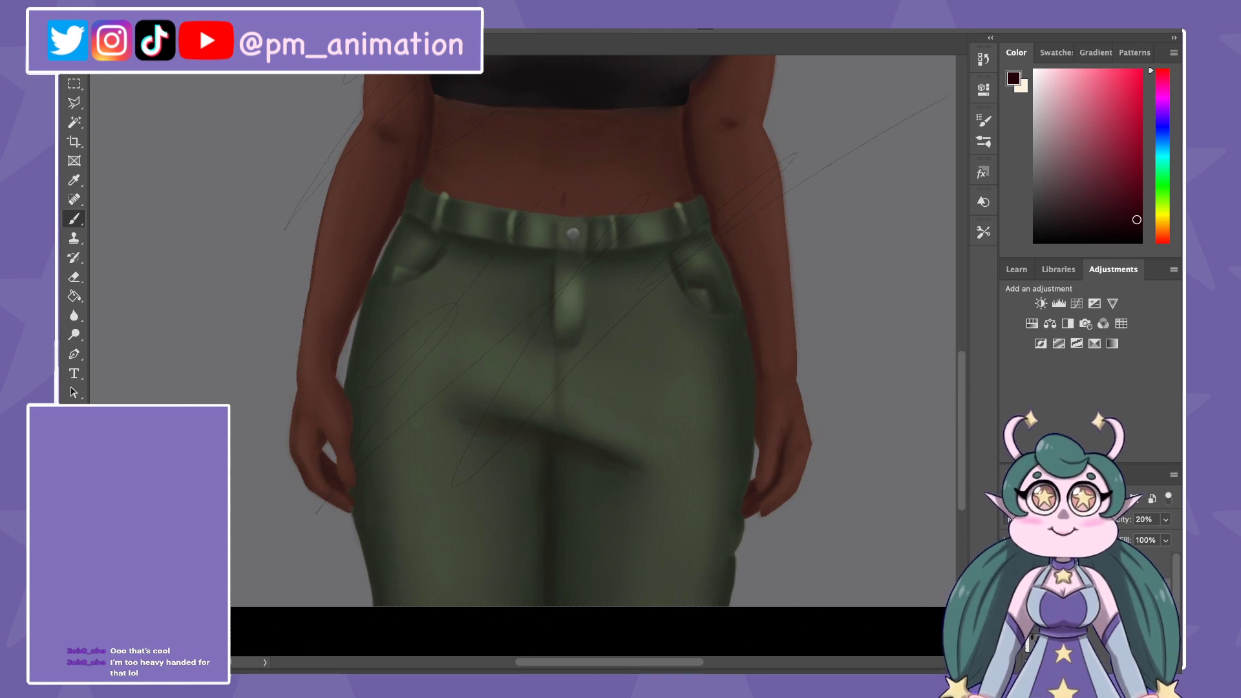
{"action": "scroll", "coordinate": [582, 355], "scroll_direction": "up", "scroll_amount": 5}
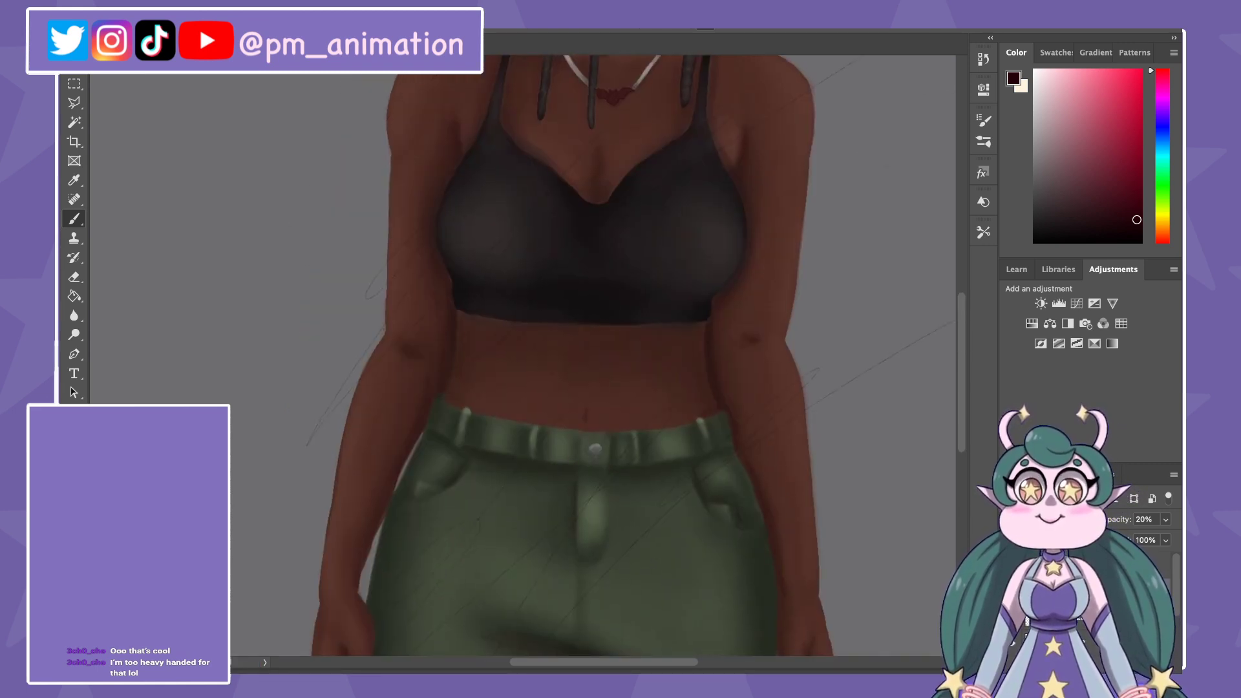
{"action": "scroll", "coordinate": [582, 356], "scroll_direction": "up", "scroll_amount": 3}
{"action": "scroll", "coordinate": [582, 355], "scroll_direction": "up", "scroll_amount": 2}
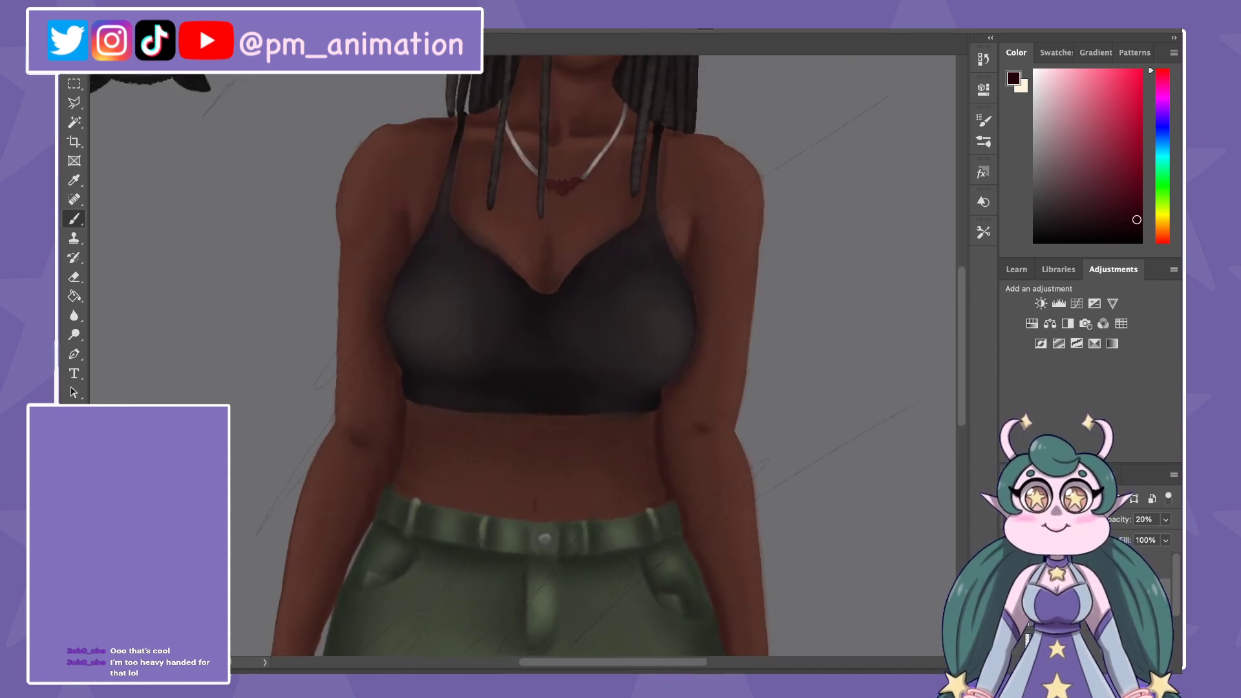
{"action": "scroll", "coordinate": [581, 356], "scroll_direction": "up", "scroll_amount": 3}
{"action": "scroll", "coordinate": [595, 356], "scroll_direction": "up", "scroll_amount": 1}
{"action": "scroll", "coordinate": [594, 355], "scroll_direction": "up", "scroll_amount": 2}
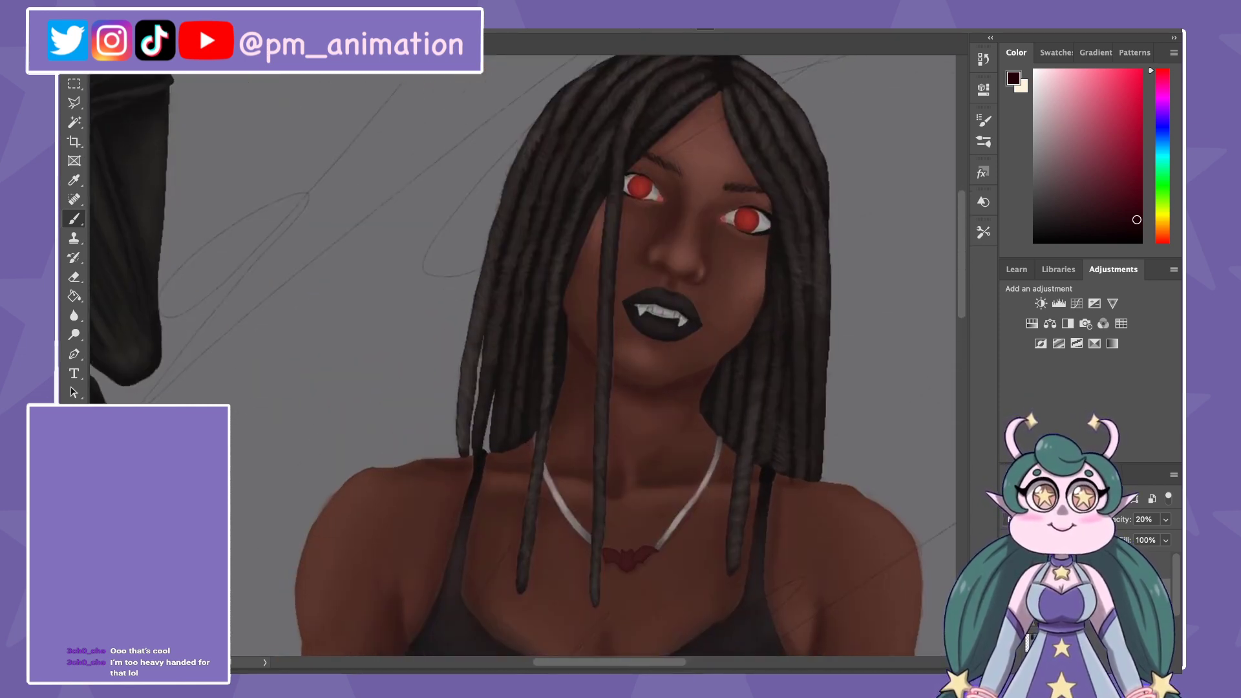
{"action": "key", "text": "ctrl+t"}
{"action": "scroll", "coordinate": [569, 356], "scroll_direction": "down", "scroll_amount": 1}
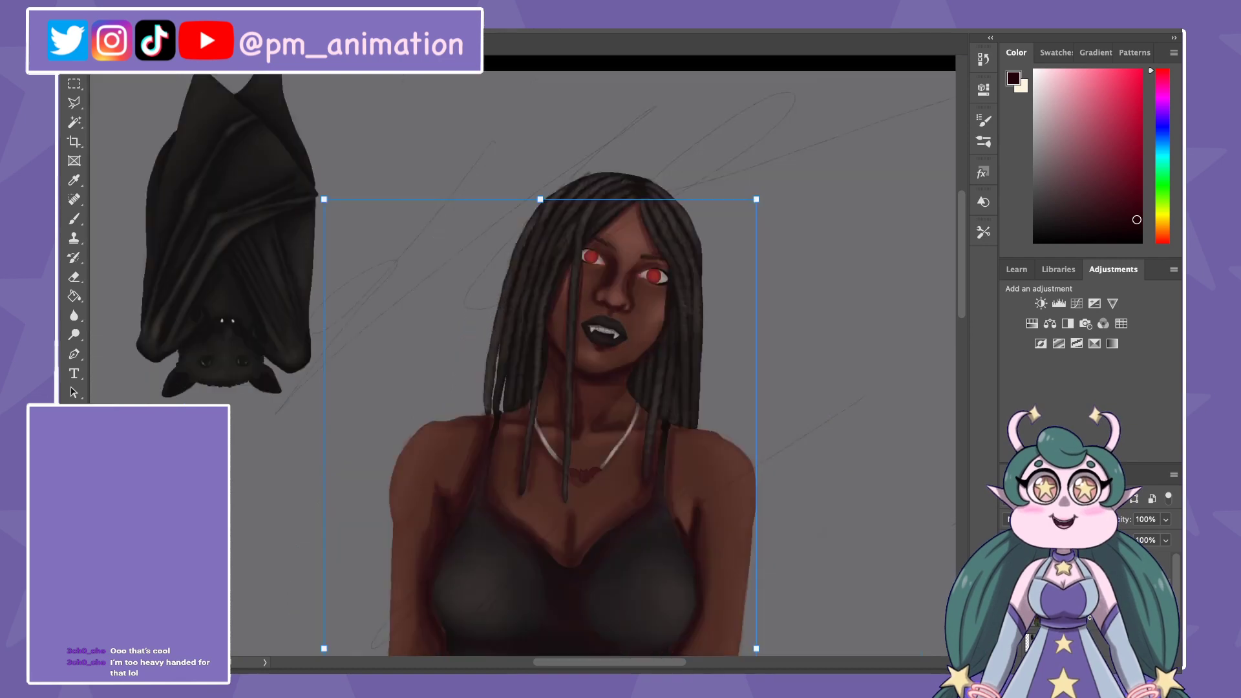
{"action": "scroll", "coordinate": [569, 356], "scroll_direction": "down", "scroll_amount": 1}
{"action": "scroll", "coordinate": [569, 355], "scroll_direction": "down", "scroll_amount": 1}
{"action": "scroll", "coordinate": [569, 356], "scroll_direction": "down", "scroll_amount": 5}
Step: Lasso-select and delete the stray dark red stroke on the green pants
{"action": "scroll", "coordinate": [569, 355], "scroll_direction": "up", "scroll_amount": 1}
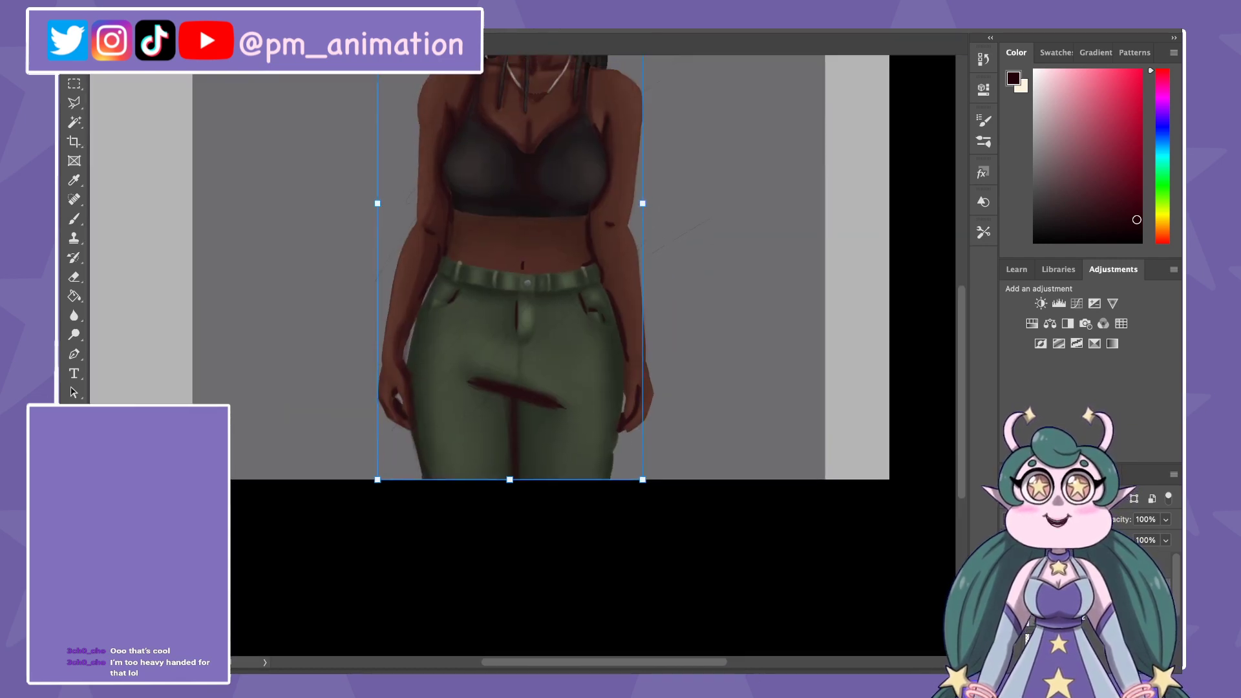
{"action": "key", "text": "Return"}
{"action": "key", "text": "l"}
{"action": "left_click", "coordinate": [568, 508]}
{"action": "left_click", "coordinate": [580, 382]}
{"action": "left_click", "coordinate": [456, 356]}
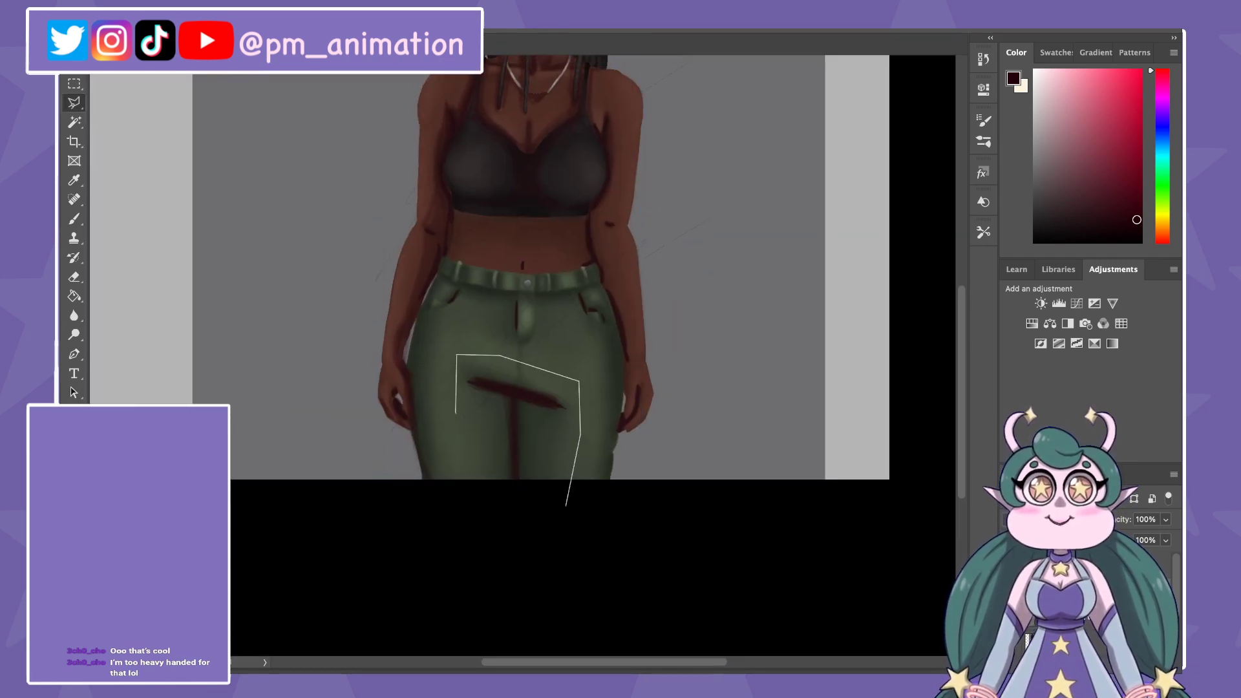
{"action": "left_click", "coordinate": [457, 414]}
{"action": "left_click", "coordinate": [481, 469]}
{"action": "left_click", "coordinate": [568, 507]}
{"action": "key", "text": "Delete"}
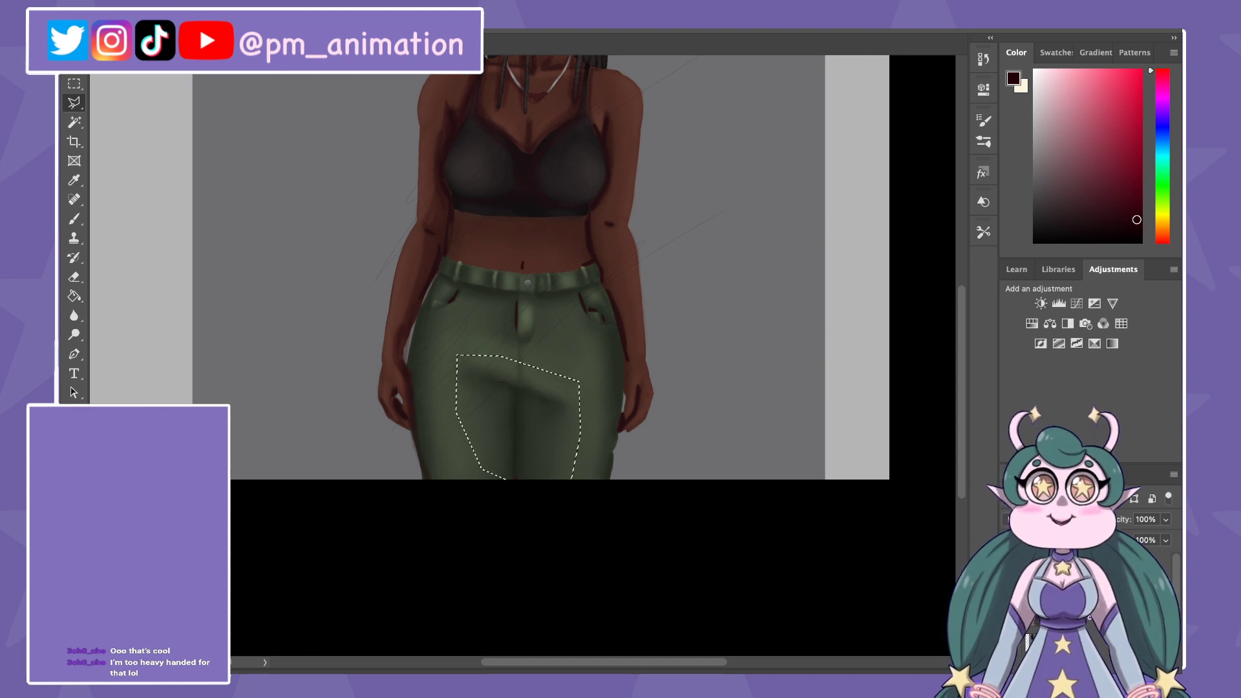
{"action": "key", "text": "ctrl+d"}
Step: Try a new shadow stroke across the pants, then erase the diagonal dark strokes
{"action": "key", "text": "b"}
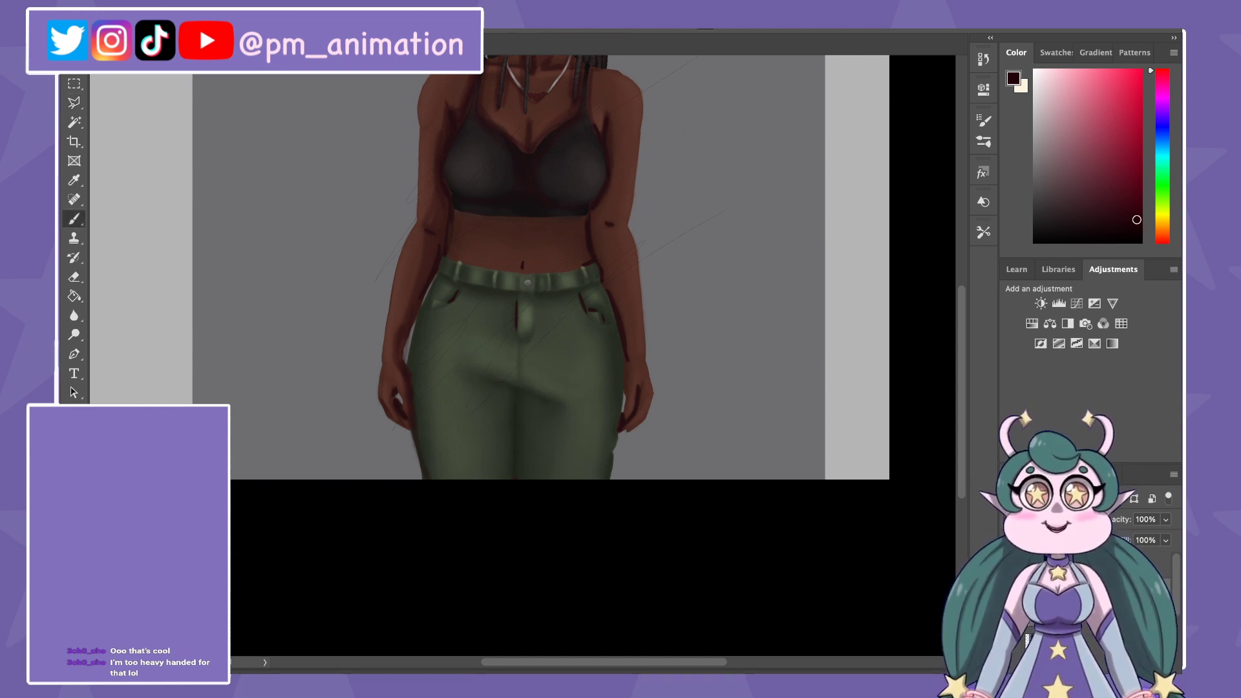
{"action": "left_click_drag", "start_coordinate": [489, 456], "coordinate": [567, 403]}
{"action": "key", "text": "e"}
{"action": "left_click_drag", "start_coordinate": [486, 423], "coordinate": [567, 403]}
{"action": "key", "text": "b"}
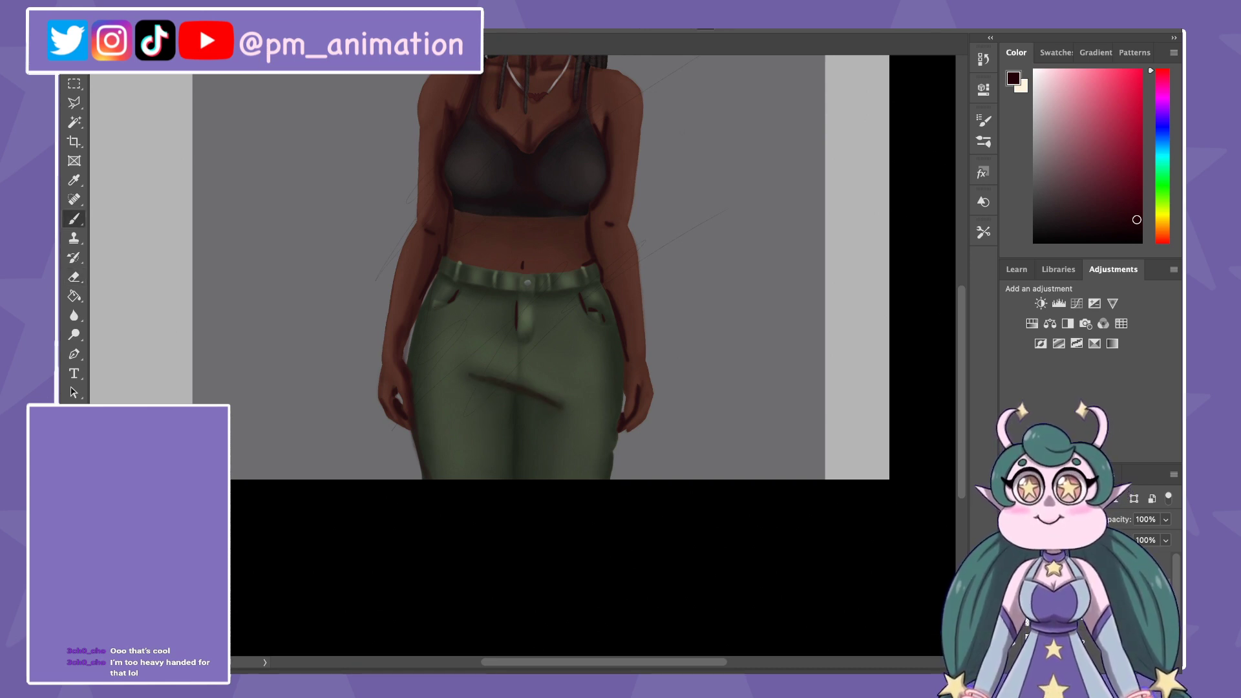
{"action": "key", "text": "e"}
{"action": "left_click_drag", "start_coordinate": [469, 375], "coordinate": [561, 406]}
{"action": "key", "text": "b"}
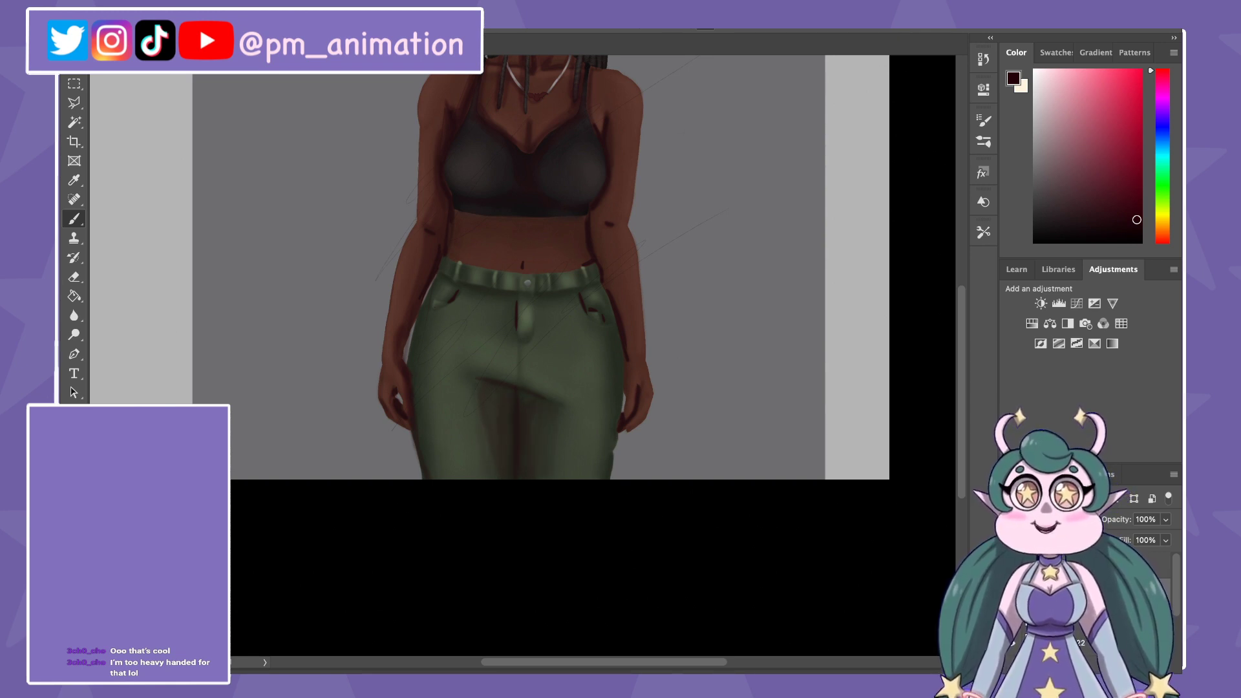
Step: Lasso-select and delete the dark shading between the legs, then fit the painting in view
{"action": "scroll", "coordinate": [560, 304], "scroll_direction": "up", "scroll_amount": 3}
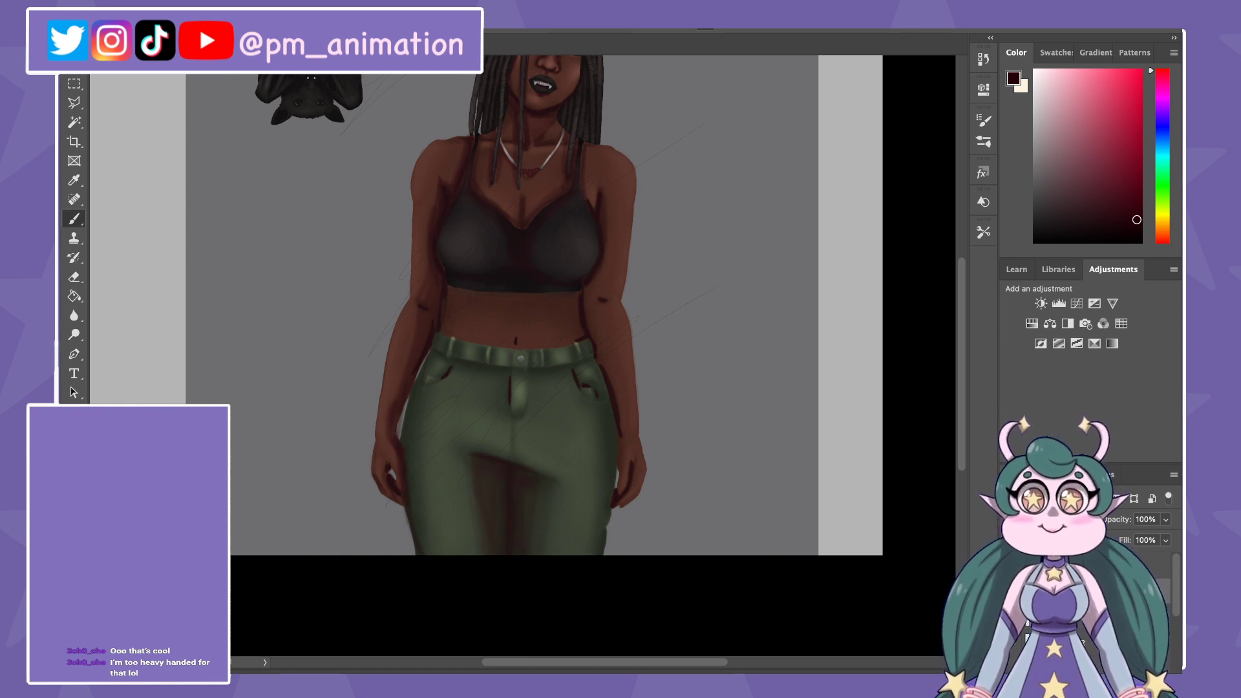
{"action": "scroll", "coordinate": [556, 304], "scroll_direction": "up", "scroll_amount": 2}
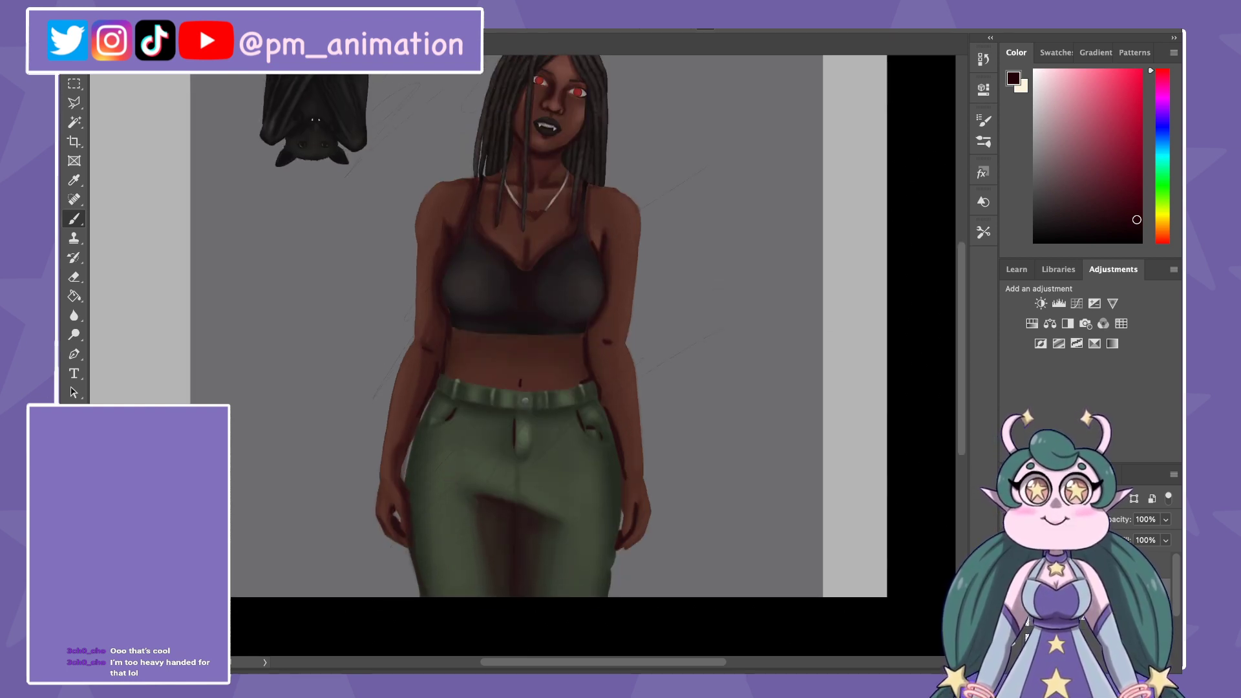
{"action": "key", "text": "l"}
{"action": "left_click", "coordinate": [556, 490]}
{"action": "left_click", "coordinate": [466, 476]}
{"action": "left_click", "coordinate": [451, 534]}
{"action": "left_click", "coordinate": [488, 627]}
{"action": "left_click", "coordinate": [575, 630]}
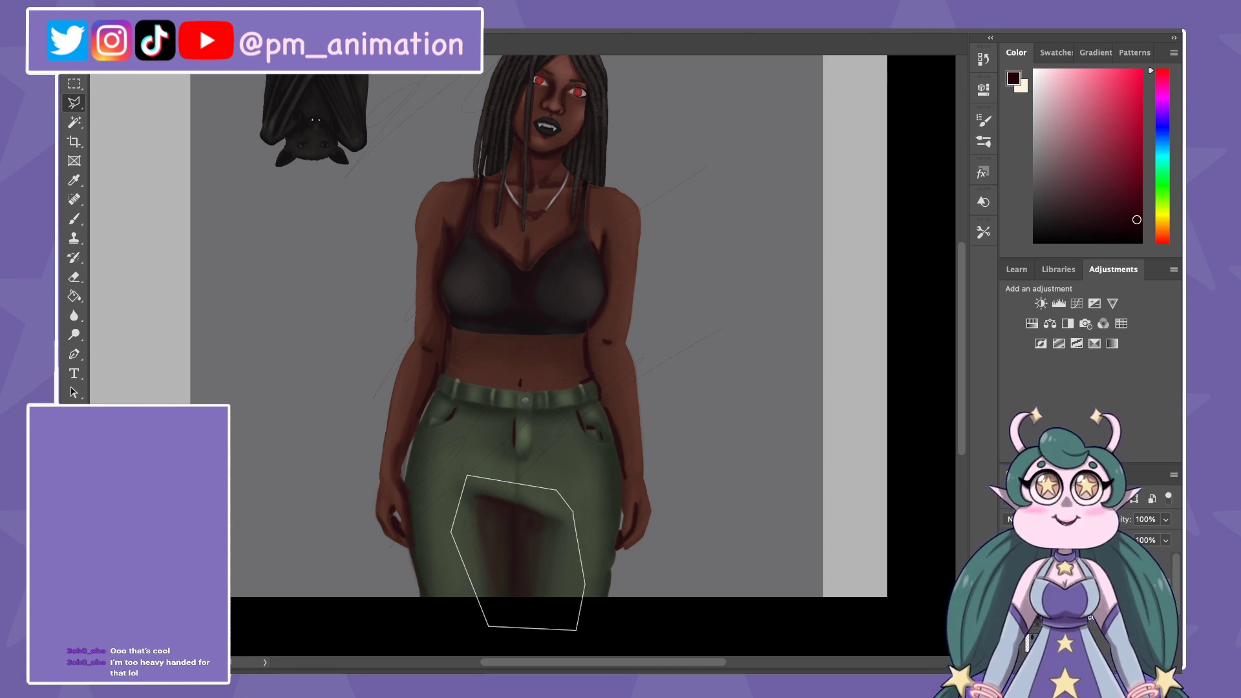
{"action": "key", "text": "Return"}
{"action": "key", "text": "Delete"}
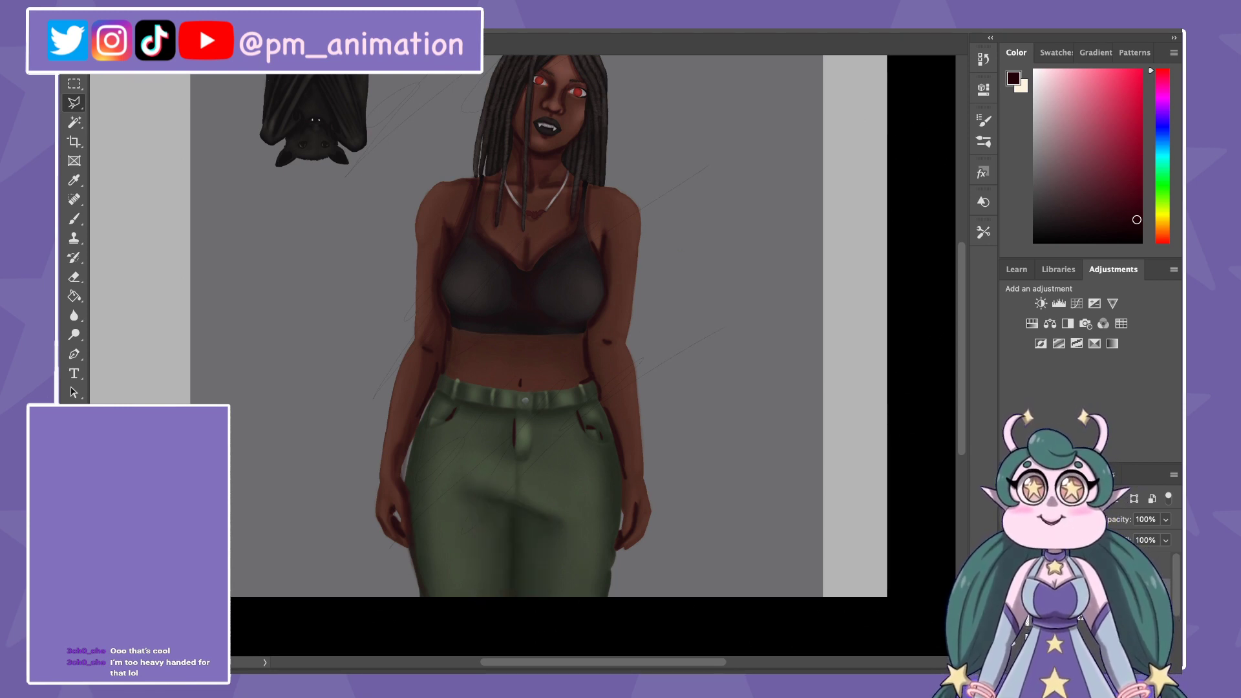
{"action": "key", "text": "b"}
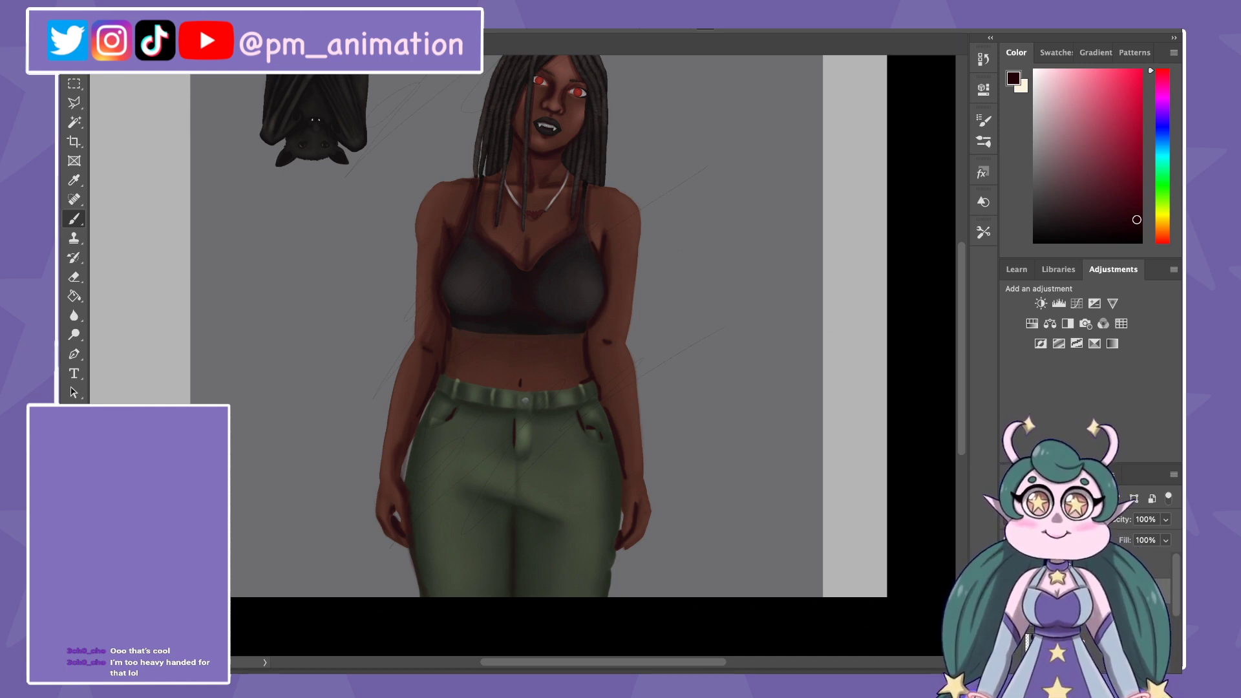
{"action": "key", "text": "ctrl+0"}
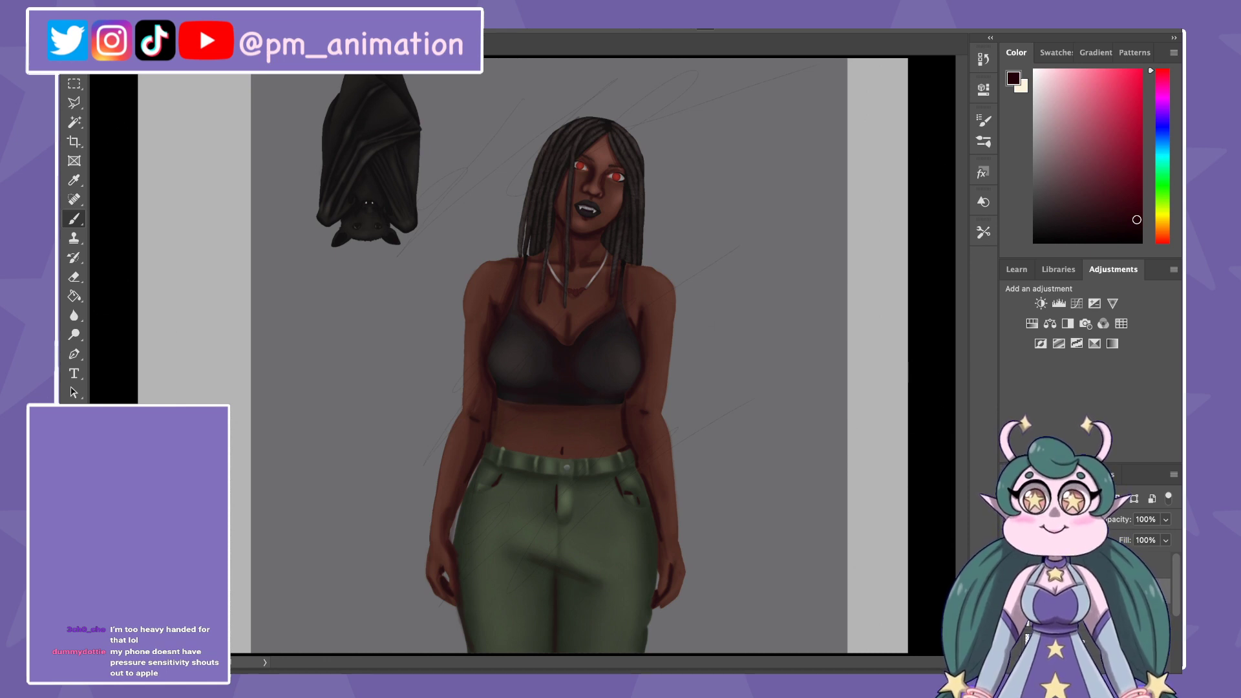
{"action": "key", "text": "e"}
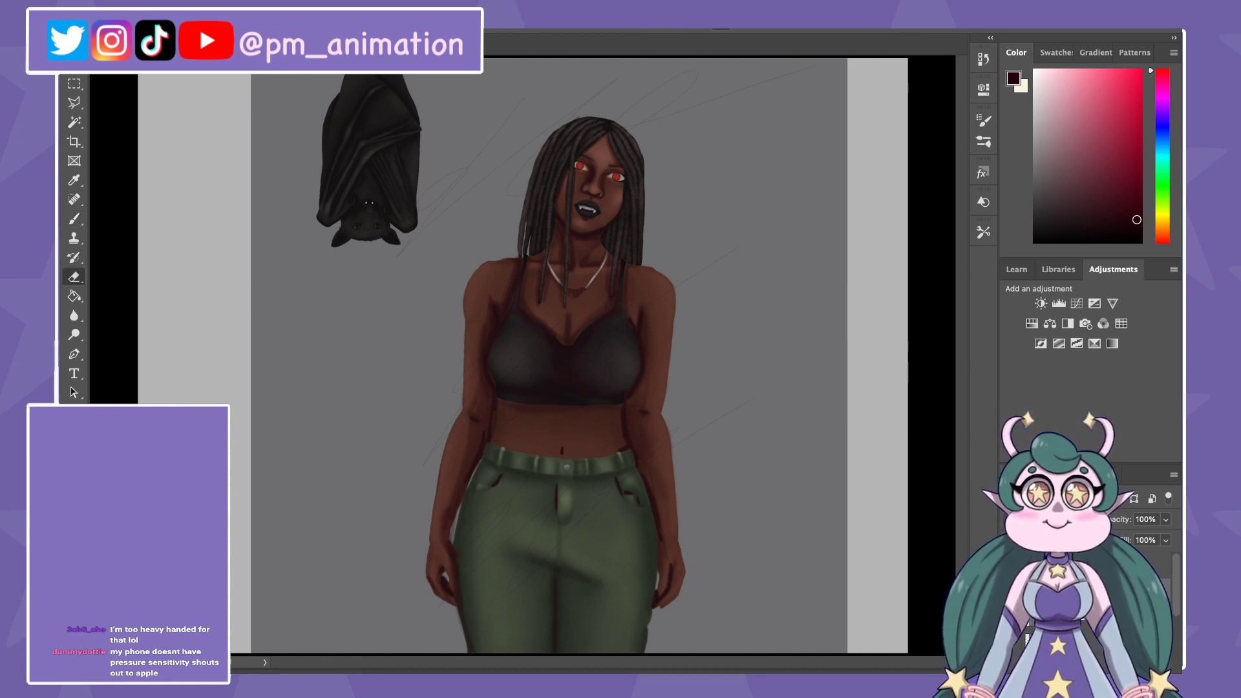
{"action": "key", "text": "b"}
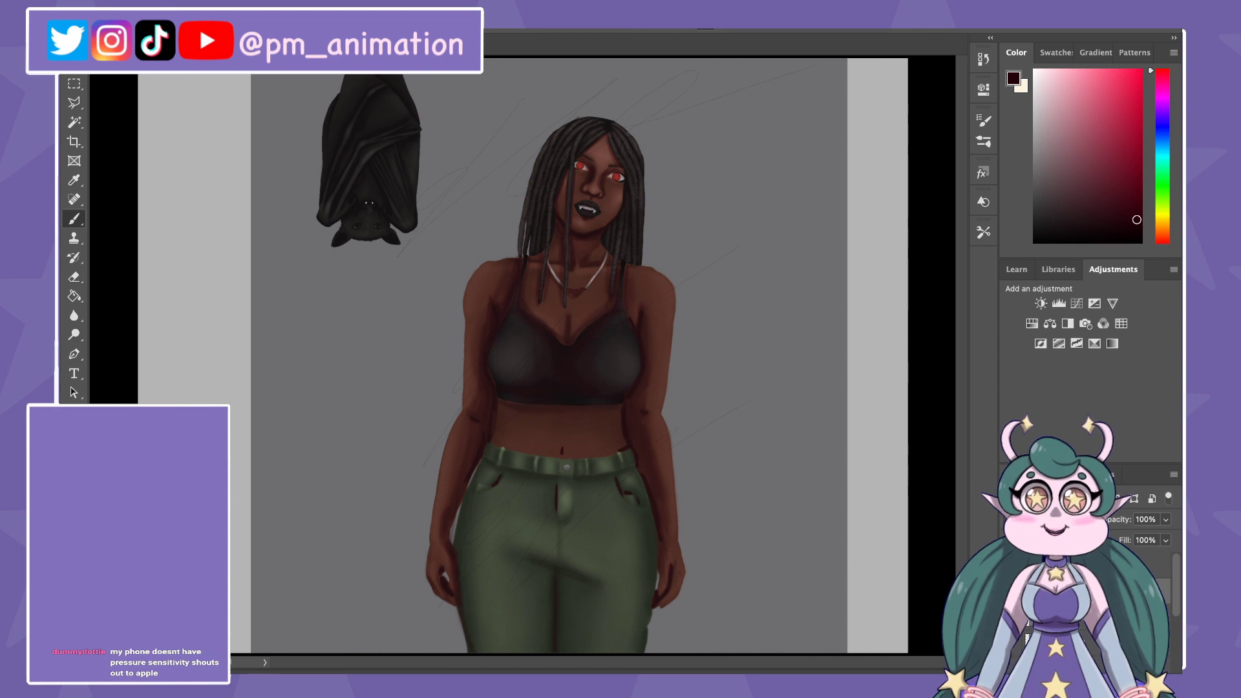
{"action": "key", "text": "ctrl+plus"}
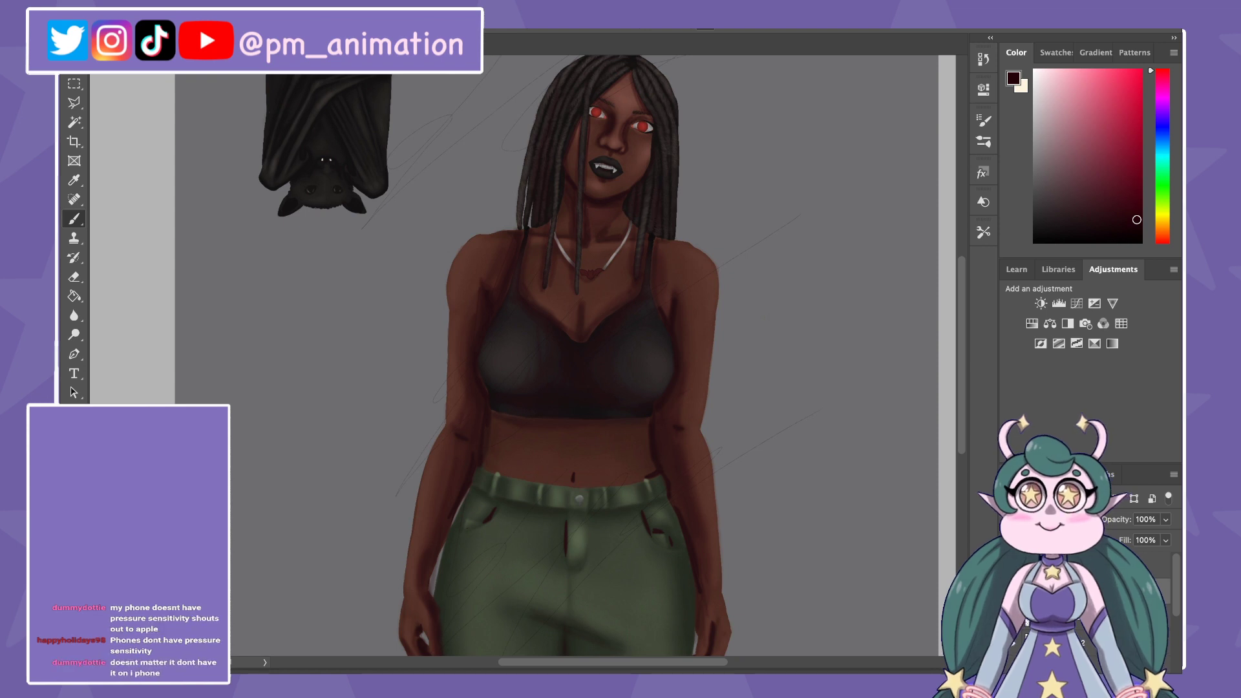
{"action": "scroll", "coordinate": [581, 356], "scroll_direction": "up", "scroll_amount": 3}
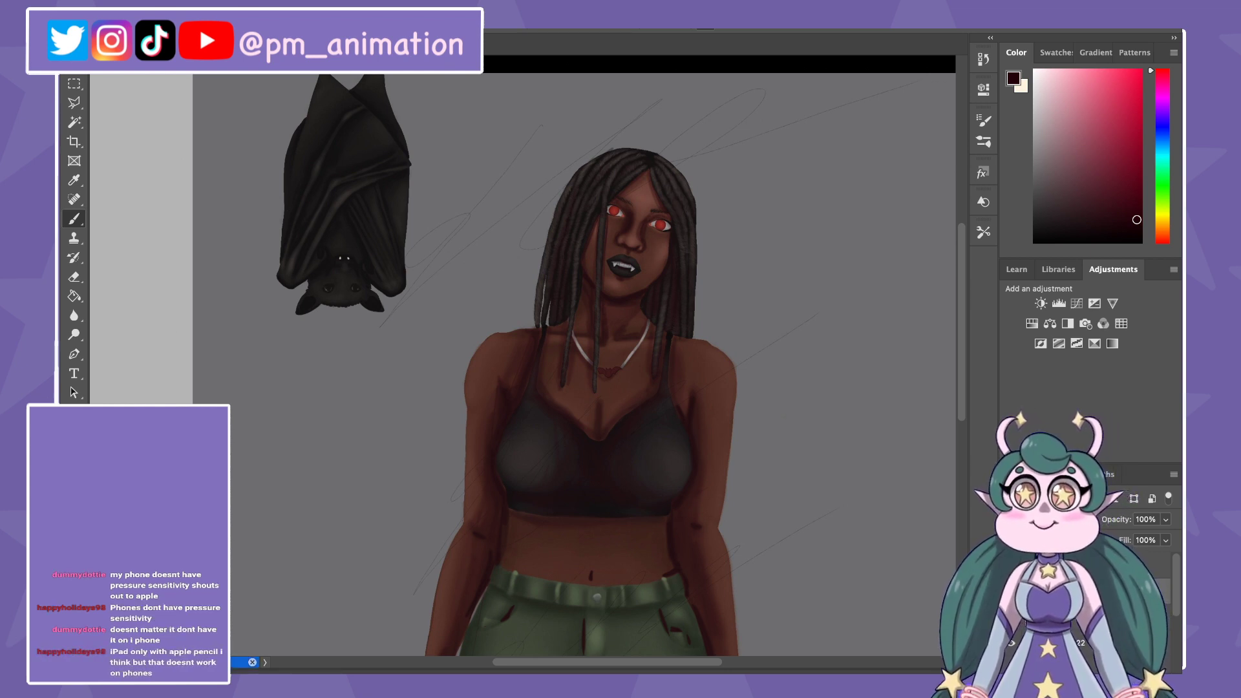
{"action": "key", "text": "ctrl+plus"}
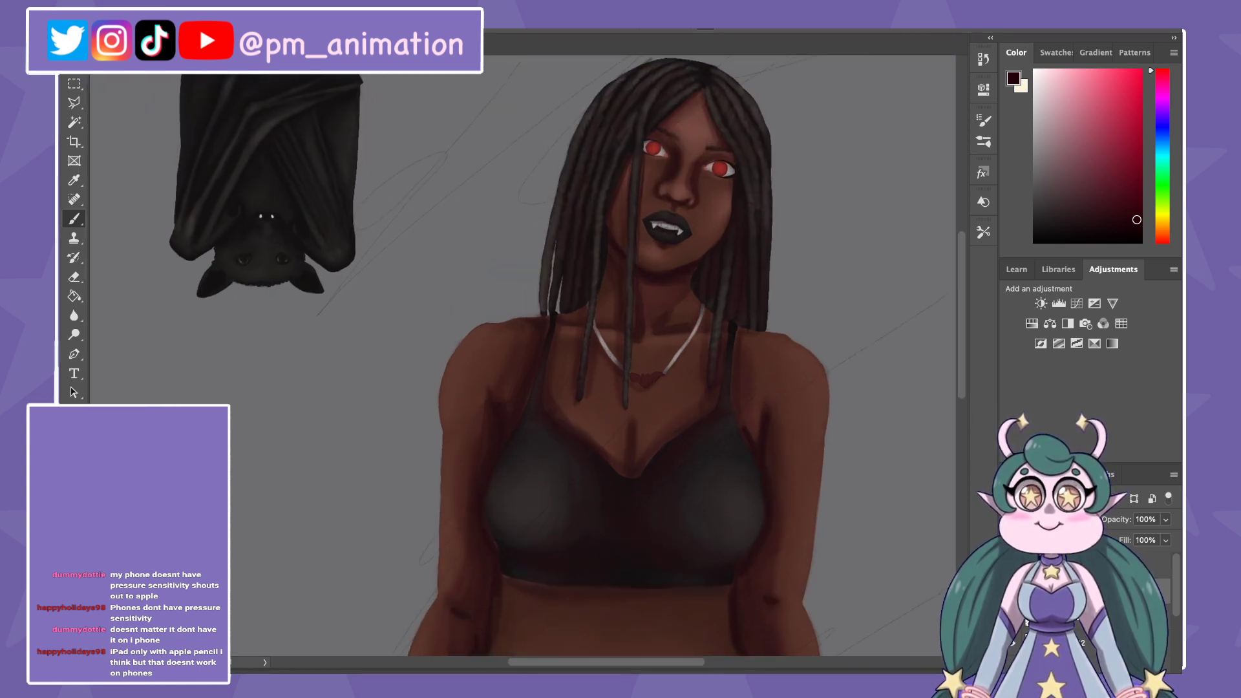
{"action": "key", "text": "ctrl+minus"}
{"action": "key", "text": "e"}
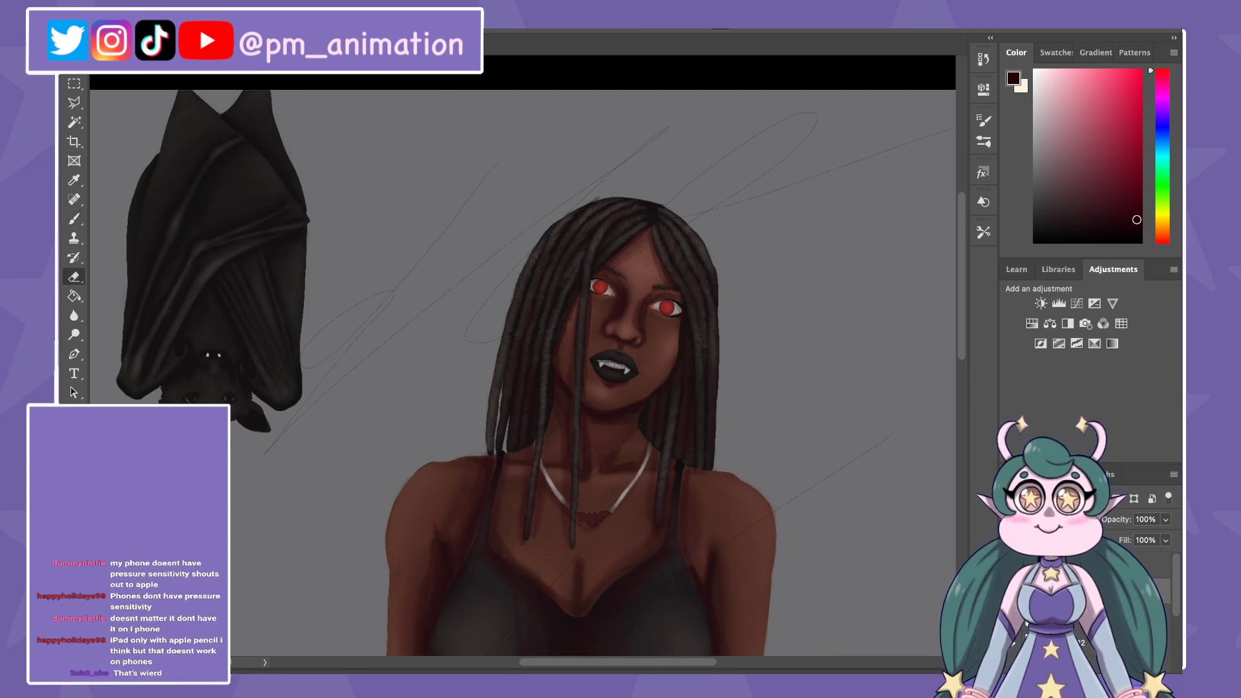
{"action": "key", "text": "b"}
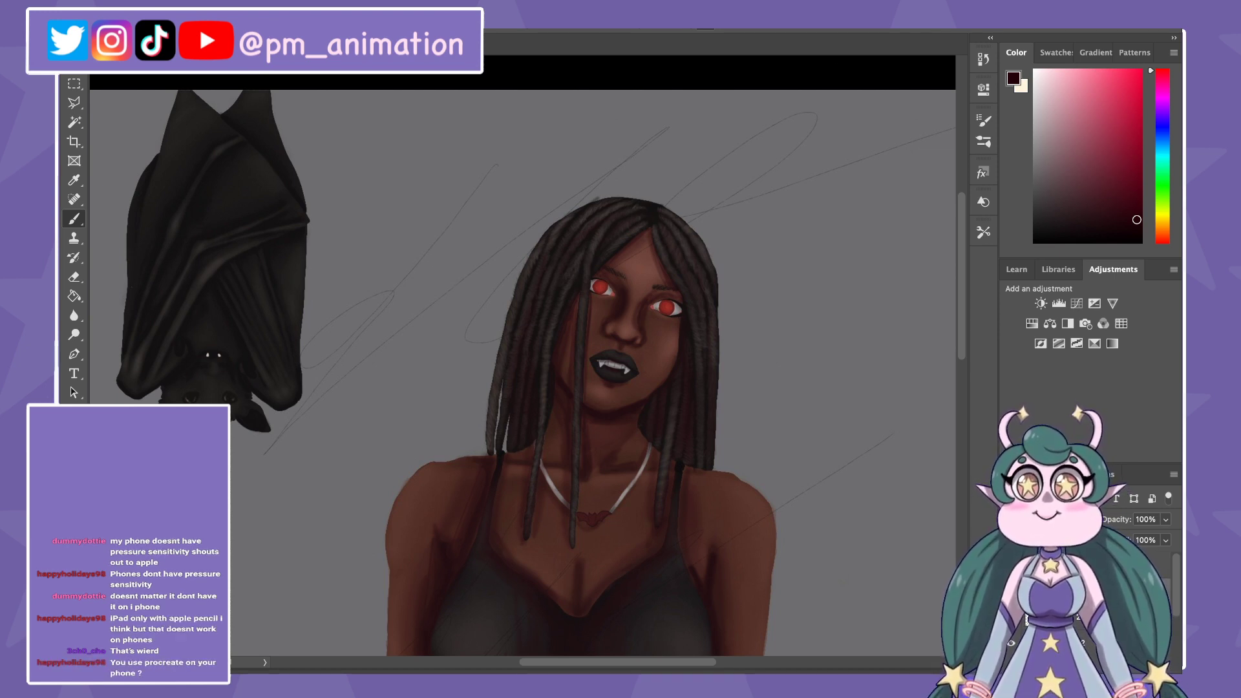
{"action": "scroll", "coordinate": [620, 517], "scroll_direction": "up", "scroll_amount": 1}
{"action": "scroll", "coordinate": [621, 517], "scroll_direction": "up", "scroll_amount": 1}
{"action": "scroll", "coordinate": [621, 517], "scroll_direction": "up", "scroll_amount": 1}
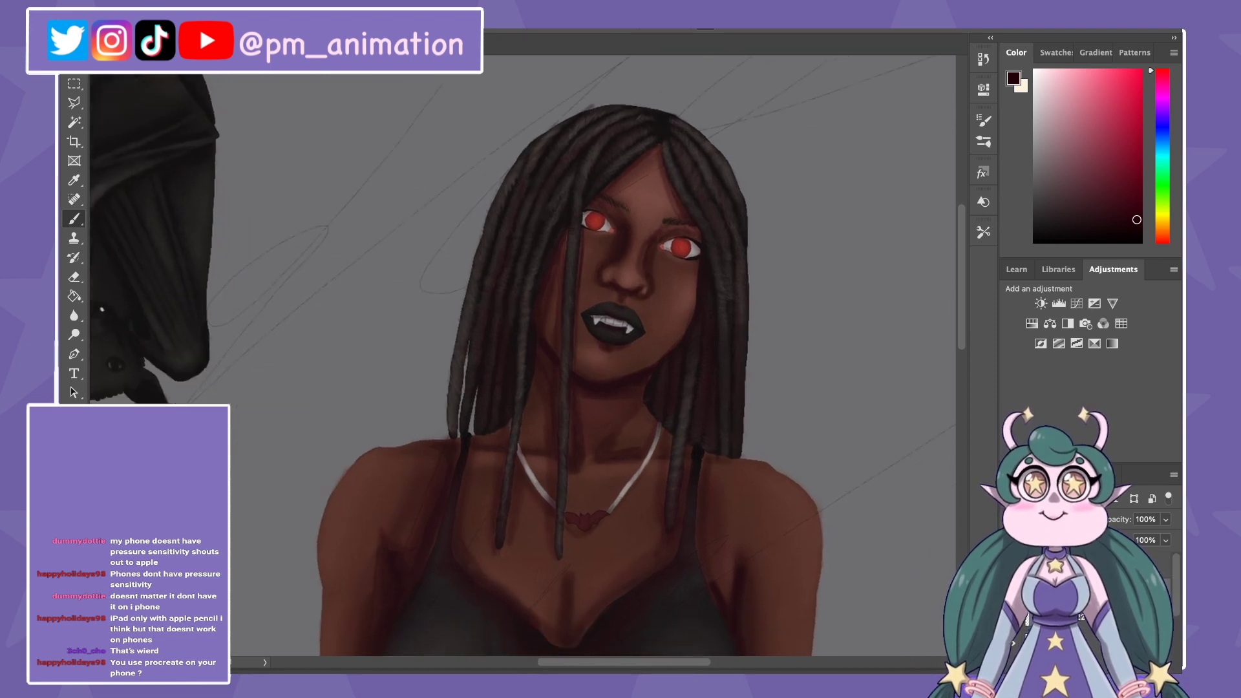
{"action": "scroll", "coordinate": [646, 258], "scroll_direction": "up", "scroll_amount": 1}
{"action": "scroll", "coordinate": [647, 259], "scroll_direction": "up", "scroll_amount": 1}
{"action": "scroll", "coordinate": [646, 259], "scroll_direction": "up", "scroll_amount": 1}
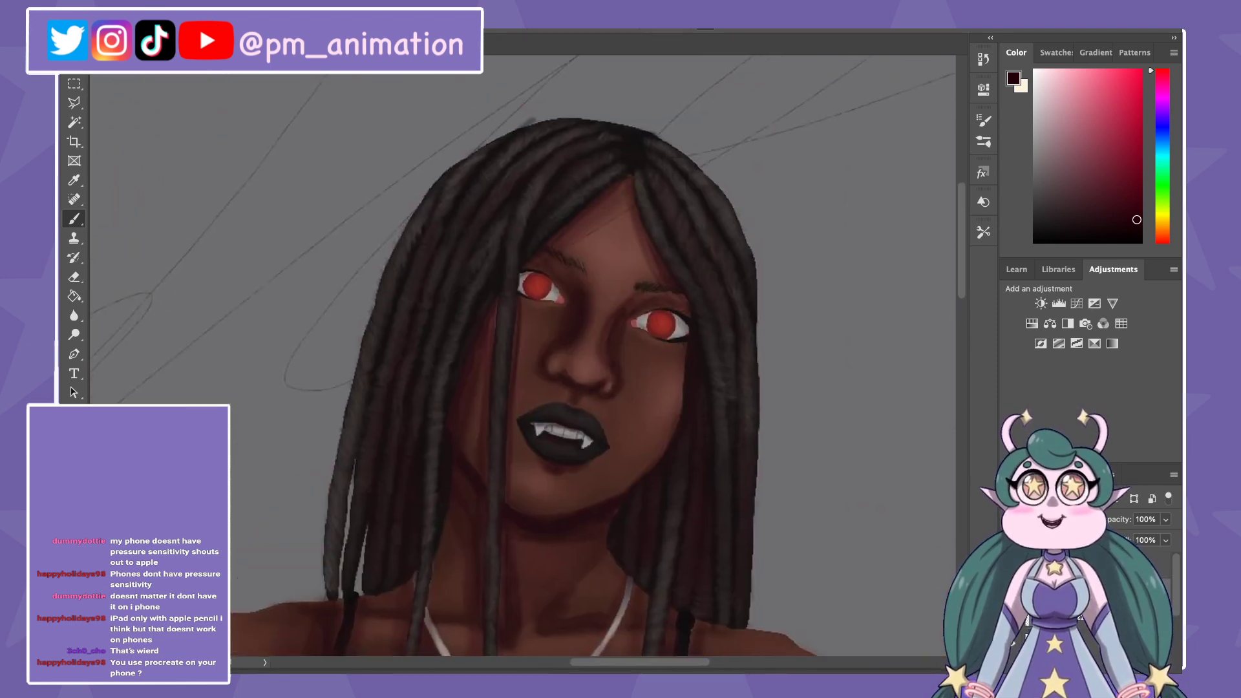
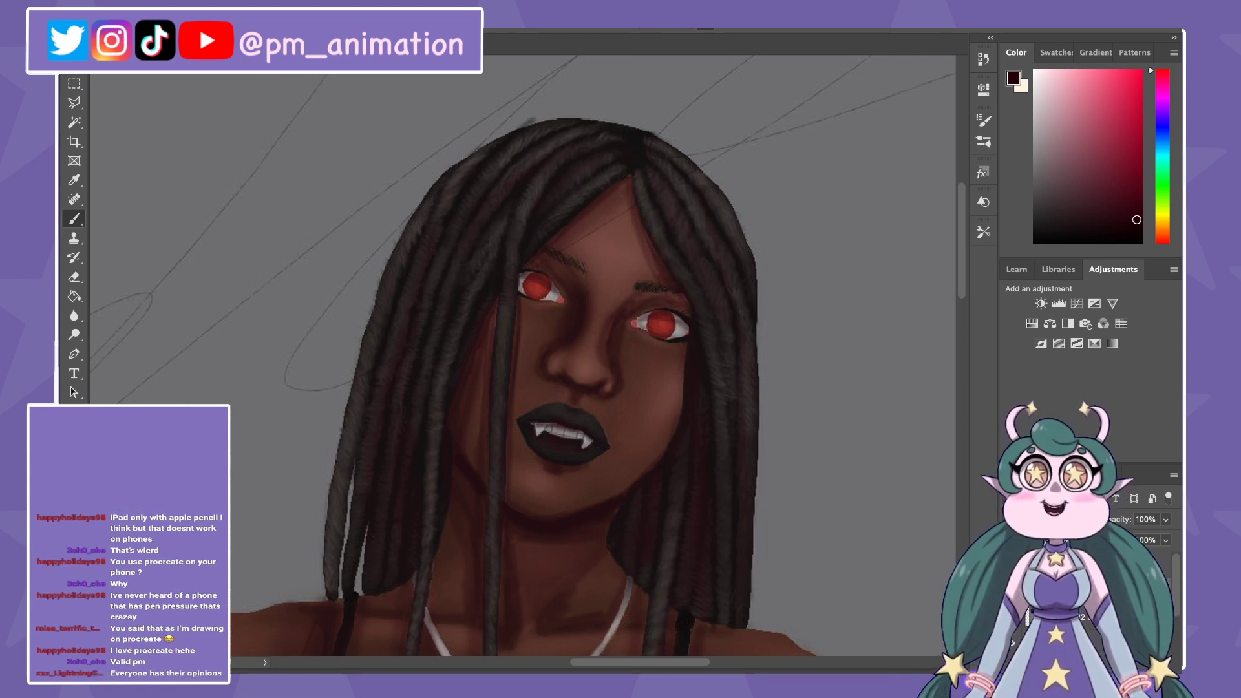
Step: Review the upper figure zoomed out, then swap light cream into the foreground colour
{"action": "key", "text": "ctrl+minus"}
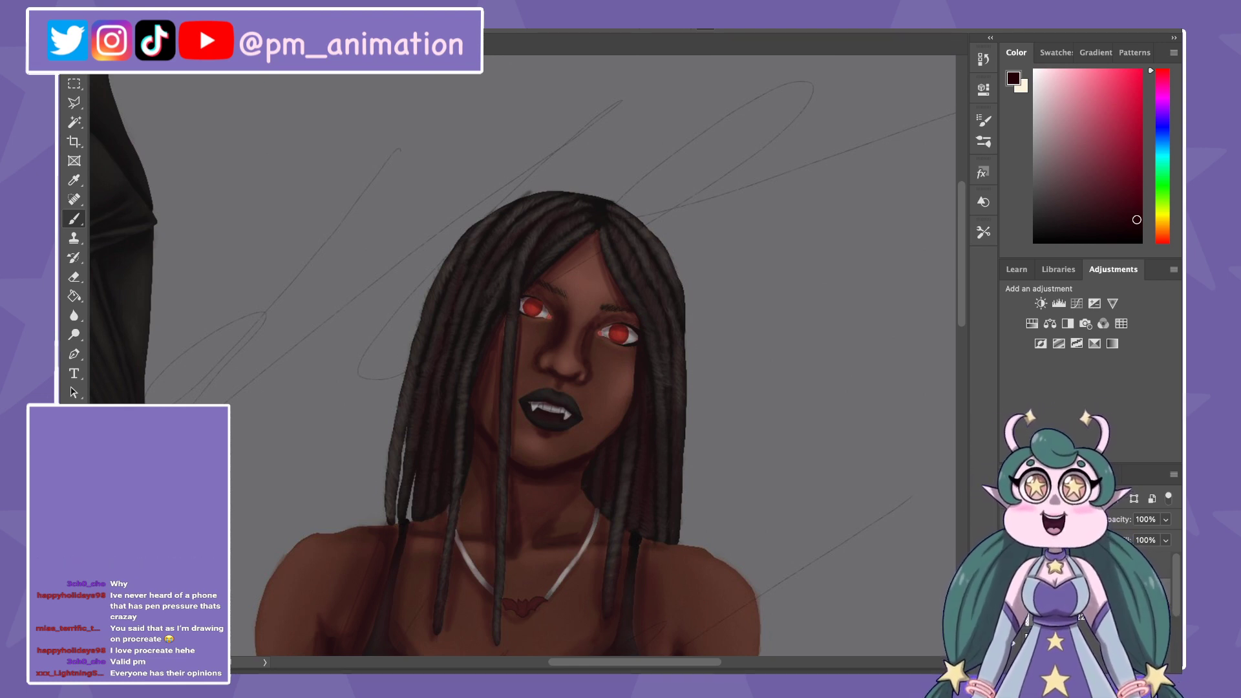
{"action": "scroll", "coordinate": [522, 362], "scroll_direction": "down", "scroll_amount": 5}
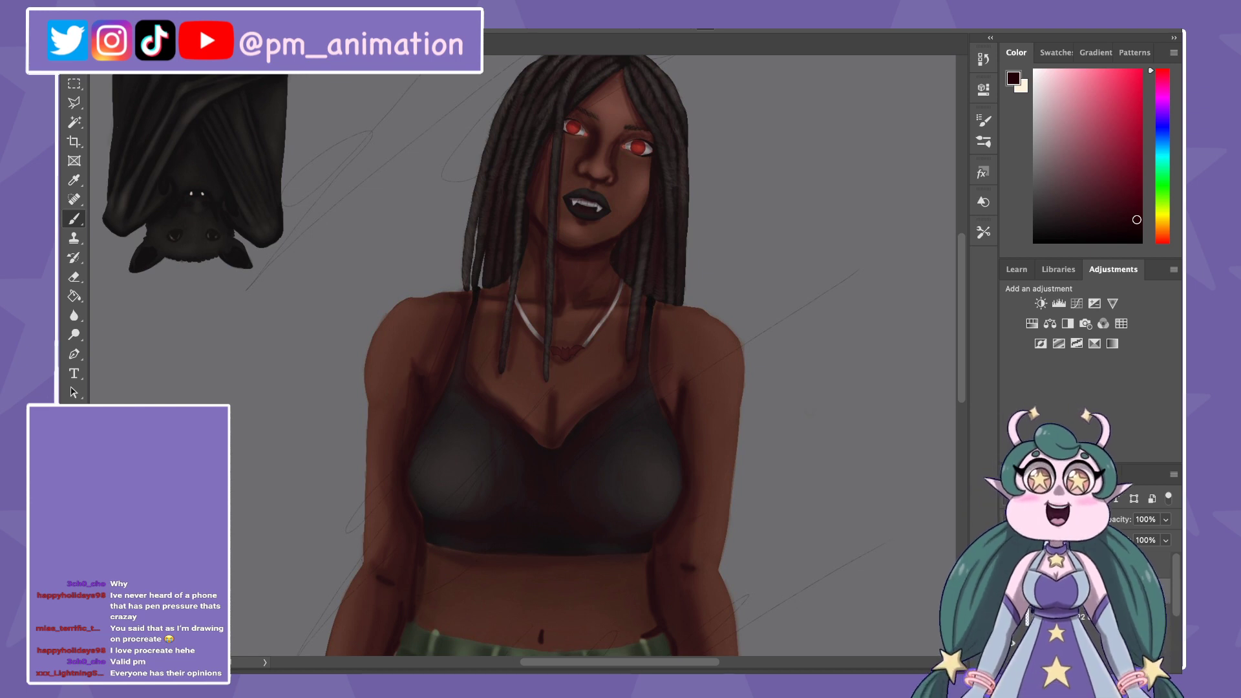
{"action": "key", "text": "ctrl+minus"}
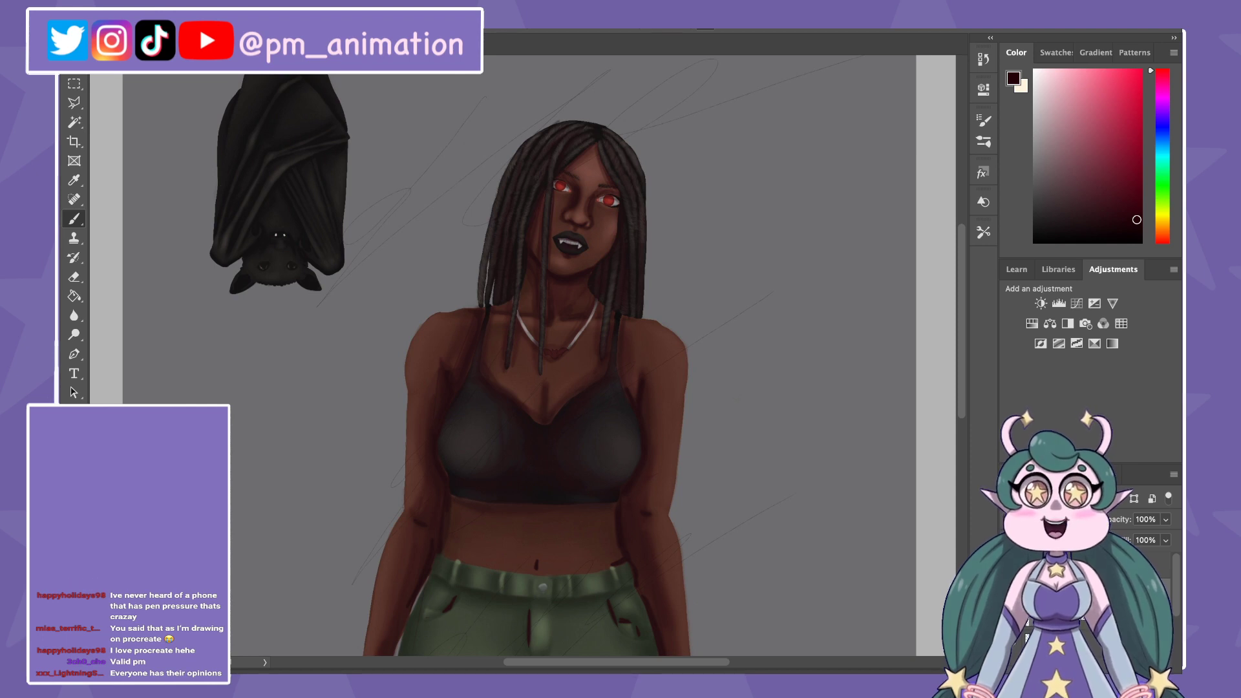
{"action": "key", "text": "ctrl+plus"}
{"action": "key", "text": "x"}
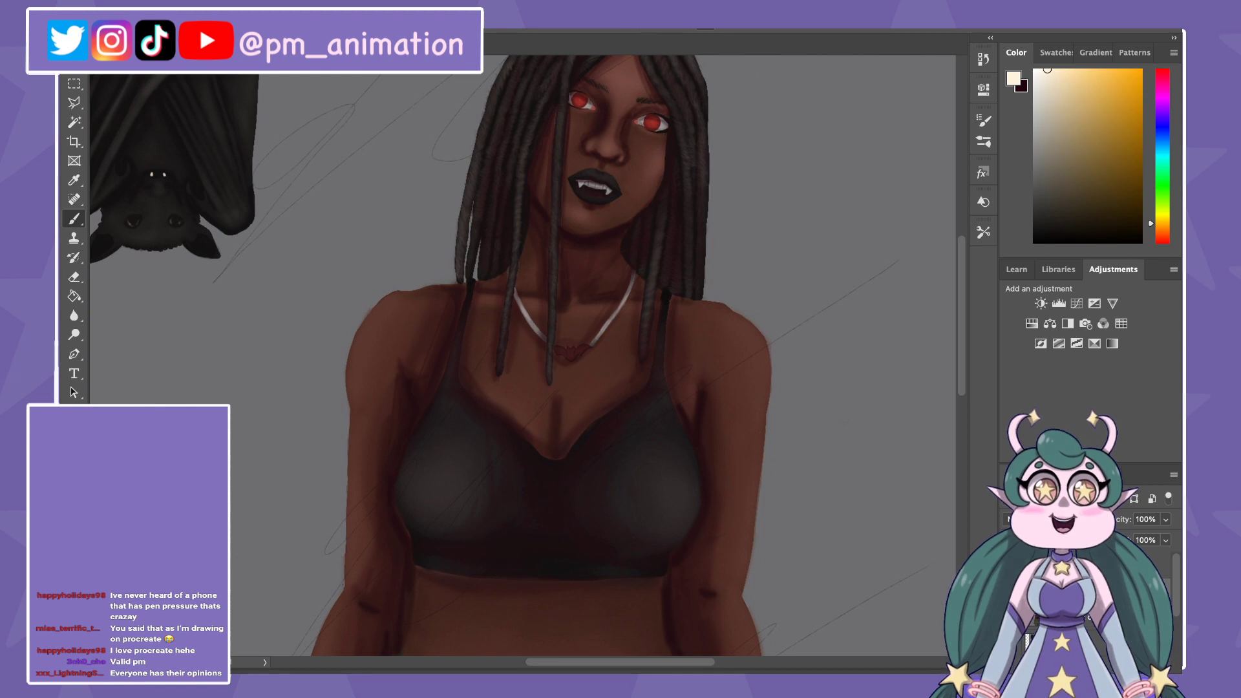
Step: Choose a light pink and brush a faint highlight across the forehead
{"action": "left_click", "coordinate": [1163, 75]}
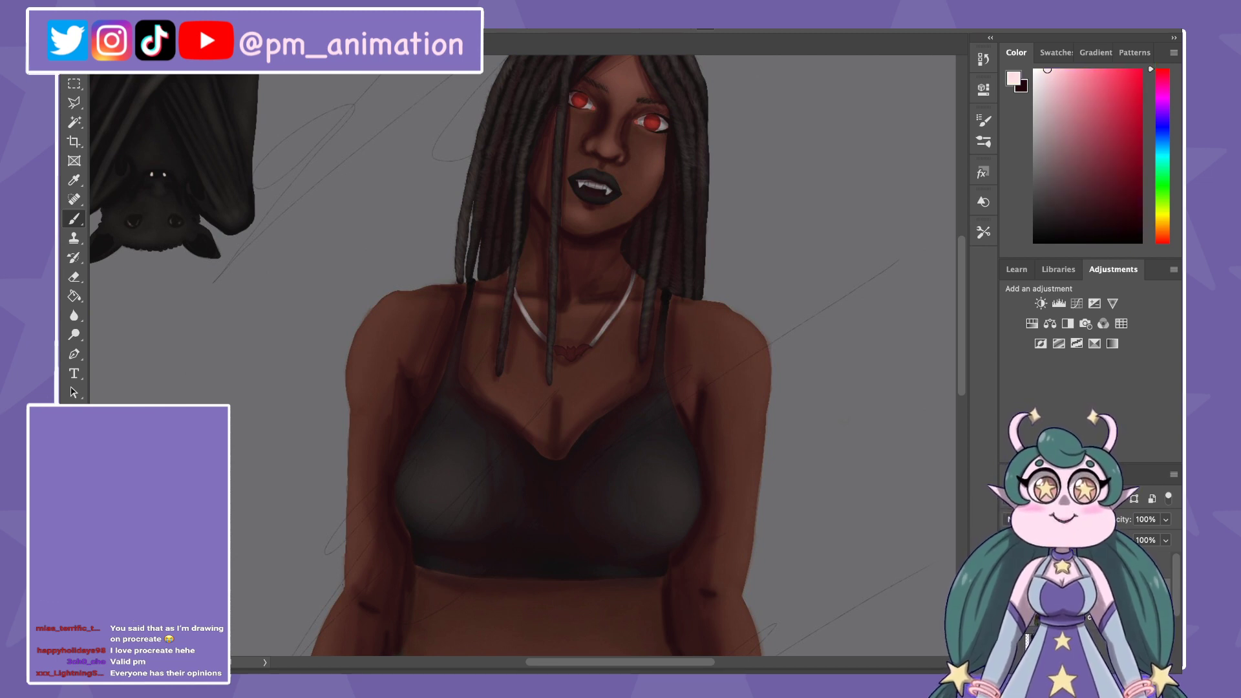
{"action": "scroll", "coordinate": [524, 355], "scroll_direction": "up", "scroll_amount": 1}
{"action": "scroll", "coordinate": [528, 365], "scroll_direction": "up", "scroll_amount": 2}
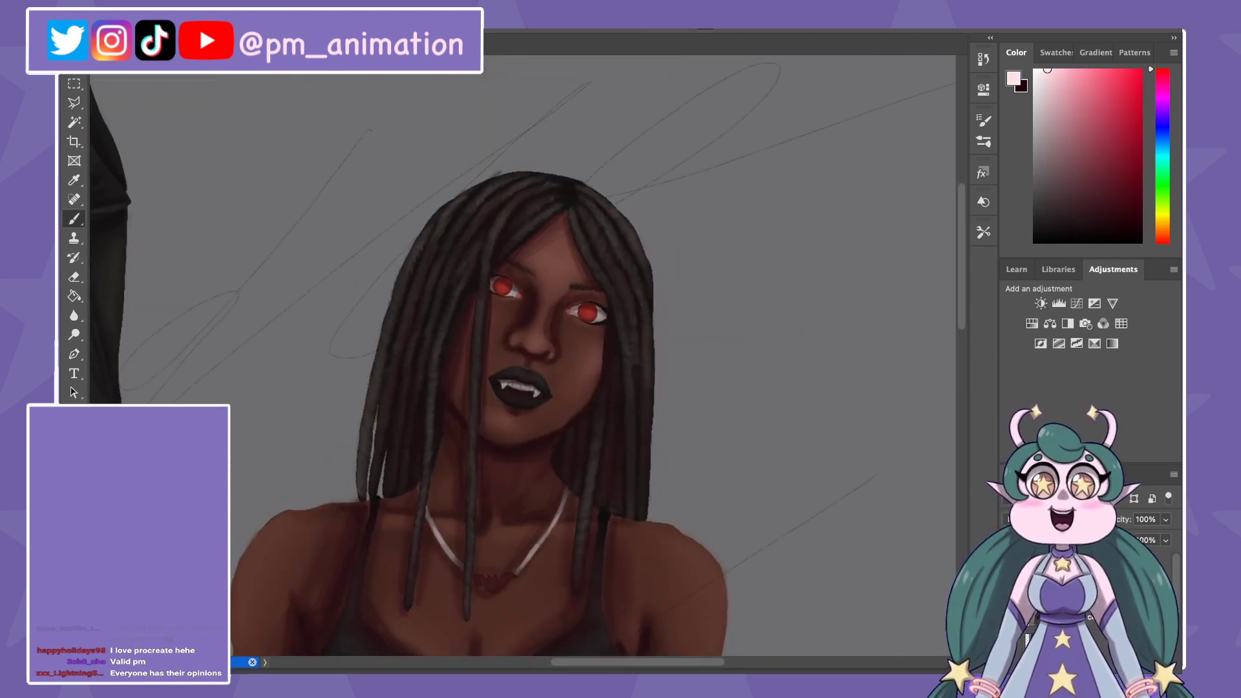
{"action": "scroll", "coordinate": [516, 351], "scroll_direction": "up", "scroll_amount": 1}
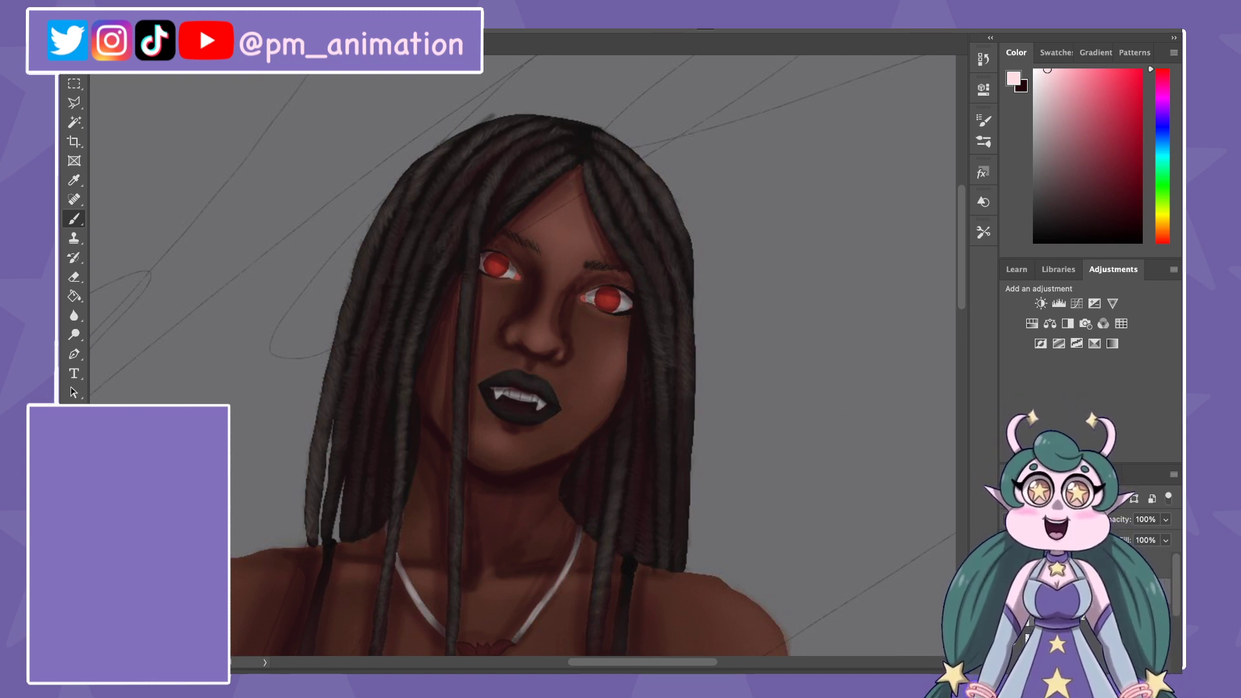
{"action": "mouse_move", "coordinate": [582, 246]}
{"action": "left_mouse_down"}
{"action": "mouse_move", "coordinate": [580, 214]}
{"action": "mouse_move", "coordinate": [559, 210]}
{"action": "mouse_move", "coordinate": [579, 226]}
{"action": "left_mouse_up"}
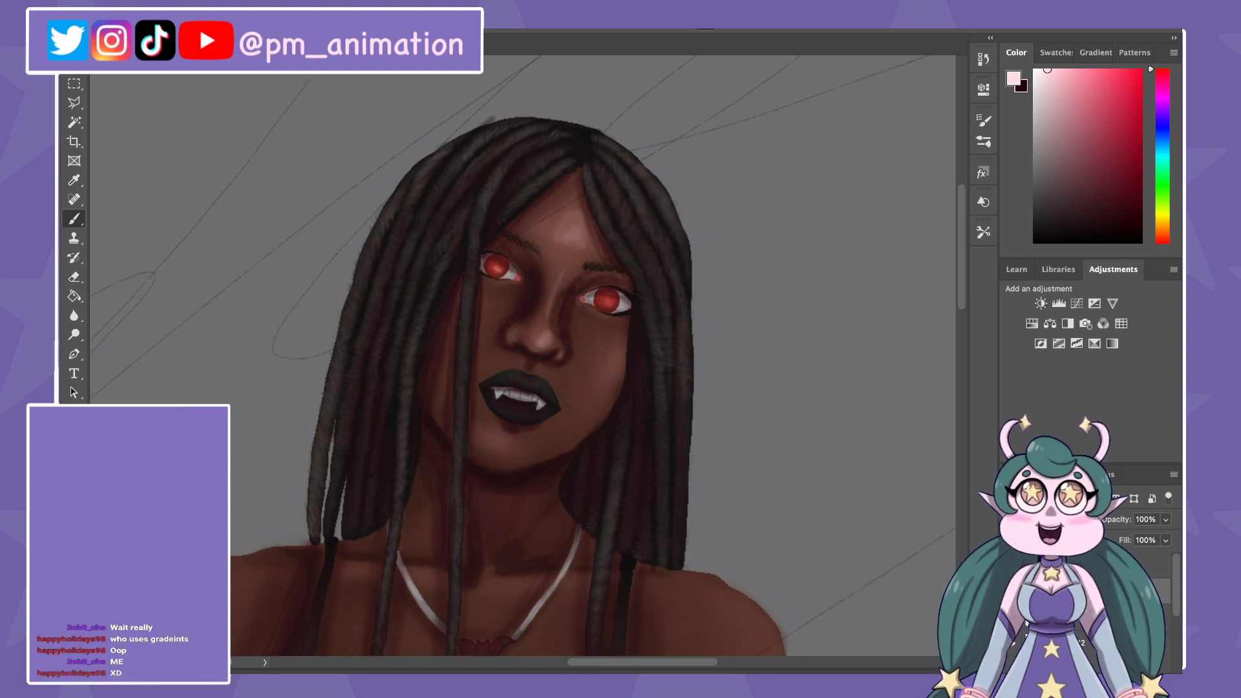
{"action": "scroll", "coordinate": [515, 376], "scroll_direction": "down", "scroll_amount": 2}
{"action": "scroll", "coordinate": [515, 376], "scroll_direction": "down", "scroll_amount": 2}
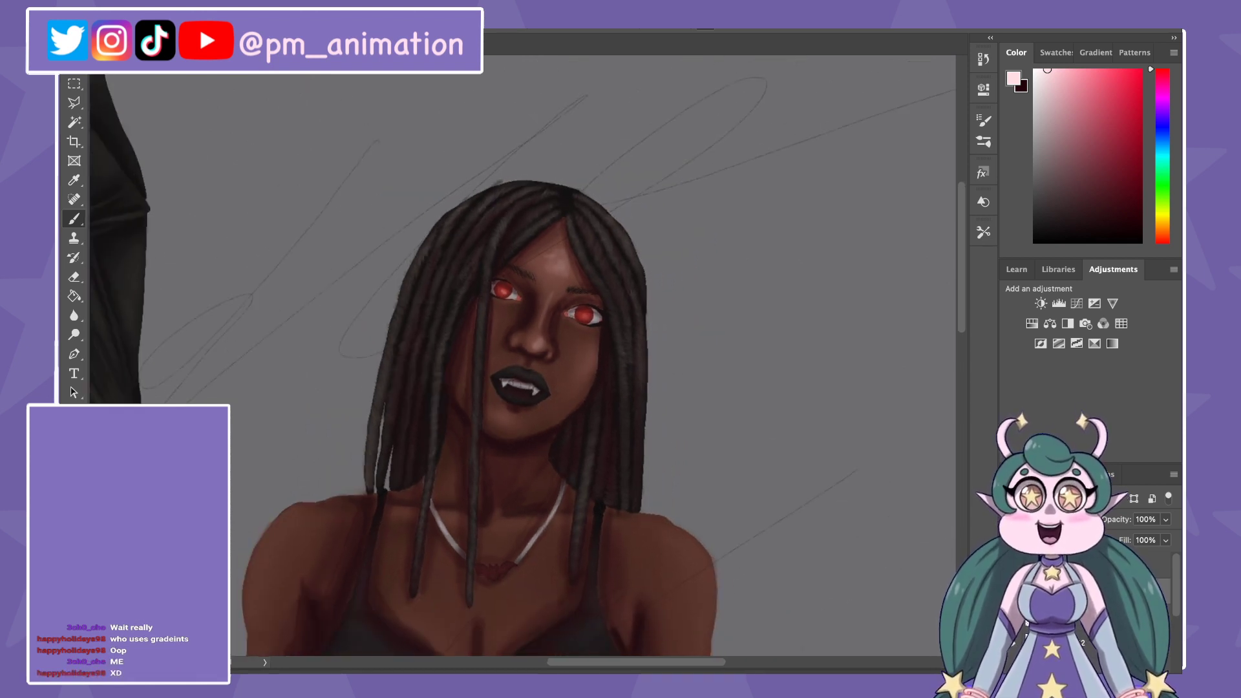
{"action": "scroll", "coordinate": [515, 375], "scroll_direction": "down", "scroll_amount": 1}
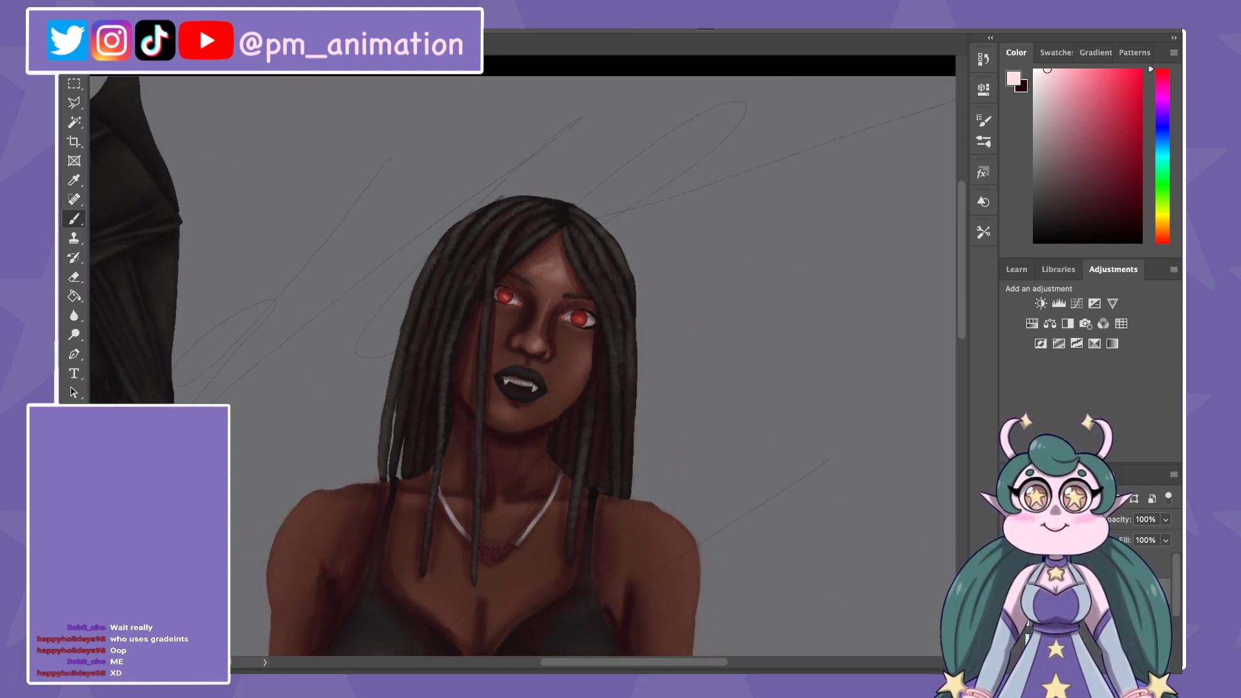
{"action": "key", "text": "e"}
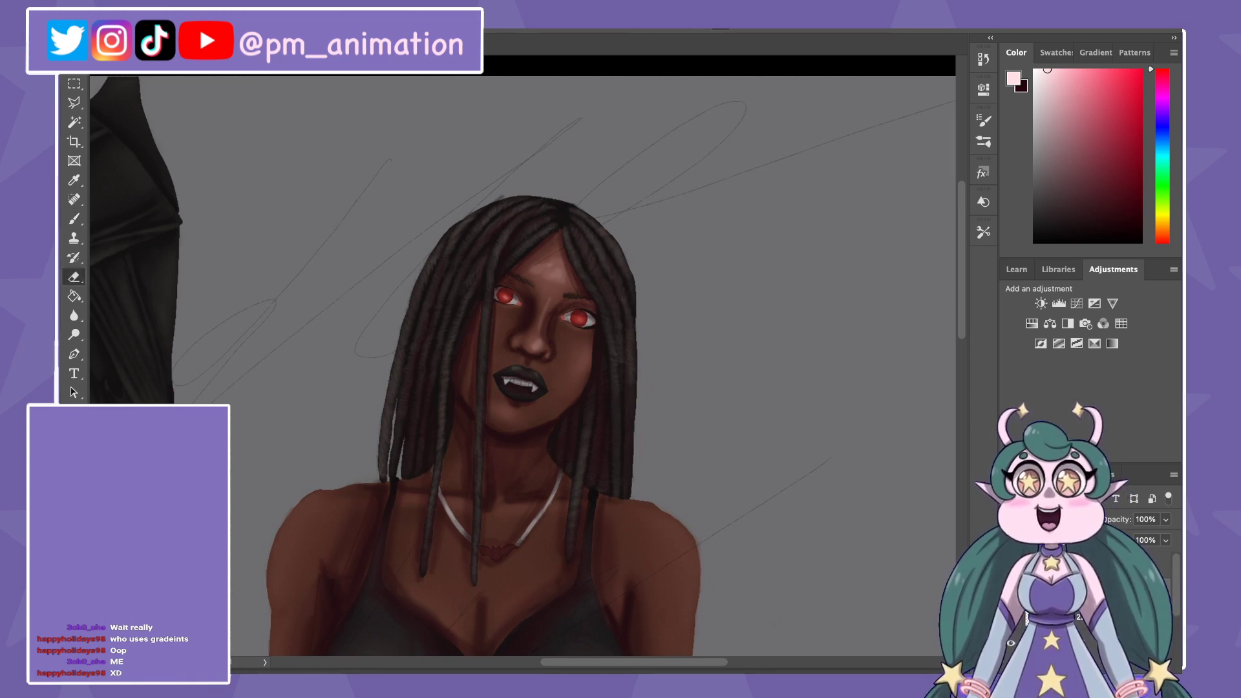
{"action": "scroll", "coordinate": [522, 379], "scroll_direction": "up", "scroll_amount": 1}
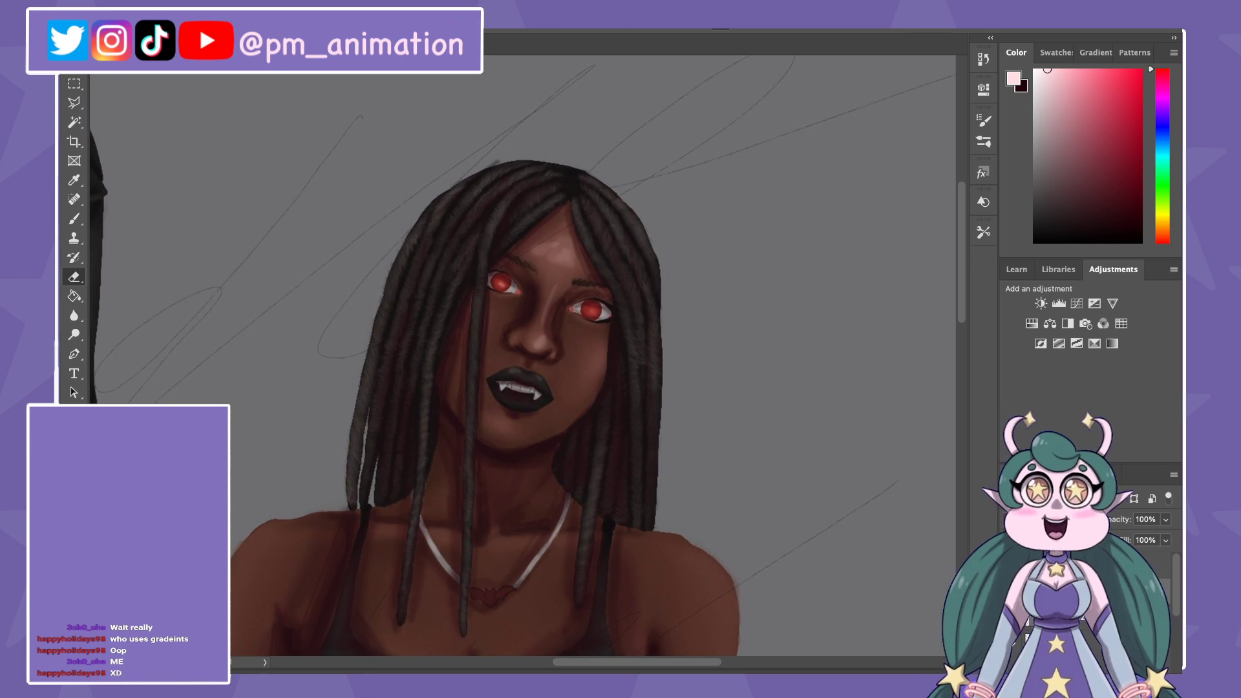
{"action": "scroll", "coordinate": [522, 356], "scroll_direction": "up", "scroll_amount": 2}
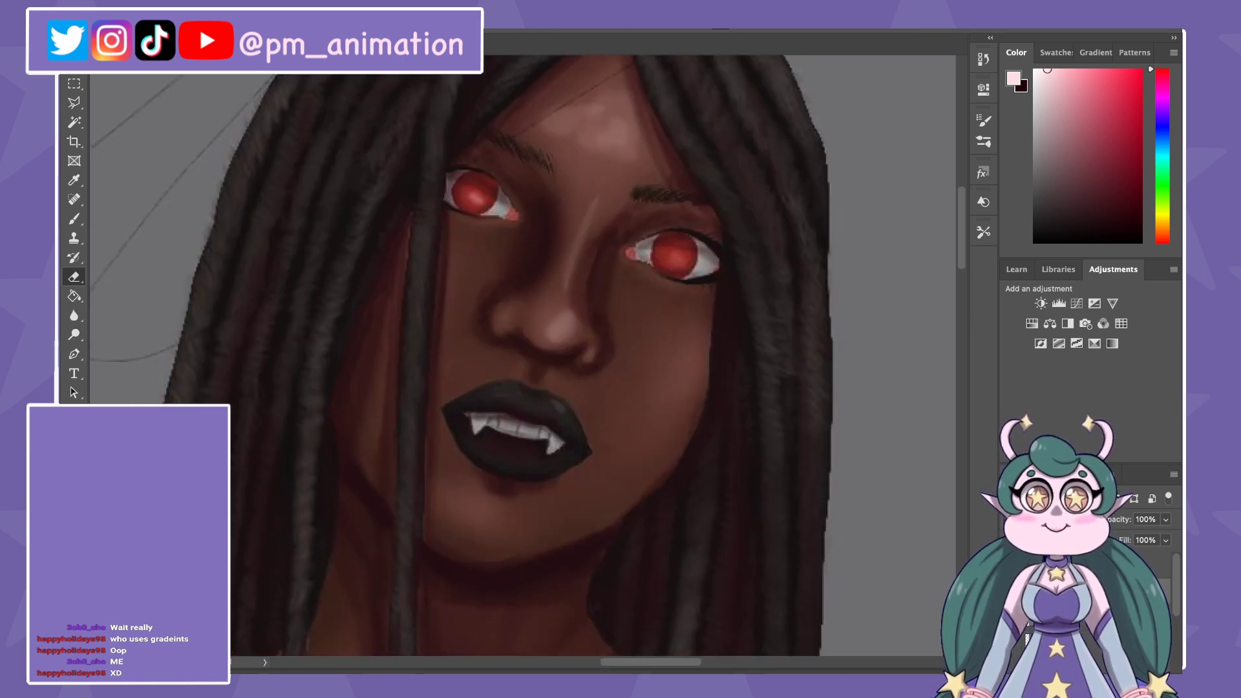
{"action": "key", "text": "b"}
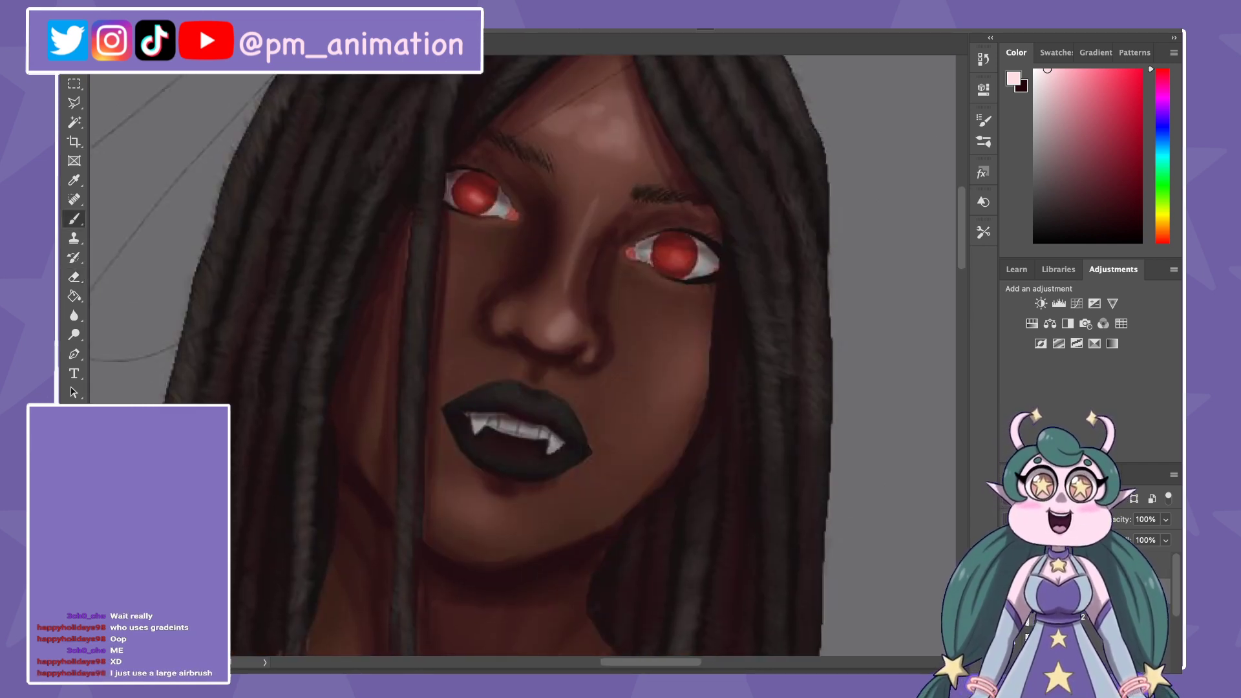
{"action": "scroll", "coordinate": [519, 342], "scroll_direction": "down", "scroll_amount": 1}
{"action": "scroll", "coordinate": [518, 342], "scroll_direction": "down", "scroll_amount": 1}
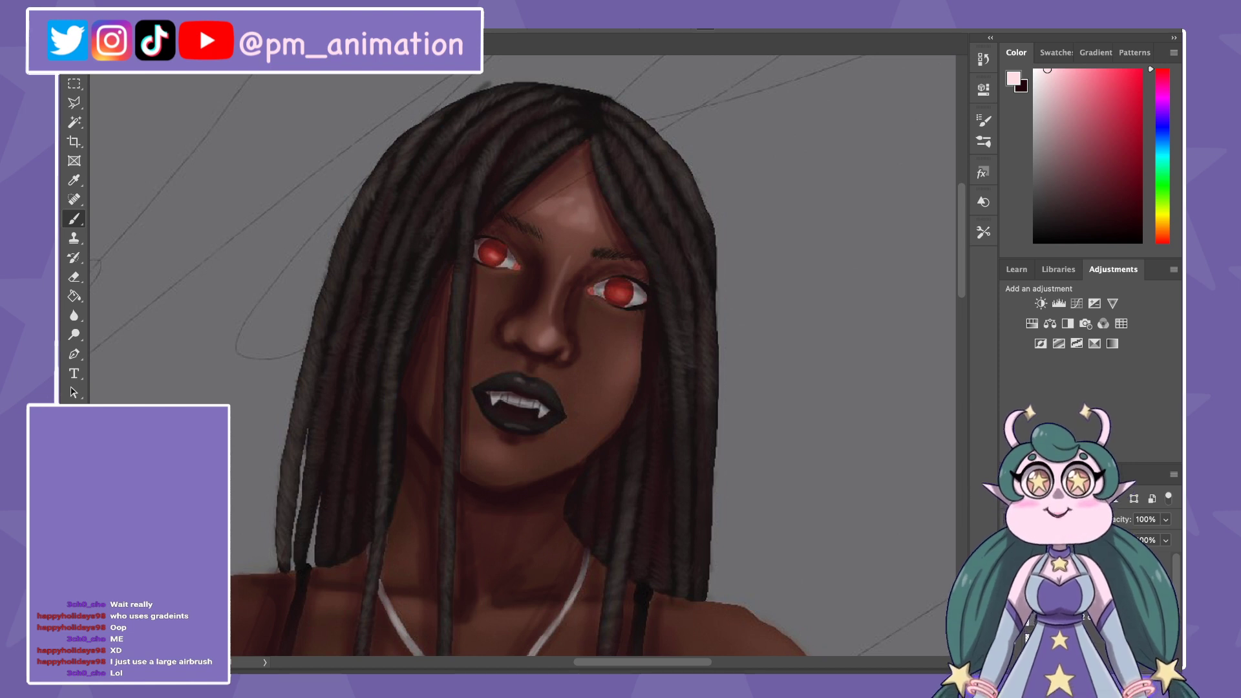
{"action": "key", "text": "ctrl+minus"}
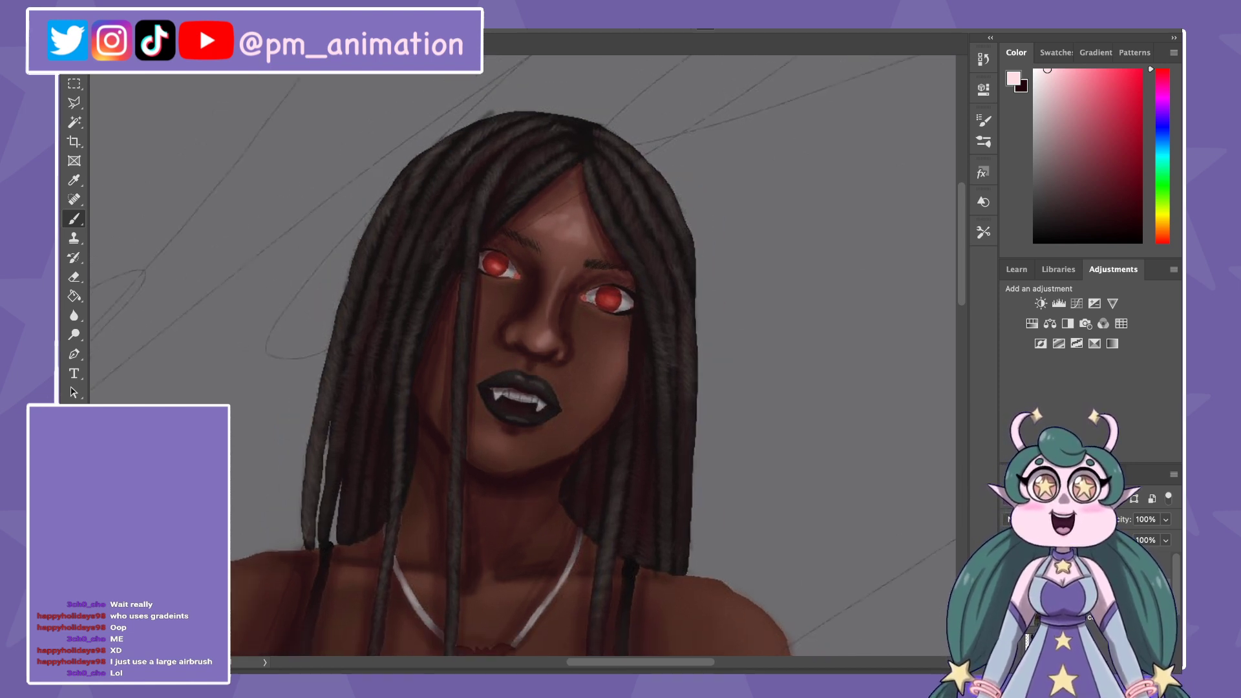
{"action": "key", "text": "ctrl+minus"}
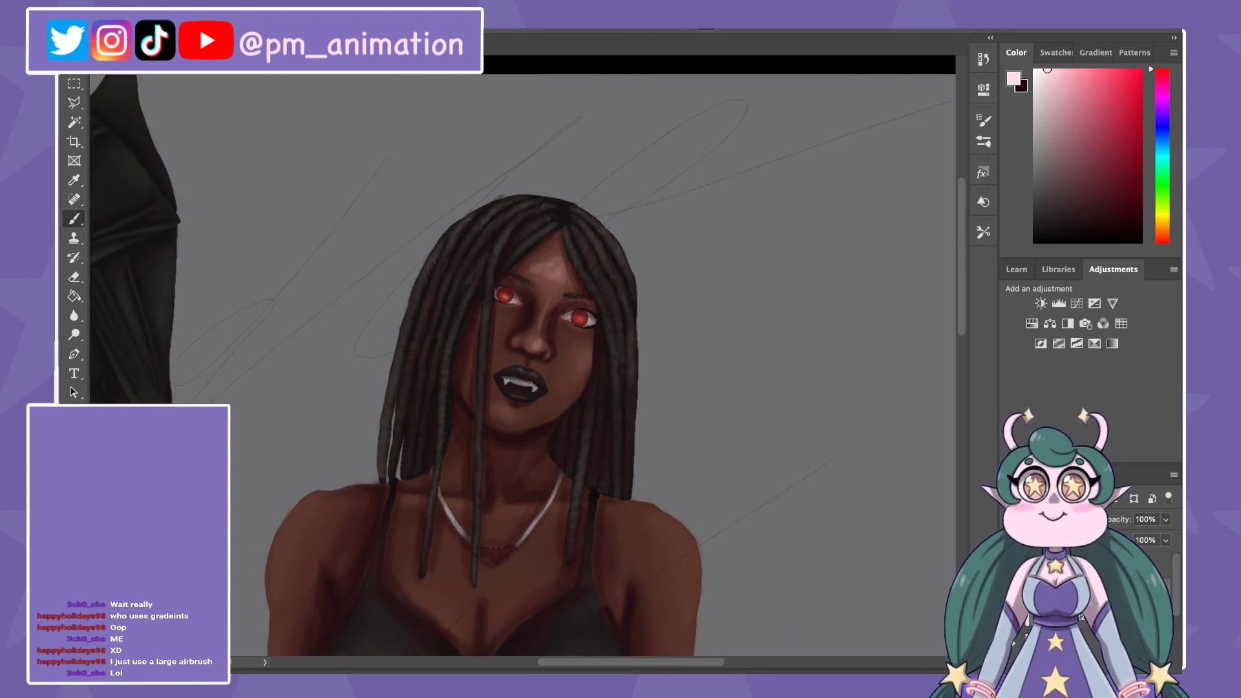
Step: Airbrush a pink highlight on the right bra cup, then erase a stray stroke
{"action": "left_click_drag", "start_coordinate": [517, 388], "coordinate": [691, 223]}
{"action": "scroll", "coordinate": [505, 320], "scroll_direction": "down", "scroll_amount": 2}
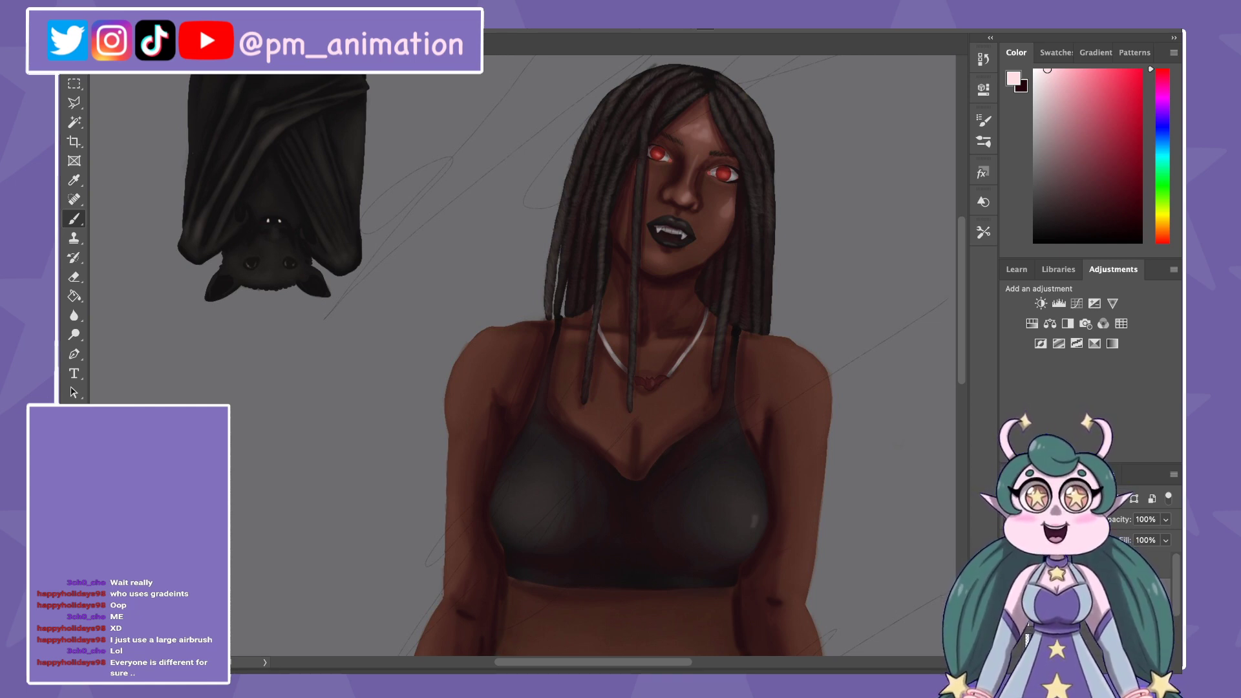
{"action": "mouse_move", "coordinate": [758, 522]}
{"action": "left_mouse_down"}
{"action": "mouse_move", "coordinate": [756, 492]}
{"action": "mouse_move", "coordinate": [748, 525]}
{"action": "left_mouse_up"}
{"action": "key", "text": "ctrl+minus"}
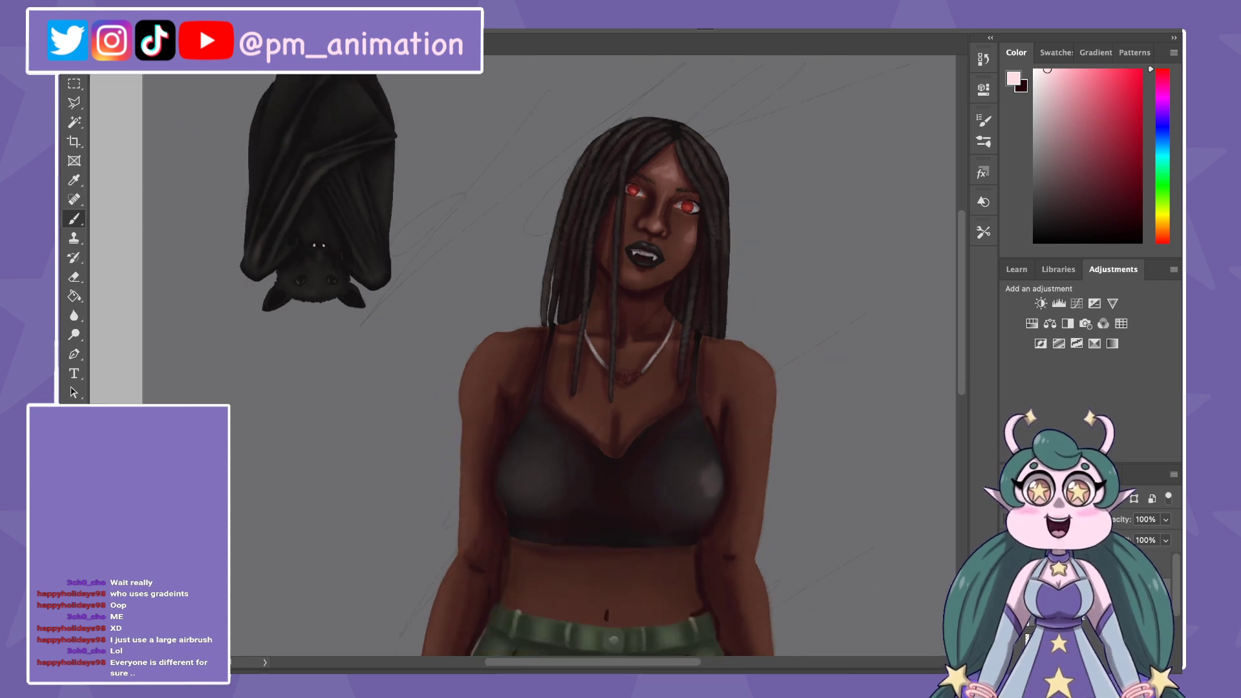
{"action": "key", "text": "e"}
{"action": "left_click_drag", "start_coordinate": [699, 468], "coordinate": [699, 488]}
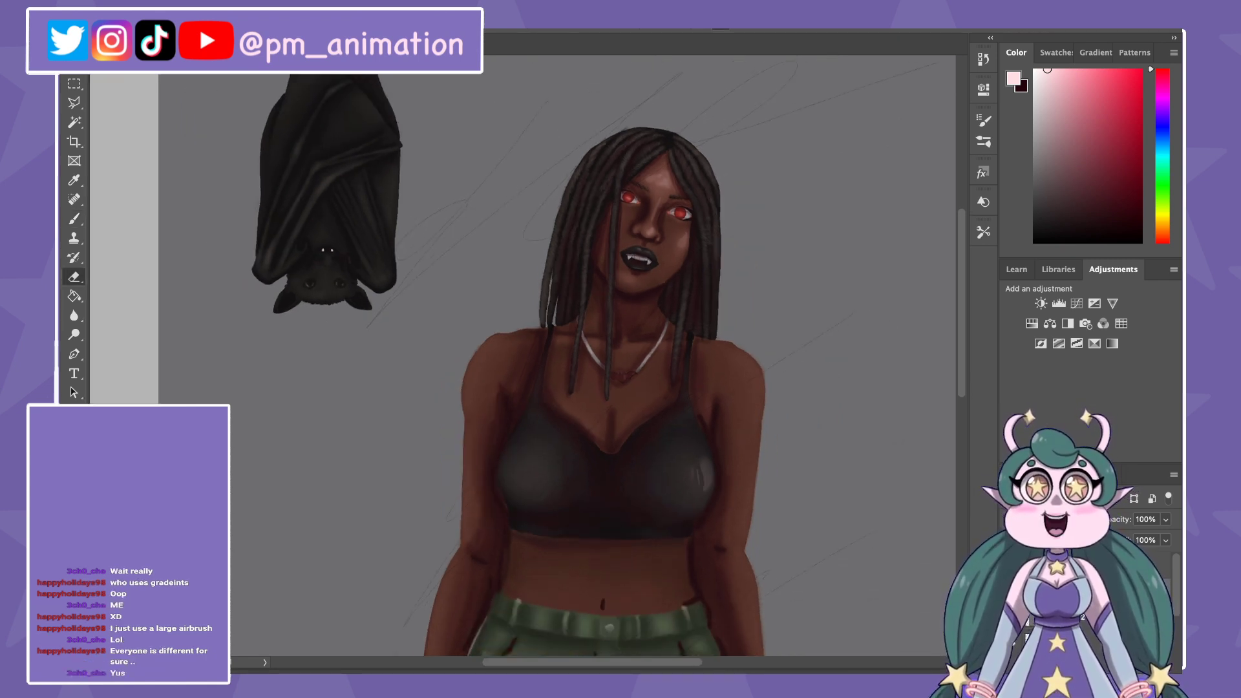
Step: Brush and brighten a pink highlight on the left bra cup
{"action": "key", "text": "b"}
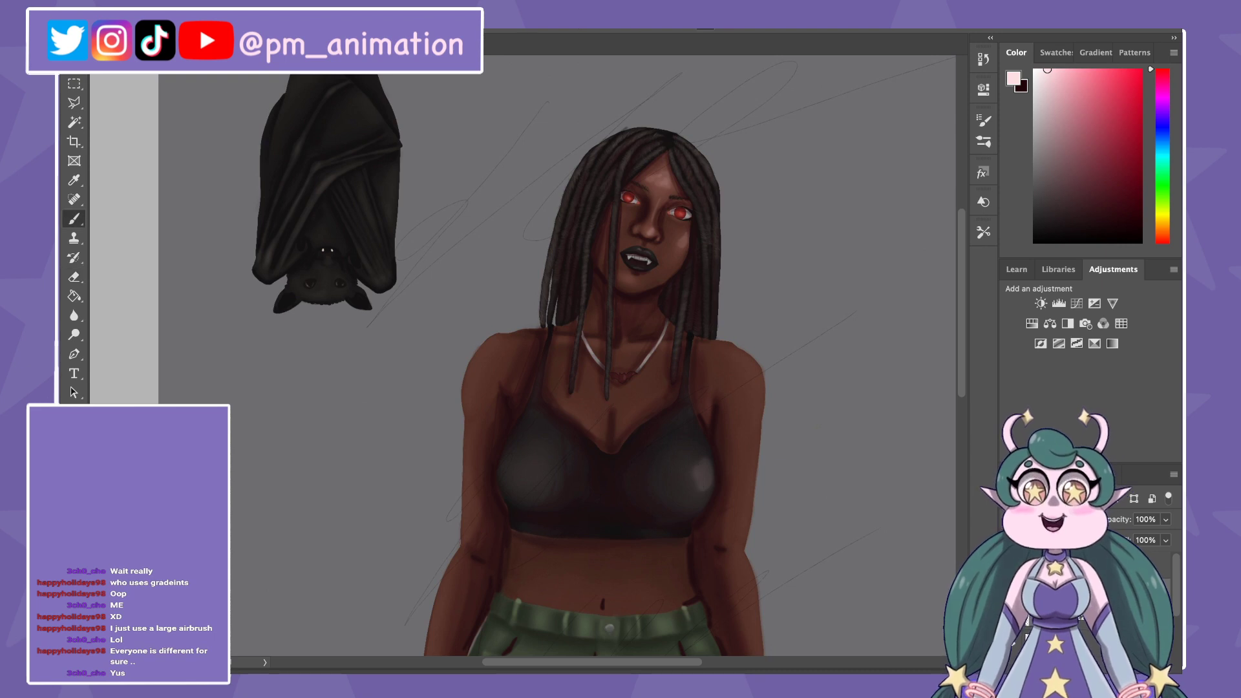
{"action": "left_click_drag", "start_coordinate": [502, 471], "coordinate": [514, 458]}
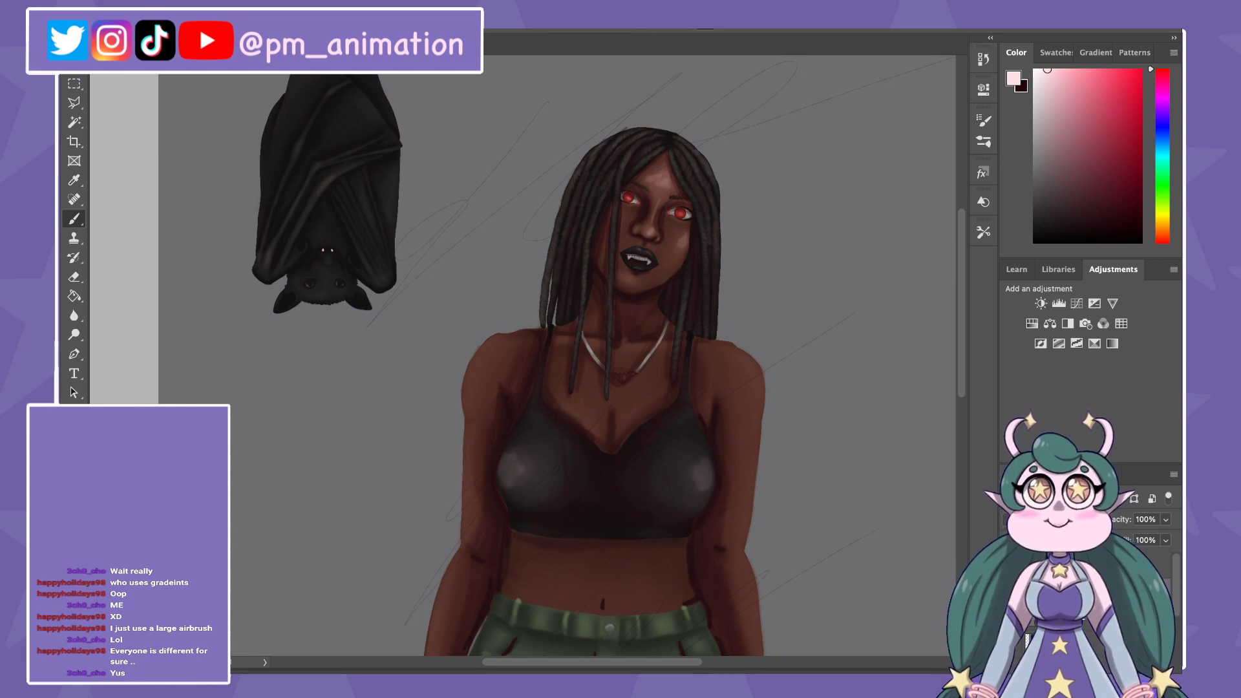
{"action": "left_click_drag", "start_coordinate": [524, 484], "coordinate": [529, 474]}
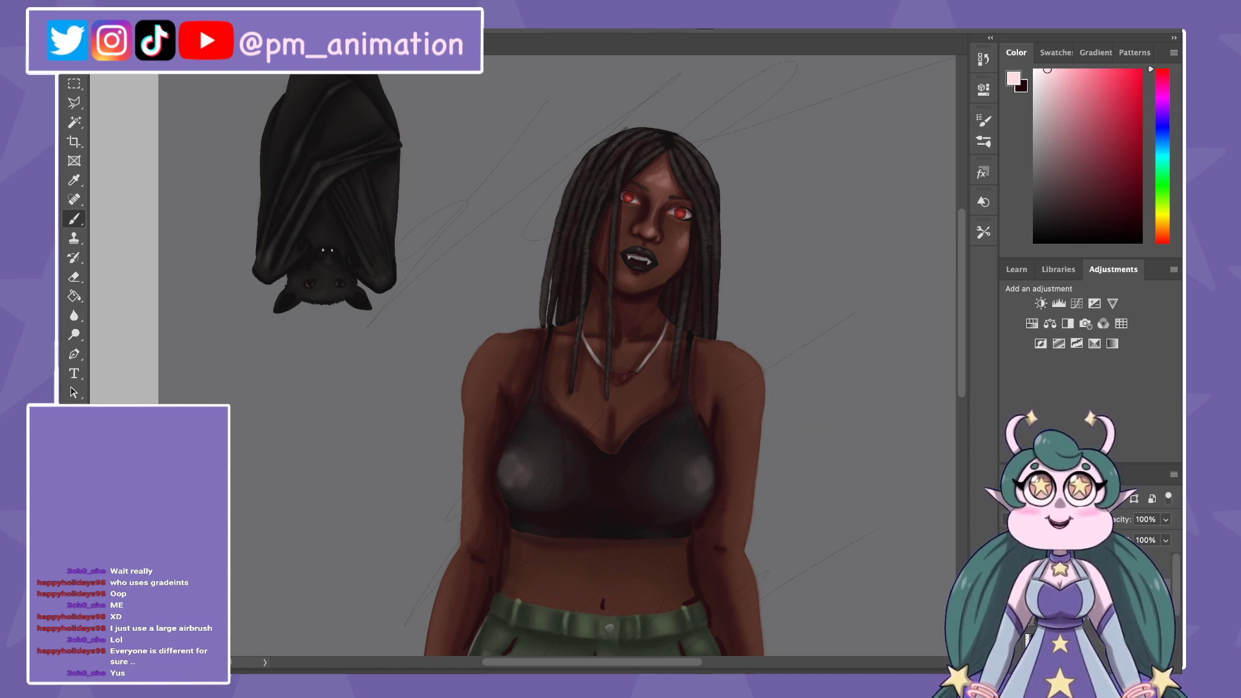
{"action": "key", "text": "e"}
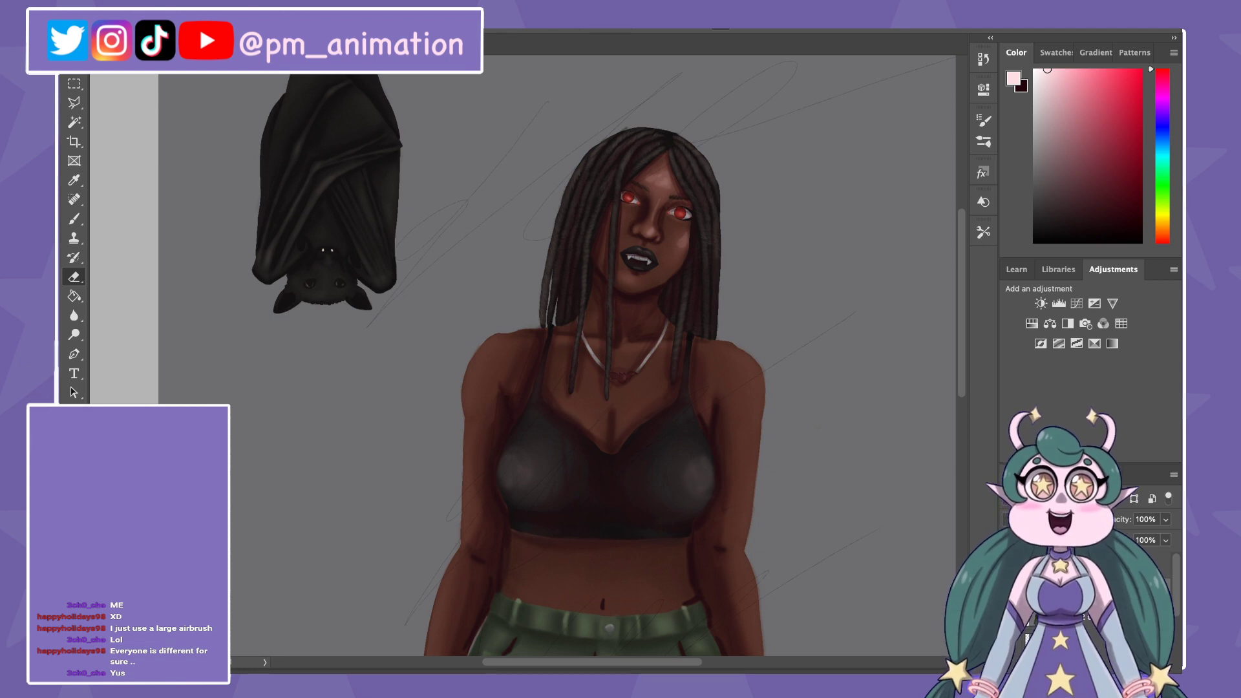
{"action": "key", "text": "ctrl+0"}
{"action": "key", "text": "b"}
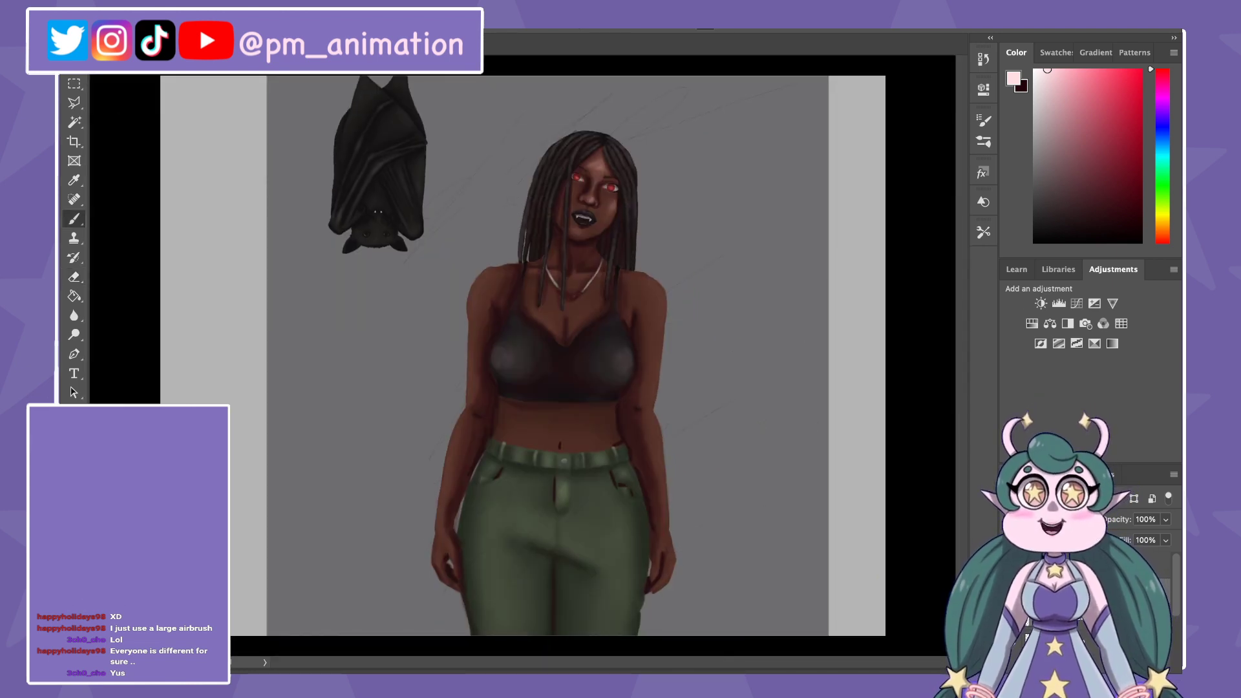
{"action": "key", "text": "x"}
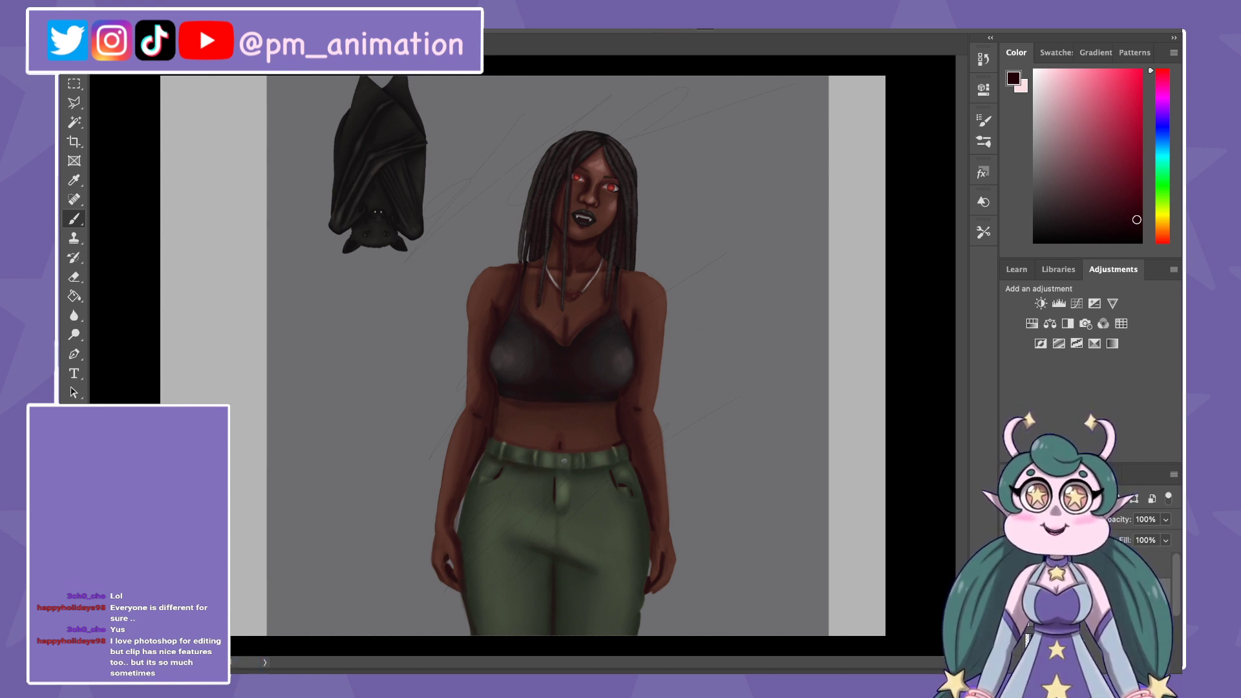
{"action": "key", "text": "e"}
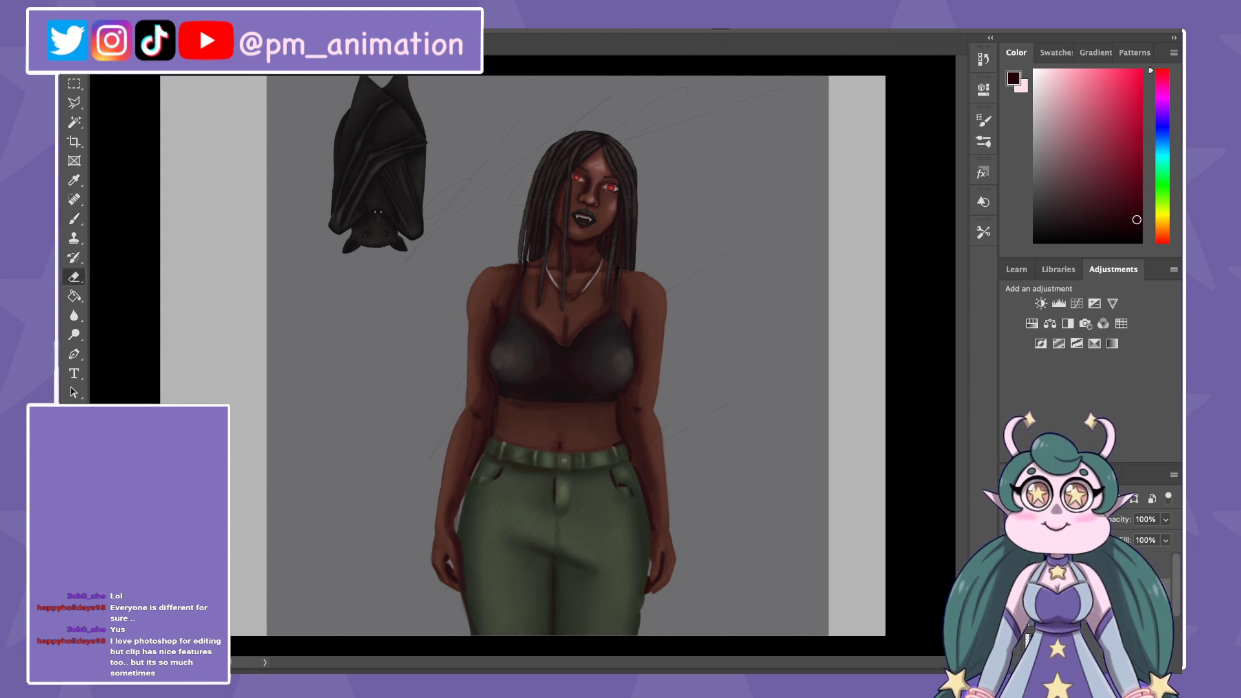
{"action": "key", "text": "b"}
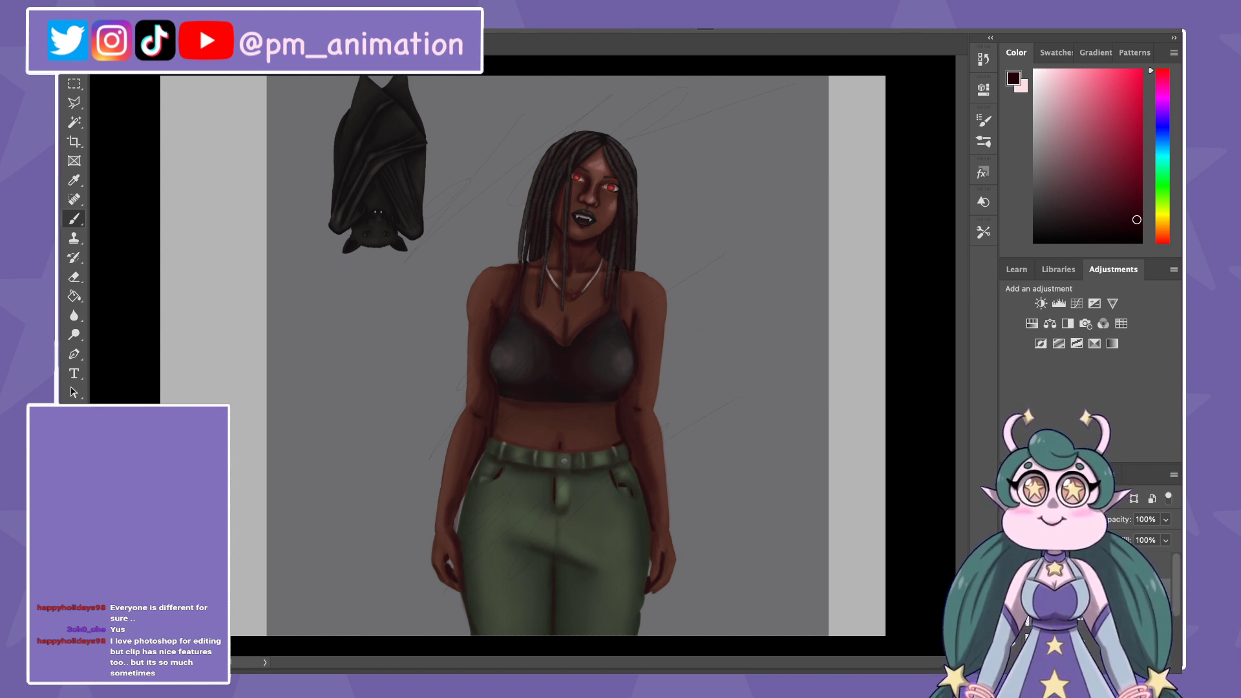
{"action": "scroll", "coordinate": [523, 355], "scroll_direction": "down", "scroll_amount": 1}
{"action": "scroll", "coordinate": [523, 355], "scroll_direction": "down", "scroll_amount": 1}
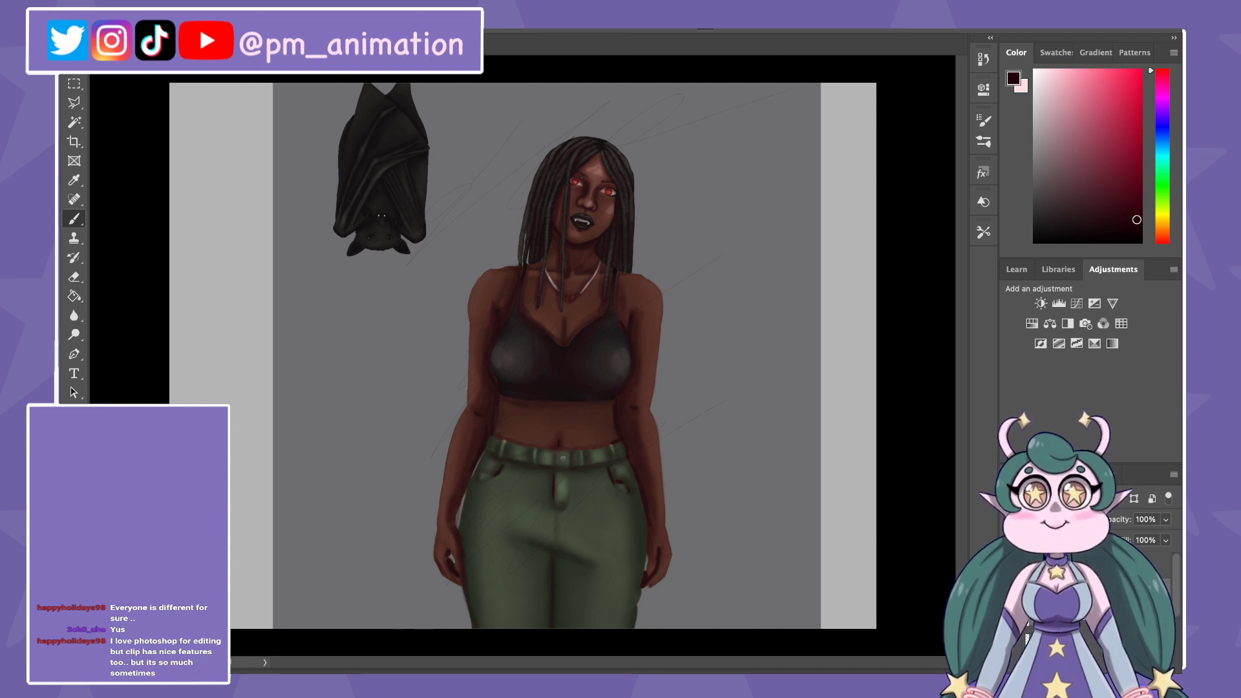
{"action": "key", "text": "e"}
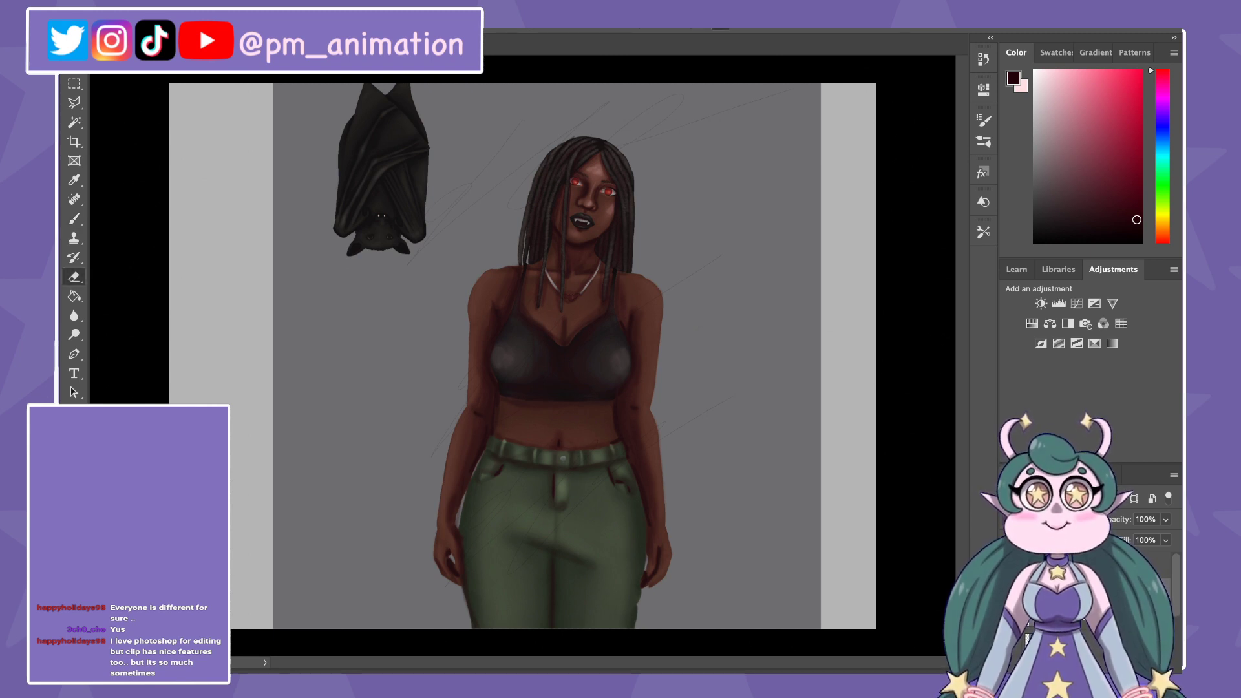
{"action": "key", "text": "b"}
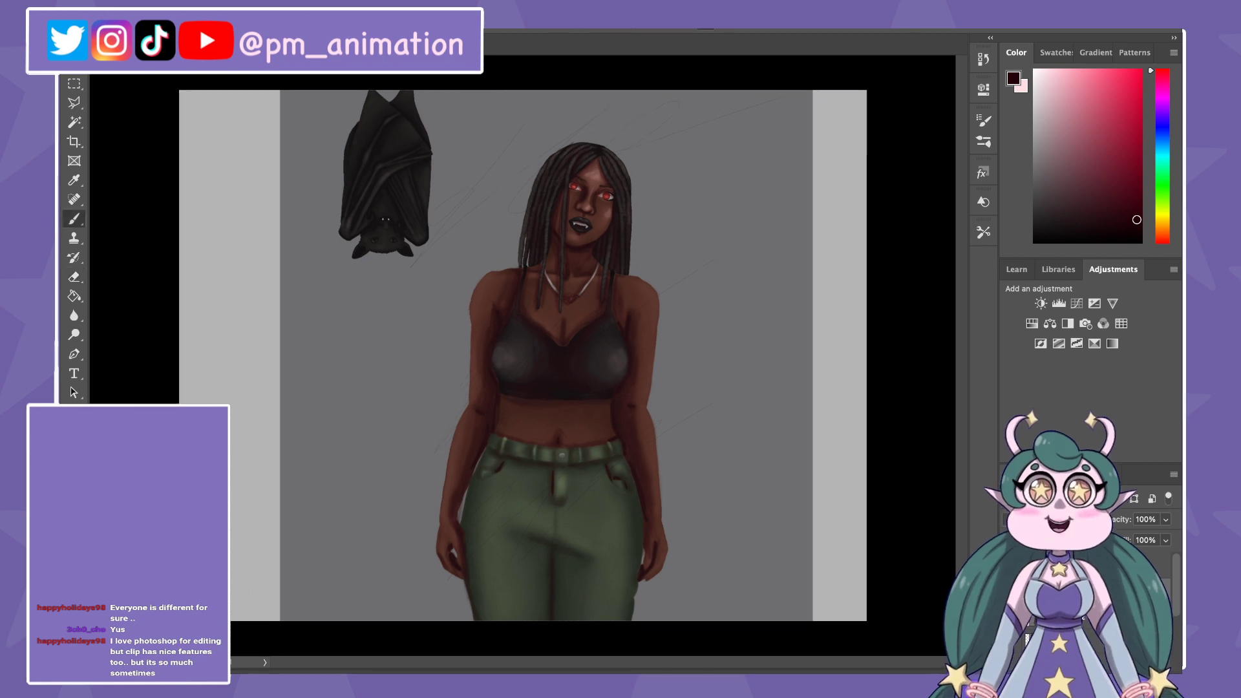
{"action": "key", "text": "ctrl+minus"}
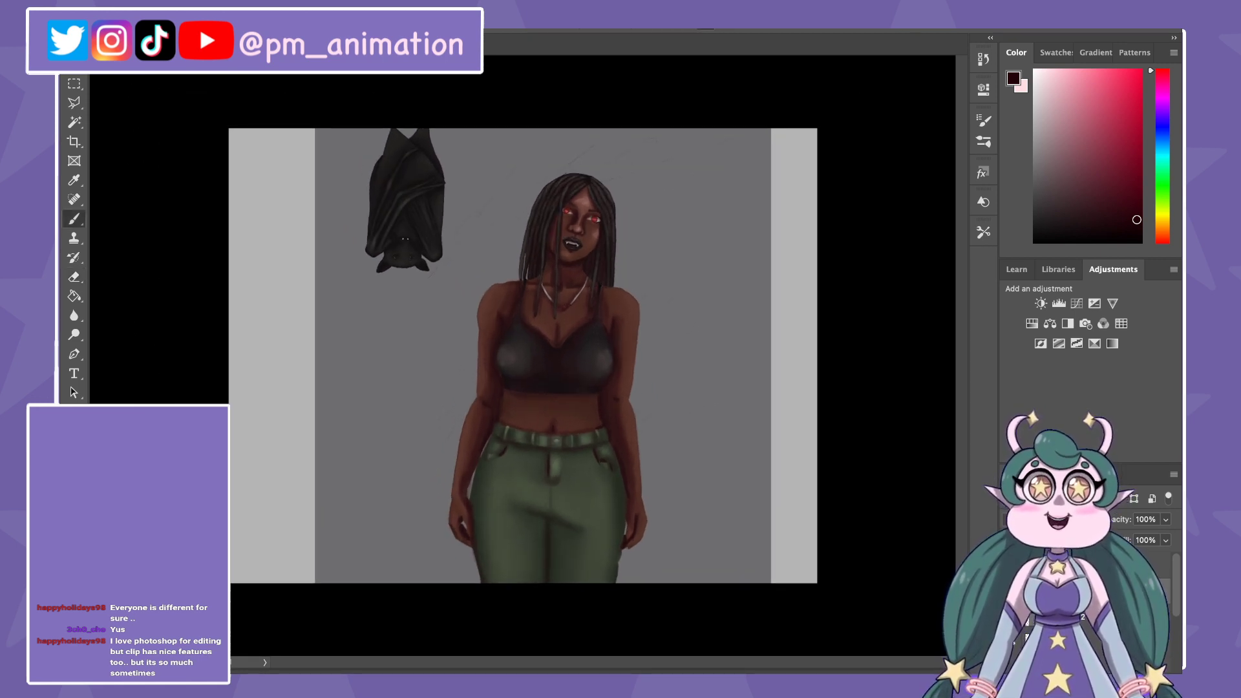
{"action": "key", "text": "ctrl+plus"}
{"action": "key", "text": "ctrl+plus"}
{"action": "key", "text": "x"}
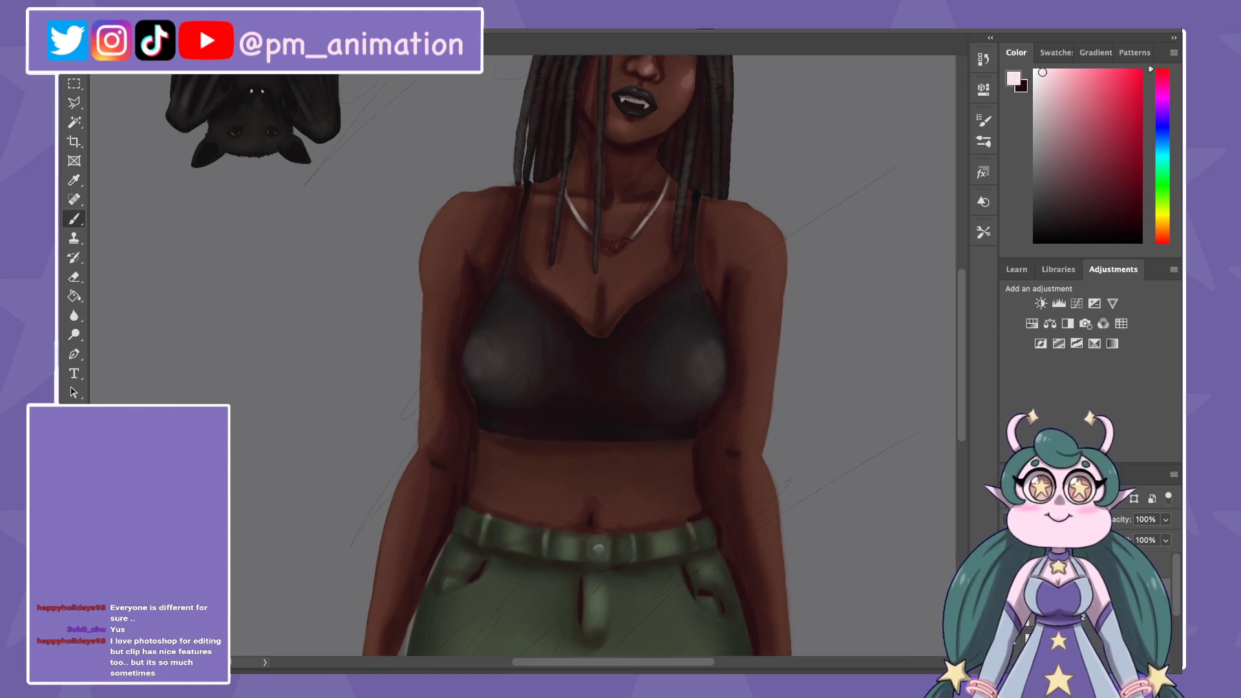
{"action": "scroll", "coordinate": [522, 356], "scroll_direction": "up", "scroll_amount": 6}
{"action": "scroll", "coordinate": [522, 355], "scroll_direction": "up", "scroll_amount": 2}
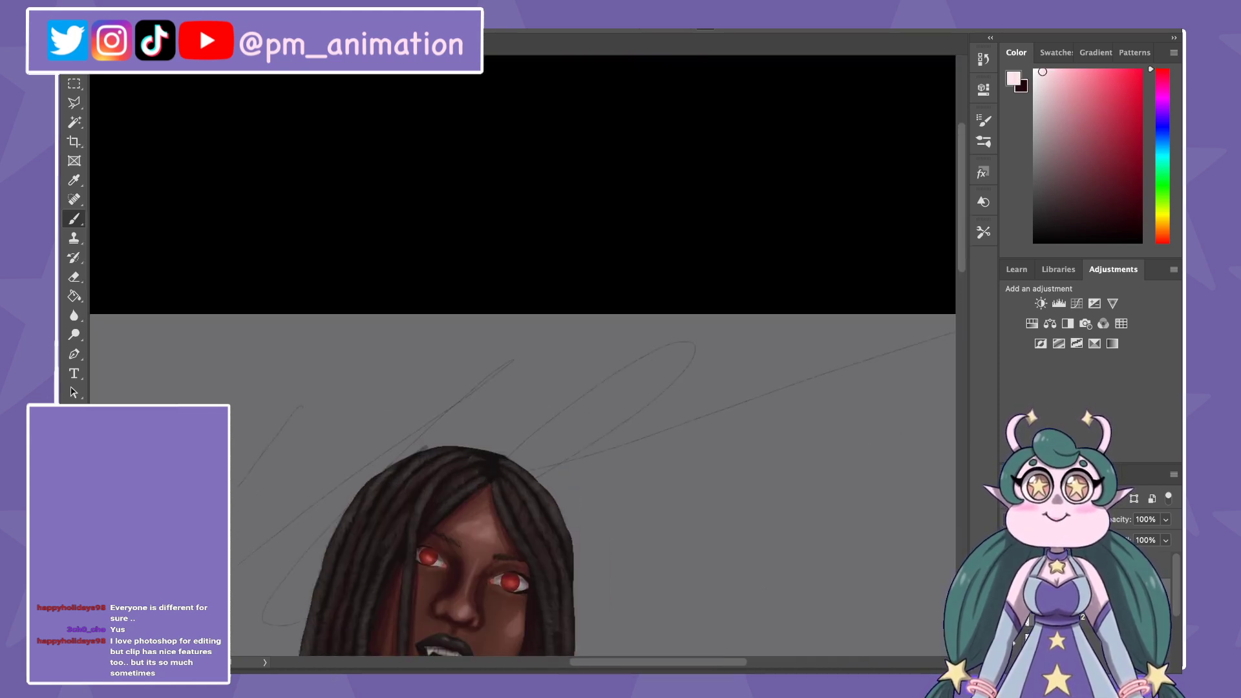
{"action": "scroll", "coordinate": [523, 356], "scroll_direction": "down", "scroll_amount": 4}
{"action": "key", "text": "ctrl+plus"}
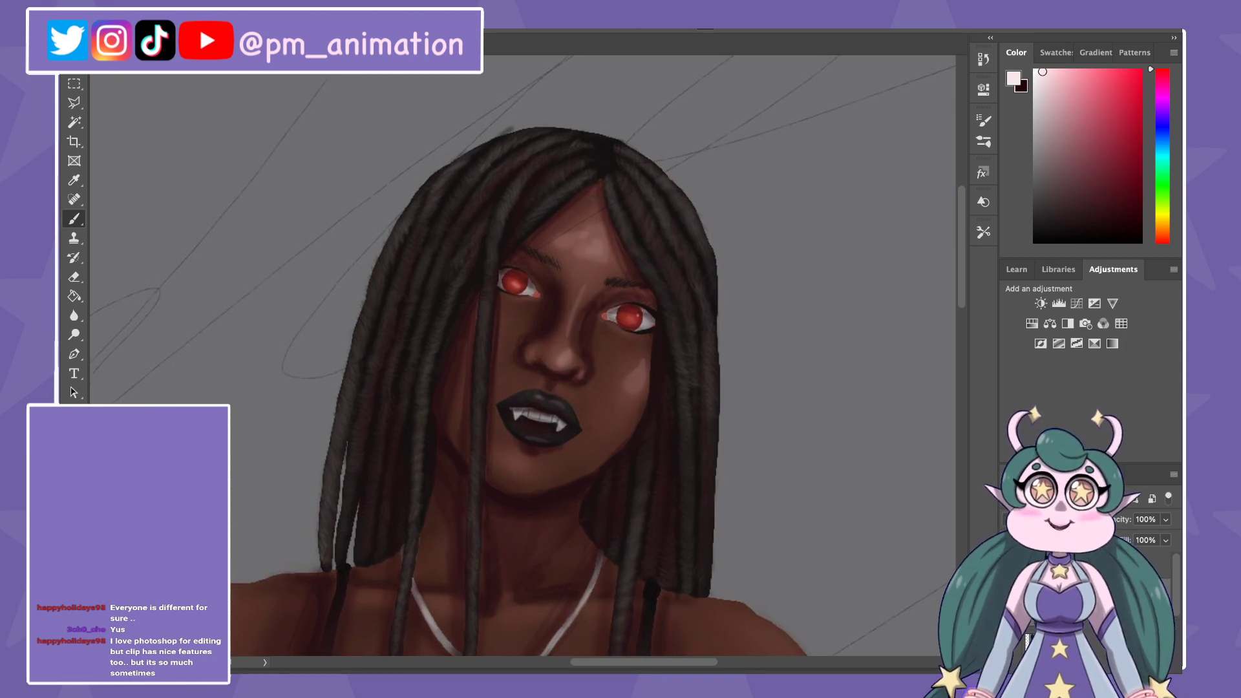
{"action": "scroll", "coordinate": [524, 323], "scroll_direction": "up", "scroll_amount": 1}
Step: Sample the right eye's red and paint over the white highlight in the left iris
{"action": "key", "text": "ctrl+plus"}
{"action": "key", "text": "ctrl+plus"}
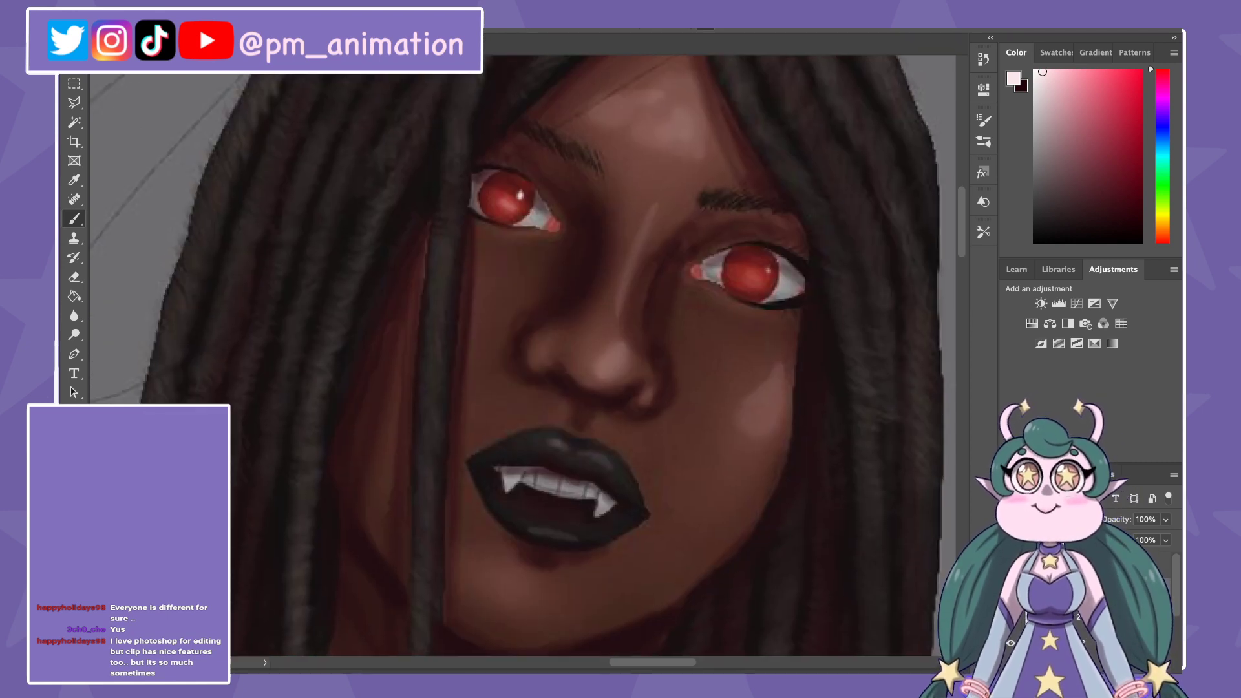
{"action": "key", "text": "e"}
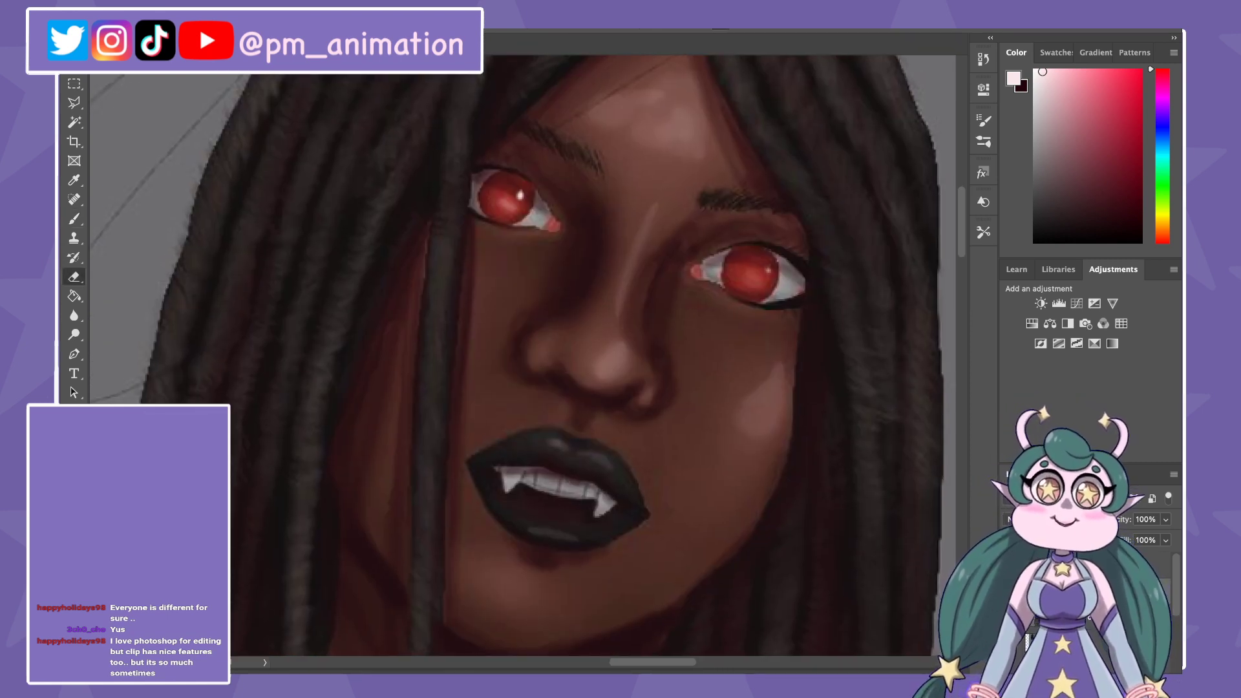
{"action": "key", "text": "b"}
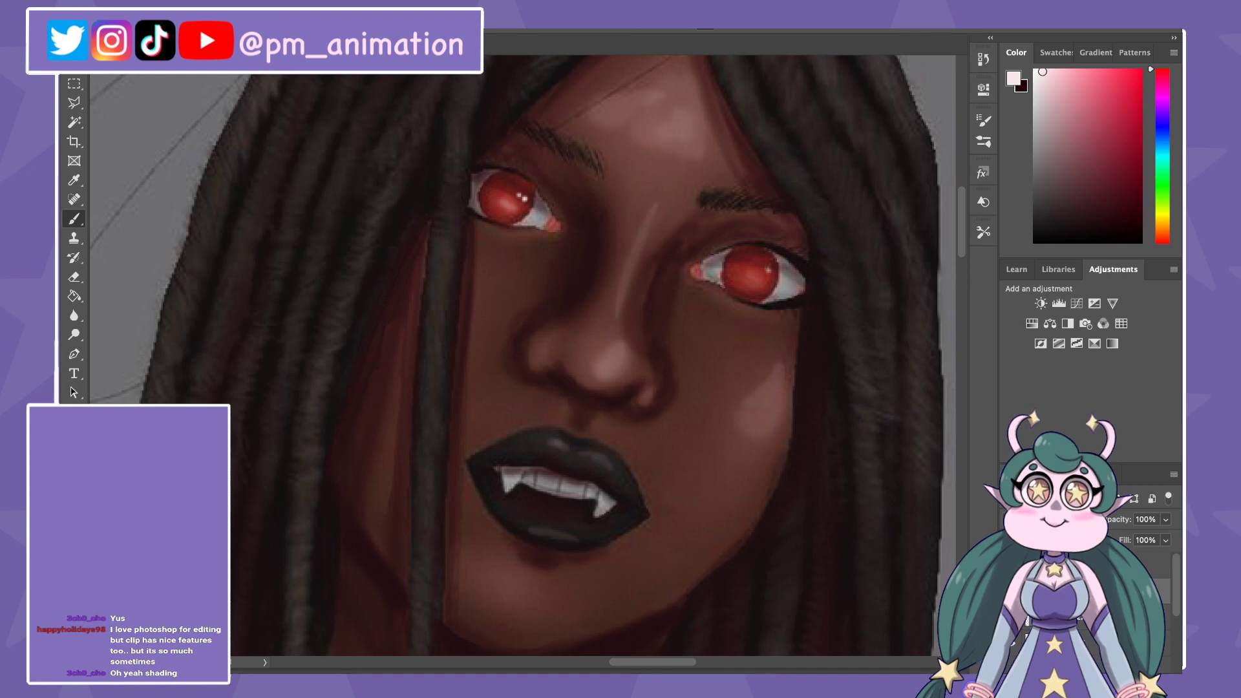
{"action": "left_click", "coordinate": [759, 278], "text": "alt"}
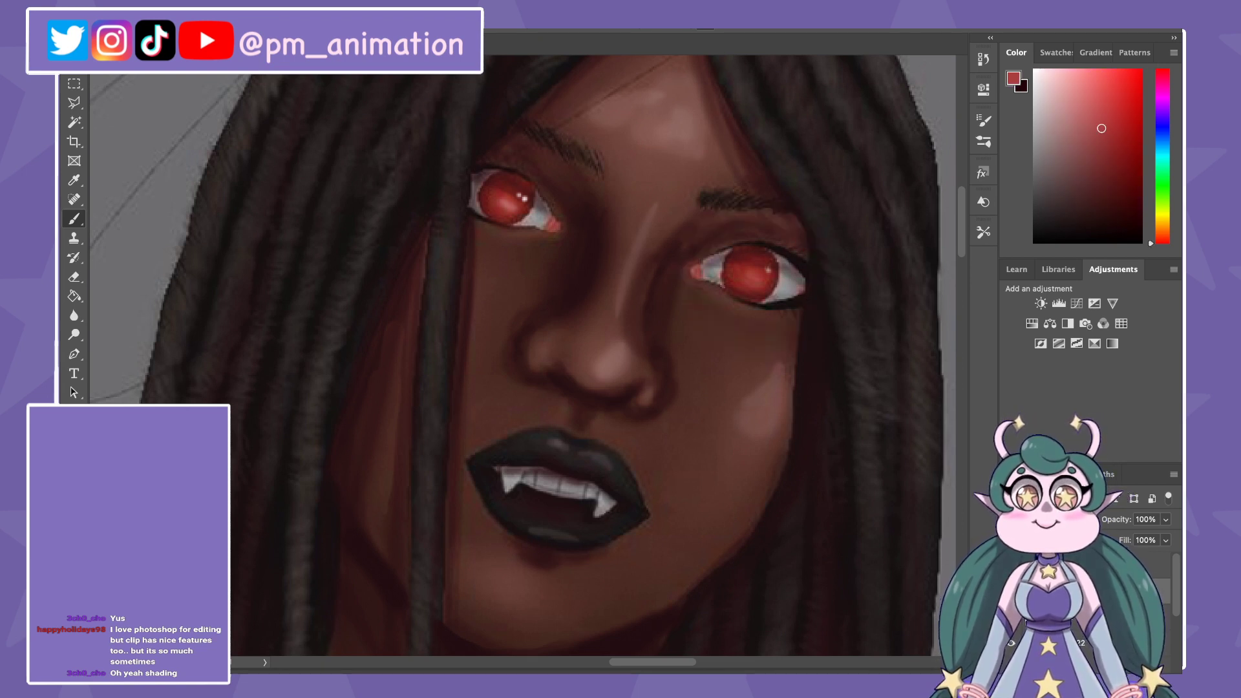
{"action": "left_click", "coordinate": [520, 196]}
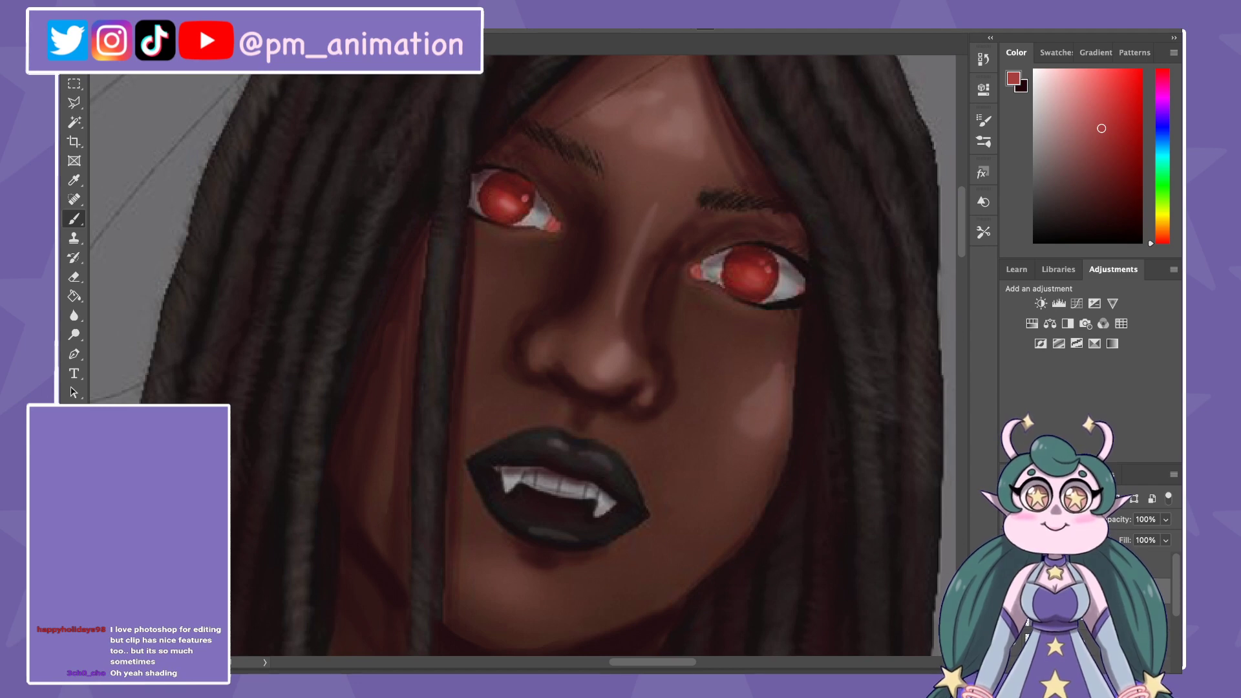
{"action": "key", "text": "ctrl+minus"}
{"action": "key", "text": "ctrl+minus"}
{"action": "key", "text": "ctrl+minus"}
{"action": "key", "text": "ctrl+minus"}
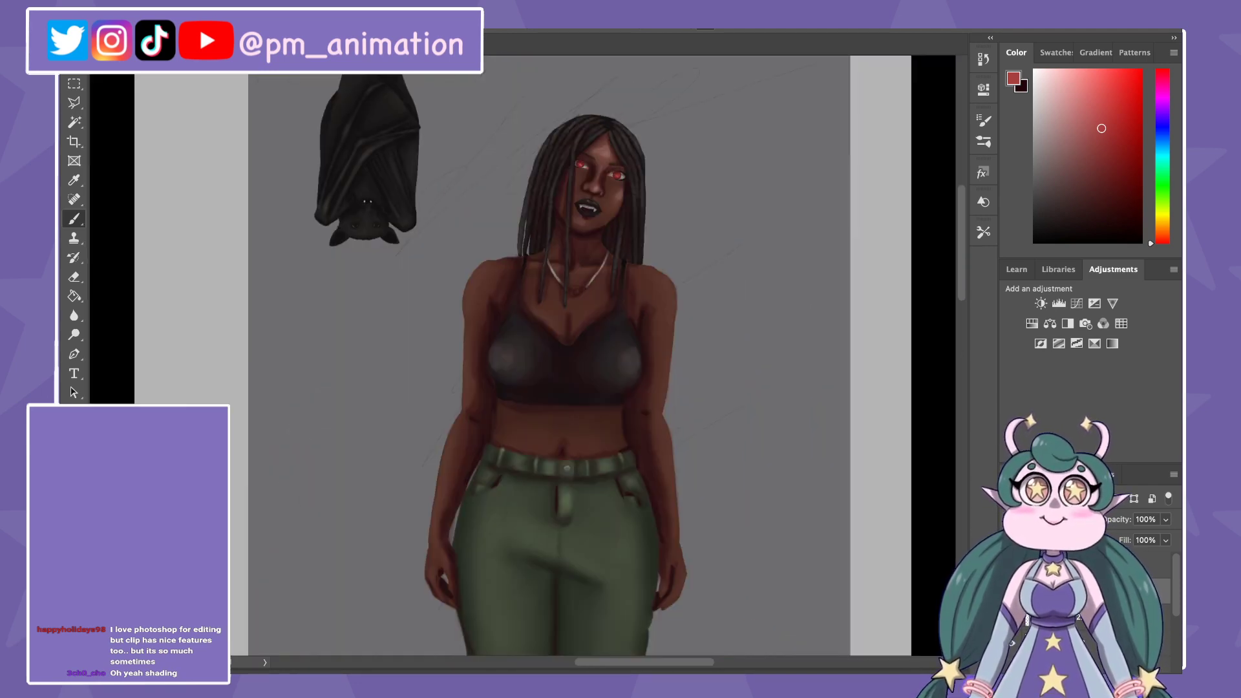
{"action": "key", "text": "ctrl+plus"}
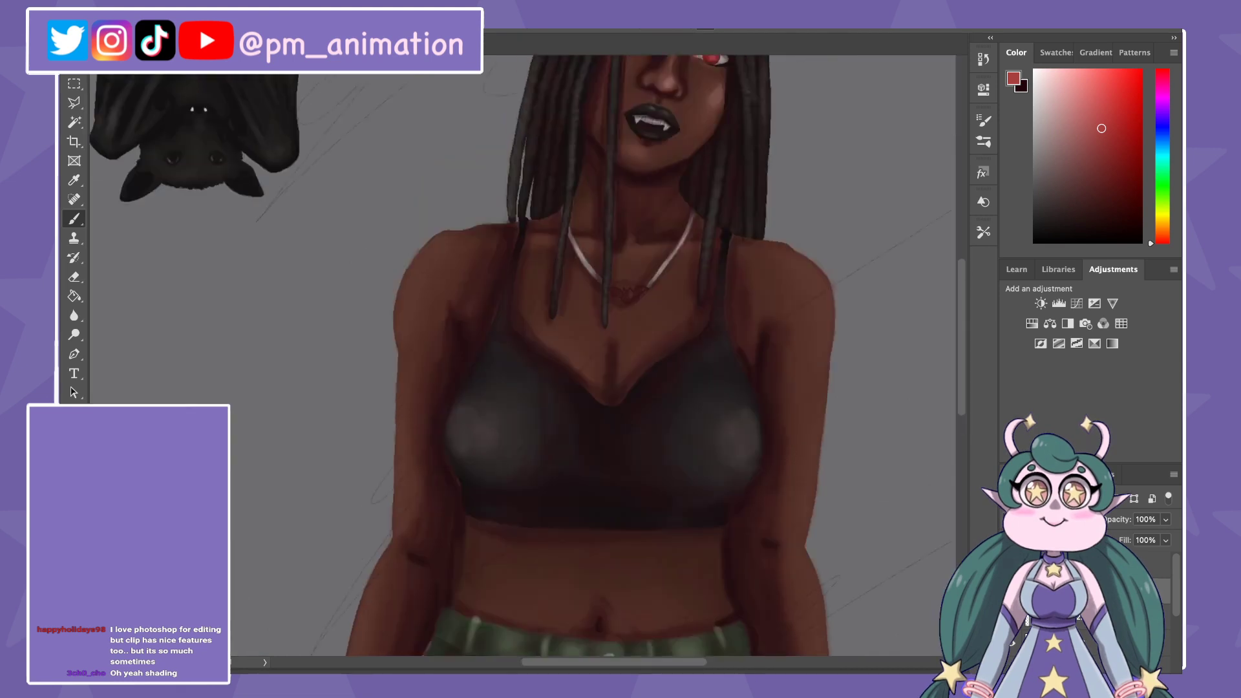
{"action": "key", "text": "ctrl+plus"}
{"action": "key", "text": "ctrl+plus"}
{"action": "key", "text": "ctrl+plus"}
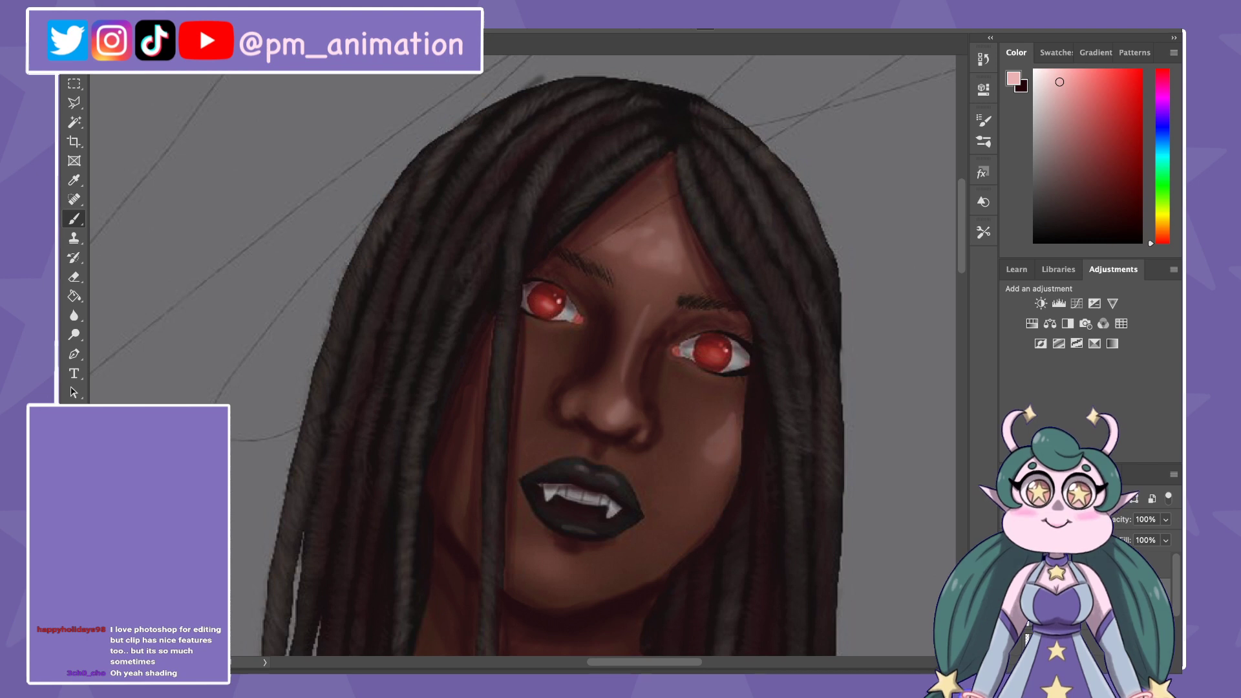
{"action": "key", "text": "ctrl+0"}
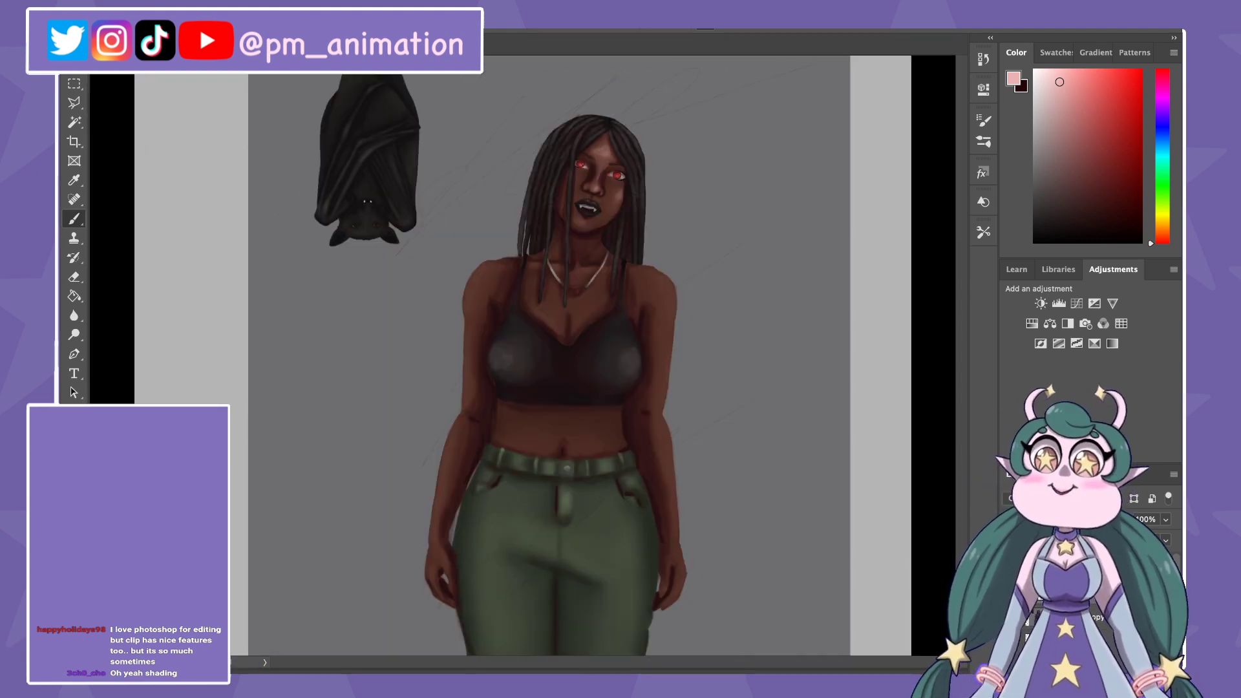
{"action": "key", "text": "ctrl+plus"}
{"action": "scroll", "coordinate": [523, 356], "scroll_direction": "up", "scroll_amount": 5}
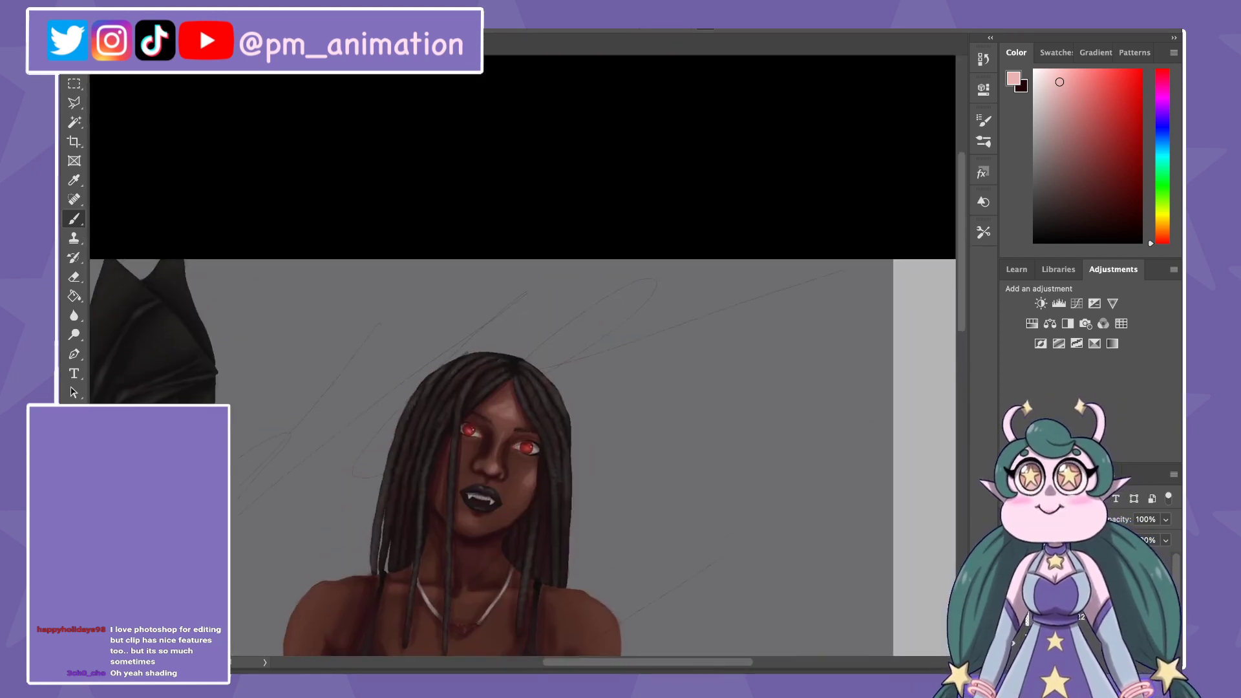
{"action": "key", "text": "ctrl+plus"}
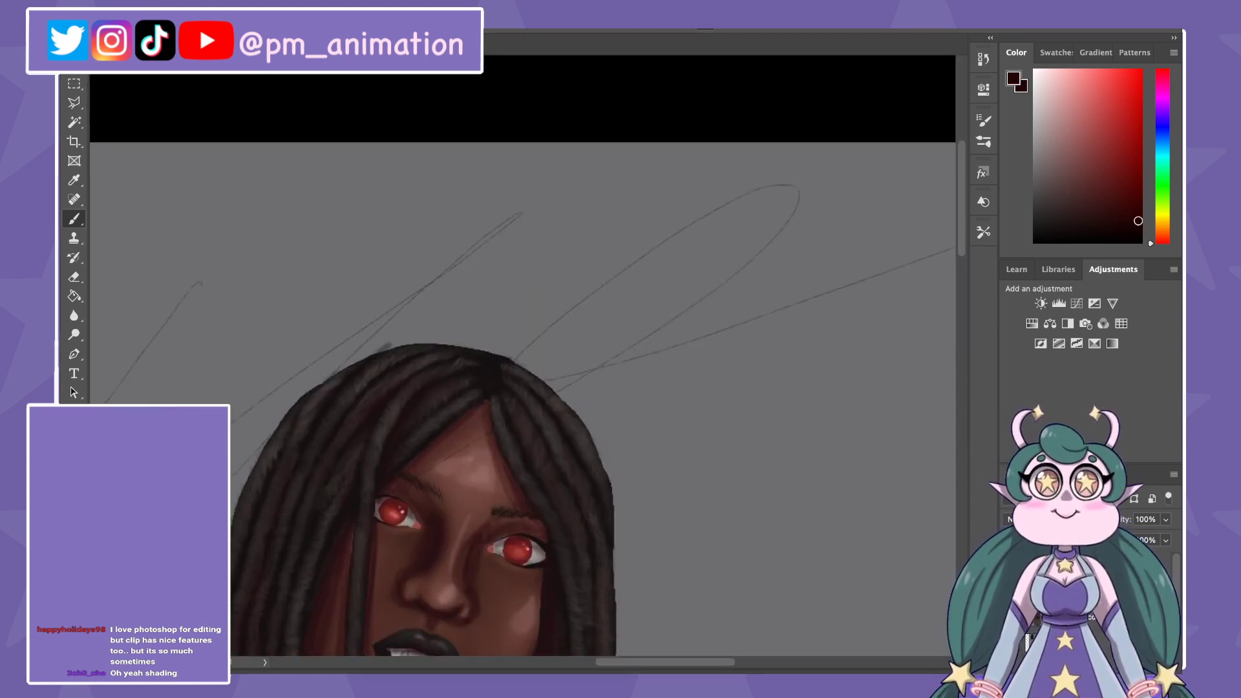
{"action": "left_click_drag", "start_coordinate": [508, 462], "coordinate": [582, 297]}
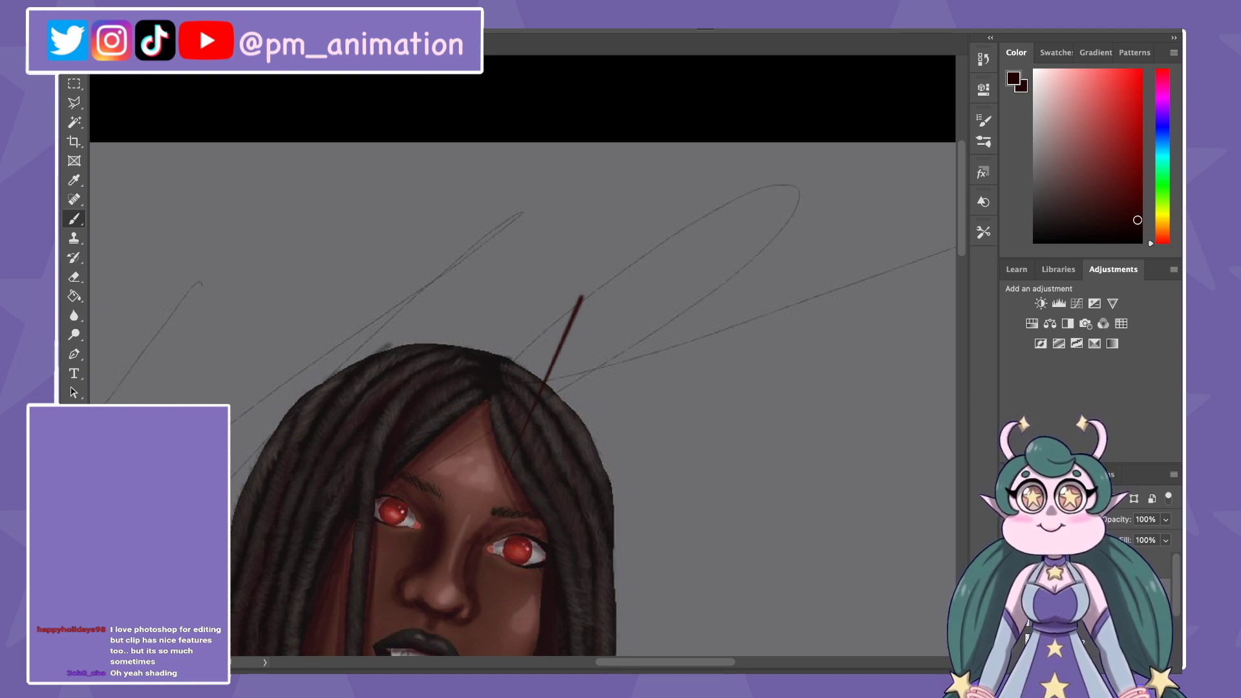
{"action": "key", "text": "ctrl+z"}
{"action": "scroll", "coordinate": [522, 388], "scroll_direction": "down", "scroll_amount": 5}
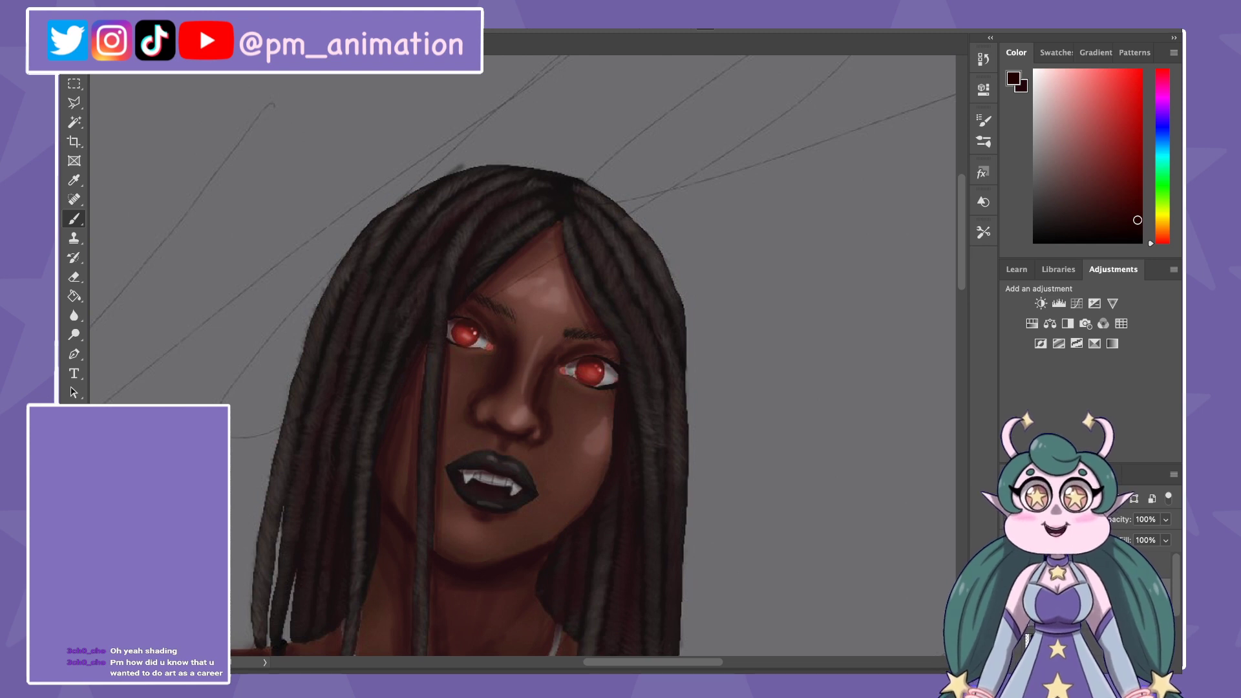
{"action": "scroll", "coordinate": [581, 356], "scroll_direction": "down", "scroll_amount": 2}
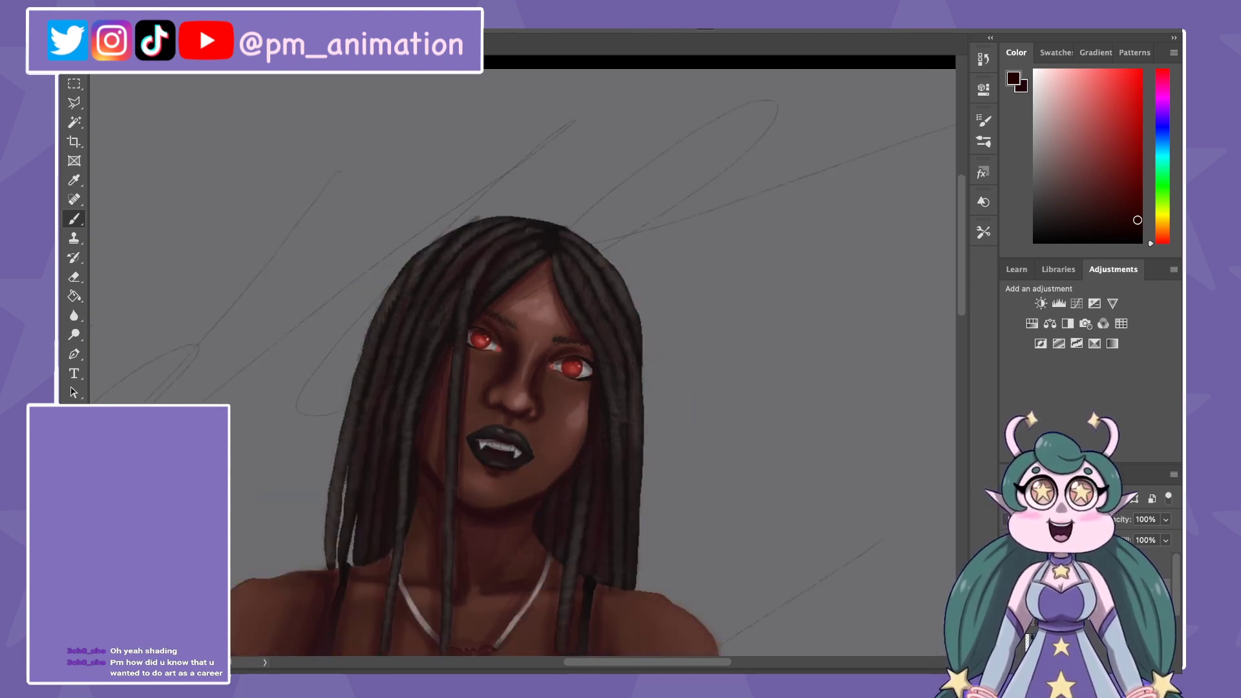
{"action": "scroll", "coordinate": [582, 355], "scroll_direction": "down", "scroll_amount": 2}
{"action": "scroll", "coordinate": [582, 356], "scroll_direction": "down", "scroll_amount": 3}
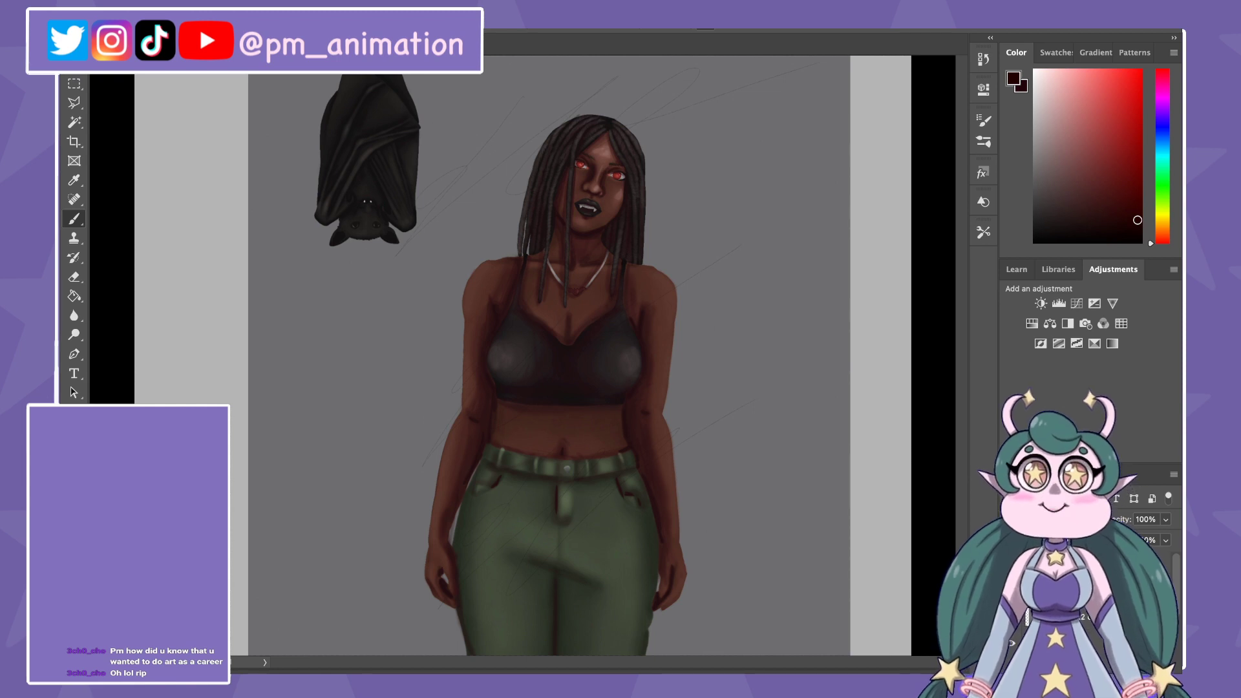
{"action": "key", "text": "ctrl+0"}
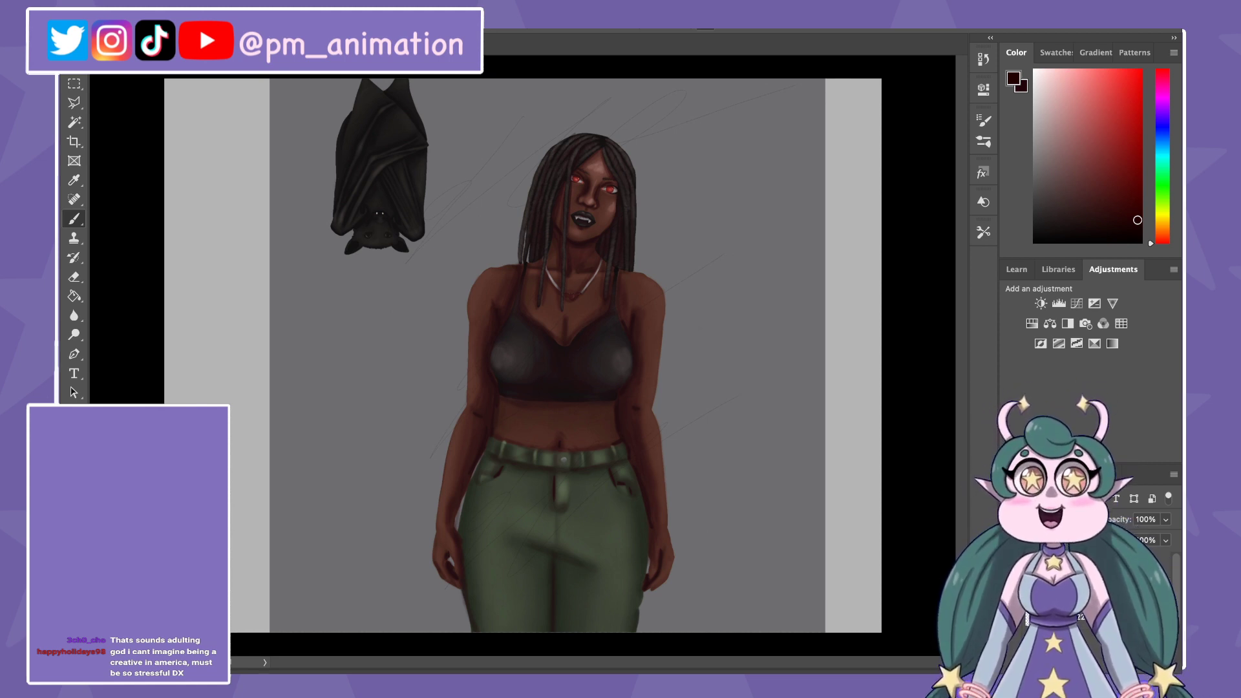
{"action": "key", "text": "ctrl+t"}
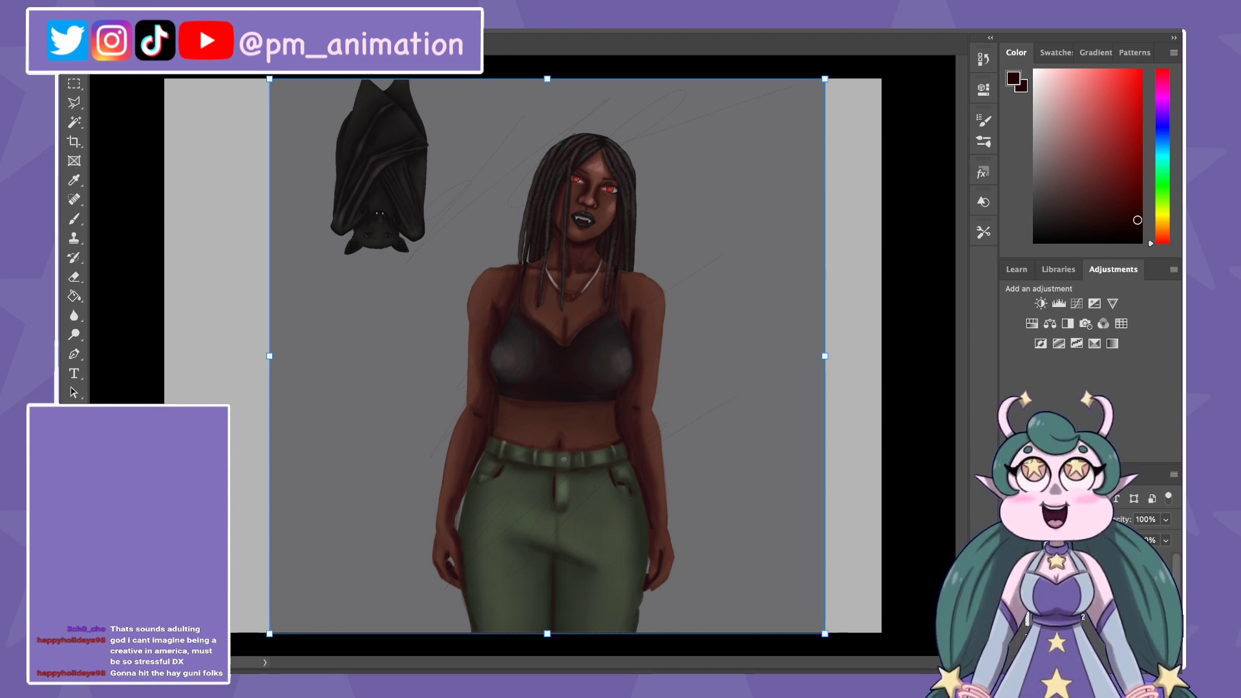
{"action": "key", "text": "Escape"}
{"action": "key", "text": "ctrl+t"}
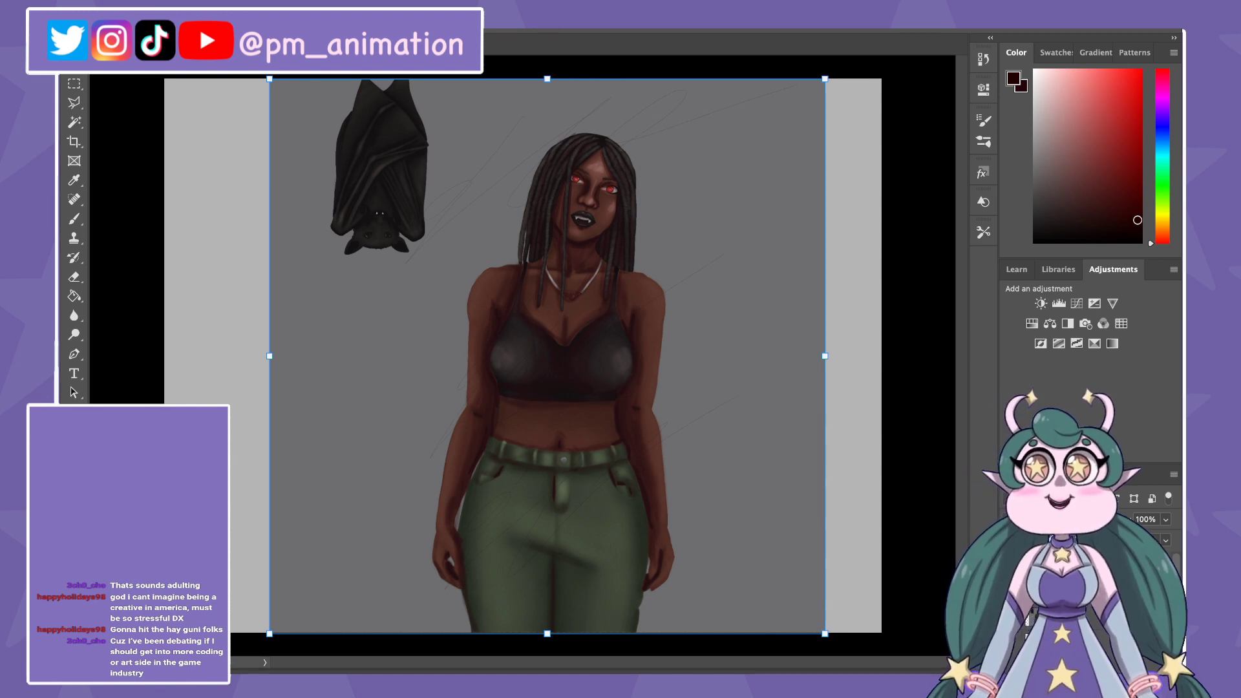
{"action": "key", "text": "b"}
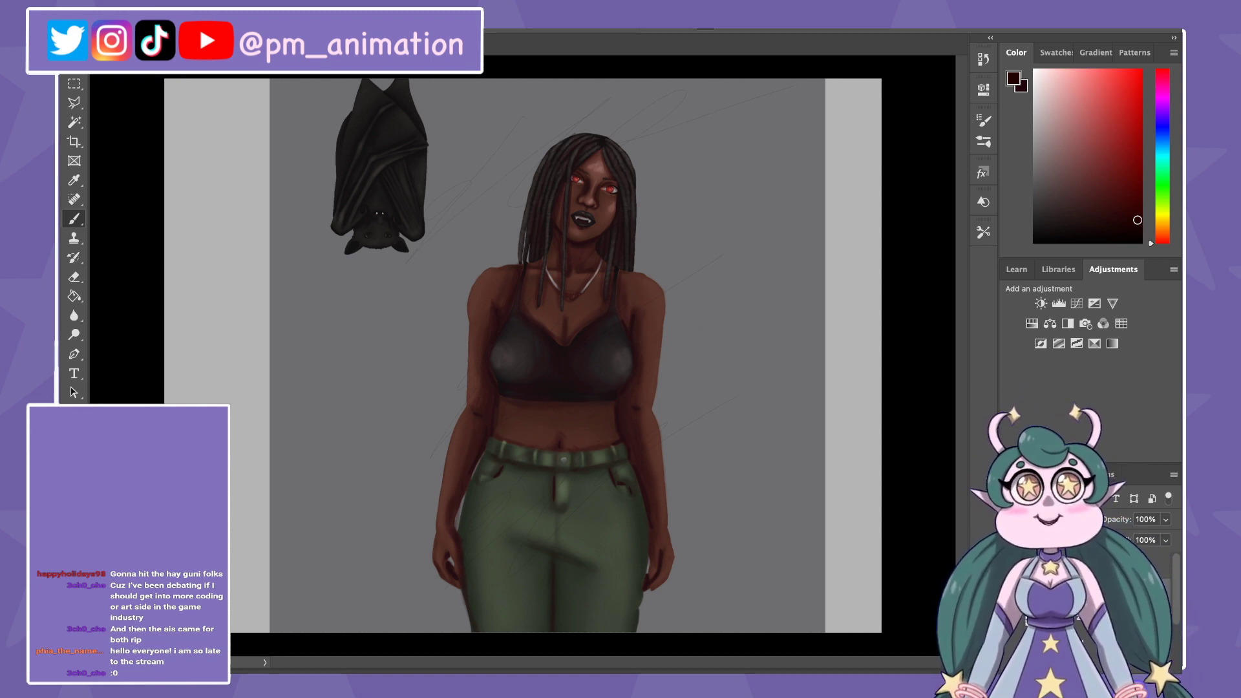
{"action": "key", "text": "ctrl+t"}
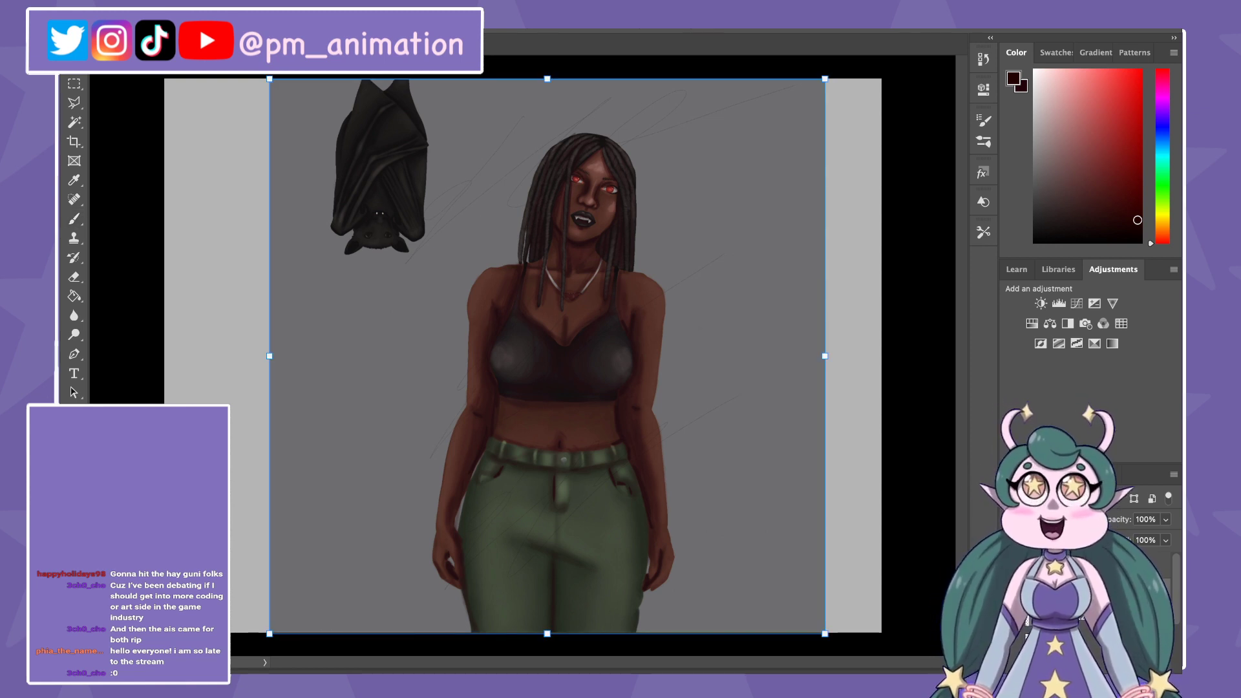
{"action": "key", "text": "Return"}
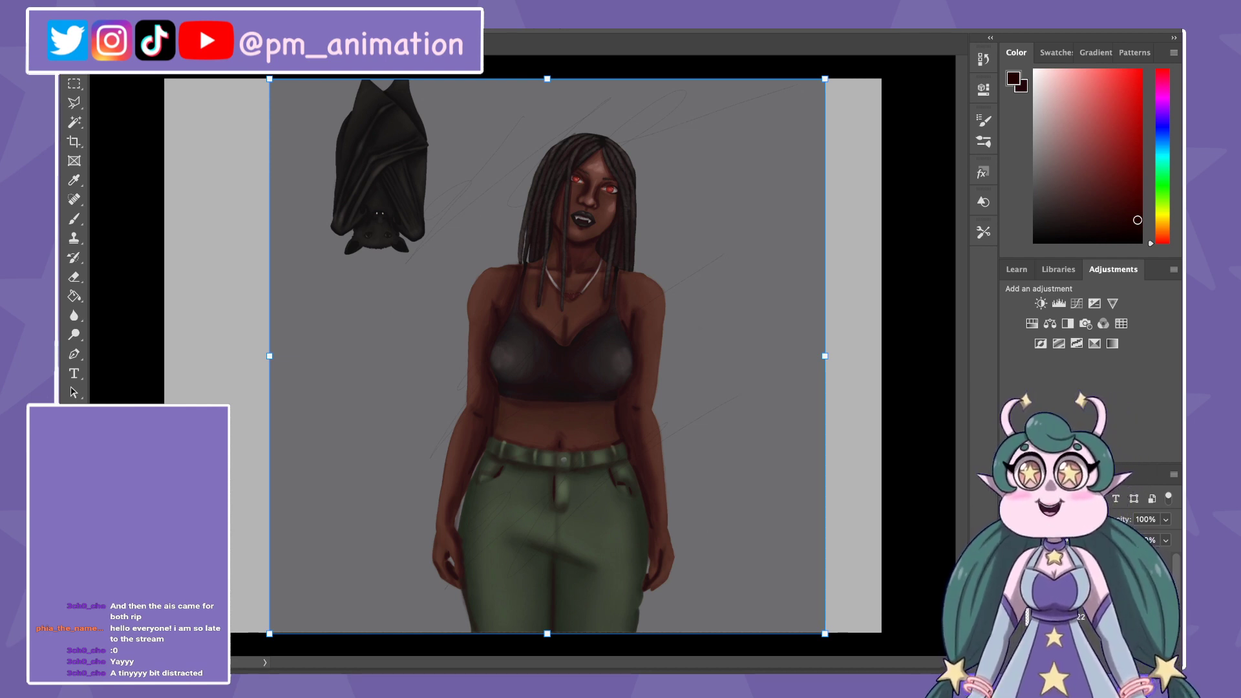
Step: Free-transform the witch artwork, moving it toward the top-left and scaling it up from the corner
{"action": "key", "text": "Return"}
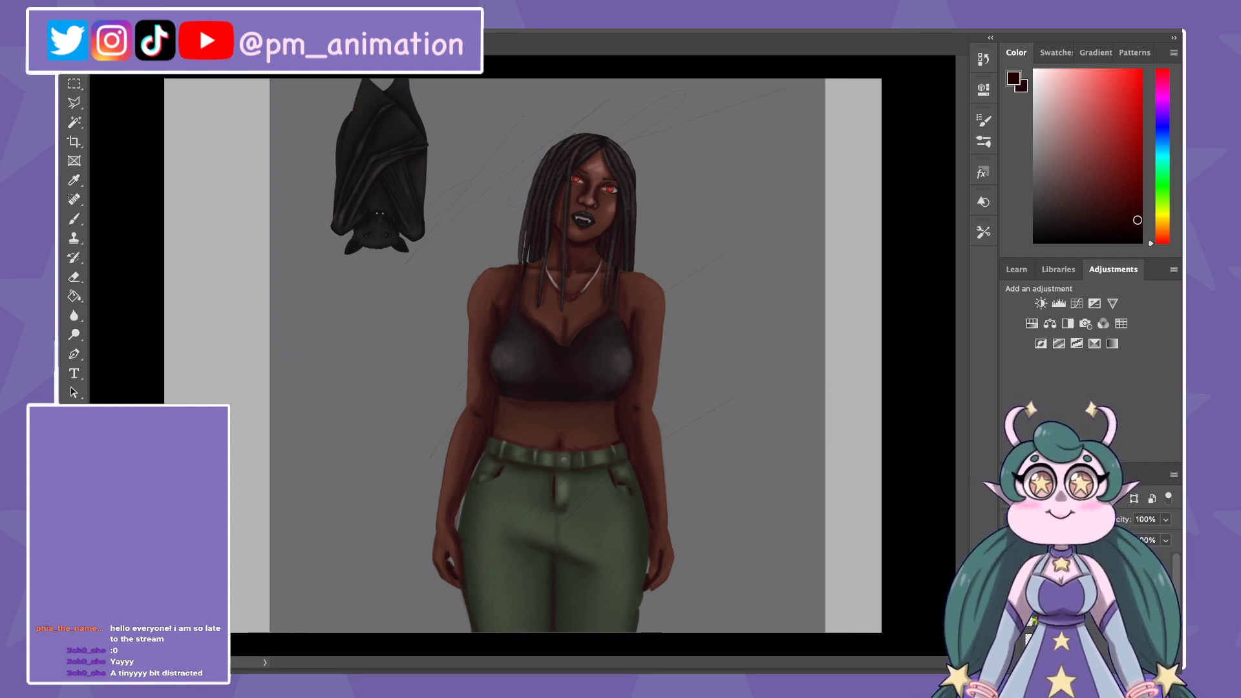
{"action": "key", "text": "Delete"}
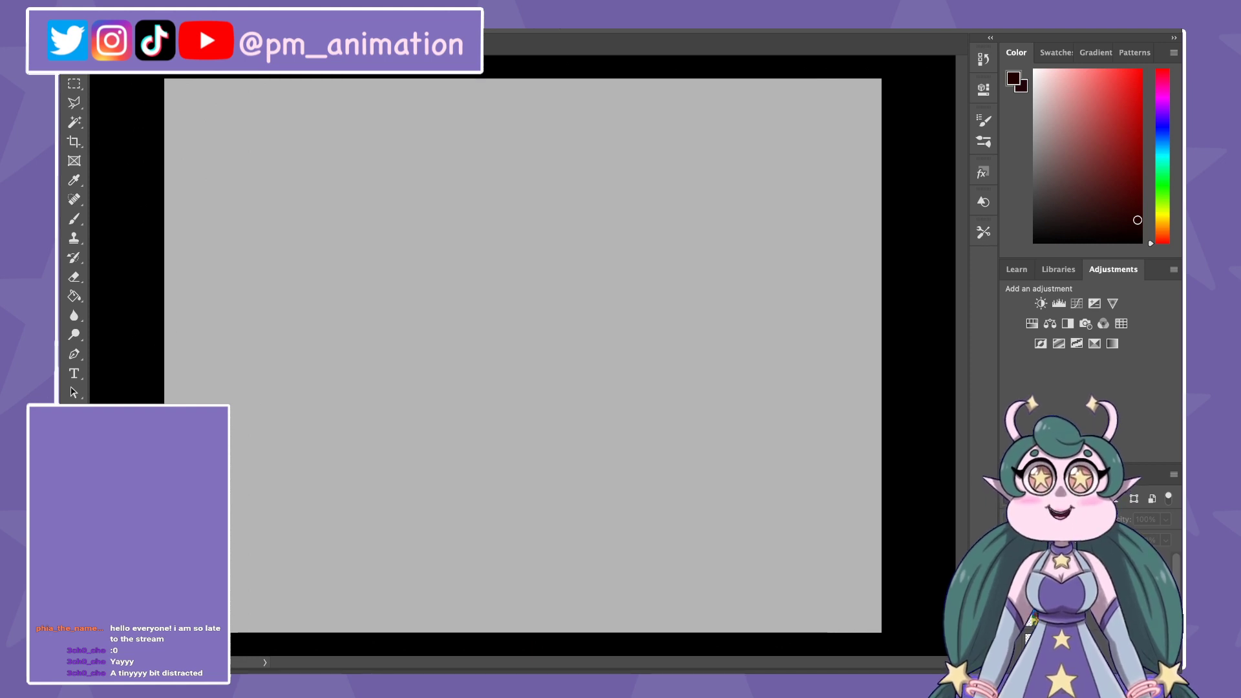
{"action": "key", "text": "ctrl+t"}
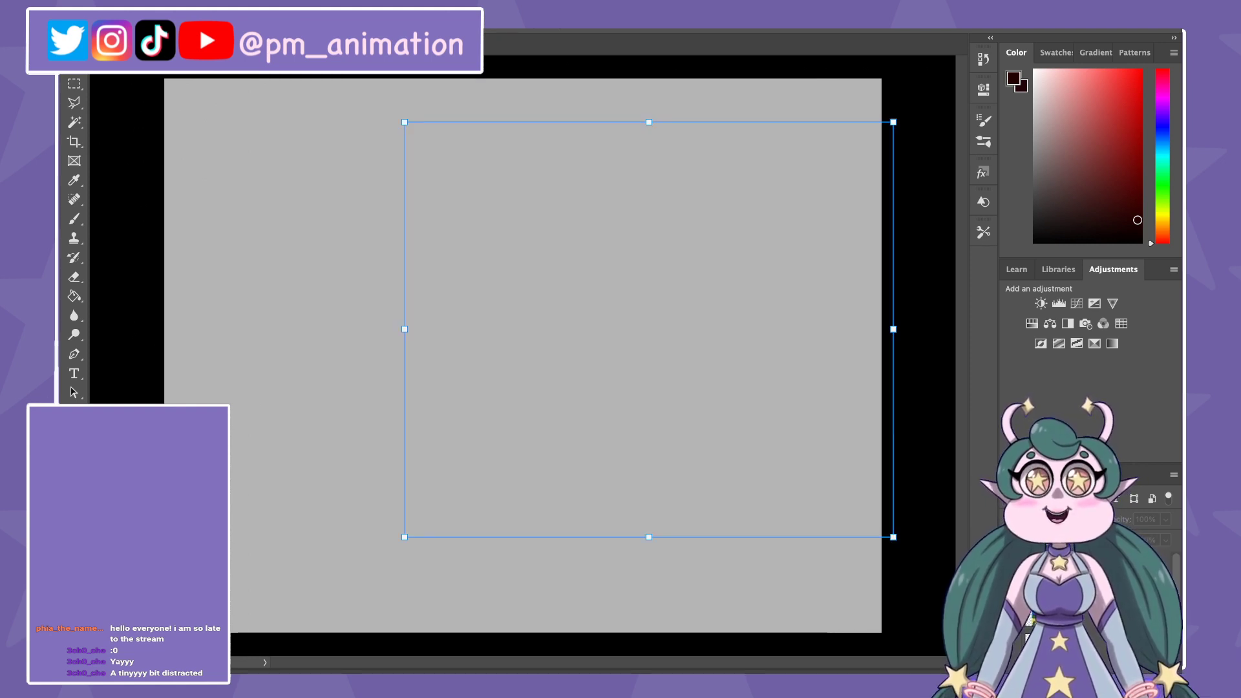
{"action": "left_click_drag", "start_coordinate": [649, 329], "coordinate": [450, 277]}
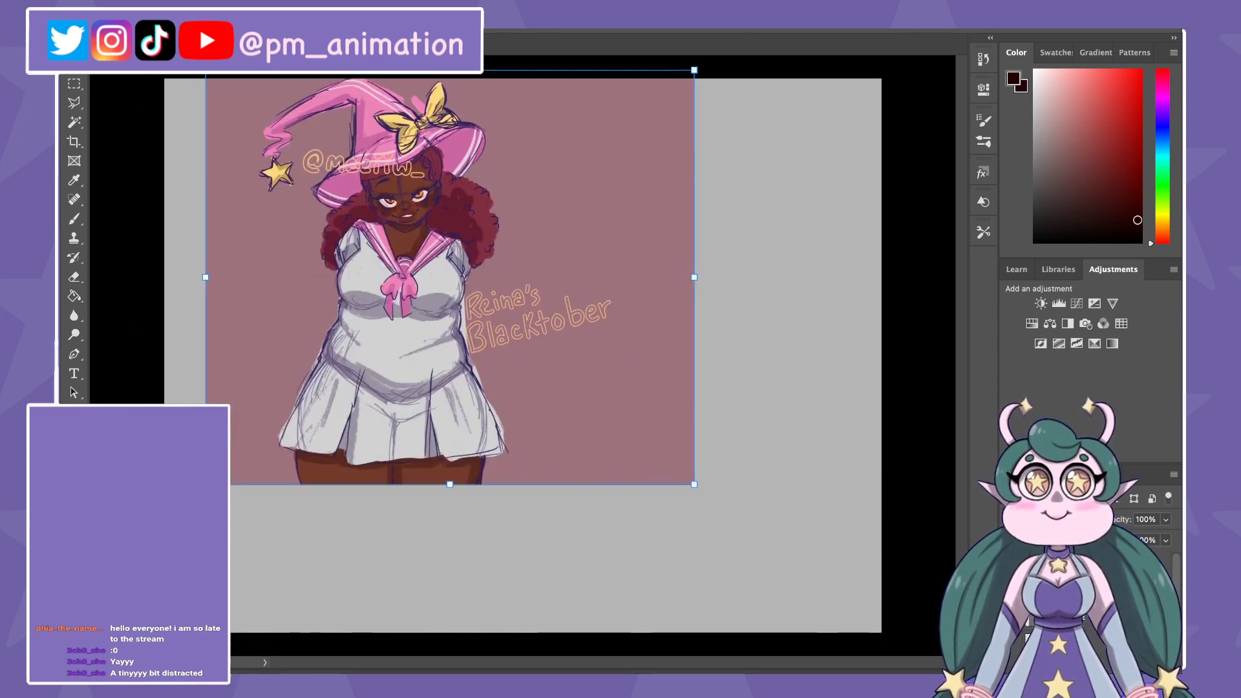
{"action": "left_click_drag", "start_coordinate": [694, 484], "coordinate": [844, 611]}
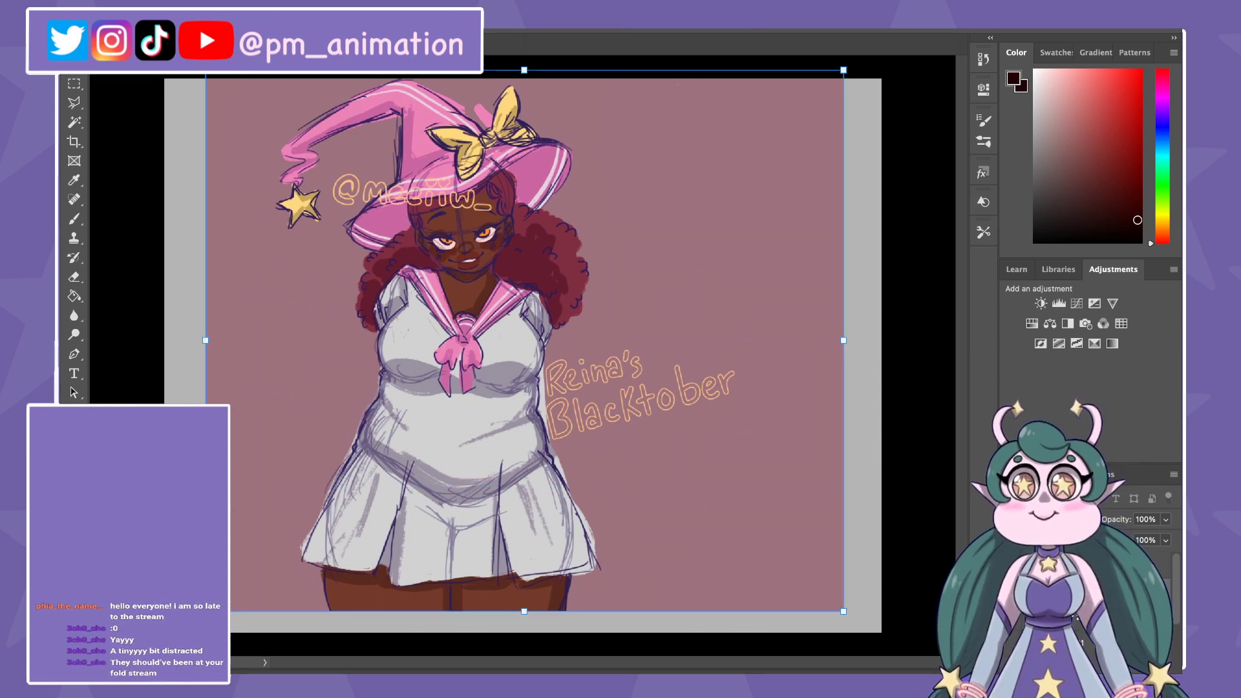
{"action": "left_click_drag", "start_coordinate": [517, 323], "coordinate": [524, 333]}
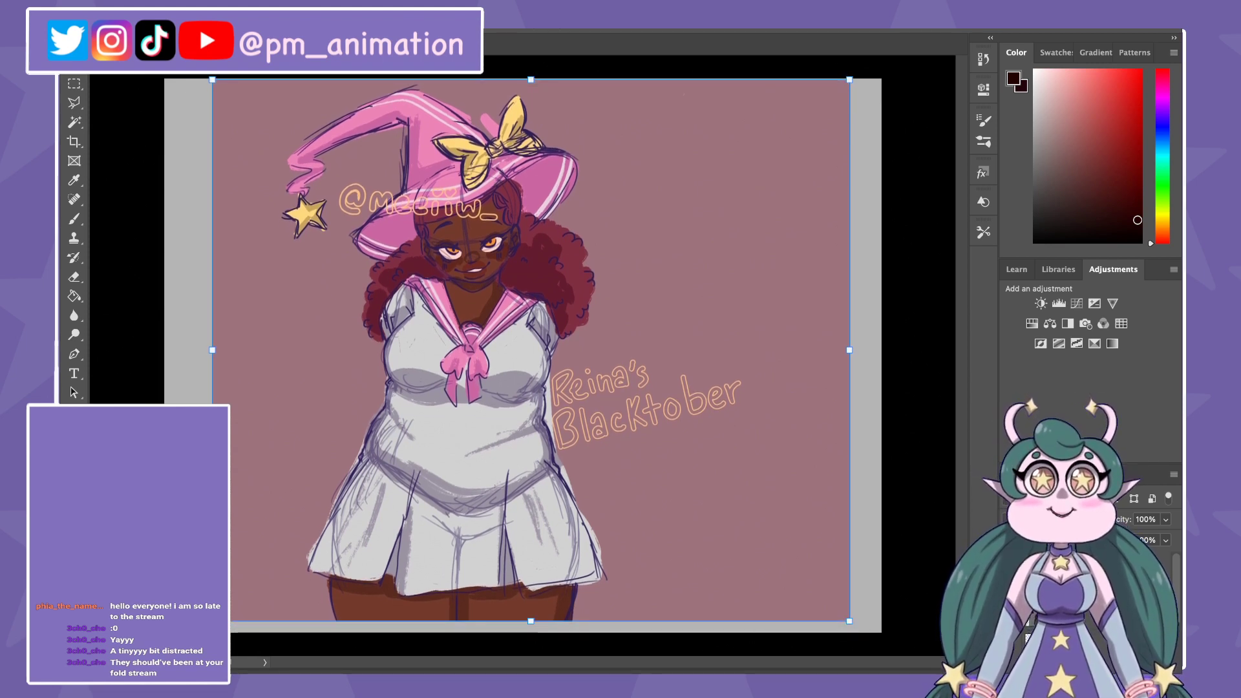
{"action": "left_click_drag", "start_coordinate": [849, 621], "coordinate": [865, 633]}
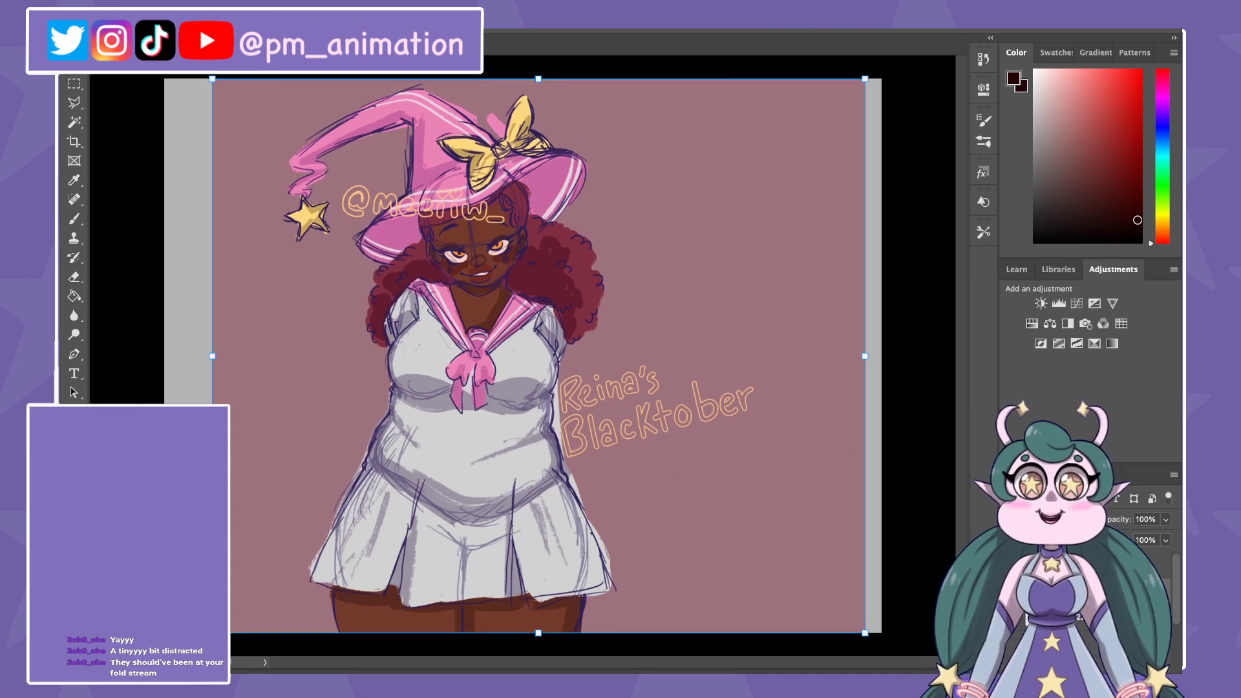
{"action": "key", "text": "b"}
{"action": "key", "text": "ctrl+t"}
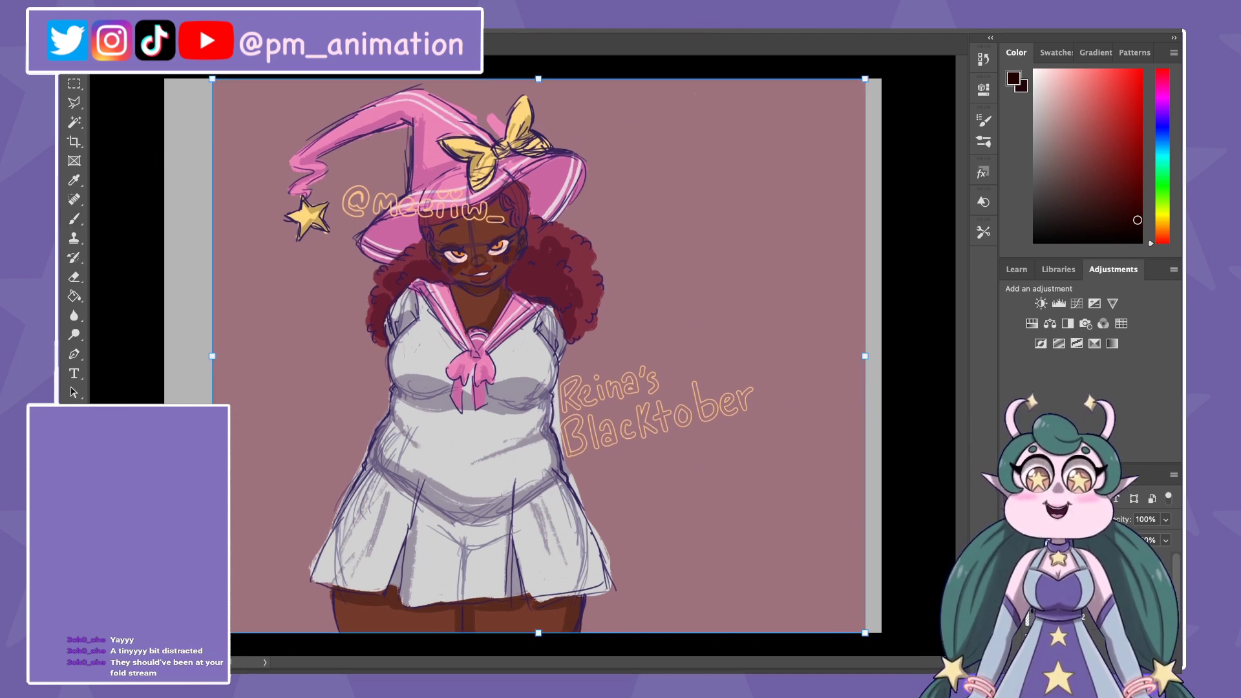
Step: Sample the dark purple line colour and outline a first skirt shape beside the girl
{"action": "key", "text": "b"}
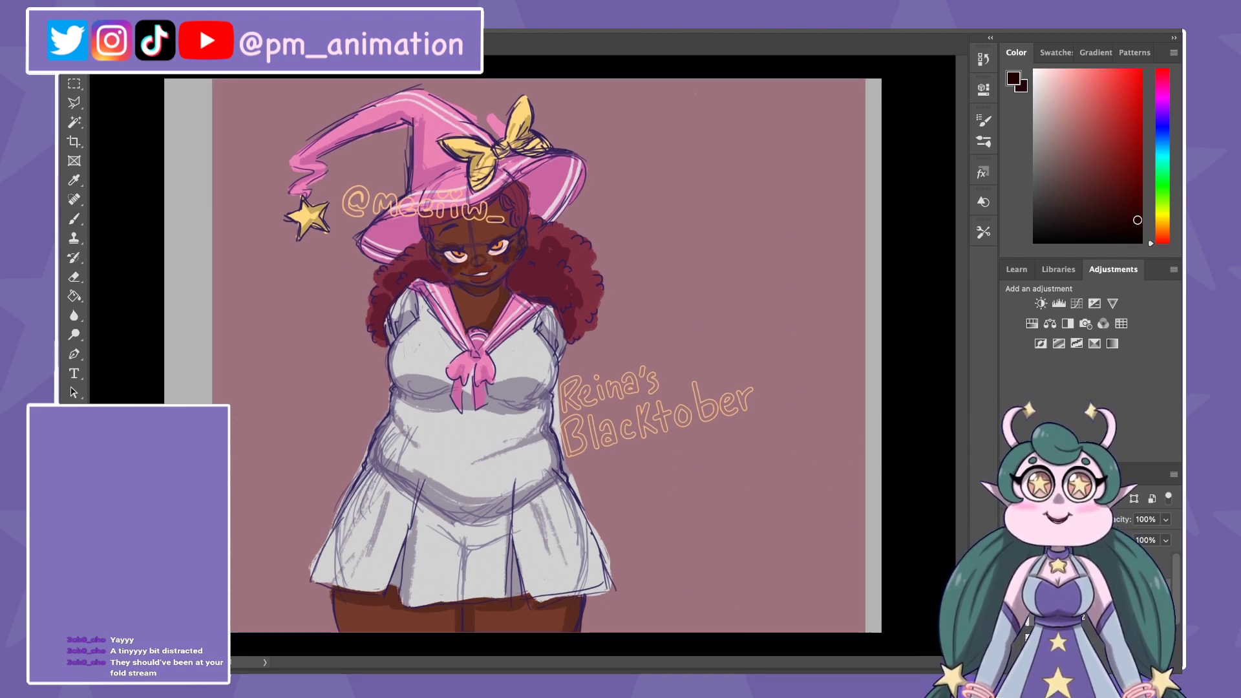
{"action": "left_click", "coordinate": [551, 431], "text": "alt"}
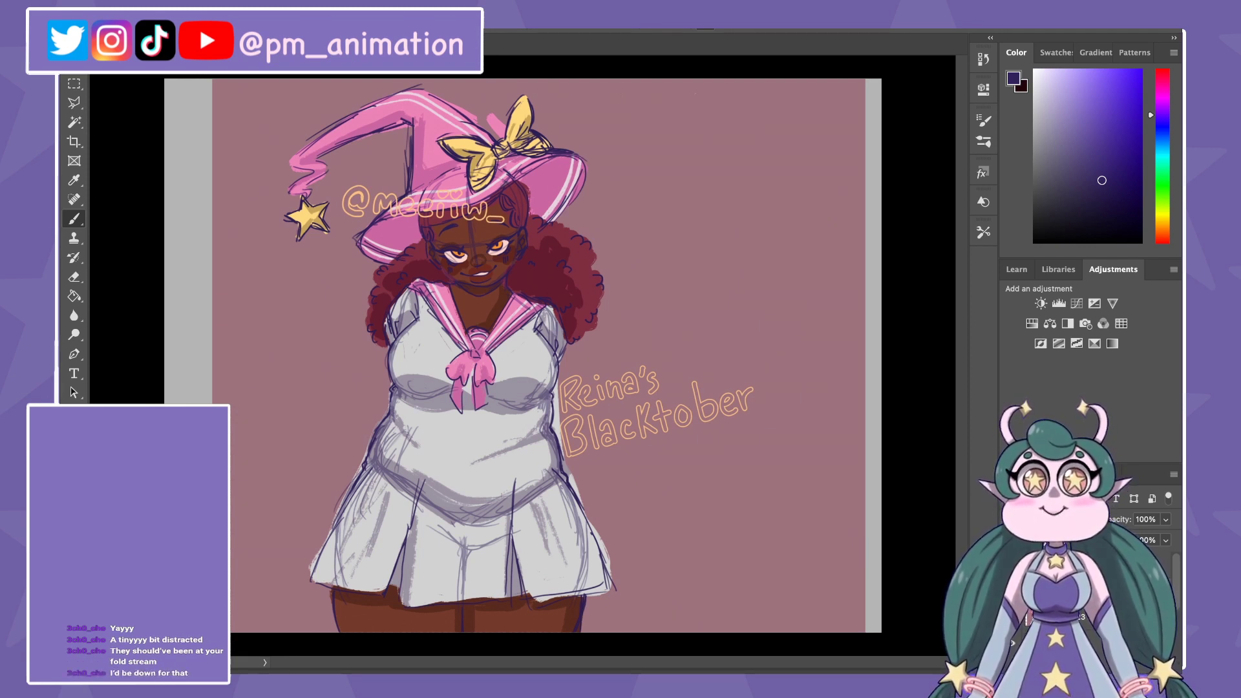
{"action": "scroll", "coordinate": [581, 323], "scroll_direction": "up", "scroll_amount": 1}
{"action": "scroll", "coordinate": [582, 323], "scroll_direction": "up", "scroll_amount": 1}
{"action": "scroll", "coordinate": [582, 323], "scroll_direction": "up", "scroll_amount": 2}
{"action": "scroll", "coordinate": [582, 324], "scroll_direction": "up", "scroll_amount": 2}
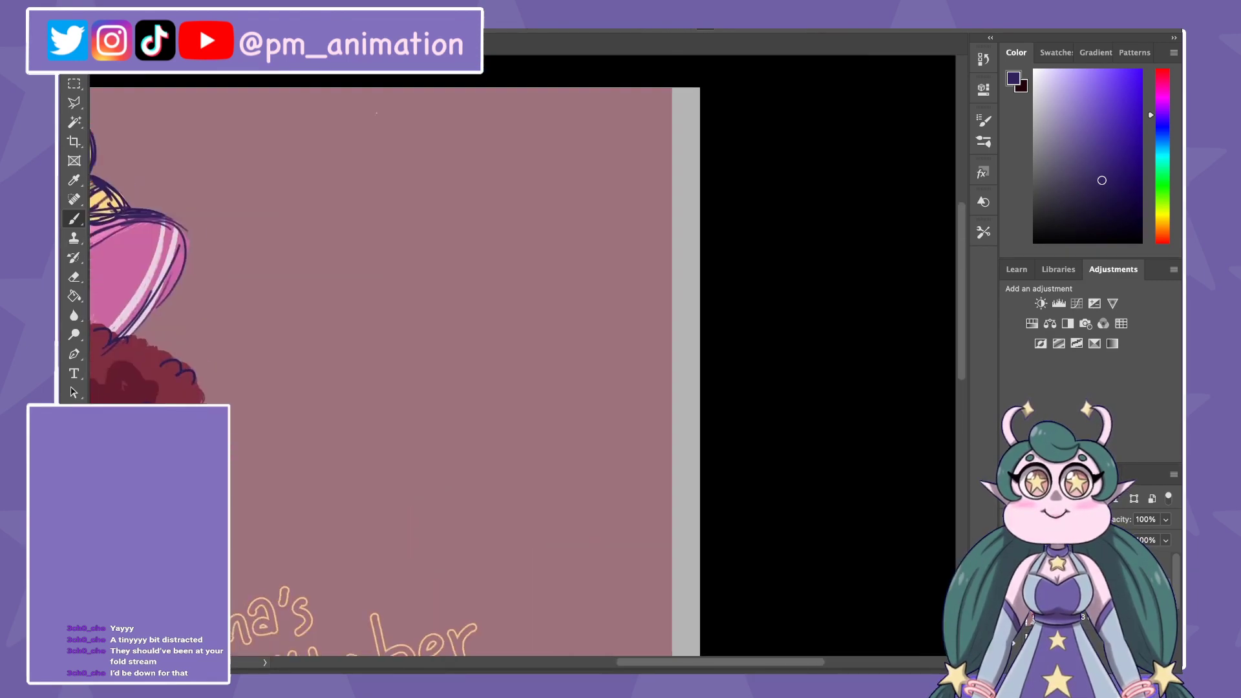
{"action": "left_click_drag", "start_coordinate": [448, 153], "coordinate": [388, 290]}
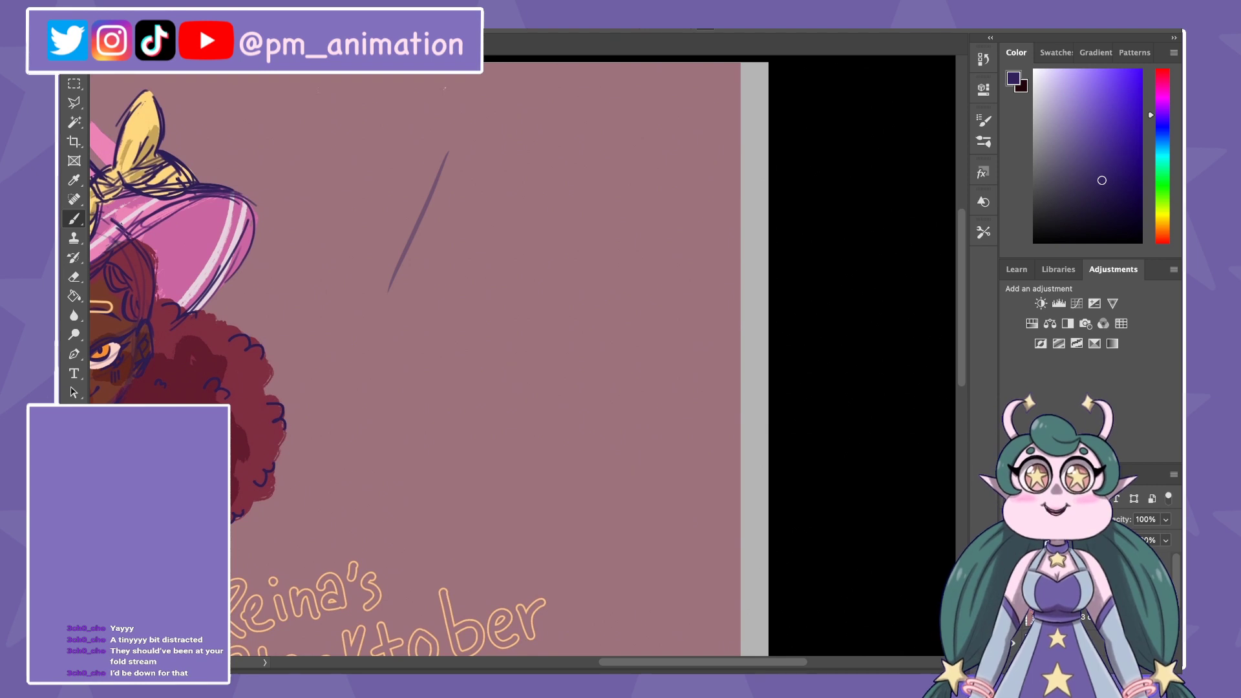
{"action": "left_click_drag", "start_coordinate": [450, 148], "coordinate": [388, 290]}
{"action": "left_click_drag", "start_coordinate": [556, 136], "coordinate": [600, 262]}
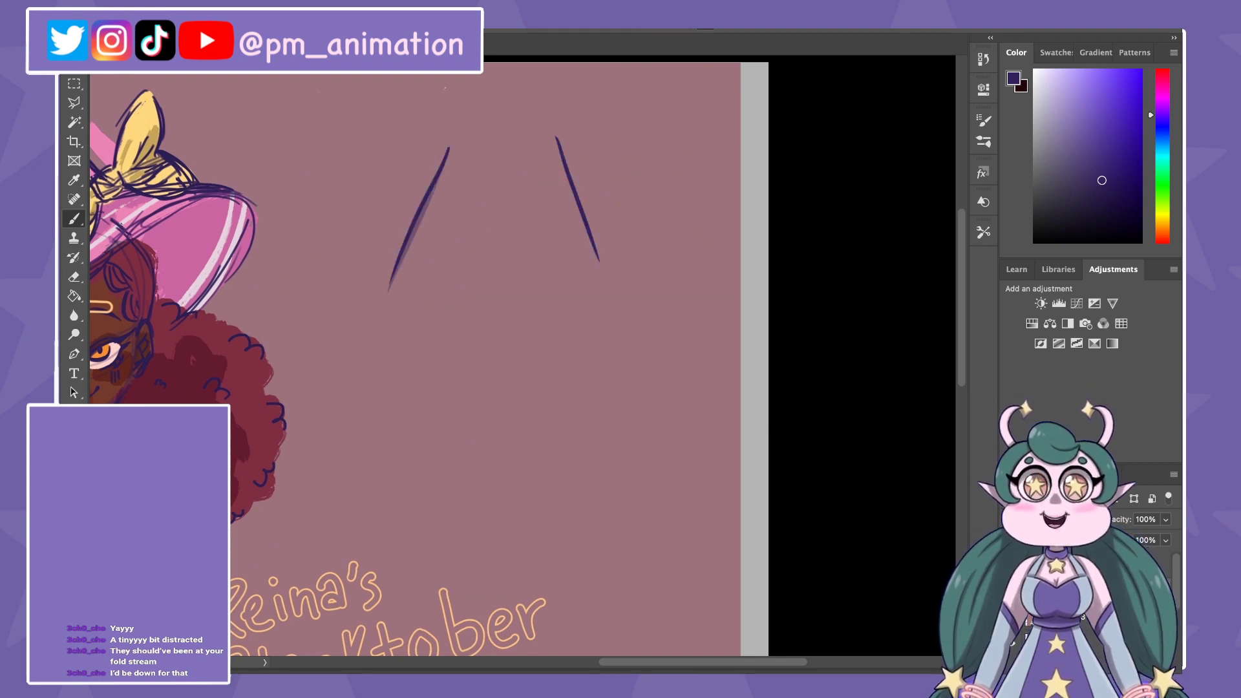
{"action": "left_click_drag", "start_coordinate": [392, 281], "coordinate": [602, 280]}
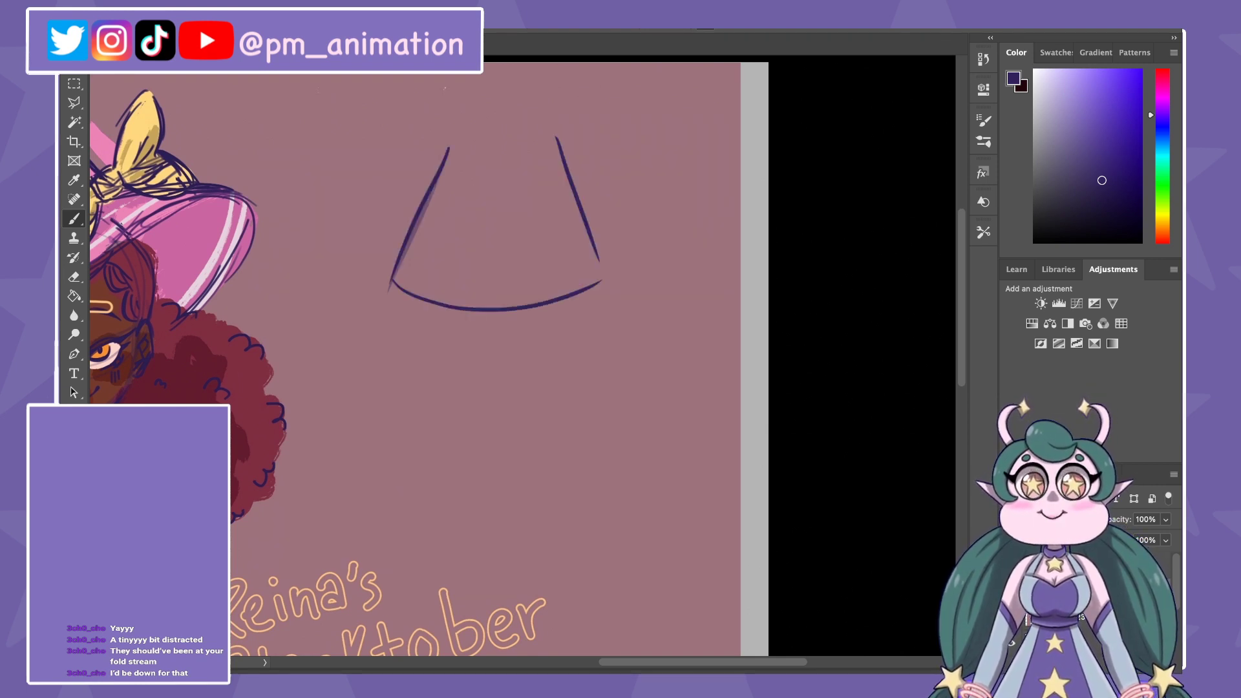
Step: Switch to bright red and draw a ruffle along the first skirt's hem
{"action": "key", "text": "x"}
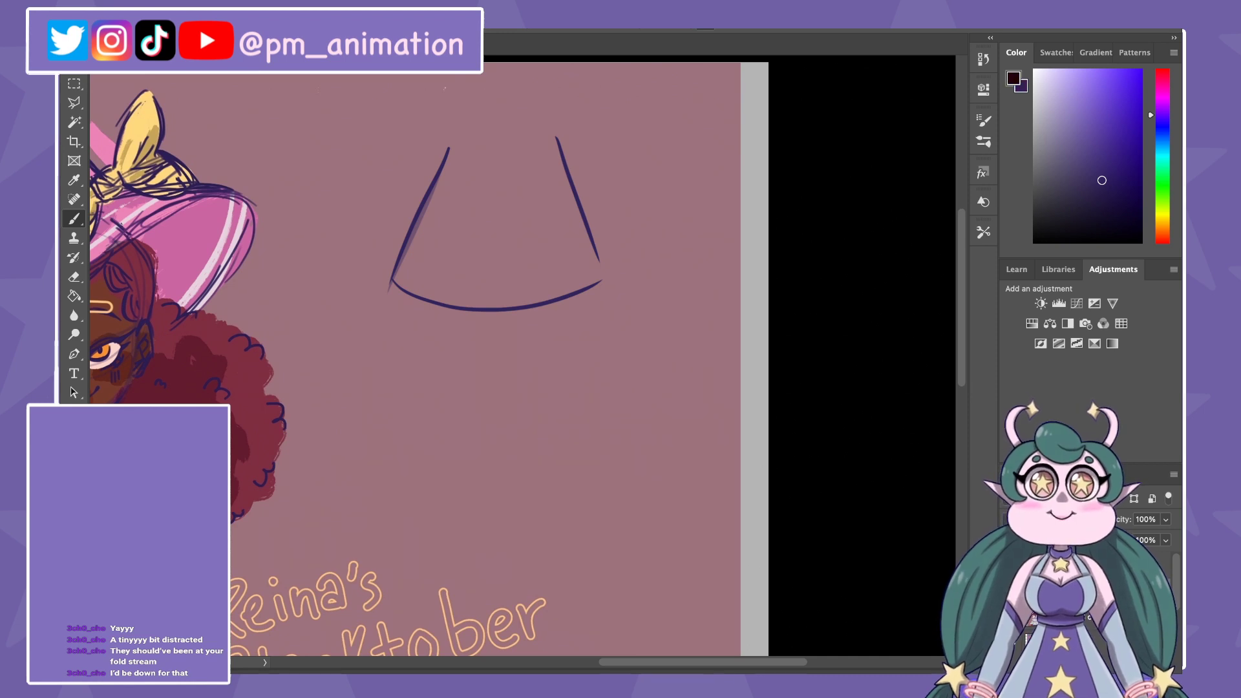
{"action": "left_click_drag", "start_coordinate": [1137, 220], "coordinate": [1135, 74]}
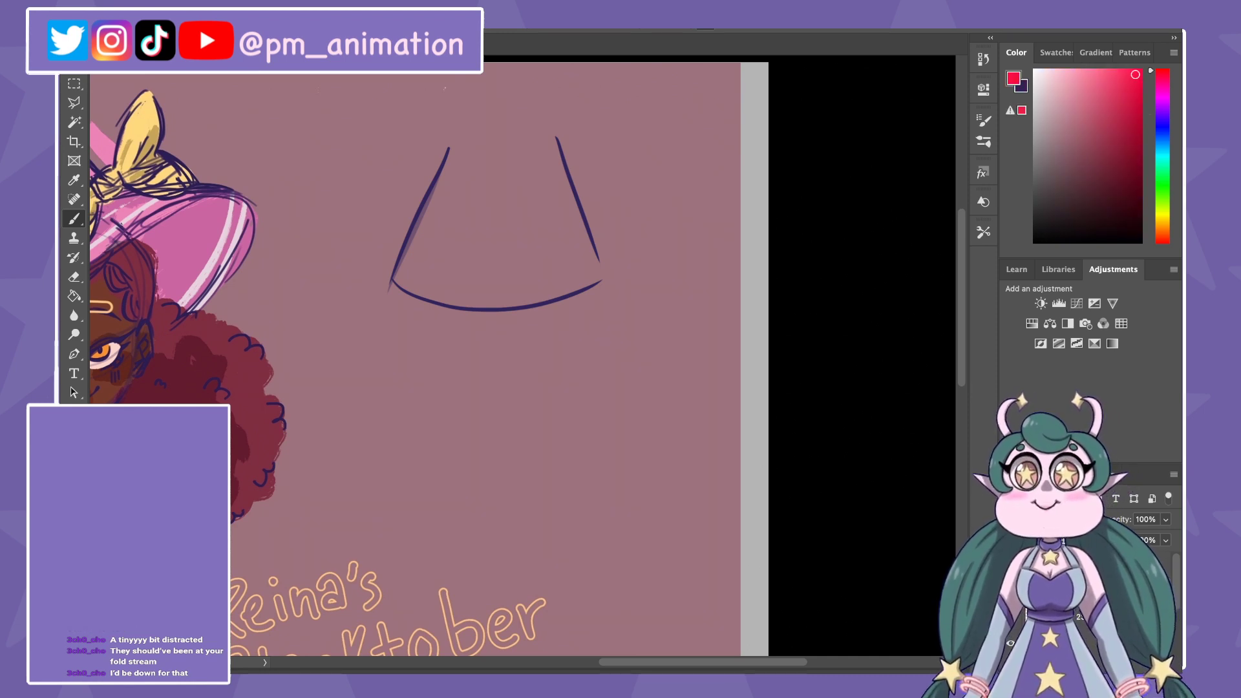
{"action": "mouse_move", "coordinate": [391, 280]}
{"action": "left_mouse_down"}
{"action": "mouse_move", "coordinate": [406, 295]}
{"action": "mouse_move", "coordinate": [531, 305]}
{"action": "mouse_move", "coordinate": [601, 267]}
{"action": "left_mouse_up"}
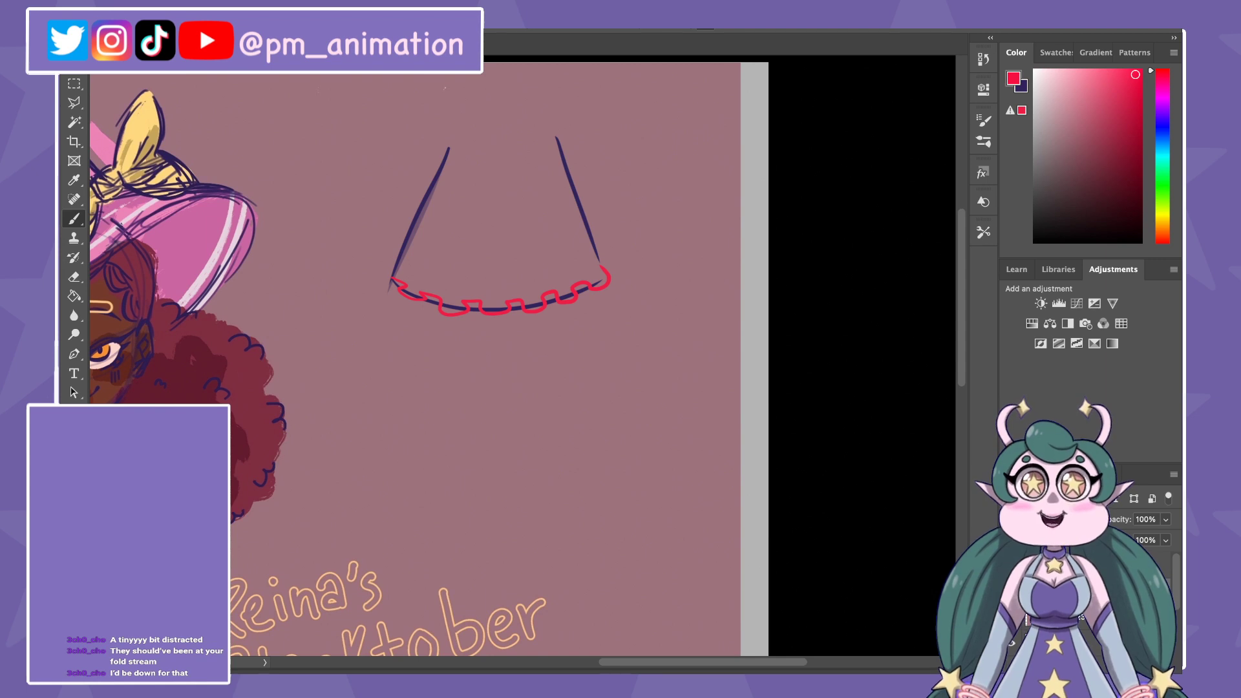
{"action": "key", "text": "x"}
Step: Outline a second navy skirt below, with a red wavy ruffle along its hem
{"action": "left_click_drag", "start_coordinate": [401, 333], "coordinate": [364, 451]}
{"action": "left_click_drag", "start_coordinate": [587, 347], "coordinate": [614, 455]}
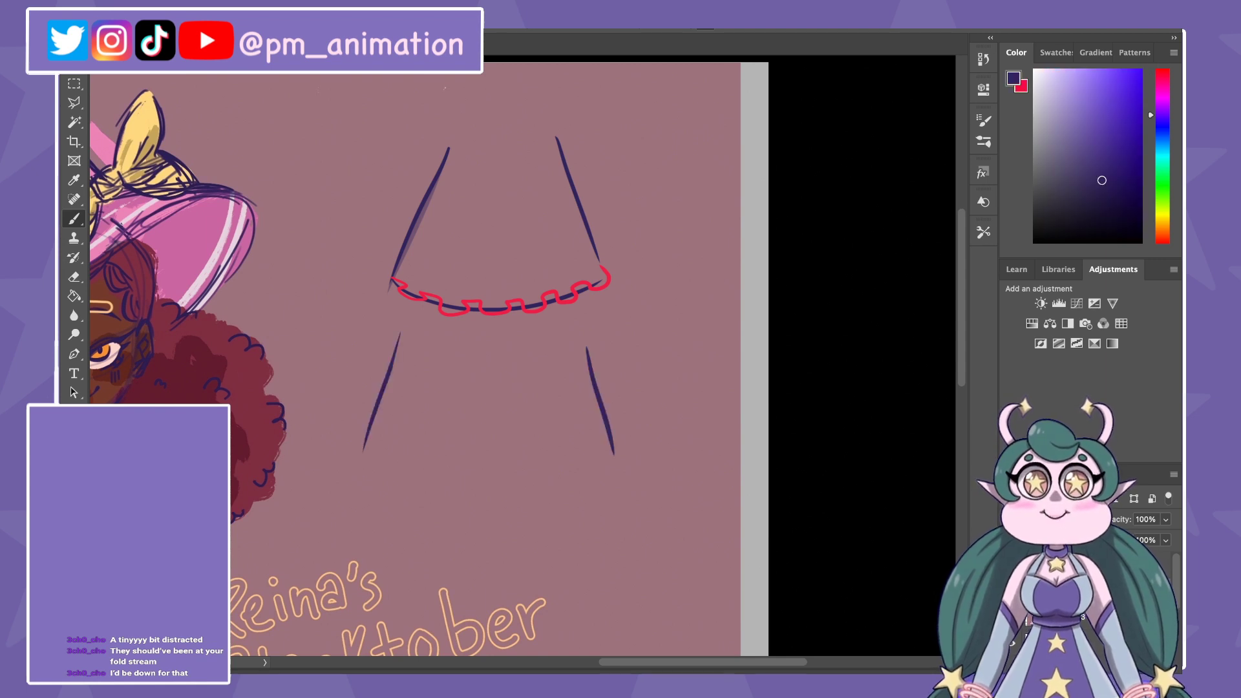
{"action": "left_click_drag", "start_coordinate": [361, 456], "coordinate": [614, 482]}
{"action": "key", "text": "x"}
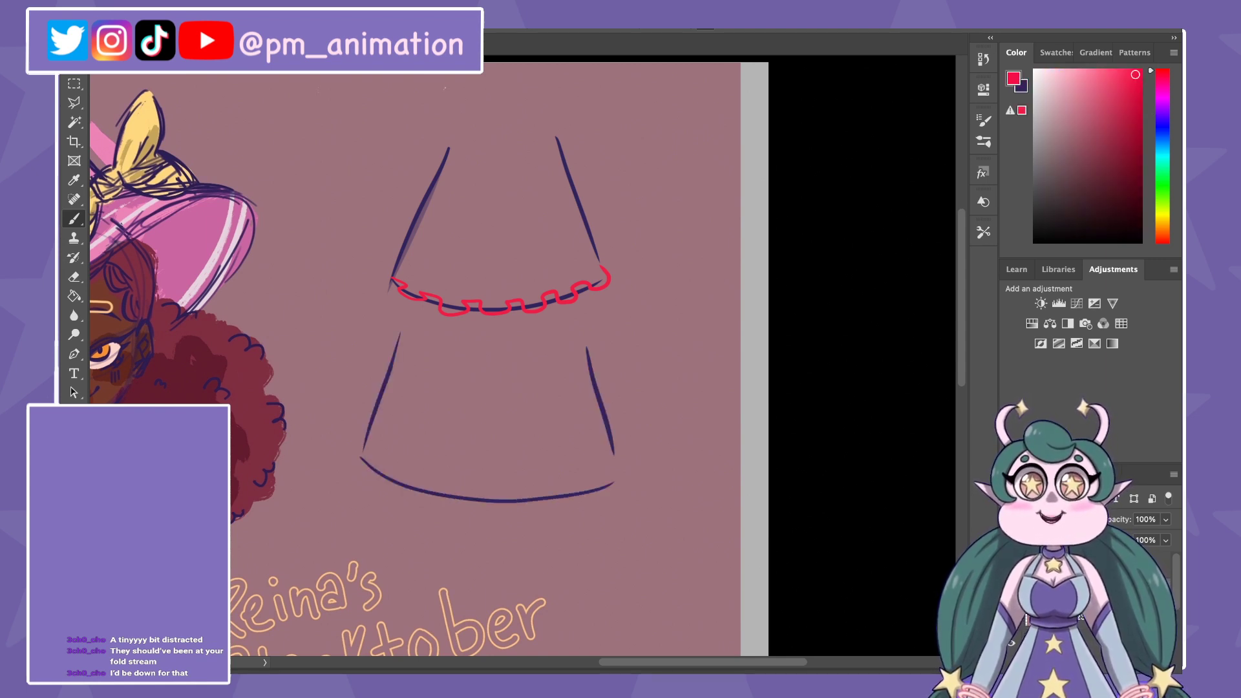
{"action": "left_click_drag", "start_coordinate": [381, 467], "coordinate": [622, 483]}
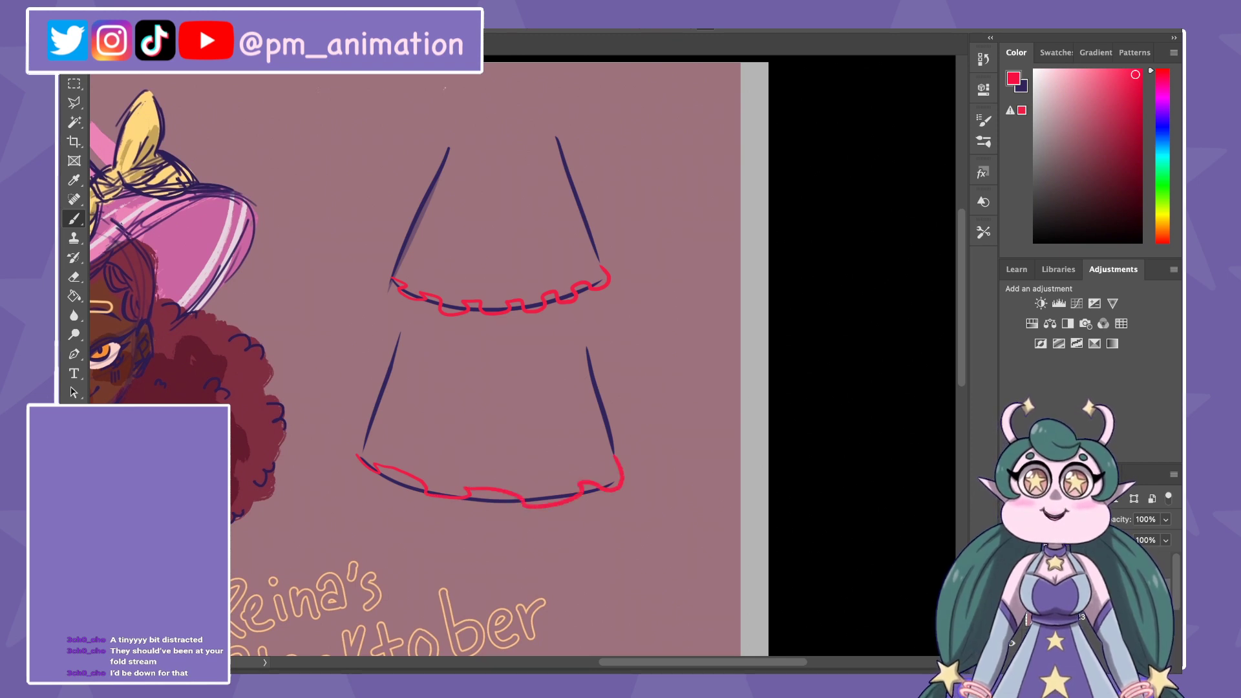
Step: Draw red pleat lines down the lower skirt sketch
{"action": "left_click_drag", "start_coordinate": [402, 373], "coordinate": [377, 466]}
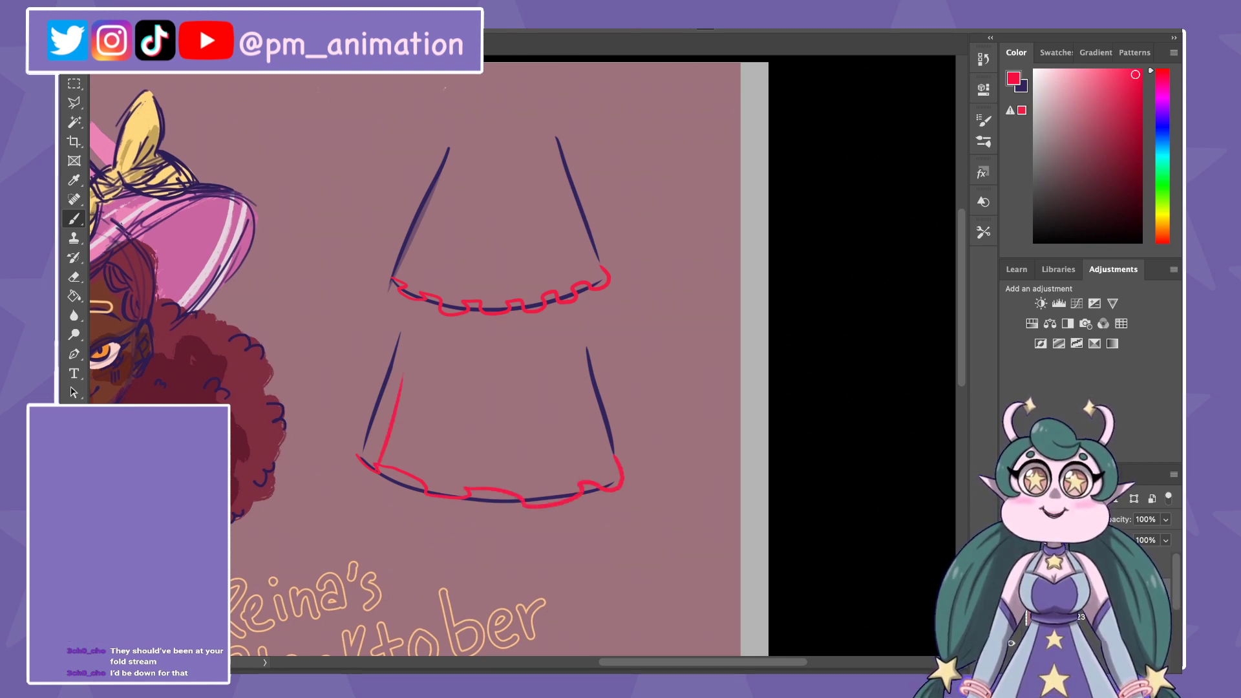
{"action": "left_click_drag", "start_coordinate": [444, 363], "coordinate": [429, 492]}
{"action": "left_click_drag", "start_coordinate": [466, 401], "coordinate": [467, 490]}
{"action": "left_click_drag", "start_coordinate": [505, 386], "coordinate": [525, 499]}
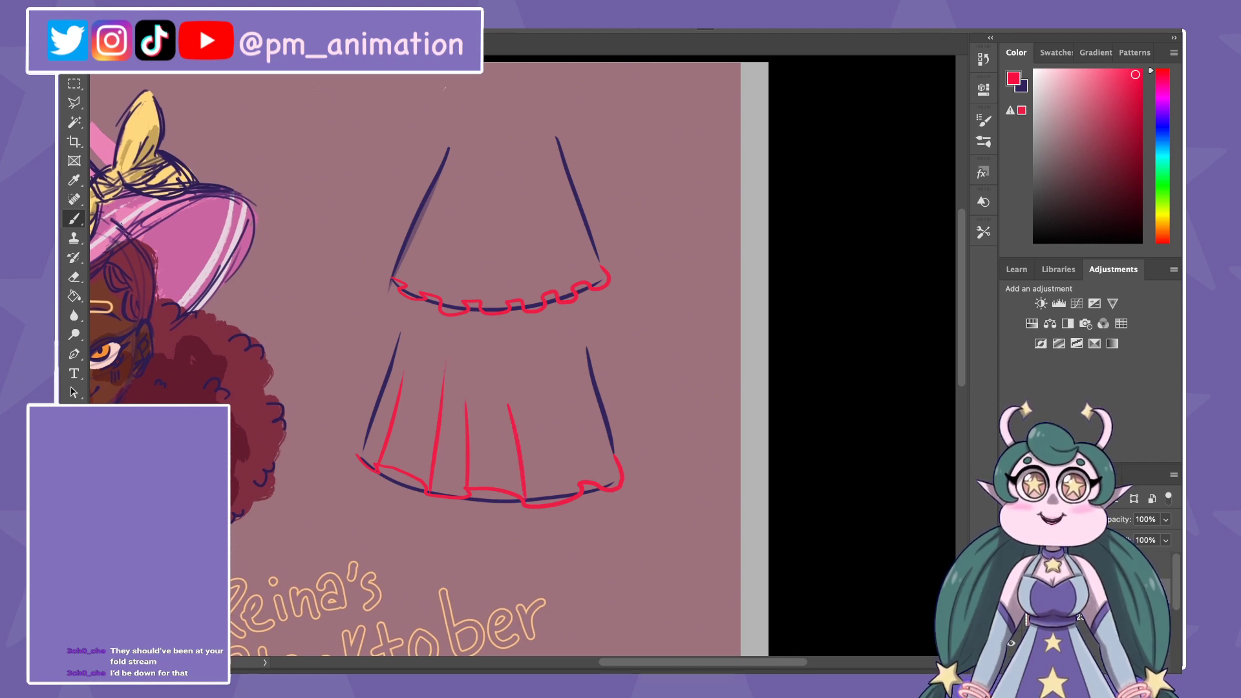
{"action": "mouse_move", "coordinate": [554, 375]}
{"action": "left_mouse_down"}
{"action": "mouse_move", "coordinate": [580, 481]}
{"action": "mouse_move", "coordinate": [602, 485]}
{"action": "left_mouse_up"}
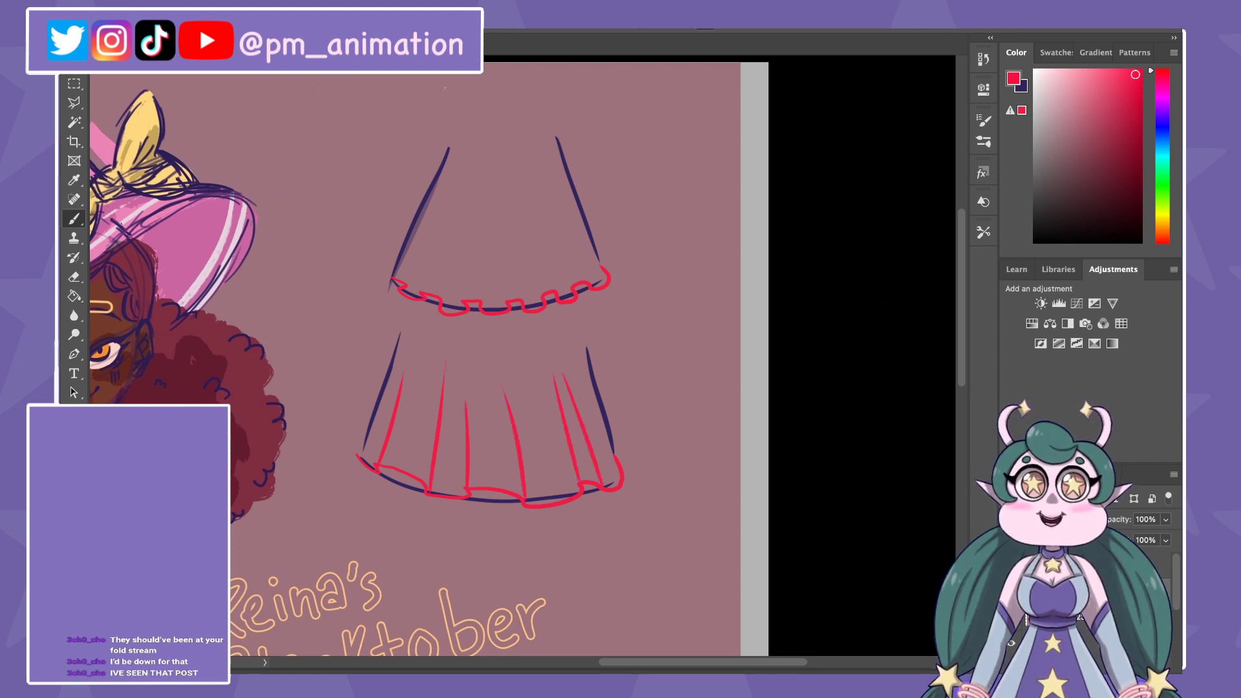
Step: Add red pleat folds across the upper skirt sketch
{"action": "left_click_drag", "start_coordinate": [439, 190], "coordinate": [407, 283]}
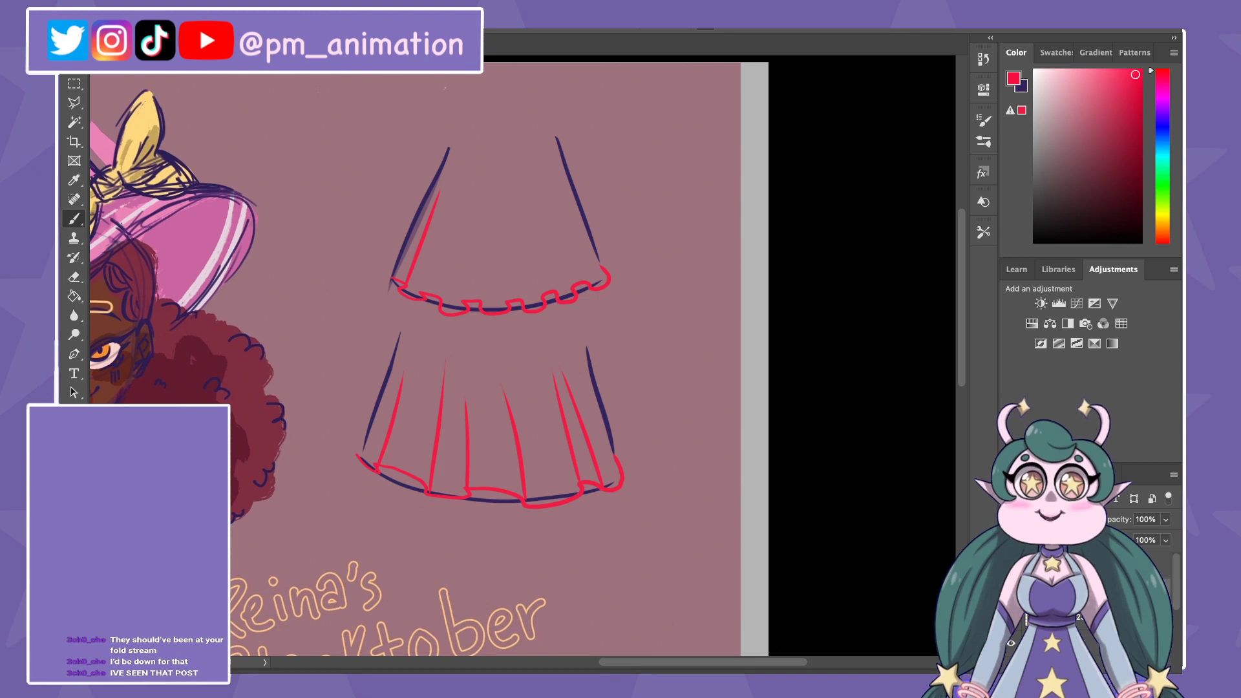
{"action": "left_click_drag", "start_coordinate": [446, 215], "coordinate": [422, 294]}
{"action": "mouse_move", "coordinate": [463, 180]}
{"action": "left_mouse_down"}
{"action": "mouse_move", "coordinate": [441, 297]}
{"action": "mouse_move", "coordinate": [478, 180]}
{"action": "mouse_move", "coordinate": [484, 301]}
{"action": "left_mouse_up"}
{"action": "left_click_drag", "start_coordinate": [504, 167], "coordinate": [501, 307]}
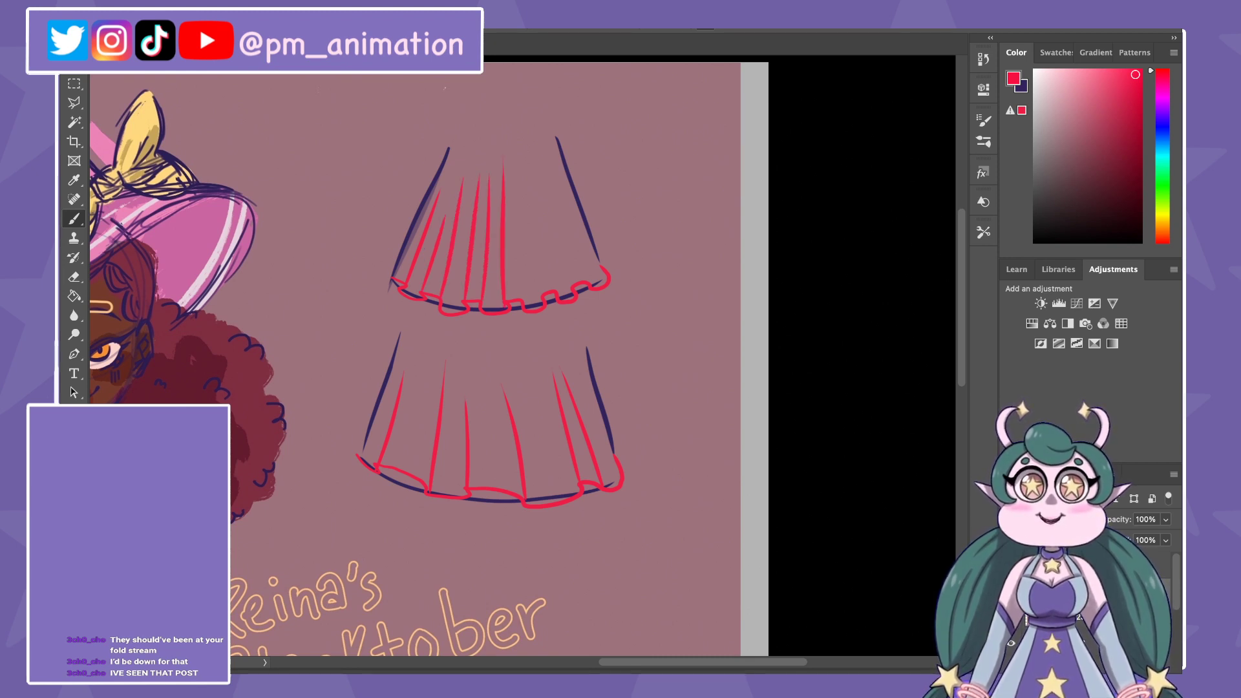
{"action": "left_click_drag", "start_coordinate": [514, 134], "coordinate": [518, 300]}
{"action": "left_click_drag", "start_coordinate": [525, 171], "coordinate": [538, 298]}
{"action": "left_click_drag", "start_coordinate": [541, 193], "coordinate": [556, 287]}
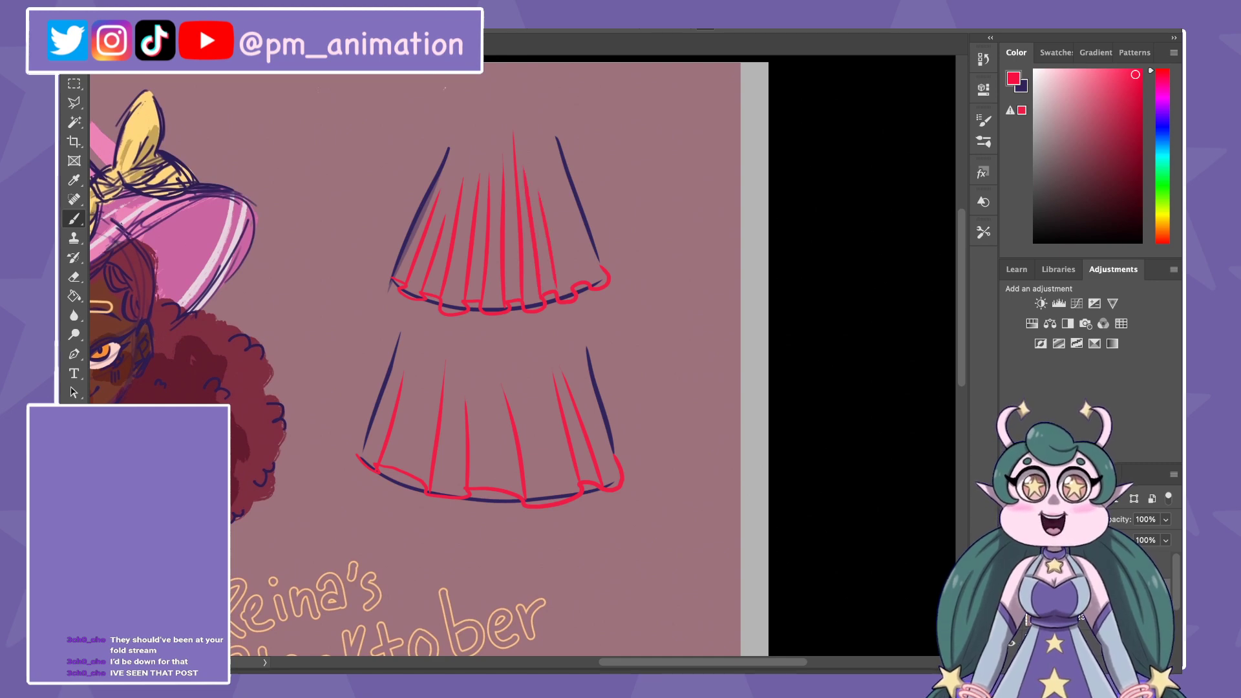
{"action": "left_click_drag", "start_coordinate": [549, 201], "coordinate": [570, 286]}
{"action": "left_click_drag", "start_coordinate": [556, 170], "coordinate": [587, 278]}
Step: Finish the red upper-skirt folds, then outline the witch's skirt hem in wavy dark purple
{"action": "left_click_drag", "start_coordinate": [517, 323], "coordinate": [543, 270]}
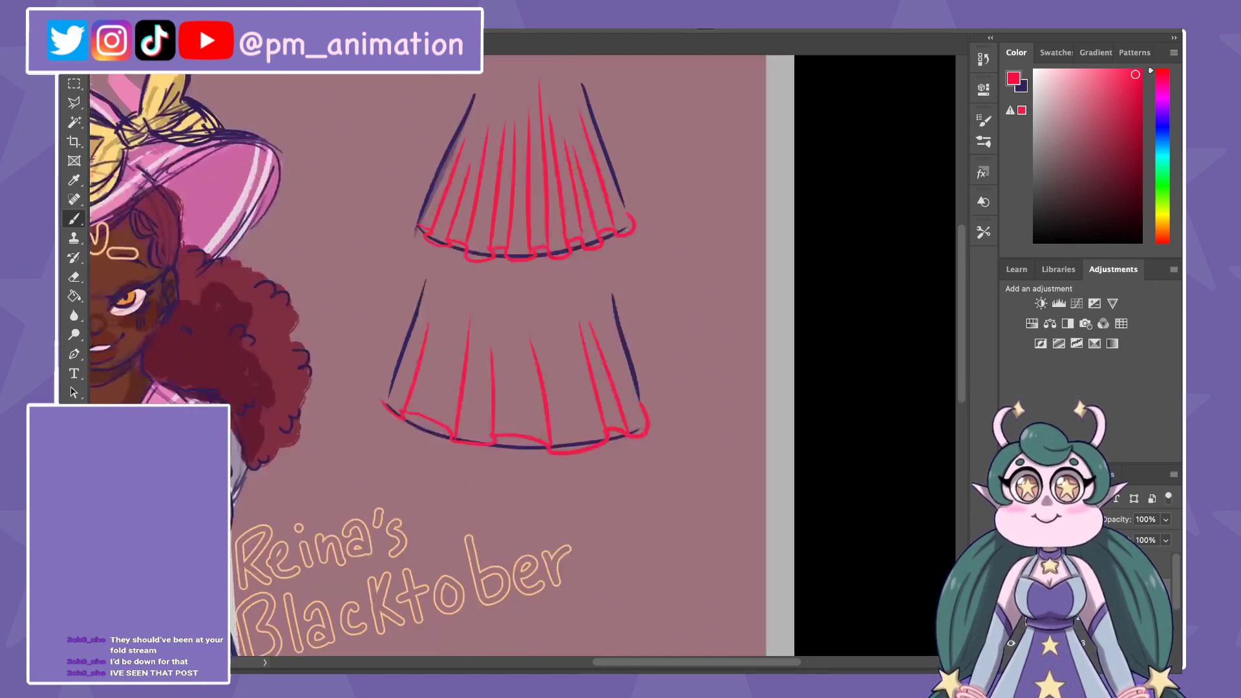
{"action": "scroll", "coordinate": [453, 355], "scroll_direction": "down", "scroll_amount": 3}
{"action": "scroll", "coordinate": [453, 355], "scroll_direction": "down", "scroll_amount": 2}
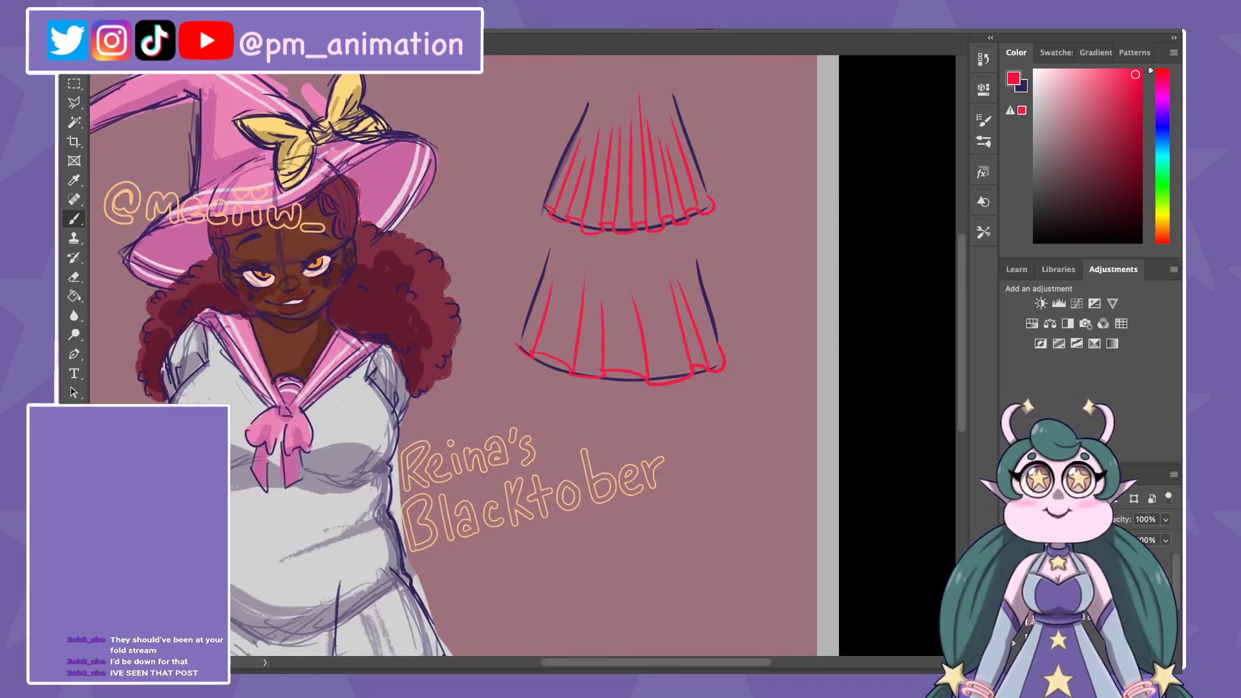
{"action": "scroll", "coordinate": [517, 355], "scroll_direction": "up", "scroll_amount": 3}
{"action": "scroll", "coordinate": [517, 356], "scroll_direction": "down", "scroll_amount": 2}
{"action": "scroll", "coordinate": [518, 355], "scroll_direction": "up", "scroll_amount": 2}
{"action": "scroll", "coordinate": [517, 356], "scroll_direction": "down", "scroll_amount": 1}
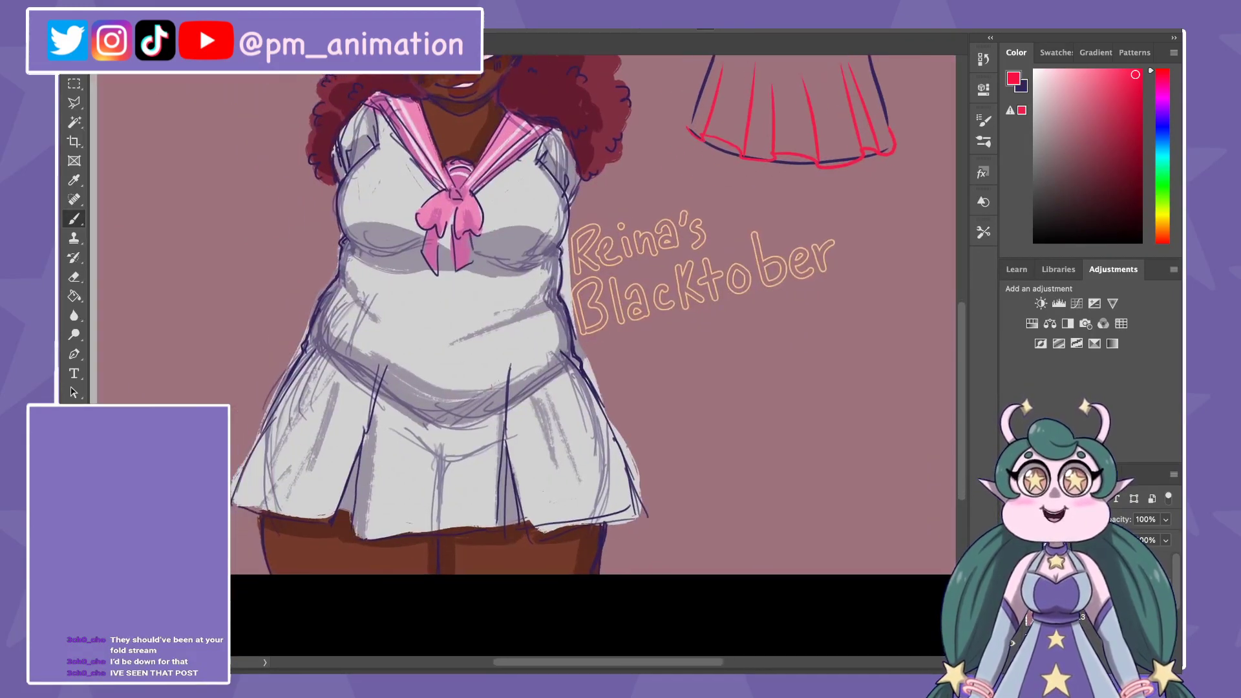
{"action": "scroll", "coordinate": [582, 291], "scroll_direction": "up", "scroll_amount": 2}
{"action": "scroll", "coordinate": [582, 291], "scroll_direction": "up", "scroll_amount": 1}
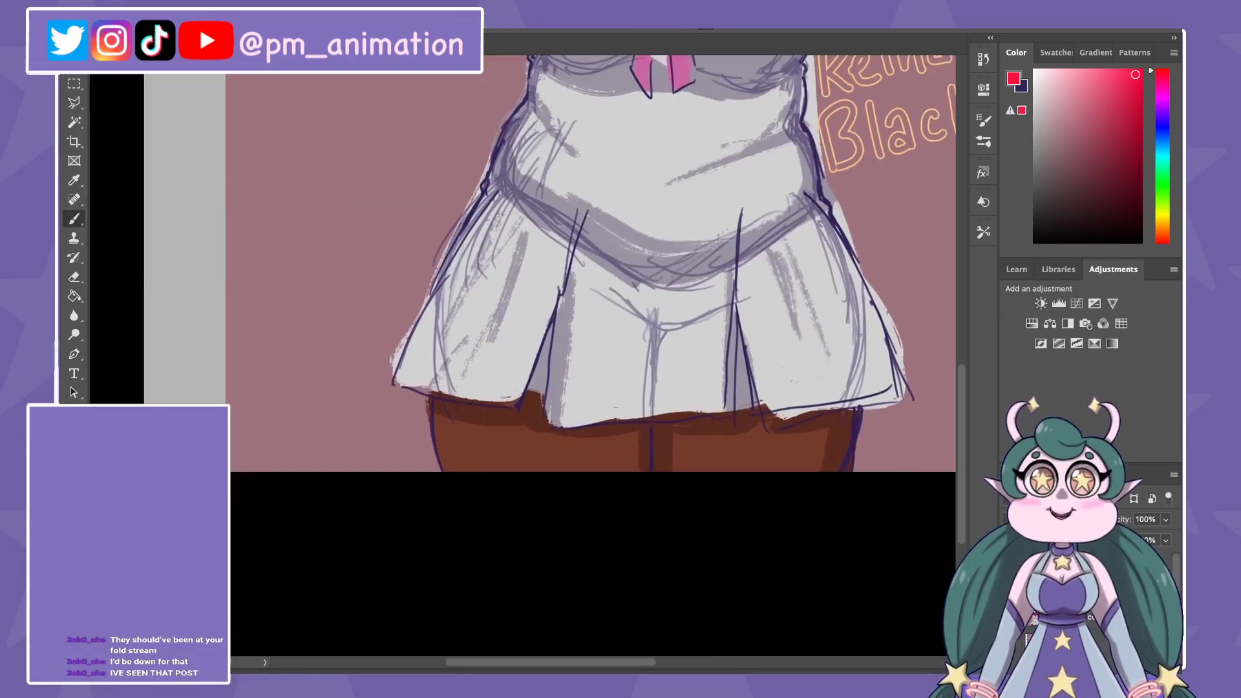
{"action": "key", "text": "x"}
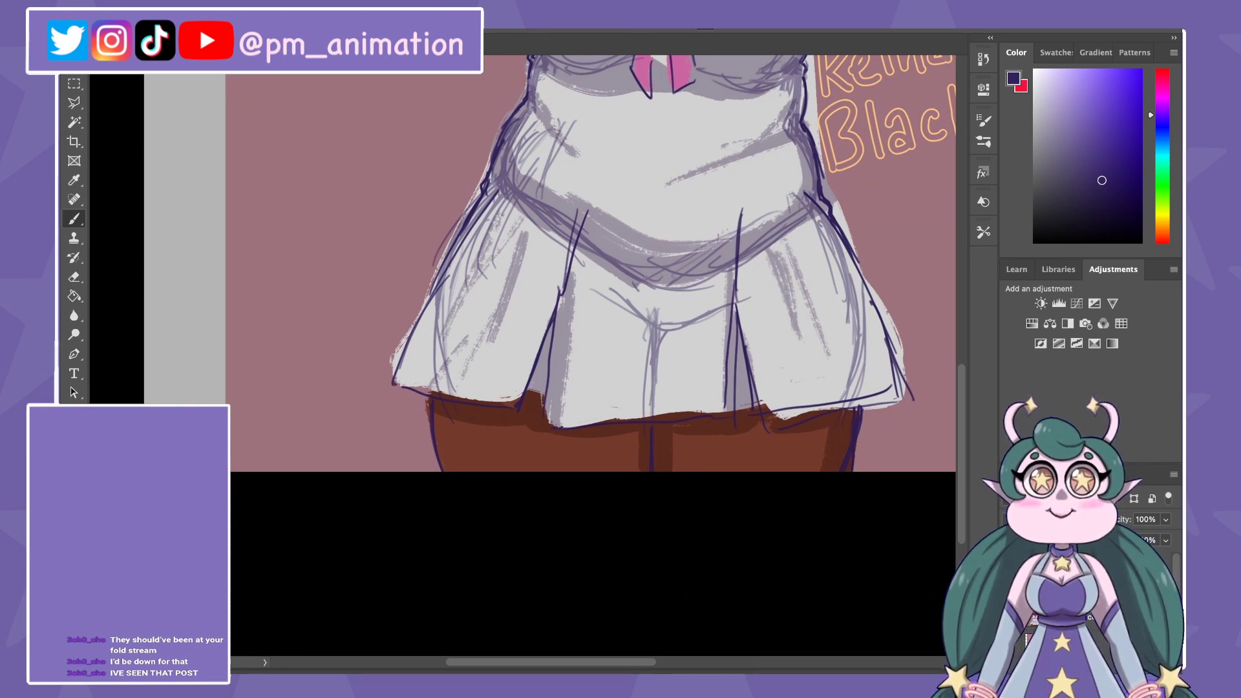
{"action": "mouse_move", "coordinate": [391, 381]}
{"action": "left_mouse_down"}
{"action": "mouse_move", "coordinate": [454, 422]}
{"action": "mouse_move", "coordinate": [530, 345]}
{"action": "mouse_move", "coordinate": [545, 419]}
{"action": "mouse_move", "coordinate": [589, 446]}
{"action": "mouse_move", "coordinate": [735, 444]}
{"action": "mouse_move", "coordinate": [735, 304]}
{"action": "left_mouse_up"}
{"action": "mouse_move", "coordinate": [758, 425]}
{"action": "left_mouse_down"}
{"action": "mouse_move", "coordinate": [766, 441]}
{"action": "mouse_move", "coordinate": [905, 404]}
{"action": "mouse_move", "coordinate": [875, 315]}
{"action": "left_mouse_up"}
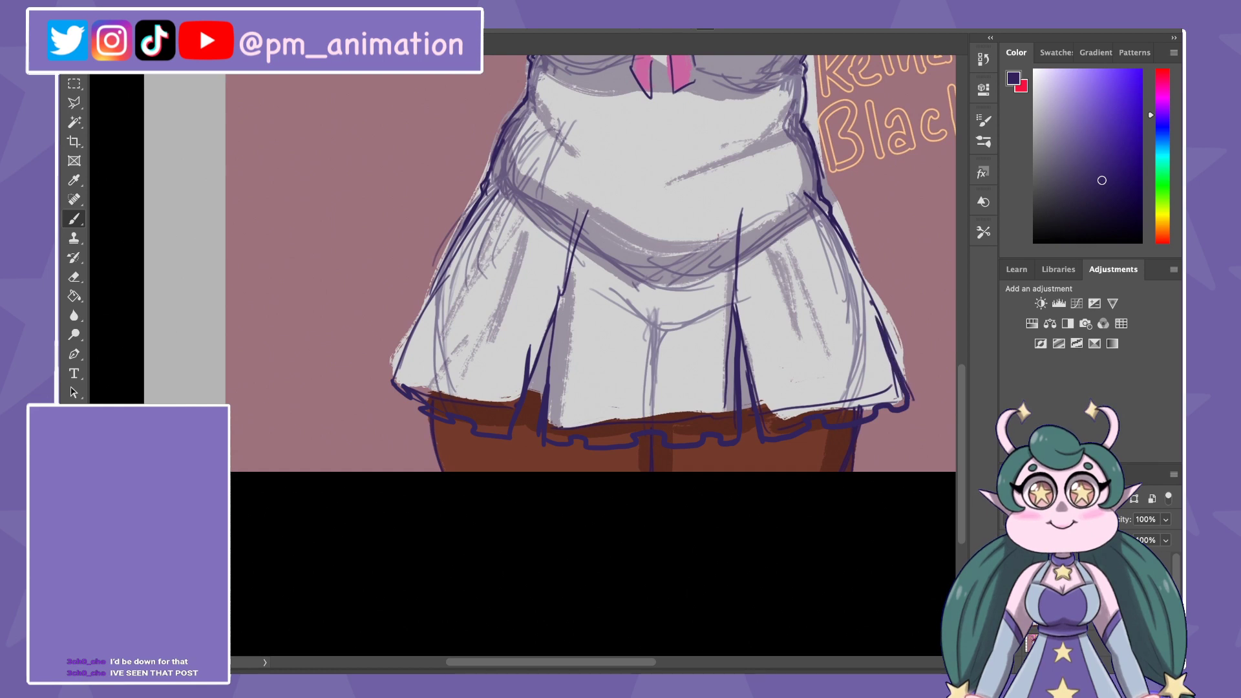
Step: Sample the skirt's light grey and paint white ruffles over the brown hem gaps
{"action": "left_click", "coordinate": [792, 394], "text": "alt"}
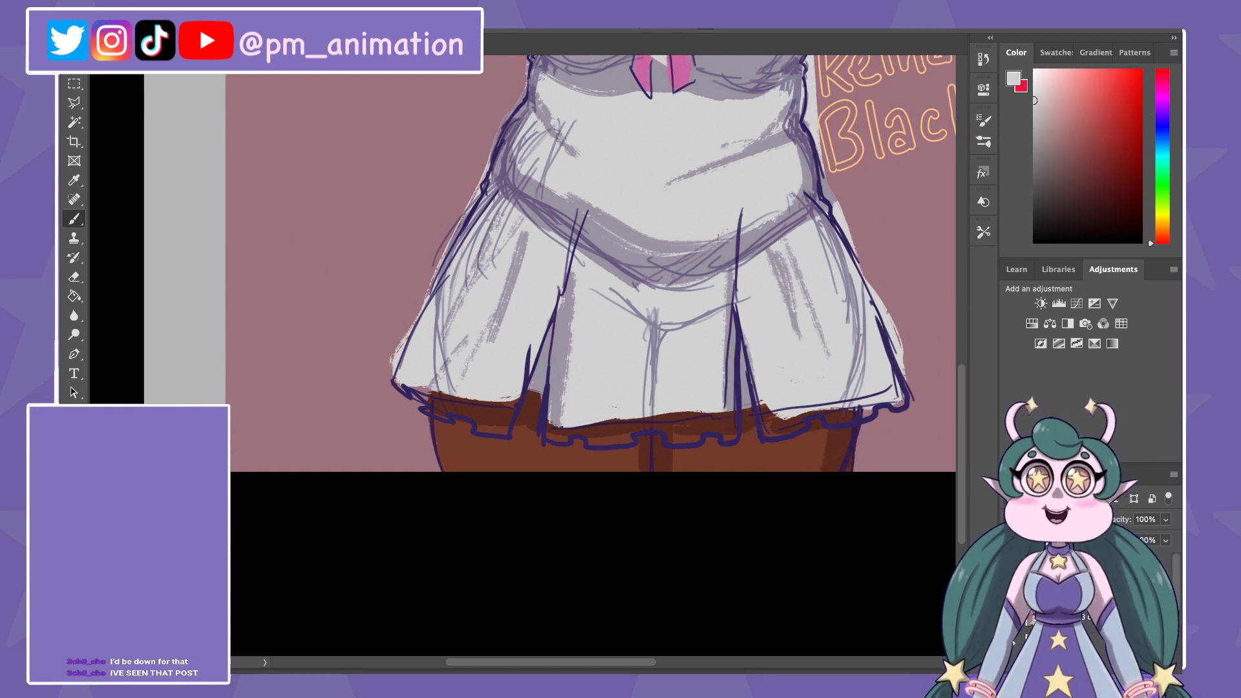
{"action": "mouse_move", "coordinate": [420, 392]}
{"action": "left_mouse_down"}
{"action": "mouse_move", "coordinate": [437, 411]}
{"action": "mouse_move", "coordinate": [477, 402]}
{"action": "mouse_move", "coordinate": [472, 414]}
{"action": "mouse_move", "coordinate": [508, 437]}
{"action": "mouse_move", "coordinate": [493, 424]}
{"action": "left_mouse_up"}
{"action": "mouse_move", "coordinate": [548, 424]}
{"action": "left_mouse_down"}
{"action": "mouse_move", "coordinate": [569, 443]}
{"action": "mouse_move", "coordinate": [663, 432]}
{"action": "left_mouse_up"}
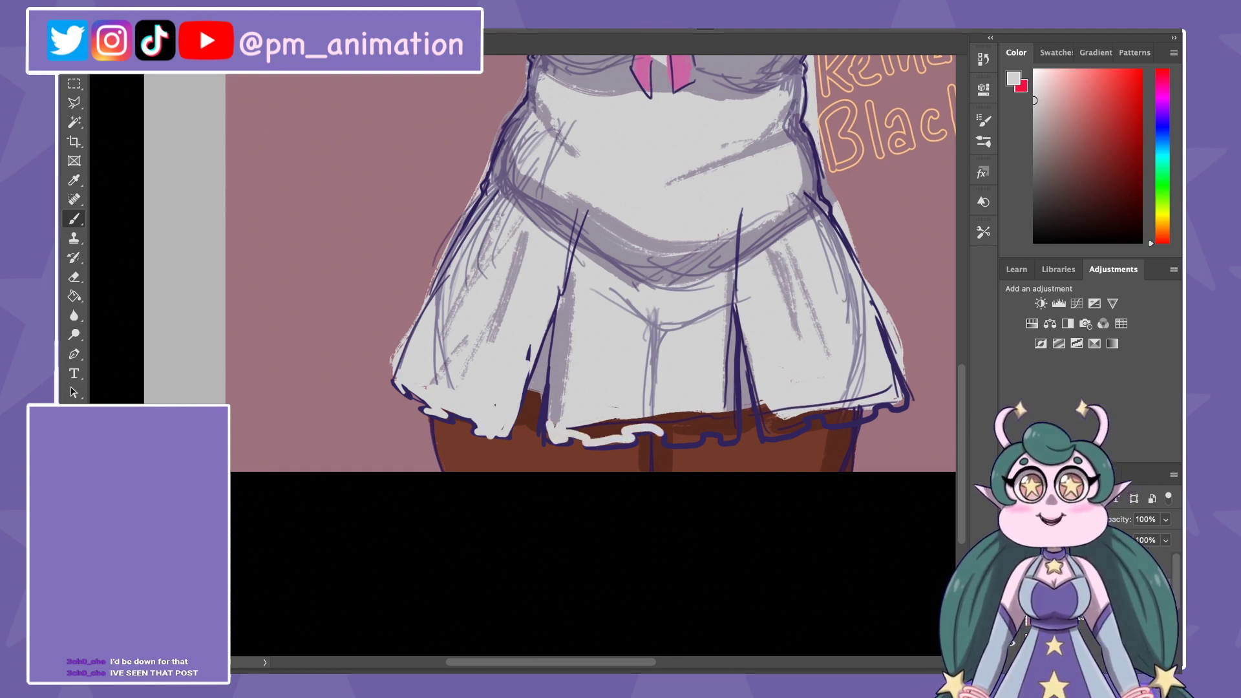
{"action": "mouse_move", "coordinate": [580, 431]}
{"action": "left_mouse_down"}
{"action": "mouse_move", "coordinate": [624, 431]}
{"action": "mouse_move", "coordinate": [633, 445]}
{"action": "mouse_move", "coordinate": [690, 417]}
{"action": "mouse_move", "coordinate": [676, 441]}
{"action": "mouse_move", "coordinate": [695, 440]}
{"action": "mouse_move", "coordinate": [735, 402]}
{"action": "mouse_move", "coordinate": [675, 432]}
{"action": "left_mouse_up"}
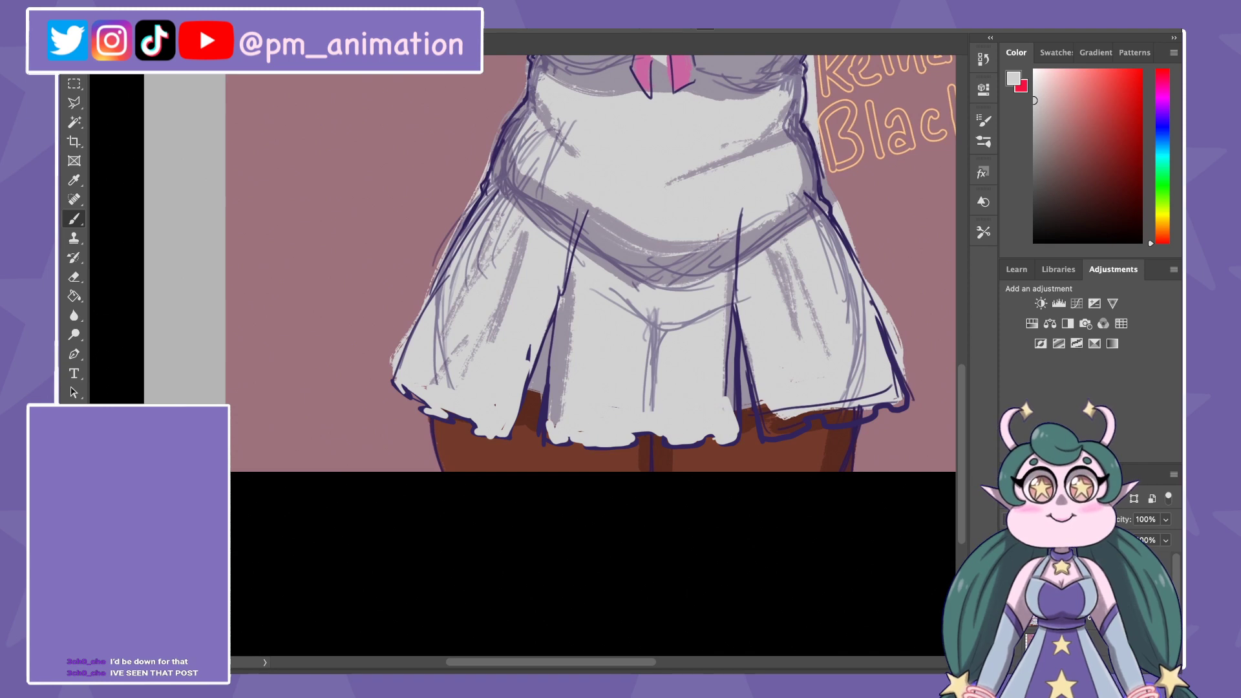
{"action": "mouse_move", "coordinate": [759, 400]}
{"action": "left_mouse_down"}
{"action": "mouse_move", "coordinate": [769, 434]}
{"action": "mouse_move", "coordinate": [896, 404]}
{"action": "mouse_move", "coordinate": [782, 420]}
{"action": "mouse_move", "coordinate": [802, 433]}
{"action": "mouse_move", "coordinate": [773, 440]}
{"action": "left_mouse_up"}
Step: Re-sample dark purple and outline the ruffles along the bottom and left hem
{"action": "key", "text": "x"}
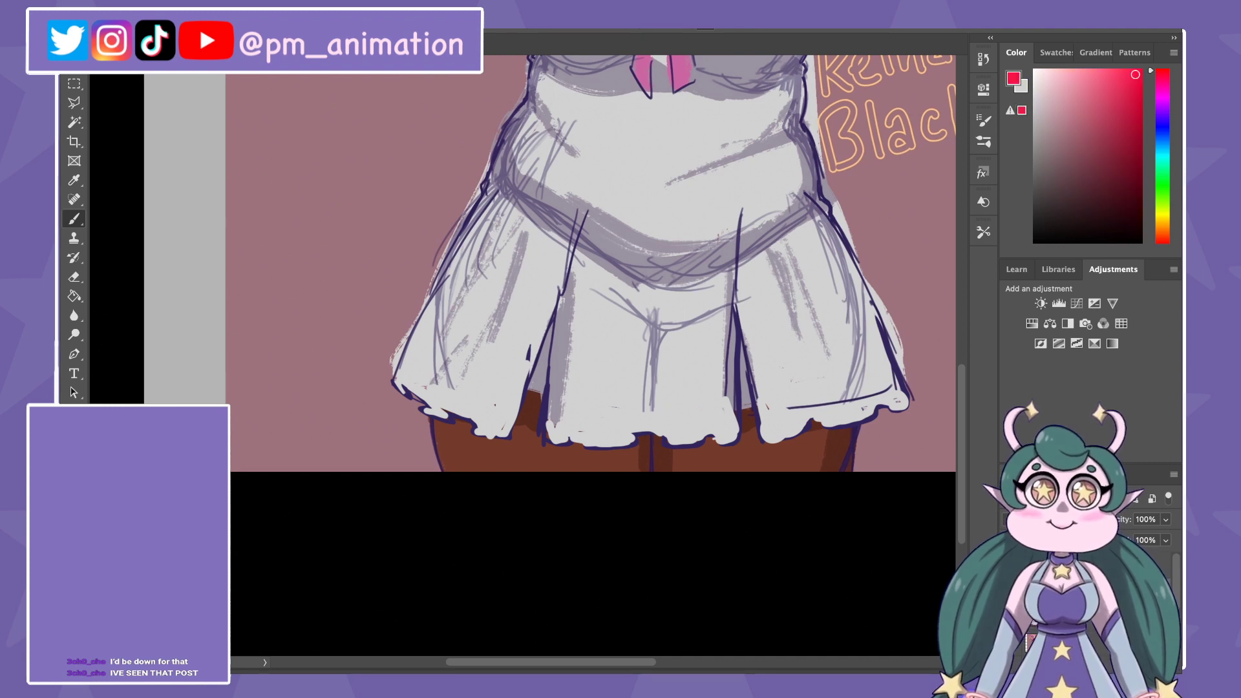
{"action": "left_click", "coordinate": [524, 443], "text": "alt"}
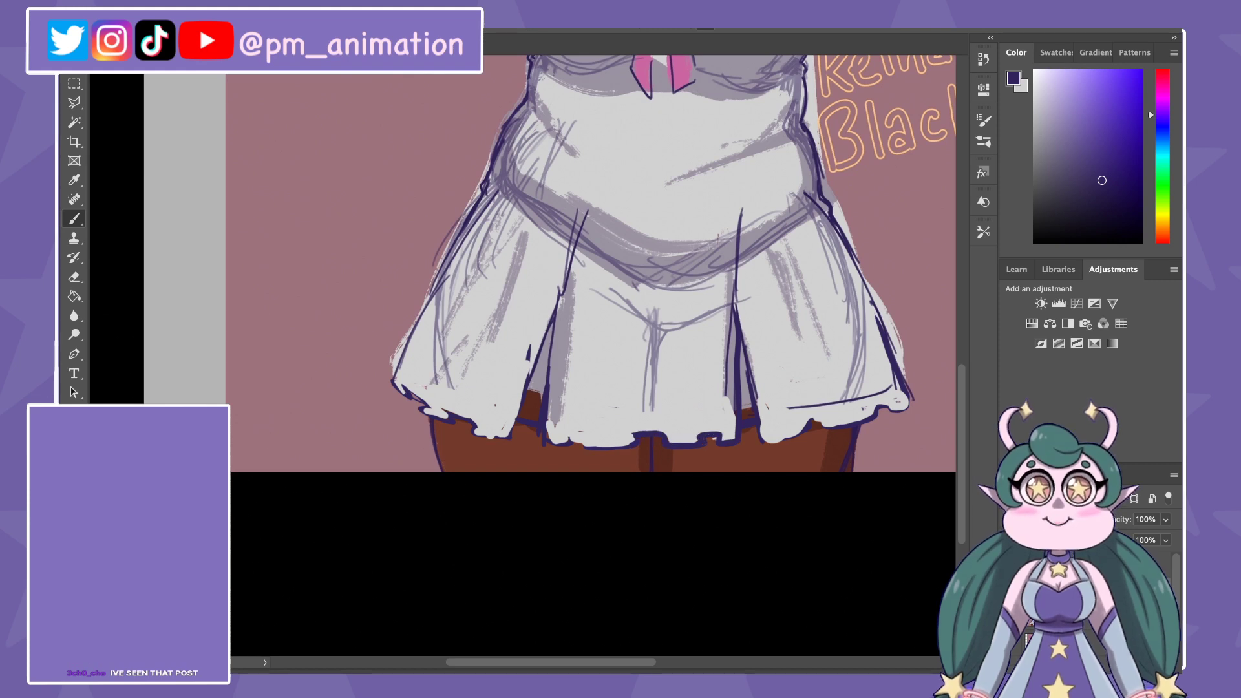
{"action": "left_click_drag", "start_coordinate": [630, 447], "coordinate": [567, 434]}
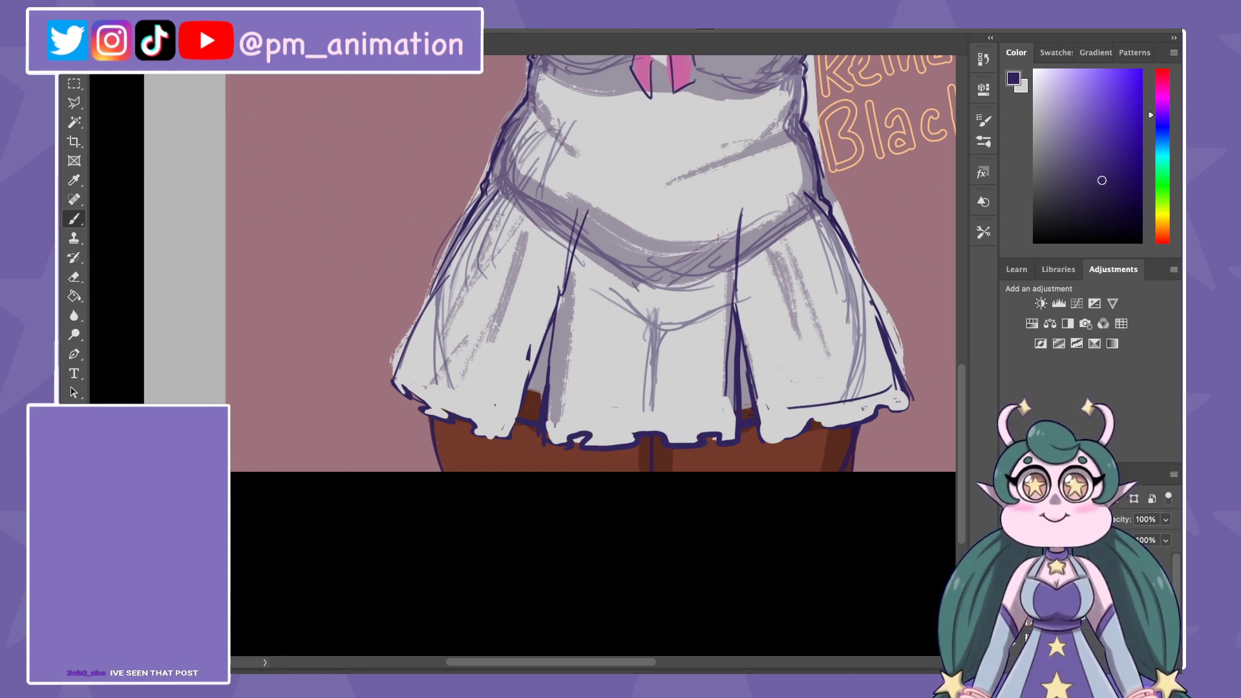
{"action": "left_click_drag", "start_coordinate": [407, 387], "coordinate": [504, 440]}
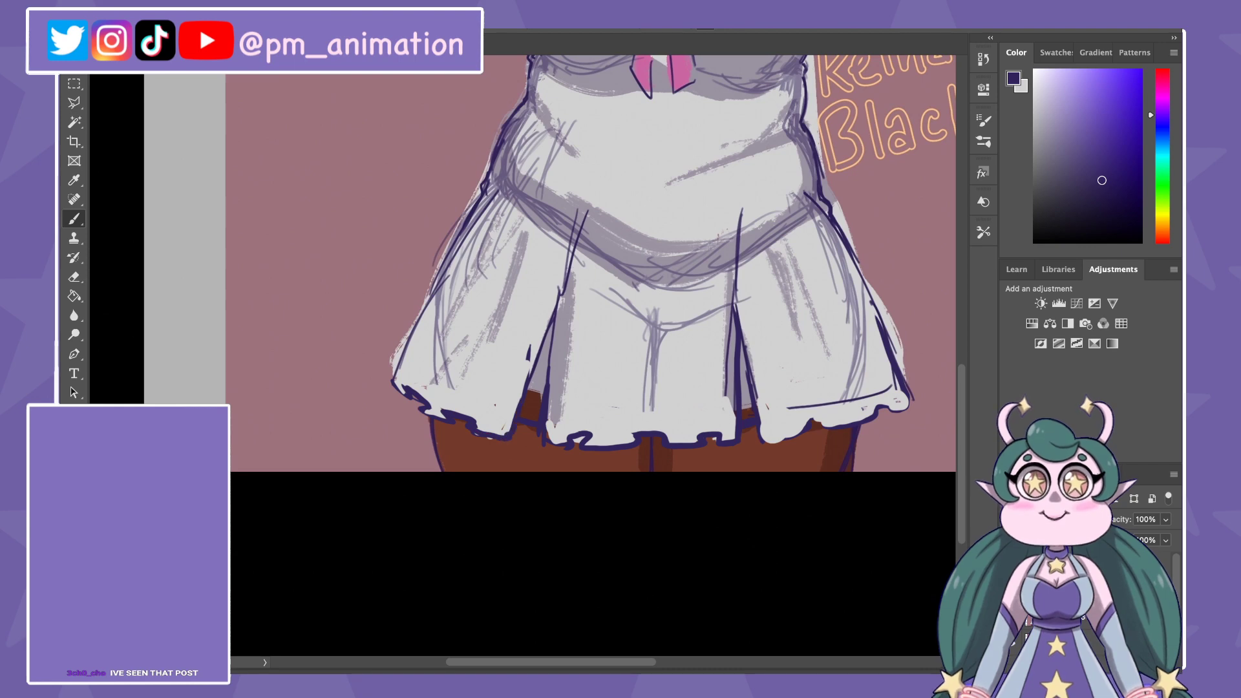
Step: Sample light grey and dab a small mark where a fold meets the red demo hem
{"action": "scroll", "coordinate": [530, 352], "scroll_direction": "up", "scroll_amount": 3}
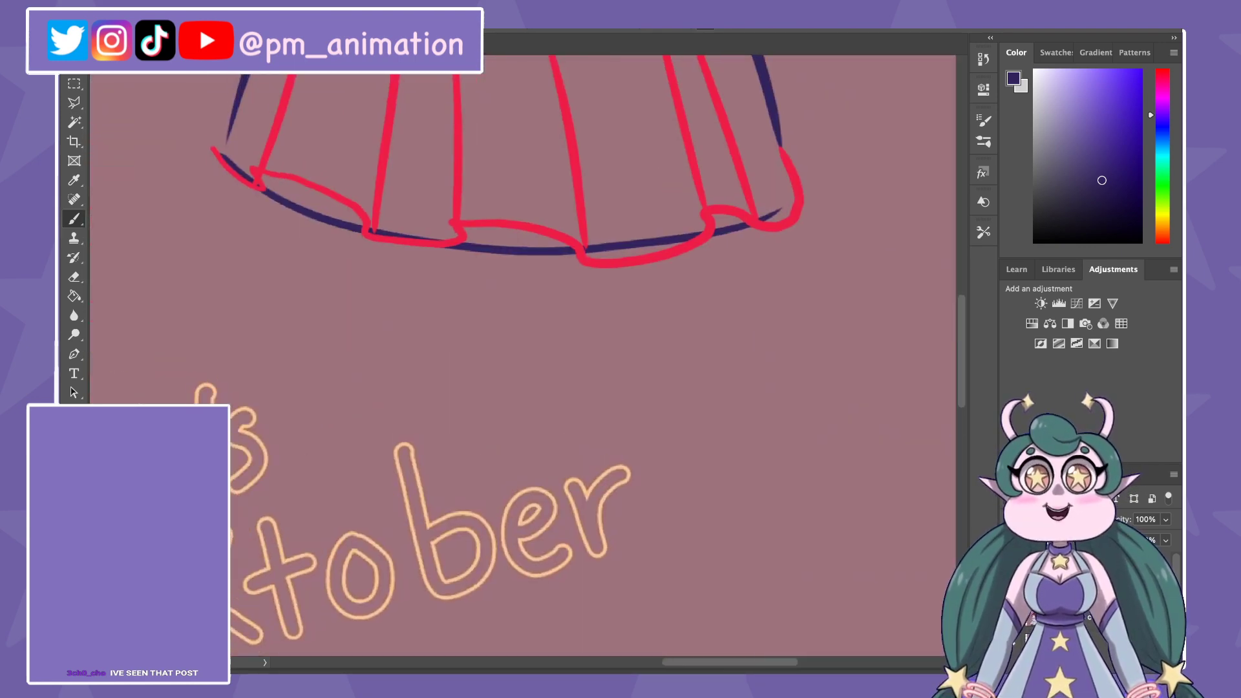
{"action": "key", "text": "x"}
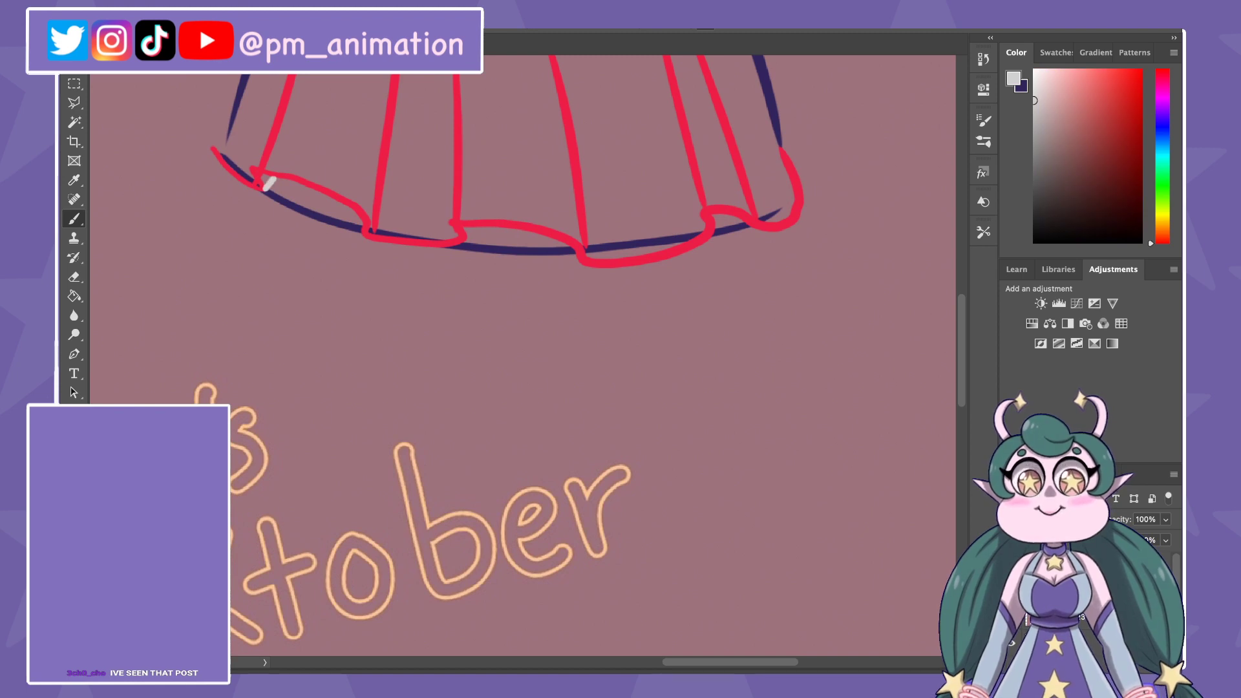
{"action": "left_click", "coordinate": [366, 233], "text": "alt"}
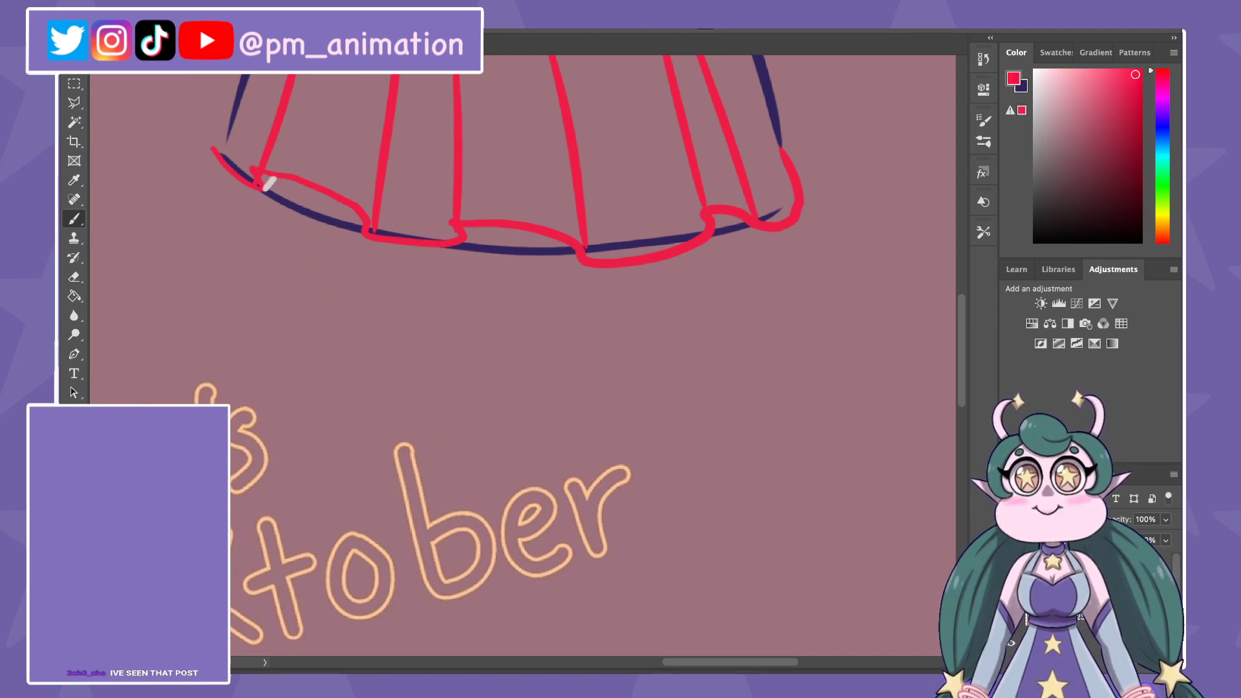
{"action": "left_click", "coordinate": [272, 181], "text": "alt"}
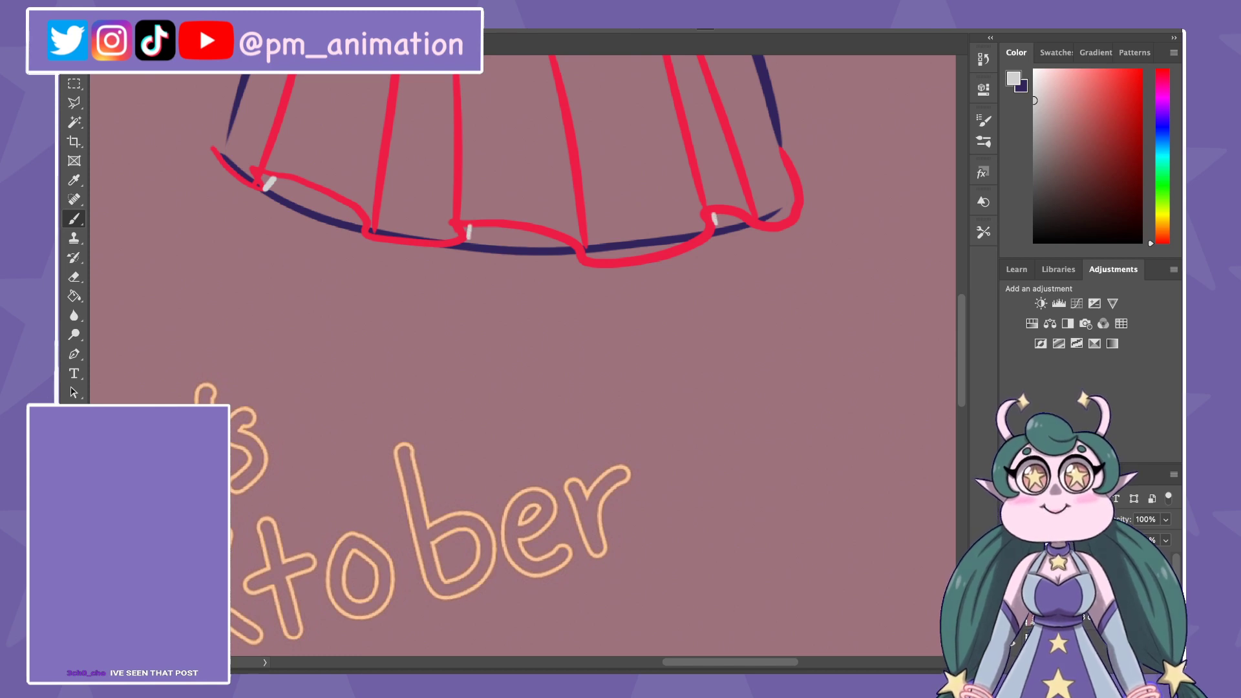
{"action": "scroll", "coordinate": [523, 356], "scroll_direction": "up", "scroll_amount": 6}
{"action": "scroll", "coordinate": [523, 356], "scroll_direction": "up", "scroll_amount": 3}
{"action": "left_click_drag", "start_coordinate": [387, 443], "coordinate": [391, 433]}
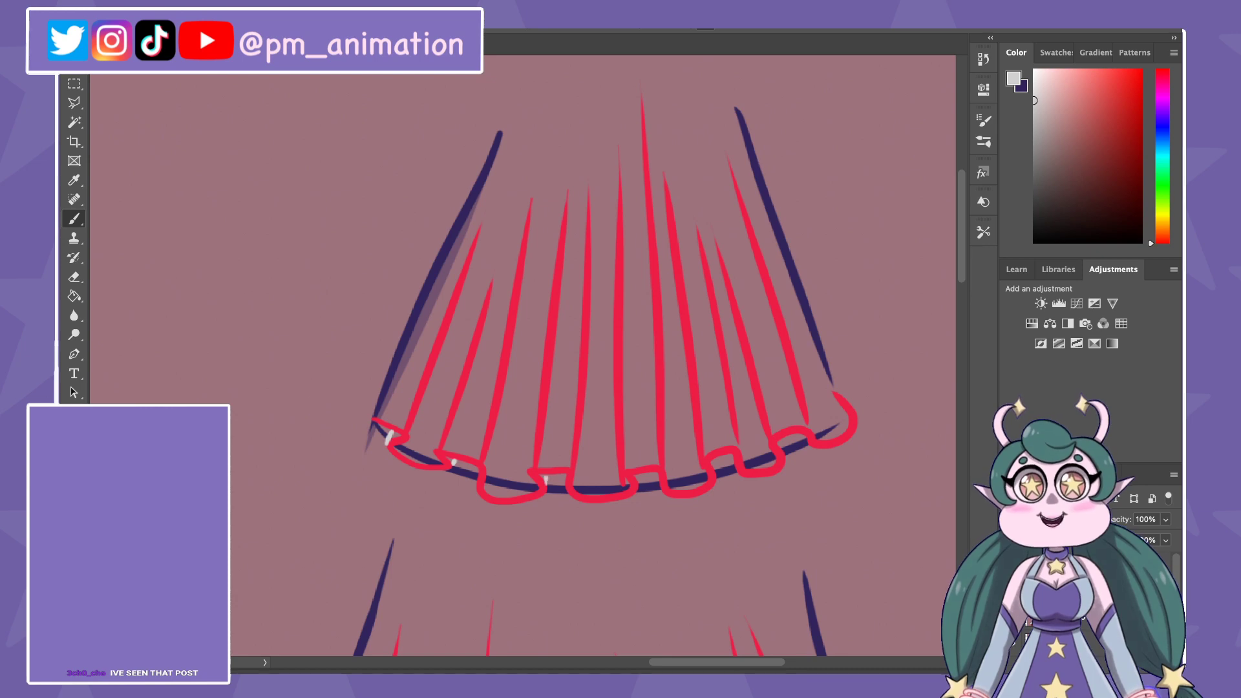
Step: Outline the scalloped hem on the skirt's right side in dark purple
{"action": "scroll", "coordinate": [522, 355], "scroll_direction": "down", "scroll_amount": 5}
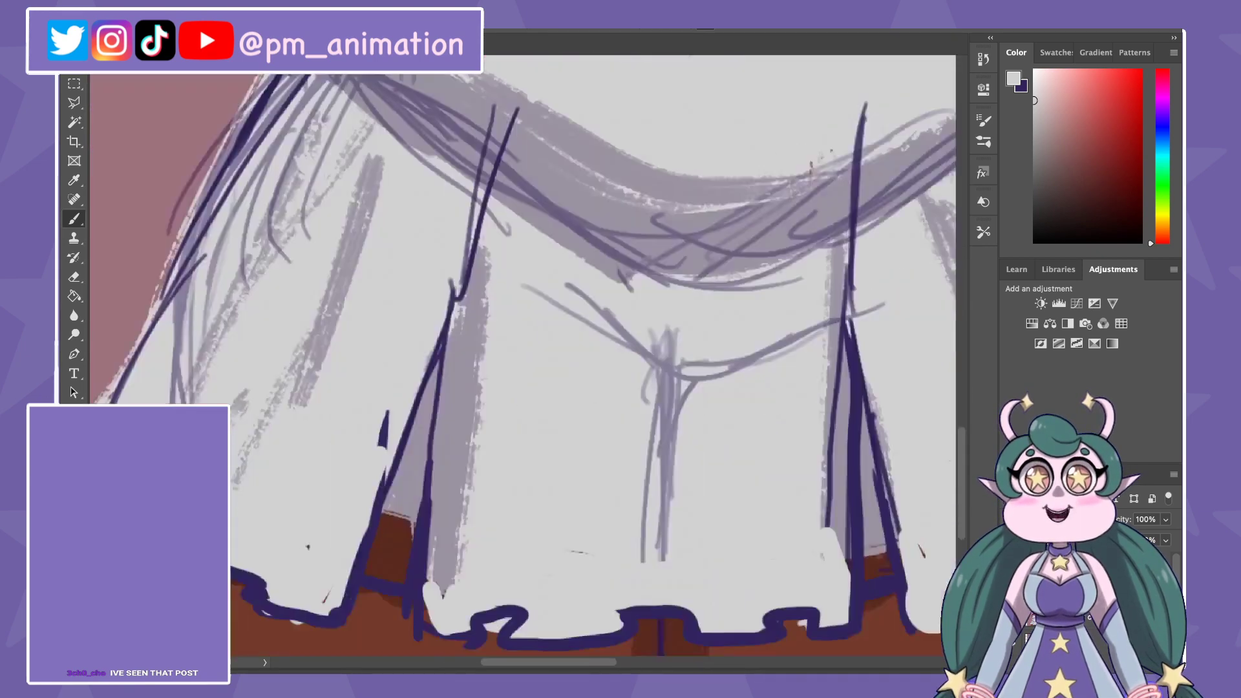
{"action": "scroll", "coordinate": [522, 355], "scroll_direction": "down", "scroll_amount": 3}
{"action": "scroll", "coordinate": [522, 355], "scroll_direction": "right", "scroll_amount": 5}
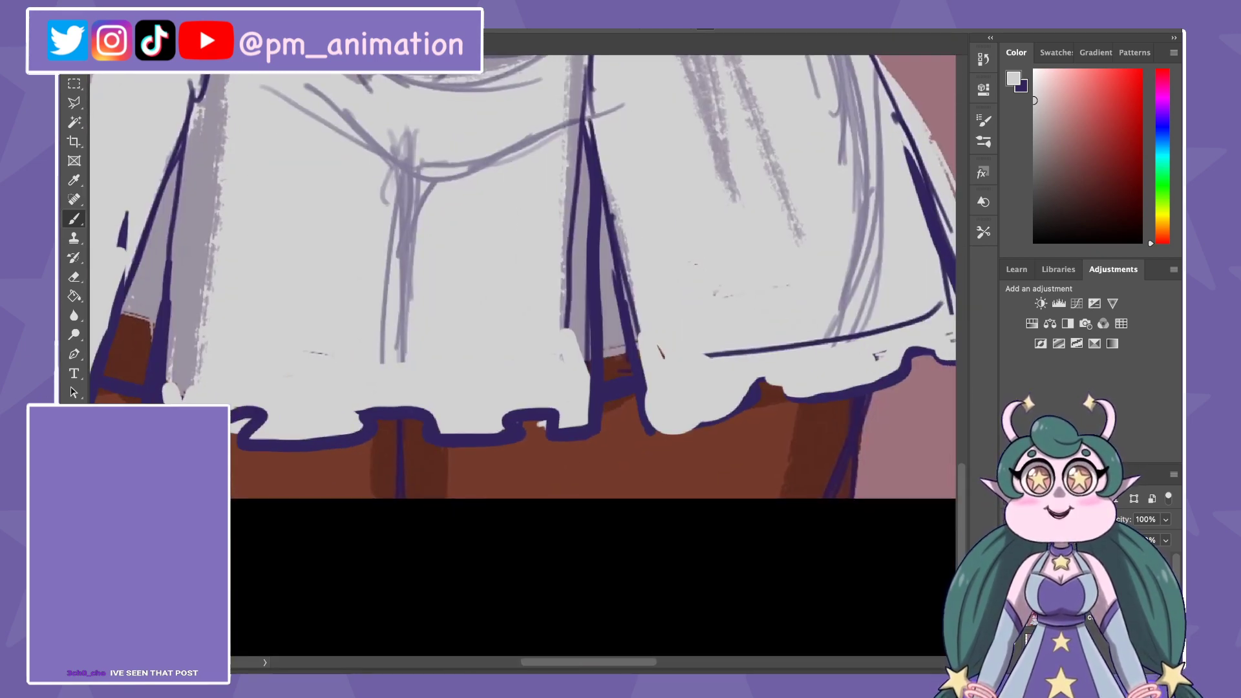
{"action": "key", "text": "x"}
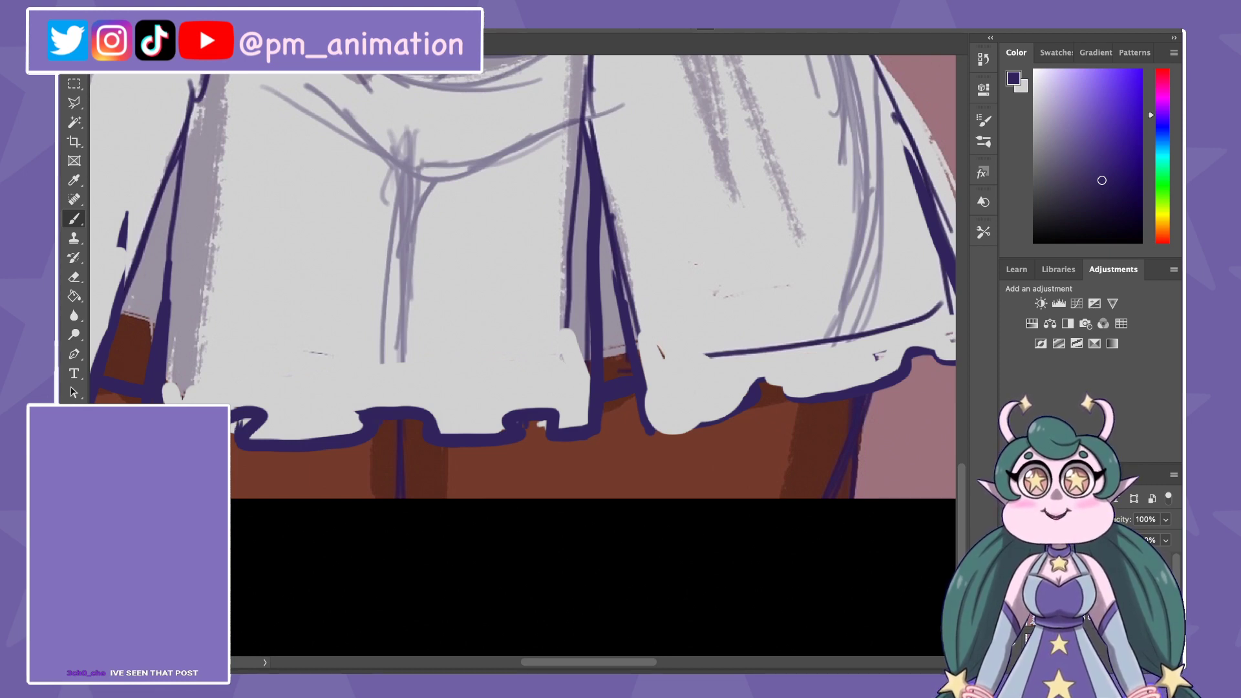
{"action": "scroll", "coordinate": [523, 278], "scroll_direction": "right", "scroll_amount": 5}
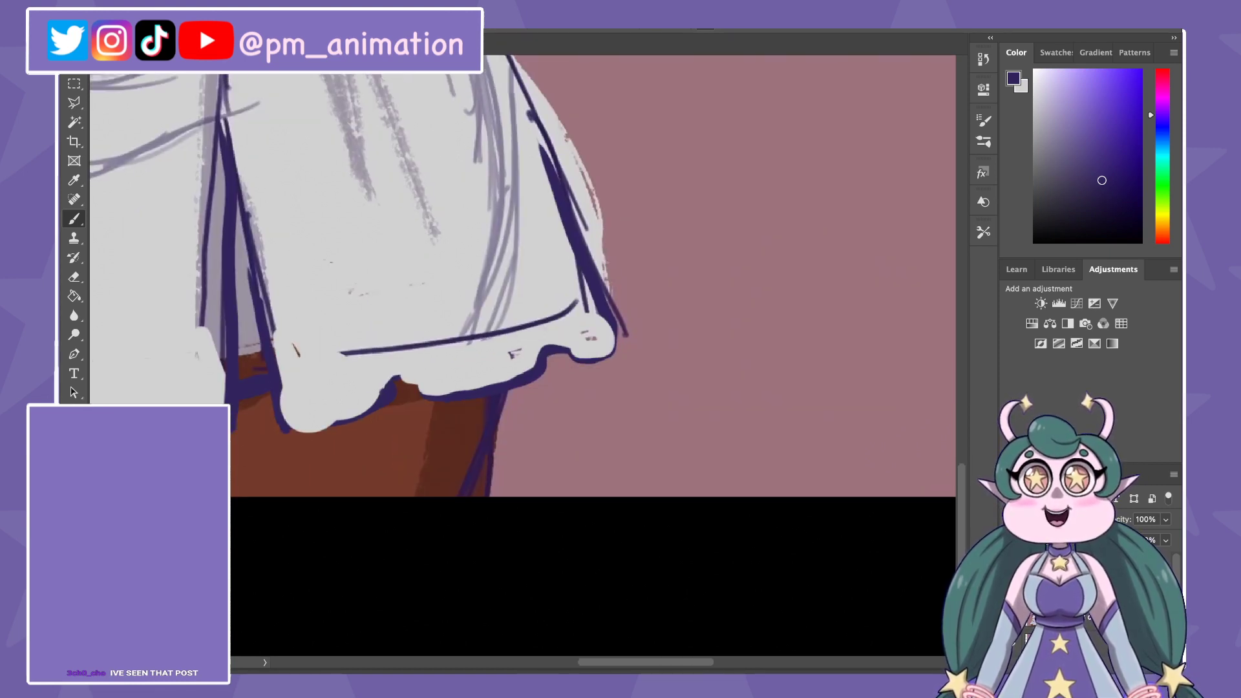
{"action": "mouse_move", "coordinate": [371, 388]}
{"action": "left_mouse_down"}
{"action": "mouse_move", "coordinate": [492, 385]}
{"action": "mouse_move", "coordinate": [541, 353]}
{"action": "mouse_move", "coordinate": [608, 346]}
{"action": "mouse_move", "coordinate": [624, 326]}
{"action": "left_mouse_up"}
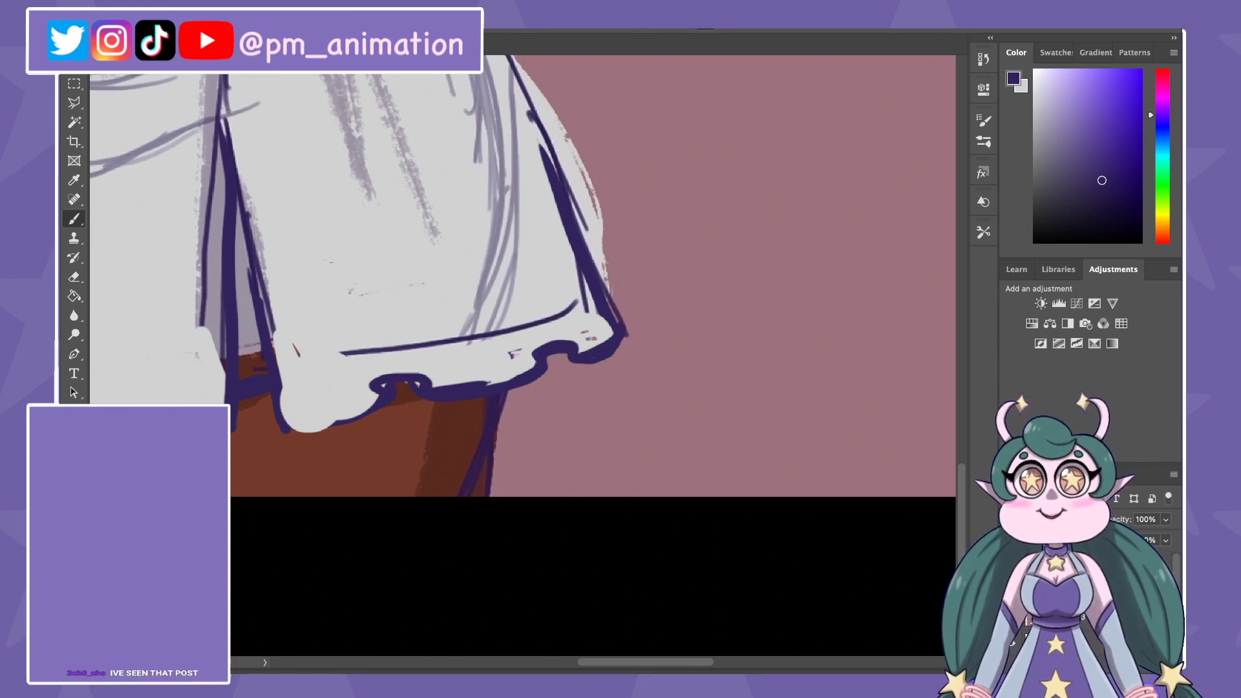
Step: Sample the lavender-grey and fill the brown hem gaps on the left and right
{"action": "scroll", "coordinate": [522, 278], "scroll_direction": "down", "scroll_amount": 5}
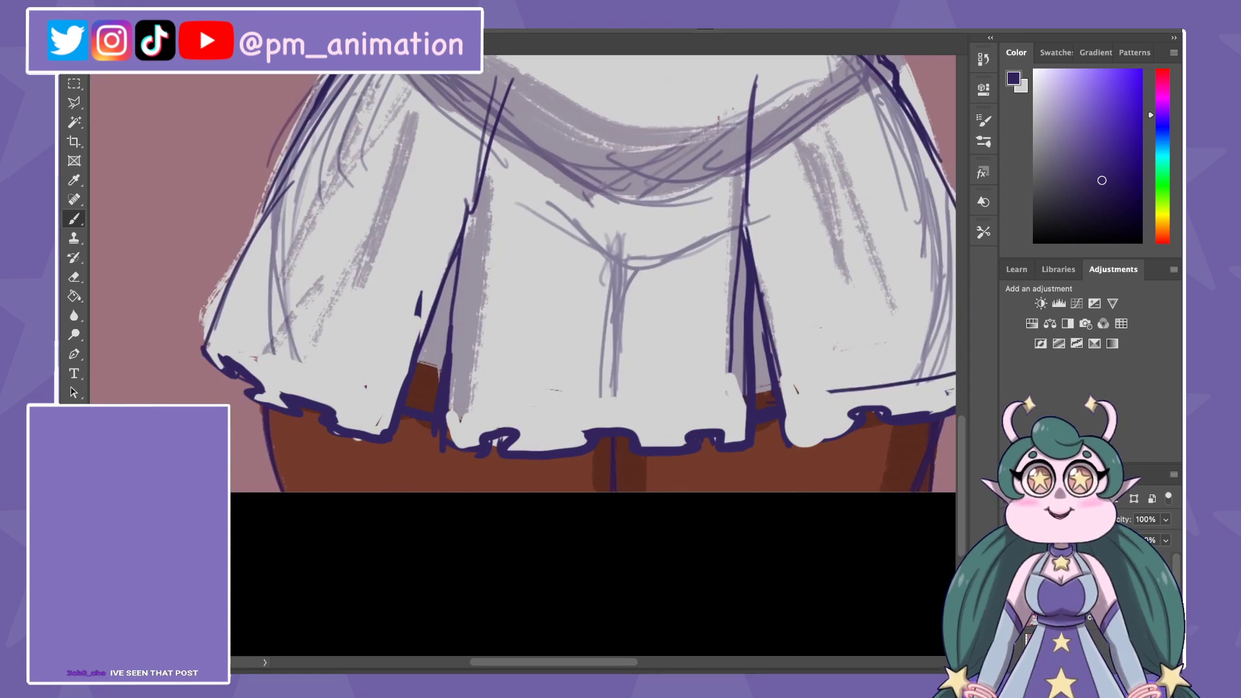
{"action": "left_click", "coordinate": [462, 332], "text": "alt"}
{"action": "mouse_move", "coordinate": [425, 366]}
{"action": "left_mouse_down"}
{"action": "mouse_move", "coordinate": [413, 397]}
{"action": "mouse_move", "coordinate": [424, 387]}
{"action": "mouse_move", "coordinate": [437, 406]}
{"action": "left_mouse_up"}
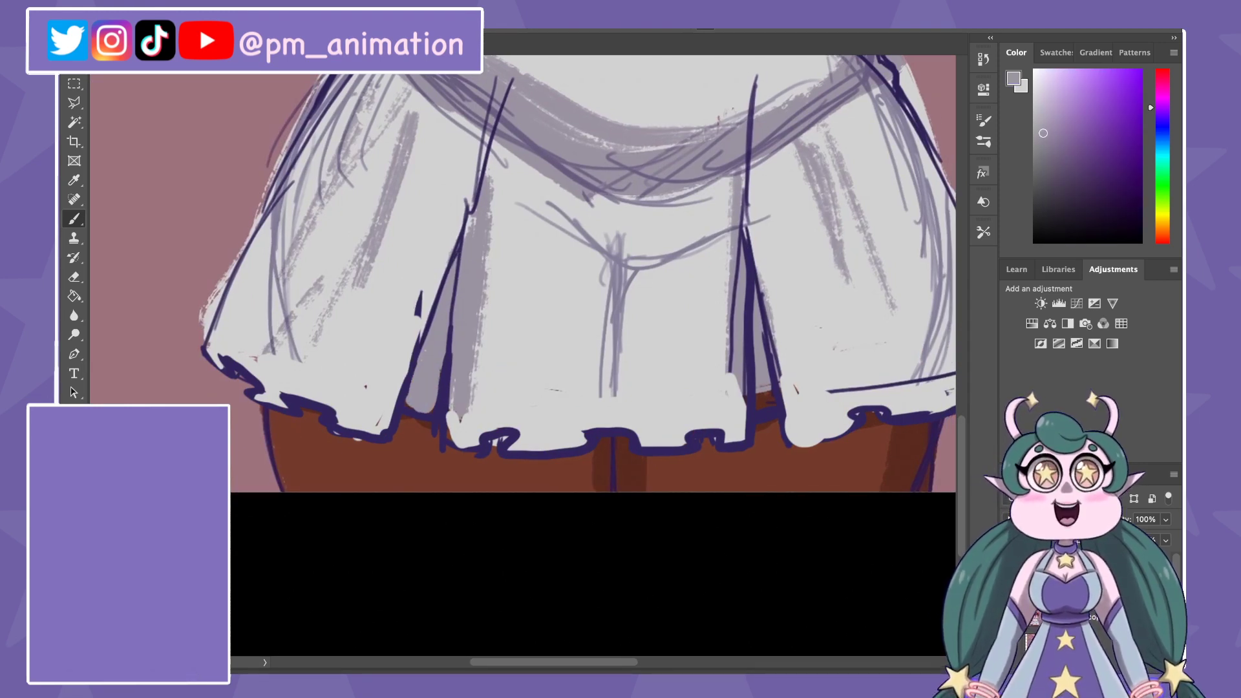
{"action": "mouse_move", "coordinate": [759, 385]}
{"action": "left_mouse_down"}
{"action": "mouse_move", "coordinate": [756, 407]}
{"action": "mouse_move", "coordinate": [773, 406]}
{"action": "left_mouse_up"}
{"action": "left_click_drag", "start_coordinate": [735, 364], "coordinate": [735, 443]}
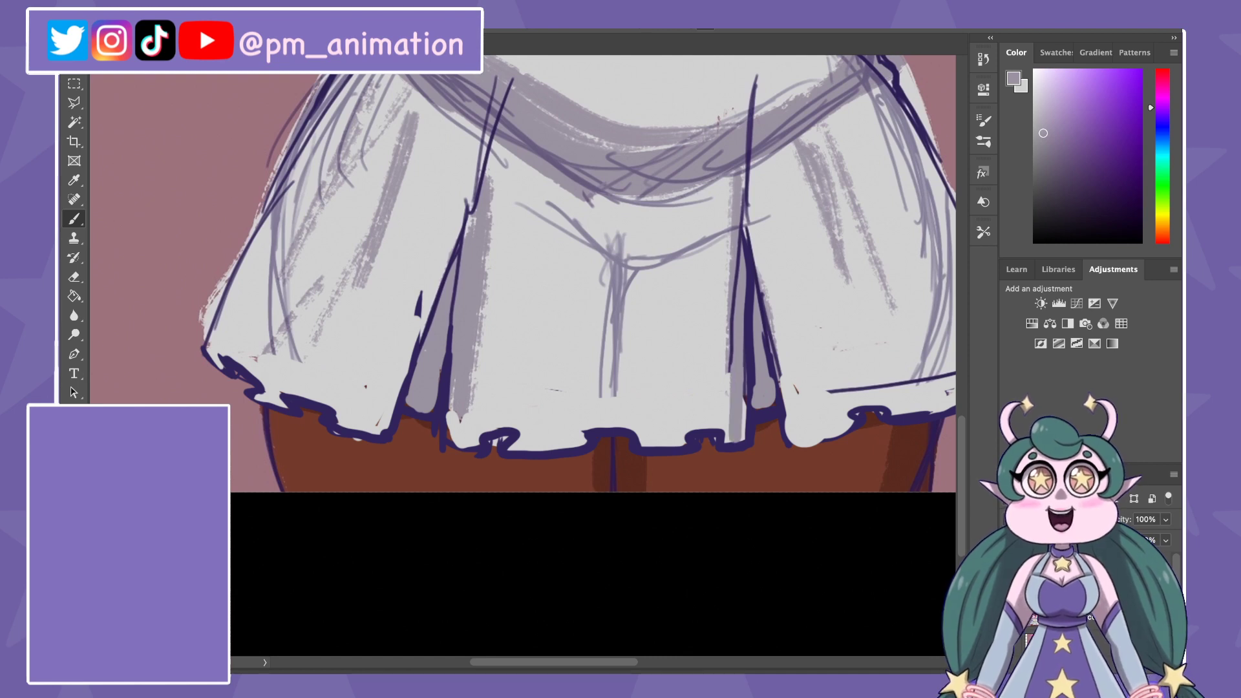
Step: Sample dark purple and draw thin pleat lines from left to right across the skirt
{"action": "left_click", "coordinate": [515, 437], "text": "alt"}
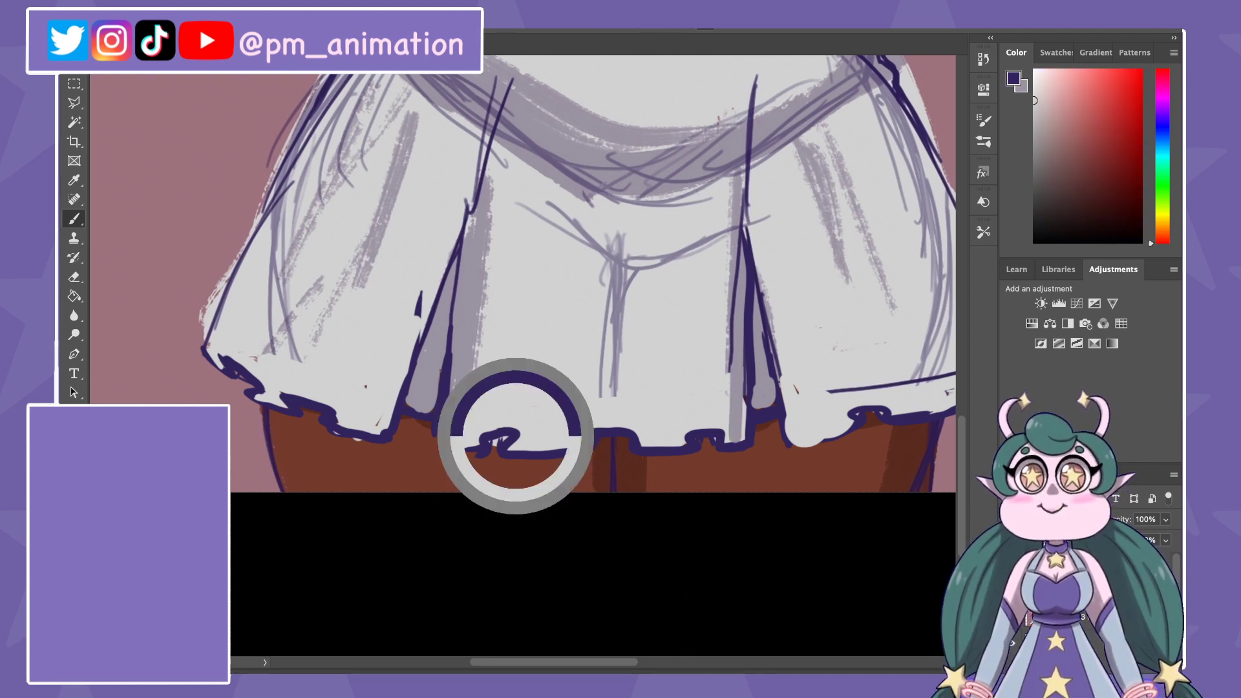
{"action": "left_click_drag", "start_coordinate": [349, 132], "coordinate": [226, 356]}
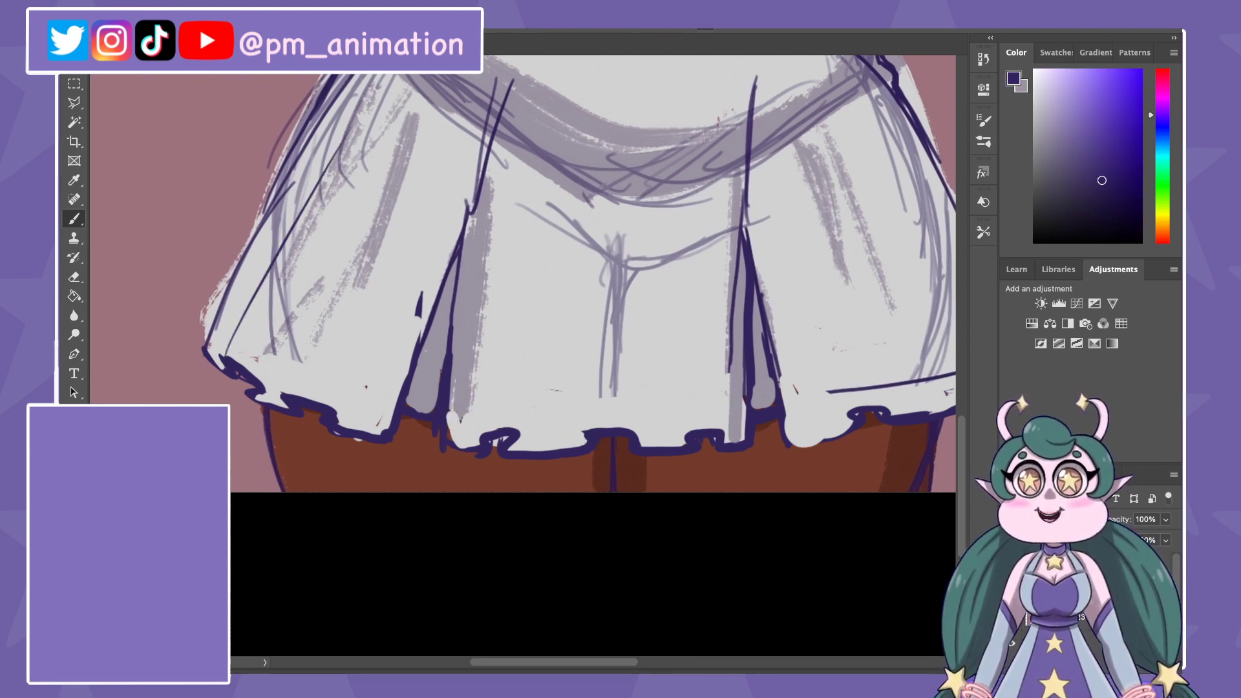
{"action": "key", "text": "ctrl+minus"}
{"action": "key", "text": "ctrl+minus"}
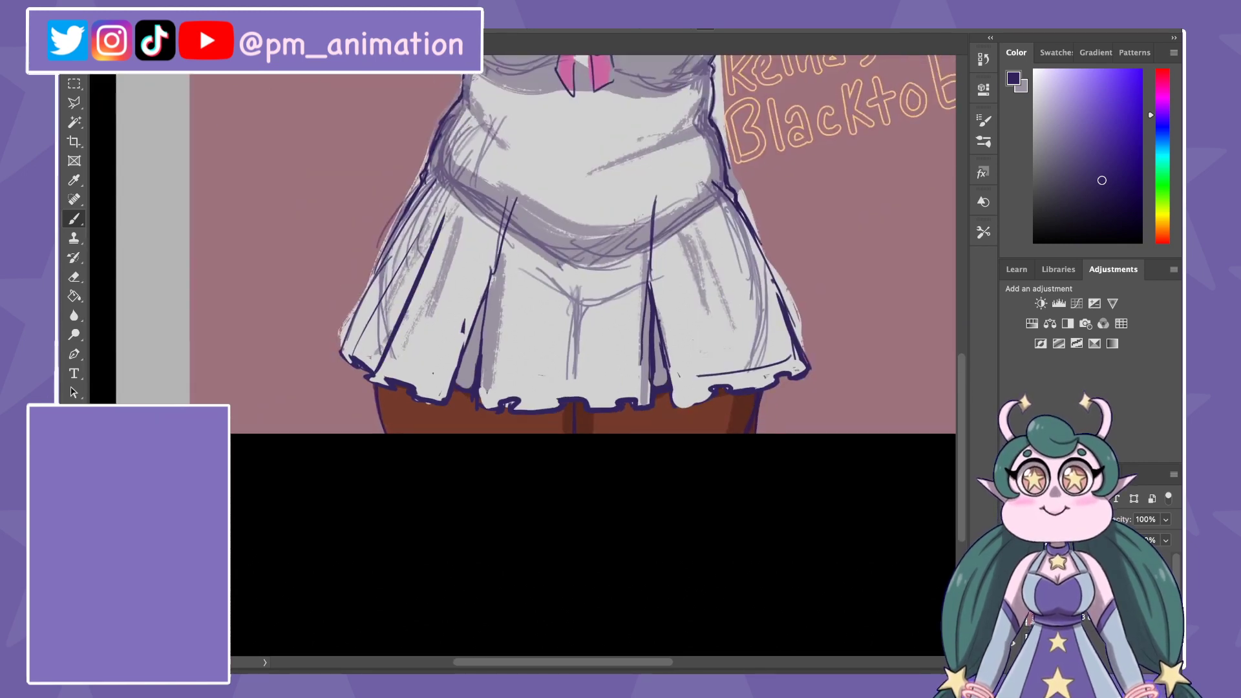
{"action": "left_click_drag", "start_coordinate": [451, 226], "coordinate": [390, 377]}
{"action": "left_click_drag", "start_coordinate": [440, 312], "coordinate": [413, 388]}
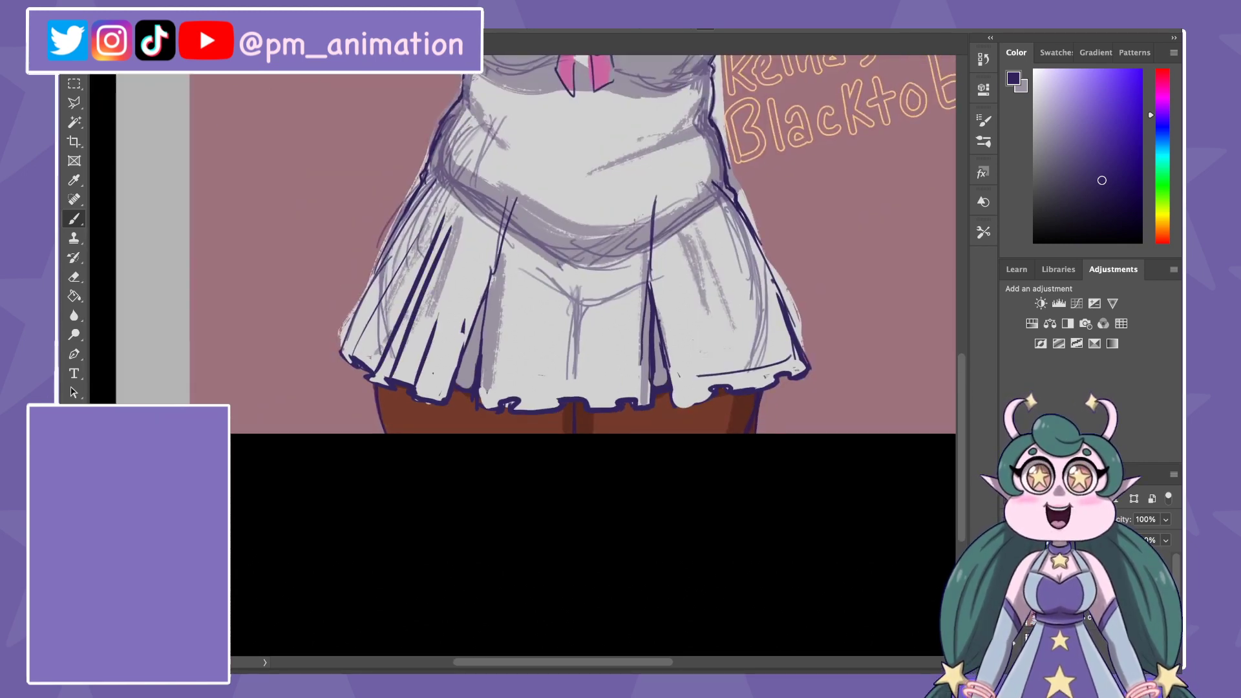
{"action": "left_click_drag", "start_coordinate": [517, 267], "coordinate": [498, 402]}
{"action": "left_click_drag", "start_coordinate": [526, 302], "coordinate": [521, 402]}
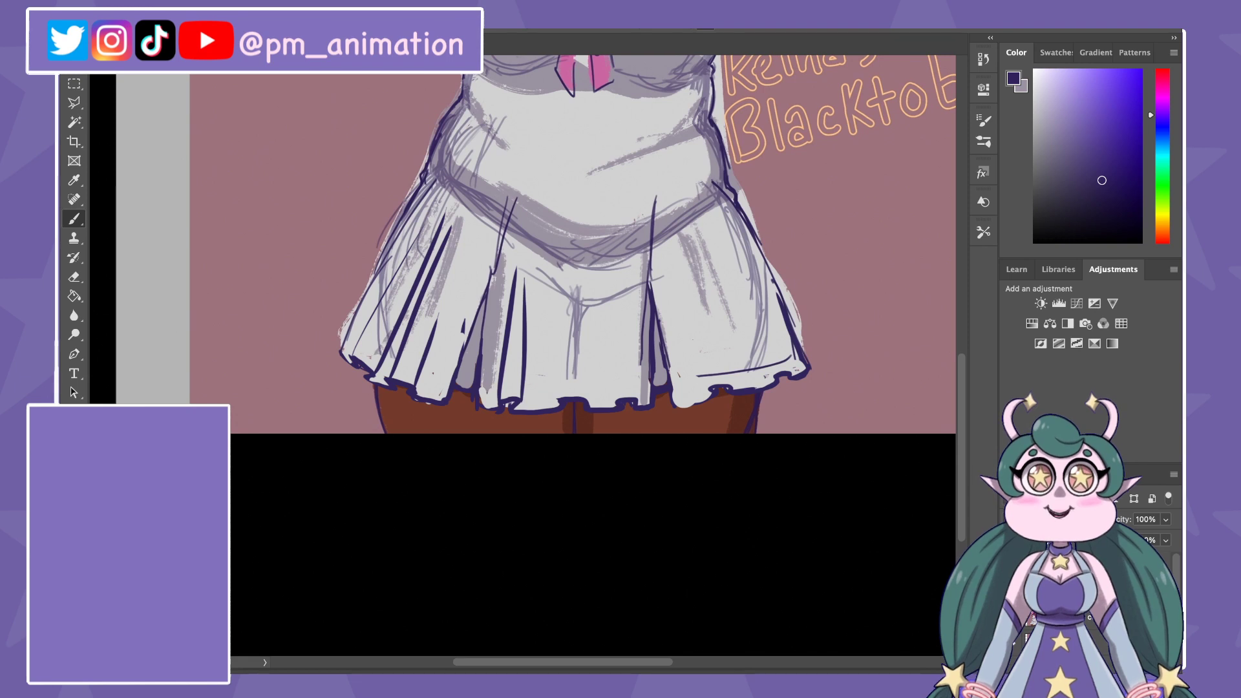
{"action": "left_click_drag", "start_coordinate": [563, 245], "coordinate": [557, 406]}
{"action": "mouse_move", "coordinate": [584, 232]}
{"action": "left_mouse_down"}
{"action": "mouse_move", "coordinate": [591, 407]}
{"action": "mouse_move", "coordinate": [612, 238]}
{"action": "mouse_move", "coordinate": [640, 396]}
{"action": "left_mouse_up"}
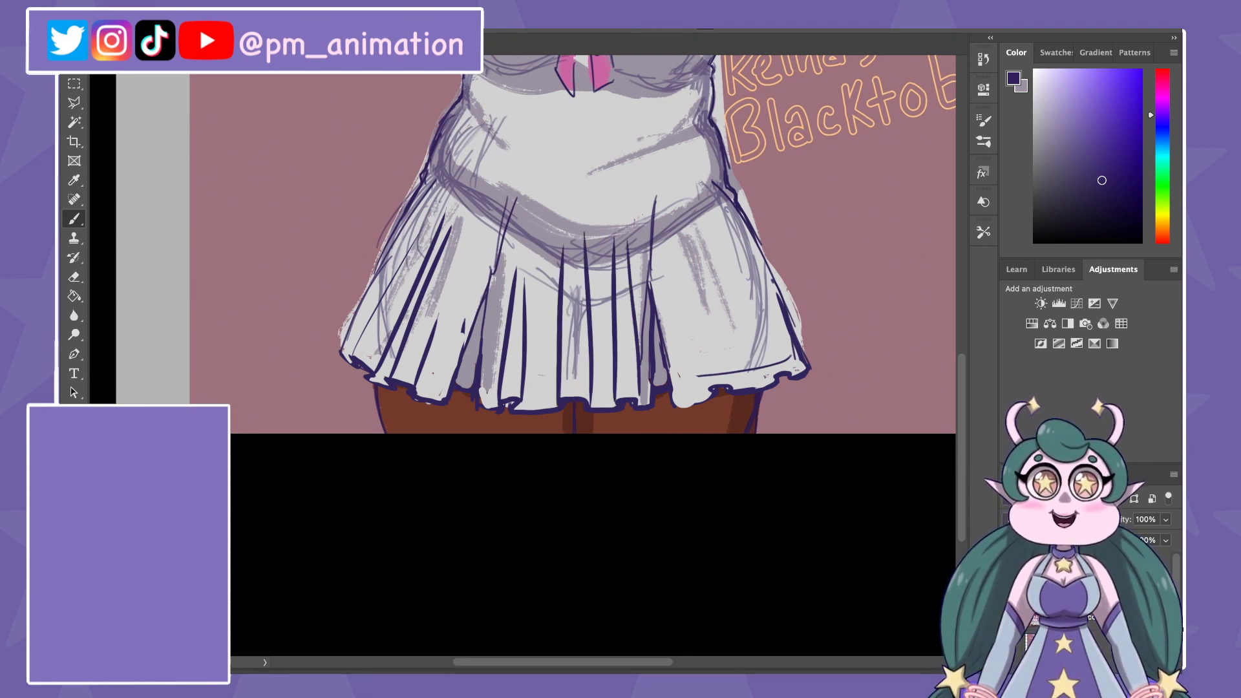
{"action": "mouse_move", "coordinate": [660, 249]}
{"action": "left_mouse_down"}
{"action": "mouse_move", "coordinate": [711, 386]}
{"action": "mouse_move", "coordinate": [732, 384]}
{"action": "left_mouse_up"}
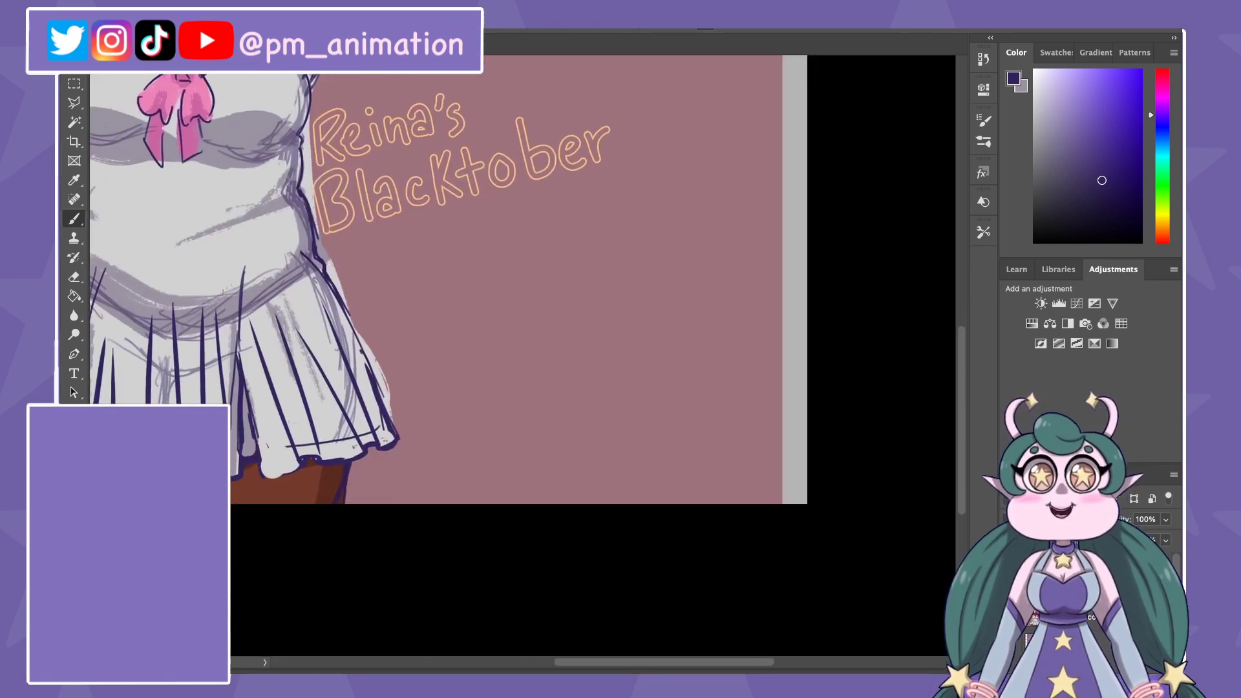
Step: Draw navy pleat lines inside the existing skirt sketch
{"action": "mouse_move", "coordinate": [464, 252]}
{"action": "left_mouse_down"}
{"action": "mouse_move", "coordinate": [442, 354]}
{"action": "mouse_move", "coordinate": [644, 391]}
{"action": "mouse_move", "coordinate": [647, 241]}
{"action": "left_mouse_up"}
{"action": "mouse_move", "coordinate": [497, 236]}
{"action": "left_mouse_down"}
{"action": "mouse_move", "coordinate": [462, 383]}
{"action": "mouse_move", "coordinate": [511, 344]}
{"action": "mouse_move", "coordinate": [506, 409]}
{"action": "left_mouse_up"}
{"action": "left_click_drag", "start_coordinate": [554, 258], "coordinate": [550, 417]}
{"action": "left_click_drag", "start_coordinate": [598, 262], "coordinate": [610, 421]}
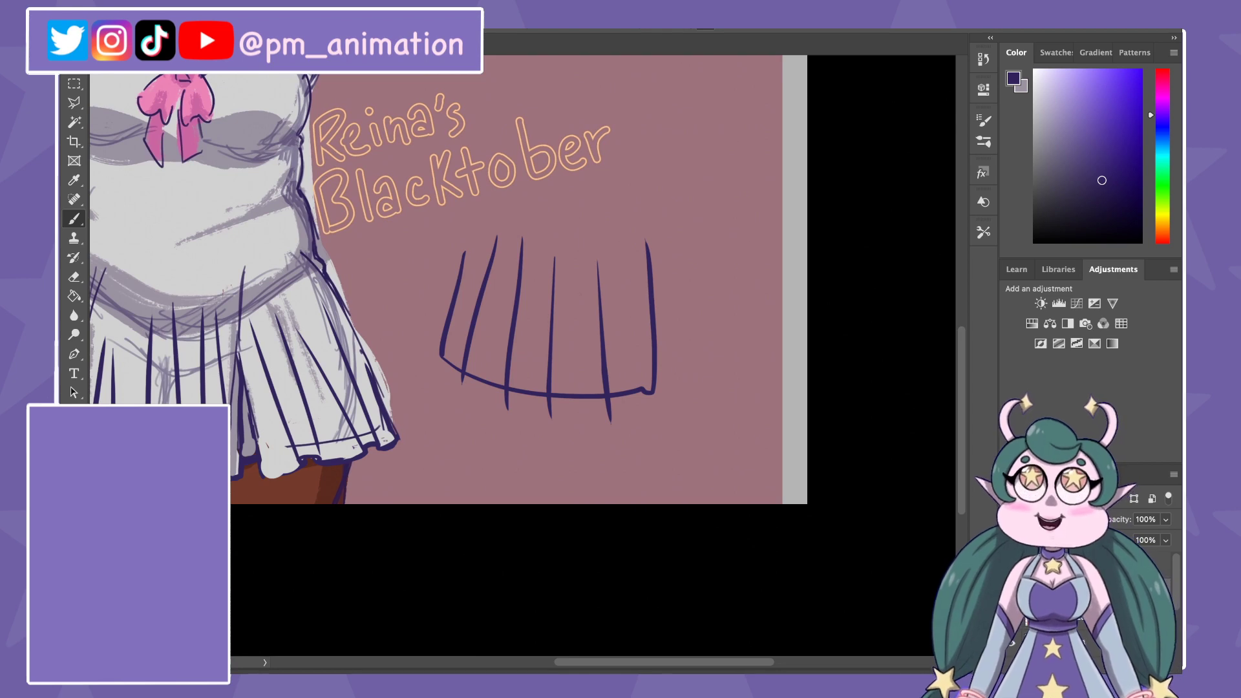
{"action": "left_click_drag", "start_coordinate": [517, 259], "coordinate": [534, 394]}
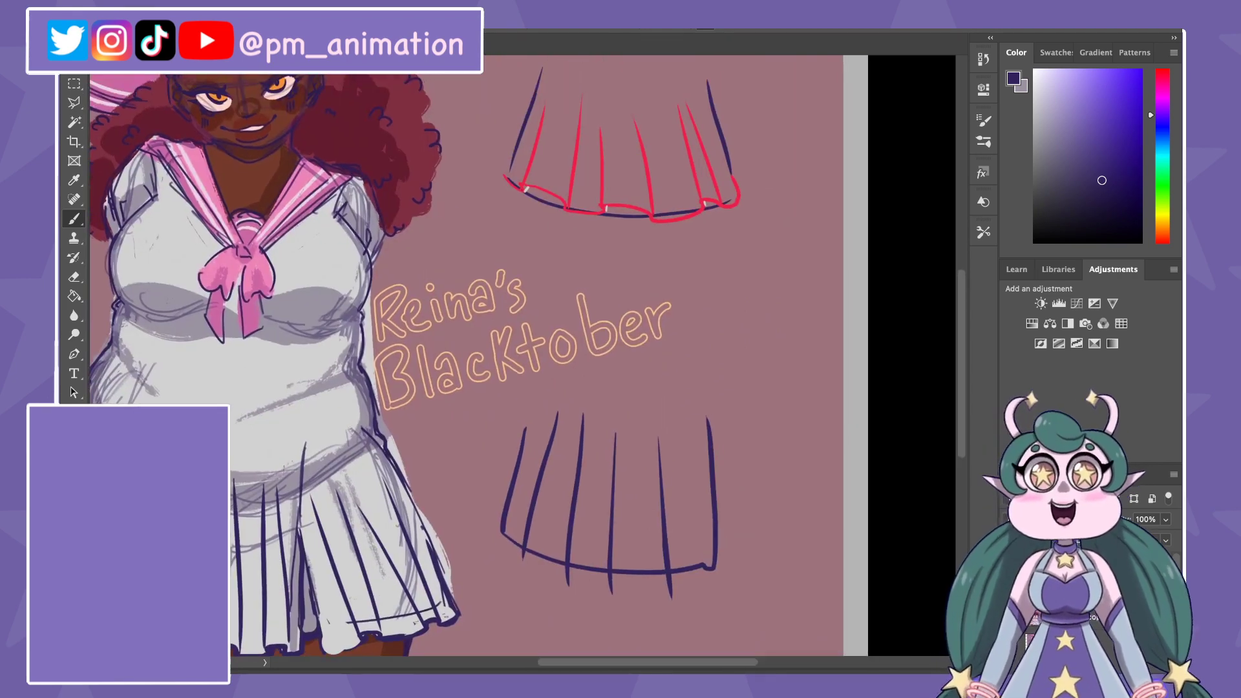
Step: Outline a new navy skirt right of the lettering and retrace its hem and pleat in red
{"action": "mouse_move", "coordinate": [686, 223]}
{"action": "left_mouse_down"}
{"action": "mouse_move", "coordinate": [632, 307]}
{"action": "mouse_move", "coordinate": [794, 328]}
{"action": "left_mouse_up"}
{"action": "left_click_drag", "start_coordinate": [779, 236], "coordinate": [796, 321]}
{"action": "key", "text": "x"}
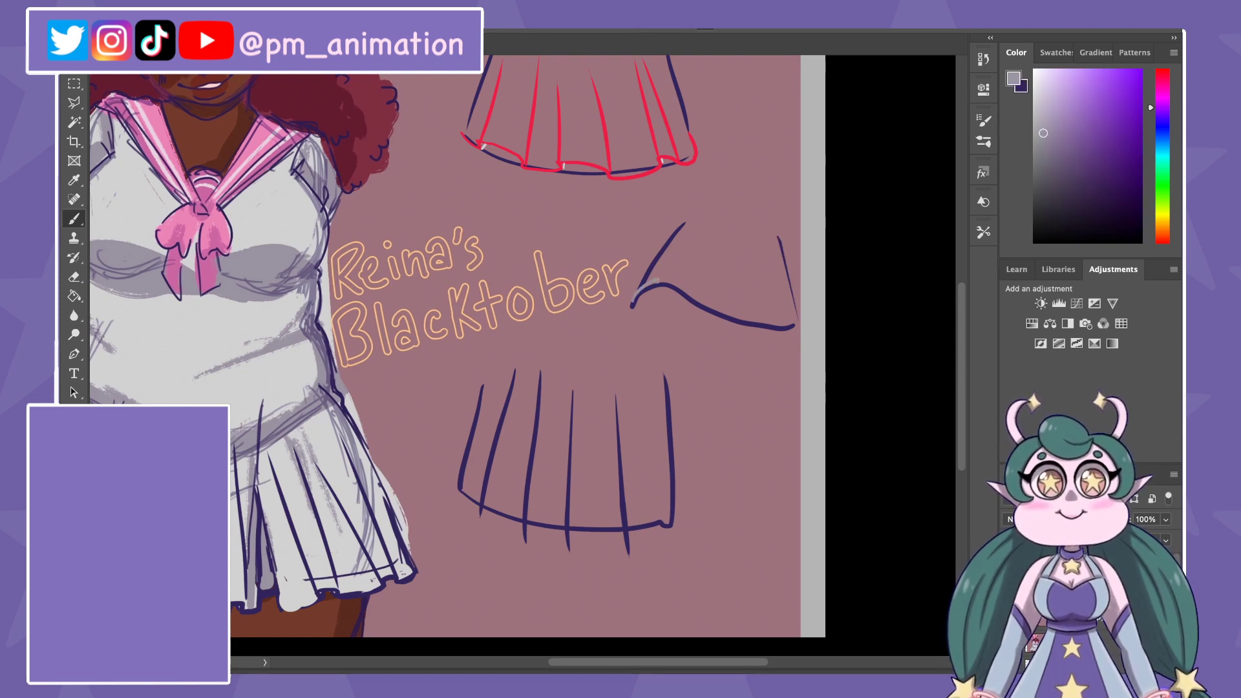
{"action": "left_click", "coordinate": [653, 166], "text": "alt"}
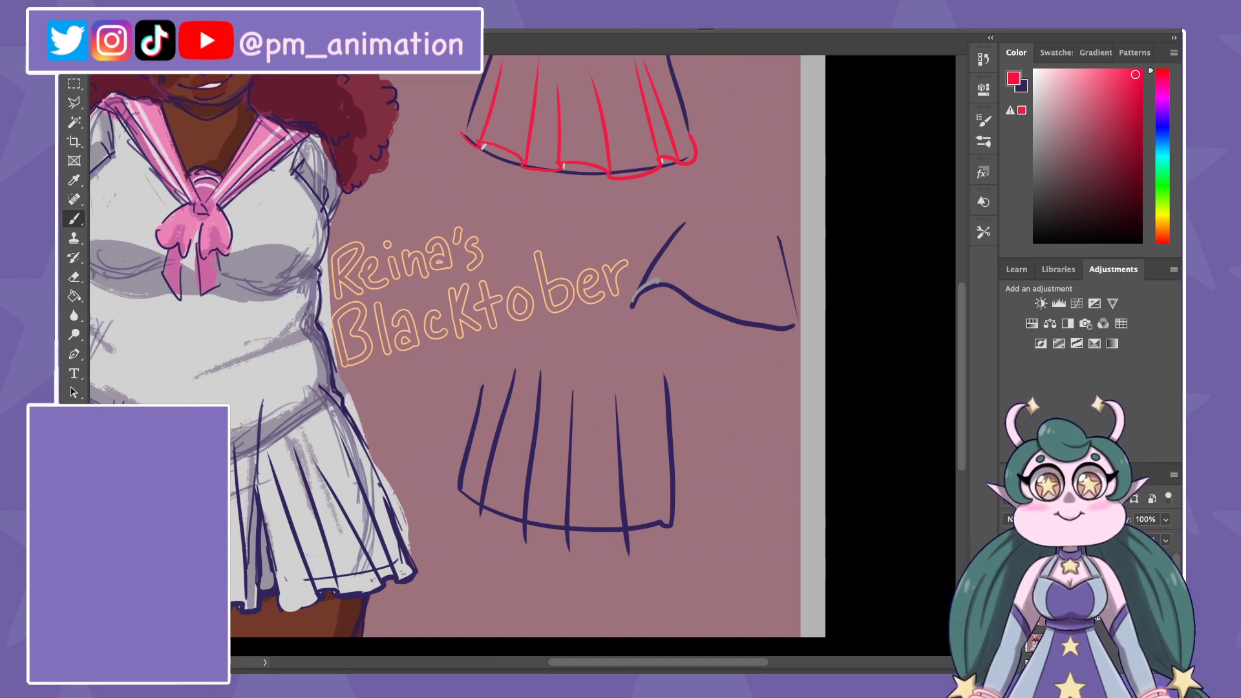
{"action": "mouse_move", "coordinate": [660, 283]}
{"action": "left_mouse_down"}
{"action": "mouse_move", "coordinate": [633, 305]}
{"action": "mouse_move", "coordinate": [688, 299]}
{"action": "mouse_move", "coordinate": [779, 330]}
{"action": "mouse_move", "coordinate": [803, 316]}
{"action": "left_mouse_up"}
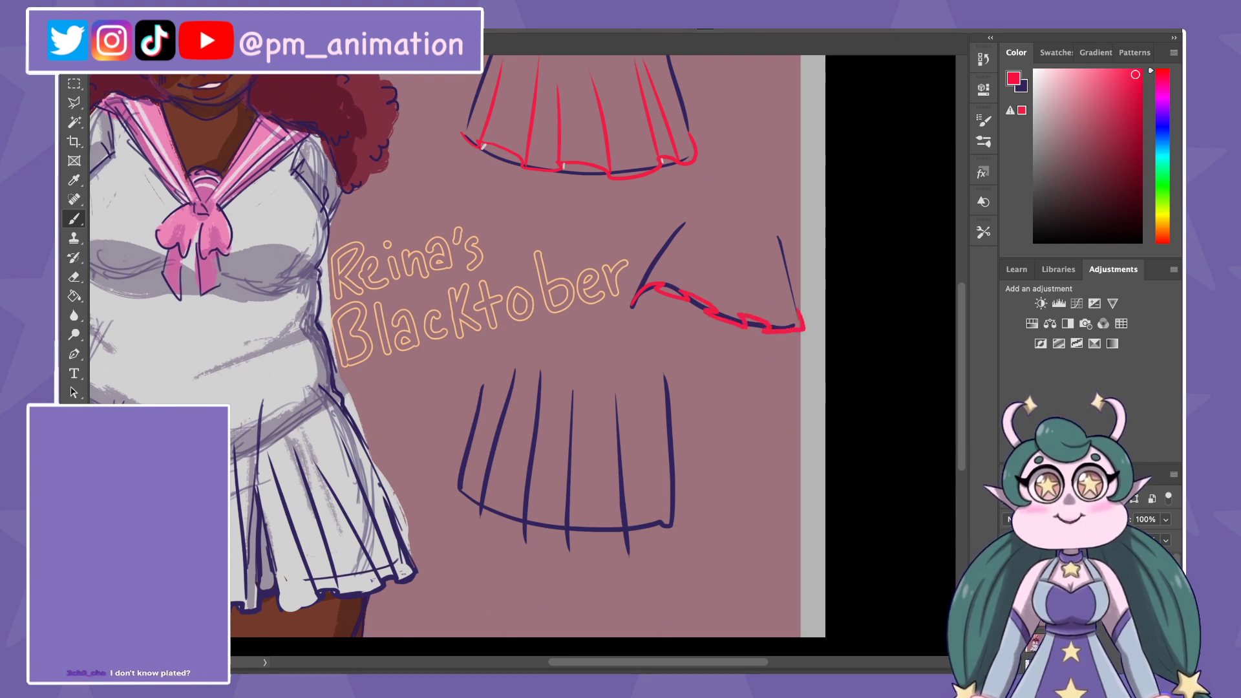
{"action": "mouse_move", "coordinate": [669, 278]}
{"action": "left_mouse_down"}
{"action": "mouse_move", "coordinate": [709, 217]}
{"action": "mouse_move", "coordinate": [680, 288]}
{"action": "mouse_move", "coordinate": [734, 226]}
{"action": "mouse_move", "coordinate": [738, 323]}
{"action": "mouse_move", "coordinate": [762, 241]}
{"action": "mouse_move", "coordinate": [789, 327]}
{"action": "mouse_move", "coordinate": [812, 331]}
{"action": "left_mouse_up"}
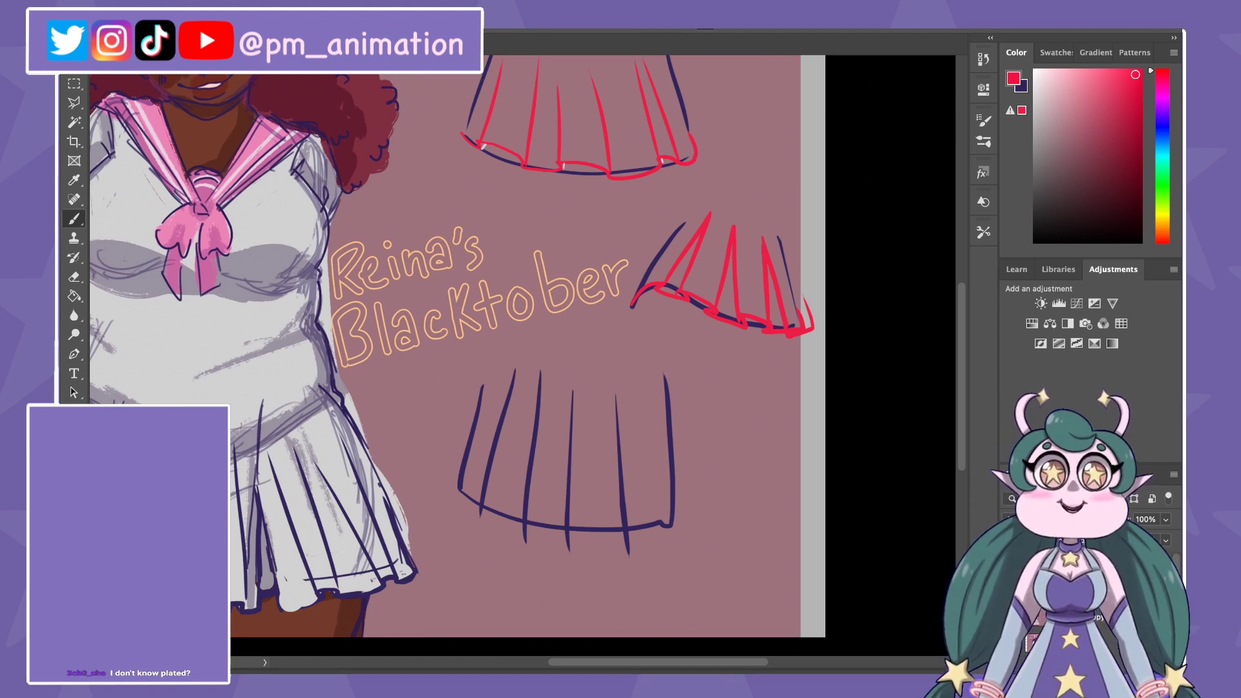
Step: Outline a smaller navy skirt below and add a red zigzag along its hem
{"action": "scroll", "coordinate": [452, 349], "scroll_direction": "right", "scroll_amount": 5}
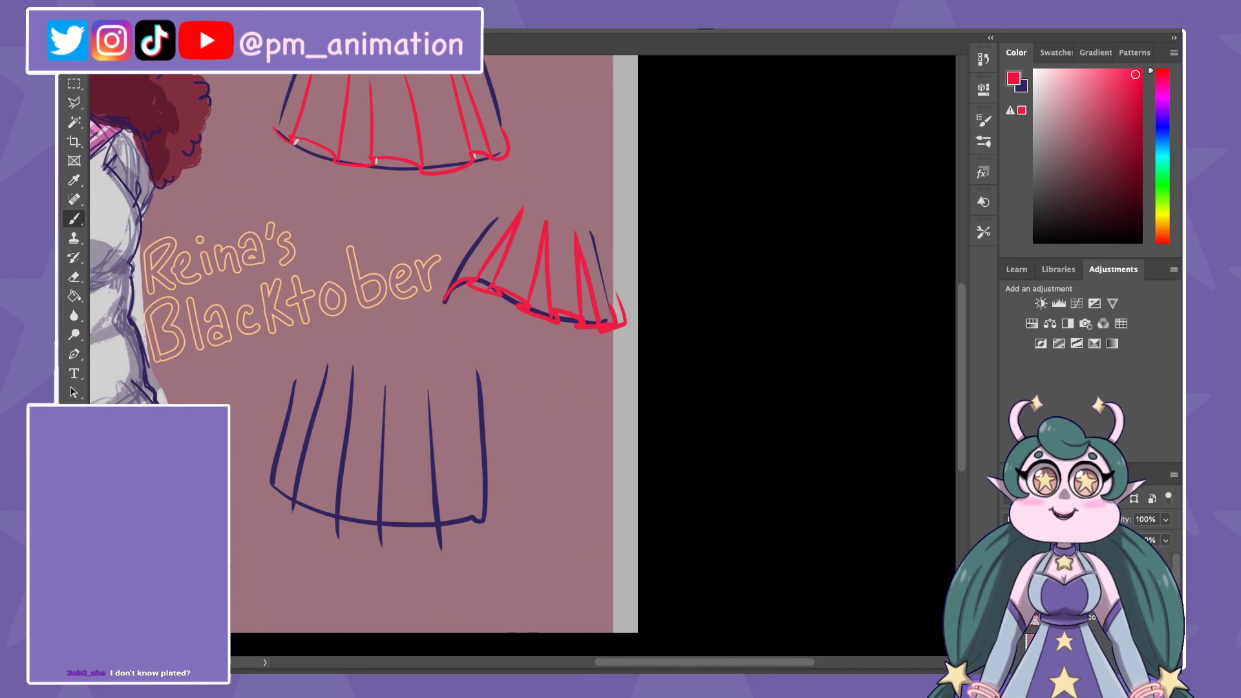
{"action": "key", "text": "x"}
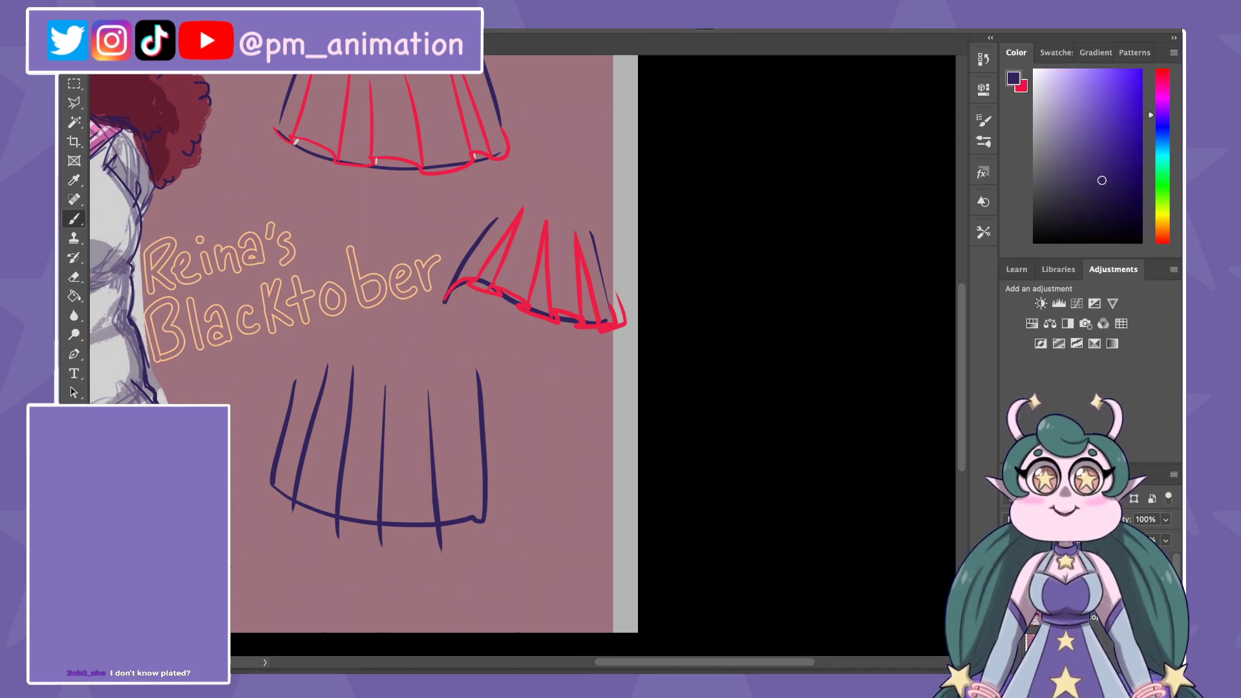
{"action": "mouse_move", "coordinate": [525, 396]}
{"action": "left_mouse_down"}
{"action": "mouse_move", "coordinate": [530, 485]}
{"action": "mouse_move", "coordinate": [601, 378]}
{"action": "left_mouse_up"}
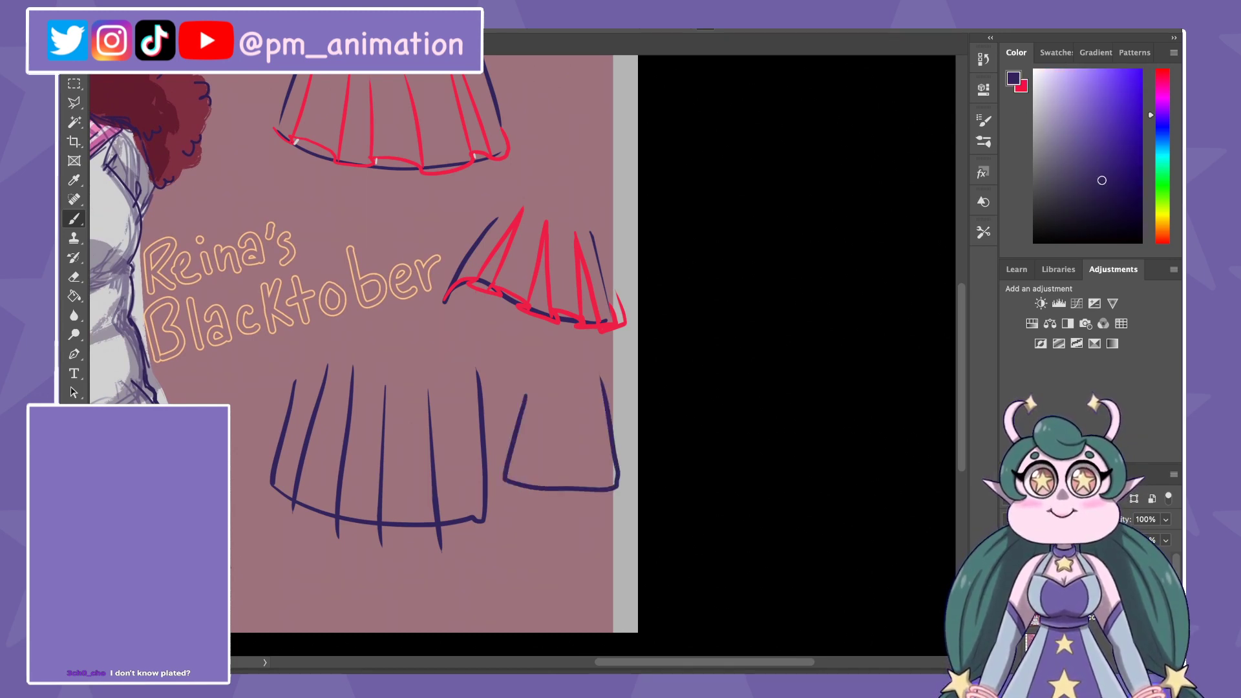
{"action": "key", "text": "x"}
{"action": "mouse_move", "coordinate": [551, 484]}
{"action": "left_mouse_down"}
{"action": "mouse_move", "coordinate": [593, 487]}
{"action": "mouse_move", "coordinate": [540, 480]}
{"action": "mouse_move", "coordinate": [583, 471]}
{"action": "mouse_move", "coordinate": [594, 397]}
{"action": "mouse_move", "coordinate": [622, 491]}
{"action": "left_mouse_up"}
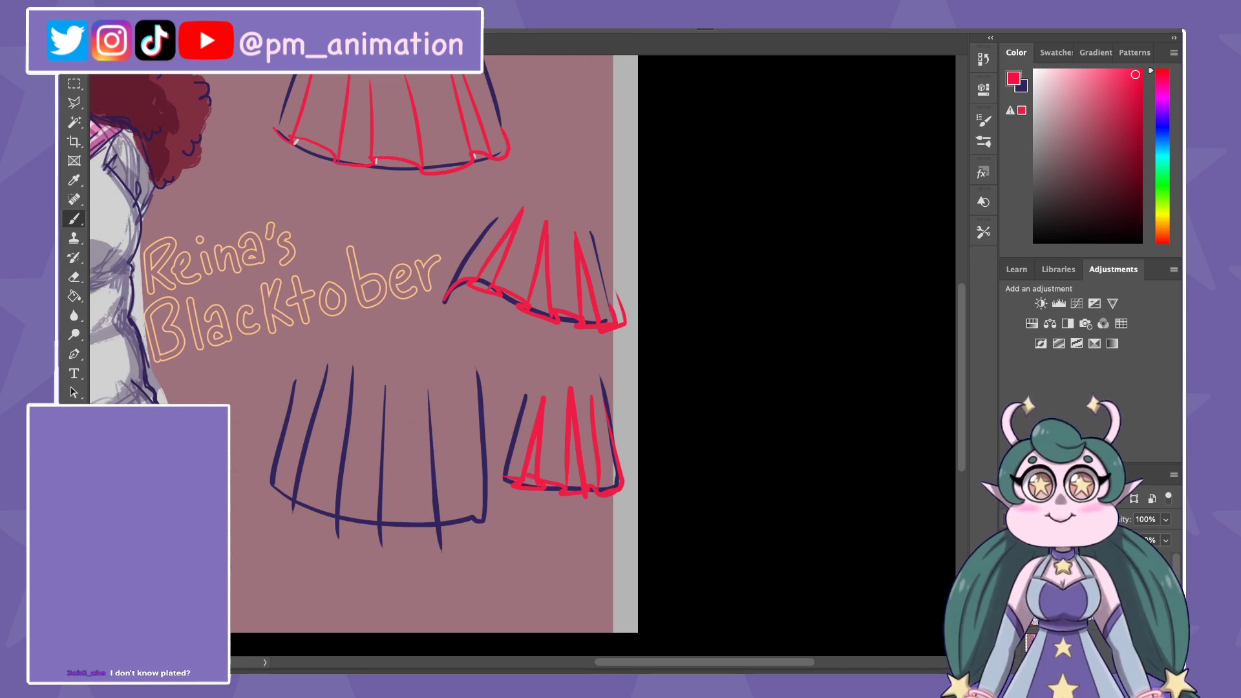
{"action": "scroll", "coordinate": [427, 343], "scroll_direction": "left", "scroll_amount": 5}
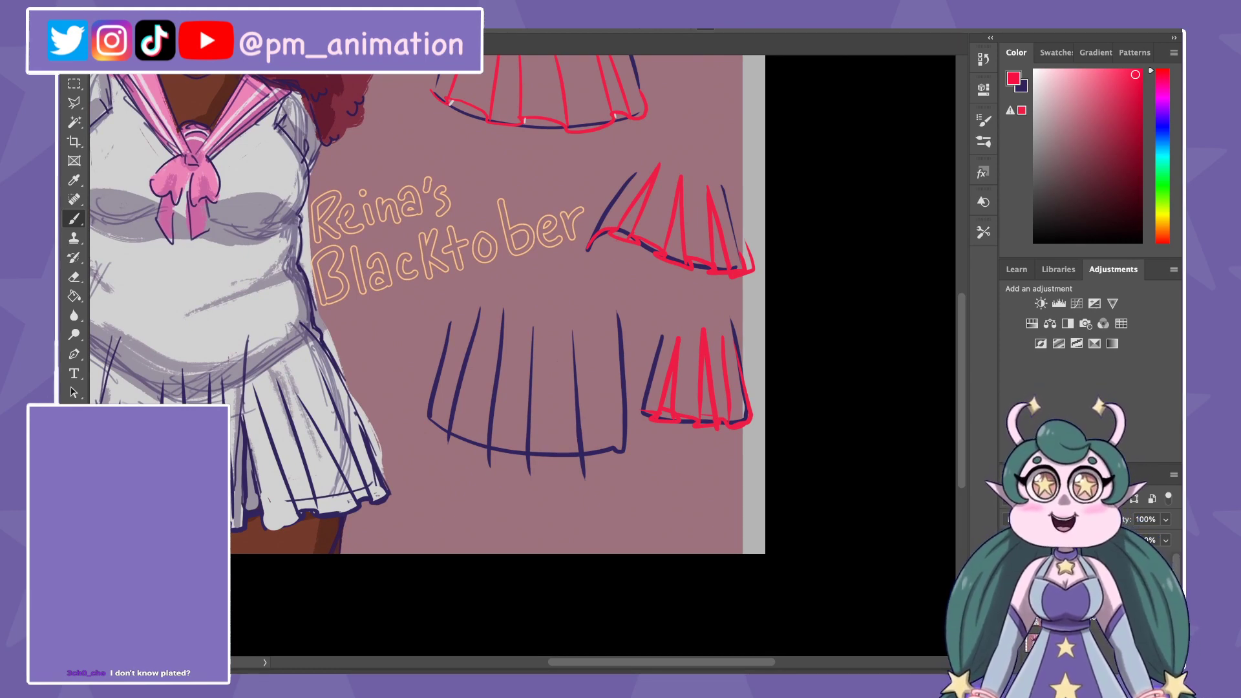
{"action": "scroll", "coordinate": [426, 304], "scroll_direction": "right", "scroll_amount": 2}
{"action": "scroll", "coordinate": [523, 356], "scroll_direction": "left", "scroll_amount": 10}
{"action": "scroll", "coordinate": [523, 356], "scroll_direction": "up", "scroll_amount": 5}
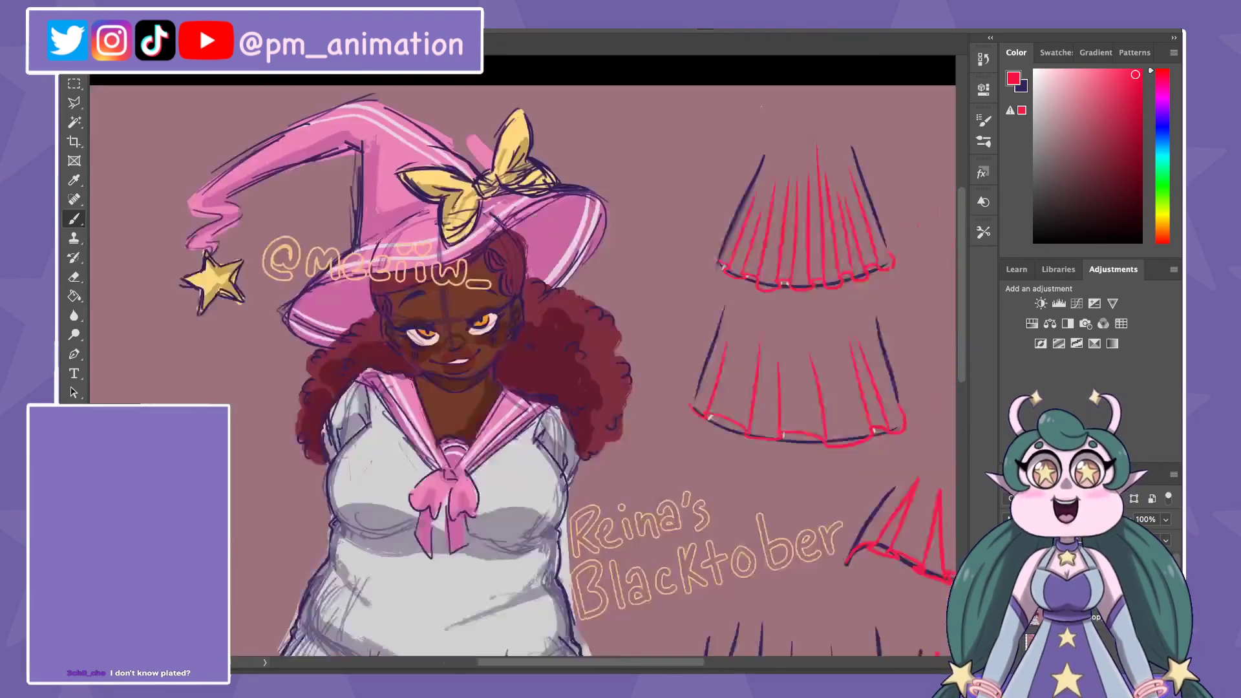
Step: Outline a navy flared skirt to the left of the witch
{"action": "scroll", "coordinate": [595, 355], "scroll_direction": "right", "scroll_amount": 1}
{"action": "key", "text": "x"}
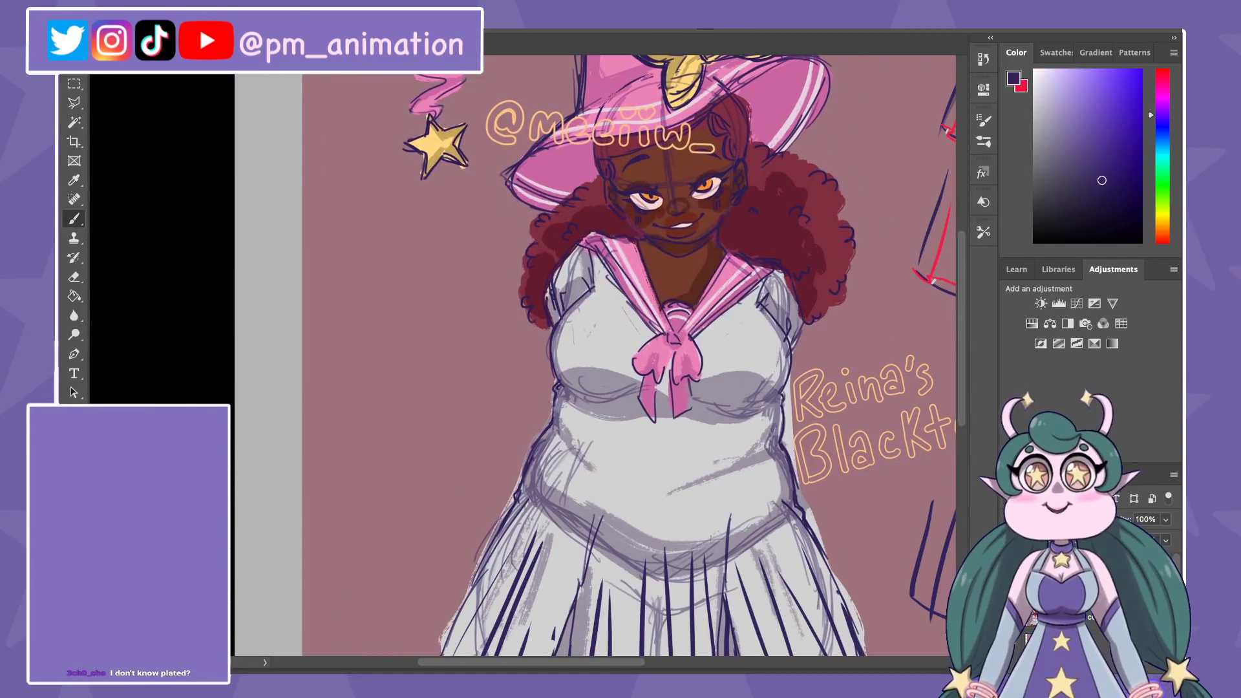
{"action": "left_click_drag", "start_coordinate": [305, 255], "coordinate": [483, 246]}
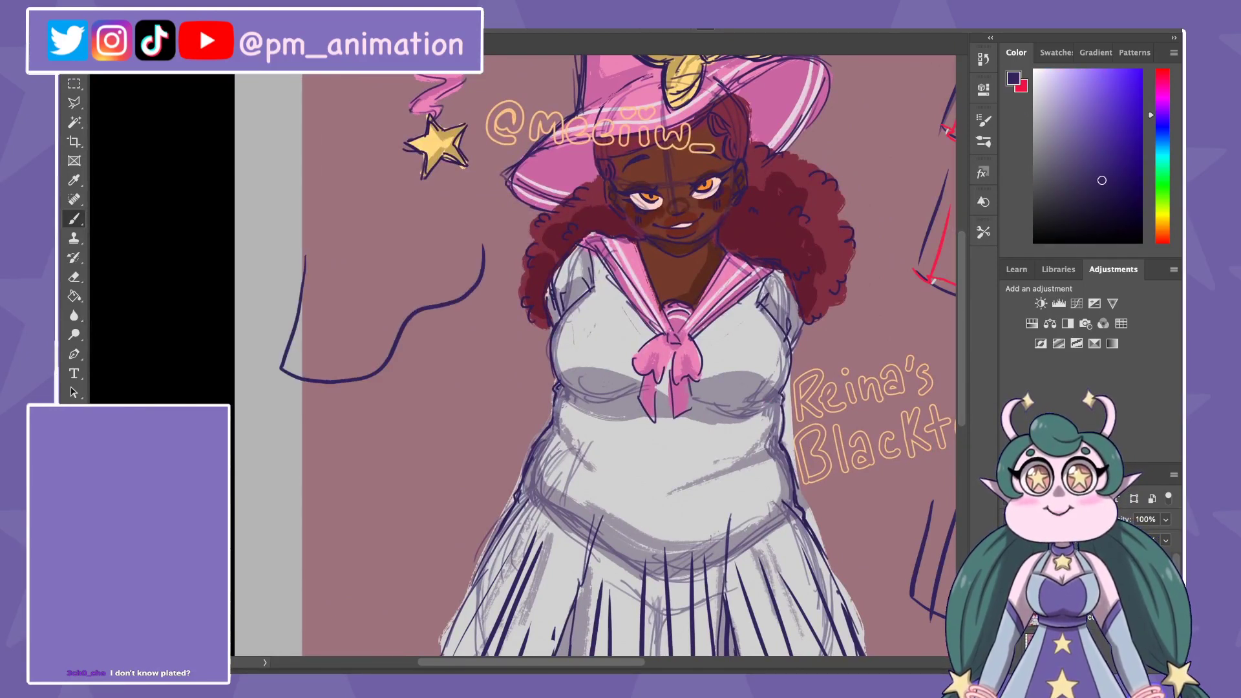
{"action": "left_click_drag", "start_coordinate": [403, 194], "coordinate": [491, 240]}
Step: Add a red ruffled hem and fanning red pleat lines to the flared skirt
{"action": "key", "text": "x"}
{"action": "mouse_move", "coordinate": [279, 370]}
{"action": "left_mouse_down"}
{"action": "mouse_move", "coordinate": [327, 376]}
{"action": "mouse_move", "coordinate": [466, 284]}
{"action": "left_mouse_up"}
{"action": "left_click_drag", "start_coordinate": [304, 302], "coordinate": [285, 365]}
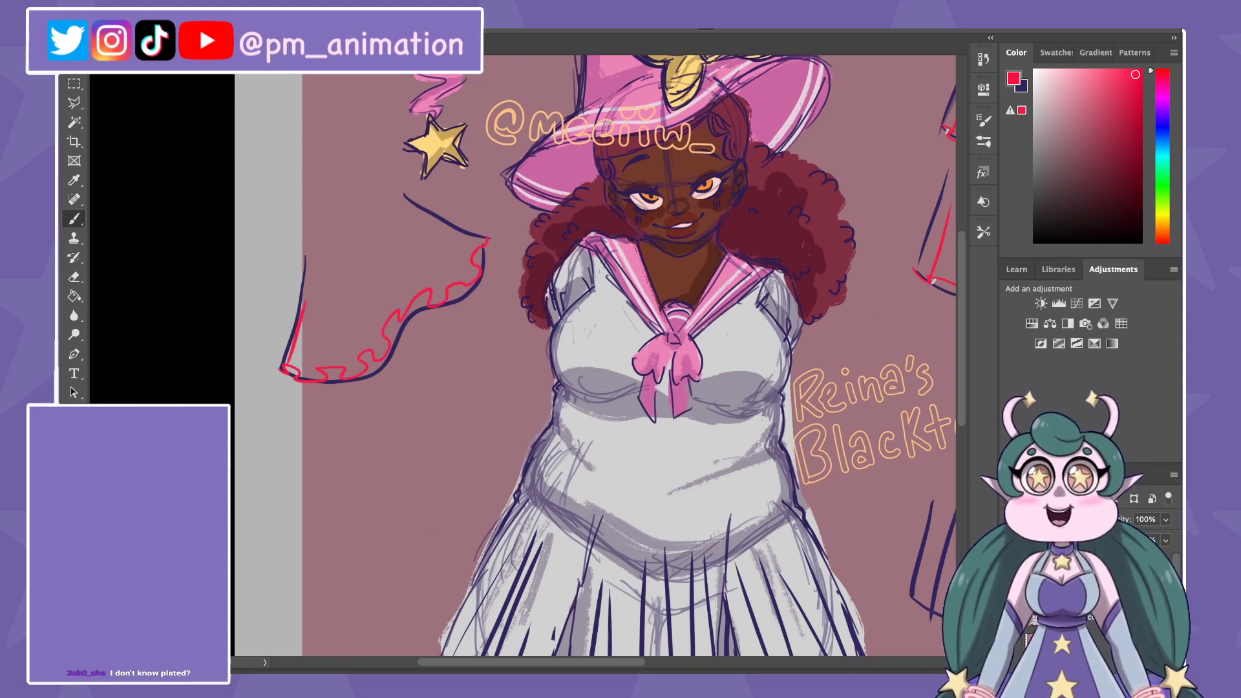
{"action": "mouse_move", "coordinate": [322, 286]}
{"action": "left_mouse_down"}
{"action": "mouse_move", "coordinate": [316, 367]}
{"action": "mouse_move", "coordinate": [358, 353]}
{"action": "left_mouse_up"}
{"action": "mouse_move", "coordinate": [337, 260]}
{"action": "left_mouse_down"}
{"action": "mouse_move", "coordinate": [361, 320]}
{"action": "mouse_move", "coordinate": [395, 312]}
{"action": "left_mouse_up"}
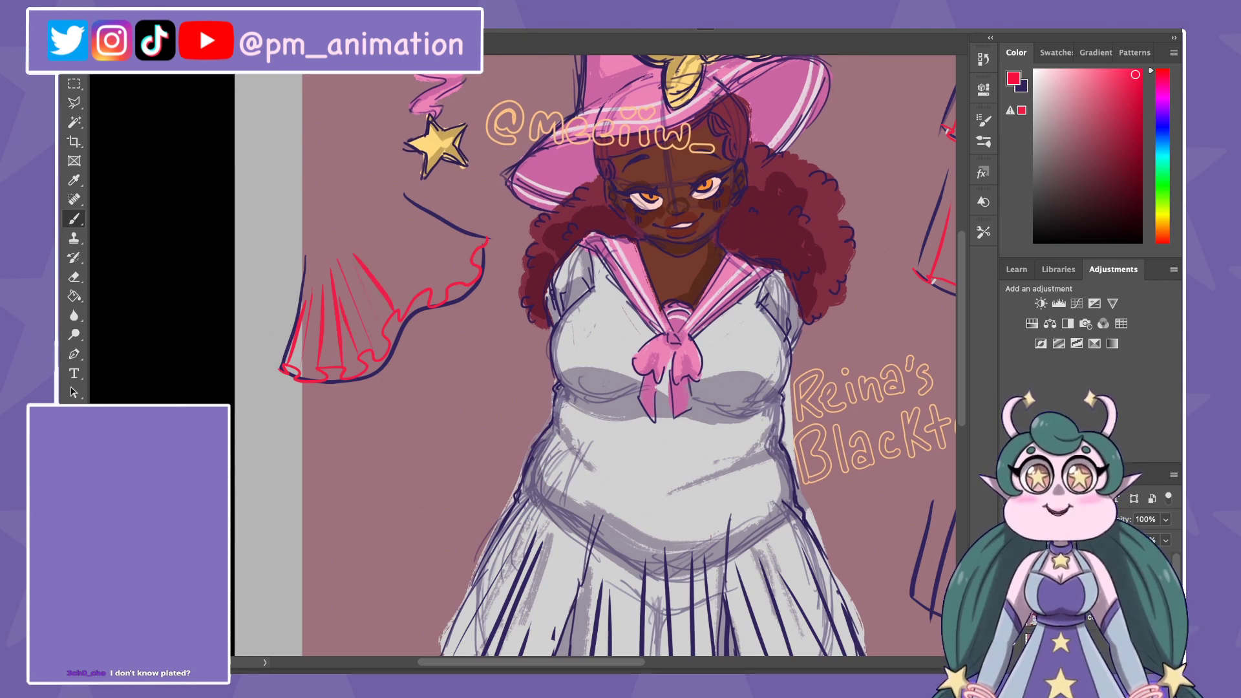
{"action": "mouse_move", "coordinate": [357, 250]}
{"action": "left_mouse_down"}
{"action": "mouse_move", "coordinate": [428, 288]}
{"action": "mouse_move", "coordinate": [459, 280]}
{"action": "left_mouse_up"}
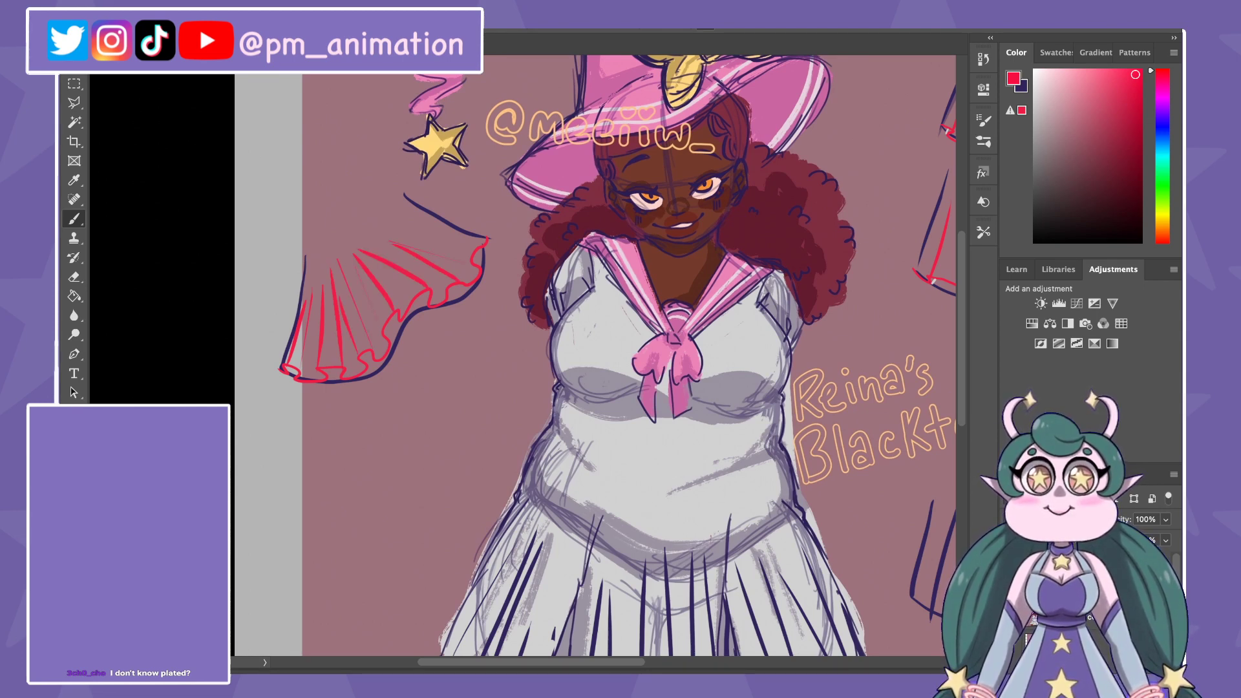
Step: Draw a navy V with a fold and red ruffles below the skirt, then fit the view
{"action": "left_click_drag", "start_coordinate": [595, 388], "coordinate": [656, 317]}
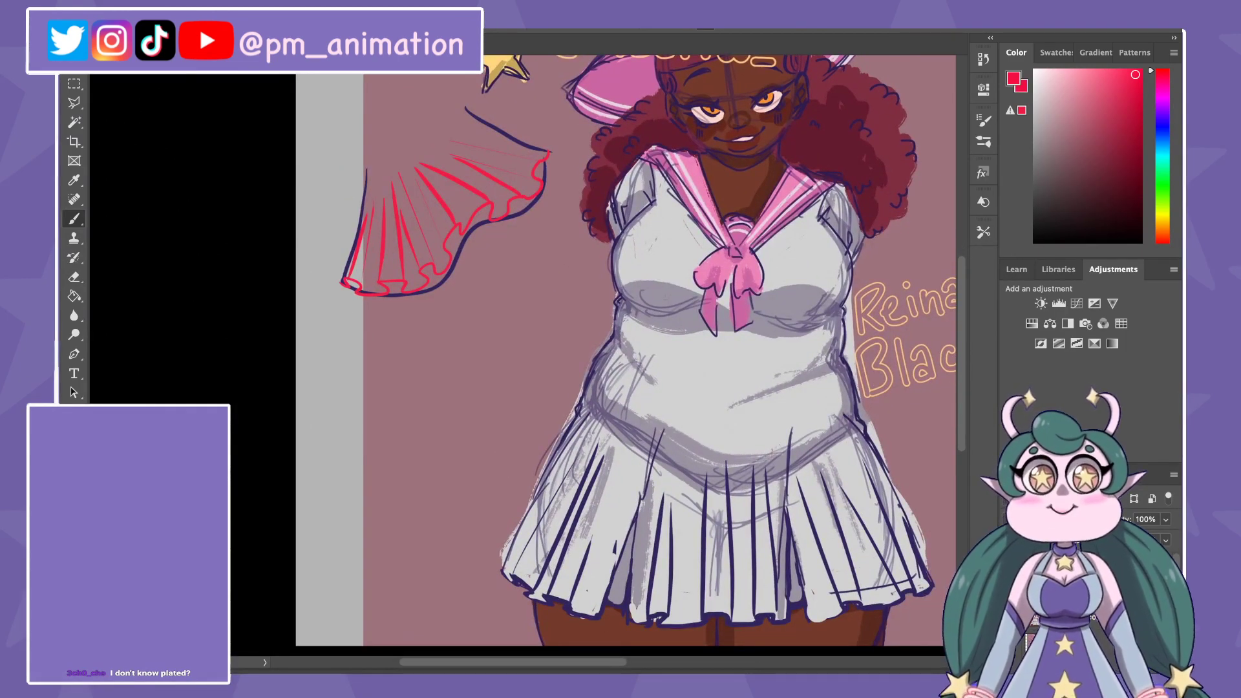
{"action": "left_click_drag", "start_coordinate": [368, 355], "coordinate": [441, 355]}
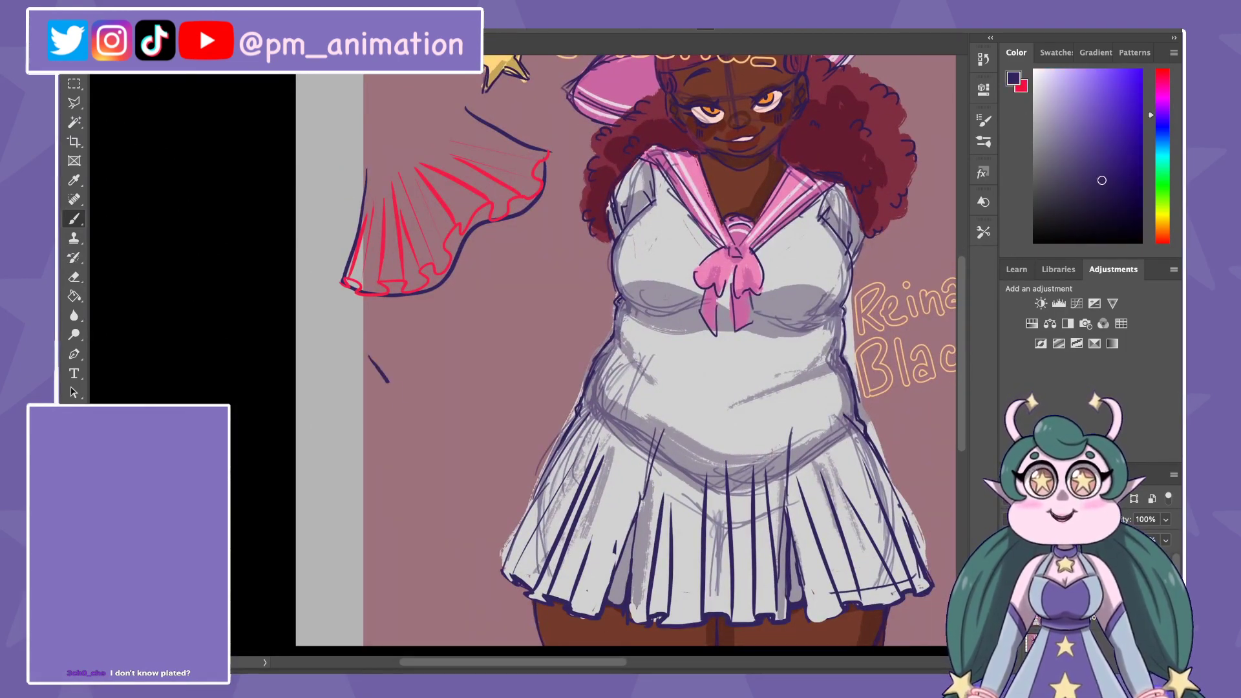
{"action": "key", "text": "x"}
{"action": "left_click_drag", "start_coordinate": [365, 343], "coordinate": [407, 412]}
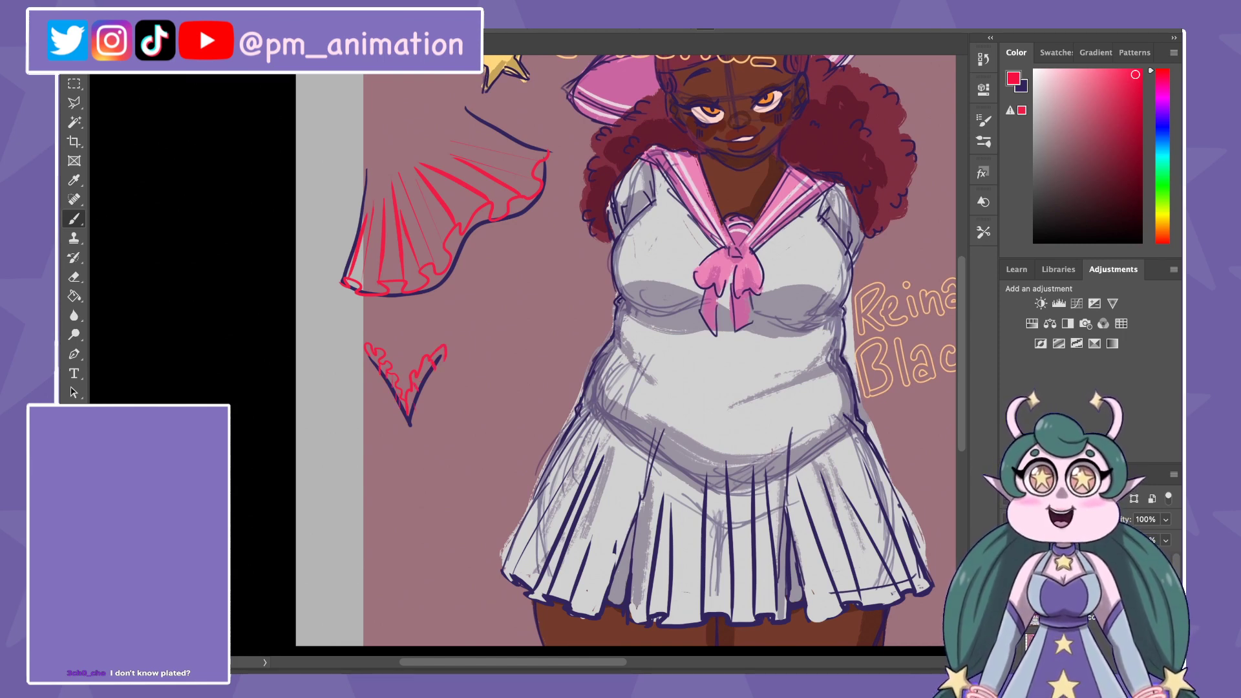
{"action": "key", "text": "x"}
{"action": "mouse_move", "coordinate": [332, 363]}
{"action": "left_mouse_down"}
{"action": "mouse_move", "coordinate": [401, 428]}
{"action": "mouse_move", "coordinate": [482, 371]}
{"action": "left_mouse_up"}
{"action": "key", "text": "x"}
{"action": "left_click_drag", "start_coordinate": [313, 368], "coordinate": [332, 363]}
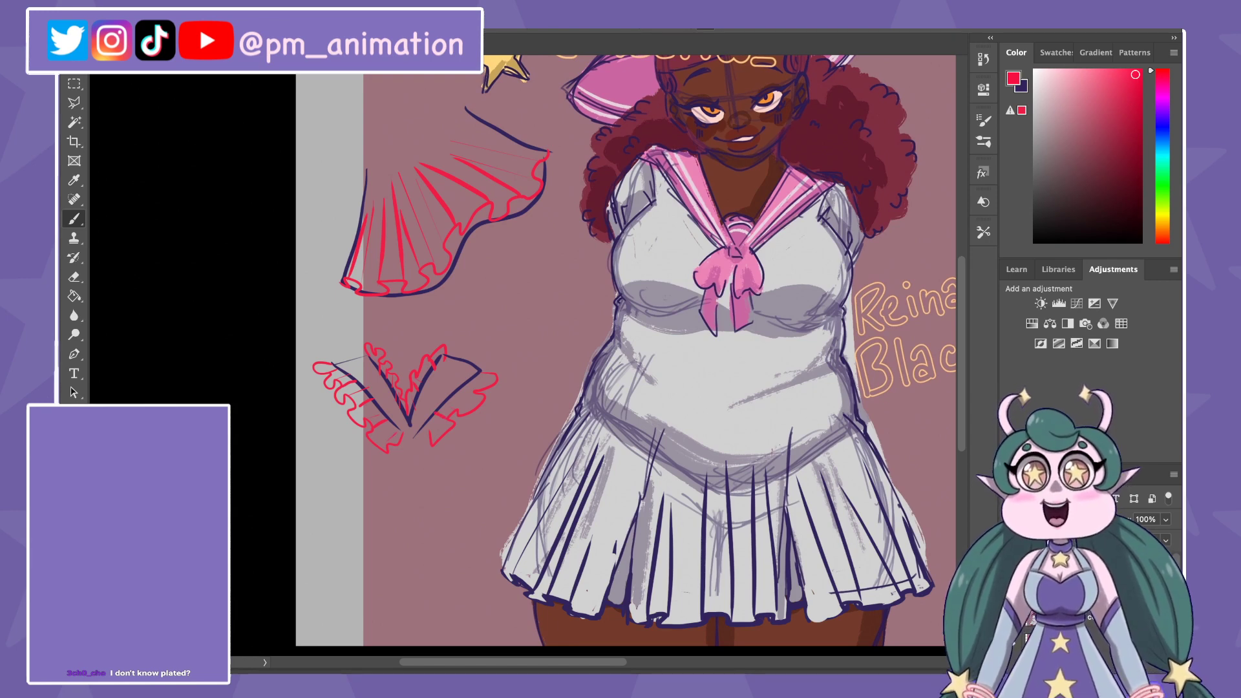
{"action": "key", "text": "ctrl+0"}
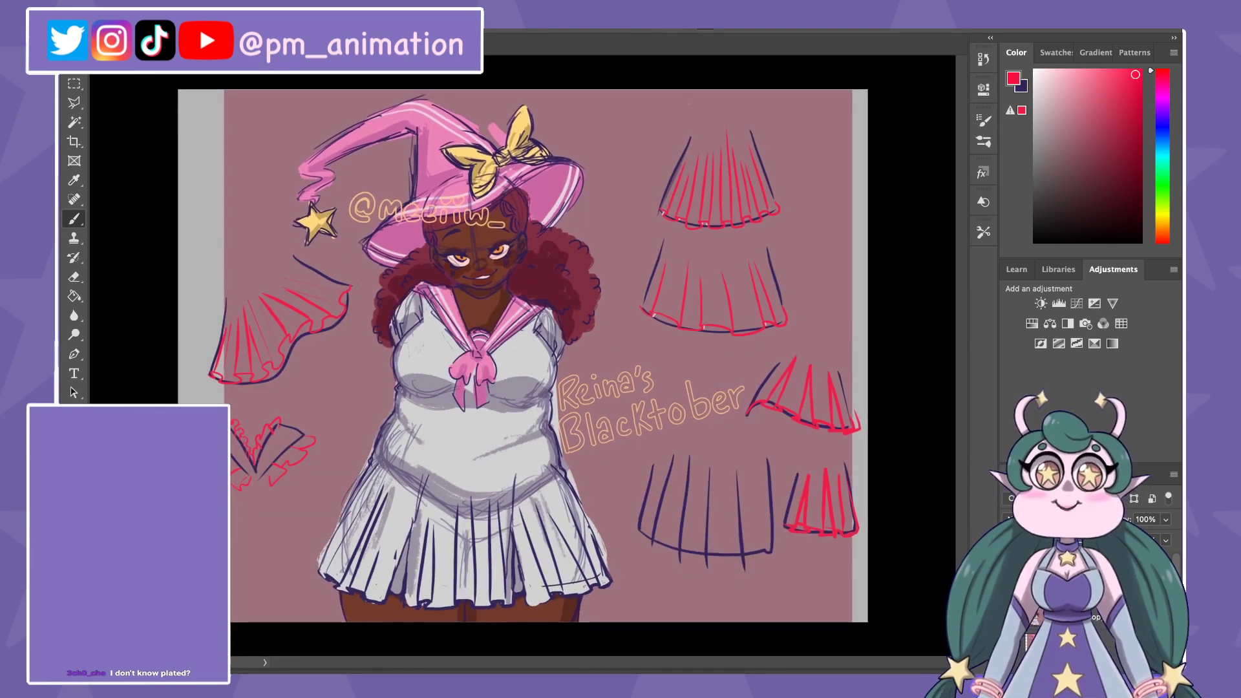
{"action": "key", "text": "ctrl+0"}
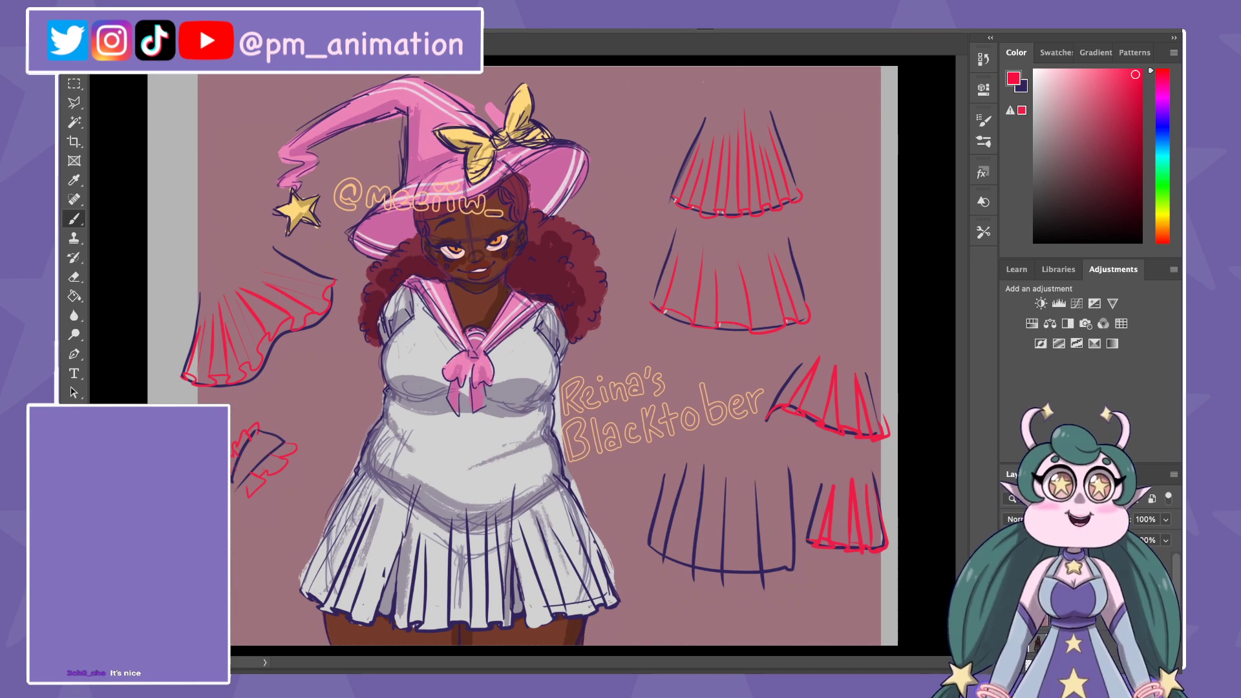
{"action": "key", "text": "ctrl+t"}
{"action": "key", "text": "Return"}
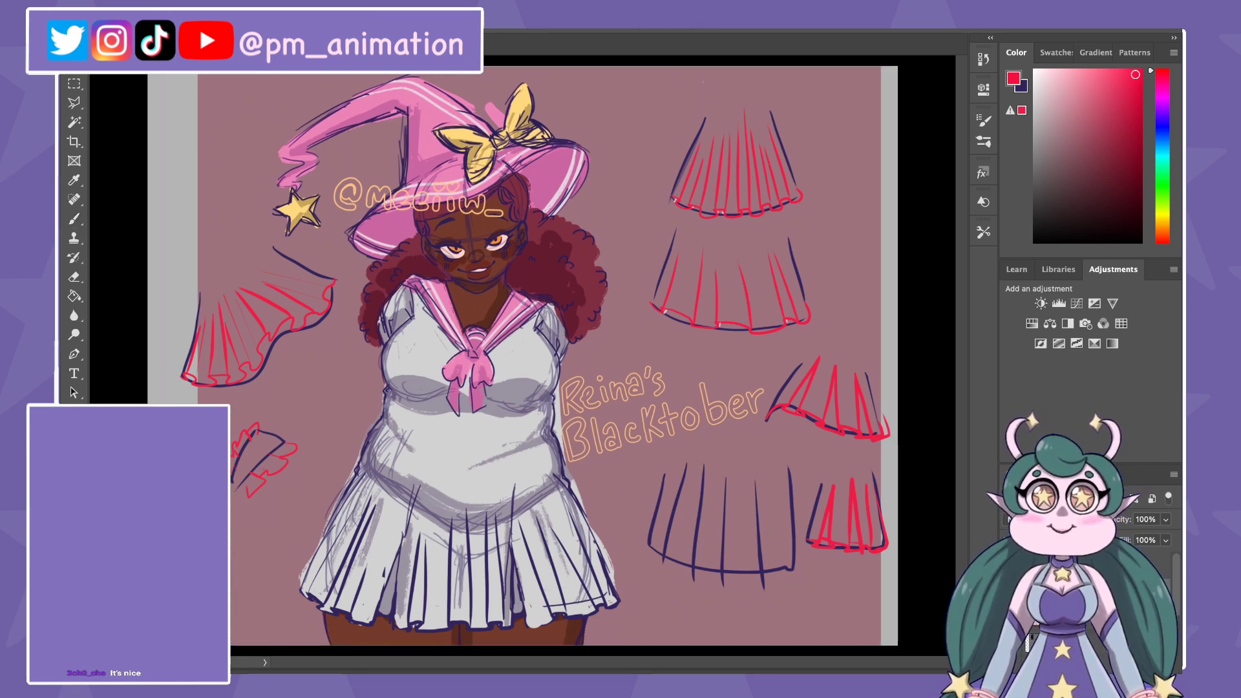
{"action": "key", "text": "Delete"}
{"action": "key", "text": "ctrl+t"}
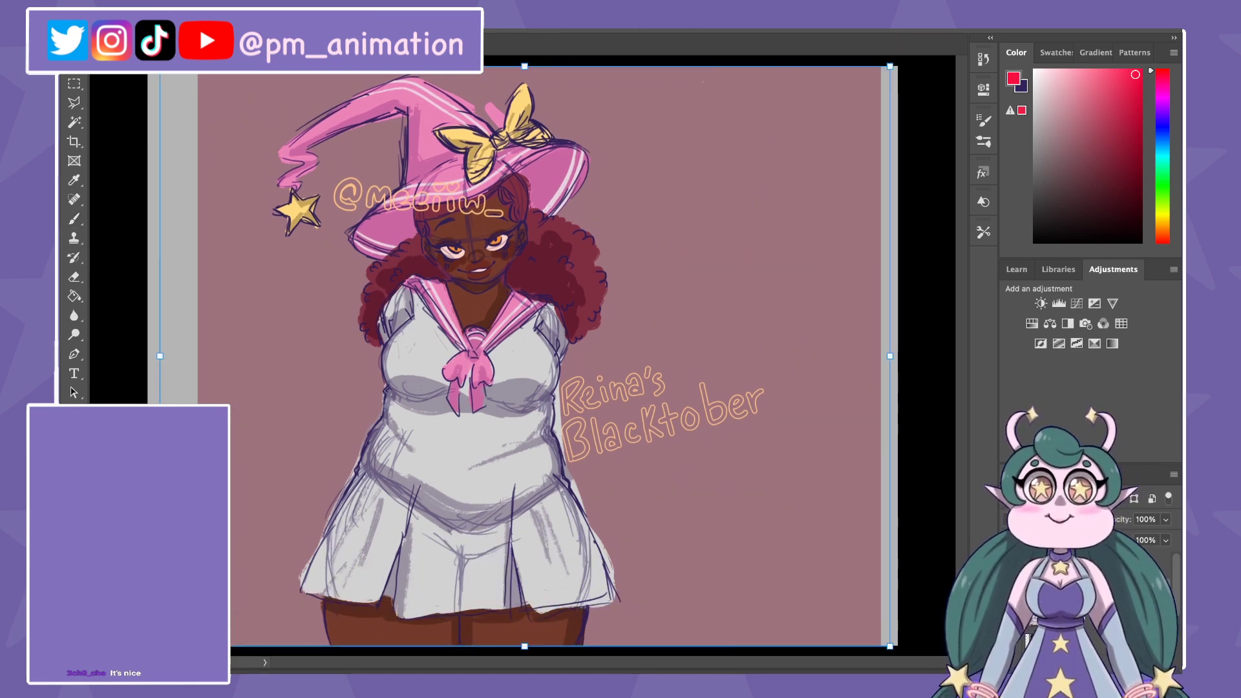
{"action": "key", "text": "Escape"}
{"action": "key", "text": "ctrl+z"}
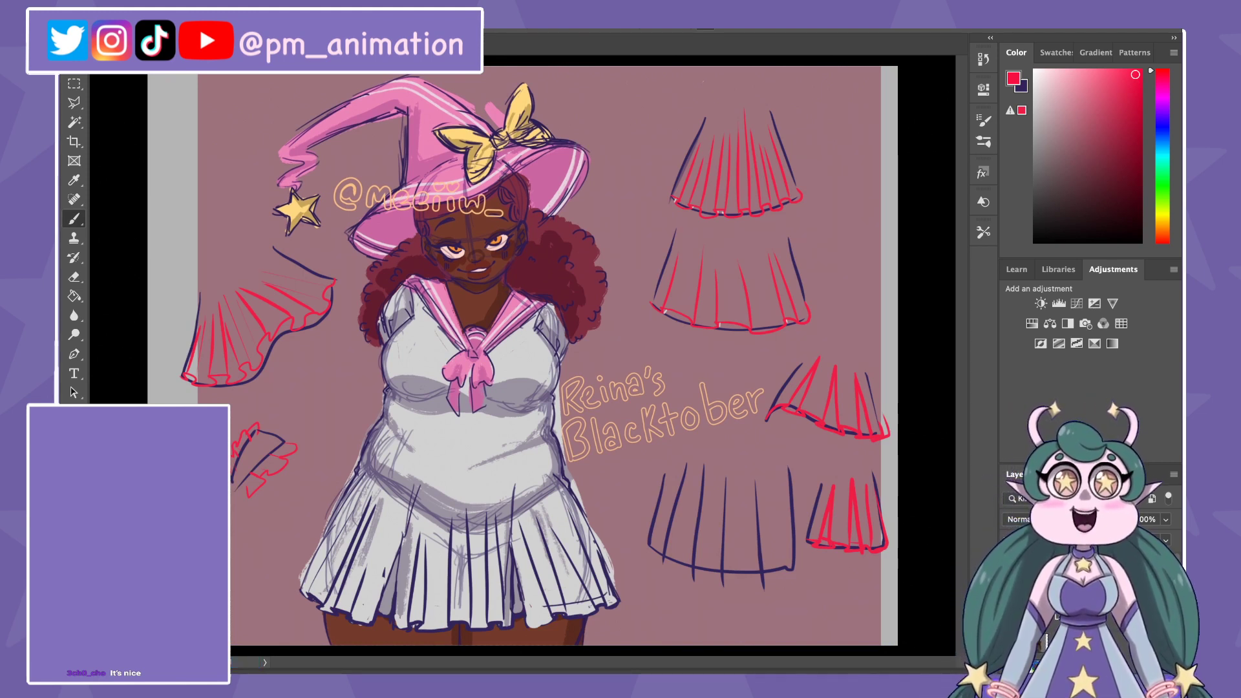
{"action": "key", "text": "ctrl+t"}
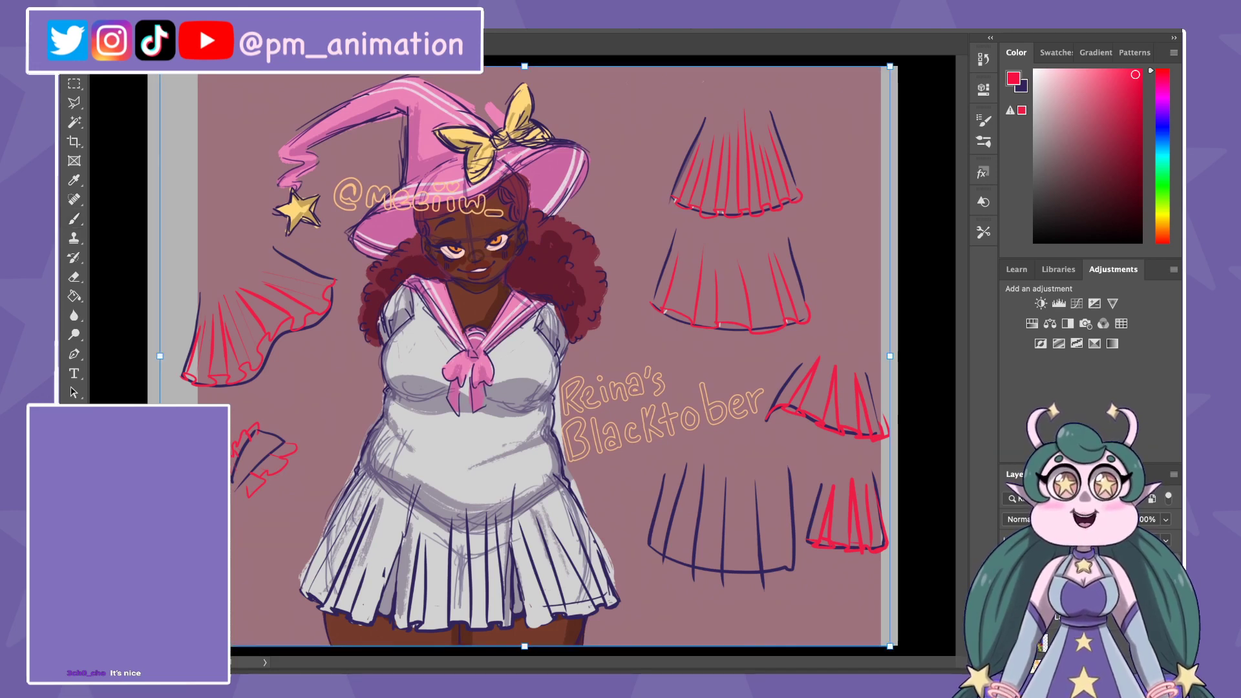